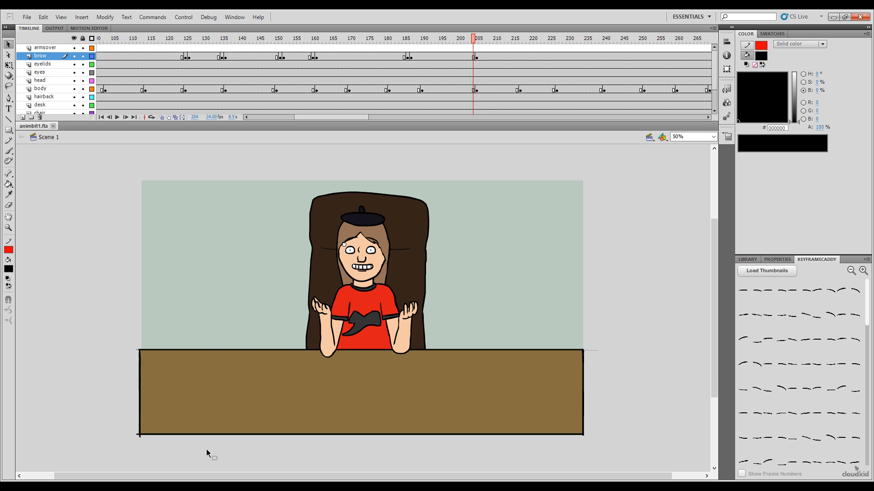
pyautogui.moveTo(334, 116)
pyautogui.mouseDown()
pyautogui.moveTo(367, 116)
pyautogui.moveTo(351, 119)
pyautogui.mouseUp()
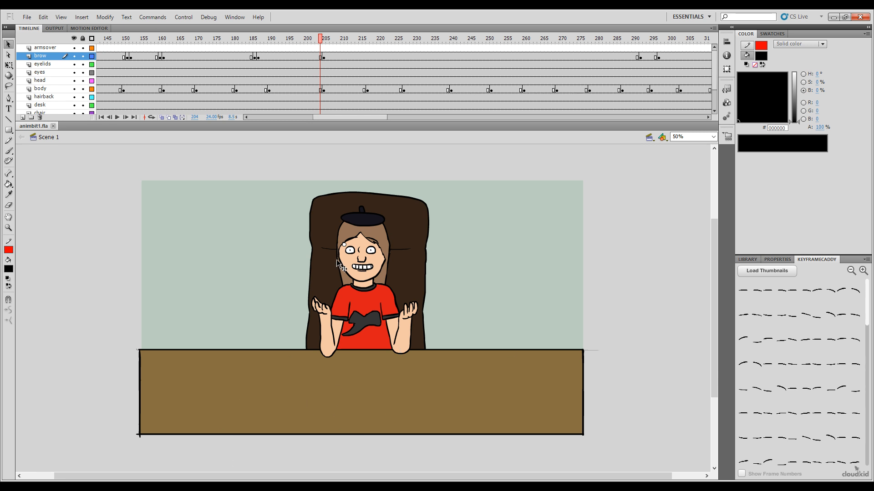
pyautogui.moveTo(490, 248); pyautogui.dragTo(501, 290)
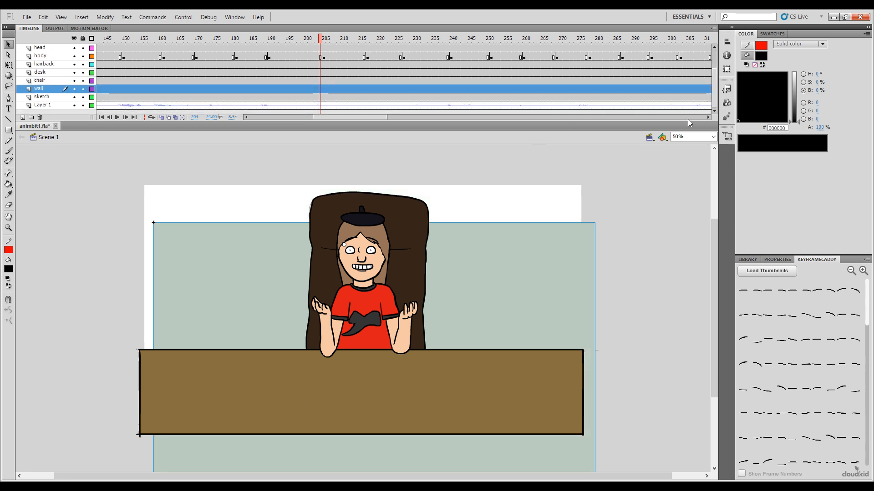
pyautogui.hotkey('ctrl', 'z')
pyautogui.scroll(3, 715, 78)
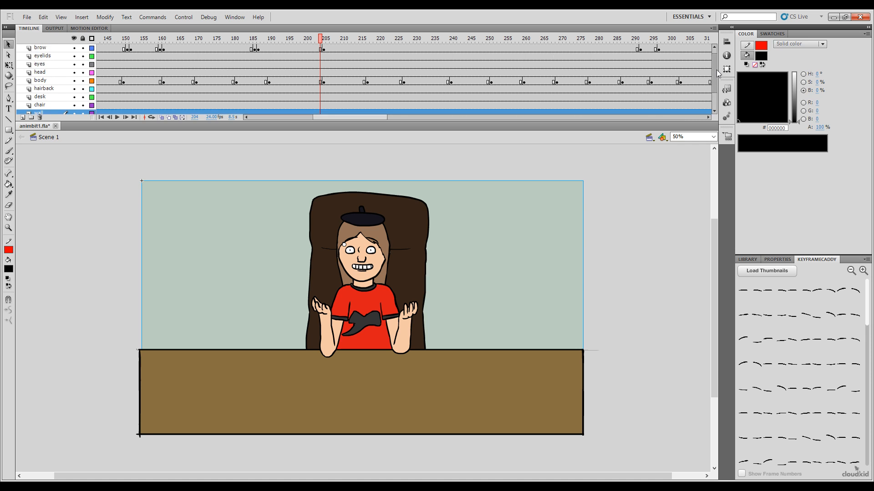
pyautogui.scroll(2, 718, 73)
pyautogui.click(655, 246)
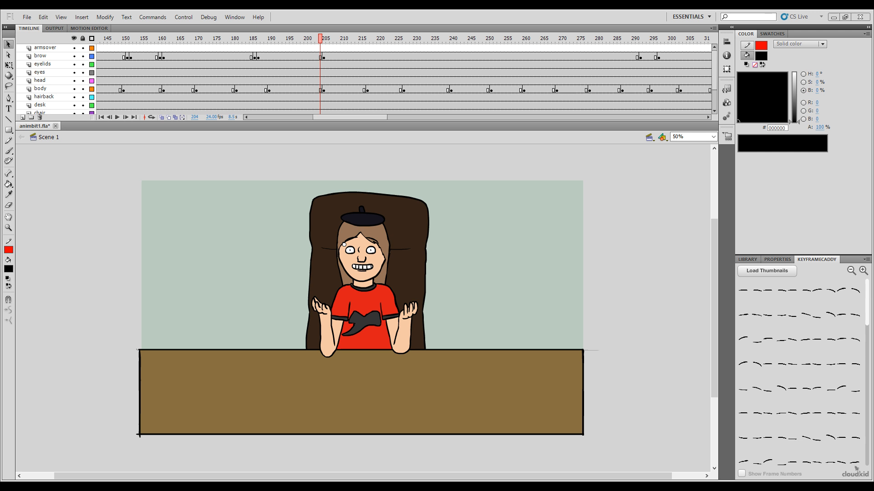
# Step: Copy the brow layer's keyframe at frame 186 and paste it as an in-between pose at frame 204
pyautogui.click(329, 47)
pyautogui.click(321, 47)
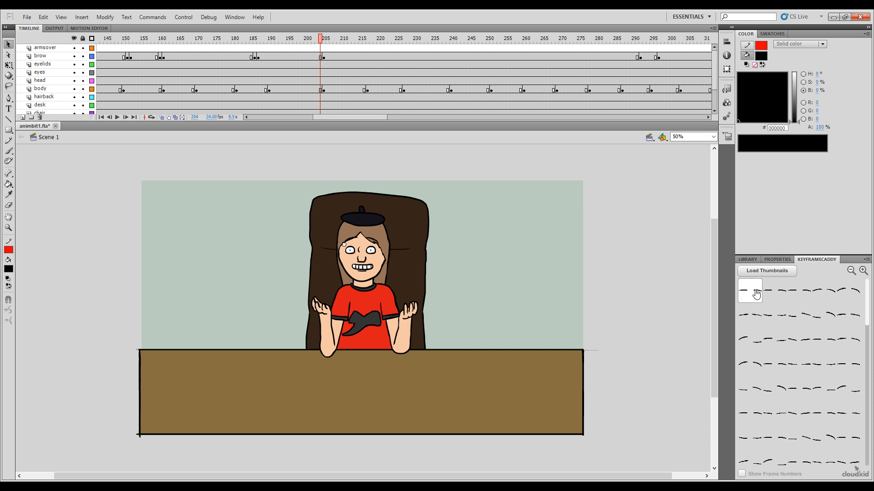
pyautogui.moveTo(320, 44); pyautogui.dragTo(324, 42)
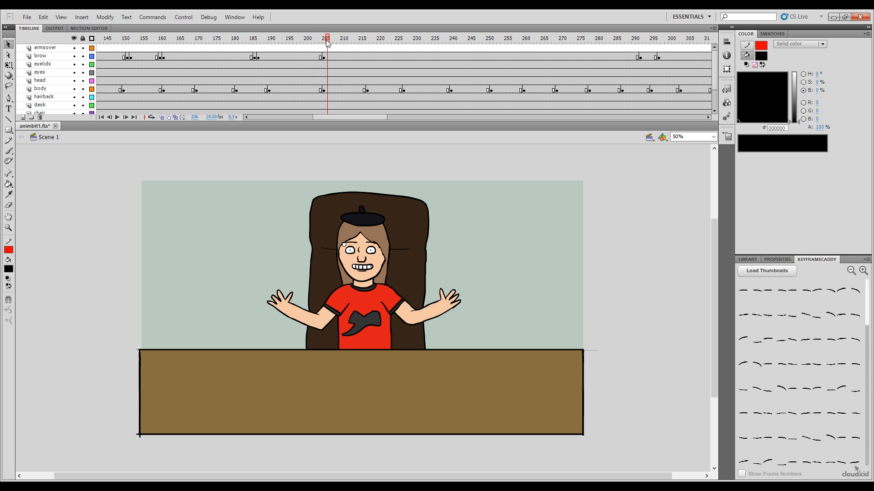
pyautogui.click(255, 57)
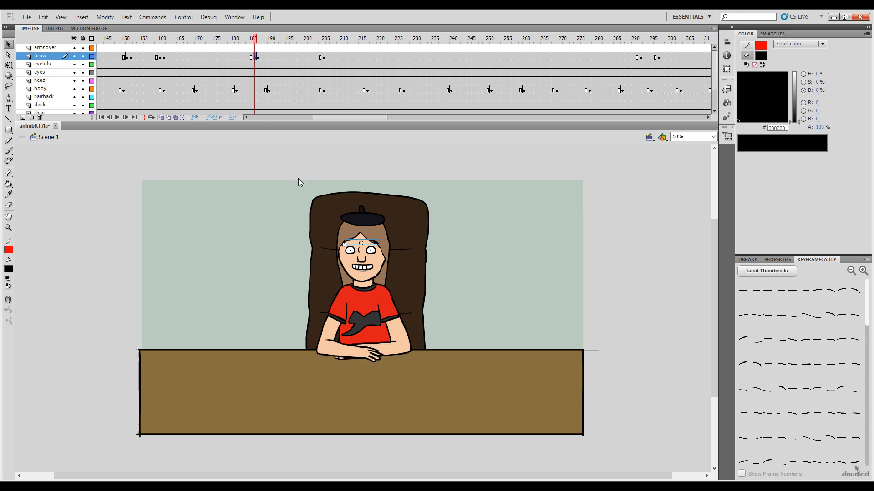
pyautogui.click(321, 56)
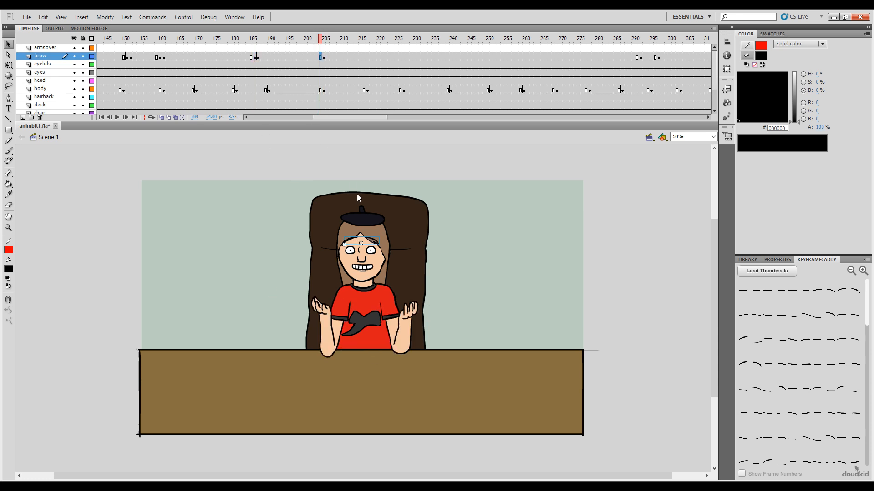
pyautogui.hotkey('ctrl', 'alt', 'v')
pyautogui.moveTo(321, 39); pyautogui.dragTo(324, 39)
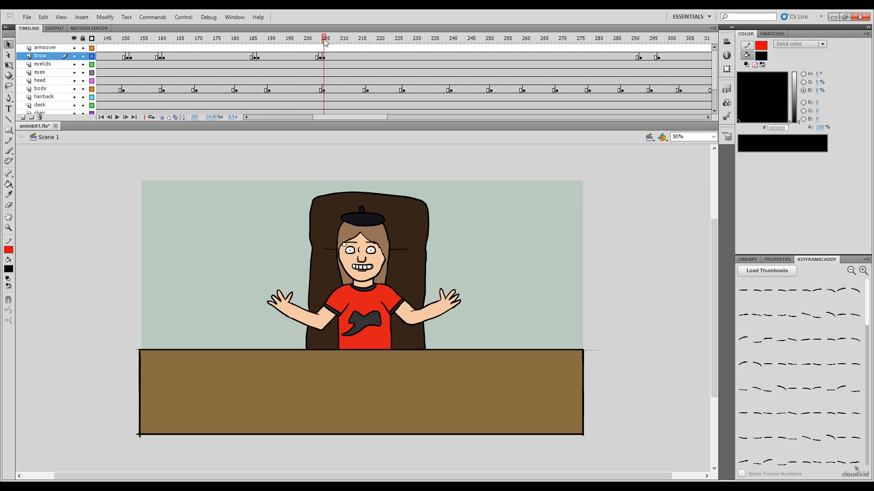
# Step: Insert in-between brow keyframes at frames 291 and 296, using the second pose in the first row of brow thumbnails for frame 296
pyautogui.click(262, 486)
pyautogui.click(248, 357)
pyautogui.moveTo(639, 44); pyautogui.dragTo(655, 44)
pyautogui.click(775, 293)
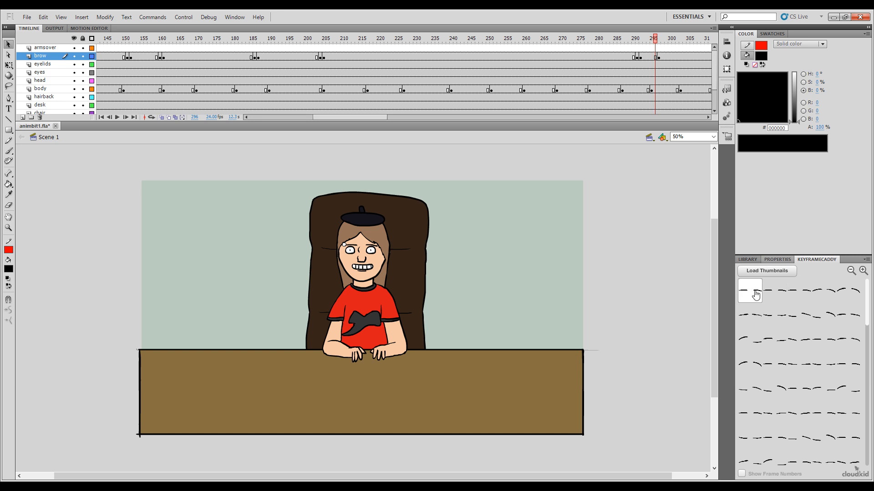
pyautogui.click(775, 291)
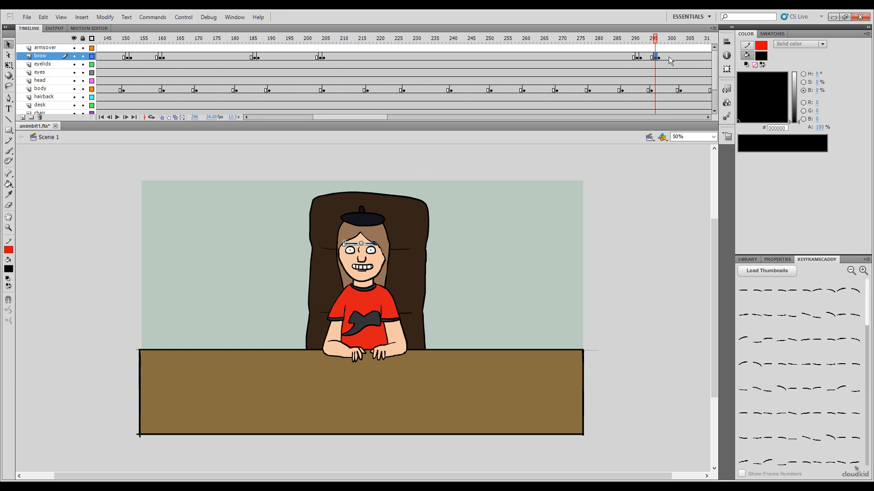
# Step: Insert a brow keyframe at frame 351 with the first pose thumbnail and play the closing frames
pyautogui.moveTo(648, 40); pyautogui.dragTo(672, 41)
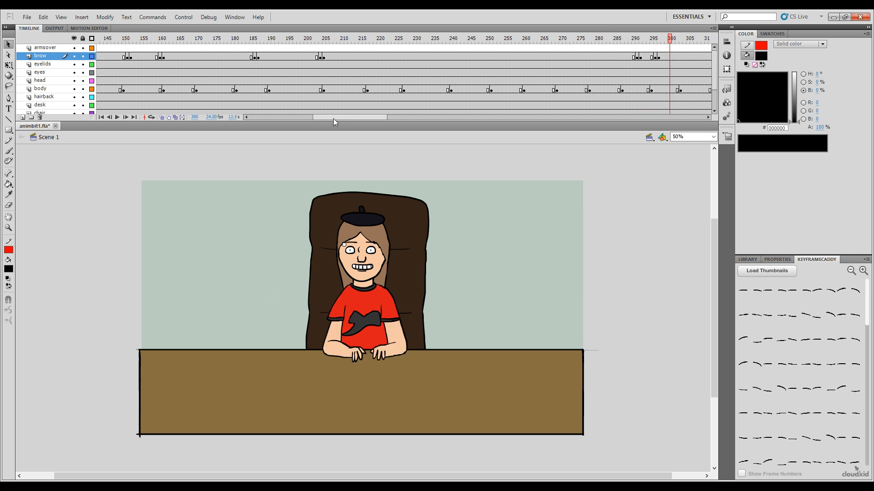
pyautogui.moveTo(333, 117); pyautogui.dragTo(416, 45)
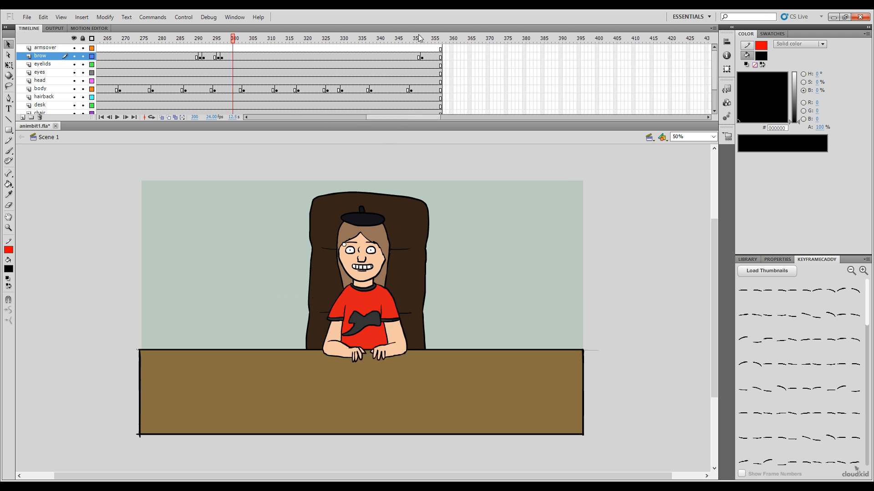
pyautogui.click(420, 38)
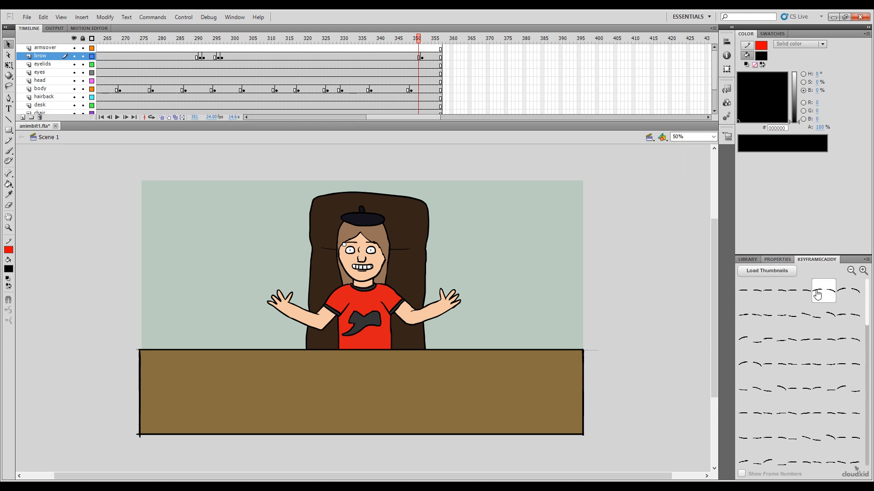
pyautogui.click(741, 299)
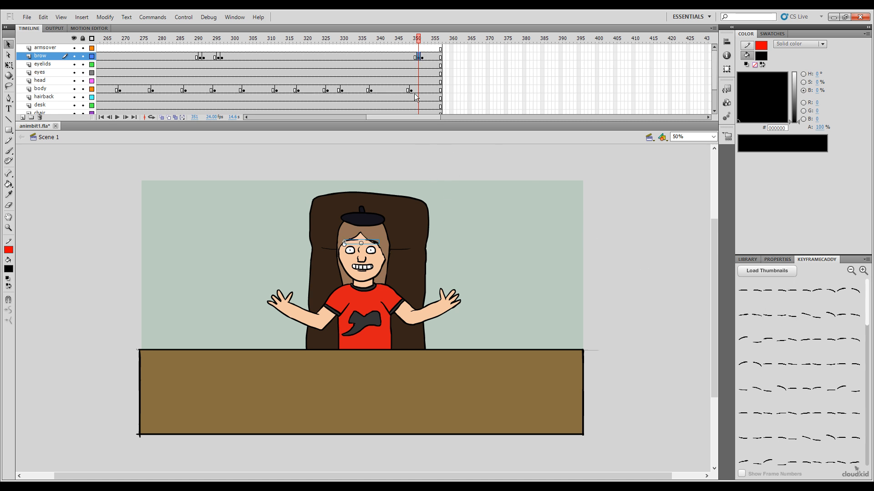
pyautogui.press('Return')
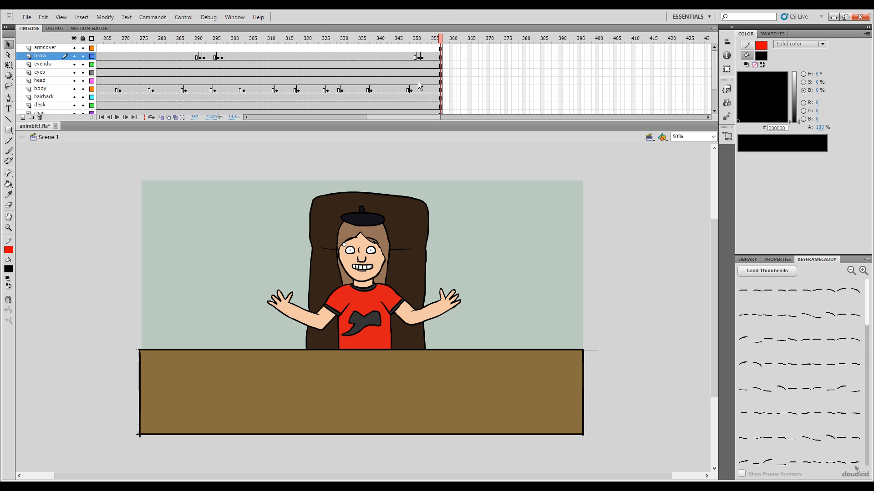
# Step: Play the animation from frame 1 to review the timing of the brow changes against the body gestures
pyautogui.moveTo(436, 39)
pyautogui.mouseDown()
pyautogui.moveTo(412, 40)
pyautogui.moveTo(427, 40)
pyautogui.mouseUp()
pyautogui.moveTo(400, 117); pyautogui.dragTo(265, 107)
pyautogui.click(238, 56)
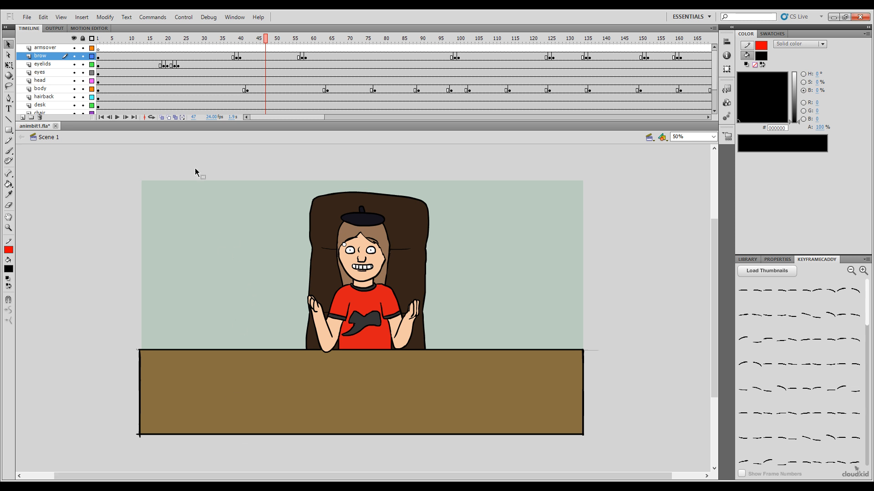
pyautogui.moveTo(264, 39); pyautogui.dragTo(20, 90)
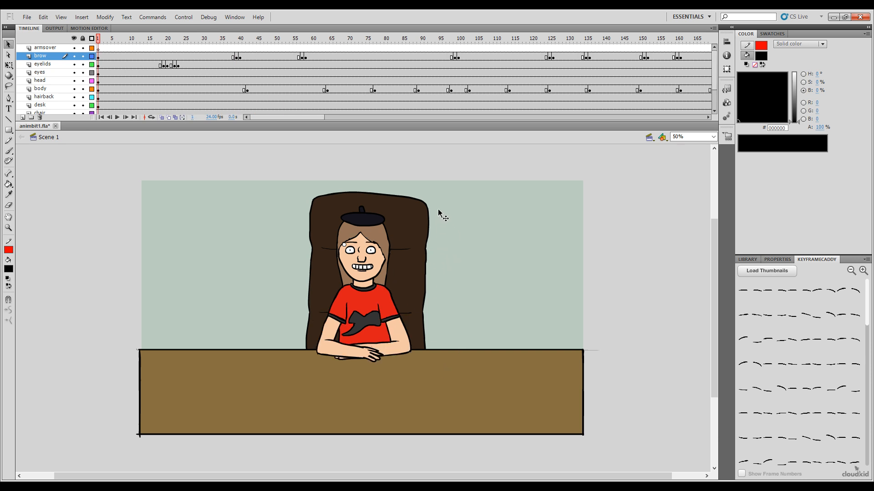
pyautogui.press('Return')
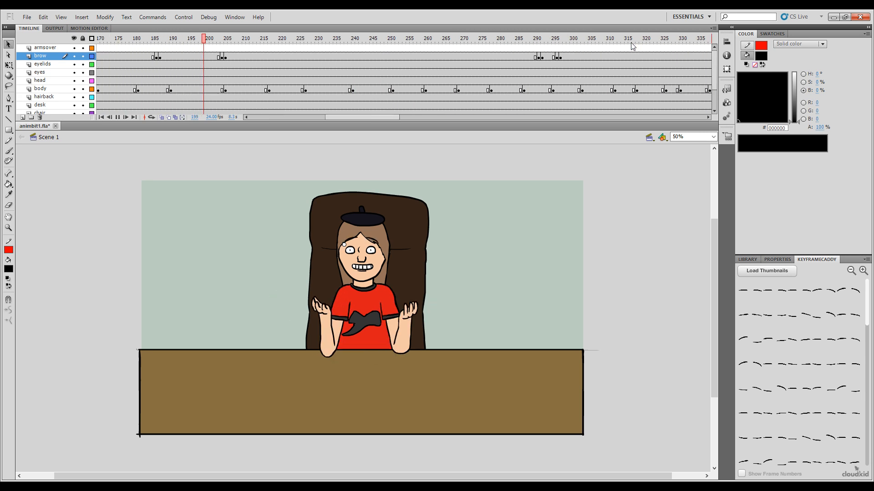
pyautogui.press('Return')
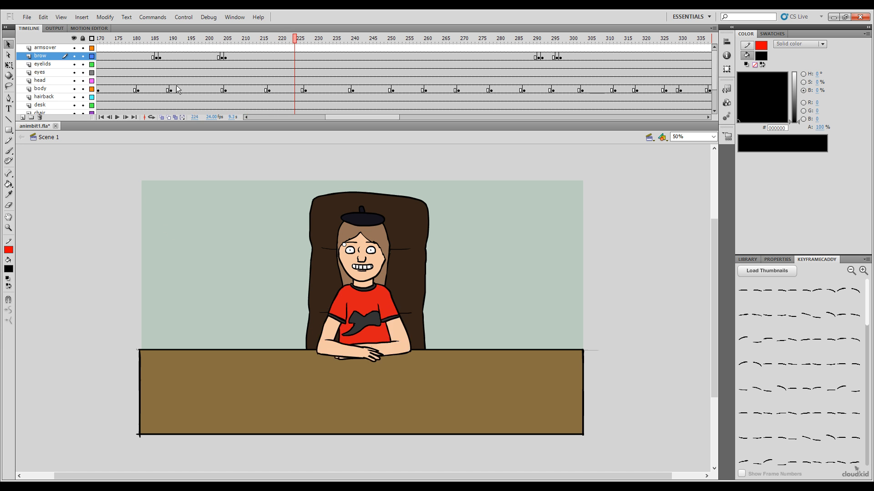
# Step: Load the eyes symbol's pose thumbnails and apply the second pose in the third row at frame 181 of the eyes layer
pyautogui.moveTo(263, 41); pyautogui.dragTo(193, 69)
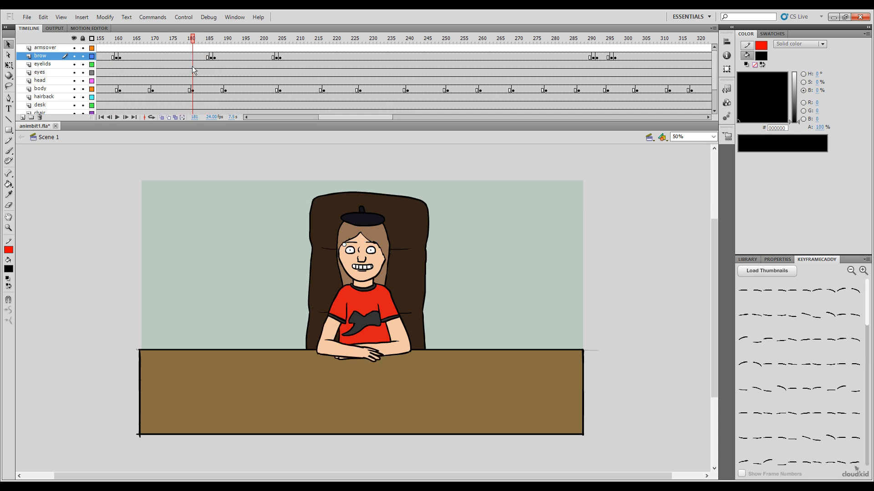
pyautogui.click(192, 73)
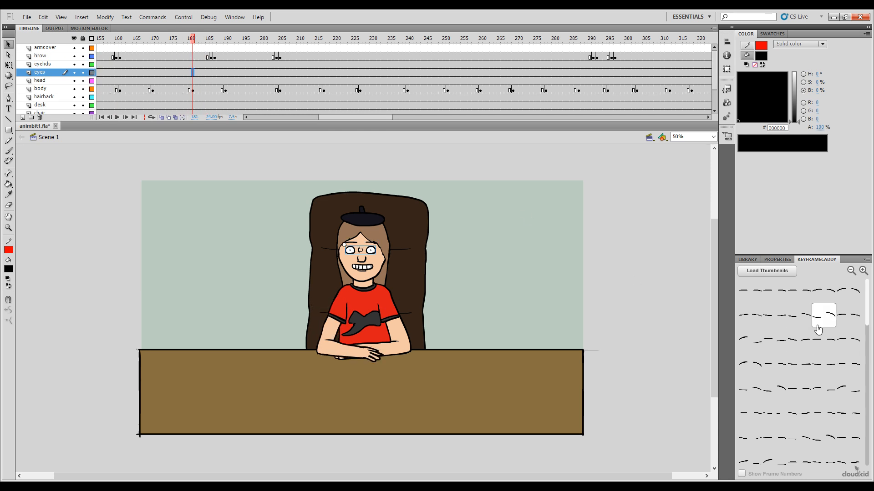
pyautogui.click(758, 275)
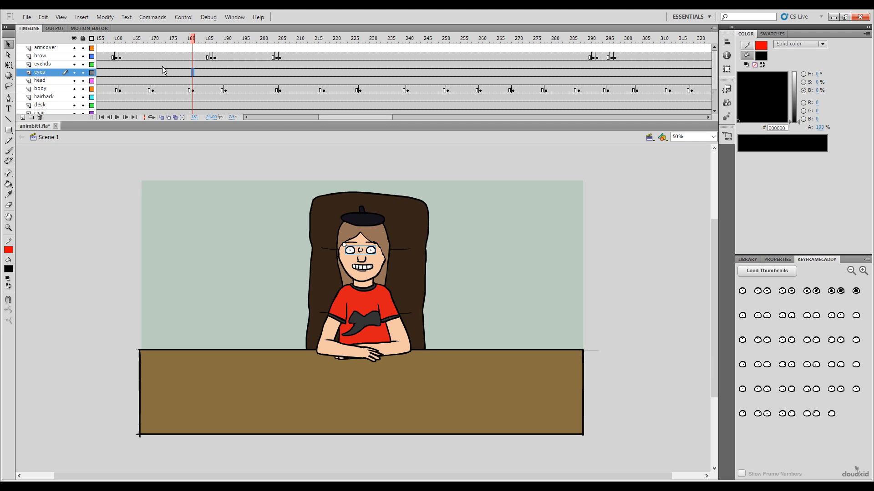
pyautogui.click(187, 40)
pyautogui.moveTo(189, 44); pyautogui.dragTo(193, 42)
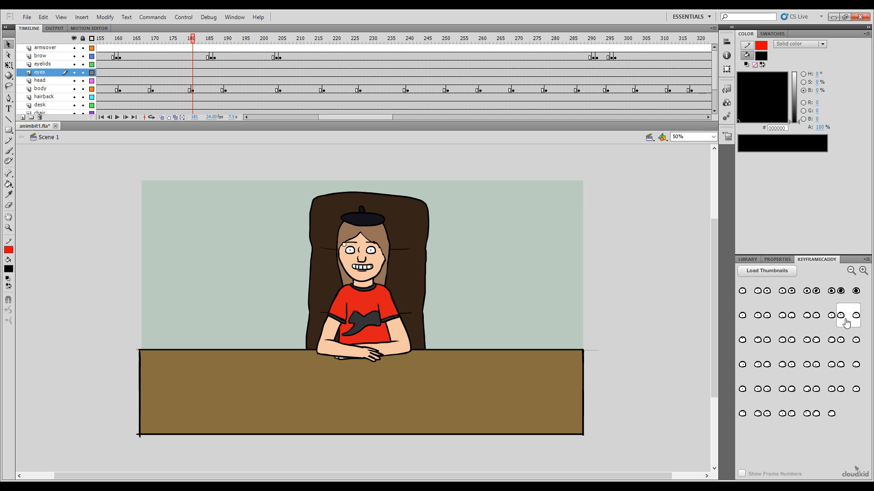
pyautogui.click(776, 340)
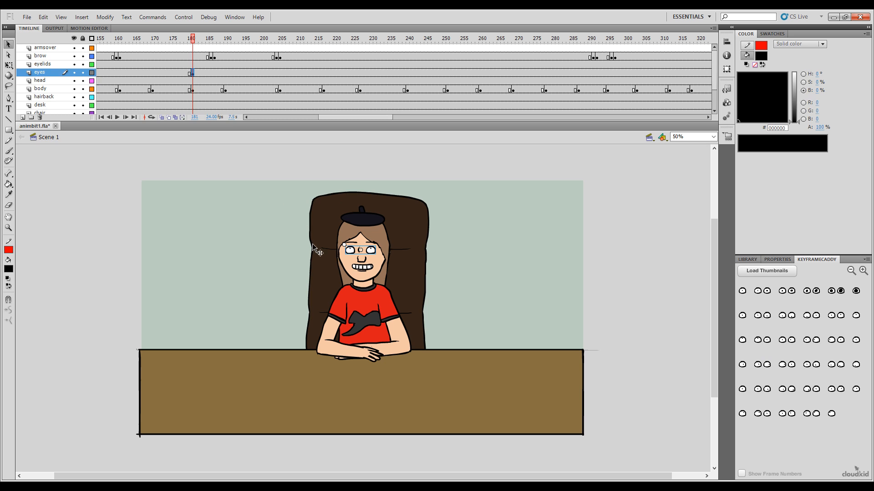
pyautogui.moveTo(540, 341); pyautogui.dragTo(566, 380)
pyautogui.hotkey('ctrl', 'z')
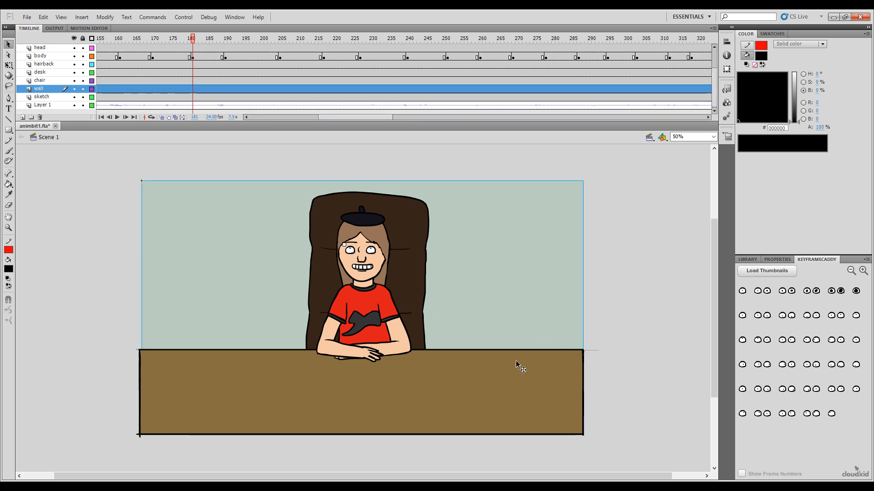
pyautogui.click(662, 341)
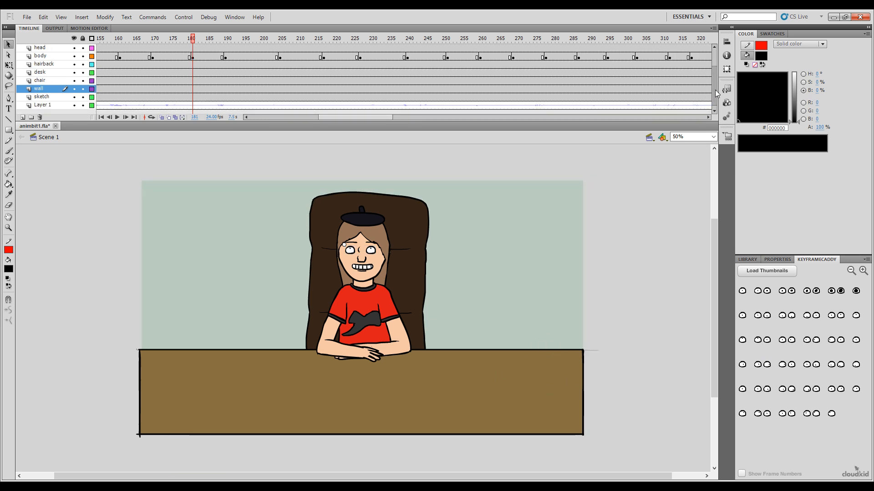
pyautogui.scroll(2, 700, 72)
# Step: Insert a keyframe at frame 188 of the eyes layer with the first eye pose and scrub back over the glance
pyautogui.moveTo(192, 39)
pyautogui.mouseDown()
pyautogui.moveTo(180, 39)
pyautogui.moveTo(210, 40)
pyautogui.moveTo(193, 39)
pyautogui.mouseUp()
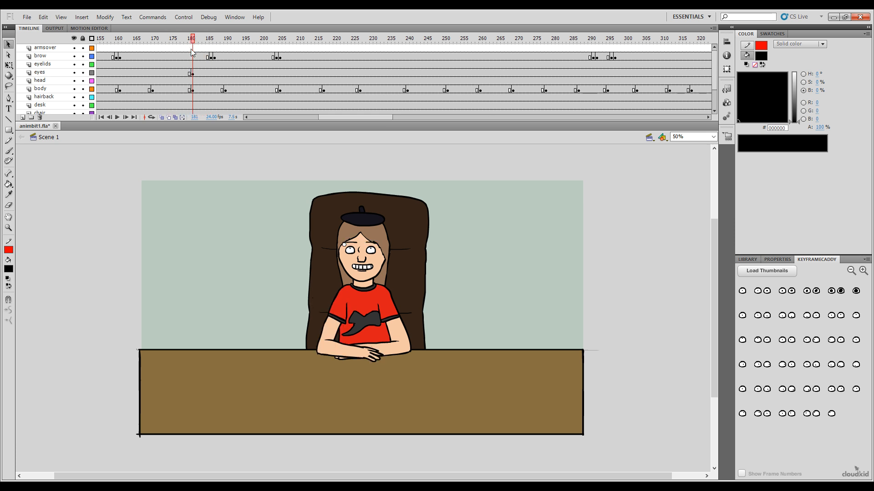
pyautogui.click(192, 74)
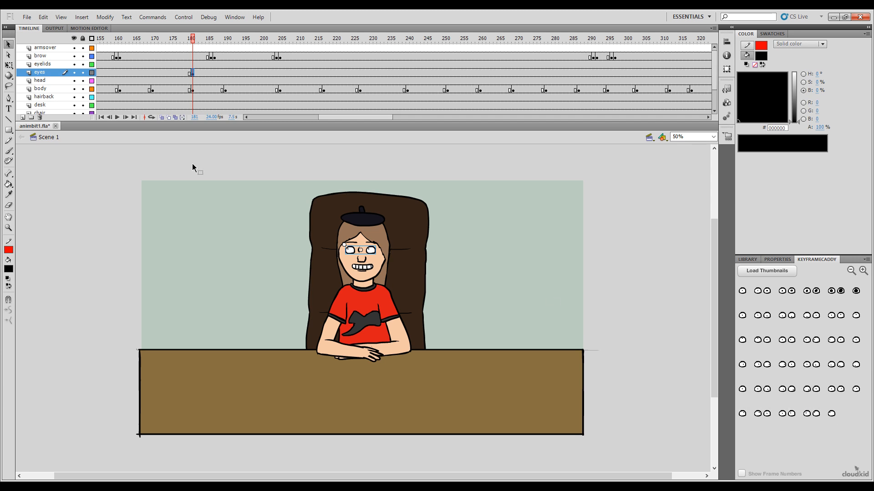
pyautogui.moveTo(191, 38); pyautogui.dragTo(218, 89)
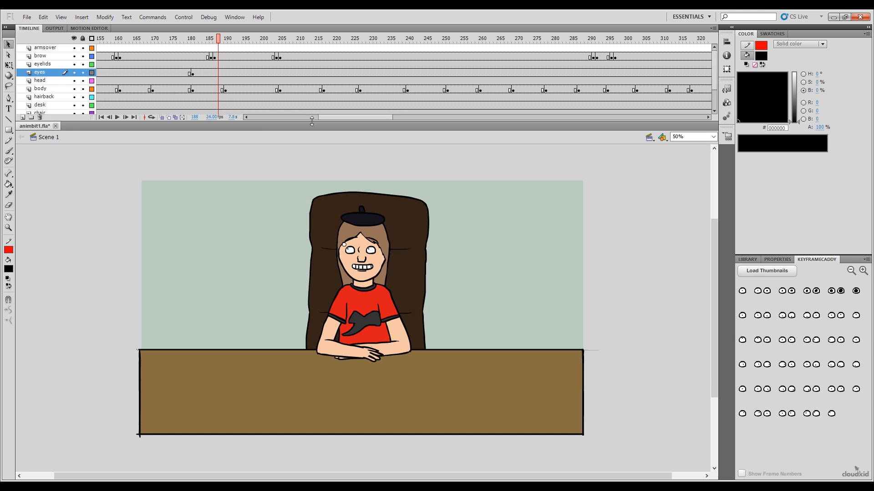
pyautogui.click(751, 295)
pyautogui.moveTo(166, 41); pyautogui.dragTo(187, 74)
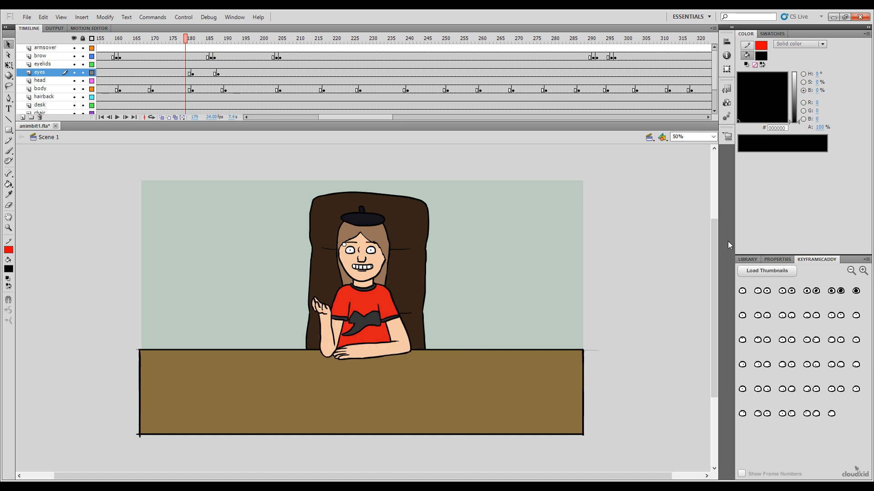
# Step: Open the eyes symbol to examine its pose frames and return to the main scene at frame 179
pyautogui.click(369, 253)
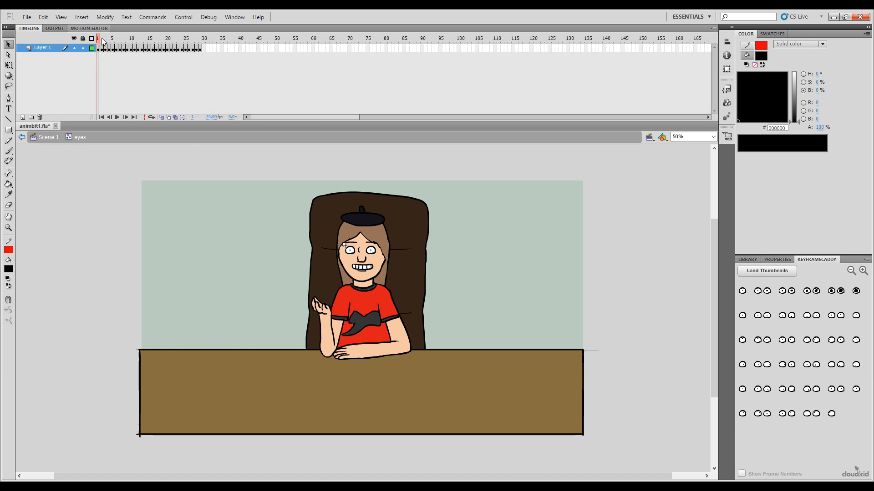
pyautogui.moveTo(99, 40)
pyautogui.mouseDown()
pyautogui.moveTo(130, 40)
pyautogui.moveTo(97, 40)
pyautogui.mouseUp()
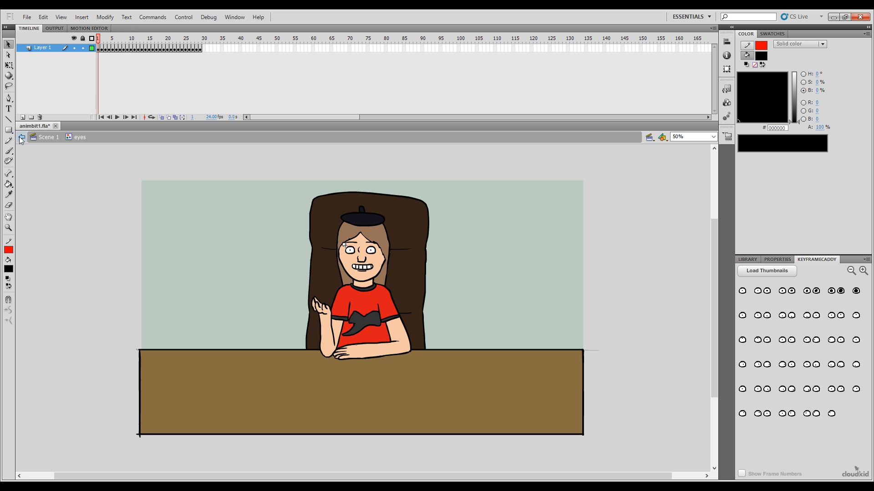
pyautogui.click(21, 137)
pyautogui.moveTo(348, 118); pyautogui.dragTo(325, 118)
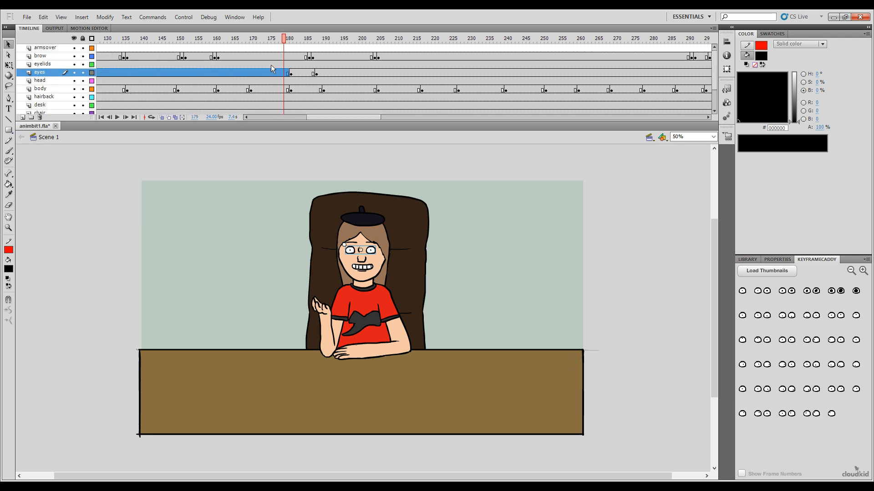
pyautogui.click(286, 43)
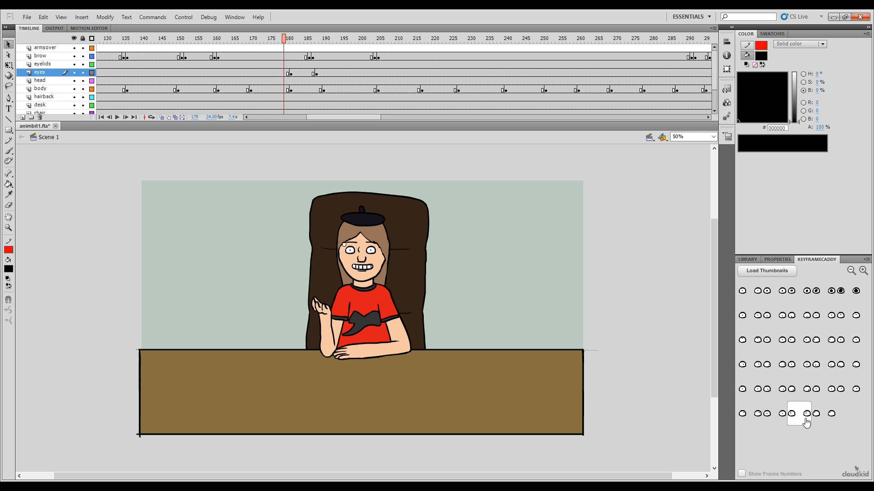
# Step: Apply the third pose in the sixth row at frame 180 of the eyes layer and scrub to frame 187
pyautogui.click(288, 39)
pyautogui.click(805, 423)
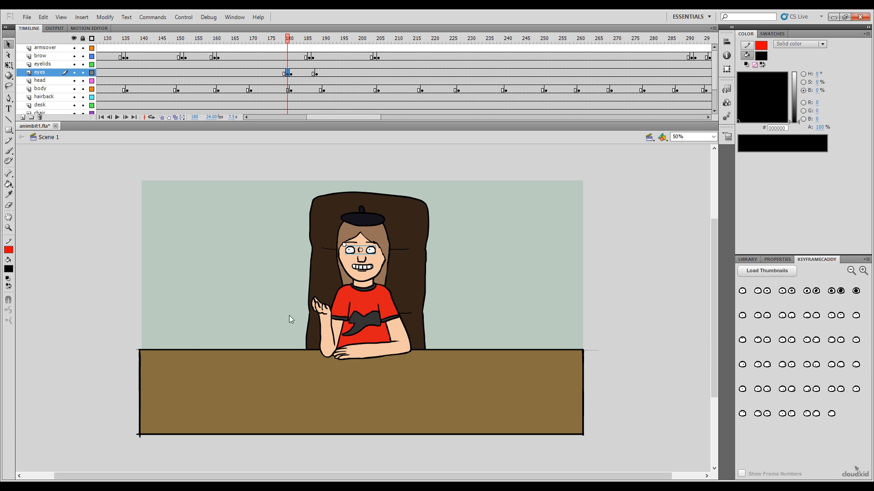
pyautogui.moveTo(287, 39); pyautogui.dragTo(313, 64)
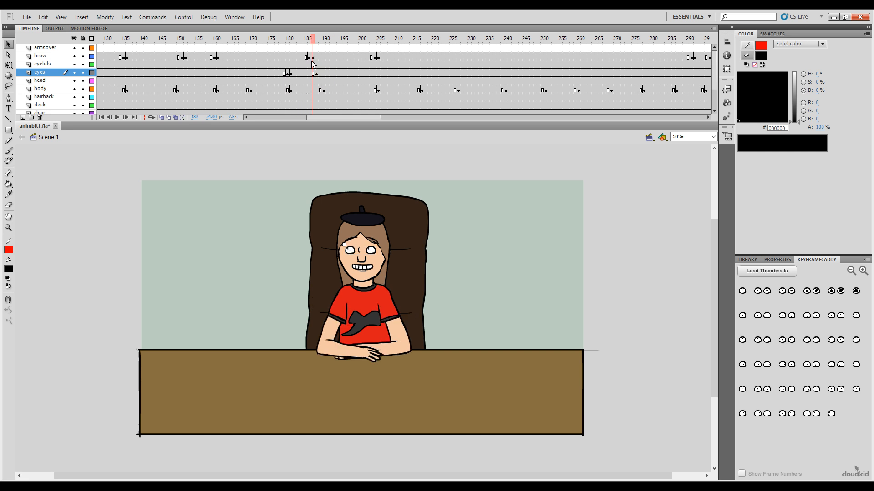
# Step: Replay the frames around the eye glance at frames 180 to 188 repeatedly to check its timing against the arm gestures
pyautogui.click(236, 66)
pyautogui.press('Return')
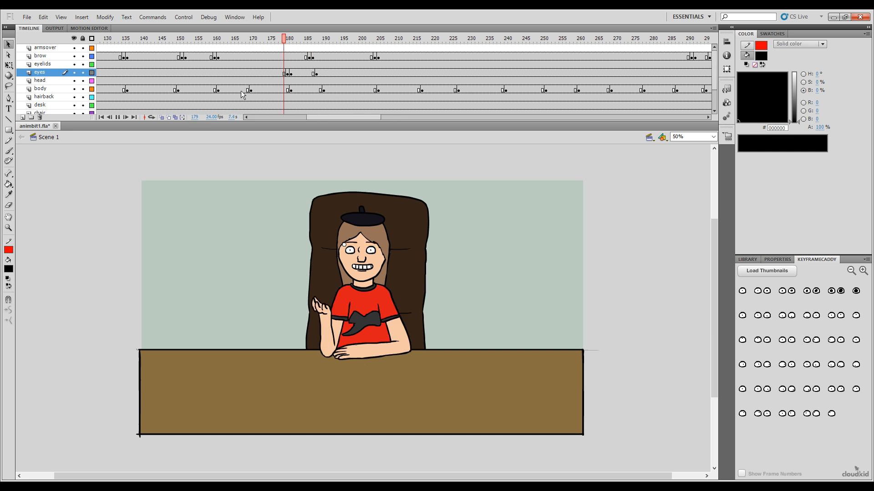
pyautogui.press('Return')
pyautogui.moveTo(294, 43); pyautogui.dragTo(208, 97)
pyautogui.press('Return')
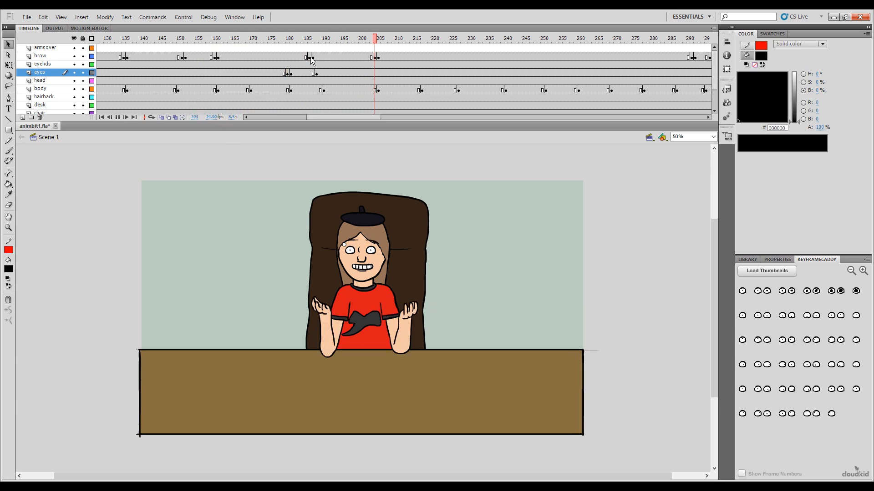
pyautogui.moveTo(330, 49); pyautogui.dragTo(165, 164)
pyautogui.press('Return')
pyautogui.moveTo(316, 48); pyautogui.dragTo(140, 129)
pyautogui.press('Return')
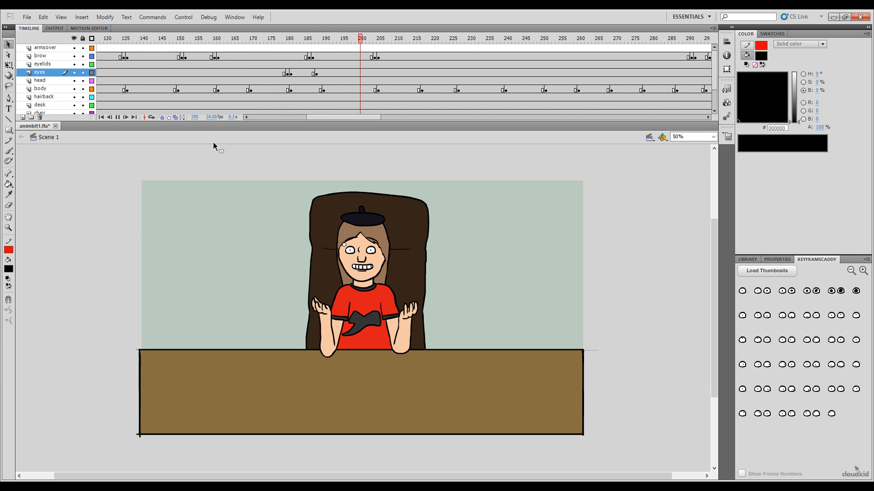
pyautogui.press('Return')
pyautogui.moveTo(326, 40); pyautogui.dragTo(187, 123)
pyautogui.press('Return')
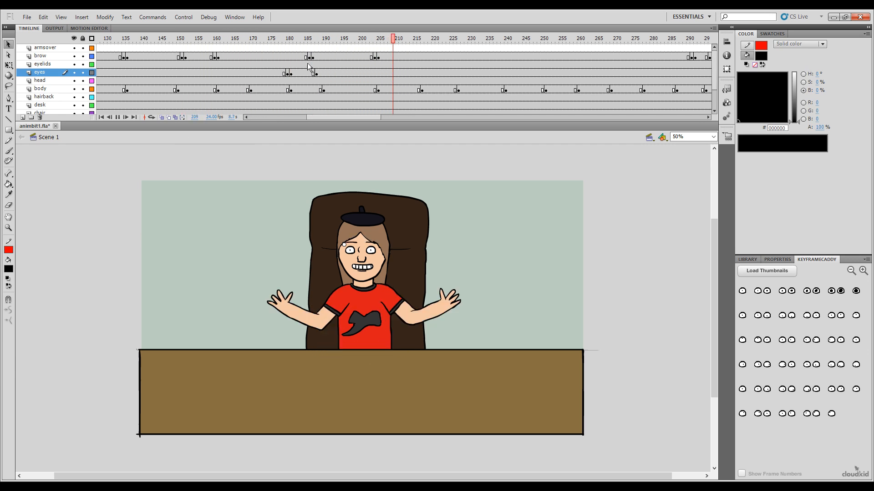
pyautogui.moveTo(334, 41); pyautogui.dragTo(219, 107)
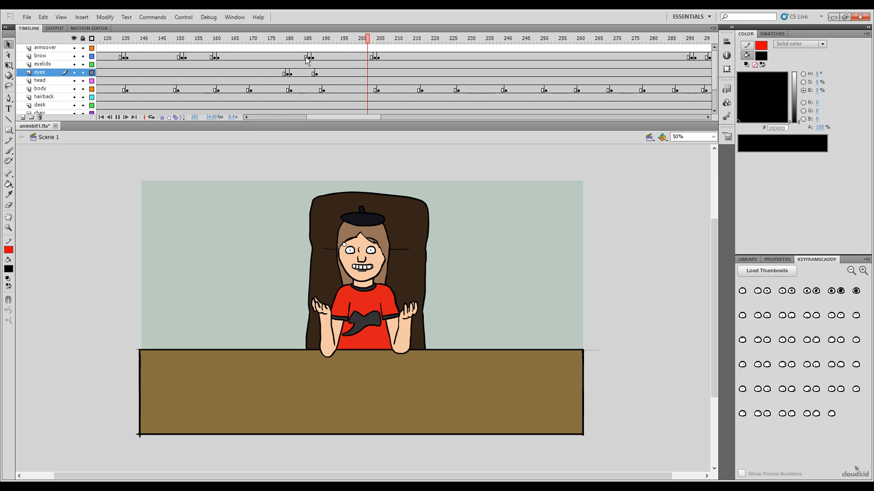
pyautogui.press('Return')
pyautogui.moveTo(335, 44); pyautogui.dragTo(289, 50)
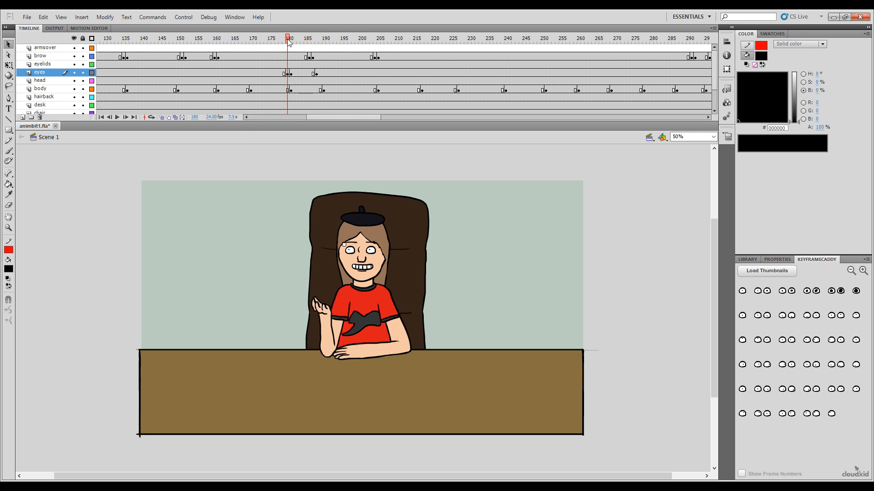
pyautogui.click(292, 42)
pyautogui.click(289, 42)
pyautogui.moveTo(288, 40); pyautogui.dragTo(265, 95)
pyautogui.press('Return')
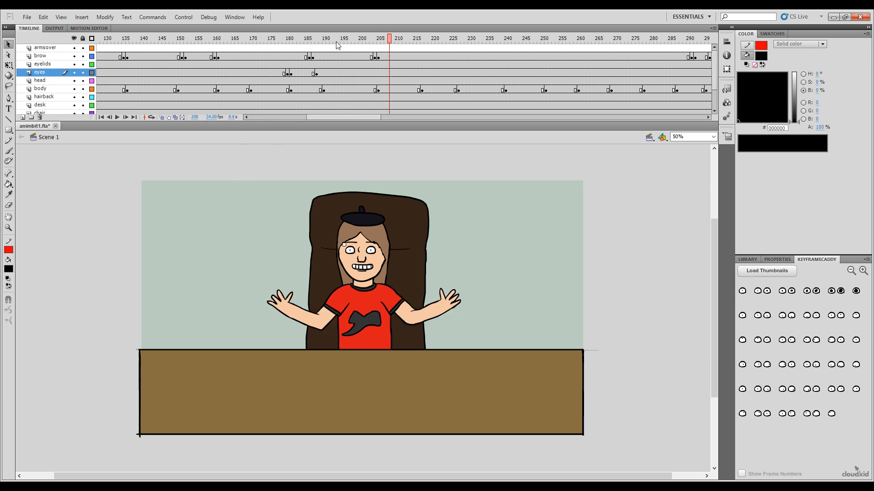
# Step: Apply the second pose in the fifth row at frame 187 of the eyes layer and scrub back to frame 175
pyautogui.moveTo(338, 46); pyautogui.dragTo(316, 53)
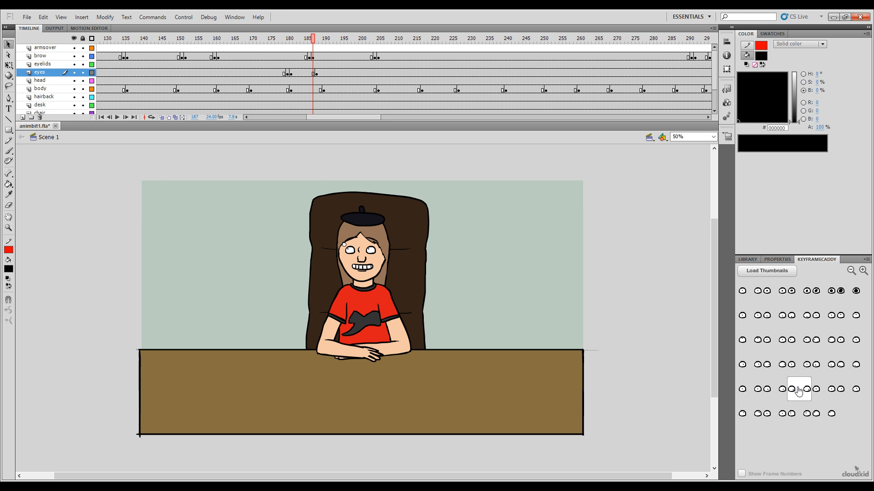
pyautogui.click(774, 390)
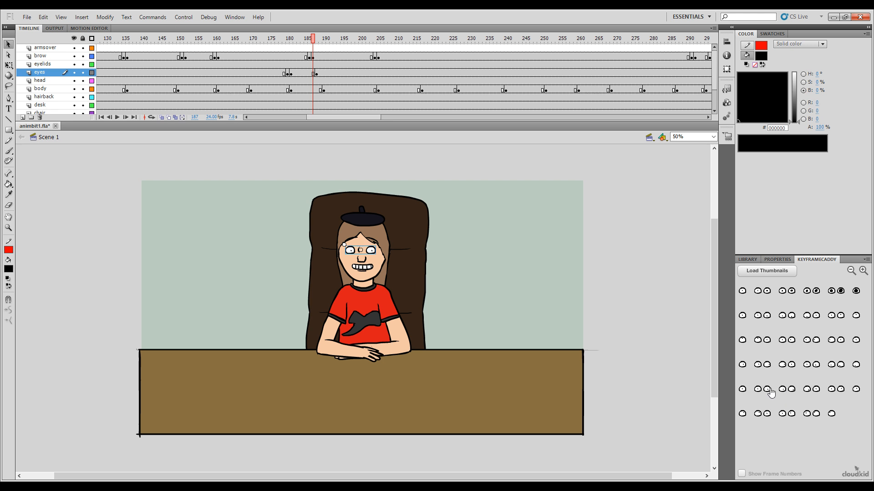
pyautogui.moveTo(313, 42); pyautogui.dragTo(266, 97)
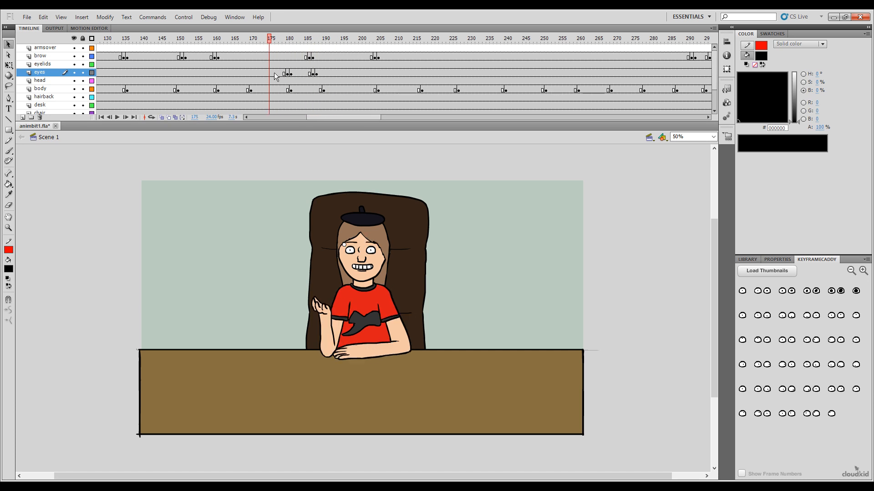
# Step: Replay the glance from about frame 172 several times and let the animation run on to review the rest of the timeline
pyautogui.press('Return')
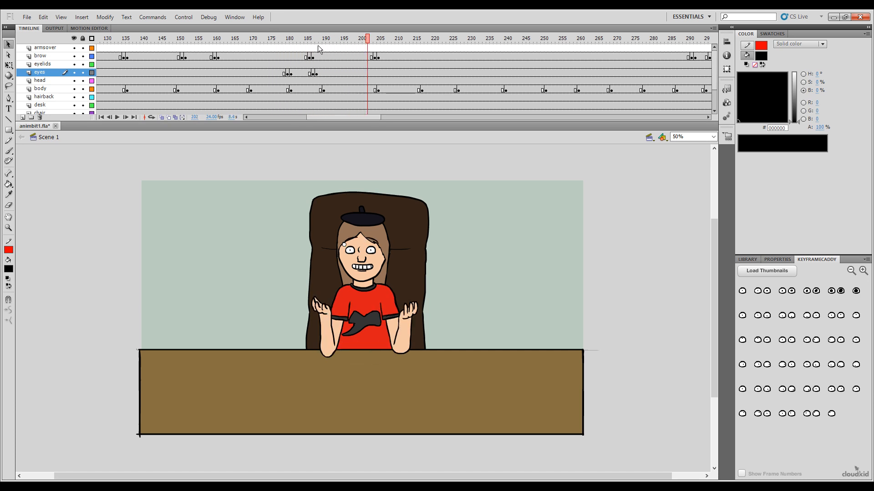
pyautogui.click(258, 73)
pyautogui.click(259, 73)
pyautogui.press('Return')
pyautogui.click(307, 52)
pyautogui.click(258, 73)
pyautogui.press('Return')
pyautogui.click(251, 41)
pyautogui.press('Return')
pyautogui.press('Return')
pyautogui.click(334, 41)
pyautogui.click(262, 41)
pyautogui.press('Return')
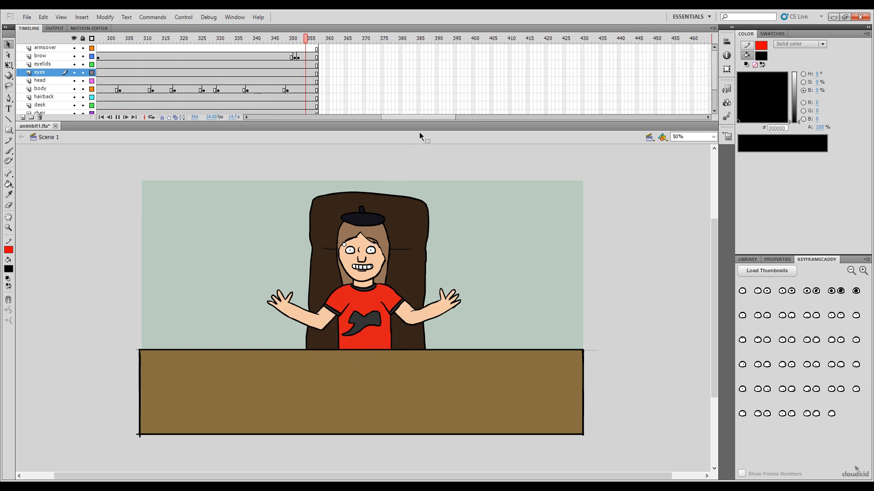
pyautogui.moveTo(409, 40); pyautogui.dragTo(327, 141)
pyautogui.press('Return')
# Step: Insert eyes-layer keyframes with the first pose at frame 292 and the fifth pose of the second row at frame 290
pyautogui.moveTo(403, 64)
pyautogui.mouseDown()
pyautogui.moveTo(351, 56)
pyautogui.moveTo(376, 68)
pyautogui.moveTo(367, 53)
pyautogui.moveTo(406, 55)
pyautogui.moveTo(369, 59)
pyautogui.moveTo(388, 64)
pyautogui.mouseUp()
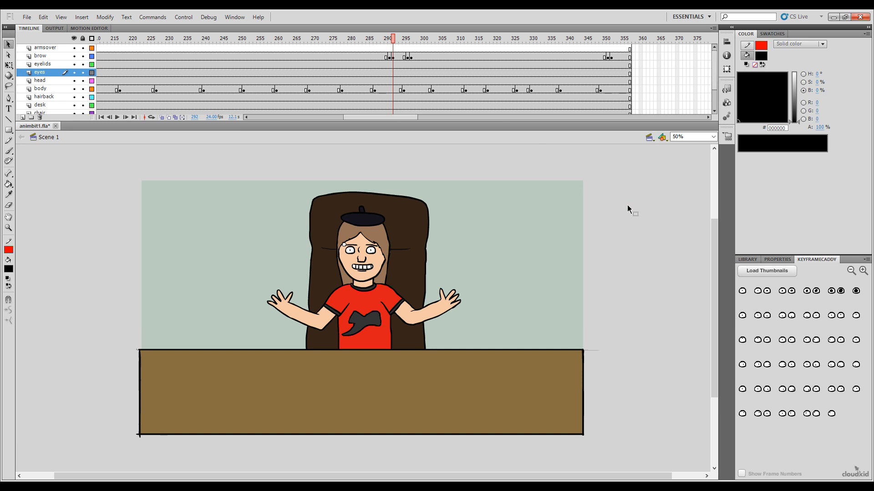
pyautogui.click(742, 292)
pyautogui.moveTo(379, 39)
pyautogui.mouseDown()
pyautogui.moveTo(371, 50)
pyautogui.moveTo(388, 59)
pyautogui.mouseUp()
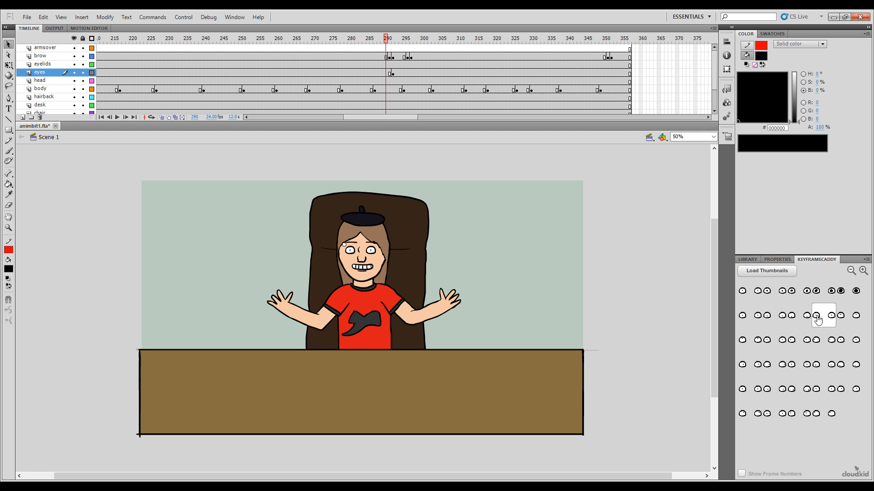
pyautogui.click(842, 324)
# Step: Scrub and replay the frames around frame 290 to check the eye change against the brows and arms
pyautogui.moveTo(388, 42); pyautogui.dragTo(448, 45)
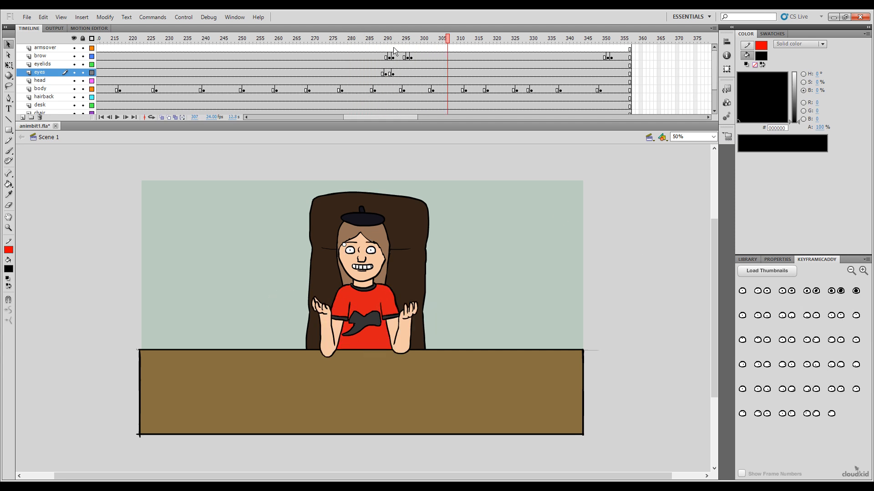
pyautogui.press('Return')
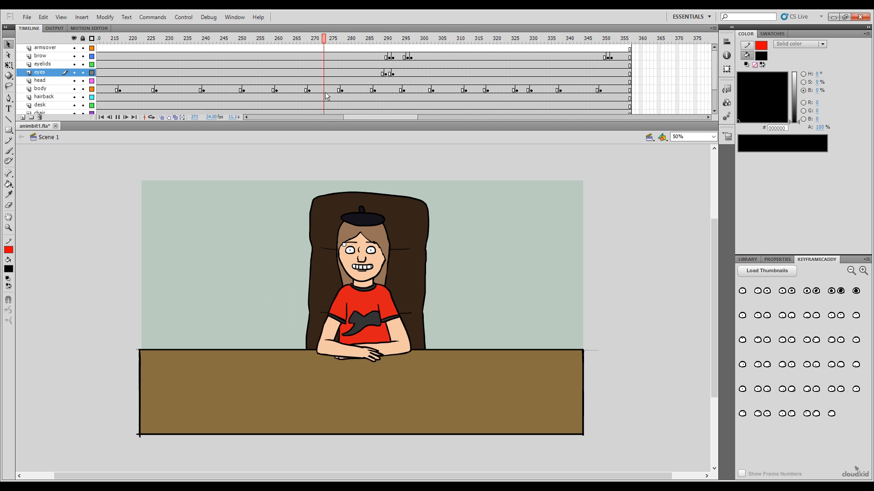
pyautogui.press('Return')
pyautogui.press('Return')
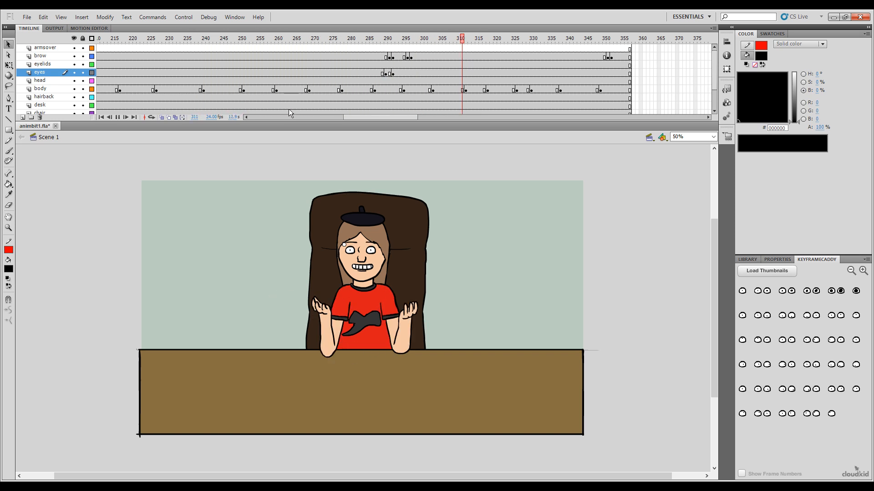
pyautogui.press('Return')
pyautogui.moveTo(394, 40); pyautogui.dragTo(235, 46)
pyautogui.press('Return')
pyautogui.press('Return')
# Step: Shift the brow layer's keyframes at frames 296 and 297 two frames earlier and replay the brow change
pyautogui.moveTo(353, 42); pyautogui.dragTo(412, 57)
pyautogui.click(410, 57)
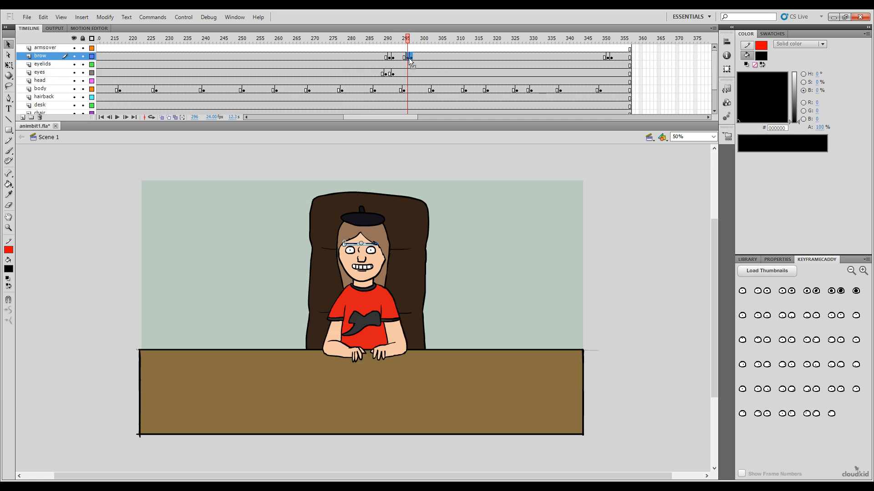
pyautogui.moveTo(407, 58); pyautogui.dragTo(400, 57)
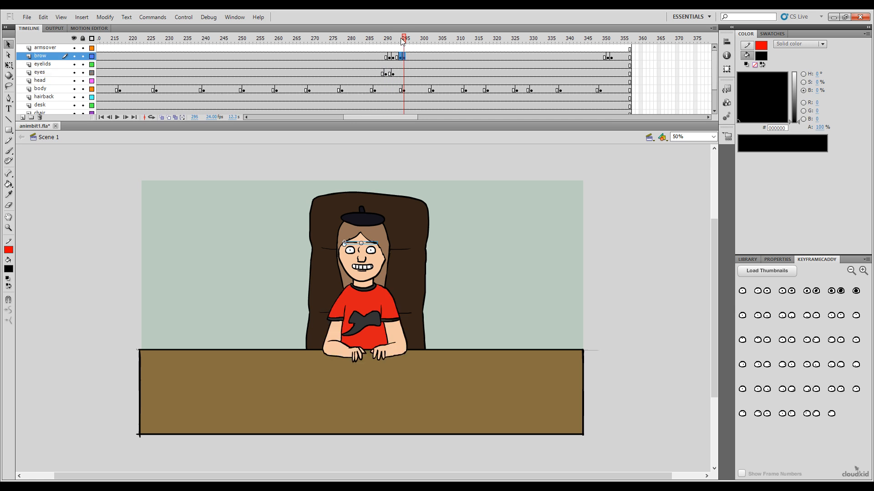
pyautogui.click(291, 40)
pyautogui.press('Return')
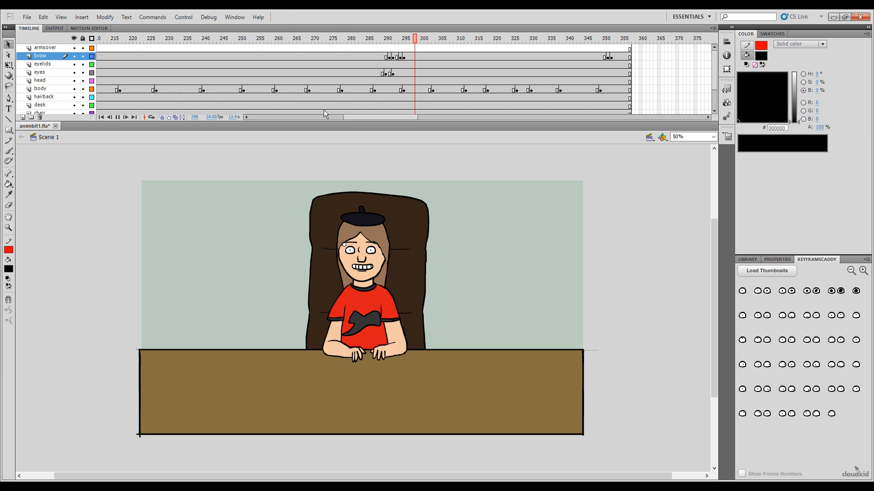
pyautogui.press('Return')
pyautogui.click(280, 40)
pyautogui.press('Return')
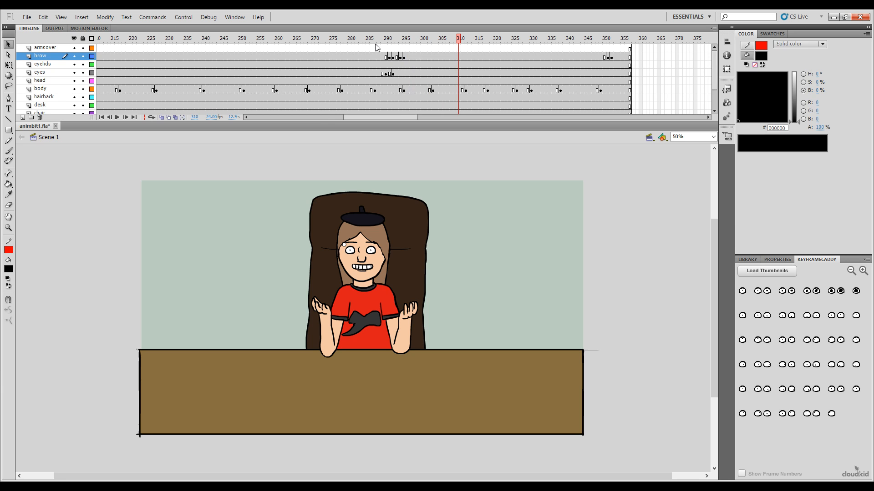
# Step: Try removing the brow layer's keyframes between frames 291 and 295 and replay the section
pyautogui.moveTo(376, 40); pyautogui.dragTo(399, 68)
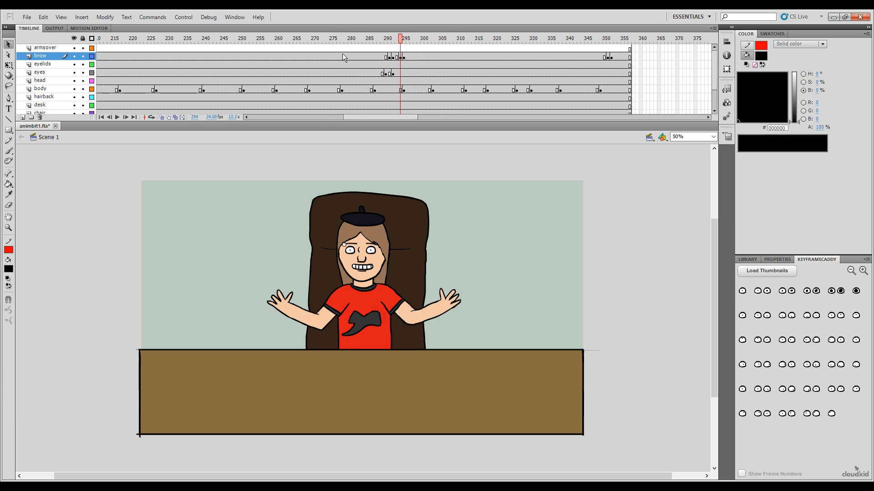
pyautogui.click(404, 58)
pyautogui.keyDown('shift'); pyautogui.click(391, 60); pyautogui.keyUp('shift')
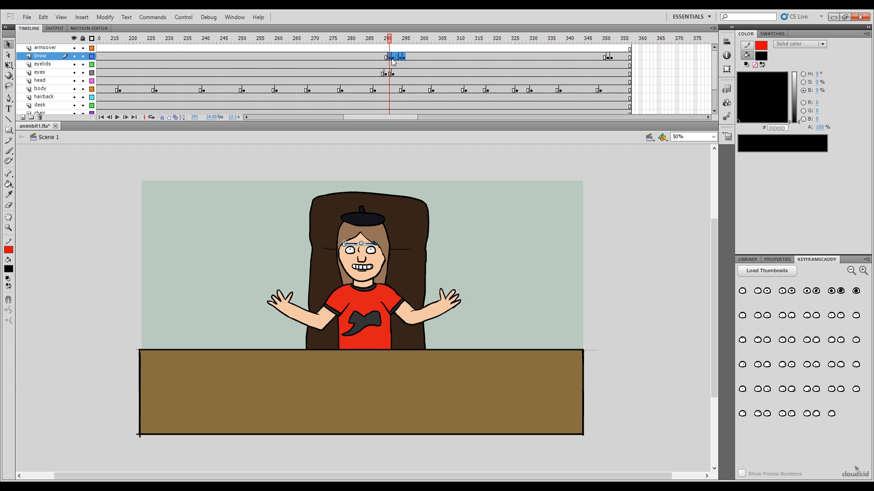
pyautogui.moveTo(399, 44); pyautogui.dragTo(314, 42)
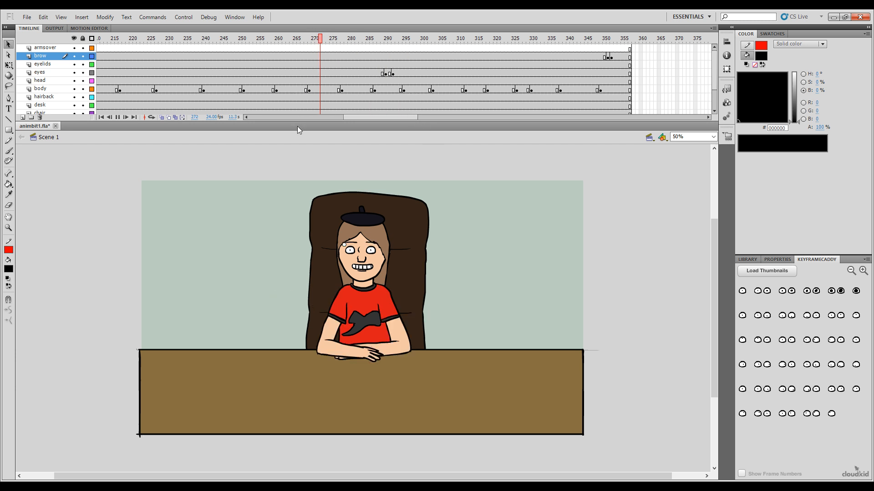
pyautogui.click(376, 58)
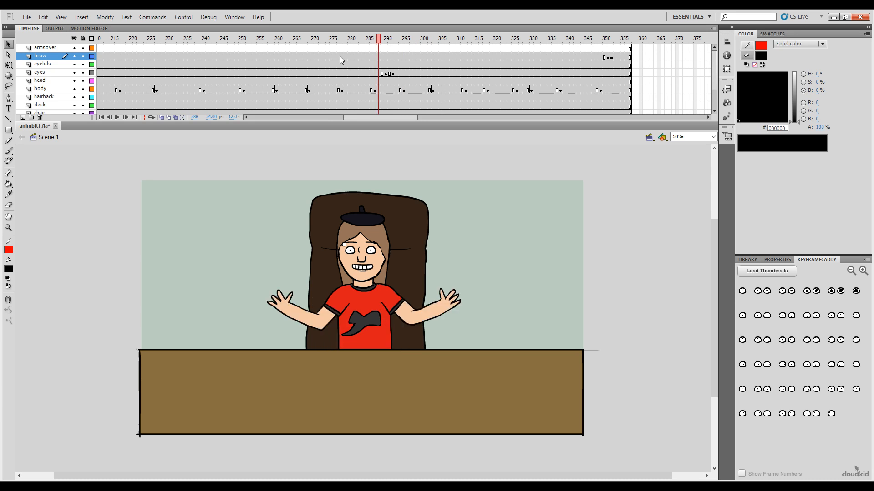
pyautogui.click(317, 40)
pyautogui.press('Return')
pyautogui.press('Return')
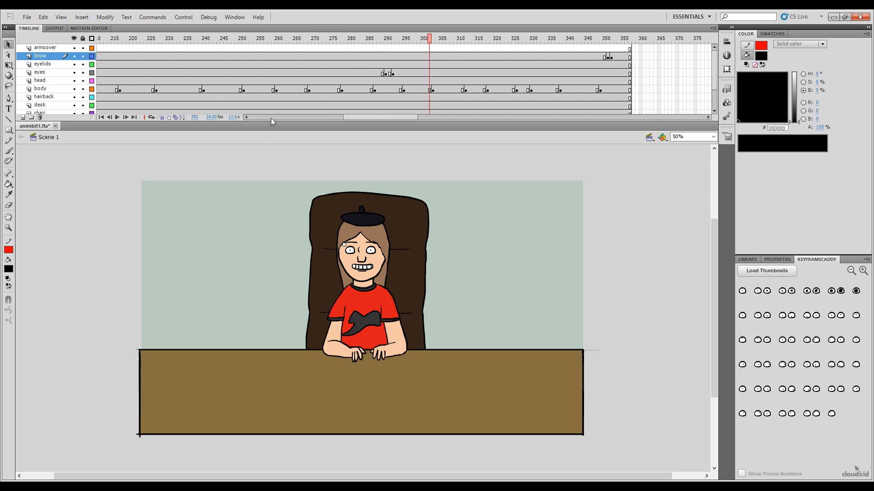
# Step: Undo the removal of the brow keyframes between frames 291 and 295
pyautogui.hotkey('ctrl', 'z')
pyautogui.hotkey('ctrl', 'z')
pyautogui.hotkey('ctrl', 'z')
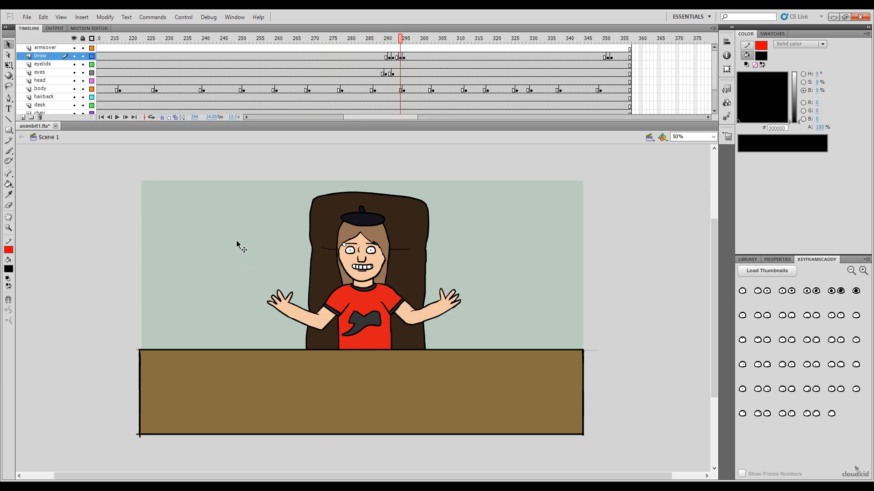
pyautogui.hotkey('ctrl', 'z')
pyautogui.hotkey('ctrl', 'z')
# Step: Clear the eyes layer's keyframes at frames 290 to 292
pyautogui.click(386, 73)
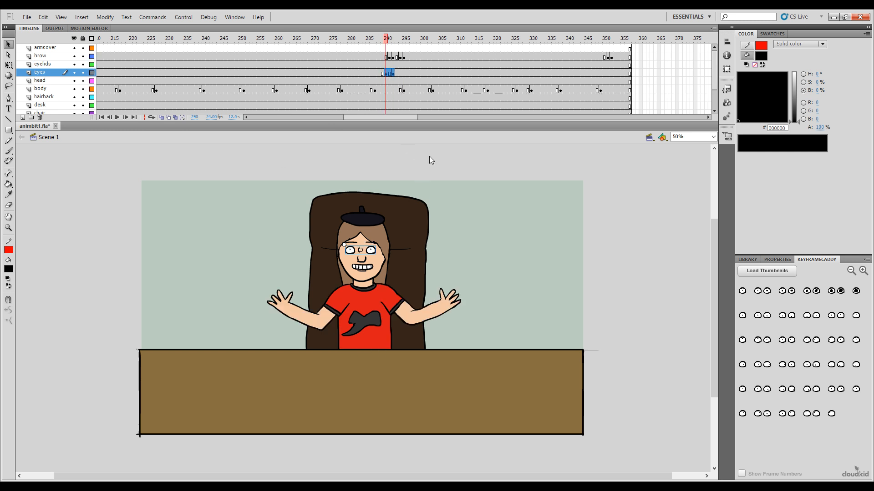
pyautogui.hotkey('shift', 'F6')
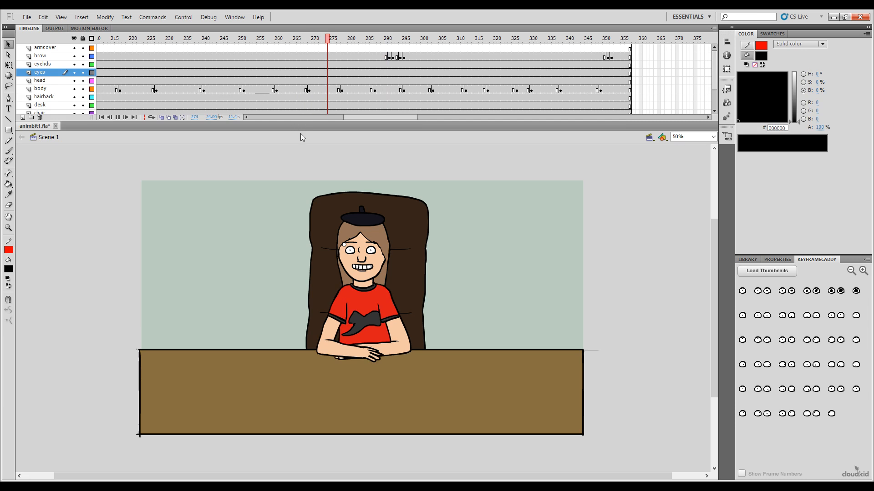
pyautogui.click(234, 259)
pyautogui.hotkey('ctrl', 'z')
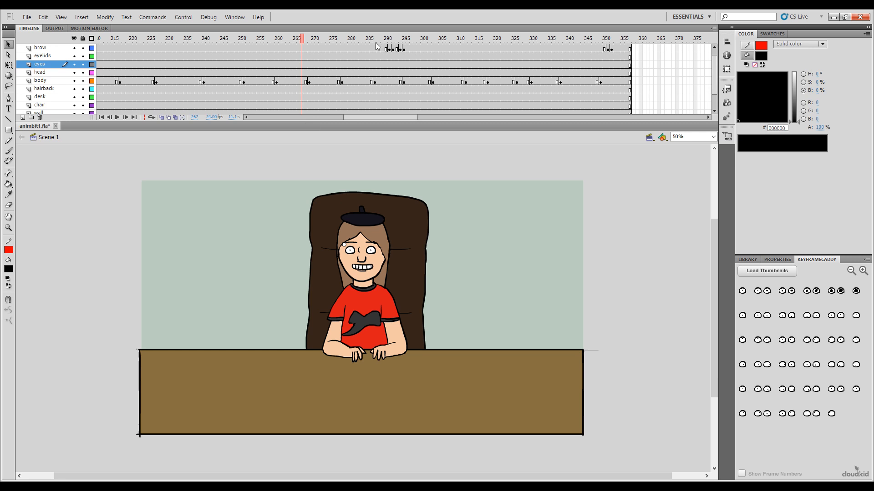
# Step: Replay the animation from frame 267 through the brow change, stop at frame 308 and select the brow symbol on the stage
pyautogui.moveTo(380, 39); pyautogui.dragTo(303, 64)
pyautogui.press('Return')
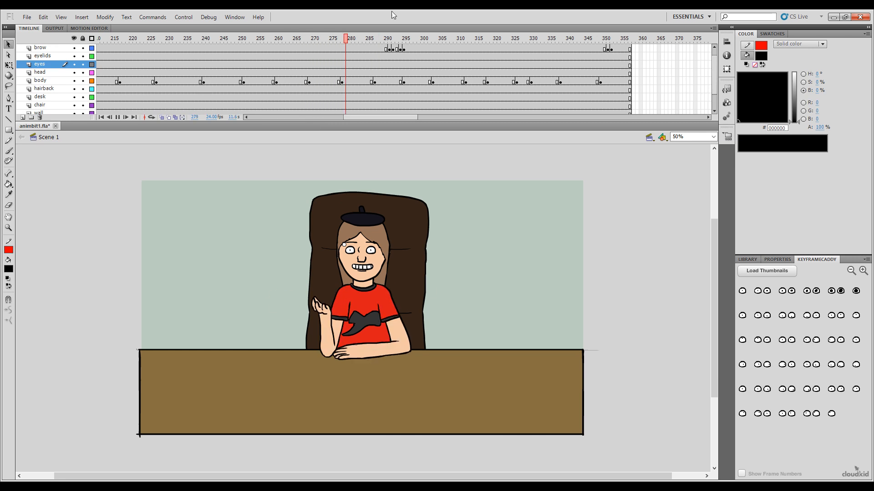
pyautogui.press('Return')
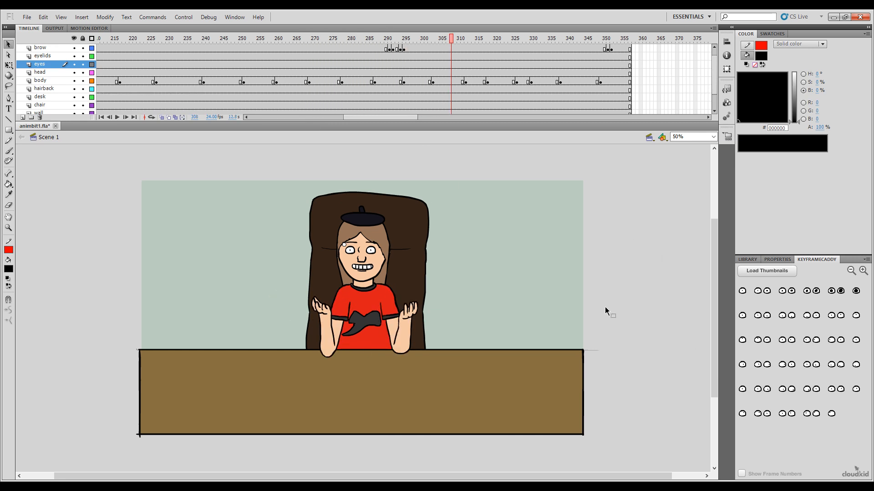
pyautogui.click(346, 243)
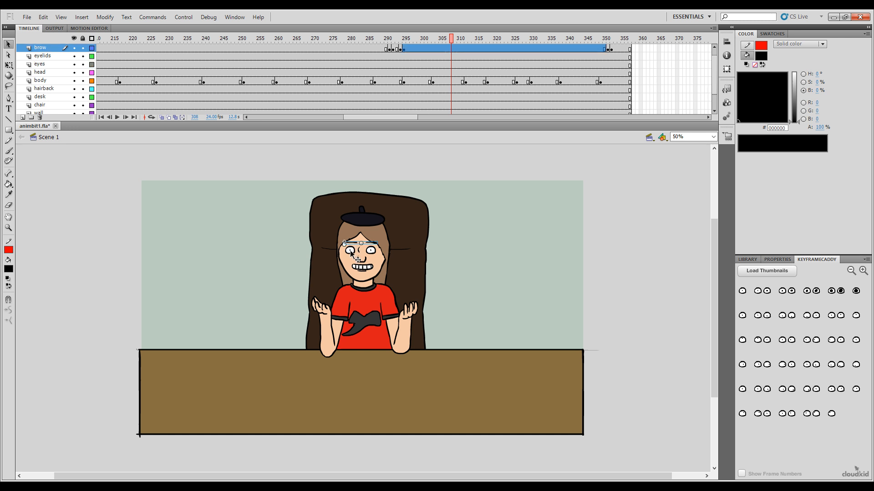
# Step: Examine the eyes and eyelids symbols on the stage and their frames around the brow change at frame 291
pyautogui.click(357, 250)
pyautogui.click(493, 288)
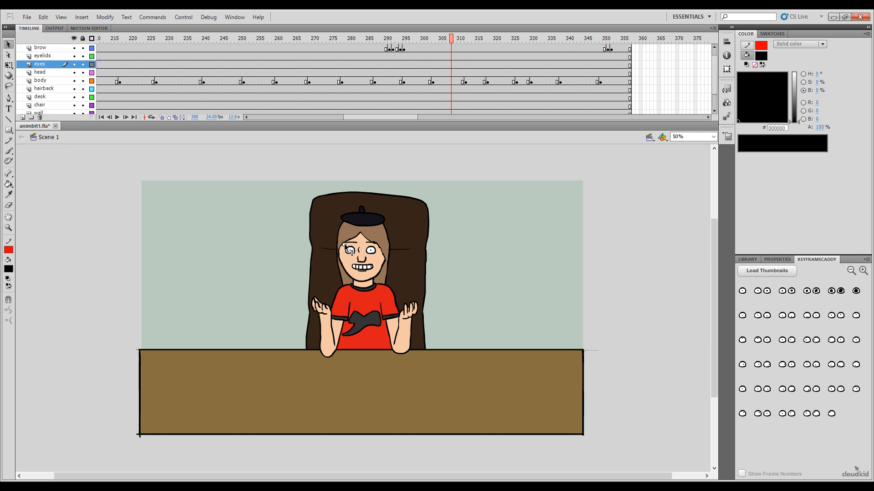
pyautogui.click(345, 257)
pyautogui.click(647, 261)
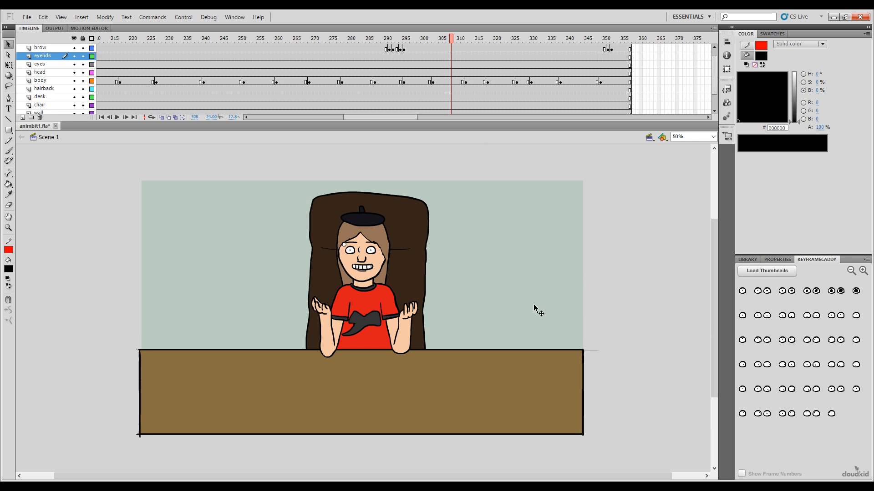
pyautogui.moveTo(451, 40); pyautogui.dragTo(389, 49)
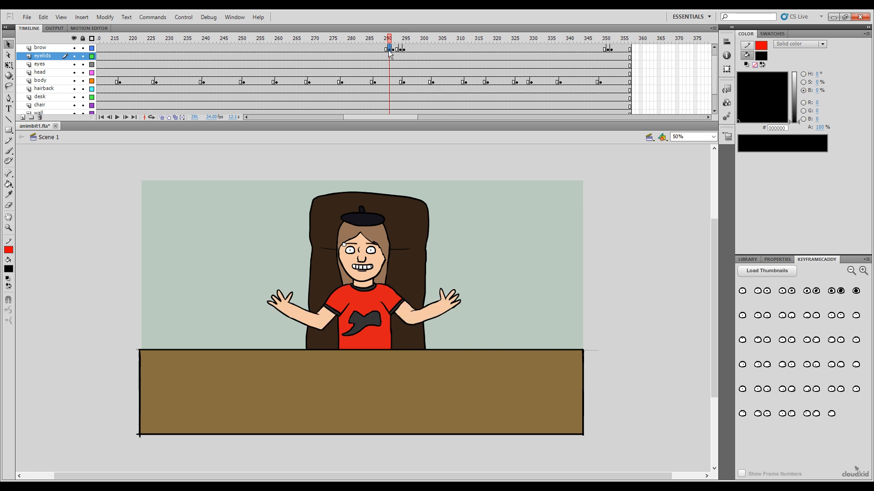
pyautogui.click(679, 341)
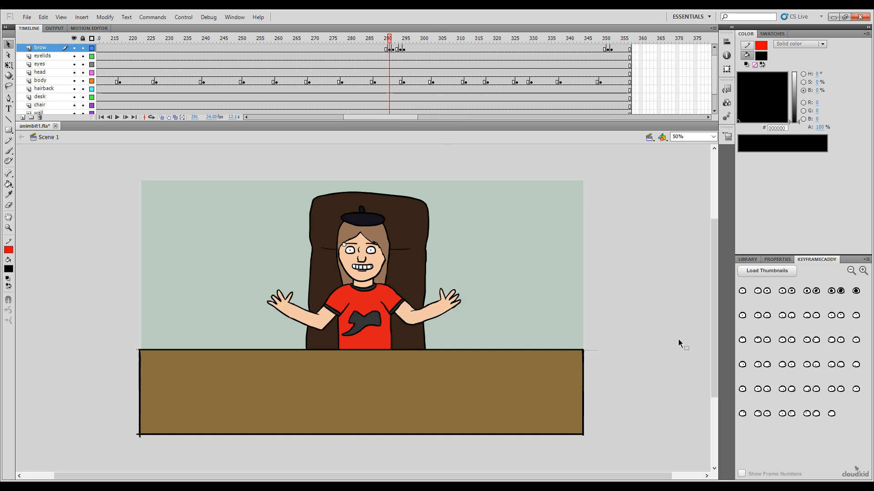
pyautogui.click(388, 56)
pyautogui.moveTo(659, 280); pyautogui.dragTo(670, 314)
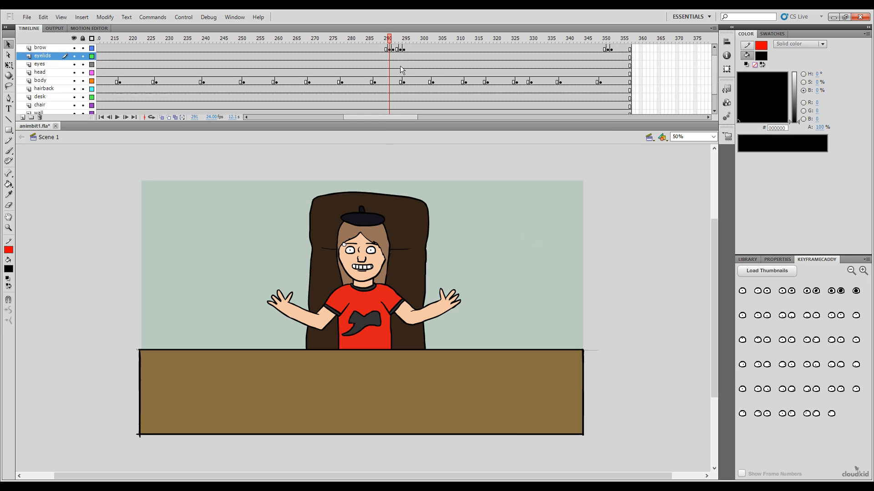
# Step: Replay the animation from frame 271 through the gesture changes, and again from frame 266 to the end
pyautogui.click(318, 56)
pyautogui.press('Return')
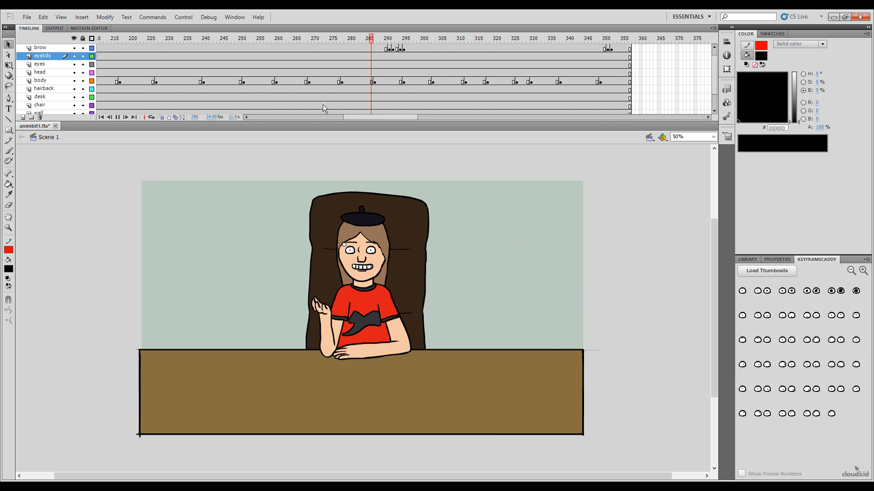
pyautogui.press('Return')
pyautogui.moveTo(391, 40); pyautogui.dragTo(298, 48)
pyautogui.moveTo(376, 117)
pyautogui.mouseDown()
pyautogui.moveTo(264, 129)
pyautogui.moveTo(383, 122)
pyautogui.mouseUp()
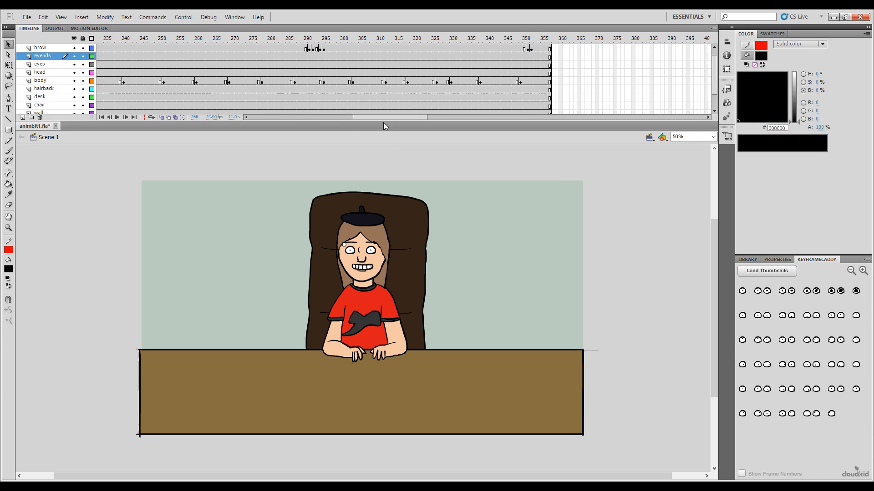
pyautogui.press('Return')
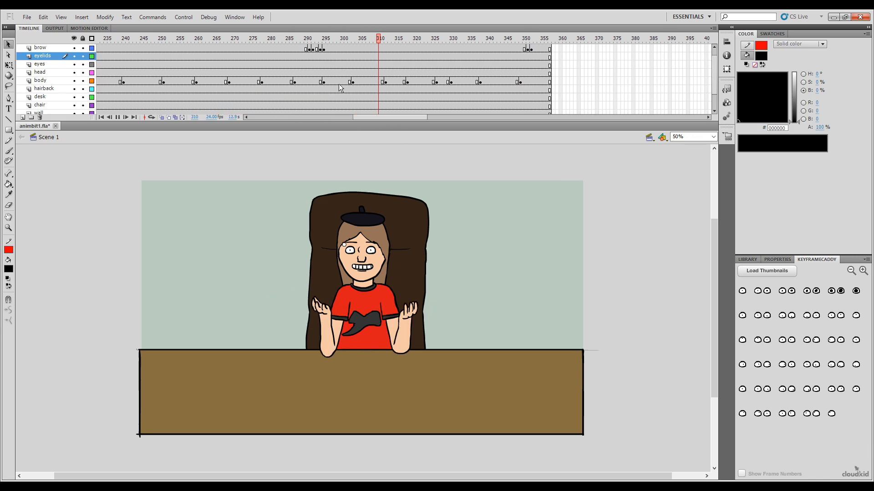
pyautogui.press('Return')
pyautogui.click(220, 38)
pyautogui.press('Return')
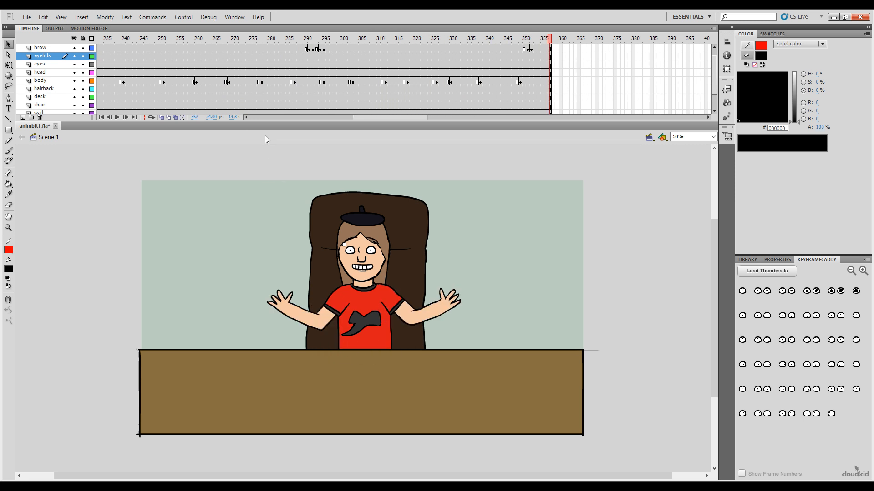
# Step: Go back to the beginning of the timeline and compare the body poses at frames 41 and 42
pyautogui.moveTo(377, 119); pyautogui.dragTo(276, 119)
pyautogui.moveTo(240, 39); pyautogui.dragTo(246, 80)
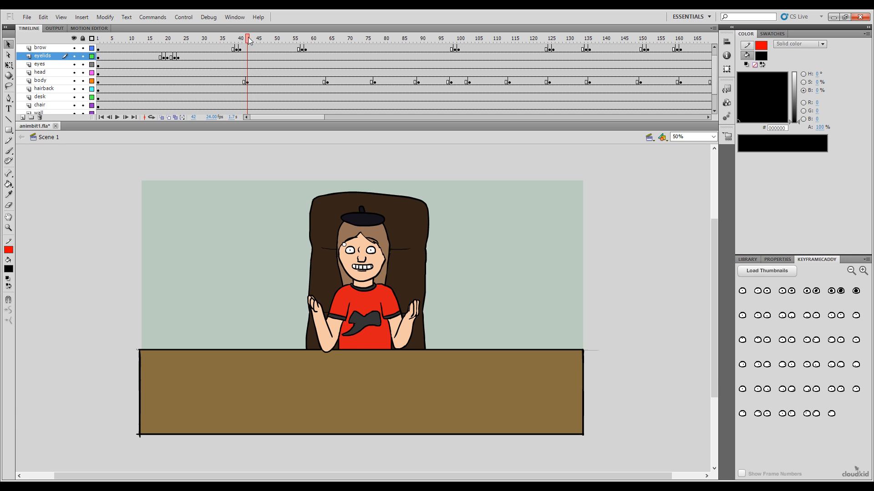
pyautogui.moveTo(249, 41); pyautogui.dragTo(247, 43)
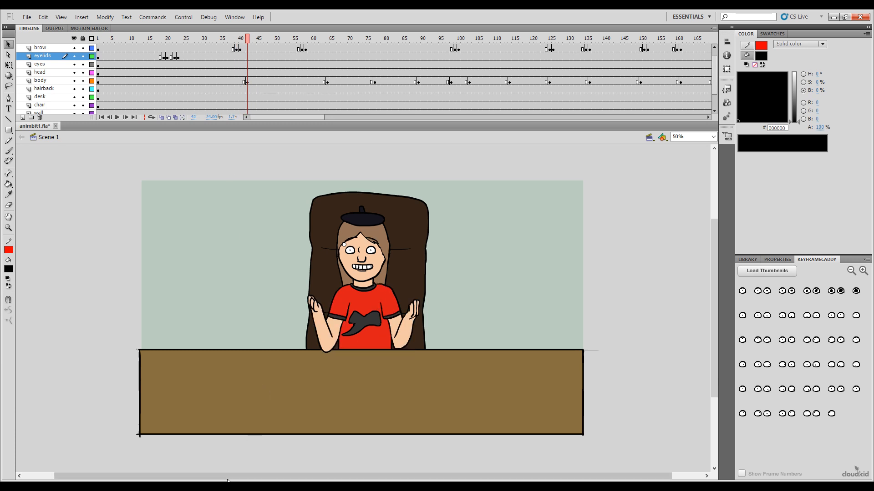
pyautogui.click(250, 81)
pyautogui.click(243, 39)
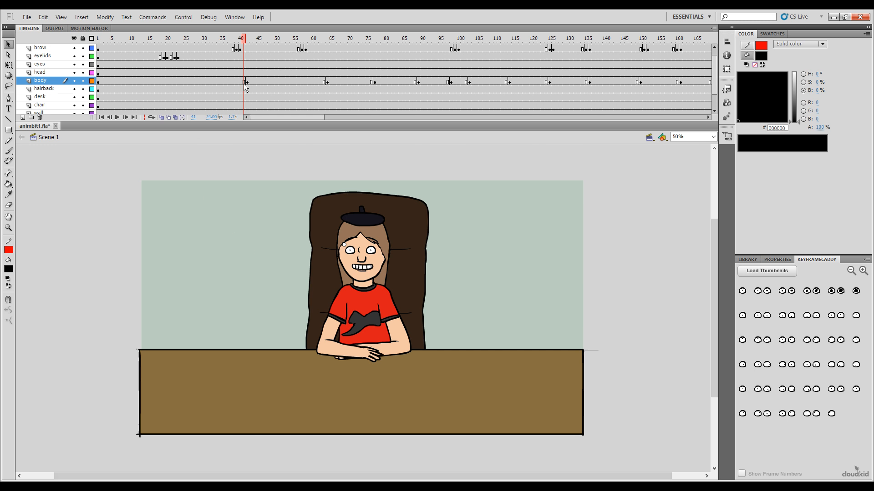
pyautogui.press('.')
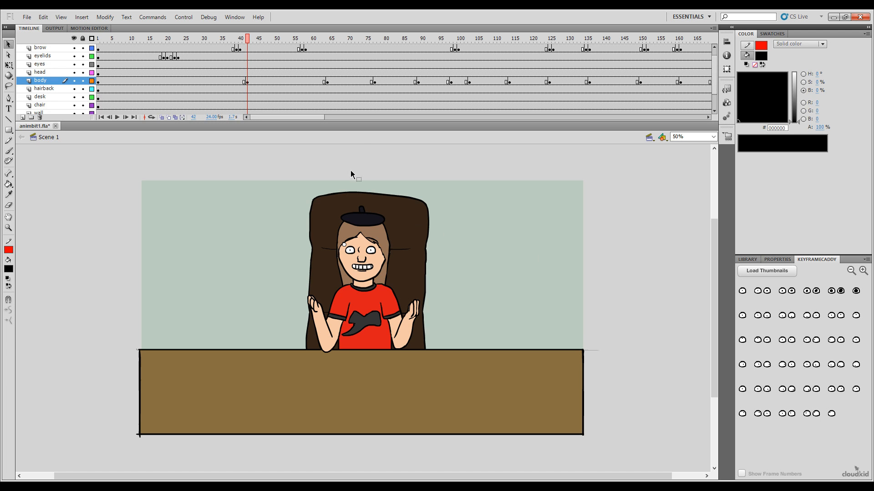
# Step: Load the body symbol's pose thumbnails and insert the raised-hands in-between pose at frame 40 of the body layer
pyautogui.click(236, 81)
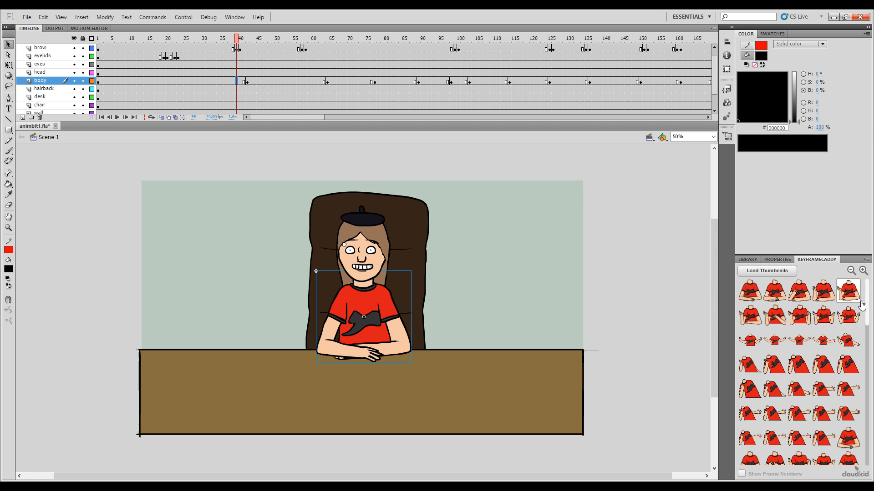
pyautogui.moveTo(775, 365); pyautogui.dragTo(276, 148)
pyautogui.moveTo(236, 43); pyautogui.dragTo(242, 46)
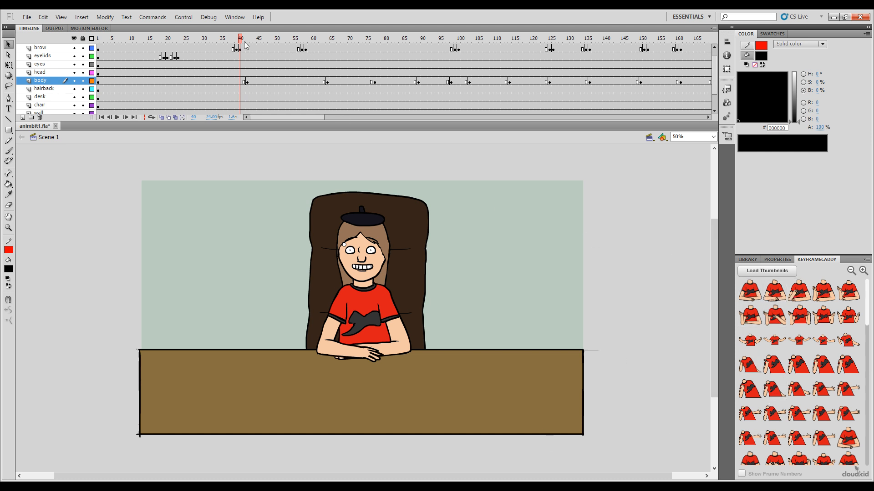
pyautogui.moveTo(241, 41)
pyautogui.mouseDown()
pyautogui.moveTo(249, 41)
pyautogui.moveTo(242, 42)
pyautogui.mouseUp()
pyautogui.moveTo(867, 320); pyautogui.dragTo(870, 346)
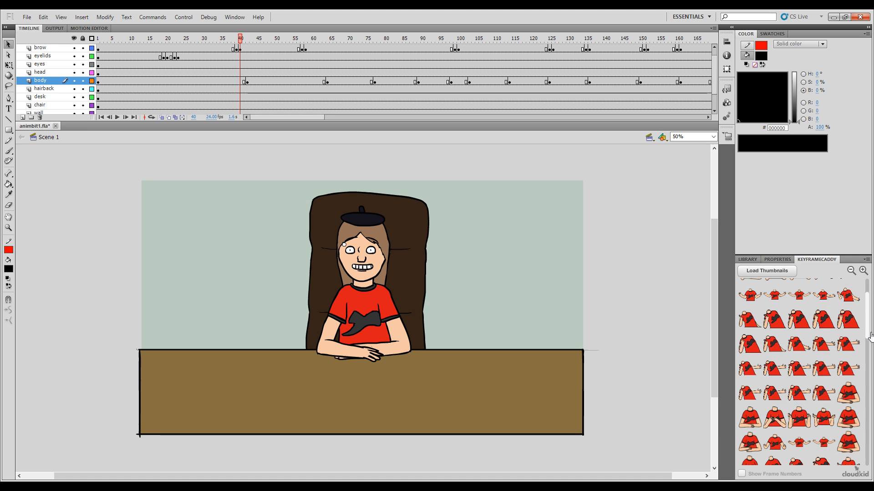
pyautogui.click(791, 417)
# Step: Insert the hands-together pose at frame 39 and the lowered-arms pose at frame 37 of the body layer
pyautogui.click(236, 41)
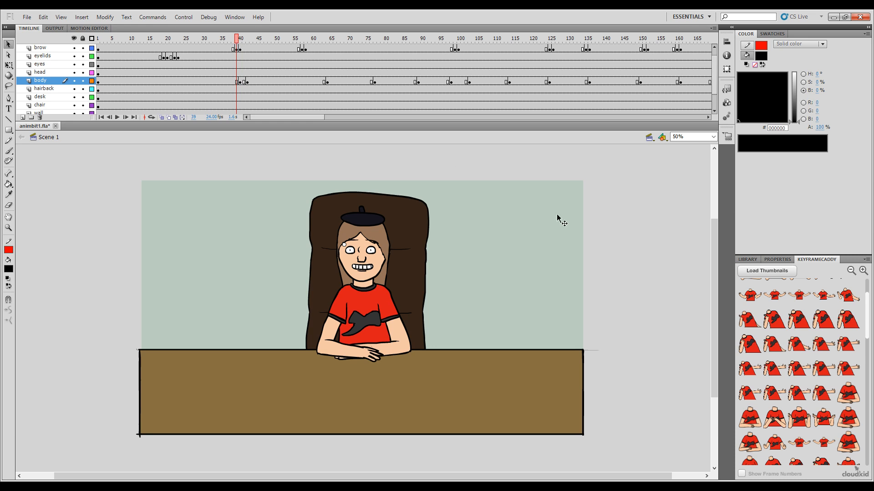
pyautogui.click(773, 416)
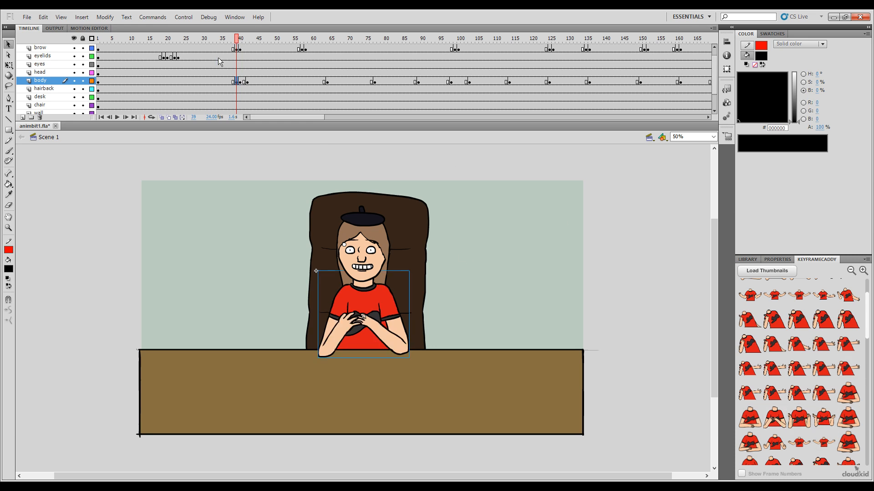
pyautogui.click(233, 41)
pyautogui.click(230, 40)
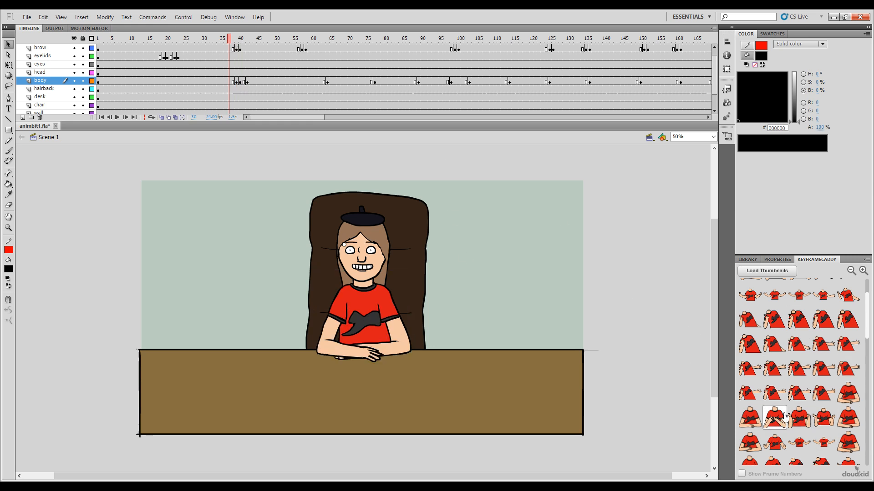
pyautogui.click(749, 419)
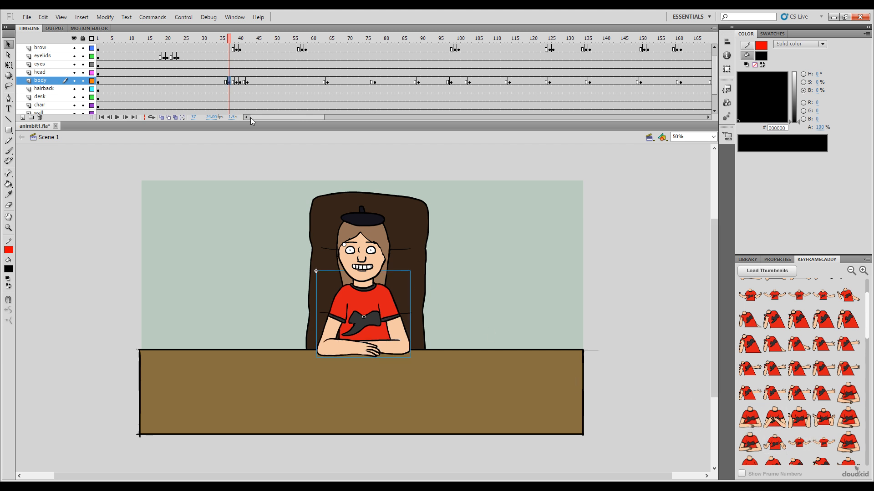
pyautogui.moveTo(230, 40); pyautogui.dragTo(230, 83)
# Step: Paste the body transition frames over frames 59 to 63 of the body layer, reverse their order and scrub through the result
pyautogui.click(301, 40)
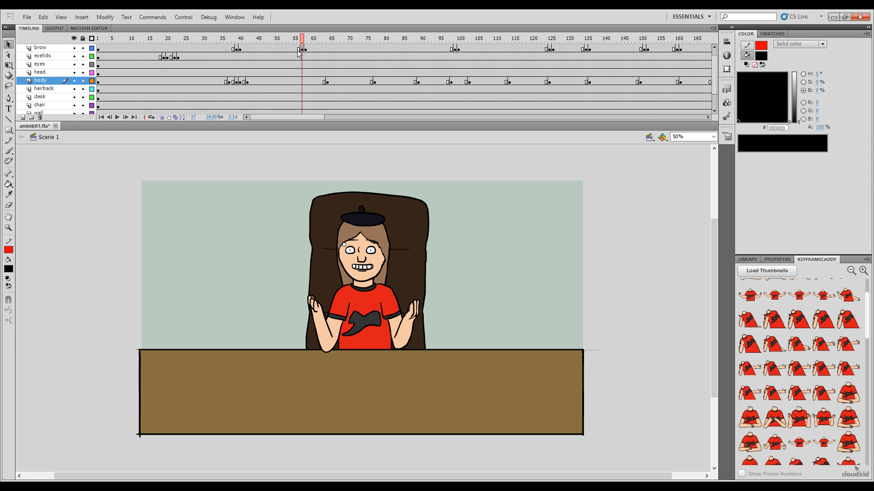
pyautogui.moveTo(302, 40); pyautogui.dragTo(345, 49)
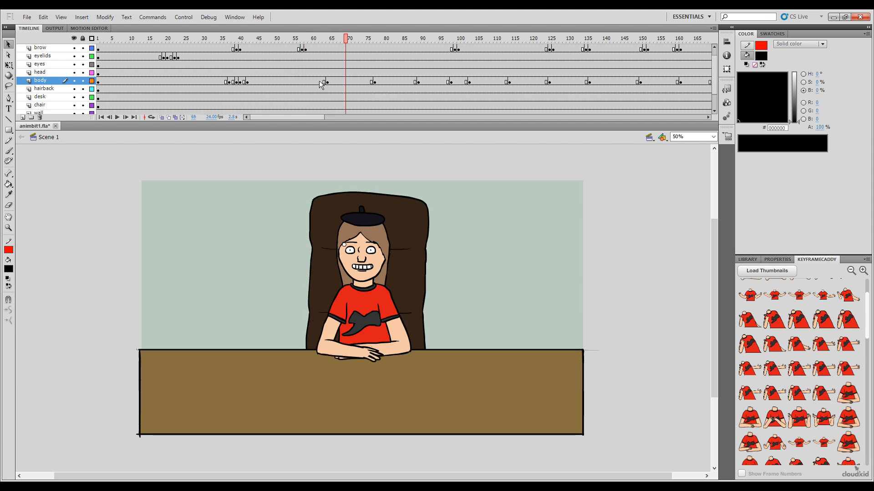
pyautogui.click(309, 81)
pyautogui.keyDown('shift'); pyautogui.click(323, 83); pyautogui.keyUp('shift')
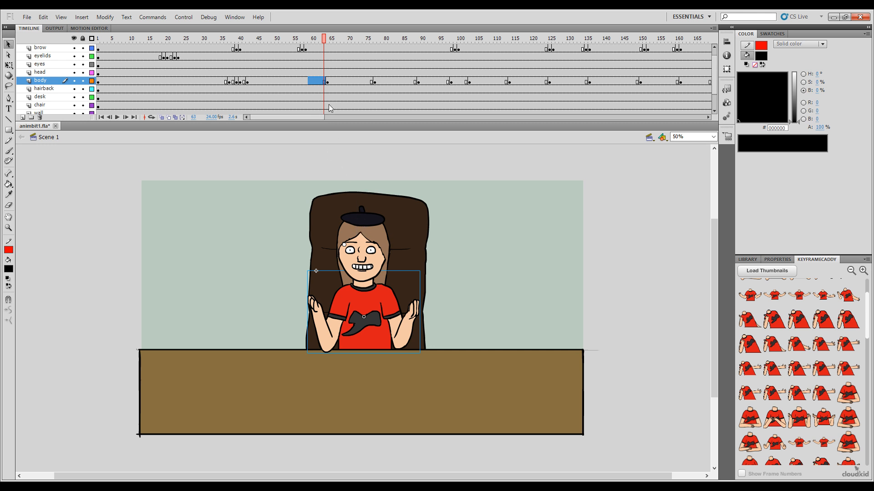
pyautogui.hotkey('ctrl', 'alt', 'v')
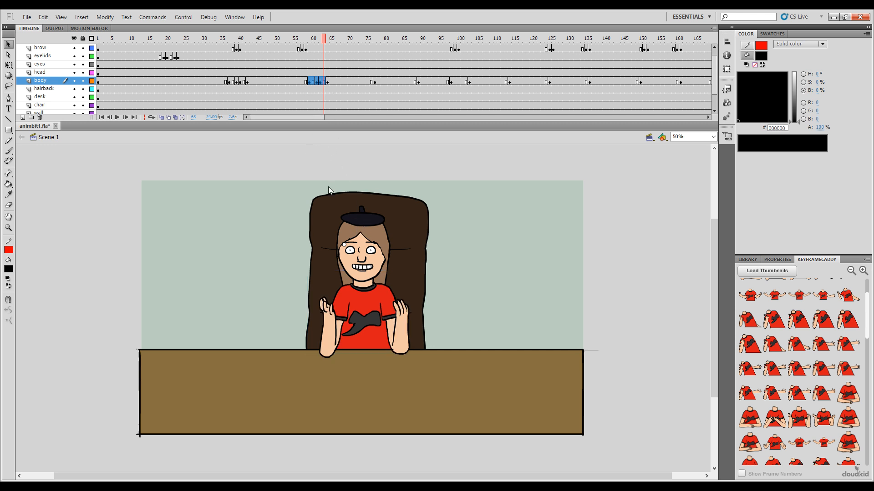
pyautogui.click(356, 286)
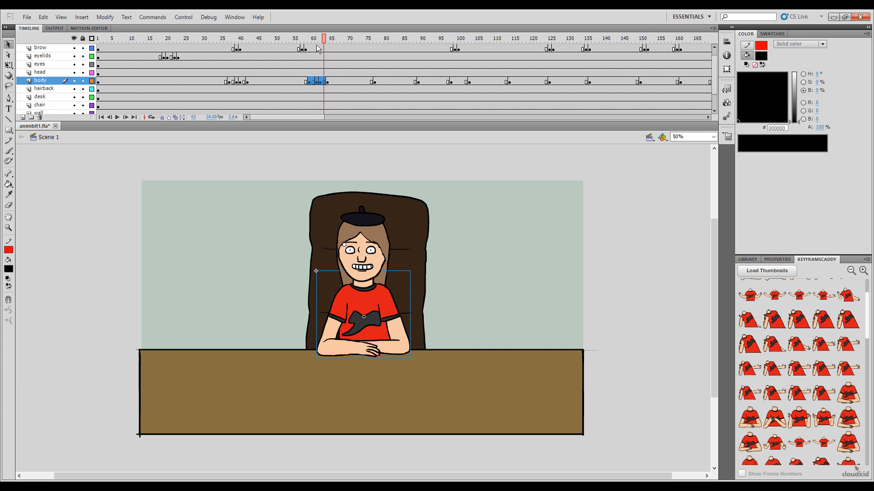
pyautogui.moveTo(322, 39); pyautogui.dragTo(295, 39)
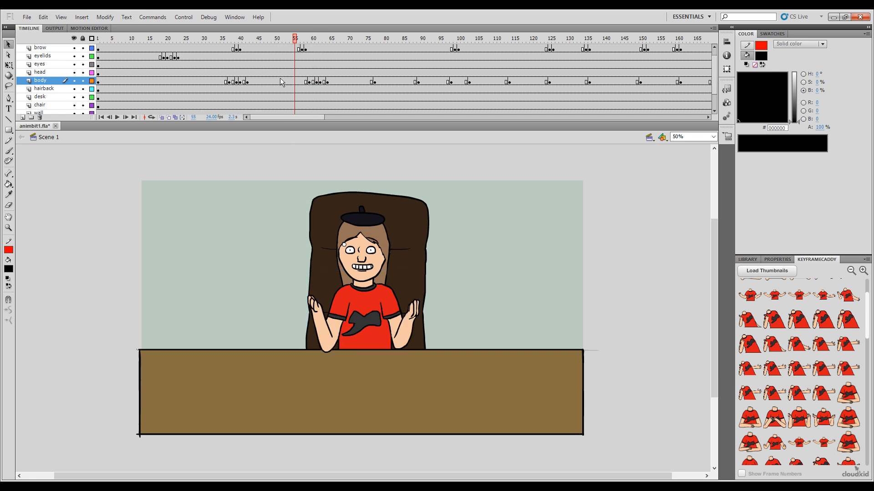
# Step: Scrub through the body gestures up to frame 133 to find the next pose change needing a transition
pyautogui.moveTo(295, 42); pyautogui.dragTo(577, 91)
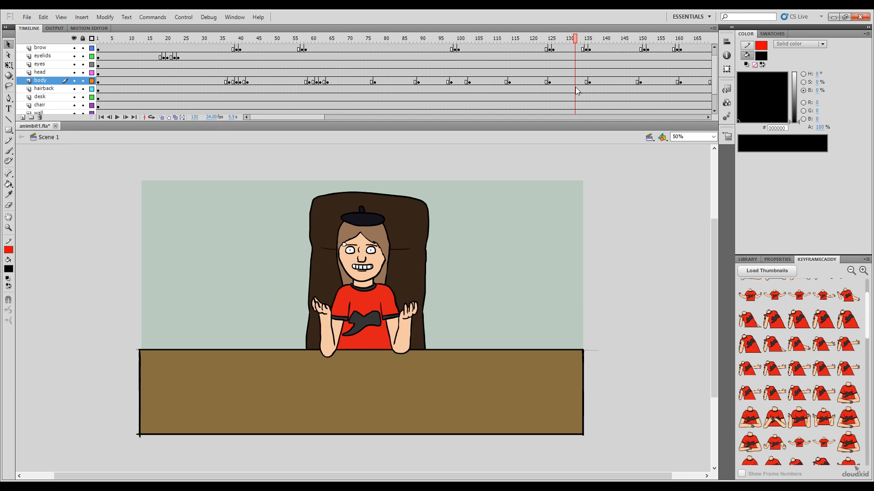
pyautogui.moveTo(537, 117); pyautogui.dragTo(490, 113)
pyautogui.moveTo(542, 39)
pyautogui.mouseDown()
pyautogui.moveTo(535, 38)
pyautogui.moveTo(553, 38)
pyautogui.mouseUp()
pyautogui.click(236, 487)
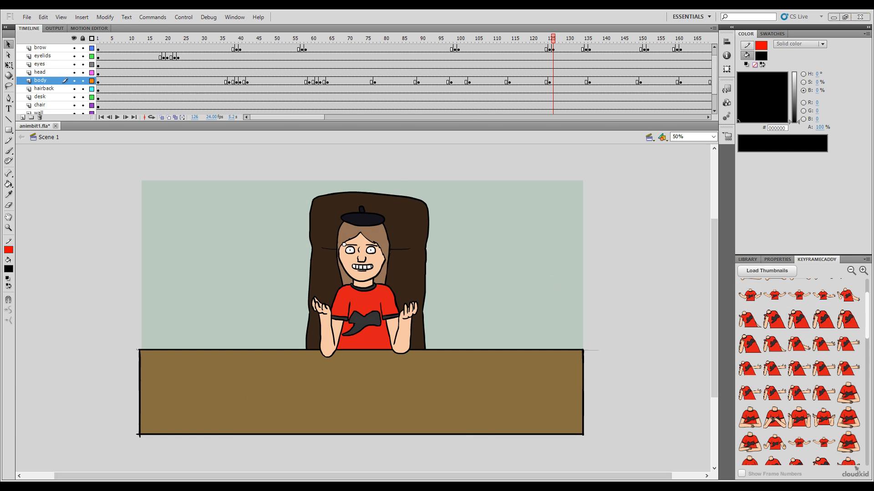
pyautogui.click(242, 467)
pyautogui.moveTo(551, 39); pyautogui.dragTo(540, 42)
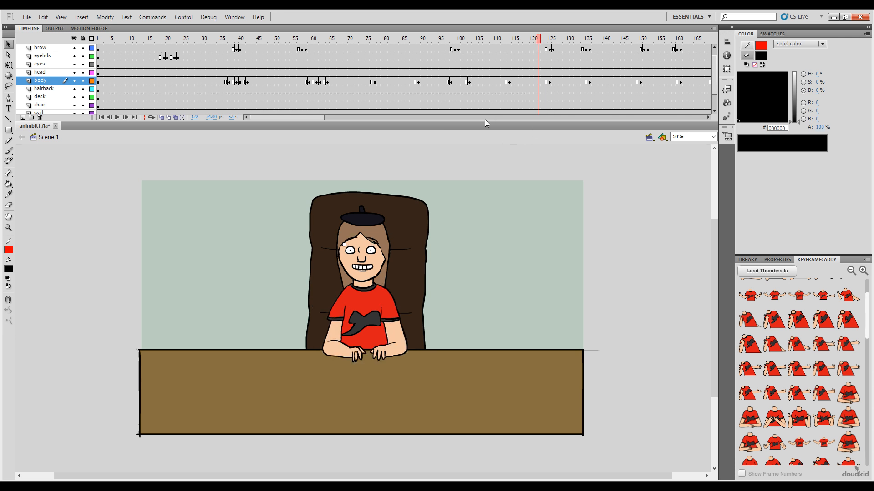
pyautogui.moveTo(538, 38); pyautogui.dragTo(577, 59)
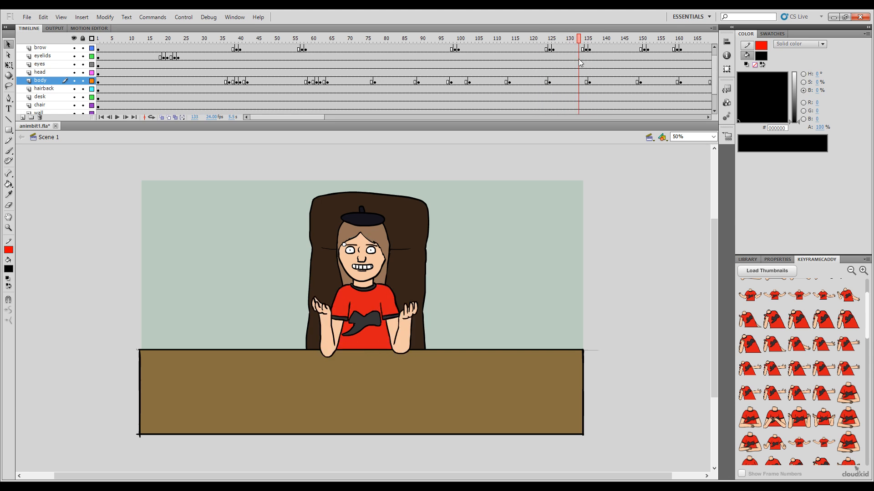
# Step: Paste the body transition frames over frames 131 to 135 of the body layer and scrub on to frame 151
pyautogui.click(586, 82)
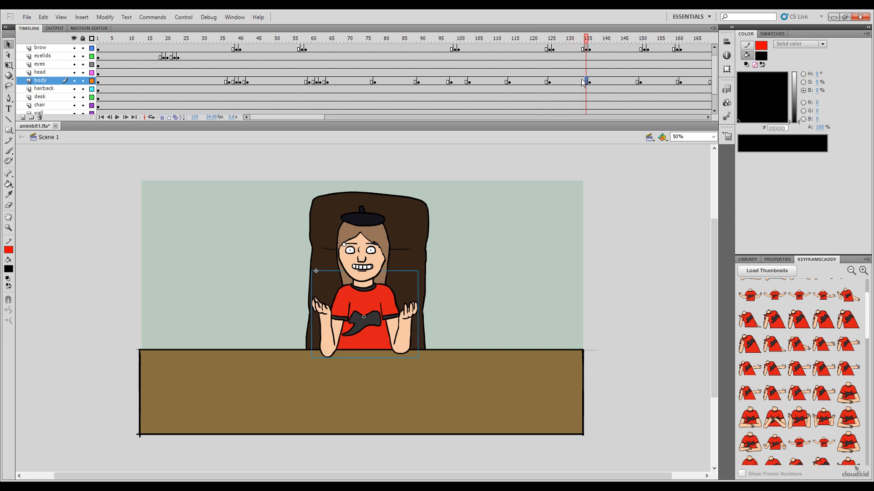
pyautogui.moveTo(579, 81); pyautogui.dragTo(570, 81)
pyautogui.click(571, 81)
pyautogui.click(585, 81)
pyautogui.keyDown('shift'); pyautogui.click(572, 81); pyautogui.keyUp('shift')
pyautogui.hotkey('ctrl', 'alt', 'v')
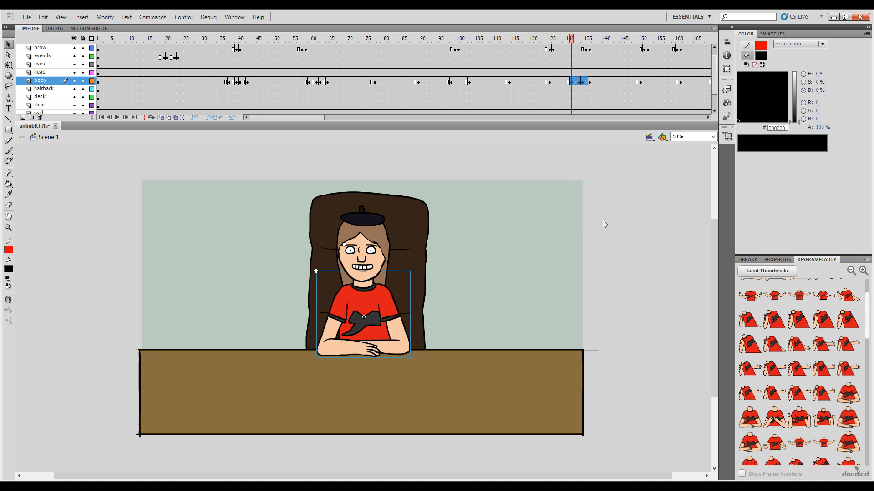
pyautogui.moveTo(578, 44); pyautogui.dragTo(643, 46)
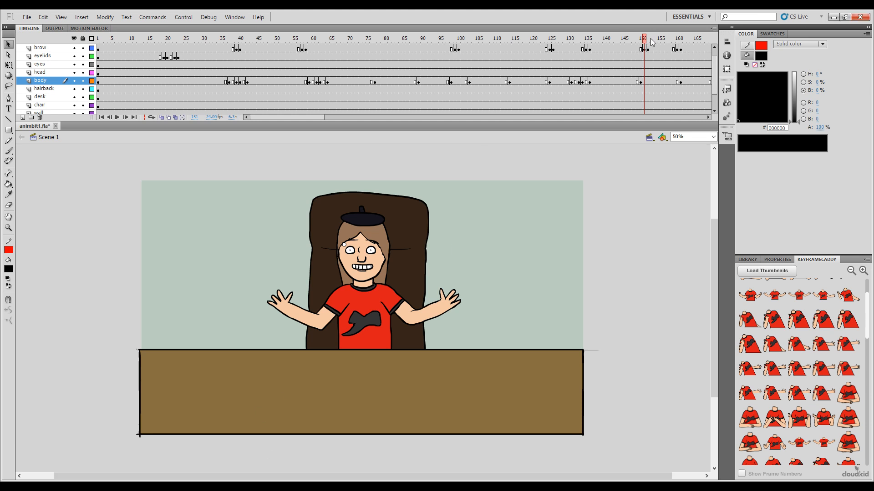
# Step: Paste the body transition frames over frames 185 to 189 of the body layer, leading into the raised-hands pose
pyautogui.moveTo(652, 42); pyautogui.dragTo(696, 50)
pyautogui.moveTo(267, 117); pyautogui.dragTo(335, 128)
pyautogui.moveTo(270, 39); pyautogui.dragTo(358, 87)
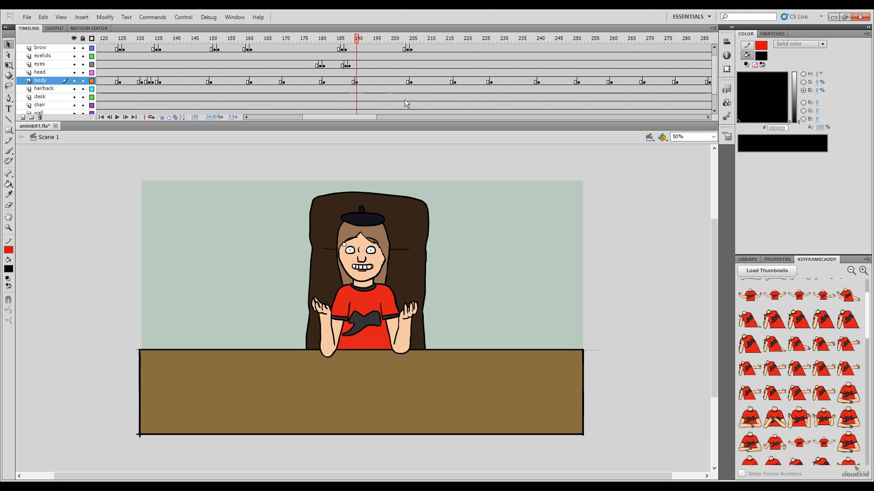
pyautogui.click(353, 83)
pyautogui.keyDown('shift'); pyautogui.click(338, 81); pyautogui.keyUp('shift')
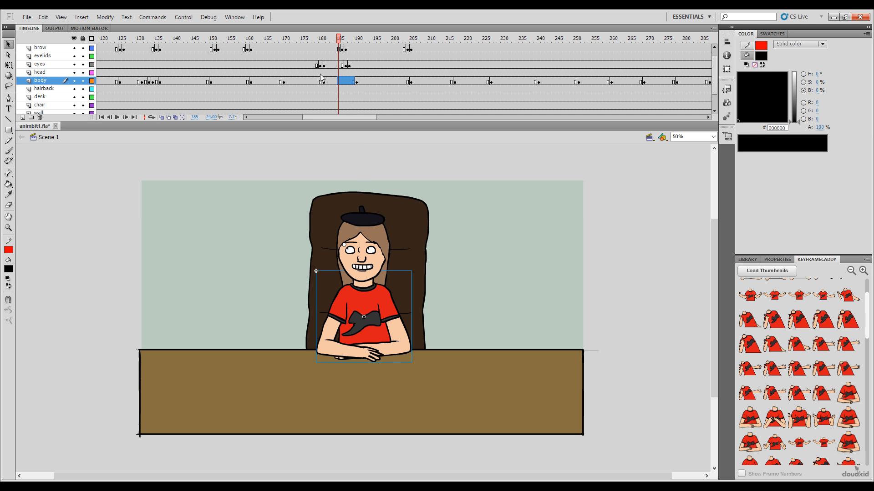
pyautogui.press('F6')
# Step: Scrub through the body gestures from frame 185 to about frame 314 to find the next pose change needing a transition
pyautogui.moveTo(339, 38); pyautogui.dragTo(617, 94)
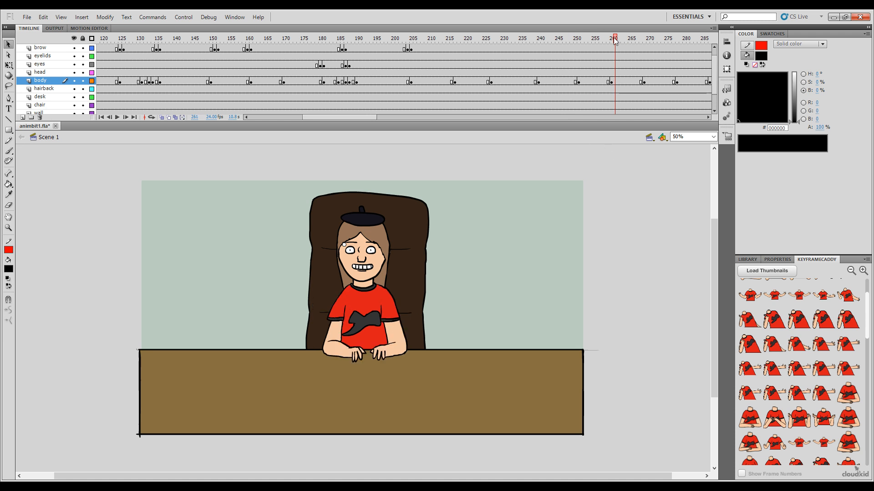
pyautogui.moveTo(615, 41); pyautogui.dragTo(683, 63)
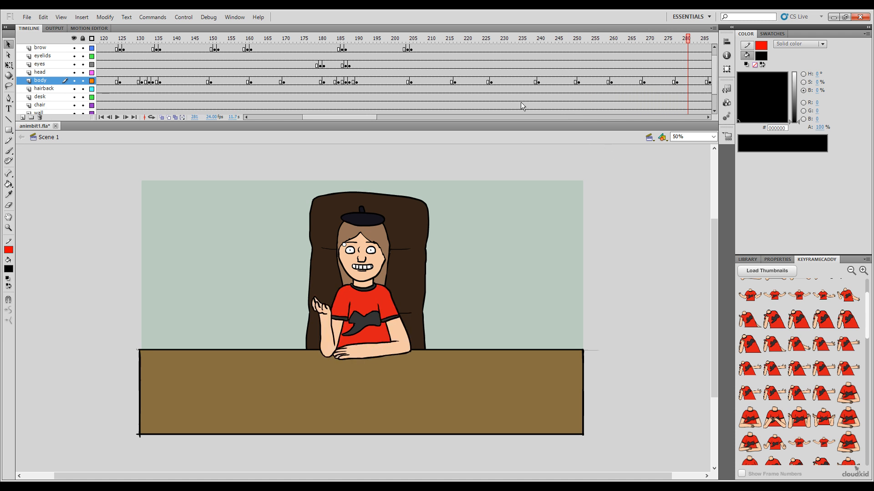
pyautogui.moveTo(367, 118); pyautogui.dragTo(395, 119)
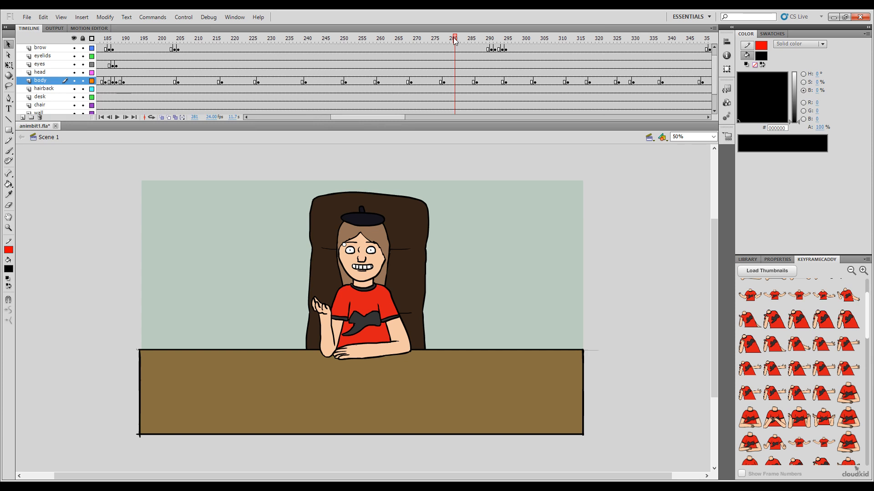
pyautogui.moveTo(455, 41); pyautogui.dragTo(573, 67)
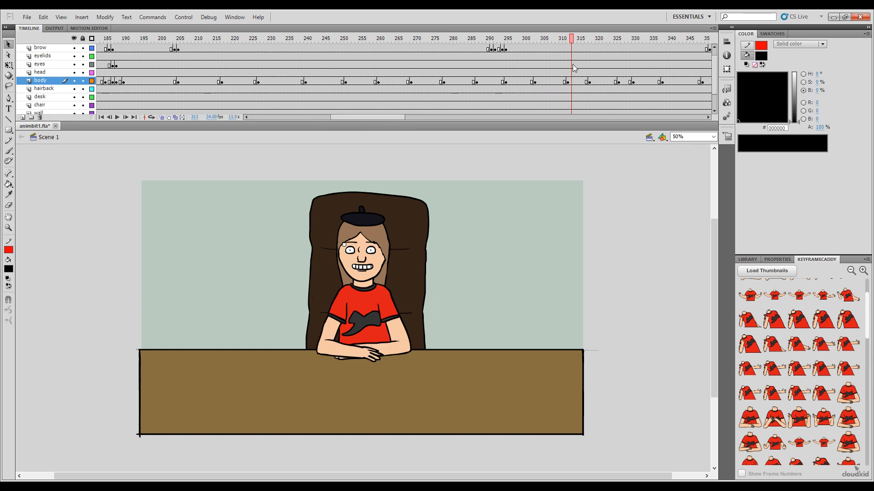
pyautogui.click(561, 82)
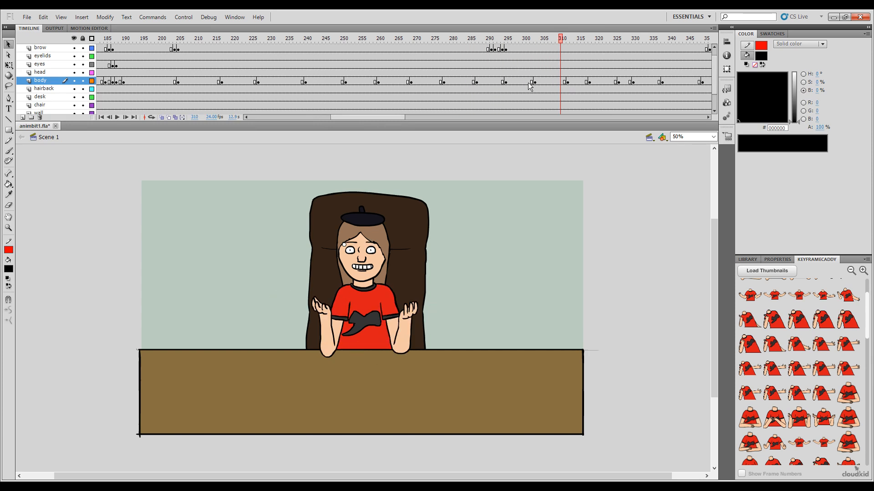
pyautogui.click(529, 82)
pyautogui.click(574, 82)
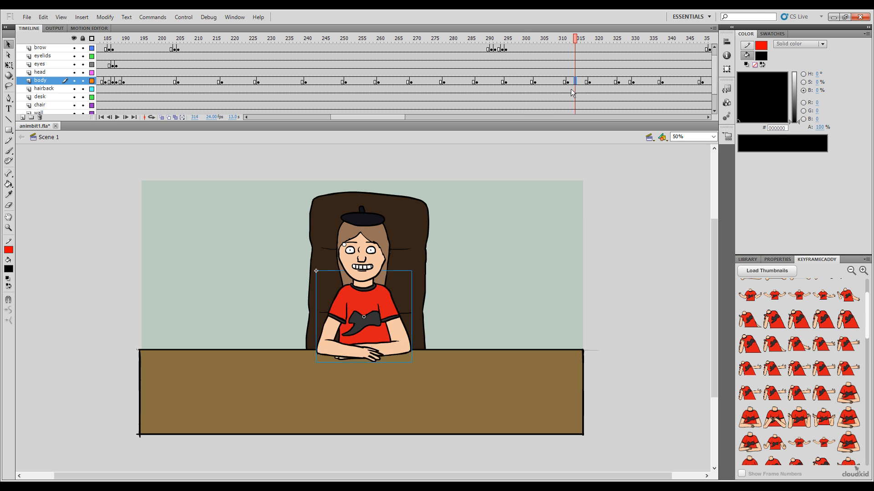
# Step: Paste the body transition frames over frames 307 to 311 of the body layer, reverse their order and scrub through the result
pyautogui.click(563, 82)
pyautogui.keyDown('shift'); pyautogui.click(550, 82); pyautogui.keyUp('shift')
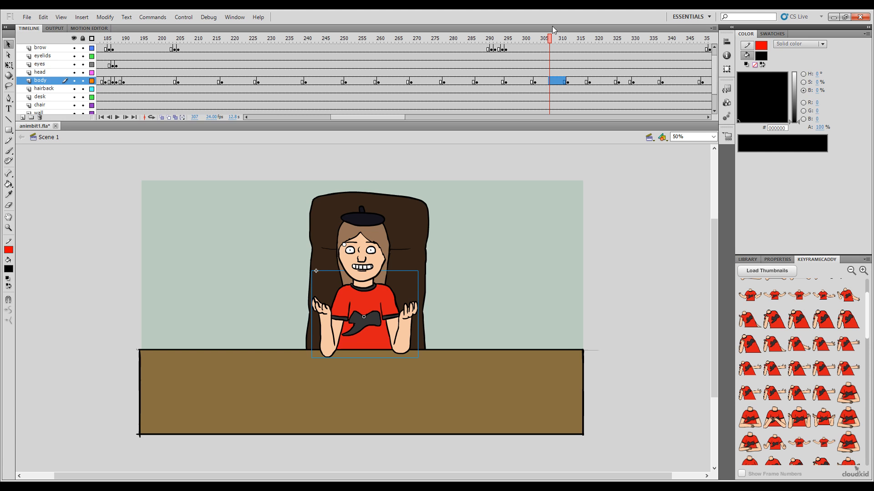
pyautogui.hotkey('ctrl', 'alt', 'v')
pyautogui.moveTo(547, 40); pyautogui.dragTo(554, 80)
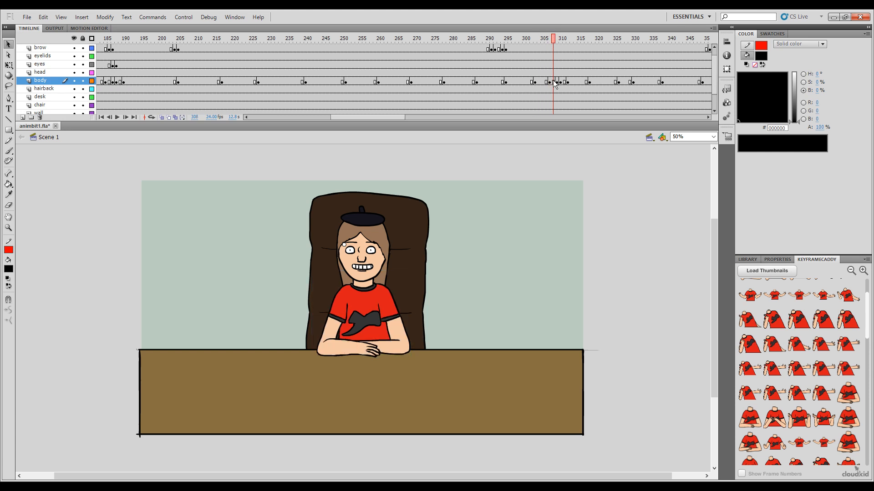
pyautogui.click(550, 82)
pyautogui.keyDown('shift'); pyautogui.click(564, 83); pyautogui.keyUp('shift')
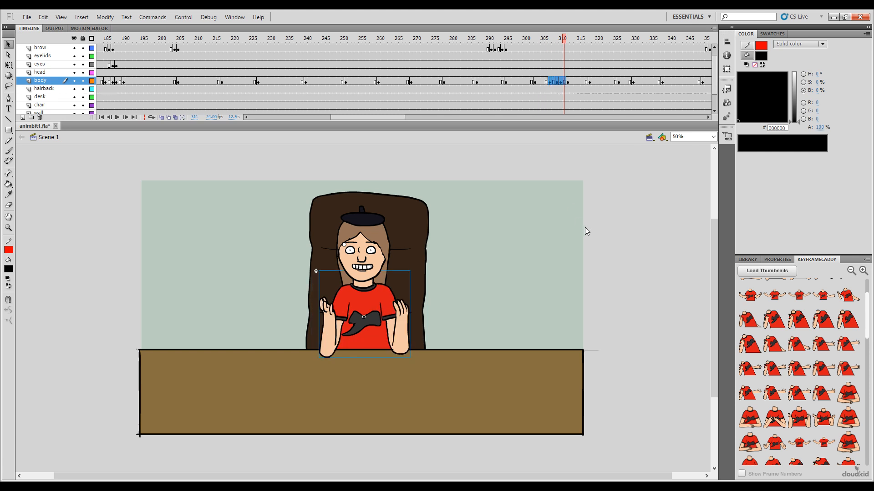
pyautogui.click(603, 295)
pyautogui.moveTo(559, 39); pyautogui.dragTo(577, 39)
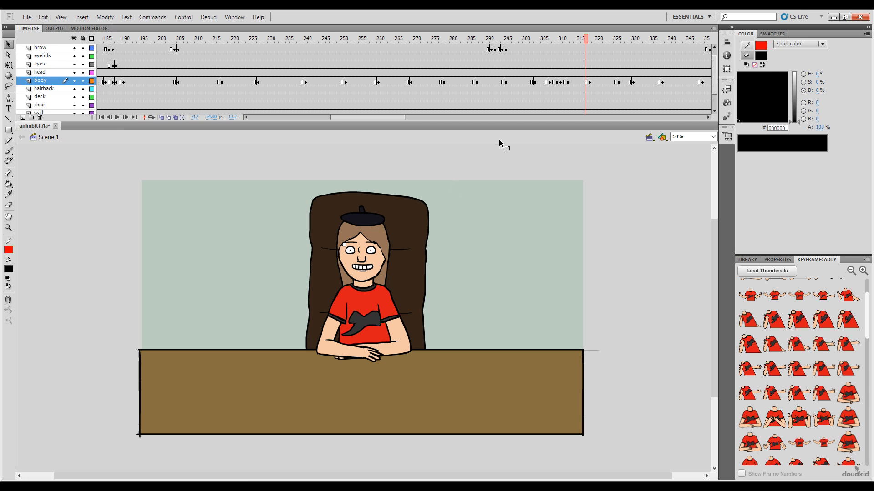
# Step: Scrub through the remaining body gestures towards the end of the animation and bring the start of the timeline back into view
pyautogui.moveTo(586, 40); pyautogui.dragTo(593, 40)
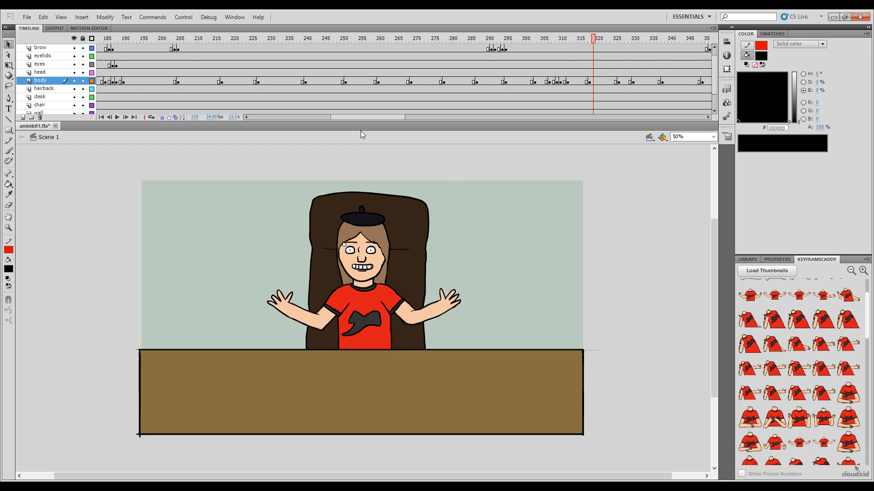
pyautogui.moveTo(380, 117); pyautogui.dragTo(405, 117)
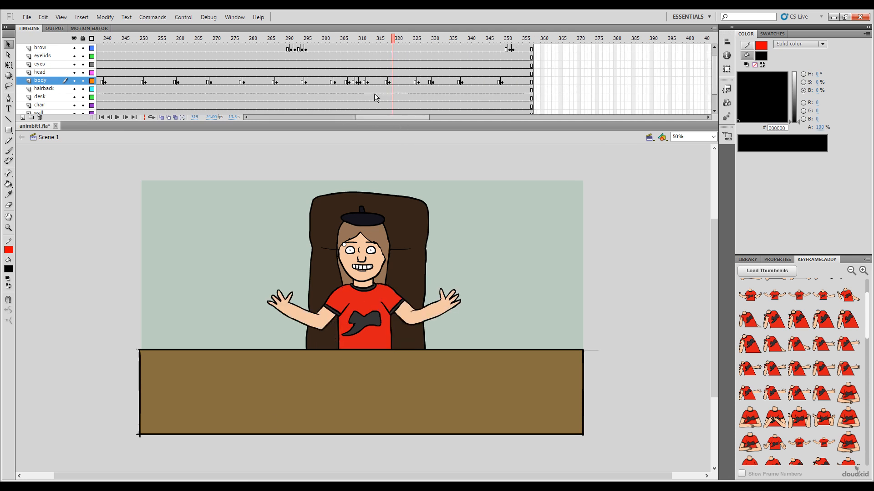
pyautogui.click(379, 40)
pyautogui.moveTo(378, 40); pyautogui.dragTo(506, 104)
pyautogui.moveTo(387, 115); pyautogui.dragTo(280, 98)
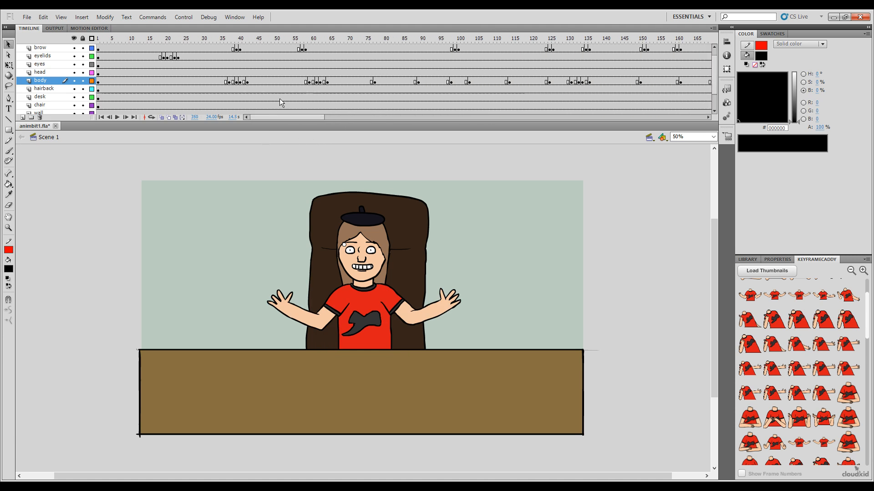
# Step: Insert the single raised-hand pose at frame 75, the hand-at-chest pose at frame 74 and the lowered-arm pose at frame 72 of the body layer
pyautogui.moveTo(340, 47); pyautogui.dragTo(367, 61)
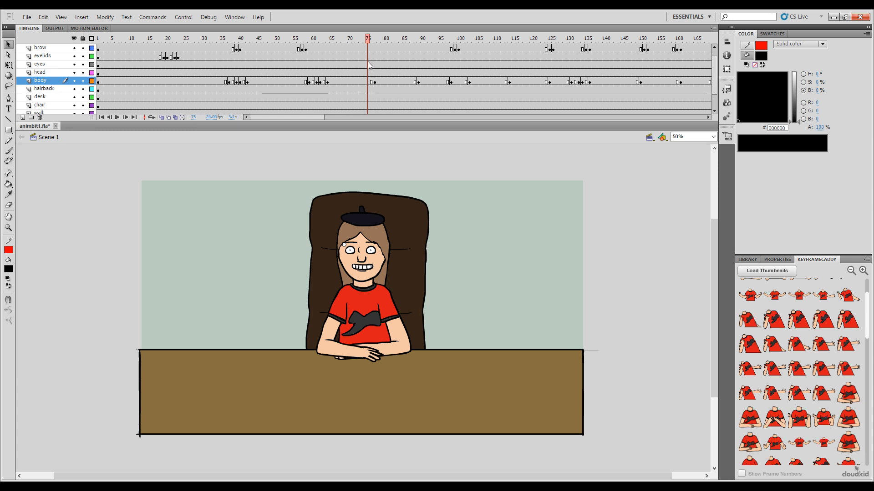
pyautogui.scroll(2, 801, 318)
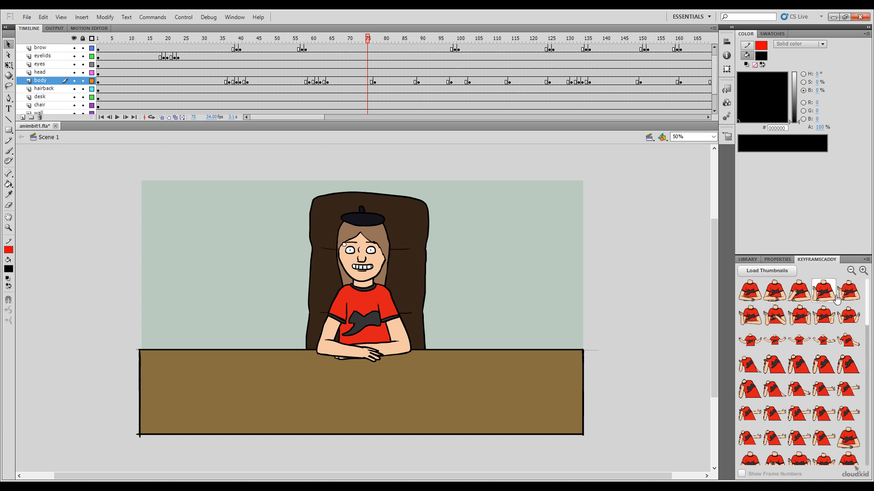
pyautogui.click(825, 295)
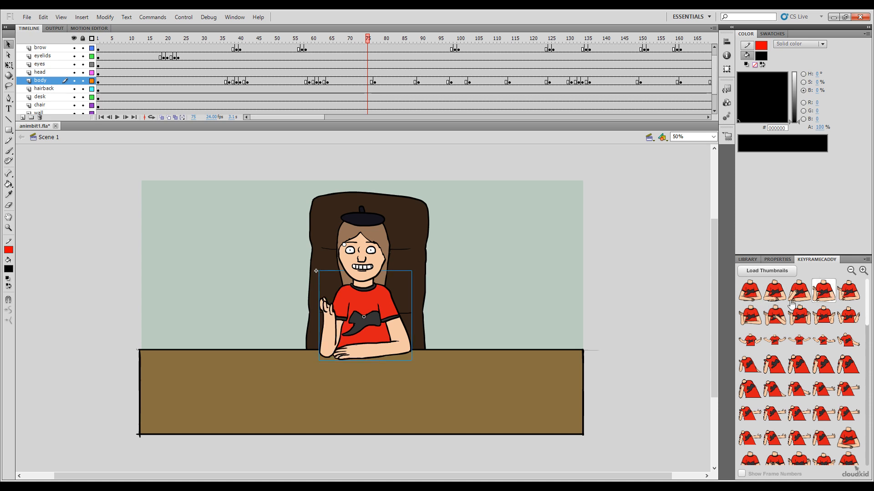
pyautogui.click(364, 38)
pyautogui.click(801, 298)
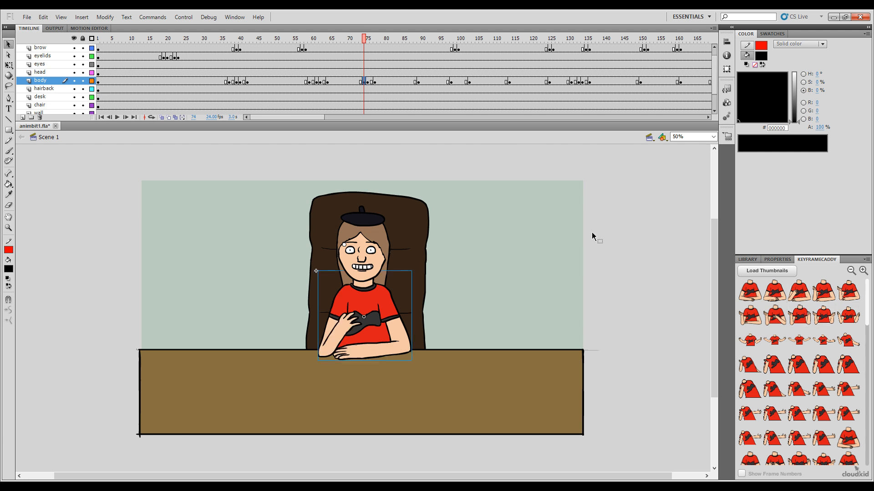
pyautogui.click(358, 39)
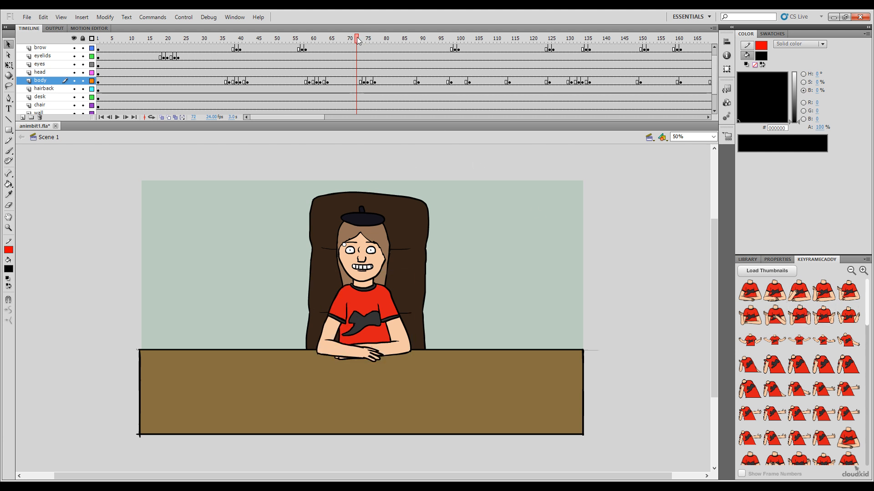
pyautogui.click(782, 293)
pyautogui.moveTo(353, 39); pyautogui.dragTo(403, 52)
# Step: Copy the single-hand transition at frames 72 to 76 of the body layer, paste it over frames 84 to 88 and reverse its order
pyautogui.moveTo(370, 82); pyautogui.dragTo(358, 81)
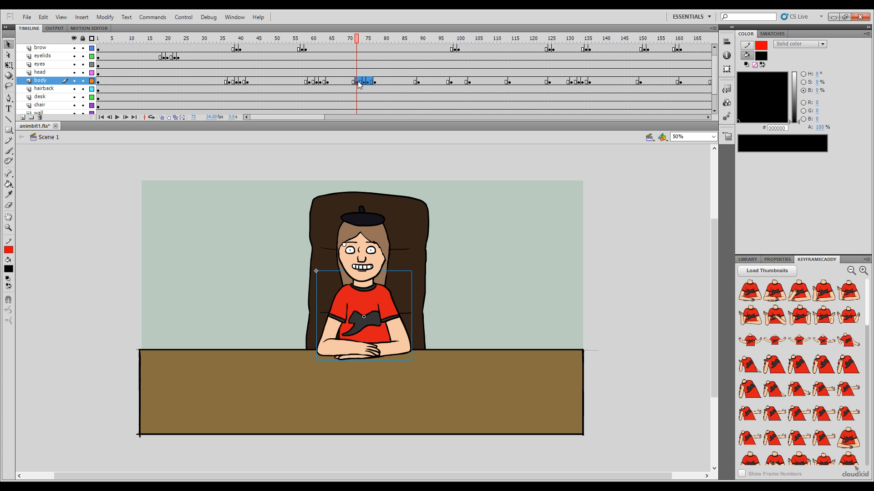
pyautogui.click(412, 81)
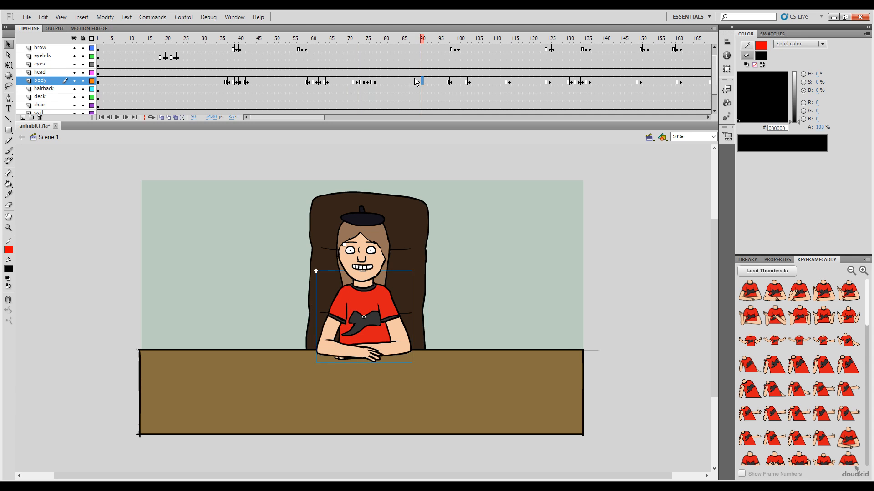
pyautogui.hotkey('ctrl', 'z')
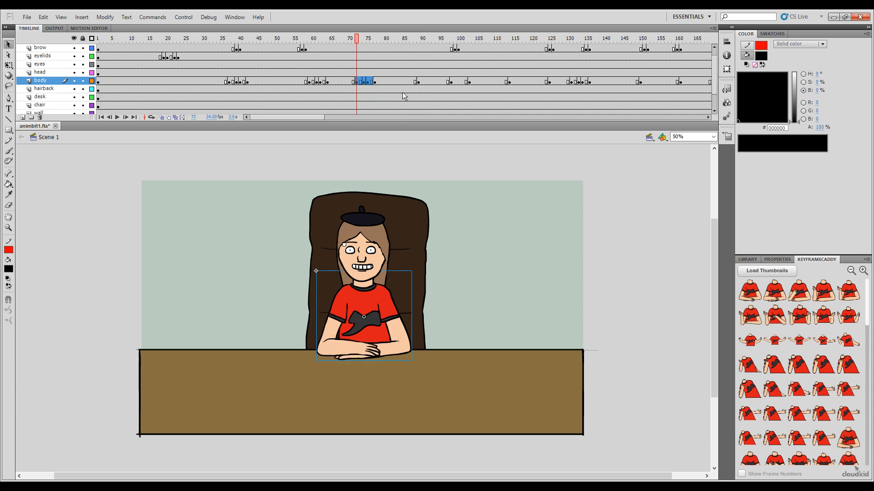
pyautogui.click(410, 82)
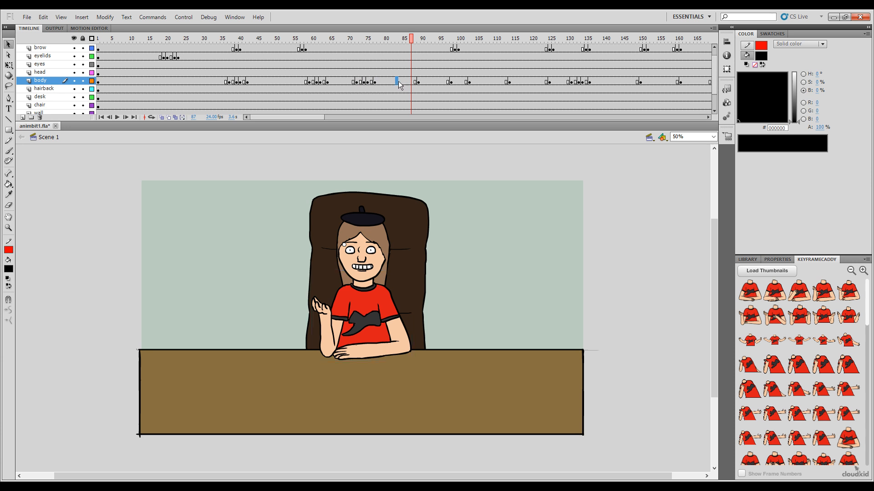
pyautogui.click(403, 82)
pyautogui.click(415, 82)
pyautogui.keyDown('shift'); pyautogui.click(402, 81); pyautogui.keyUp('shift')
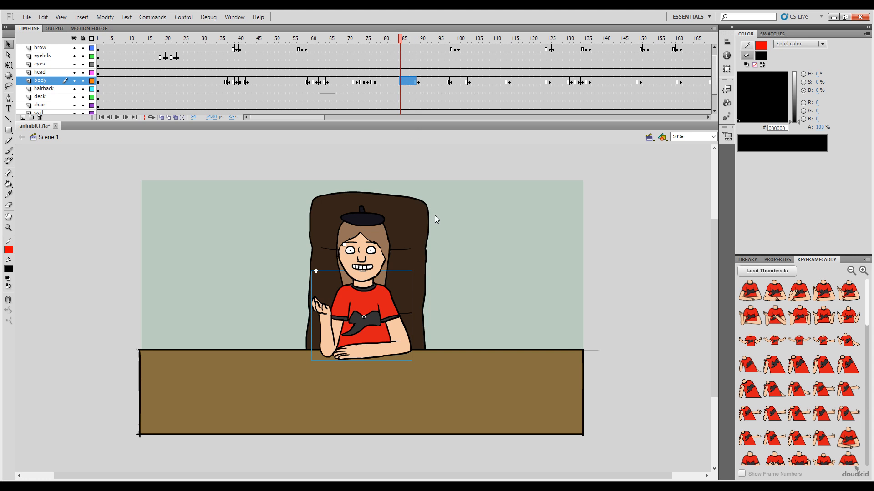
pyautogui.hotkey('ctrl', 'alt', 'v')
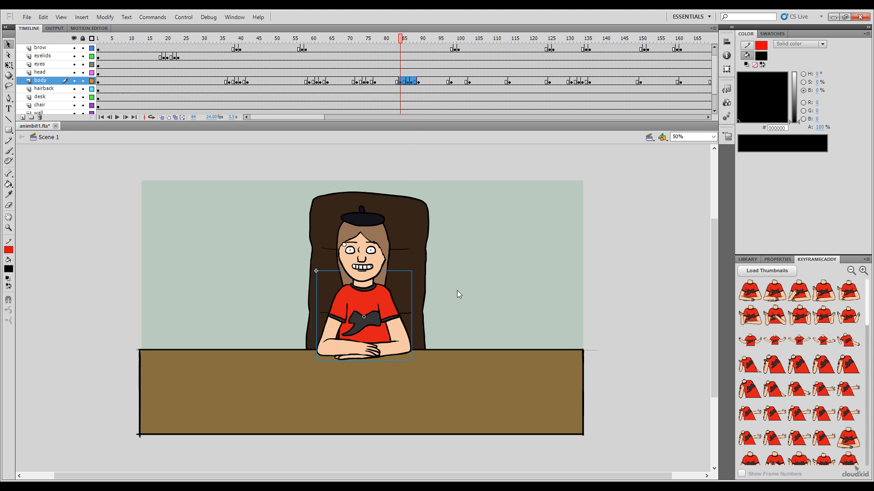
# Step: Paste the single-hand transition frames over frames 165 to 169 of the body layer
pyautogui.moveTo(400, 43); pyautogui.dragTo(465, 61)
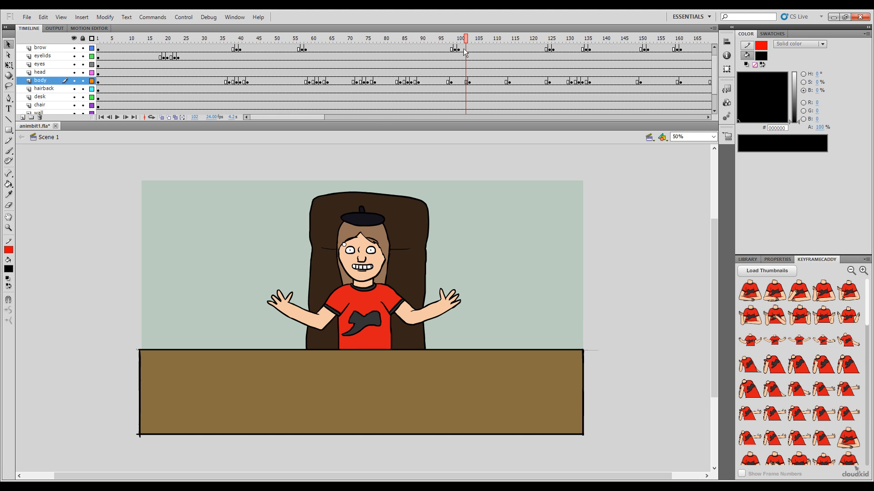
pyautogui.moveTo(467, 40); pyautogui.dragTo(514, 103)
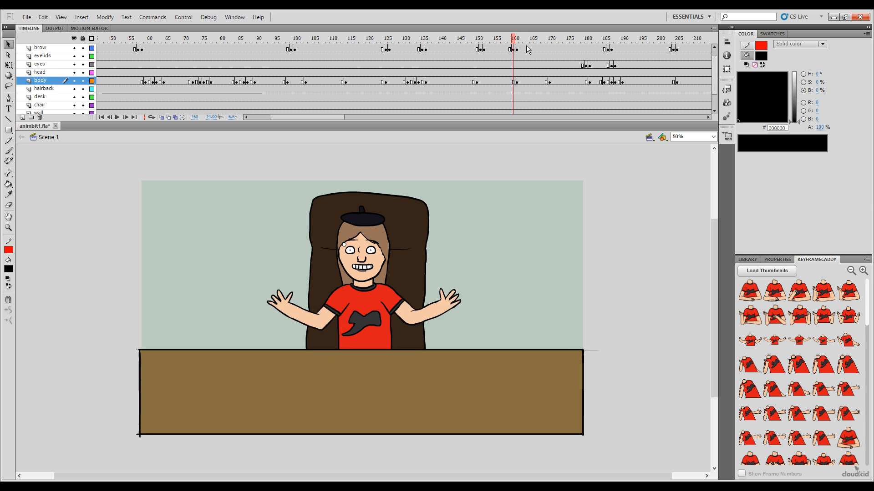
pyautogui.moveTo(517, 35); pyautogui.dragTo(531, 82)
pyautogui.click(545, 82)
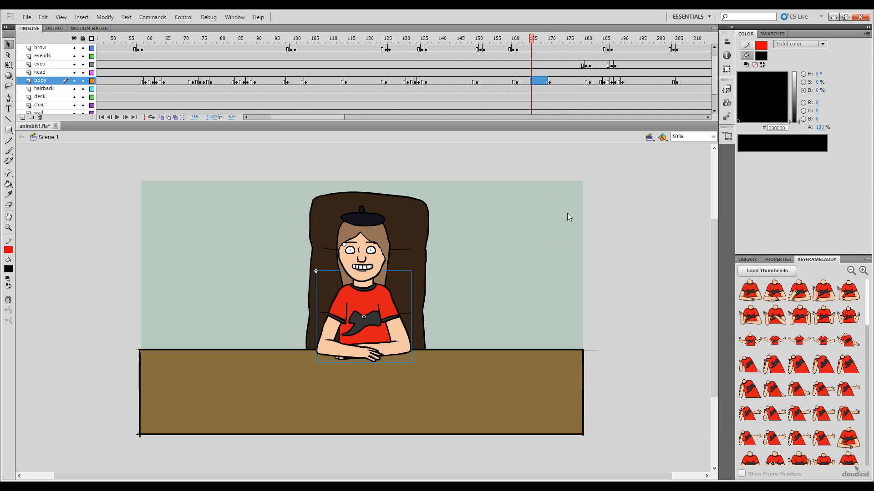
pyautogui.hotkey('ctrl', 'alt', 'v')
# Step: Paste the single-hand transition frames over frames 176 to 180 of the body layer and reverse their order
pyautogui.moveTo(530, 38); pyautogui.dragTo(586, 81)
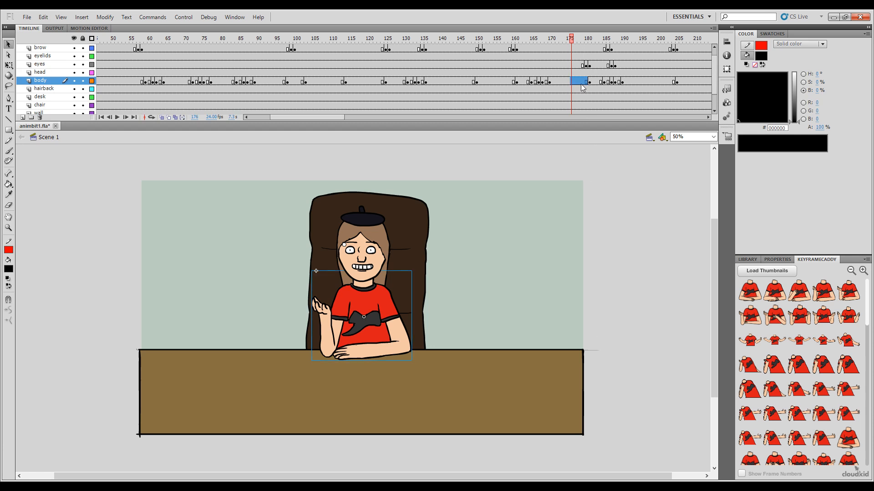
pyautogui.hotkey('ctrl', 'alt', 'v')
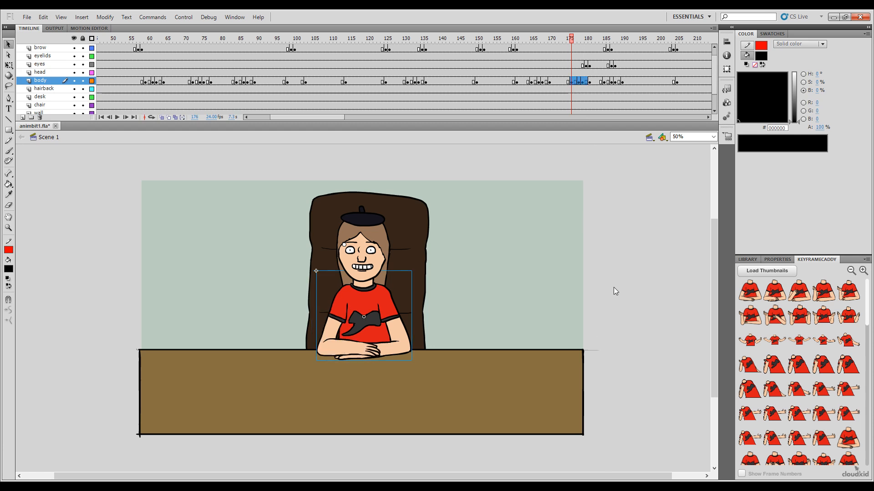
pyautogui.hotkey('ctrl', 'alt', 'r')
# Step: Scrub on through the body gestures and paste the single-hand transition frames over frames 222 to 226 of the body layer
pyautogui.moveTo(571, 39); pyautogui.dragTo(692, 73)
pyautogui.moveTo(324, 117); pyautogui.dragTo(346, 133)
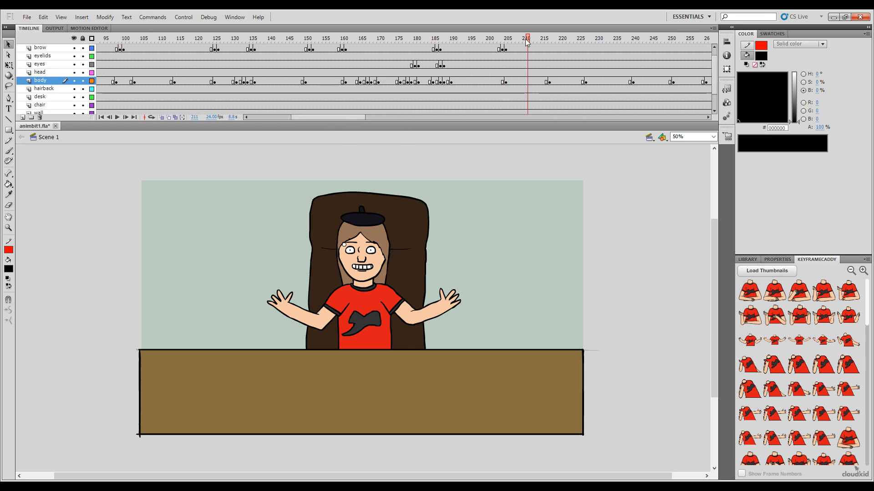
pyautogui.moveTo(525, 39); pyautogui.dragTo(583, 64)
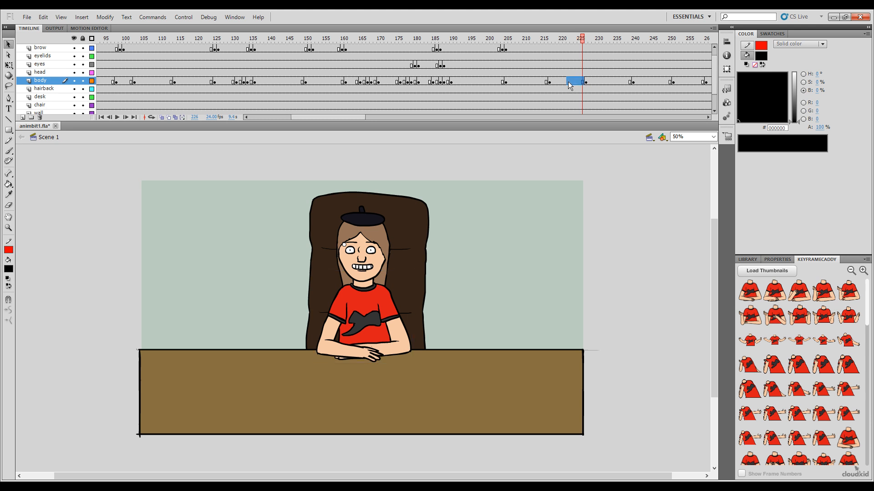
pyautogui.click(568, 81)
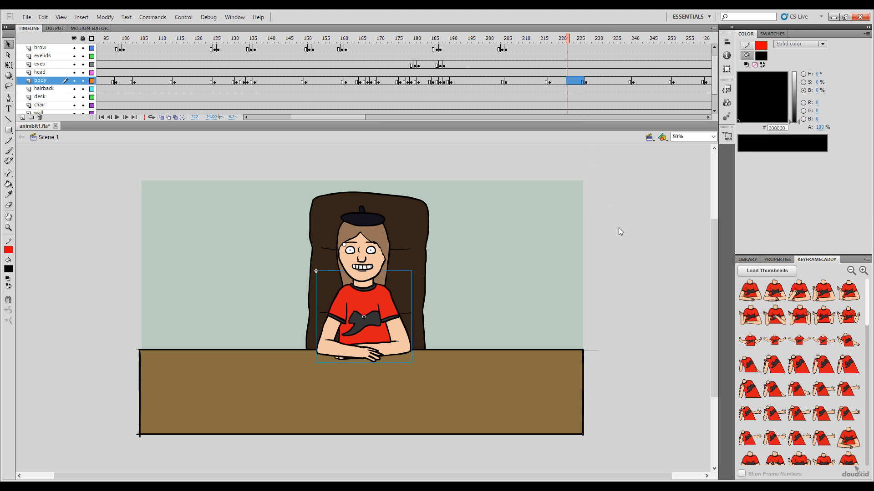
pyautogui.hotkey('ctrl', 'alt', 'v')
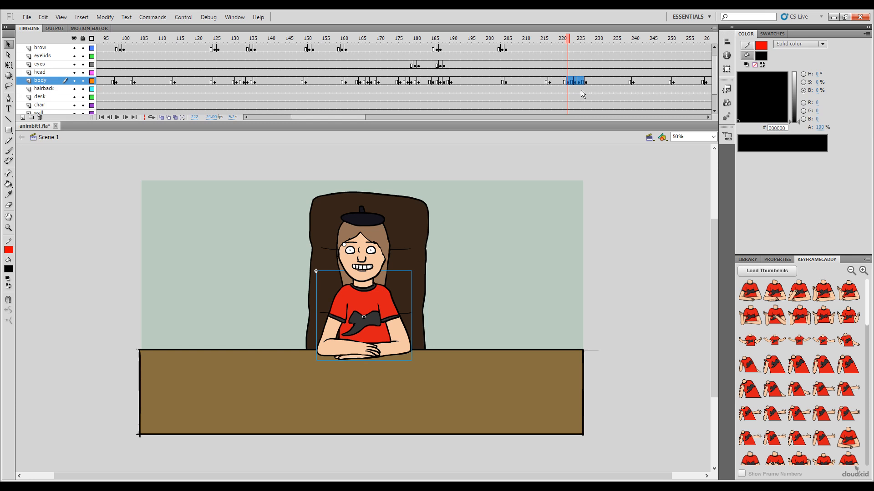
# Step: Scrub on through the body gestures and paste the single-hand transition frames over frames 273 to 277 of the body layer
pyautogui.moveTo(564, 40); pyautogui.dragTo(615, 43)
pyautogui.moveTo(333, 117); pyautogui.dragTo(361, 118)
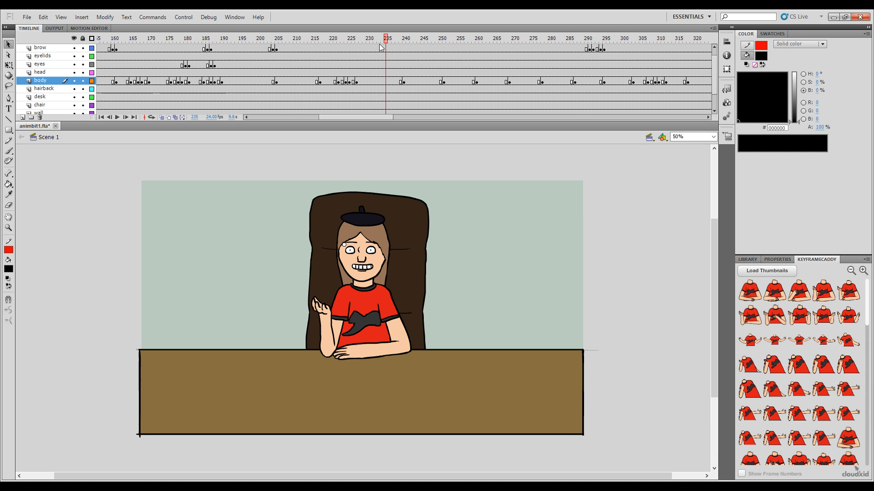
pyautogui.click(352, 39)
pyautogui.moveTo(344, 44); pyautogui.dragTo(419, 84)
pyautogui.moveTo(420, 53); pyautogui.dragTo(414, 78)
pyautogui.click(442, 81)
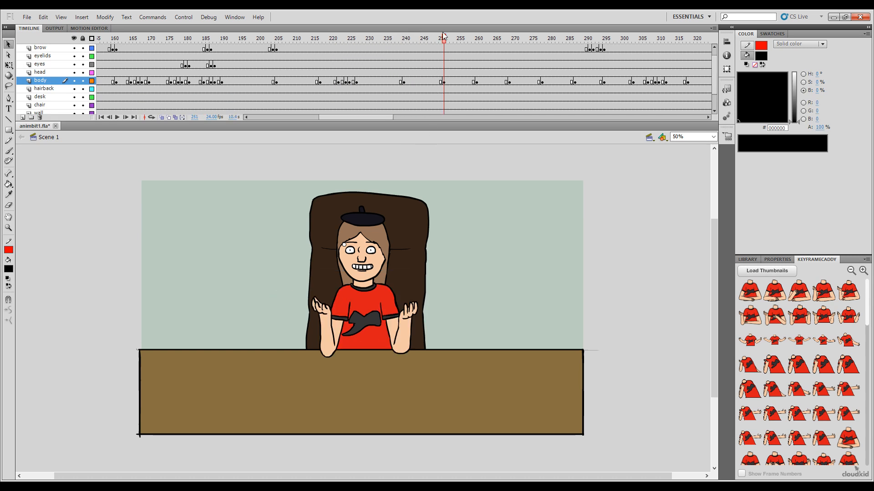
pyautogui.moveTo(377, 81); pyautogui.dragTo(542, 124)
pyautogui.click(533, 85)
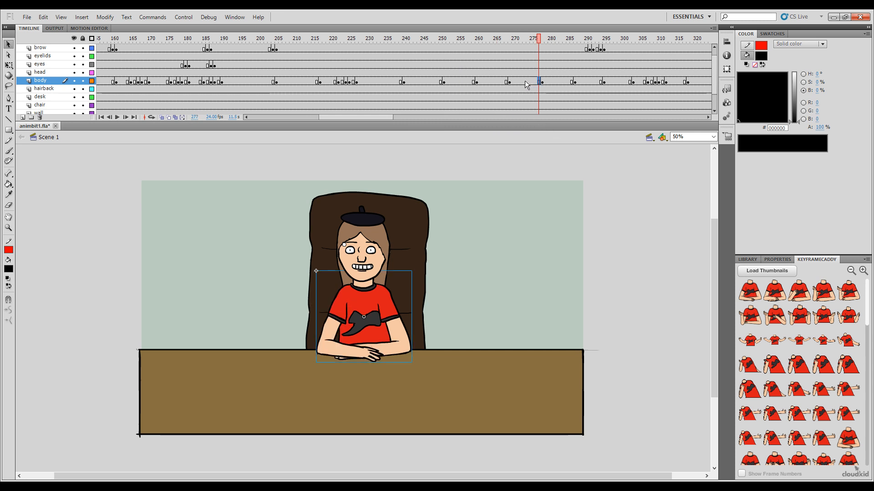
pyautogui.keyDown('shift'); pyautogui.click(525, 81); pyautogui.keyUp('shift')
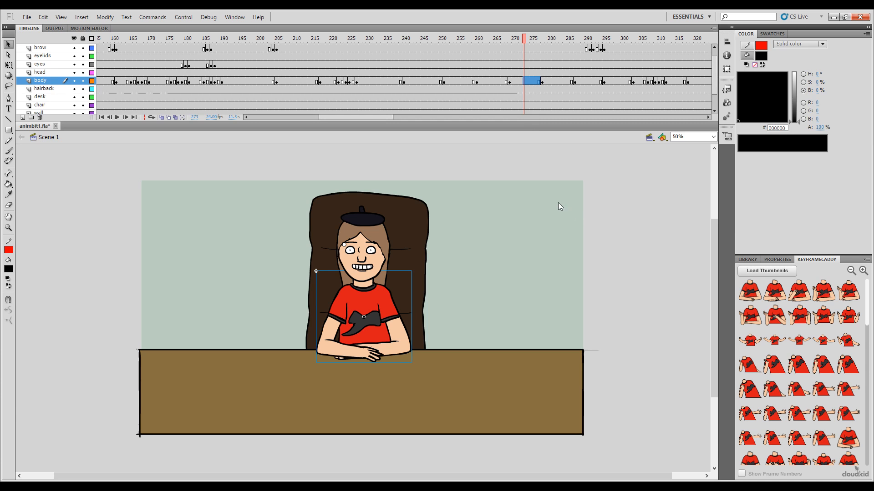
pyautogui.press('F6')
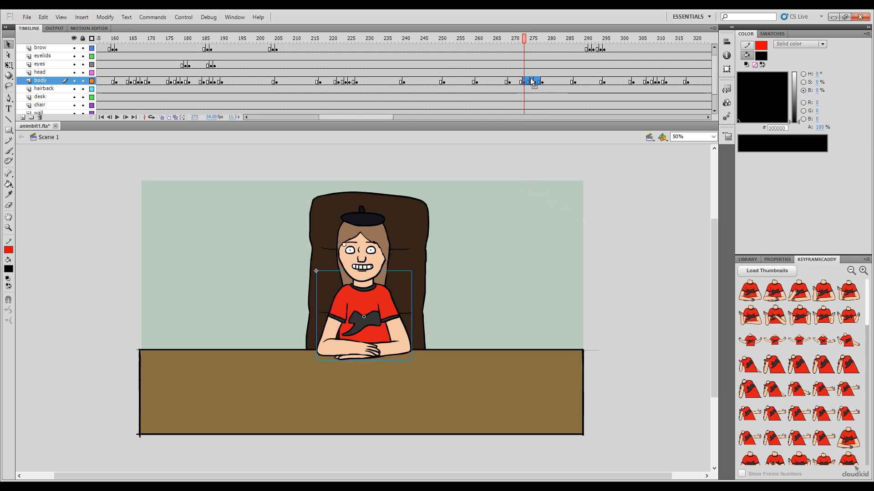
# Step: Enlarge the timeline to show the lower layers and key the open-arms KeyFrameCaddy pose at frame 96 of the body layer
pyautogui.moveTo(524, 38); pyautogui.dragTo(648, 113)
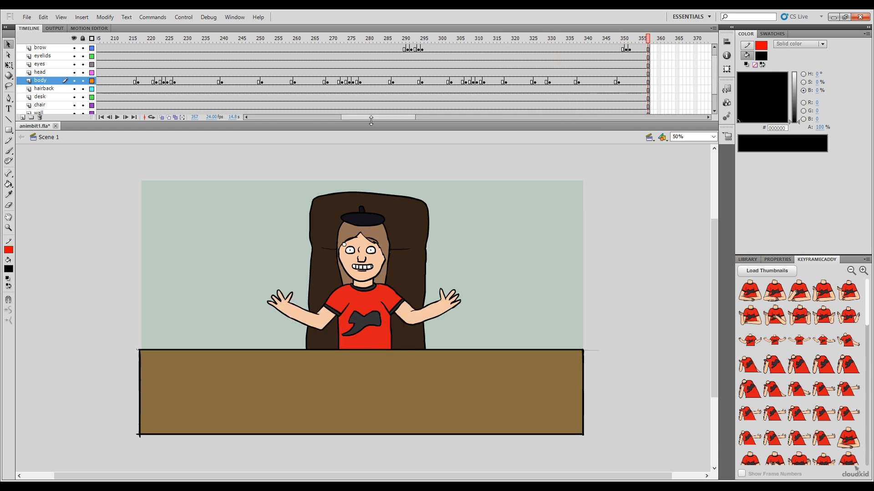
pyautogui.moveTo(371, 120); pyautogui.dragTo(264, 150)
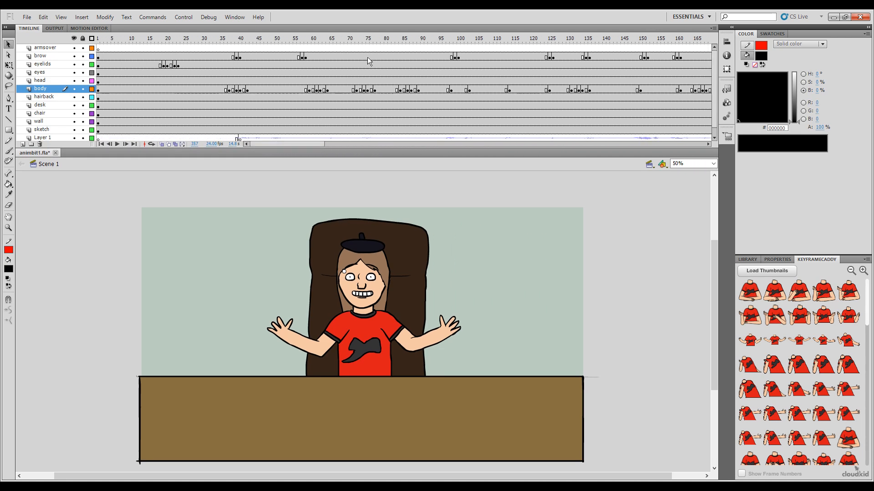
pyautogui.moveTo(390, 42); pyautogui.dragTo(452, 83)
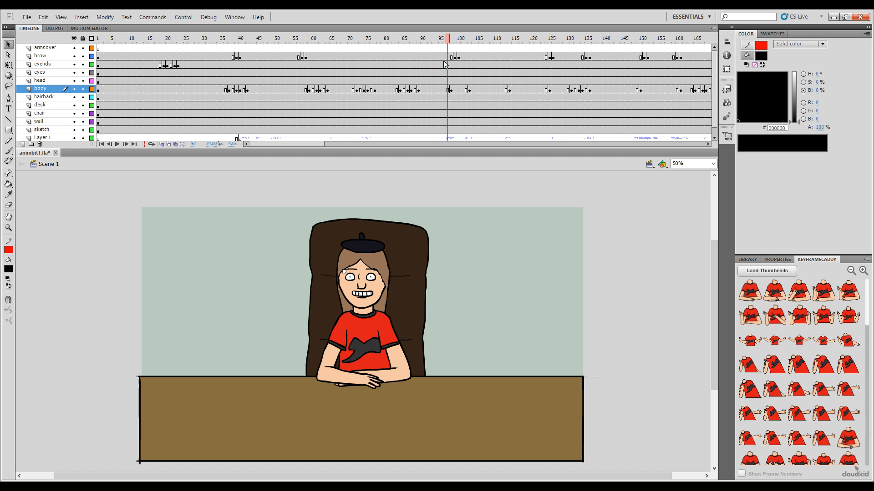
pyautogui.moveTo(447, 42)
pyautogui.mouseDown()
pyautogui.moveTo(455, 44)
pyautogui.moveTo(447, 43)
pyautogui.mouseUp()
pyautogui.moveTo(447, 42); pyautogui.dragTo(444, 42)
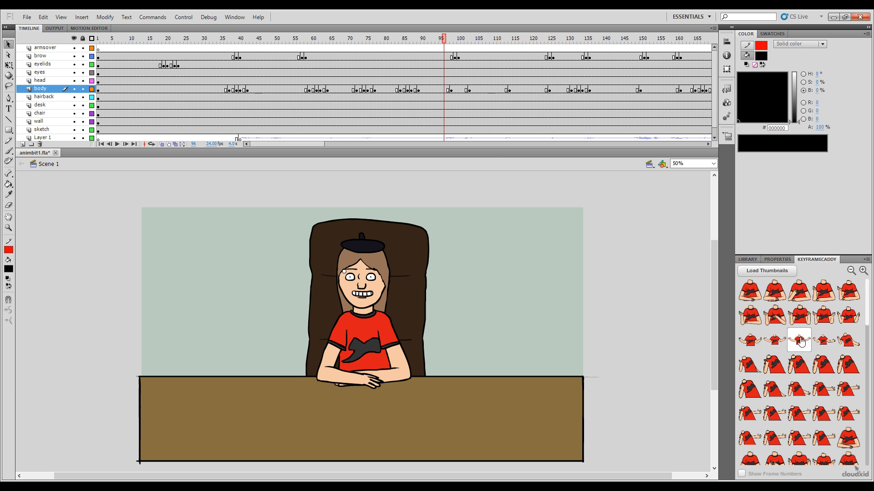
pyautogui.scroll(-2, 870, 336)
pyautogui.moveTo(869, 335); pyautogui.dragTo(870, 348)
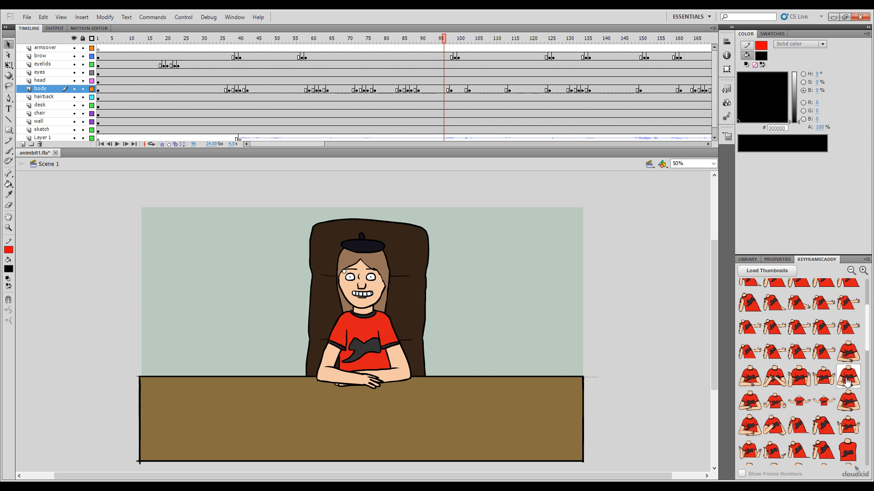
pyautogui.click(814, 403)
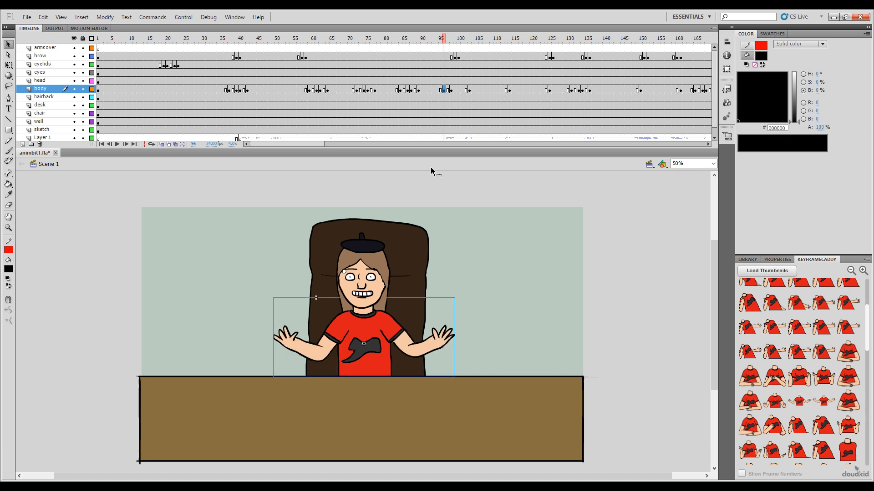
# Step: Key the lowered-hands pose at frame 95 and the folded-arms pose at frame 93 of the body layer
pyautogui.click(441, 42)
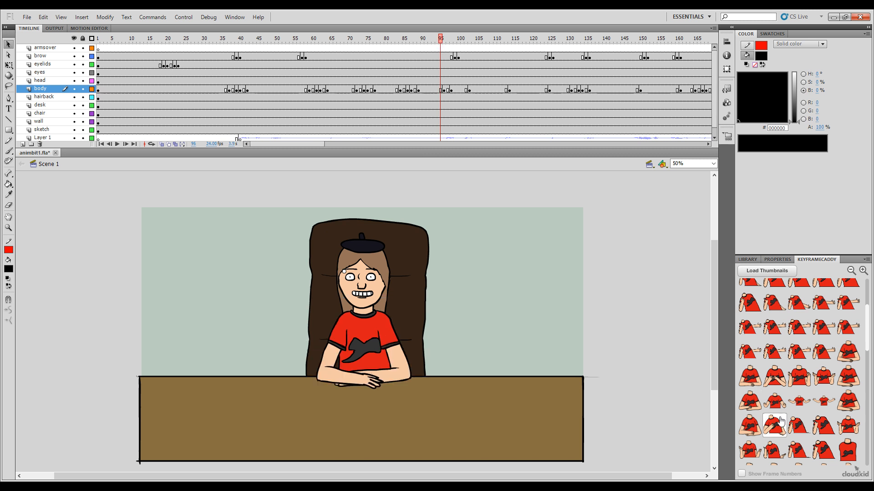
pyautogui.click(774, 401)
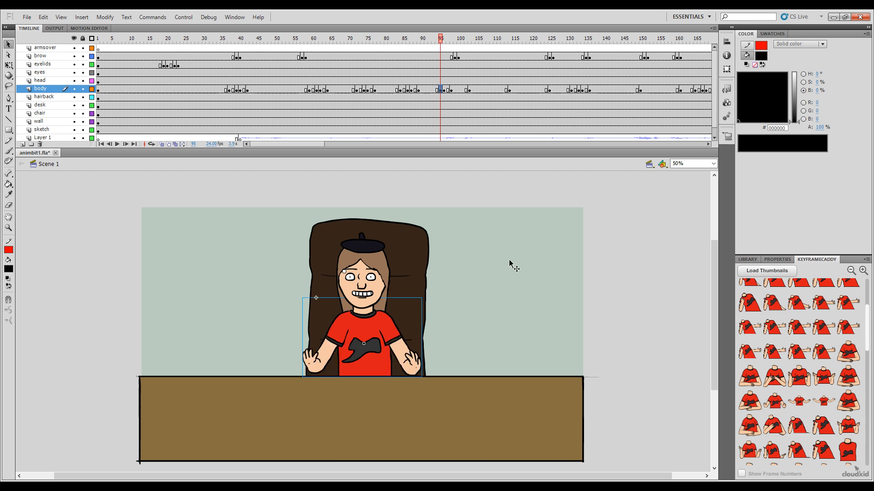
pyautogui.click(434, 39)
pyautogui.click(753, 410)
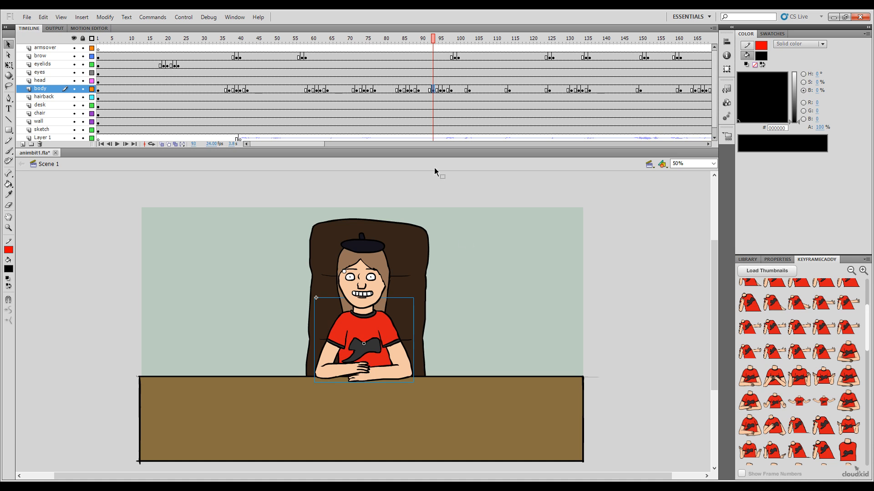
# Step: Copy the open-arms transition at frames 93 to 97 of the body layer and play back the surrounding gestures
pyautogui.moveTo(440, 37); pyautogui.dragTo(458, 56)
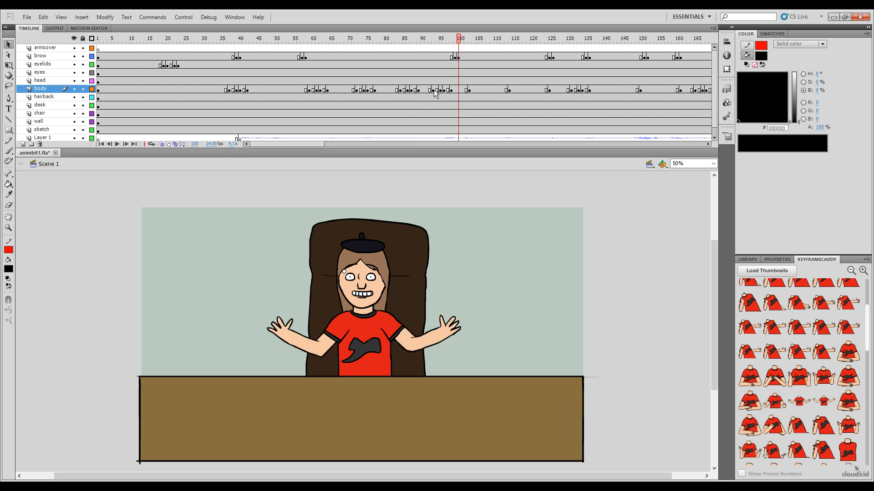
pyautogui.click(433, 89)
pyautogui.keyDown('shift'); pyautogui.click(447, 90); pyautogui.keyUp('shift')
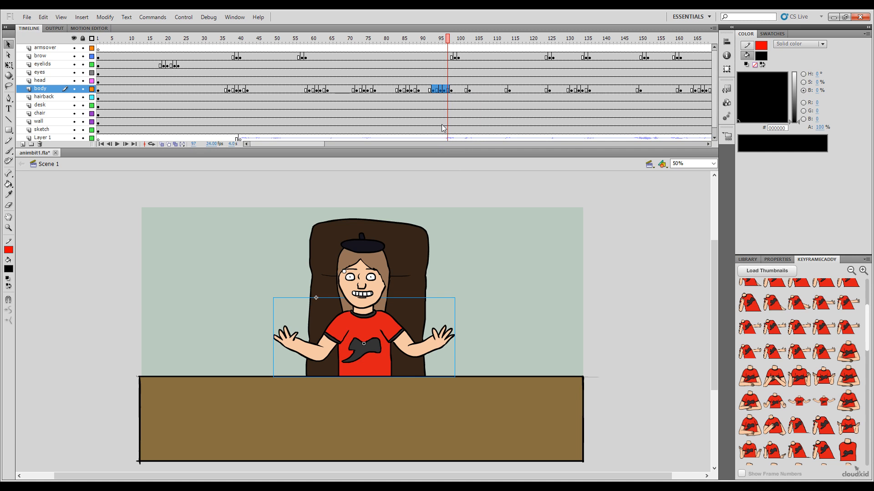
pyautogui.click(466, 90)
pyautogui.moveTo(449, 39); pyautogui.dragTo(410, 134)
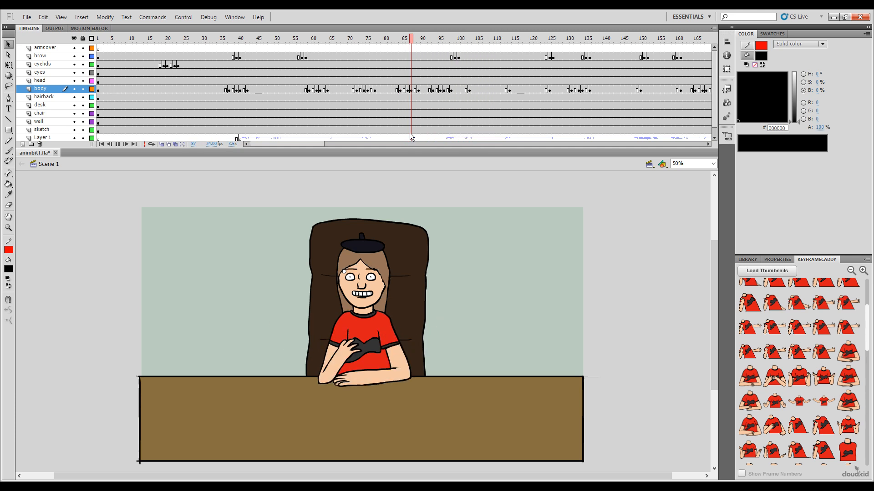
pyautogui.press('Return')
pyautogui.moveTo(464, 40); pyautogui.dragTo(353, 119)
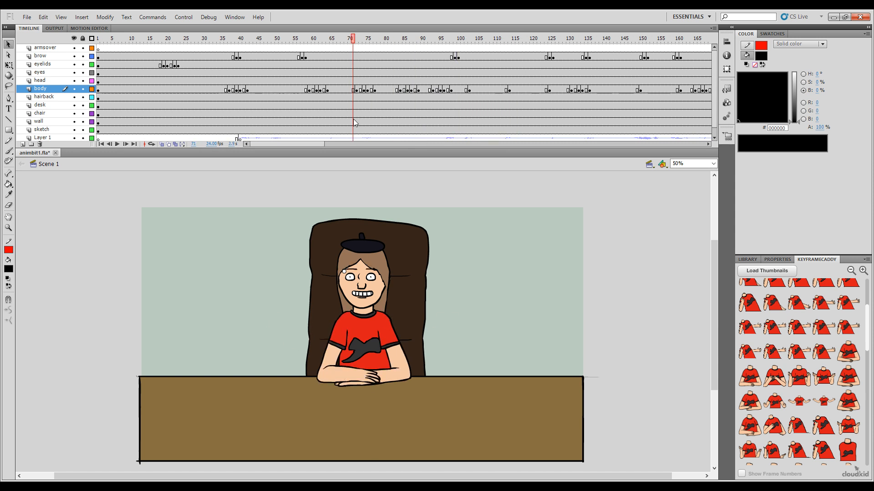
pyautogui.press('Return')
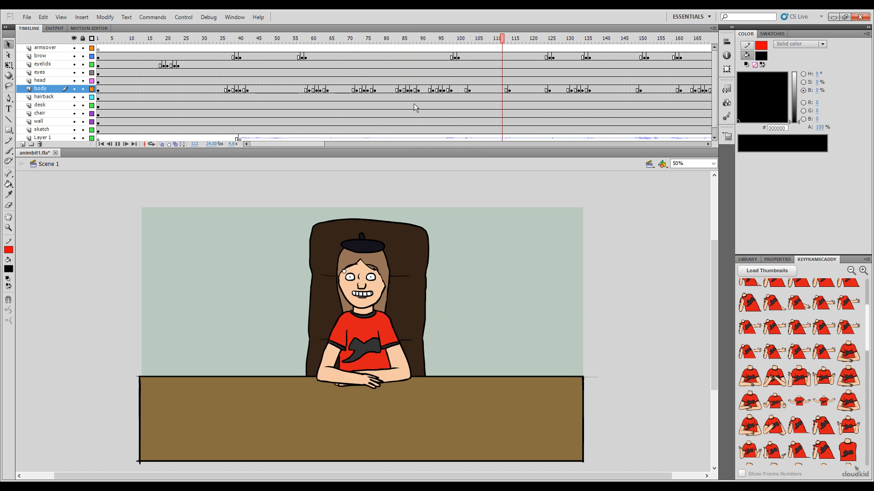
pyautogui.press('Return')
pyautogui.press('Return')
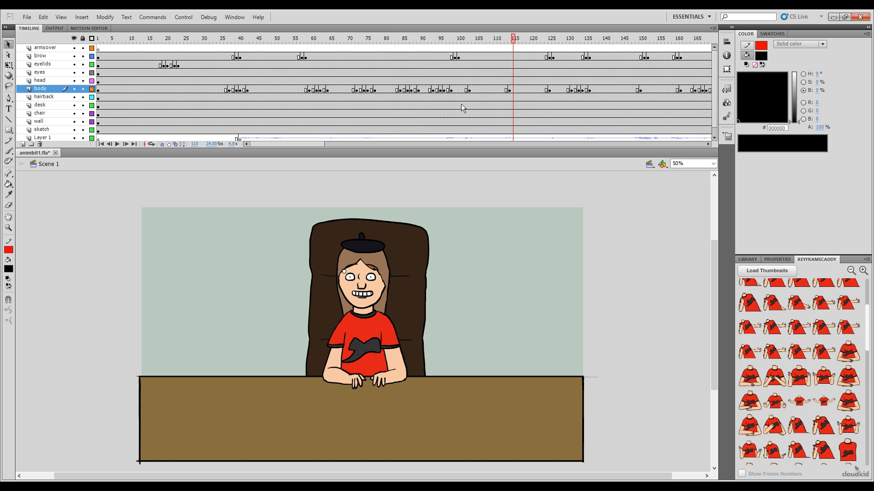
# Step: Move the folded-hands body keyframe from frame 103 to frame 104
pyautogui.click(469, 90)
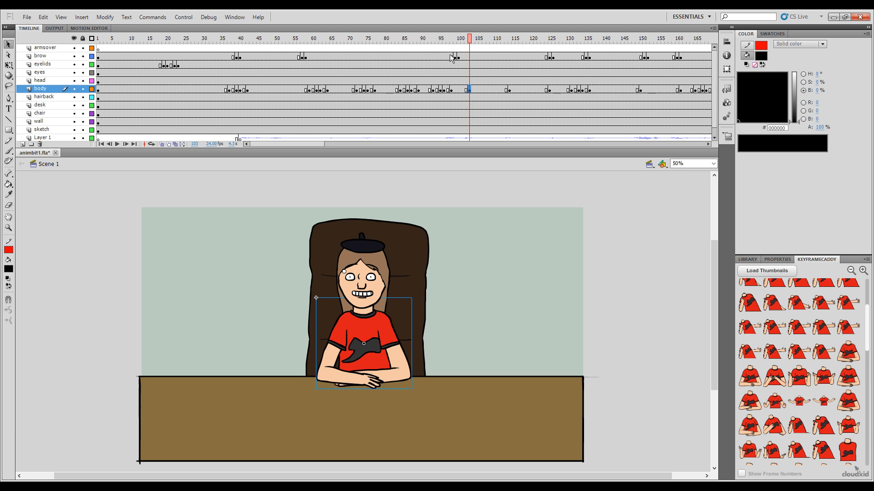
pyautogui.click(463, 39)
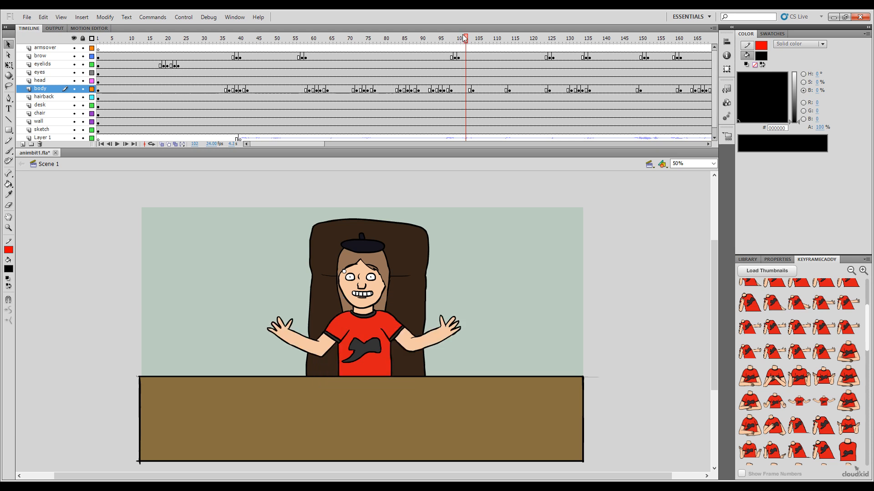
pyautogui.moveTo(464, 38); pyautogui.dragTo(466, 72)
# Step: Key the folded-arms, lowered-hands and open-arms poses at body frames 103, 102 and 101 respectively, and play back the gesture
pyautogui.click(468, 41)
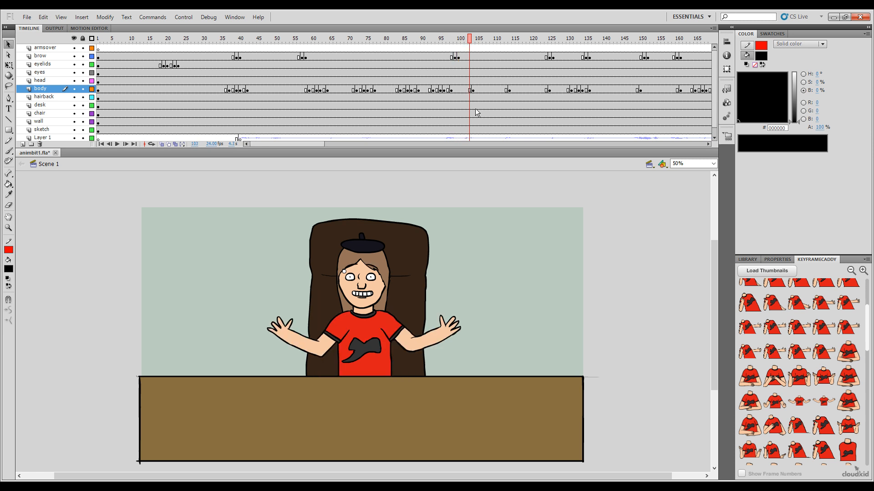
pyautogui.click(756, 403)
pyautogui.click(466, 41)
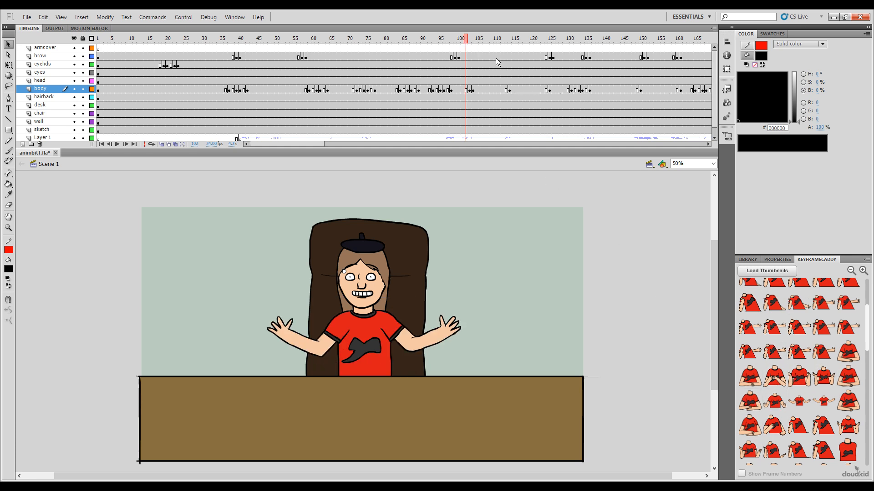
pyautogui.click(461, 39)
pyautogui.click(796, 409)
pyautogui.moveTo(462, 40); pyautogui.dragTo(398, 75)
pyautogui.press('Return')
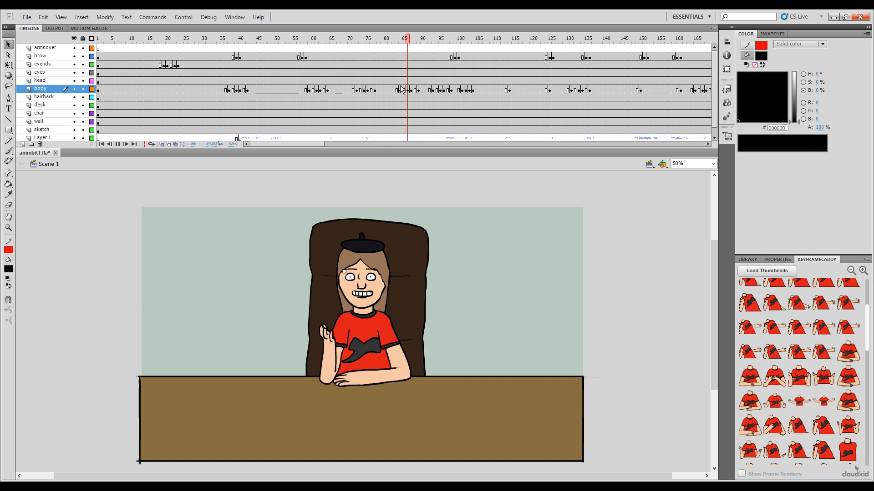
pyautogui.moveTo(447, 42); pyautogui.dragTo(283, 91)
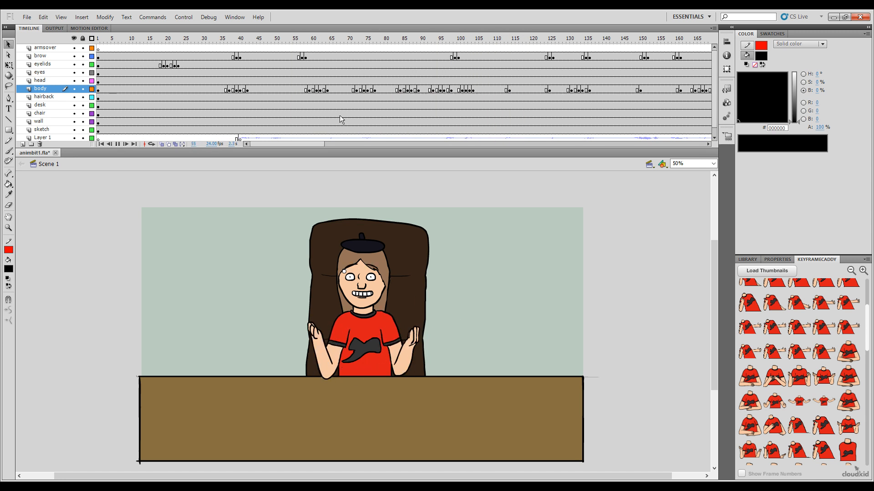
pyautogui.press('Return')
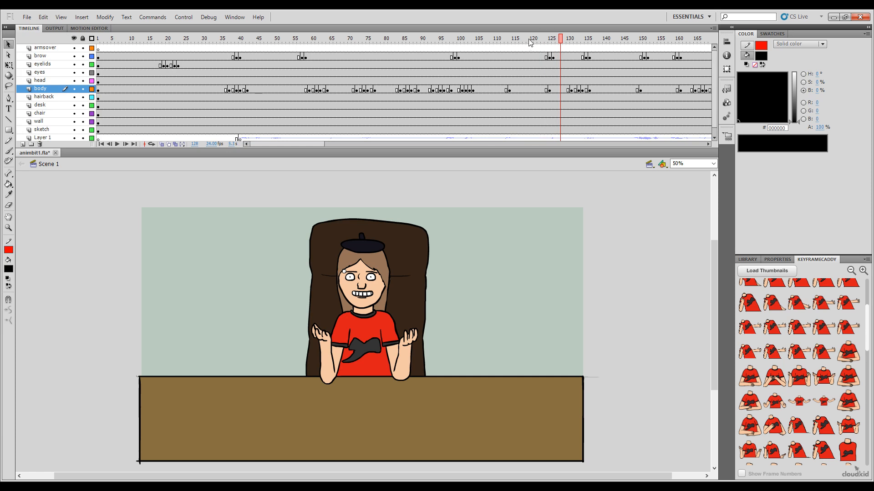
# Step: Paste the open-arms transition frames over frames 145 to 149 of the body layer
pyautogui.moveTo(530, 42); pyautogui.dragTo(623, 89)
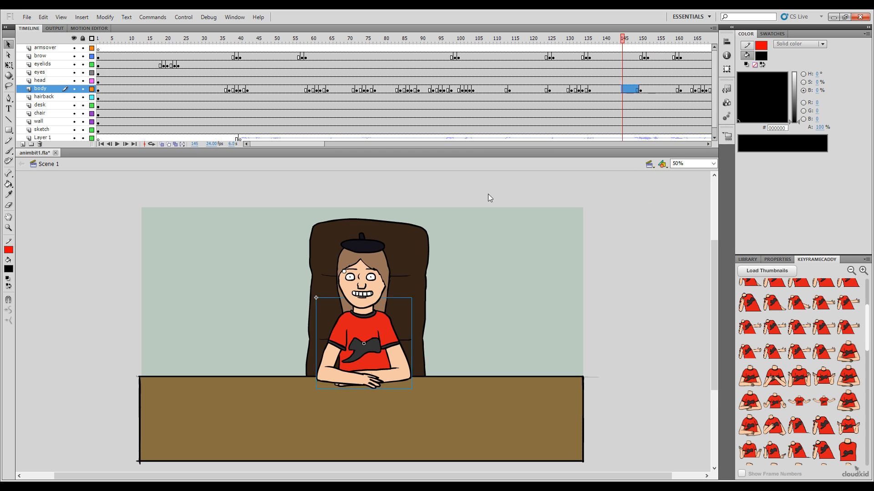
pyautogui.hotkey('ctrl', 'alt', 'v')
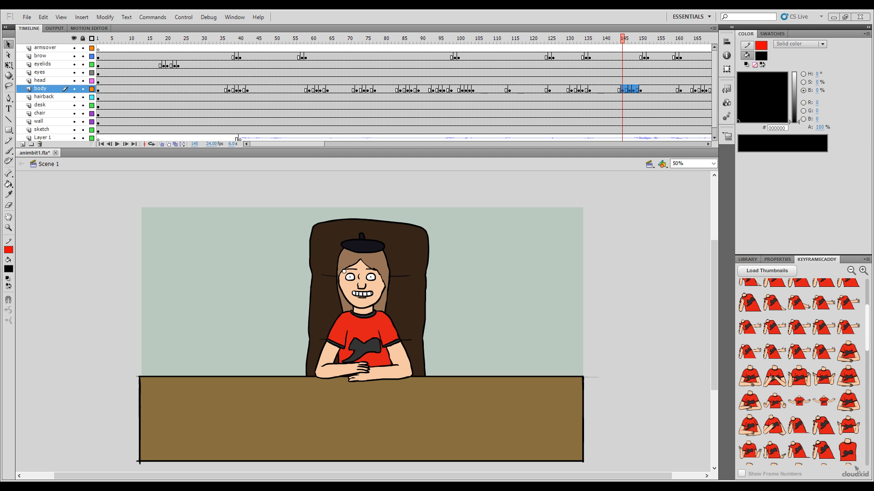
# Step: Paste the open-arms transition frames over frames 156 to 160 of the body layer and reverse their order
pyautogui.moveTo(623, 51); pyautogui.dragTo(665, 75)
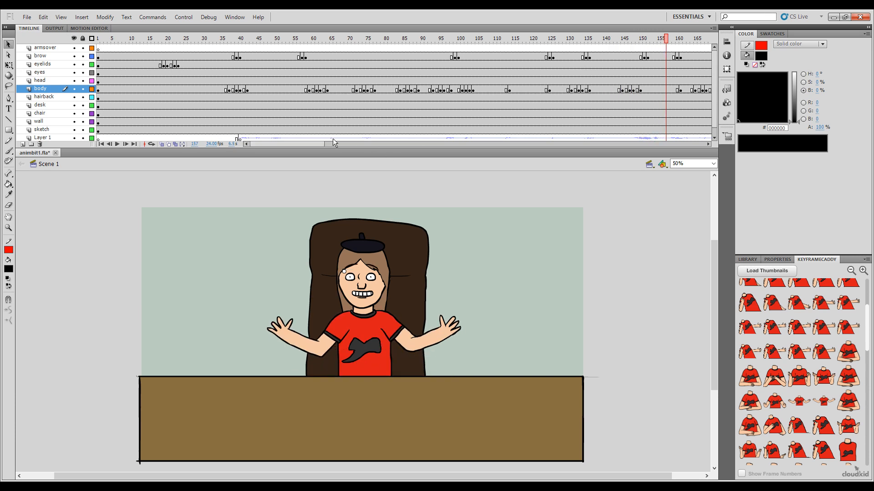
pyautogui.moveTo(315, 143); pyautogui.dragTo(367, 115)
pyautogui.click(406, 42)
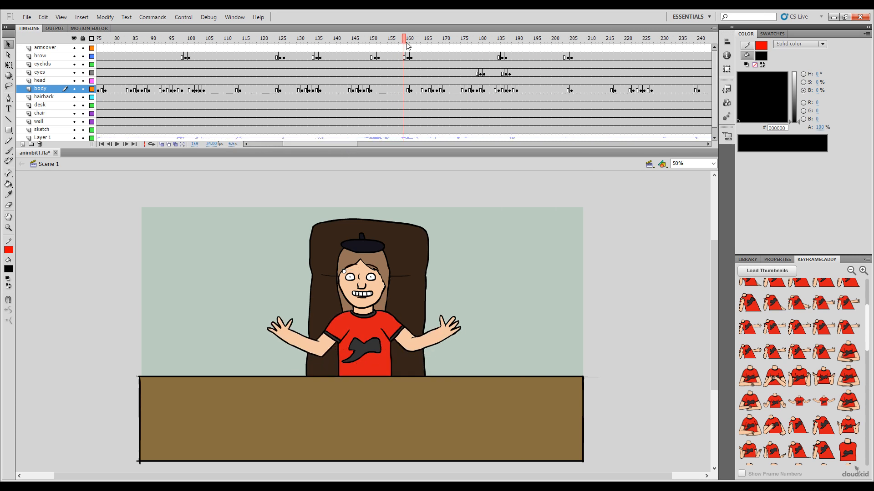
pyautogui.moveTo(406, 45); pyautogui.dragTo(401, 49)
pyautogui.moveTo(408, 91); pyautogui.dragTo(392, 93)
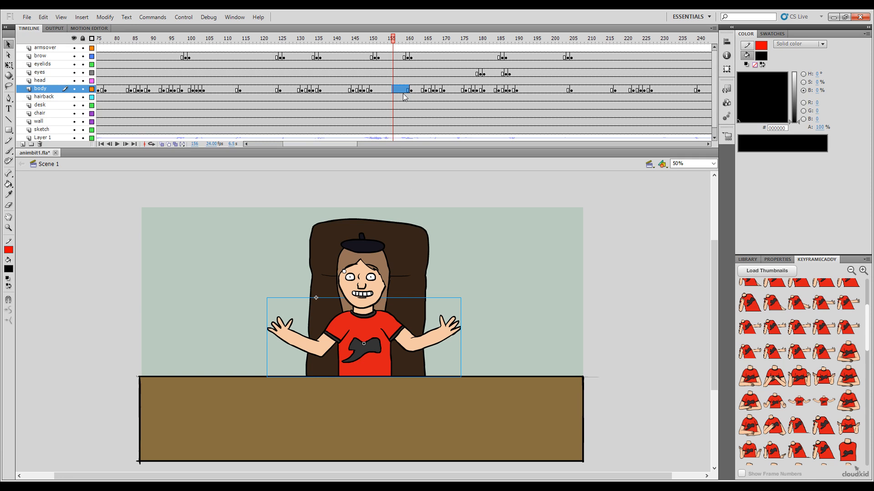
pyautogui.hotkey('ctrl', 'alt', 'v')
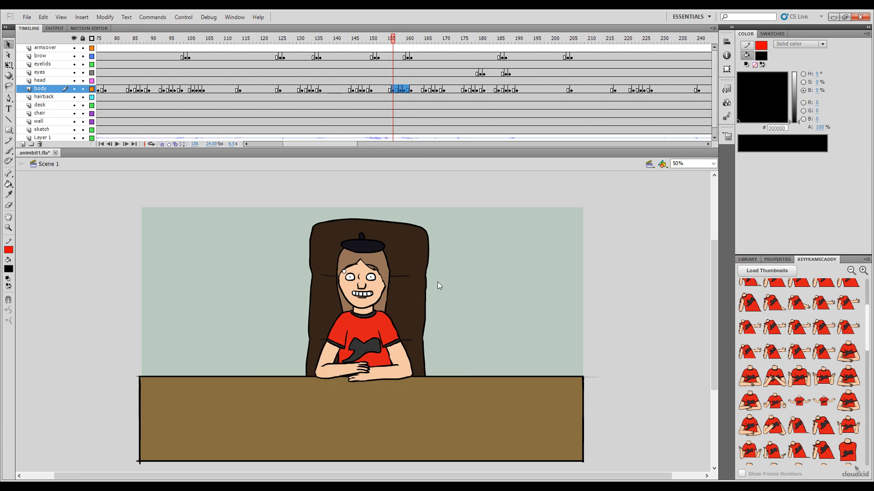
pyautogui.click(446, 303)
# Step: Paste the open-arms transition frames over frames 212 to 216 of the body layer, reverse their order, and play back the animation
pyautogui.moveTo(388, 38); pyautogui.dragTo(597, 91)
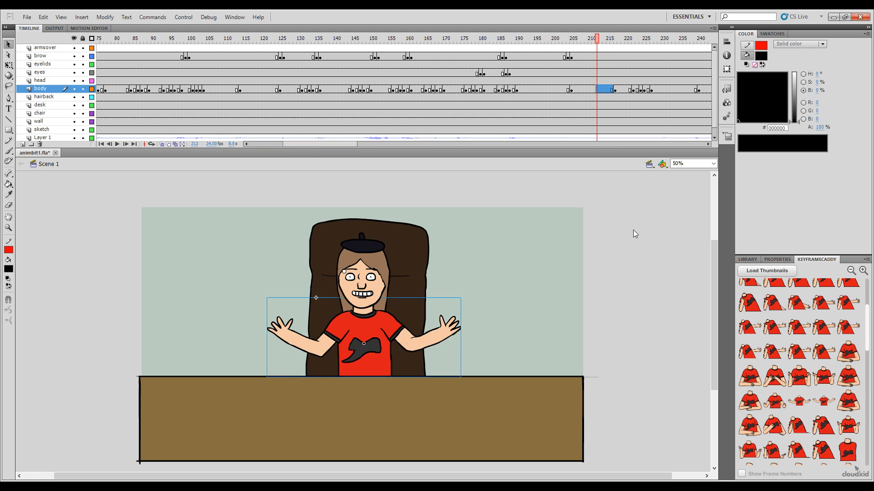
pyautogui.hotkey('ctrl', 'alt', 'v')
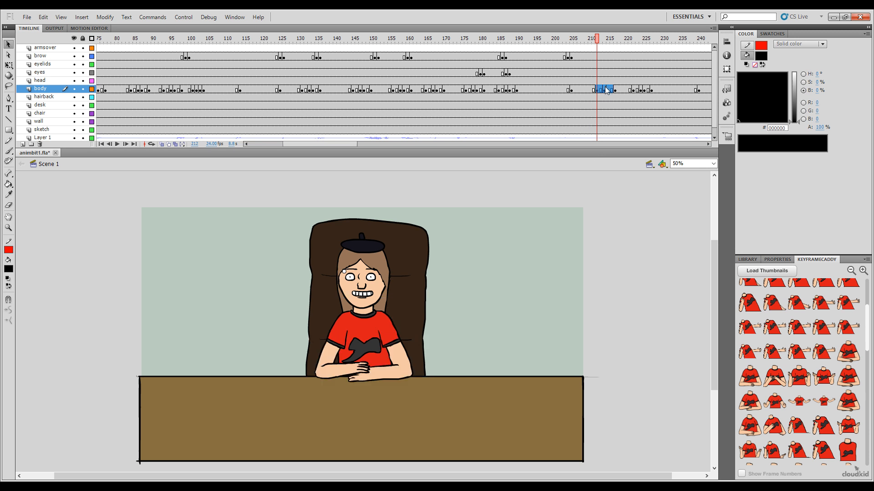
pyautogui.hotkey('ctrl', 'z')
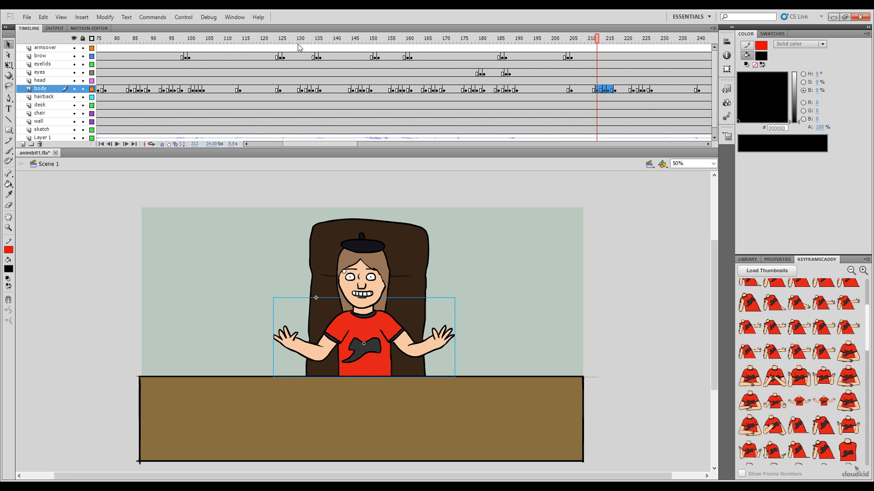
pyautogui.moveTo(300, 143); pyautogui.dragTo(233, 154)
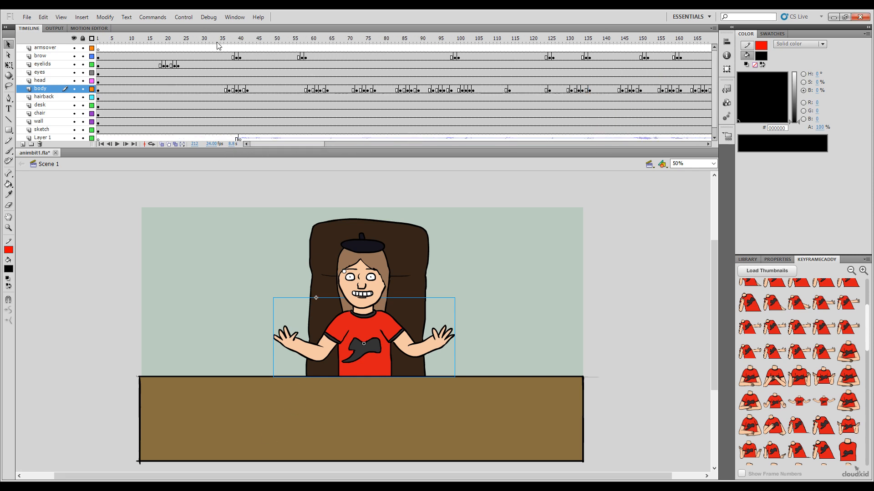
pyautogui.press('Return')
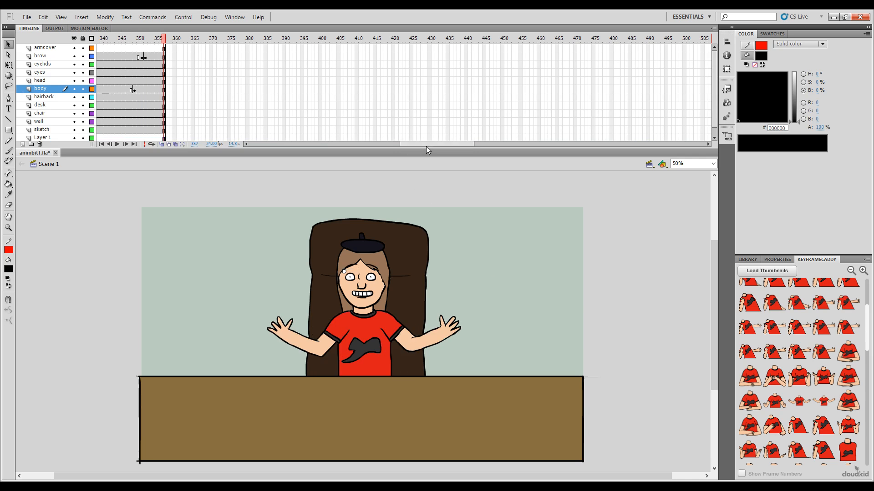
# Step: Paste the open-arms transition frames over frames 321 to 325 of the body layer and reverse their order
pyautogui.moveTo(426, 145); pyautogui.dragTo(356, 150)
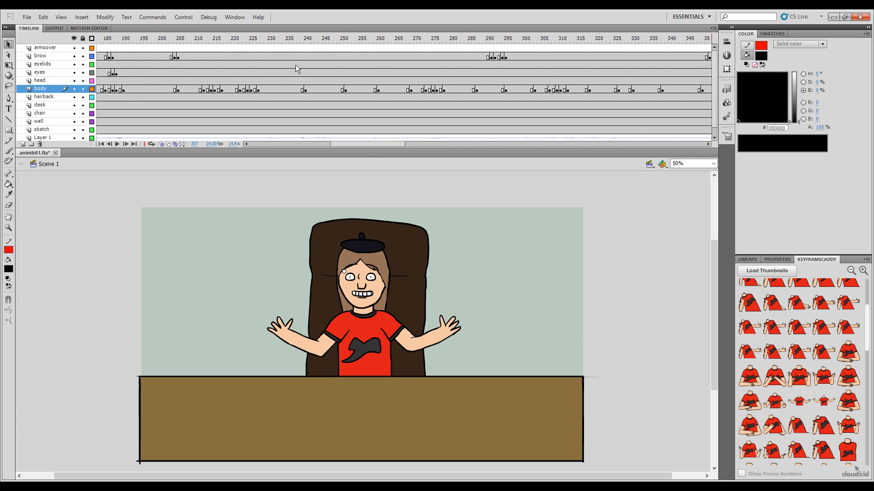
pyautogui.moveTo(295, 44); pyautogui.dragTo(482, 139)
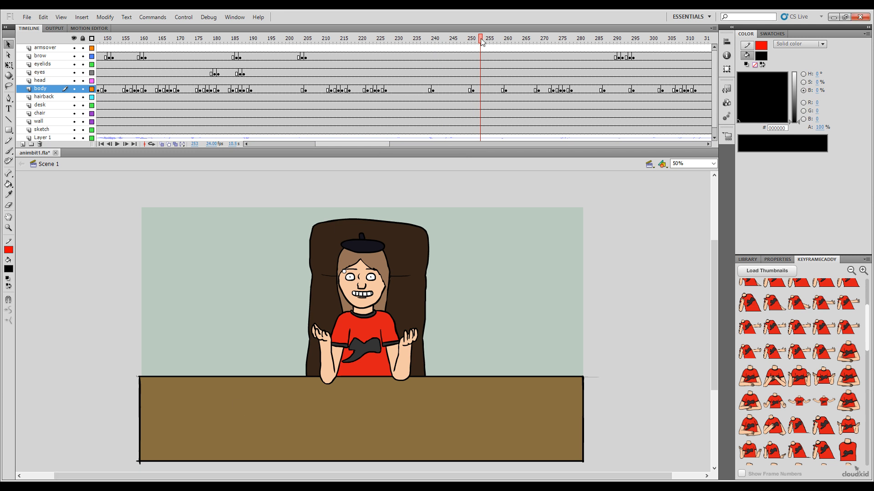
pyautogui.moveTo(481, 40); pyautogui.dragTo(637, 80)
pyautogui.moveTo(348, 146); pyautogui.dragTo(389, 141)
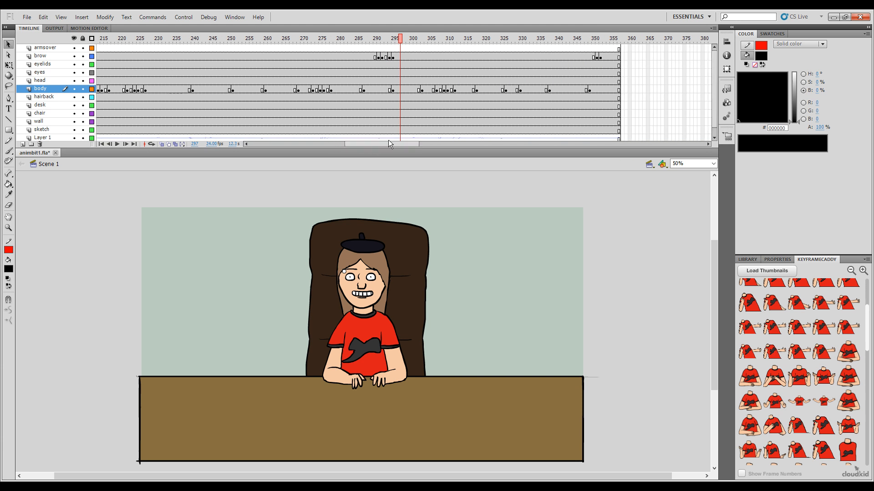
pyautogui.moveTo(397, 51); pyautogui.dragTo(489, 90)
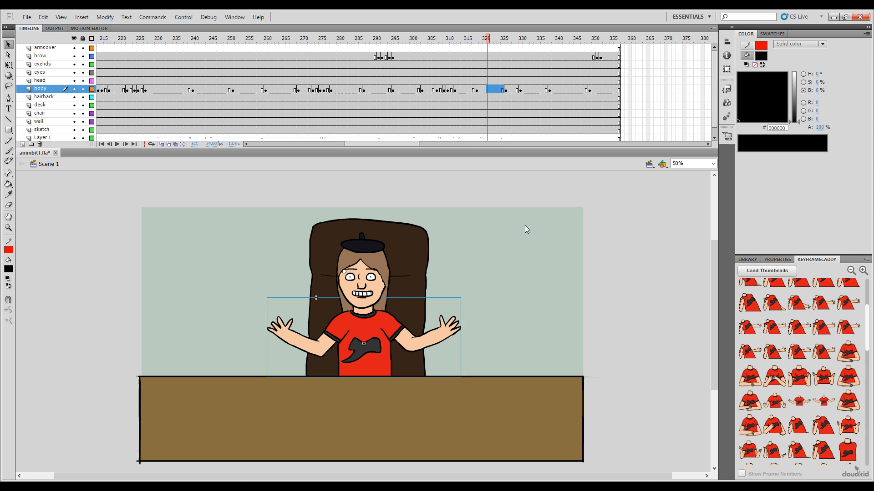
pyautogui.hotkey('ctrl', 'alt', 'v')
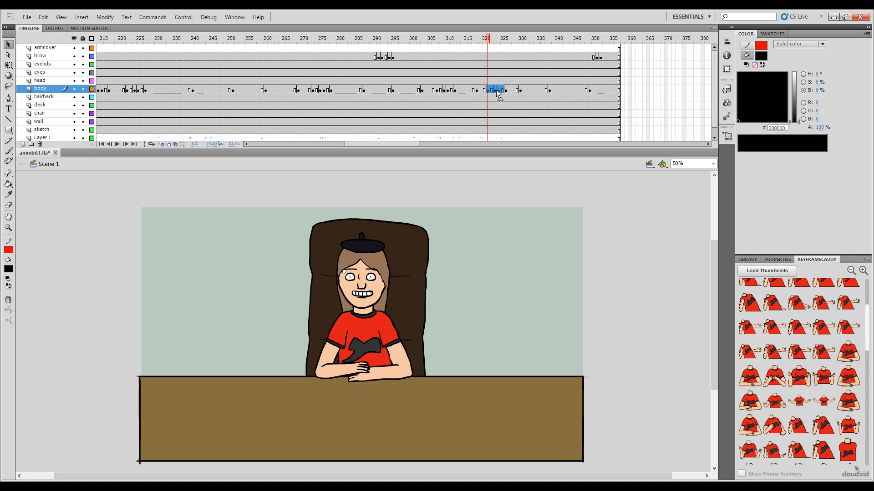
pyautogui.hotkey('ctrl', 'z')
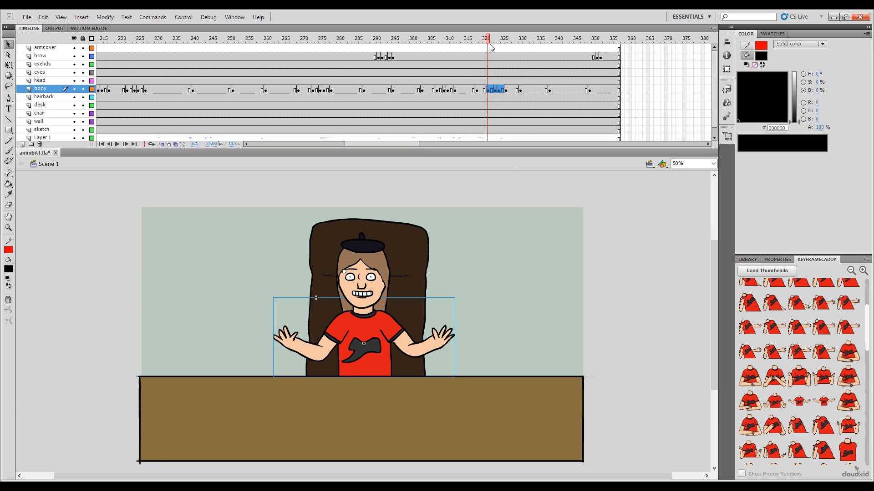
# Step: Play back the gestures around the transition at frames 321 to 325, and review the earlier body poses around frame 113
pyautogui.moveTo(488, 40); pyautogui.dragTo(476, 44)
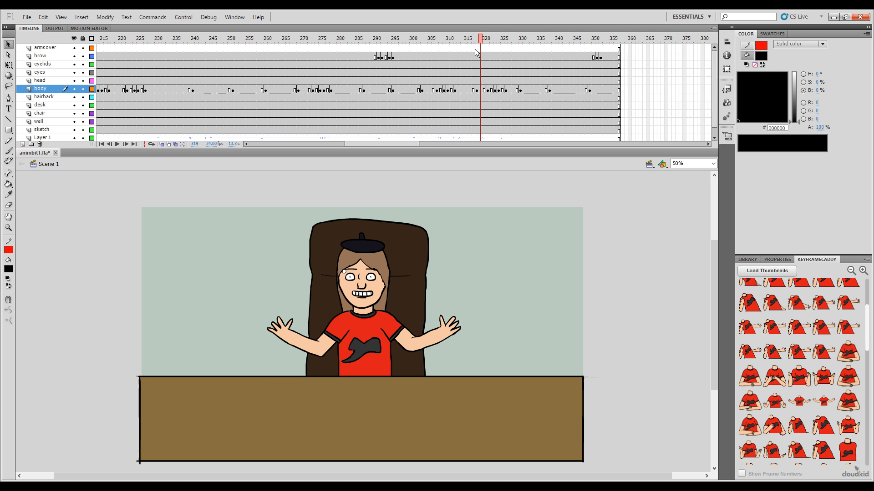
pyautogui.moveTo(481, 40); pyautogui.dragTo(429, 78)
pyautogui.press('Return')
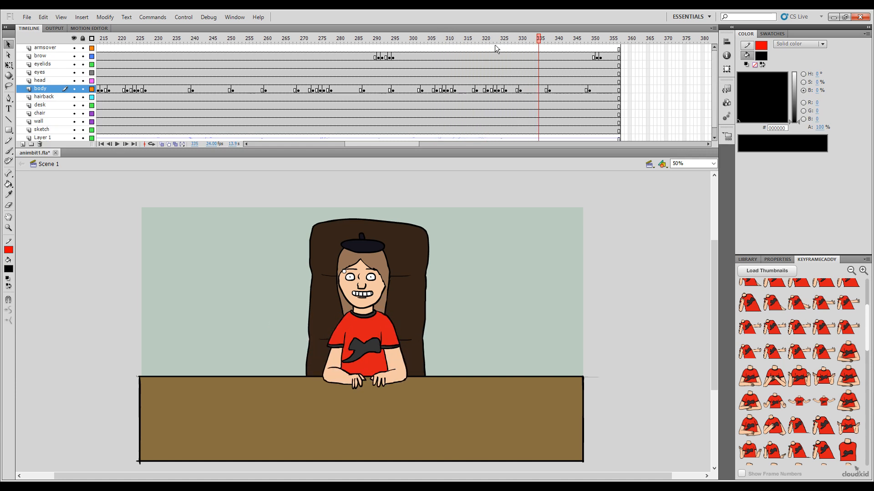
pyautogui.moveTo(495, 45); pyautogui.dragTo(432, 82)
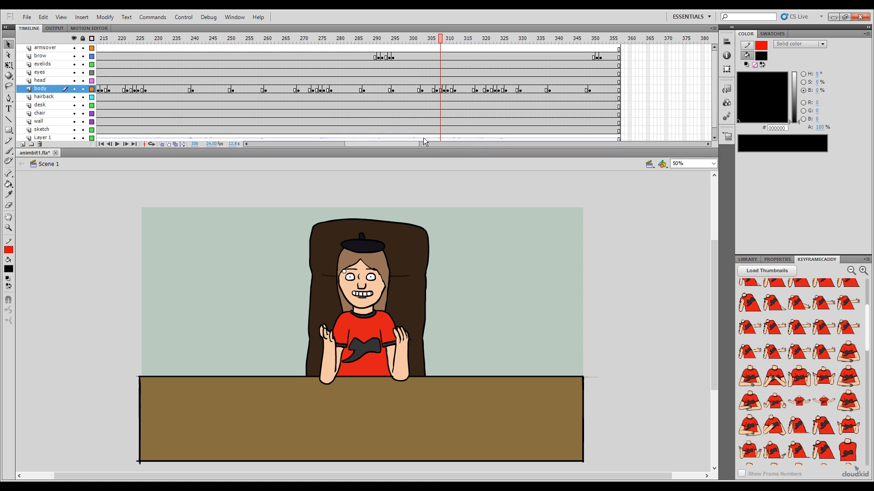
pyautogui.press('Return')
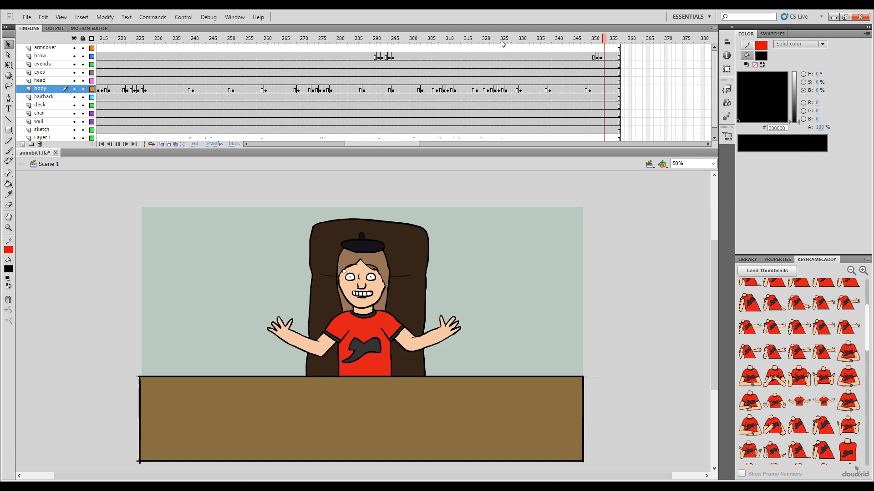
pyautogui.moveTo(455, 59); pyautogui.dragTo(600, 93)
pyautogui.moveTo(410, 146); pyautogui.dragTo(301, 152)
pyautogui.moveTo(507, 51)
pyautogui.mouseDown()
pyautogui.moveTo(507, 37)
pyautogui.moveTo(508, 62)
pyautogui.mouseUp()
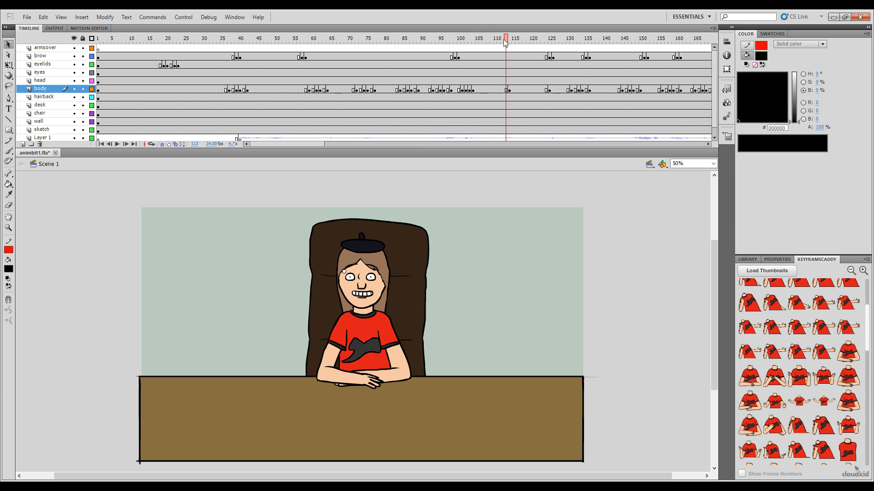
# Step: Add a transition on the body layer by placing the hands-apart pose at frame 112, clasped hands at 111 and folded arms at 109
pyautogui.moveTo(505, 42)
pyautogui.mouseDown()
pyautogui.moveTo(513, 42)
pyautogui.moveTo(502, 41)
pyautogui.mouseUp()
pyautogui.moveTo(503, 41)
pyautogui.mouseDown()
pyautogui.moveTo(513, 41)
pyautogui.moveTo(502, 41)
pyautogui.mouseUp()
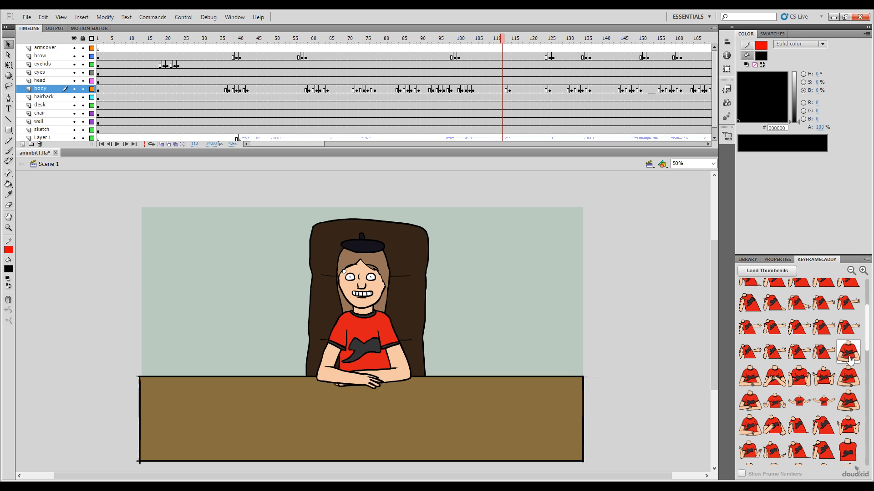
pyautogui.moveTo(865, 337); pyautogui.dragTo(870, 408)
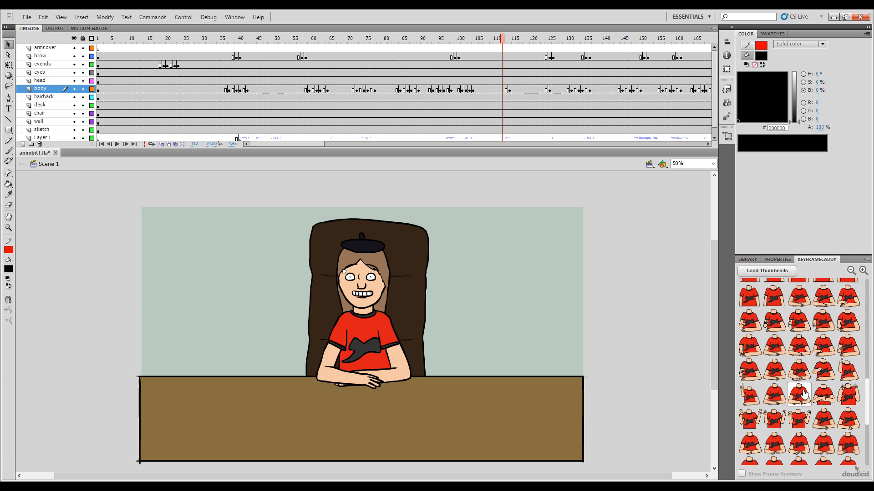
pyautogui.moveTo(864, 399); pyautogui.dragTo(865, 392)
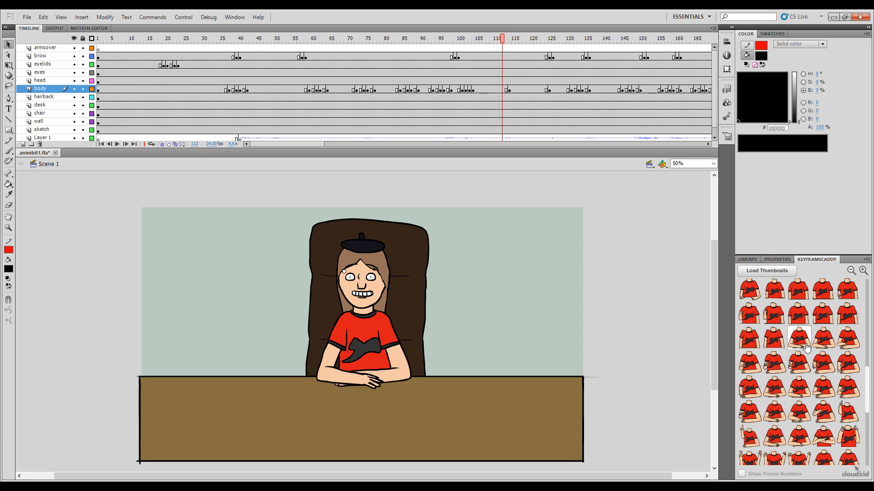
pyautogui.moveTo(869, 390); pyautogui.dragTo(870, 411)
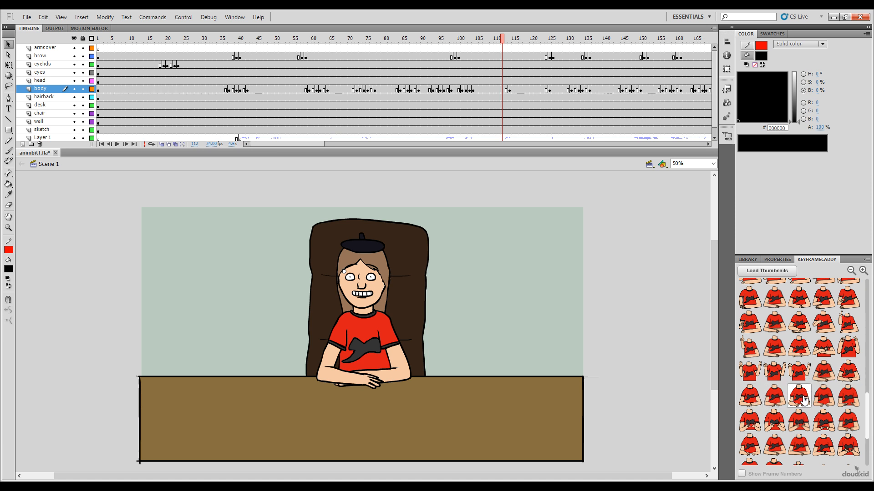
pyautogui.click(774, 396)
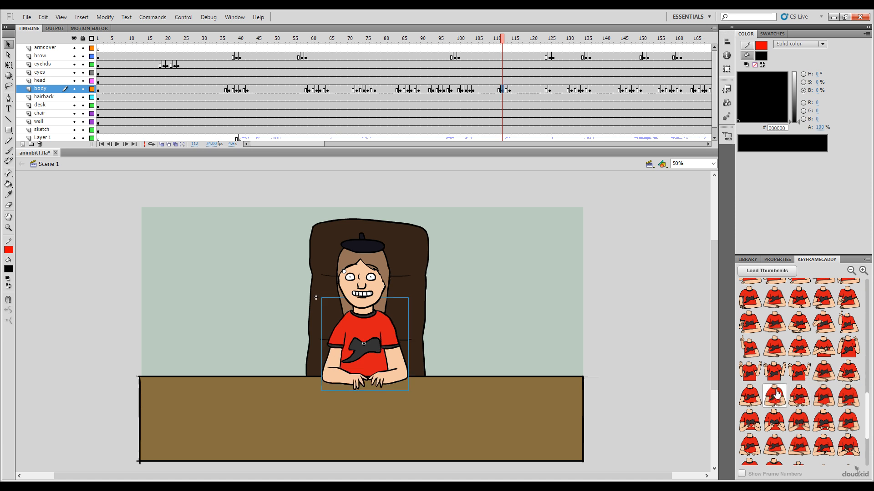
pyautogui.click(498, 45)
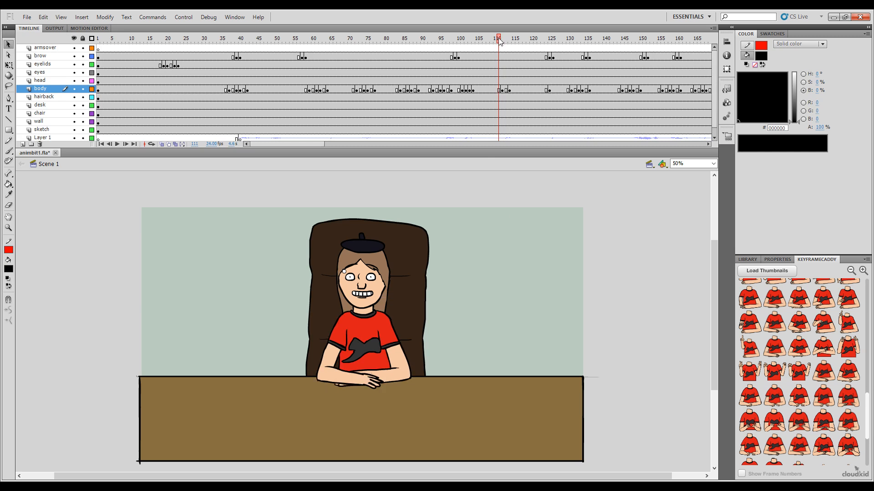
pyautogui.click(772, 404)
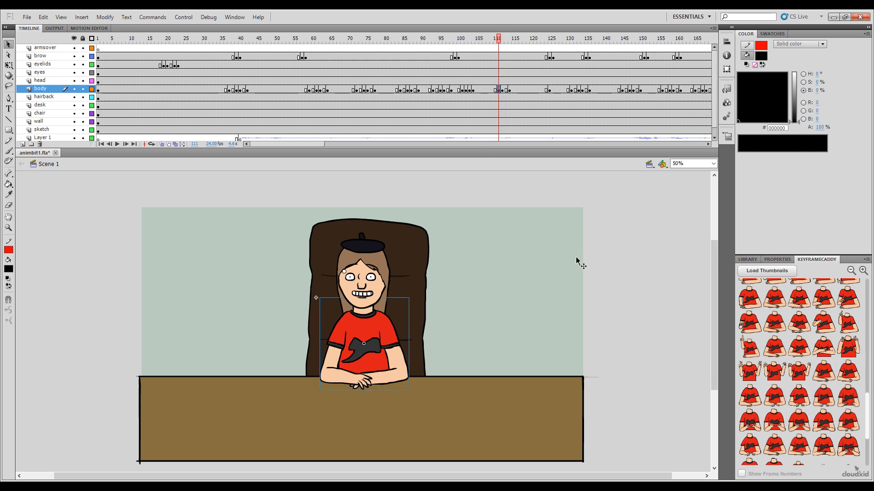
pyautogui.click(492, 40)
pyautogui.click(831, 366)
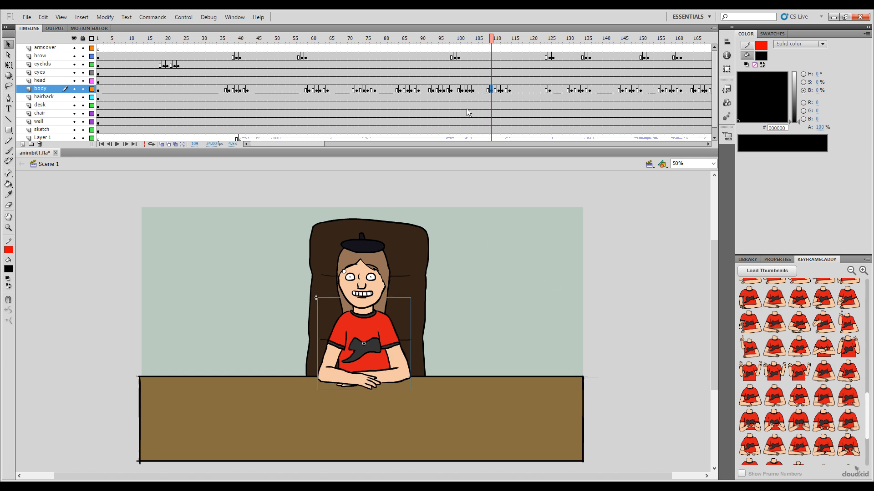
# Step: Review the new hand transition and select frames 109 to 113 of the body layer
pyautogui.moveTo(491, 42)
pyautogui.mouseDown()
pyautogui.moveTo(525, 51)
pyautogui.moveTo(490, 54)
pyautogui.moveTo(499, 52)
pyautogui.mouseUp()
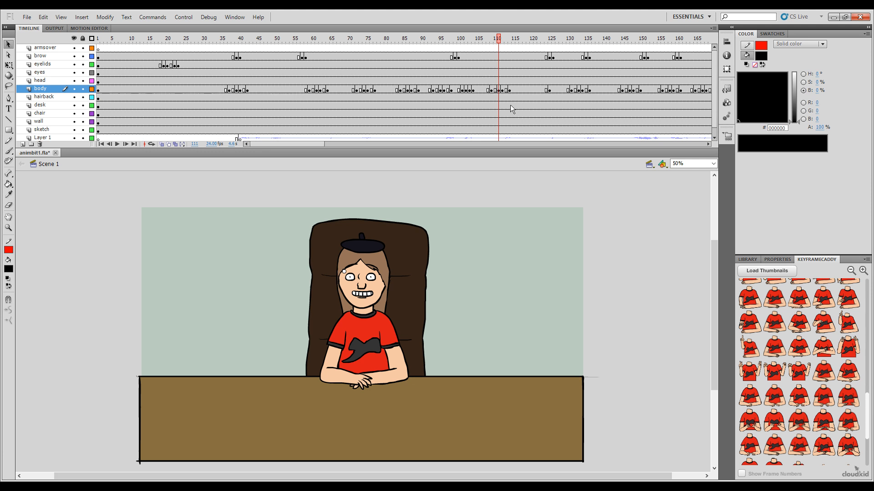
pyautogui.moveTo(491, 88); pyautogui.dragTo(507, 90)
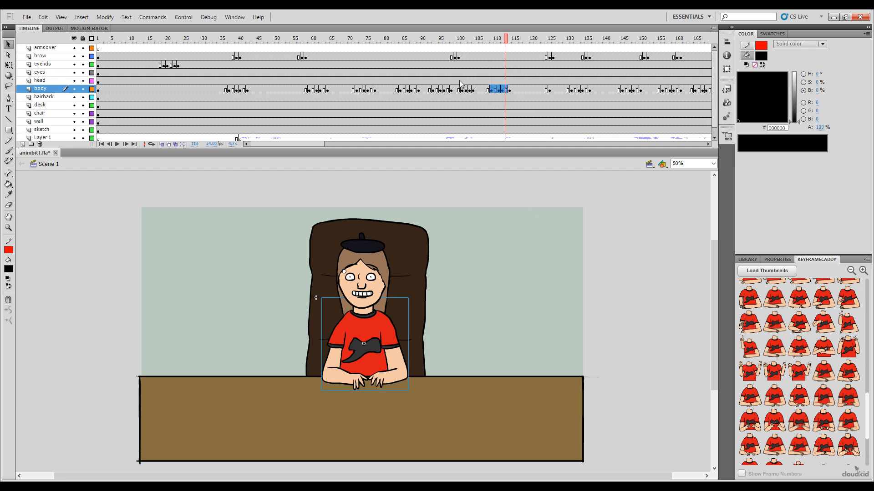
pyautogui.press(',')
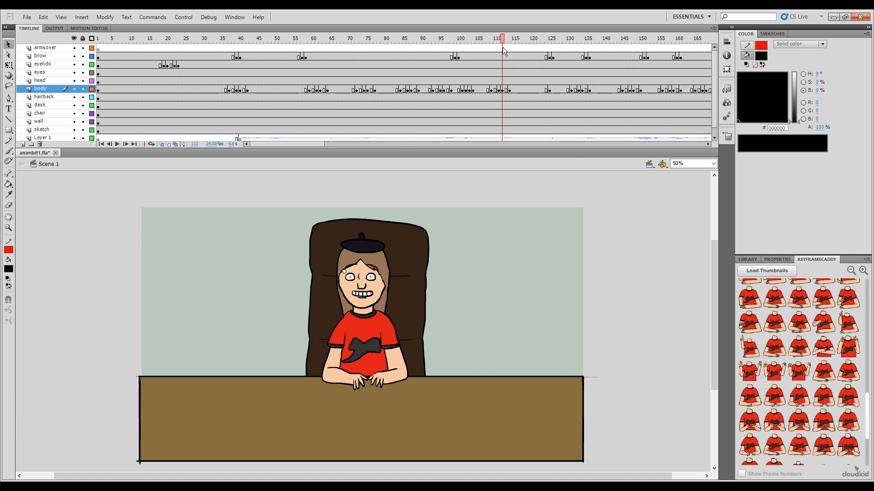
pyautogui.moveTo(503, 47)
pyautogui.mouseDown()
pyautogui.moveTo(487, 45)
pyautogui.moveTo(502, 45)
pyautogui.mouseUp()
pyautogui.moveTo(490, 89); pyautogui.dragTo(506, 89)
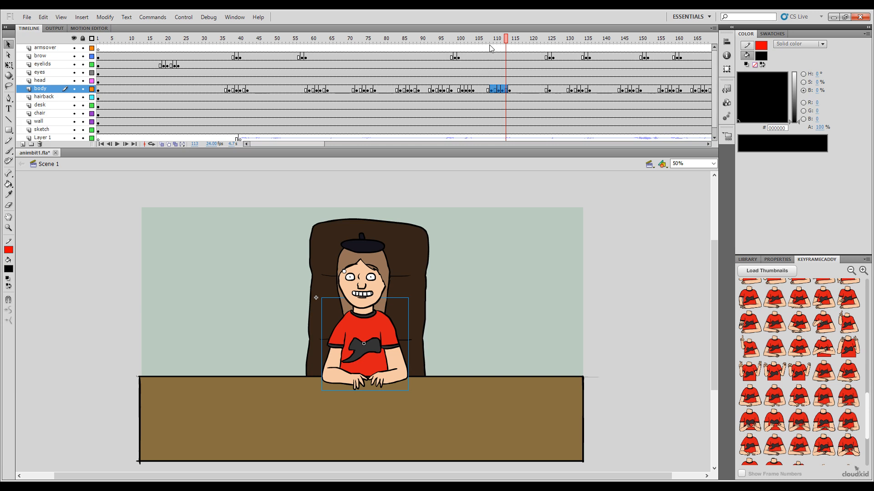
# Step: Place the hands-apart, clasped-hands and folded-arms poses at frames 330, 329 and 328 of the body layer, and play back the transition
pyautogui.moveTo(504, 38); pyautogui.dragTo(594, 117)
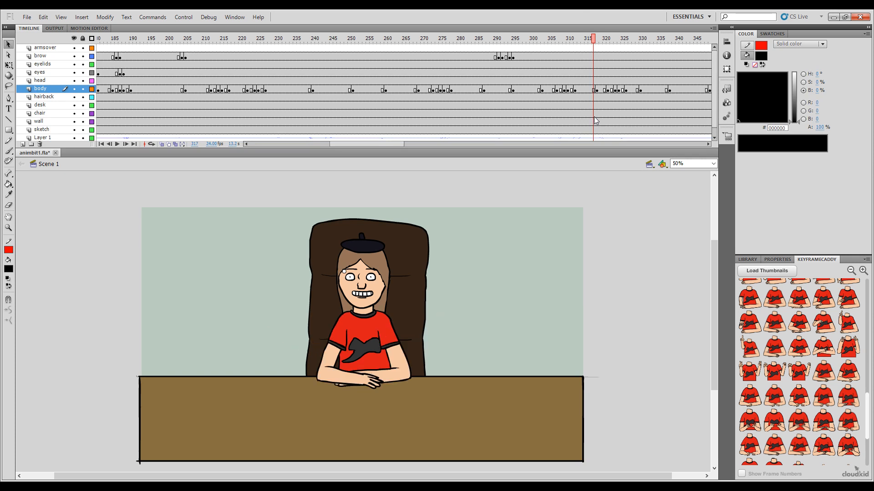
pyautogui.moveTo(586, 46); pyautogui.dragTo(679, 86)
pyautogui.click(641, 90)
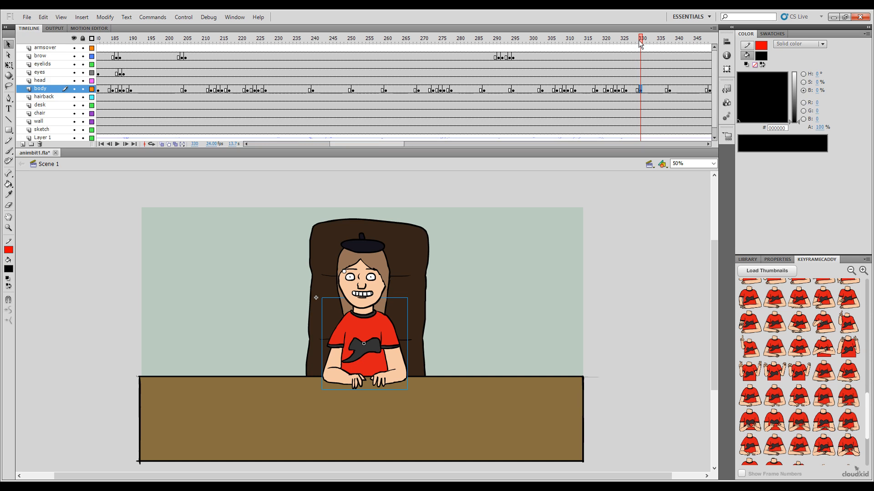
pyautogui.hotkey('ctrl', 'z')
pyautogui.moveTo(611, 42); pyautogui.dragTo(639, 47)
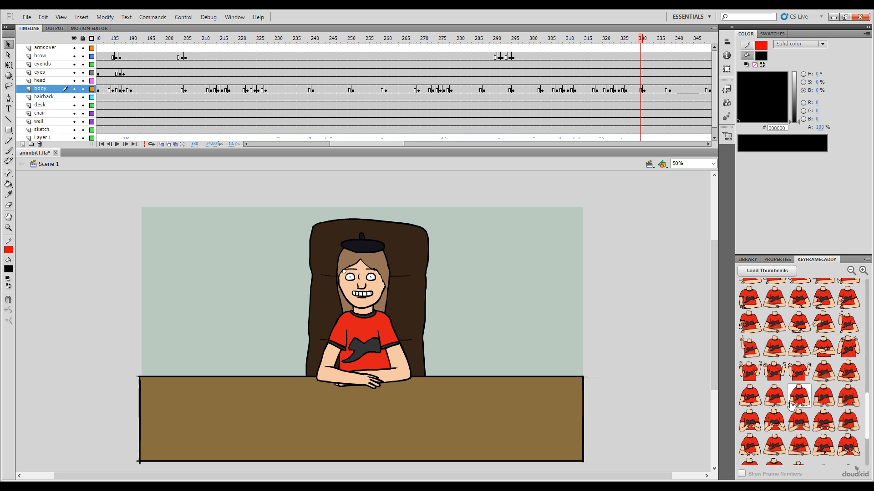
pyautogui.click(774, 397)
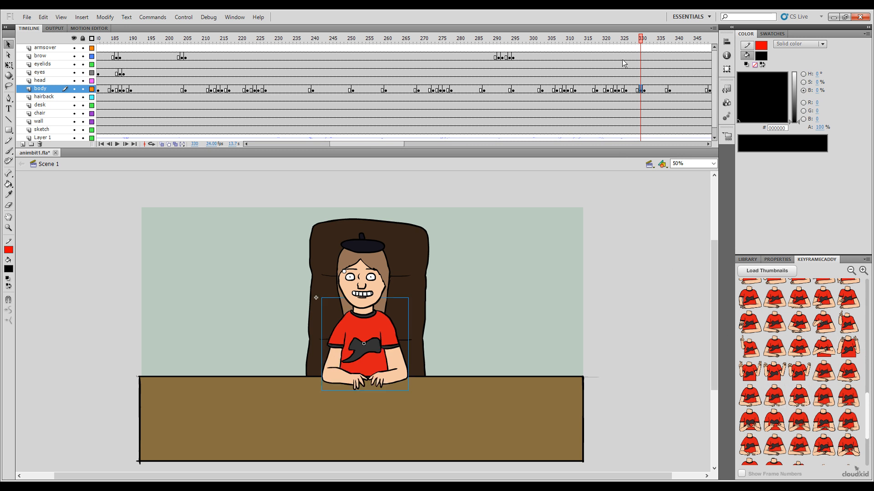
pyautogui.click(637, 39)
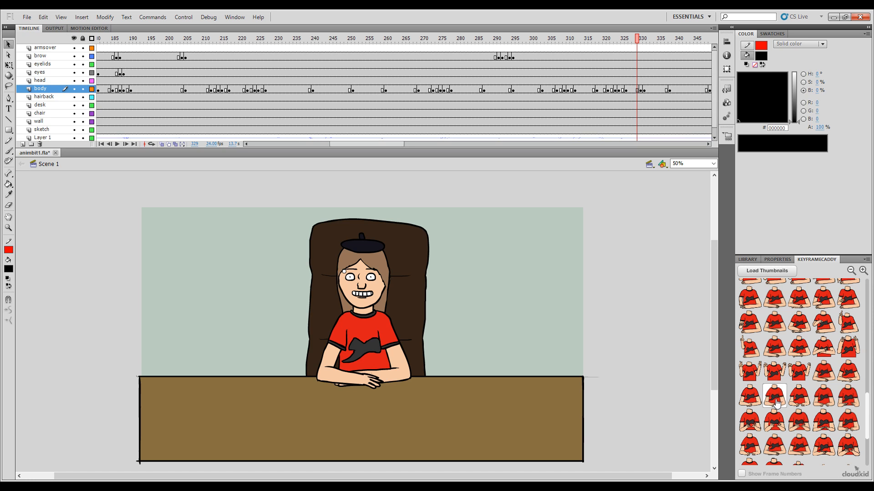
pyautogui.click(754, 403)
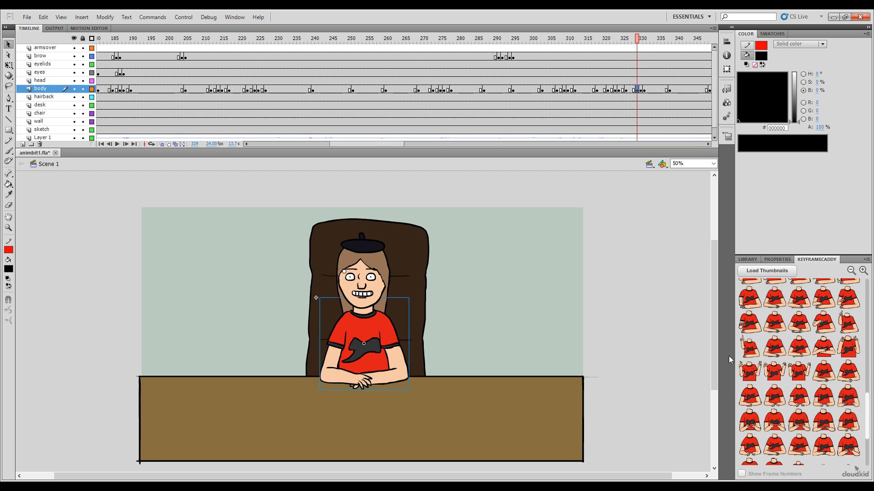
pyautogui.click(633, 38)
pyautogui.click(799, 372)
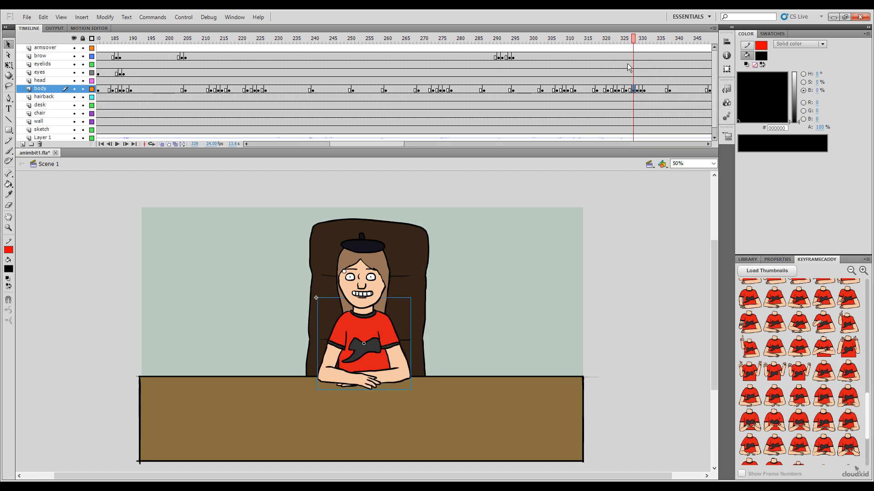
pyautogui.moveTo(632, 45); pyautogui.dragTo(574, 91)
pyautogui.press('Return')
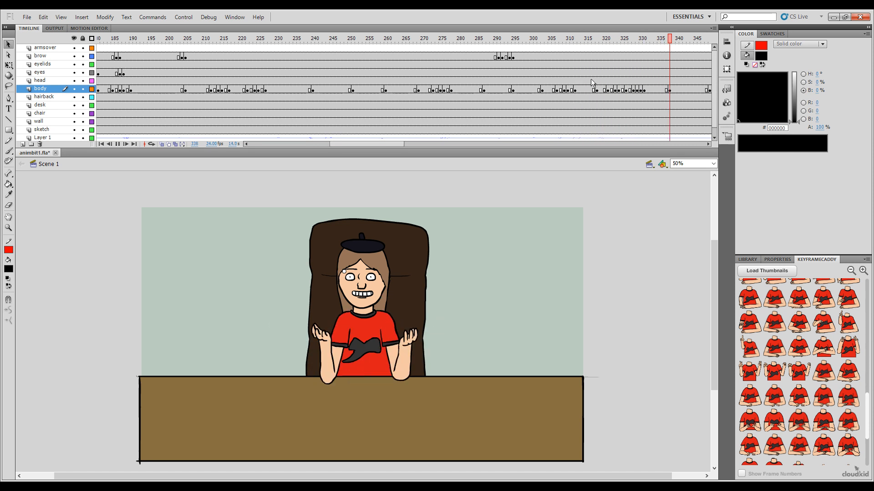
# Step: Place the open-arms pose at frame 317, the raised-hands pose at 316 and the folded-arms pose at 315 of the body layer, and play back the gesture
pyautogui.moveTo(594, 45); pyautogui.dragTo(593, 101)
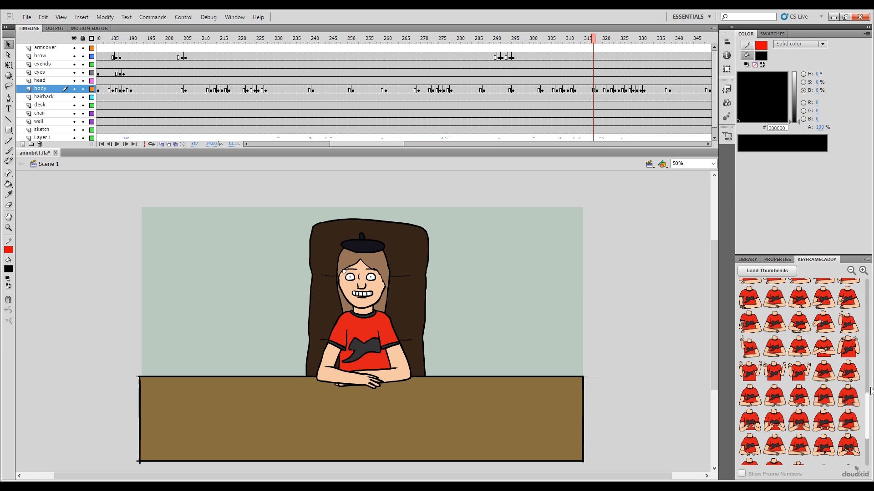
pyautogui.moveTo(867, 410); pyautogui.dragTo(850, 334)
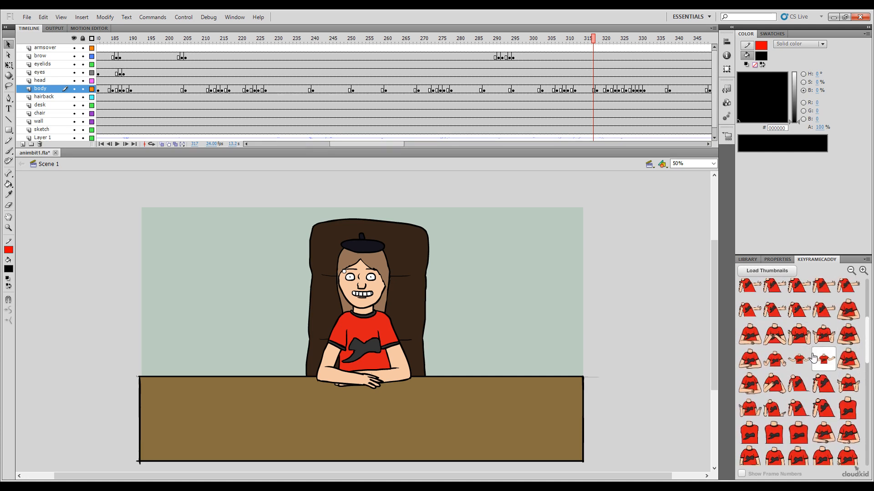
pyautogui.click(798, 359)
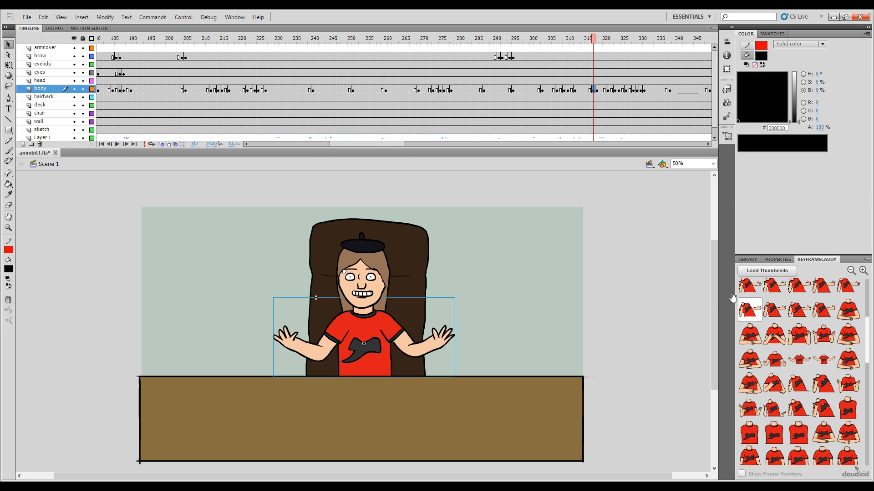
pyautogui.click(586, 39)
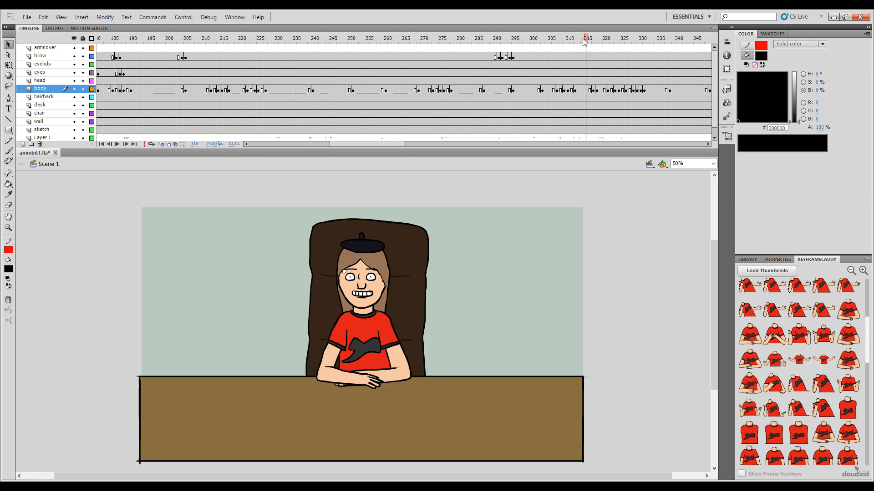
pyautogui.click(590, 39)
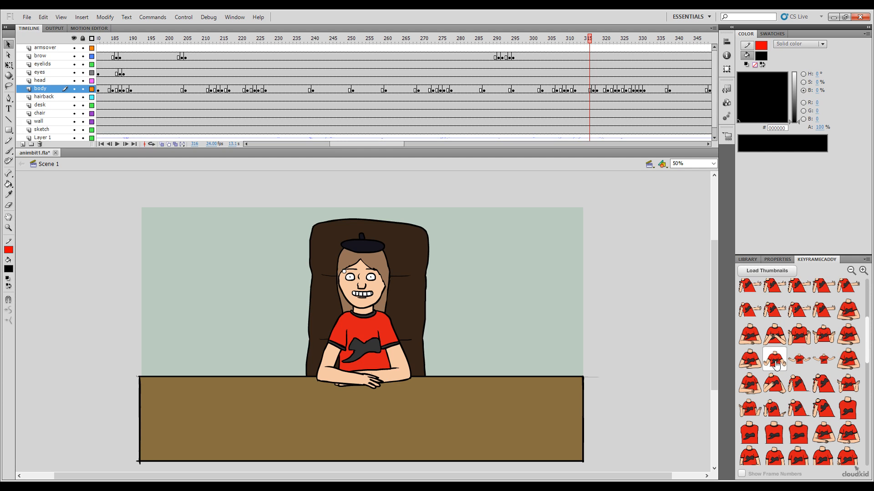
pyautogui.click(776, 365)
pyautogui.click(587, 43)
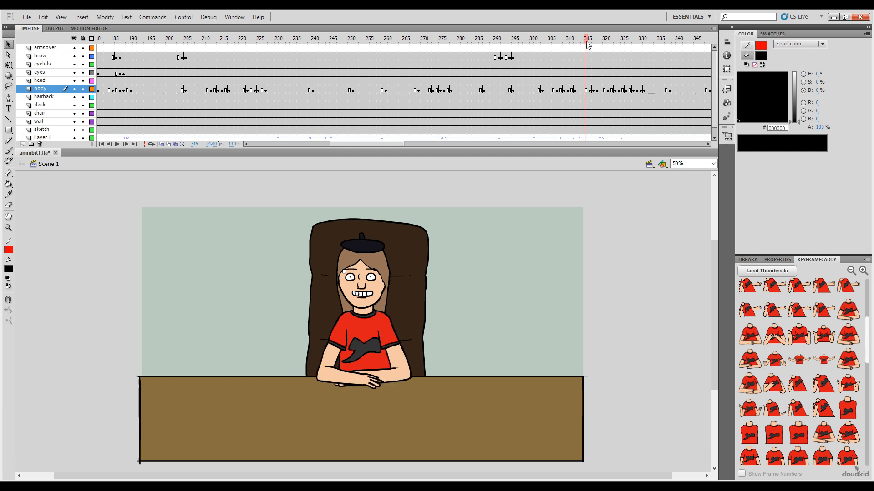
pyautogui.click(749, 360)
pyautogui.moveTo(585, 42); pyautogui.dragTo(584, 64)
pyautogui.press('Return')
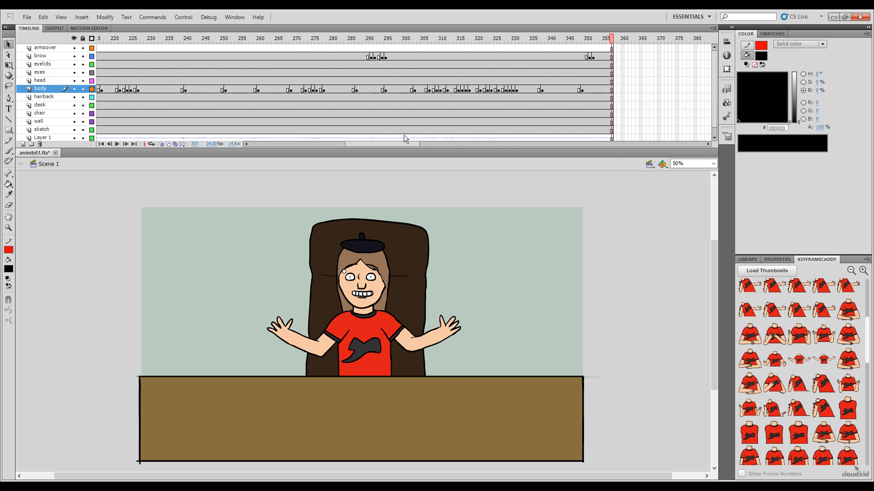
# Step: Place the wide-open arms pose at frame 203 and the half-open arms pose at frame 202 of the body layer
pyautogui.moveTo(386, 145); pyautogui.dragTo(274, 162)
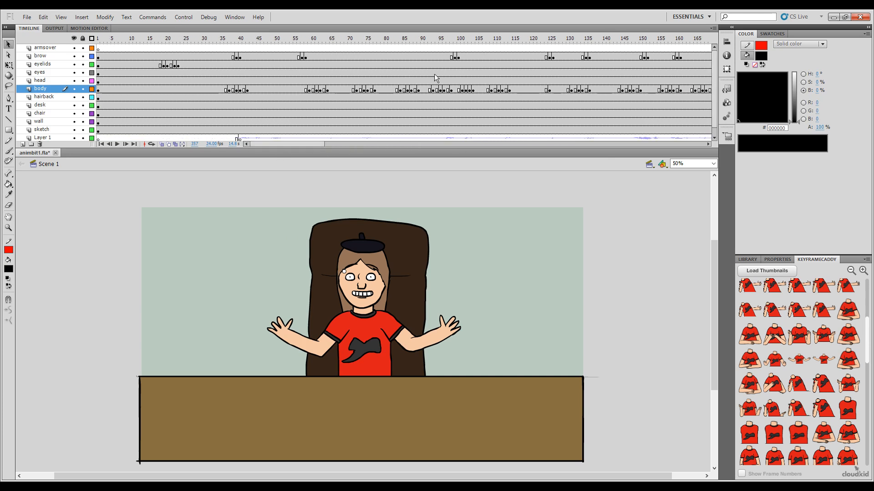
pyautogui.moveTo(542, 41)
pyautogui.mouseDown()
pyautogui.moveTo(531, 42)
pyautogui.moveTo(550, 42)
pyautogui.mouseUp()
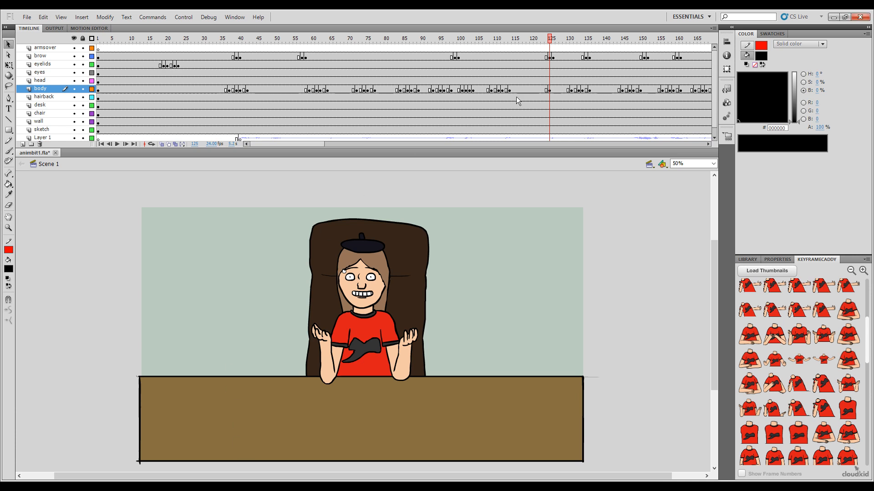
pyautogui.moveTo(550, 40); pyautogui.dragTo(681, 75)
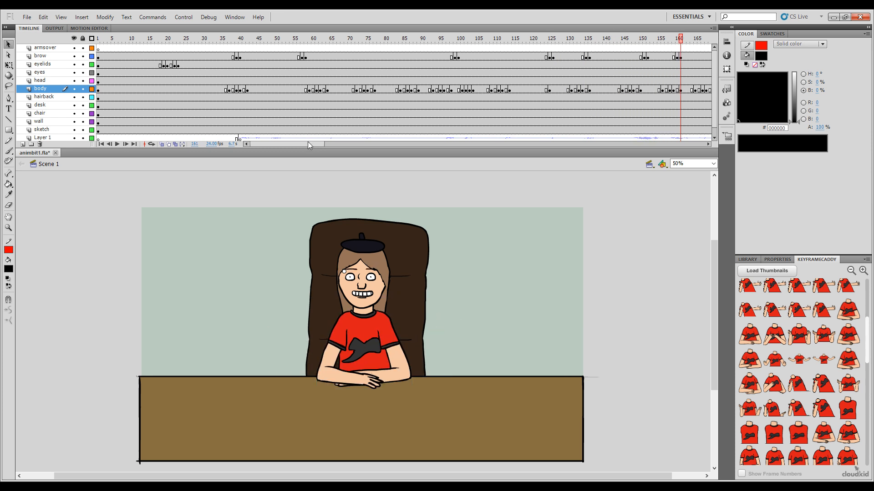
pyautogui.moveTo(306, 144); pyautogui.dragTo(363, 137)
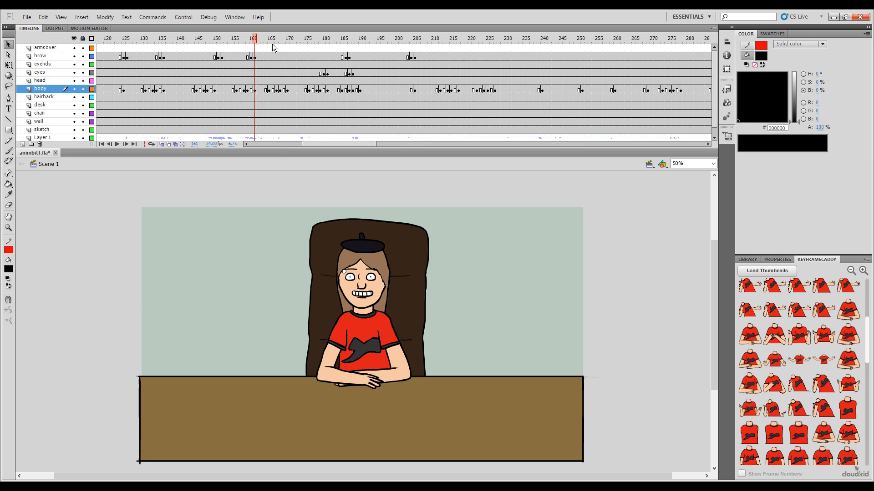
pyautogui.moveTo(258, 46); pyautogui.dragTo(408, 40)
pyautogui.click(421, 90)
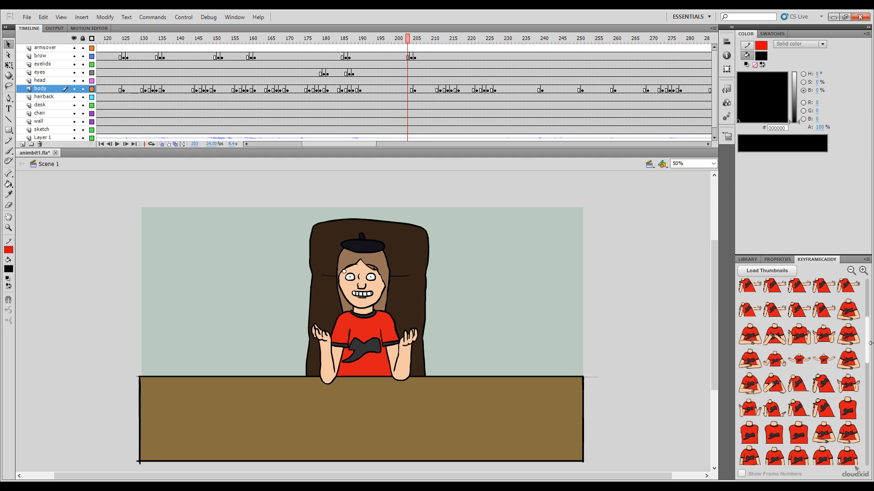
pyautogui.moveTo(867, 348); pyautogui.dragTo(866, 309)
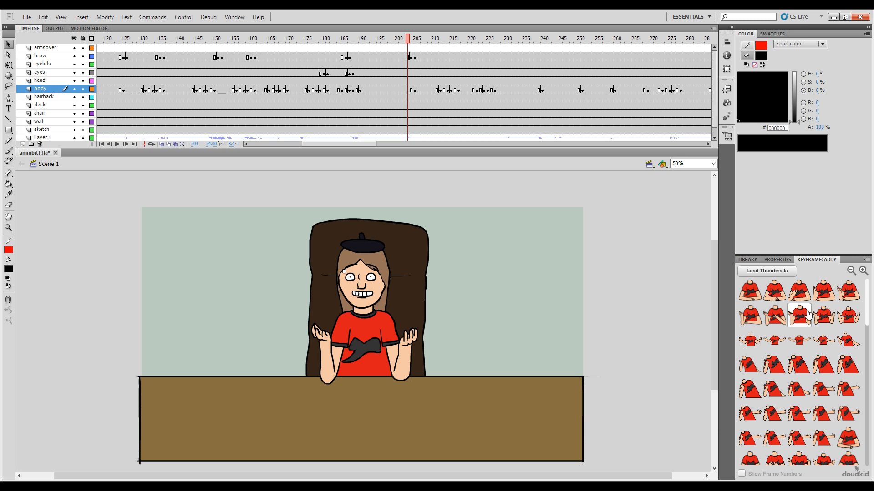
pyautogui.click(774, 340)
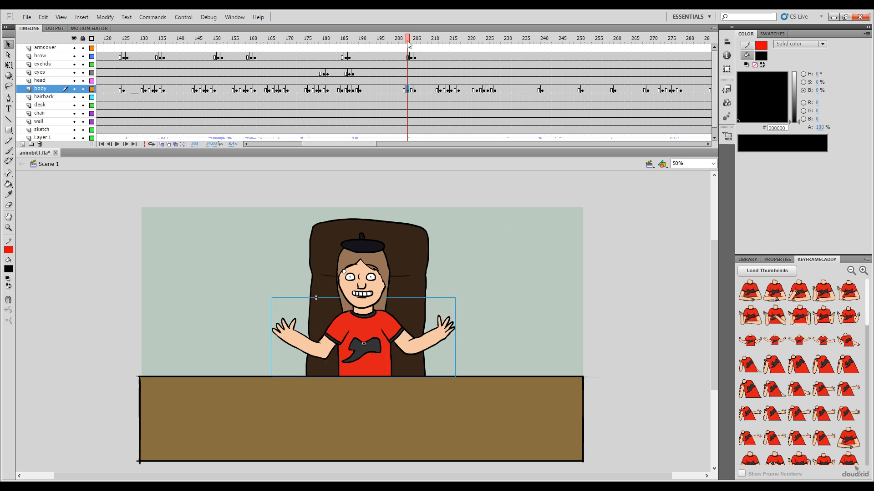
pyautogui.moveTo(408, 44)
pyautogui.mouseDown()
pyautogui.moveTo(416, 43)
pyautogui.moveTo(406, 43)
pyautogui.mouseUp()
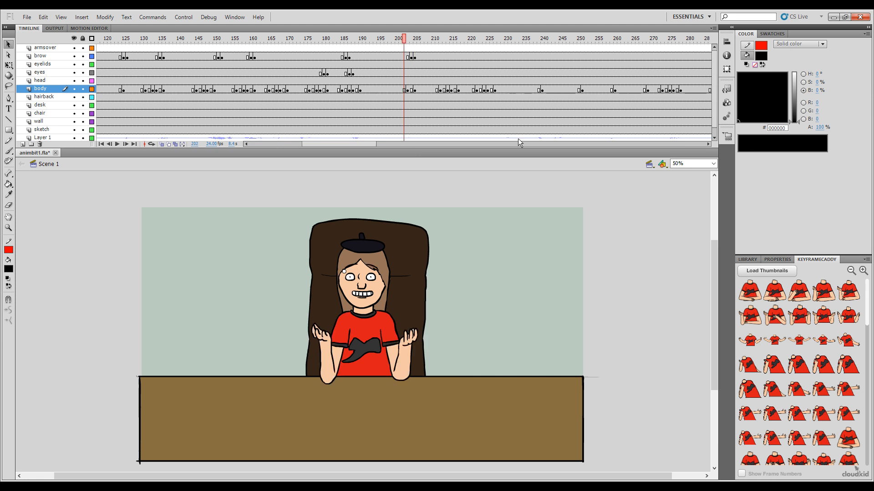
pyautogui.click(750, 340)
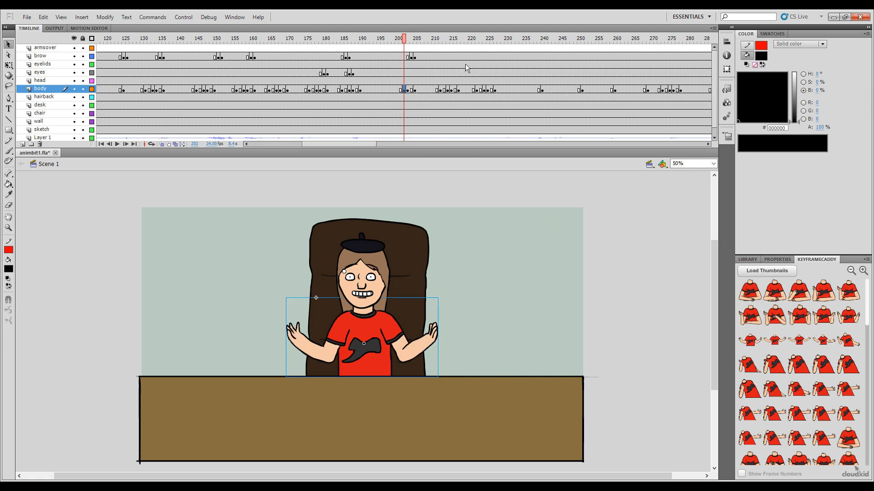
# Step: Place the raised-hands pose at frame 200 of the body layer to lead into the open-arms gesture
pyautogui.moveTo(405, 44); pyautogui.dragTo(394, 41)
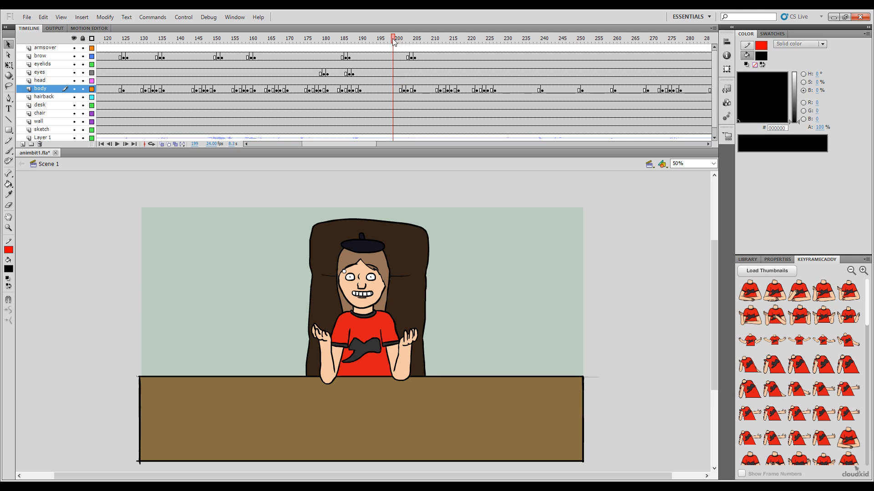
pyautogui.click(396, 41)
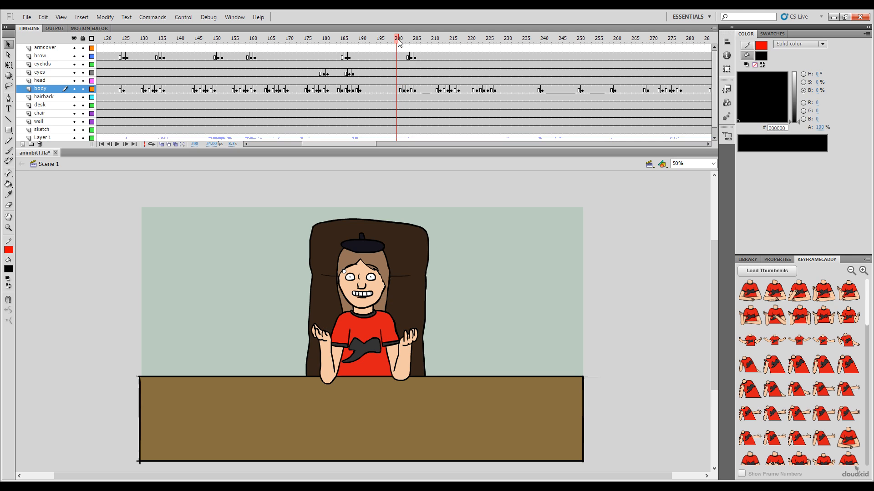
pyautogui.click(831, 317)
pyautogui.moveTo(397, 40); pyautogui.dragTo(397, 37)
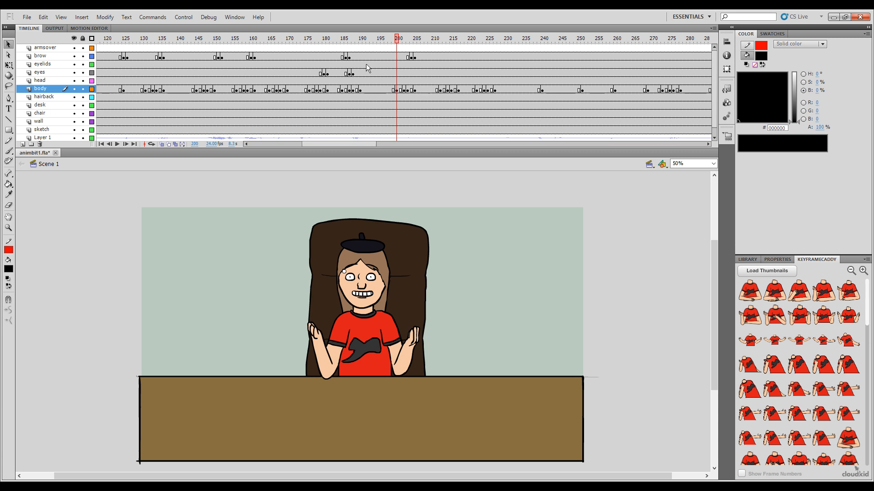
# Step: Review the body animation from frame 196 to 239 and look through the body pose thumbnails for another transition pose
pyautogui.press(',')
pyautogui.press(',')
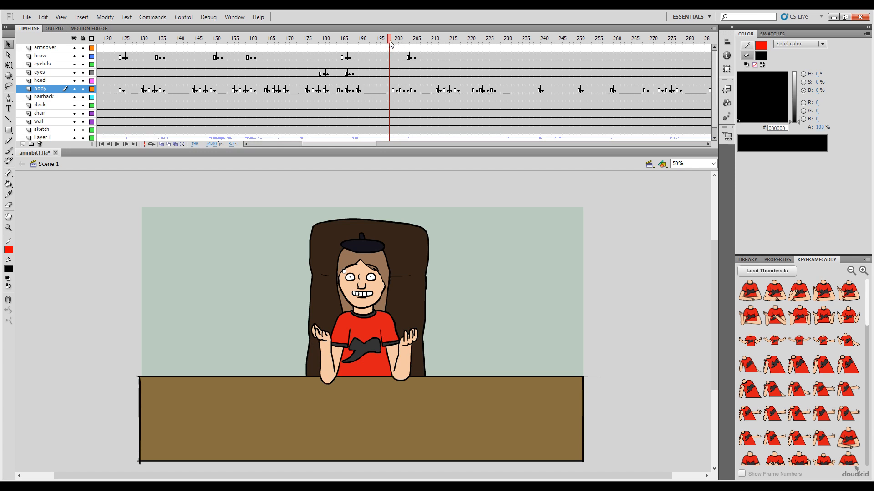
pyautogui.moveTo(390, 43); pyautogui.dragTo(382, 61)
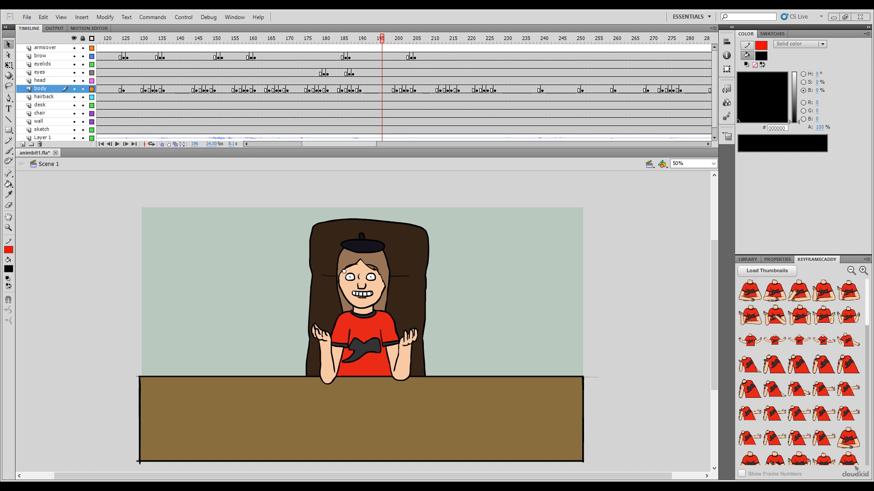
pyautogui.moveTo(378, 49); pyautogui.dragTo(536, 98)
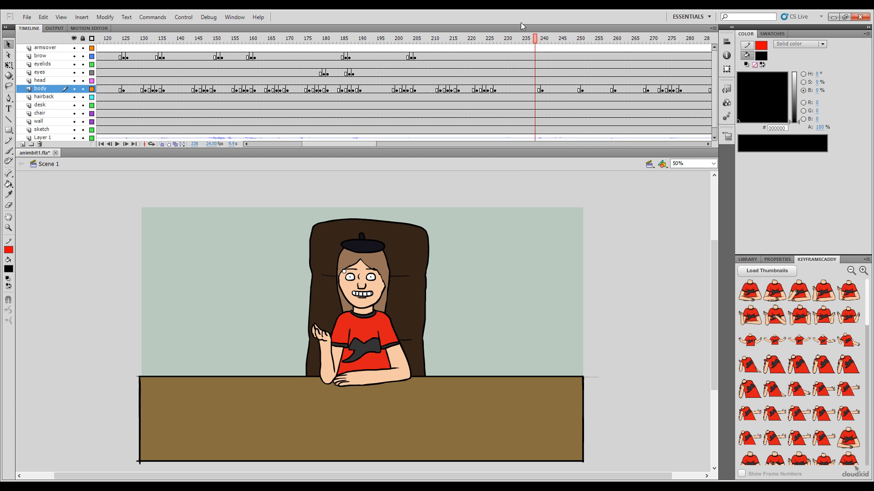
pyautogui.moveTo(532, 44); pyautogui.dragTo(539, 44)
pyautogui.moveTo(870, 306); pyautogui.dragTo(870, 333)
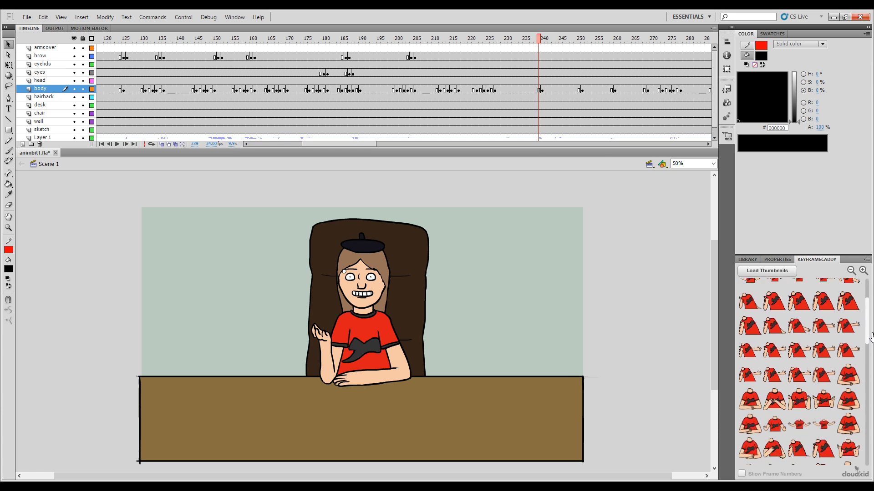
pyautogui.scroll(-3, 870, 350)
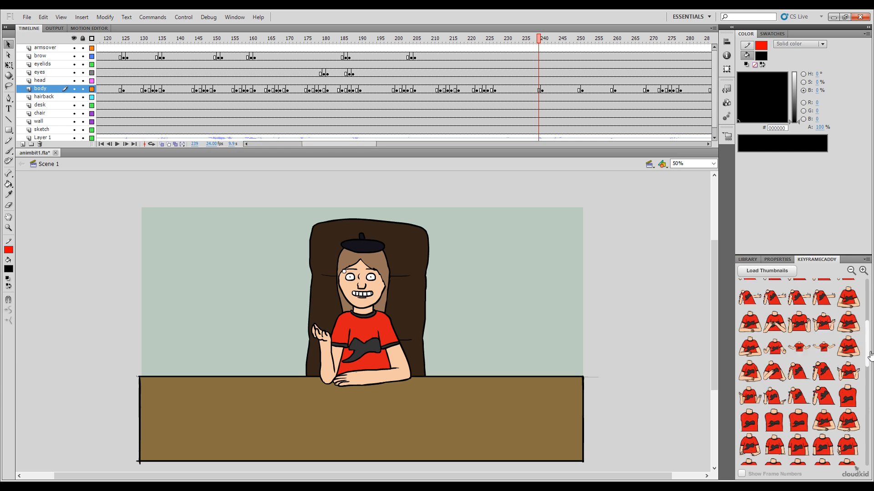
pyautogui.moveTo(869, 350); pyautogui.dragTo(869, 451)
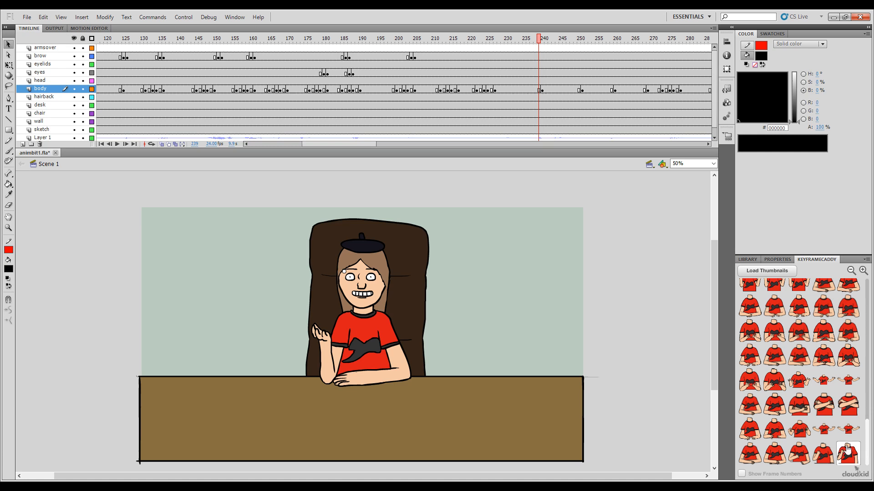
pyautogui.moveTo(867, 446); pyautogui.dragTo(861, 301)
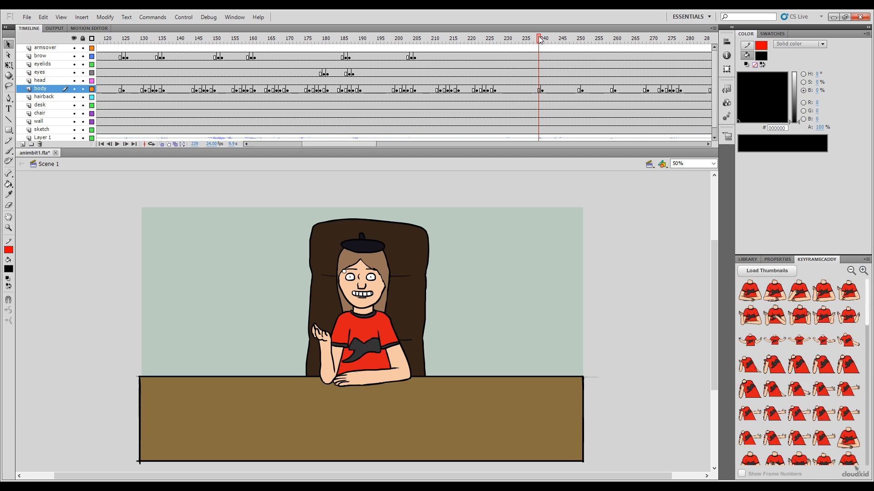
# Step: Copy the open-arms transition from frames 200 to 204 of the body layer, paste it over frames 246 to 250, and review it
pyautogui.moveTo(540, 40); pyautogui.dragTo(413, 92)
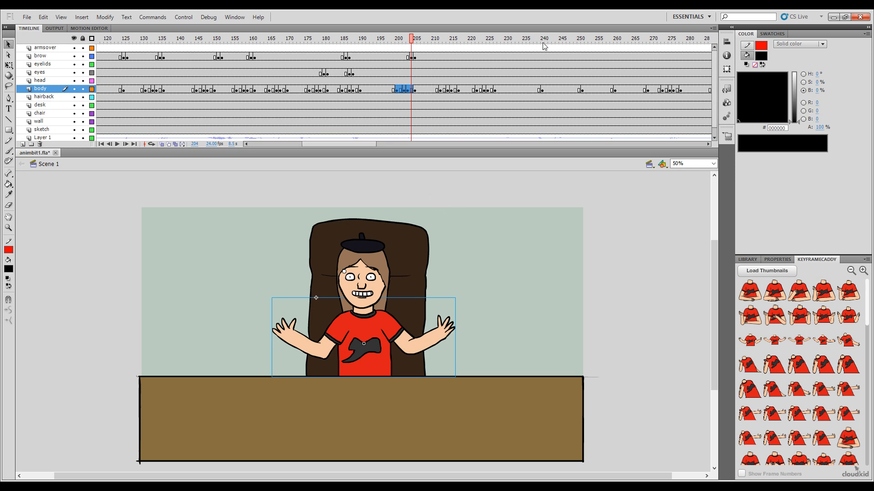
pyautogui.click(525, 43)
pyautogui.moveTo(525, 42); pyautogui.dragTo(564, 94)
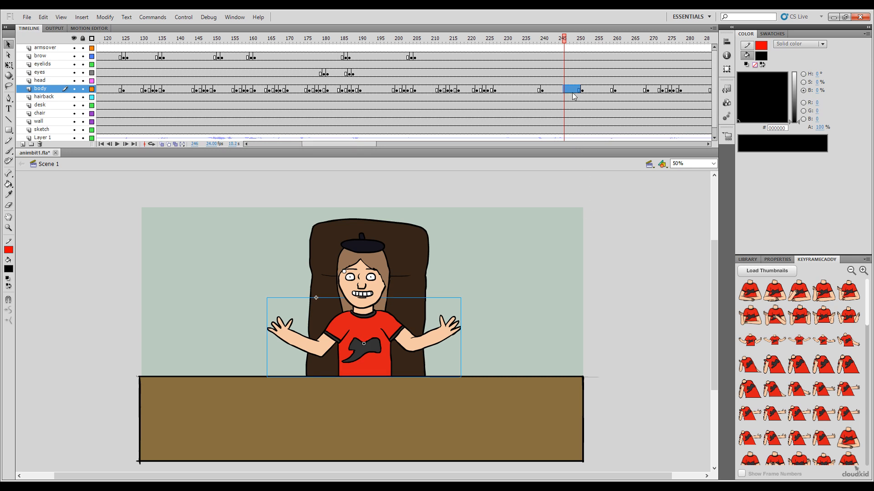
pyautogui.hotkey('ctrl', 'alt', 'v')
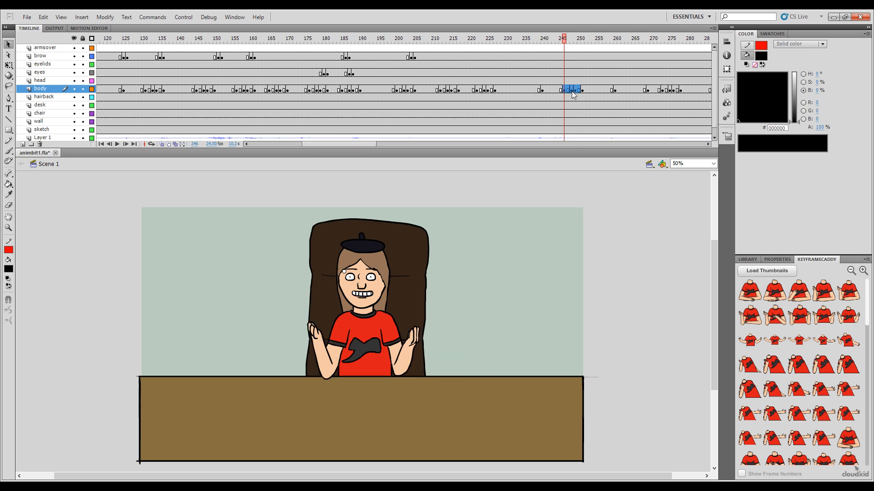
pyautogui.click(612, 302)
pyautogui.moveTo(562, 41); pyautogui.dragTo(597, 47)
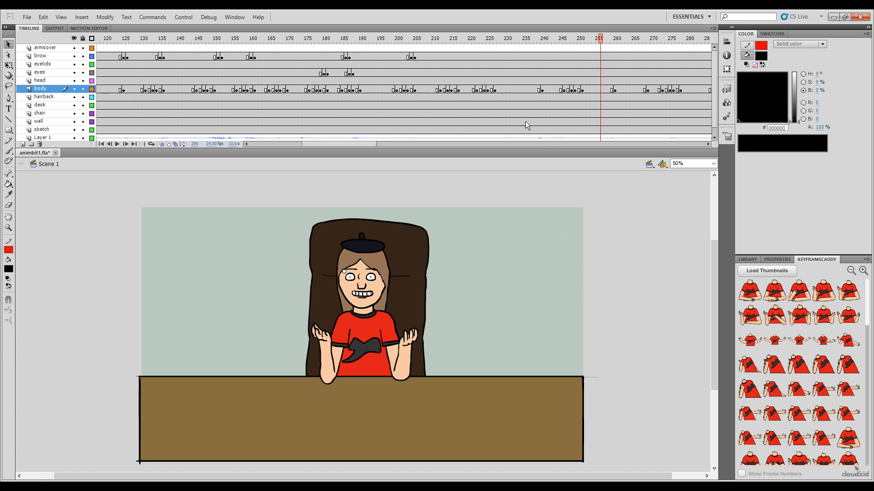
# Step: Place the hands-together pose at frames 267 and 266 and the crossed-hands pose at frame 264 of the body layer, and review the transition
pyautogui.moveTo(612, 41); pyautogui.dragTo(641, 73)
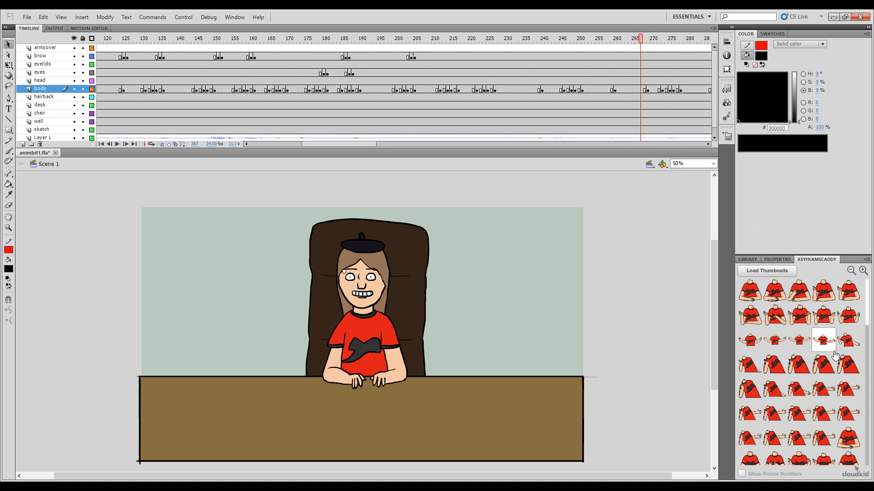
pyautogui.moveTo(867, 320); pyautogui.dragTo(857, 429)
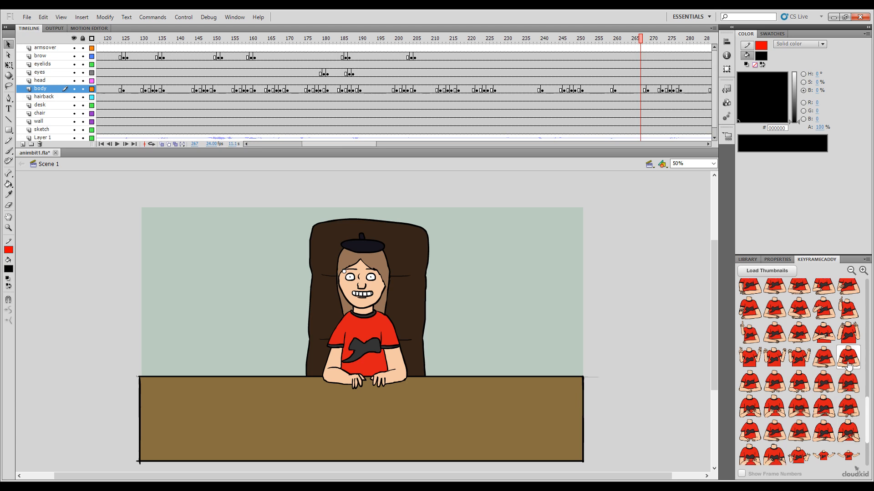
pyautogui.click(775, 386)
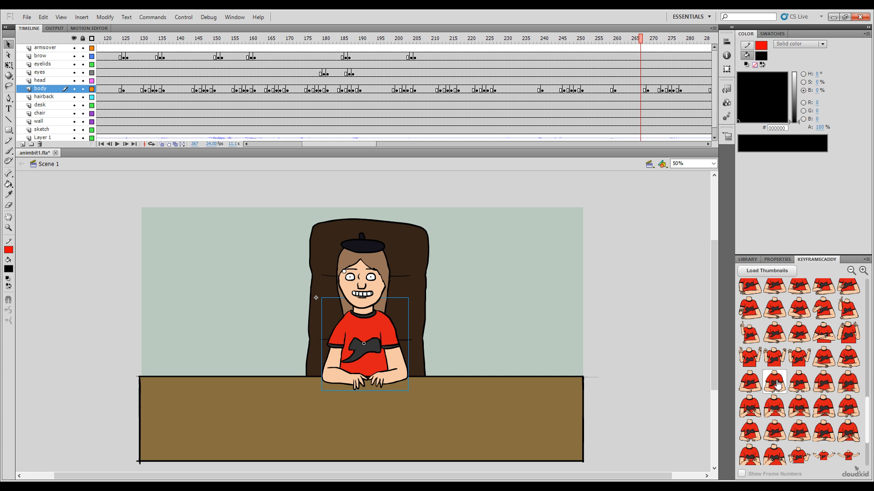
pyautogui.click(637, 40)
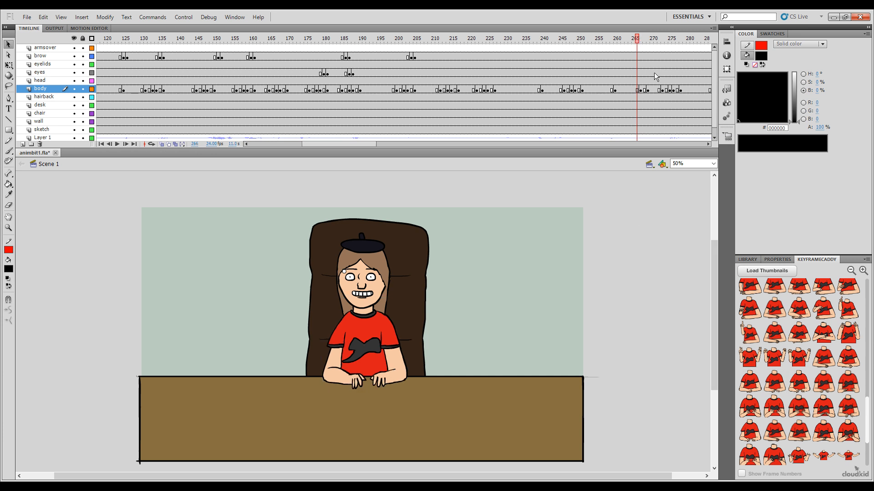
pyautogui.click(771, 385)
pyautogui.click(629, 40)
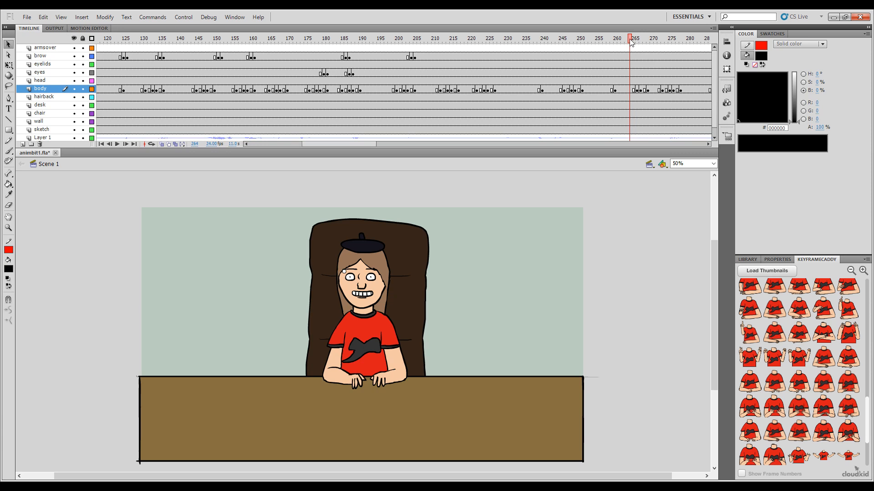
pyautogui.click(749, 382)
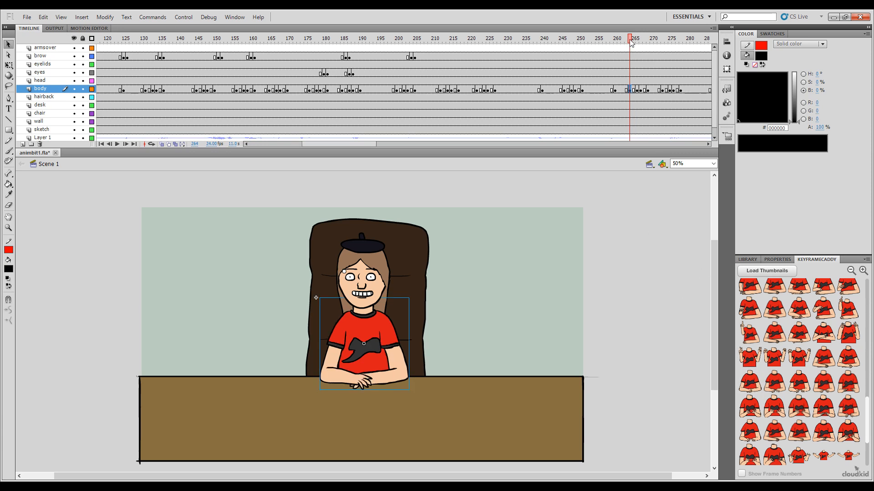
pyautogui.moveTo(630, 39); pyautogui.dragTo(656, 41)
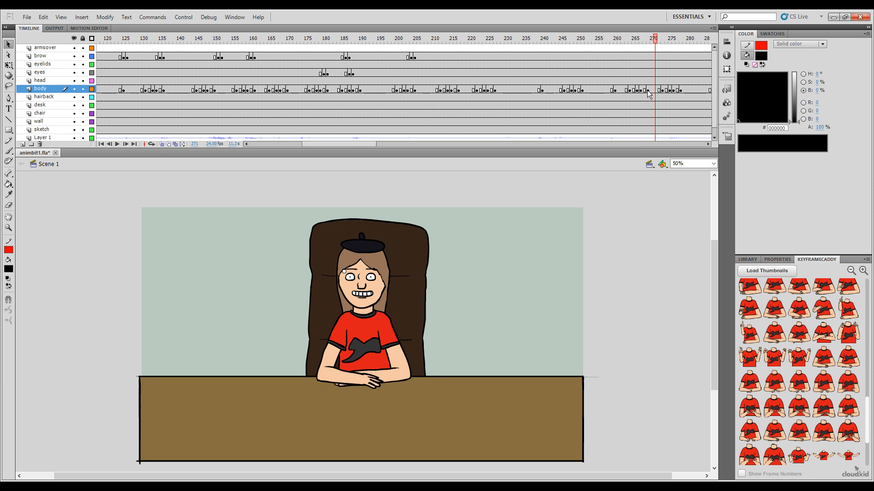
pyautogui.moveTo(630, 89); pyautogui.dragTo(644, 90)
pyautogui.click(676, 299)
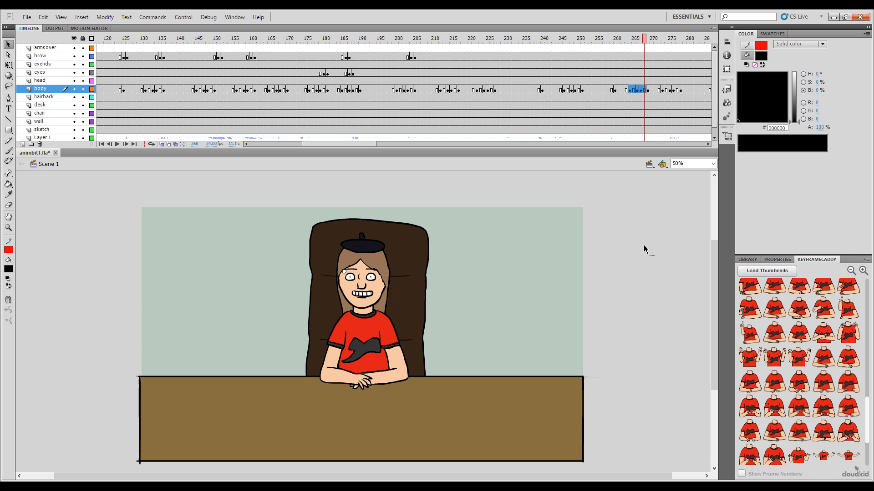
# Step: Paste the copied open-arms transition over frames 282 to 286 of the body layer
pyautogui.moveTo(636, 39); pyautogui.dragTo(691, 66)
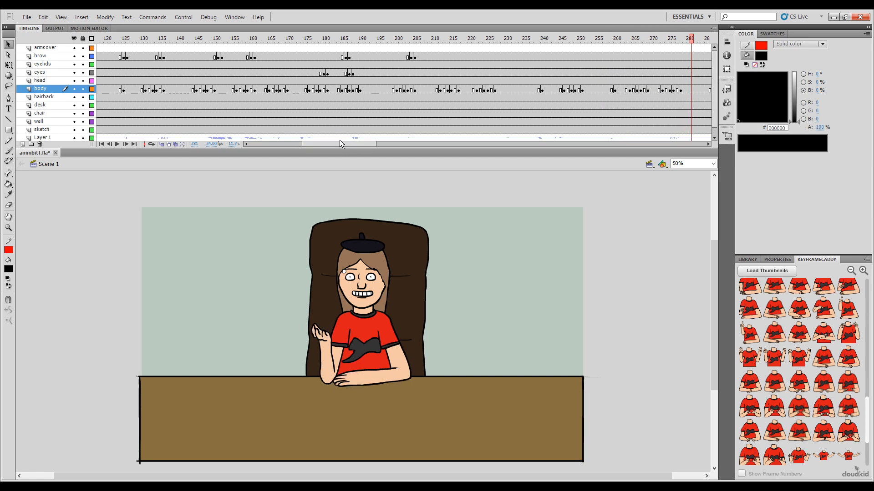
pyautogui.moveTo(340, 141); pyautogui.dragTo(386, 150)
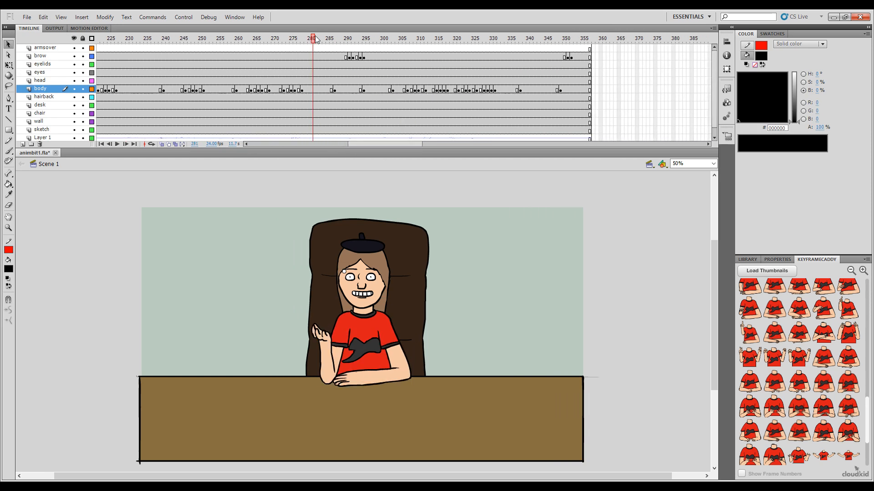
pyautogui.moveTo(315, 39); pyautogui.dragTo(318, 93)
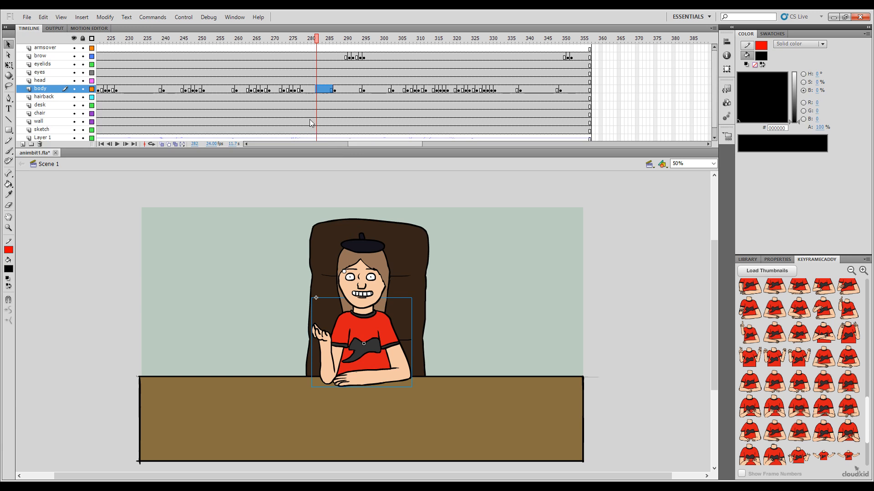
pyautogui.hotkey('ctrl', 'alt', 'v')
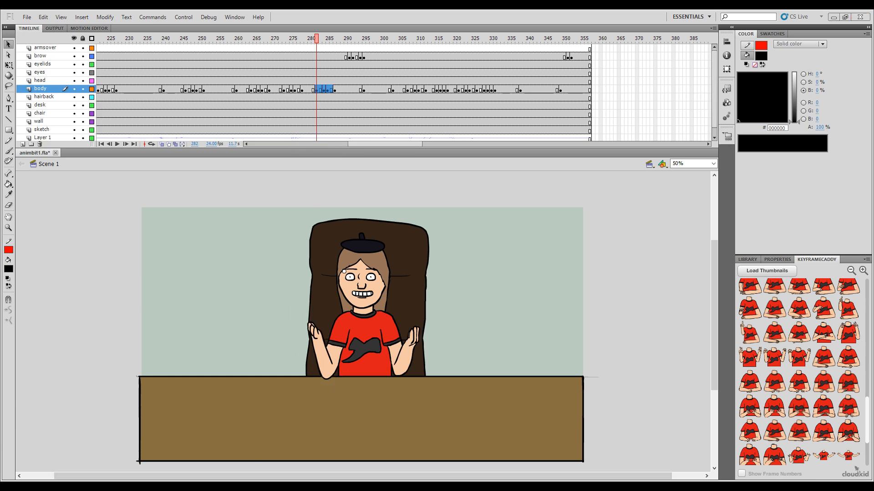
# Step: Review the pasted open-arms transition and clear its keyframes from frames 282 to 286 of the body layer
pyautogui.click(258, 283)
pyautogui.moveTo(318, 41); pyautogui.dragTo(327, 45)
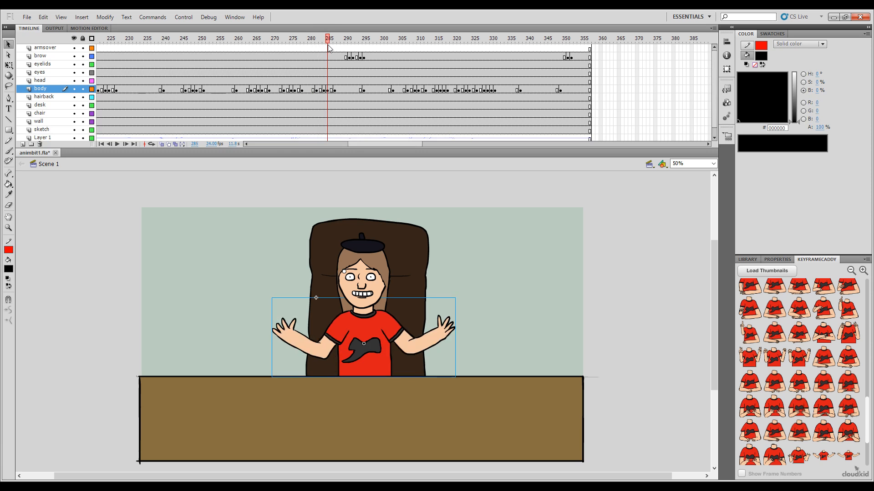
pyautogui.click(327, 90)
pyautogui.keyDown('shift'); pyautogui.click(315, 90); pyautogui.keyUp('shift')
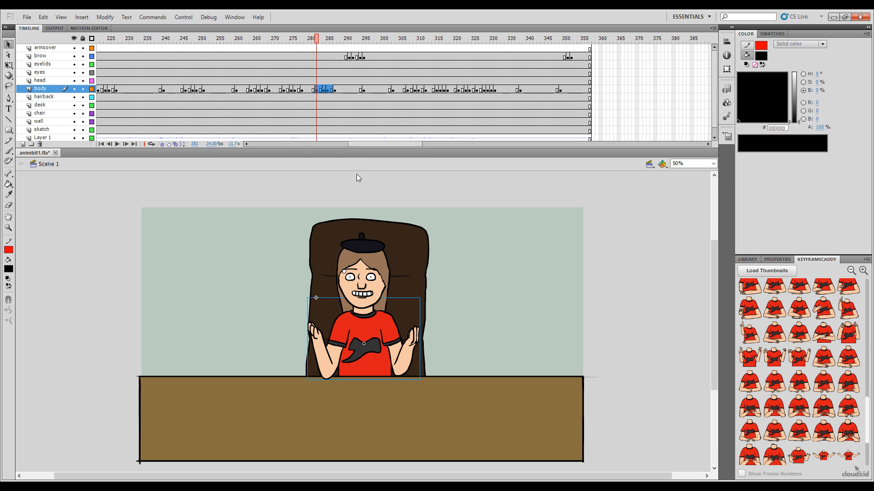
pyautogui.hotkey('shift', 'F6')
# Step: Paste the copied open-arms transition over frames 344 to 348 of the body layer and review it
pyautogui.moveTo(318, 42); pyautogui.dragTo(544, 89)
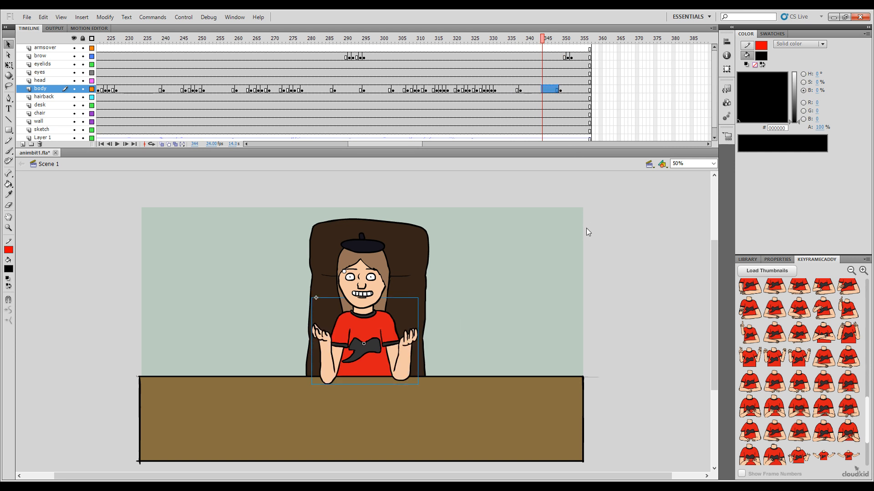
pyautogui.hotkey('ctrl', 'alt', 'v')
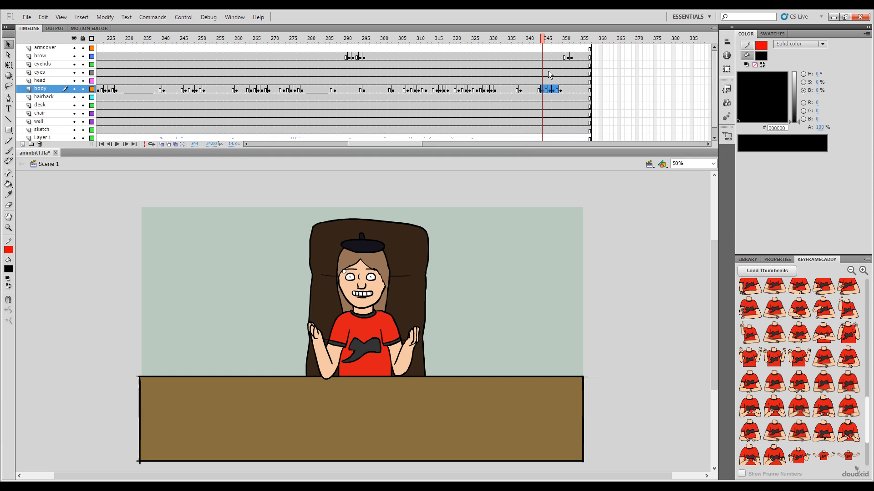
pyautogui.moveTo(545, 41); pyautogui.dragTo(591, 57)
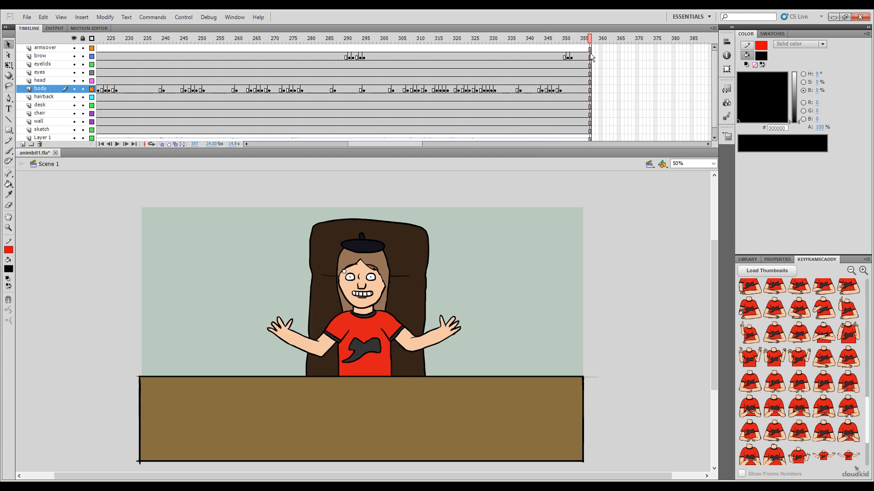
# Step: Look through the body layer around frames 126, 239 and 260 for pose changes that still lack a transition
pyautogui.moveTo(404, 143); pyautogui.dragTo(288, 146)
pyautogui.click(550, 39)
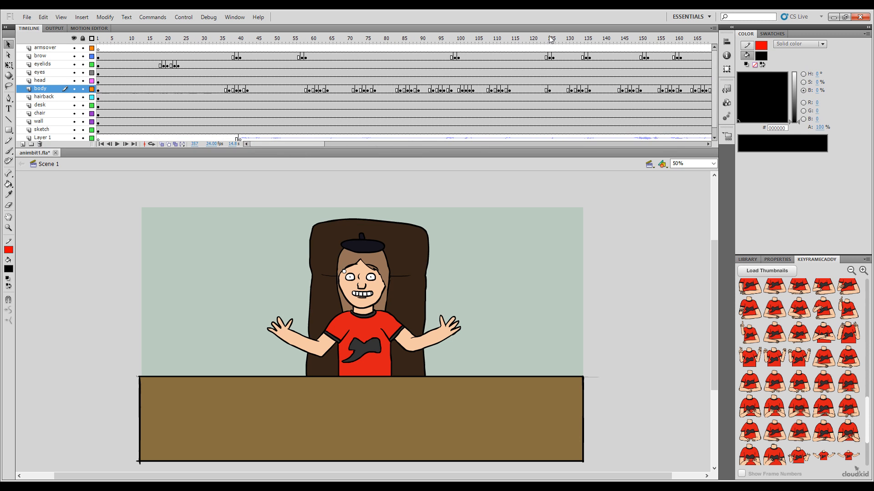
pyautogui.moveTo(550, 40); pyautogui.dragTo(554, 40)
pyautogui.moveTo(310, 146); pyautogui.dragTo(385, 146)
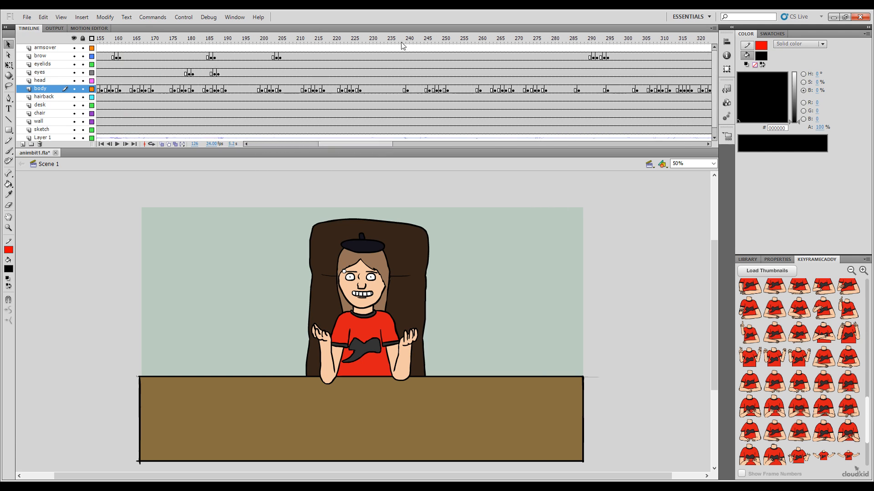
pyautogui.click(402, 41)
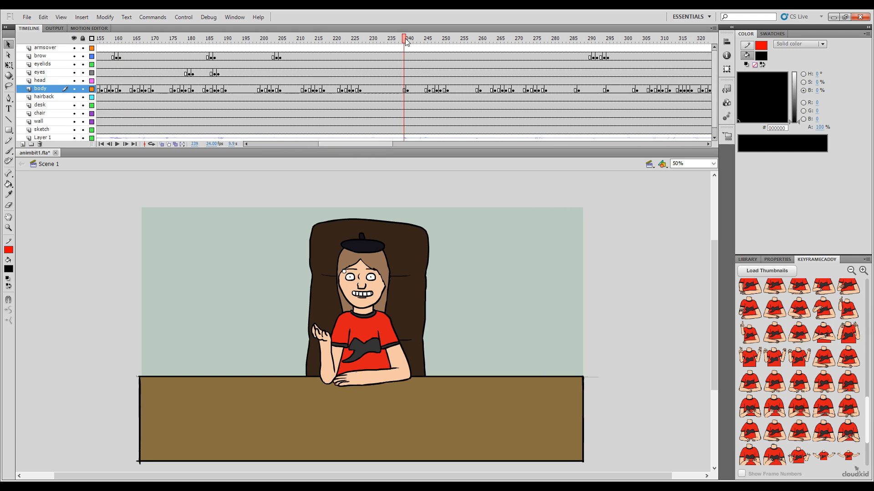
pyautogui.moveTo(407, 41); pyautogui.dragTo(415, 44)
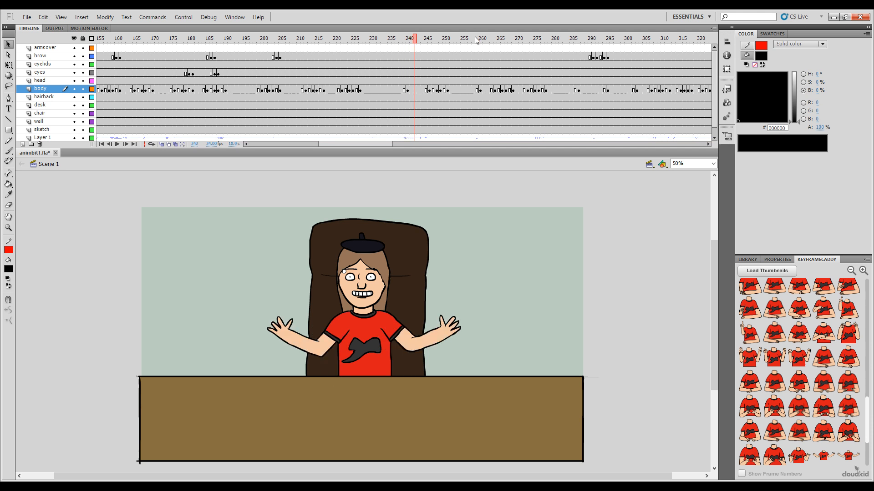
pyautogui.moveTo(476, 40); pyautogui.dragTo(481, 42)
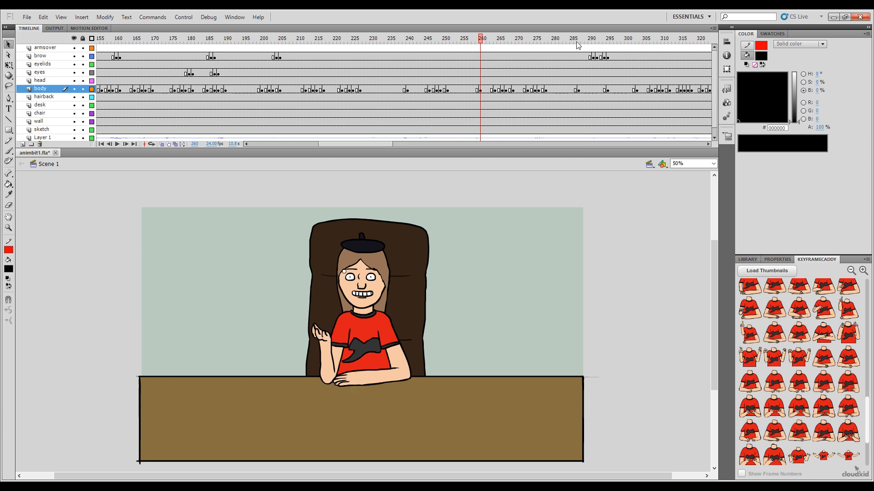
# Step: Place the lowered-hands pose at frame 293, the raised-hands pose at frame 292 and the wide-arms pose at frame 290 of the body layer
pyautogui.moveTo(577, 45); pyautogui.dragTo(601, 53)
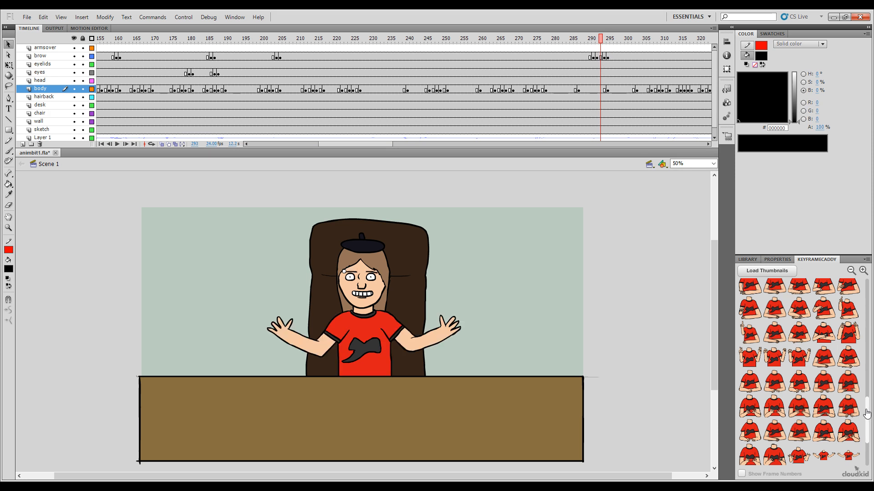
pyautogui.moveTo(867, 414); pyautogui.dragTo(868, 431)
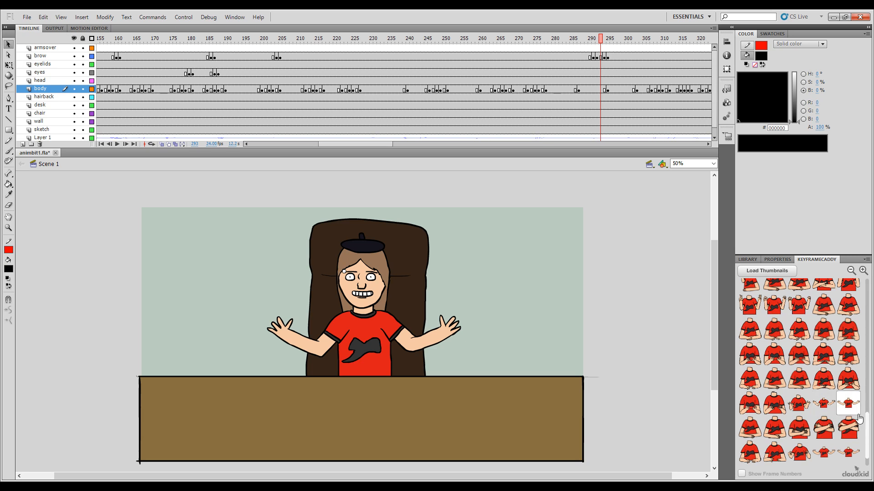
pyautogui.moveTo(867, 428); pyautogui.dragTo(867, 440)
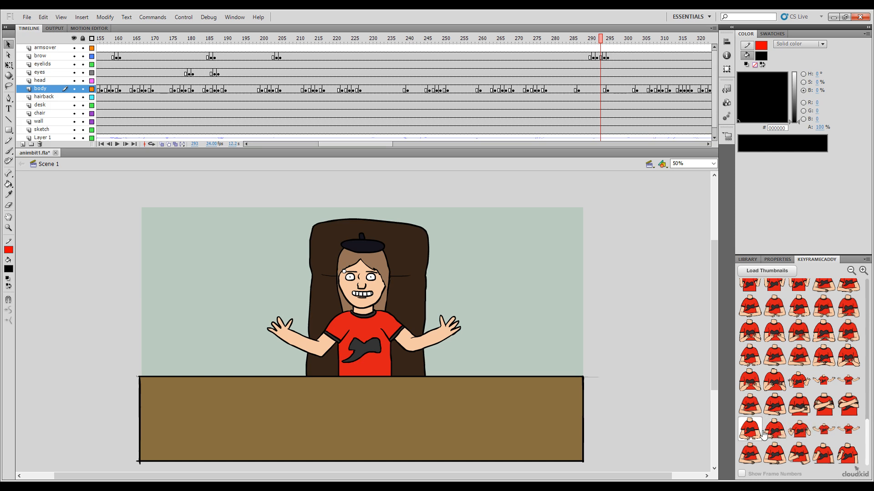
pyautogui.click(750, 435)
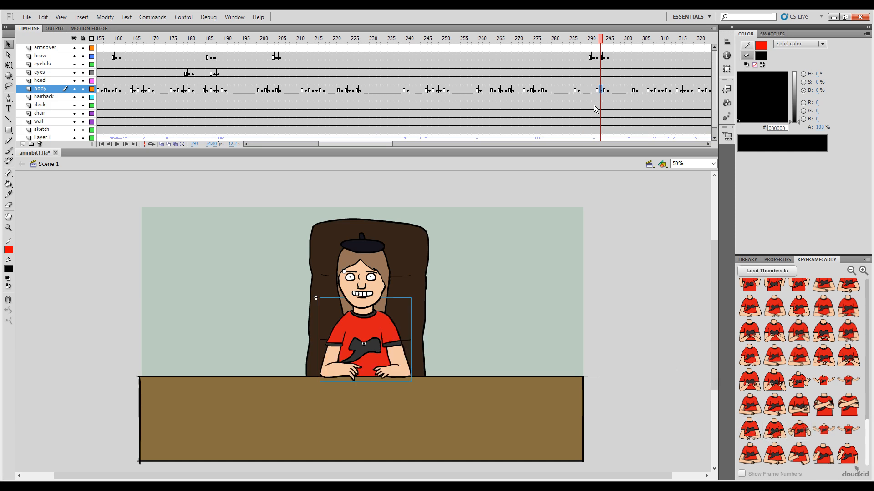
pyautogui.click(596, 39)
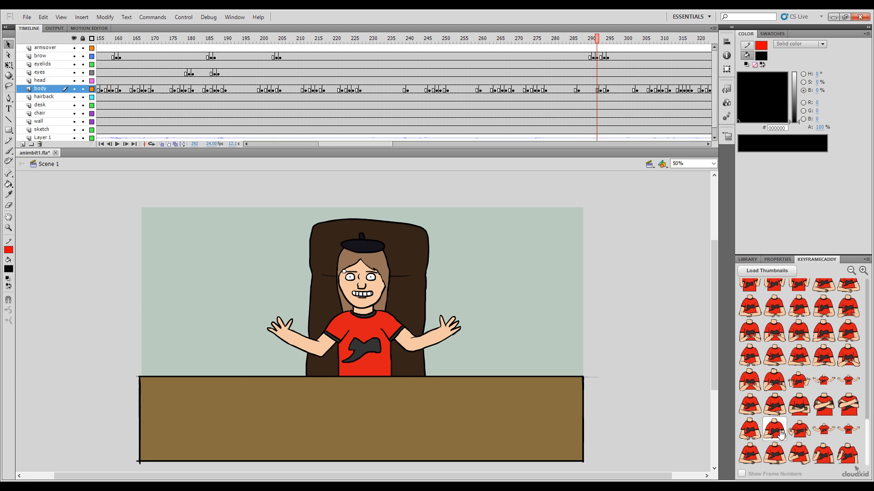
pyautogui.click(797, 437)
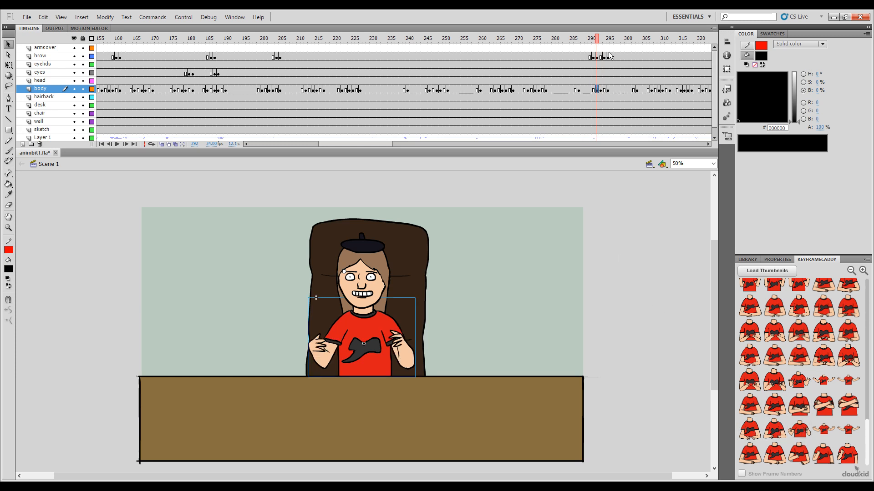
pyautogui.moveTo(598, 42); pyautogui.dragTo(592, 40)
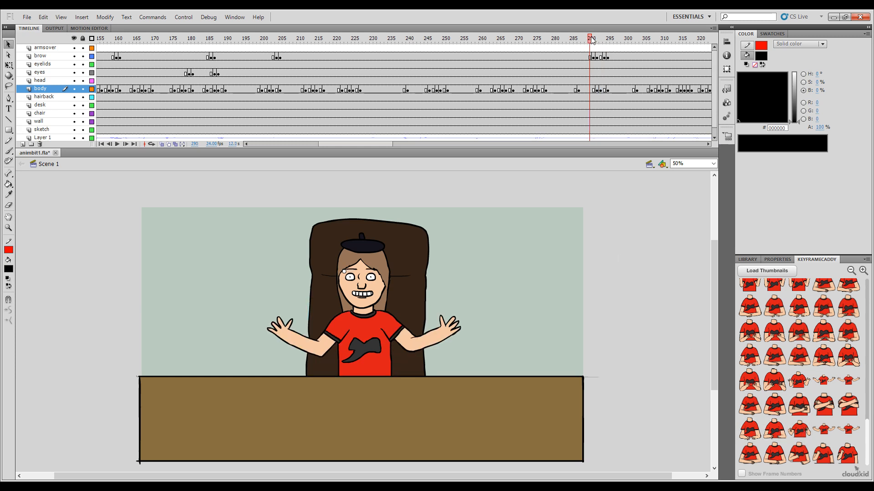
pyautogui.click(823, 429)
# Step: Review the arms-lowering transition by playing the body animation around frames 276 to 309
pyautogui.moveTo(590, 33); pyautogui.dragTo(619, 94)
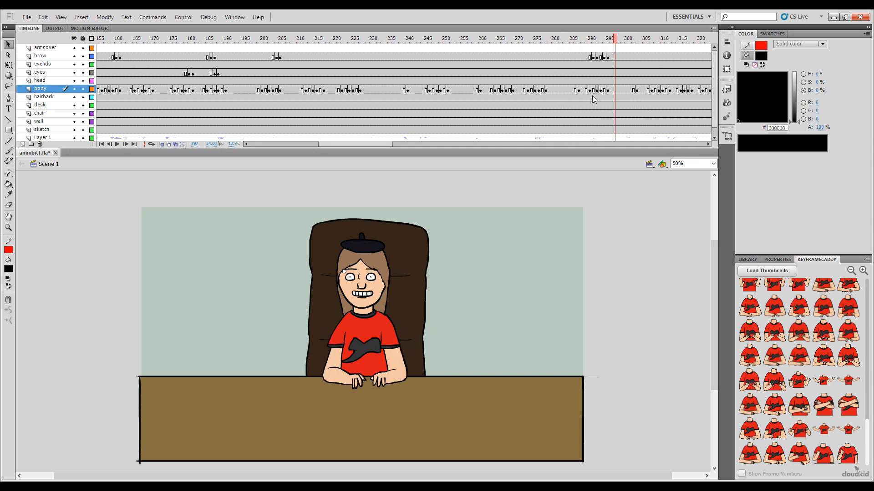
pyautogui.press('Return')
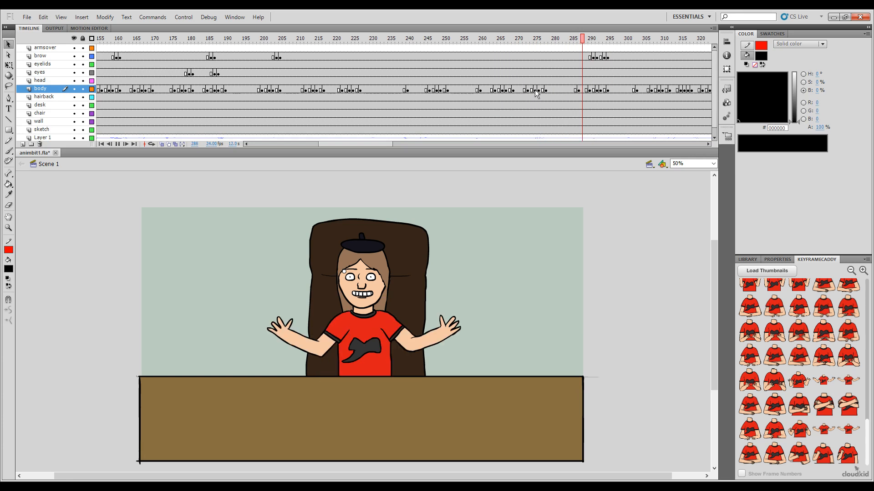
pyautogui.press('Return')
pyautogui.moveTo(593, 42); pyautogui.dragTo(579, 42)
pyautogui.press('Return')
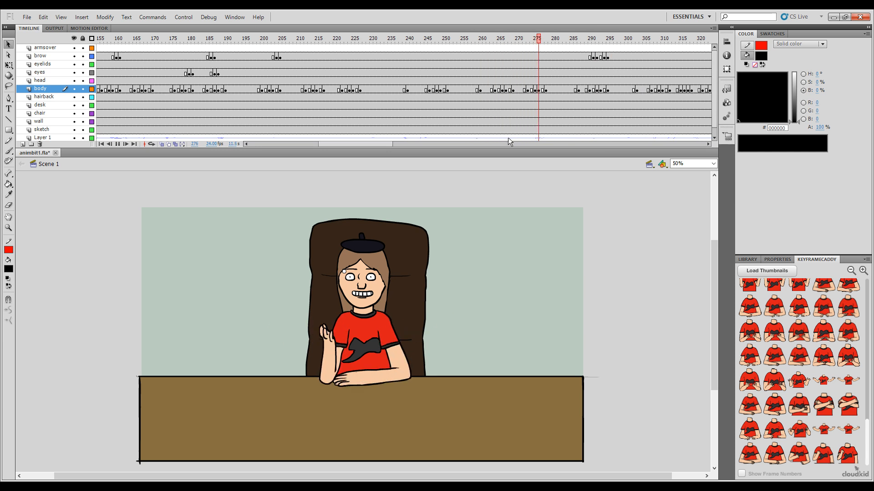
pyautogui.press('Return')
pyautogui.moveTo(596, 45); pyautogui.dragTo(610, 76)
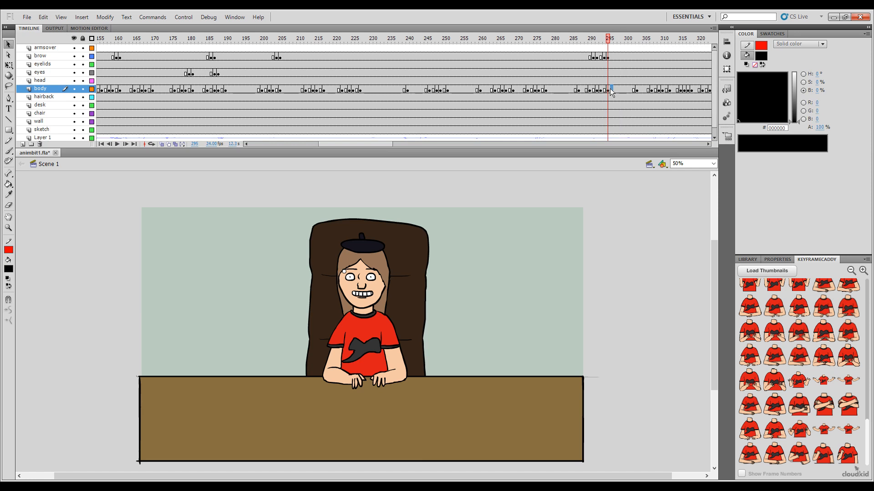
pyautogui.press('Return')
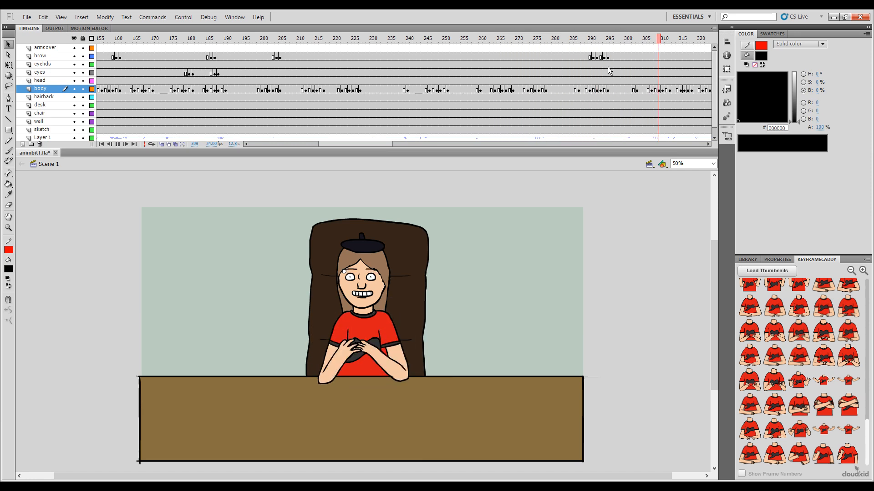
# Step: Shift the arms-lowering transition keyframes on the body layer two frames later to start at frame 292, and play the result
pyautogui.moveTo(608, 90); pyautogui.dragTo(588, 90)
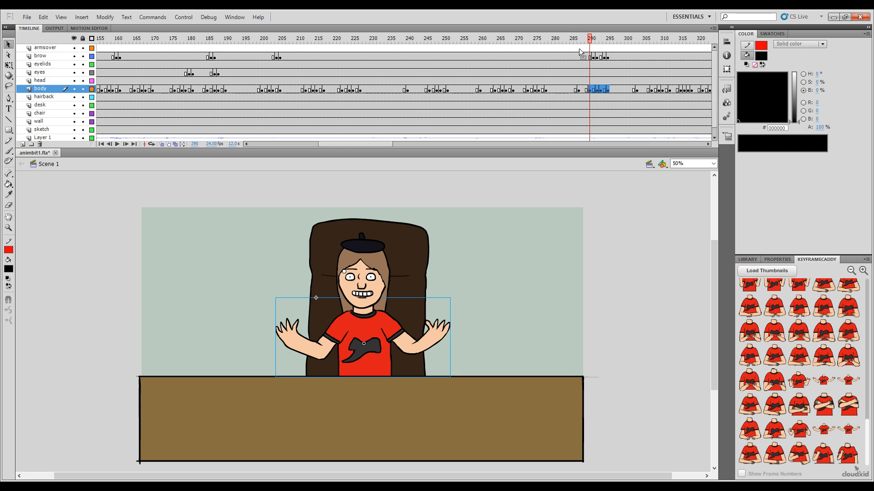
pyautogui.hotkey('ctrl', 'z')
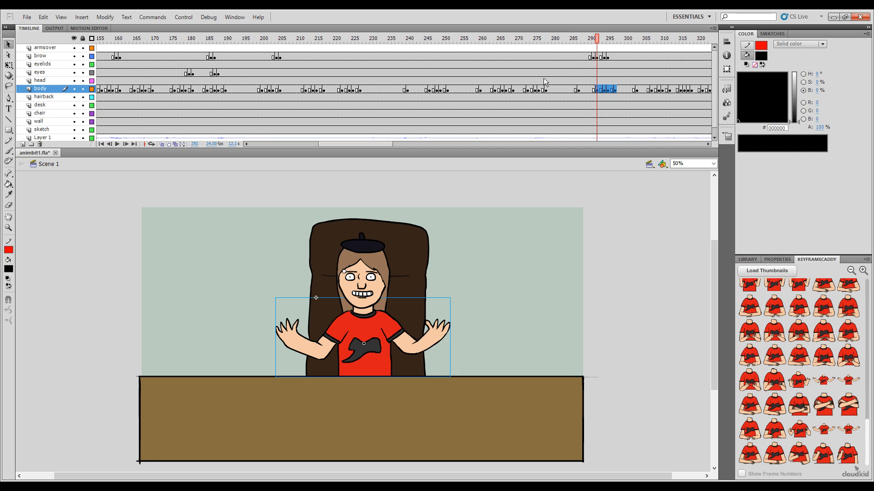
pyautogui.moveTo(593, 44); pyautogui.dragTo(465, 117)
pyautogui.press('Return')
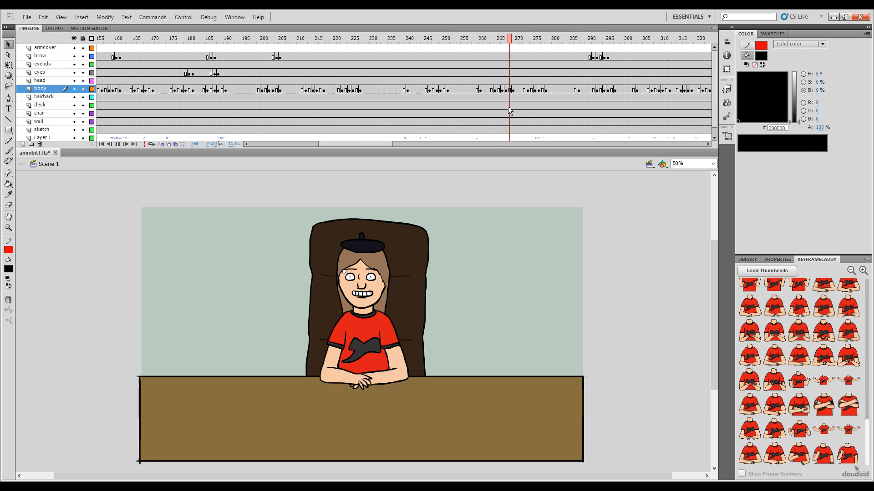
# Step: Move the open-arms keyframe from frame 287 to frame 285 of the body layer, leaving none on the hairback layer
pyautogui.click(578, 91)
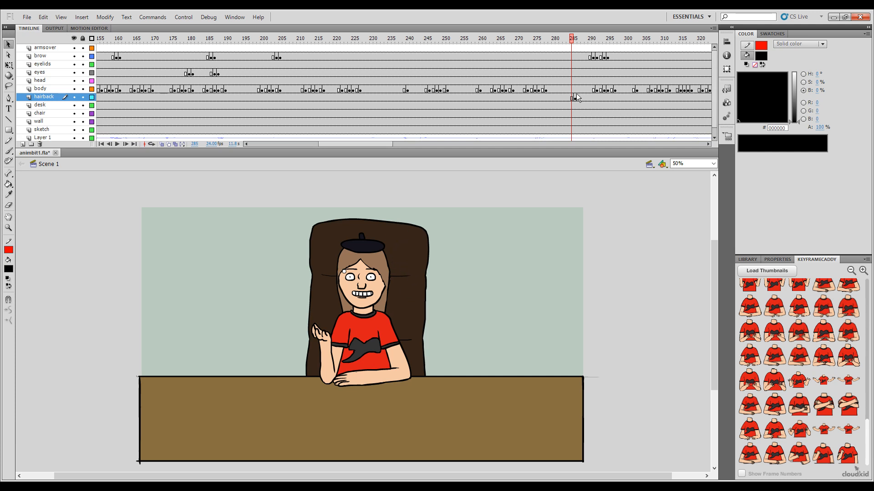
pyautogui.moveTo(569, 96); pyautogui.dragTo(471, 176)
pyautogui.click(574, 97)
pyautogui.click(574, 90)
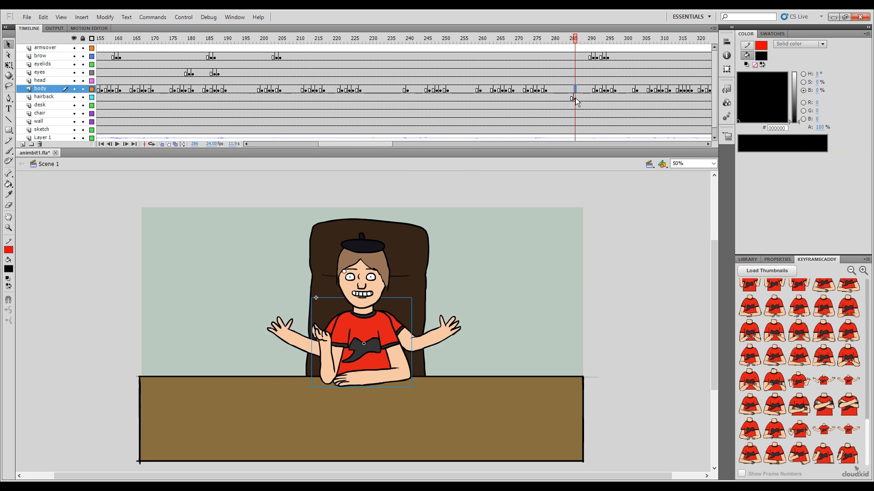
pyautogui.click(575, 97)
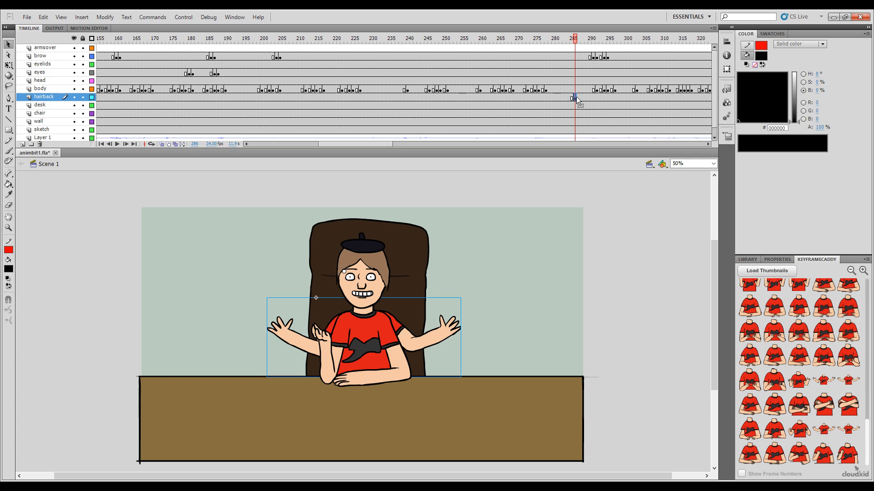
pyautogui.moveTo(577, 99); pyautogui.dragTo(571, 90)
pyautogui.hotkey('ctrl', 'z')
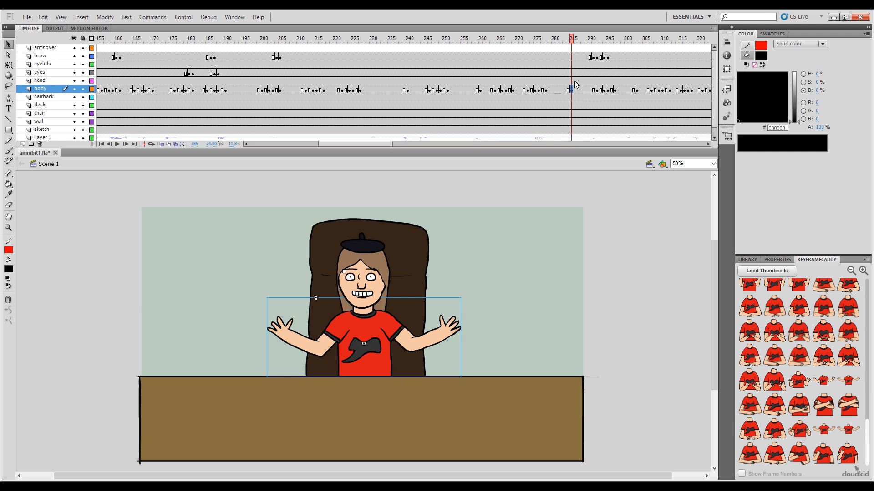
# Step: Move the open-arms keyframe on the body layer one frame later, to frame 286
pyautogui.moveTo(568, 40); pyautogui.dragTo(568, 42)
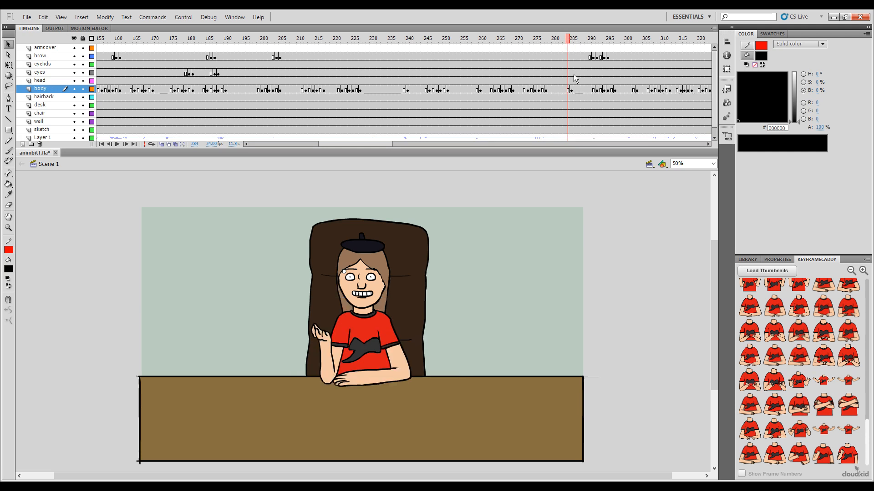
pyautogui.click(572, 89)
pyautogui.moveTo(572, 91); pyautogui.dragTo(579, 94)
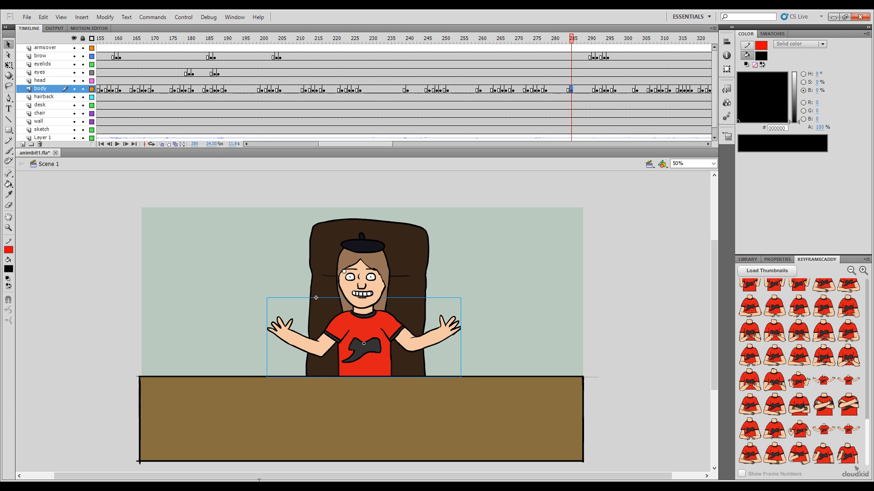
pyautogui.press('.')
# Step: Play back the body animation from about frame 249 to the end of the scene, and return to the scene's start
pyautogui.moveTo(574, 40); pyautogui.dragTo(479, 98)
pyautogui.press('Return')
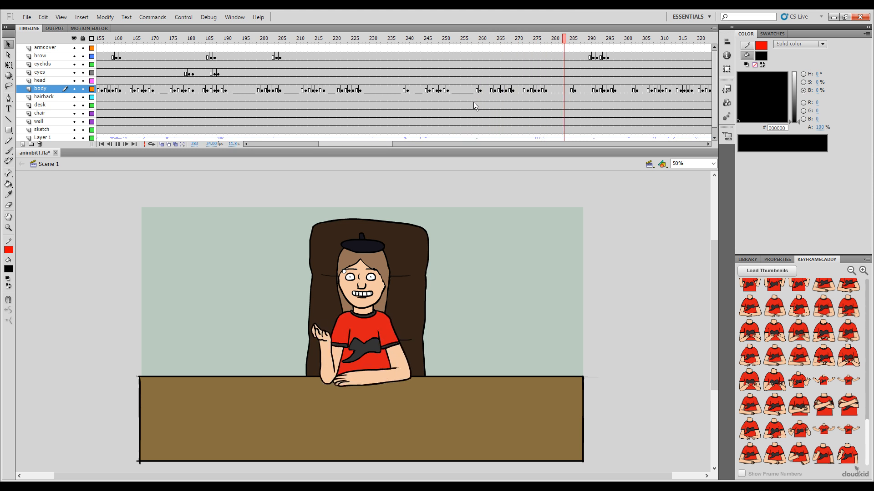
pyautogui.press('Return')
pyautogui.click(444, 107)
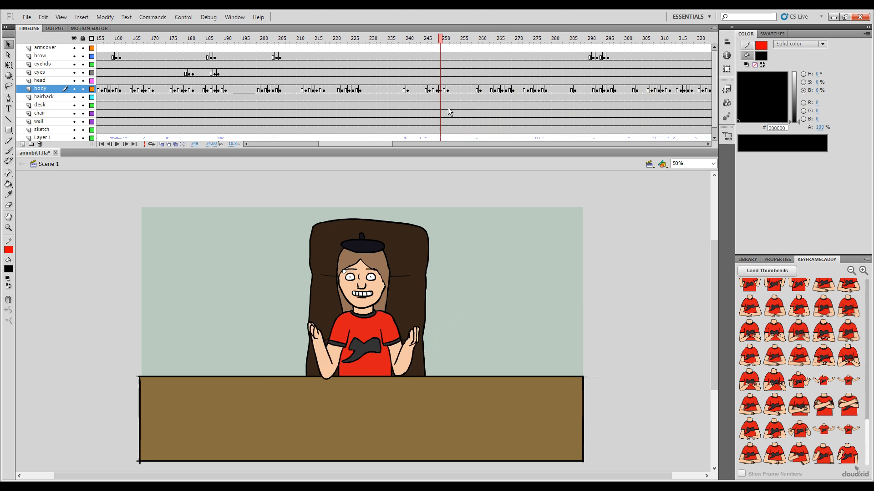
pyautogui.press('Return')
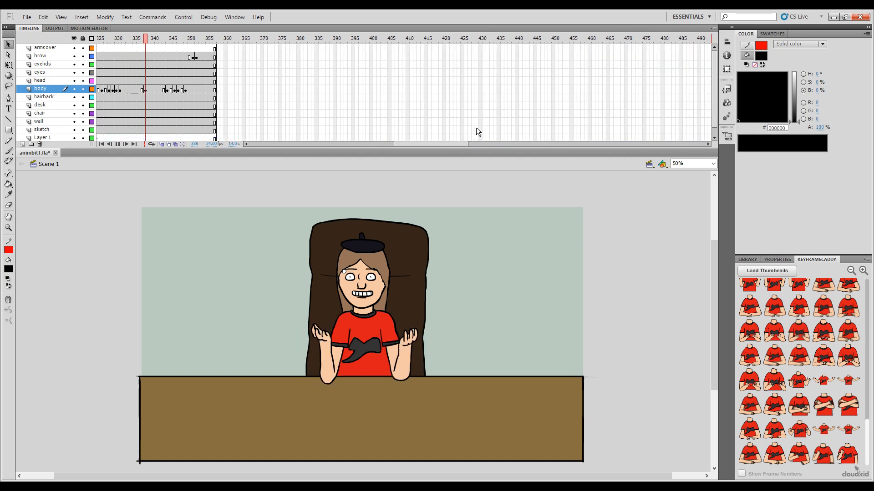
pyautogui.press('Return')
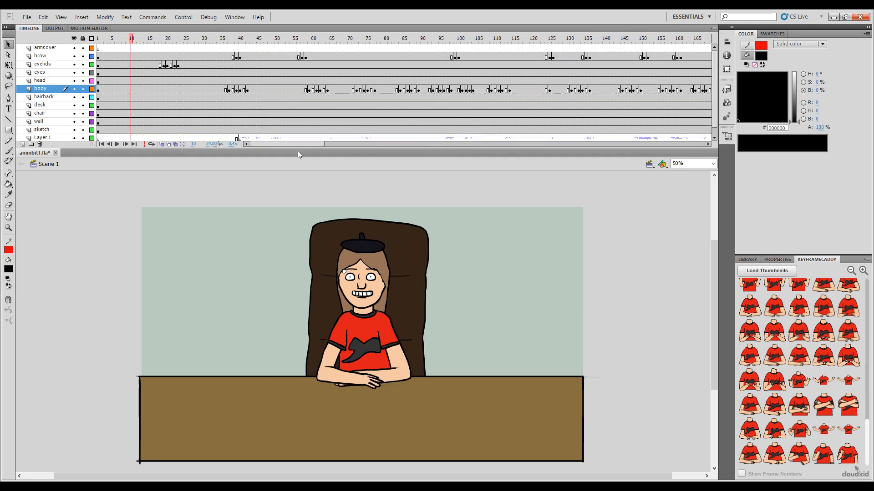
# Step: Open the body symbol for editing from its hands-on-desk pose at frame 124 of the scene
pyautogui.moveTo(297, 144); pyautogui.dragTo(408, 168)
pyautogui.moveTo(439, 46); pyautogui.dragTo(463, 58)
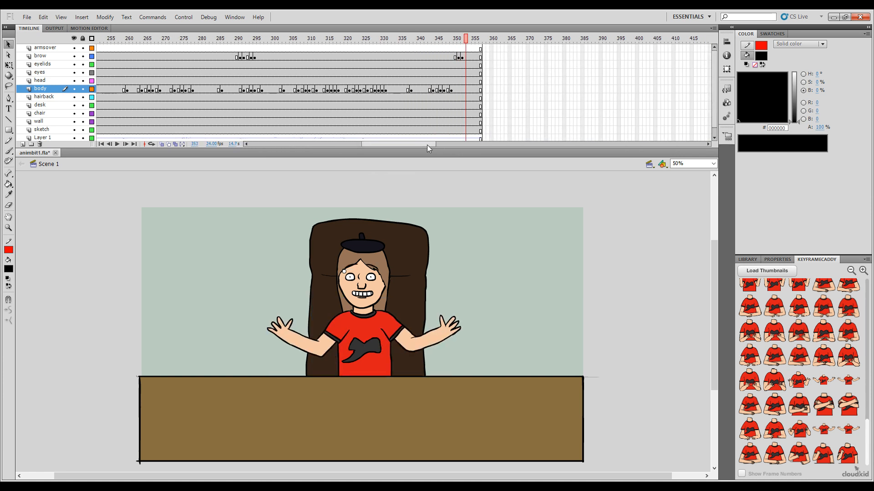
pyautogui.moveTo(426, 145); pyautogui.dragTo(341, 108)
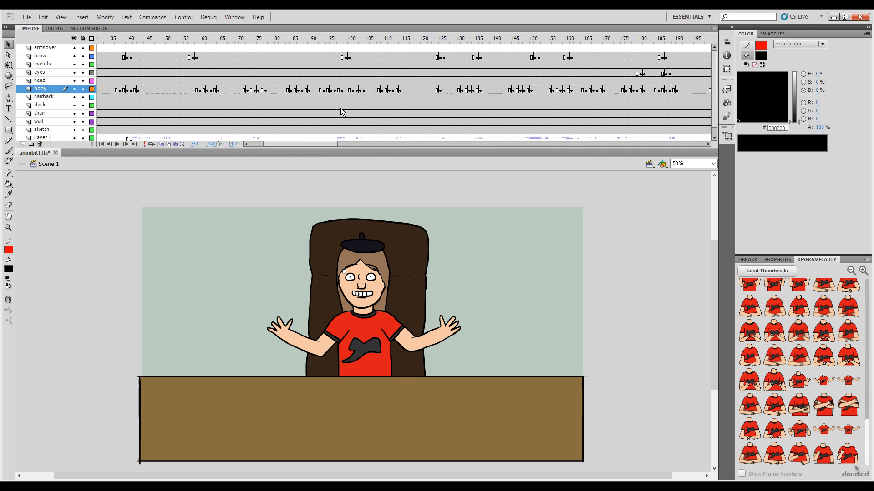
pyautogui.moveTo(329, 140); pyautogui.dragTo(301, 142)
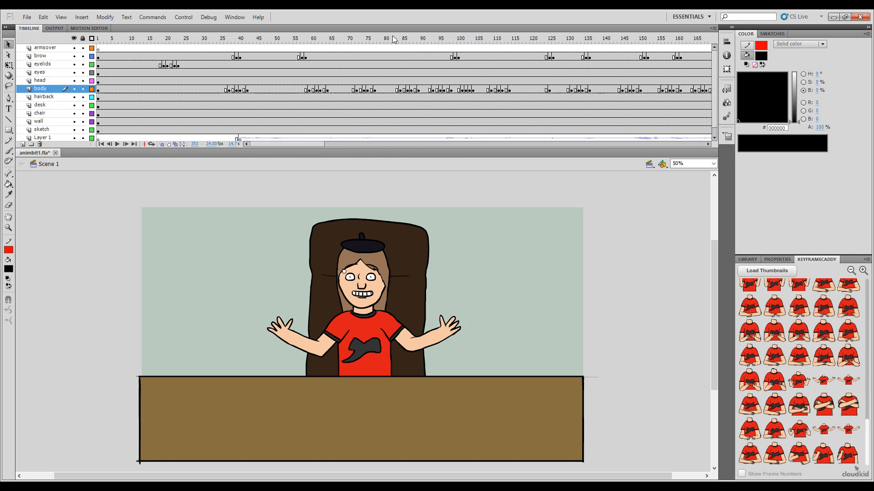
pyautogui.click(379, 47)
pyautogui.moveTo(379, 47); pyautogui.dragTo(545, 107)
pyautogui.click(546, 90)
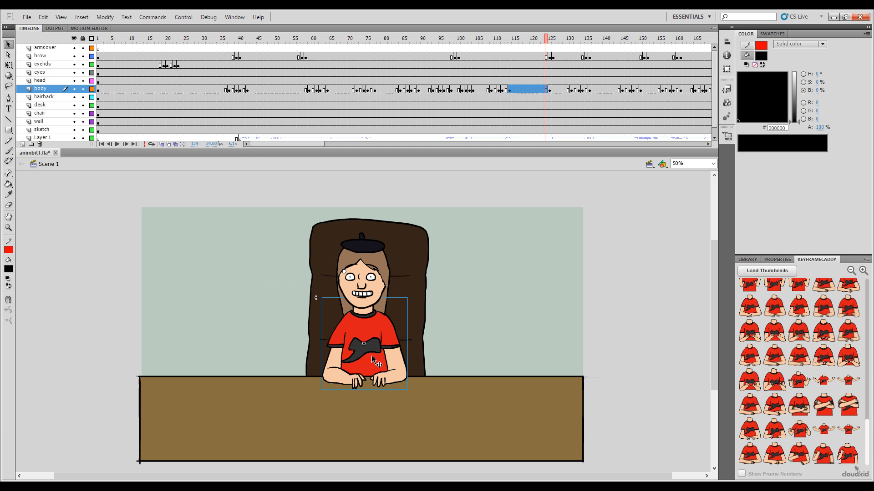
pyautogui.doubleClick(371, 355)
# Step: Copy the hands-on-desk pose from frame 143 of the body symbol to frame 155, leaving frame 154 blank as a separator
pyautogui.click(655, 48)
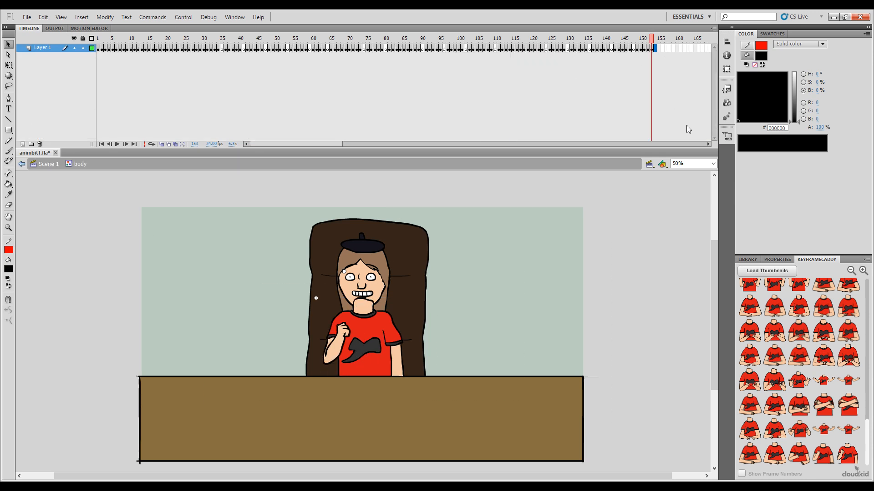
pyautogui.moveTo(653, 40); pyautogui.dragTo(617, 51)
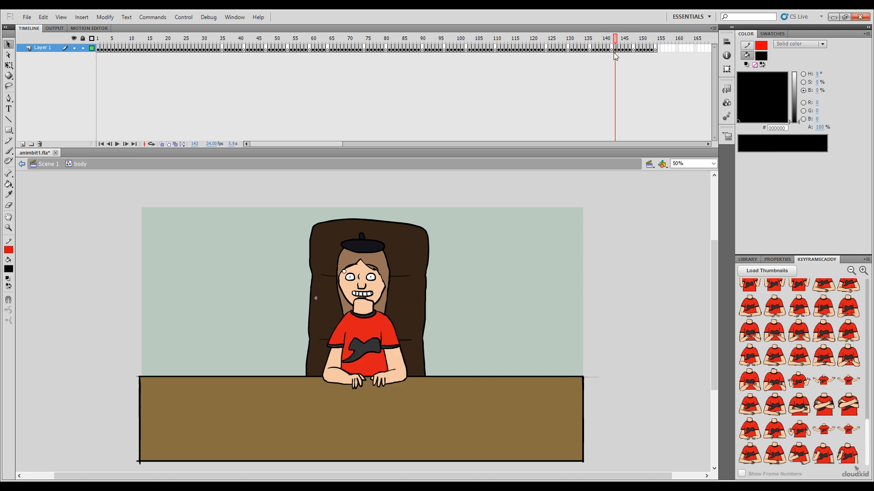
pyautogui.click(614, 48)
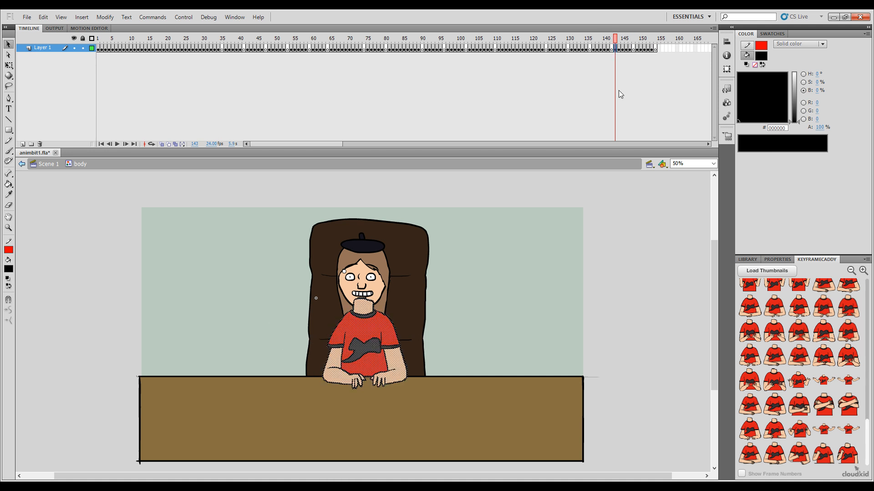
pyautogui.click(657, 48)
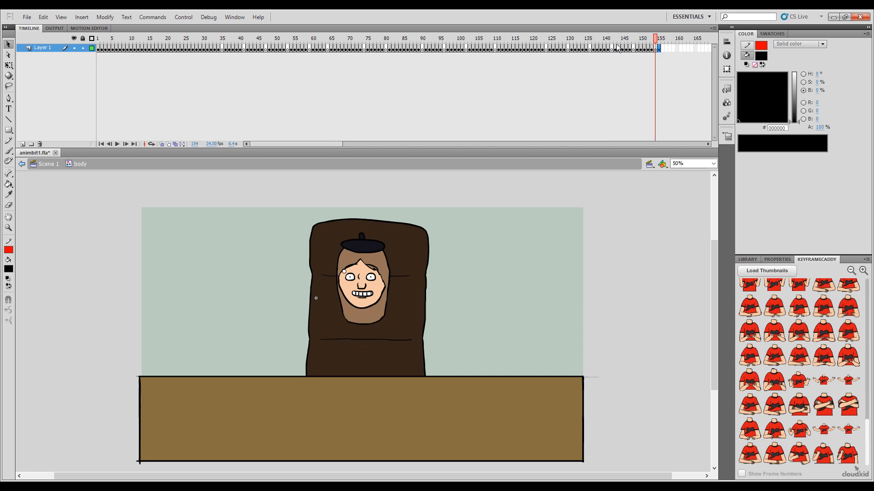
# Step: Copy the open-arms pose from frame 147 to the symbol's end, and duplicate the hands-on-desk keyframe before it so the open arms land on frame 157
pyautogui.moveTo(657, 39); pyautogui.dragTo(631, 42)
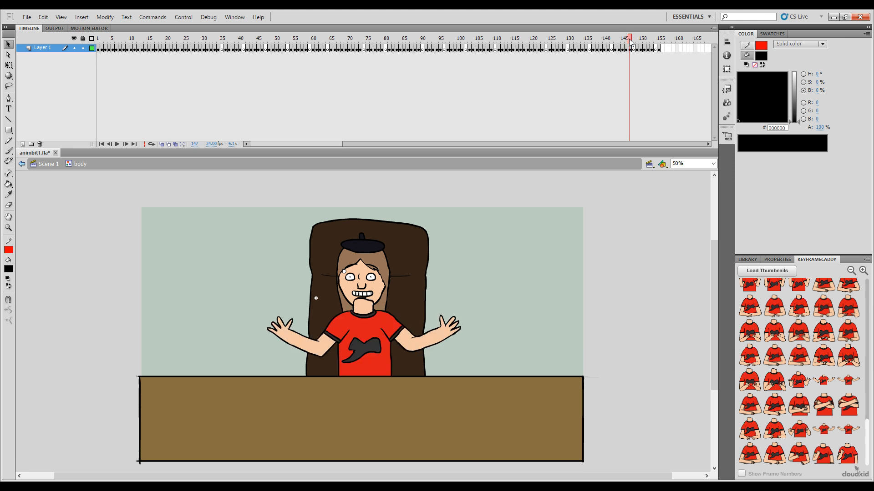
pyautogui.click(631, 48)
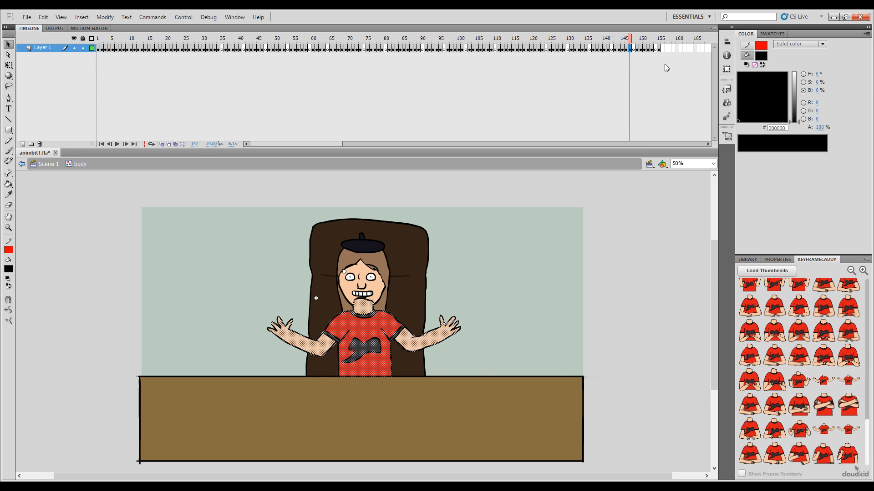
pyautogui.click(661, 48)
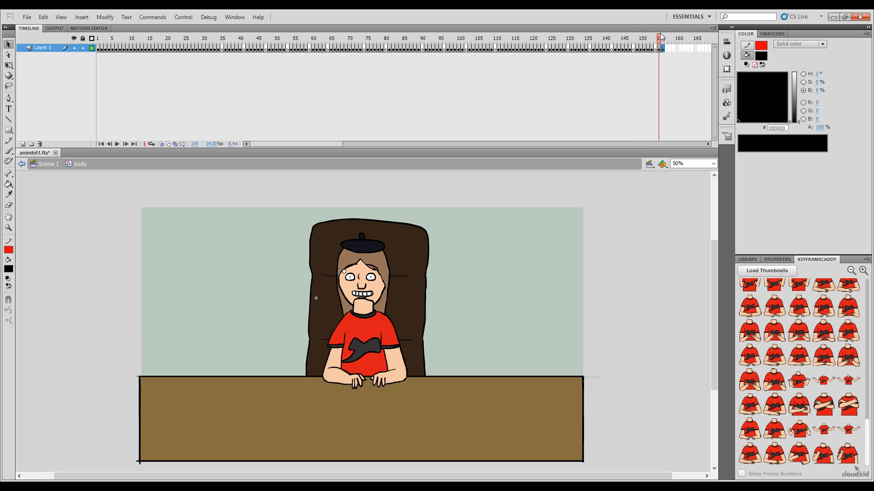
pyautogui.moveTo(661, 40); pyautogui.dragTo(659, 40)
pyautogui.click(662, 48)
pyautogui.click(516, 267)
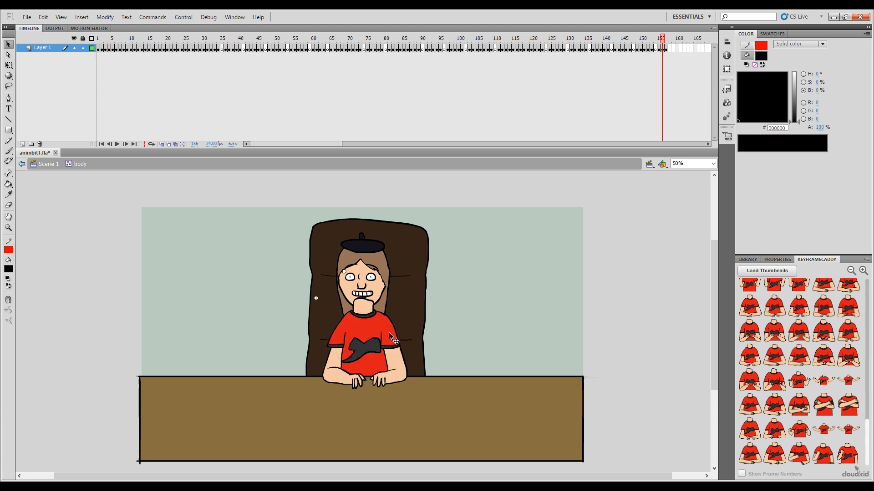
# Step: Delete the red shirt fill and the skin fills of both arms from the hands-on-desk drawing at frame 156
pyautogui.hotkey('ctrl', '=')
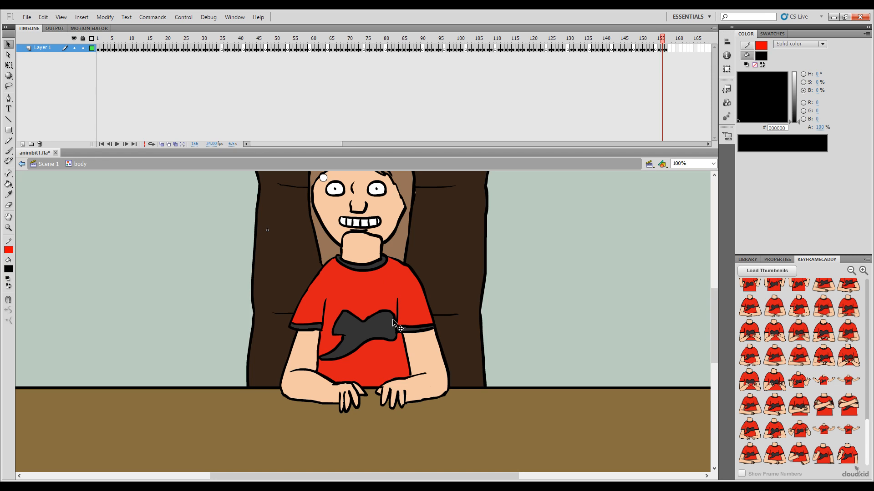
pyautogui.press('.')
pyautogui.press('.')
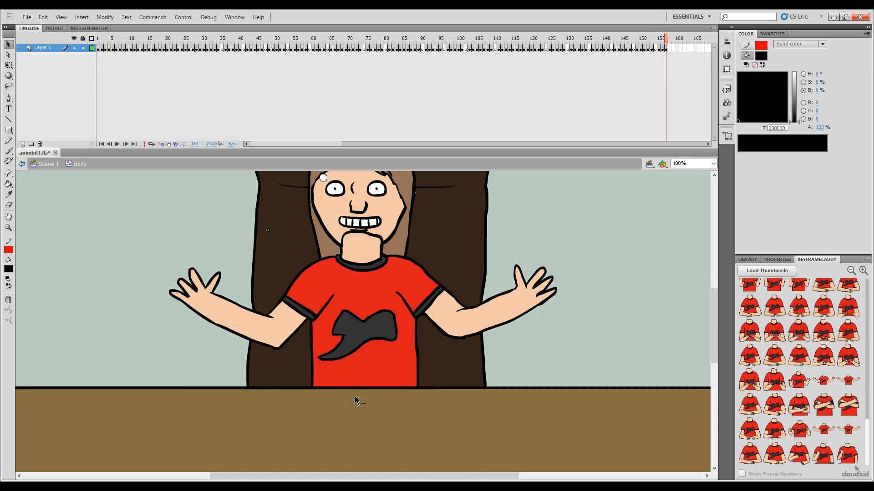
pyautogui.click(357, 298)
pyautogui.keyDown('shift'); pyautogui.click(374, 354); pyautogui.keyUp('shift')
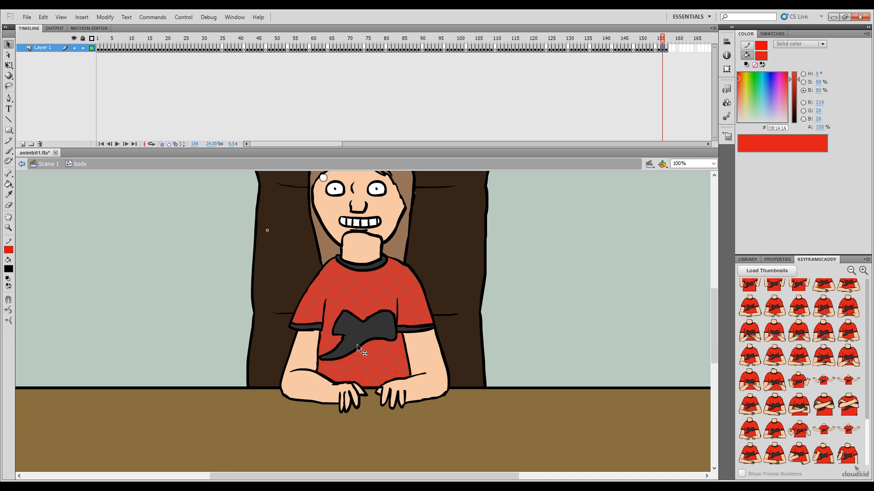
pyautogui.keyDown('shift'); pyautogui.click(314, 356); pyautogui.keyUp('shift')
pyautogui.keyDown('shift'); pyautogui.click(413, 387); pyautogui.keyUp('shift')
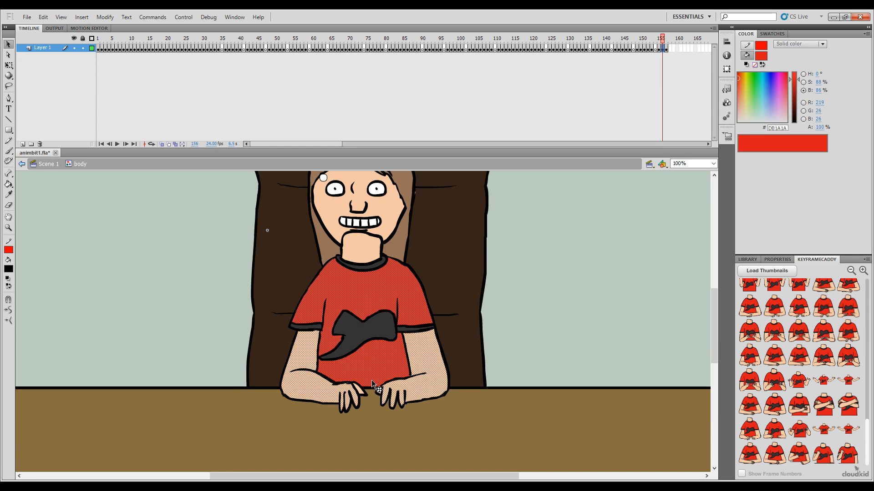
pyautogui.keyDown('shift'); pyautogui.click(407, 329); pyautogui.keyUp('shift')
pyautogui.keyDown('shift'); pyautogui.click(318, 328); pyautogui.keyUp('shift')
pyautogui.press('Delete')
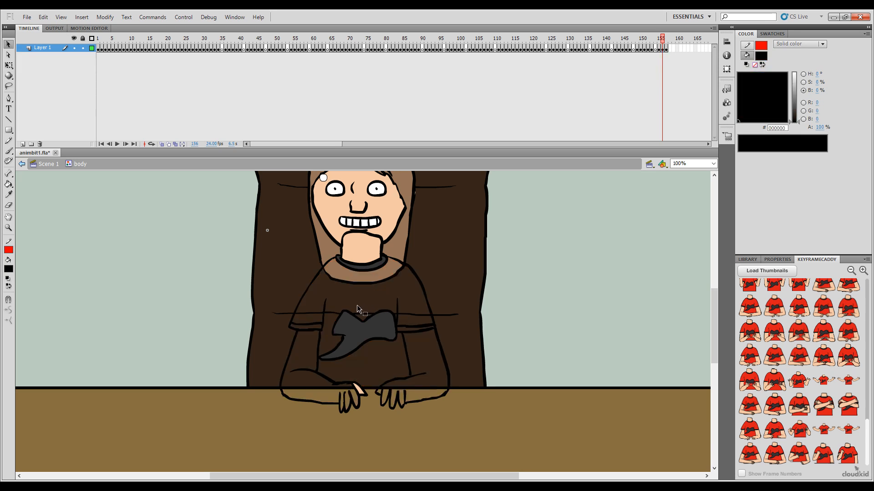
# Step: Flip between frame 156 and its neighbouring frames to compare the hands-on-desk and open-arms poses
pyautogui.press('.')
pyautogui.press(',')
pyautogui.press('.')
pyautogui.press(',')
pyautogui.press('.')
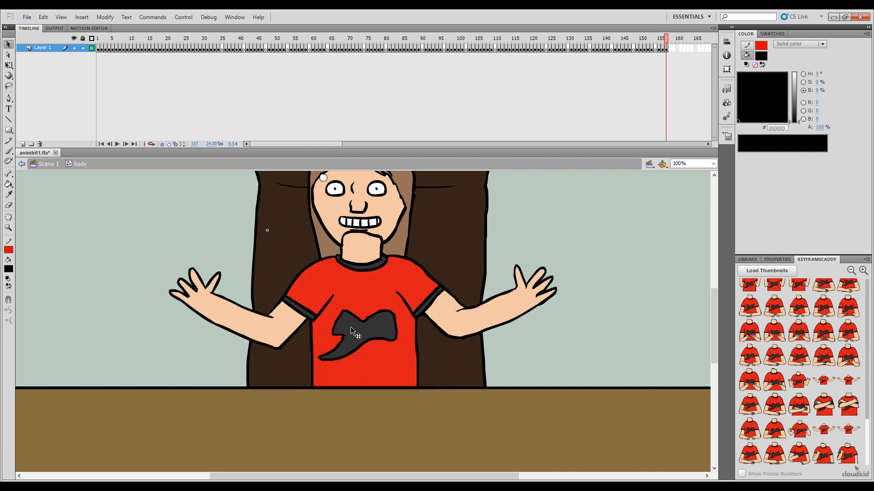
pyautogui.press(',')
pyautogui.press('.')
pyautogui.press(',')
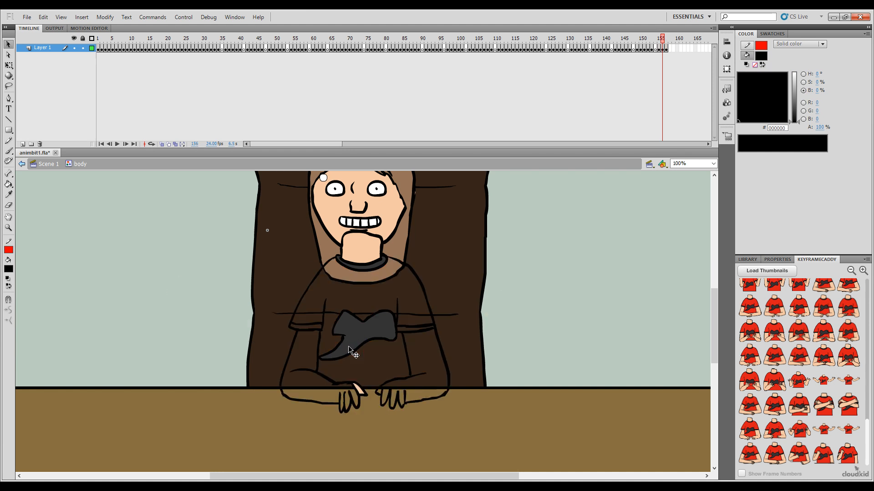
pyautogui.press('.')
pyautogui.press(',')
pyautogui.press(',')
pyautogui.press('.')
pyautogui.press('.')
pyautogui.press(',')
# Step: Switch to the Eraser with a smaller tip and compare the outlines at frame 156 with the open-arms pose at frame 157
pyautogui.press('e')
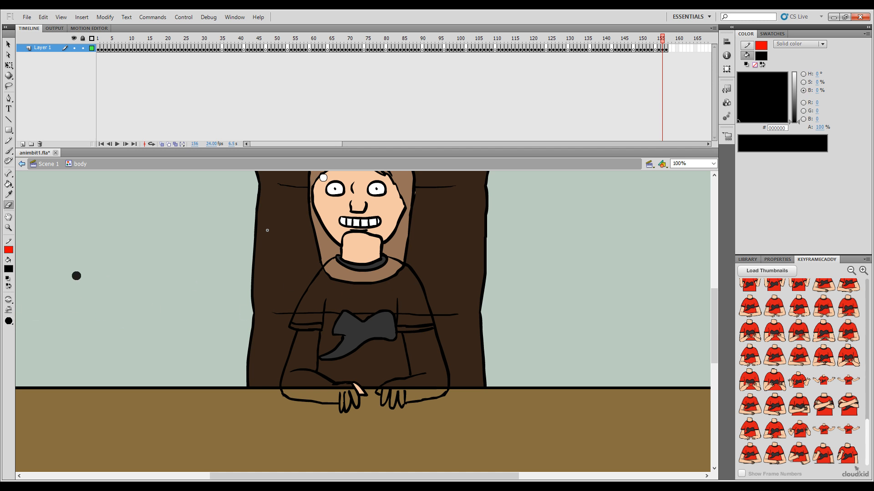
pyautogui.click(10, 321)
pyautogui.click(30, 322)
pyautogui.press('.')
pyautogui.press(',')
pyautogui.press('.')
pyautogui.press(',')
pyautogui.press('.')
pyautogui.press(',')
pyautogui.press('.')
pyautogui.press(',')
pyautogui.press('.')
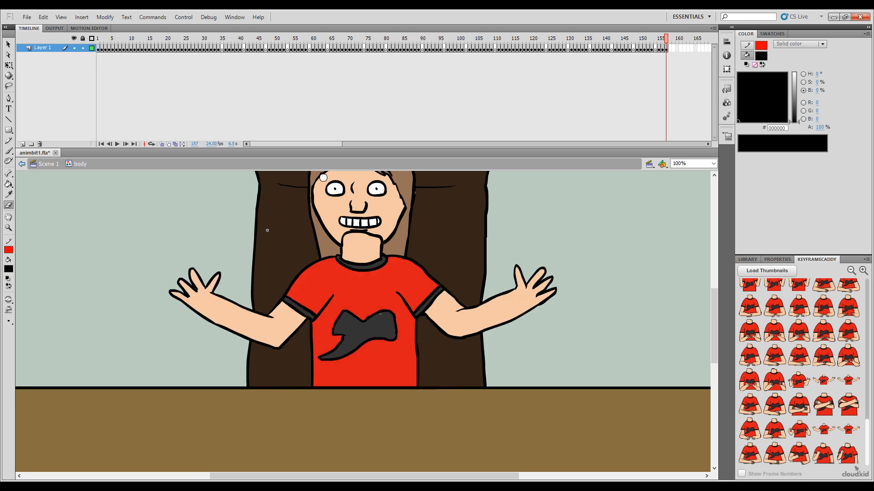
# Step: Replace the drawing at frame 156 with a copy of the open-arms keyframe from frame 157
pyautogui.click(667, 48)
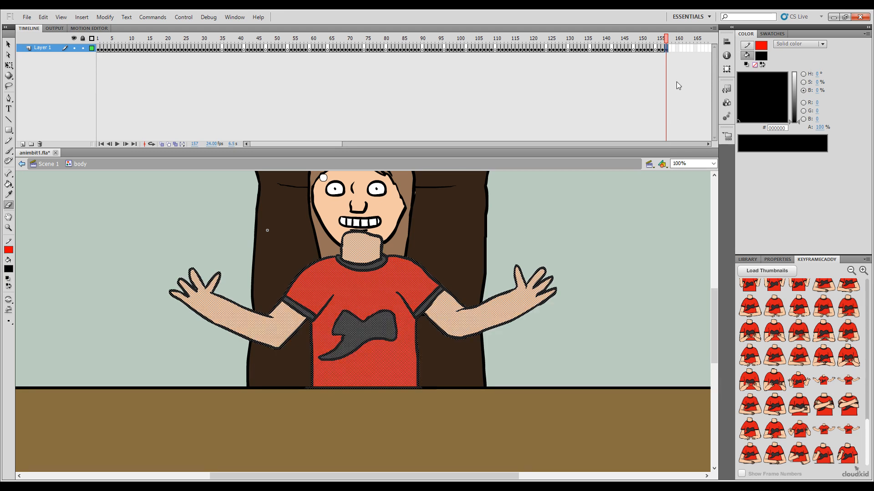
pyautogui.click(663, 49)
pyautogui.hotkey('ctrl', 'alt', 'v')
pyautogui.click(518, 261)
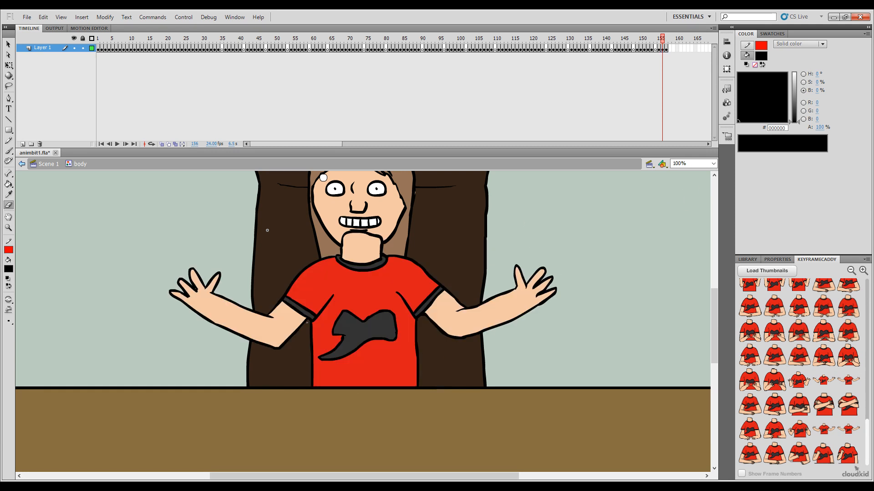
# Step: Delete the red shirt fill and both arms' skin fills from the open-arms drawing at frame 156
pyautogui.keyDown('ctrl'); pyautogui.click(283, 322); pyautogui.keyUp('ctrl')
pyautogui.keyDown('ctrl'); pyautogui.keyDown('shift'); pyautogui.click(302, 311); pyautogui.keyUp('shift'); pyautogui.keyUp('ctrl')
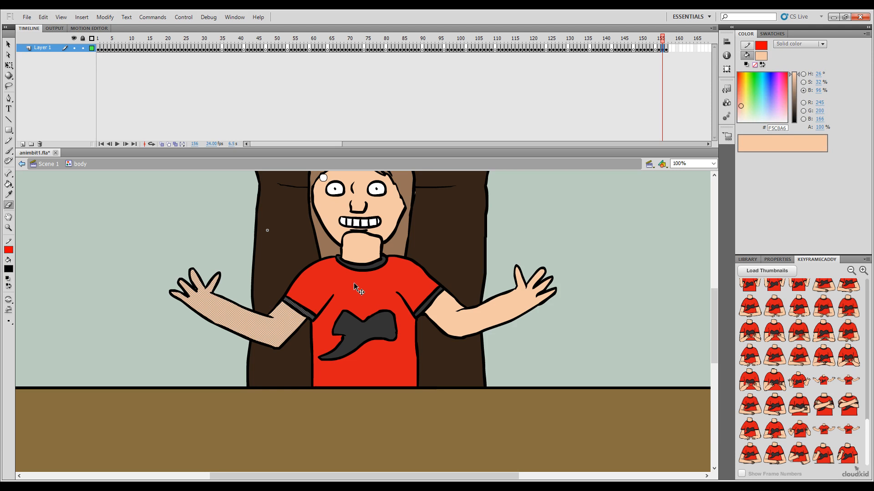
pyautogui.keyDown('ctrl'); pyautogui.keyDown('shift'); pyautogui.click(355, 284); pyautogui.keyUp('shift'); pyautogui.keyUp('ctrl')
pyautogui.keyDown('ctrl'); pyautogui.keyDown('shift'); pyautogui.click(421, 308); pyautogui.keyUp('shift'); pyautogui.keyUp('ctrl')
pyautogui.keyDown('ctrl'); pyautogui.keyDown('shift'); pyautogui.click(447, 313); pyautogui.keyUp('shift'); pyautogui.keyUp('ctrl')
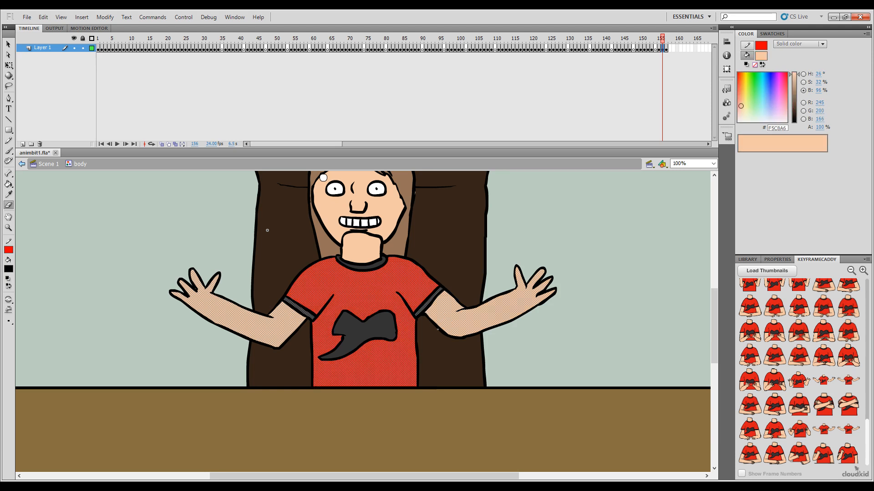
pyautogui.press('Delete')
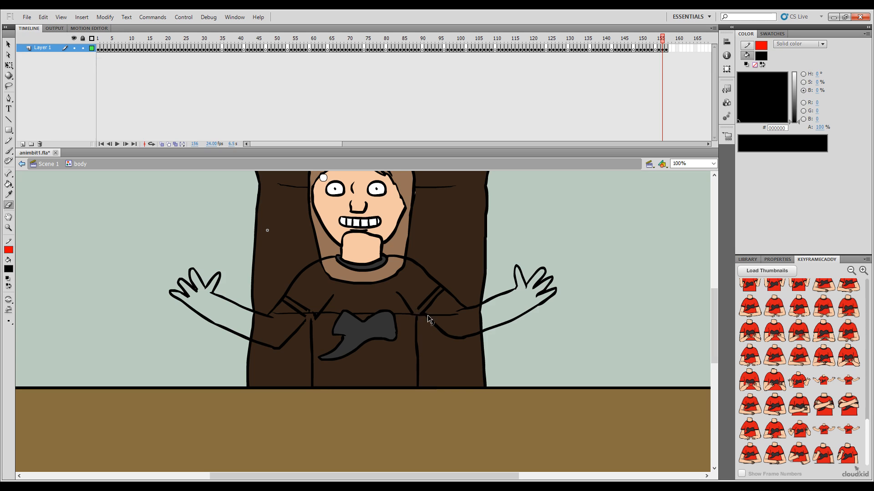
# Step: Delete the arm, hand and sleeve outlines at frame 156, keeping the neck, collar, shirt emblem and torso side lines
pyautogui.keyDown('ctrl'); pyautogui.doubleClick(428, 319); pyautogui.keyUp('ctrl')
pyautogui.click(391, 265)
pyautogui.click(506, 17)
pyautogui.click(288, 291)
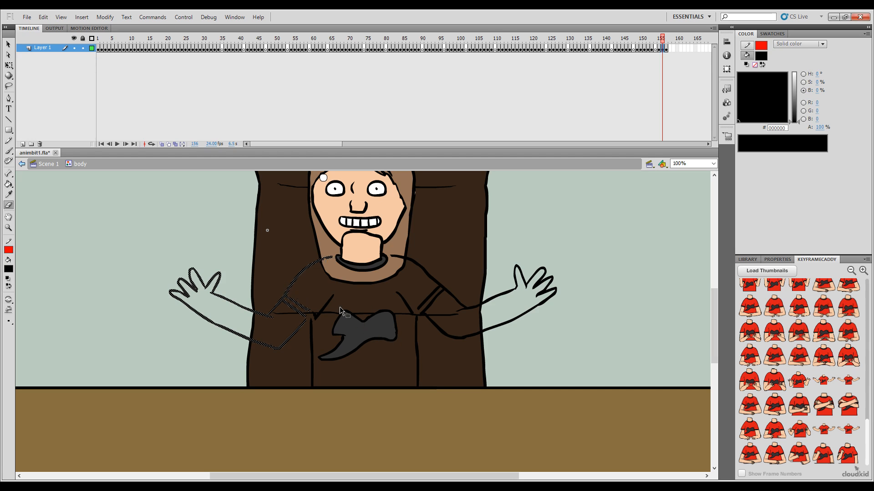
pyautogui.keyDown('shift'); pyautogui.click(420, 308); pyautogui.keyUp('shift')
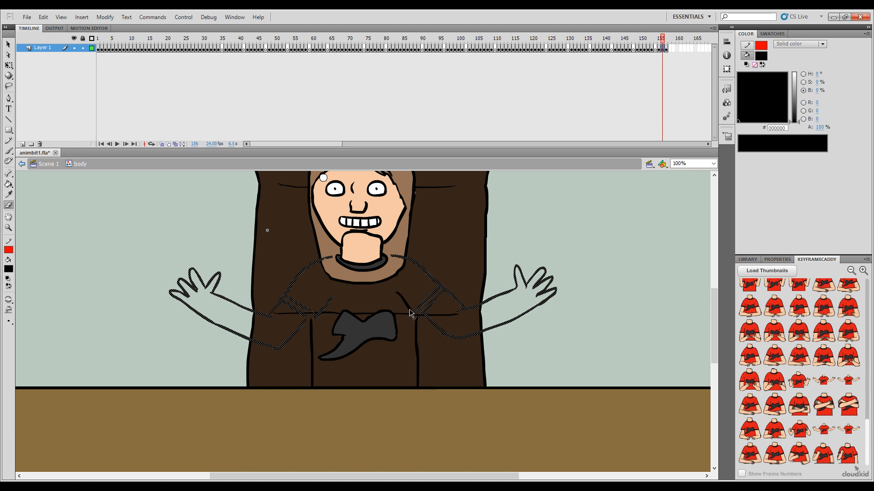
pyautogui.press('Delete')
# Step: Turn on onion skinning around frame 156 of the body symbol and choose a paint mode for the Brush
pyautogui.press('b')
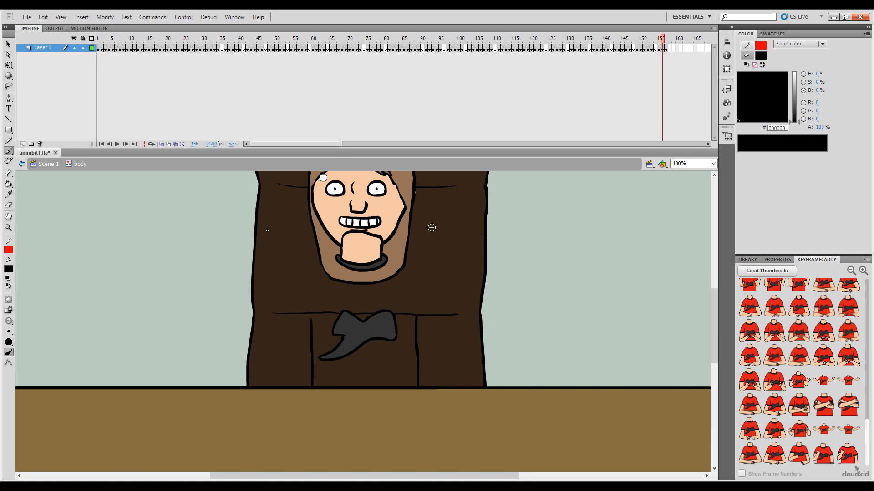
pyautogui.click(665, 48)
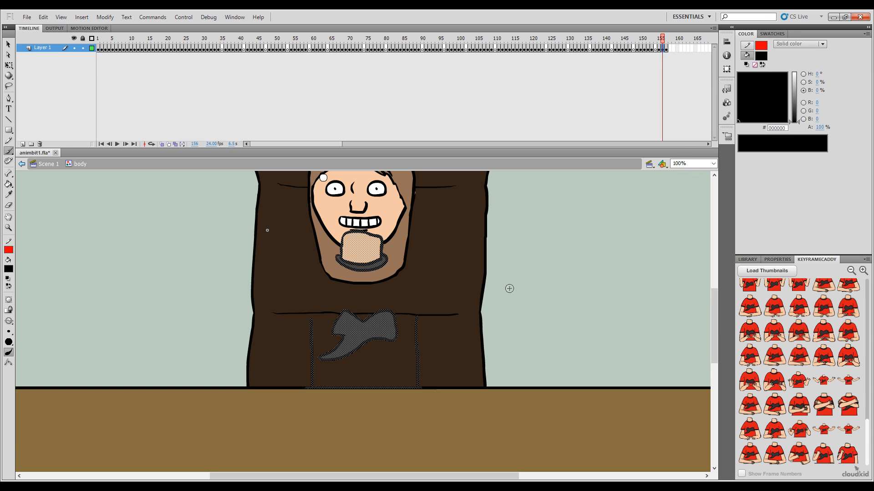
pyautogui.keyDown('ctrl'); pyautogui.click(561, 334); pyautogui.keyUp('ctrl')
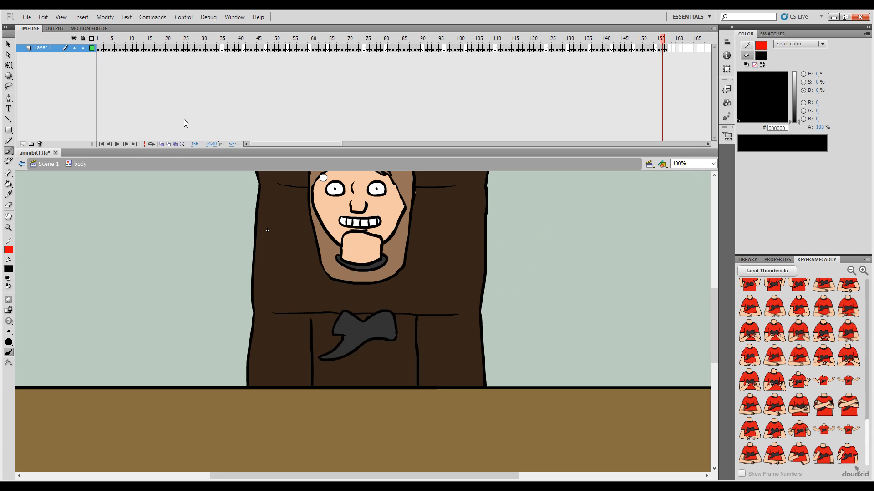
pyautogui.click(162, 143)
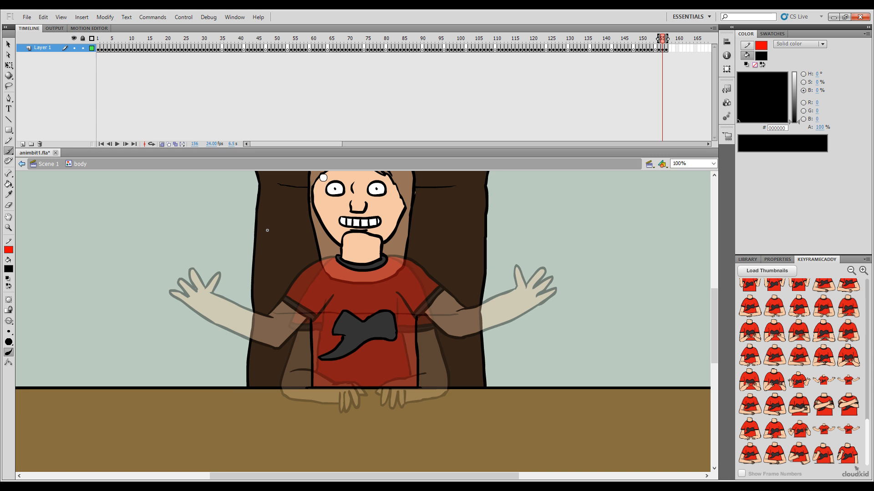
pyautogui.hotkey('ctrl', 's')
pyautogui.click(9, 322)
pyautogui.click(47, 341)
# Step: Try to sketch the in-between sleeve in black between the two onion-skinned poses, and undo the strokes
pyautogui.hotkey('ctrl', 'z')
pyautogui.moveTo(412, 264)
pyautogui.mouseDown()
pyautogui.moveTo(388, 257)
pyautogui.moveTo(416, 272)
pyautogui.moveTo(447, 333)
pyautogui.moveTo(396, 294)
pyautogui.moveTo(404, 323)
pyautogui.mouseUp()
pyautogui.hotkey('ctrl', 'z')
pyautogui.hotkey('ctrl', 'z')
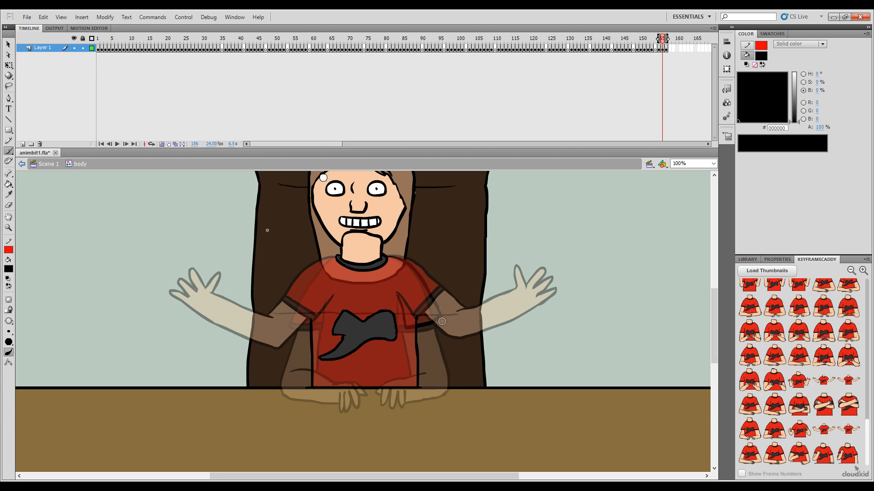
pyautogui.press(',')
pyautogui.press('.')
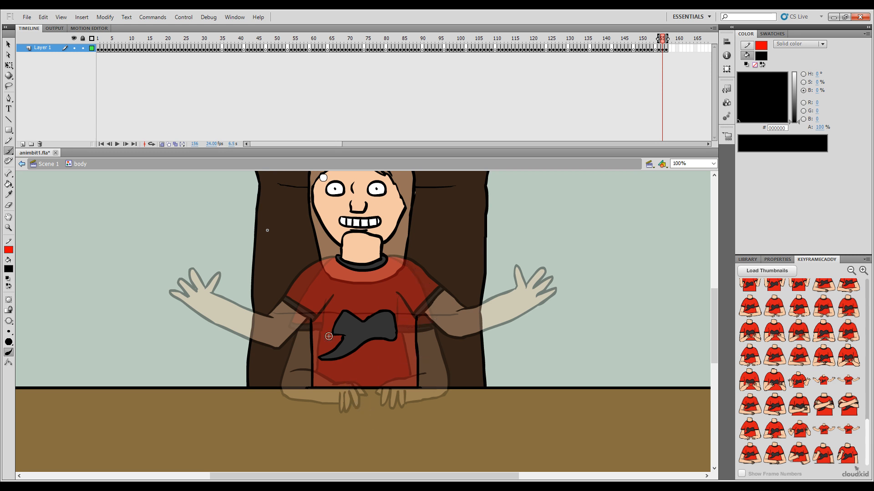
# Step: Set the brush colour to red (#FF0000) and try rough guide strokes over the shirt while comparing neighbouring frames
pyautogui.click(20, 324)
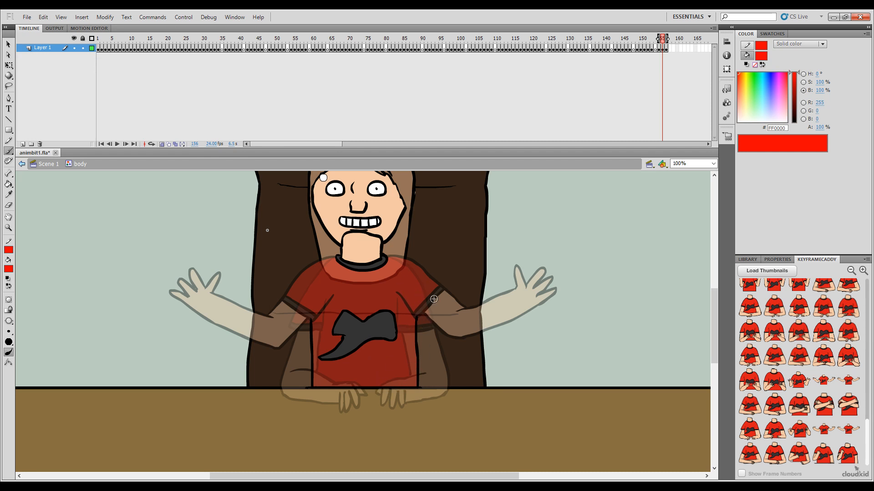
pyautogui.moveTo(379, 296); pyautogui.dragTo(386, 314)
pyautogui.hotkey('ctrl', 'z')
pyautogui.press(',')
pyautogui.press('.')
pyautogui.press(',')
pyautogui.press('.')
pyautogui.hotkey('ctrl', 'z')
# Step: Try red guide strokes for the raised hand and outer arm curve on the character's left side at frame 156
pyautogui.moveTo(430, 293)
pyautogui.mouseDown()
pyautogui.moveTo(410, 300)
pyautogui.moveTo(413, 317)
pyautogui.moveTo(428, 312)
pyautogui.moveTo(413, 329)
pyautogui.moveTo(437, 326)
pyautogui.mouseUp()
pyautogui.hotkey('ctrl', 'z')
pyautogui.hotkey('ctrl', 'z')
pyautogui.hotkey('ctrl', 'z')
pyautogui.hotkey('ctrl', 'z')
pyautogui.hotkey('ctrl', 'z')
pyautogui.moveTo(435, 296)
pyautogui.mouseDown()
pyautogui.moveTo(413, 290)
pyautogui.moveTo(428, 303)
pyautogui.moveTo(405, 318)
pyautogui.moveTo(424, 310)
pyautogui.moveTo(409, 326)
pyautogui.moveTo(425, 315)
pyautogui.moveTo(418, 324)
pyautogui.moveTo(446, 327)
pyautogui.moveTo(444, 306)
pyautogui.moveTo(446, 357)
pyautogui.mouseUp()
pyautogui.hotkey('ctrl', 'z')
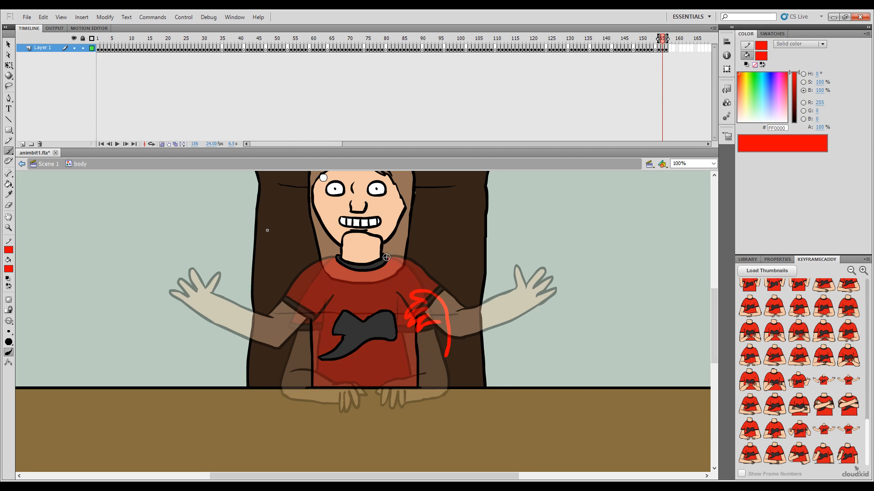
# Step: Try sketching the left shoulder line, shirt fold and elbow in red, comparing the sketch with the neighbouring frames
pyautogui.moveTo(386, 257); pyautogui.dragTo(422, 275)
pyautogui.hotkey('ctrl', 'z')
pyautogui.moveTo(397, 294); pyautogui.dragTo(401, 306)
pyautogui.moveTo(411, 327); pyautogui.dragTo(427, 372)
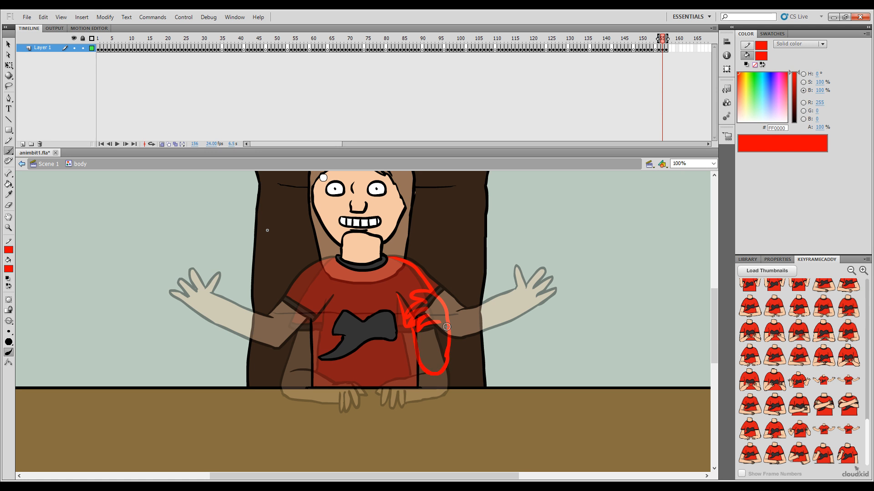
pyautogui.hotkey('ctrl', 'z')
pyautogui.moveTo(416, 335); pyautogui.dragTo(426, 362)
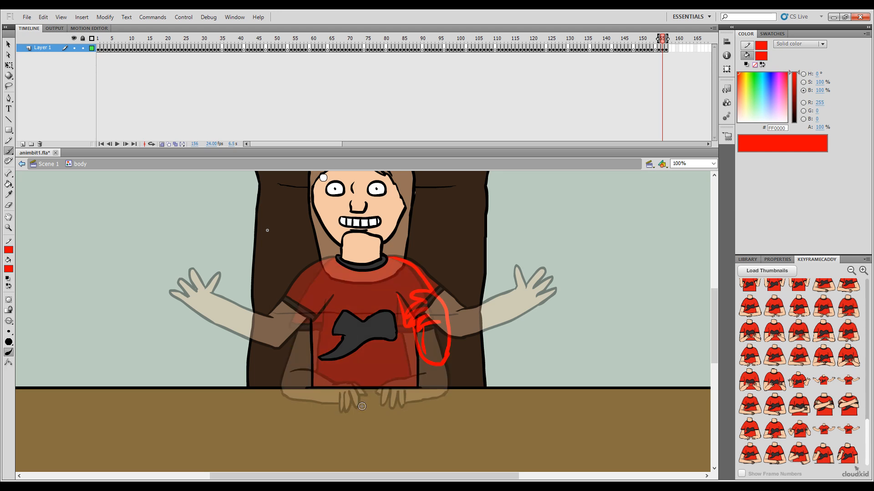
pyautogui.press('.')
pyautogui.press(',')
pyautogui.press(',')
pyautogui.press('.')
pyautogui.press(',')
pyautogui.press('.')
# Step: Turn off onion skinning and check the body poses at frames 124 and 125 of Scene 1, returning to the body symbol
pyautogui.moveTo(867, 446)
pyautogui.mouseDown()
pyautogui.moveTo(865, 390)
pyautogui.moveTo(867, 460)
pyautogui.mouseUp()
pyautogui.click(162, 143)
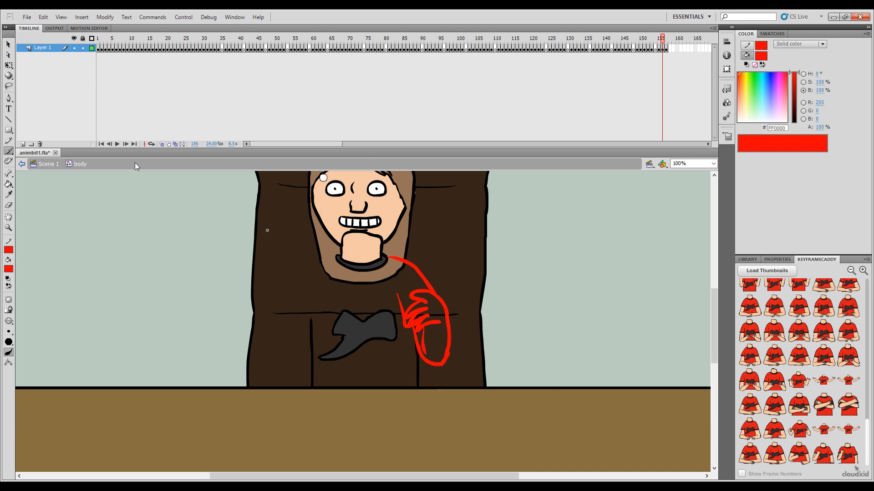
pyautogui.click(21, 164)
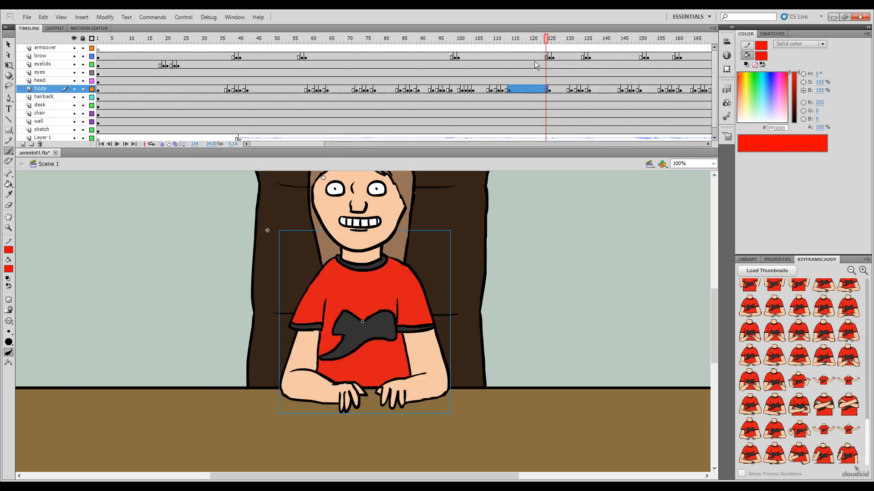
pyautogui.click(546, 40)
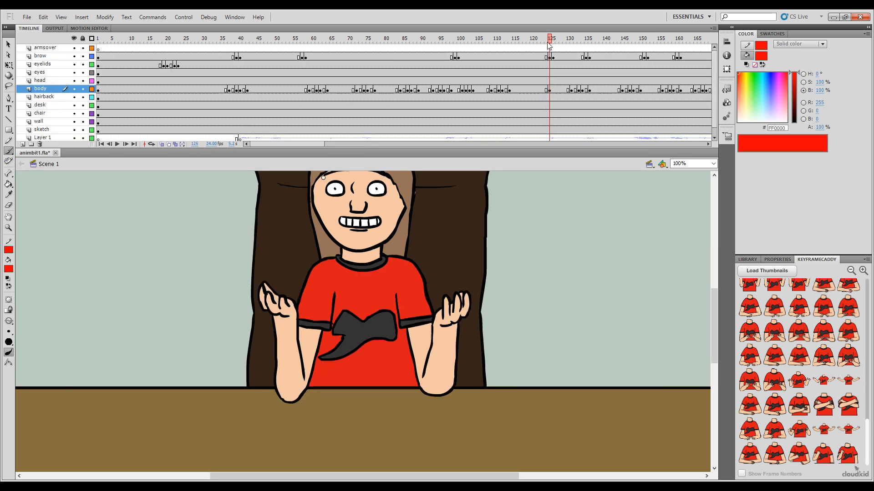
pyautogui.click(386, 299)
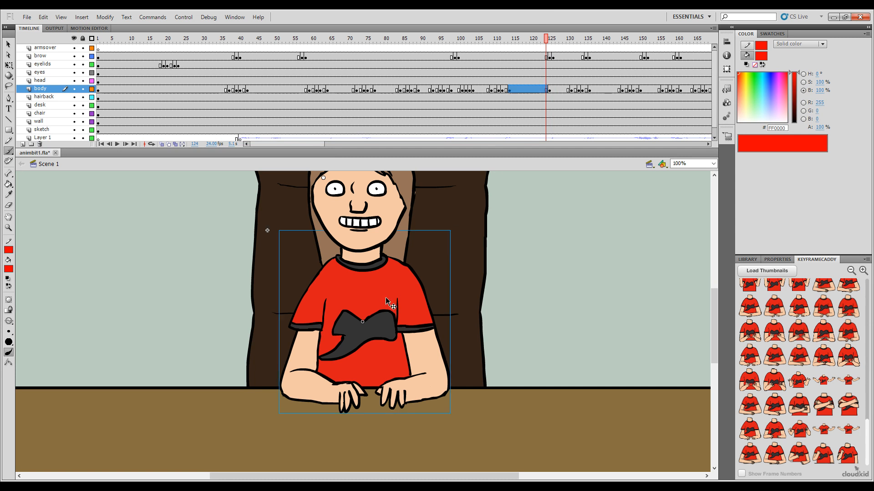
pyautogui.hotkey('ctrl', 'e')
# Step: Delete the red guide sketch at frame 156 of the body symbol
pyautogui.click(663, 39)
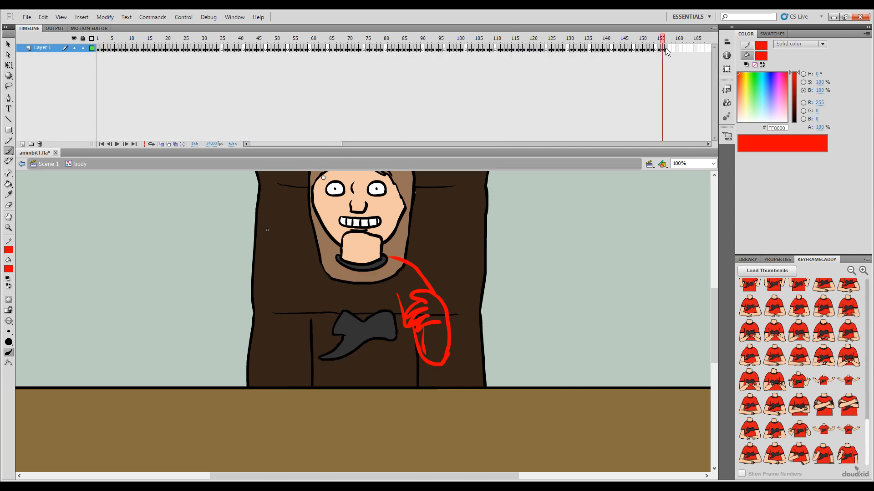
pyautogui.click(664, 47)
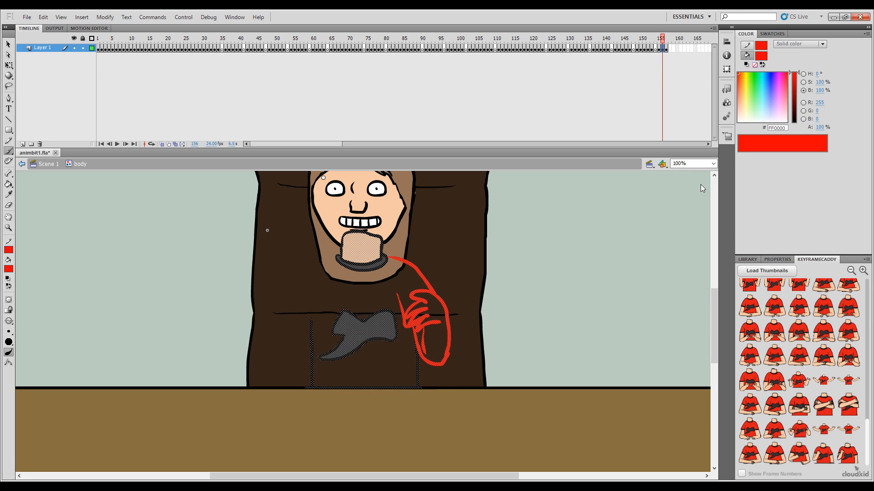
pyautogui.press('Delete')
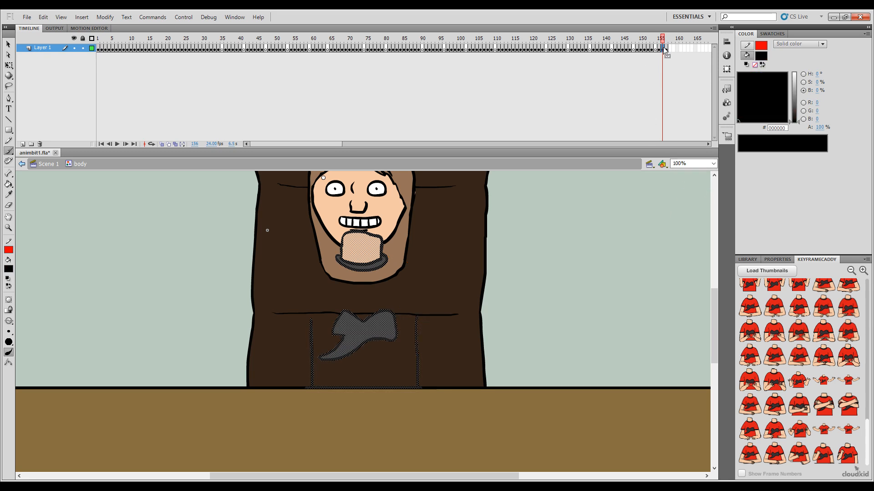
# Step: Replace the open-arms pose at frame 157 with the raised-palms pose copied from frame 9, pasted in place
pyautogui.moveTo(664, 41); pyautogui.dragTo(126, 75)
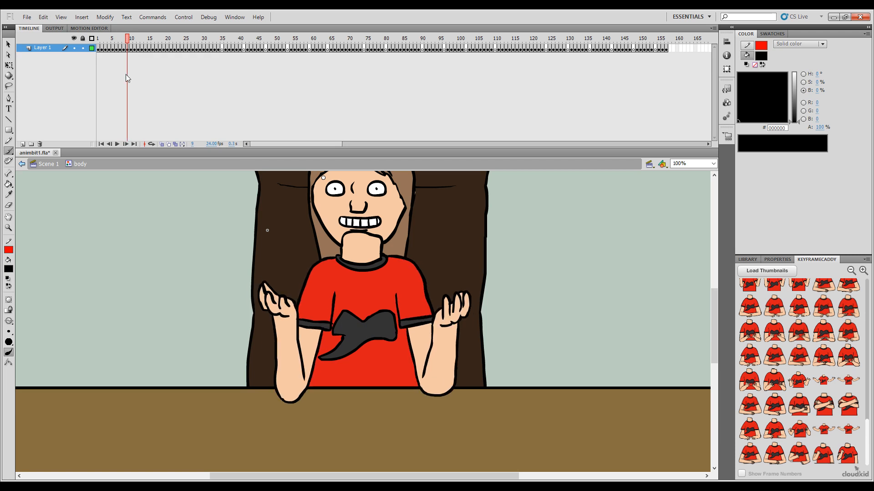
pyautogui.click(127, 48)
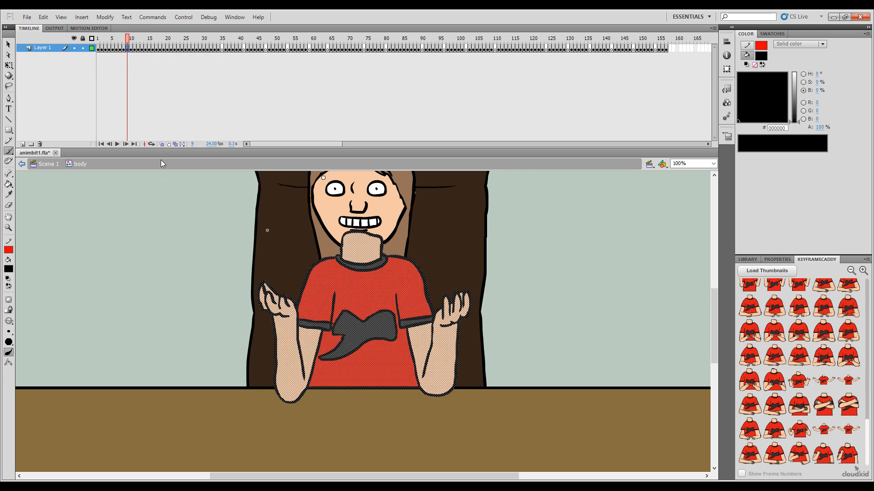
pyautogui.click(667, 49)
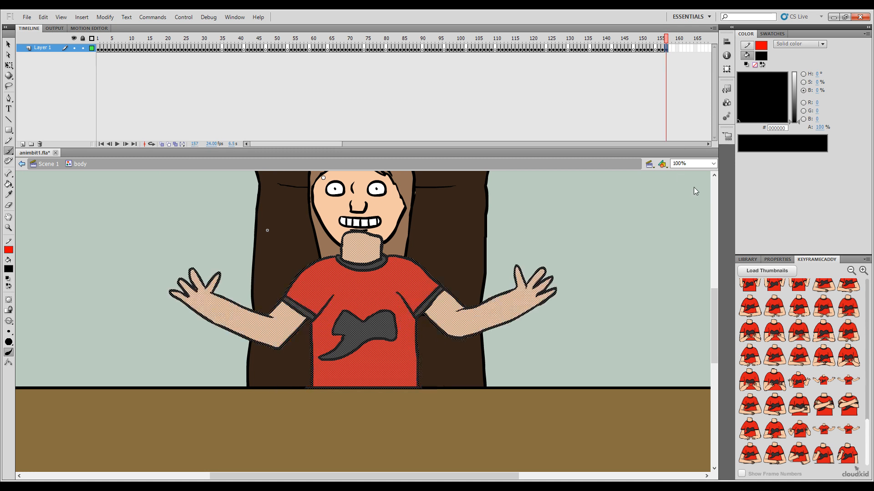
pyautogui.hotkey('ctrl', 'alt', 'v')
# Step: Turn on onion skinning around frame 156 and compare the hands-on-desk pose with the raised-palms pose
pyautogui.moveTo(669, 37)
pyautogui.mouseDown()
pyautogui.moveTo(654, 38)
pyautogui.moveTo(668, 59)
pyautogui.mouseUp()
pyautogui.click(662, 49)
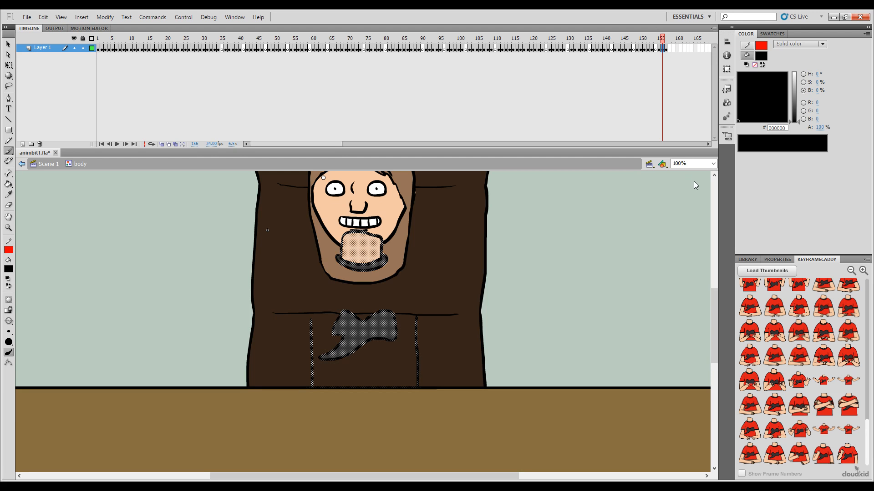
pyautogui.click(435, 270)
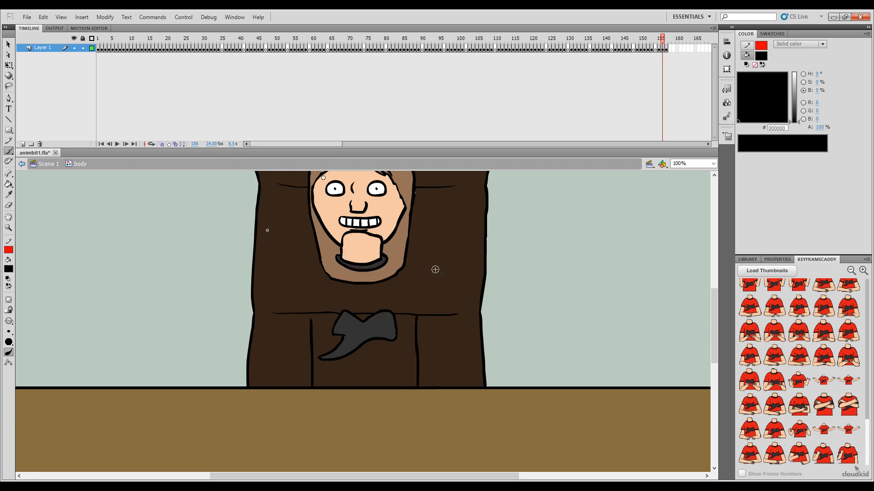
pyautogui.click(163, 145)
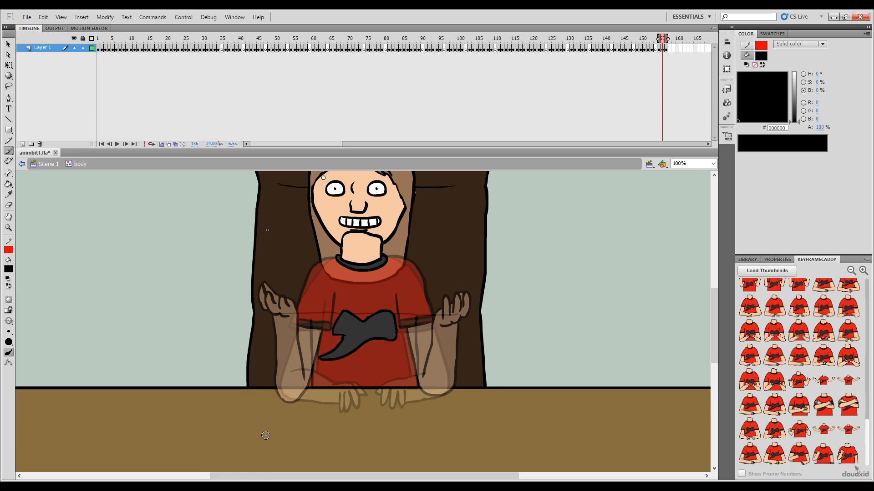
pyautogui.press(',')
pyautogui.press(',')
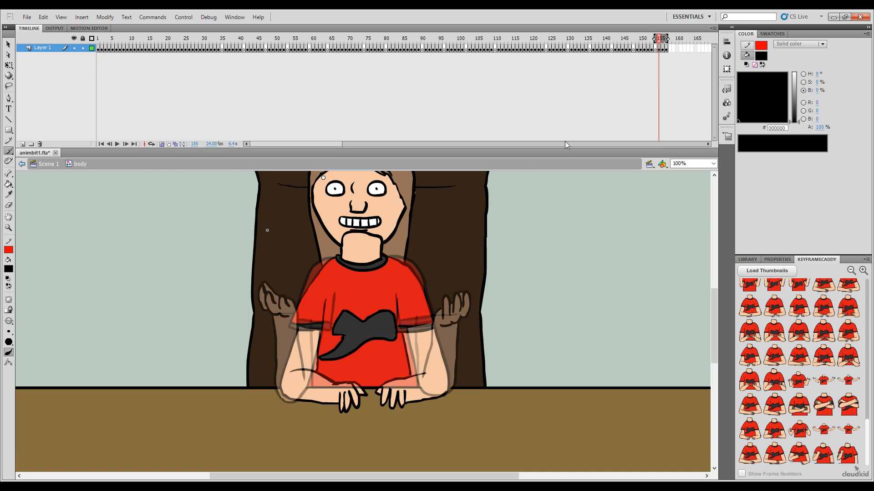
pyautogui.moveTo(668, 39); pyautogui.dragTo(664, 39)
pyautogui.press('.')
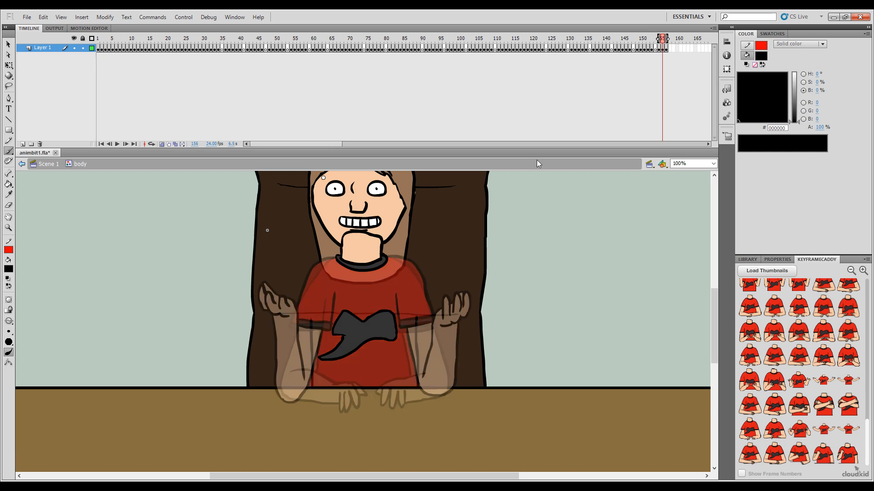
pyautogui.press(',')
pyautogui.press('.')
# Step: Set the brush colour to red (#FF0000) and flip between frames 155 and 156 to plan the in-between arm
pyautogui.press('.')
pyautogui.press(',')
pyautogui.click(17, 328)
pyautogui.press(',')
pyautogui.press('.')
pyautogui.press(',')
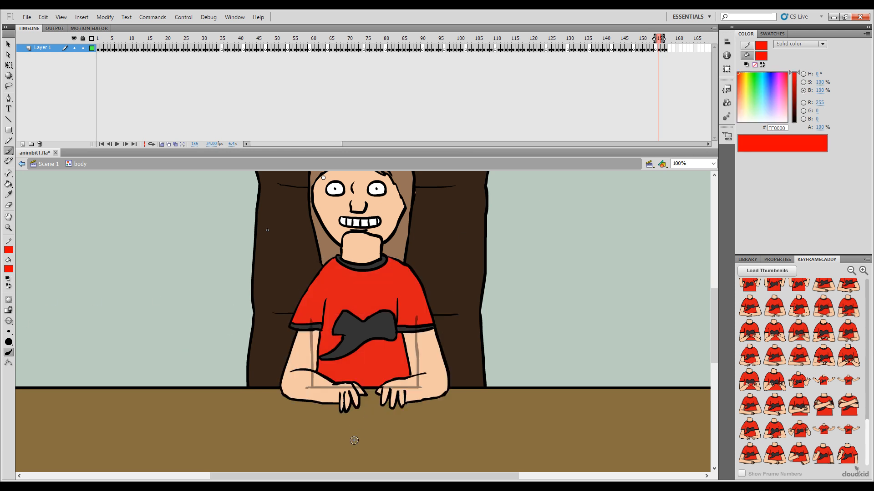
pyautogui.press('.')
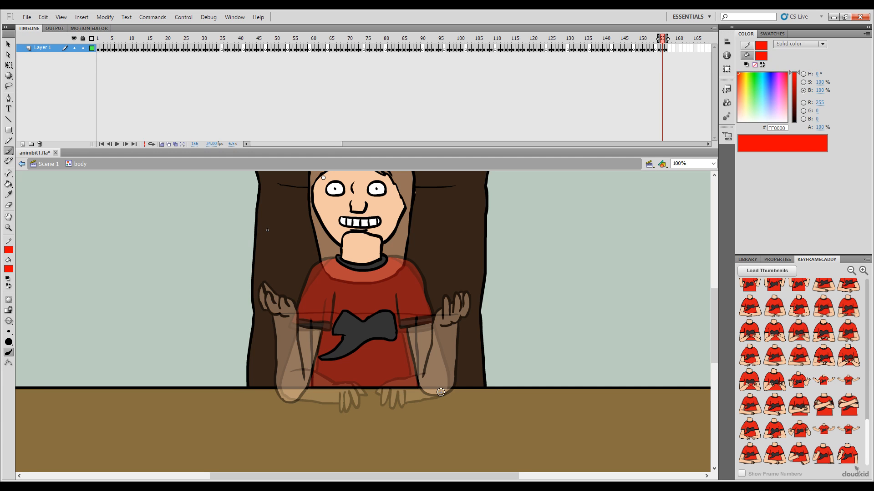
pyautogui.press(',')
pyautogui.press('.')
# Step: Sketch the character's left hand with fingers over the shirt emblem in red, plus the forearm down to the elbow
pyautogui.moveTo(397, 323); pyautogui.dragTo(382, 325)
pyautogui.hotkey('ctrl', 'z')
pyautogui.moveTo(389, 328)
pyautogui.mouseDown()
pyautogui.moveTo(381, 344)
pyautogui.moveTo(400, 343)
pyautogui.moveTo(383, 352)
pyautogui.moveTo(432, 357)
pyautogui.moveTo(410, 372)
pyautogui.moveTo(425, 397)
pyautogui.moveTo(439, 398)
pyautogui.moveTo(413, 379)
pyautogui.moveTo(420, 392)
pyautogui.moveTo(450, 390)
pyautogui.mouseUp()
pyautogui.hotkey('ctrl', 'z')
pyautogui.press(',')
pyautogui.press('.')
pyautogui.press(',')
pyautogui.press('.')
pyautogui.hotkey('ctrl', 'z')
pyautogui.press(',')
pyautogui.press('.')
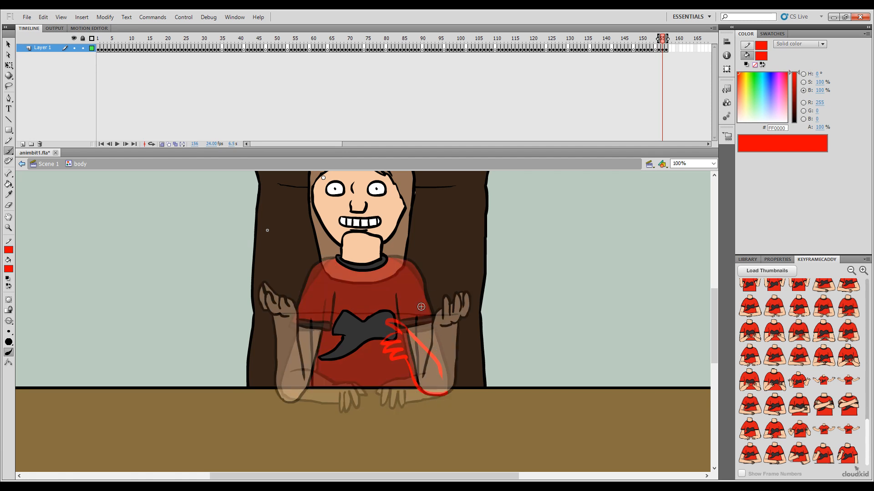
# Step: Add a red guide line for the shirt fold above the left hand, checking it against the previous frame
pyautogui.press(',')
pyautogui.press('.')
pyautogui.press(',')
pyautogui.press('.')
pyautogui.press(',')
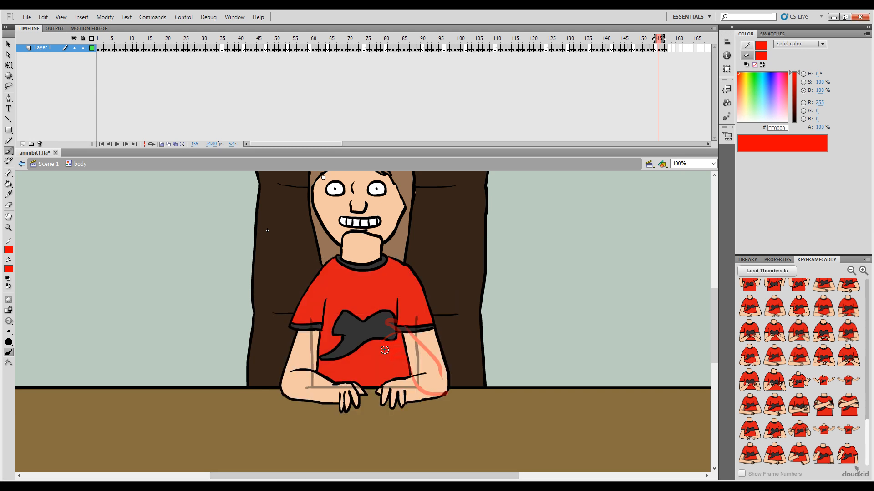
pyautogui.press('.')
pyautogui.moveTo(396, 295); pyautogui.dragTo(399, 326)
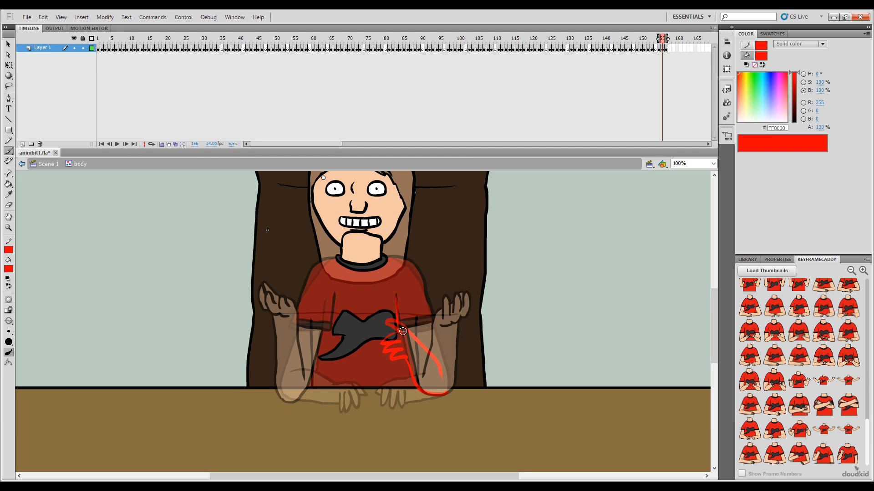
pyautogui.press(',')
pyautogui.press('.')
# Step: Sketch the left sleeve hem in red above the forearm, undoing the stray strokes
pyautogui.moveTo(428, 325); pyautogui.dragTo(435, 324)
pyautogui.hotkey('ctrl', 'z')
pyautogui.moveTo(428, 301); pyautogui.dragTo(433, 314)
pyautogui.moveTo(429, 267)
pyautogui.mouseDown()
pyautogui.moveTo(444, 277)
pyautogui.moveTo(456, 333)
pyautogui.moveTo(449, 281)
pyautogui.moveTo(480, 316)
pyautogui.mouseUp()
pyautogui.hotkey('ctrl', 'z')
# Step: Sketch the left shoulder curve in red from the collar down to the sleeve hem and compare neighbouring frames
pyautogui.hotkey('ctrl', 'z')
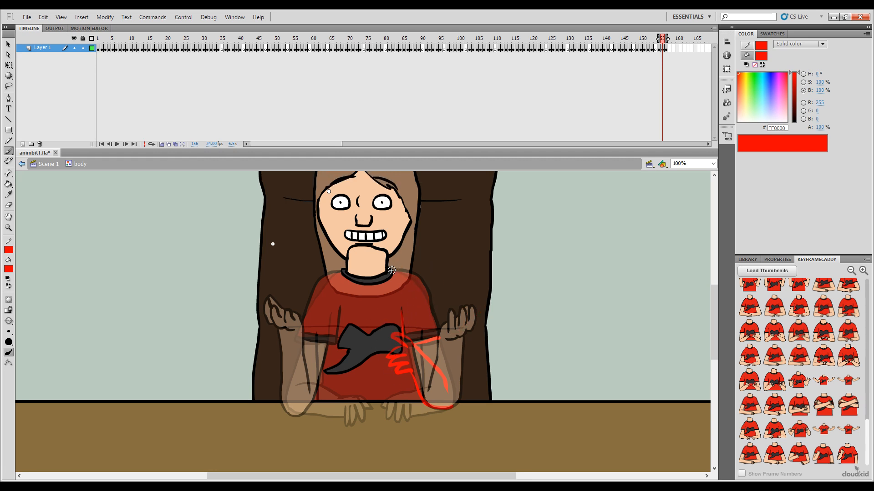
pyautogui.moveTo(394, 270); pyautogui.dragTo(414, 286)
pyautogui.hotkey('ctrl', 'z')
pyautogui.press('.')
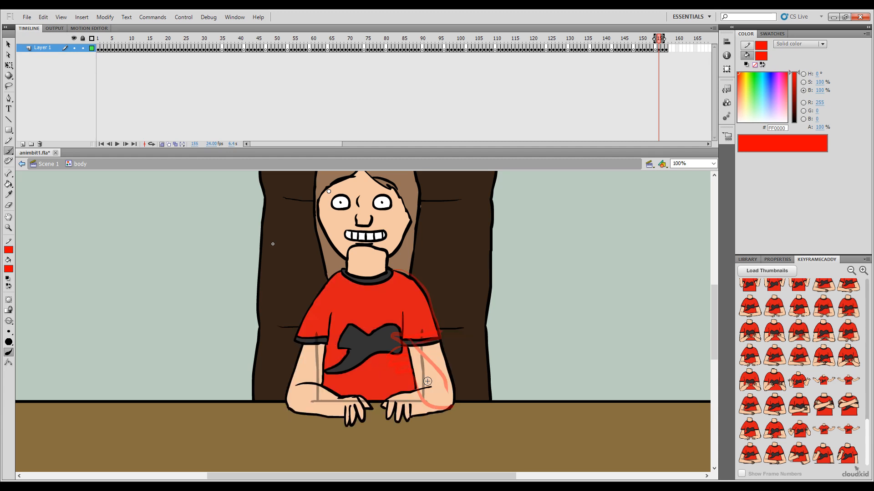
pyautogui.press(',')
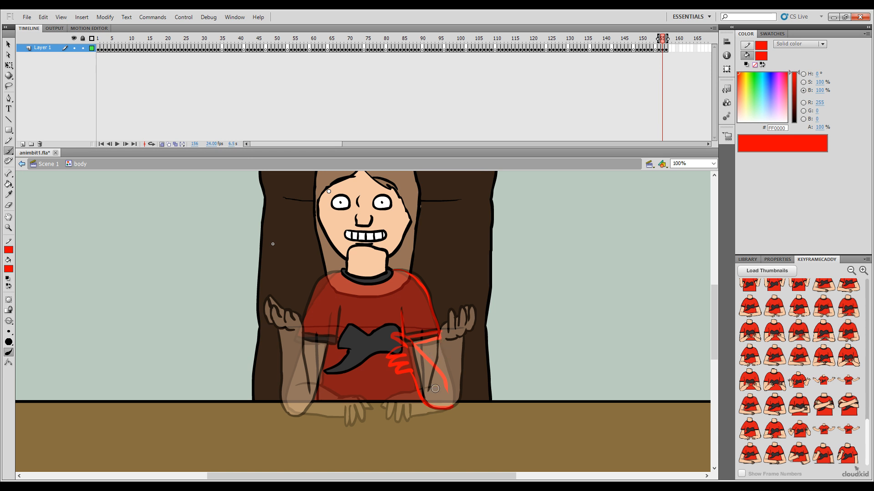
pyautogui.press('.')
pyautogui.press(',')
# Step: Sketch the outer edge of the left arm in red from the sleeve hem to the elbow, checking against frame 155
pyautogui.press(',')
pyautogui.press('.')
pyautogui.moveTo(441, 340); pyautogui.dragTo(450, 372)
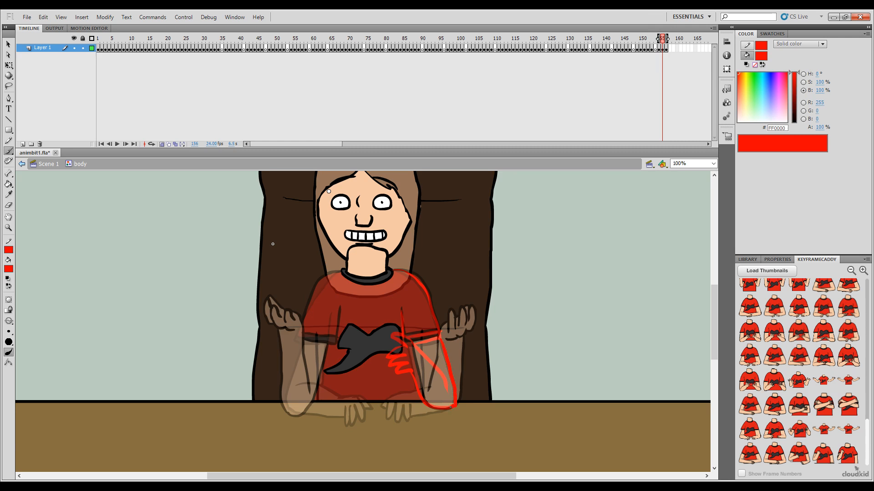
pyautogui.press(',')
pyautogui.press('.')
pyautogui.press(',')
pyautogui.press('.')
pyautogui.press(',')
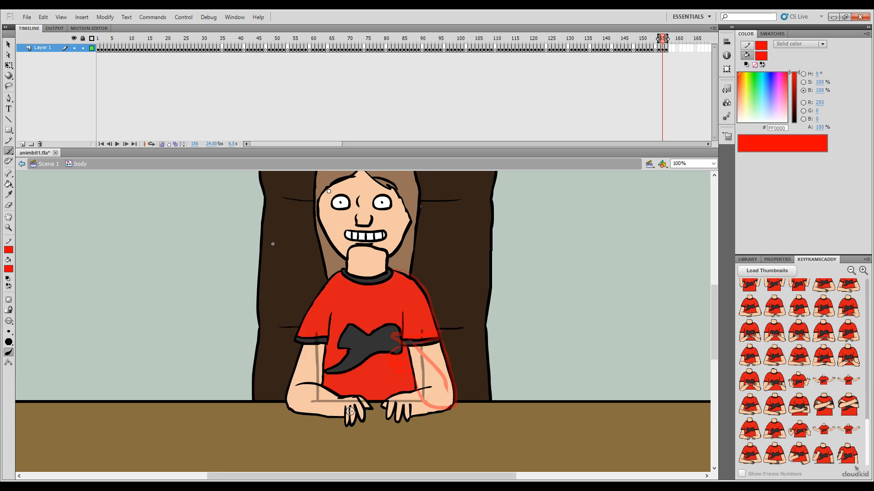
pyautogui.press('.')
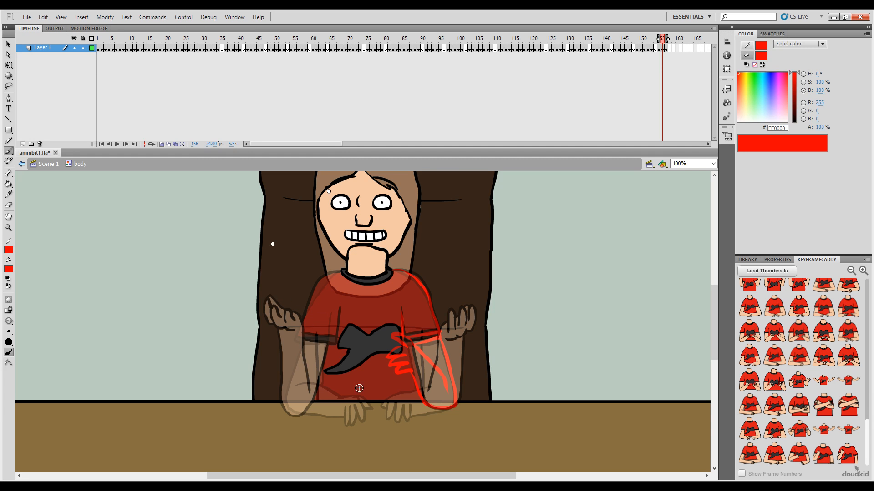
# Step: Sketch the character's right hand and fingers in red over the other side of the shirt emblem
pyautogui.moveTo(347, 330); pyautogui.dragTo(338, 341)
pyautogui.press(',')
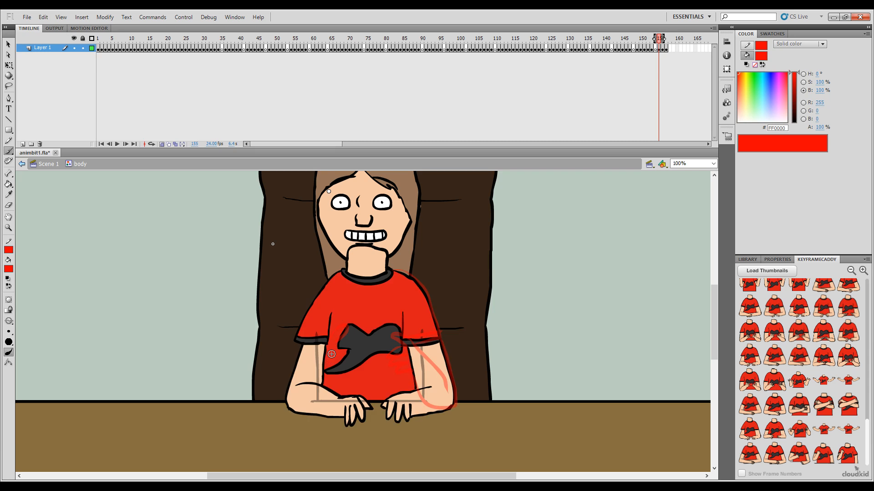
pyautogui.press('.')
pyautogui.press(',')
pyautogui.press('.')
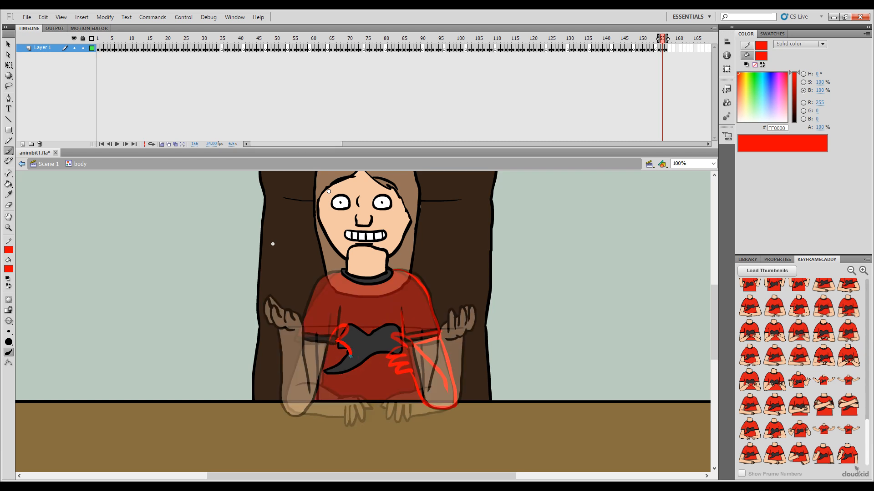
pyautogui.moveTo(349, 355)
pyautogui.mouseDown()
pyautogui.moveTo(334, 360)
pyautogui.moveTo(339, 376)
pyautogui.mouseUp()
pyautogui.press(',')
pyautogui.press('.')
# Step: Sketch the right forearm, elbow and shoulder outline in red to mirror the left arm
pyautogui.moveTo(303, 359); pyautogui.dragTo(293, 385)
pyautogui.hotkey('ctrl', 'z')
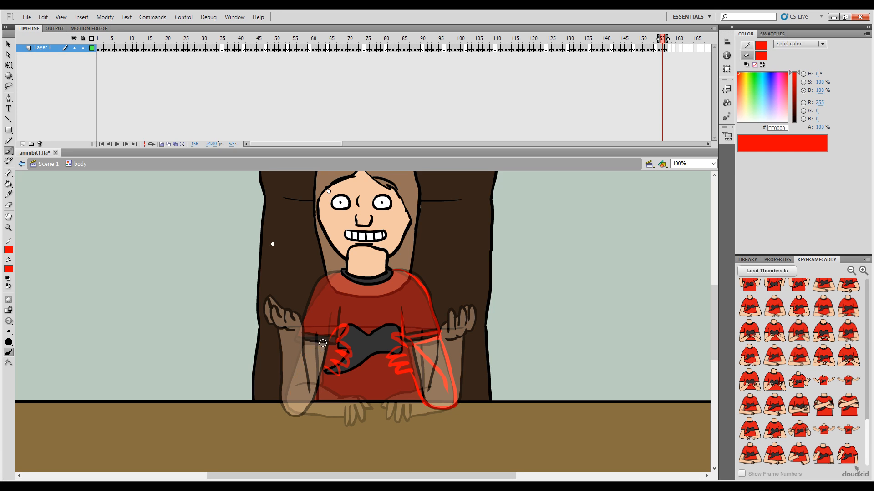
pyautogui.moveTo(327, 340)
pyautogui.mouseDown()
pyautogui.moveTo(301, 360)
pyautogui.moveTo(290, 388)
pyautogui.moveTo(324, 378)
pyautogui.moveTo(314, 401)
pyautogui.moveTo(301, 414)
pyautogui.moveTo(283, 401)
pyautogui.mouseUp()
pyautogui.press(',')
pyautogui.press('.')
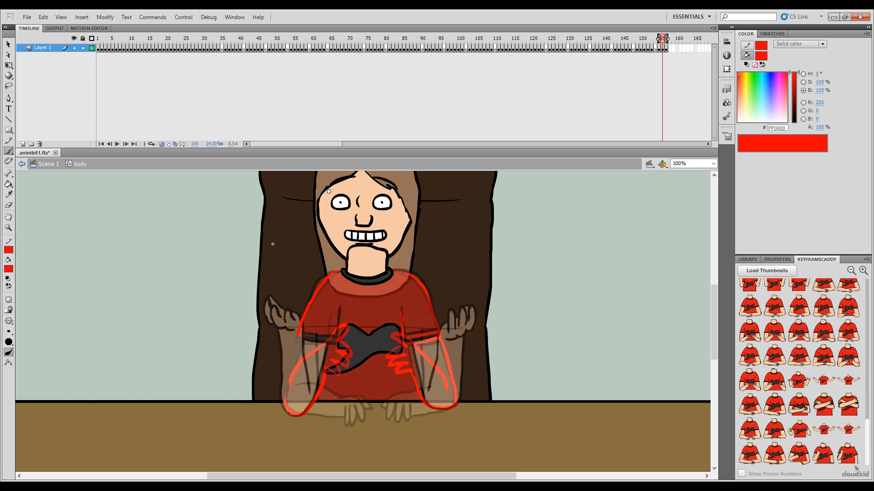
# Step: Add the right sleeve hem and shirt fold in red, and flip between frames 155 and 156 to check the motion
pyautogui.moveTo(297, 338); pyautogui.dragTo(324, 344)
pyautogui.press(',')
pyautogui.press('.')
pyautogui.press(',')
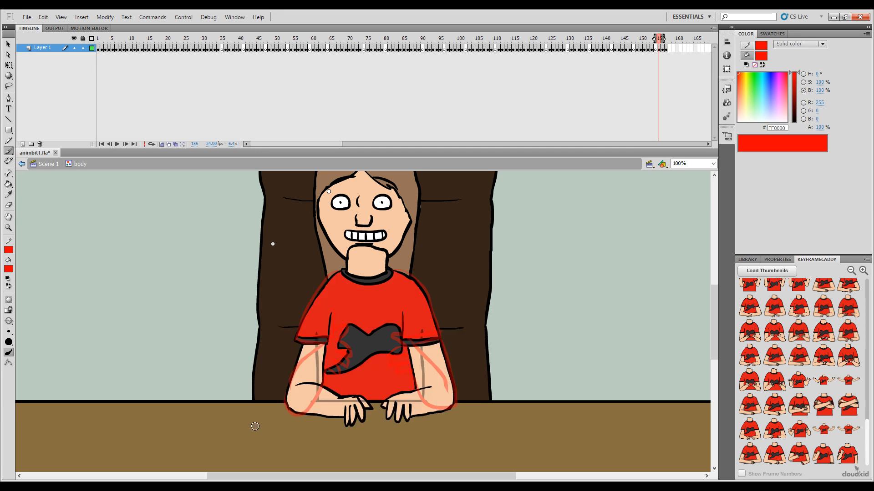
pyautogui.press('.')
pyautogui.press(',')
pyautogui.press('.')
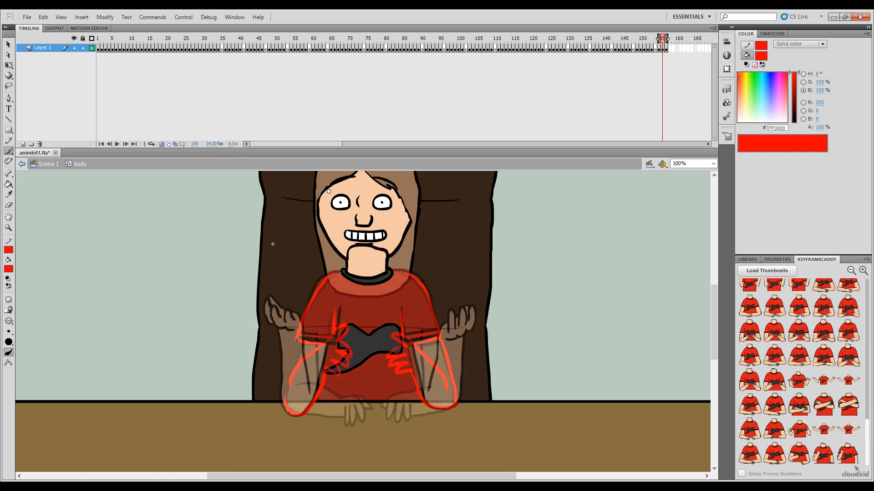
pyautogui.press(',')
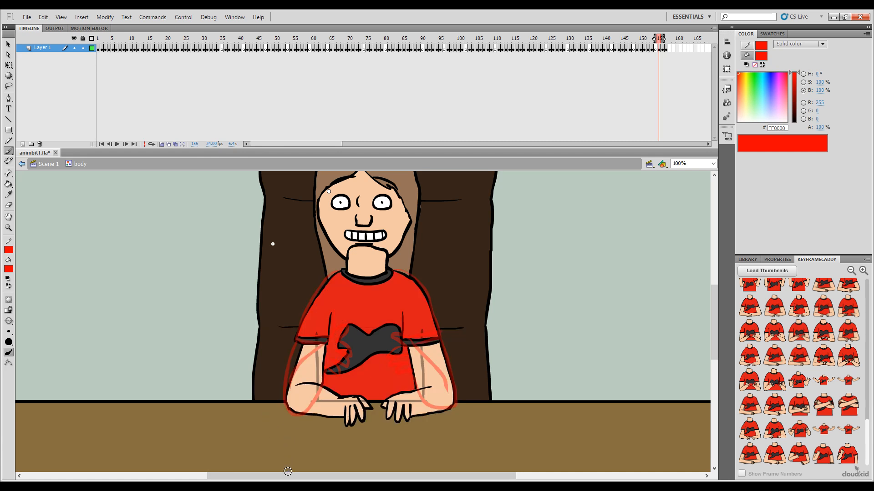
# Step: Turn off onion skinning and flip through frames 155 to 157 to check the sketched in-between's motion
pyautogui.press(',')
pyautogui.press('.')
pyautogui.press('.')
pyautogui.click(162, 145)
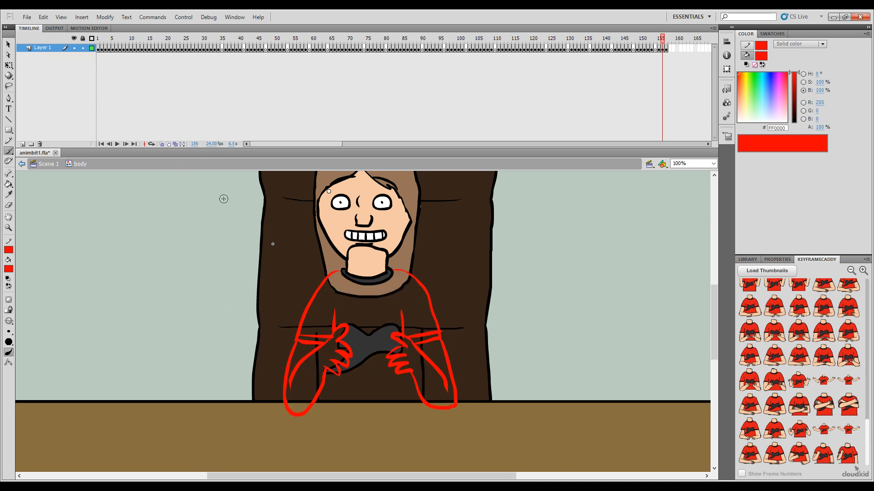
pyautogui.press(',')
pyautogui.press('.')
pyautogui.press('.')
pyautogui.press(',')
pyautogui.press(',')
pyautogui.press('.')
pyautogui.press('.')
pyautogui.press(',')
# Step: Delete the leftover torso side lines and the shirt emblem fragments around the fingers on frame 156
pyautogui.keyDown('ctrl'); pyautogui.click(317, 359); pyautogui.keyUp('ctrl')
pyautogui.keyDown('ctrl'); pyautogui.click(317, 345); pyautogui.keyUp('ctrl')
pyautogui.keyDown('ctrl'); pyautogui.click(317, 352); pyautogui.keyUp('ctrl')
pyautogui.keyDown('ctrl'); pyautogui.keyDown('shift'); pyautogui.click(317, 339); pyautogui.keyUp('shift'); pyautogui.keyUp('ctrl')
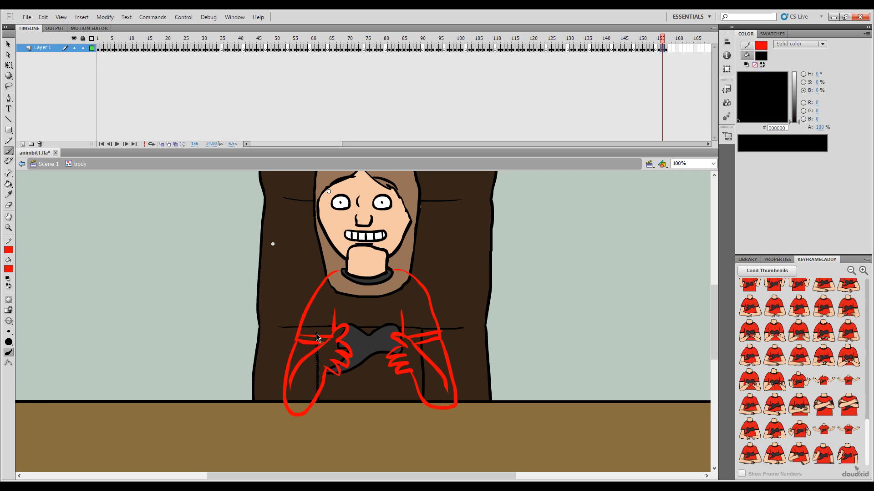
pyautogui.keyDown('ctrl'); pyautogui.keyDown('shift'); pyautogui.click(316, 334); pyautogui.keyUp('shift'); pyautogui.keyUp('ctrl')
pyautogui.keyDown('ctrl'); pyautogui.keyDown('shift'); pyautogui.click(317, 362); pyautogui.keyUp('shift'); pyautogui.keyUp('ctrl')
pyautogui.keyDown('ctrl'); pyautogui.keyDown('shift'); pyautogui.click(316, 362); pyautogui.keyUp('shift'); pyautogui.keyUp('ctrl')
pyautogui.keyDown('ctrl'); pyautogui.keyDown('shift'); pyautogui.click(345, 364); pyautogui.keyUp('shift'); pyautogui.keyUp('ctrl')
pyautogui.keyDown('ctrl'); pyautogui.keyDown('shift'); pyautogui.click(344, 368); pyautogui.keyUp('shift'); pyautogui.keyUp('ctrl')
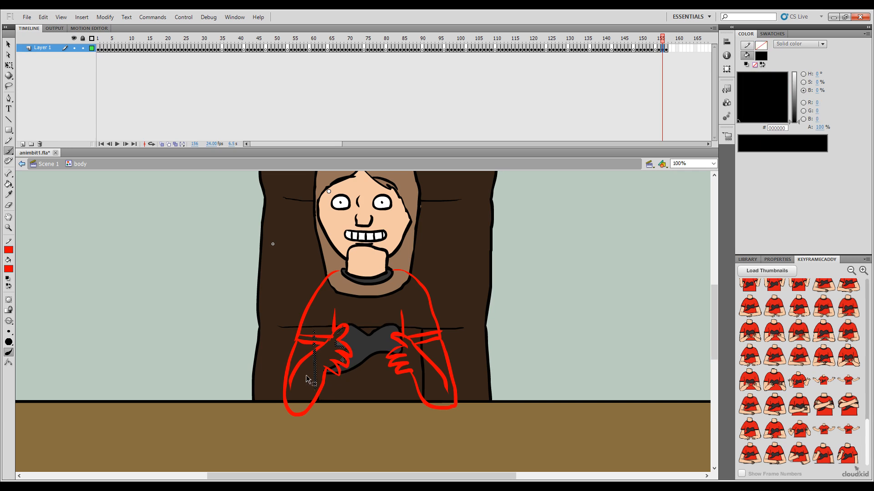
pyautogui.keyDown('ctrl'); pyautogui.keyDown('shift'); pyautogui.click(334, 368); pyautogui.keyUp('shift'); pyautogui.keyUp('ctrl')
pyautogui.keyDown('ctrl'); pyautogui.keyDown('shift'); pyautogui.click(337, 372); pyautogui.keyUp('shift'); pyautogui.keyUp('ctrl')
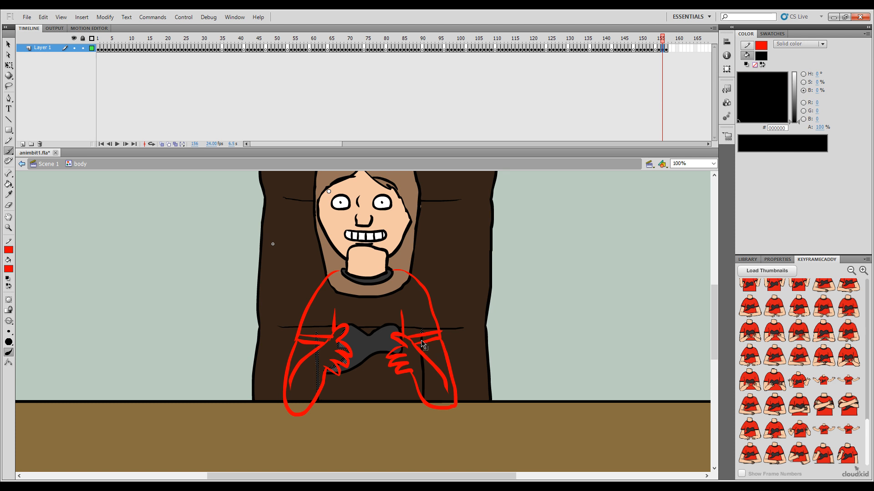
pyautogui.keyDown('ctrl'); pyautogui.keyDown('shift'); pyautogui.click(424, 364); pyautogui.keyUp('shift'); pyautogui.keyUp('ctrl')
pyautogui.press('Delete')
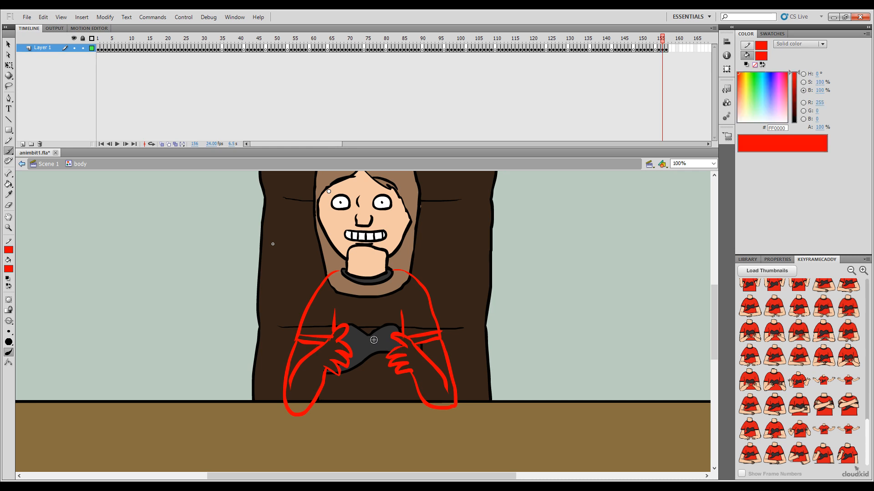
pyautogui.keyDown('ctrl'); pyautogui.click(421, 347); pyautogui.keyUp('ctrl')
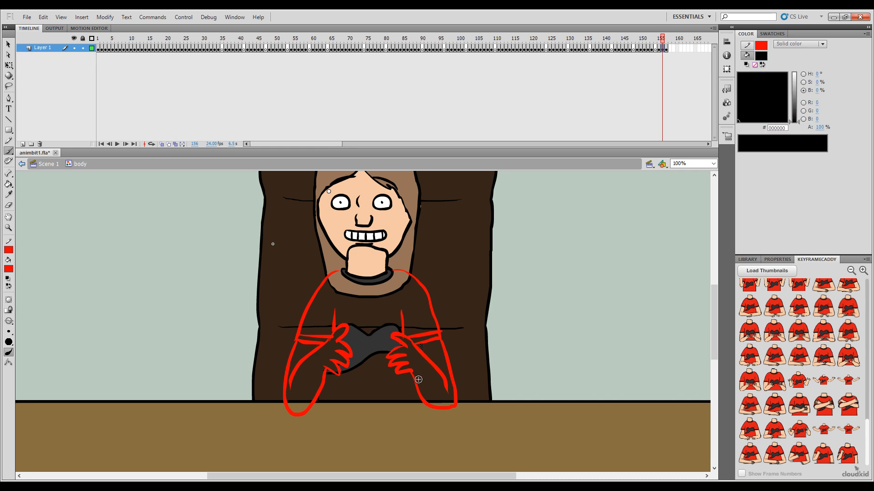
pyautogui.press('Delete')
# Step: Recolor the red sketch lines of both arms and hands to black with the Paint Bucket
pyautogui.press('k')
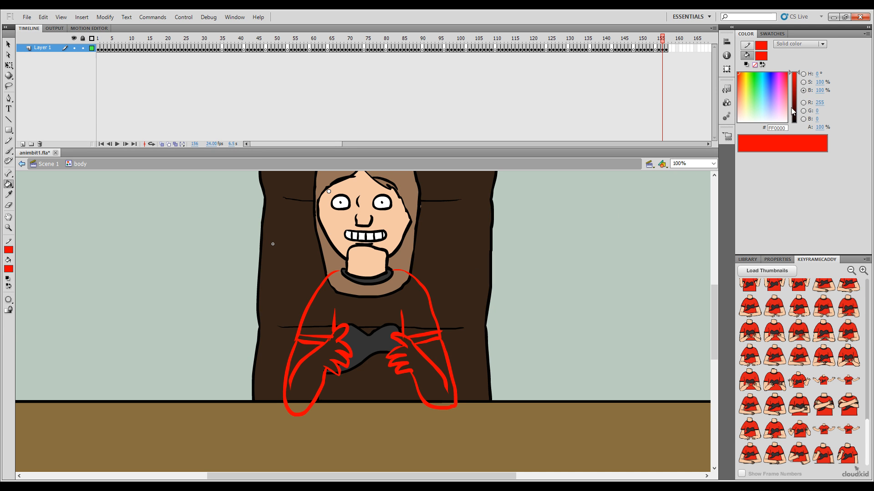
pyautogui.moveTo(792, 111); pyautogui.dragTo(792, 124)
pyautogui.click(391, 336)
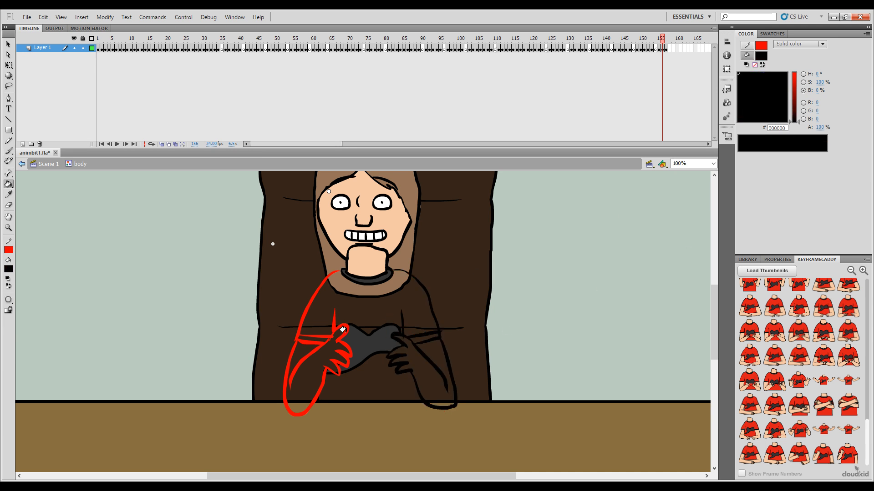
pyautogui.click(347, 329)
pyautogui.press('b')
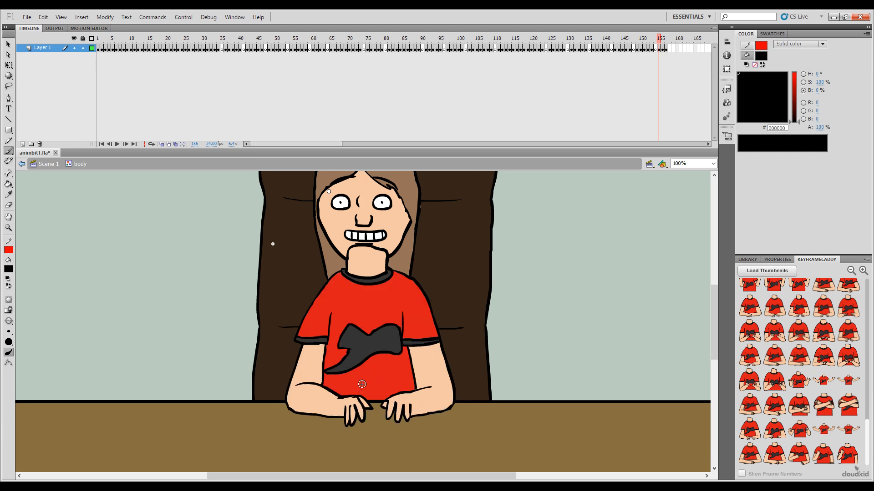
# Step: Flip back and forth between frames 155 and 156 to compare the hands-on-desk pose with the black-outlined in-between
pyautogui.press(',')
pyautogui.press('.')
pyautogui.press(',')
pyautogui.press('.')
pyautogui.press(',')
pyautogui.press('.')
pyautogui.press(',')
pyautogui.press('.')
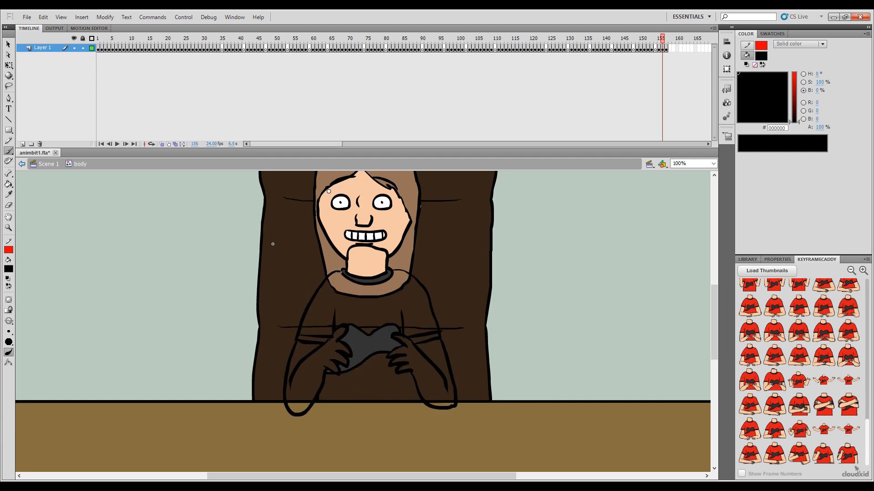
pyautogui.press(',')
pyautogui.press('.')
pyautogui.press(',')
pyautogui.press('.')
# Step: Insert extra frames around frame 156 on Layer 1 to make room for another in-between pose
pyautogui.click(664, 41)
pyautogui.press('F5')
pyautogui.click(666, 40)
pyautogui.press('F5')
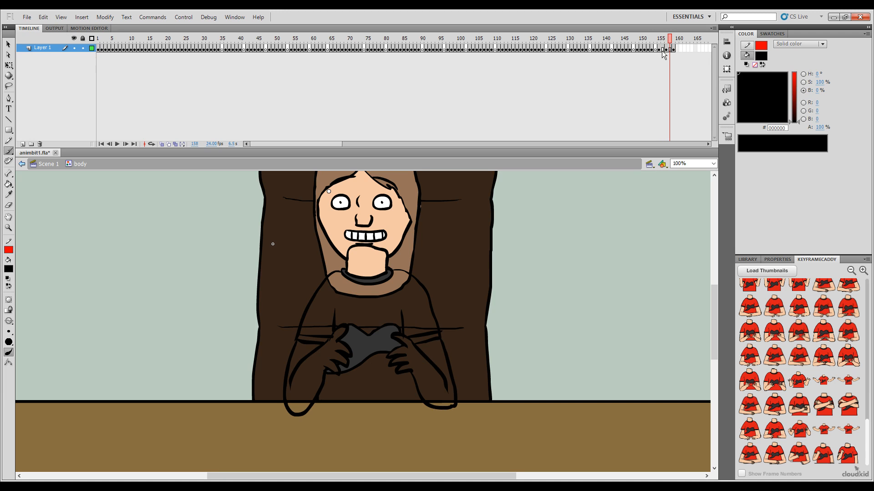
# Step: Clear the arm drawing from frame 156, keeping the neck, collar, emblem and torso lines, and turn on onion skinning
pyautogui.click(663, 49)
pyautogui.press('Delete')
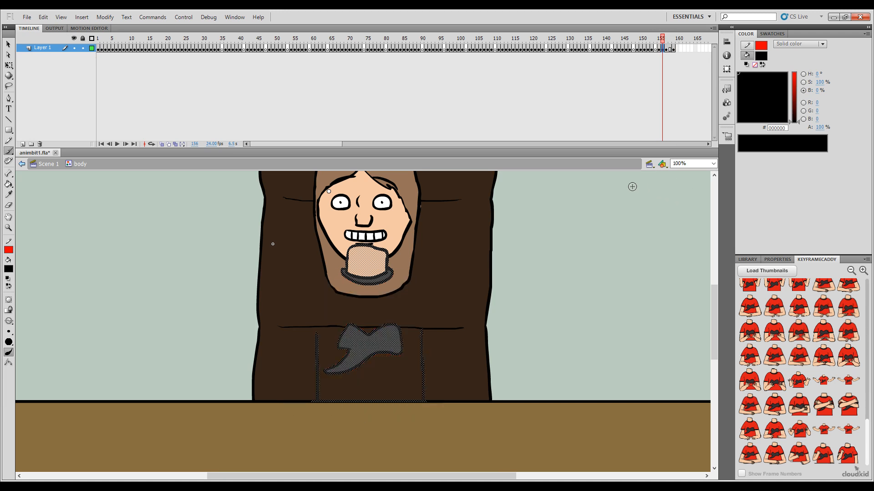
pyautogui.click(162, 145)
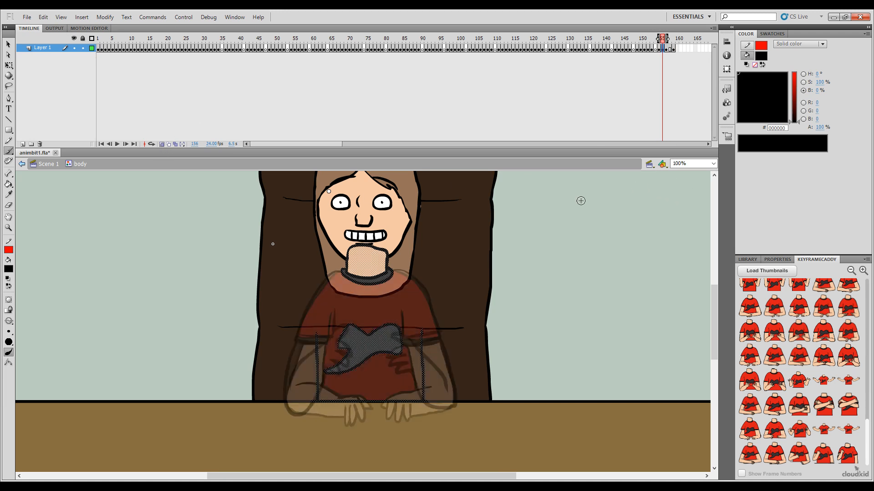
pyautogui.click(554, 279)
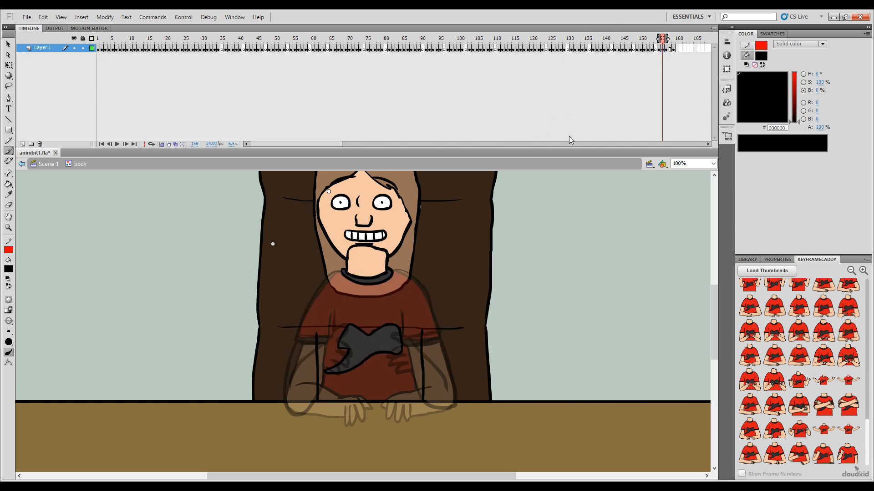
# Step: Deselect the artwork on frame 156 and set the Brush fill colour to pure red, FF0000
pyautogui.click(664, 49)
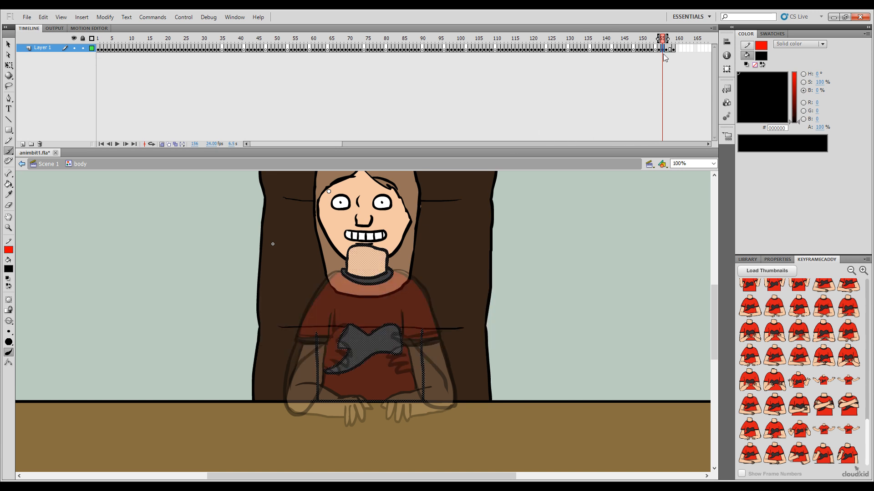
pyautogui.moveTo(556, 248); pyautogui.dragTo(580, 310)
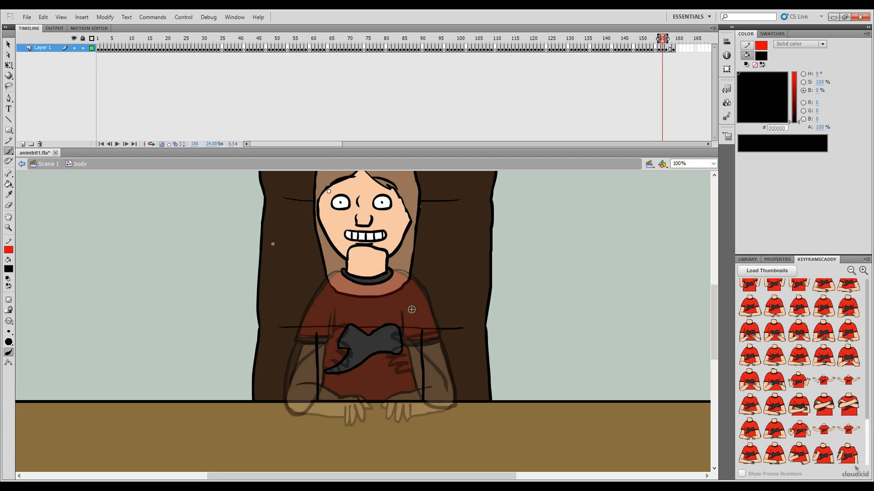
pyautogui.moveTo(794, 91); pyautogui.dragTo(795, 72)
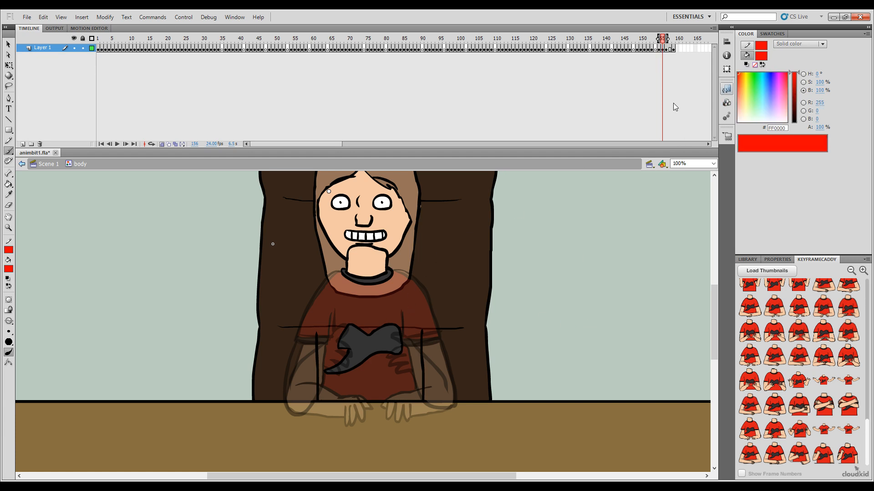
# Step: Try to sketch the hand of the character's left-side arm in red on frame 156, guided by the neighbouring poses
pyautogui.press(',')
pyautogui.press('.')
pyautogui.press(',')
pyautogui.press('.')
pyautogui.press(',')
pyautogui.press('.')
pyautogui.hotkey('ctrl', 'z')
pyautogui.moveTo(350, 386)
pyautogui.mouseDown()
pyautogui.moveTo(363, 407)
pyautogui.moveTo(343, 414)
pyautogui.mouseUp()
pyautogui.hotkey('ctrl', 'z')
pyautogui.hotkey('ctrl', 'z')
pyautogui.hotkey('ctrl', 'z')
pyautogui.moveTo(366, 399)
pyautogui.mouseDown()
pyautogui.moveTo(355, 392)
pyautogui.moveTo(365, 404)
pyautogui.mouseUp()
pyautogui.hotkey('ctrl', 'z')
pyautogui.hotkey('ctrl', 'z')
pyautogui.hotkey('ctrl', 'z')
pyautogui.moveTo(349, 398)
pyautogui.mouseDown()
pyautogui.moveTo(352, 419)
pyautogui.moveTo(346, 408)
pyautogui.mouseUp()
pyautogui.moveTo(354, 395); pyautogui.dragTo(359, 392)
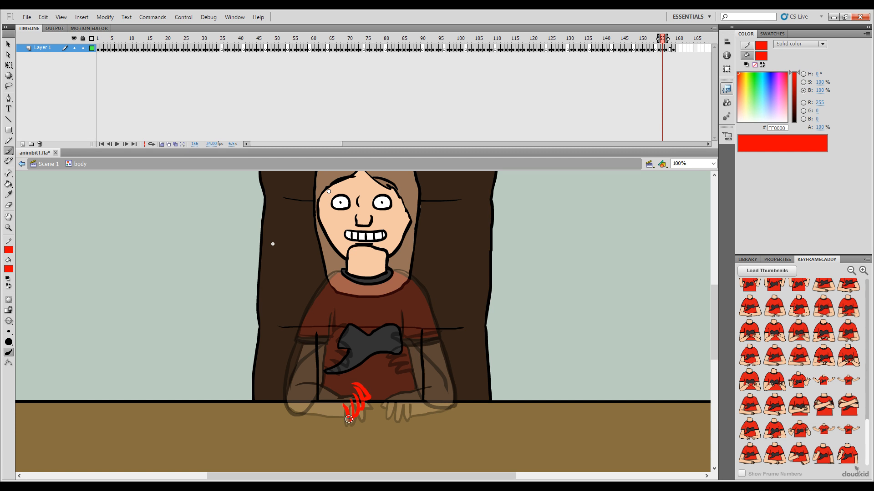
# Step: Try to sketch the upper contour of the left-side forearm in red from the elbow to the hand
pyautogui.press('.')
pyautogui.press(',')
pyautogui.press('.')
pyautogui.press(',')
pyautogui.press('.')
pyautogui.press(',')
pyautogui.moveTo(317, 381); pyautogui.dragTo(342, 393)
pyautogui.hotkey('ctrl', 'z')
pyautogui.moveTo(322, 380); pyautogui.dragTo(357, 383)
# Step: Try to sketch the underside of the left-side forearm in red and compare it with frames 155 and 157
pyautogui.press(',')
pyautogui.press('.')
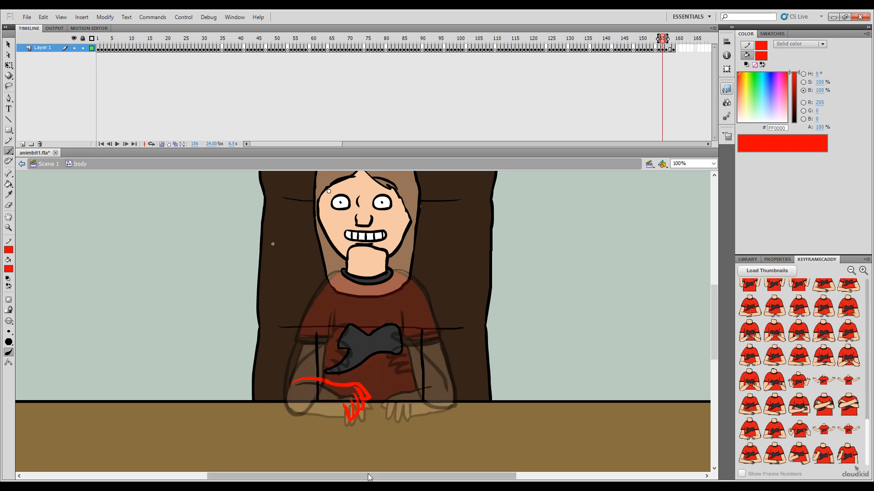
pyautogui.press('.')
pyautogui.press(',')
pyautogui.press(',')
pyautogui.press('.')
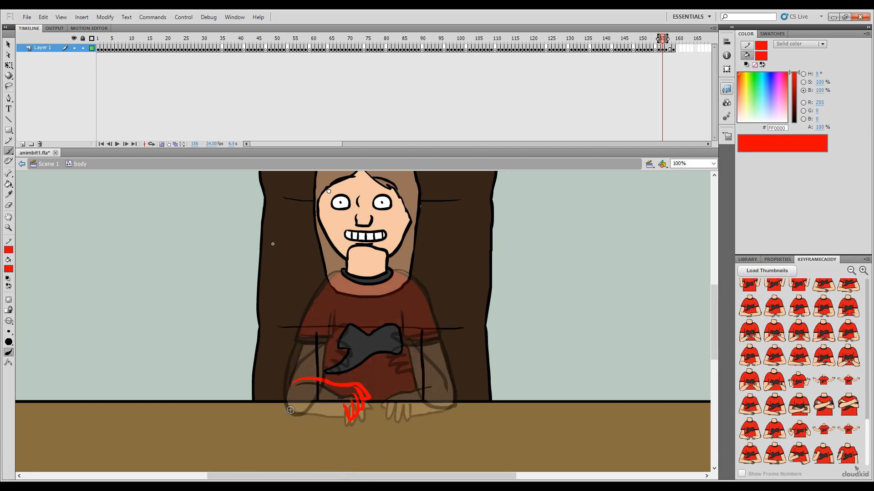
pyautogui.press(',')
pyautogui.press('.')
pyautogui.moveTo(287, 408); pyautogui.dragTo(289, 410)
pyautogui.hotkey('ctrl', 'z')
pyautogui.hotkey('ctrl', 'z')
pyautogui.press('.')
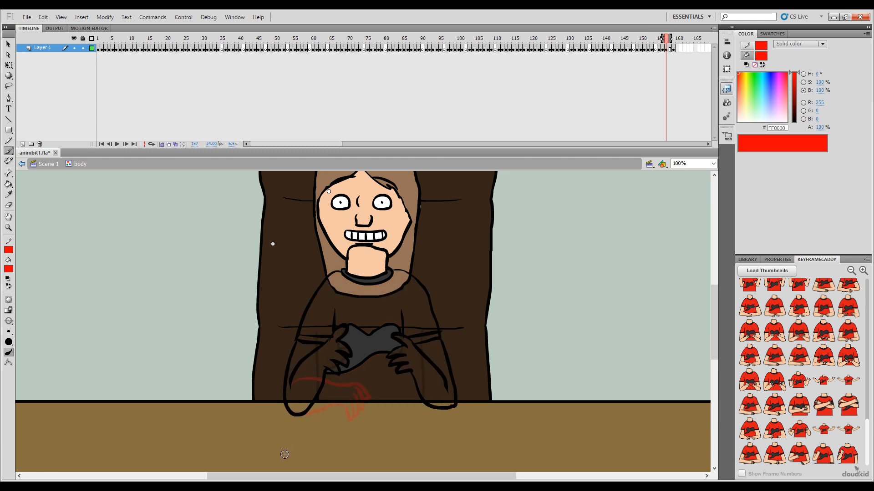
pyautogui.press('.')
pyautogui.press('.')
pyautogui.press('.')
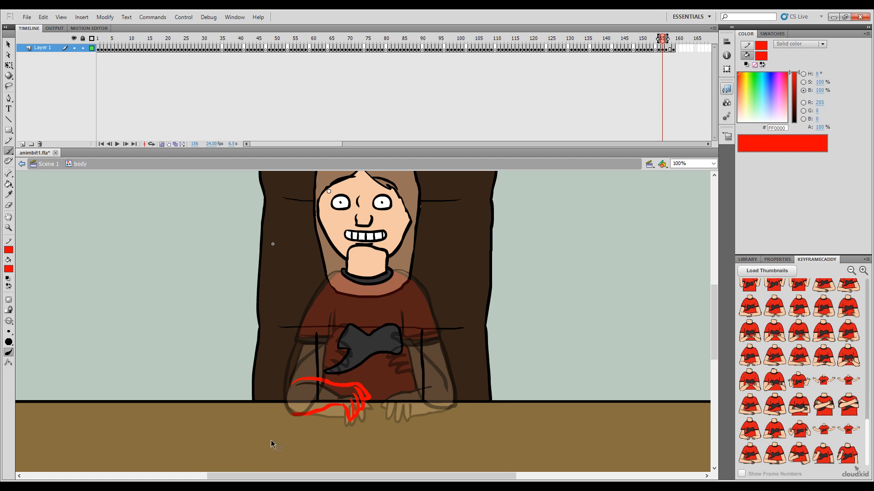
# Step: Undo the red hand and forearm strokes on frame 156
pyautogui.hotkey('ctrl', 'z')
pyautogui.hotkey('ctrl', 'z')
pyautogui.hotkey('ctrl', 'z')
pyautogui.hotkey('ctrl', 'z')
pyautogui.hotkey('ctrl', 'z')
pyautogui.hotkey('ctrl', 'z')
# Step: Redraw the upper contour of the left-side forearm in red on frame 156, sloping down to the wrist
pyautogui.press(',')
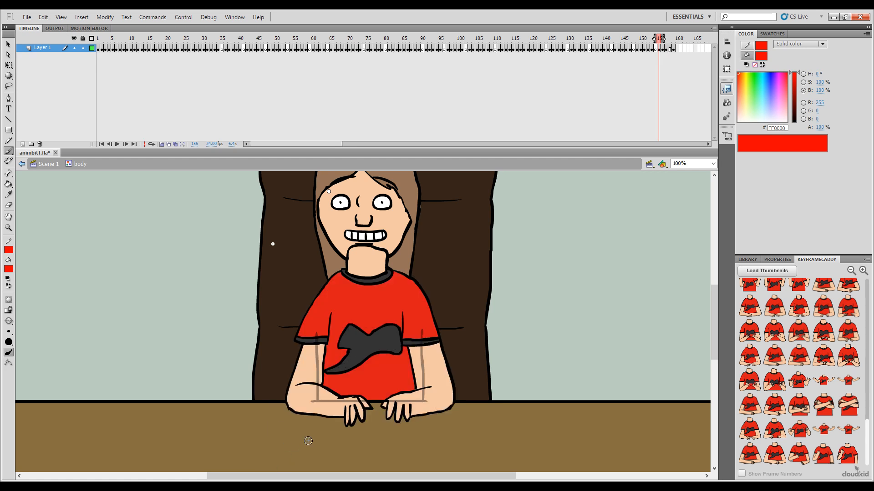
pyautogui.press('.')
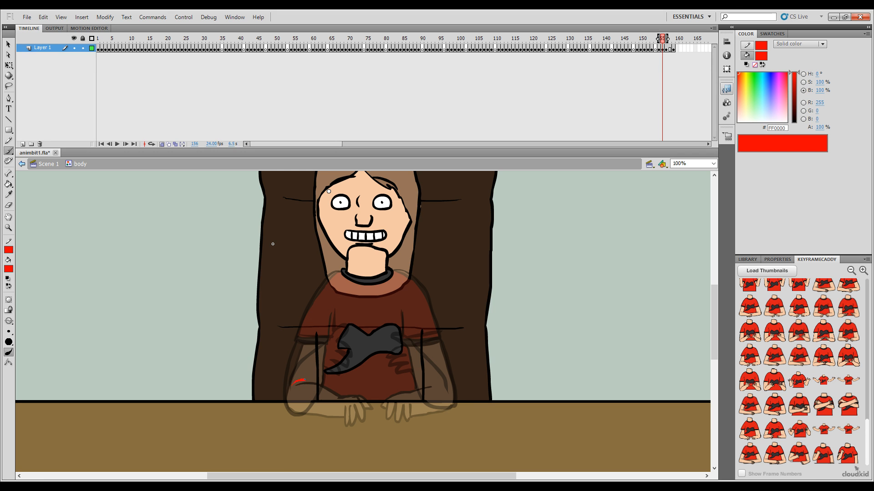
pyautogui.moveTo(341, 390); pyautogui.dragTo(347, 392)
pyautogui.press(',')
pyautogui.press('.')
# Step: Sketch the knuckles and fingers of the left-side hand in red at the end of the forearm line
pyautogui.moveTo(352, 394); pyautogui.dragTo(365, 410)
pyautogui.hotkey('ctrl', 'z')
pyautogui.hotkey('ctrl', 'z')
pyautogui.moveTo(350, 397); pyautogui.dragTo(359, 415)
pyautogui.hotkey('ctrl', 'z')
pyautogui.moveTo(351, 398); pyautogui.dragTo(355, 422)
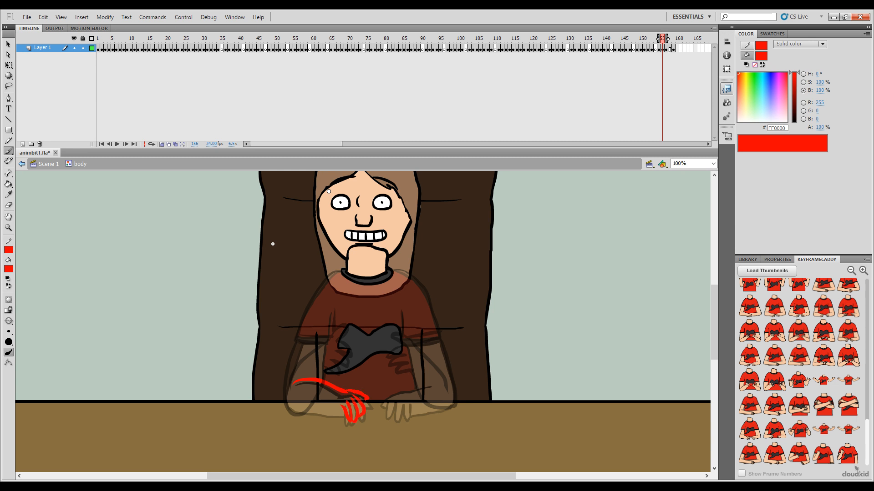
pyautogui.hotkey('ctrl', 'z')
pyautogui.moveTo(363, 394); pyautogui.dragTo(365, 404)
pyautogui.press(',')
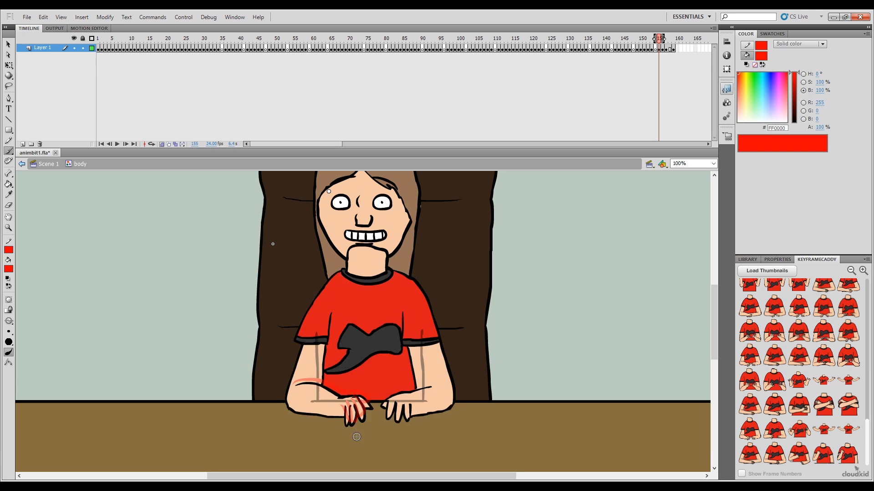
pyautogui.press('.')
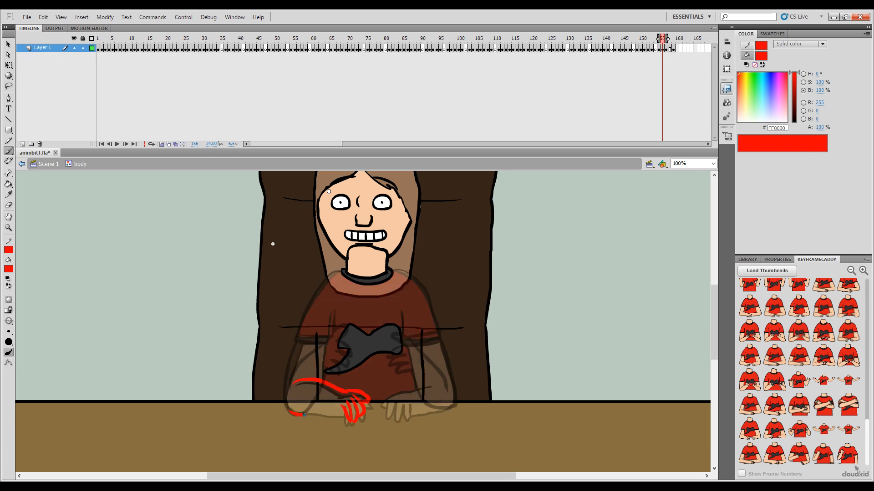
# Step: Sketch the underside of the left-side forearm in red along the desk, from the elbow to the fingers
pyautogui.hotkey('ctrl', 'z')
# Step: Try to sketch the left-side shoulder line, sleeve crease and sleeve hem in red on frame 156
pyautogui.hotkey('ctrl', 'z')
pyautogui.moveTo(291, 413); pyautogui.dragTo(305, 414)
pyautogui.press(',')
pyautogui.press('.')
pyautogui.hotkey('ctrl', 'z')
pyautogui.moveTo(304, 315); pyautogui.dragTo(300, 327)
pyautogui.press(',')
pyautogui.press('.')
pyautogui.hotkey('ctrl', 'z')
pyautogui.press(',')
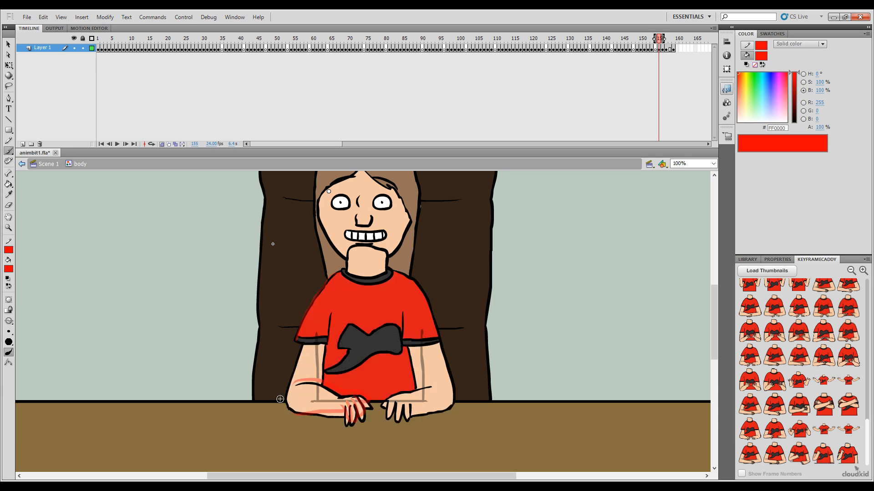
pyautogui.press('.')
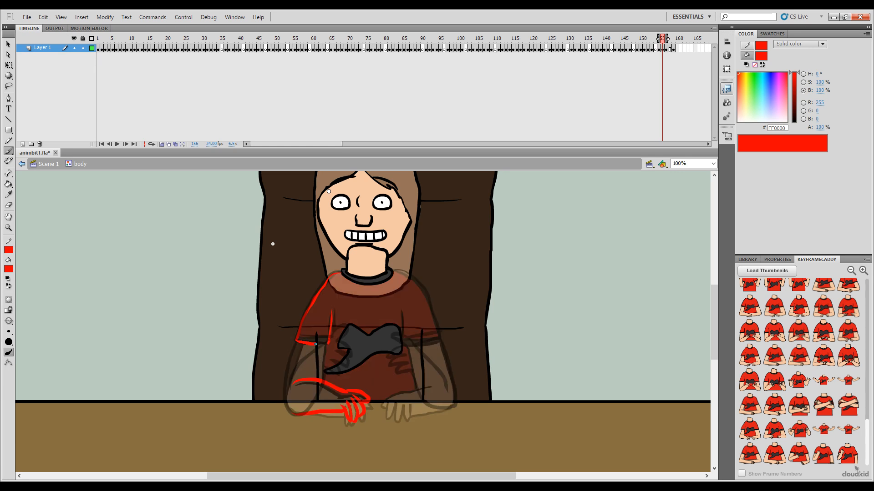
pyautogui.press(',')
pyautogui.press('.')
pyautogui.press('.')
pyautogui.press(',')
pyautogui.hotkey('ctrl', 'z')
pyautogui.press(',')
pyautogui.press('.')
pyautogui.moveTo(305, 342); pyautogui.dragTo(328, 345)
pyautogui.hotkey('ctrl', 'z')
# Step: Flip between frames 155, 156 and 157 to compare the red arm and sleeve sketch with the neighbouring poses
pyautogui.press(',')
pyautogui.press('.')
pyautogui.press('.')
pyautogui.press(',')
pyautogui.press(',')
pyautogui.press('.')
pyautogui.press('.')
pyautogui.press(',')
pyautogui.press(',')
pyautogui.press('.')
pyautogui.press(',')
pyautogui.press('.')
pyautogui.press('.')
pyautogui.press(',')
pyautogui.press('.')
pyautogui.press(',')
pyautogui.press(',')
# Step: Try to add the cuff line to the red sleeve sketch and compare it with the adjacent frames
pyautogui.press('.')
pyautogui.press(',')
pyautogui.press('.')
pyautogui.press(',')
pyautogui.press('.')
pyautogui.moveTo(320, 338); pyautogui.dragTo(329, 337)
pyautogui.press(',')
# Step: Turn off onion skinning to check the motion across frames 155 to 157, and turn it back on
pyautogui.press('.')
pyautogui.press('.')
pyautogui.press(',')
pyautogui.press(',')
pyautogui.press('.')
pyautogui.press('.')
pyautogui.press(',')
pyautogui.press(',')
pyautogui.press('.')
pyautogui.click(161, 144)
pyautogui.press(',')
pyautogui.press('.')
pyautogui.press(',')
pyautogui.press('.')
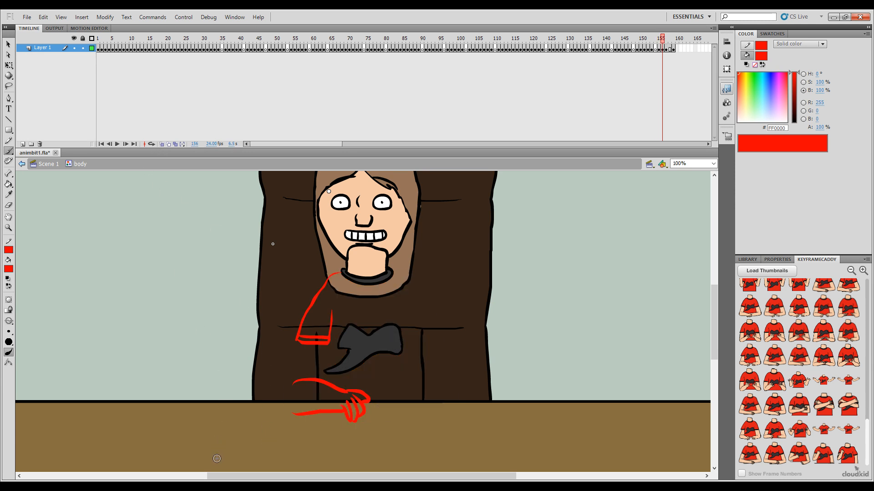
pyautogui.press('.')
pyautogui.press(',')
pyautogui.press(',')
pyautogui.press('.')
pyautogui.click(162, 144)
pyautogui.press(',')
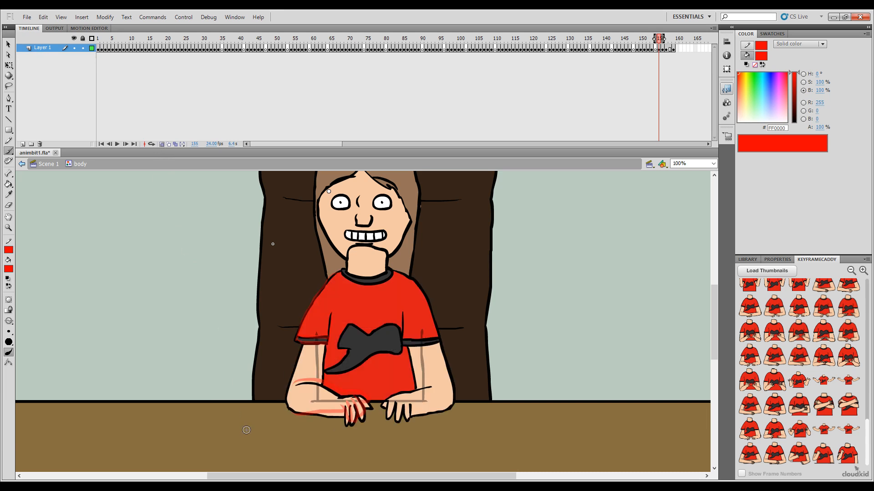
pyautogui.press('.')
pyautogui.press('.')
pyautogui.press(',')
pyautogui.press(',')
pyautogui.press('.')
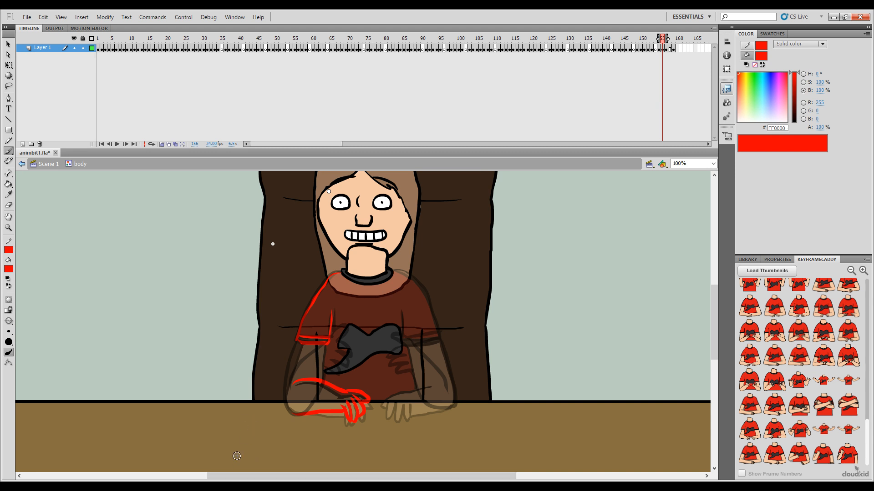
# Step: Undo the red shoulder, sleeve and cuff strokes on frame 156, keeping the forearm and hand
pyautogui.hotkey('ctrl', 'z')
pyautogui.hotkey('ctrl', 'z')
pyautogui.hotkey('ctrl', 'z')
pyautogui.hotkey('ctrl', 'z')
# Step: Sketch the outer edge of the left-side arm in red from below the sleeve around the elbow, checking against adjacent frames
pyautogui.press(',')
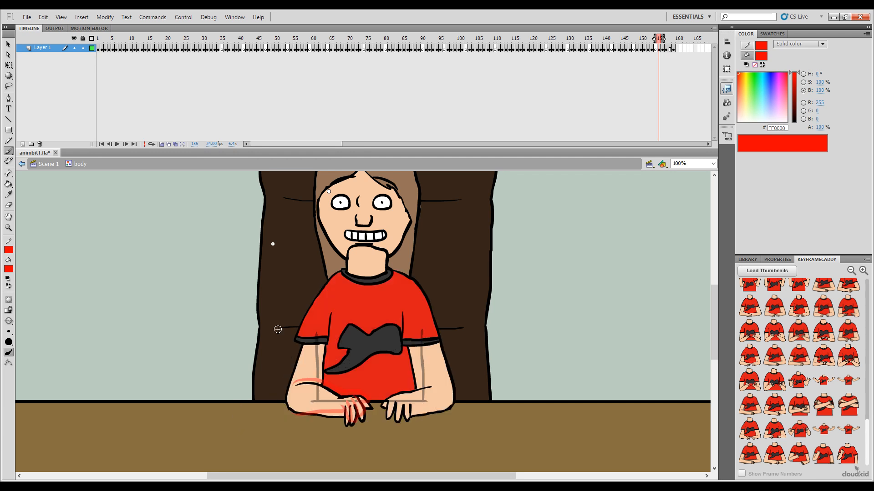
pyautogui.press('.')
pyautogui.press('.')
pyautogui.press(',')
pyautogui.press(',')
pyautogui.press('.')
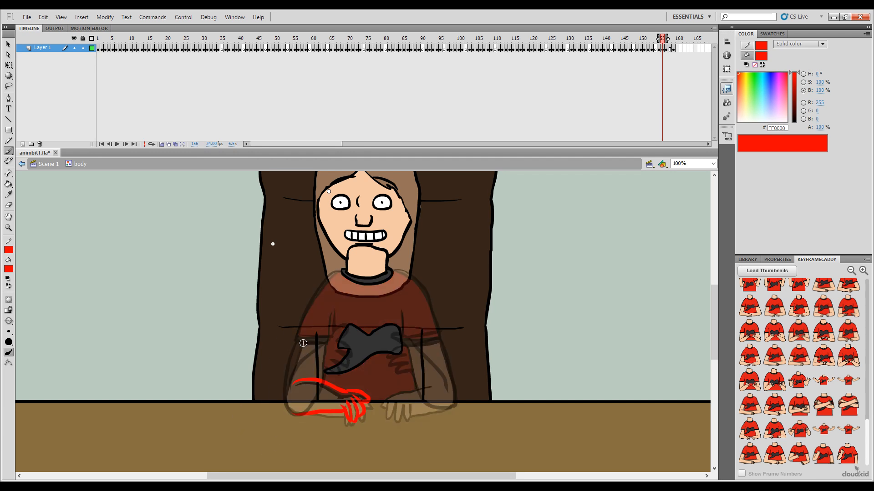
pyautogui.moveTo(295, 366); pyautogui.dragTo(290, 377)
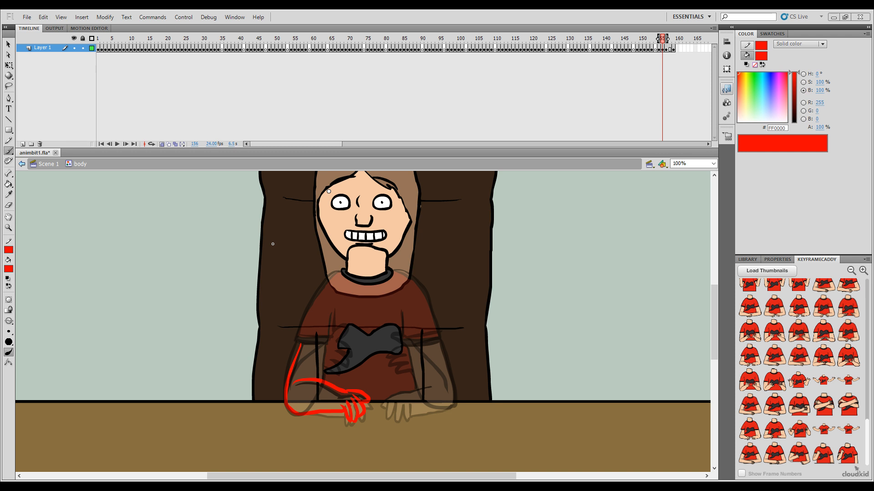
pyautogui.press(',')
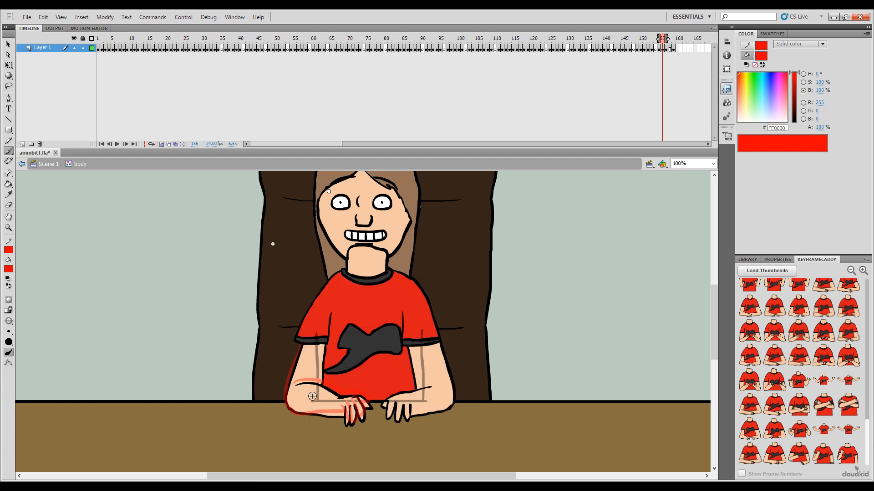
pyautogui.press('.')
# Step: Try to sketch the left-side shoulder outline in red on frame 156 and compare it with the previous frame
pyautogui.hotkey('ctrl', '=')
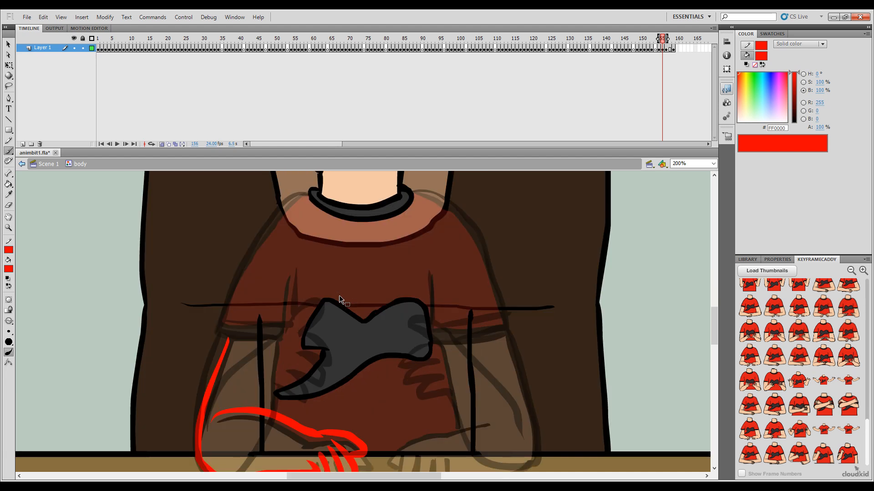
pyautogui.moveTo(278, 337); pyautogui.dragTo(331, 358)
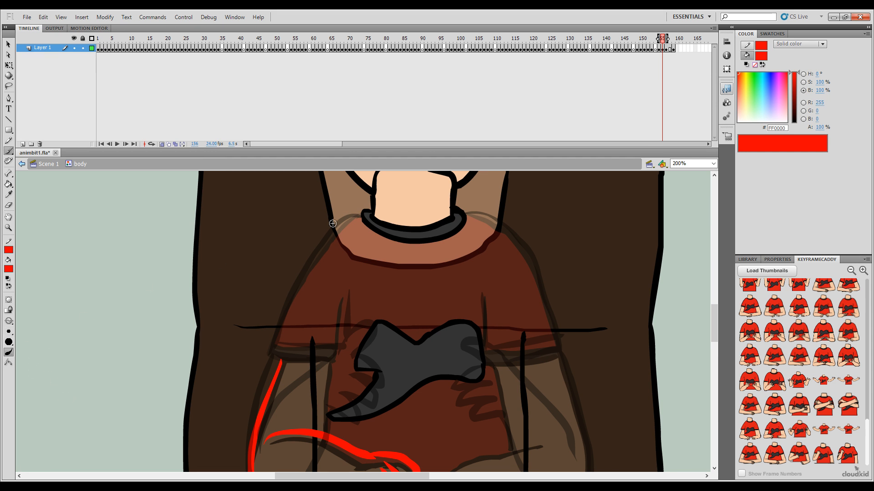
pyautogui.moveTo(316, 218); pyautogui.dragTo(276, 300)
pyautogui.hotkey('ctrl', 'z')
pyautogui.press(',')
pyautogui.press('.')
# Step: Sketch the inner fold line of the left-side sleeve in red, checking it against the previous frame
pyautogui.moveTo(339, 325); pyautogui.dragTo(336, 345)
pyautogui.hotkey('ctrl', 'z')
pyautogui.moveTo(344, 296); pyautogui.dragTo(337, 350)
pyautogui.hotkey('ctrl', 'z')
pyautogui.hotkey('ctrl', 'z')
pyautogui.press(',')
pyautogui.press('.')
pyautogui.hotkey('ctrl', 'z')
pyautogui.hotkey('ctrl', 'z')
# Step: Sketch the left-side shoulder and outer sleeve edge in red, and close the sleeve with two cuff lines
pyautogui.moveTo(338, 227); pyautogui.dragTo(302, 275)
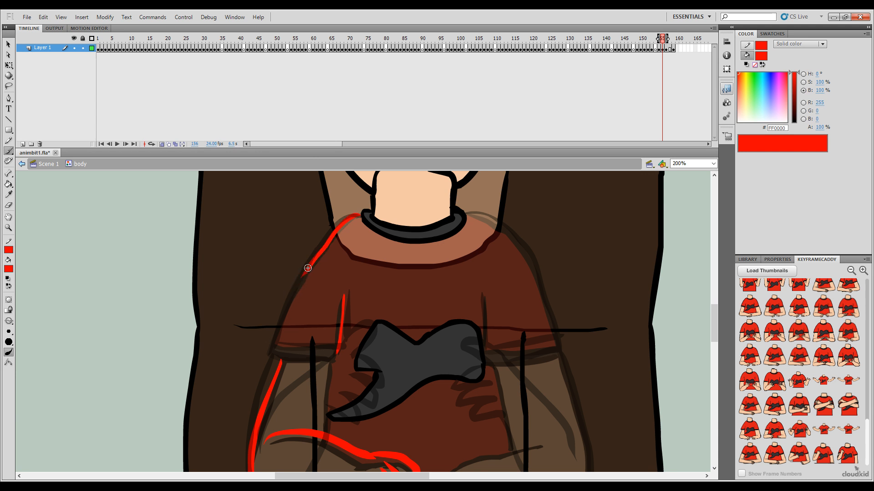
pyautogui.moveTo(299, 286); pyautogui.dragTo(270, 354)
pyautogui.hotkey('ctrl', 'z')
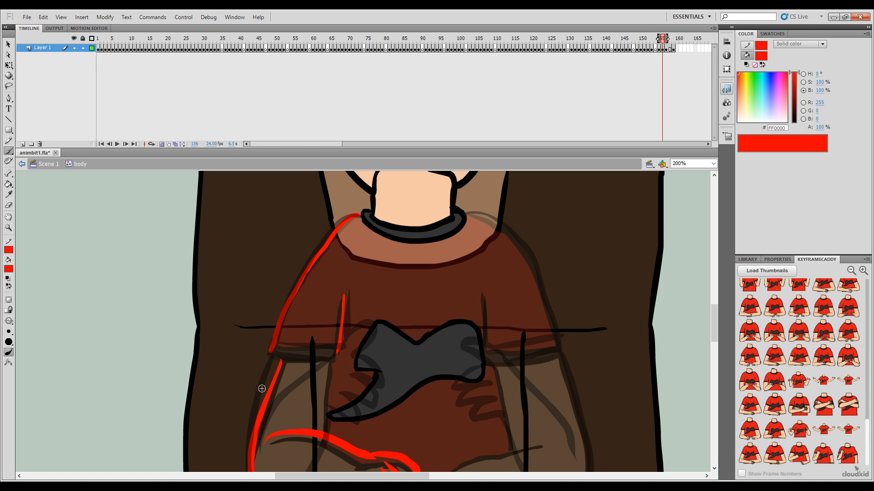
pyautogui.hotkey('ctrl', 'z')
pyautogui.moveTo(271, 354); pyautogui.dragTo(283, 359)
pyautogui.moveTo(290, 347); pyautogui.dragTo(341, 348)
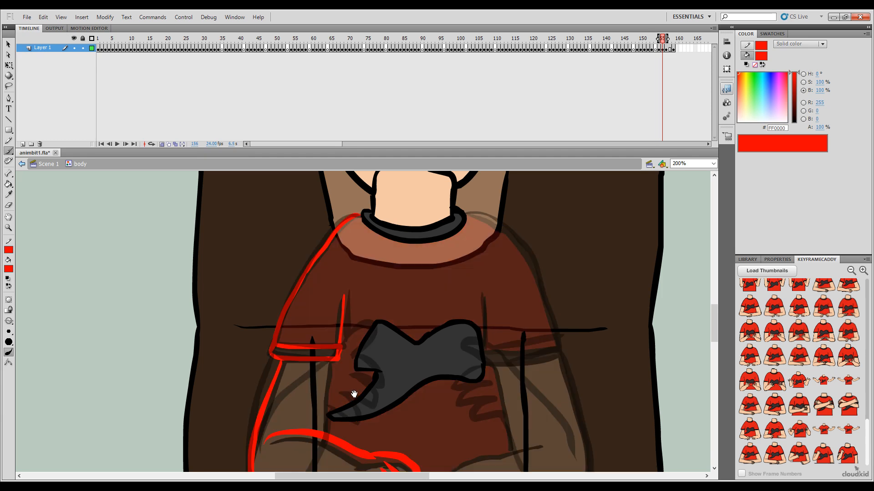
# Step: Sketch the inner edge of the left-side upper arm in red down to the forearm, comparing it with frame 155
pyautogui.moveTo(354, 394); pyautogui.dragTo(365, 346)
pyautogui.press(',')
pyautogui.press('.')
pyautogui.press(',')
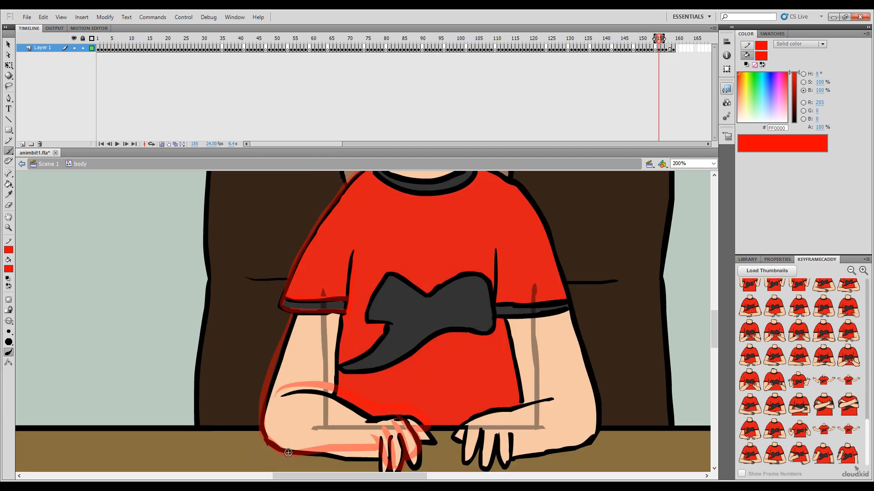
pyautogui.press('.')
pyautogui.press(',')
pyautogui.press('.')
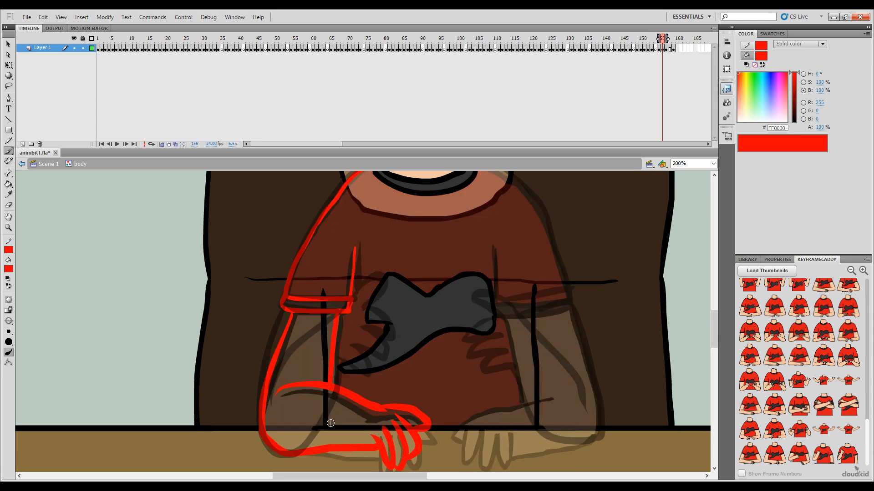
# Step: Flip between frames 155, 156 and 157 to examine how the left-side arm moves
pyautogui.moveTo(385, 353); pyautogui.dragTo(340, 347)
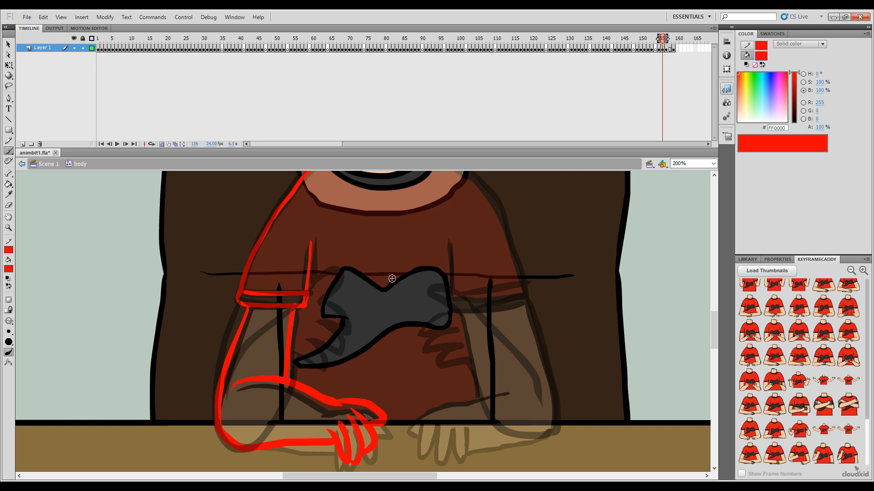
pyautogui.hotkey('ctrl', '1')
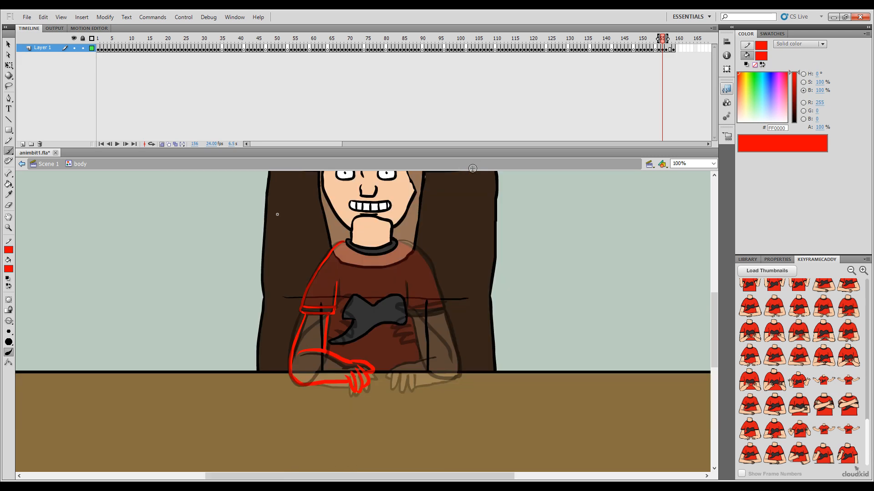
pyautogui.moveTo(408, 273); pyautogui.dragTo(433, 302)
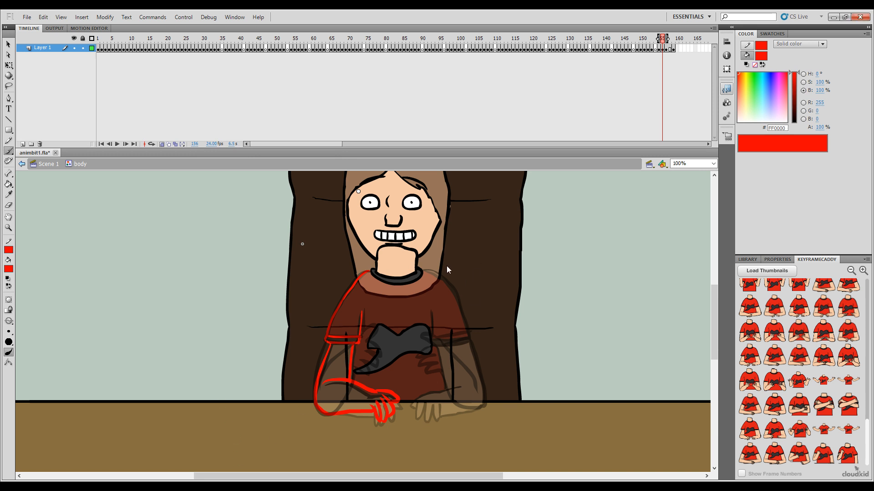
pyautogui.press(',')
pyautogui.press('.')
pyautogui.press(',')
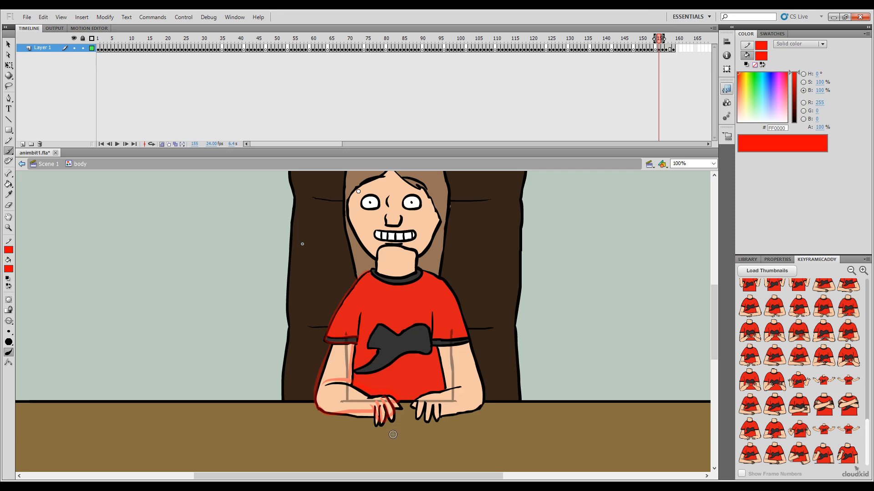
pyautogui.press('.')
pyautogui.press(',')
pyautogui.press('.')
pyautogui.press('.')
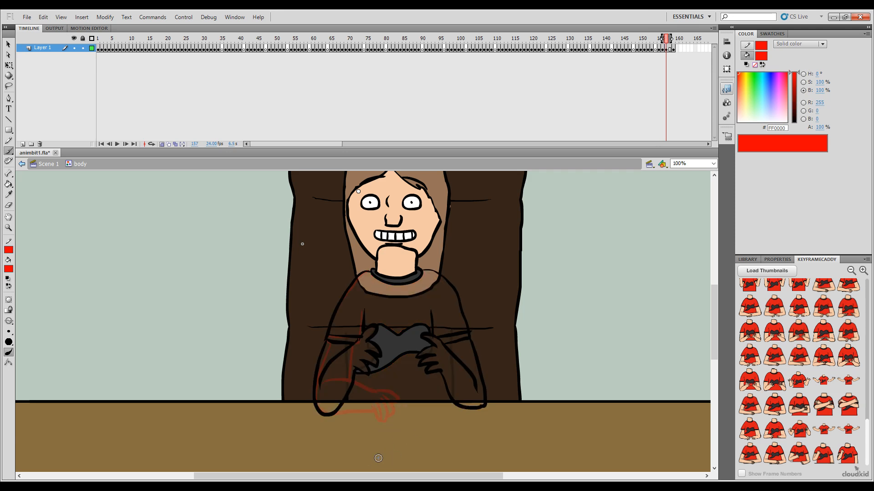
pyautogui.press(',')
pyautogui.press('.')
pyautogui.press(',')
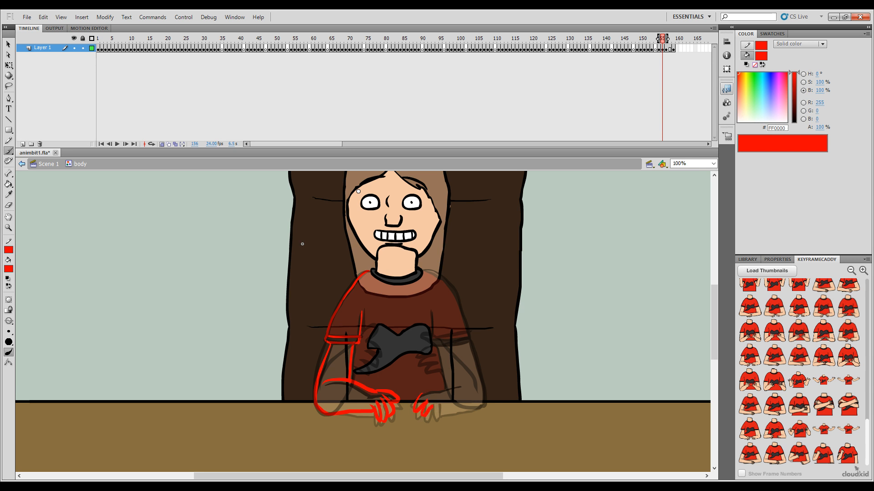
# Step: Sketch the right-side hand and the upper and lower edges of its forearm in red, checking against frame 155
pyautogui.moveTo(431, 414); pyautogui.dragTo(444, 406)
pyautogui.press('.')
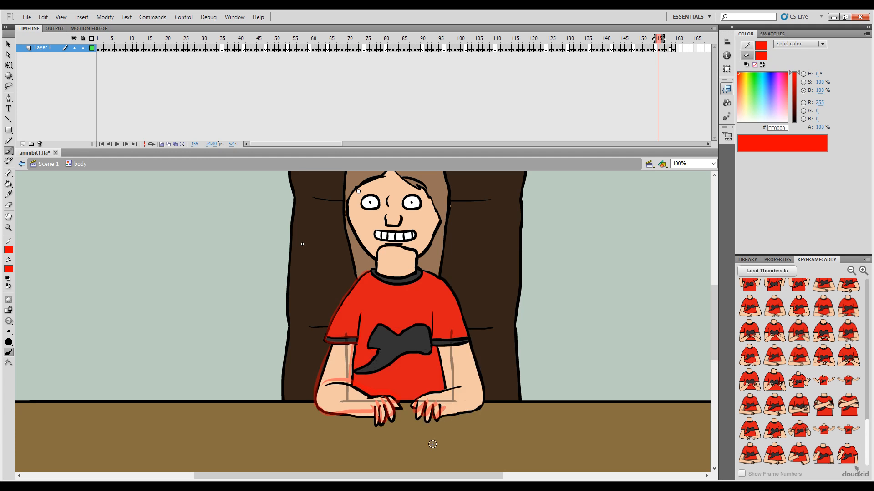
pyautogui.press(',')
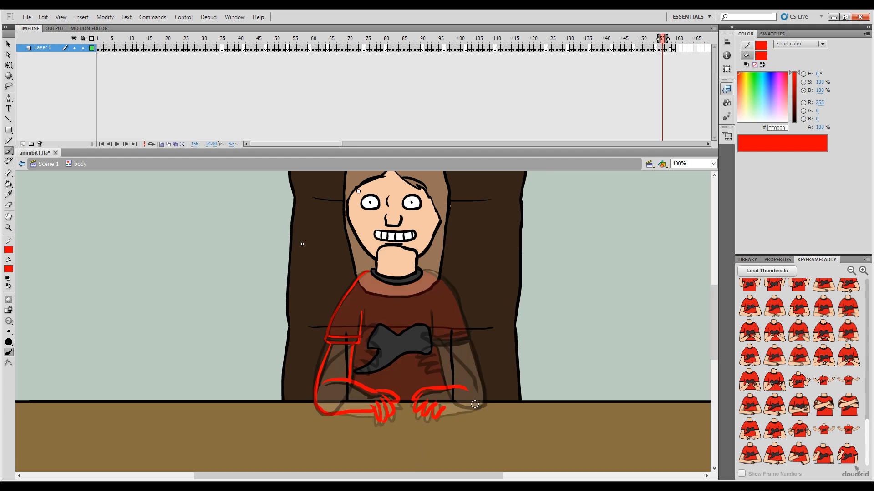
pyautogui.hotkey('ctrl', 'z')
pyautogui.press('.')
pyautogui.press(',')
pyautogui.moveTo(477, 408); pyautogui.dragTo(483, 407)
# Step: Flip between frame 156 and its neighbours to compare the red right-side hand and forearm sketch with their poses
pyautogui.press('.')
pyautogui.press(',')
pyautogui.press('.')
pyautogui.press(',')
pyautogui.press('.')
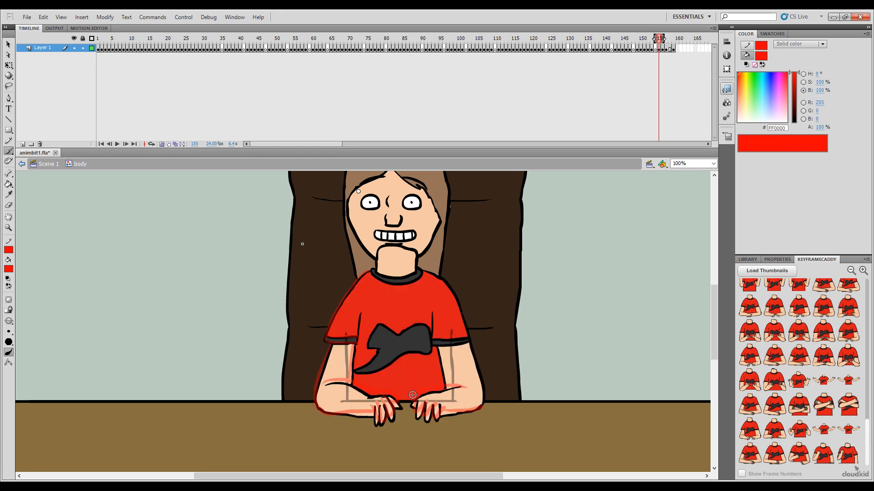
pyautogui.press(',')
pyautogui.press('.')
pyautogui.press(',')
pyautogui.press(',')
pyautogui.press('.')
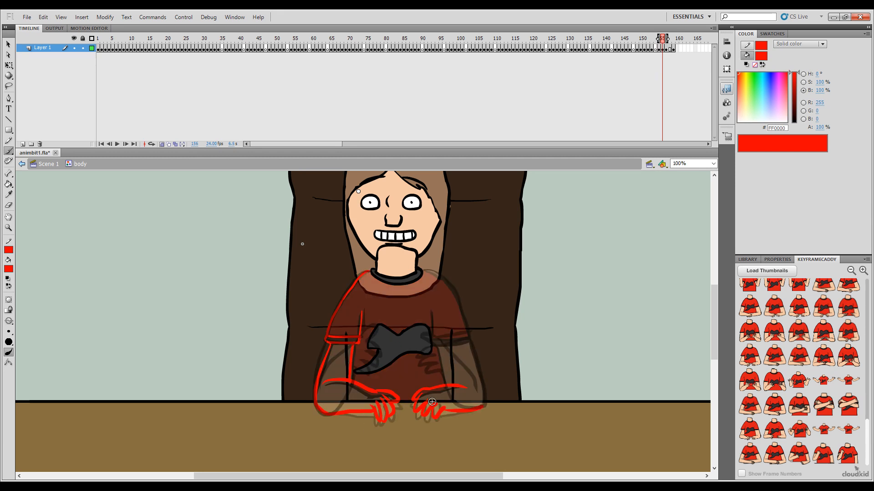
pyautogui.press('.')
pyautogui.press(',')
pyautogui.press(',')
pyautogui.press('.')
pyautogui.press(',')
pyautogui.press('.')
# Step: Sketch the right-side shoulder and outer sleeve edge in red from the collar to the cuff, checking against frame 155
pyautogui.hotkey('ctrl', '=')
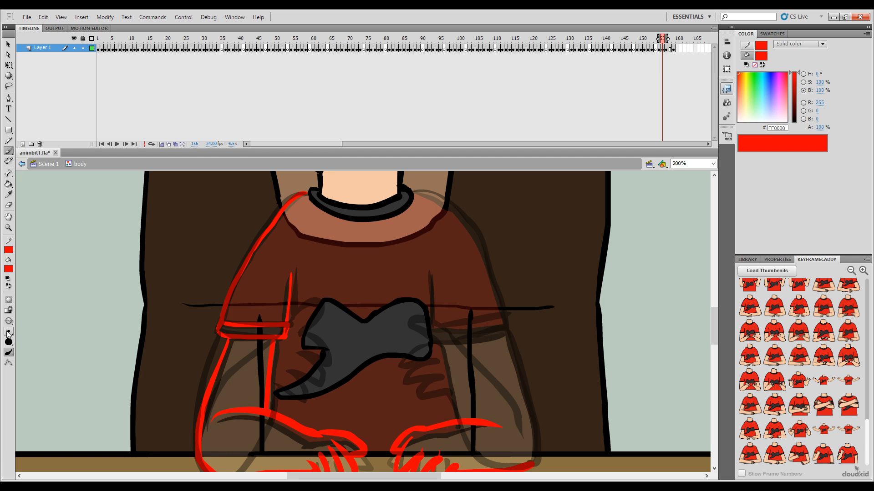
pyautogui.moveTo(493, 242); pyautogui.dragTo(539, 319)
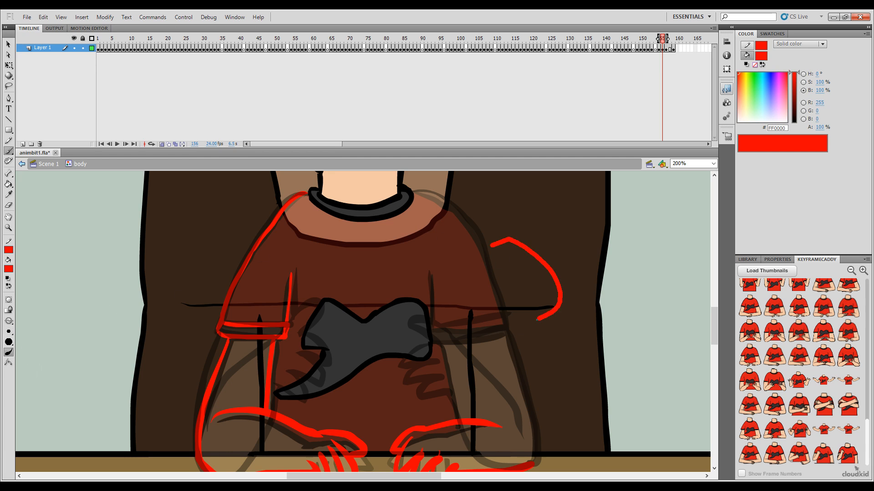
pyautogui.hotkey('ctrl', 'z')
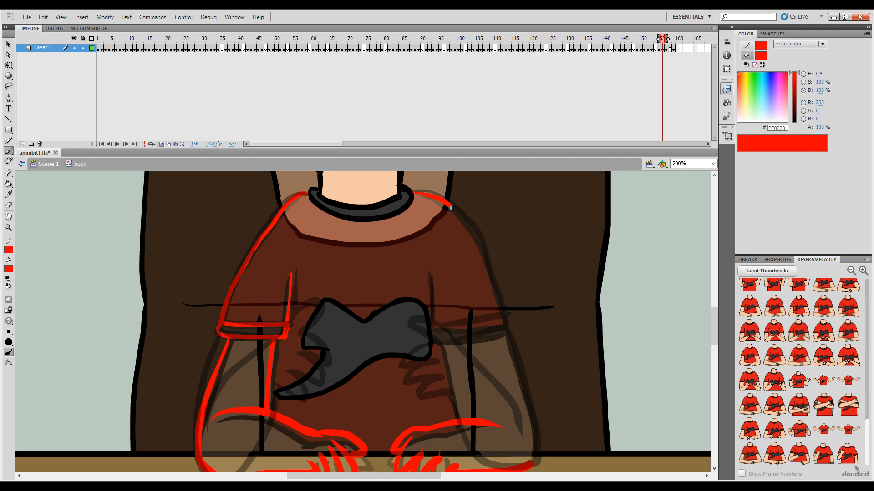
pyautogui.moveTo(475, 235); pyautogui.dragTo(507, 332)
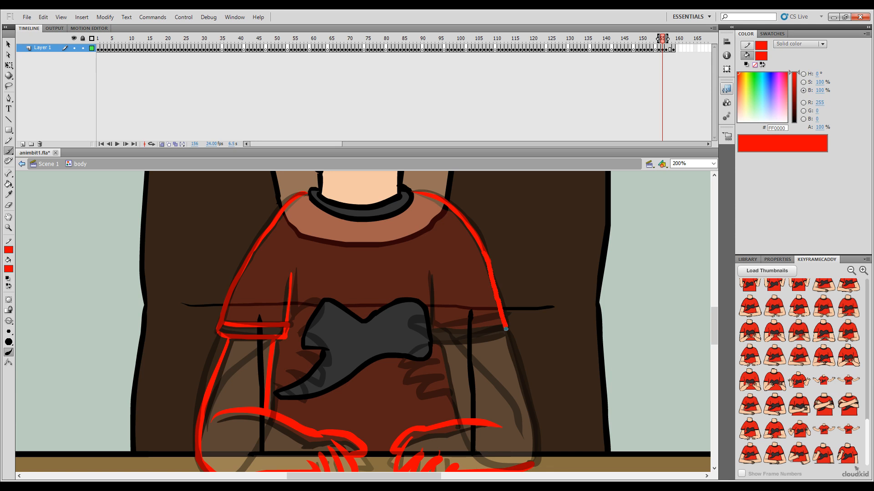
pyautogui.press(',')
pyautogui.press('.')
pyautogui.press(',')
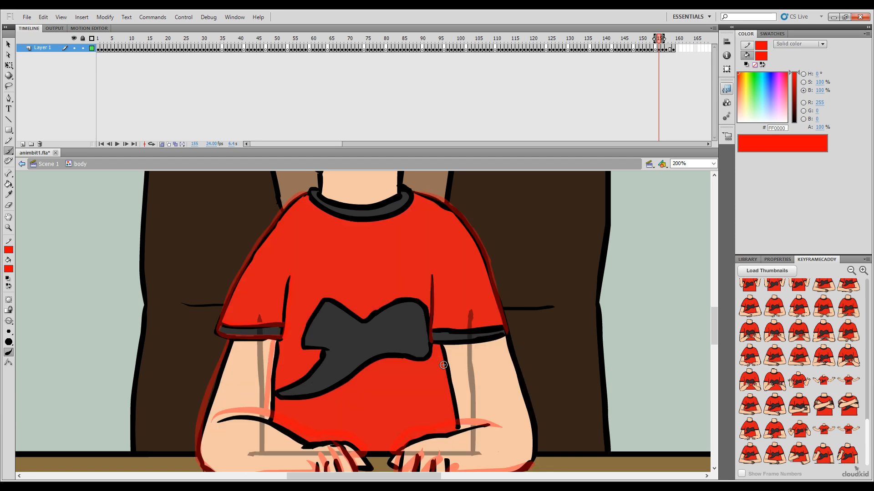
pyautogui.press('.')
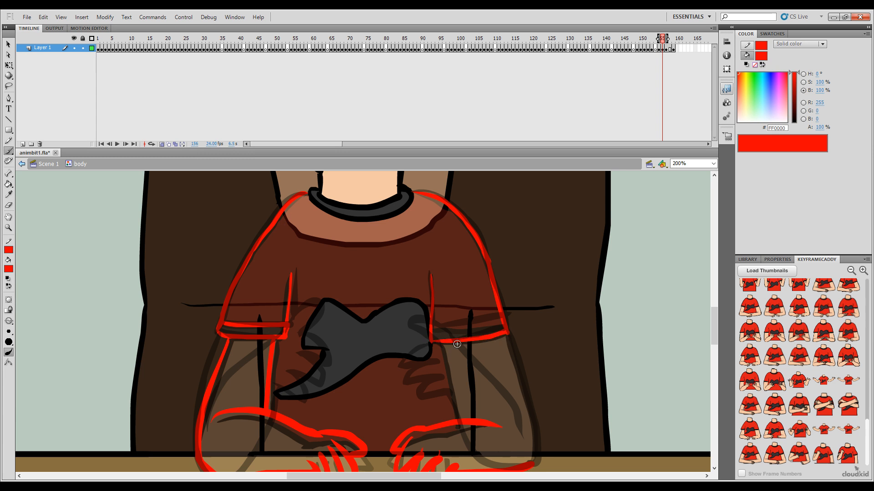
# Step: Sketch the upper cuff line of the right-side sleeve in red and compare the finished sleeve with frame 155
pyautogui.press(',')
pyautogui.press('.')
pyautogui.moveTo(468, 327); pyautogui.dragTo(499, 321)
pyautogui.hotkey('ctrl', 'z')
pyautogui.moveTo(437, 328); pyautogui.dragTo(500, 321)
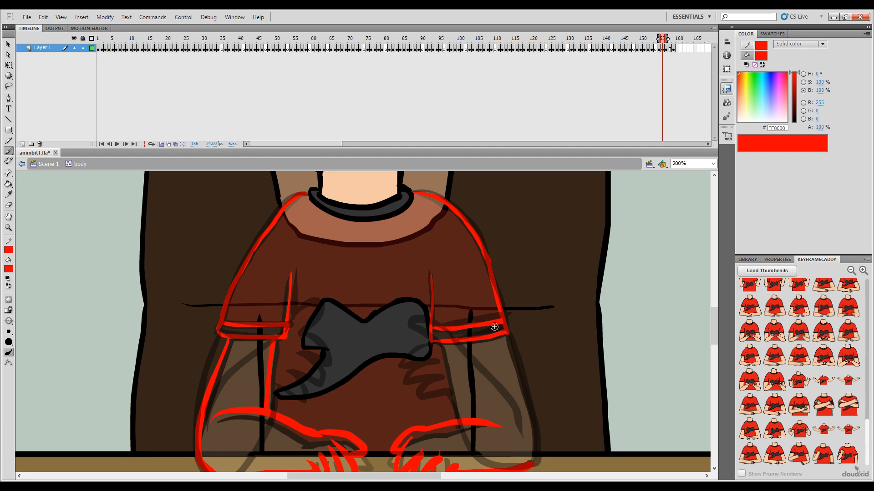
pyautogui.hotkey('ctrl', 'z')
pyautogui.moveTo(497, 323); pyautogui.dragTo(503, 321)
pyautogui.press(',')
pyautogui.press('.')
pyautogui.press(',')
pyautogui.press('.')
# Step: Sketch the inner and outer edges of the right-side upper arm in red, joining the sleeve to the forearm and elbow
pyautogui.moveTo(446, 361); pyautogui.dragTo(458, 420)
pyautogui.moveTo(523, 363); pyautogui.dragTo(514, 295)
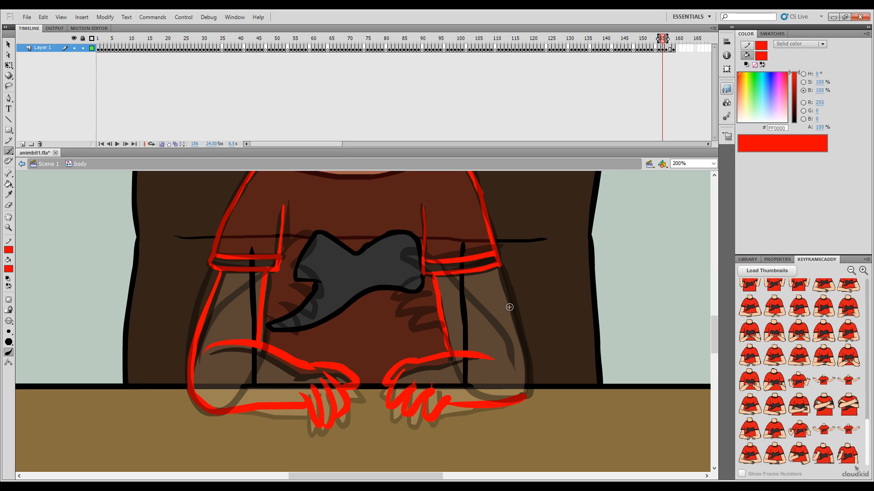
pyautogui.press(',')
pyautogui.press('.')
pyautogui.moveTo(502, 277); pyautogui.dragTo(516, 321)
pyautogui.hotkey('ctrl', 'z')
pyautogui.moveTo(509, 293); pyautogui.dragTo(523, 356)
pyautogui.hotkey('ctrl', 'z')
pyautogui.moveTo(504, 281); pyautogui.dragTo(513, 310)
pyautogui.hotkey('ctrl', 'z')
pyautogui.moveTo(500, 266); pyautogui.dragTo(528, 387)
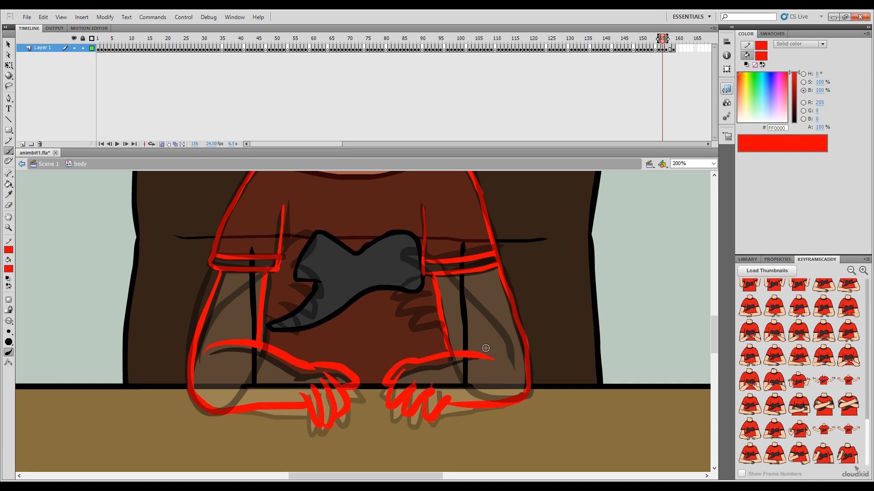
pyautogui.moveTo(562, 300); pyautogui.dragTo(564, 393)
pyautogui.hotkey('ctrl', 'z')
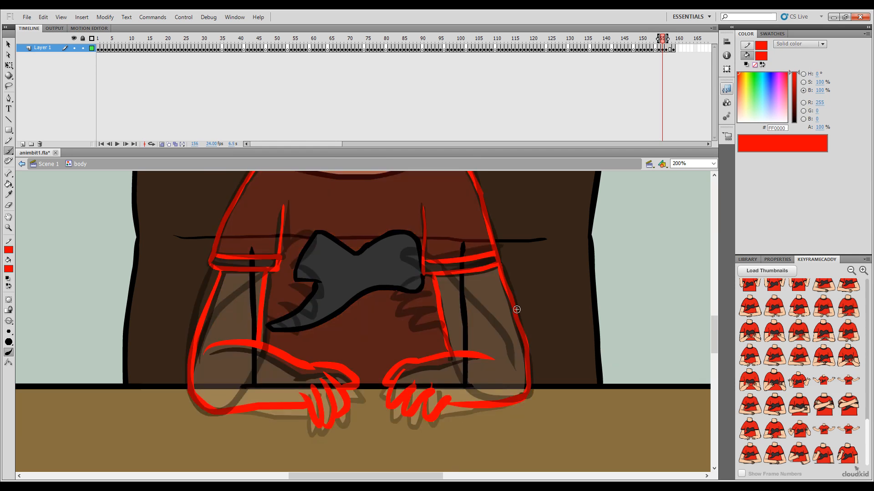
# Step: Return to frame 156 at 100% zoom and turn off onion skinning to isolate the red body sketch
pyautogui.press('p')
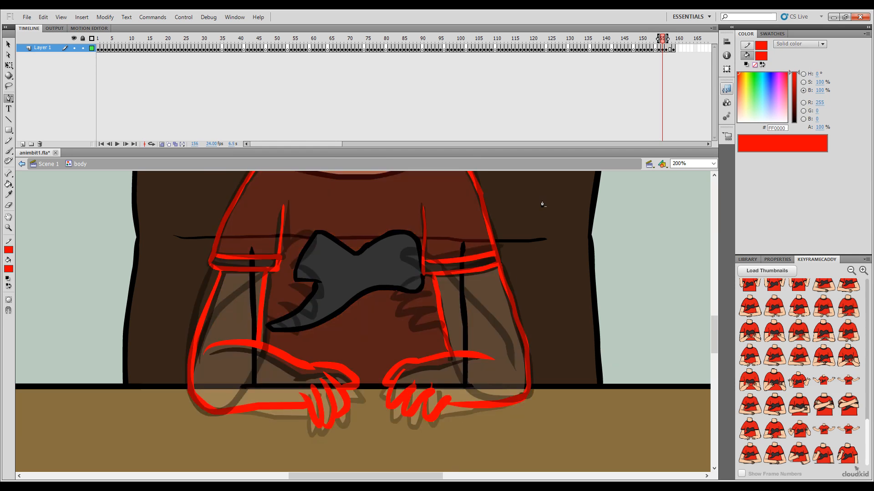
pyautogui.hotkey('ctrl', '-')
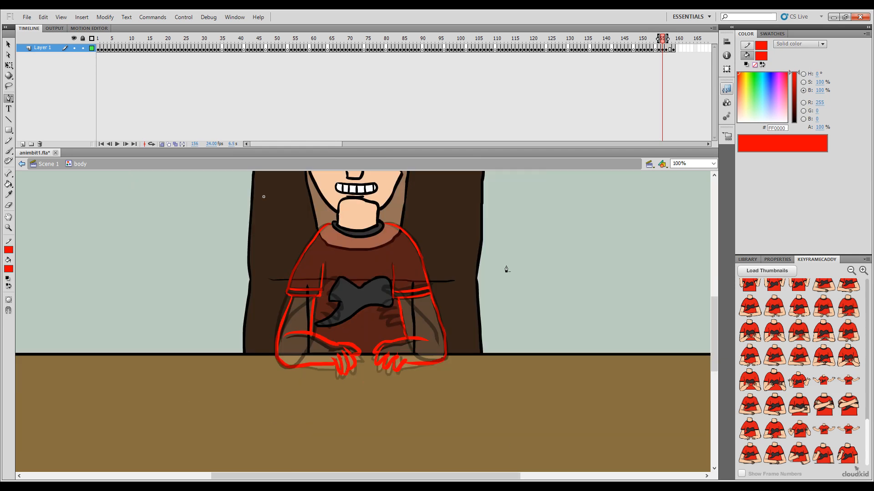
pyautogui.press('b')
pyautogui.moveTo(444, 320); pyautogui.dragTo(470, 384)
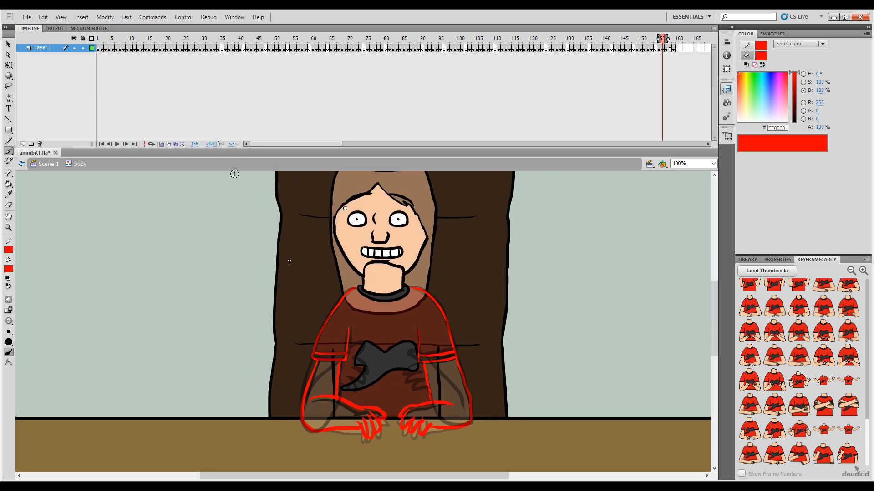
pyautogui.click(153, 143)
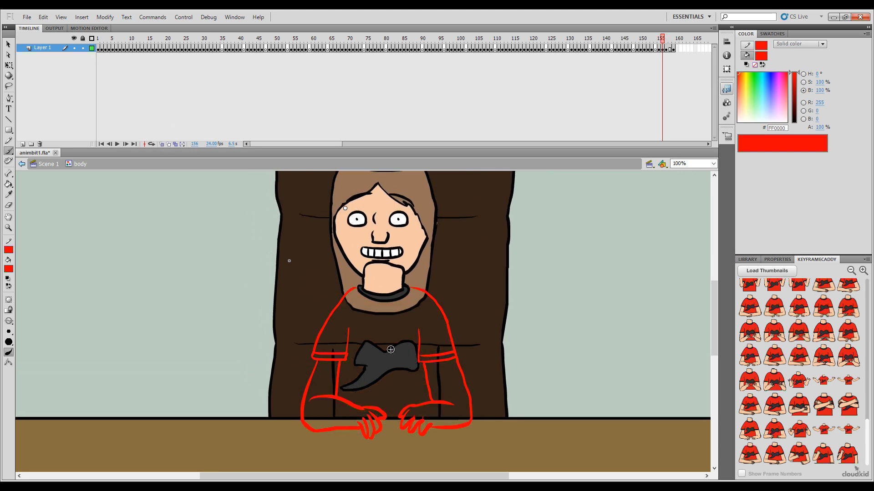
# Step: Delete the leftover black vertical arm lines and their base segments on both sides of the shirt on frame 156
pyautogui.press('v')
pyautogui.click(334, 415)
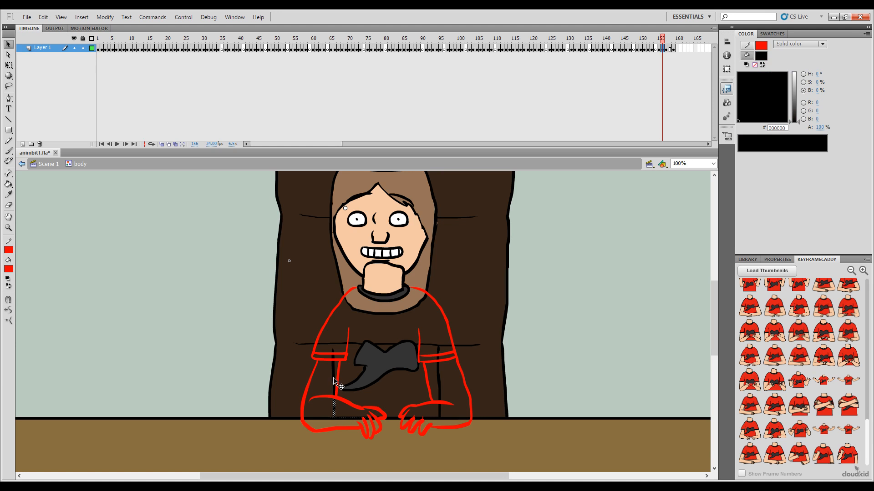
pyautogui.keyDown('shift'); pyautogui.click(334, 378); pyautogui.keyUp('shift')
pyautogui.click(439, 384)
pyautogui.hotkey('ctrl', 'z')
pyautogui.keyDown('shift'); pyautogui.click(439, 382); pyautogui.keyUp('shift')
pyautogui.keyDown('shift'); pyautogui.click(439, 413); pyautogui.keyUp('shift')
pyautogui.press('Delete')
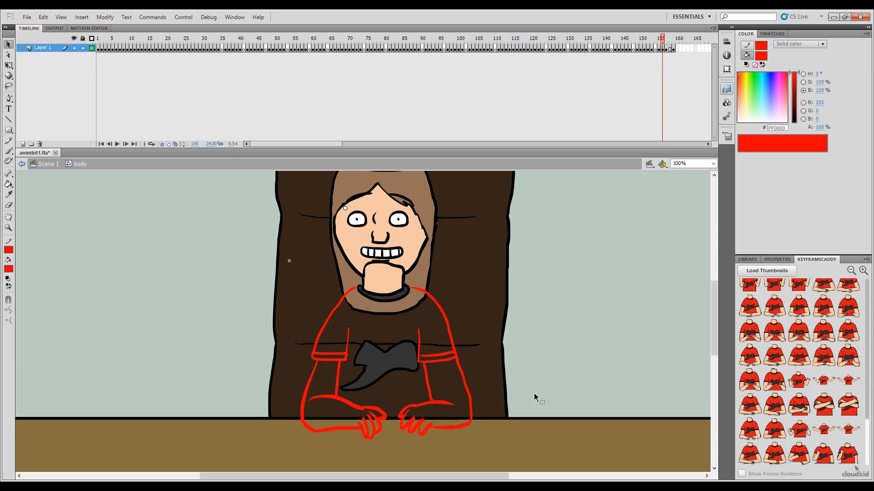
# Step: Recolour the red body, sleeve and arm outlines on frame 156 to black (000000) with the Paint Bucket
pyautogui.press('k')
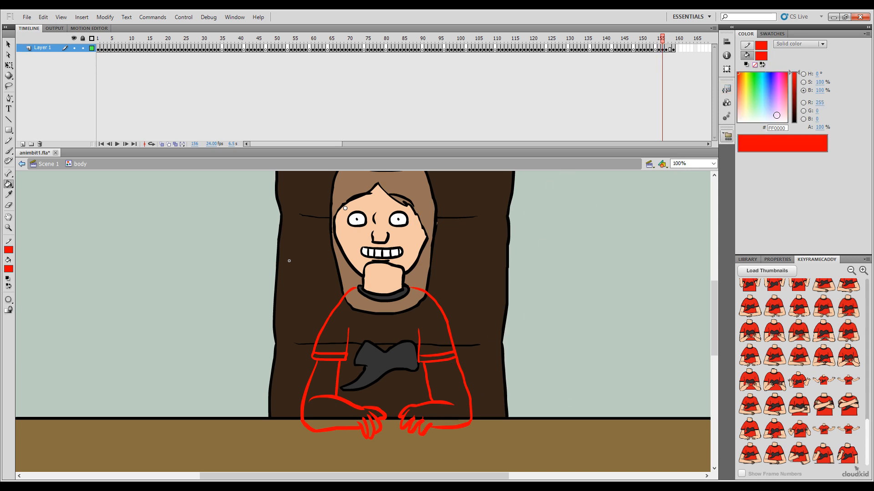
pyautogui.moveTo(794, 105); pyautogui.dragTo(781, 193)
pyautogui.click(436, 305)
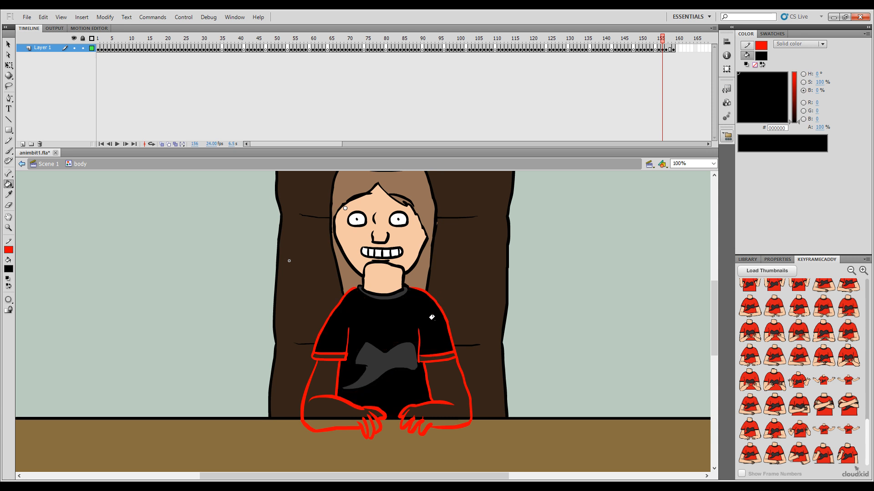
pyautogui.hotkey('ctrl', 'z')
pyautogui.click(426, 308)
pyautogui.click(341, 353)
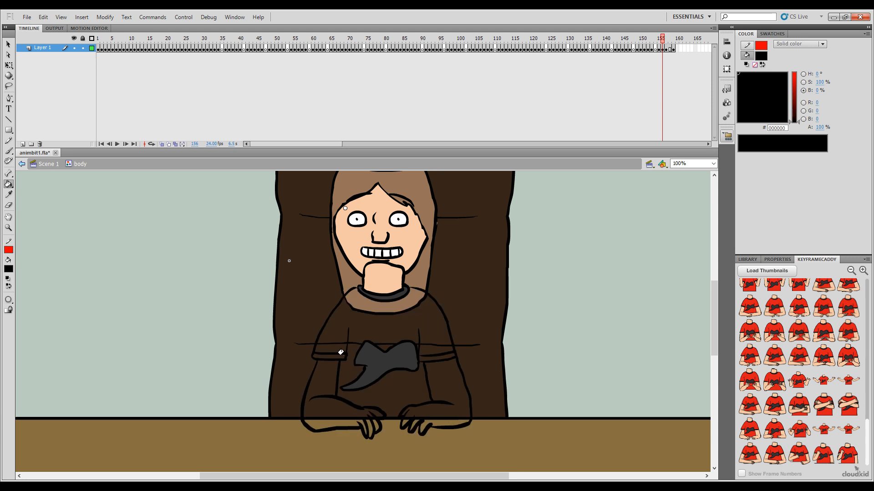
# Step: Try freehand black brush strokes around the character and desk on frames 156 and 155, undoing each one
pyautogui.press('b')
pyautogui.moveTo(663, 38); pyautogui.dragTo(665, 39)
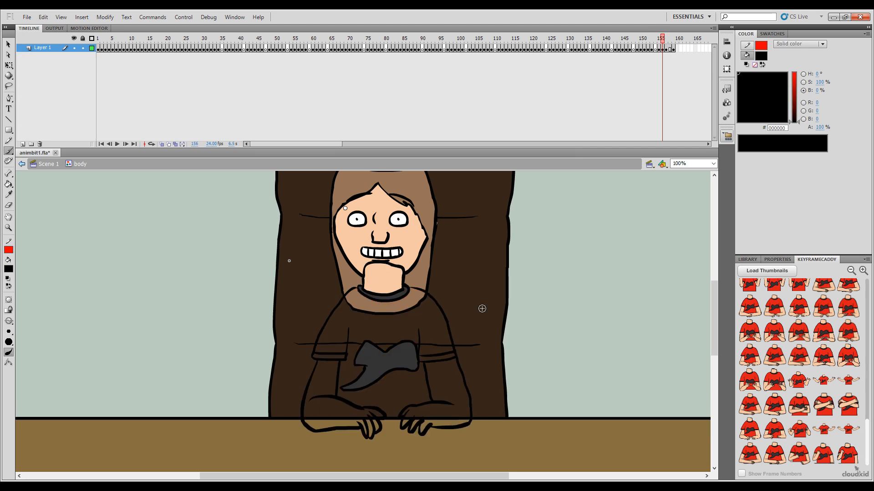
pyautogui.moveTo(484, 304)
pyautogui.mouseDown()
pyautogui.moveTo(511, 326)
pyautogui.moveTo(504, 362)
pyautogui.moveTo(493, 344)
pyautogui.moveTo(513, 373)
pyautogui.moveTo(483, 376)
pyautogui.mouseUp()
pyautogui.hotkey('ctrl', 'z')
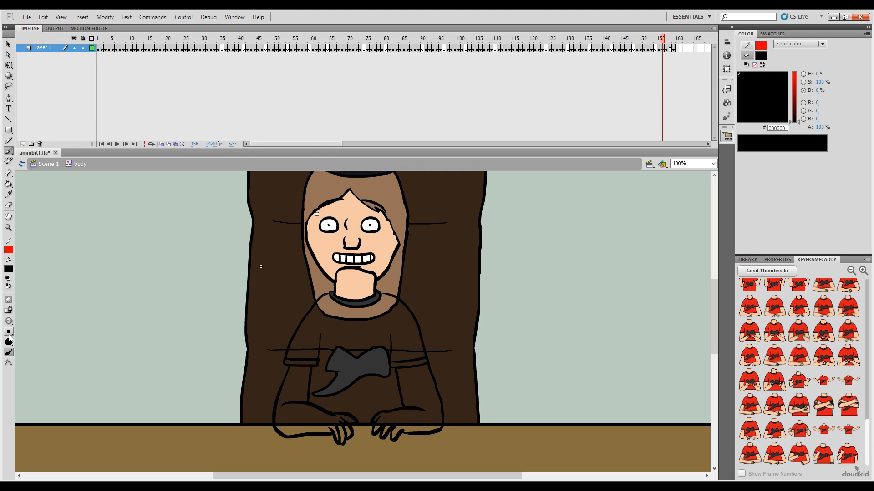
pyautogui.moveTo(477, 386)
pyautogui.mouseDown()
pyautogui.moveTo(501, 432)
pyautogui.moveTo(480, 471)
pyautogui.mouseUp()
pyautogui.hotkey('ctrl', 'z')
pyautogui.moveTo(508, 331)
pyautogui.mouseDown()
pyautogui.moveTo(539, 405)
pyautogui.moveTo(498, 418)
pyautogui.moveTo(510, 423)
pyautogui.mouseUp()
pyautogui.hotkey('ctrl', 'z')
pyautogui.hotkey('ctrl', 'z')
pyautogui.moveTo(663, 40); pyautogui.dragTo(659, 40)
pyautogui.moveTo(457, 362)
pyautogui.mouseDown()
pyautogui.moveTo(472, 414)
pyautogui.moveTo(420, 450)
pyautogui.moveTo(448, 441)
pyautogui.moveTo(405, 455)
pyautogui.moveTo(456, 439)
pyautogui.mouseUp()
pyautogui.hotkey('ctrl', 'z')
pyautogui.hotkey('ctrl', 'z')
pyautogui.hotkey('ctrl', 'z')
pyautogui.moveTo(405, 451); pyautogui.dragTo(462, 440)
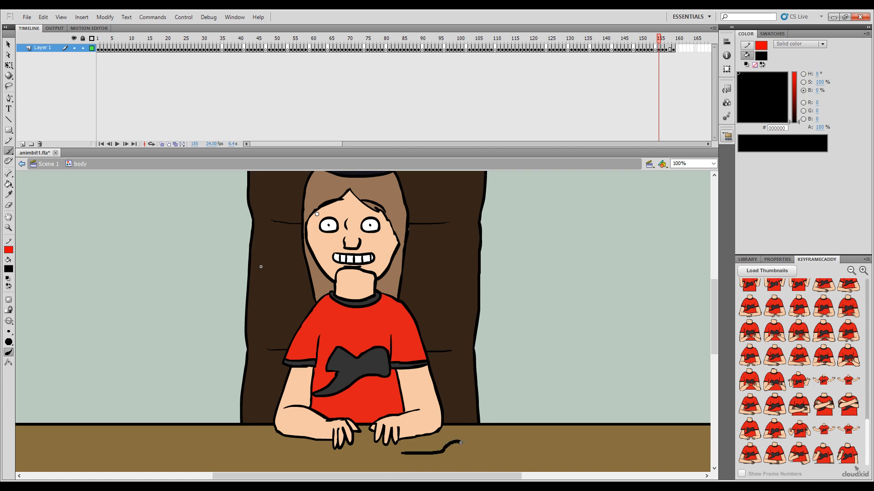
pyautogui.hotkey('ctrl', 'z')
pyautogui.moveTo(400, 468); pyautogui.dragTo(441, 446)
pyautogui.hotkey('ctrl', 'z')
pyautogui.moveTo(389, 464); pyautogui.dragTo(439, 464)
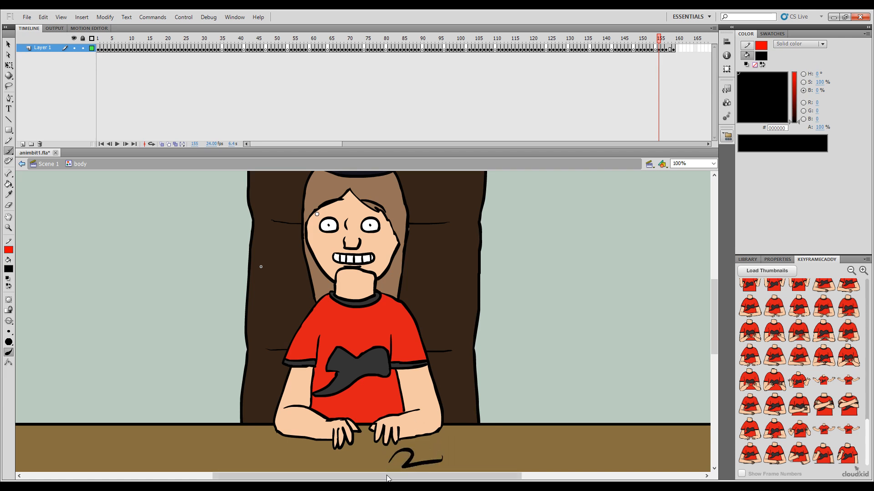
pyautogui.hotkey('ctrl', 'z')
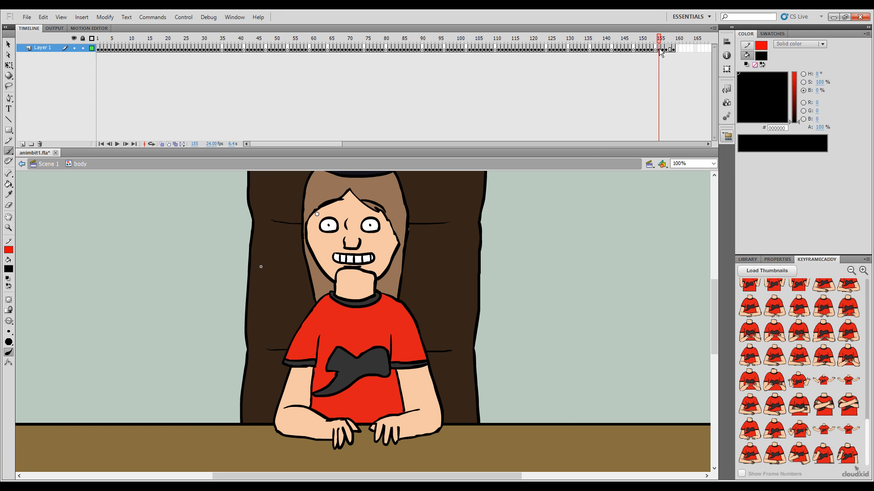
pyautogui.moveTo(659, 38); pyautogui.dragTo(658, 39)
pyautogui.moveTo(392, 461)
pyautogui.mouseDown()
pyautogui.moveTo(439, 454)
pyautogui.moveTo(460, 436)
pyautogui.mouseUp()
pyautogui.hotkey('ctrl', 'z')
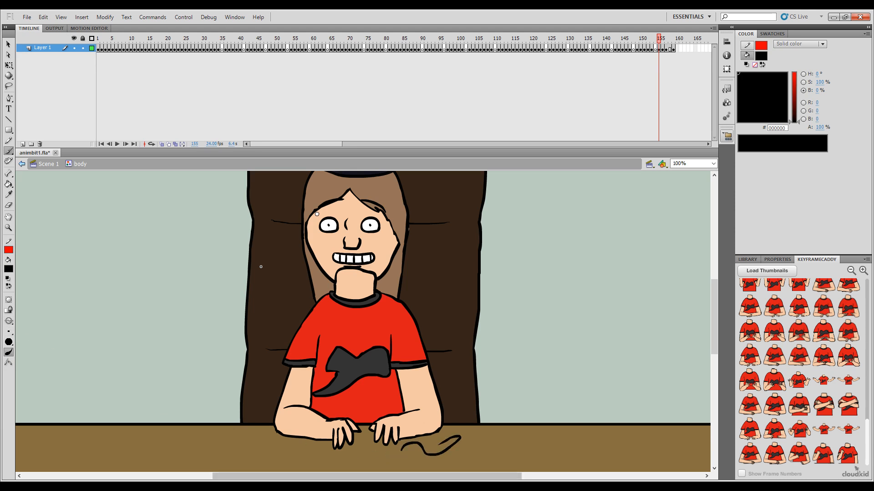
pyautogui.hotkey('ctrl', 'z')
pyautogui.moveTo(399, 457)
pyautogui.mouseDown()
pyautogui.moveTo(444, 443)
pyautogui.moveTo(426, 461)
pyautogui.mouseUp()
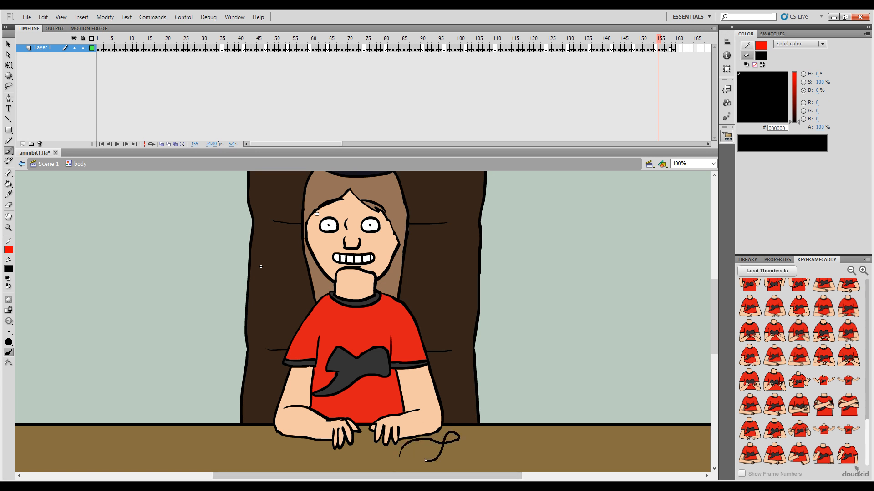
pyautogui.hotkey('ctrl', 'z')
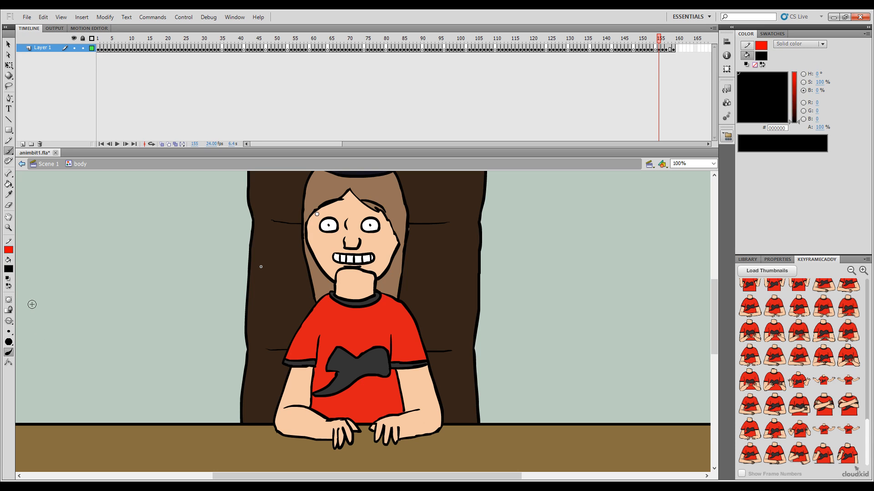
# Step: Try a zigzag brush stroke on the desk of frame 155 at 200% zoom and undo it
pyautogui.hotkey('ctrl', '=')
pyautogui.scroll(-5, 550, 347)
pyautogui.moveTo(524, 391)
pyautogui.mouseDown()
pyautogui.moveTo(422, 417)
pyautogui.moveTo(507, 421)
pyautogui.moveTo(429, 448)
pyautogui.mouseUp()
pyautogui.hotkey('ctrl', 'z')
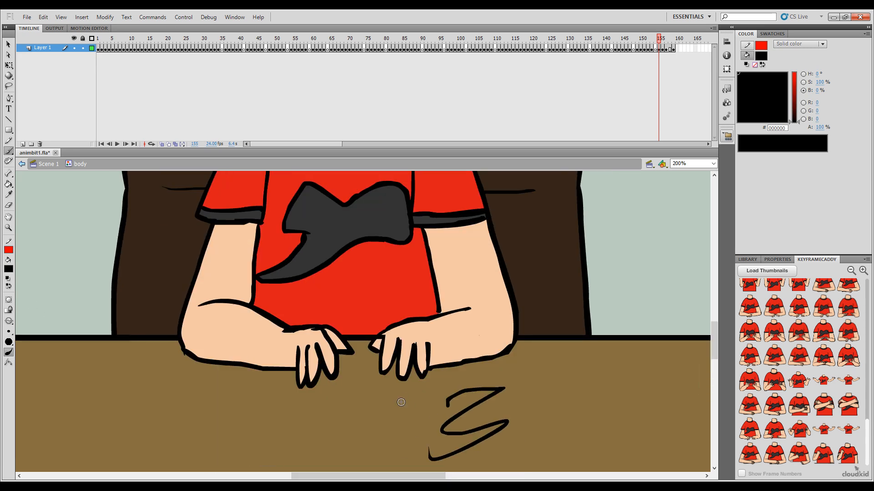
pyautogui.hotkey('ctrl', 'z')
pyautogui.hotkey('ctrl', '-')
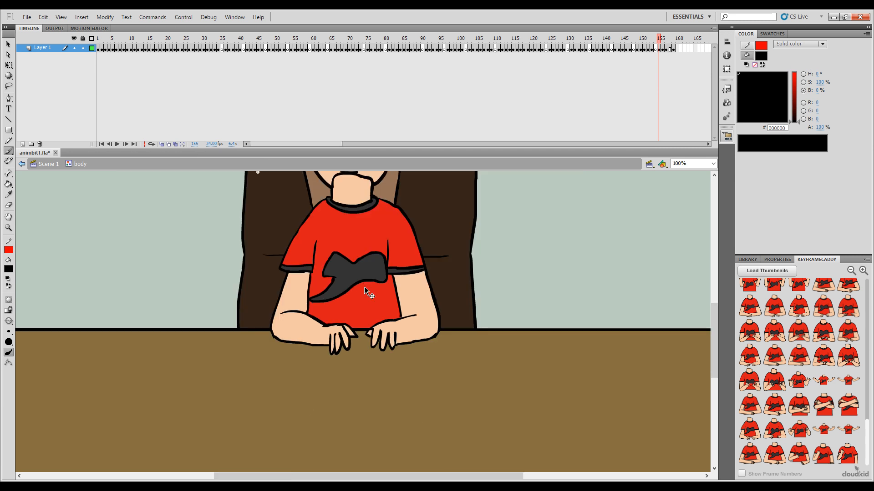
# Step: Flip back and forth through frames 155 to 159 to compare the body poses
pyautogui.scroll(4, 423, 355)
pyautogui.press('.')
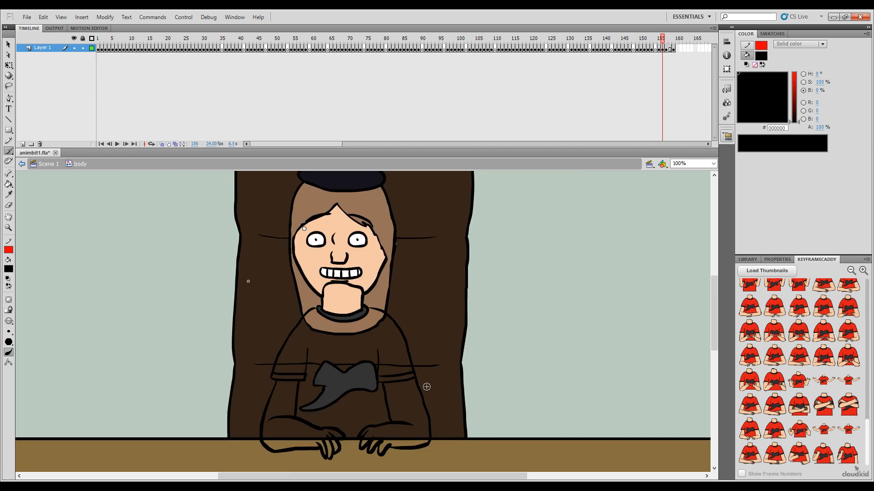
pyautogui.press('.')
pyautogui.press('.')
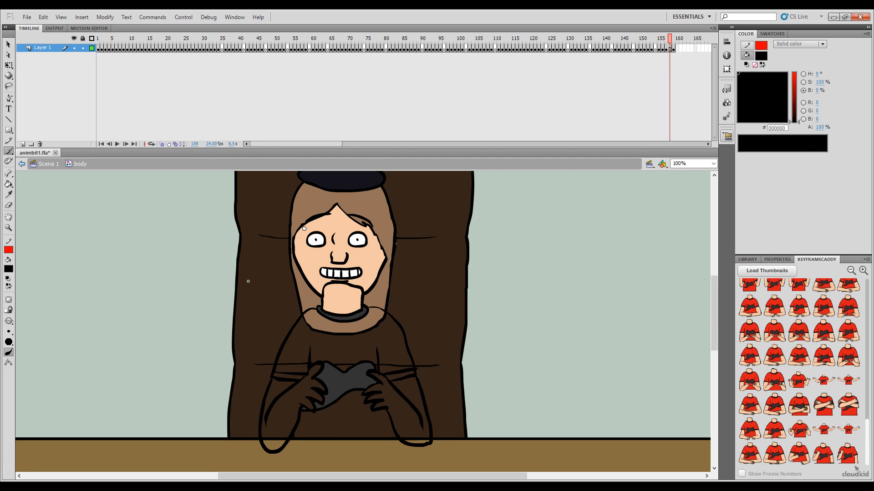
pyautogui.press('.')
pyautogui.press(',')
pyautogui.press('.')
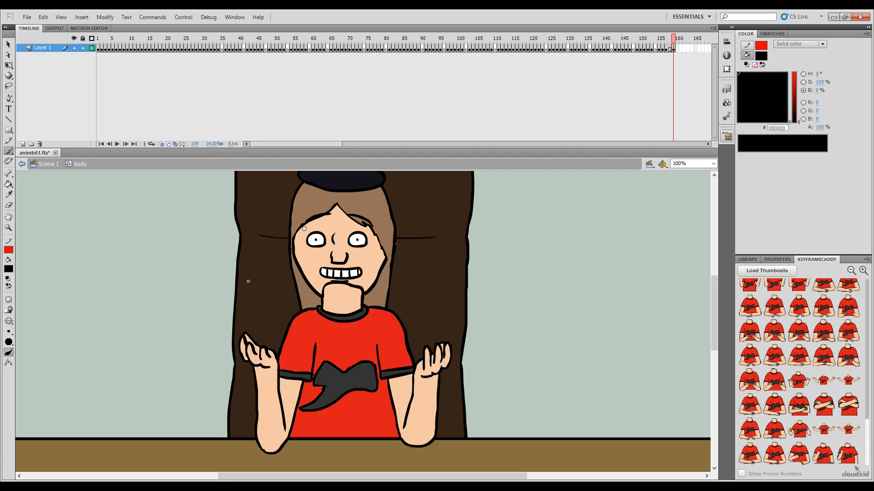
pyautogui.press(',')
pyautogui.press('.')
pyautogui.press(',')
pyautogui.press(',')
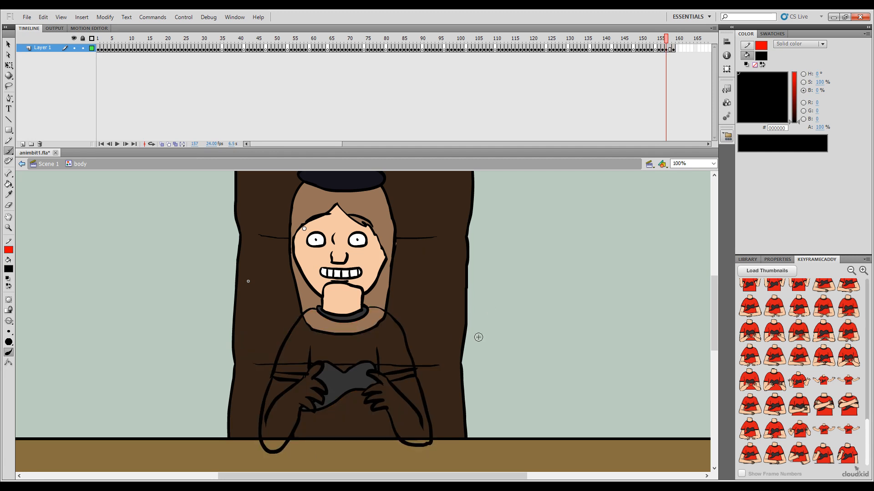
pyautogui.press(',')
pyautogui.press('.')
pyautogui.press('.')
pyautogui.press('.')
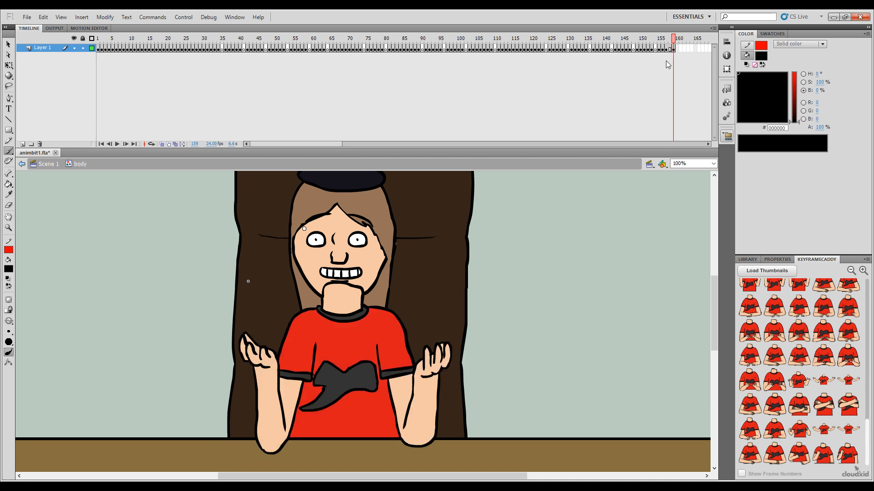
# Step: Replace the artwork on frame 158 with the copied neck, collar, shirt logo and vertical side lines, pasted in place
pyautogui.click(669, 49)
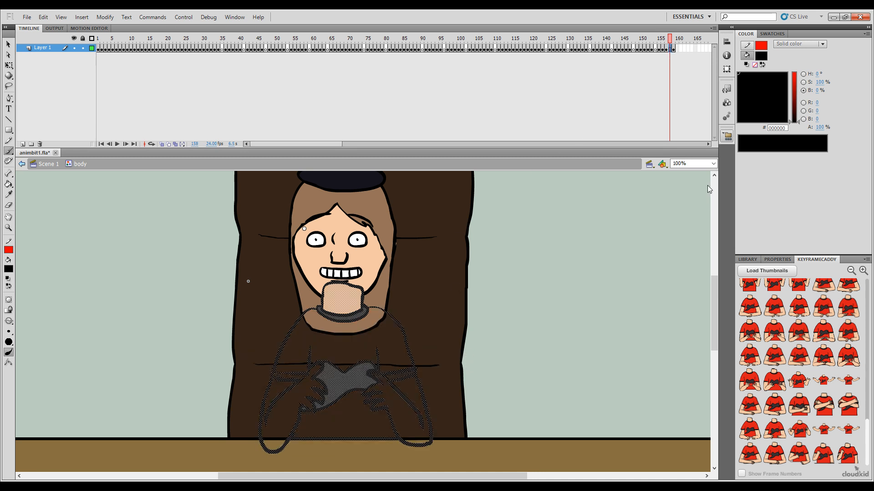
pyautogui.press('Delete')
pyautogui.hotkey('ctrl', 'shift', 'v')
pyautogui.keyDown('ctrl'); pyautogui.click(547, 340); pyautogui.keyUp('ctrl')
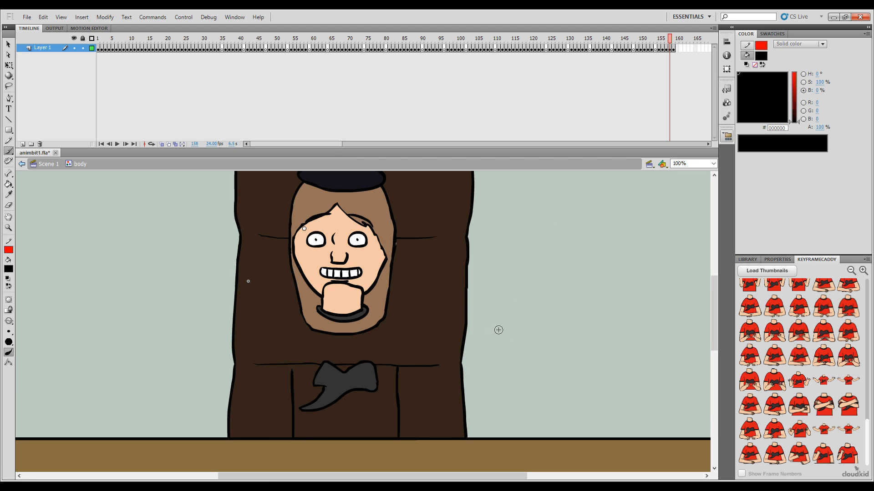
# Step: Turn on onion skinning for frame 158 and set the brush fill colour to red (FF0000)
pyautogui.press('.')
pyautogui.click(152, 145)
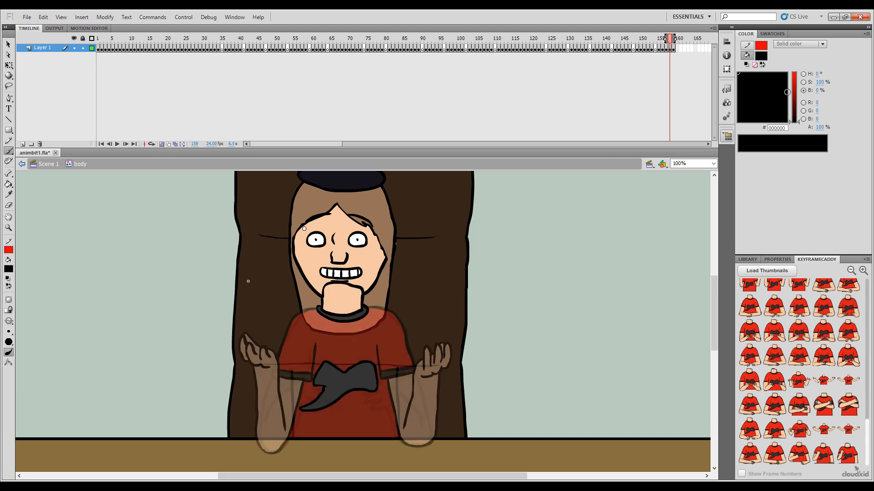
pyautogui.moveTo(795, 94); pyautogui.dragTo(796, 73)
# Step: Sketch the raised left-side hand with its fingers in red on frame 158, guided by the neighbouring poses
pyautogui.press('.')
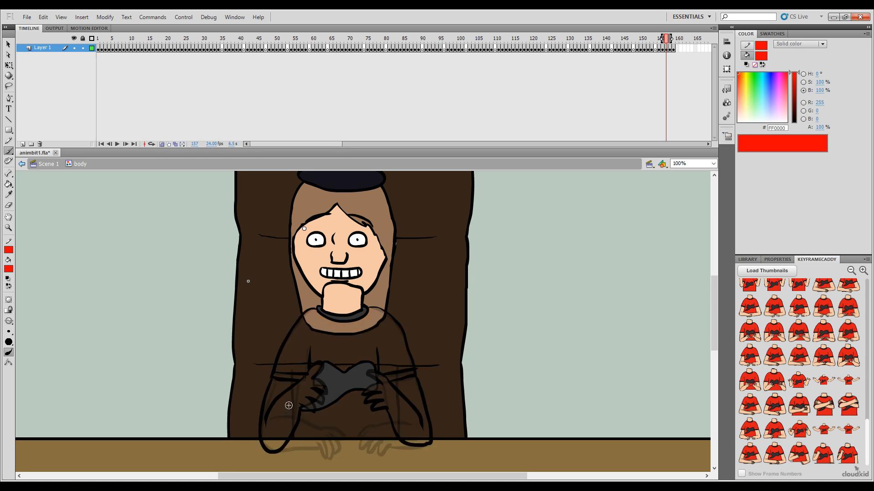
pyautogui.press('.')
pyautogui.press('.')
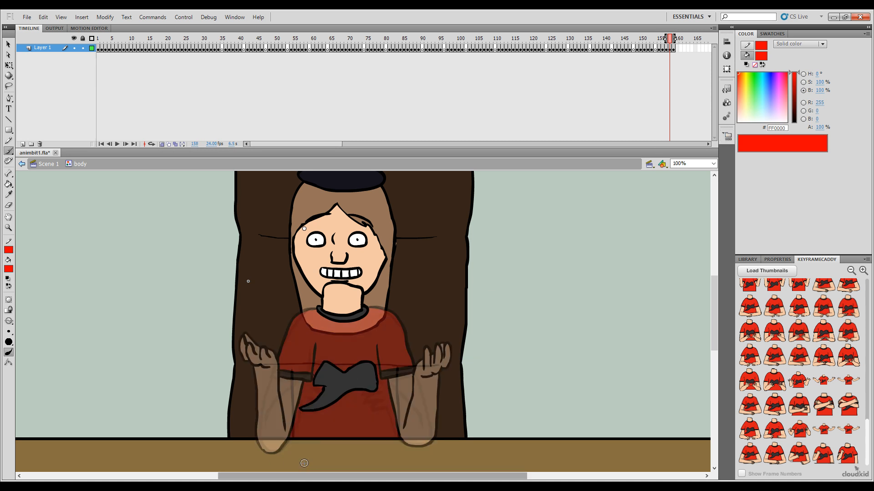
pyautogui.press('.')
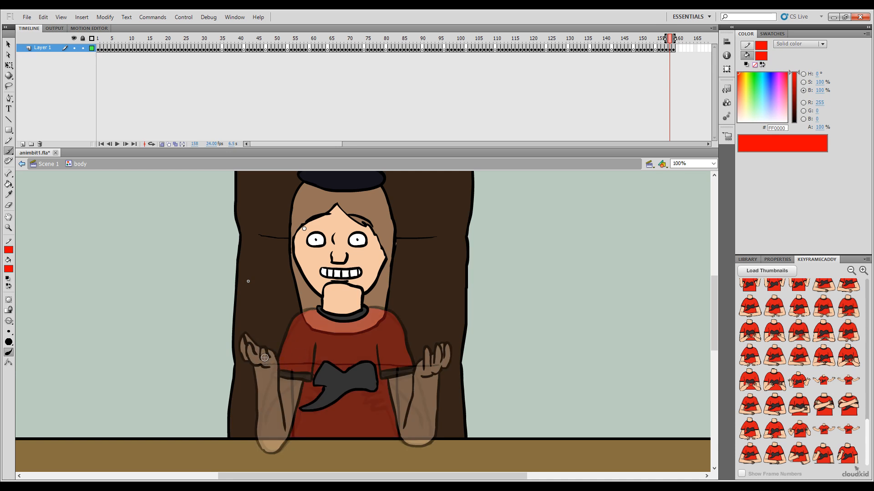
pyautogui.press('.')
pyautogui.moveTo(274, 361); pyautogui.dragTo(275, 363)
pyautogui.moveTo(250, 341)
pyautogui.mouseDown()
pyautogui.moveTo(261, 348)
pyautogui.moveTo(249, 340)
pyautogui.mouseUp()
pyautogui.press(',')
pyautogui.press('.')
pyautogui.press('.')
pyautogui.press(',')
# Step: Sketch the outer edge of the left-side forearm in red from the wrist down to the elbow on frame 158
pyautogui.press('.')
pyautogui.press(',')
pyautogui.moveTo(261, 376); pyautogui.dragTo(263, 392)
pyautogui.hotkey('ctrl', 'z')
pyautogui.moveTo(259, 428); pyautogui.dragTo(273, 452)
pyautogui.press(',')
pyautogui.press('.')
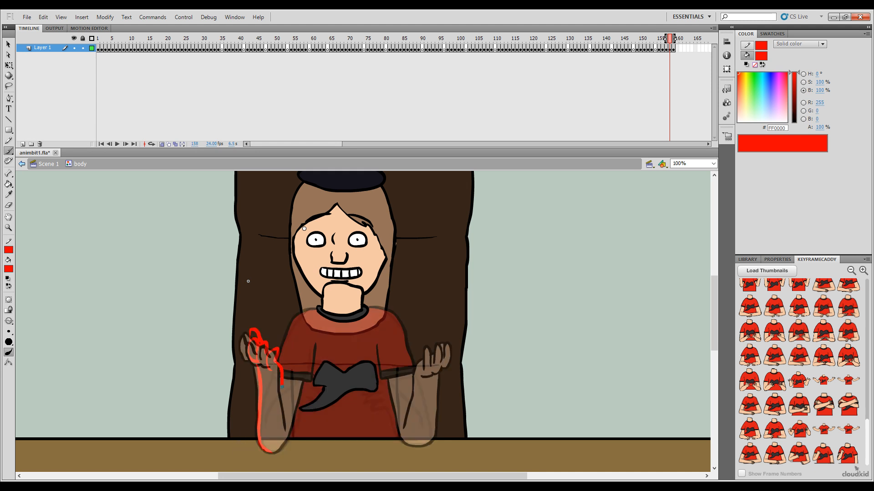
# Step: Sketch the inner edge of the left-side forearm in red and round it off at the elbow, checking neighbouring frames
pyautogui.moveTo(287, 428); pyautogui.dragTo(287, 428)
pyautogui.press(',')
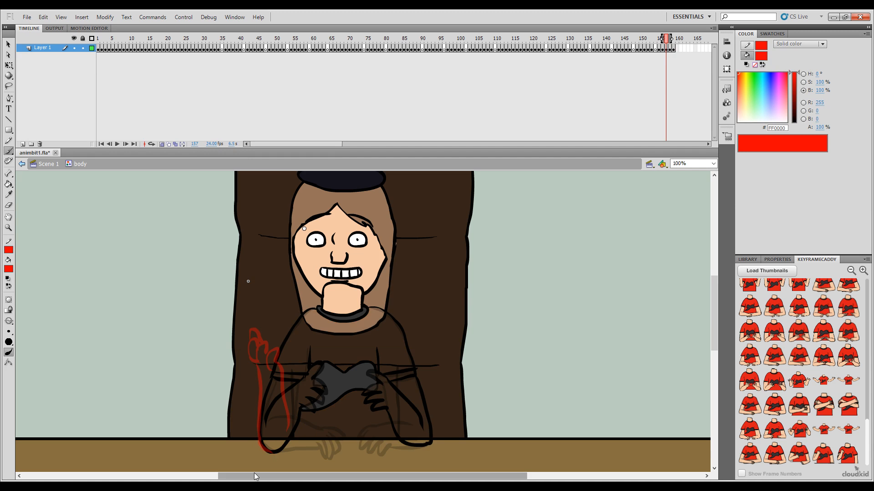
pyautogui.press('.')
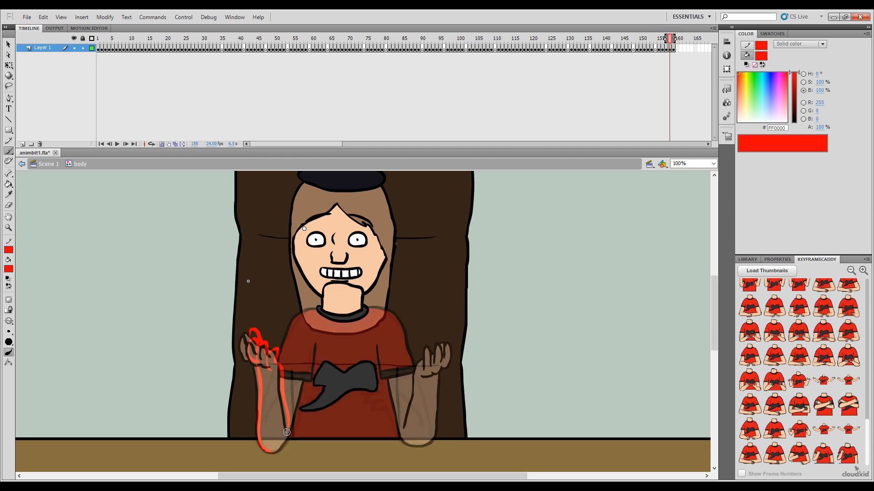
pyautogui.press(',')
pyautogui.press('.')
pyautogui.press('.')
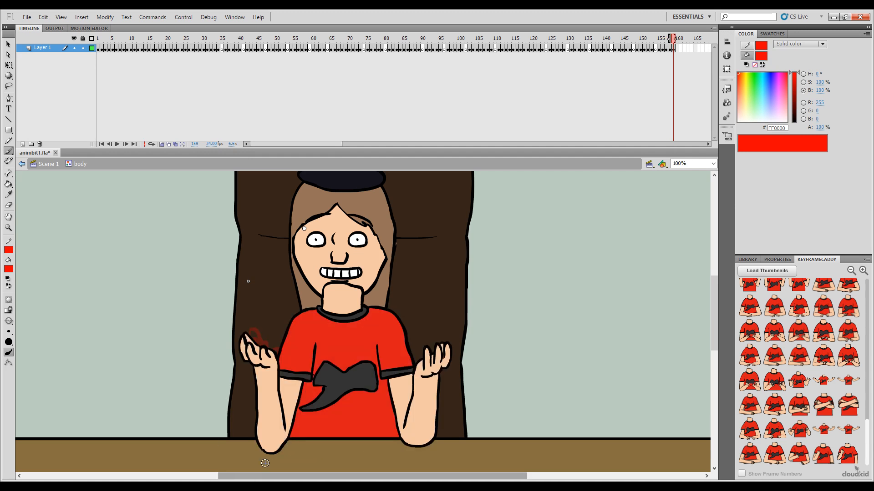
pyautogui.press(',')
pyautogui.press(',')
pyautogui.press('.')
pyautogui.press('.')
pyautogui.press(',')
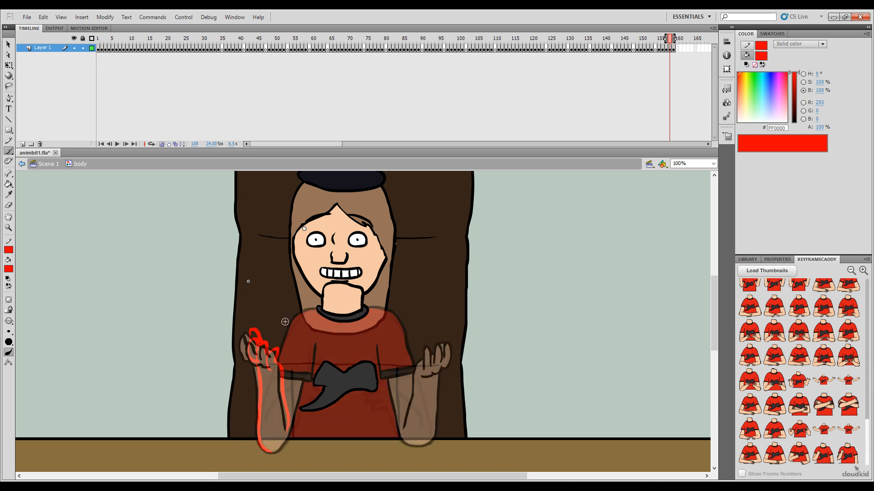
# Step: Sketch the left-side shoulder, sleeve fold and sleeve cuff in red on frame 158, following the poses on adjacent frames
pyautogui.press('.')
pyautogui.press(',')
pyautogui.press('.')
pyautogui.press(',')
pyautogui.press('.')
pyautogui.press(',')
pyautogui.press('.')
pyautogui.press(',')
pyautogui.press('.')
pyautogui.press(',')
pyautogui.press(',')
pyautogui.press('.')
pyautogui.press(',')
pyautogui.press(',')
pyautogui.press('.')
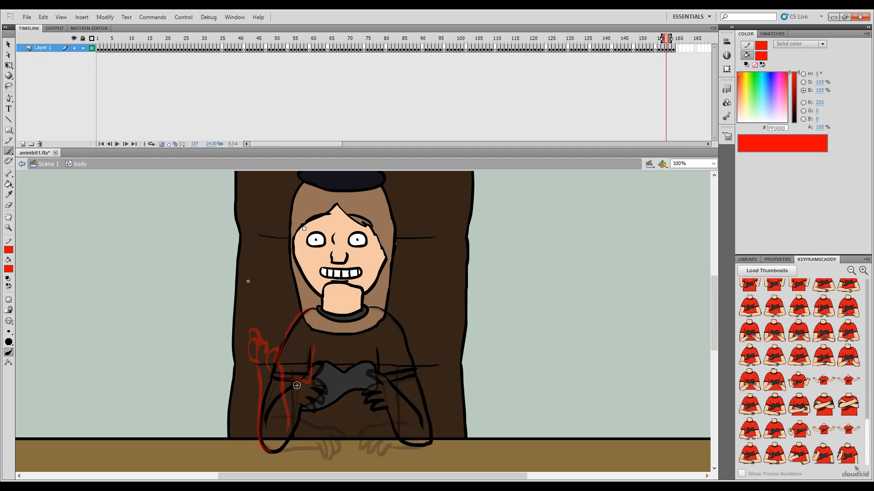
pyautogui.press('.')
pyautogui.press(',')
pyautogui.press('.')
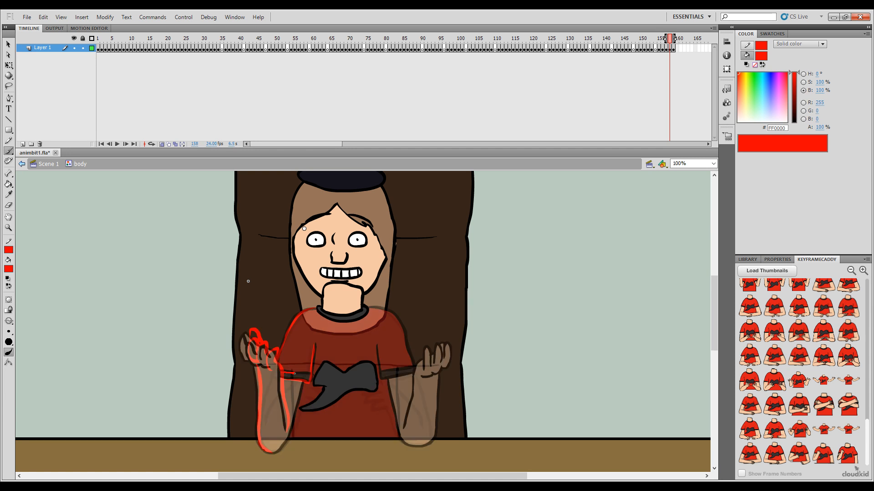
# Step: Compare the red sleeve and forearm sketch on frame 158 with the arm poses on frames 156 and 157
pyautogui.press(',')
pyautogui.press('.')
pyautogui.press(',')
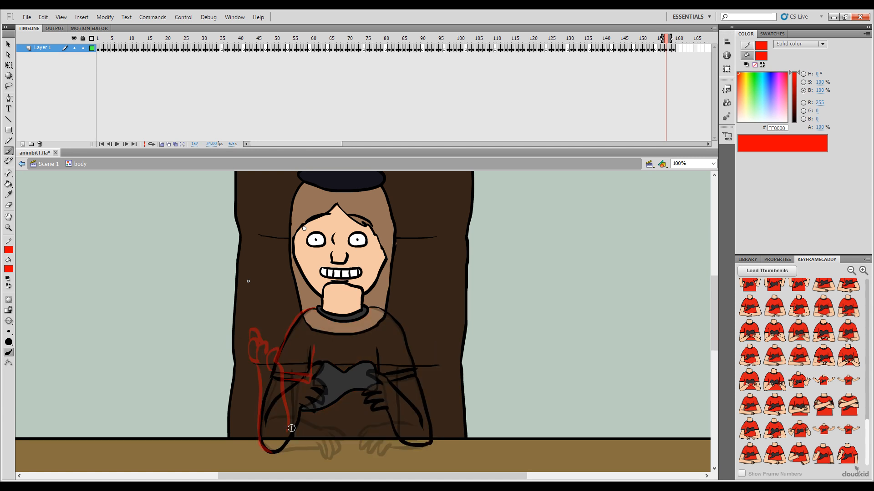
pyautogui.press('.')
pyautogui.press(',')
pyautogui.press('.')
pyautogui.press(',')
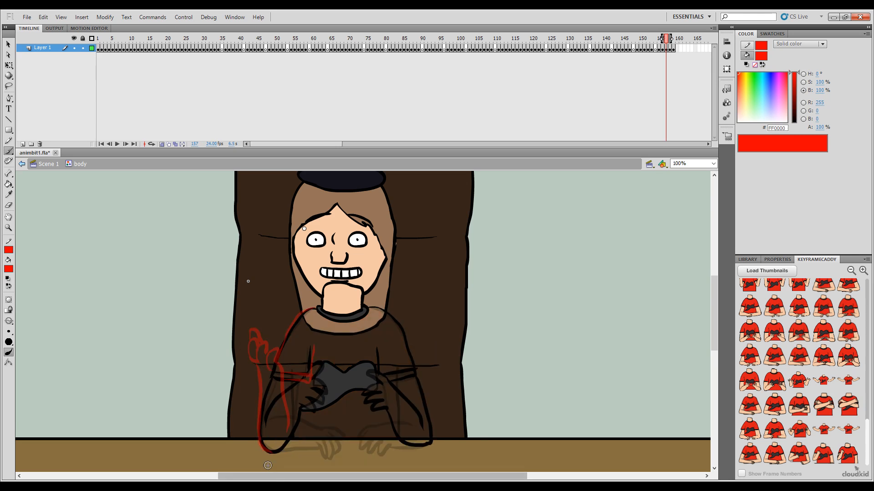
pyautogui.press('.')
pyautogui.press(',')
pyautogui.press(',')
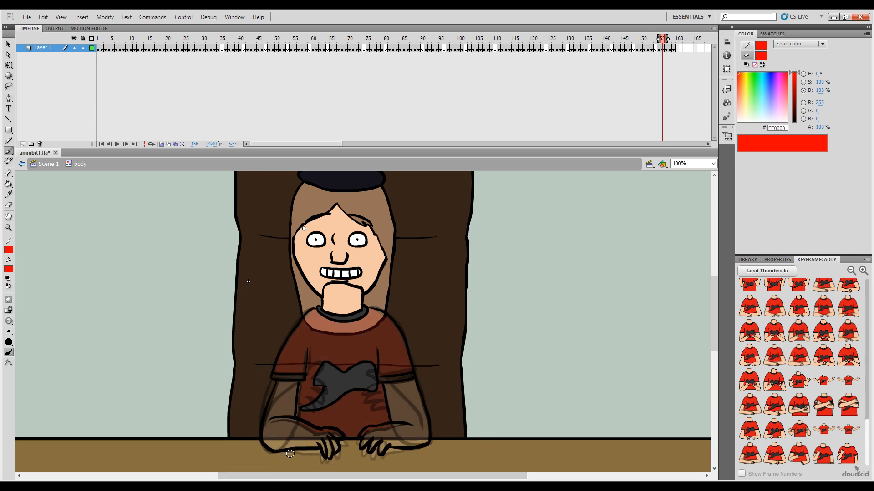
pyautogui.press('.')
pyautogui.press('.')
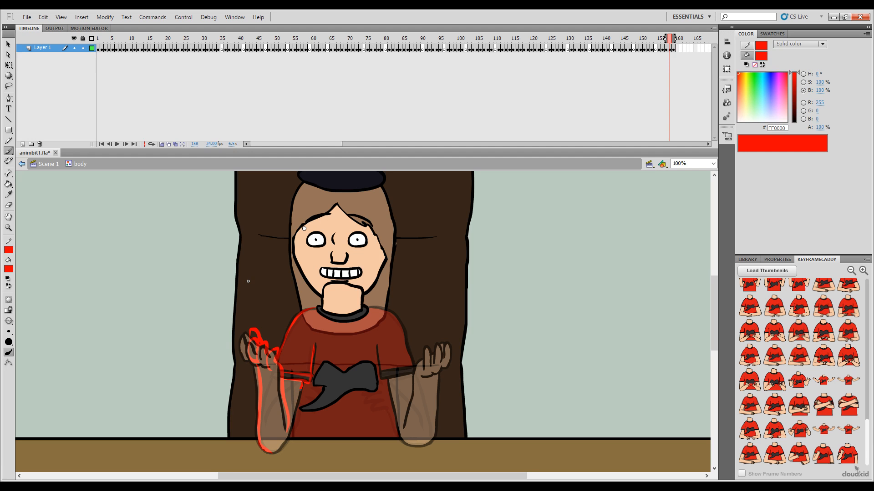
# Step: Sketch the left-side upper-arm edge in red from the sleeve cuff down to the elbow on frame 158, redrawing it once
pyautogui.moveTo(293, 411); pyautogui.dragTo(291, 420)
pyautogui.hotkey('ctrl', 'z')
pyautogui.hotkey('ctrl', 'z')
pyautogui.moveTo(303, 381); pyautogui.dragTo(293, 415)
pyautogui.moveTo(275, 452); pyautogui.dragTo(270, 454)
pyautogui.press(',')
pyautogui.press('.')
pyautogui.press('.')
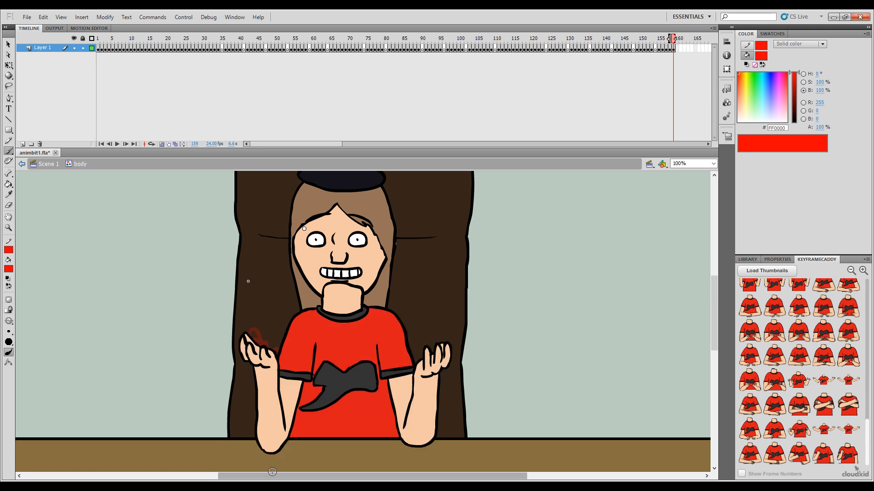
pyautogui.press(',')
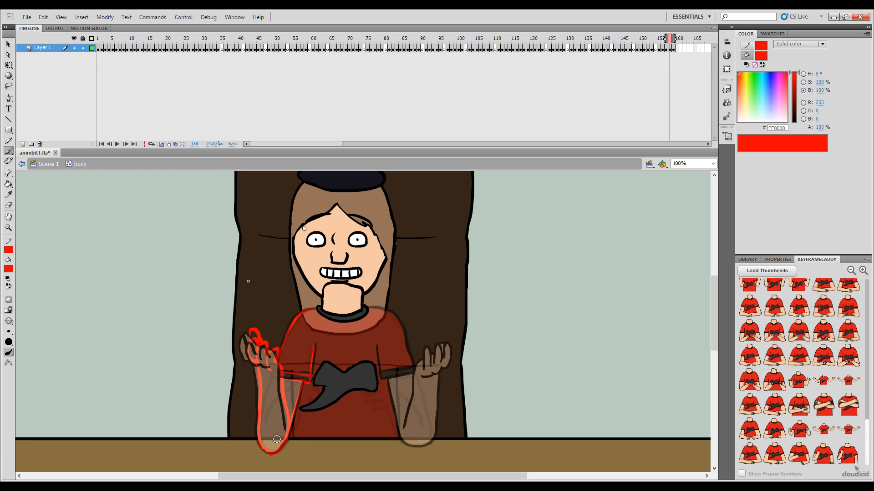
pyautogui.press('e')
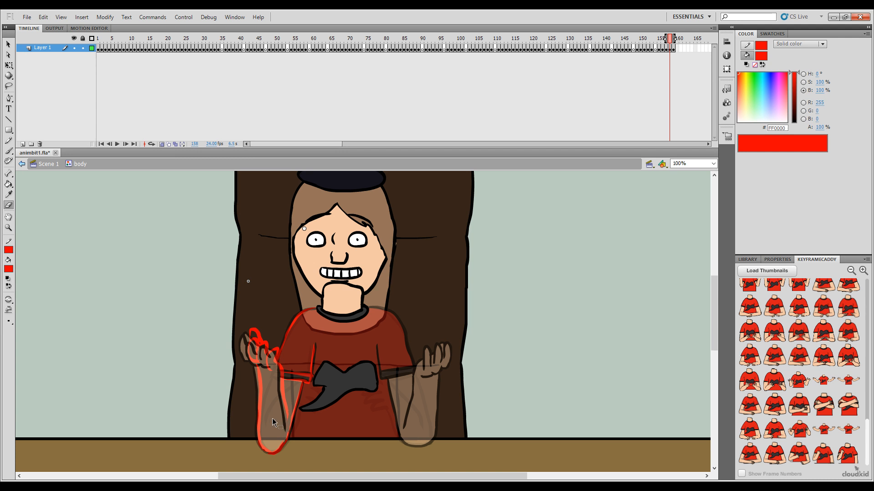
pyautogui.press('b')
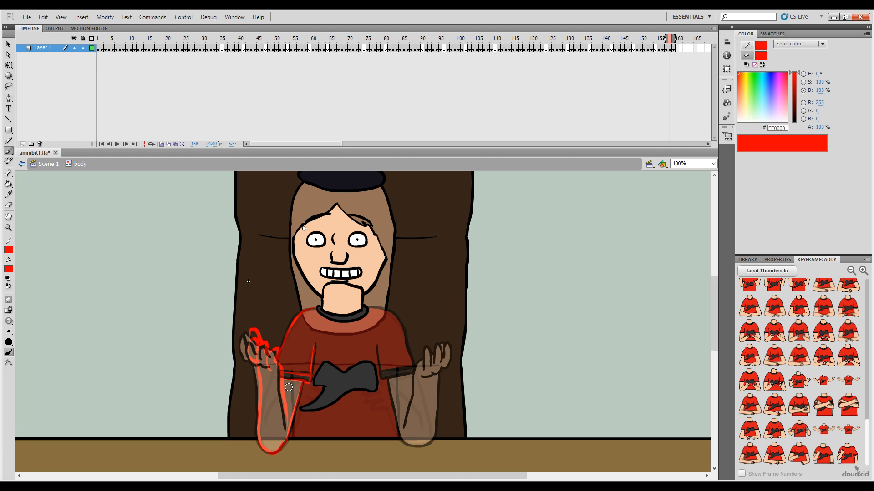
# Step: Compare the finished left-side arm sketch on frame 158 with the arm poses on the neighbouring frames
pyautogui.press('.')
pyautogui.press(',')
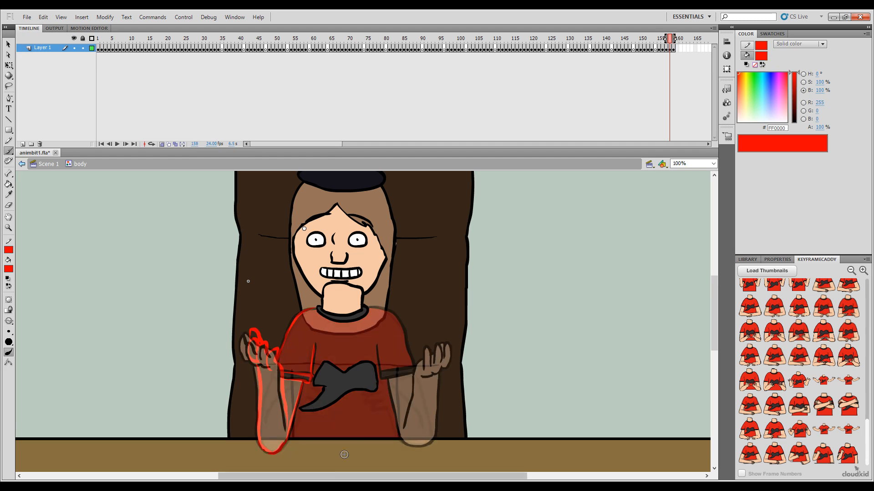
pyautogui.press(',')
pyautogui.press('.')
pyautogui.press(',')
pyautogui.press('.')
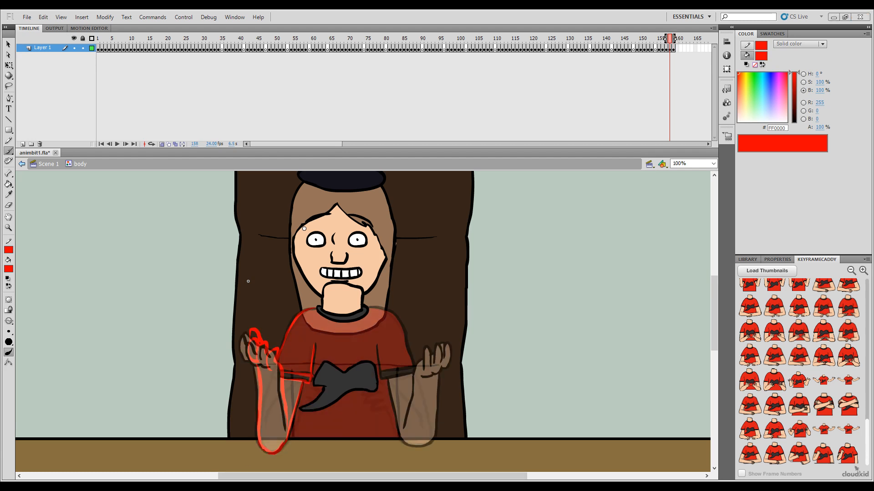
pyautogui.press(',')
pyautogui.press('.')
pyautogui.press(',')
pyautogui.press('.')
pyautogui.press(',')
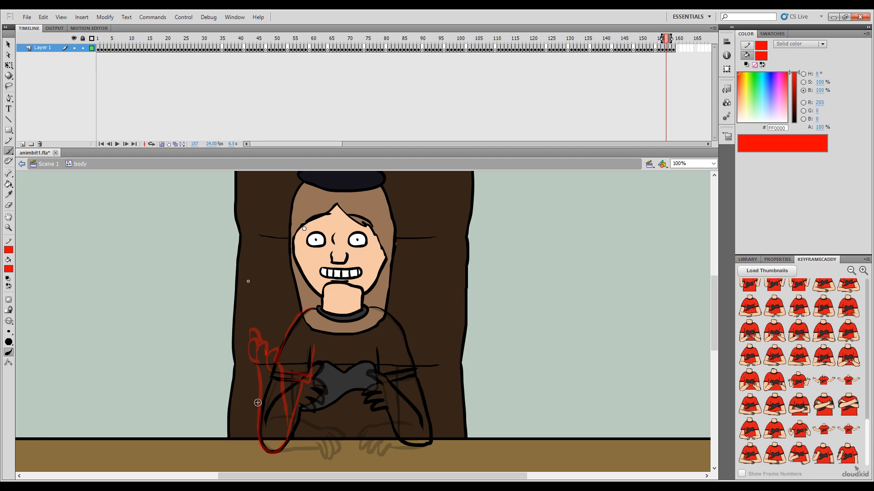
pyautogui.press('.')
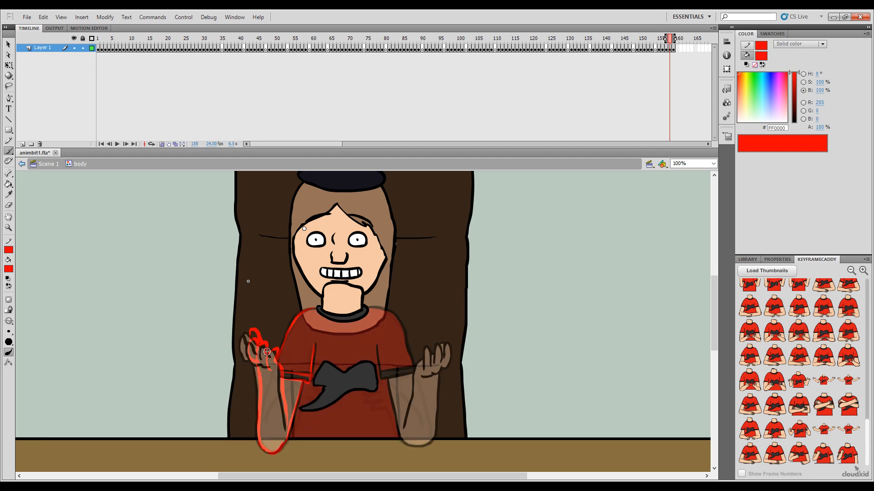
pyautogui.press('.')
pyautogui.press('.')
pyautogui.press('.')
pyautogui.press('.')
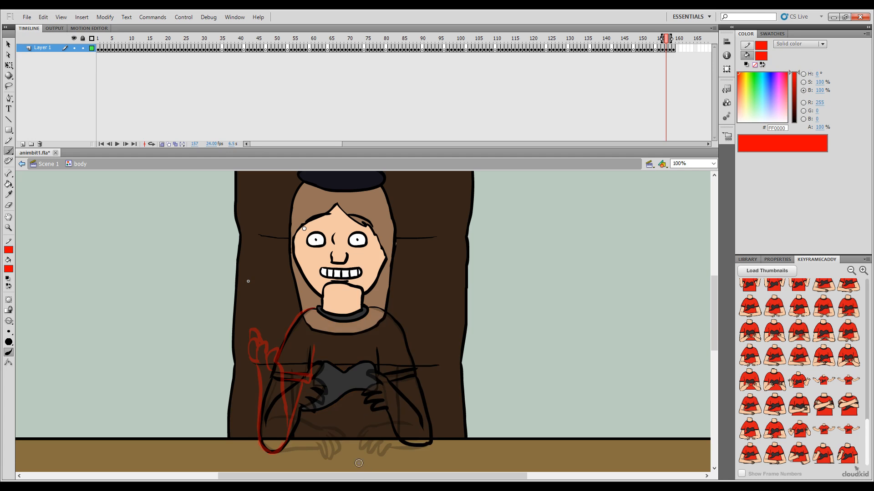
pyautogui.press('.')
pyautogui.press('.')
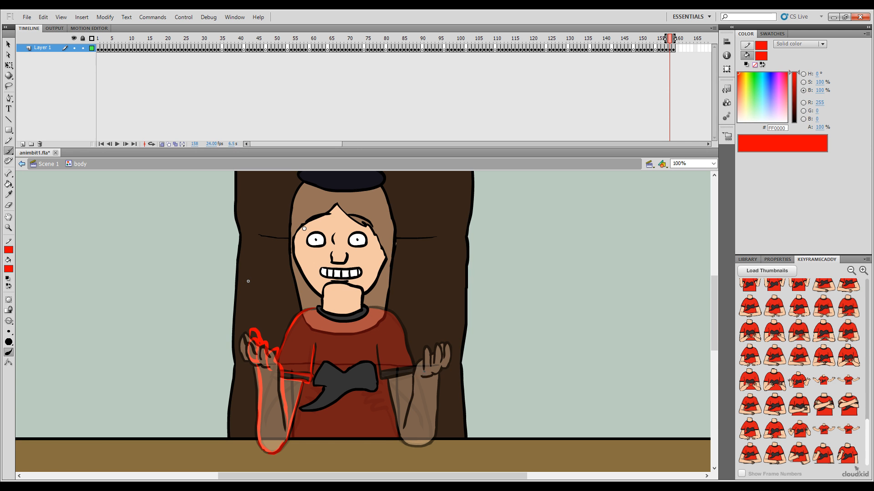
# Step: Sketch the raised fingers of the right-side hand in red on frame 158, undoing misplaced strokes and checking adjacent frames
pyautogui.moveTo(424, 353); pyautogui.dragTo(423, 370)
pyautogui.moveTo(440, 365); pyautogui.dragTo(439, 347)
pyautogui.moveTo(432, 348); pyautogui.dragTo(440, 349)
pyautogui.hotkey('ctrl', 'z')
pyautogui.hotkey('ctrl', 'z')
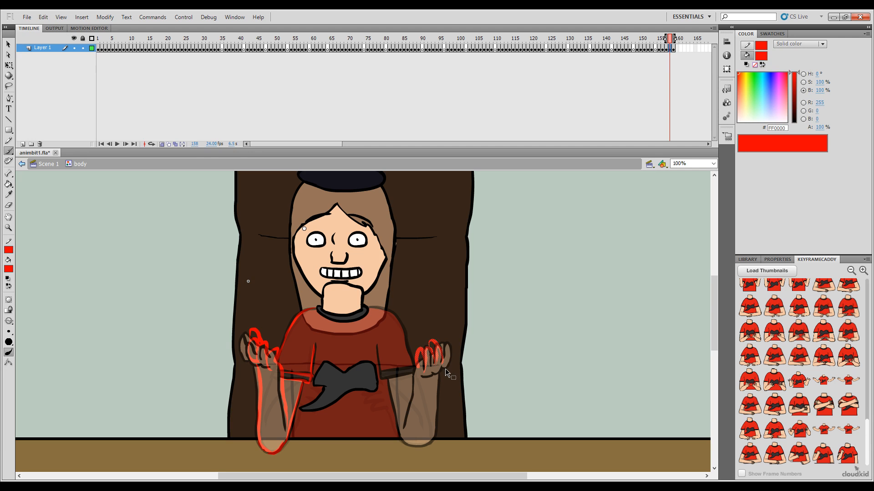
pyautogui.hotkey('ctrl', 'z')
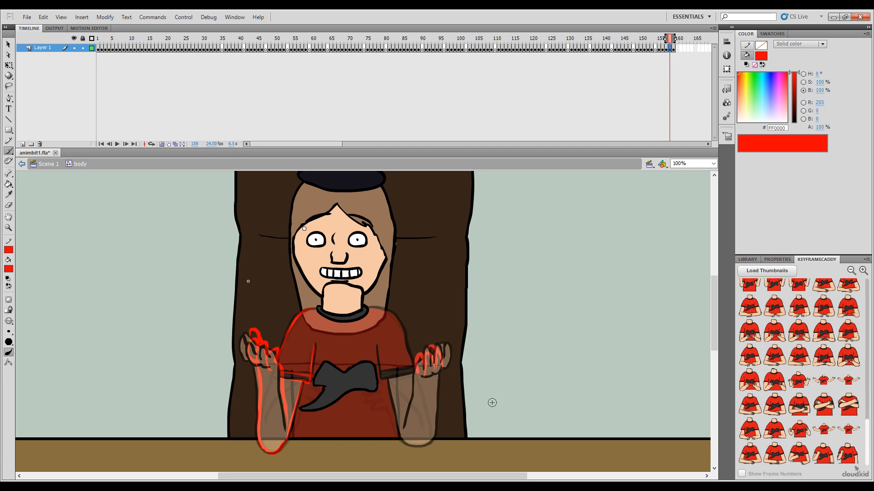
pyautogui.press(',')
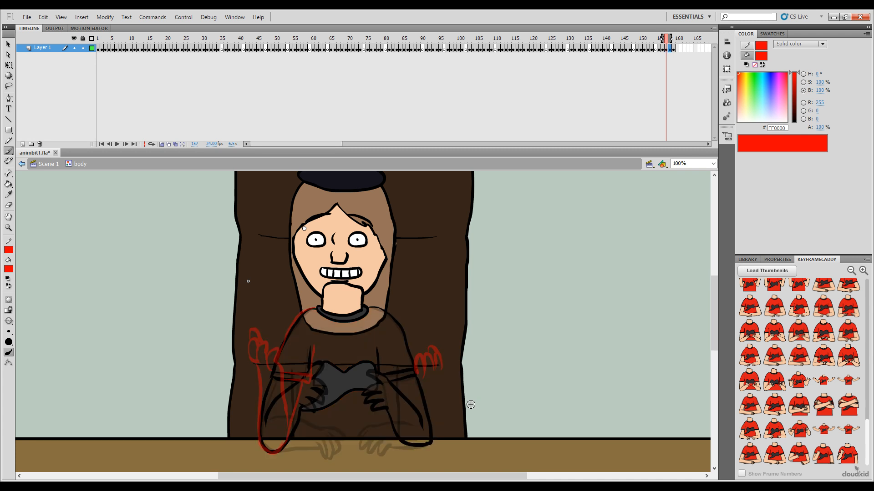
pyautogui.press('.')
pyautogui.press('.')
pyautogui.press(',')
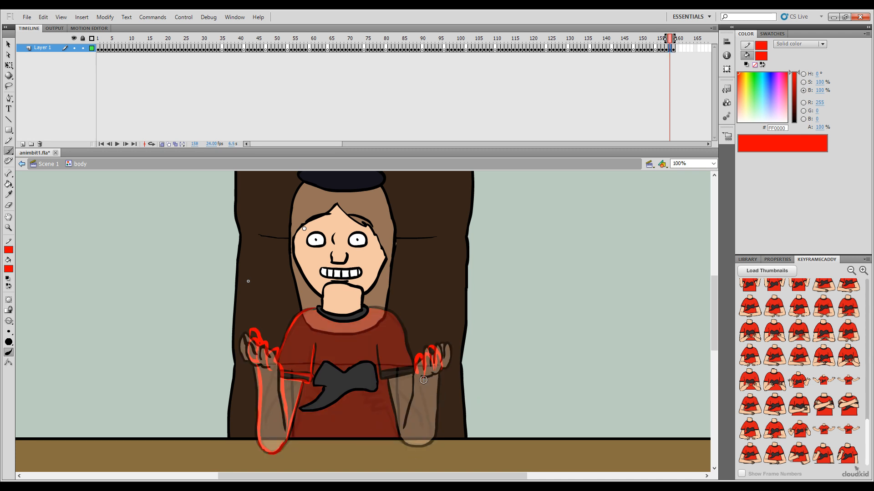
pyautogui.press('.')
pyautogui.press(',')
# Step: Sketch the palm base of the right-side hand in red below the fingers on frame 158
pyautogui.moveTo(420, 380); pyautogui.dragTo(433, 377)
pyautogui.press('.')
pyautogui.press(',')
pyautogui.hotkey('ctrl', 'z')
pyautogui.press('.')
pyautogui.press(',')
# Step: Sketch the inner edge of the right-side forearm in red on frame 158, checking it against neighbouring frames
pyautogui.moveTo(401, 428); pyautogui.dragTo(410, 376)
pyautogui.press(',')
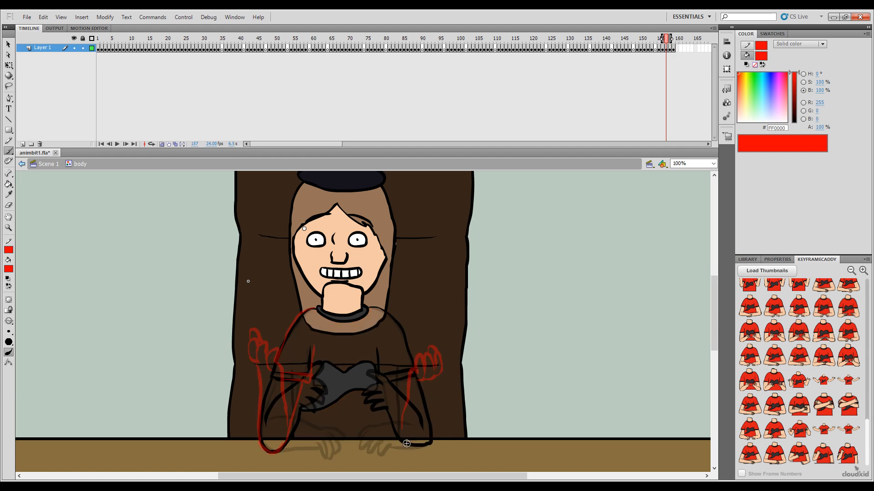
pyautogui.press('.')
pyautogui.press('.')
pyautogui.press(',')
pyautogui.press(',')
# Step: Sketch the outer edge of the right-side forearm in red and round it off at the elbow on frame 158
pyautogui.press('.')
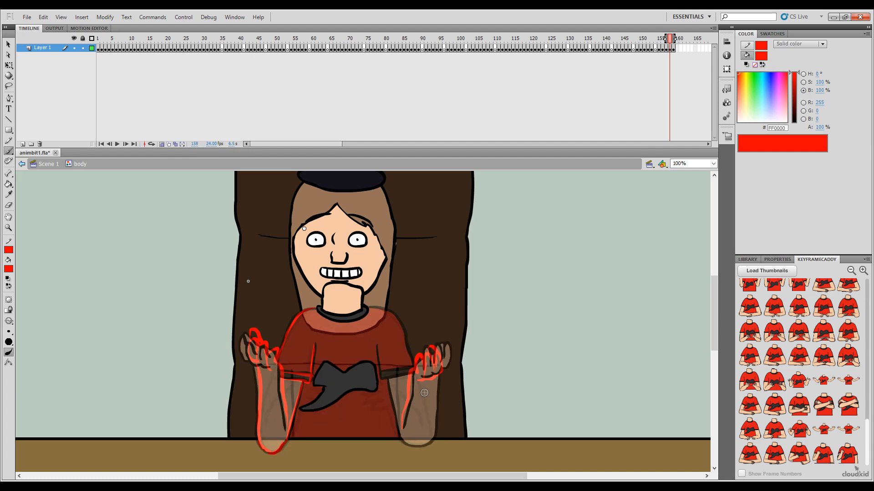
pyautogui.moveTo(433, 379); pyautogui.dragTo(434, 397)
pyautogui.hotkey('ctrl', 'z')
pyautogui.press(',')
pyautogui.press('.')
pyautogui.hotkey('ctrl', 'z')
pyautogui.moveTo(430, 442); pyautogui.dragTo(434, 437)
pyautogui.press(',')
# Step: Compare the right-side forearm and hand sketch on frame 158 with the pose on frame 157
pyautogui.press('.')
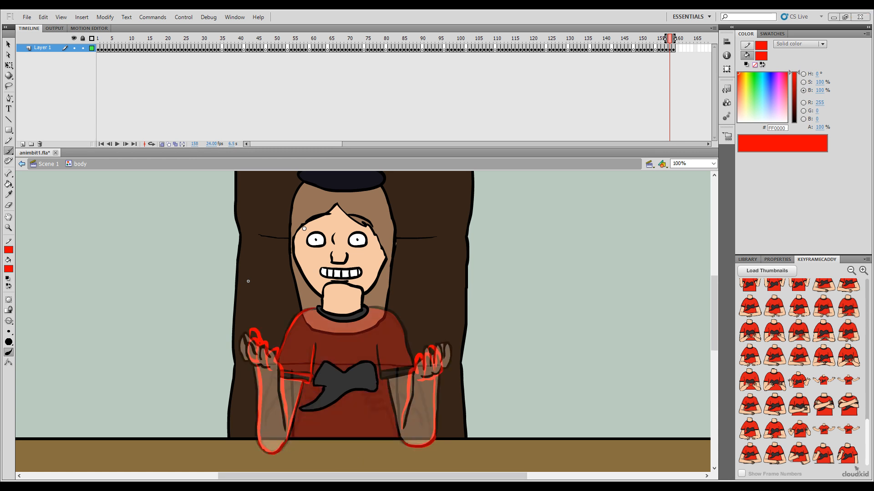
pyautogui.press(',')
pyautogui.press('.')
pyautogui.press(',')
pyautogui.press('.')
pyautogui.press(',')
pyautogui.press('.')
pyautogui.press(',')
pyautogui.press('.')
pyautogui.press(',')
pyautogui.press('.')
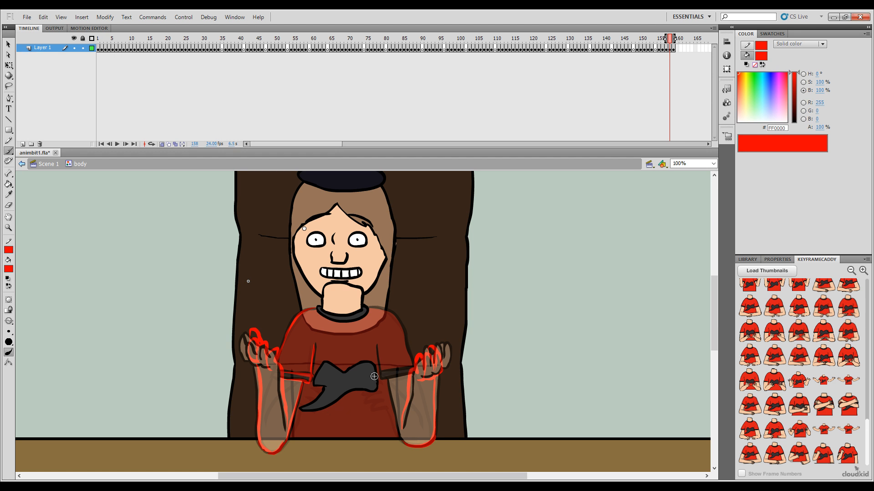
pyautogui.press(',')
pyautogui.press('.')
pyautogui.press(',')
pyautogui.press('.')
# Step: Sketch the right-side sleeve fold and sleeve cuff in red on frame 158, following the pose on frame 157
pyautogui.moveTo(376, 345); pyautogui.dragTo(381, 380)
pyautogui.hotkey('ctrl', 'z')
pyautogui.press(',')
pyautogui.press('.')
pyautogui.press(',')
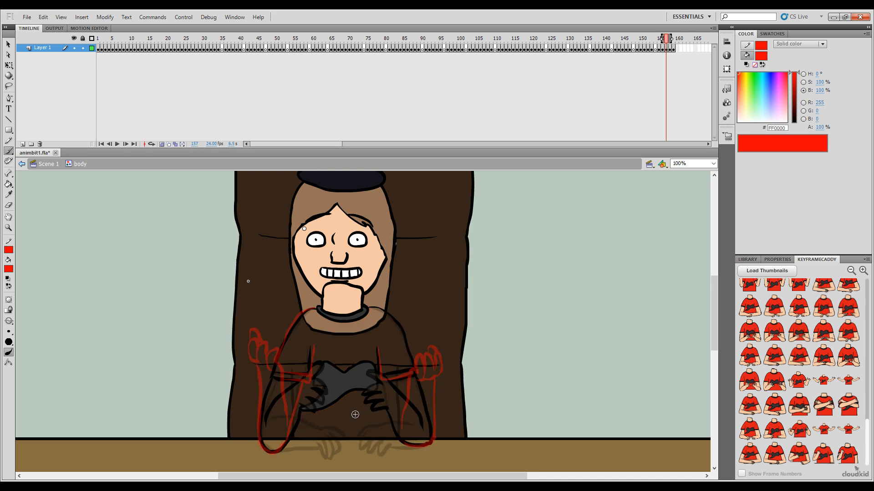
pyautogui.press('.')
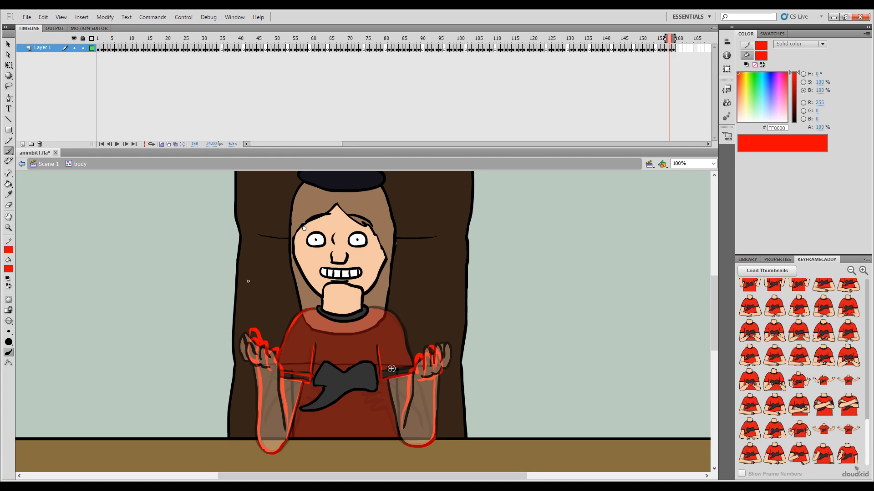
pyautogui.press(',')
pyautogui.press('.')
pyautogui.hotkey('ctrl', 'z')
# Step: Sketch the right-side shoulder in red from the collar down to the sleeve on frame 158, checking adjacent frames
pyautogui.moveTo(392, 315); pyautogui.dragTo(400, 325)
pyautogui.moveTo(374, 308); pyautogui.dragTo(403, 332)
pyautogui.moveTo(413, 366); pyautogui.dragTo(414, 367)
pyautogui.press(',')
pyautogui.press('.')
pyautogui.press('.')
pyautogui.press(',')
pyautogui.press(',')
pyautogui.press('.')
pyautogui.press(',')
pyautogui.press('.')
# Step: Sketch the right-side upper-arm edge from cuff to elbow and turn off onion skinning to check the drawing
pyautogui.moveTo(389, 393); pyautogui.dragTo(407, 453)
pyautogui.click(162, 144)
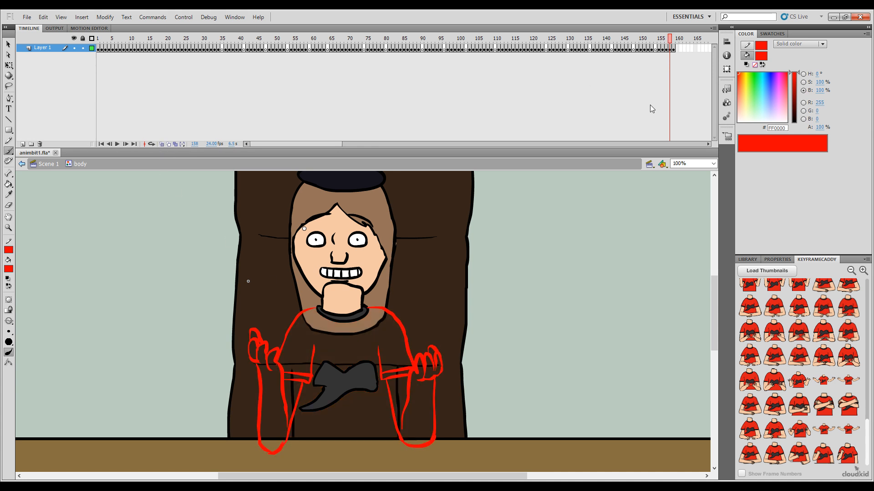
pyautogui.press('.')
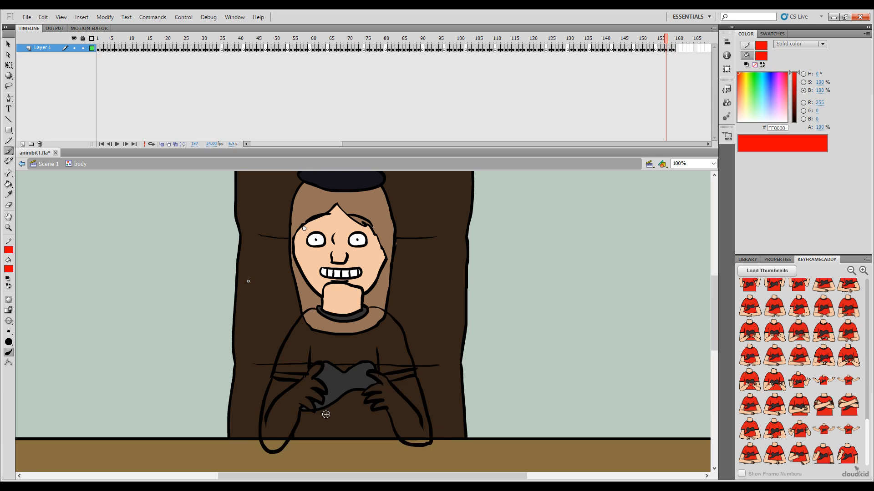
pyautogui.press(',')
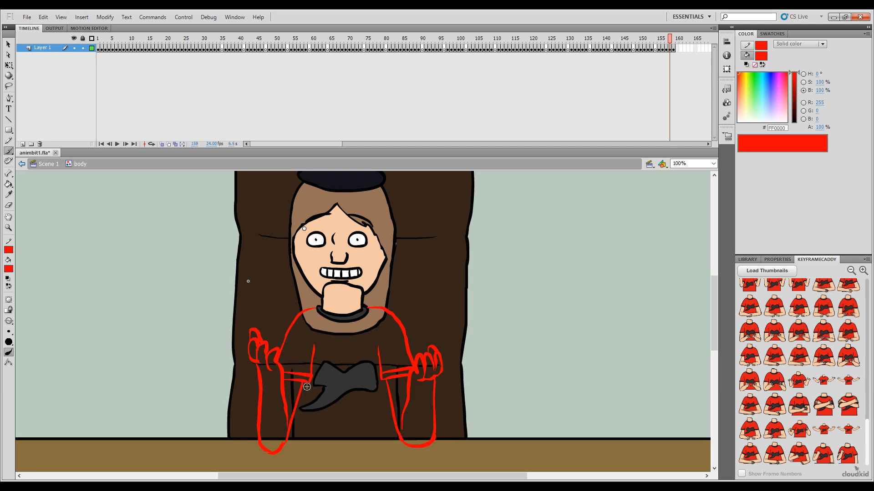
# Step: Delete leftover black torso lines overlapping the arms on frame 158 and erase stray marks around the left-side elbow
pyautogui.press('v')
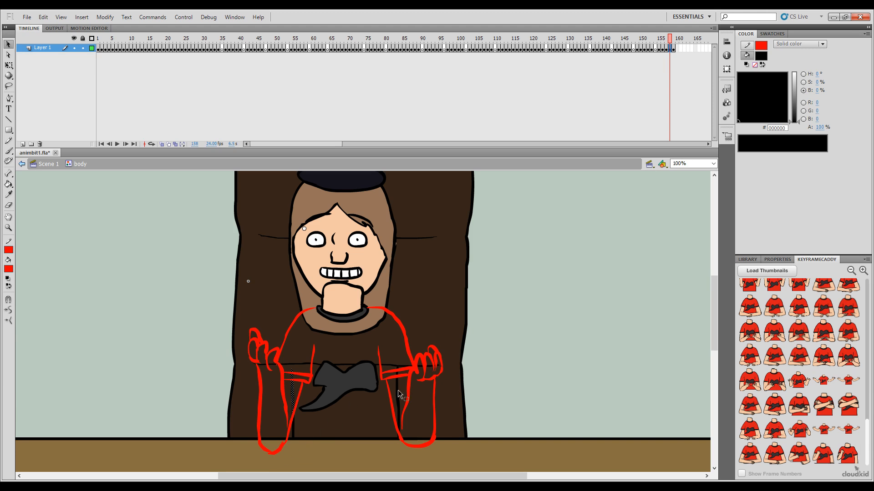
pyautogui.keyDown('shift'); pyautogui.click(397, 403); pyautogui.keyUp('shift')
pyautogui.click(402, 422)
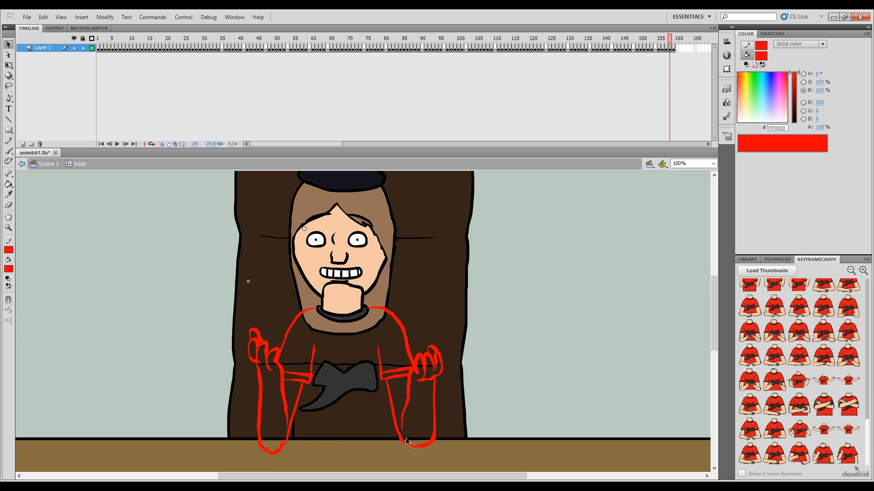
pyautogui.click(394, 421)
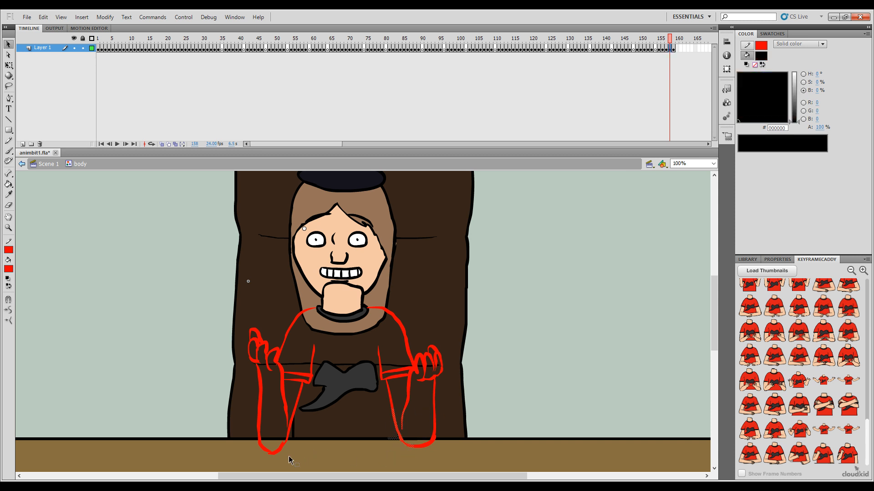
pyautogui.click(310, 400)
pyautogui.press('e')
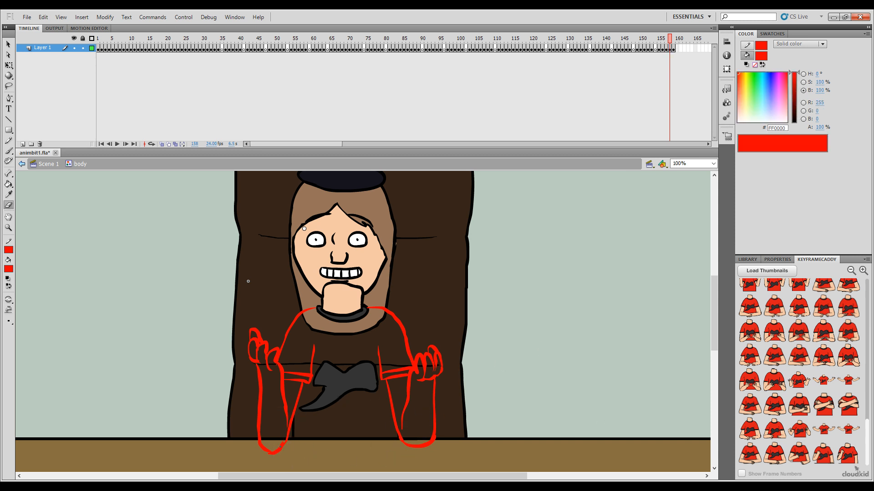
pyautogui.press('r')
pyautogui.press('e')
pyautogui.moveTo(283, 439); pyautogui.dragTo(278, 456)
# Step: Recolour the red outlines of both arms and shoulders on frame 158 to black (000000) with the Paint Bucket
pyautogui.press('k')
pyautogui.click(794, 122)
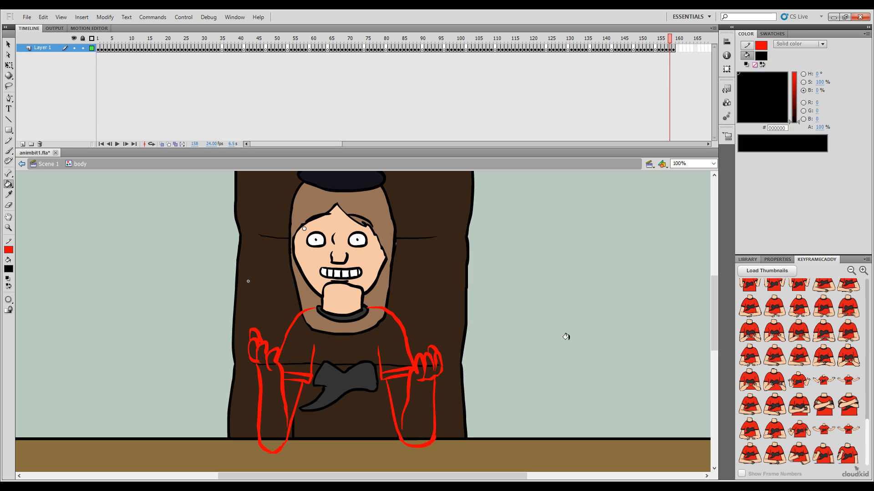
pyautogui.click(409, 362)
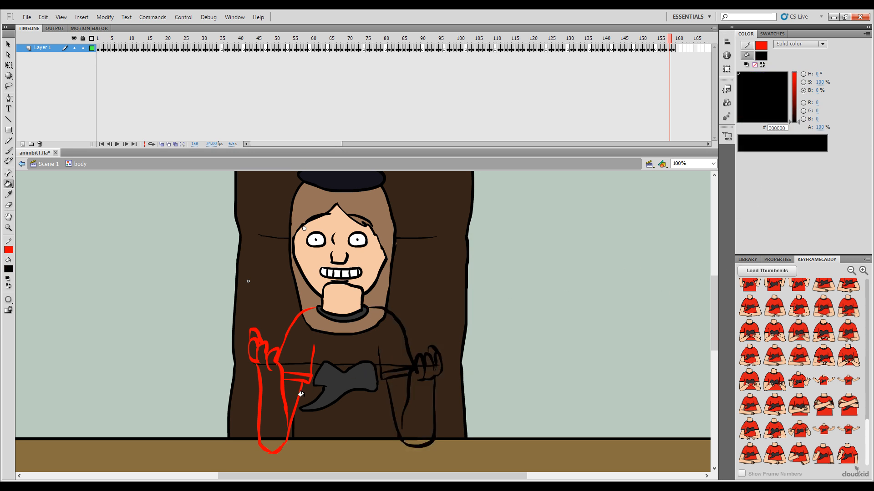
pyautogui.click(300, 380)
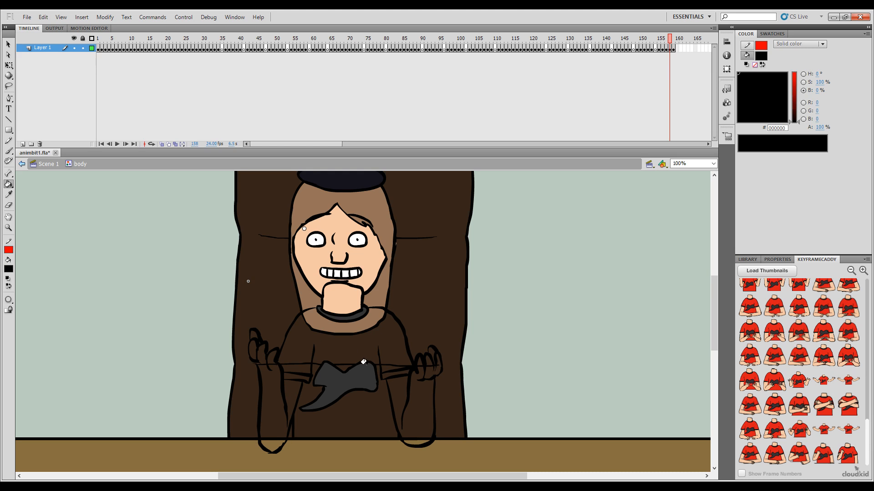
# Step: Switch to the Brush tool and scrub the timeline back to frame 154
pyautogui.press('b')
pyautogui.moveTo(672, 38); pyautogui.dragTo(655, 38)
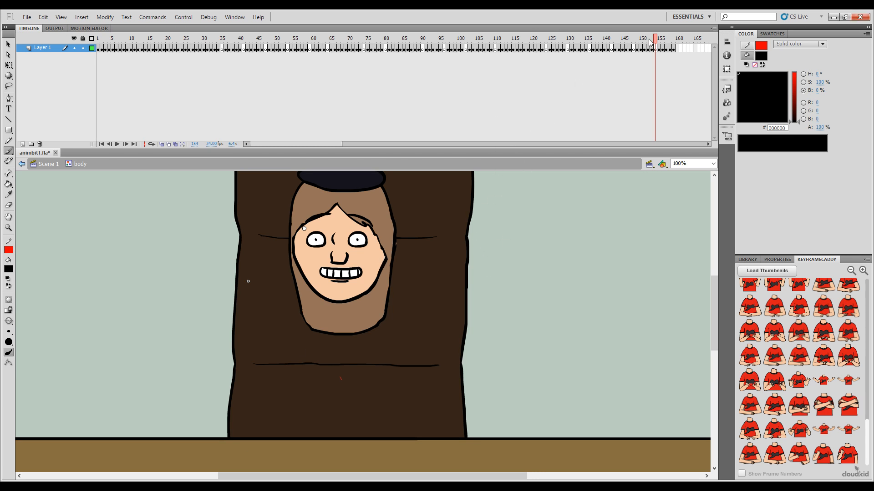
# Step: Sample the dark grey 333333 from frame 155 and fill the collar and sleeve cuffs on frames 156 to 158
pyautogui.moveTo(650, 41)
pyautogui.mouseDown()
pyautogui.moveTo(668, 42)
pyautogui.moveTo(659, 44)
pyautogui.mouseUp()
pyautogui.press('i')
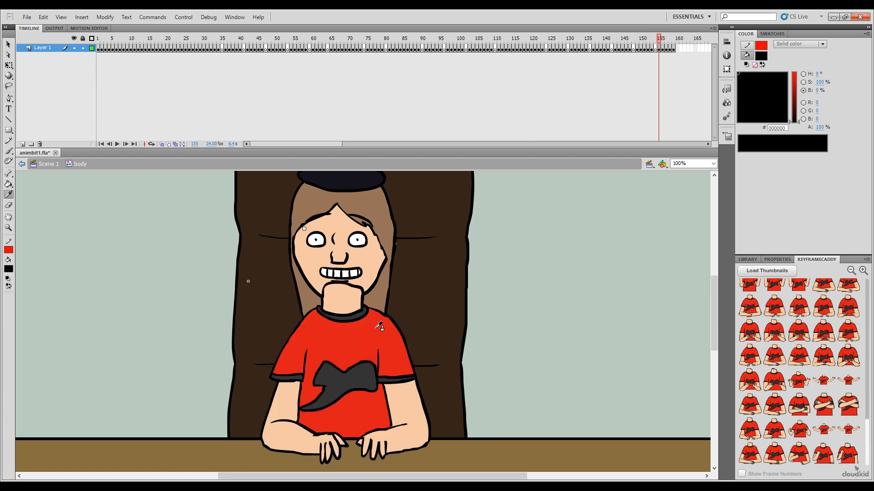
pyautogui.press('.')
pyautogui.press(',')
pyautogui.press('.')
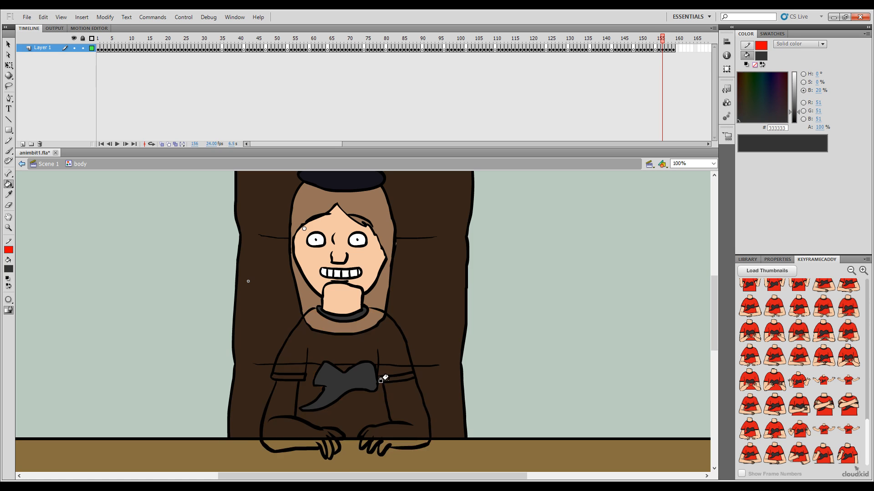
pyautogui.press('.')
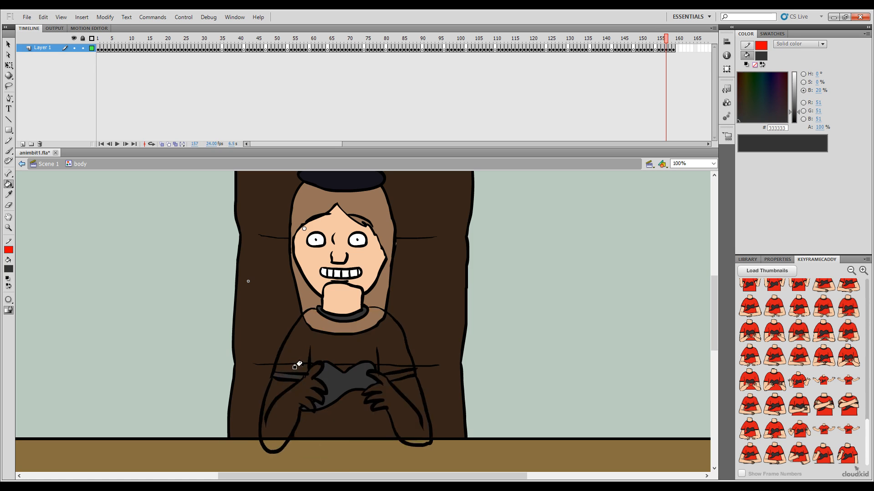
pyautogui.press('.')
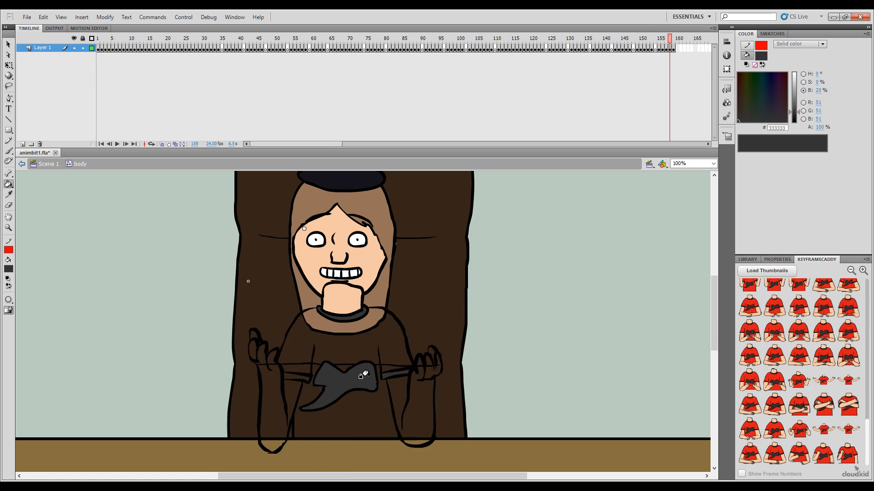
pyautogui.press('.')
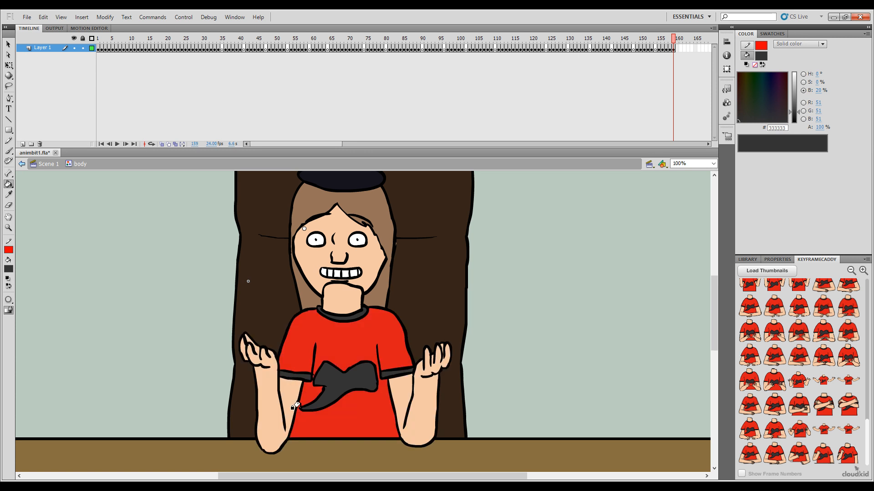
# Step: Sample the shirt red DB1A1A from frame 155 and fill the shirt on frame 156
pyautogui.press(',')
pyautogui.press(',')
pyautogui.press(',')
pyautogui.press(',')
pyautogui.click(358, 353)
pyautogui.press('.')
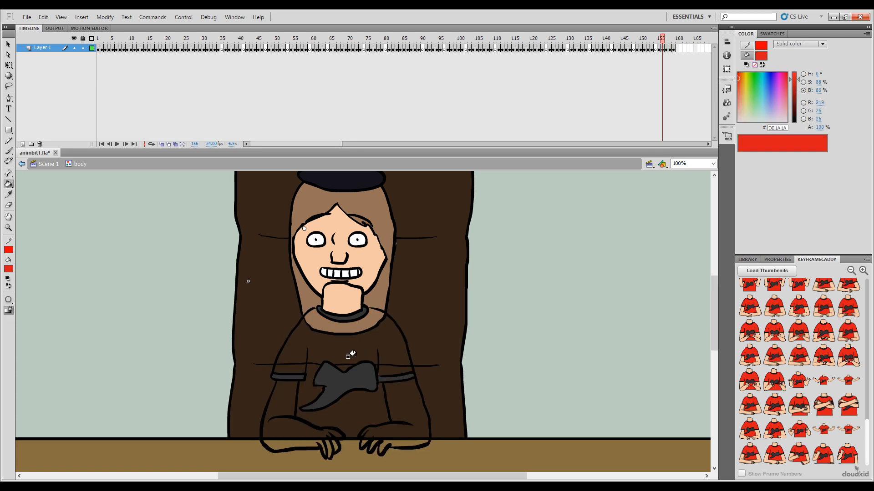
pyautogui.click(353, 350)
# Step: Fill the shirt areas on frames 157 and 158 with the same red
pyautogui.press('.')
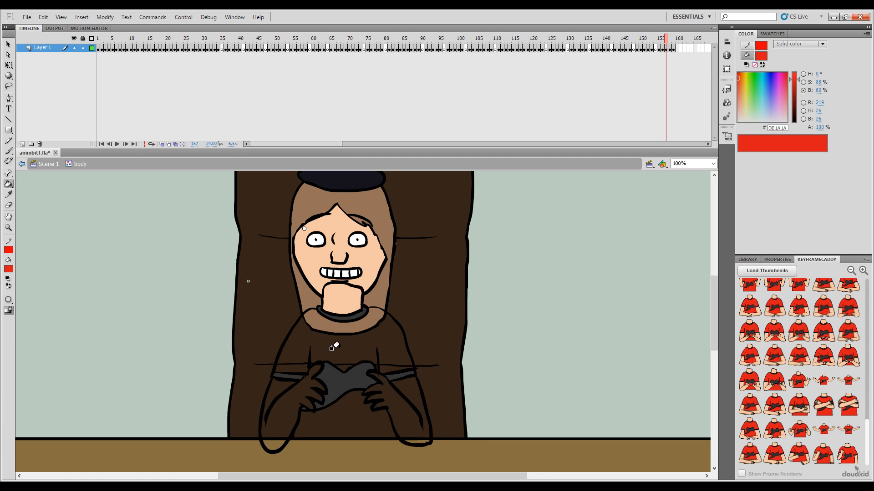
pyautogui.click(335, 355)
pyautogui.click(341, 413)
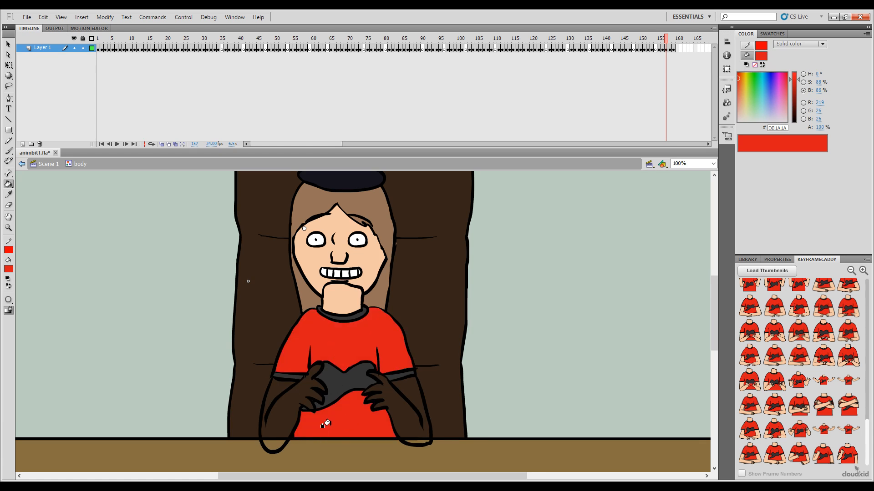
pyautogui.press('.')
pyautogui.click(337, 421)
pyautogui.press('.')
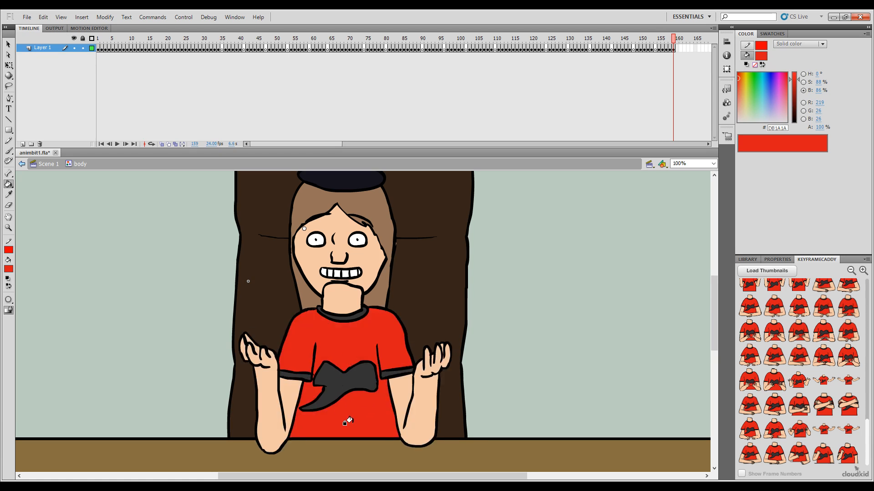
# Step: Sample the skin colour F5C8A6 from frame 155 and fill both arms and hands on frame 156
pyautogui.press(',')
pyautogui.press(',')
pyautogui.press(',')
pyautogui.press(',')
pyautogui.press('i')
pyautogui.click(304, 436)
pyautogui.press('.')
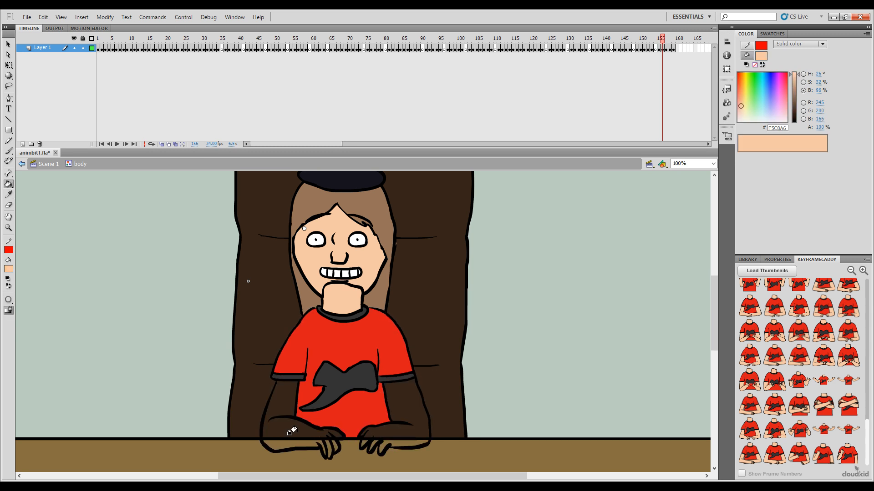
pyautogui.click(288, 425)
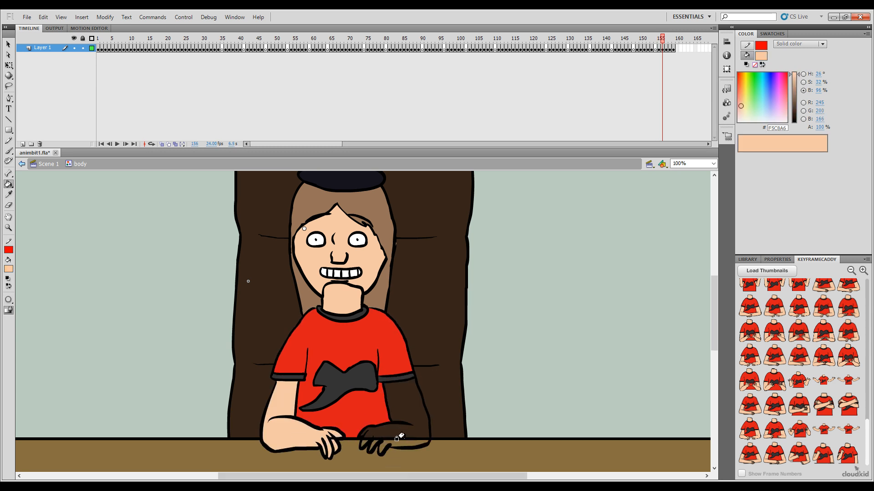
pyautogui.click(396, 439)
pyautogui.press('.')
pyautogui.press(',')
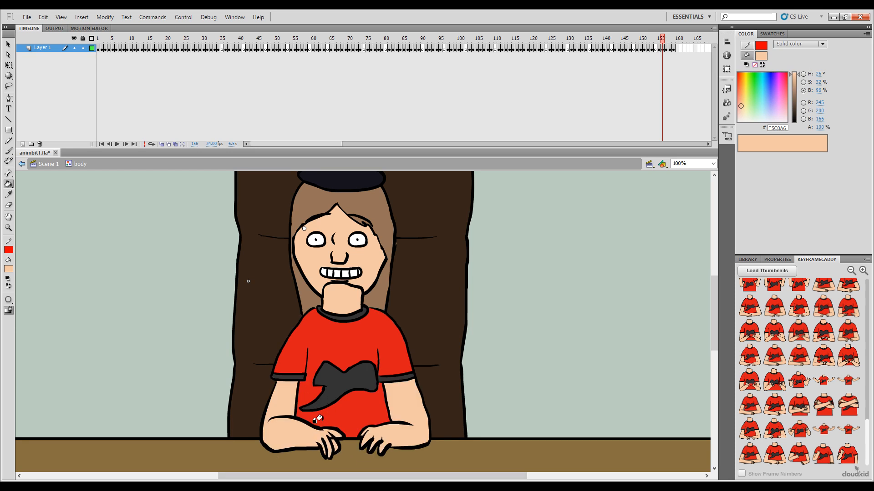
pyautogui.press('b')
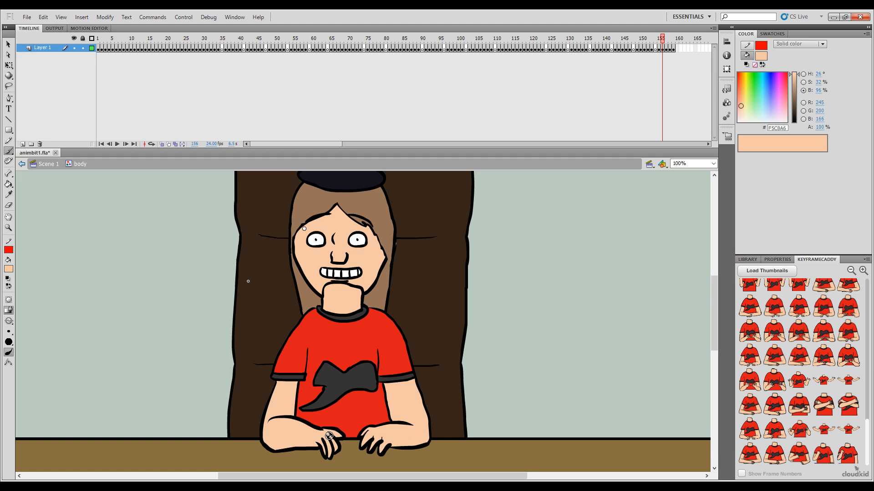
# Step: Fill both arms and hands on frame 157 with the skin colour using the Paint Bucket
pyautogui.press('k')
pyautogui.press('.')
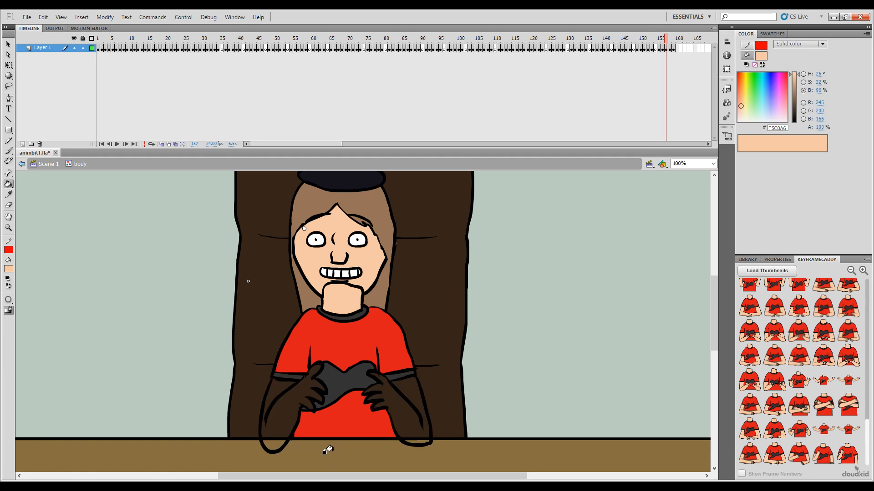
pyautogui.click(286, 400)
pyautogui.click(394, 418)
# Step: Fill the right-side arm and raised hand on frame 158 with the skin colour
pyautogui.press('.')
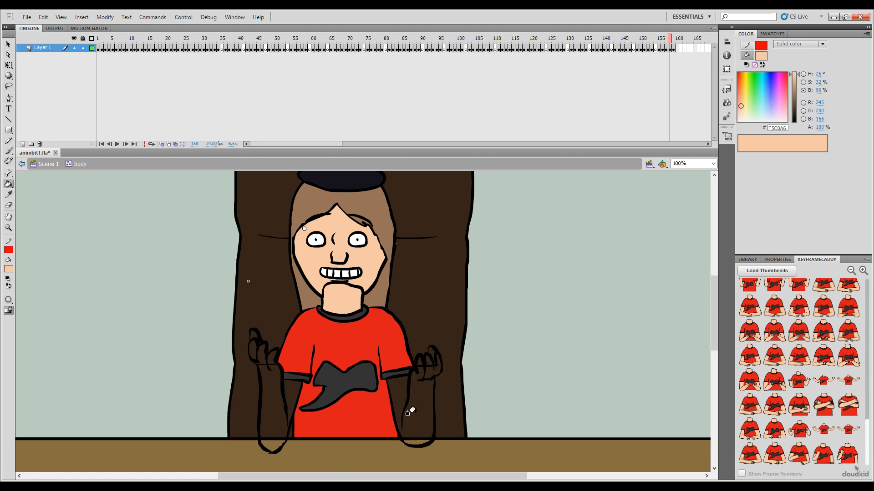
pyautogui.click(408, 413)
pyautogui.click(427, 374)
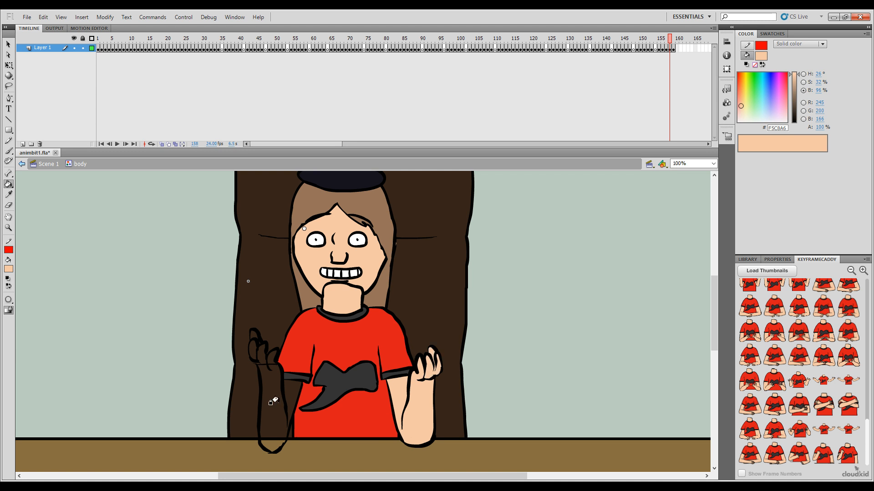
# Step: Close the outline gap at the left-side wrist on frame 158 in black and fill that arm and hand with skin colour F5C8A6
pyautogui.keyDown('ctrl'); pyautogui.click(286, 442); pyautogui.keyUp('ctrl')
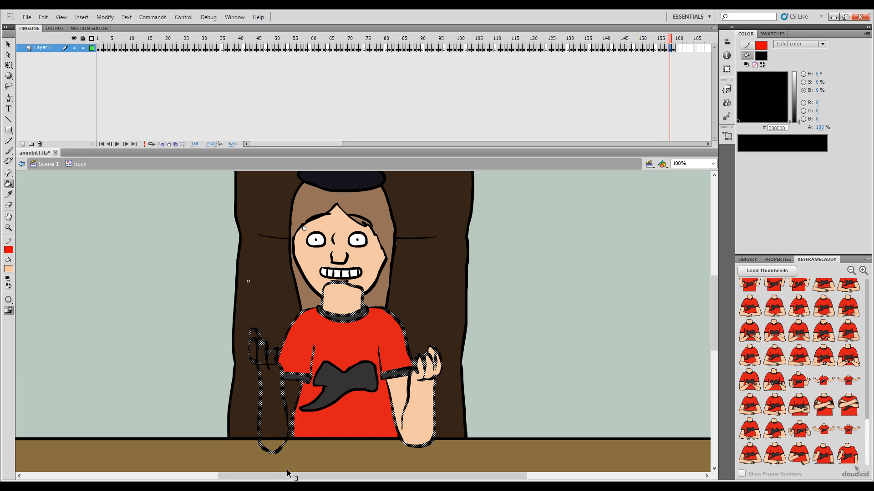
pyautogui.keyDown('ctrl'); pyautogui.click(295, 461); pyautogui.keyUp('ctrl')
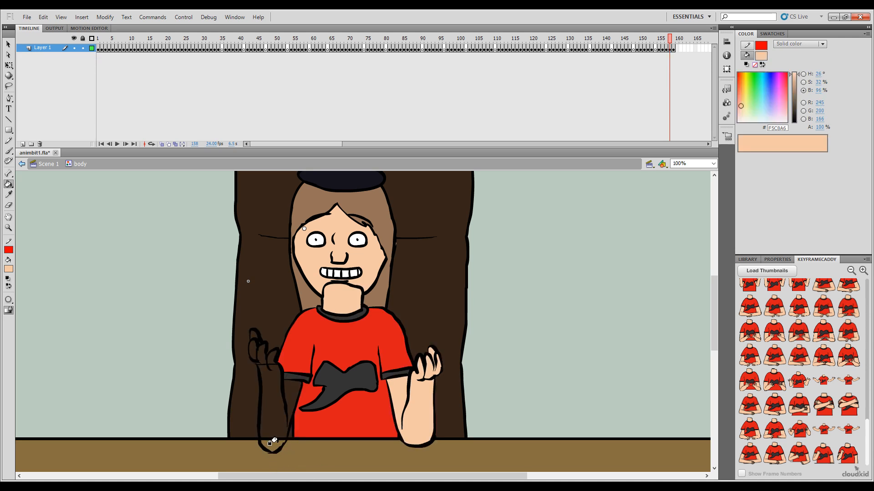
pyautogui.press('i')
pyautogui.click(260, 384)
pyautogui.press('b')
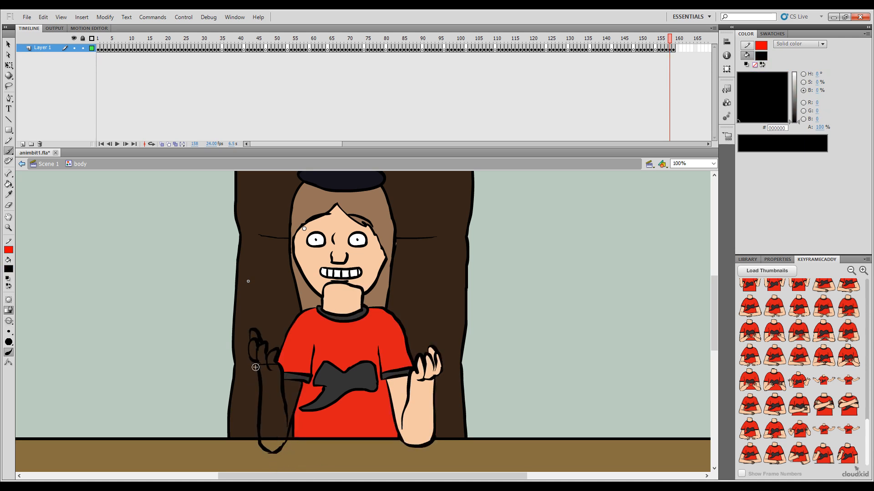
pyautogui.press('i')
pyautogui.click(425, 404)
pyautogui.click(265, 381)
pyautogui.click(254, 350)
pyautogui.click(255, 336)
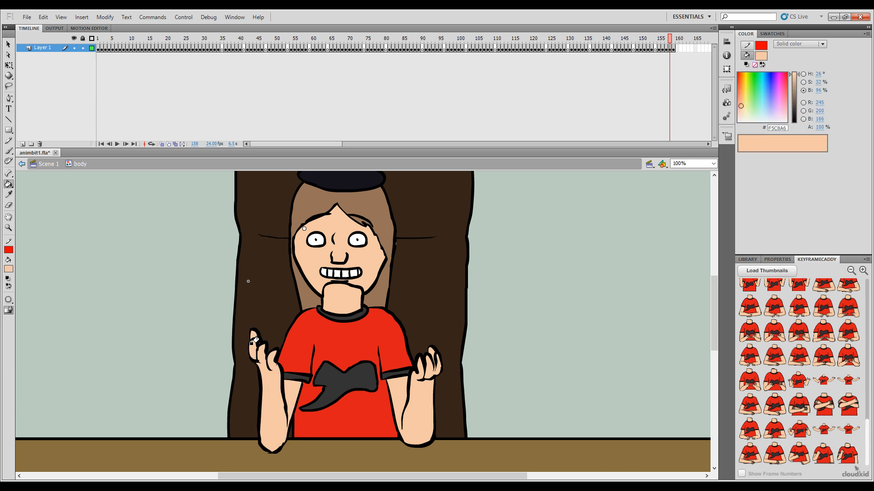
pyautogui.click(256, 342)
pyautogui.hotkey('ctrl', 'z')
pyautogui.click(256, 342)
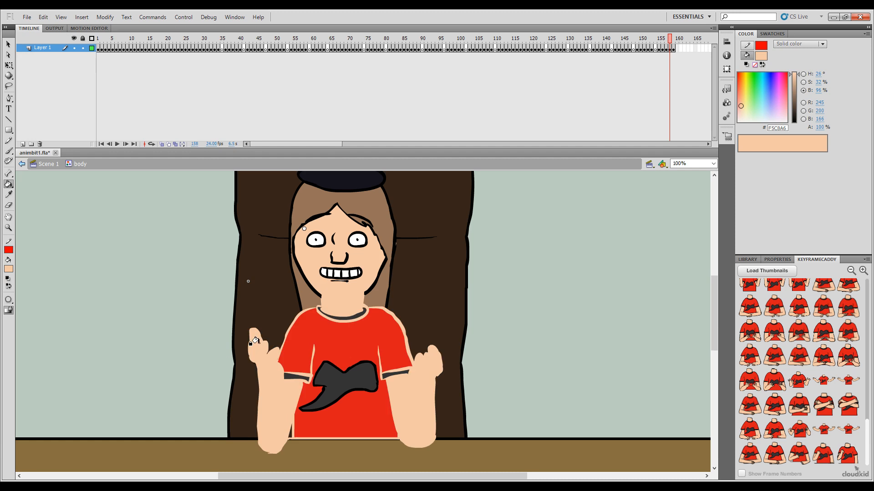
pyautogui.hotkey('ctrl', 'z')
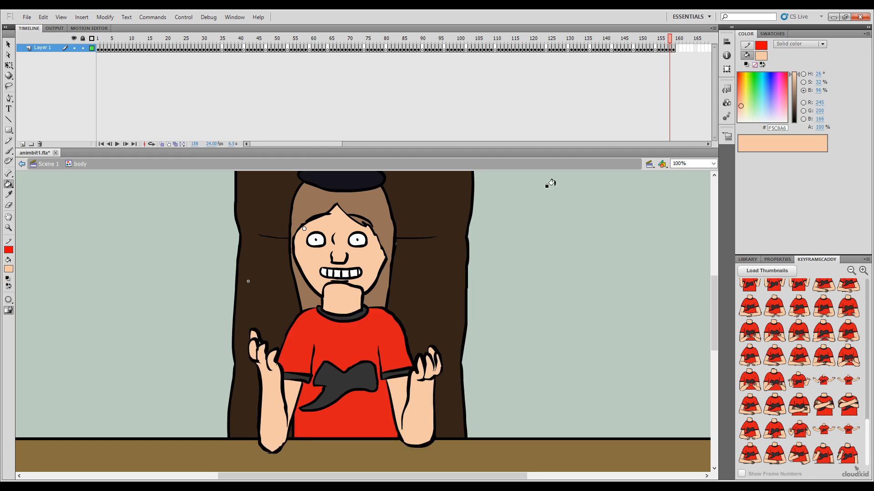
# Step: Add a blank keyframe at frame 160 after the finished raised-arms poses in the body symbol
pyautogui.moveTo(671, 48); pyautogui.dragTo(698, 49)
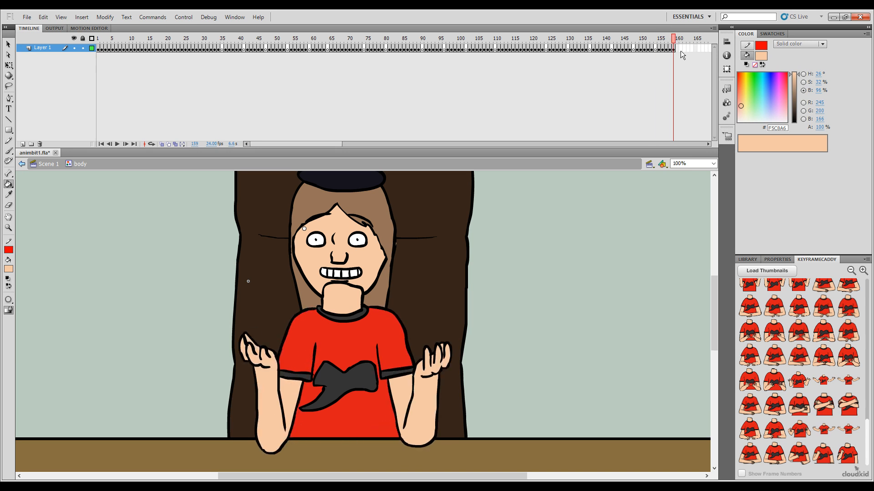
pyautogui.click(675, 39)
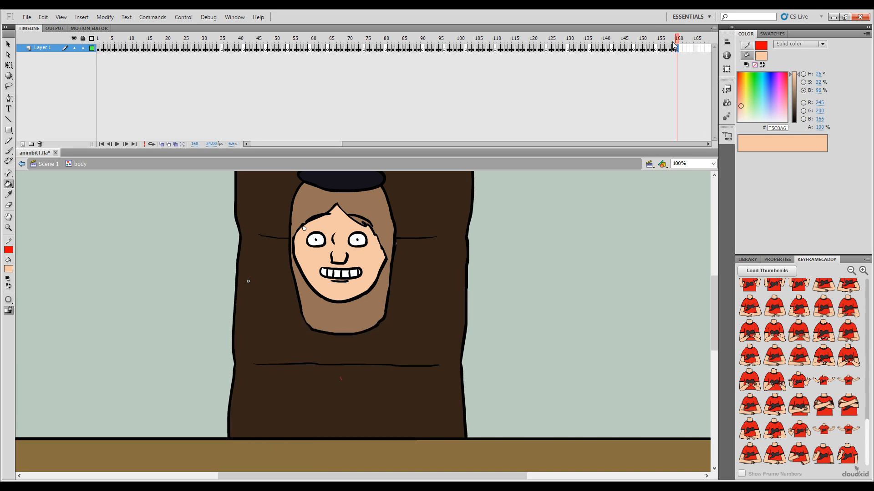
pyautogui.moveTo(678, 44)
pyautogui.mouseDown()
pyautogui.moveTo(659, 40)
pyautogui.moveTo(687, 46)
pyautogui.mouseUp()
# Step: Return to Scene 1, scrub the main timeline to review the body poses, and reopen the body symbol from frame 124
pyautogui.click(21, 165)
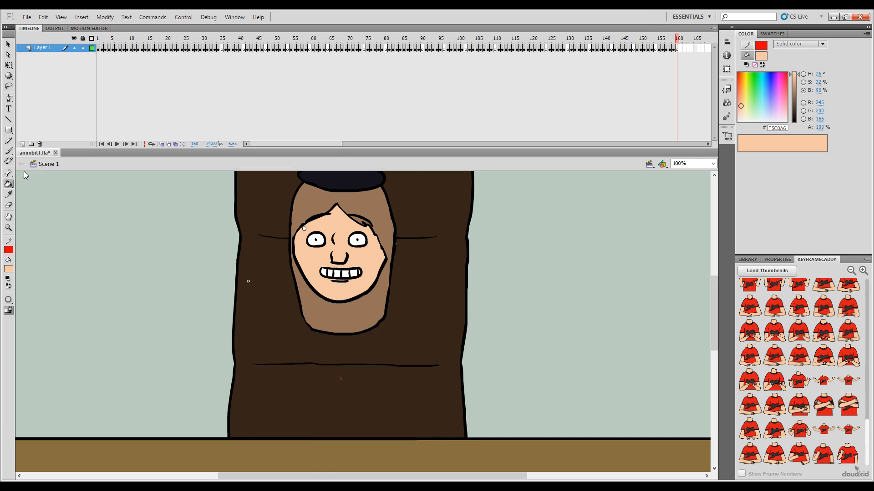
pyautogui.moveTo(520, 45); pyautogui.dragTo(608, 91)
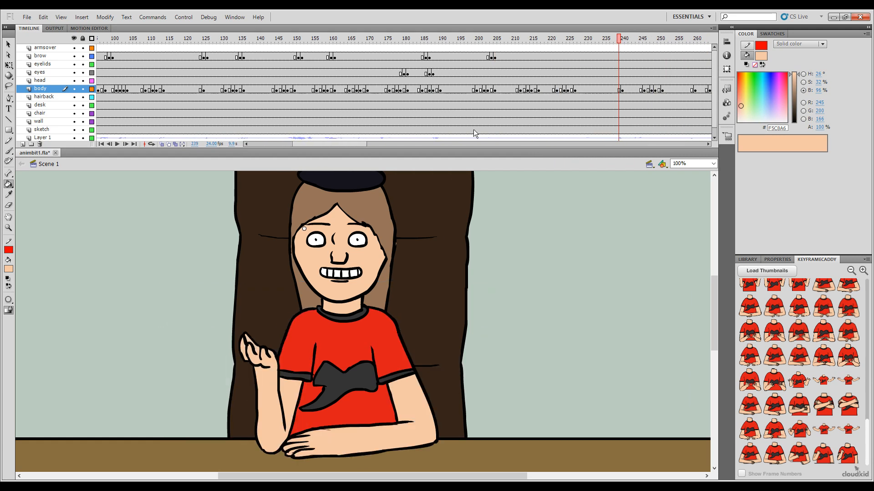
pyautogui.moveTo(368, 144); pyautogui.dragTo(322, 162)
pyautogui.moveTo(420, 40); pyautogui.dragTo(426, 44)
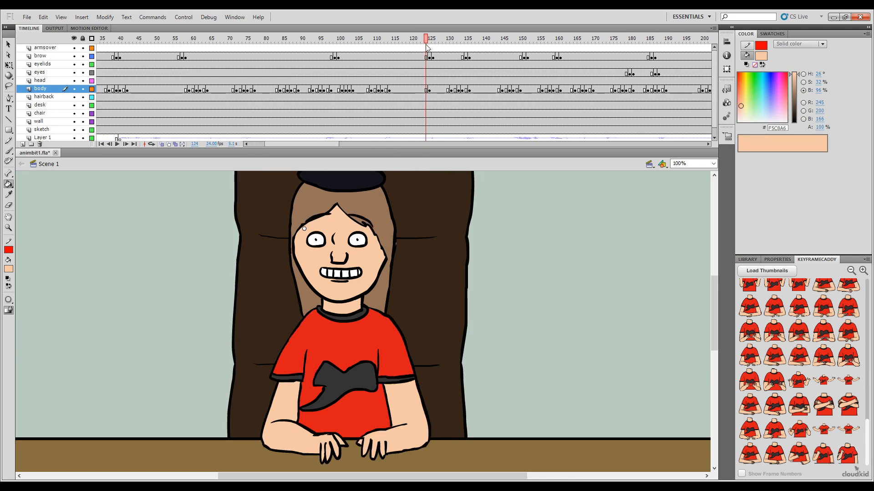
pyautogui.press('v')
pyautogui.doubleClick(376, 350)
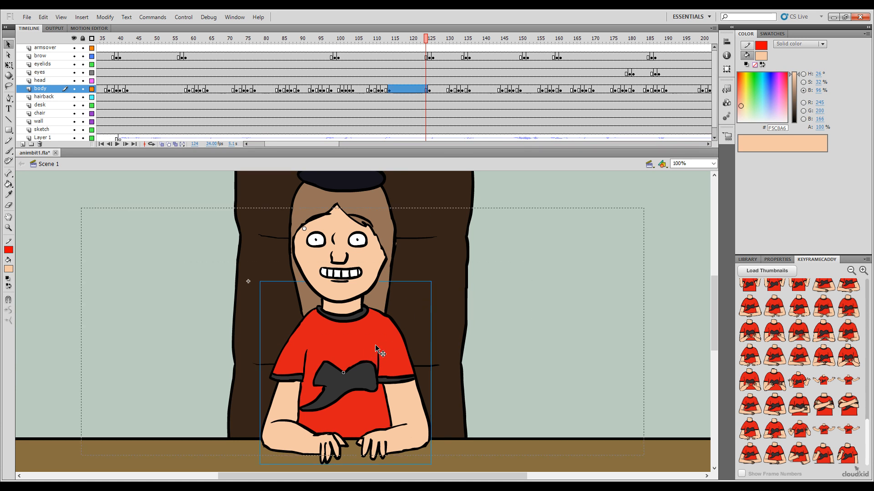
# Step: Copy the one-hand-raised pose from frame 5 of the body symbol into frame 161
pyautogui.moveTo(98, 40); pyautogui.dragTo(114, 40)
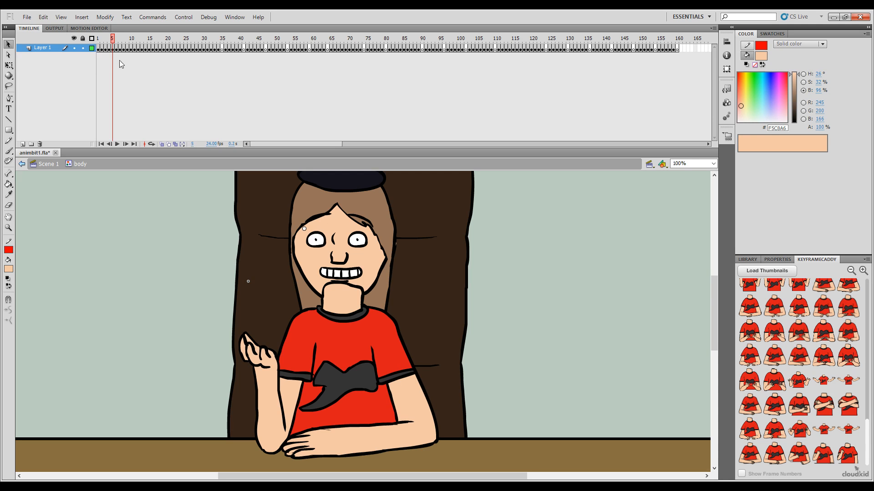
pyautogui.click(114, 49)
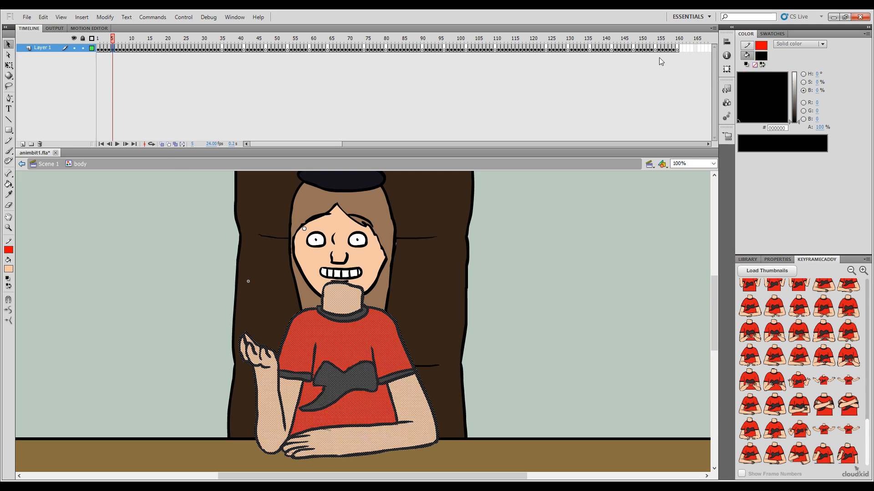
pyautogui.click(680, 48)
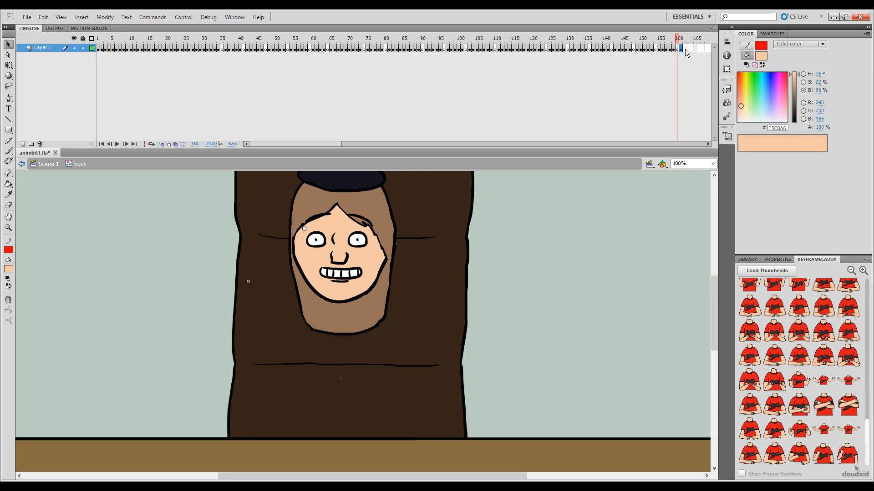
# Step: Copy the wide-open-arms pose from frame 13 of the body symbol into frame 162
pyautogui.moveTo(672, 39); pyautogui.dragTo(143, 70)
pyautogui.click(142, 49)
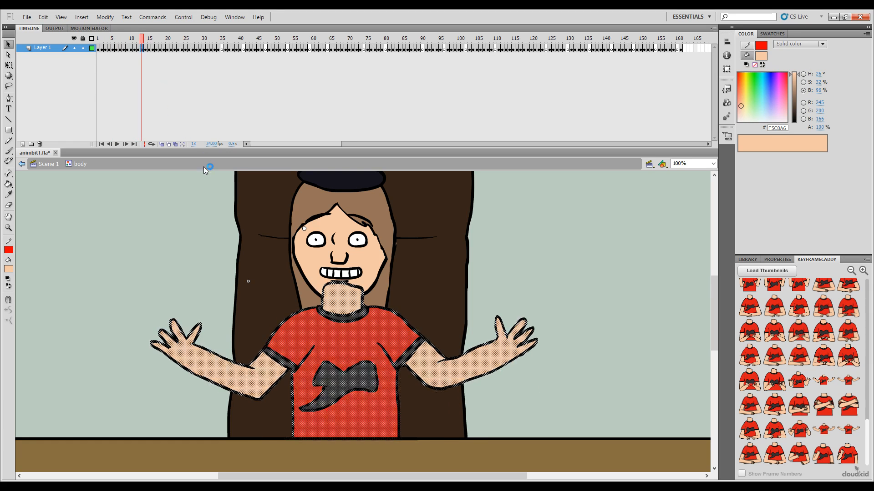
pyautogui.click(142, 40)
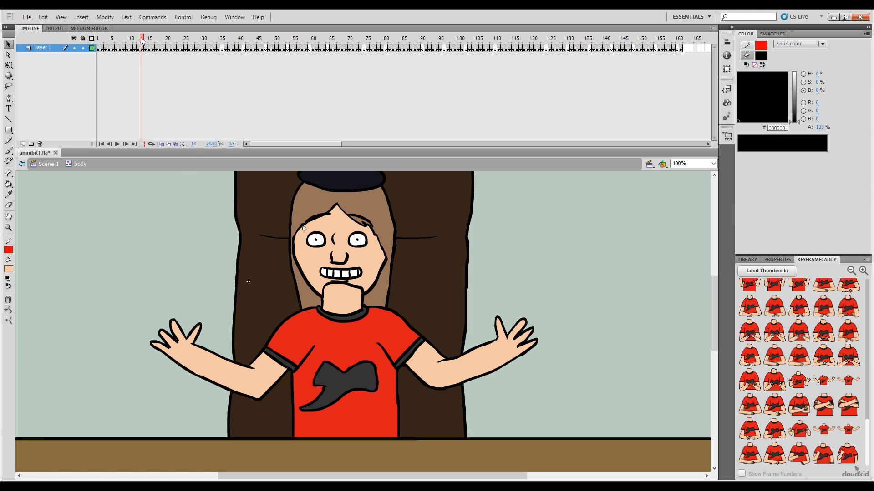
pyautogui.click(684, 48)
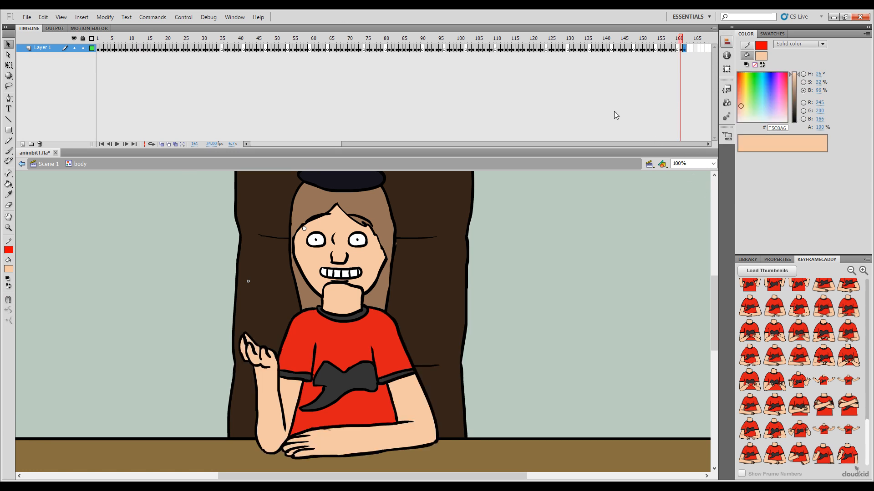
pyautogui.moveTo(682, 40); pyautogui.dragTo(685, 40)
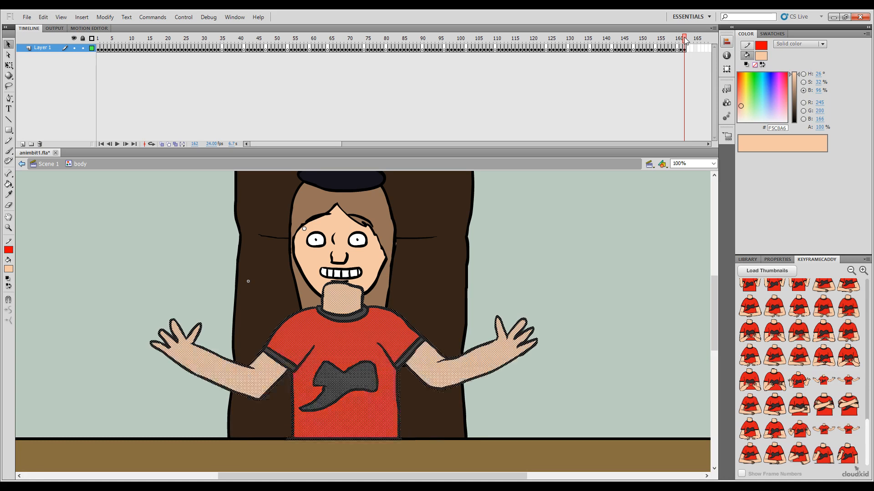
# Step: Save the document and duplicate the wide-open-arms pose from frame 162 into a keyframe at frame 163
pyautogui.click(462, 300)
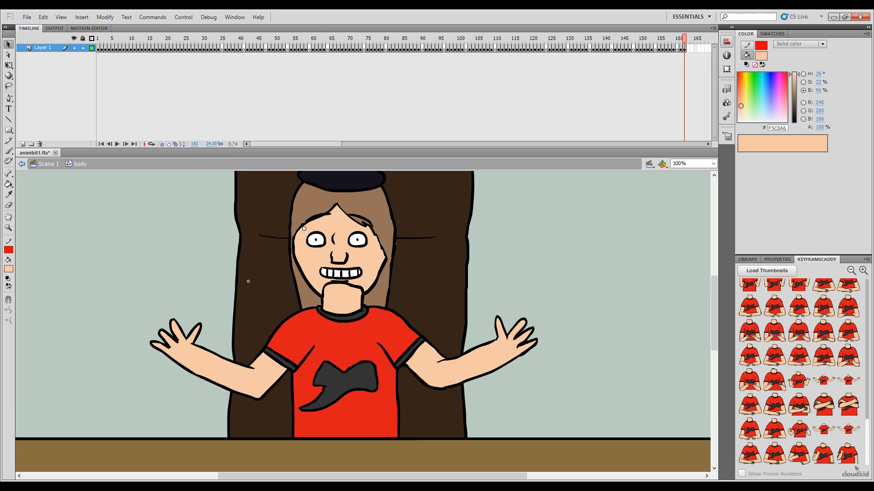
pyautogui.hotkey('ctrl', 's')
pyautogui.click(681, 39)
pyautogui.moveTo(680, 38); pyautogui.dragTo(680, 37)
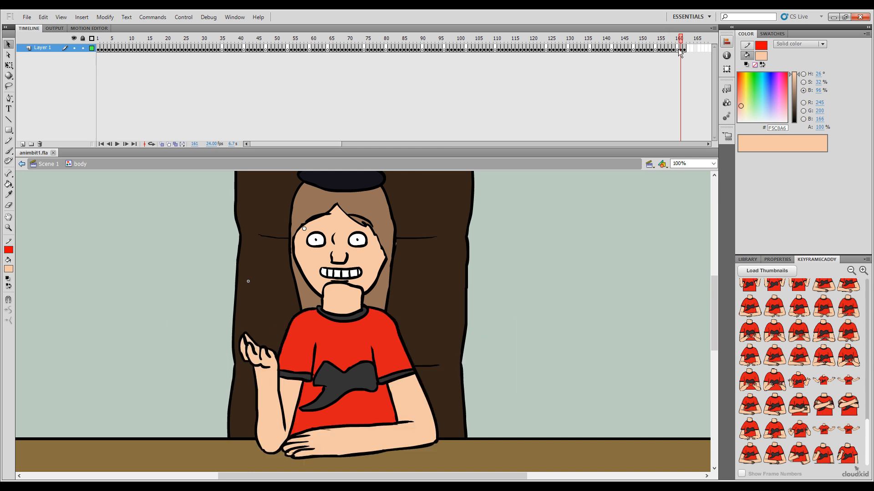
pyautogui.click(683, 48)
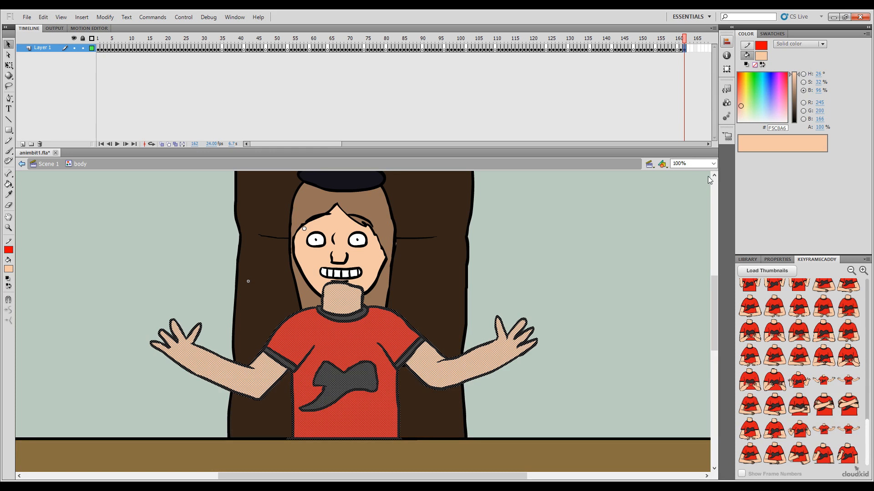
pyautogui.moveTo(685, 39); pyautogui.dragTo(681, 39)
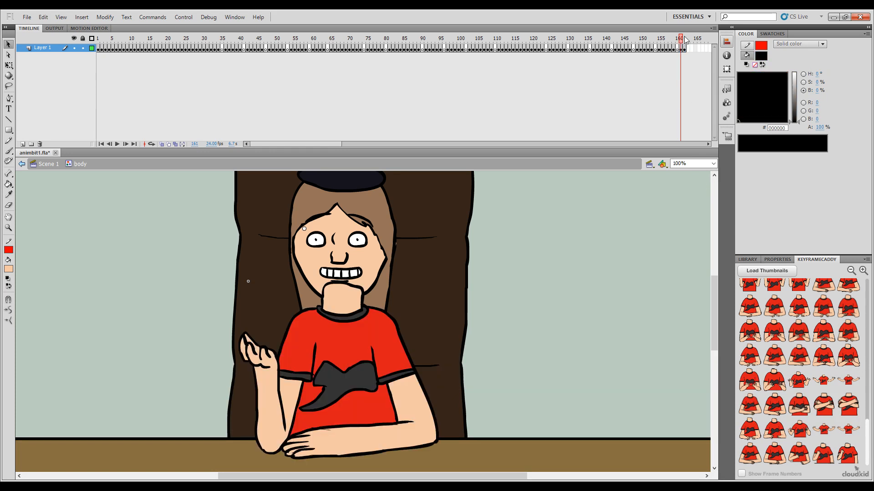
pyautogui.click(685, 48)
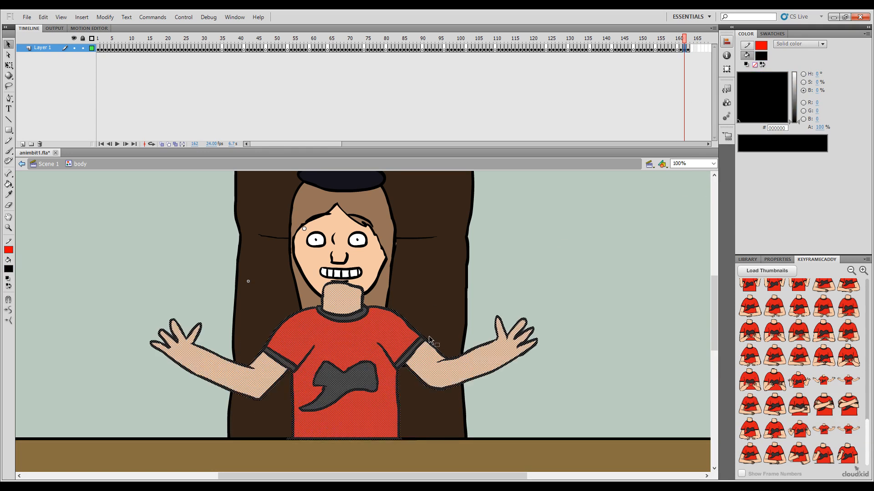
# Step: Delete the skin fills of both arms and the shirt and sleeve fills from the body drawing on frame 162
pyautogui.click(489, 269)
pyautogui.click(454, 376)
pyautogui.keyDown('shift'); pyautogui.click(398, 342); pyautogui.keyUp('shift')
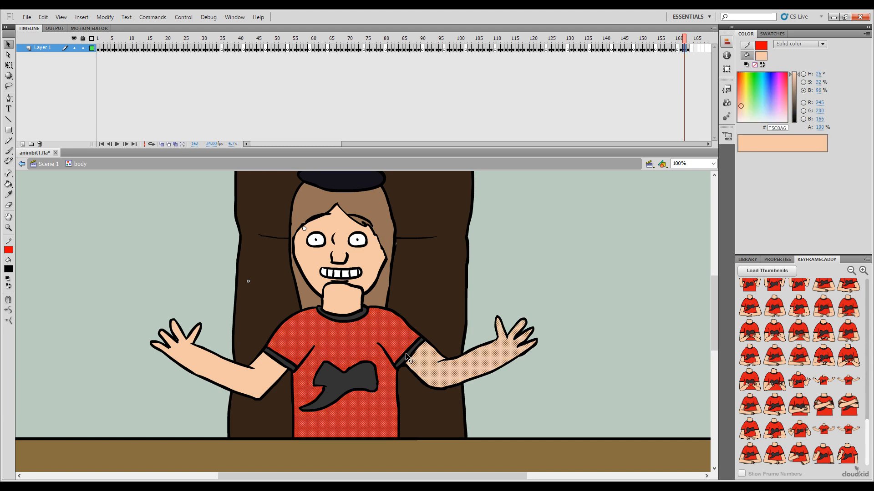
pyautogui.keyDown('shift'); pyautogui.click(407, 356); pyautogui.keyUp('shift')
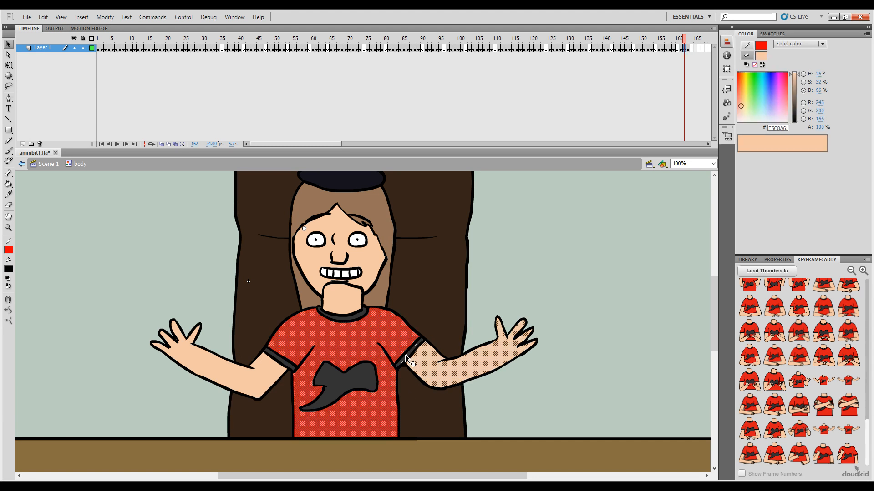
pyautogui.keyDown('shift'); pyautogui.click(273, 371); pyautogui.keyUp('shift')
pyautogui.press('Delete')
# Step: Delete the remaining outlines of the arms, hands, shoulders and sleeves on frame 162, leaving the collar, chest emblem and shirt sides
pyautogui.press('e')
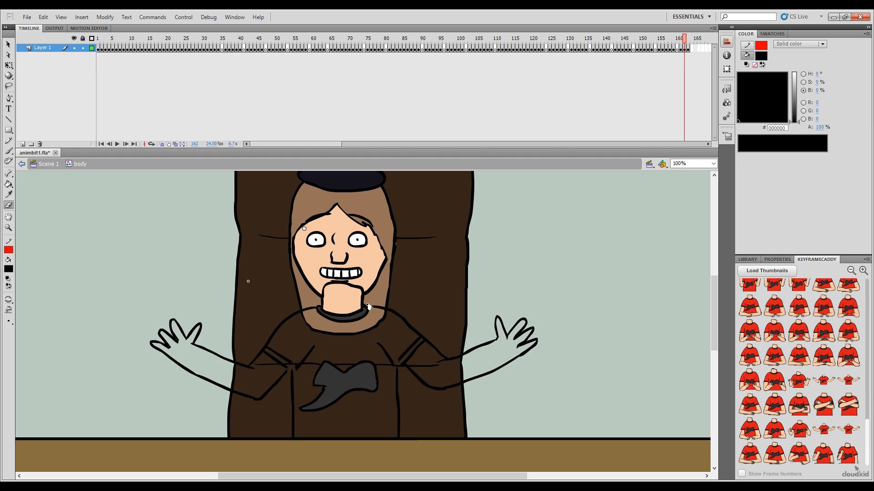
pyautogui.doubleClick(305, 309)
pyautogui.keyDown('shift'); pyautogui.doubleClick(404, 357); pyautogui.keyUp('shift')
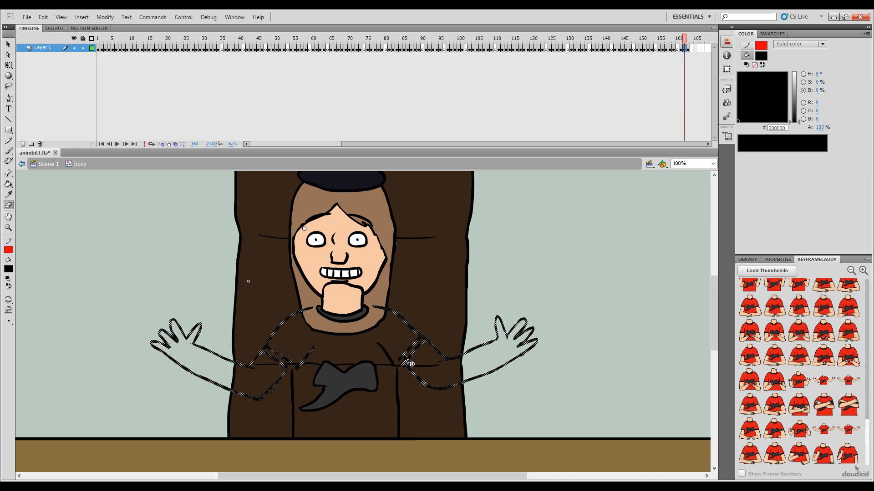
pyautogui.press('Delete')
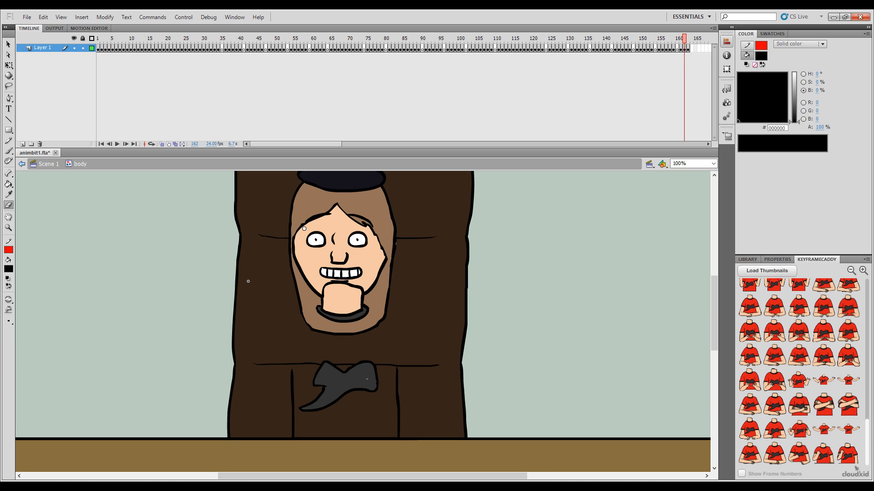
# Step: Turn on onion skinning around frame 162 and flip between it and frame 161 to compare the poses
pyautogui.press('b')
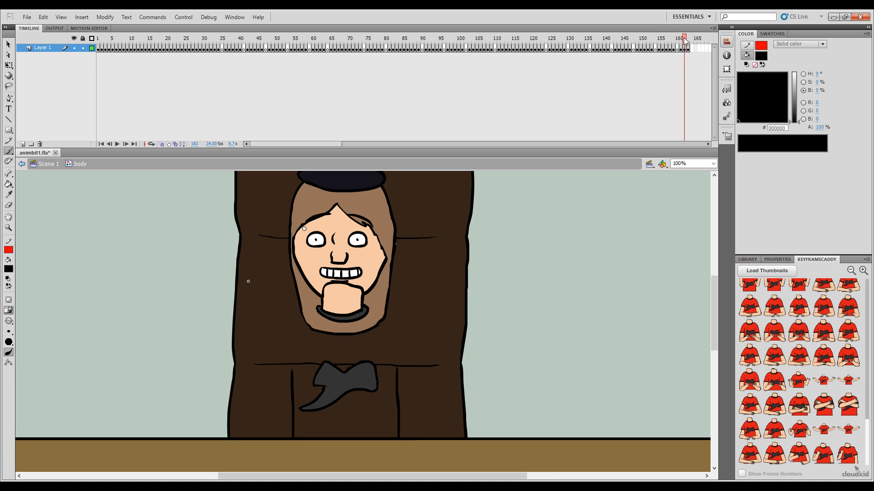
pyautogui.moveTo(684, 38); pyautogui.dragTo(685, 38)
pyautogui.click(162, 143)
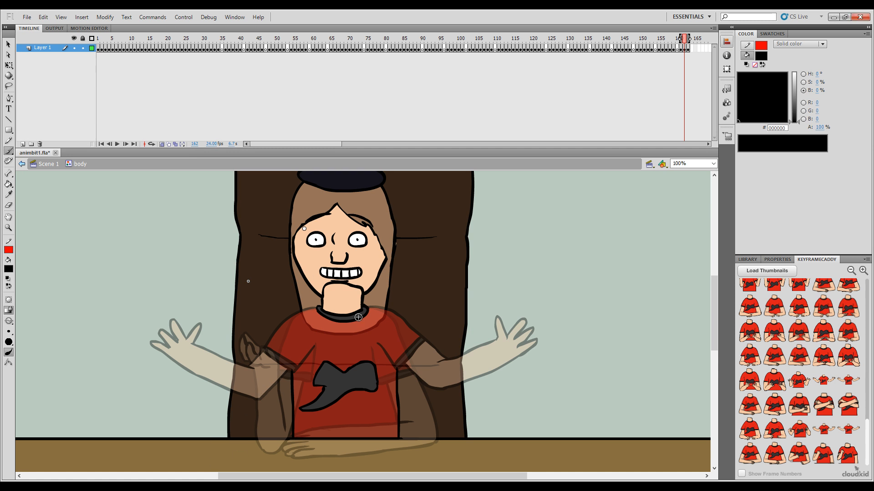
pyautogui.press(',')
pyautogui.press('.')
pyautogui.press(',')
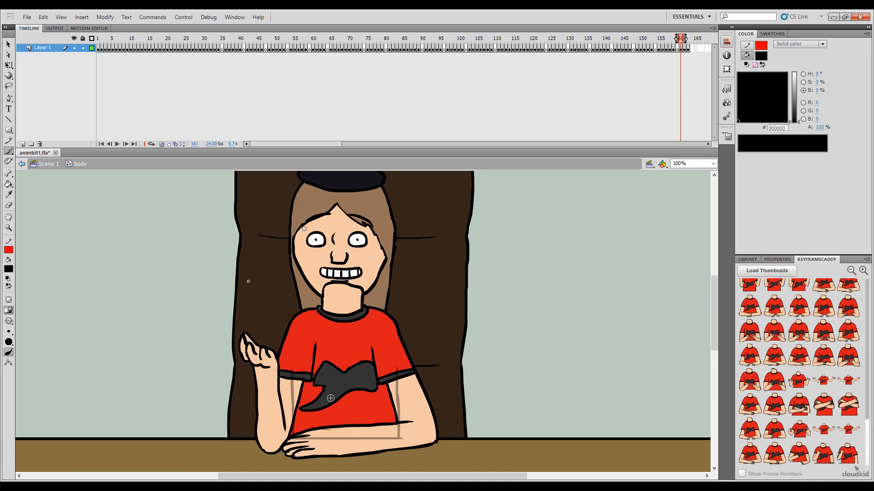
pyautogui.press('.')
pyautogui.press(',')
pyautogui.press('.')
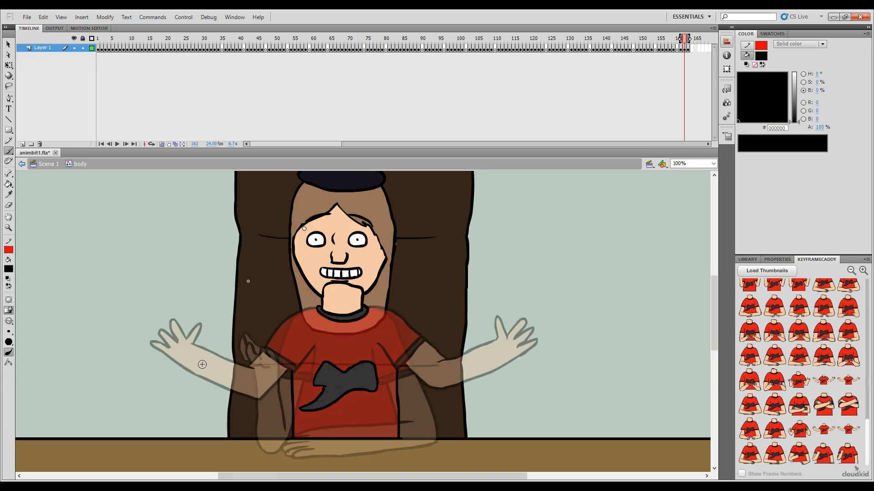
# Step: Set the brush colour to red (#FF0000) and sketch the raised hand's fingers on frame 162, between the two onion-skinned hand positions
pyautogui.click(20, 328)
pyautogui.press(',')
pyautogui.press('.')
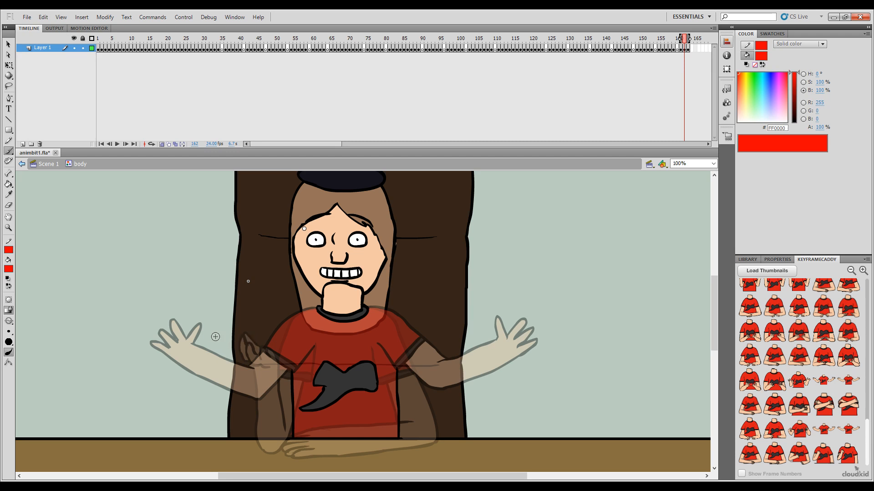
pyautogui.hotkey('ctrl', 'z')
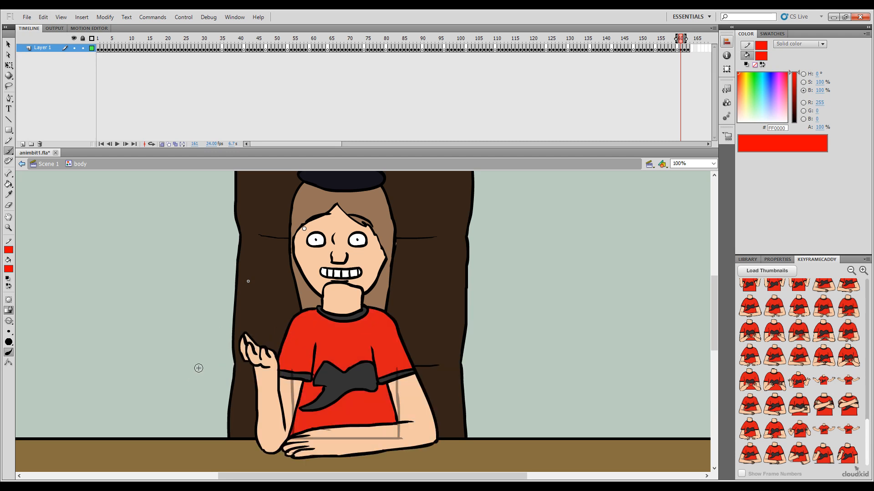
pyautogui.press('.')
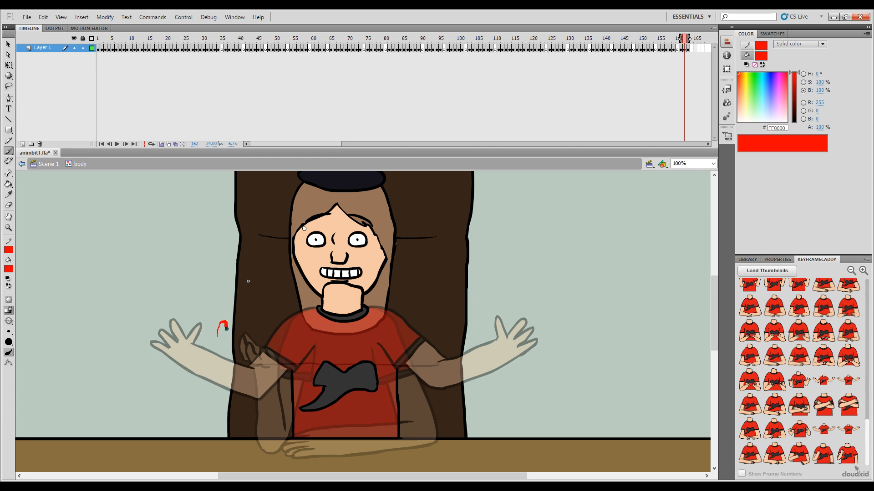
pyautogui.moveTo(226, 329); pyautogui.dragTo(225, 348)
pyautogui.press('.')
pyautogui.moveTo(199, 325); pyautogui.dragTo(199, 338)
pyautogui.hotkey('ctrl', 'z')
pyautogui.moveTo(191, 339); pyautogui.dragTo(201, 362)
pyautogui.moveTo(200, 330); pyautogui.dragTo(210, 353)
# Step: Compare the hand sketch with the neighbouring frames, undo the outer finger strokes and redraw those fingers closer together
pyautogui.press(',')
pyautogui.press('.')
pyautogui.press('.')
pyautogui.press(',')
pyautogui.press(',')
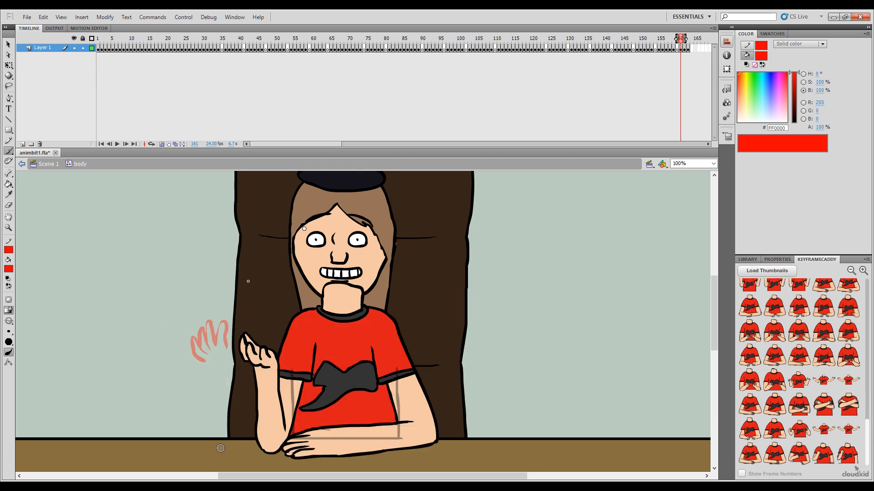
pyautogui.press('.')
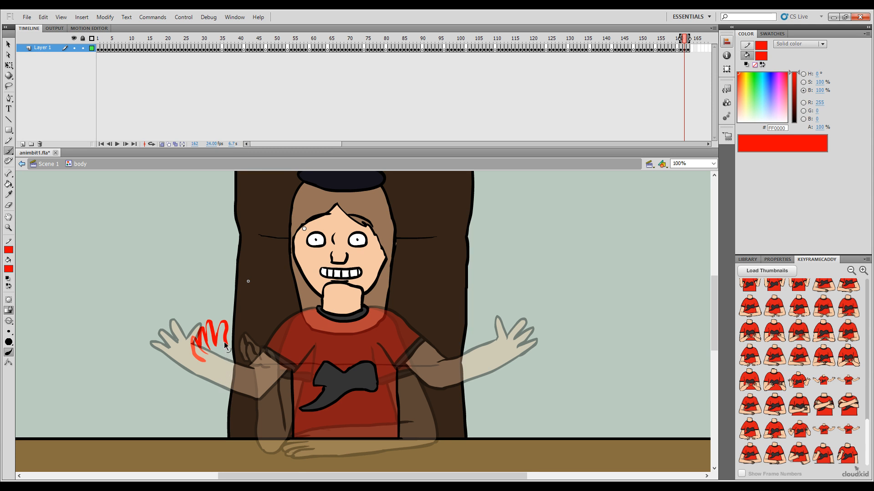
pyautogui.hotkey('ctrl', 'z')
pyautogui.hotkey('ctrl', 'z')
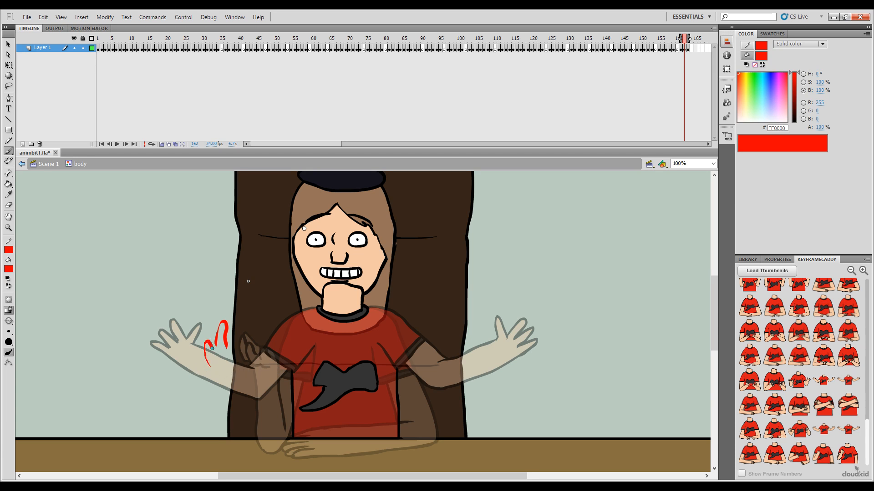
pyautogui.moveTo(212, 348); pyautogui.dragTo(222, 366)
pyautogui.moveTo(203, 346)
pyautogui.mouseDown()
pyautogui.moveTo(200, 335)
pyautogui.moveTo(211, 341)
pyautogui.mouseUp()
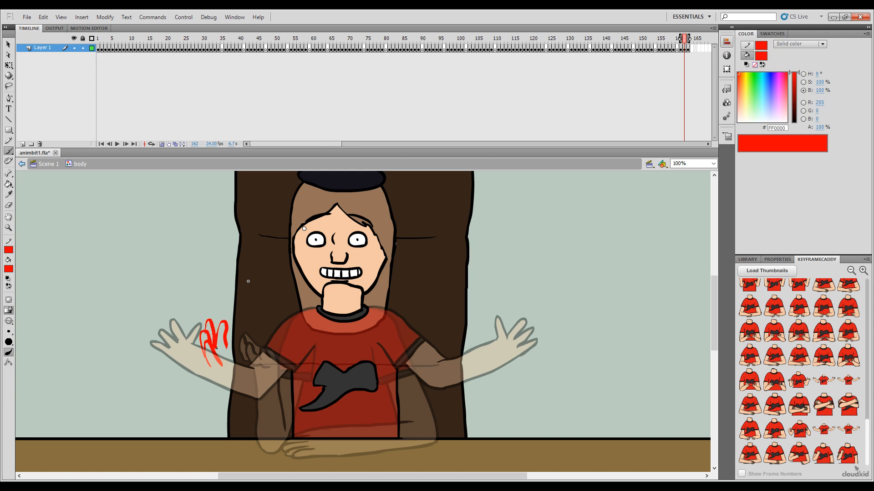
# Step: Sketch the palm outline below the raised hand's fingers on frame 162, checking it against the adjacent poses
pyautogui.press('.')
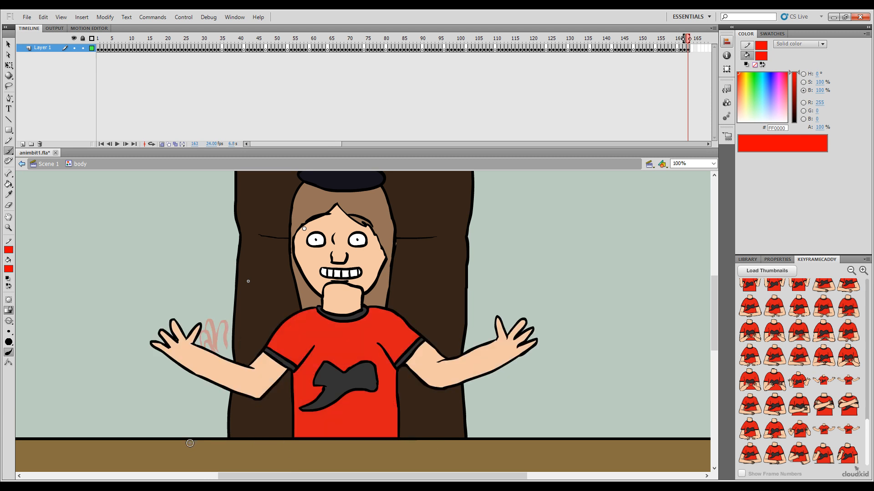
pyautogui.press('.')
pyautogui.press('.')
pyautogui.moveTo(226, 345)
pyautogui.mouseDown()
pyautogui.moveTo(240, 374)
pyautogui.moveTo(230, 349)
pyautogui.moveTo(237, 365)
pyautogui.moveTo(210, 365)
pyautogui.moveTo(224, 378)
pyautogui.mouseUp()
pyautogui.hotkey('ctrl', 'z')
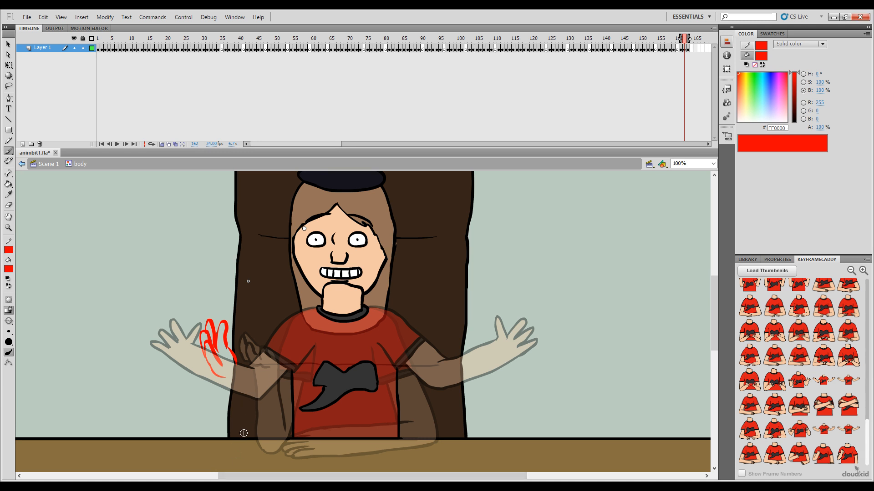
# Step: Sketch the raised arm's forearm, shoulder curve and sleeve in red, undoing the stray strokes
pyautogui.press('.')
pyautogui.press('.')
pyautogui.press('.')
pyautogui.moveTo(233, 360)
pyautogui.mouseDown()
pyautogui.moveTo(256, 387)
pyautogui.moveTo(236, 363)
pyautogui.moveTo(261, 386)
pyautogui.moveTo(228, 383)
pyautogui.moveTo(267, 422)
pyautogui.mouseUp()
pyautogui.hotkey('ctrl', 'z')
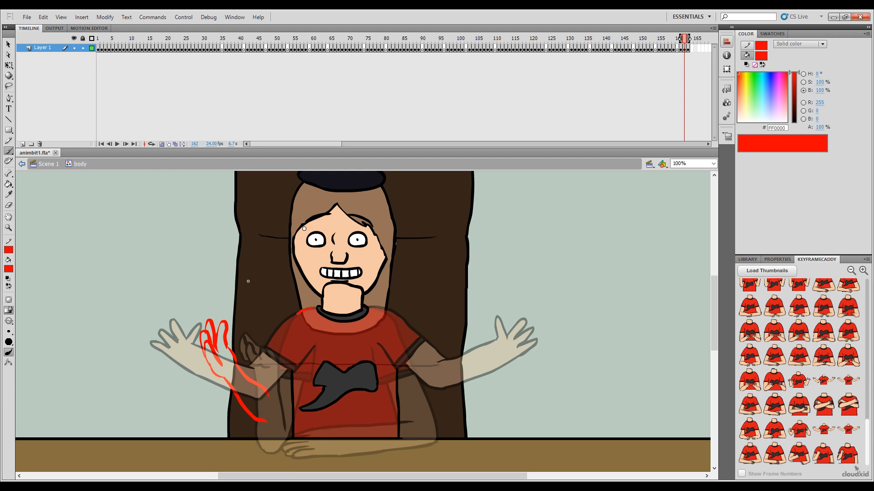
pyautogui.hotkey('ctrl', 'z')
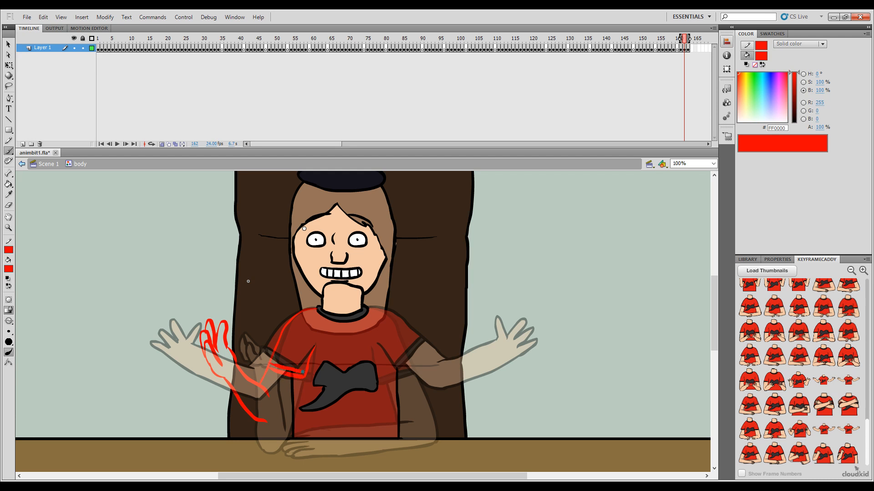
# Step: Draw the raised arm's inner upper-arm line from the sleeve to the elbow and compare it with frame 161
pyautogui.moveTo(303, 372)
pyautogui.mouseDown()
pyautogui.moveTo(268, 363)
pyautogui.moveTo(305, 371)
pyautogui.mouseUp()
pyautogui.moveTo(267, 424); pyautogui.dragTo(265, 422)
pyautogui.press(',')
pyautogui.press('.')
pyautogui.press(',')
pyautogui.press('.')
# Step: Delete the raised arm's lower forearm stroke and redraw it as a smoother line joining the elbow
pyautogui.press('e')
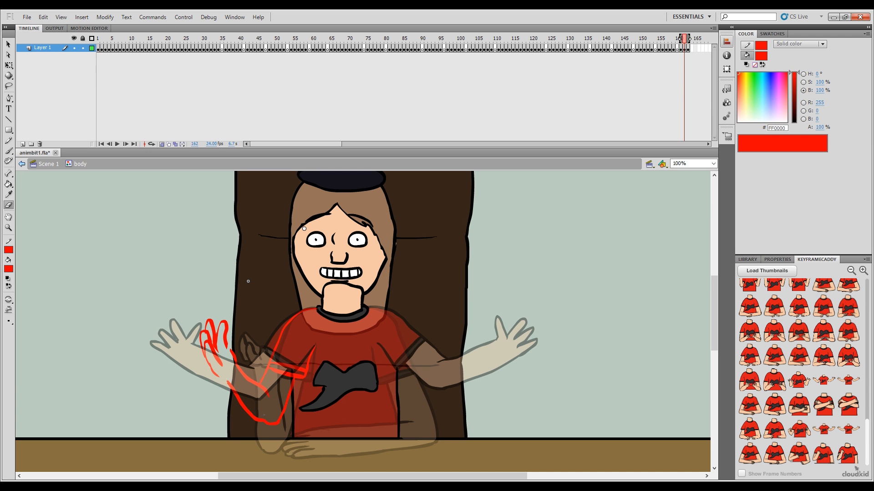
pyautogui.keyDown('ctrl'); pyautogui.click(234, 359); pyautogui.keyUp('ctrl')
pyautogui.keyDown('ctrl'); pyautogui.keyDown('shift'); pyautogui.click(246, 410); pyautogui.keyUp('shift'); pyautogui.keyUp('ctrl')
pyautogui.press('Delete')
pyautogui.press('b')
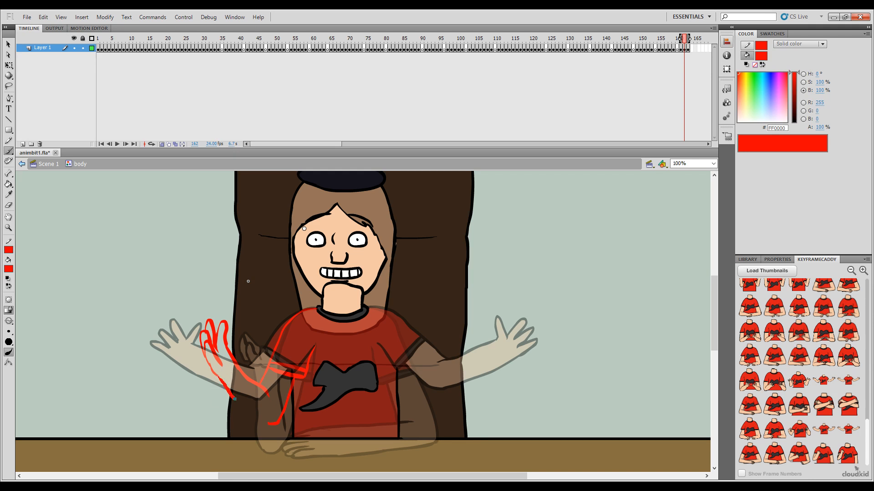
pyautogui.moveTo(267, 424); pyautogui.dragTo(281, 420)
# Step: Check the arm sketch with onion skinning off and on, and flip between frame 162 and the preceding frames to judge the motion
pyautogui.click(162, 144)
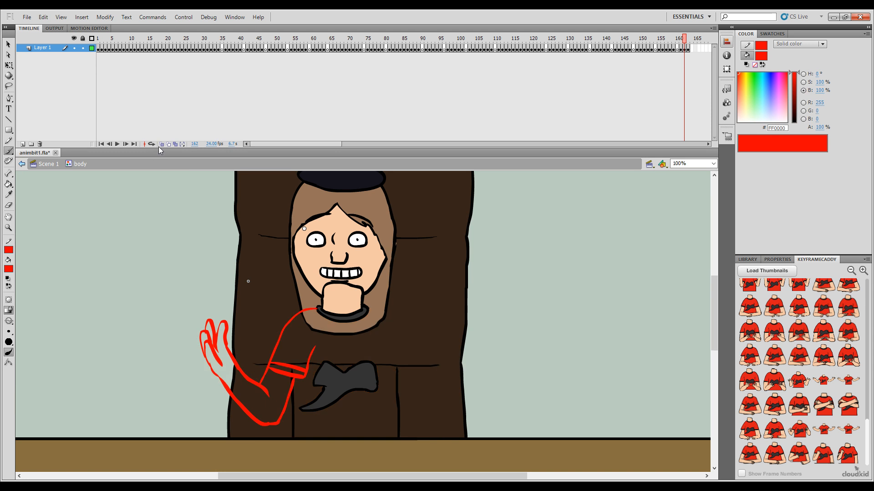
pyautogui.click(161, 144)
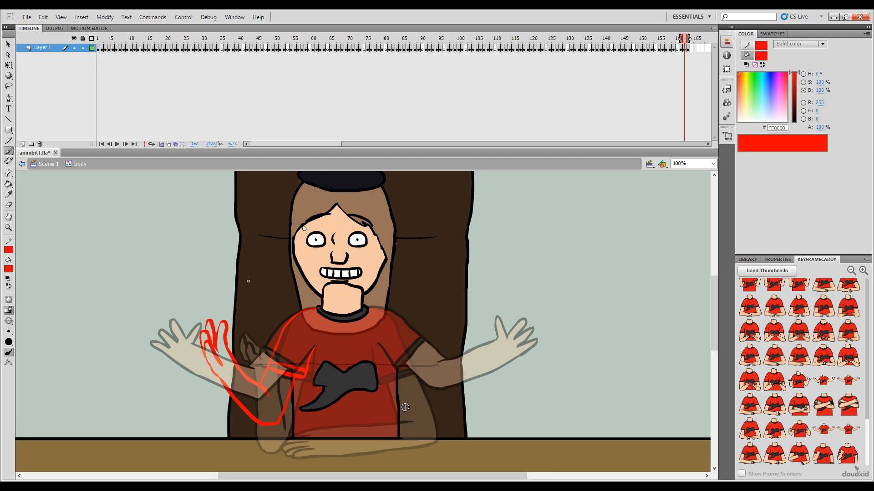
pyautogui.press(',')
pyautogui.press('.')
pyautogui.press(',')
pyautogui.press('.')
pyautogui.press(',')
pyautogui.press('.')
pyautogui.press(',')
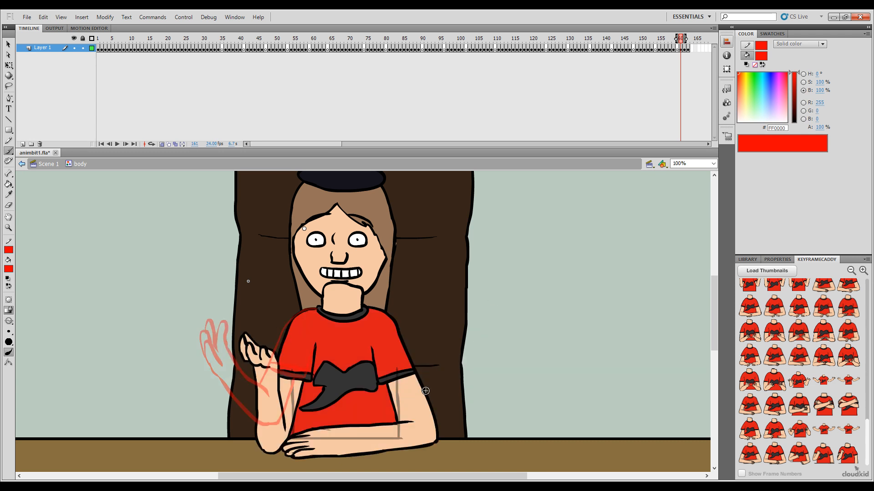
pyautogui.press(',')
pyautogui.press('.')
pyautogui.press(',')
pyautogui.press(',')
pyautogui.press('.')
pyautogui.press('.')
pyautogui.press('.')
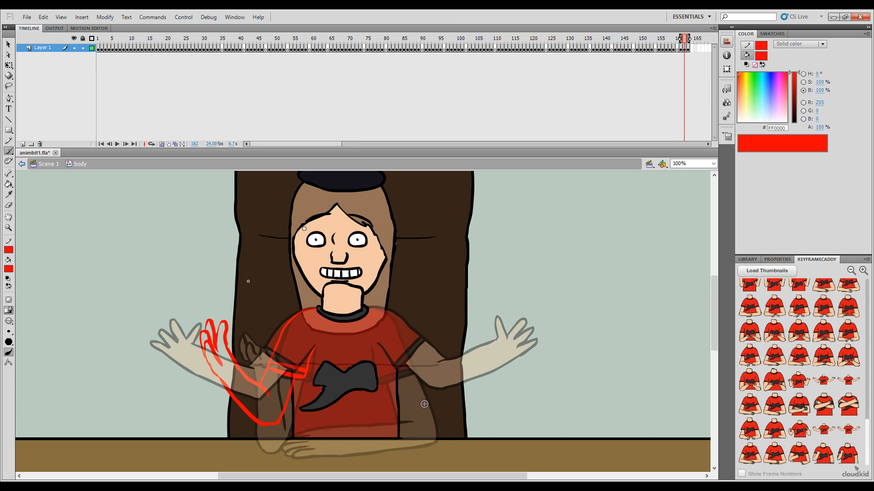
pyautogui.press(',')
pyautogui.press('.')
pyautogui.press(',')
pyautogui.press('.')
# Step: Sketch the other hand's fingers in front of the chest on frame 162, undoing the misplaced strokes
pyautogui.moveTo(366, 346)
pyautogui.mouseDown()
pyautogui.moveTo(378, 351)
pyautogui.moveTo(354, 353)
pyautogui.mouseUp()
pyautogui.press(',')
pyautogui.press('.')
pyautogui.hotkey('ctrl', 'z')
pyautogui.moveTo(388, 361)
pyautogui.mouseDown()
pyautogui.moveTo(371, 357)
pyautogui.moveTo(355, 368)
pyautogui.moveTo(384, 369)
pyautogui.mouseUp()
pyautogui.hotkey('ctrl', 'z')
pyautogui.press(',')
pyautogui.press('.')
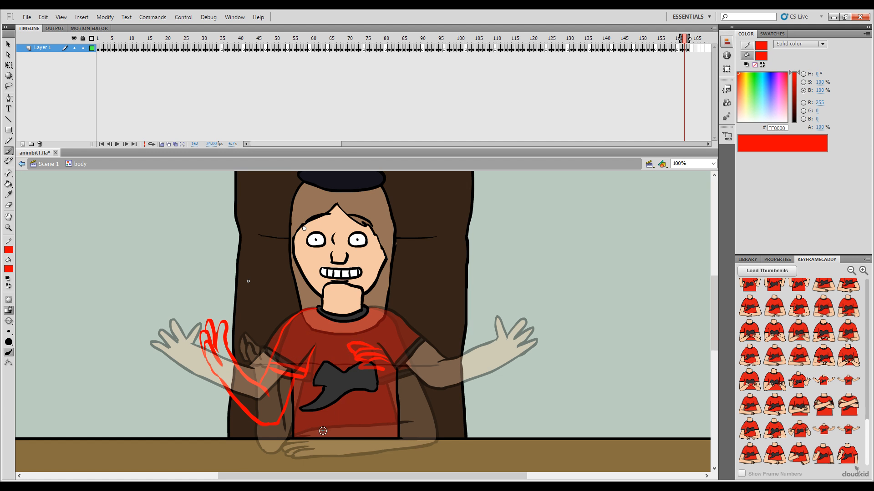
# Step: Extend the back of the chest-level hand towards the wrist and compare it with the pose on frame 161
pyautogui.press(',')
pyautogui.press('.')
pyautogui.moveTo(394, 362); pyautogui.dragTo(400, 374)
pyautogui.press(',')
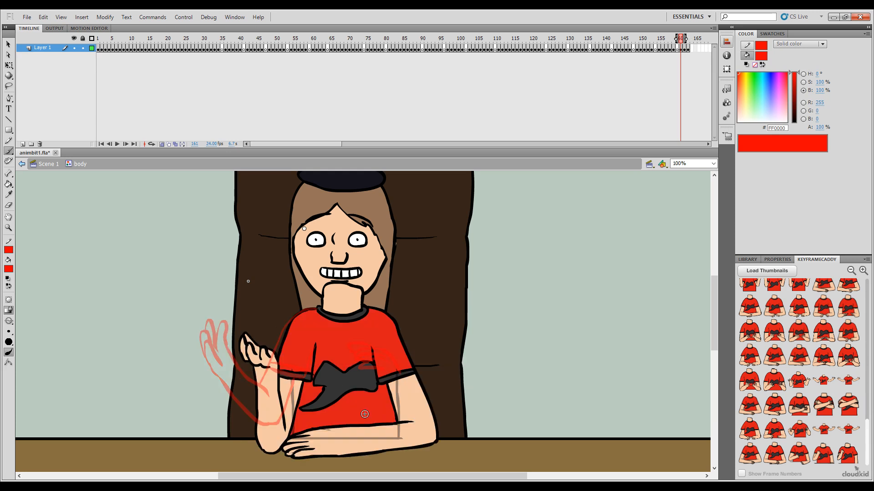
pyautogui.press('.')
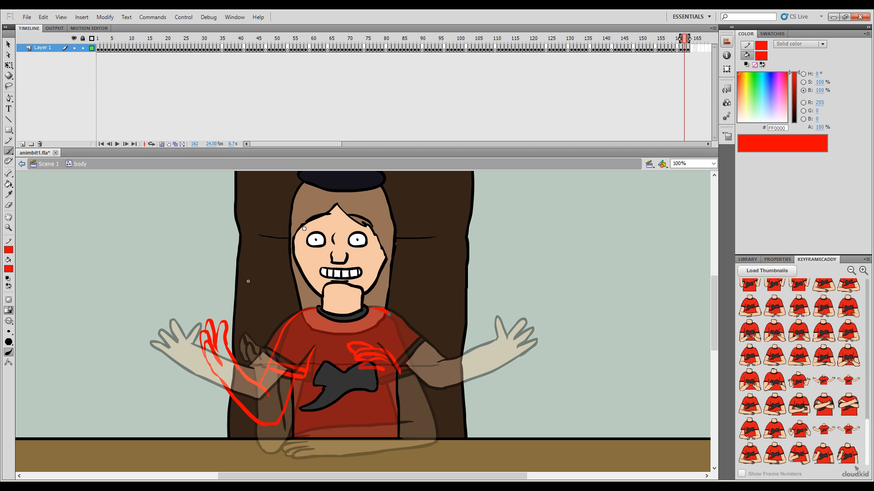
# Step: Sketch the second arm's shoulder, sleeve, elbow and forearm in red so they join the chest-level hand on frame 162
pyautogui.moveTo(408, 333)
pyautogui.mouseDown()
pyautogui.moveTo(421, 360)
pyautogui.moveTo(400, 373)
pyautogui.mouseUp()
pyautogui.hotkey('ctrl', 'z')
pyautogui.moveTo(396, 318); pyautogui.dragTo(421, 362)
pyautogui.moveTo(418, 362); pyautogui.dragTo(441, 416)
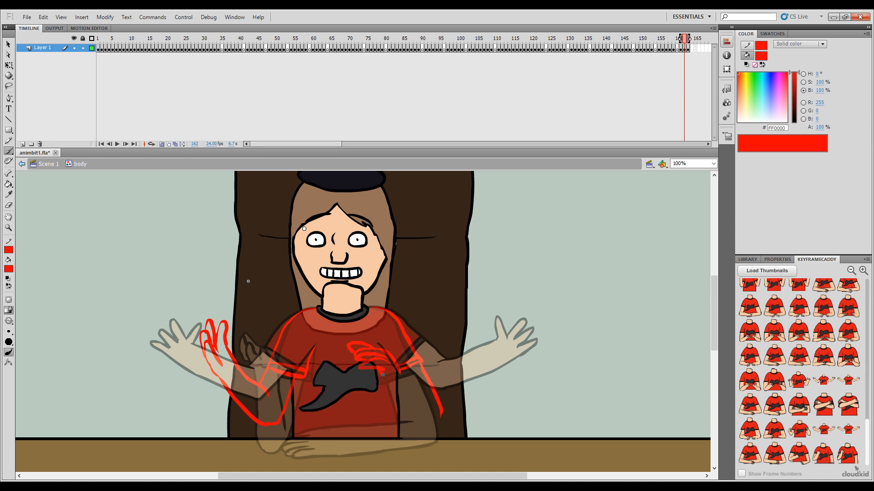
pyautogui.moveTo(417, 428); pyautogui.dragTo(441, 413)
pyautogui.moveTo(400, 371); pyautogui.dragTo(427, 399)
pyautogui.press(',')
pyautogui.press('.')
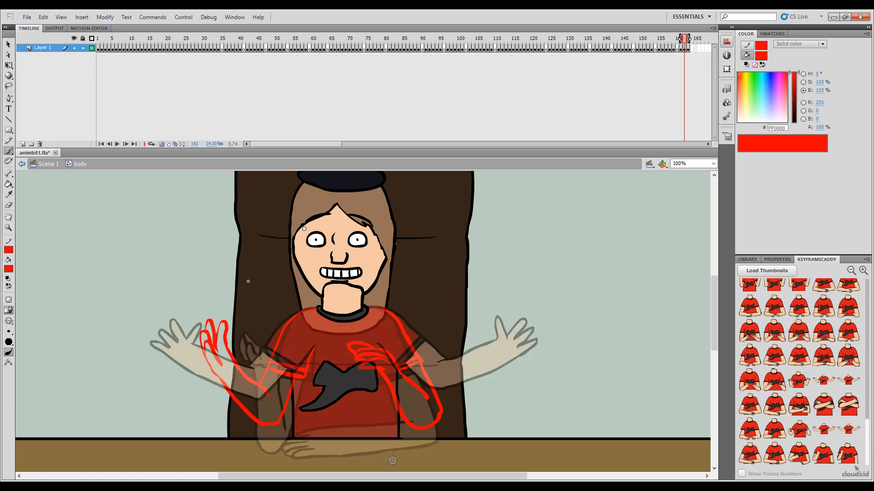
# Step: Turn off onion skinning and flip between frames 161, 162 and 163 to judge how the sketched arms move
pyautogui.press(',')
pyautogui.press('.')
pyautogui.click(161, 144)
pyautogui.press(',')
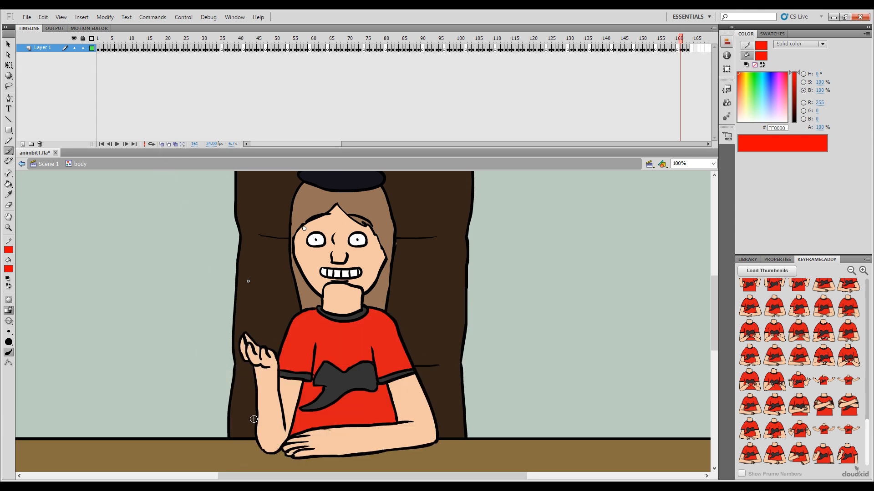
pyautogui.press('.')
pyautogui.press('.')
pyautogui.press(',')
pyautogui.press(',')
pyautogui.press('.')
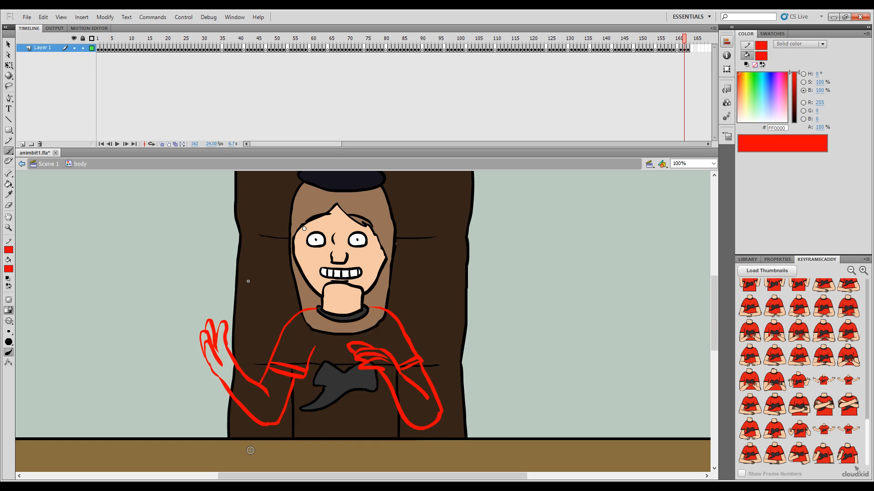
pyautogui.press(',')
pyautogui.press('.')
pyautogui.press(',')
pyautogui.press('.')
# Step: Scrub back through the earlier gesture frames of the animation and return to the sketched pose on frame 162
pyautogui.moveTo(684, 41)
pyautogui.mouseDown()
pyautogui.moveTo(660, 40)
pyautogui.moveTo(691, 46)
pyautogui.moveTo(499, 74)
pyautogui.moveTo(408, 68)
pyautogui.moveTo(287, 85)
pyautogui.moveTo(399, 88)
pyautogui.moveTo(567, 110)
pyautogui.moveTo(58, 117)
pyautogui.moveTo(118, 110)
pyautogui.moveTo(430, 121)
pyautogui.mouseUp()
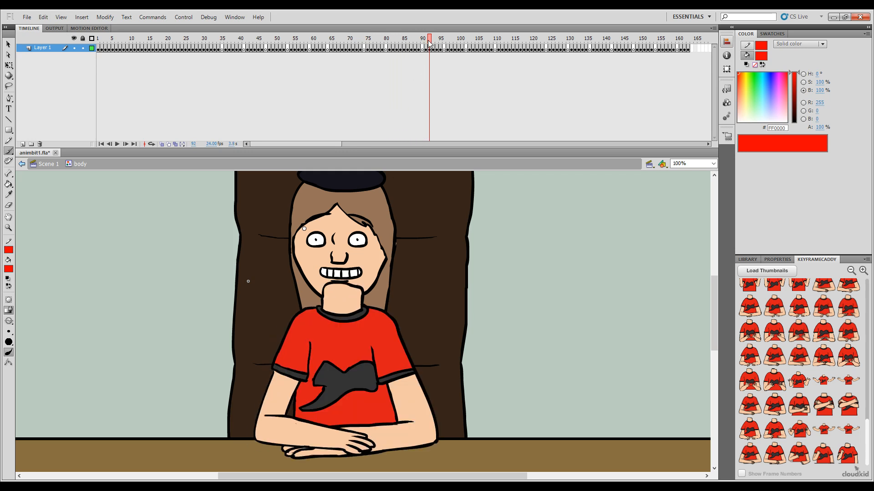
pyautogui.moveTo(429, 43)
pyautogui.mouseDown()
pyautogui.moveTo(591, 67)
pyautogui.moveTo(542, 61)
pyautogui.moveTo(629, 57)
pyautogui.moveTo(622, 54)
pyautogui.mouseUp()
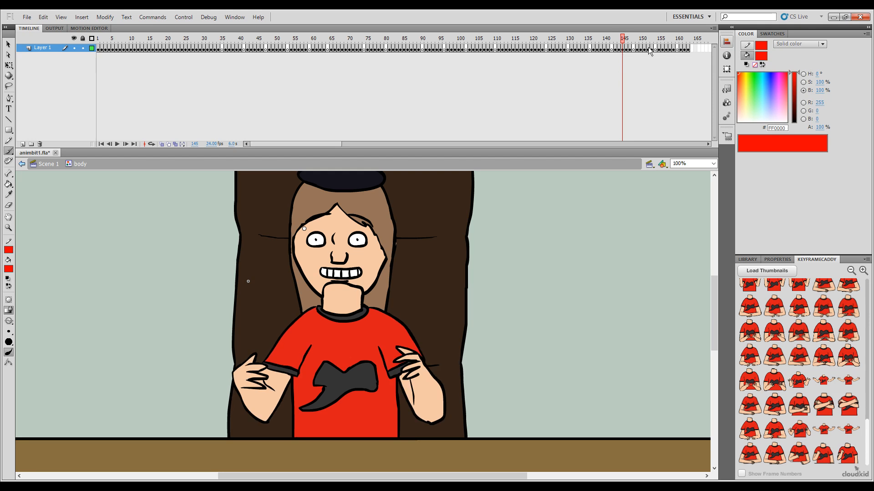
pyautogui.click(688, 47)
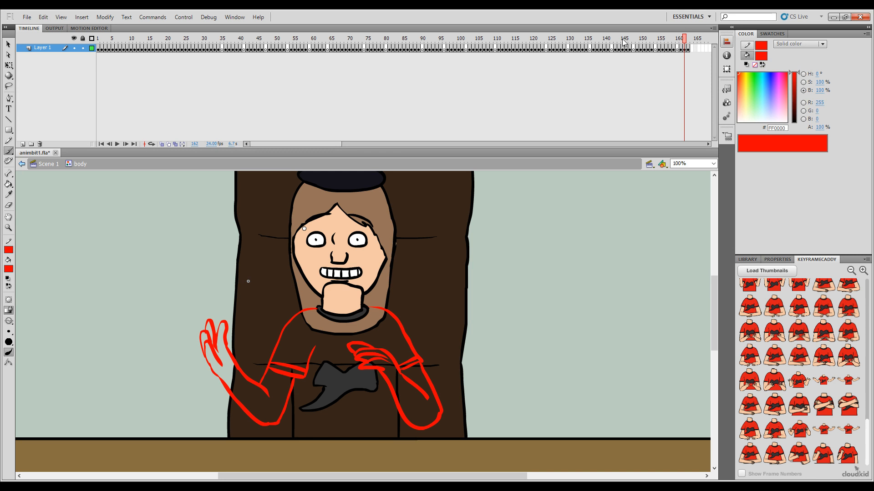
pyautogui.click(624, 39)
pyautogui.click(684, 40)
pyautogui.moveTo(684, 40)
pyautogui.mouseDown()
pyautogui.moveTo(692, 38)
pyautogui.moveTo(674, 40)
pyautogui.moveTo(665, 55)
pyautogui.moveTo(92, 69)
pyautogui.moveTo(141, 68)
pyautogui.moveTo(135, 72)
pyautogui.mouseUp()
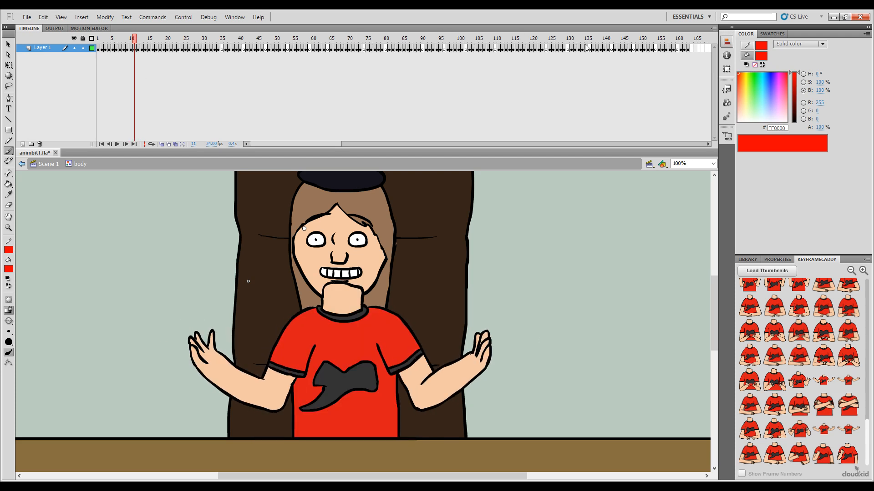
pyautogui.click(685, 45)
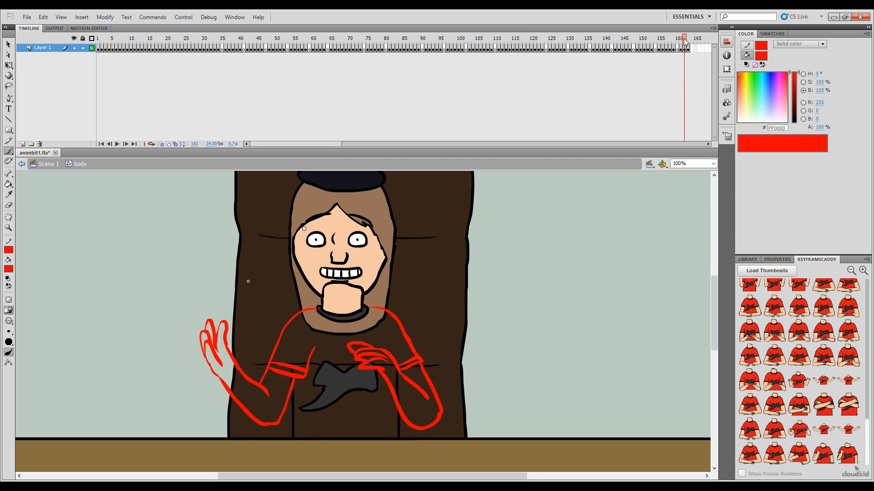
pyautogui.moveTo(685, 41); pyautogui.dragTo(687, 40)
pyautogui.moveTo(685, 40); pyautogui.dragTo(684, 39)
pyautogui.moveTo(685, 41); pyautogui.dragTo(685, 41)
# Step: Recolour the red sketch lines of both arms on frame 162 to black (000000) with the Paint Bucket
pyautogui.press('v')
pyautogui.click(291, 385)
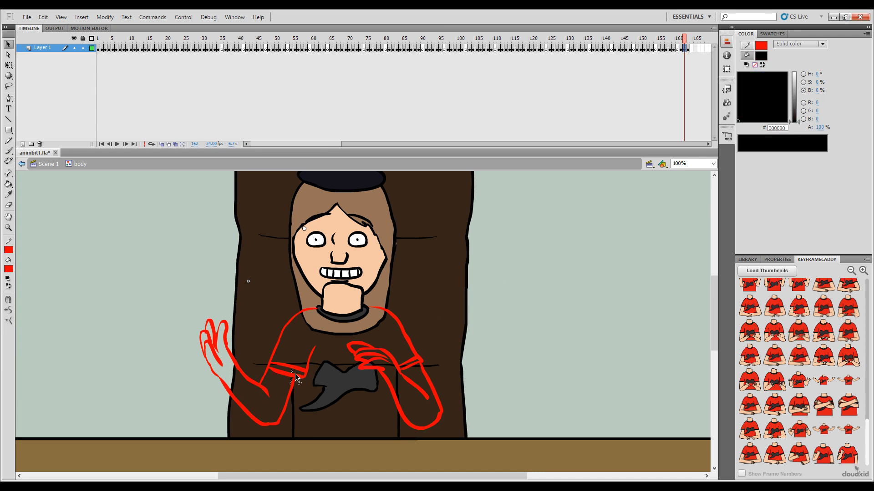
pyautogui.keyDown('shift'); pyautogui.click(370, 364); pyautogui.keyUp('shift')
pyautogui.press('Delete')
pyautogui.press('k')
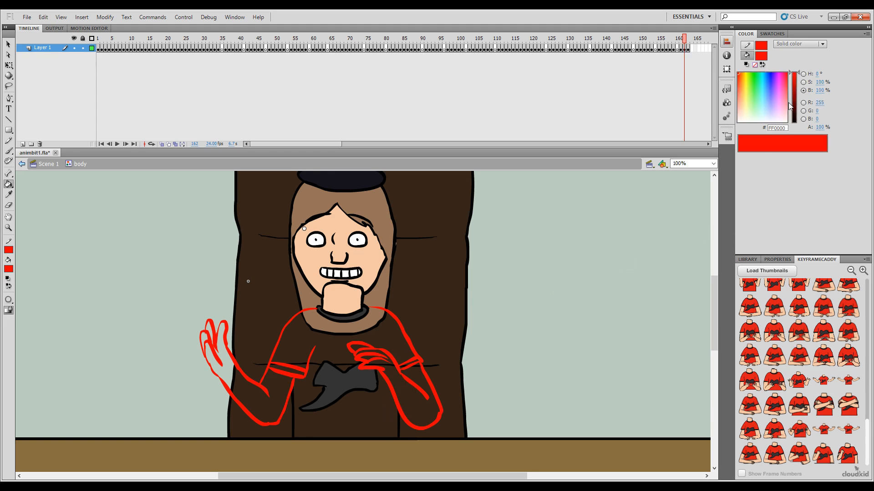
pyautogui.moveTo(788, 102); pyautogui.dragTo(792, 123)
pyautogui.click(385, 407)
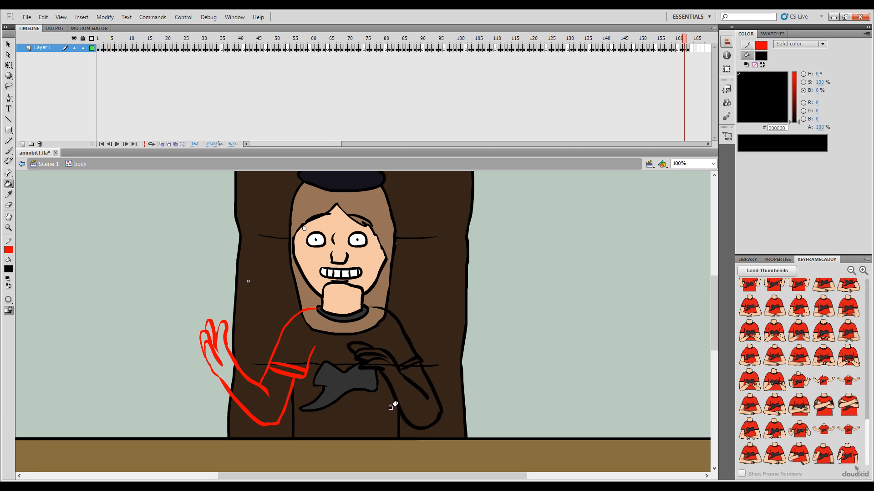
pyautogui.click(296, 368)
pyautogui.click(280, 384)
pyautogui.hotkey('ctrl', 'z')
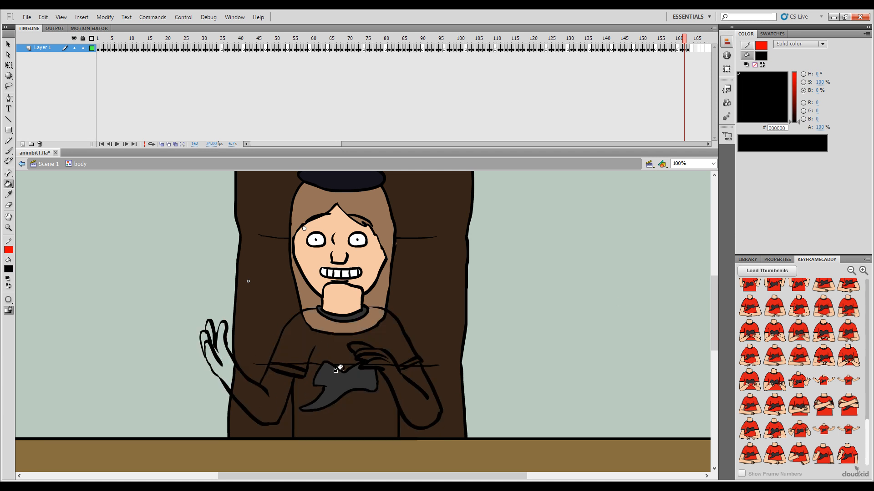
# Step: Insert frames to make room before the sketched in-between, and put a copy of the wide-open-arms artwork on frame 162
pyautogui.moveTo(684, 40); pyautogui.dragTo(681, 40)
pyautogui.press('F5')
pyautogui.click(684, 48)
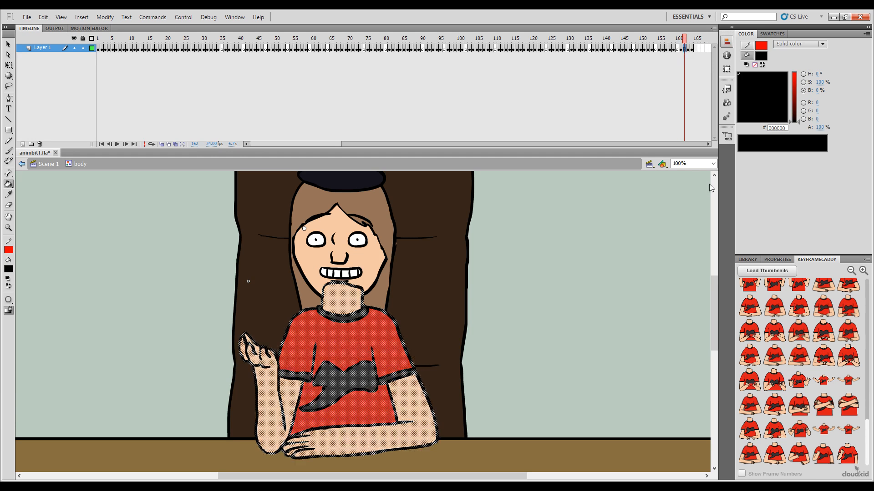
pyautogui.press(',')
pyautogui.press(',')
pyautogui.press('.')
pyautogui.press('.')
pyautogui.moveTo(683, 42); pyautogui.dragTo(687, 42)
pyautogui.press('F5')
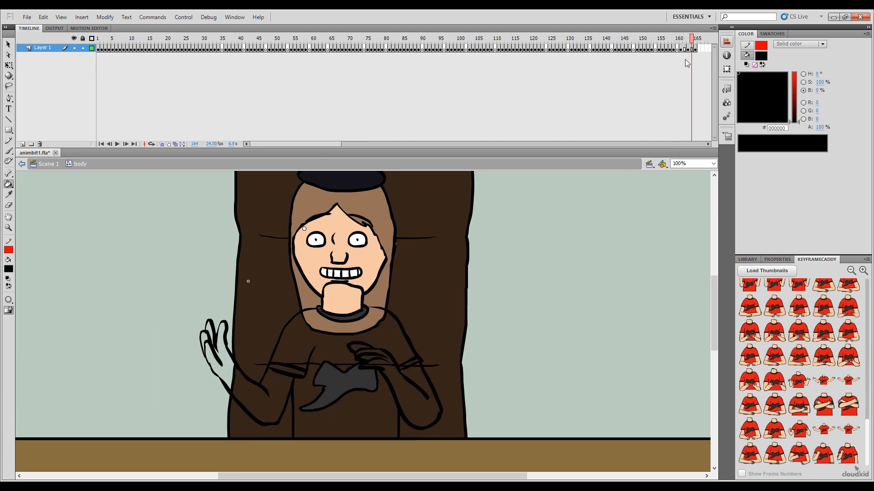
pyautogui.click(685, 48)
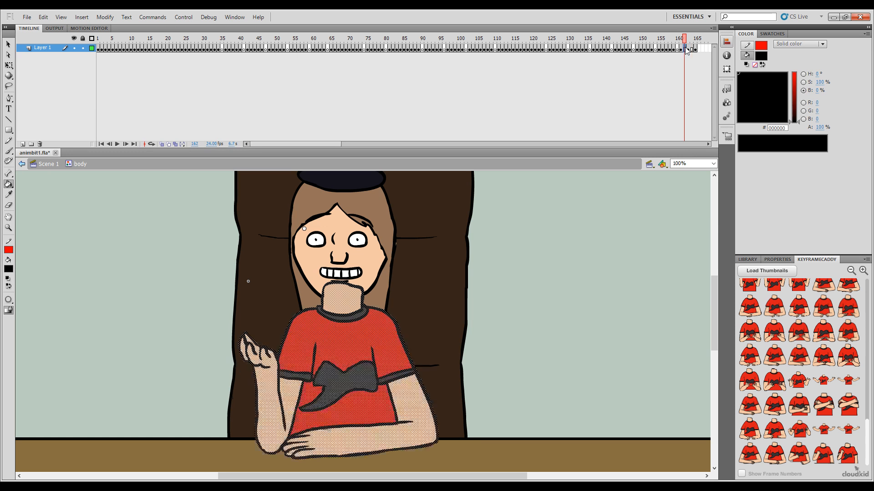
pyautogui.click(710, 181)
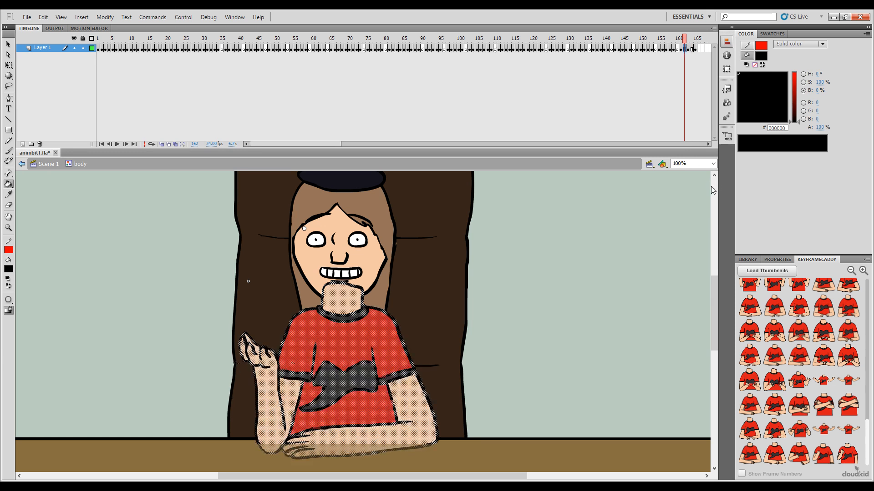
# Step: Delete the skin, shirt and sleeve-band fills from the body artwork on frame 162, leaving the collar and shirt logo
pyautogui.click(467, 240)
pyautogui.press('v')
pyautogui.click(427, 378)
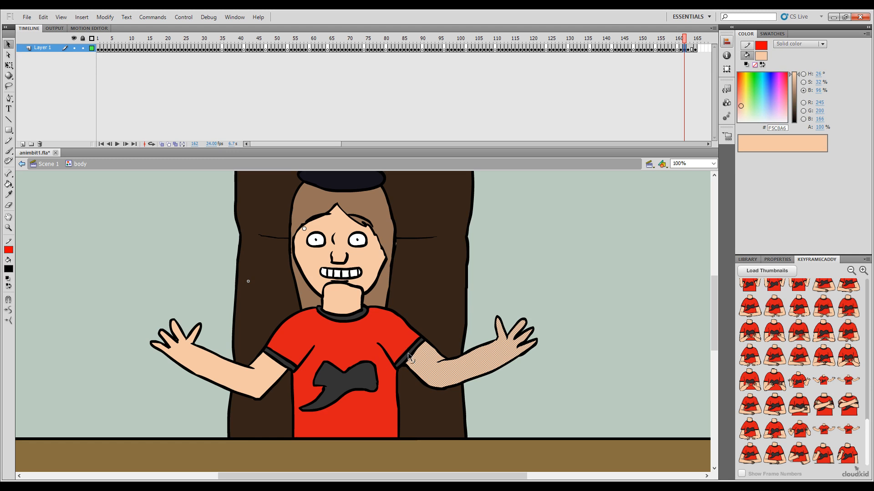
pyautogui.keyDown('shift'); pyautogui.click(394, 334); pyautogui.keyUp('shift')
pyautogui.keyDown('shift'); pyautogui.click(289, 364); pyautogui.keyUp('shift')
pyautogui.keyDown('shift'); pyautogui.click(269, 370); pyautogui.keyUp('shift')
pyautogui.press('Delete')
# Step: Delete the outlines of both outstretched arms and shoulders on frame 162, keeping the torso's side lines
pyautogui.press('e')
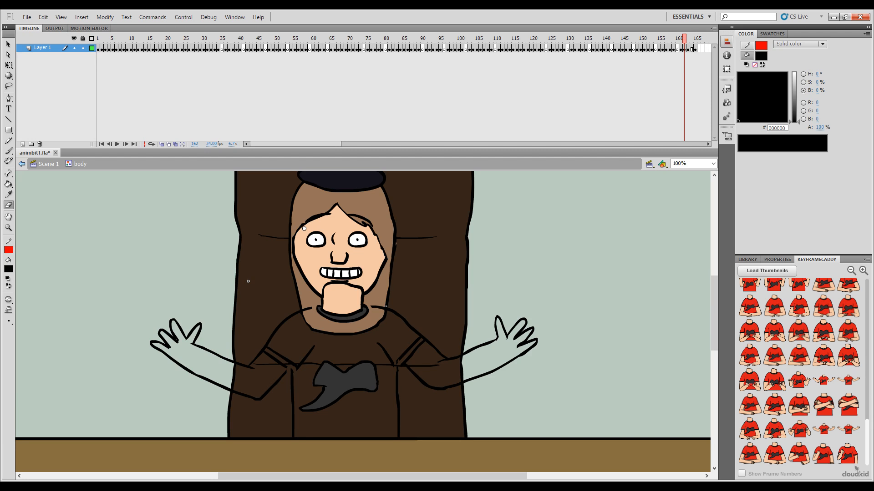
pyautogui.doubleClick(385, 309)
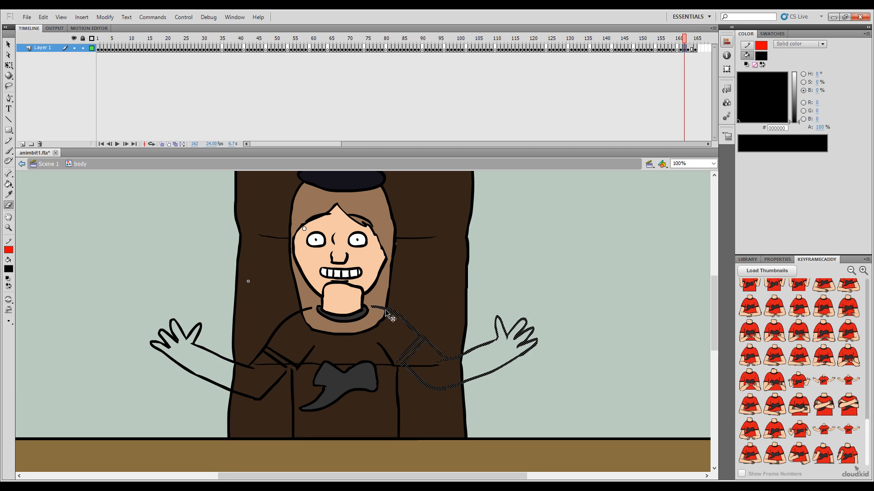
pyautogui.keyDown('shift'); pyautogui.doubleClick(299, 364); pyautogui.keyUp('shift')
pyautogui.press('Delete')
# Step: Turn on onion skinning, set the brush colour to red (FF0000) and compare frame 162 with the pose on frame 161
pyautogui.press('b')
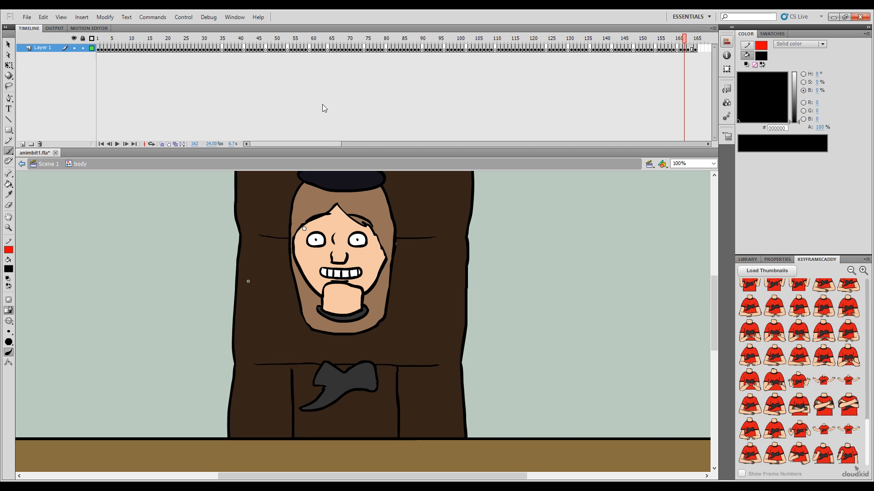
pyautogui.click(162, 143)
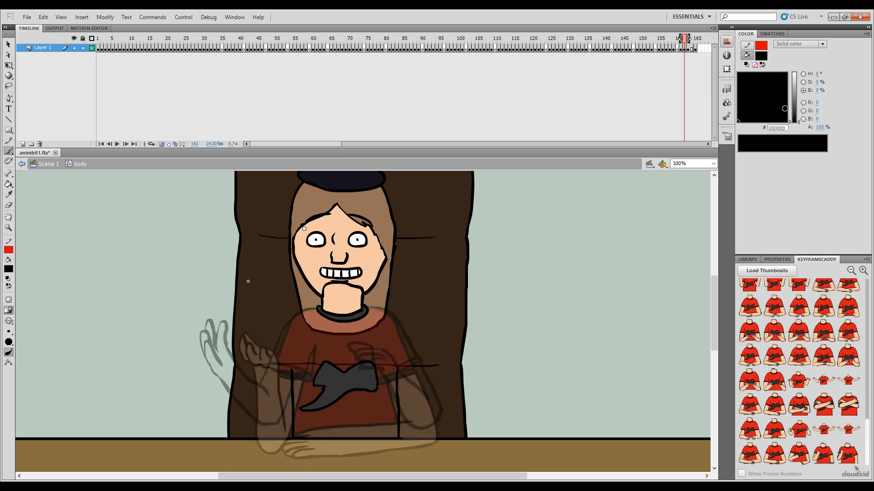
pyautogui.moveTo(782, 101); pyautogui.dragTo(721, 72)
pyautogui.moveTo(797, 102); pyautogui.dragTo(794, 71)
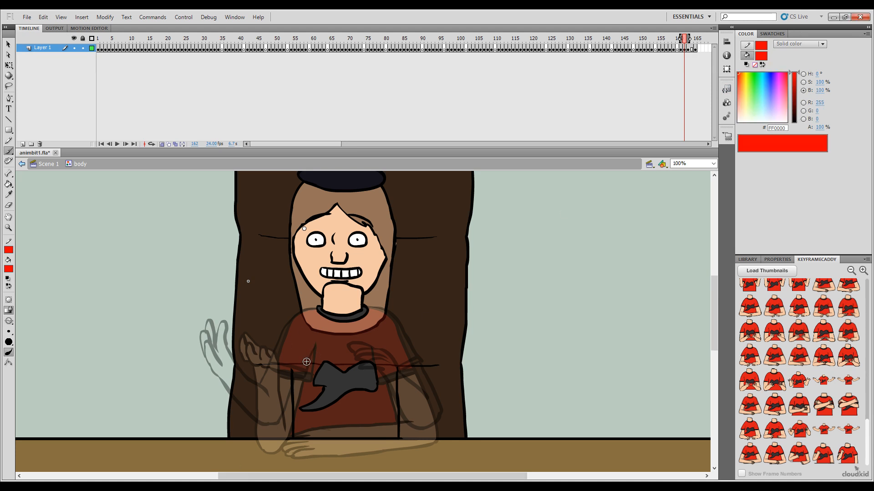
pyautogui.press(',')
pyautogui.press('.')
pyautogui.press(',')
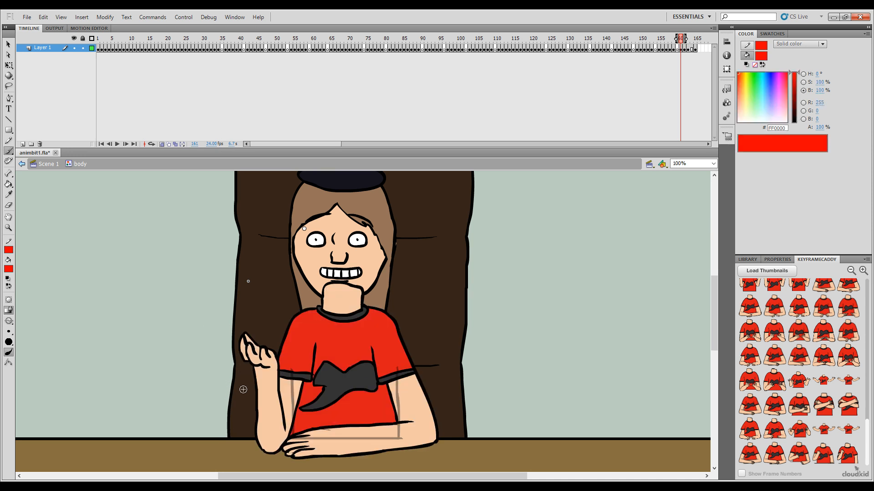
pyautogui.press('.')
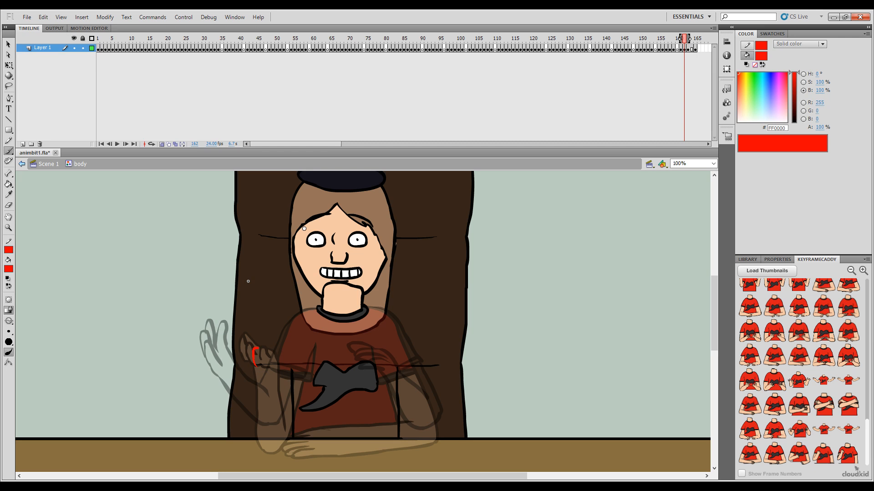
# Step: Sketch the raised hand's fingers in red on frame 162, slightly outside the frame 161 hand, undoing misplaced strokes
pyautogui.hotkey('ctrl', 'z')
pyautogui.moveTo(254, 365); pyautogui.dragTo(260, 366)
pyautogui.moveTo(254, 363); pyautogui.dragTo(247, 358)
pyautogui.hotkey('ctrl', 'z')
pyautogui.moveTo(239, 355); pyautogui.dragTo(238, 345)
pyautogui.press(',')
pyautogui.press('.')
pyautogui.press(',')
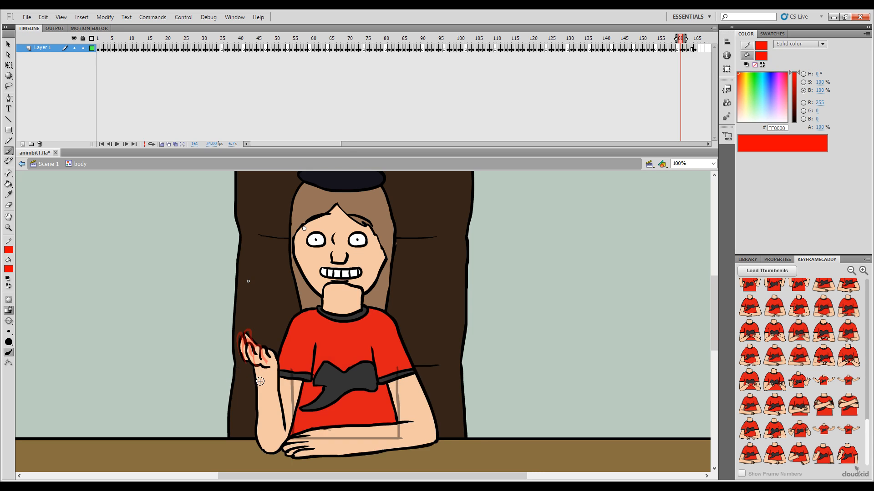
pyautogui.press('.')
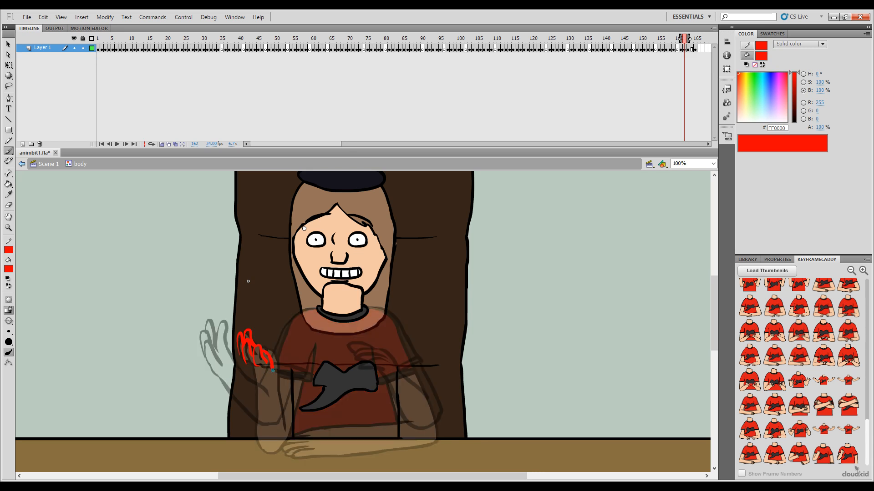
# Step: Sketch both edges of the raised forearm from the wrist down to the elbow at the desk on frame 162
pyautogui.moveTo(279, 407); pyautogui.dragTo(283, 423)
pyautogui.press(',')
pyautogui.press('.')
pyautogui.moveTo(249, 366); pyautogui.dragTo(269, 442)
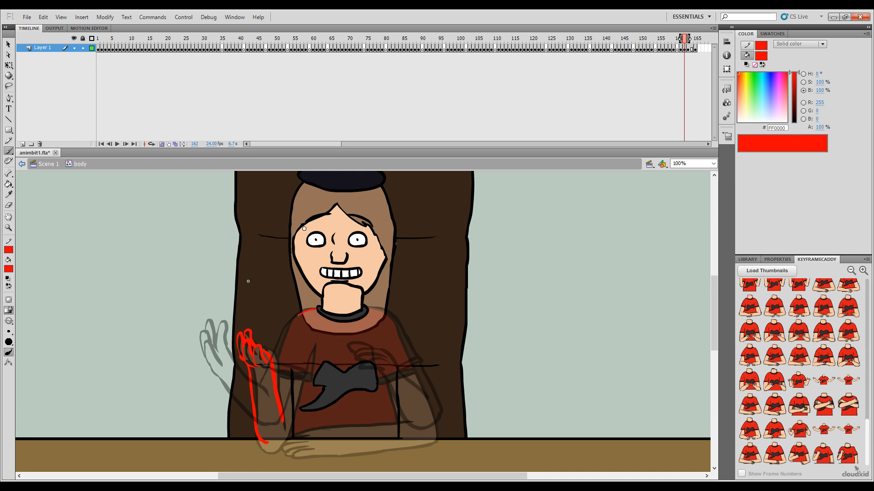
# Step: Redraw the shoulder line and sketch the sleeve and its cuff above the raised forearm in red on frame 162
pyautogui.hotkey('ctrl', 'z')
pyautogui.moveTo(317, 310); pyautogui.dragTo(315, 310)
pyautogui.moveTo(283, 339); pyautogui.dragTo(266, 403)
pyautogui.moveTo(299, 378); pyautogui.dragTo(305, 379)
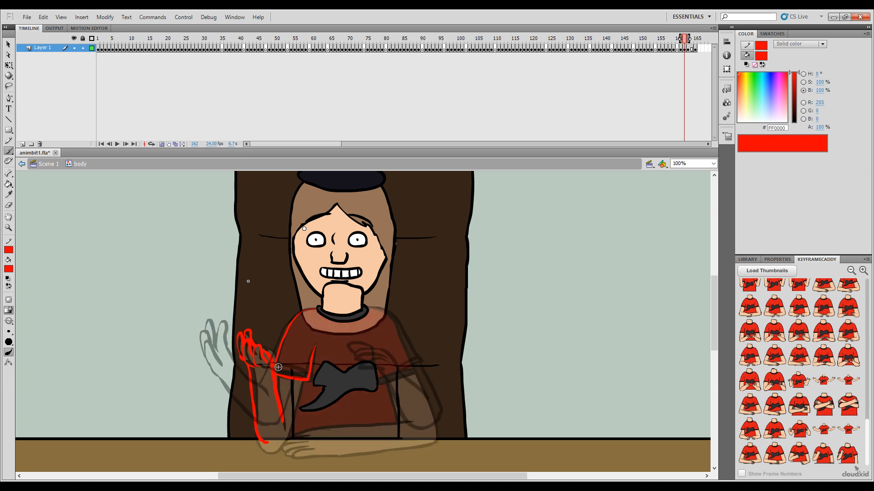
pyautogui.moveTo(291, 370); pyautogui.dragTo(312, 377)
pyautogui.hotkey('ctrl', 'z')
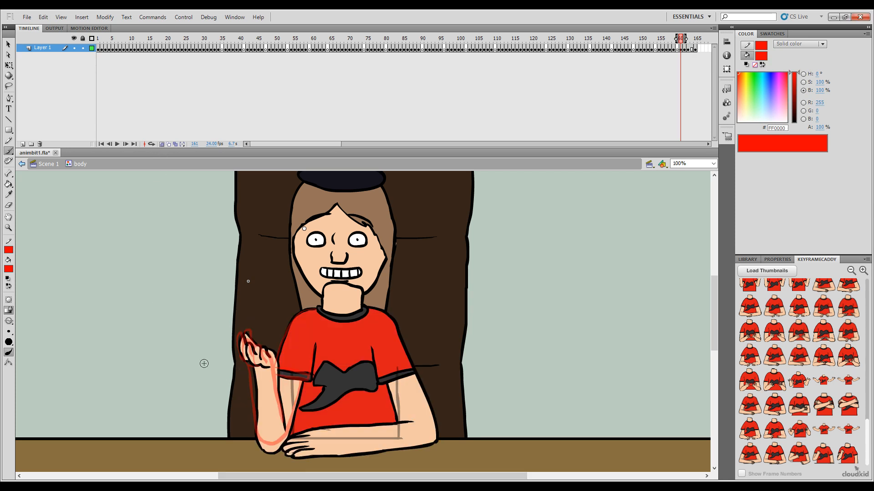
# Step: Flip between frames 161 and 162 to check how the raised arm moves
pyautogui.press('.')
pyautogui.press(',')
pyautogui.press('.')
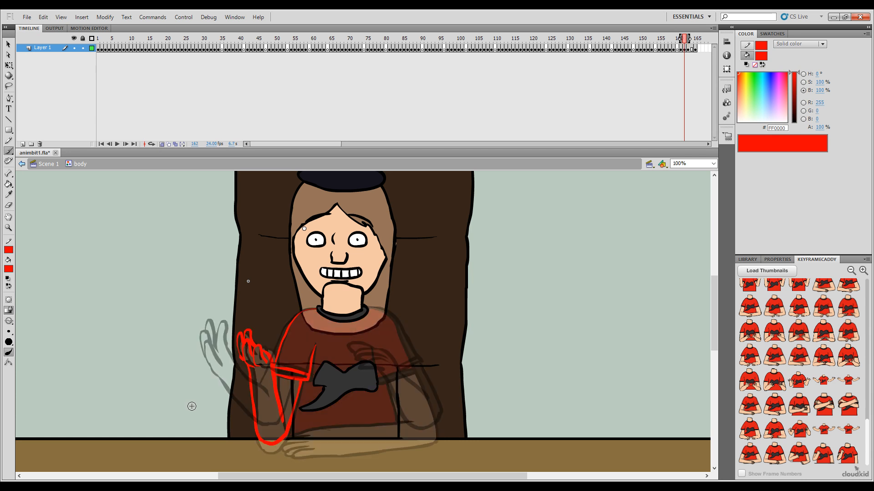
pyautogui.press(',')
pyautogui.press('.')
pyautogui.press(',')
pyautogui.press('.')
pyautogui.press(',')
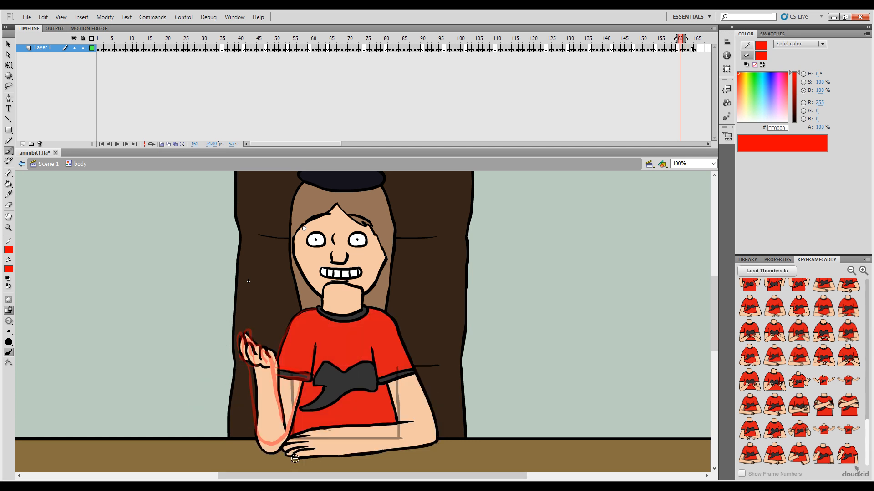
pyautogui.press('.')
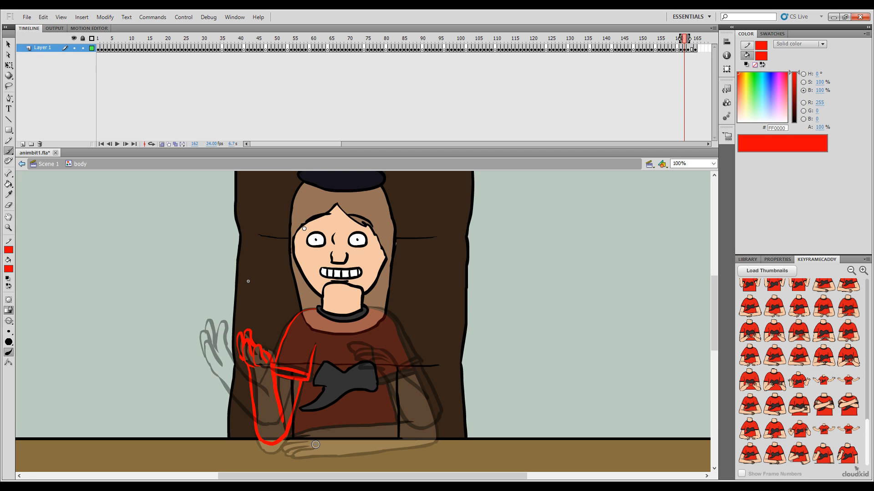
# Step: Sketch the other arm's hand and forearm resting along the desk edge in red on frame 162, undoing misplaced strokes
pyautogui.hotkey('ctrl', 'z')
pyautogui.moveTo(299, 448)
pyautogui.mouseDown()
pyautogui.moveTo(292, 455)
pyautogui.moveTo(313, 441)
pyautogui.moveTo(321, 447)
pyautogui.mouseUp()
pyautogui.press('.')
pyautogui.moveTo(323, 421)
pyautogui.mouseDown()
pyautogui.moveTo(299, 427)
pyautogui.moveTo(312, 423)
pyautogui.mouseUp()
pyautogui.hotkey('ctrl', 'z')
pyautogui.press('.')
pyautogui.moveTo(326, 423); pyautogui.dragTo(358, 420)
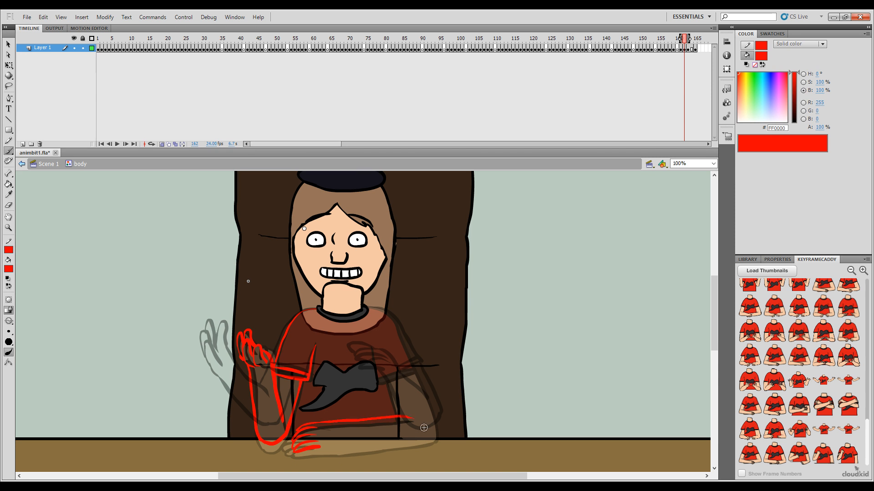
pyautogui.moveTo(317, 447); pyautogui.dragTo(436, 436)
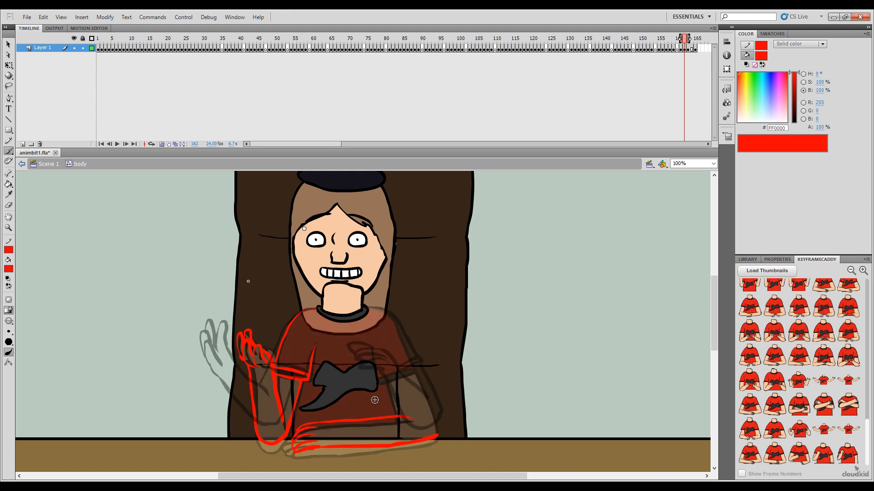
# Step: Flip through frames 161 to 163 to check how both sketched arms lead into the next in-between pose
pyautogui.press('.')
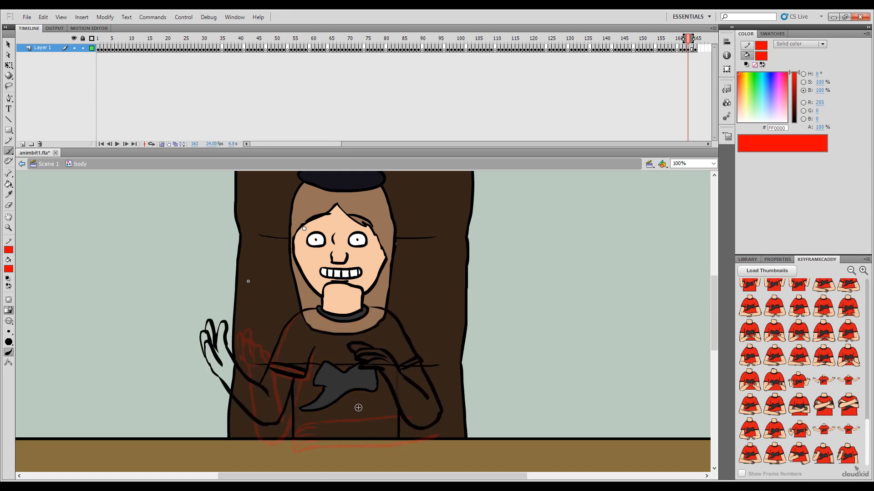
pyautogui.press(',')
pyautogui.press('.')
pyautogui.press('.')
pyautogui.press(',')
pyautogui.press(',')
pyautogui.press('.')
pyautogui.press(',')
pyautogui.press(',')
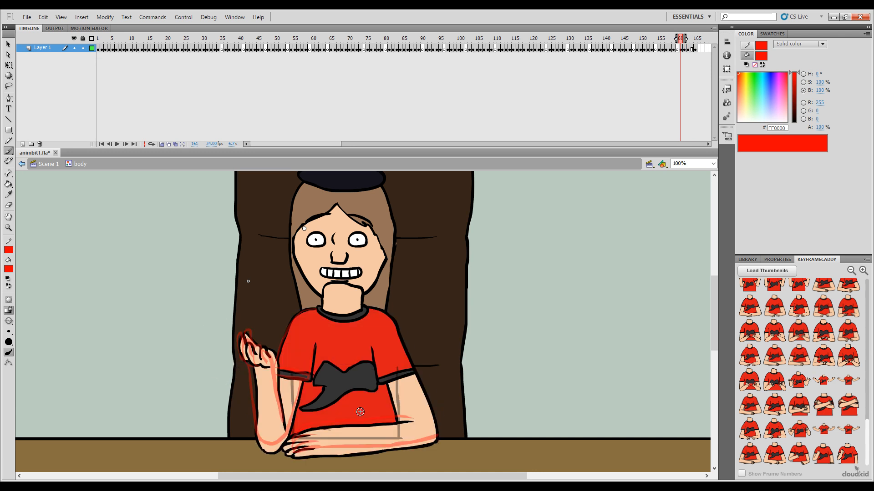
# Step: Turn off onion skinning and flip repeatedly through frames 161 to 163 to check the arm movement
pyautogui.press('.')
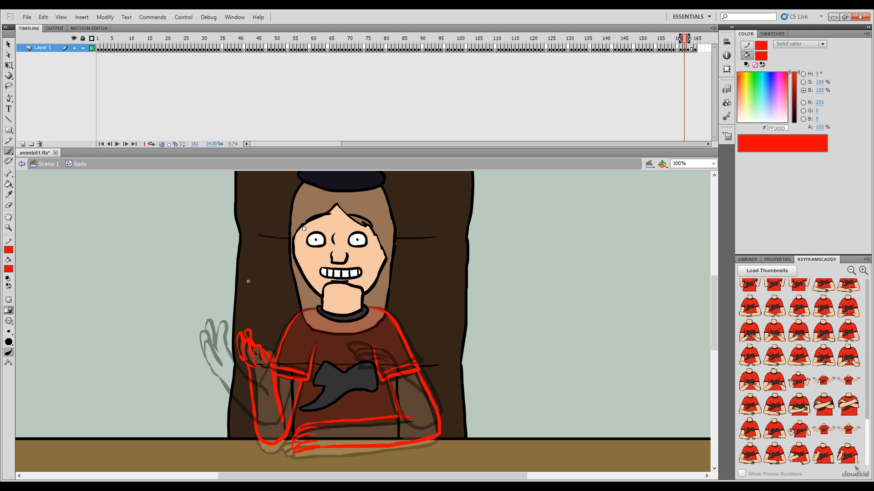
pyautogui.click(162, 144)
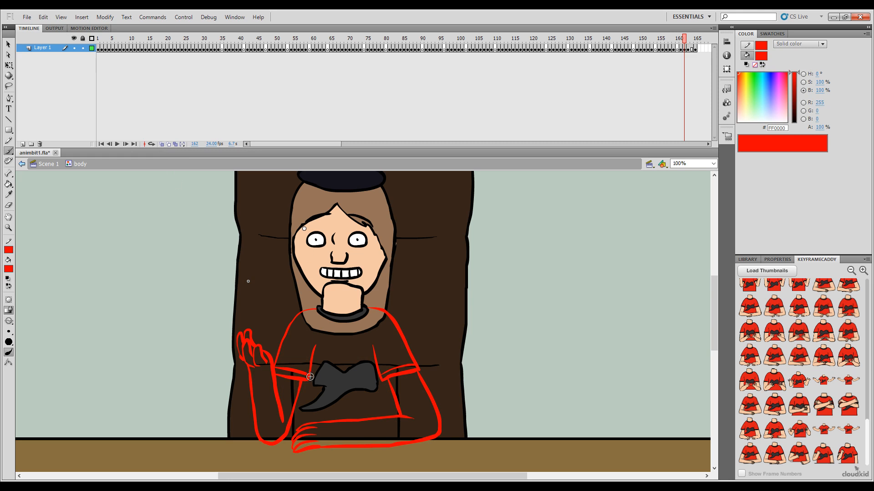
pyautogui.press(',')
pyautogui.press('.')
pyautogui.press('.')
pyautogui.press(',')
pyautogui.press(',')
pyautogui.press('.')
pyautogui.press('.')
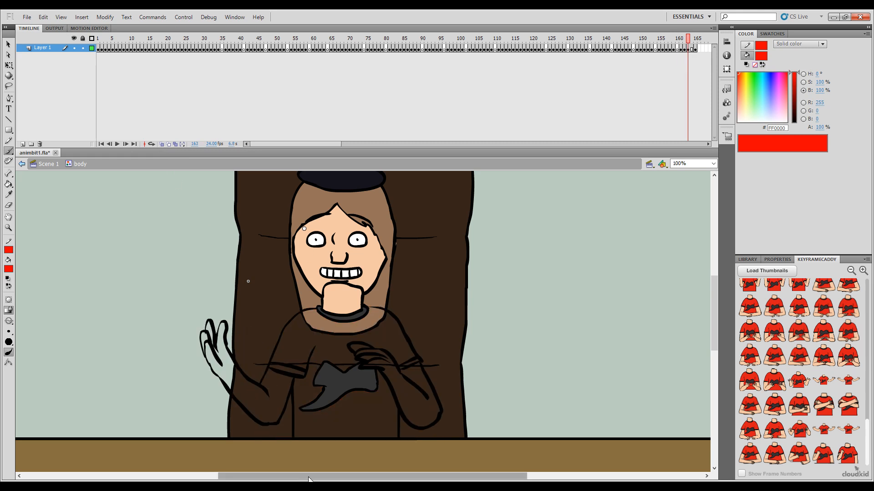
pyautogui.press(',')
pyautogui.press(',')
pyautogui.press('.')
pyautogui.press('.')
pyautogui.press(',')
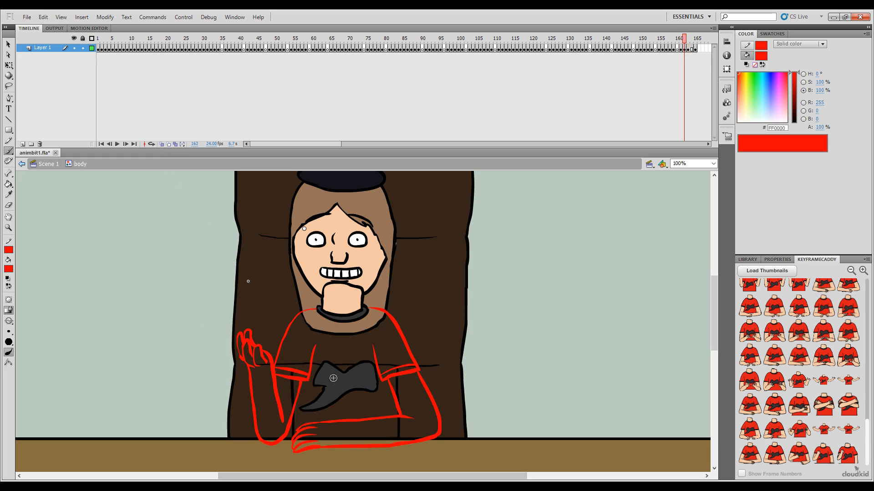
# Step: Delete the leftover torso side line segments that cut across the arms on frame 162
pyautogui.press('v')
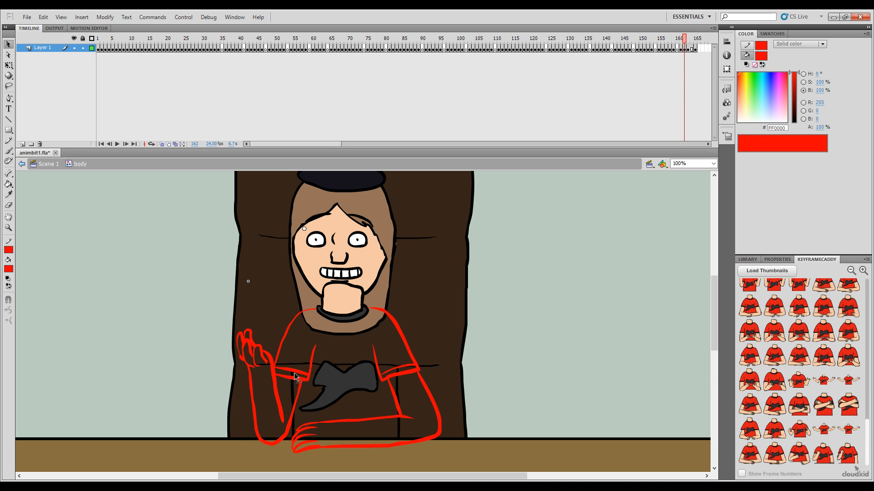
pyautogui.click(293, 384)
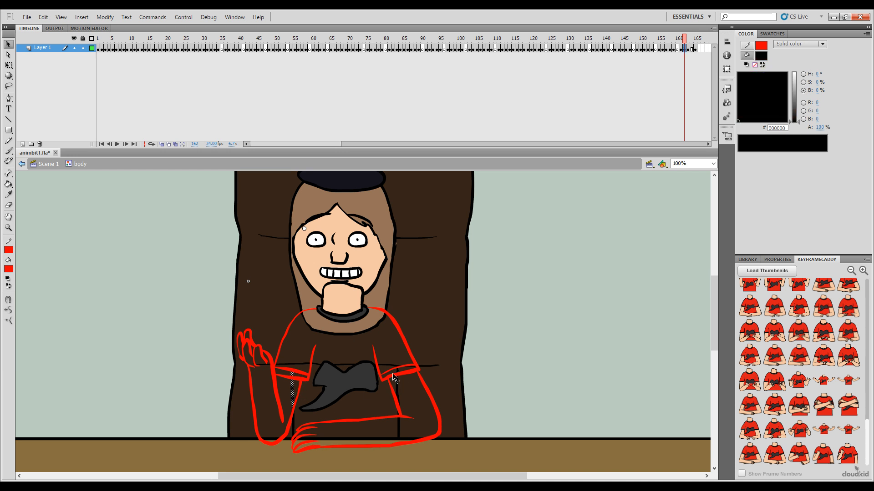
pyautogui.keyDown('shift'); pyautogui.click(400, 430); pyautogui.keyUp('shift')
pyautogui.click(365, 460)
# Step: Recolour the red arm, hand and sleeve sketch lines on frame 162 black, and return the brush colour to red FF0000
pyautogui.press('k')
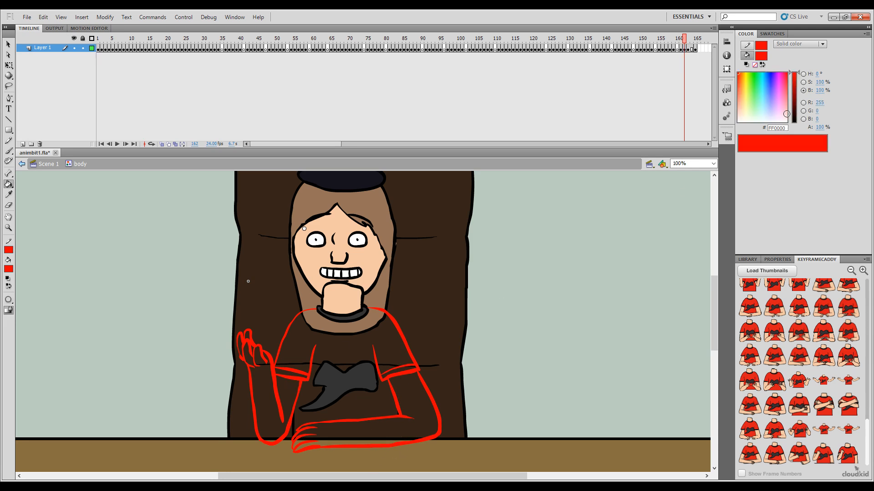
pyautogui.moveTo(798, 102); pyautogui.dragTo(797, 123)
pyautogui.click(419, 372)
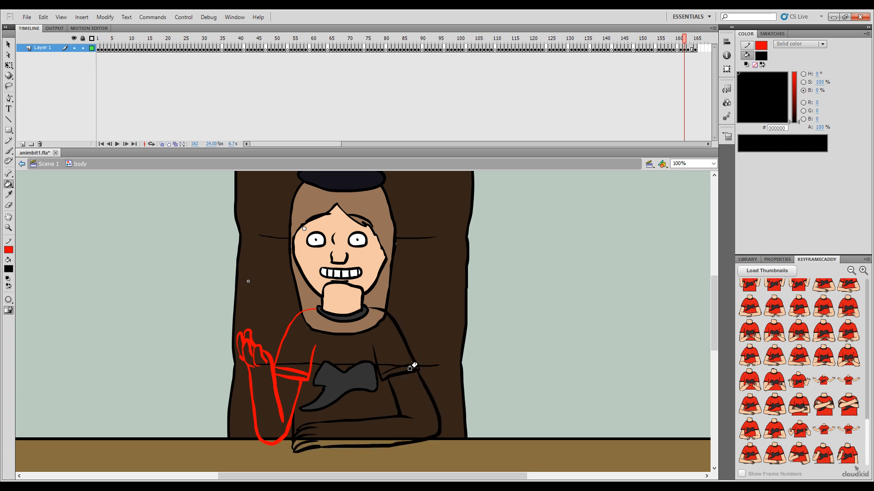
pyautogui.click(303, 371)
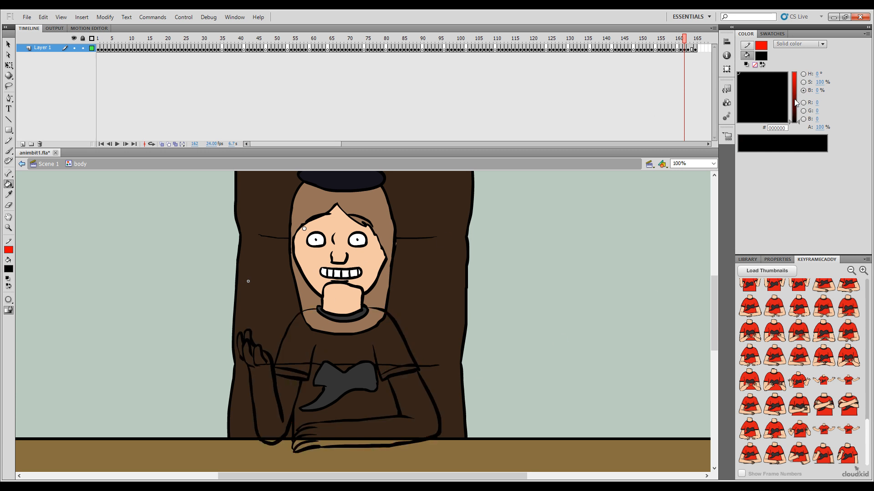
pyautogui.moveTo(795, 103); pyautogui.dragTo(795, 72)
pyautogui.press('b')
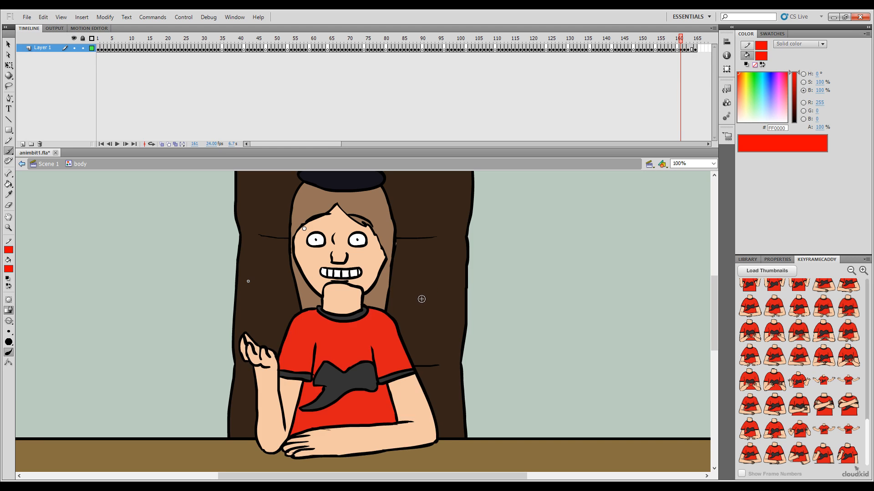
# Step: Step forward from frame 161 to frame 164 to check the motion of the inked poses
pyautogui.press('.')
pyautogui.press('.')
pyautogui.press('.')
pyautogui.press('.')
pyautogui.press('.')
pyautogui.press('.')
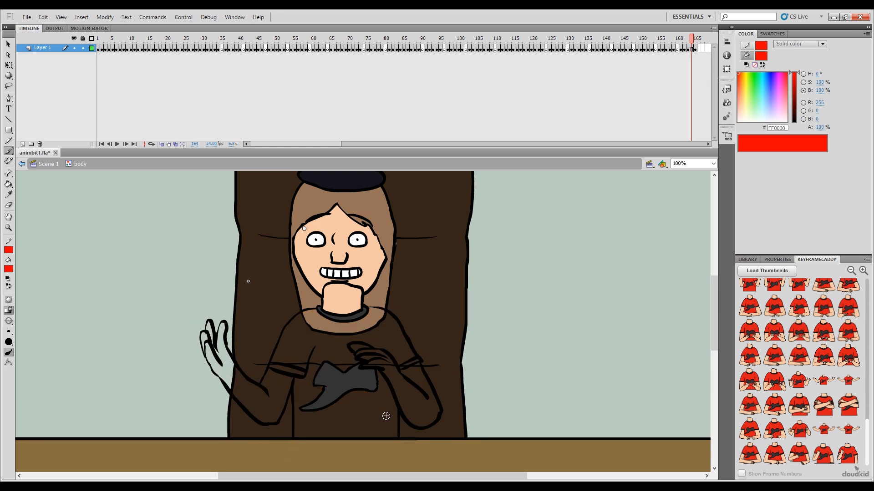
# Step: Replace the drawing on frame 164 with a copy of the wide-open arms pose from frame 165
pyautogui.moveTo(687, 40); pyautogui.dragTo(699, 50)
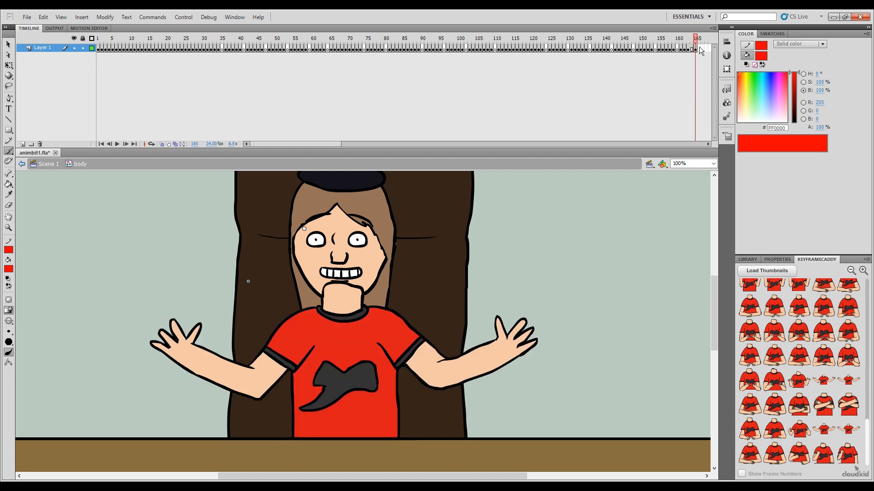
pyautogui.click(692, 49)
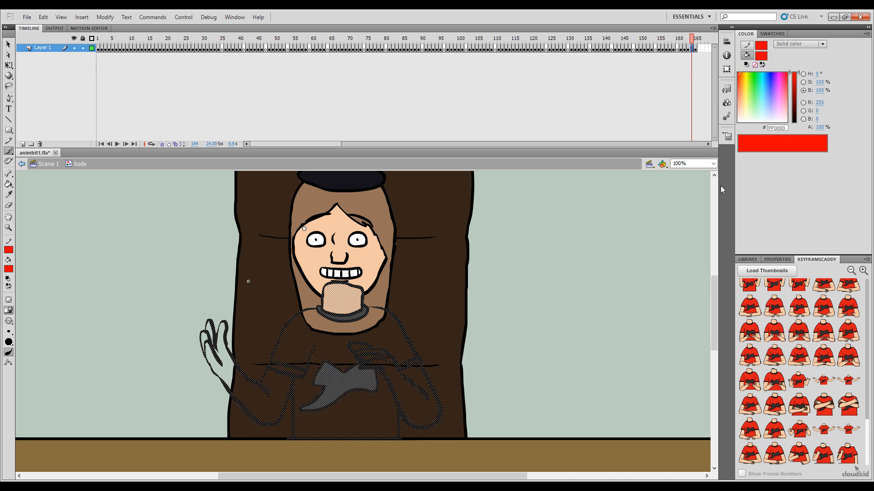
pyautogui.hotkey('ctrl', 'alt', 'v')
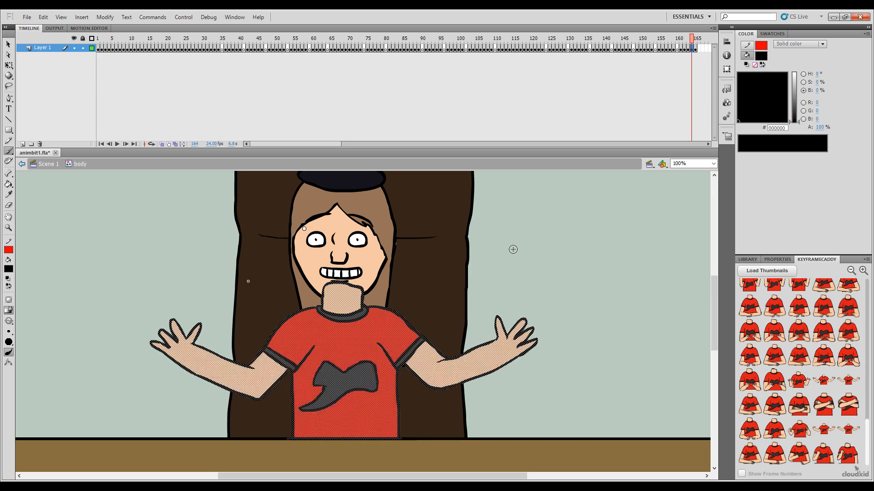
pyautogui.keyDown('ctrl'); pyautogui.click(490, 226); pyautogui.keyUp('ctrl')
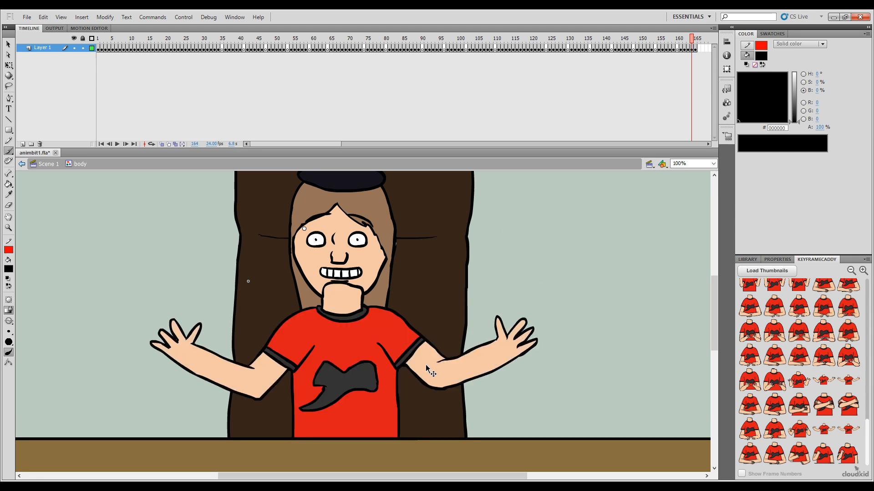
# Step: Delete the skin fills of both arms and the red shirt fill on frame 164
pyautogui.keyDown('ctrl'); pyautogui.click(424, 364); pyautogui.keyUp('ctrl')
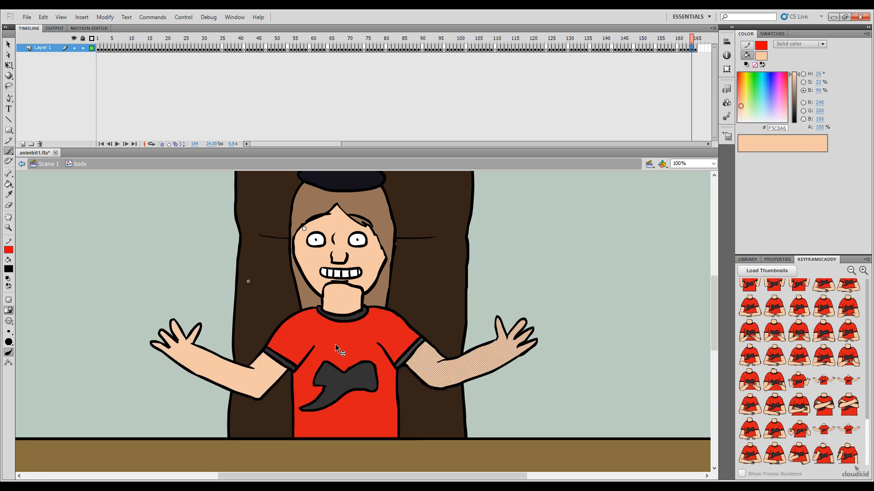
pyautogui.keyDown('ctrl'); pyautogui.keyDown('shift'); pyautogui.click(287, 363); pyautogui.keyUp('shift'); pyautogui.keyUp('ctrl')
pyautogui.keyDown('ctrl'); pyautogui.keyDown('shift'); pyautogui.click(278, 374); pyautogui.keyUp('shift'); pyautogui.keyUp('ctrl')
pyautogui.keyDown('ctrl'); pyautogui.keyDown('shift'); pyautogui.click(320, 359); pyautogui.keyUp('shift'); pyautogui.keyUp('ctrl')
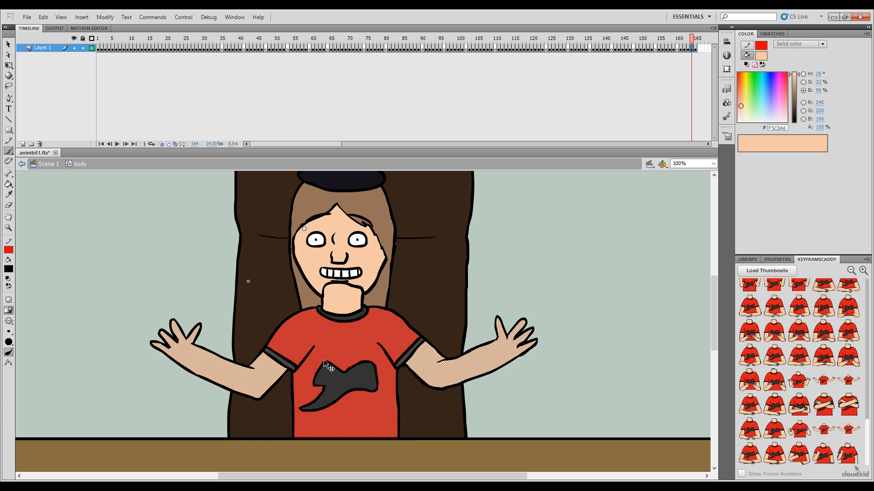
pyautogui.press('Delete')
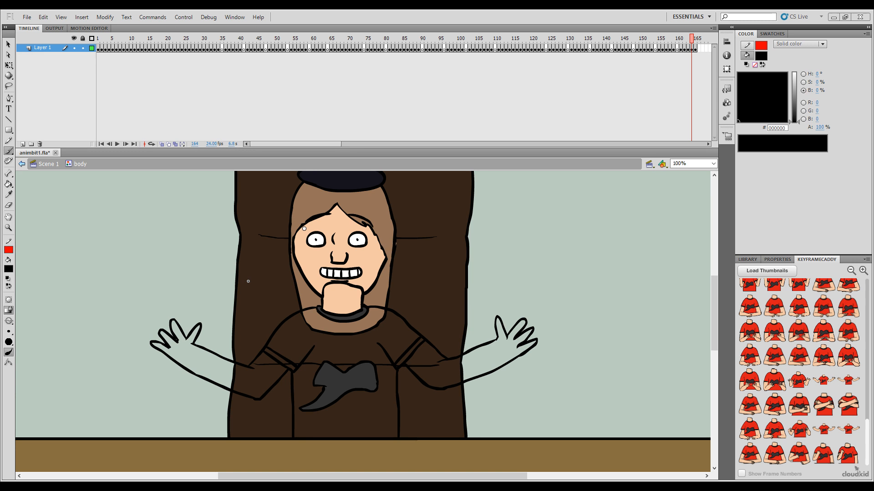
# Step: Erase the joins to the torso sides and delete both arm, sleeve and shoulder outlines on frame 164
pyautogui.press('e')
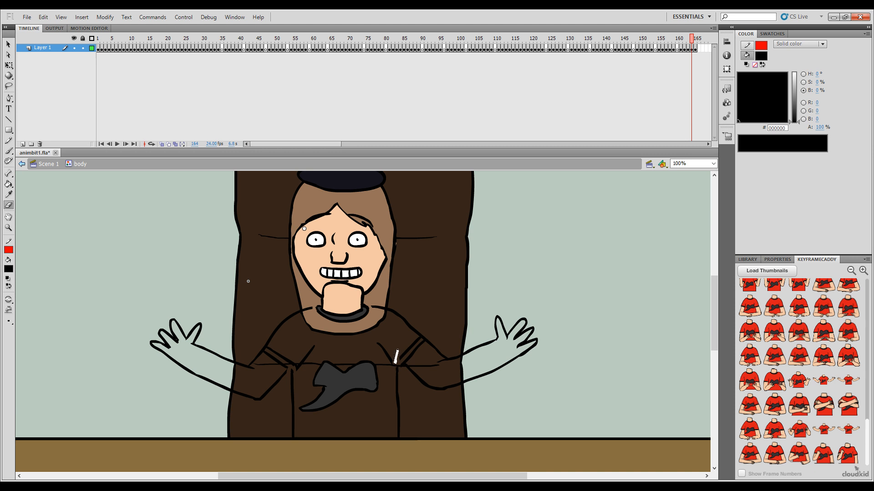
pyautogui.doubleClick(307, 367)
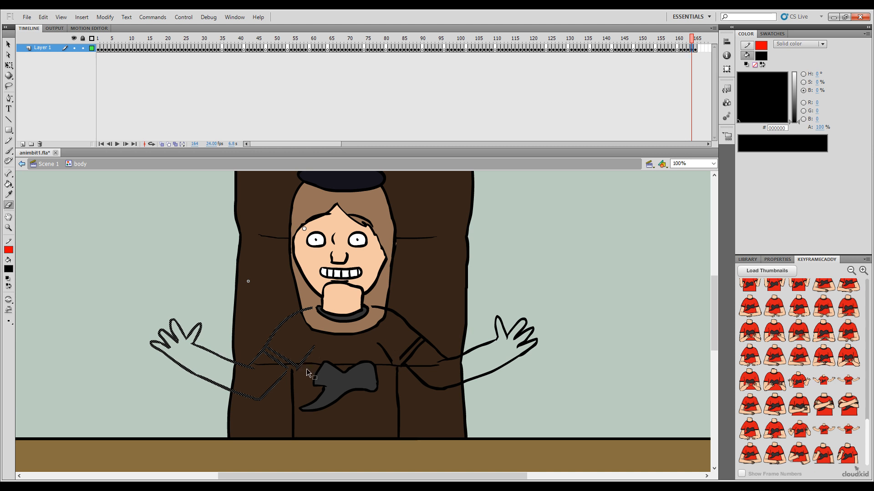
pyautogui.keyDown('shift'); pyautogui.doubleClick(402, 323); pyautogui.keyUp('shift')
pyautogui.press('Delete')
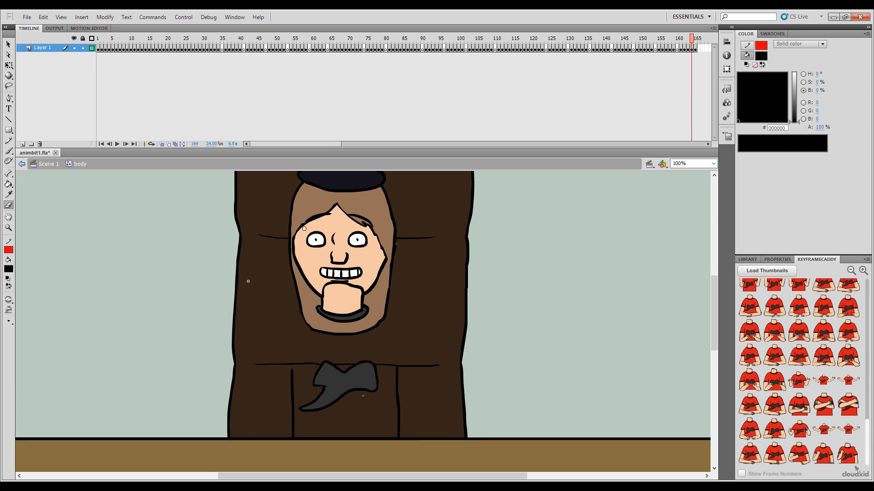
# Step: Set the brush colour to red FF0000 and turn on onion skinning for frame 164
pyautogui.press('b')
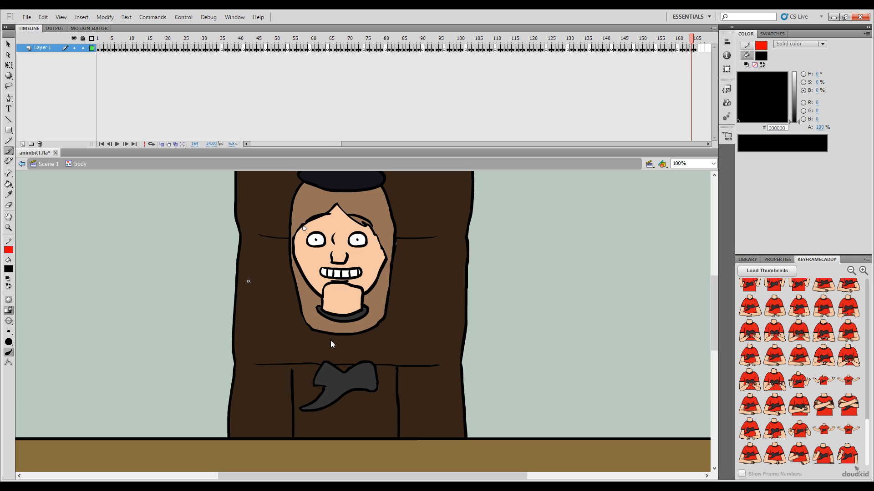
pyautogui.press(',')
pyautogui.press('.')
pyautogui.press('.')
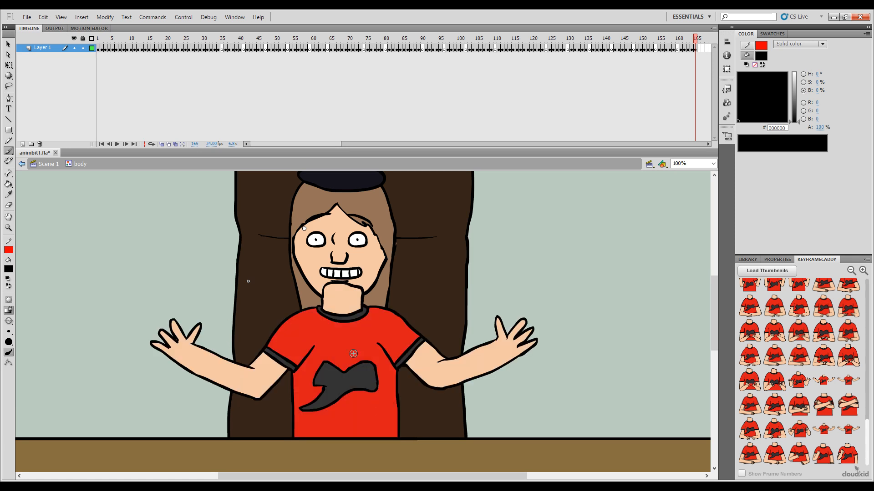
pyautogui.press(',')
pyautogui.moveTo(780, 109); pyautogui.dragTo(702, 53)
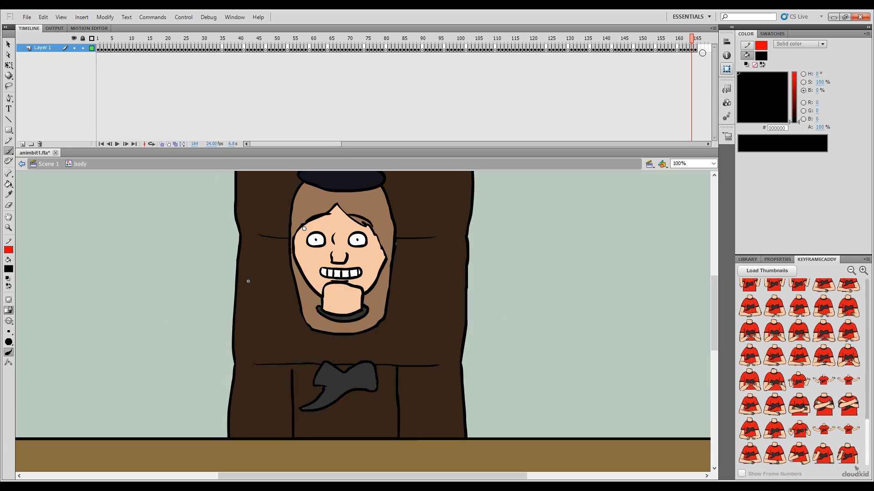
pyautogui.moveTo(793, 90); pyautogui.dragTo(793, 18)
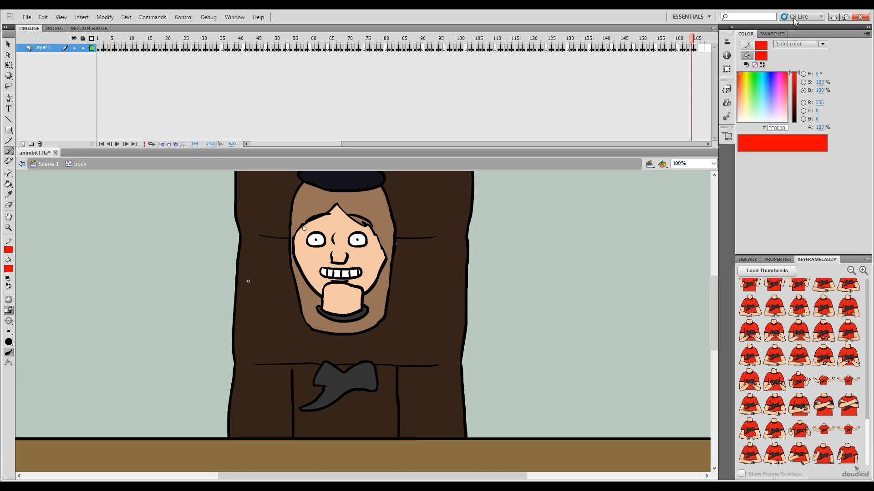
pyautogui.click(161, 146)
# Step: Flip between frames 163 and 165 to compare the poses on either side of frame 164
pyautogui.press(',')
pyautogui.press('.')
pyautogui.press('.')
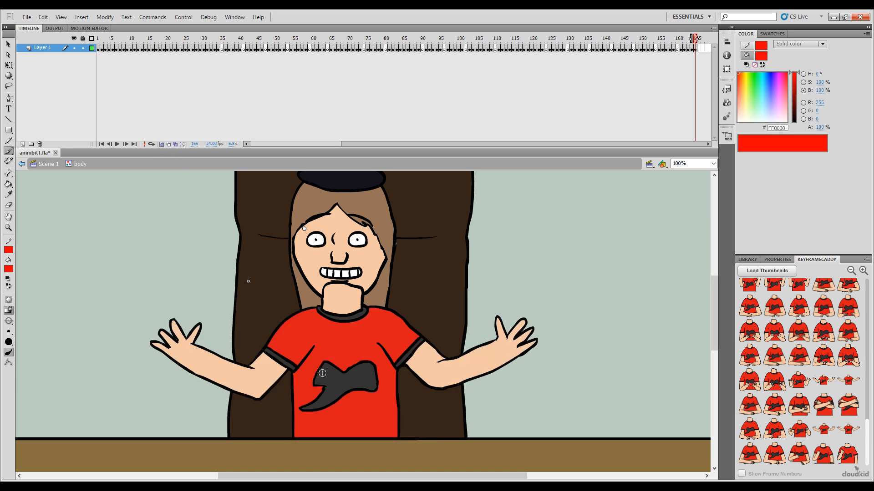
pyautogui.press(',')
pyautogui.press(',')
pyautogui.press('.')
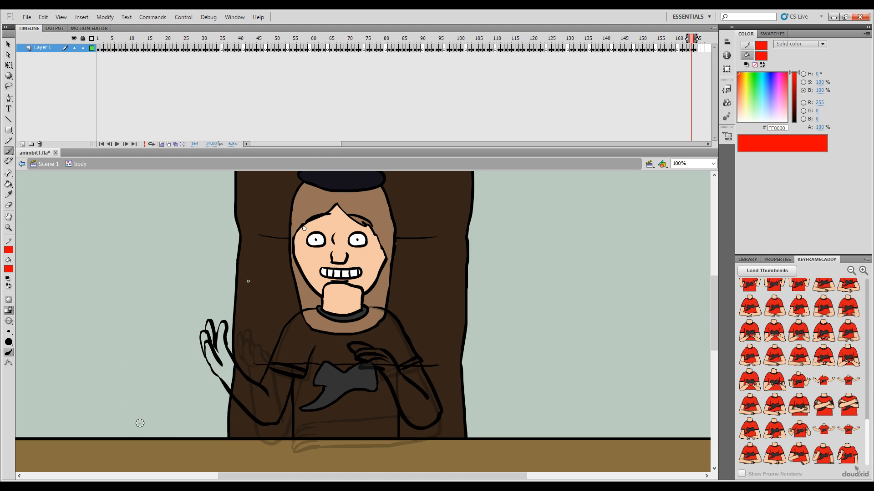
pyautogui.press('.')
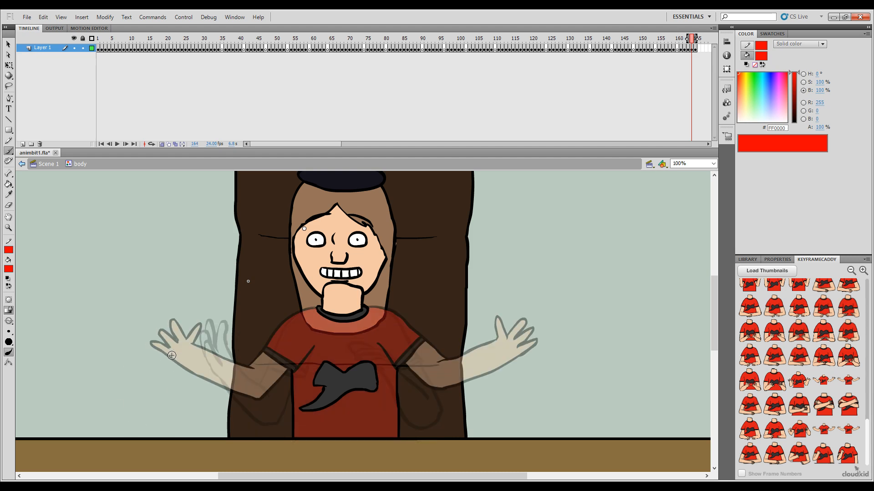
# Step: Sketch the raised hand's spread fingers and both forearm edges in red on frame 164, redrawing the misplaced lower edge
pyautogui.moveTo(171, 355)
pyautogui.mouseDown()
pyautogui.moveTo(172, 327)
pyautogui.moveTo(201, 343)
pyautogui.moveTo(182, 364)
pyautogui.moveTo(264, 421)
pyautogui.mouseUp()
pyautogui.press(',')
pyautogui.press('.')
pyautogui.press('.')
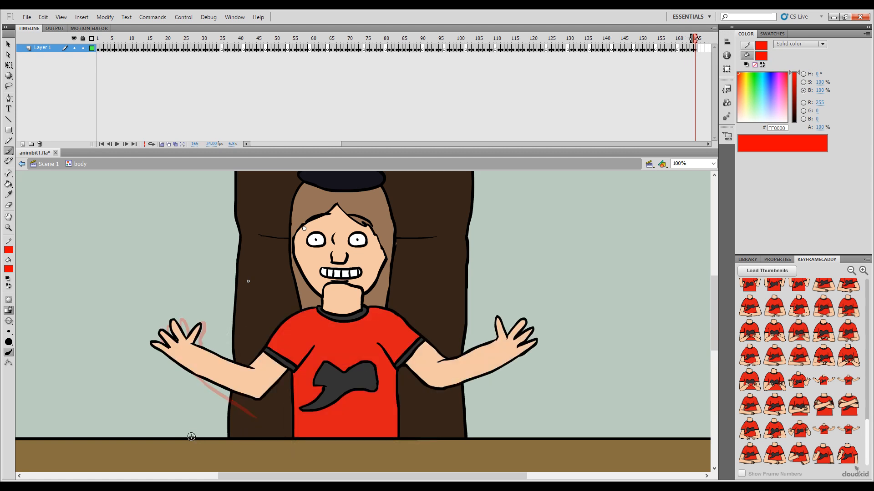
pyautogui.press(',')
pyautogui.hotkey('ctrl', 'z')
pyautogui.moveTo(169, 351); pyautogui.dragTo(258, 406)
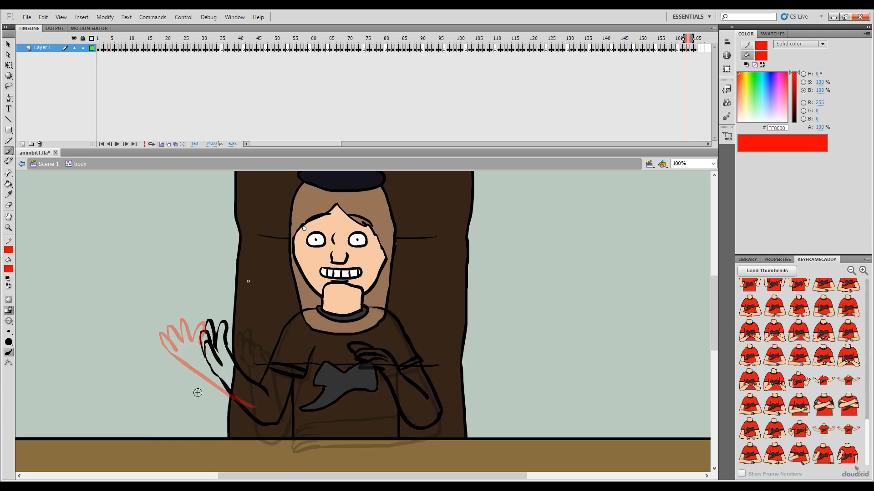
pyautogui.moveTo(204, 346); pyautogui.dragTo(263, 377)
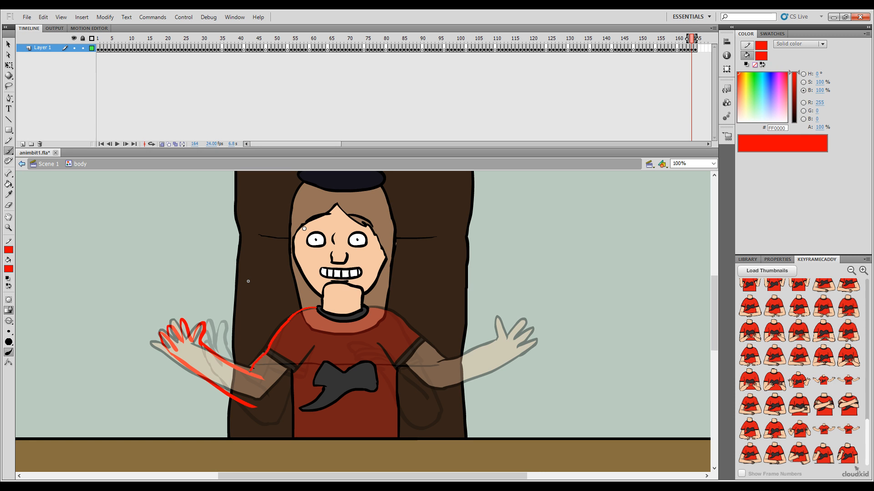
# Step: Sketch the shoulder line, sleeve and cuff above that forearm in red on frame 164, undoing misplaced strokes
pyautogui.hotkey('ctrl', 'z')
pyautogui.hotkey('ctrl', 'z')
pyautogui.moveTo(303, 311); pyautogui.dragTo(272, 340)
pyautogui.moveTo(272, 342); pyautogui.dragTo(250, 372)
pyautogui.hotkey('ctrl', 'z')
pyautogui.press(',')
pyautogui.press('.')
pyautogui.moveTo(267, 367); pyautogui.dragTo(263, 356)
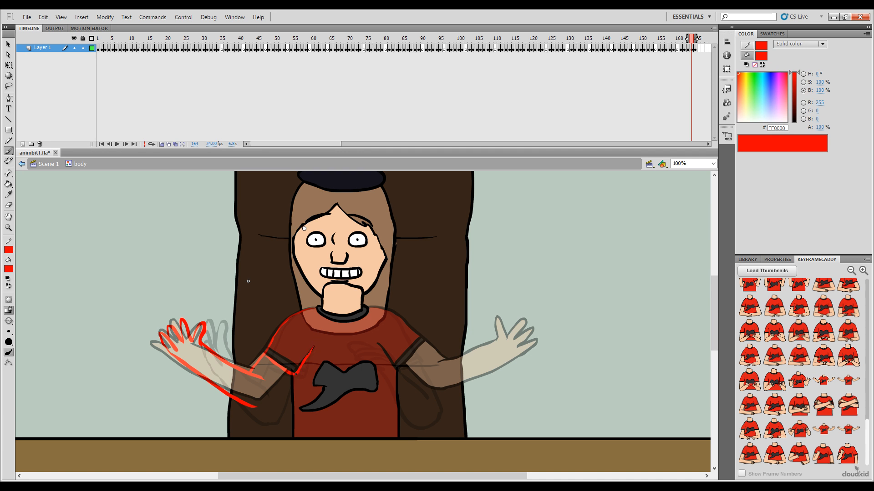
pyautogui.moveTo(296, 374); pyautogui.dragTo(294, 373)
# Step: Draw the underside of the upper arm from the cuff to the elbow in red on frame 164, checking it against the neighbouring frames
pyautogui.press(',')
pyautogui.press('.')
pyautogui.press('.')
pyautogui.press(',')
pyautogui.hotkey('ctrl', 'z')
pyautogui.press(',')
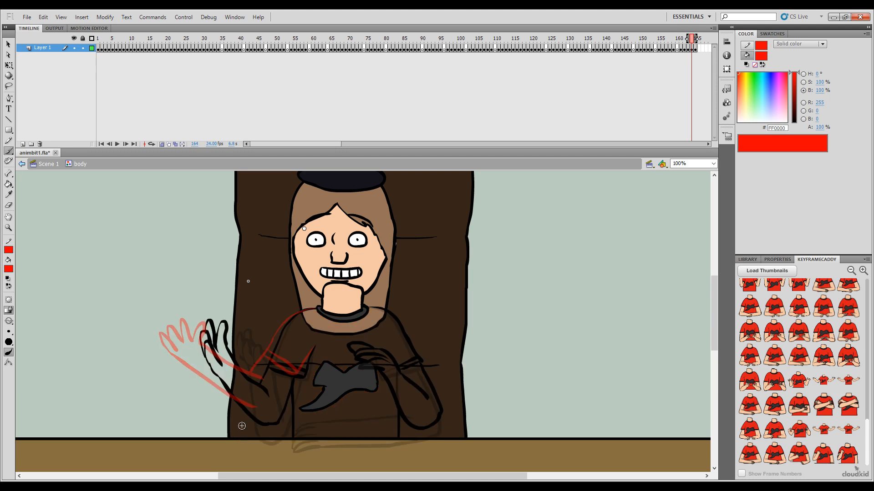
pyautogui.press('.')
pyautogui.moveTo(286, 375); pyautogui.dragTo(276, 391)
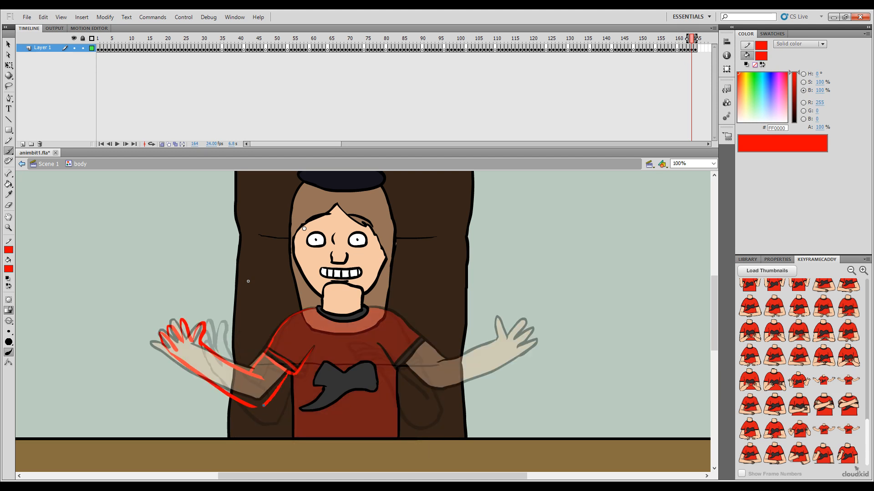
pyautogui.press('.')
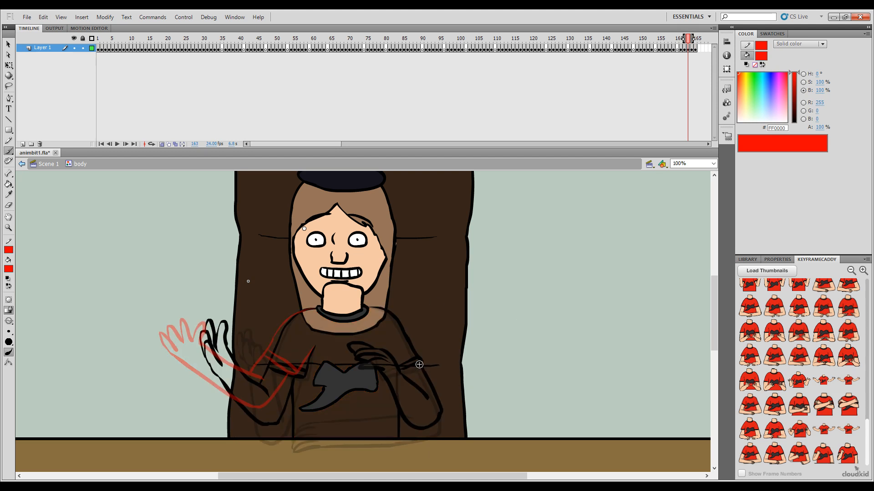
# Step: Sketch the character's left hand with spread fingers and the left shoulder line in red on frame 164, comparing it with frame 163
pyautogui.press(',')
pyautogui.click(266, 487)
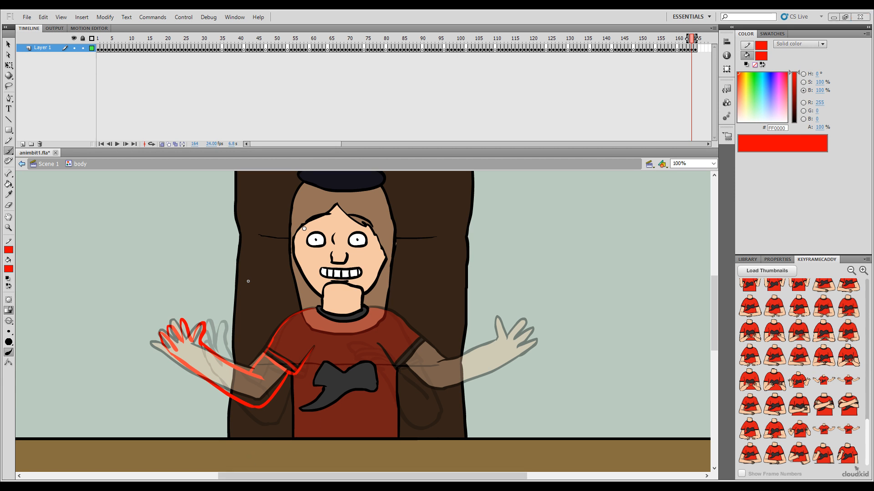
pyautogui.press(',')
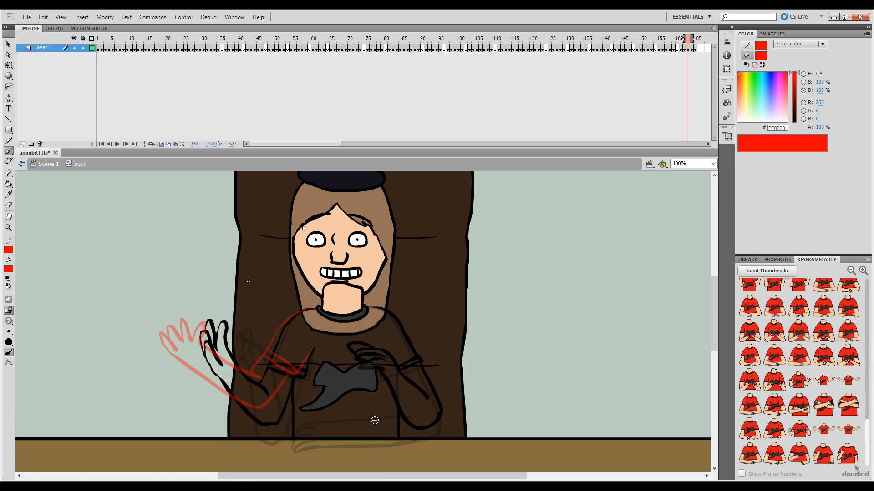
pyautogui.press('.')
pyautogui.press(',')
pyautogui.press('.')
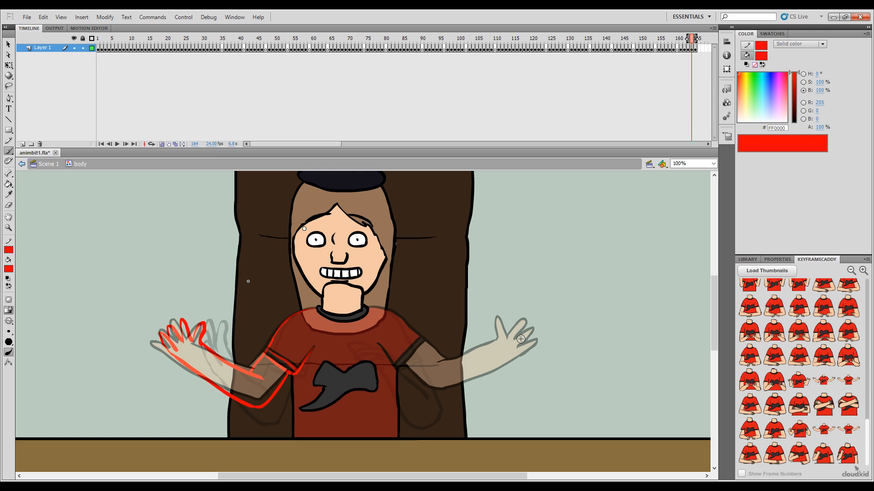
pyautogui.press(',')
pyautogui.press('.')
pyautogui.moveTo(527, 340)
pyautogui.mouseDown()
pyautogui.moveTo(512, 353)
pyautogui.moveTo(517, 329)
pyautogui.moveTo(517, 339)
pyautogui.moveTo(507, 326)
pyautogui.mouseUp()
pyautogui.hotkey('ctrl', 'z')
pyautogui.moveTo(498, 336)
pyautogui.mouseDown()
pyautogui.moveTo(489, 318)
pyautogui.moveTo(487, 339)
pyautogui.mouseUp()
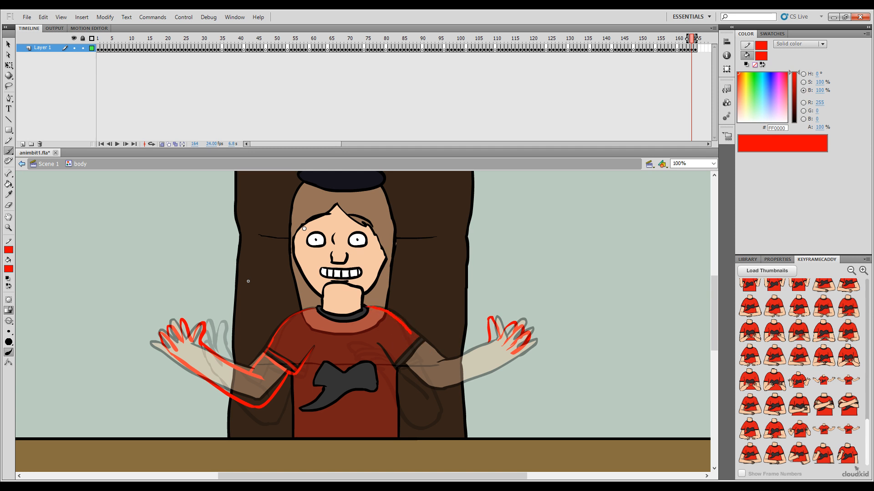
# Step: Draw the upper edge of the left arm from the sleeve to the thumb in red on frame 164, redrawing a misplaced forearm stroke
pyautogui.moveTo(434, 356); pyautogui.dragTo(435, 357)
pyautogui.moveTo(455, 360); pyautogui.dragTo(448, 363)
pyautogui.hotkey('ctrl', 'z')
pyautogui.moveTo(489, 343); pyautogui.dragTo(438, 369)
pyautogui.press(',')
pyautogui.press('.')
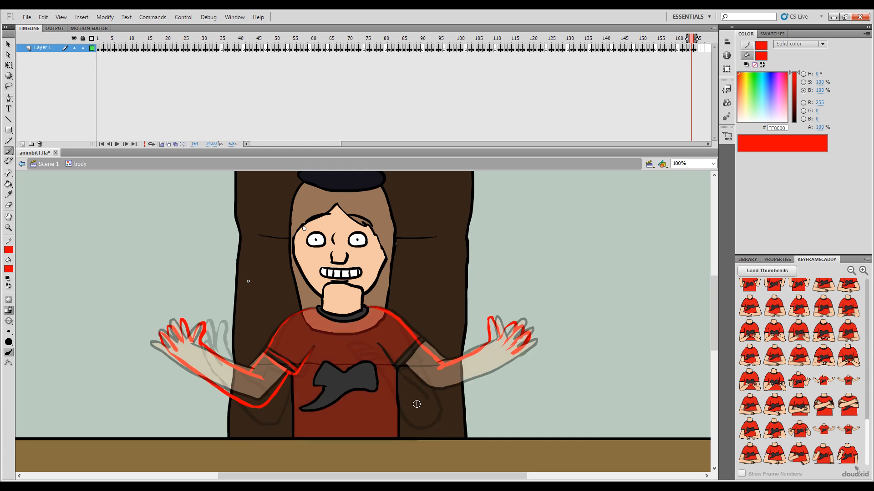
# Step: Sketch the left sleeve's cuff and armpit crease in red on frame 164, checking them against frame 163
pyautogui.press(',')
pyautogui.press('.')
pyautogui.press(',')
pyautogui.press('.')
pyautogui.press(',')
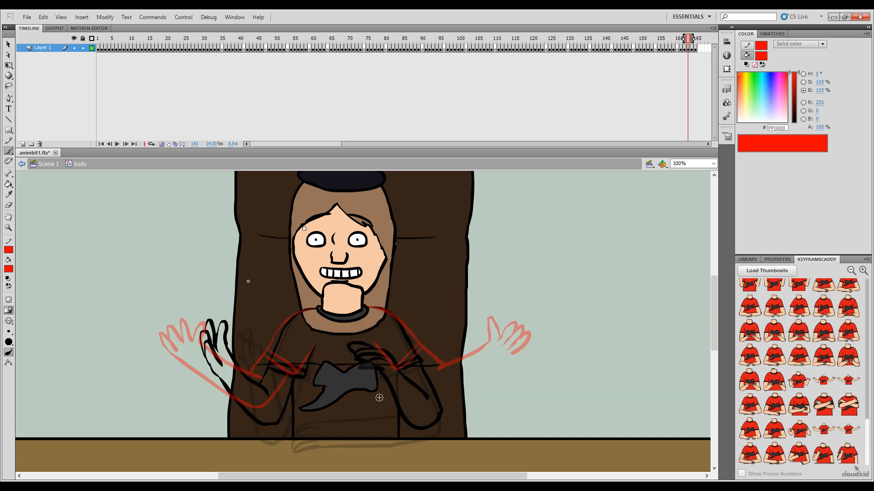
pyautogui.press('.')
# Step: Draw the underside of the left arm from the cuff around the elbow to the hand in red on frame 164, redoing the first stroke
pyautogui.moveTo(402, 367)
pyautogui.mouseDown()
pyautogui.moveTo(414, 381)
pyautogui.moveTo(400, 367)
pyautogui.moveTo(425, 396)
pyautogui.mouseUp()
pyautogui.hotkey('ctrl', 'z')
pyautogui.hotkey('ctrl', 'z')
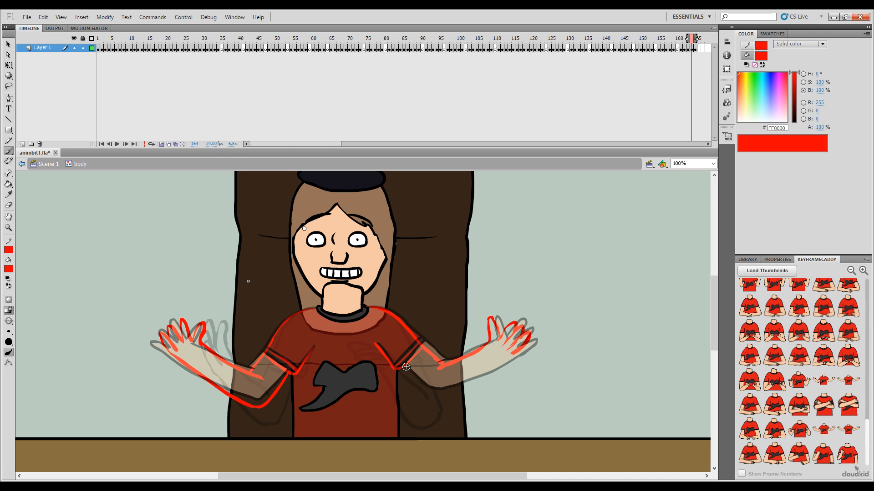
pyautogui.moveTo(402, 368); pyautogui.dragTo(432, 396)
pyautogui.press(',')
pyautogui.press('.')
pyautogui.moveTo(513, 354); pyautogui.dragTo(448, 392)
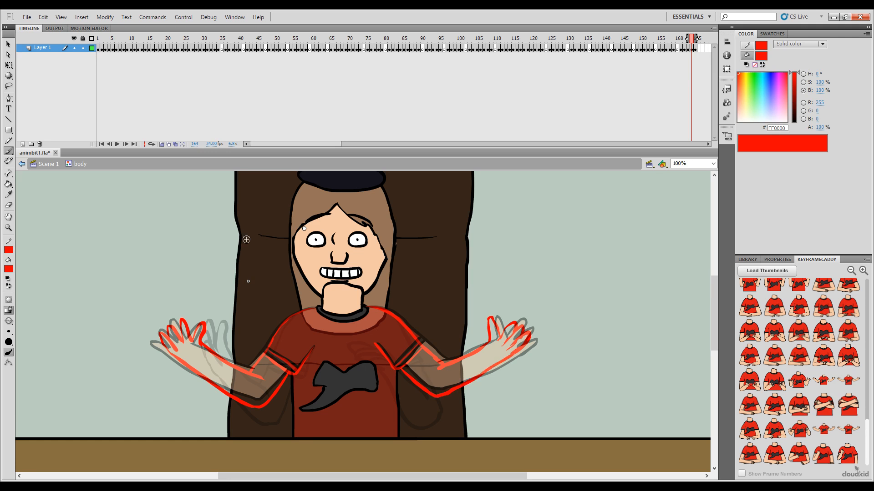
# Step: Turn off onion skinning and flip through frames 163 to 165 to check the new pose
pyautogui.click(161, 143)
pyautogui.press(',')
pyautogui.press('.')
pyautogui.press('.')
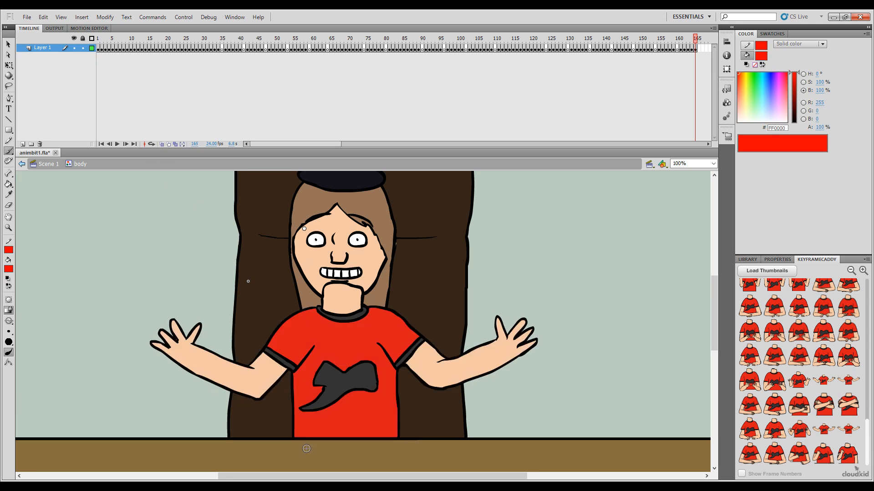
pyautogui.press(',')
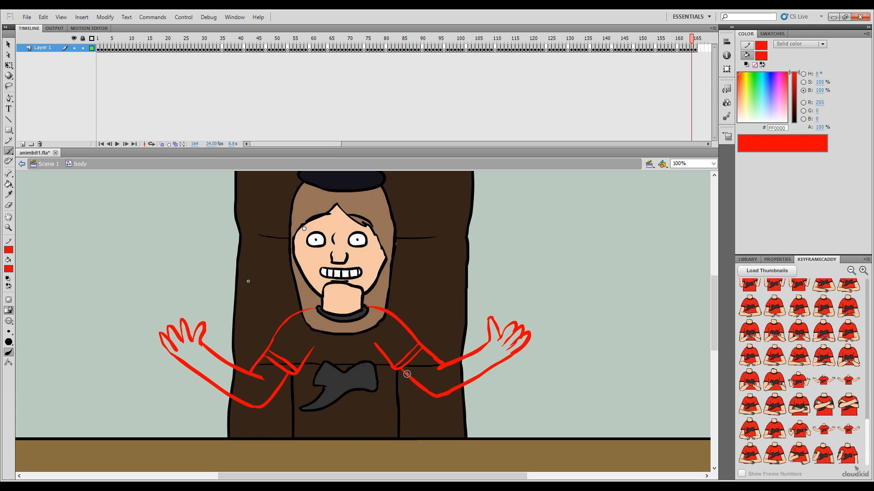
# Step: Delete the stray torso line pieces at the armpits on frame 164 and recolor the red arm outlines black with the Paint Bucket
pyautogui.press('v')
pyautogui.click(294, 374)
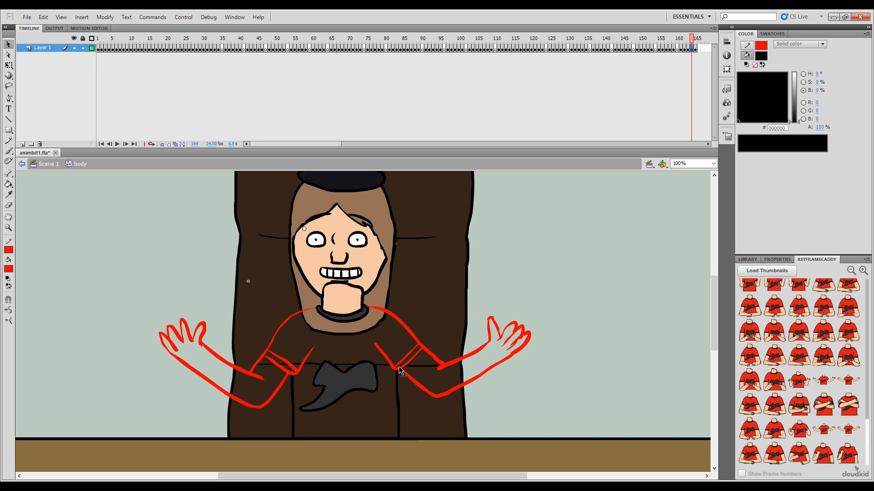
pyautogui.press('Delete')
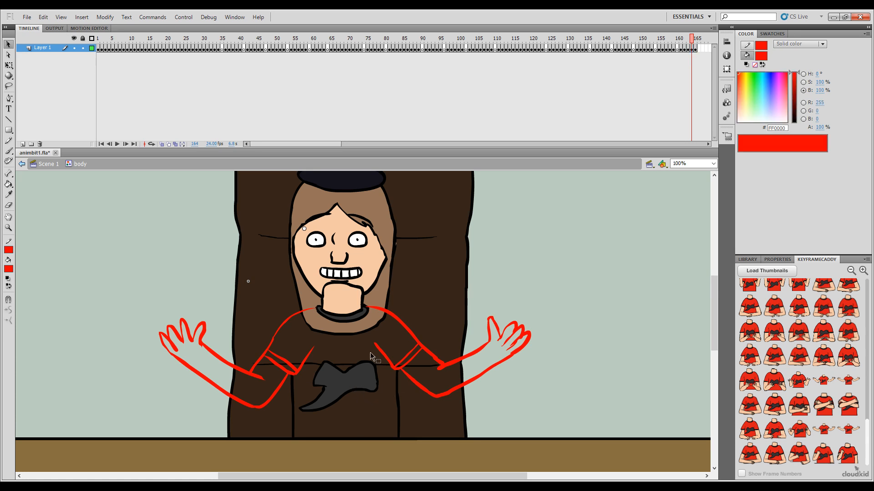
pyautogui.press('k')
pyautogui.moveTo(794, 77); pyautogui.dragTo(794, 122)
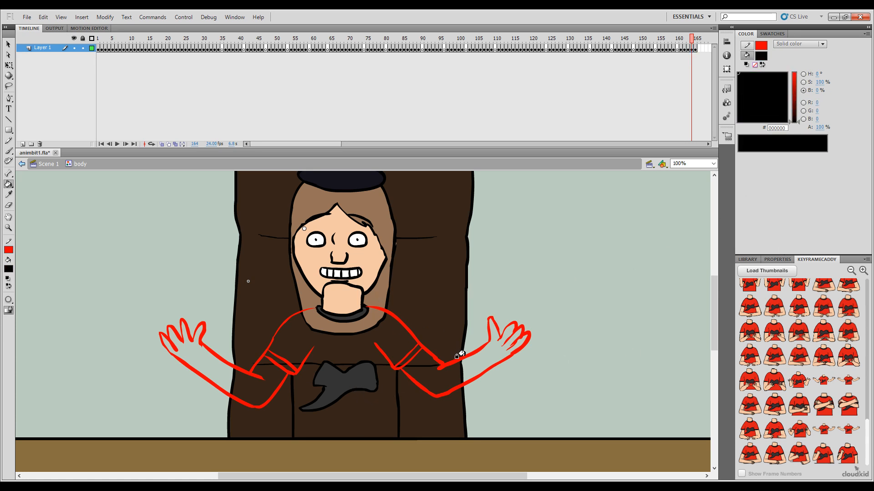
pyautogui.click(411, 372)
pyautogui.click(289, 368)
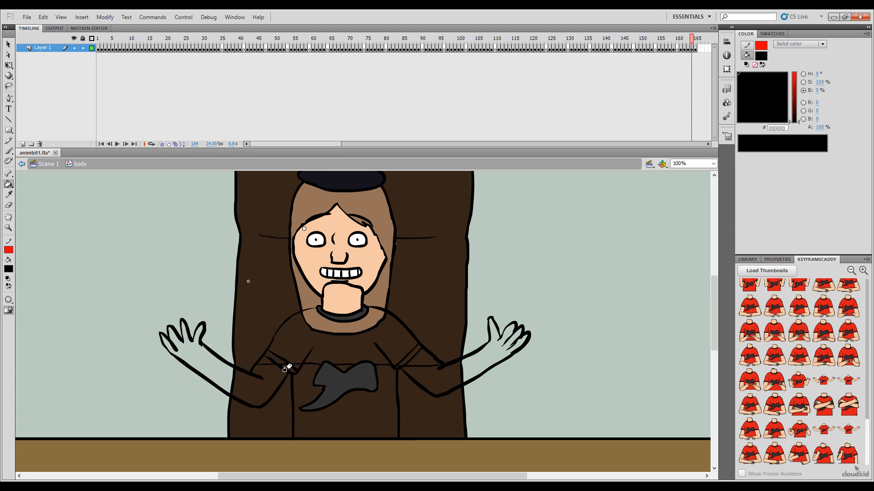
# Step: Sample the dark grey 333333 from the cuff on frame 161 and fill the sleeve cuffs on frames 162 to 164
pyautogui.press(',')
pyautogui.press(',')
pyautogui.press(',')
pyautogui.press('i')
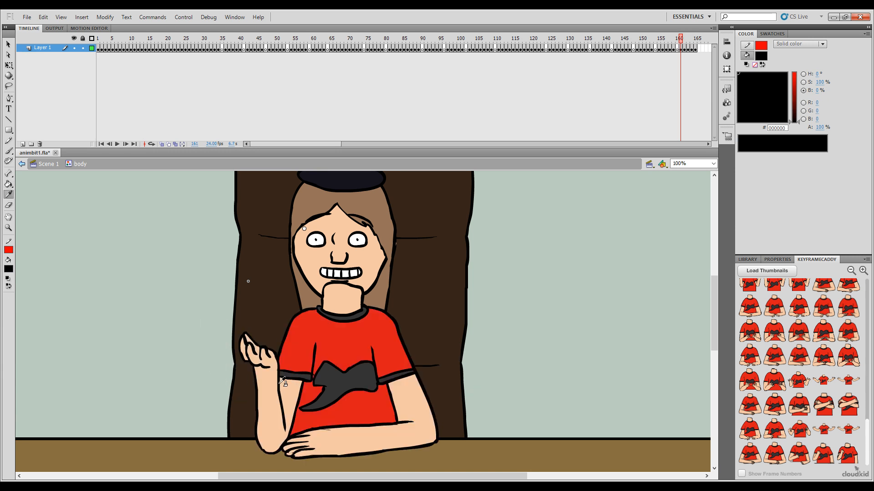
pyautogui.click(311, 375)
pyautogui.press('.')
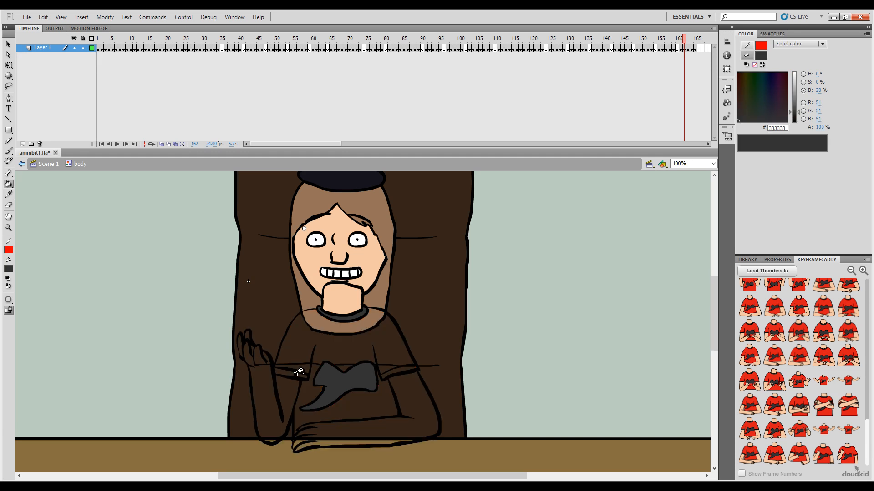
pyautogui.press('.')
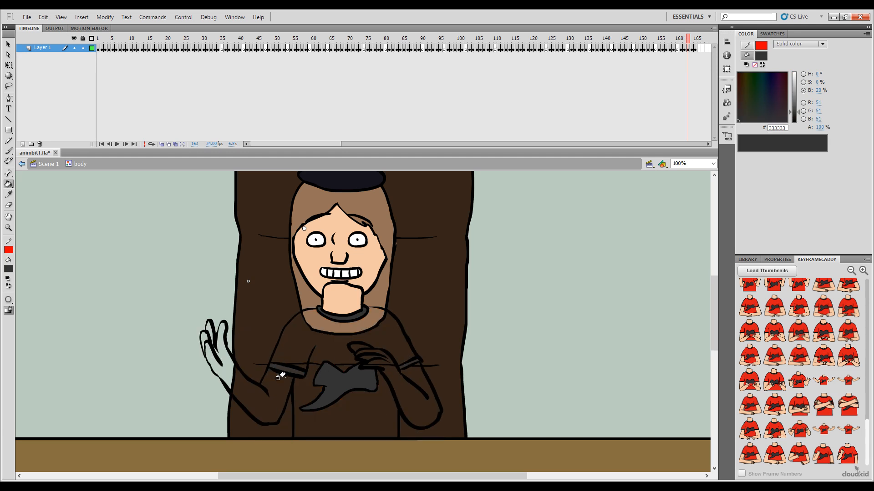
pyautogui.press('.')
pyautogui.press('.')
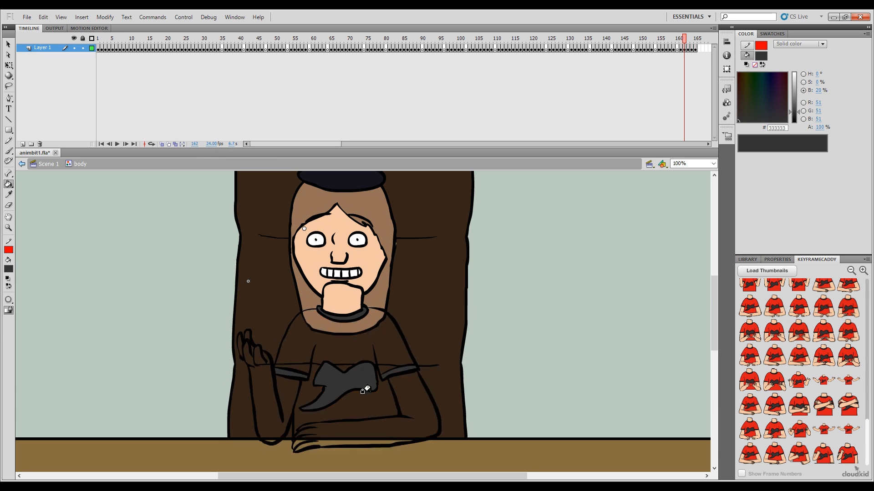
# Step: Fill the shirt with red DB1A1A on frames 162, 163 and 164
pyautogui.keyDown('alt'); pyautogui.click(378, 339); pyautogui.keyUp('alt')
pyautogui.press('.')
pyautogui.click(370, 342)
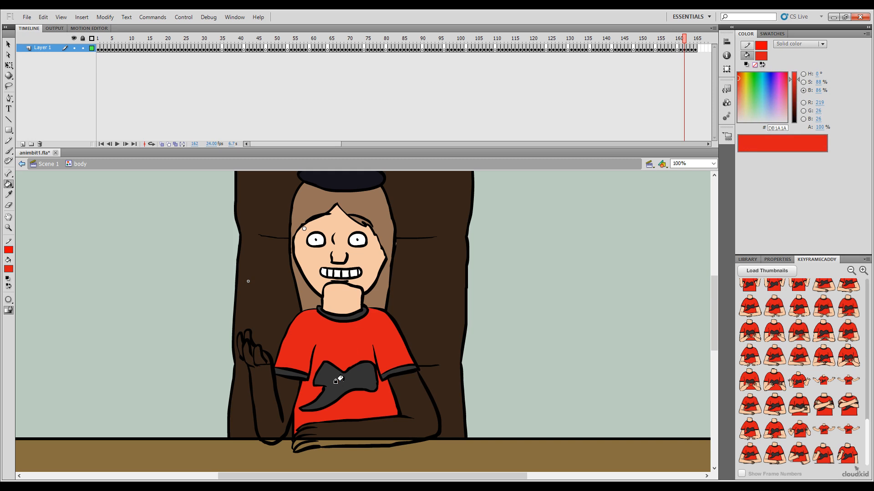
pyautogui.press('.')
pyautogui.click(352, 334)
pyautogui.press('.')
pyautogui.click(327, 345)
# Step: Sample the skin tone F5C8A6 and fill both arms and hands on frame 162
pyautogui.press('i')
pyautogui.press('.')
pyautogui.click(290, 391)
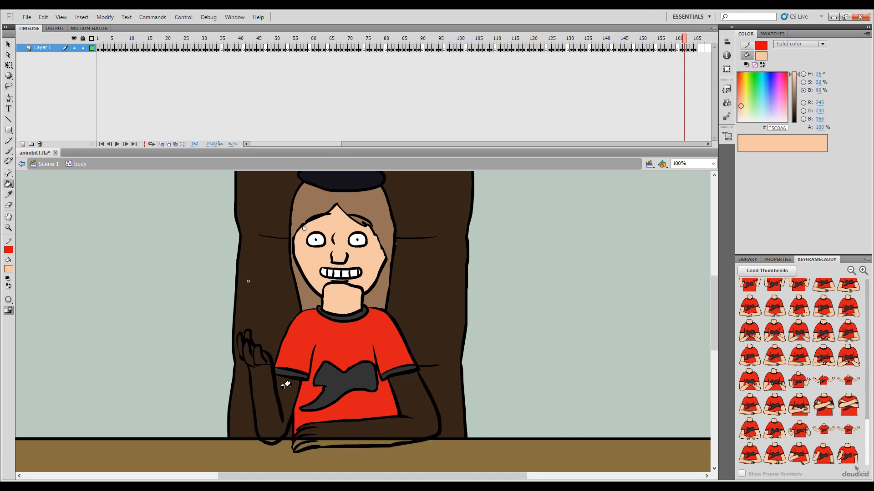
pyautogui.click(273, 380)
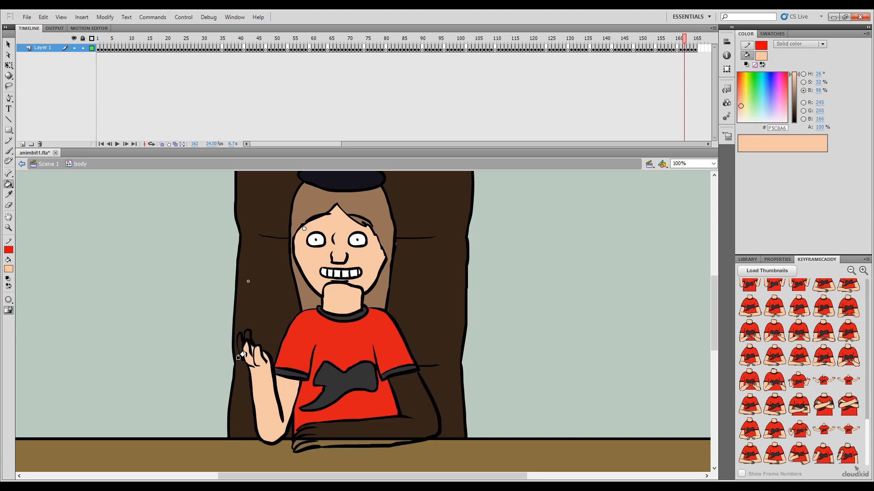
pyautogui.click(321, 436)
# Step: Fill the arms, hands and fingers with the same skin tone on frames 163 and 164
pyautogui.press('.')
pyautogui.click(394, 393)
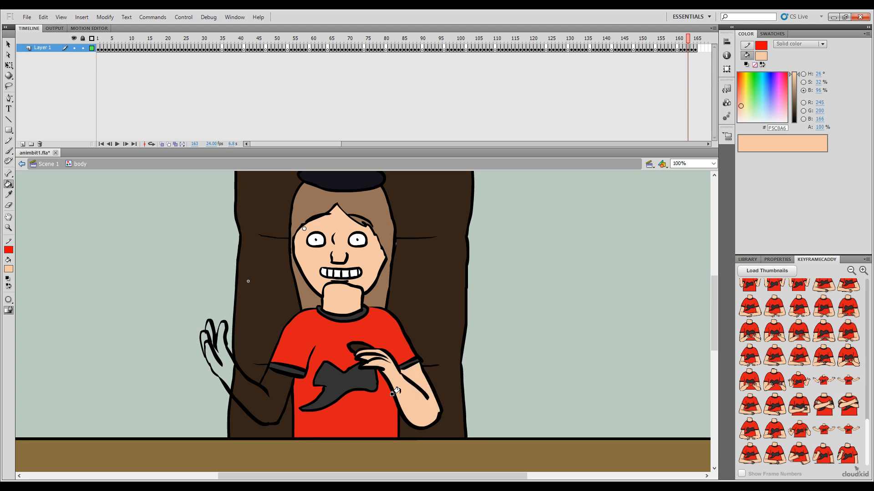
pyautogui.click(276, 384)
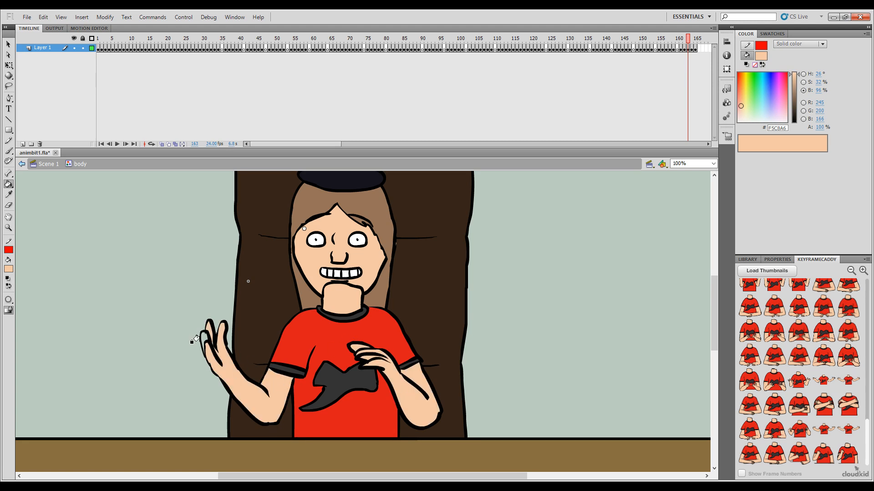
pyautogui.press('.')
pyautogui.click(273, 374)
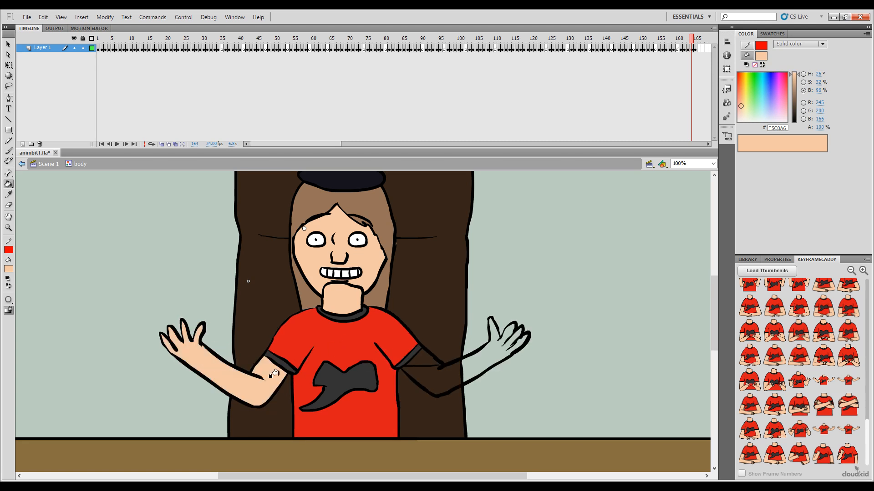
pyautogui.click(423, 378)
# Step: Play the gesture repeatedly from about frame 161 to frame 165 to check the arm movement
pyautogui.press('.')
pyautogui.moveTo(696, 40); pyautogui.dragTo(680, 41)
pyautogui.press('Return')
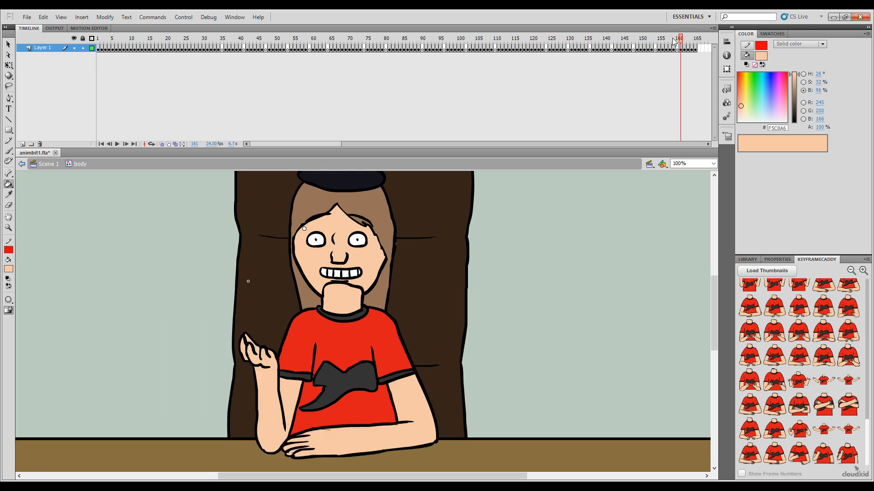
pyautogui.moveTo(679, 38)
pyautogui.mouseDown()
pyautogui.moveTo(659, 38)
pyautogui.moveTo(681, 40)
pyautogui.mouseUp()
pyautogui.press('Return')
pyautogui.press('Return')
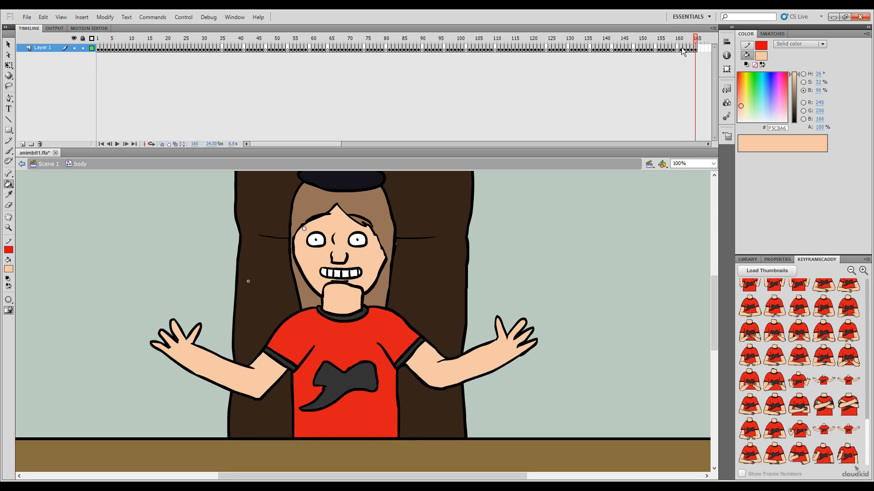
pyautogui.click(684, 48)
pyautogui.press('Return')
# Step: Return to Scene 1, zoom out to 50% and go to frame 124 on the body layer
pyautogui.click(21, 164)
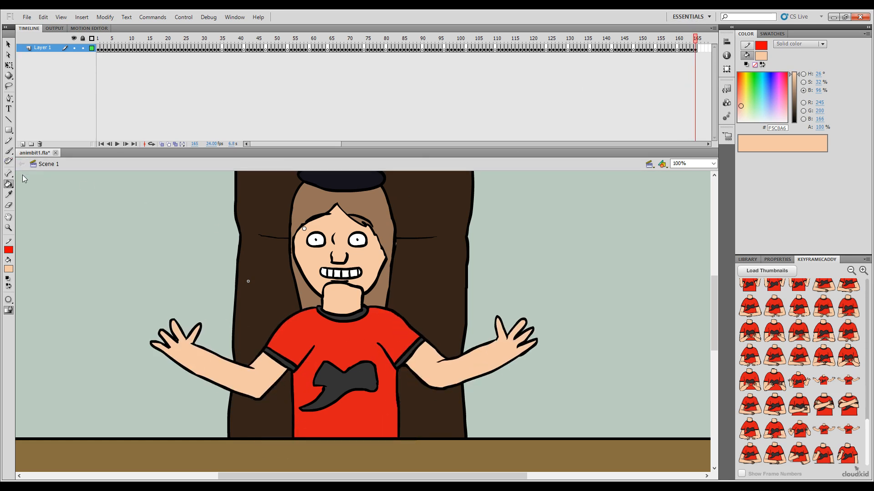
pyautogui.press('v')
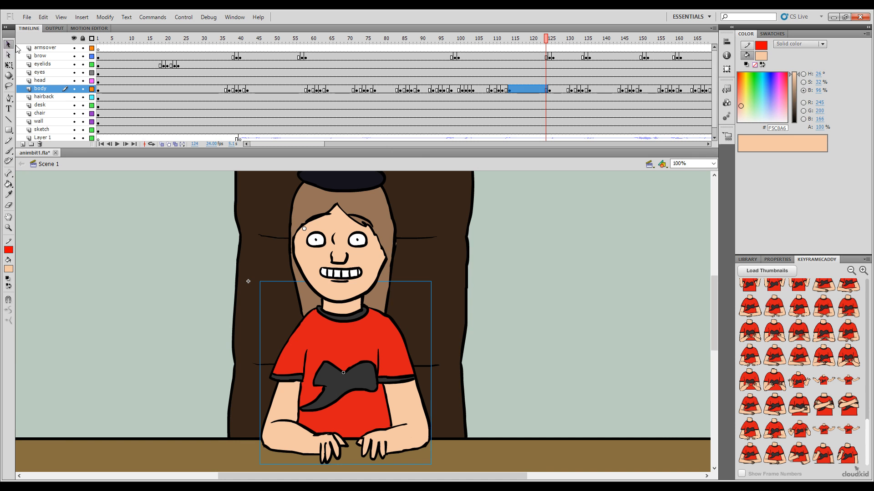
pyautogui.click(518, 271)
pyautogui.hotkey('ctrl', '-')
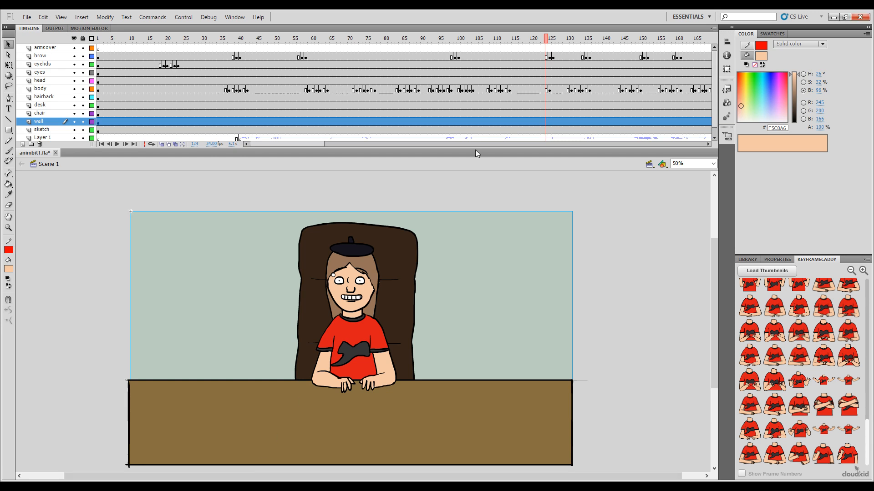
pyautogui.click(546, 90)
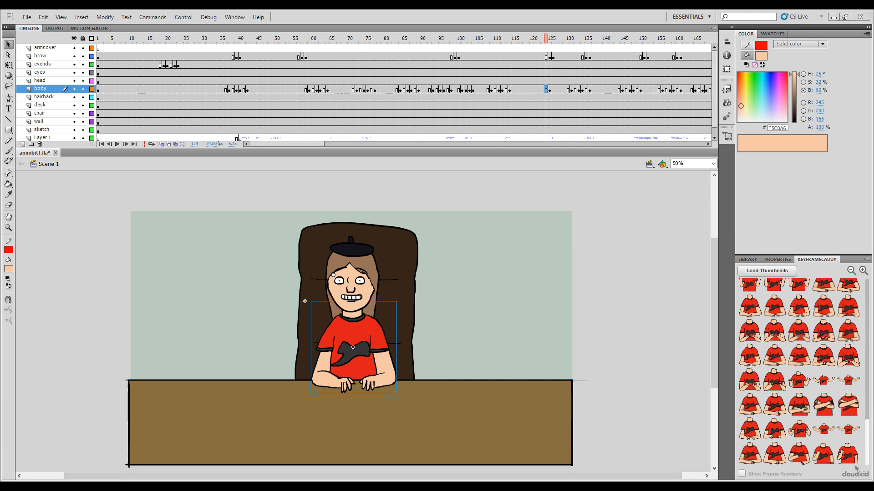
pyautogui.click(547, 40)
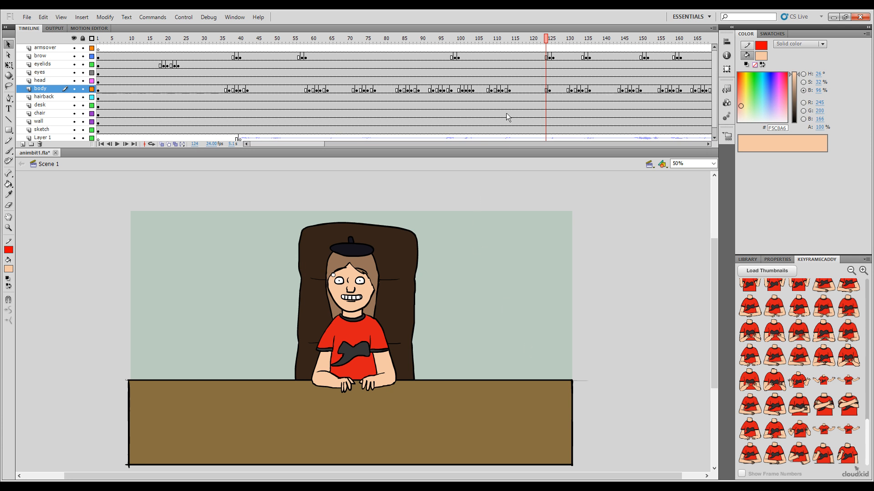
pyautogui.moveTo(547, 36); pyautogui.dragTo(548, 40)
# Step: Insert the body pose with both palms raised from the keyframe thumbnails at frame 123 of the body layer
pyautogui.click(376, 322)
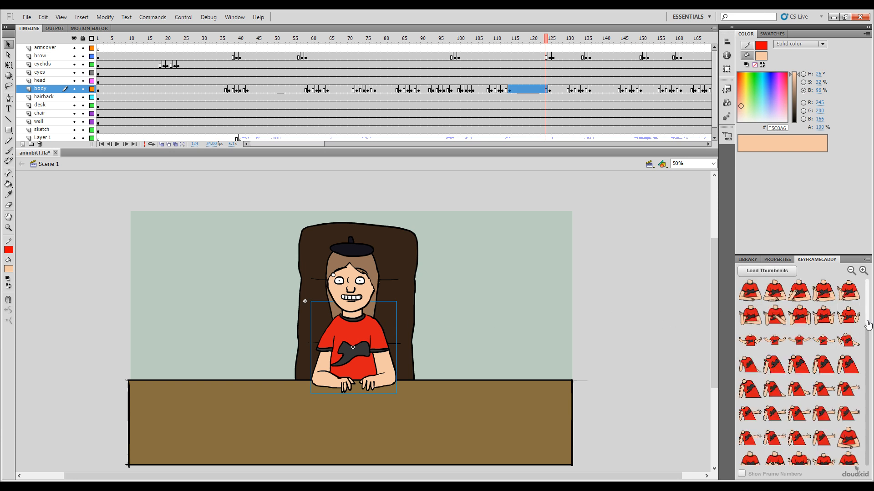
pyautogui.moveTo(867, 323); pyautogui.dragTo(853, 461)
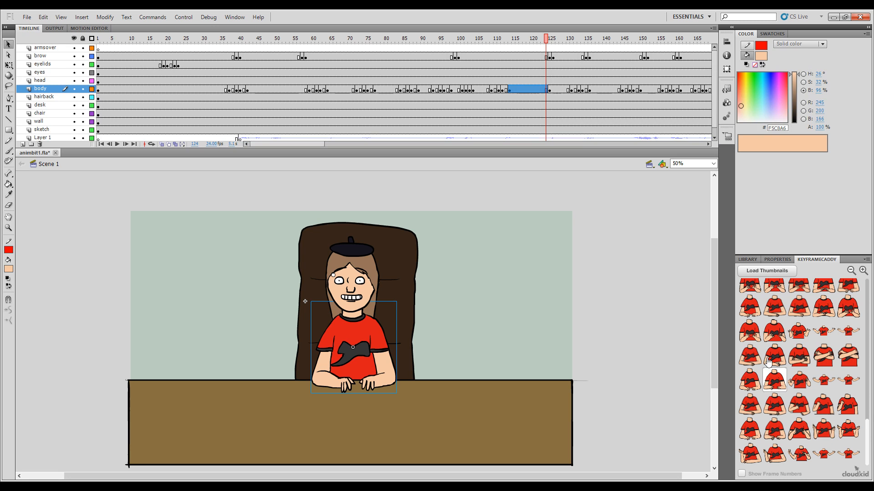
pyautogui.click(543, 42)
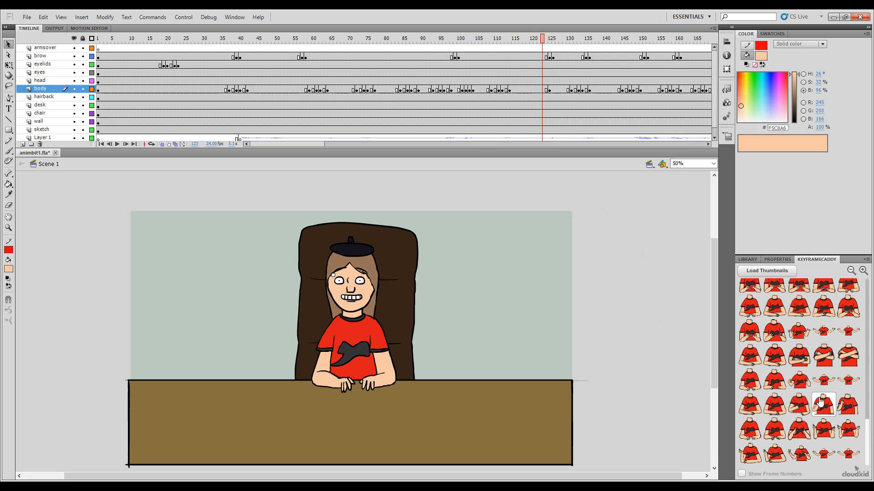
pyautogui.click(791, 428)
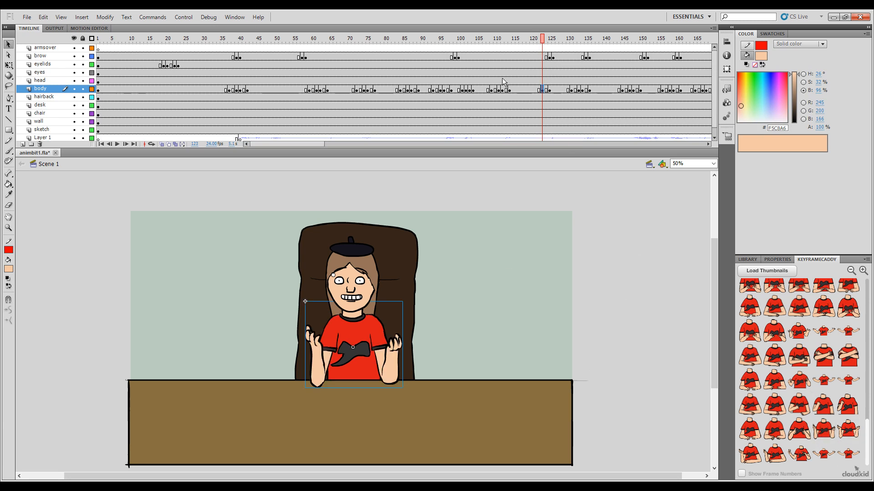
# Step: Place the in-between body pose thumbnails at frames 122 and 120 of the body layer and scrub through the raised-palms gesture
pyautogui.click(539, 42)
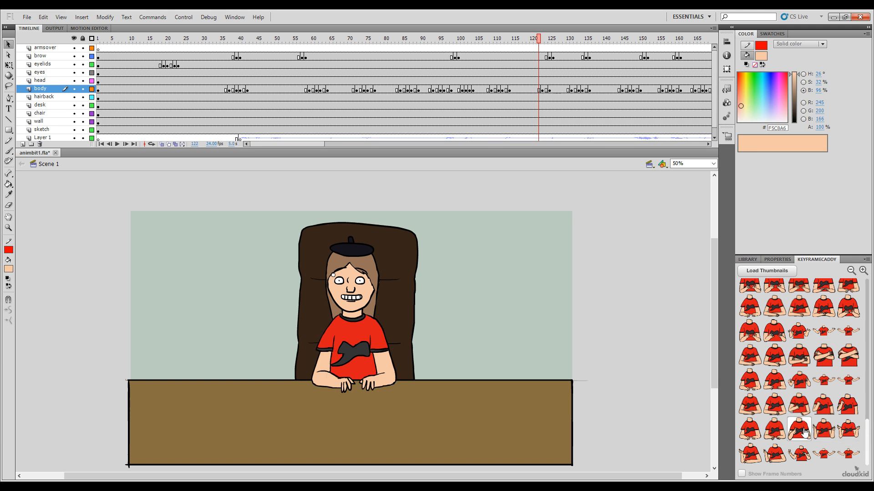
pyautogui.click(766, 401)
pyautogui.moveTo(538, 41); pyautogui.dragTo(531, 40)
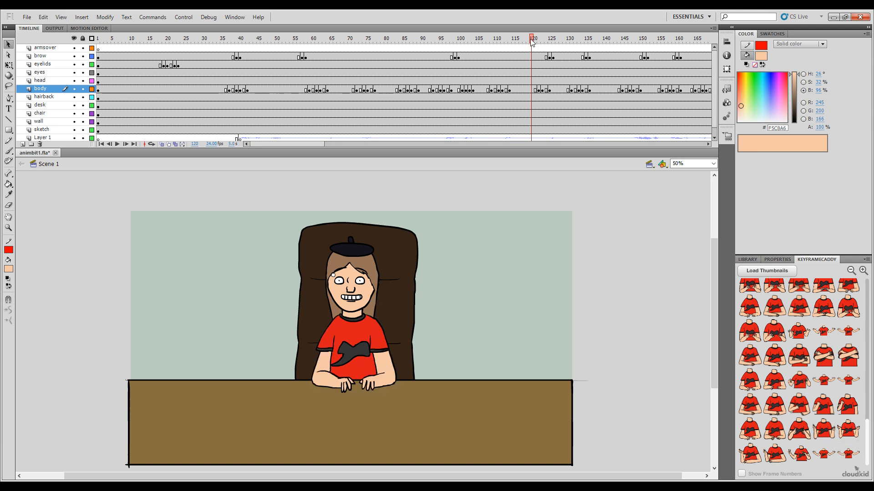
pyautogui.click(774, 429)
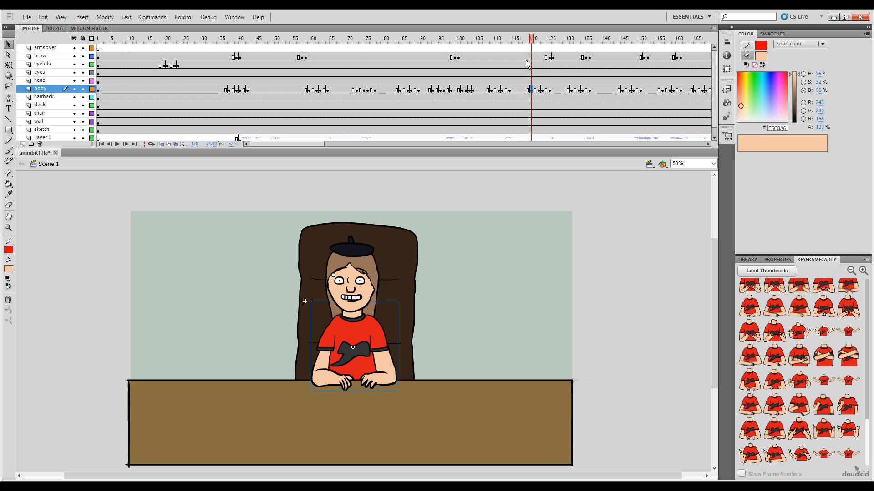
pyautogui.moveTo(533, 39); pyautogui.dragTo(546, 54)
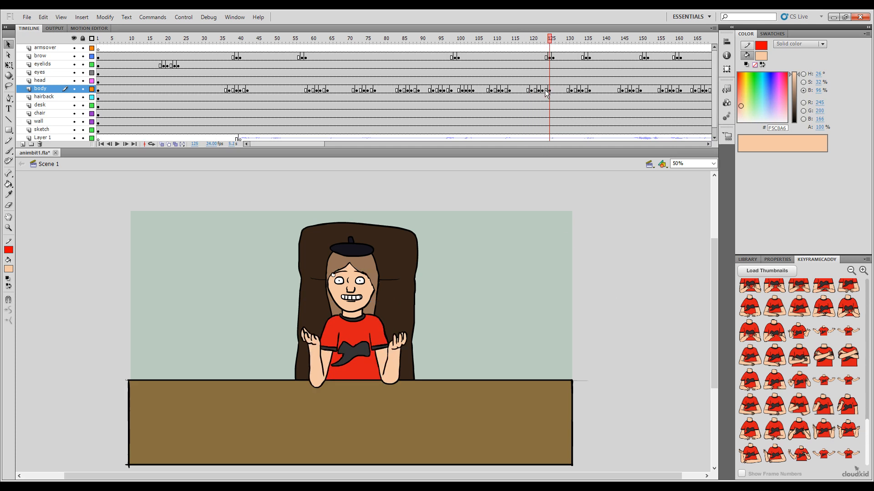
# Step: Copy body-layer frames 120 to 124 over frames 255 to 259 and reverse the pasted frames
pyautogui.moveTo(546, 91); pyautogui.dragTo(532, 90)
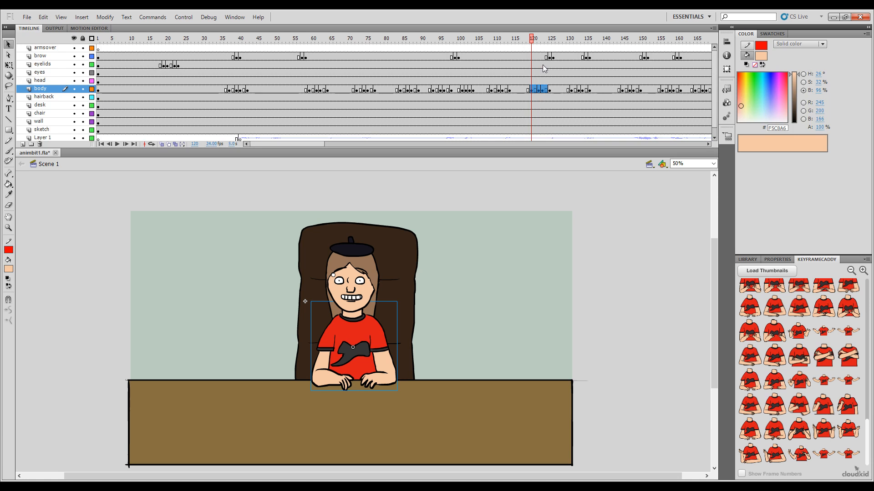
pyautogui.press(',')
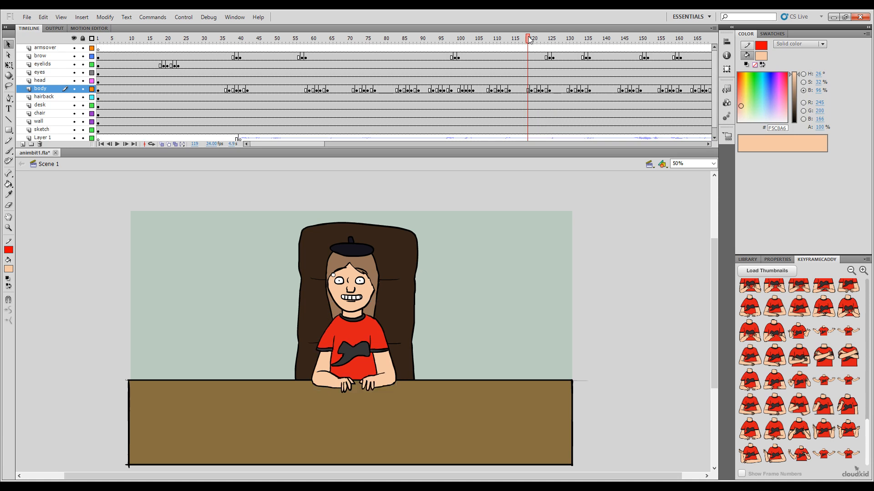
pyautogui.moveTo(529, 39); pyautogui.dragTo(629, 130)
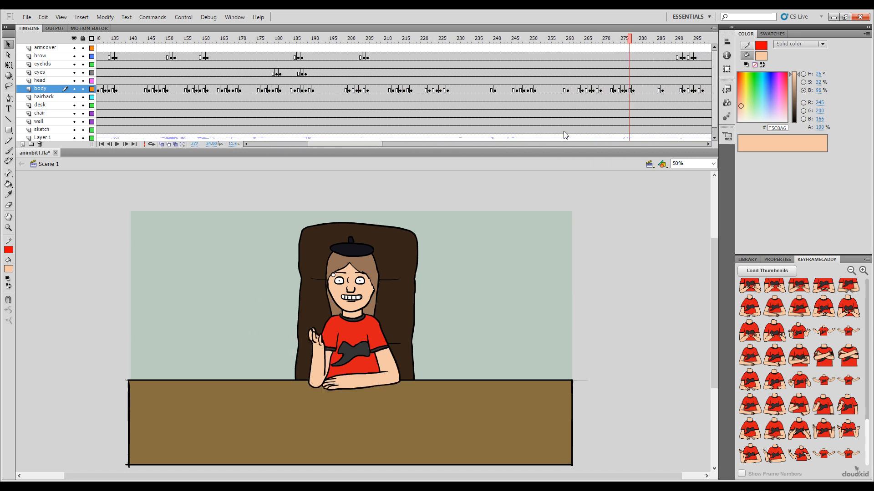
pyautogui.moveTo(564, 135); pyautogui.dragTo(549, 90)
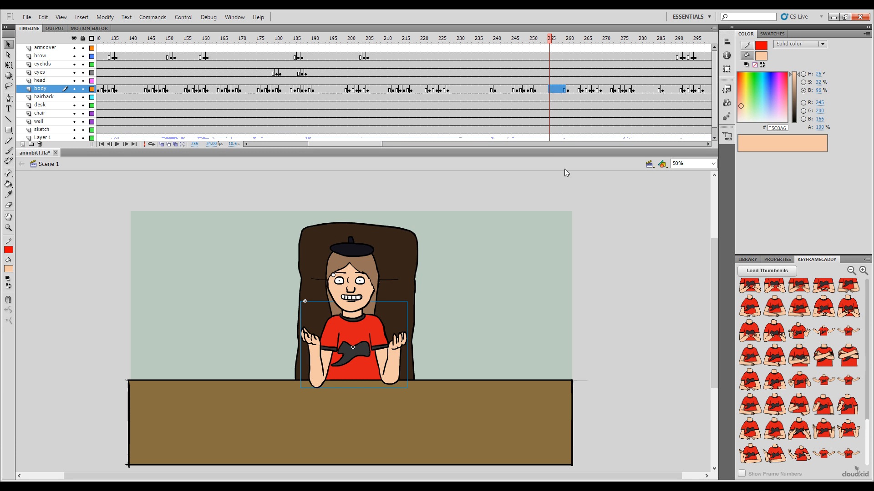
pyautogui.hotkey('ctrl', 'alt', 'v')
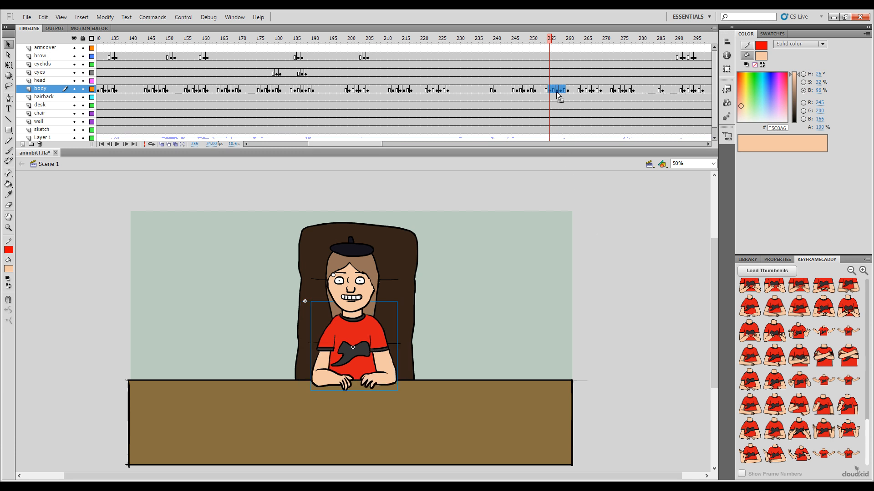
pyautogui.hotkey('ctrl', 'alt', 'r')
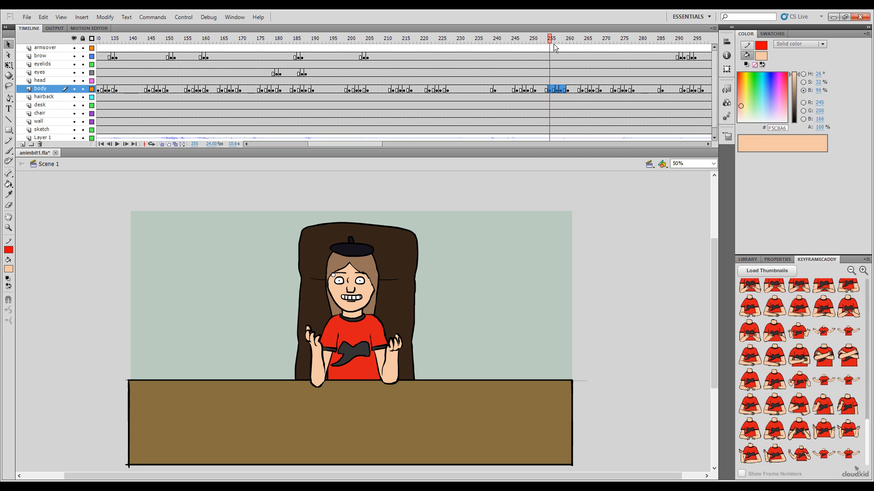
# Step: Insert the palms-up, hands-in-front and lowered-hands body poses at frames 302, 301 and 300 of the body layer respectively
pyautogui.moveTo(554, 44); pyautogui.dragTo(539, 98)
pyautogui.click(539, 90)
pyautogui.keyDown('shift'); pyautogui.click(527, 91); pyautogui.keyUp('shift')
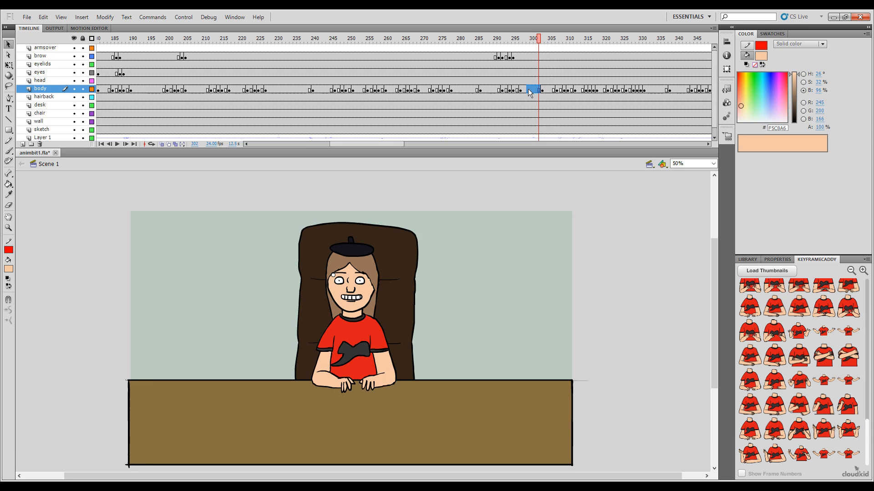
pyautogui.click(526, 91)
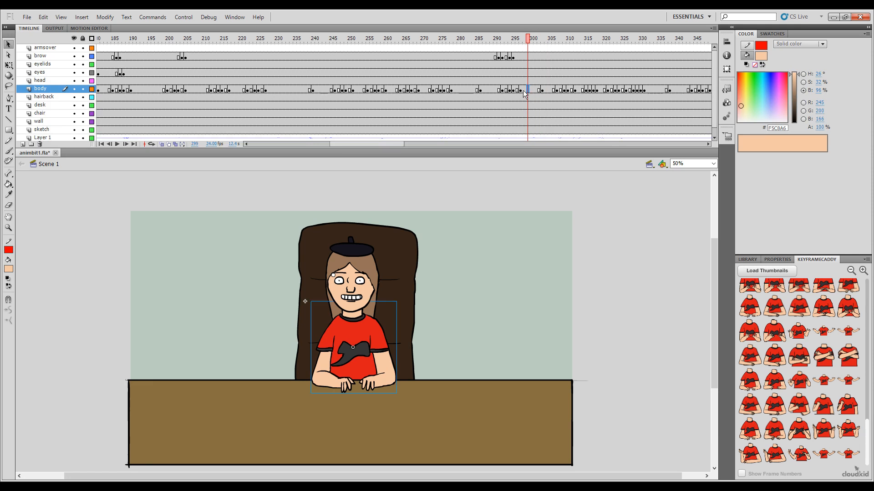
pyautogui.click(538, 90)
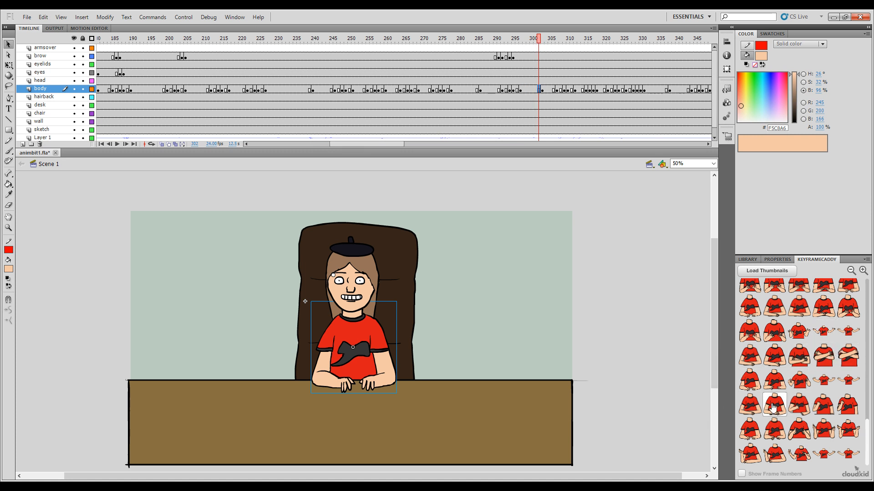
pyautogui.click(823, 435)
pyautogui.click(536, 40)
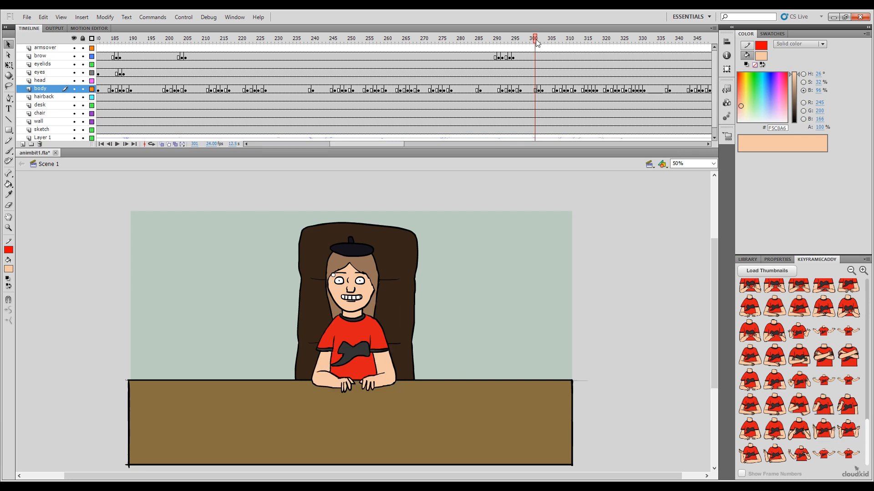
pyautogui.click(801, 432)
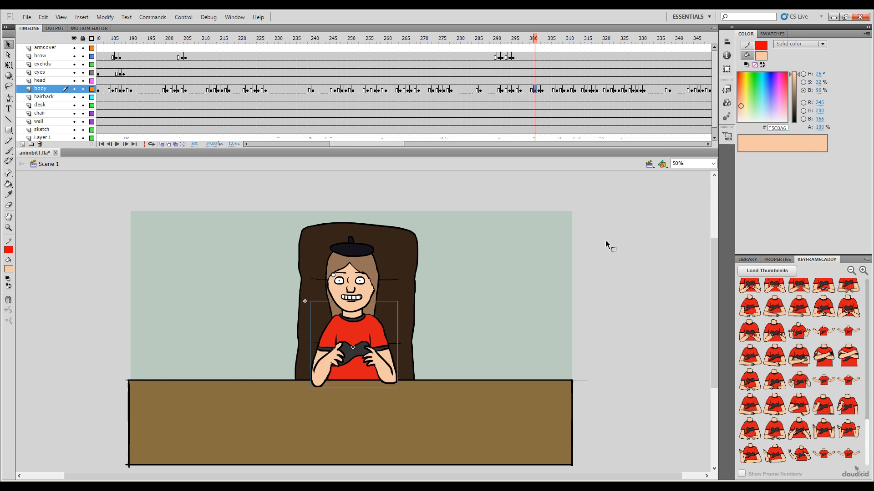
pyautogui.click(532, 40)
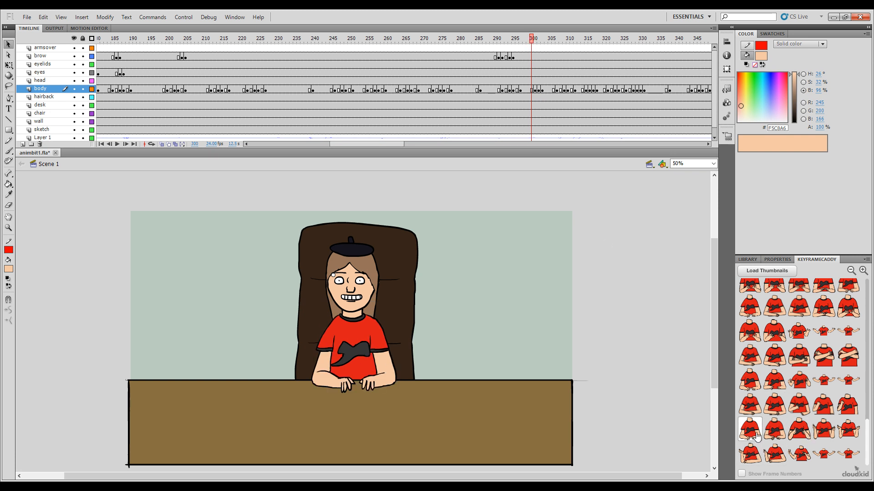
pyautogui.click(775, 431)
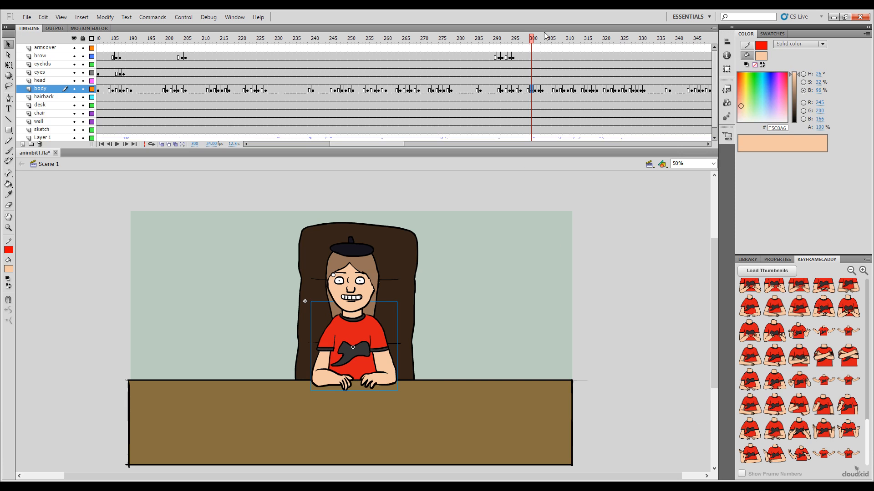
# Step: Play the scene twice from before frame 300 to check the new arm movement
pyautogui.moveTo(534, 42); pyautogui.dragTo(478, 68)
pyautogui.press('Return')
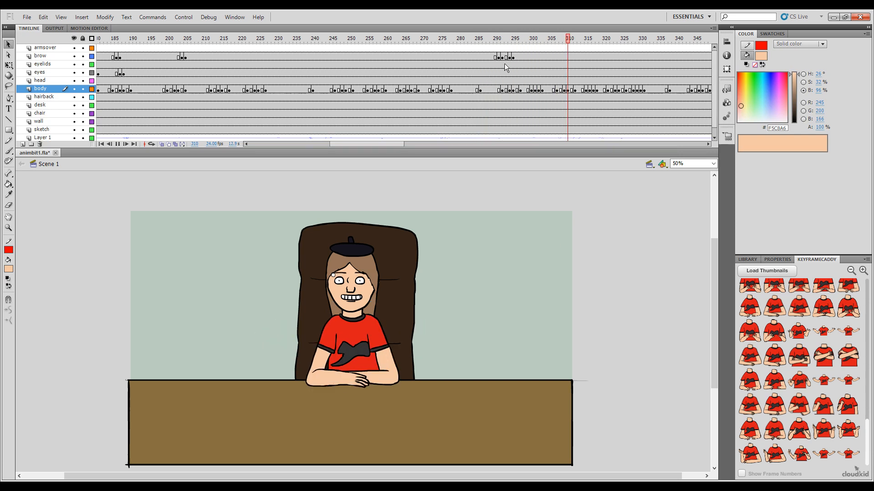
pyautogui.moveTo(513, 45); pyautogui.dragTo(411, 108)
pyautogui.press('Return')
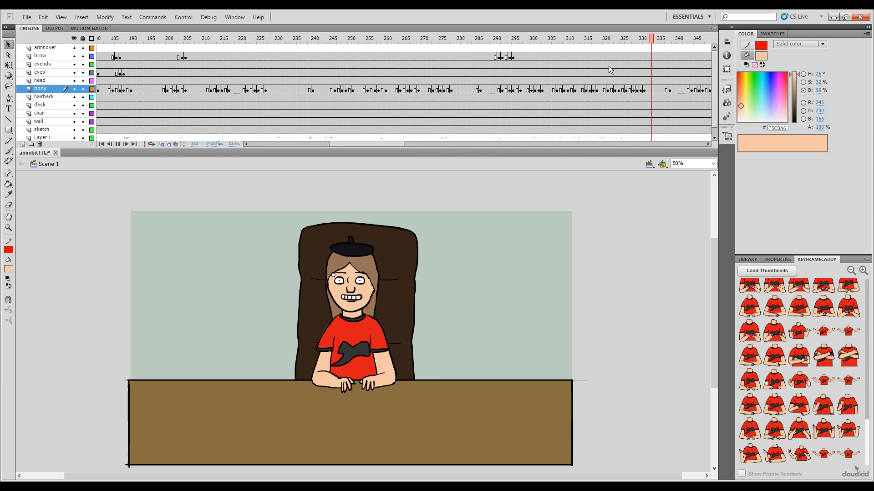
pyautogui.press('Return')
# Step: Paste the copied gesture over frames 333 to 337 of the body layer and play the scene to its end
pyautogui.moveTo(657, 41); pyautogui.dragTo(676, 49)
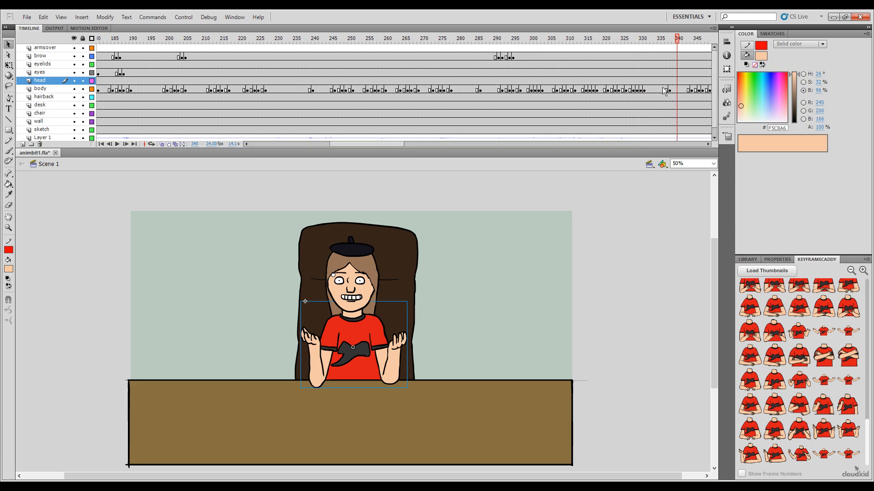
pyautogui.click(660, 91)
pyautogui.click(664, 91)
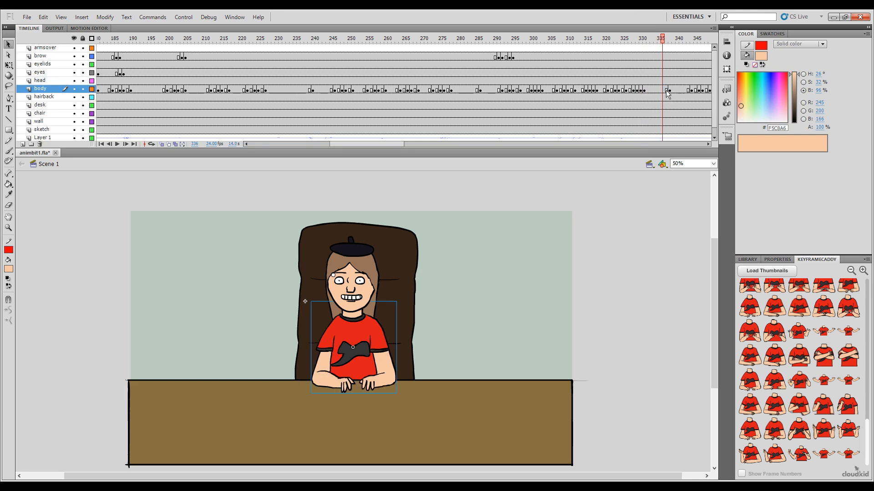
pyautogui.click(666, 90)
pyautogui.keyDown('shift'); pyautogui.click(652, 91); pyautogui.keyUp('shift')
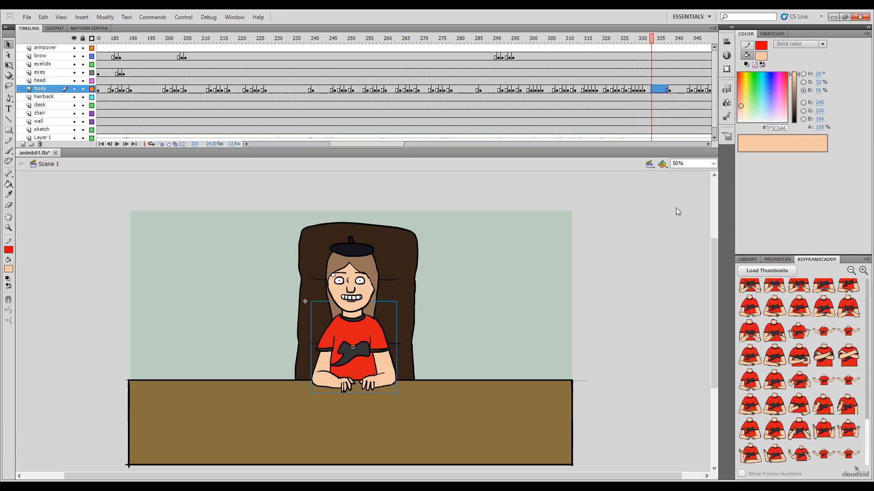
pyautogui.hotkey('ctrl', 'alt', 'v')
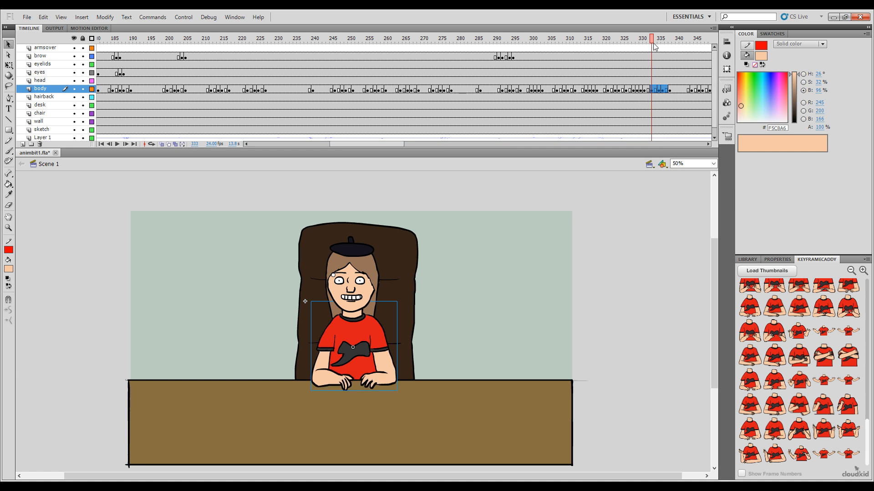
pyautogui.moveTo(651, 40); pyautogui.dragTo(445, 137)
pyautogui.press('Return')
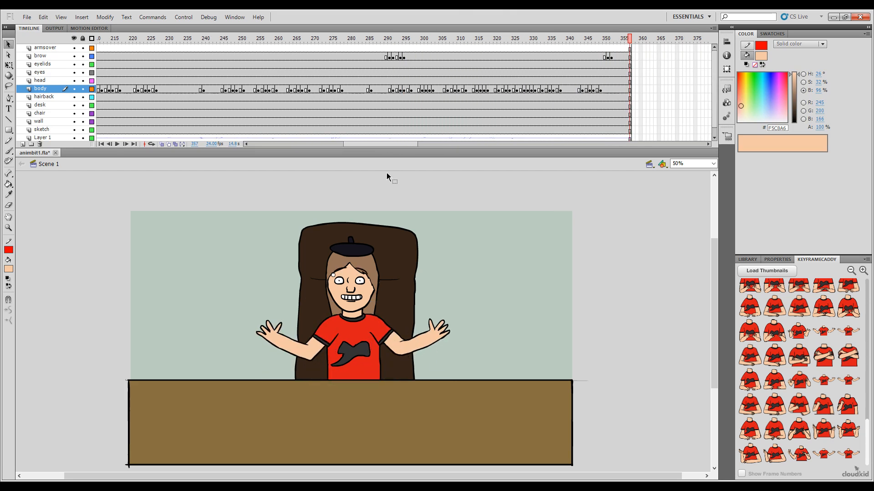
# Step: Insert the open-arms pose at frame 238 of the body layer and its in-between poses at frames 237 and 235
pyautogui.moveTo(382, 146); pyautogui.dragTo(353, 162)
pyautogui.click(482, 43)
pyautogui.moveTo(483, 44); pyautogui.dragTo(477, 44)
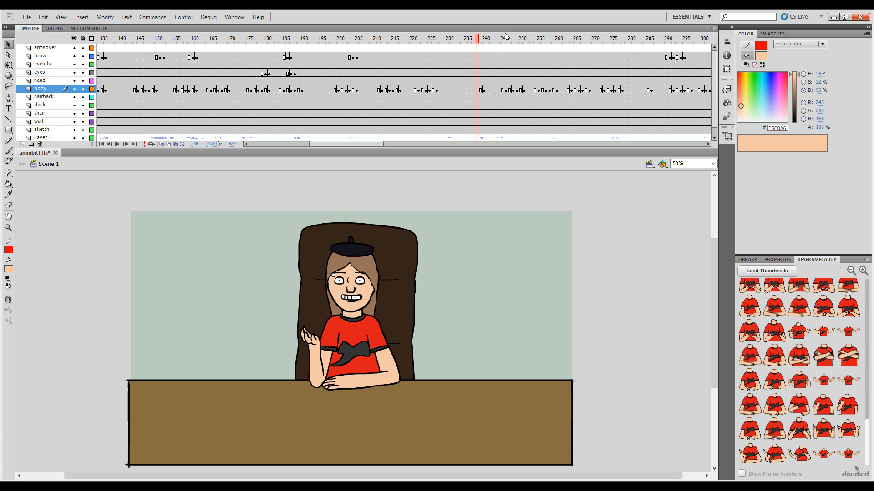
pyautogui.click(481, 40)
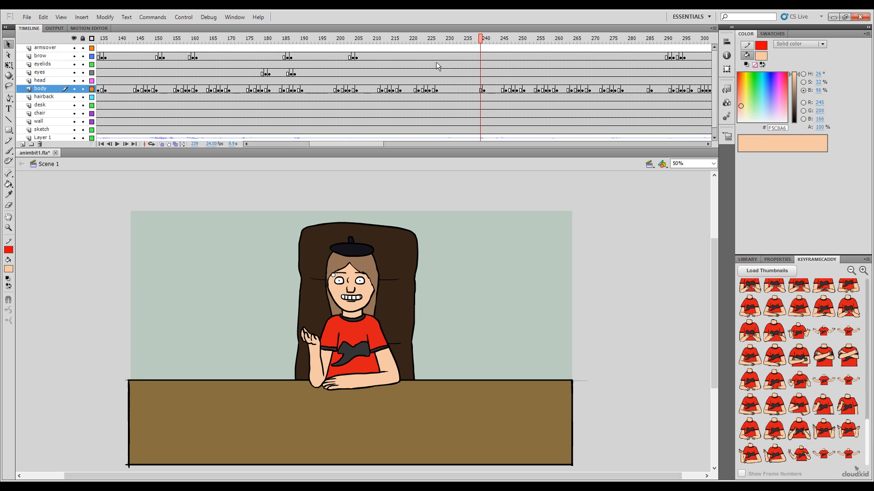
pyautogui.click(484, 45)
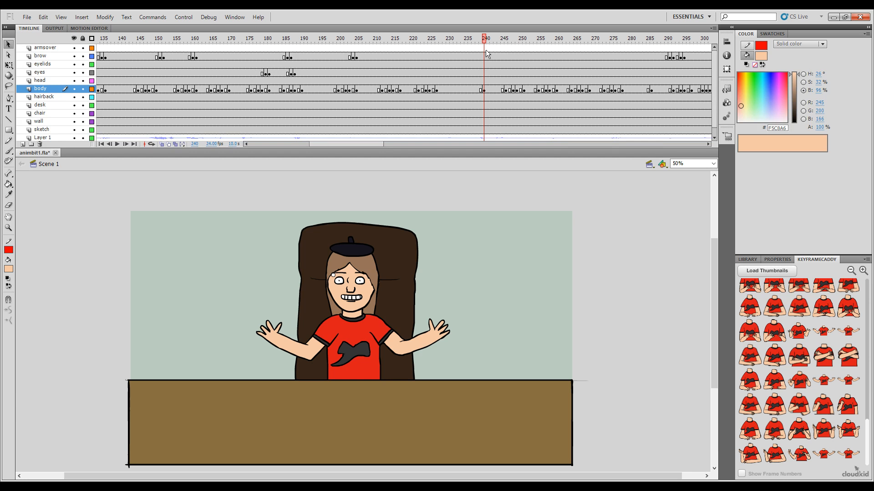
pyautogui.moveTo(484, 40); pyautogui.dragTo(480, 46)
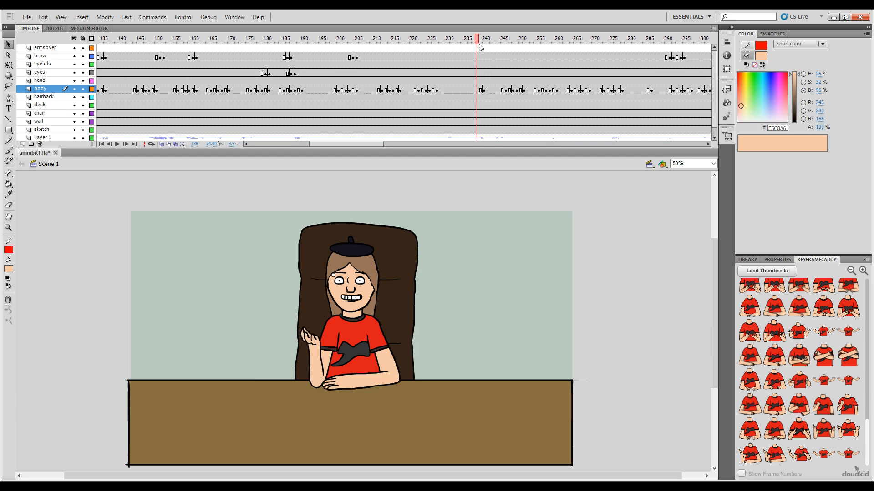
pyautogui.click(845, 458)
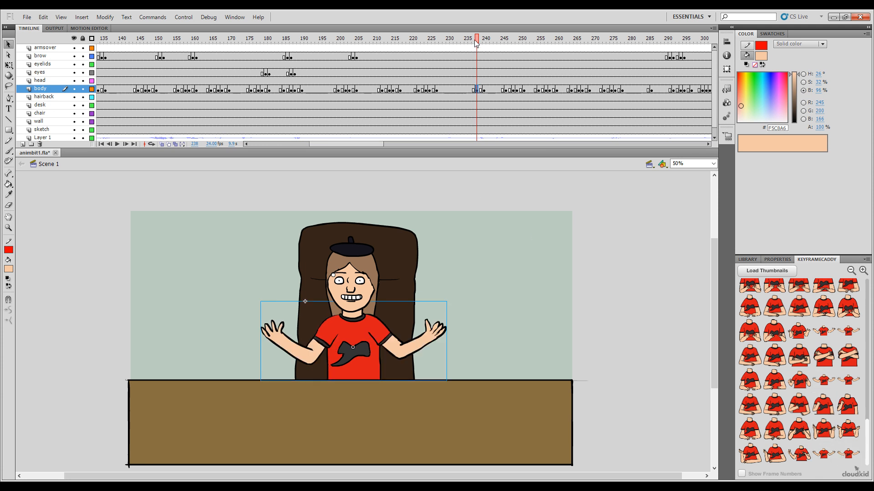
pyautogui.moveTo(475, 44); pyautogui.dragTo(473, 43)
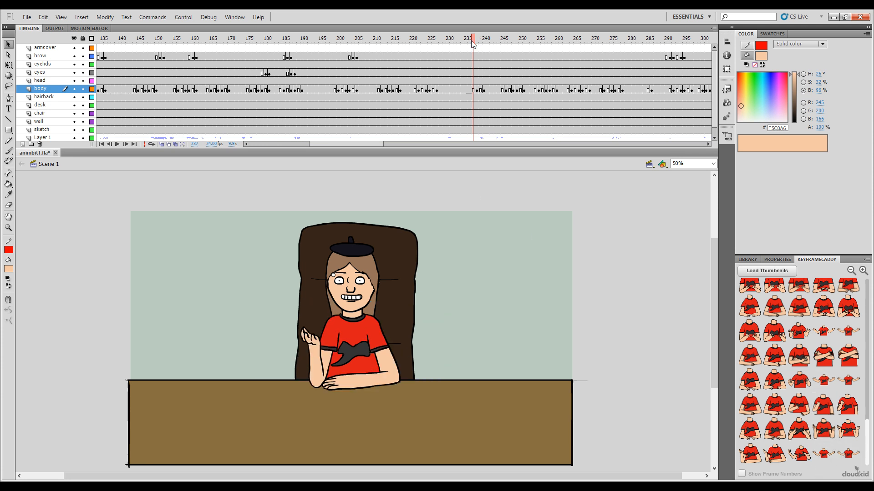
pyautogui.click(798, 455)
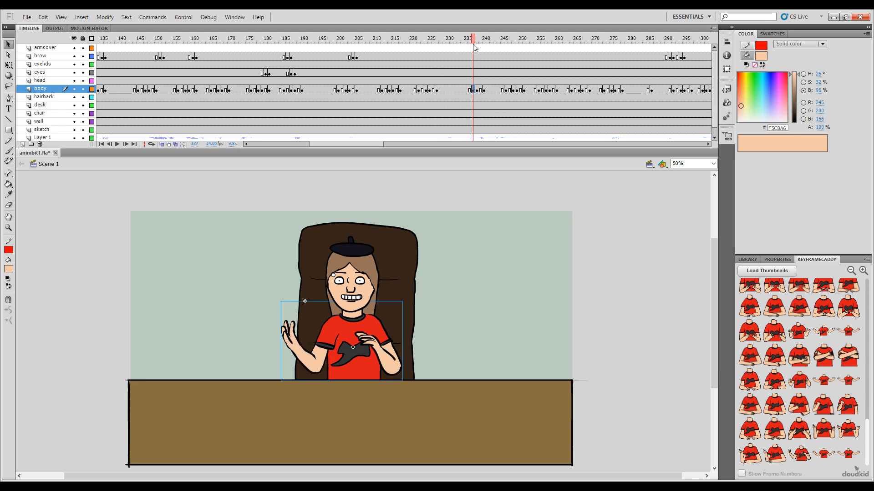
pyautogui.moveTo(474, 44); pyautogui.dragTo(466, 43)
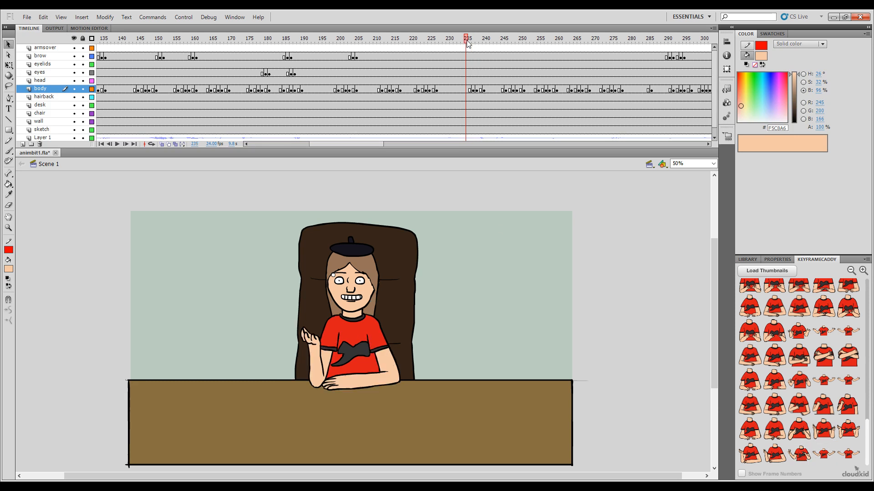
pyautogui.click(779, 460)
# Step: Scrub through the new open-arms gesture and select its frames 235 to 239 on the body layer
pyautogui.moveTo(466, 43); pyautogui.dragTo(495, 48)
pyautogui.click(480, 89)
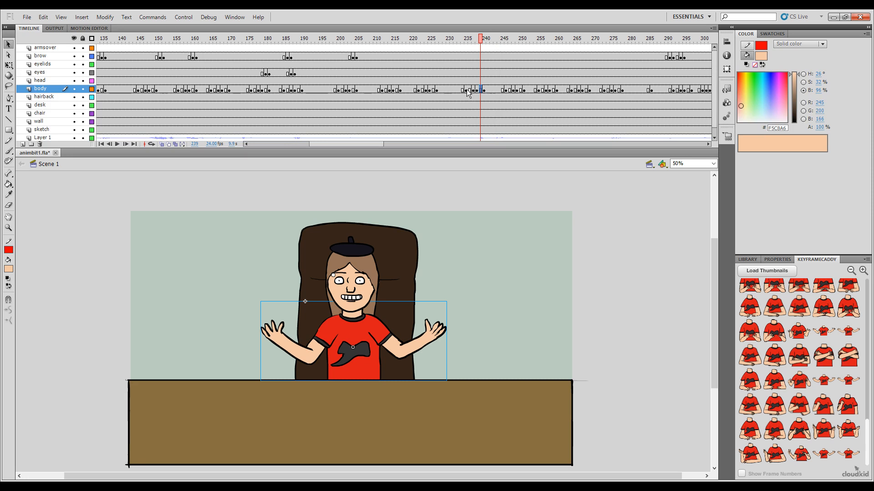
pyautogui.keyDown('shift'); pyautogui.click(466, 90); pyautogui.keyUp('shift')
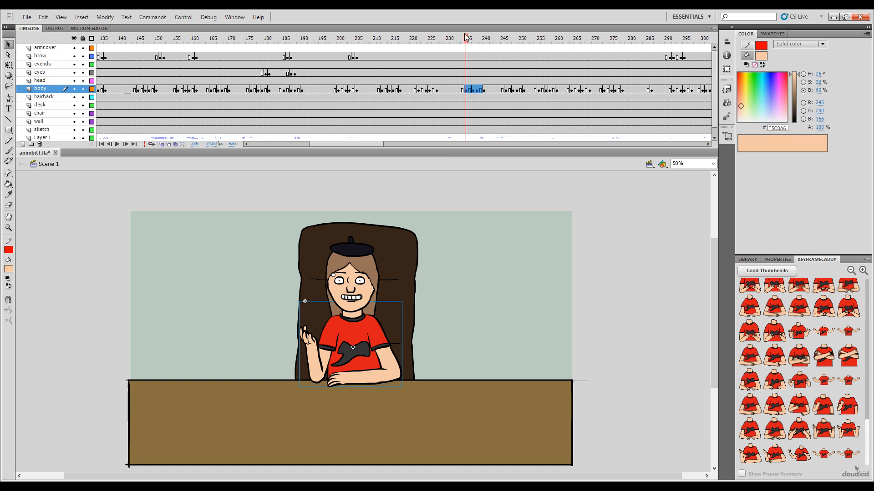
# Step: Paste the copied gesture over frames 281 to 285 of the body layer and play the whole scene from frame 1
pyautogui.moveTo(453, 40); pyautogui.dragTo(641, 126)
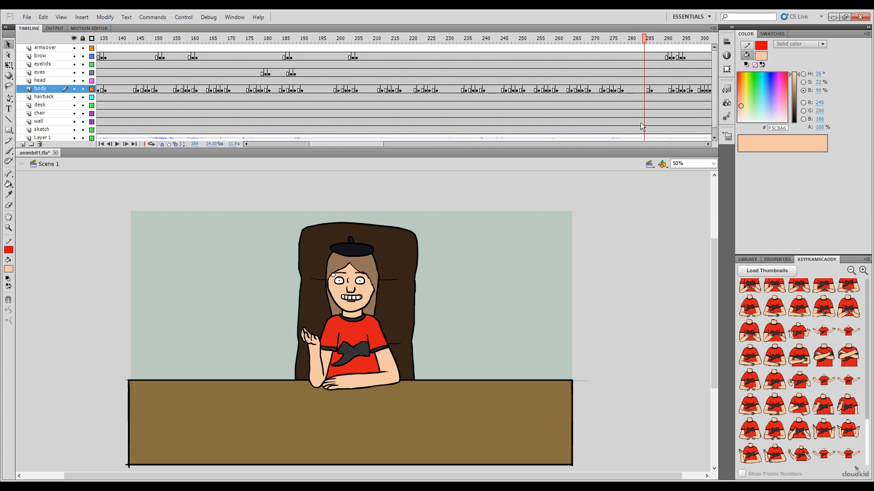
pyautogui.moveTo(648, 91); pyautogui.dragTo(634, 91)
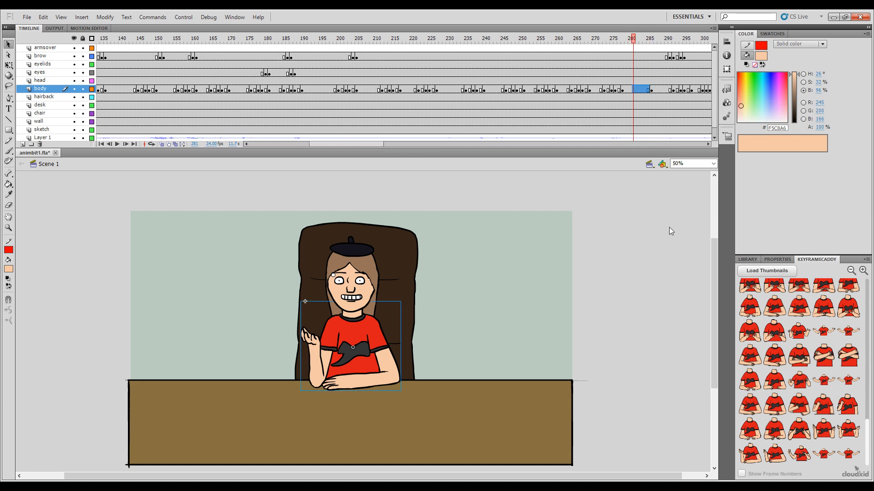
pyautogui.hotkey('ctrl', 'alt', 'v')
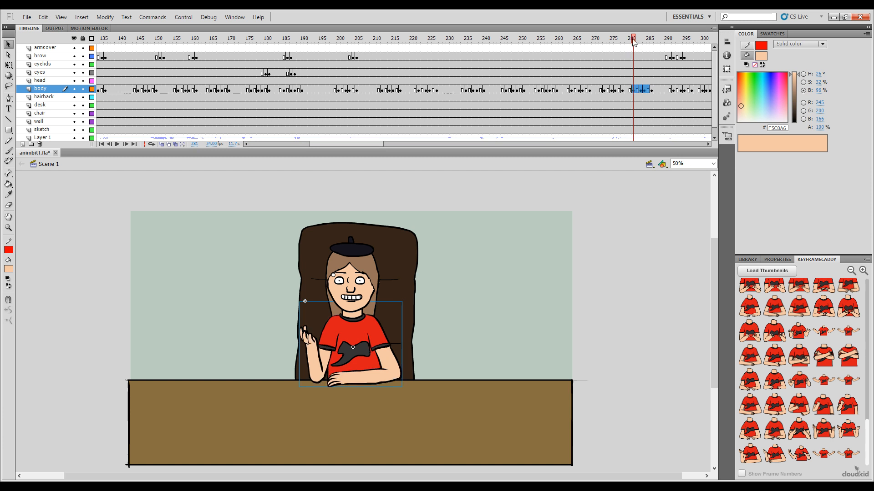
pyautogui.moveTo(634, 41); pyautogui.dragTo(692, 68)
pyautogui.moveTo(370, 144); pyautogui.dragTo(415, 153)
pyautogui.moveTo(328, 41); pyautogui.dragTo(533, 108)
pyautogui.moveTo(372, 144); pyautogui.dragTo(246, 132)
pyautogui.moveTo(181, 40); pyautogui.dragTo(68, 62)
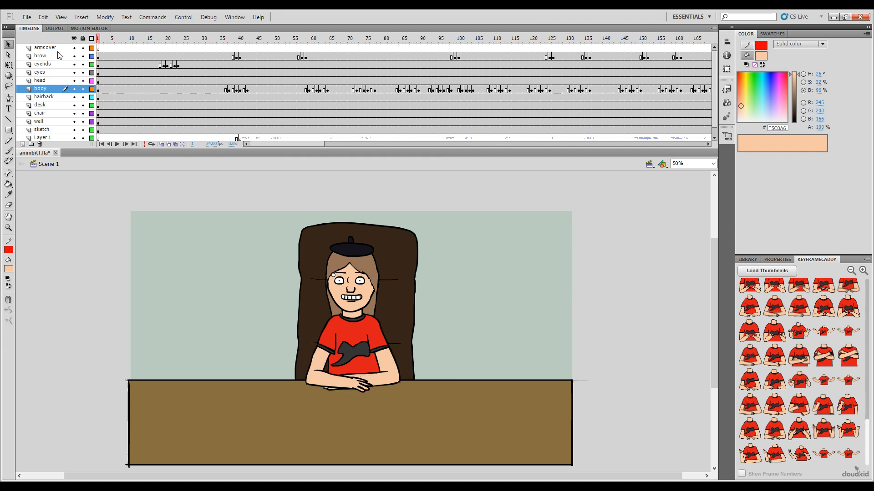
pyautogui.press('Return')
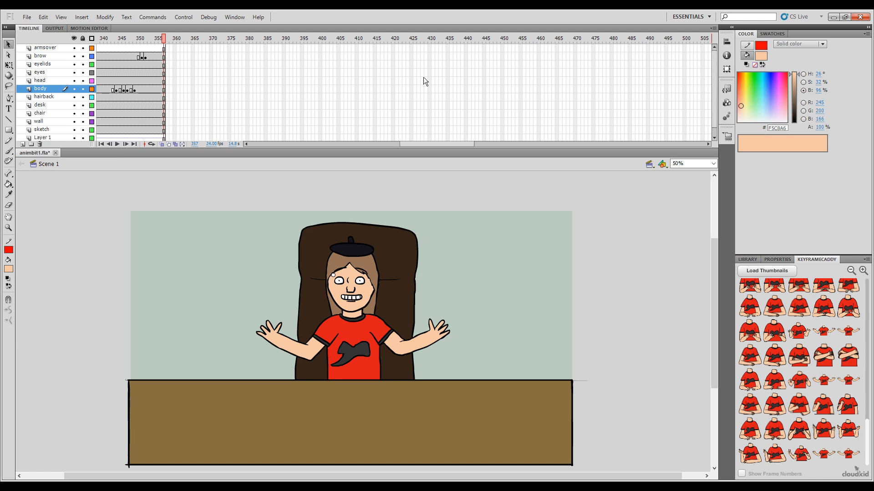
# Step: Copy the blink from frames 19 to 22 of the eyelids layer and paste it over frames 41 to 44
pyautogui.moveTo(439, 145); pyautogui.dragTo(283, 150)
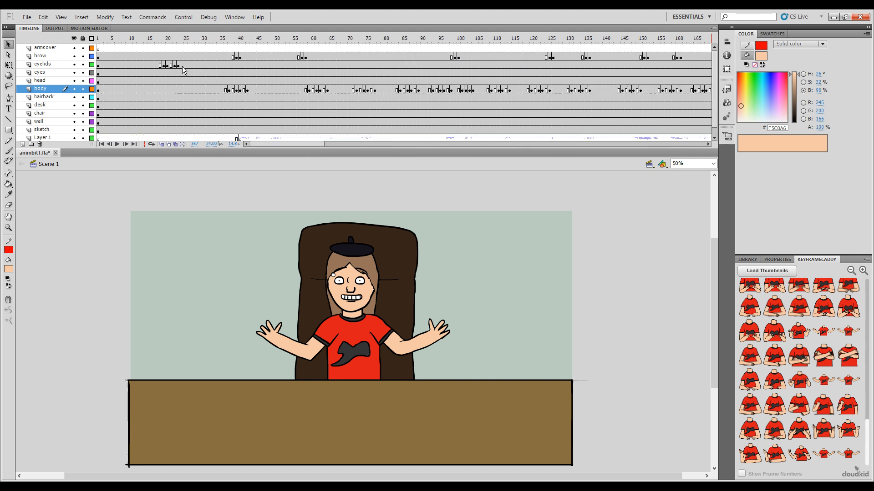
pyautogui.moveTo(176, 65); pyautogui.dragTo(64, 70)
pyautogui.click(145, 43)
pyautogui.press('Return')
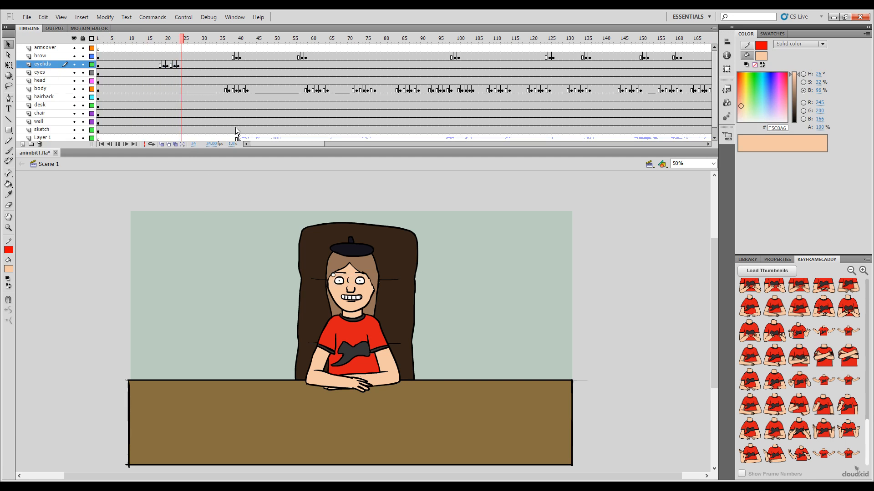
pyautogui.keyDown('shift'); pyautogui.click(250, 65); pyautogui.keyUp('shift')
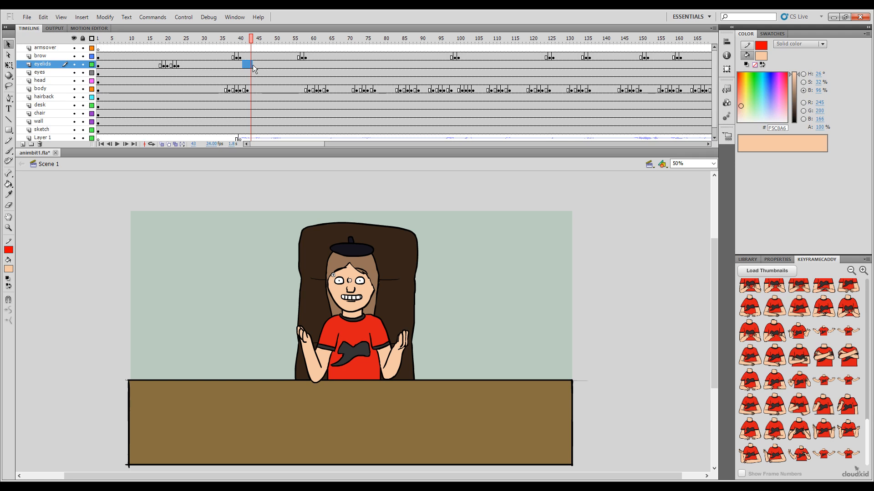
pyautogui.keyDown('shift'); pyautogui.click(254, 65); pyautogui.keyUp('shift')
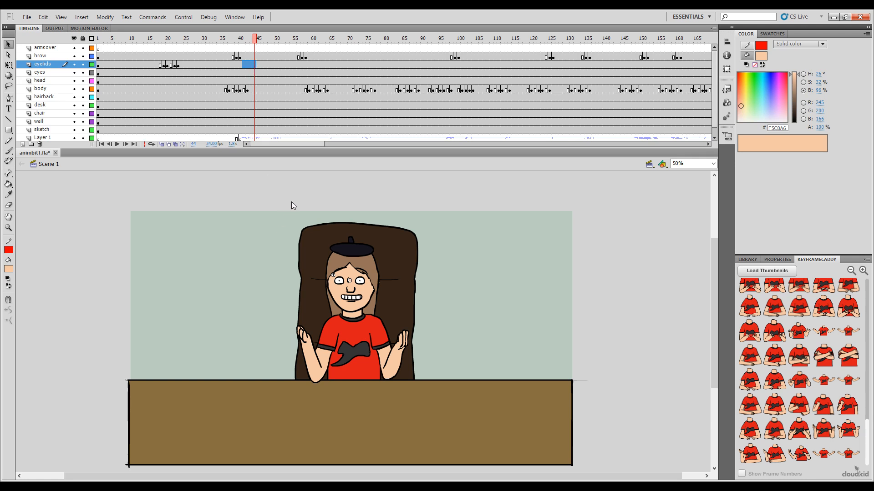
pyautogui.hotkey('ctrl', 'alt', 'v')
# Step: Play the scene's opening with the new blink and paste the blink again over frames 73 to 76 of the eyelids layer
pyautogui.moveTo(255, 39); pyautogui.dragTo(134, 39)
pyautogui.press('Return')
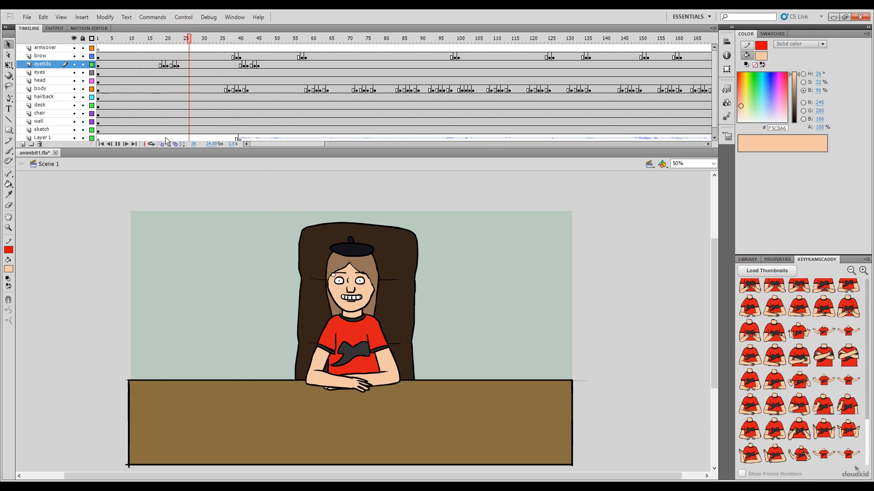
pyautogui.press('Return')
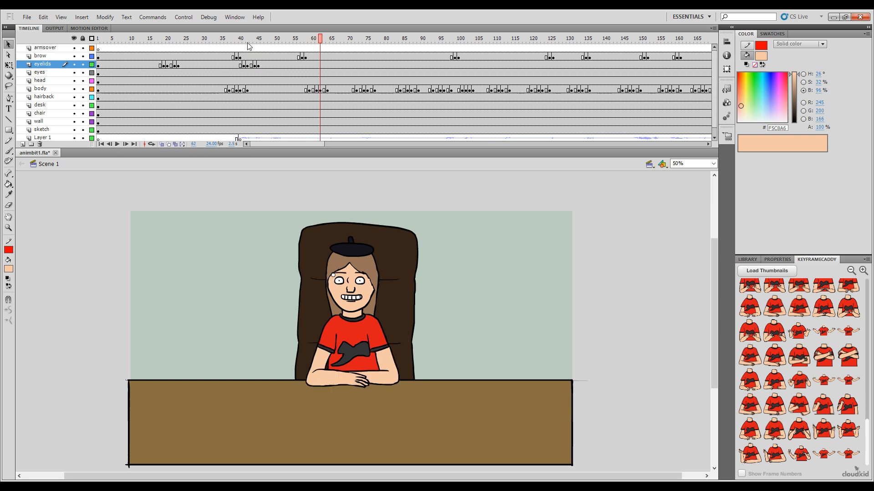
pyautogui.moveTo(242, 40); pyautogui.dragTo(102, 156)
pyautogui.press('Return')
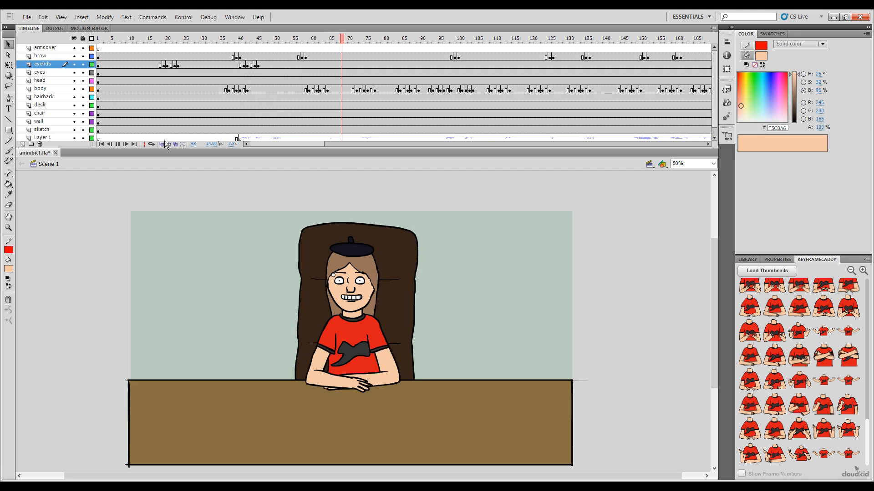
pyautogui.press('Return')
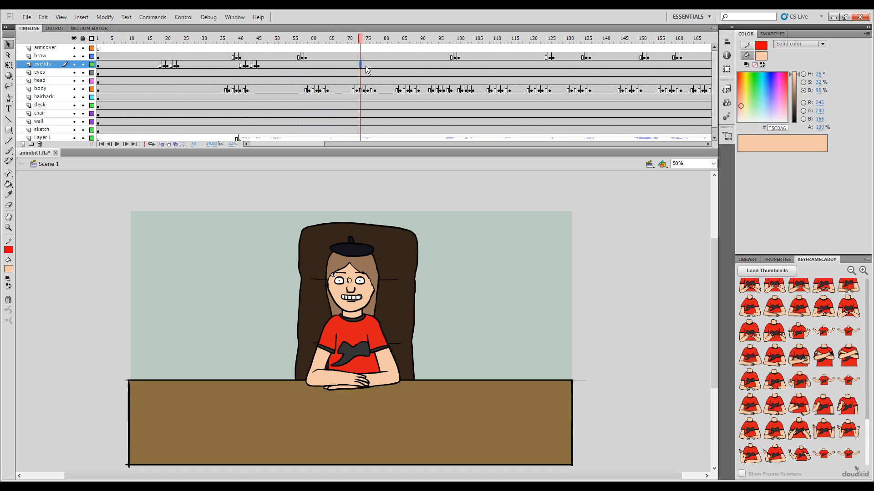
pyautogui.keyDown('shift'); pyautogui.click(369, 65); pyautogui.keyUp('shift')
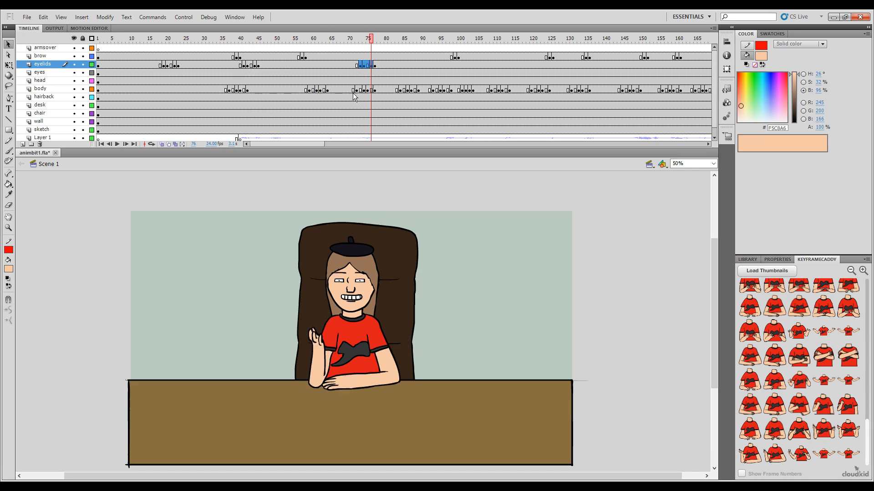
# Step: Play on past the second pasted blink and add another blink over frames 102 to 105 of the eyelids layer
pyautogui.moveTo(371, 38); pyautogui.dragTo(309, 42)
pyautogui.press('Return')
pyautogui.press('Return')
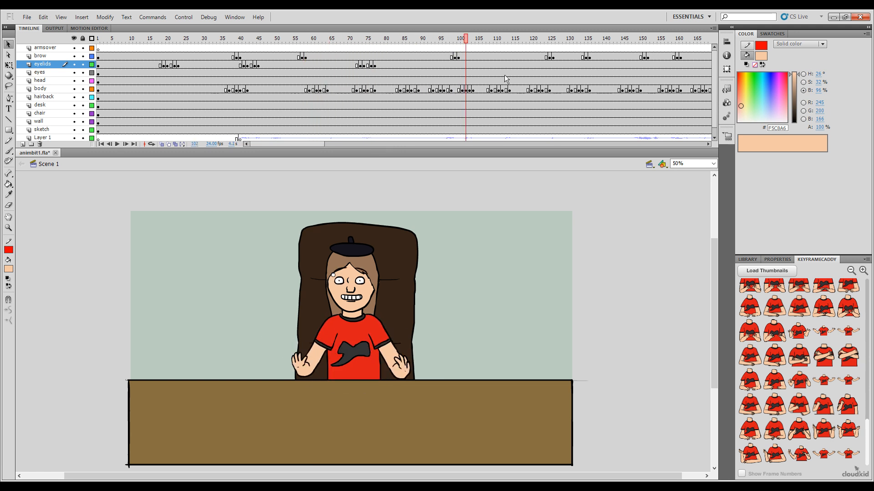
pyautogui.keyDown('shift'); pyautogui.click(475, 65); pyautogui.keyUp('shift')
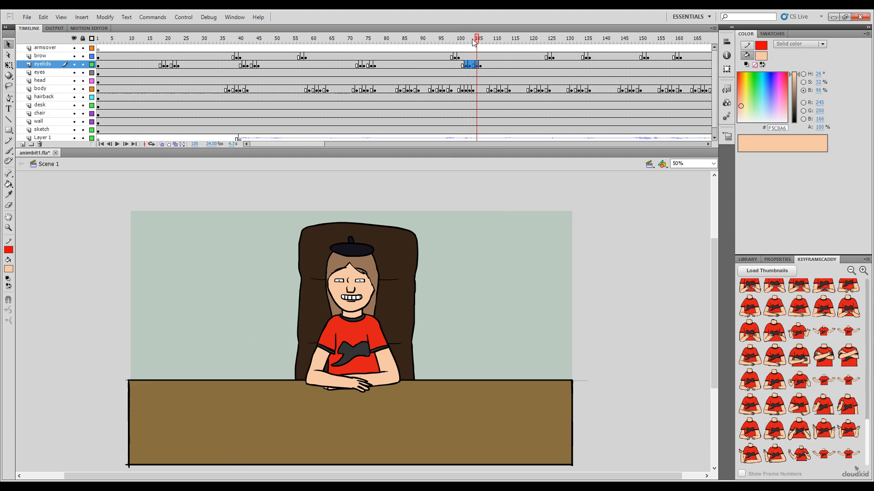
# Step: Review the blink timing in playback and paste a blink over frames 119 to 122 of the eyelids layer
pyautogui.press('Return')
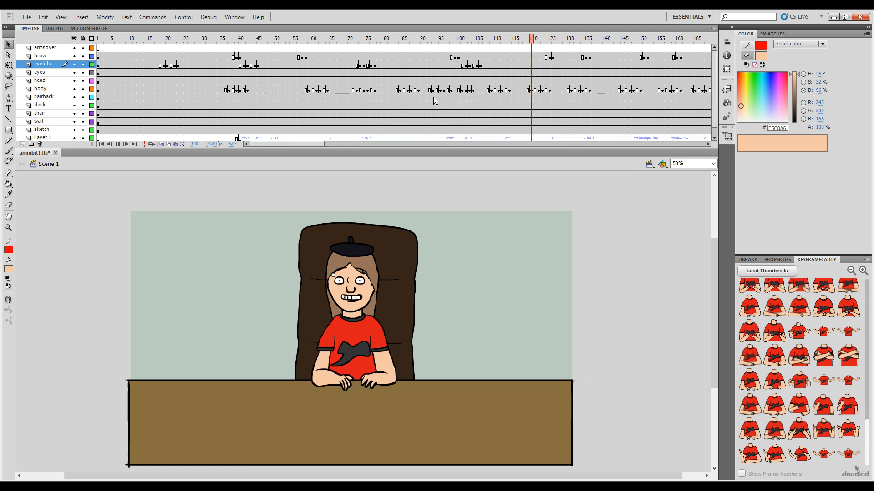
pyautogui.click(333, 38)
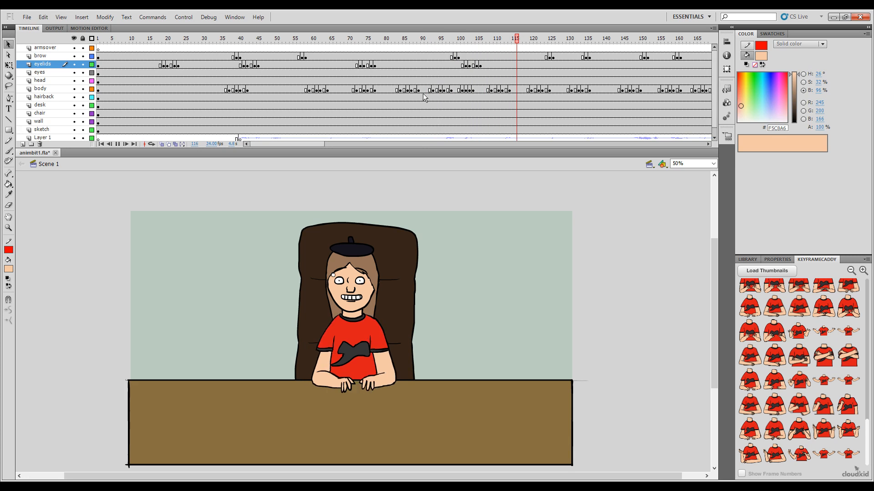
pyautogui.click(331, 39)
pyautogui.press('Return')
pyautogui.press('Return')
pyautogui.keyDown('shift'); pyautogui.click(538, 66); pyautogui.keyUp('shift')
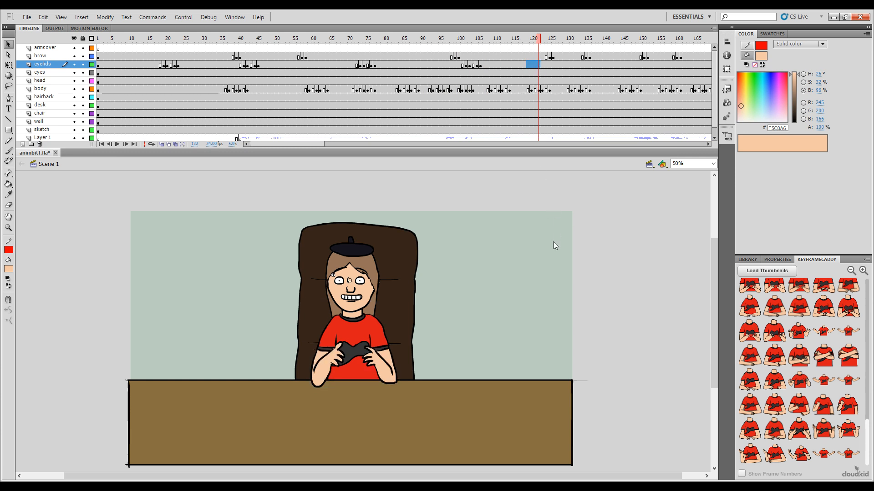
pyautogui.hotkey('ctrl', 'alt', 'v')
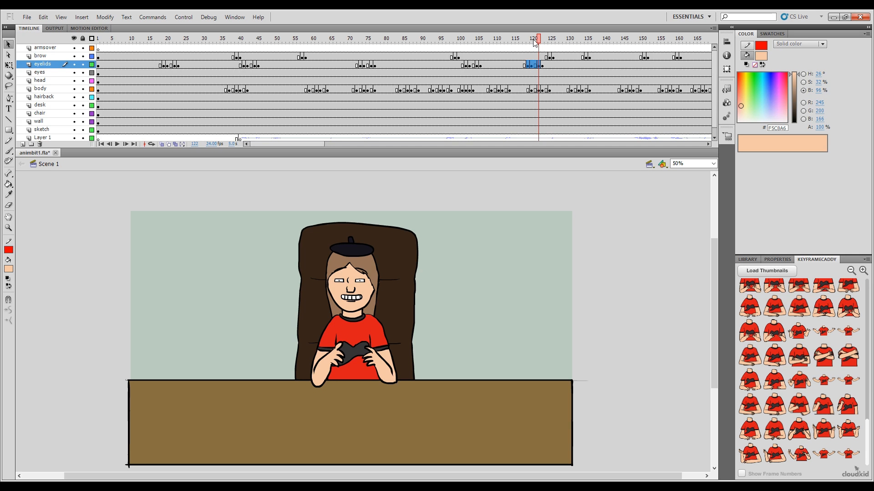
# Step: Paste the blink over frames 148 to 151 of the eyelids layer and play it back
pyautogui.press('Return')
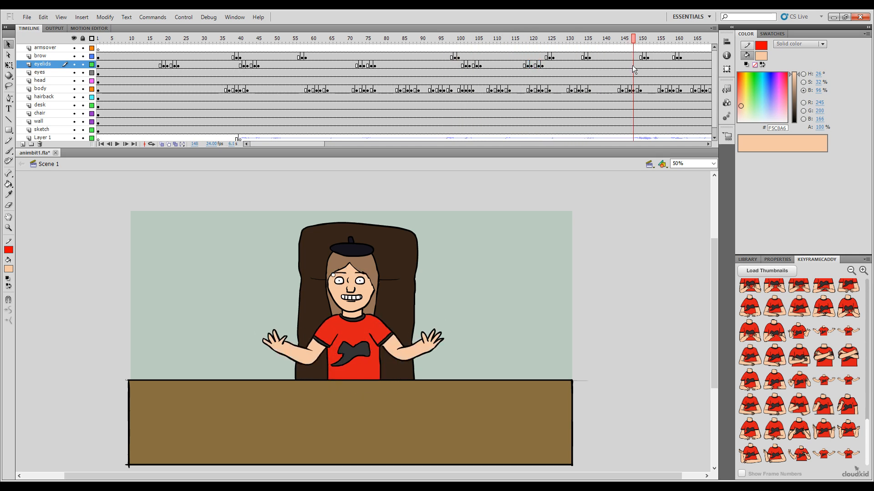
pyautogui.moveTo(641, 65); pyautogui.dragTo(646, 67)
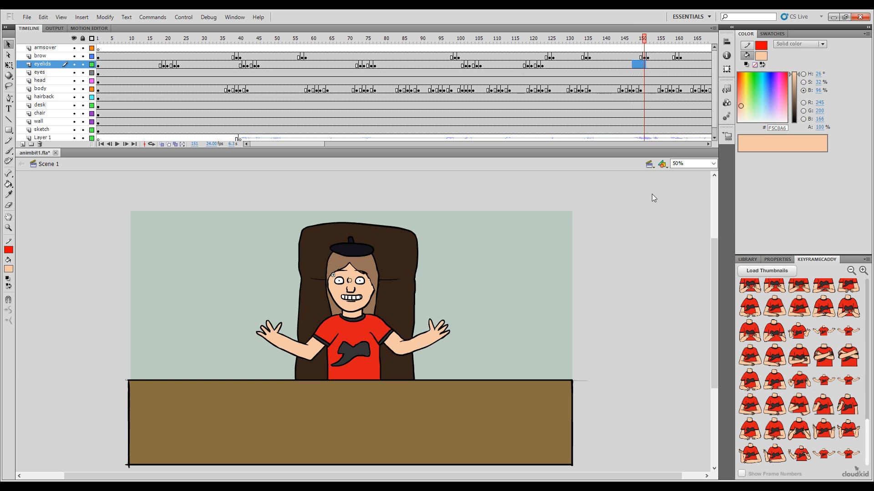
pyautogui.press('Return')
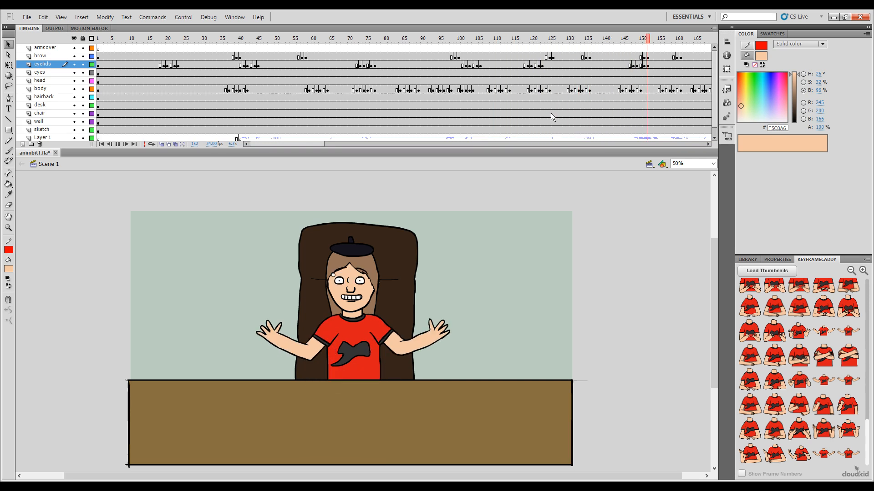
# Step: Paste the copied blink over frames 174 to 177 of the eyelids layer
pyautogui.press('Return')
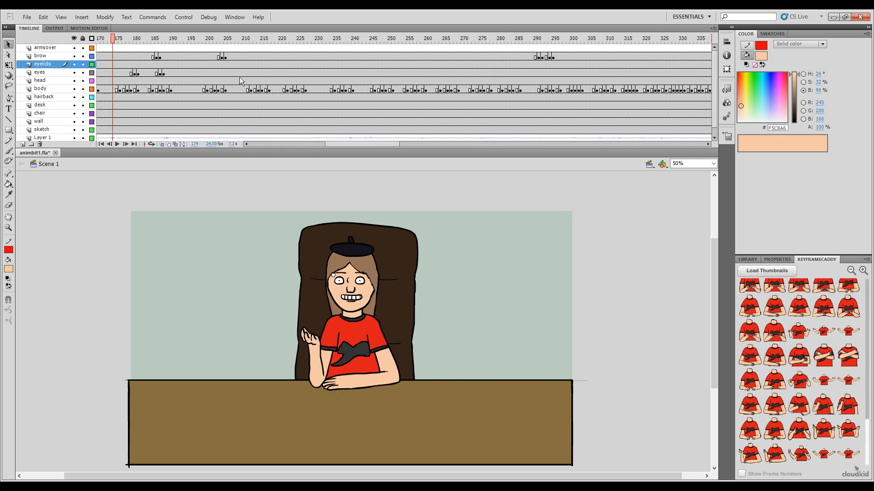
pyautogui.click(121, 64)
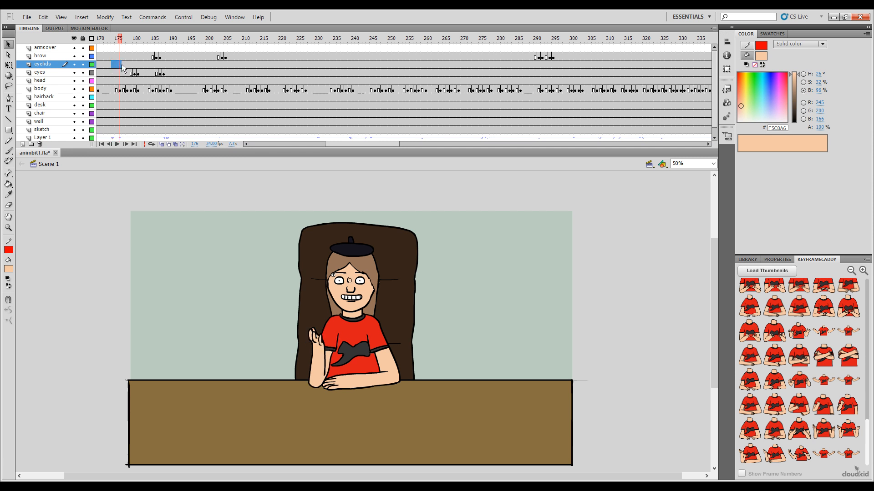
pyautogui.click(114, 64)
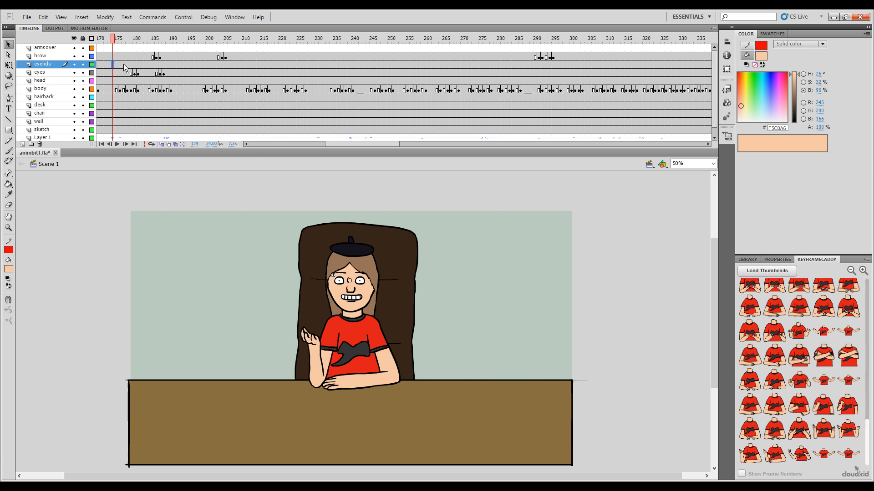
pyautogui.keyDown('shift'); pyautogui.click(123, 64); pyautogui.keyUp('shift')
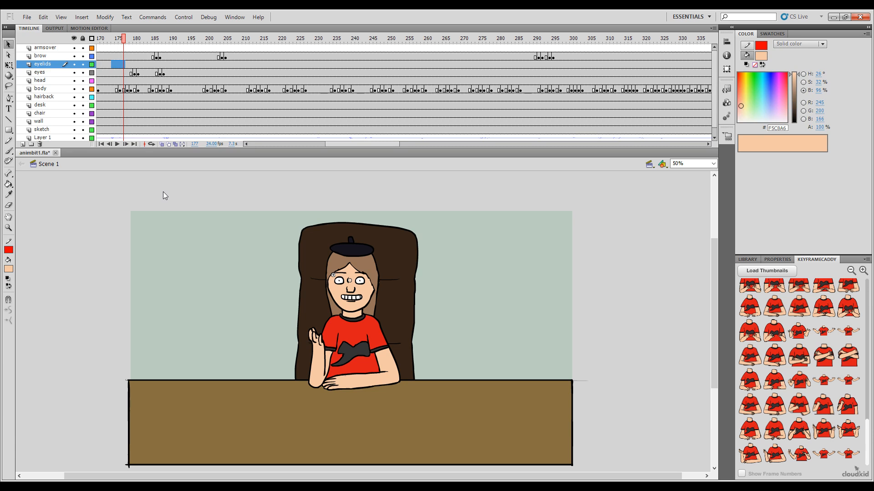
pyautogui.hotkey('ctrl', 'alt', 'v')
# Step: Play the scene to frame 207 and paste the blink over frames 207 to 210 of the eyelids layer
pyautogui.press('Return')
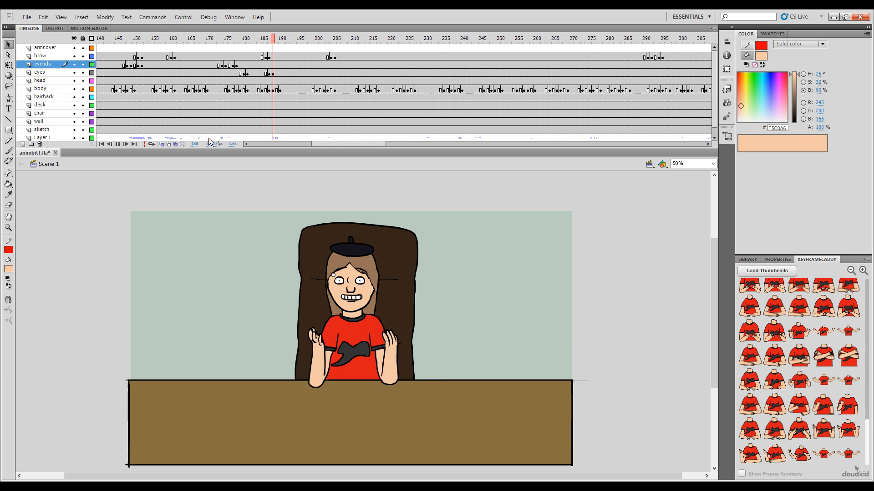
pyautogui.press('Return')
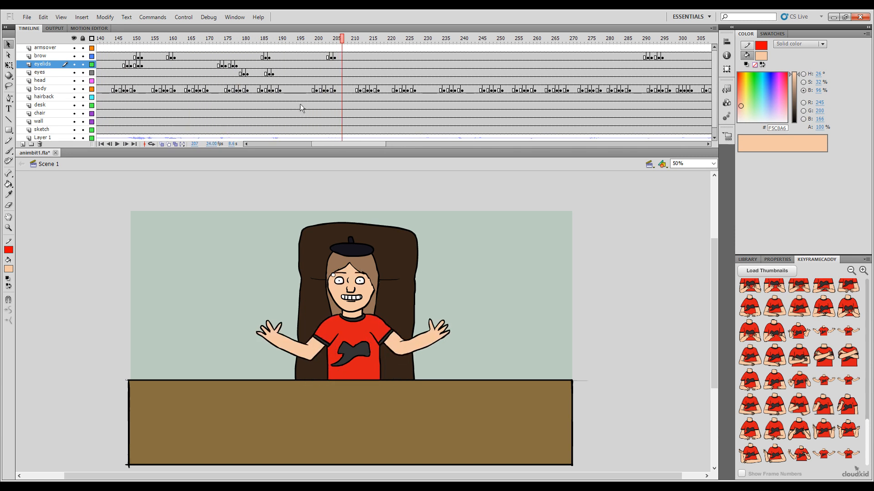
pyautogui.keyDown('shift'); pyautogui.click(352, 66); pyautogui.keyUp('shift')
# Step: Paste the blink over frames 237 to 240 of the eyelids layer and play the scene from about frame 198
pyautogui.moveTo(345, 42); pyautogui.dragTo(318, 44)
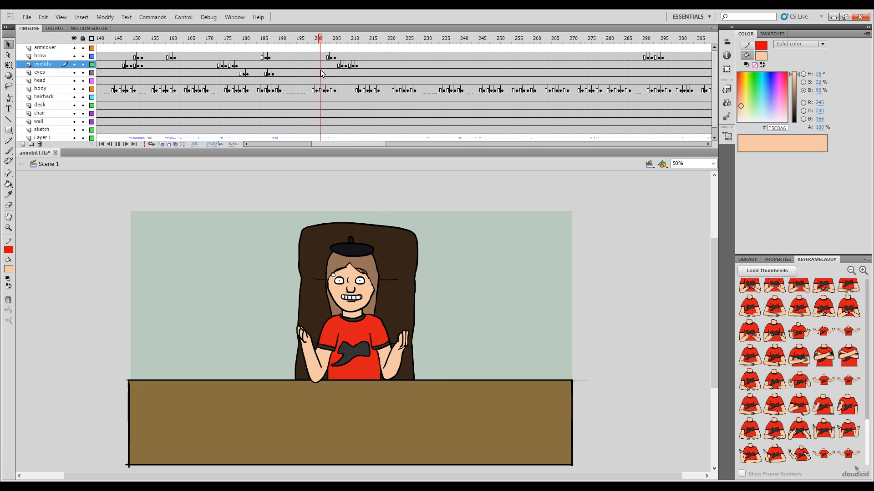
pyautogui.press('Return')
pyautogui.press('Return')
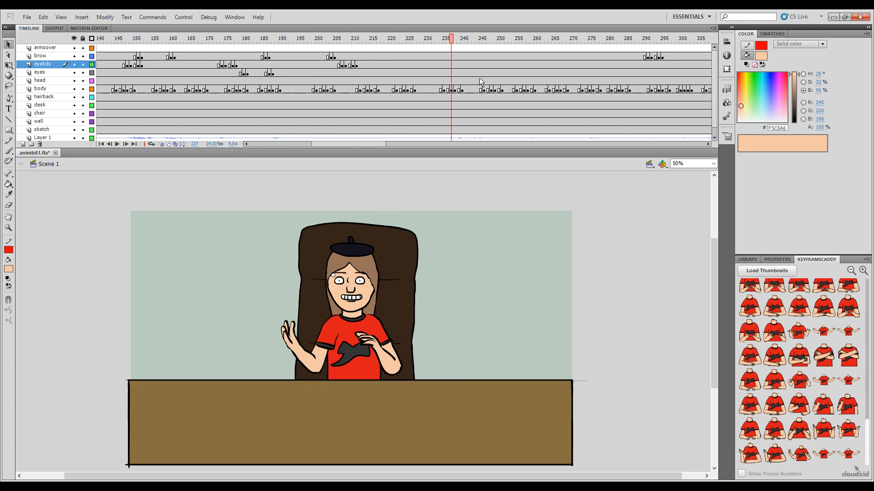
pyautogui.keyDown('shift'); pyautogui.click(461, 65); pyautogui.keyUp('shift')
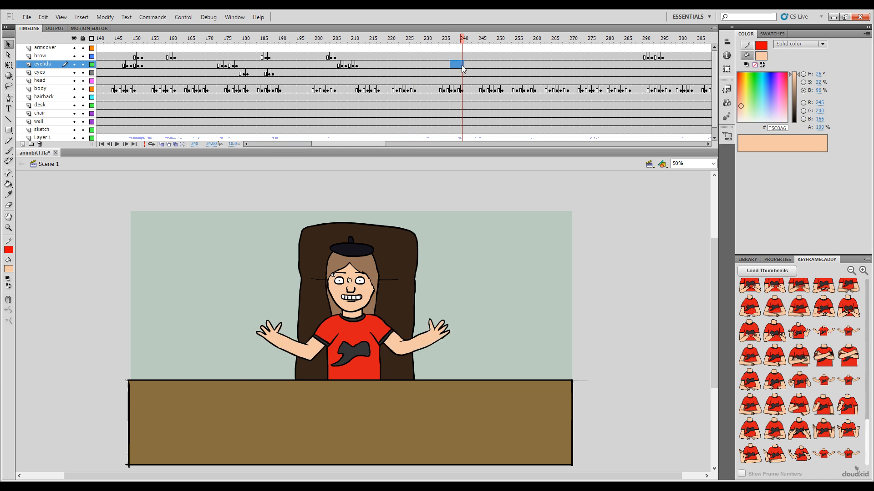
pyautogui.hotkey('ctrl', 'alt', 'v')
pyautogui.moveTo(444, 40); pyautogui.dragTo(293, 92)
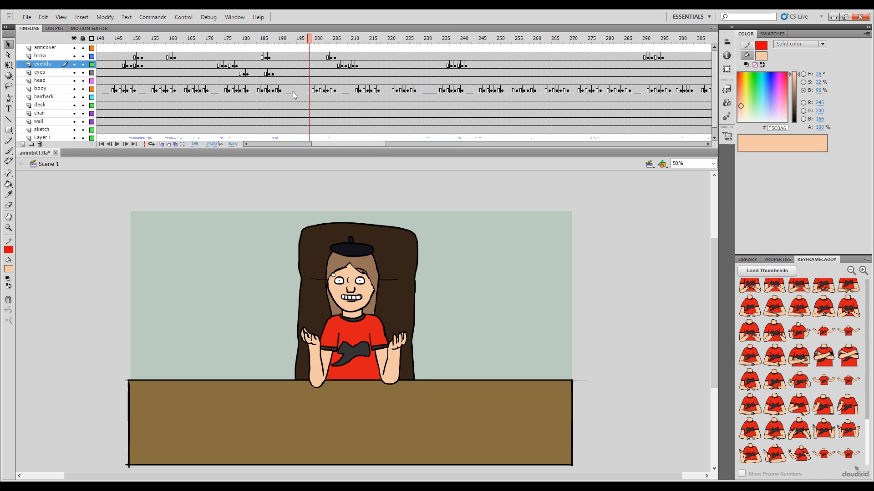
pyautogui.press('Return')
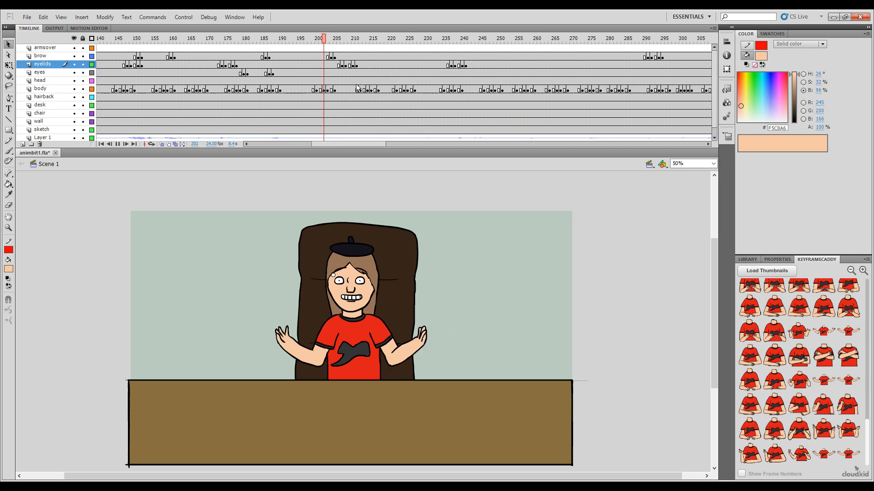
pyautogui.press('Return')
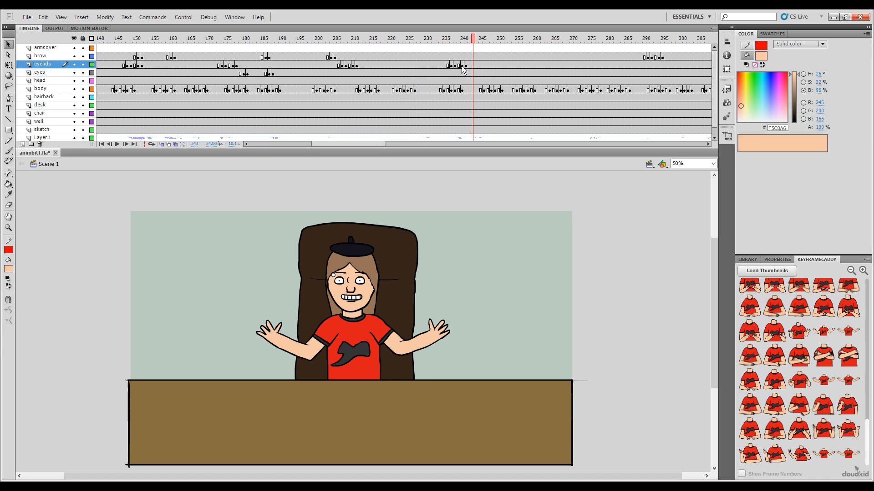
# Step: Move the last pasted blink on the eyelids layer to about frames 225 to 228, playing the scene to check its timing
pyautogui.moveTo(463, 64); pyautogui.dragTo(424, 65)
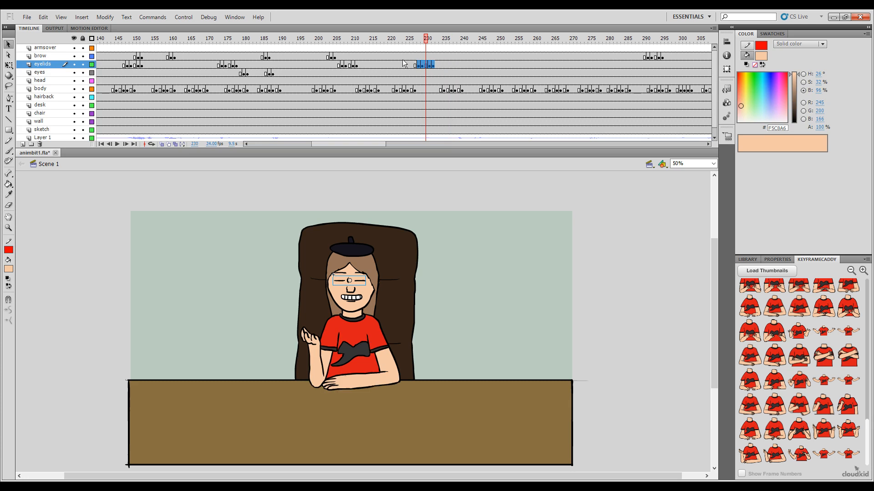
pyautogui.press('Return')
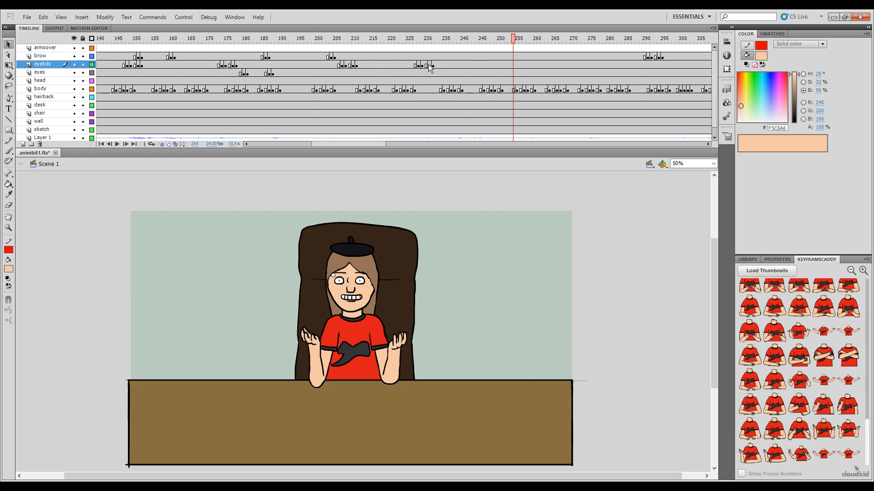
pyautogui.moveTo(432, 65); pyautogui.dragTo(313, 41)
pyautogui.press('Return')
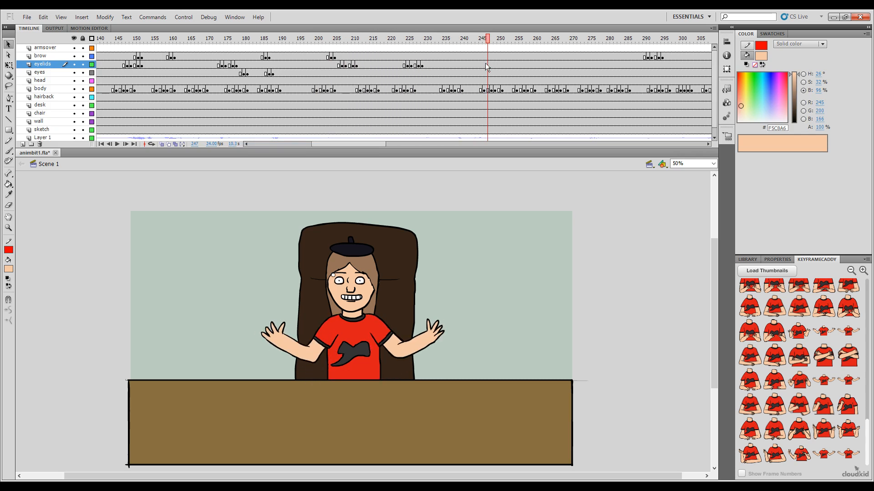
# Step: Paste the copied blink over frames 247 to 250 and 272 to 275 of the eyelids layer, playing the scene after each paste
pyautogui.keyDown('shift'); pyautogui.click(498, 64); pyautogui.keyUp('shift')
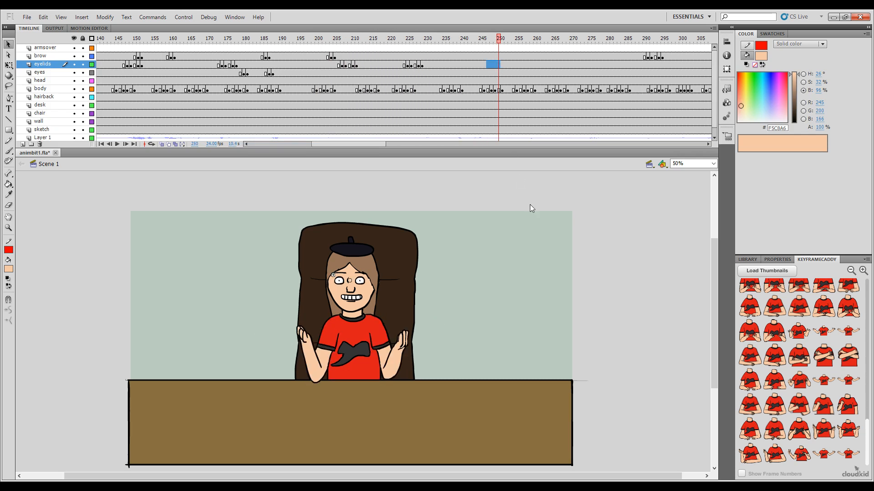
pyautogui.hotkey('ctrl', 'alt', 'v')
pyautogui.moveTo(482, 41); pyautogui.dragTo(300, 40)
pyautogui.press('Return')
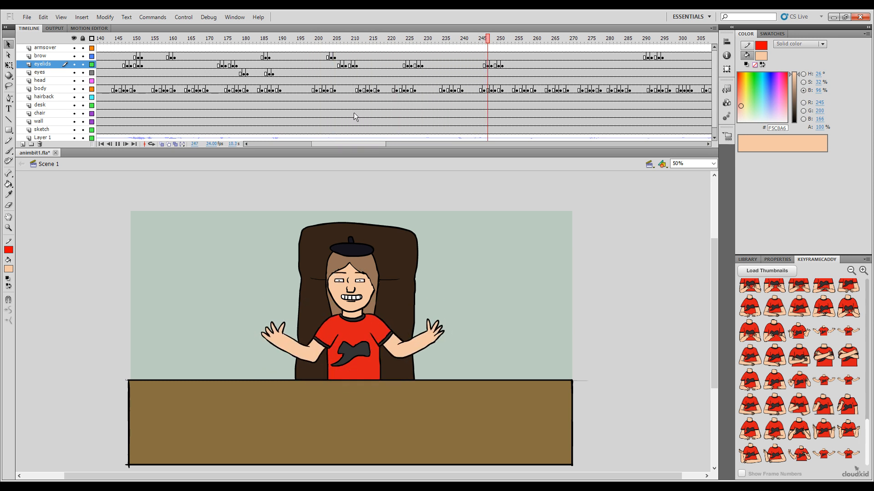
pyautogui.press('Return')
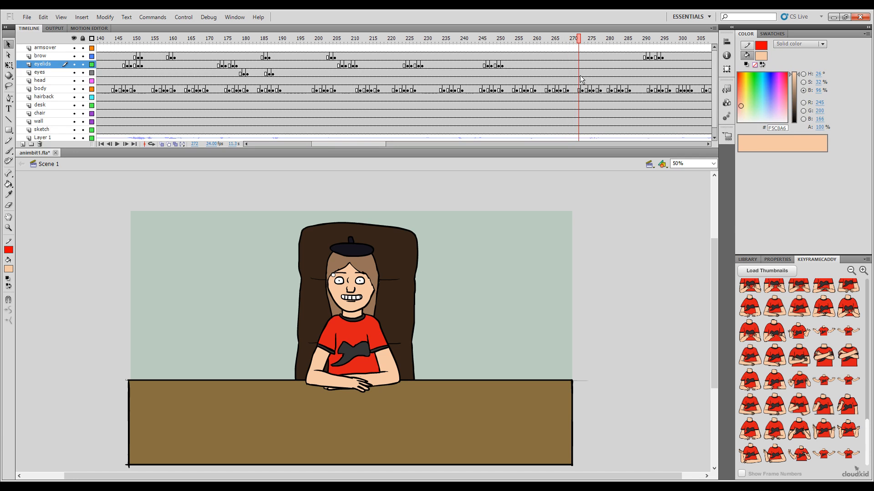
pyautogui.moveTo(586, 64); pyautogui.dragTo(288, 41)
pyautogui.press('Return')
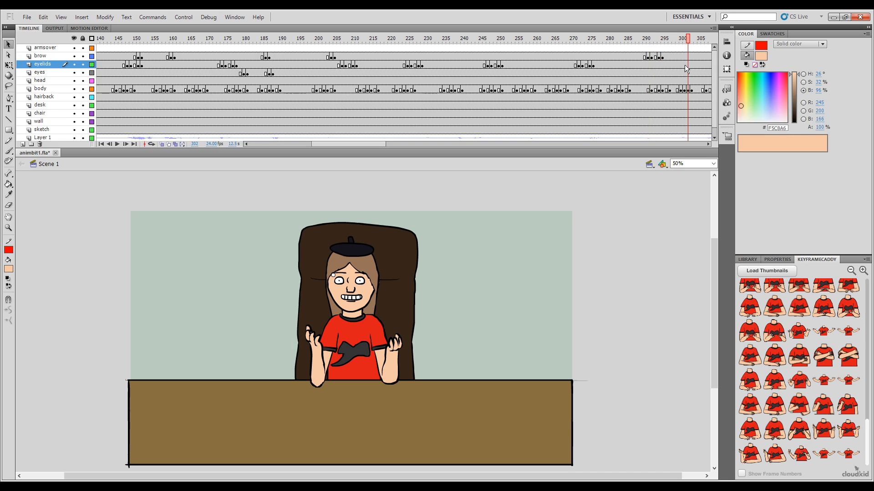
# Step: Paste the blink over frames 302 to 305 of the eyelids layer and play the scene from about frame 262
pyautogui.moveTo(694, 64); pyautogui.dragTo(698, 65)
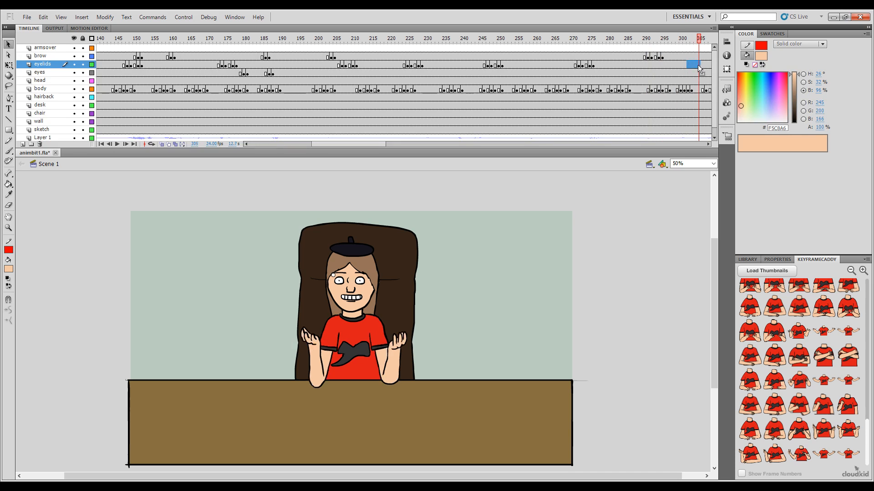
pyautogui.hotkey('ctrl', 'alt', 'v')
pyautogui.moveTo(370, 144); pyautogui.dragTo(411, 157)
pyautogui.click(210, 39)
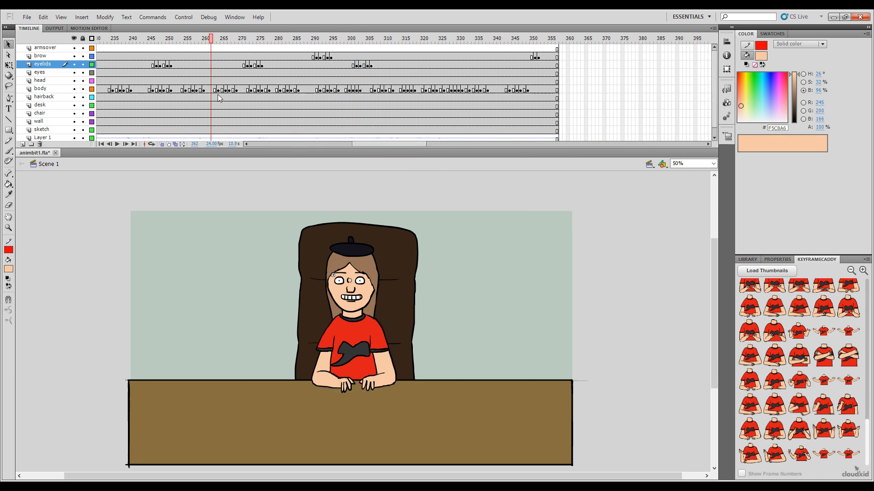
pyautogui.press('Return')
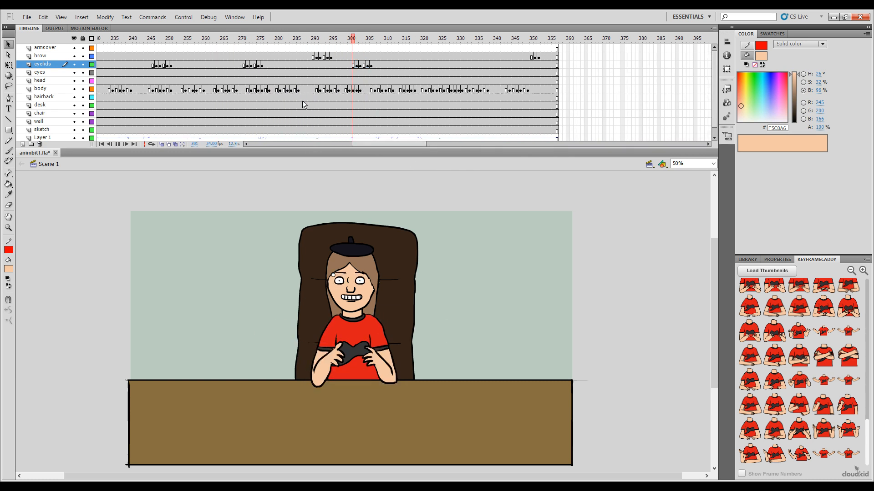
pyautogui.press('Return')
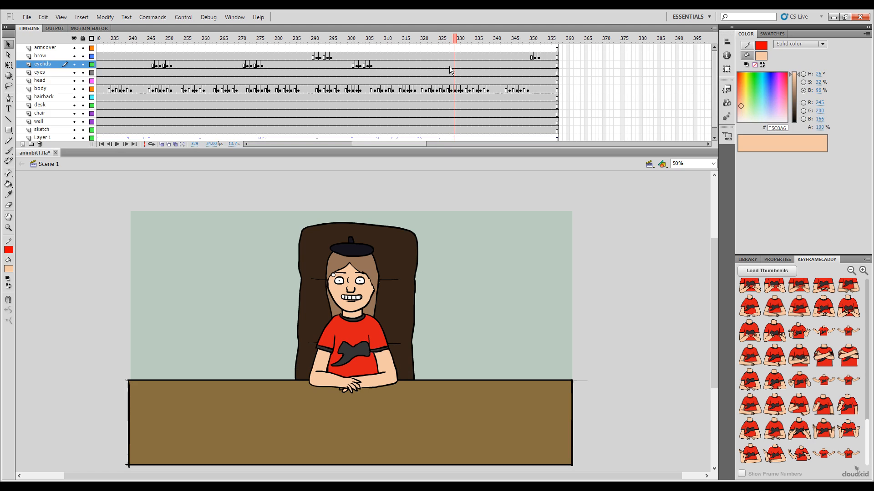
# Step: Paste the blink over frames 329 to 332 of the eyelids layer and play the scene through to its end
pyautogui.moveTo(454, 67); pyautogui.dragTo(465, 66)
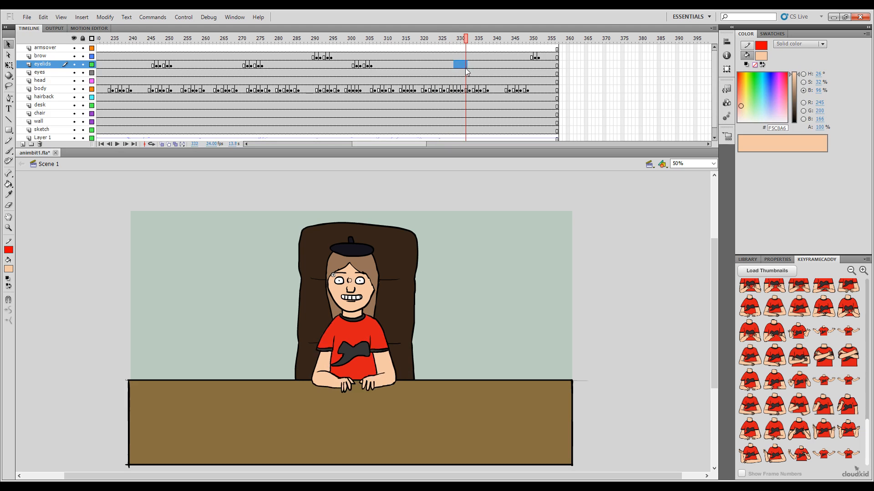
pyautogui.press('Return')
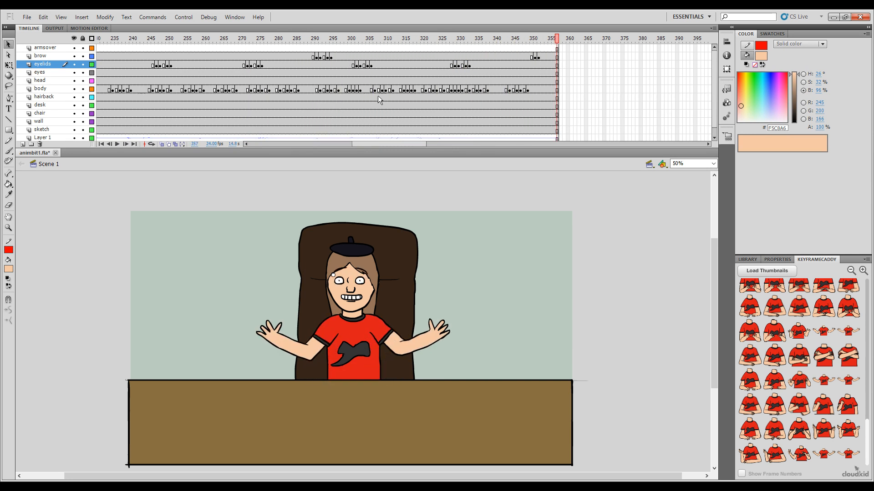
pyautogui.moveTo(397, 146); pyautogui.dragTo(215, 88)
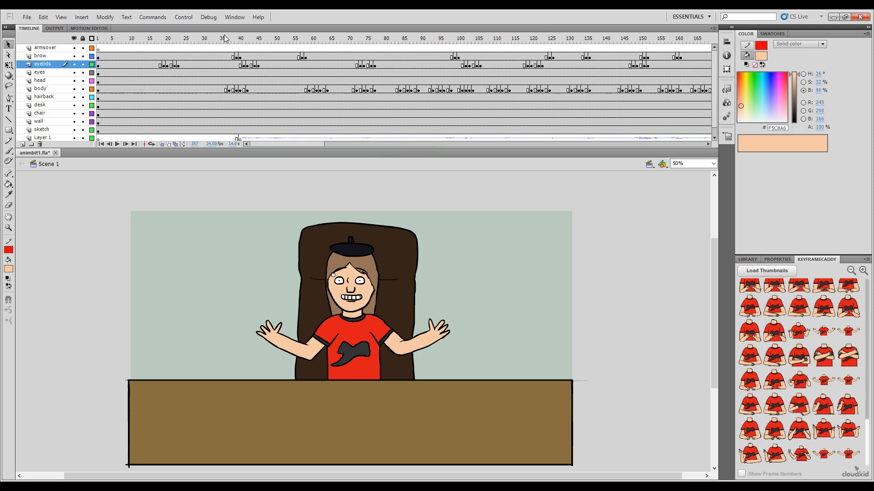
pyautogui.press('Return')
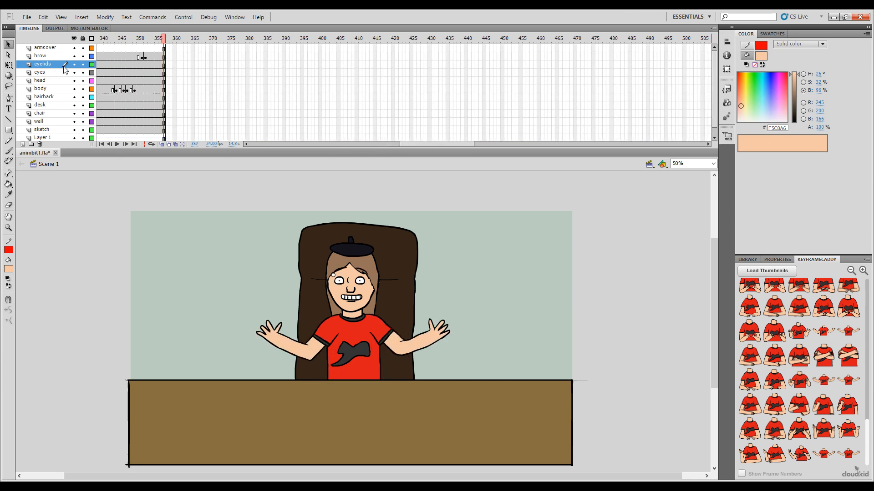
# Step: At frame 40 of the head layer, set the head to the half-open mouth pose with the red tongue showing
pyautogui.moveTo(431, 145); pyautogui.dragTo(282, 145)
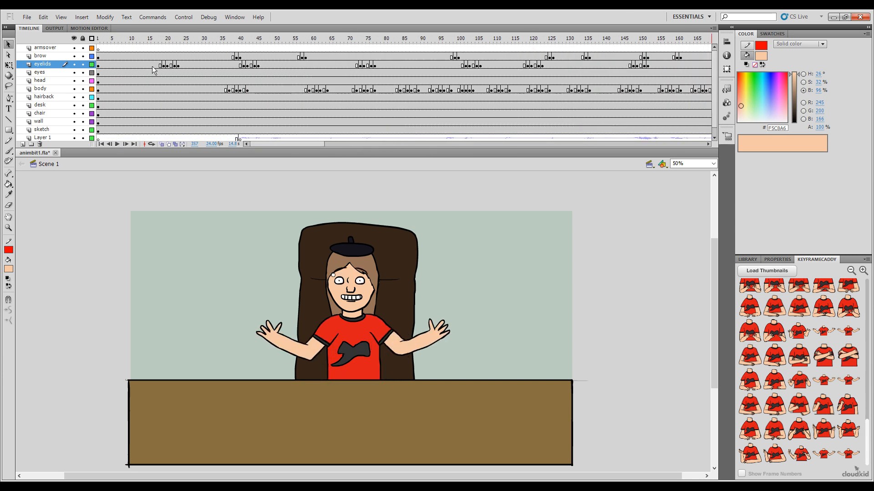
pyautogui.moveTo(253, 48); pyautogui.dragTo(238, 48)
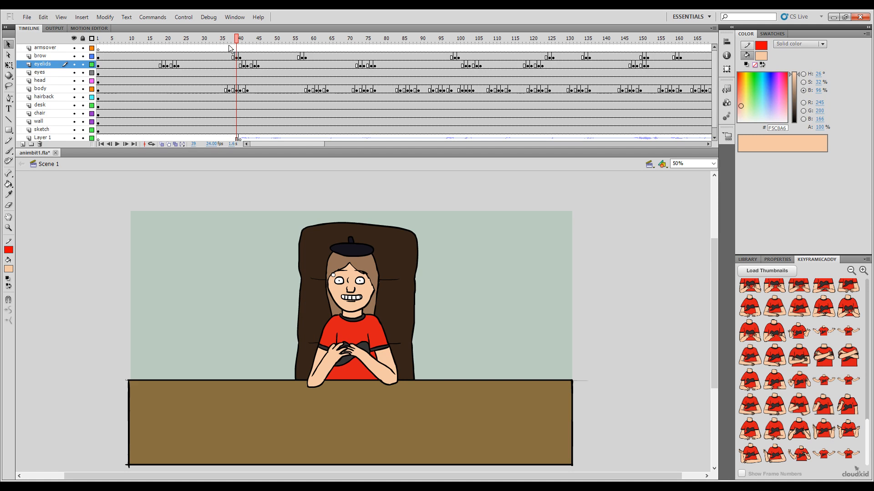
pyautogui.click(237, 81)
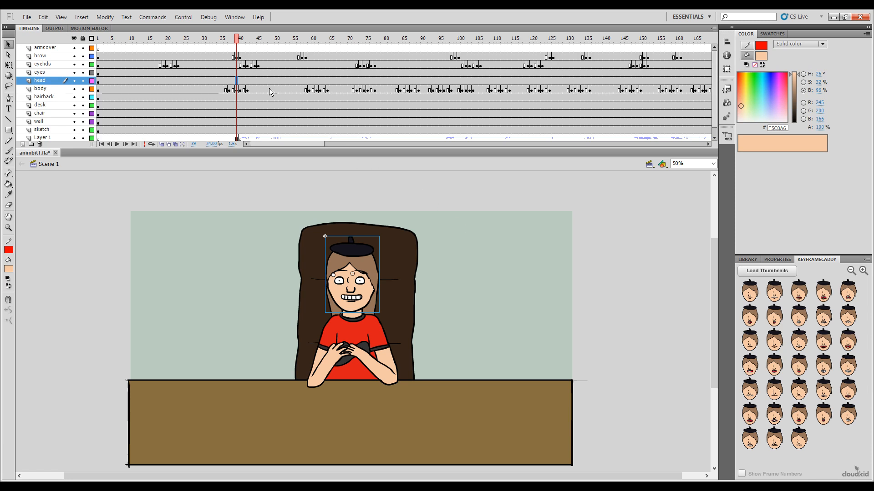
pyautogui.moveTo(240, 41)
pyautogui.mouseDown()
pyautogui.moveTo(228, 40)
pyautogui.moveTo(241, 40)
pyautogui.mouseUp()
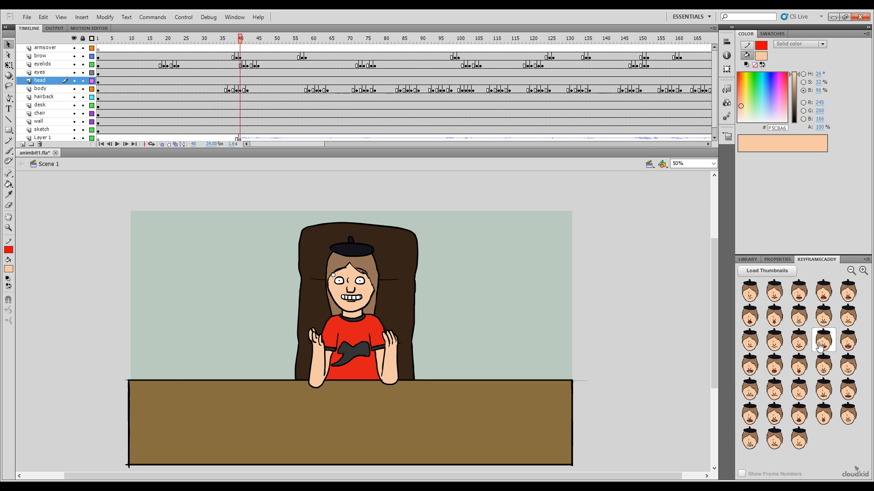
pyautogui.click(800, 347)
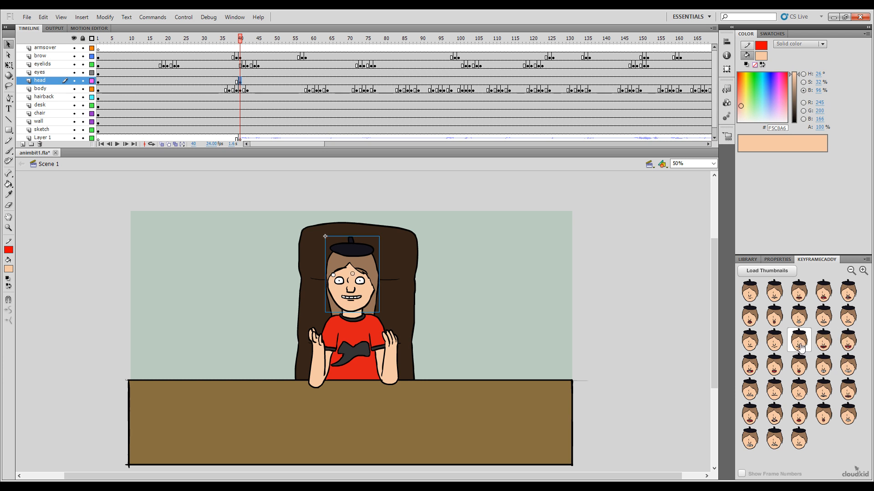
pyautogui.click(823, 346)
# Step: Set the head layer to the open mouth with teeth and tongue at frame 42 and the nearly closed flat mouth at frame 43
pyautogui.moveTo(243, 41); pyautogui.dragTo(249, 40)
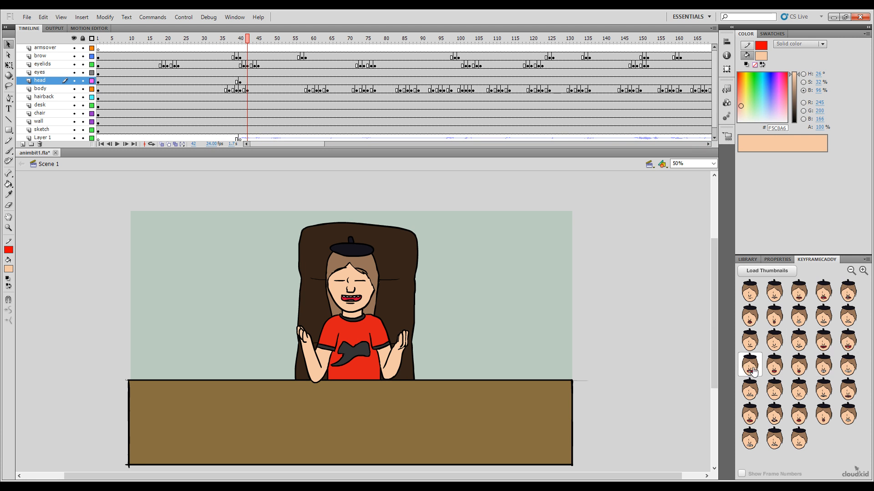
pyautogui.click(748, 342)
pyautogui.moveTo(248, 40); pyautogui.dragTo(251, 40)
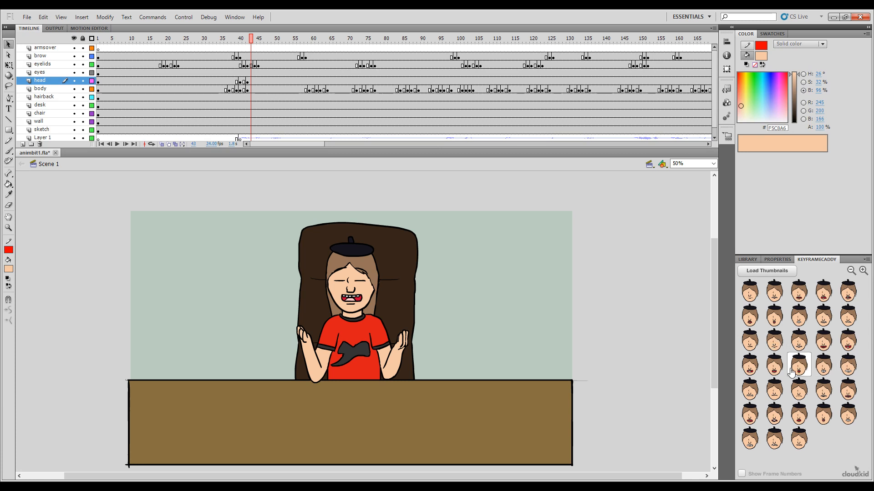
pyautogui.click(772, 394)
# Step: Set the head layer to the wide-open smiling mouth at frame 45 and the narrow toothy grin at frame 47
pyautogui.moveTo(241, 39); pyautogui.dragTo(258, 47)
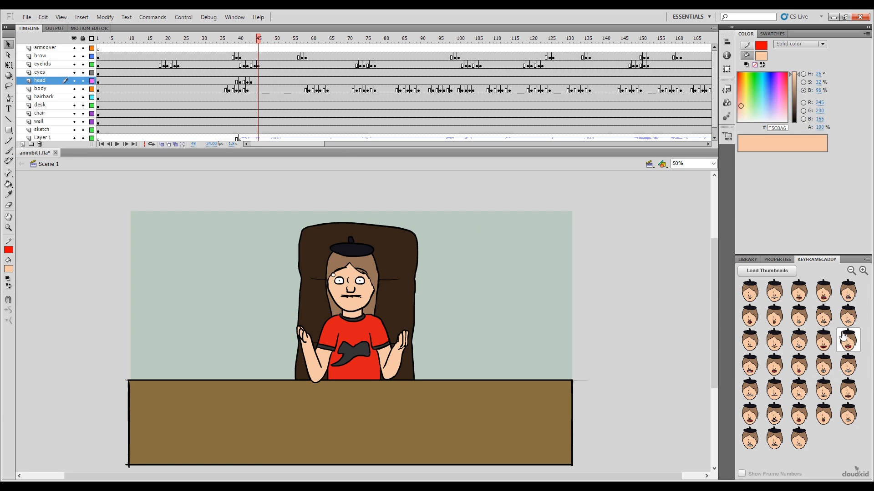
pyautogui.click(848, 347)
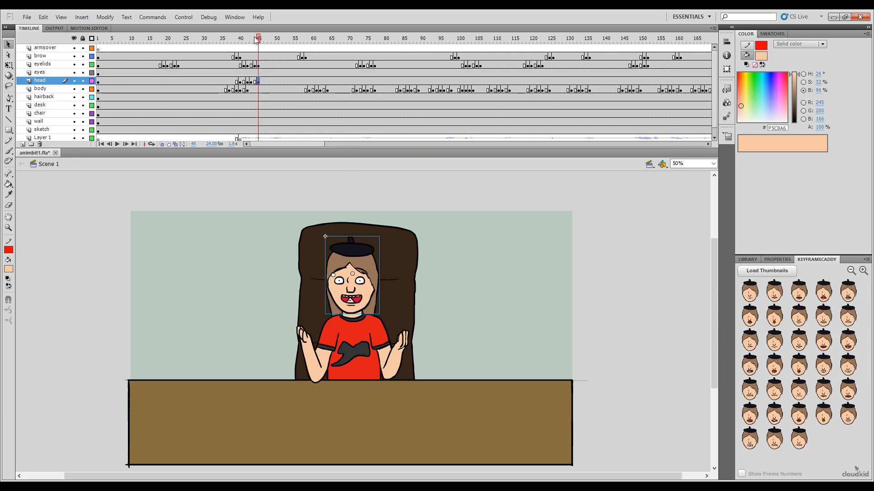
pyautogui.moveTo(256, 39); pyautogui.dragTo(268, 55)
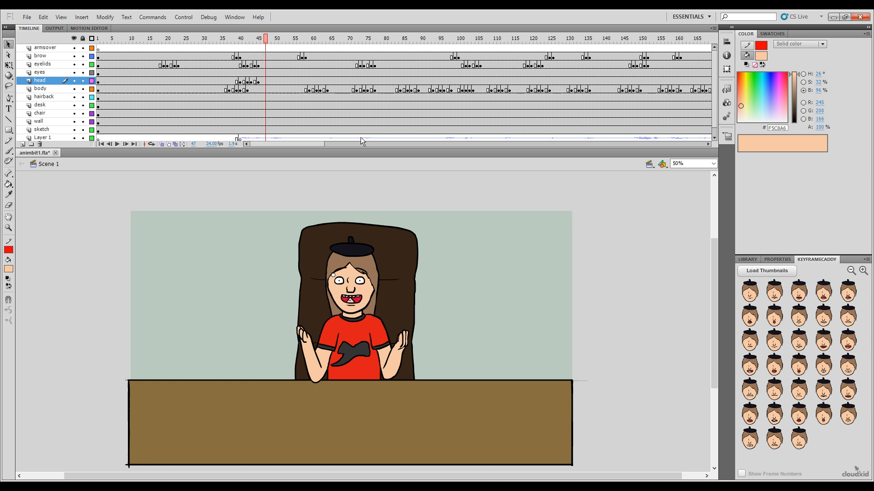
pyautogui.click(799, 347)
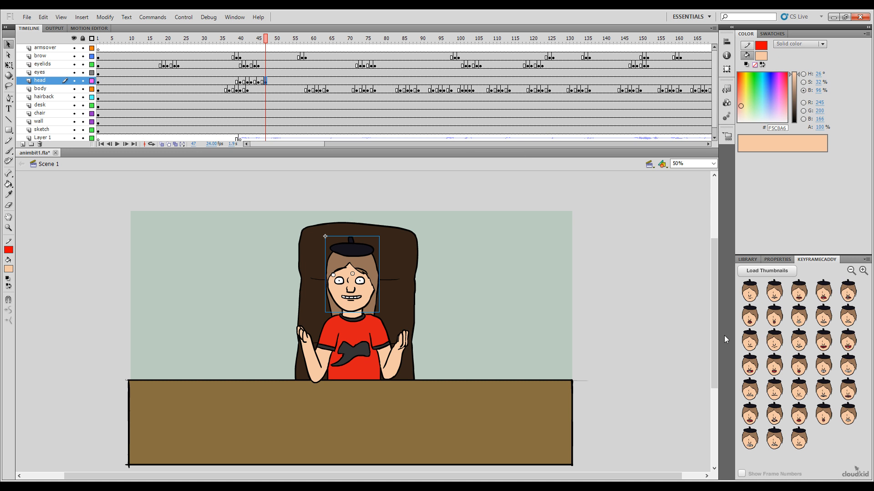
# Step: Key the small open mouth with visible teeth on the head layer at frame 49, shift that keyframe to frame 48, and play it back
pyautogui.click(269, 40)
pyautogui.click(272, 42)
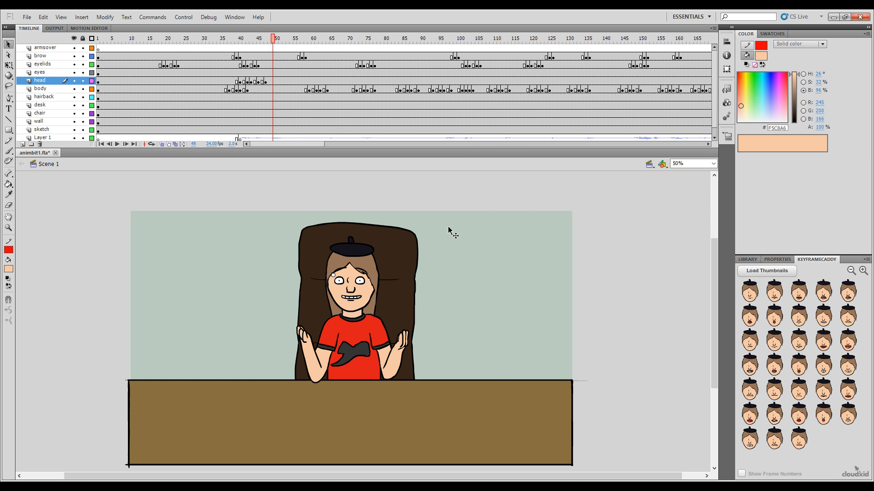
pyautogui.click(774, 364)
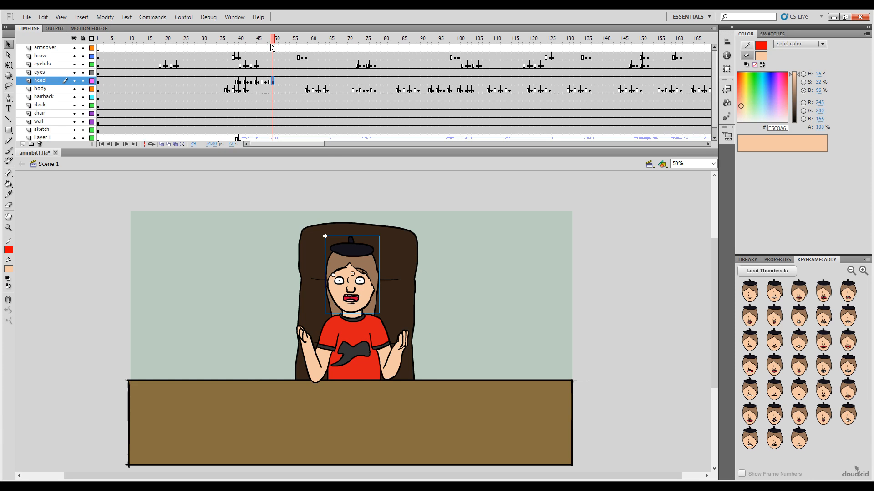
pyautogui.moveTo(272, 47); pyautogui.dragTo(268, 81)
pyautogui.press('Return')
pyautogui.press('Return')
# Step: Set the head layer to the half-open mouth with red tongue at frame 50 and the clenched-teeth grin at frame 52
pyautogui.click(273, 81)
pyautogui.click(273, 41)
pyautogui.moveTo(274, 44)
pyautogui.mouseDown()
pyautogui.moveTo(265, 43)
pyautogui.moveTo(274, 44)
pyautogui.mouseUp()
pyautogui.click(276, 42)
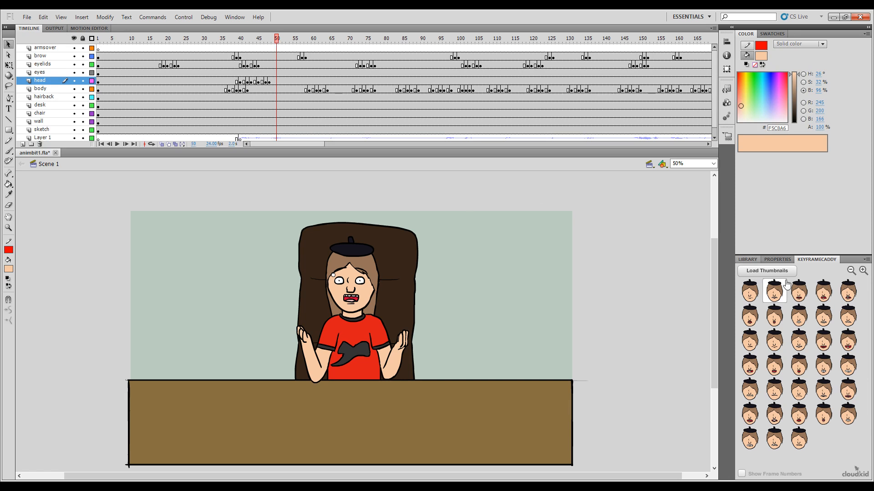
pyautogui.click(823, 341)
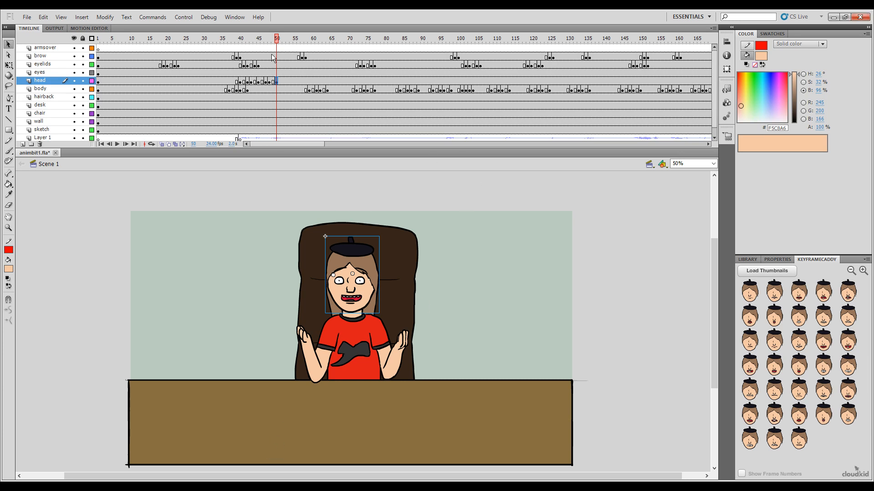
pyautogui.moveTo(277, 41); pyautogui.dragTo(284, 40)
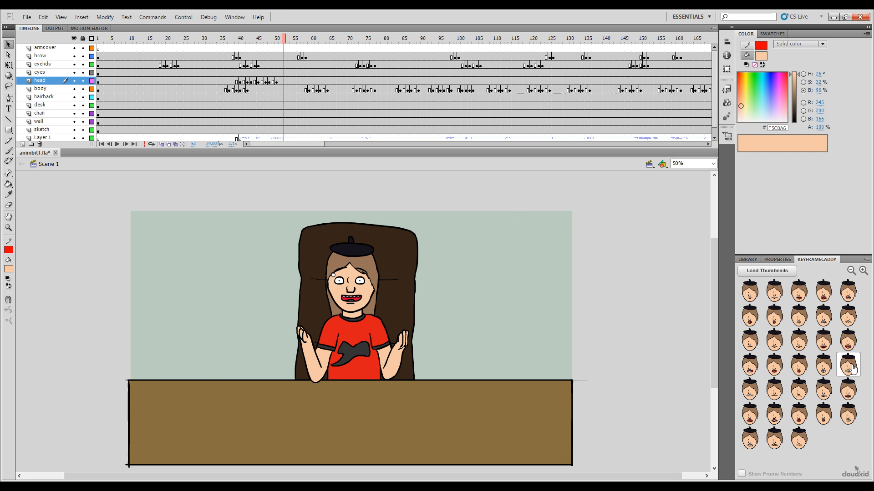
pyautogui.click(823, 364)
# Step: Set the head layer to the open mouth with teeth and tongue at frame 54 and the narrow toothy grin at 55, and go to frame 56
pyautogui.moveTo(286, 40); pyautogui.dragTo(291, 40)
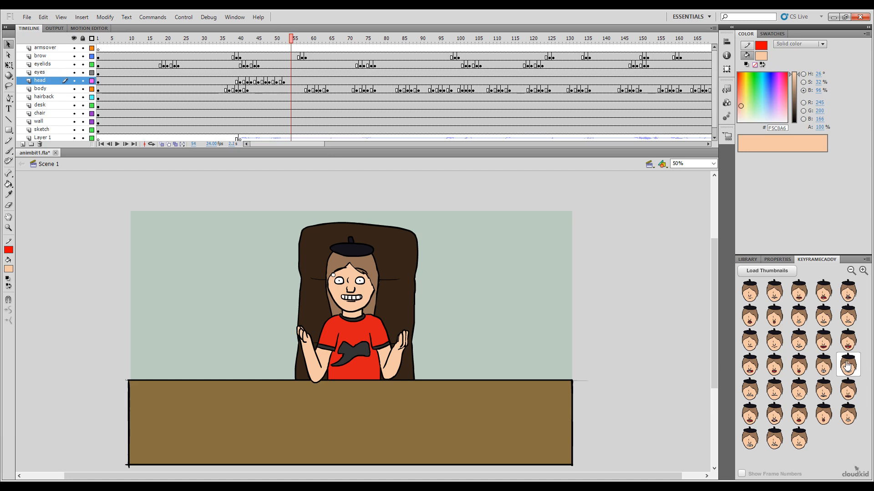
pyautogui.click(750, 365)
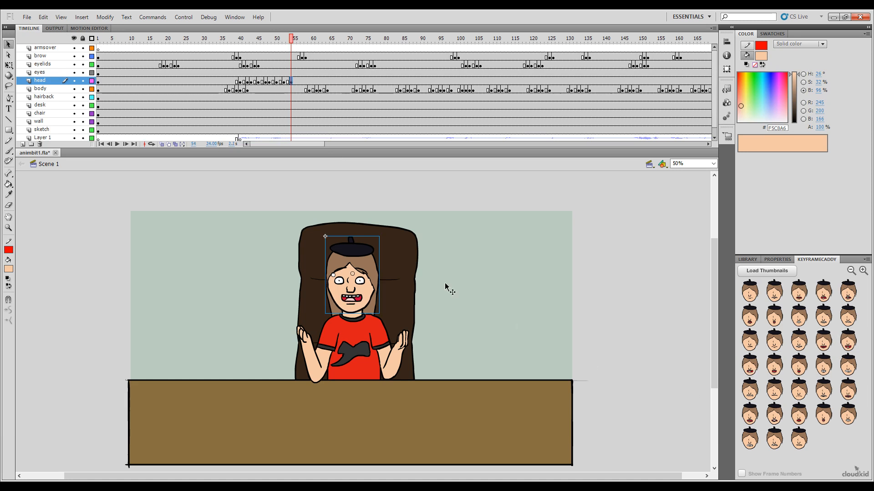
pyautogui.moveTo(291, 40); pyautogui.dragTo(300, 42)
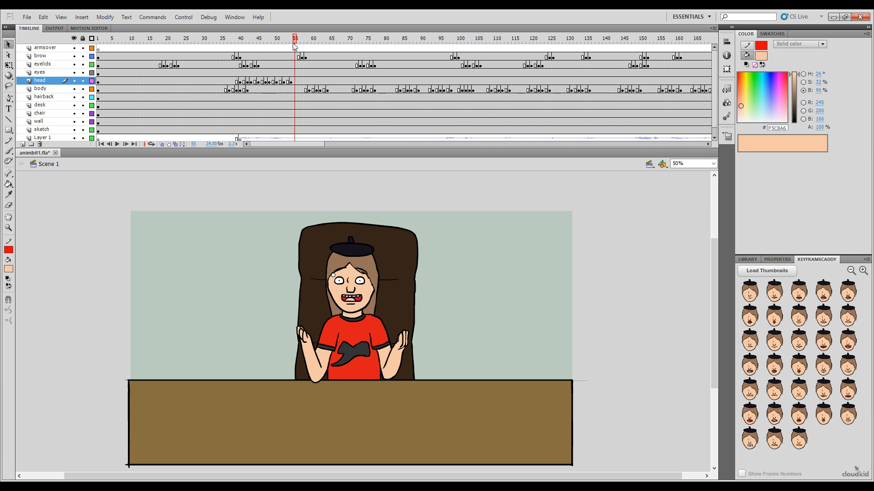
pyautogui.click(798, 340)
pyautogui.moveTo(294, 40); pyautogui.dragTo(299, 41)
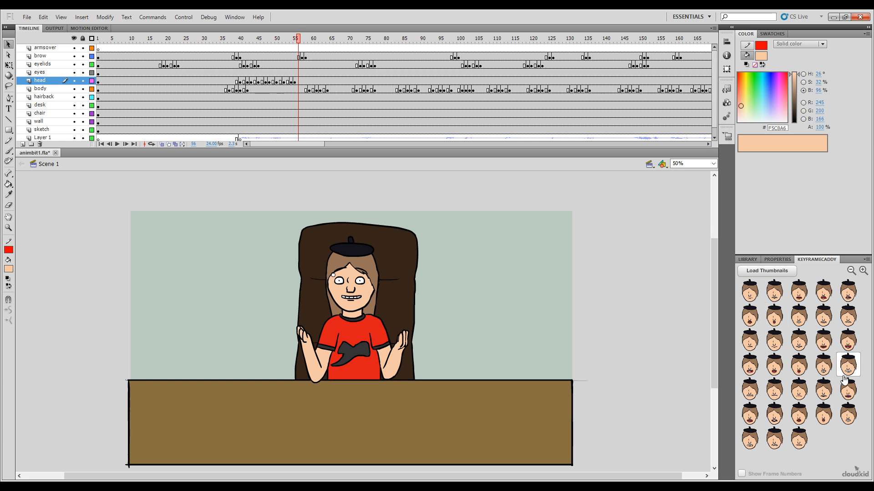
# Step: Set the head layer to the jagged bared-teeth mouth at frame 56 and the half-open mouth with red tongue at frame 57
pyautogui.click(752, 392)
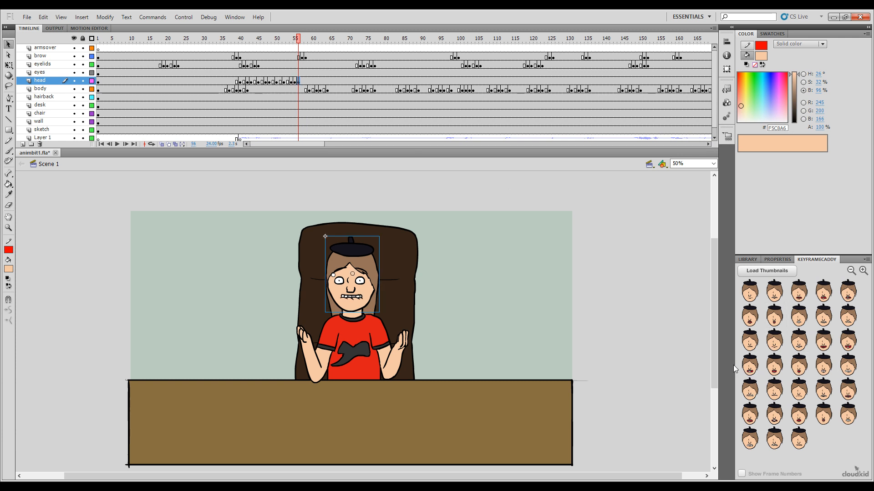
pyautogui.moveTo(298, 42); pyautogui.dragTo(302, 43)
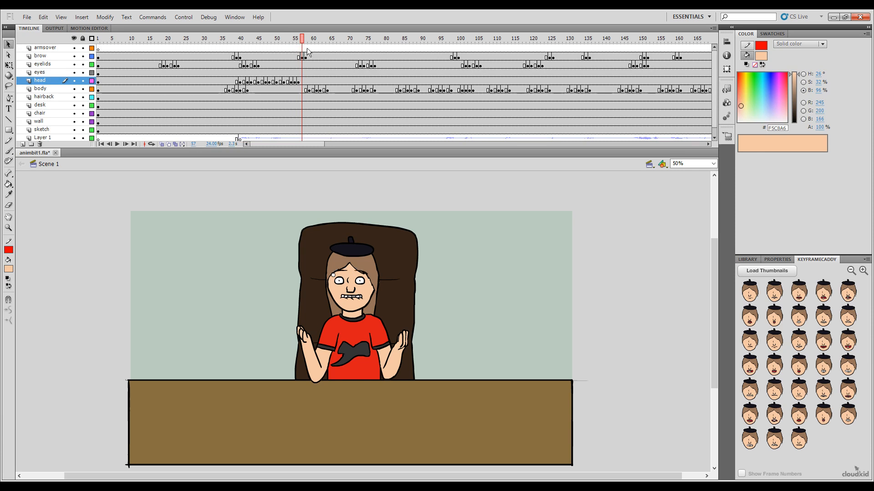
pyautogui.click(774, 367)
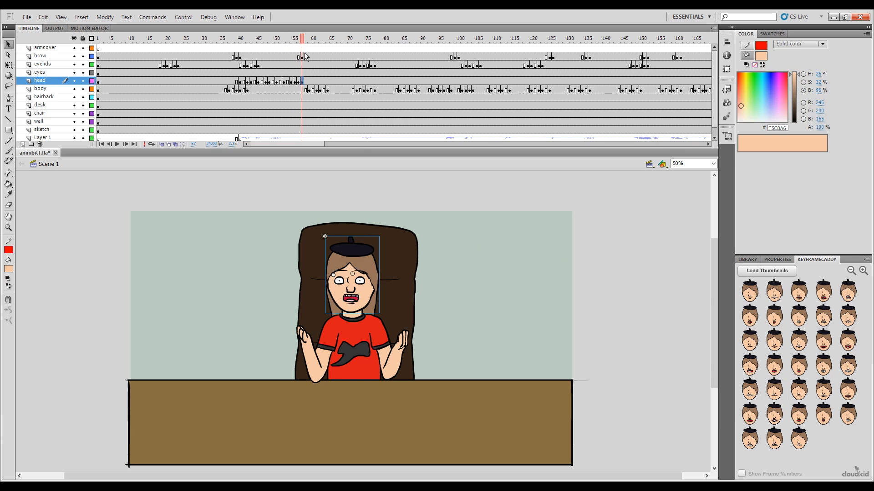
# Step: Set the head layer to the wide-open smiling mouth at frame 59 and the clenched-teeth grin at frame 60
pyautogui.moveTo(303, 40); pyautogui.dragTo(312, 46)
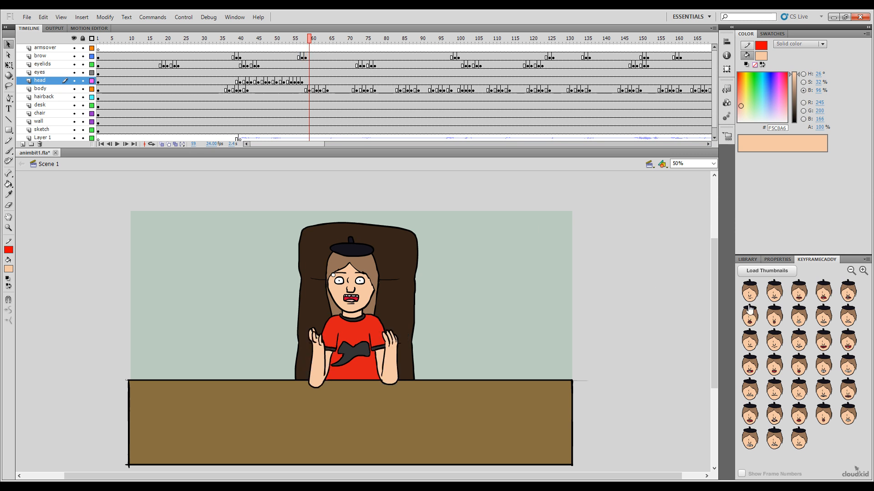
pyautogui.click(847, 341)
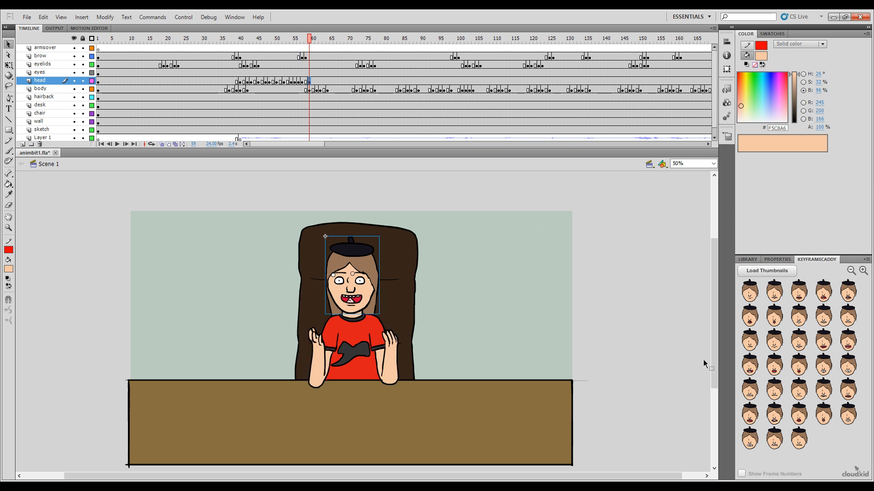
pyautogui.click(313, 41)
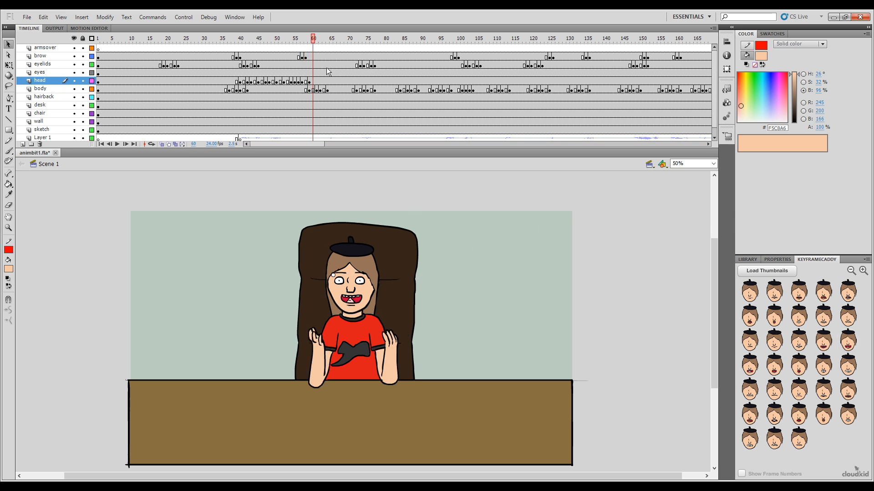
pyautogui.click(845, 375)
# Step: Set the head layer to the square toothy mouth at frame 63 and the small open mouth with visible teeth at frame 64
pyautogui.moveTo(316, 40); pyautogui.dragTo(324, 38)
pyautogui.click(823, 364)
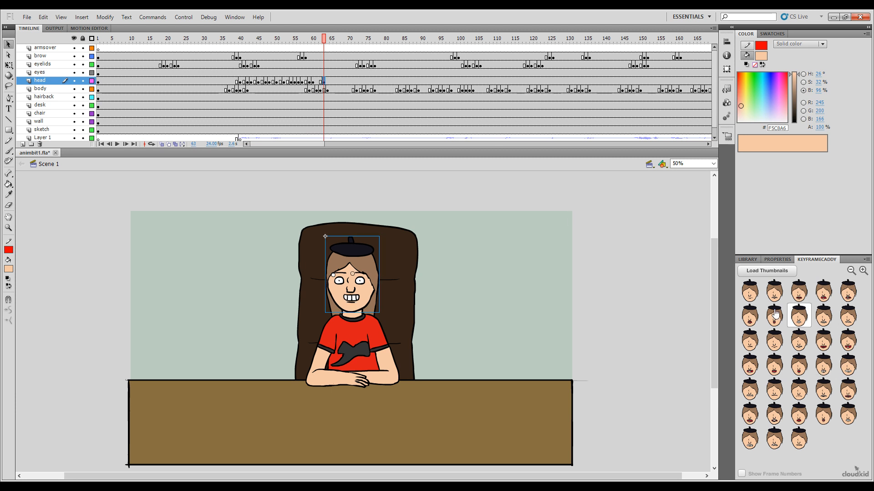
pyautogui.click(327, 40)
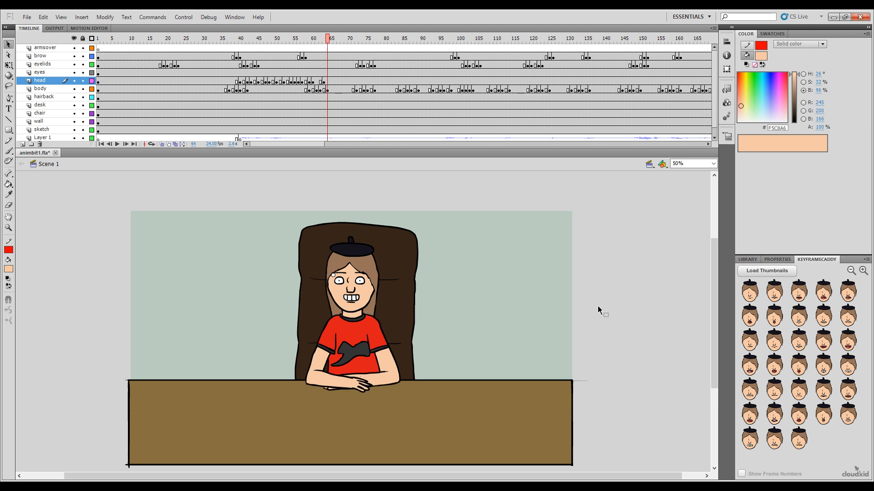
pyautogui.click(799, 364)
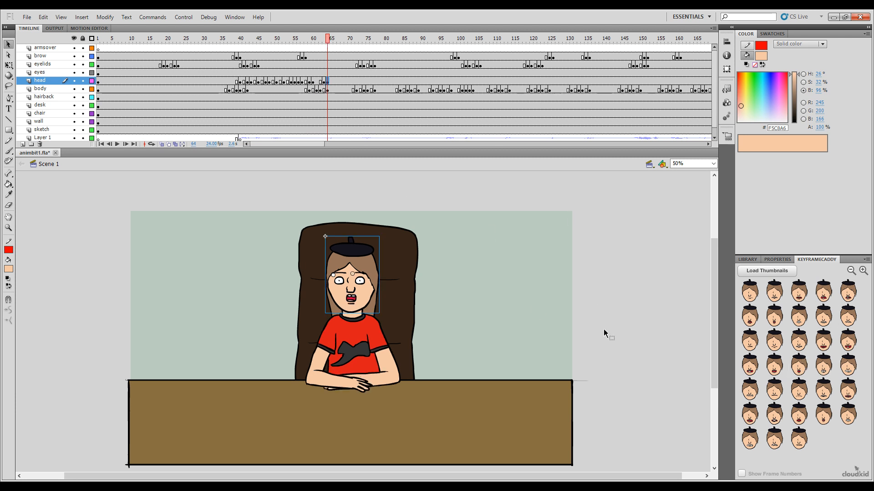
# Step: Set the head layer to the flat open mouth with teeth and tongue at frame 65 and the square toothy mouth at frame 66
pyautogui.click(331, 41)
pyautogui.click(823, 342)
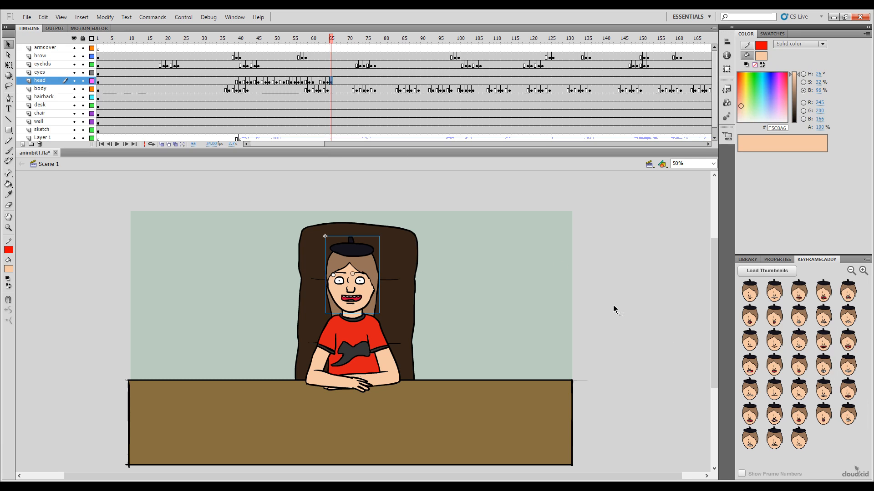
pyautogui.click(334, 39)
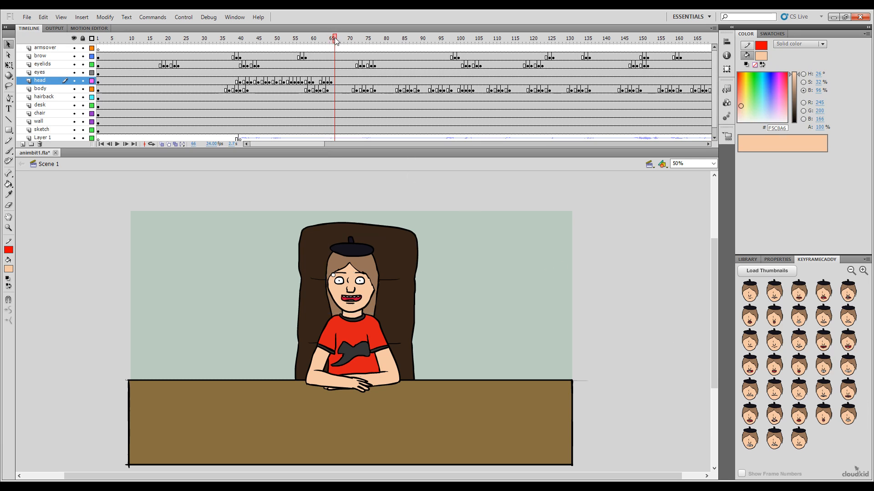
pyautogui.click(823, 365)
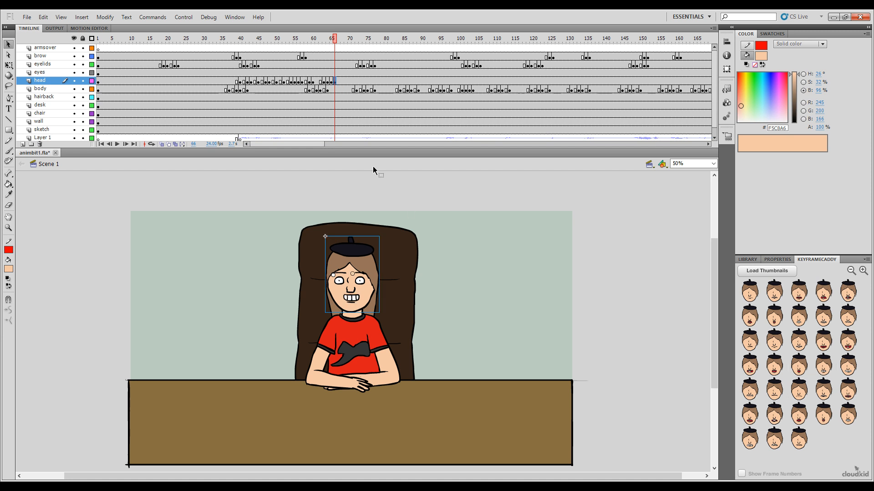
# Step: Set the head layer to the narrow toothy grin at frame 67 and the half-open mouth with red tongue at frame 68
pyautogui.moveTo(334, 40)
pyautogui.mouseDown()
pyautogui.moveTo(323, 41)
pyautogui.moveTo(338, 49)
pyautogui.mouseUp()
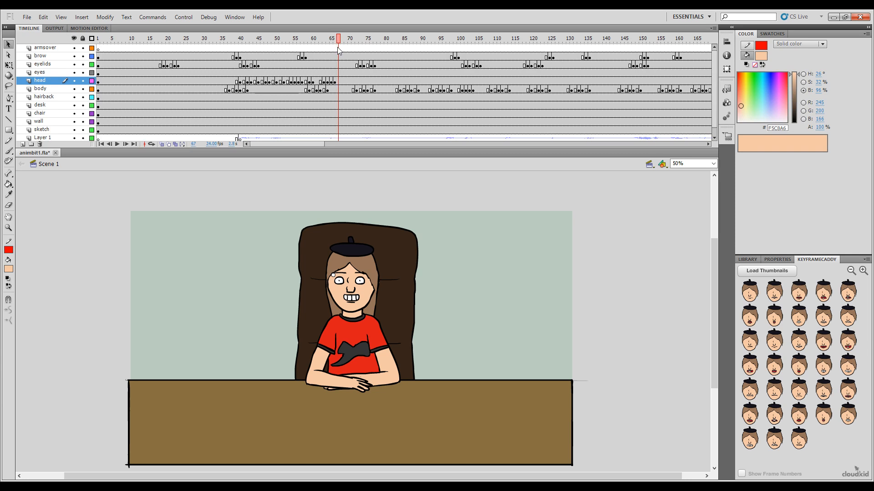
pyautogui.click(799, 340)
pyautogui.moveTo(339, 43)
pyautogui.mouseDown()
pyautogui.moveTo(331, 42)
pyautogui.moveTo(344, 43)
pyautogui.mouseUp()
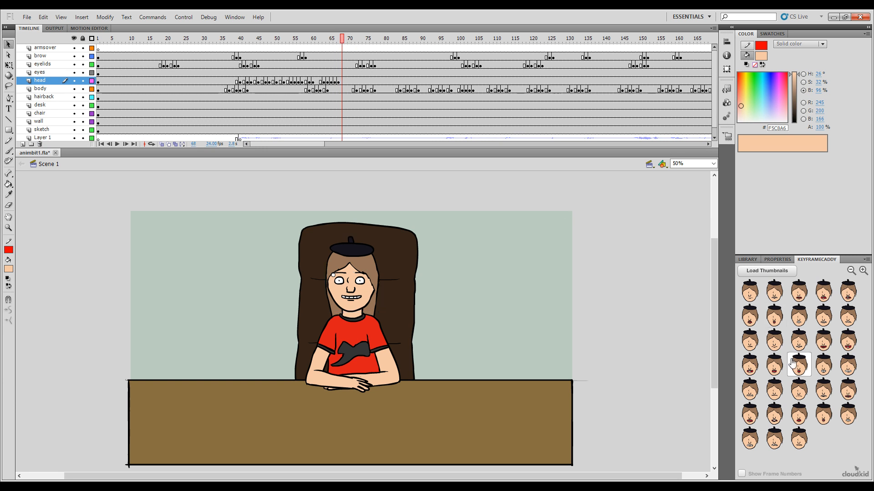
pyautogui.click(774, 369)
# Step: Try the flat open mouth with tongue on the head layer at frame 69, and replace it with the clenched-teeth grin
pyautogui.click(346, 41)
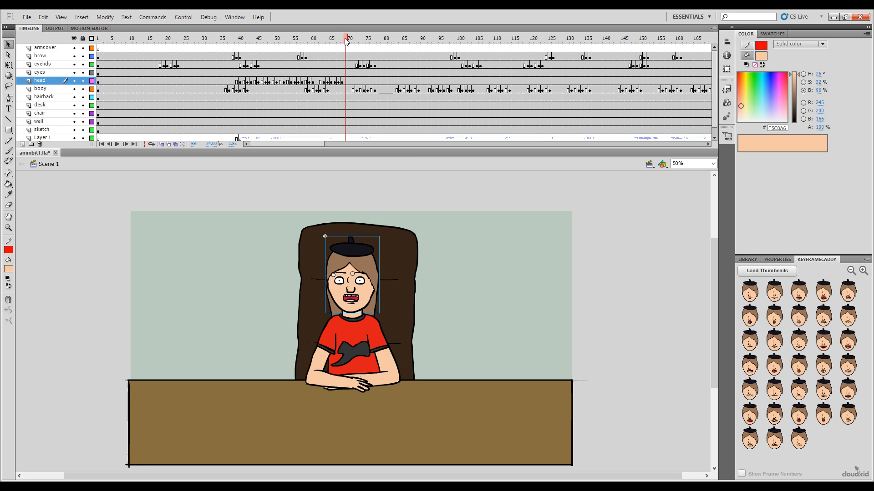
pyautogui.click(819, 344)
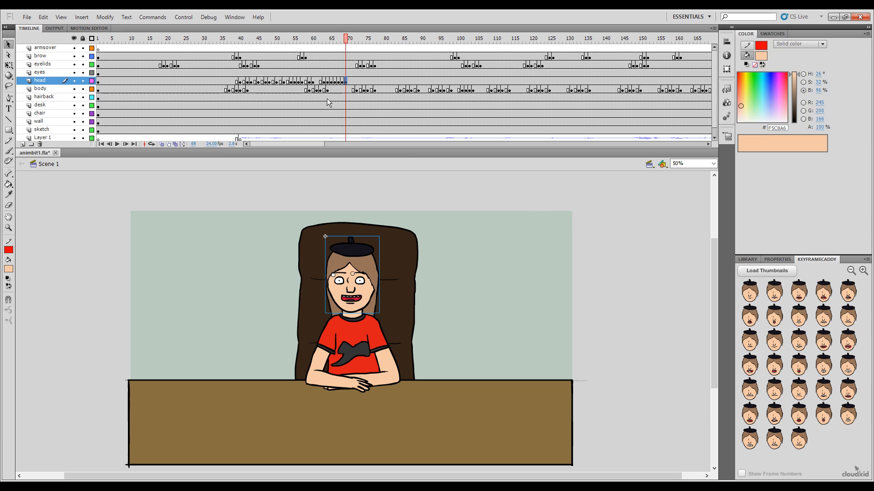
pyautogui.click(349, 40)
pyautogui.click(350, 40)
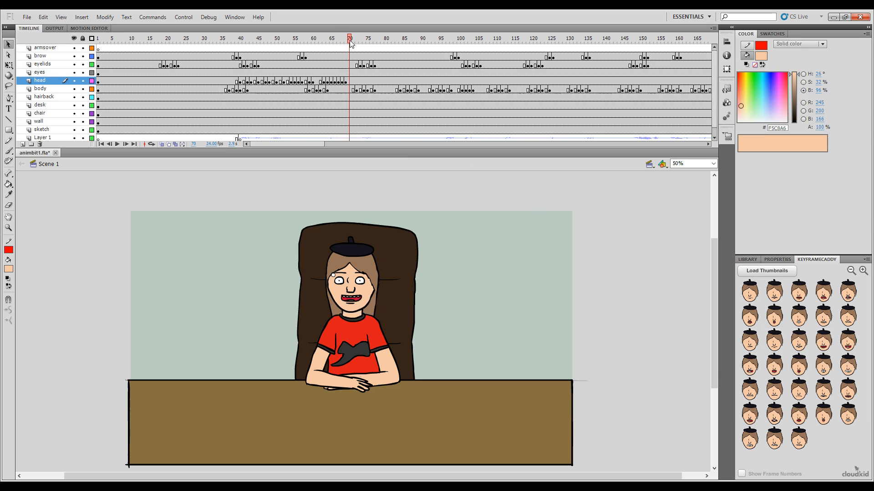
pyautogui.moveTo(349, 42); pyautogui.dragTo(347, 41)
pyautogui.click(848, 365)
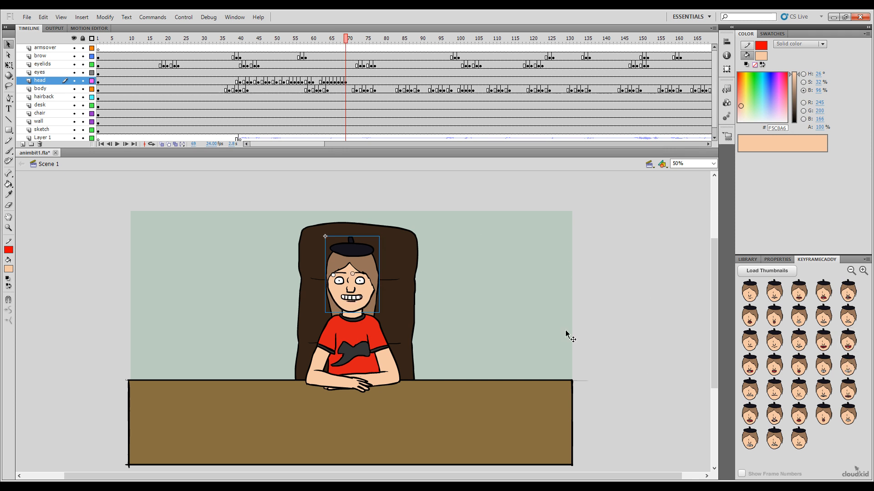
# Step: Set the head layer to the flat open mouth with tongue at frame 70 and the wide jagged open mouth at frame 72
pyautogui.moveTo(338, 44); pyautogui.dragTo(356, 41)
pyautogui.click(819, 345)
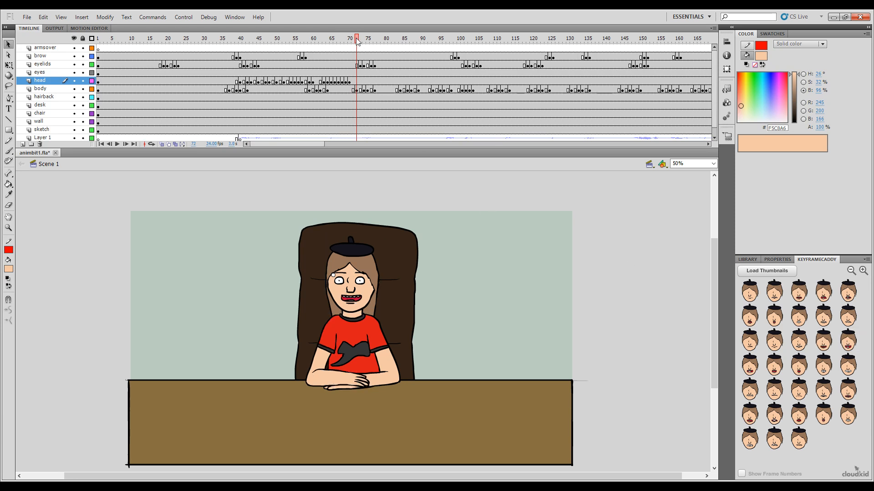
pyautogui.click(751, 367)
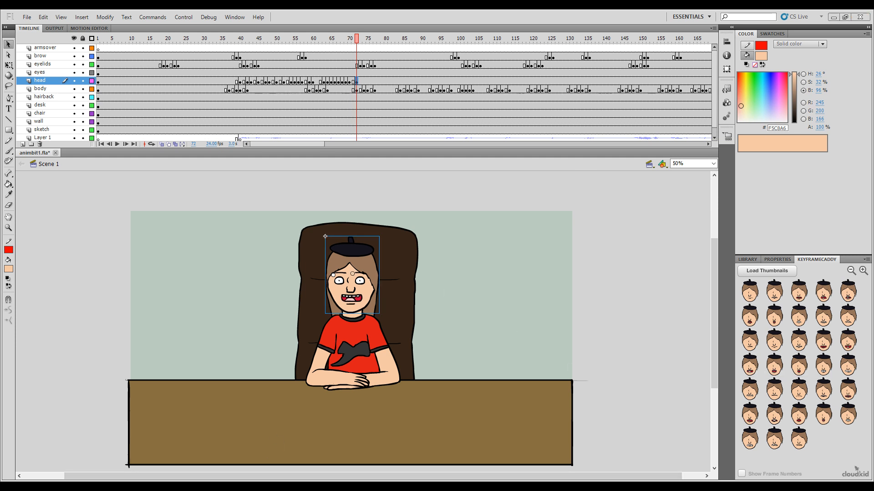
# Step: Key the flat open mouth with teeth and tongue on the head layer at frame 74
pyautogui.click(356, 40)
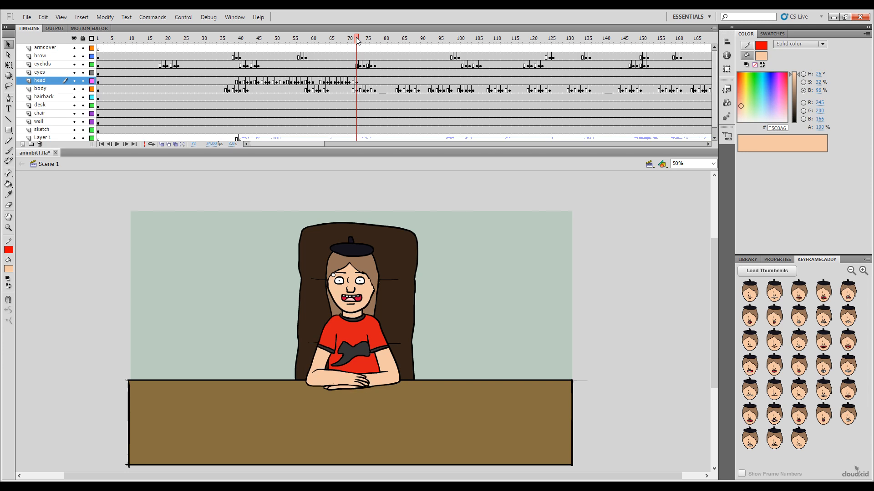
pyautogui.click(361, 39)
pyautogui.click(364, 39)
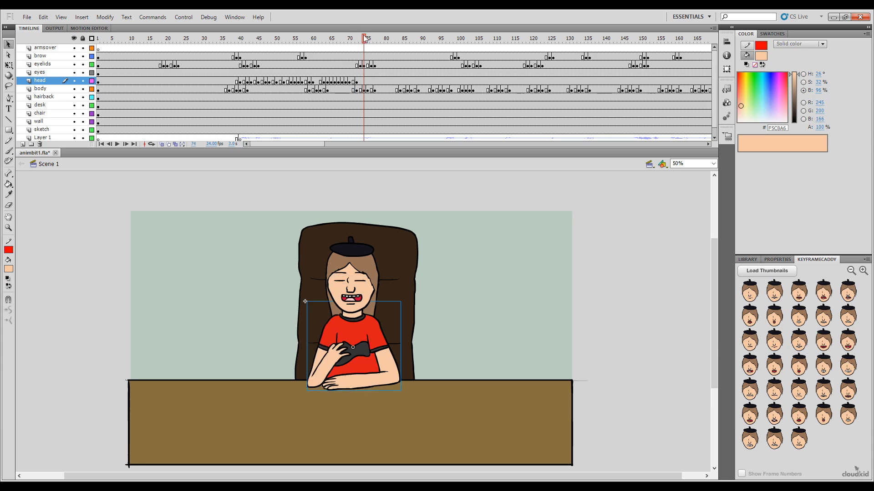
pyautogui.click(824, 341)
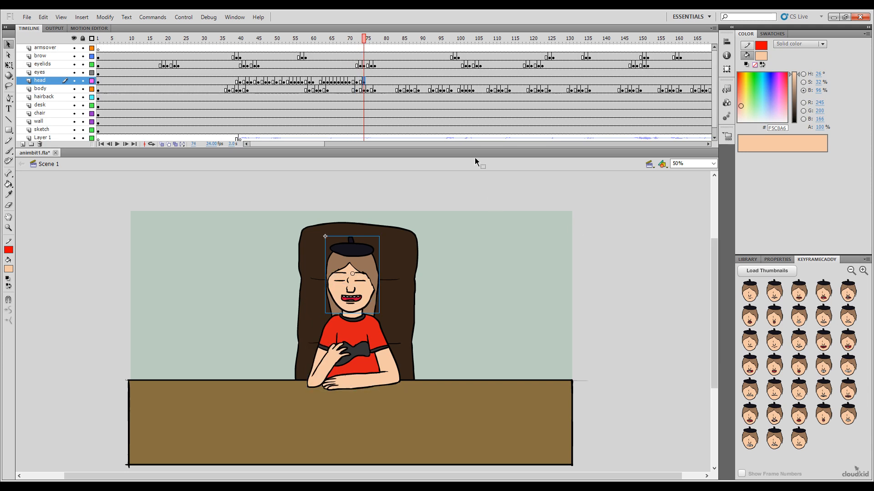
# Step: Scrub the audio around frames 73 to 77, and set the head layer to the half-open mouth with red tongue at frame 75
pyautogui.click(368, 42)
pyautogui.click(371, 44)
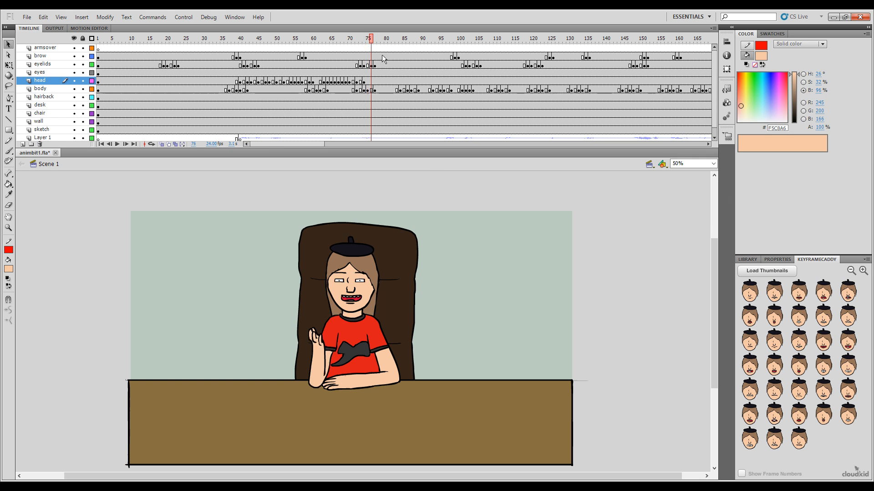
pyautogui.click(374, 43)
pyautogui.click(371, 43)
pyautogui.click(361, 43)
pyautogui.click(365, 45)
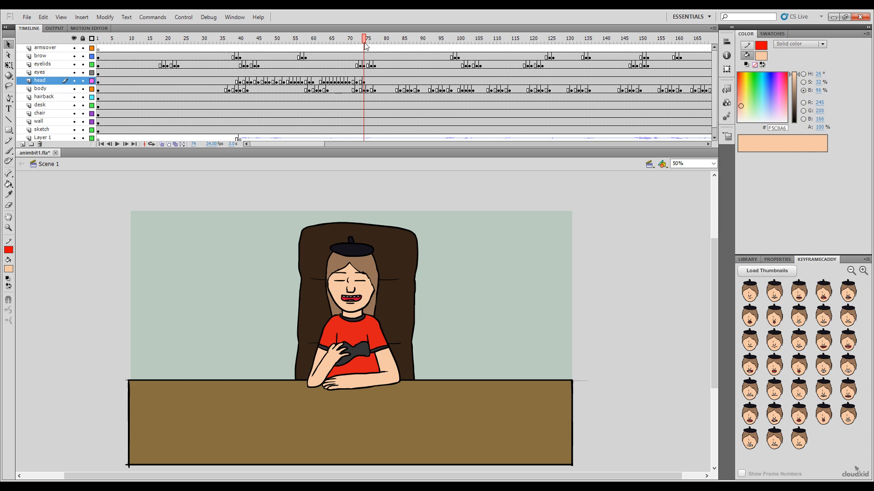
pyautogui.click(368, 43)
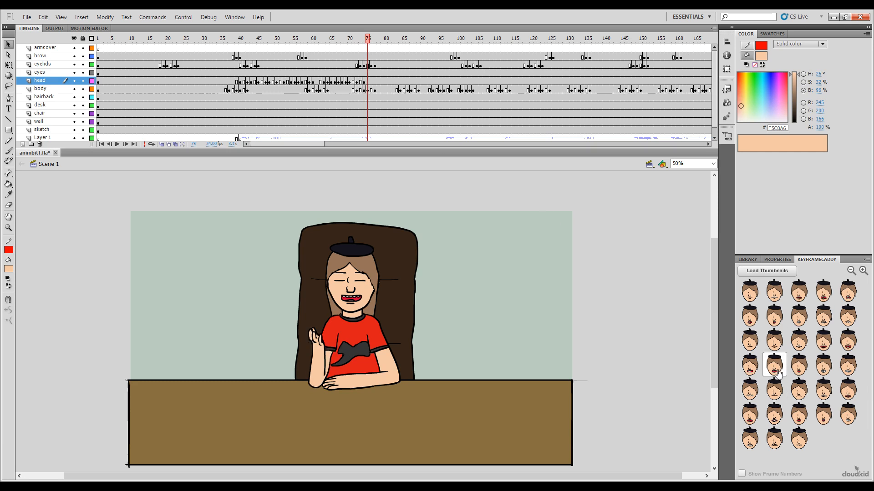
pyautogui.click(776, 368)
# Step: Set the head layer to the wide jagged open mouth at frame 76 and the clenched-teeth grin at frame 77
pyautogui.click(371, 41)
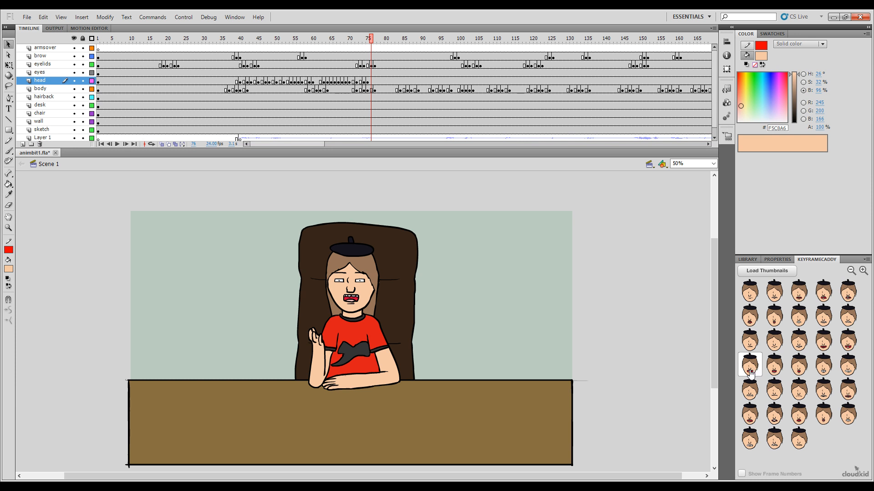
pyautogui.click(750, 373)
pyautogui.click(375, 41)
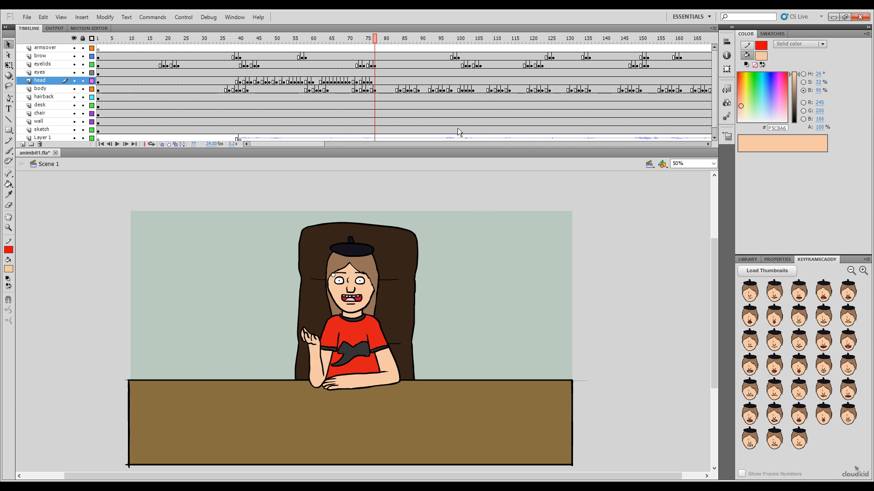
pyautogui.click(823, 367)
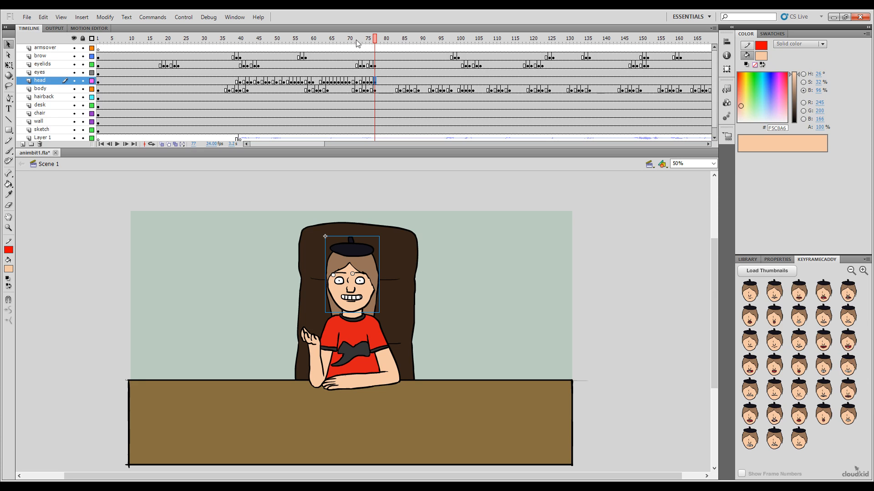
# Step: Play the animation back from frame 33 to check the keyed mouth poses against the audio
pyautogui.moveTo(349, 41); pyautogui.dragTo(278, 82)
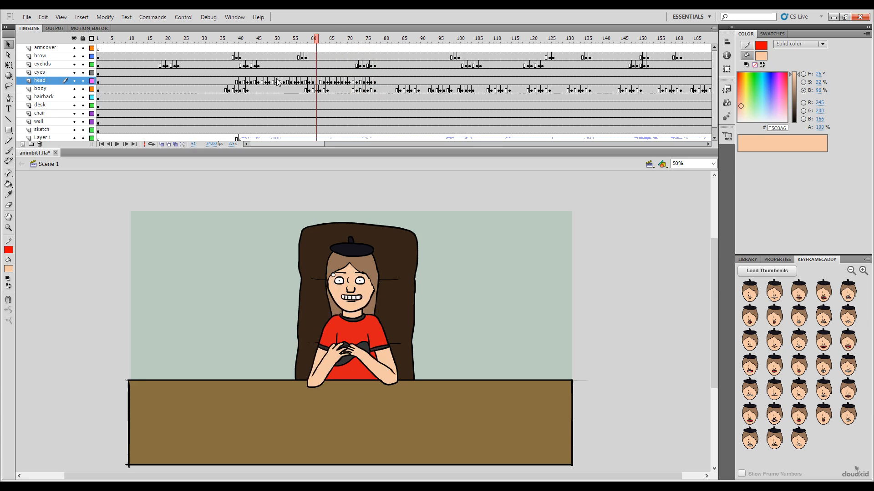
pyautogui.press('Return')
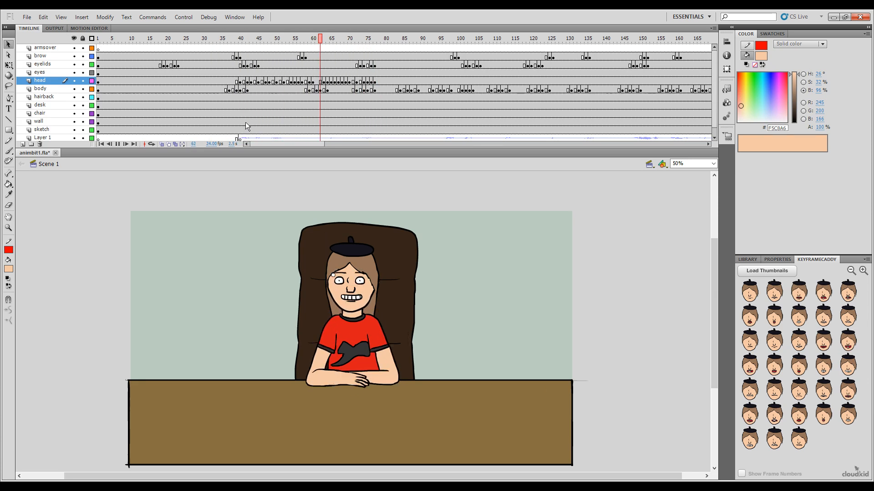
pyautogui.press('Return')
pyautogui.moveTo(308, 40); pyautogui.dragTo(215, 97)
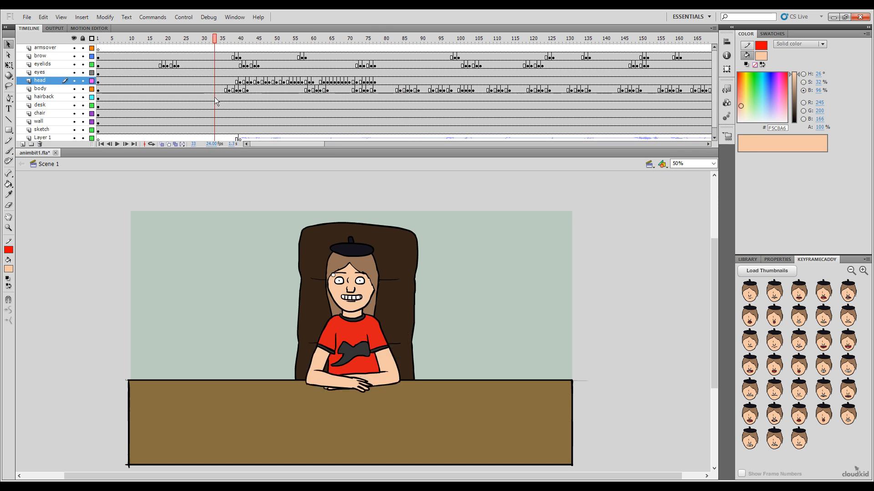
pyautogui.press('Return')
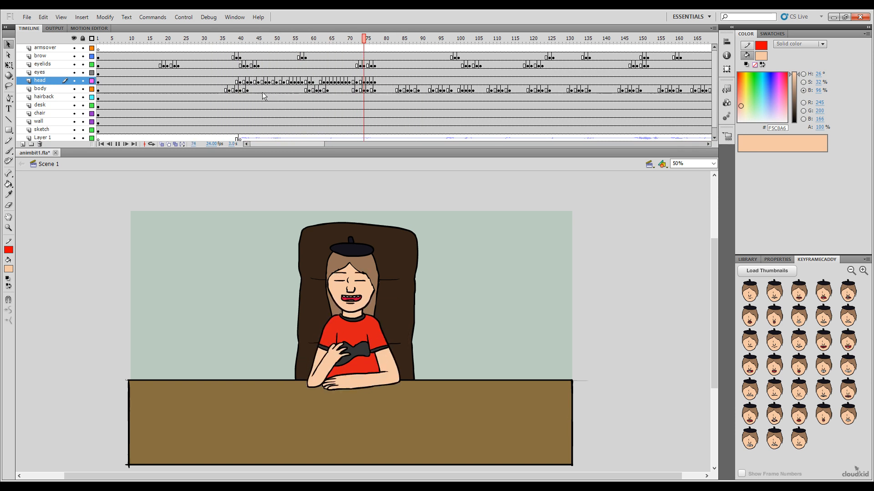
# Step: Key the slightly downturned narrow toothy mouth on the head layer at frame 79
pyautogui.click(378, 39)
pyautogui.moveTo(363, 54); pyautogui.dragTo(381, 56)
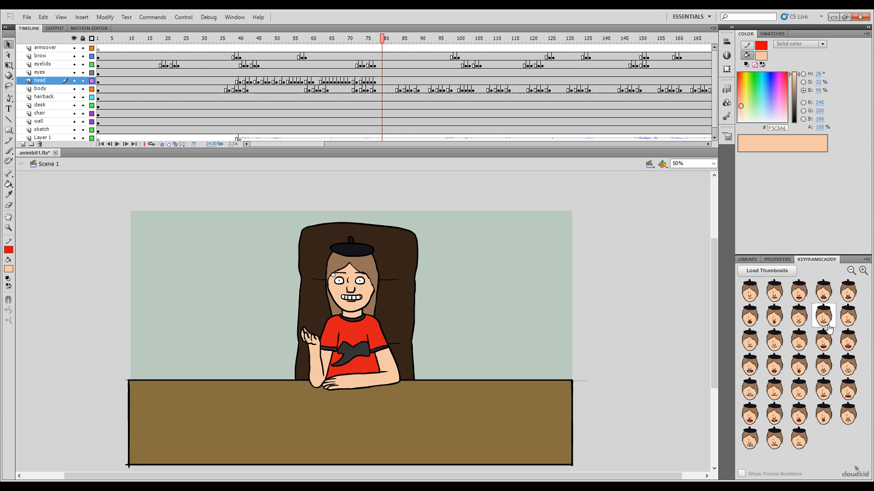
pyautogui.click(799, 316)
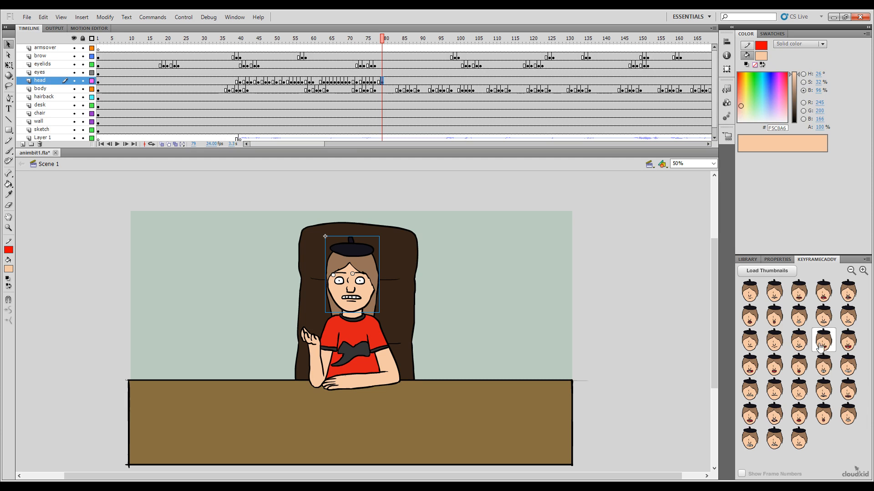
# Step: Set the head layer to the narrow toothy smile at frame 79 and the wide jagged open mouth at frame 80
pyautogui.click(799, 340)
pyautogui.moveTo(382, 39); pyautogui.dragTo(386, 38)
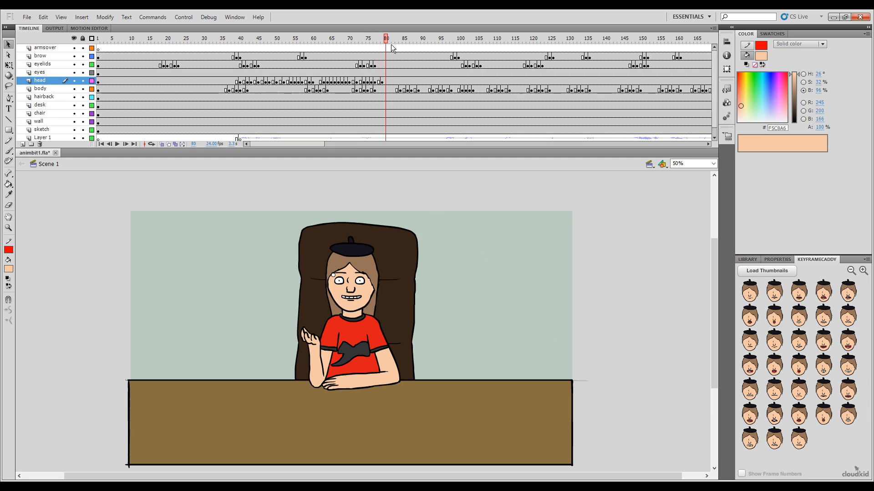
pyautogui.click(847, 341)
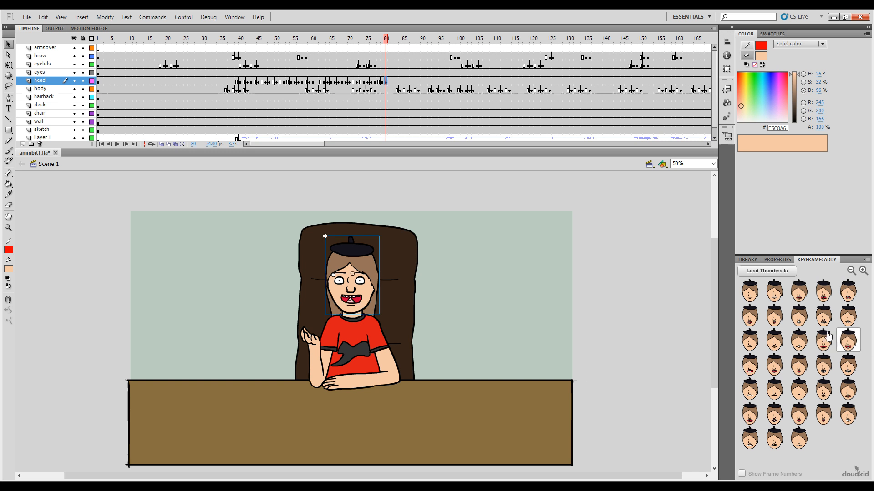
# Step: Key the half-open mouth with red tongue on the head layer at frame 81
pyautogui.click(386, 39)
pyautogui.click(389, 39)
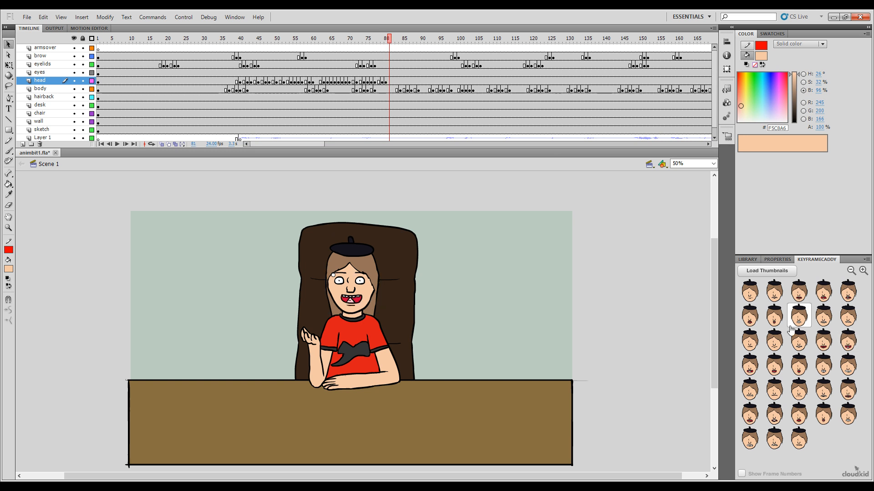
pyautogui.click(823, 341)
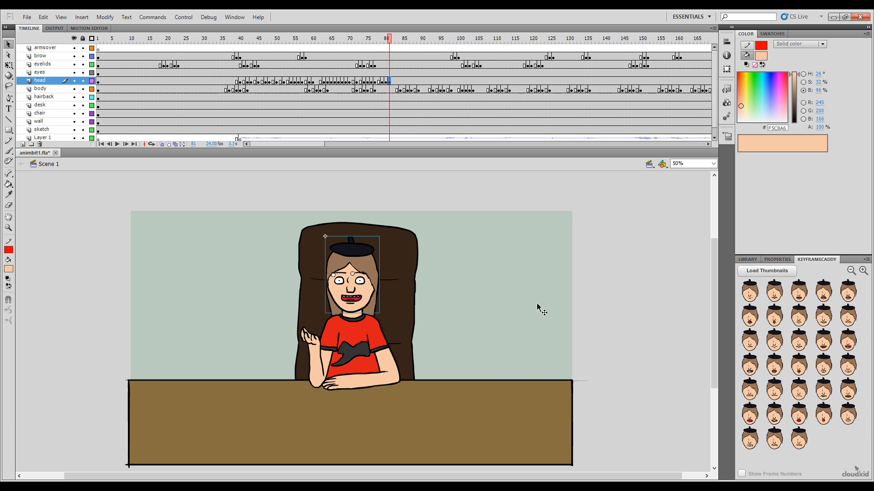
# Step: Step back and forth between frames 80 and 81 to check the mouth change against the audio
pyautogui.press(',')
pyautogui.press('.')
pyautogui.press(',')
pyautogui.press('.')
pyautogui.press(',')
pyautogui.press('.')
pyautogui.moveTo(389, 39); pyautogui.dragTo(390, 40)
pyautogui.click(386, 39)
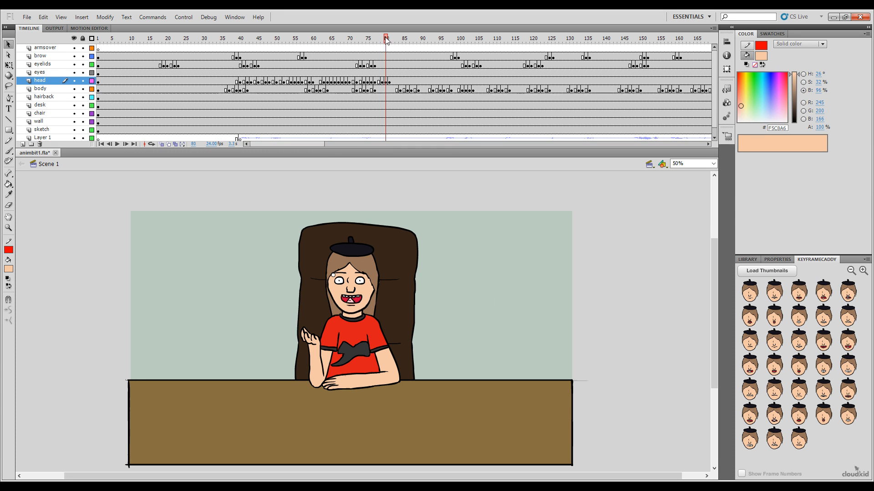
pyautogui.moveTo(386, 39); pyautogui.dragTo(390, 39)
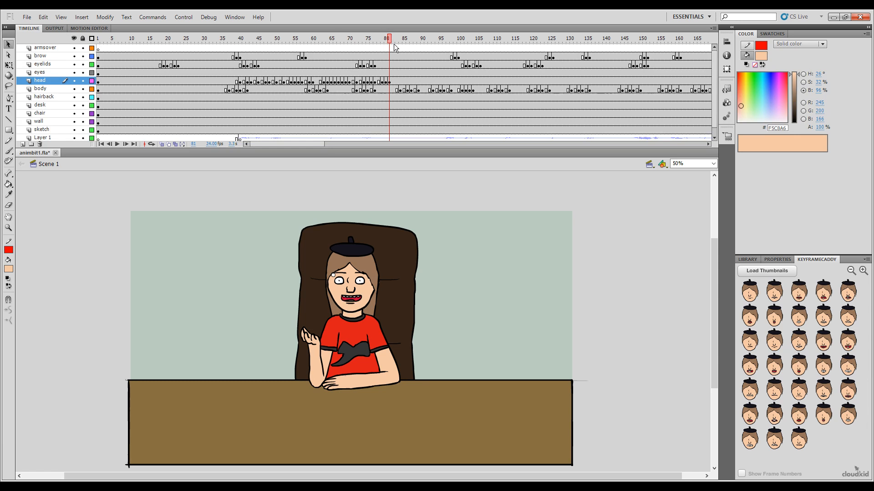
# Step: Set the head layer to the clenched-teeth grin at frame 84 and the narrow toothy smile at frame 86
pyautogui.moveTo(389, 40); pyautogui.dragTo(400, 63)
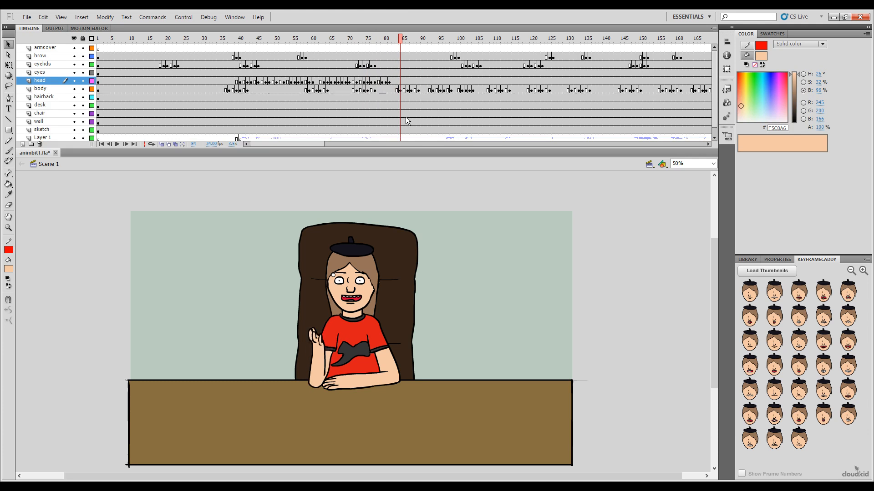
pyautogui.click(847, 367)
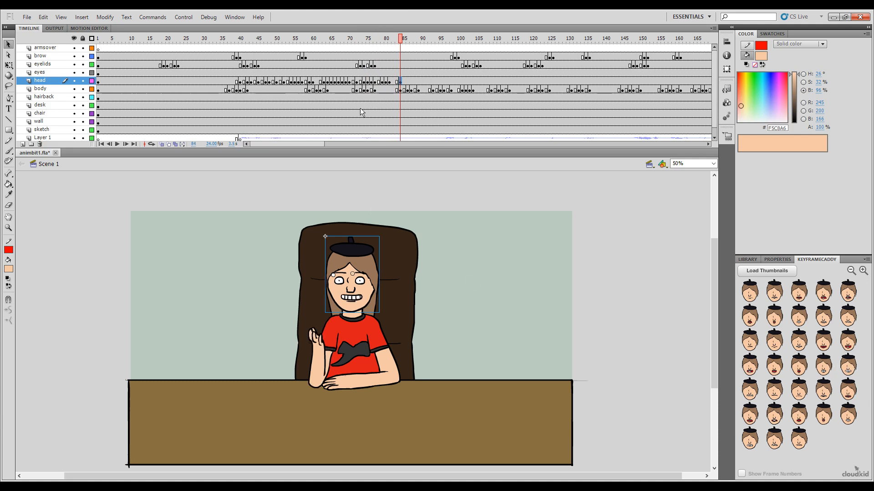
pyautogui.moveTo(401, 41); pyautogui.dragTo(405, 39)
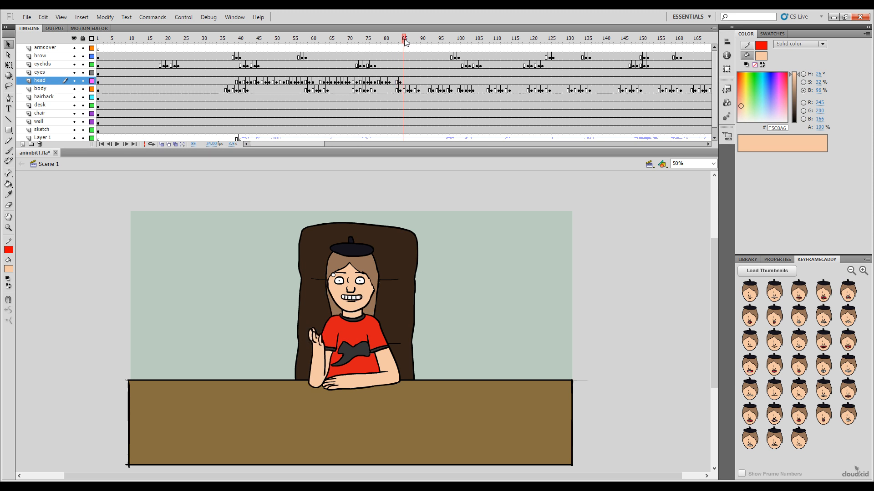
pyautogui.click(408, 41)
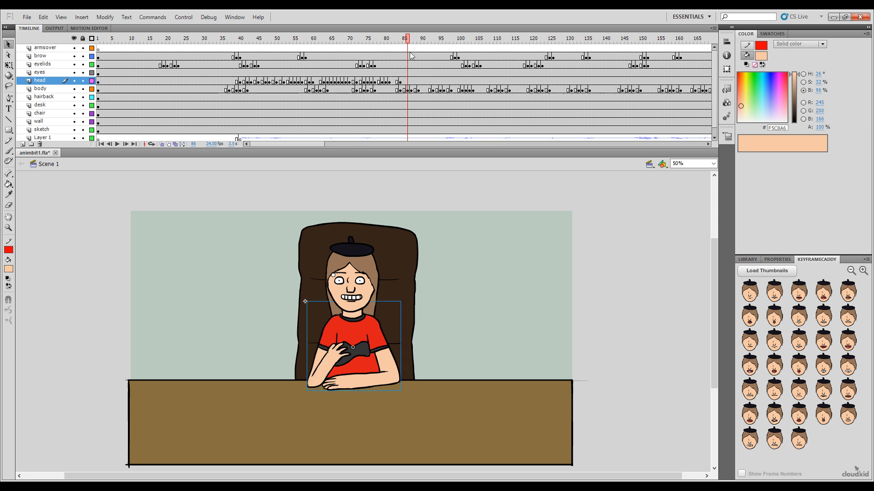
pyautogui.click(825, 352)
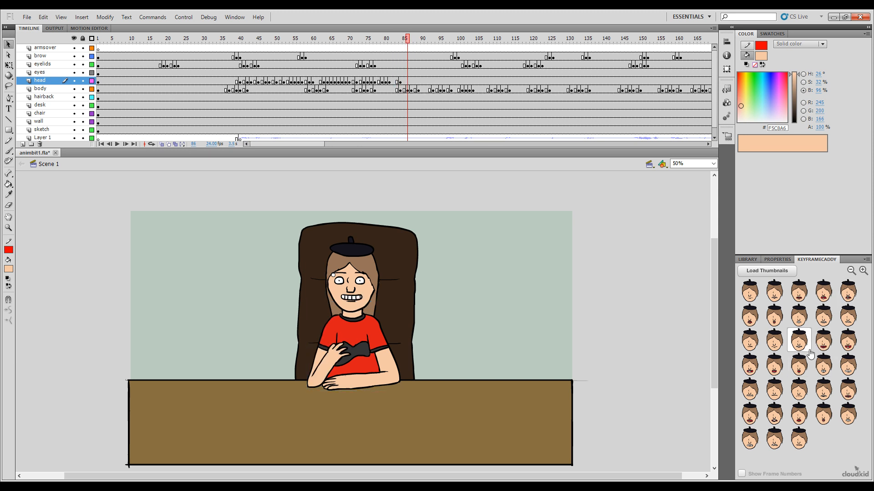
# Step: Set the head layer to the open mouth with upper teeth and tongue at frame 88 and the half-open red-tongue mouth at frame 89
pyautogui.click(411, 42)
pyautogui.click(415, 42)
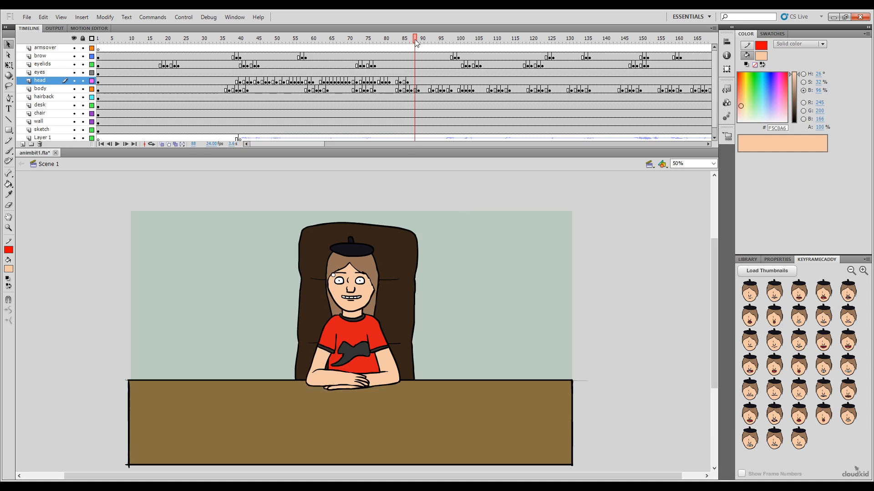
pyautogui.click(751, 364)
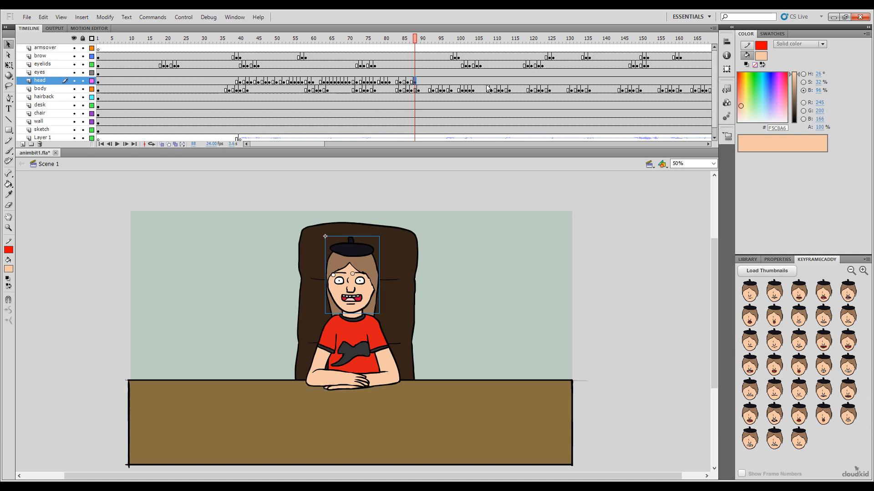
pyautogui.click(419, 42)
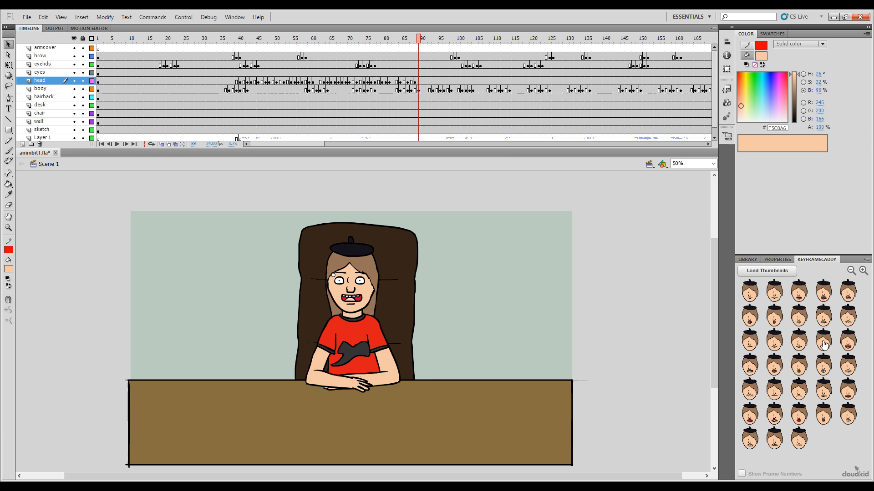
pyautogui.click(824, 345)
# Step: Set the head layer to the small open mouth with teeth and tongue at frame 91 and the narrow toothy smile at frame 92
pyautogui.click(423, 42)
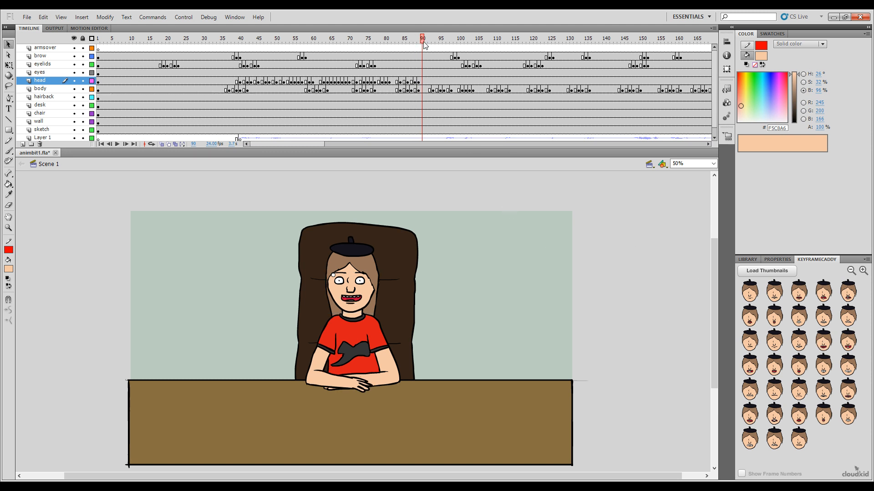
pyautogui.click(426, 42)
pyautogui.click(775, 371)
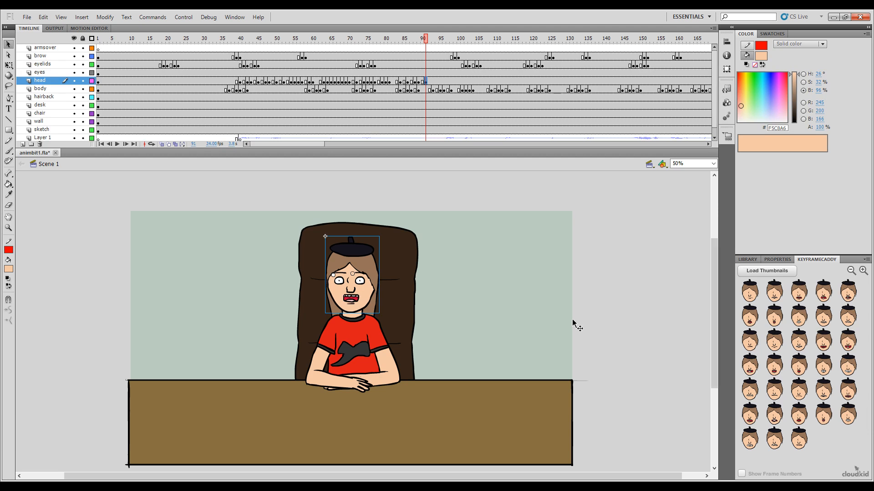
pyautogui.moveTo(426, 40); pyautogui.dragTo(429, 62)
pyautogui.click(541, 250)
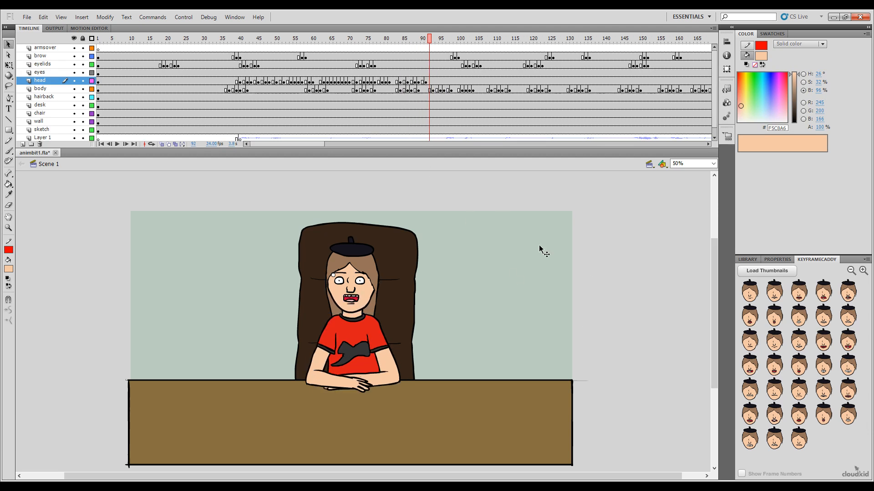
pyautogui.click(809, 345)
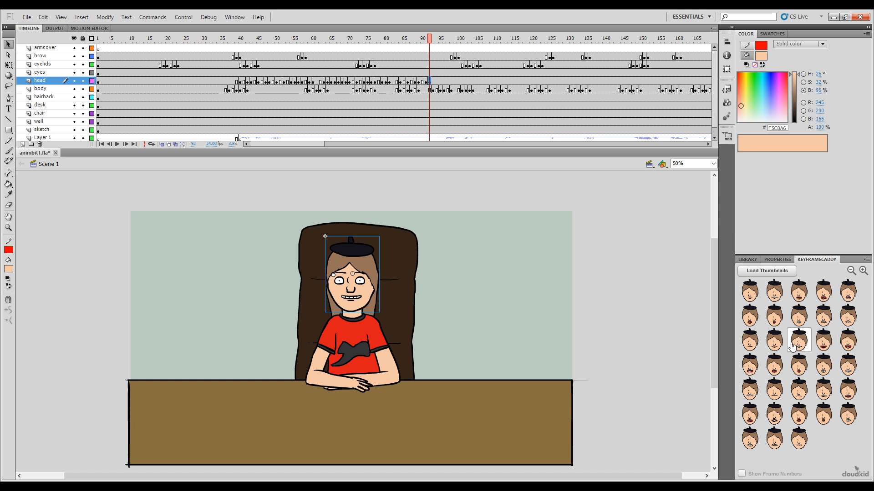
# Step: Set the head layer to the open mouth with upper teeth and tongue at frame 93 and the clenched-teeth grin at frame 95
pyautogui.moveTo(424, 36)
pyautogui.mouseDown()
pyautogui.moveTo(405, 43)
pyautogui.moveTo(433, 48)
pyautogui.mouseUp()
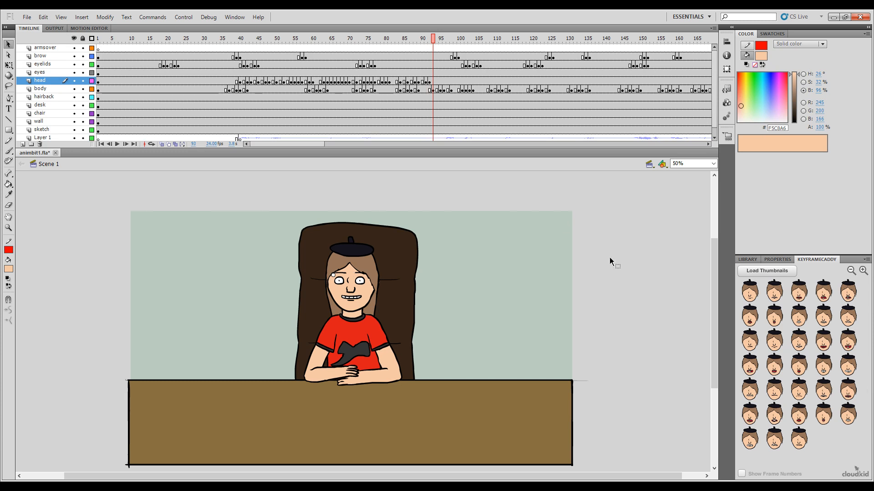
pyautogui.click(750, 365)
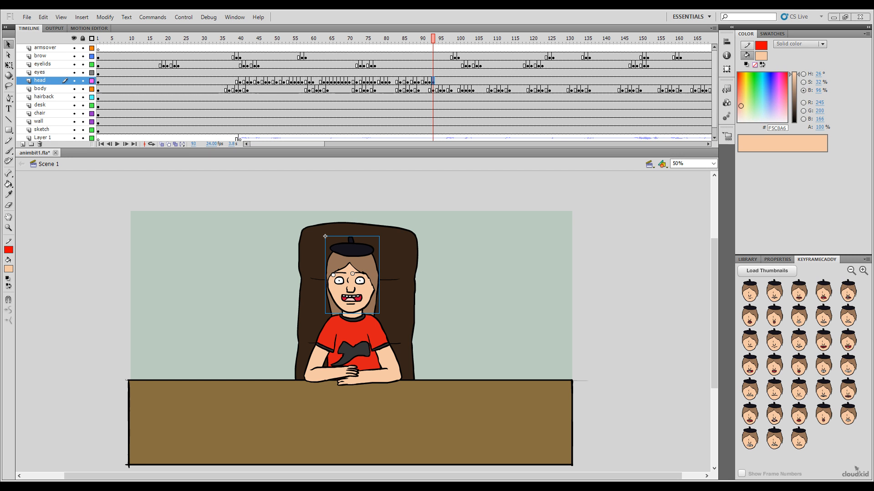
pyautogui.moveTo(434, 39); pyautogui.dragTo(204, 69)
pyautogui.click(845, 370)
# Step: Play back the newly keyed mouth poses, and play the whole animation from frame 1 to check the lip sync
pyautogui.press('Return')
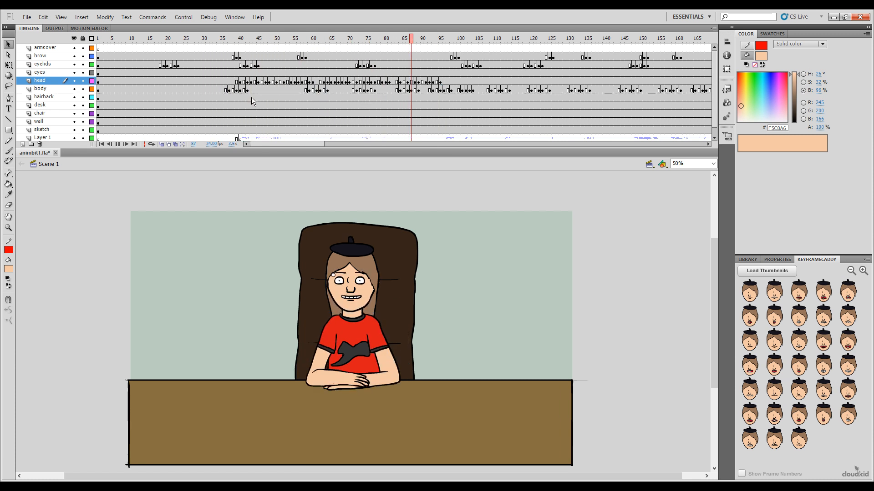
pyautogui.press('Return')
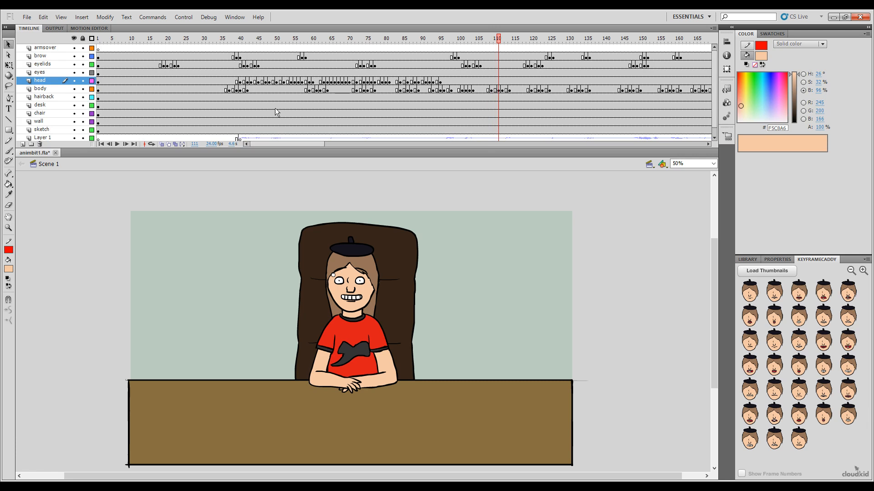
pyautogui.click(284, 41)
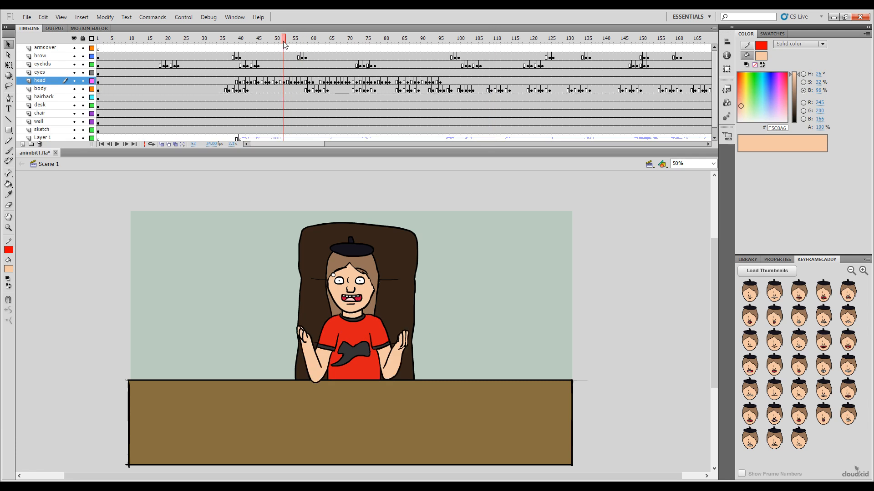
pyautogui.moveTo(283, 41); pyautogui.dragTo(98, 41)
pyautogui.press('Return')
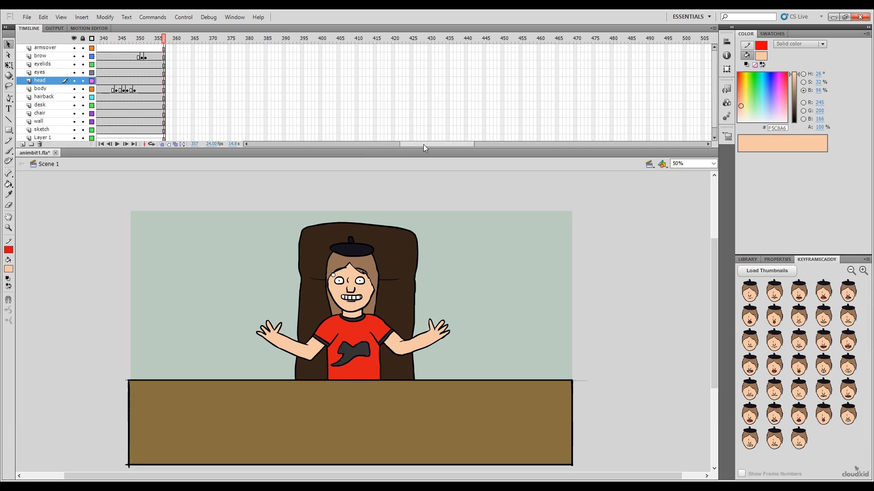
# Step: Enlarge the timeline slightly so the bottom audio layer fits, and return the playhead to frame 95
pyautogui.moveTo(423, 140); pyautogui.dragTo(289, 163)
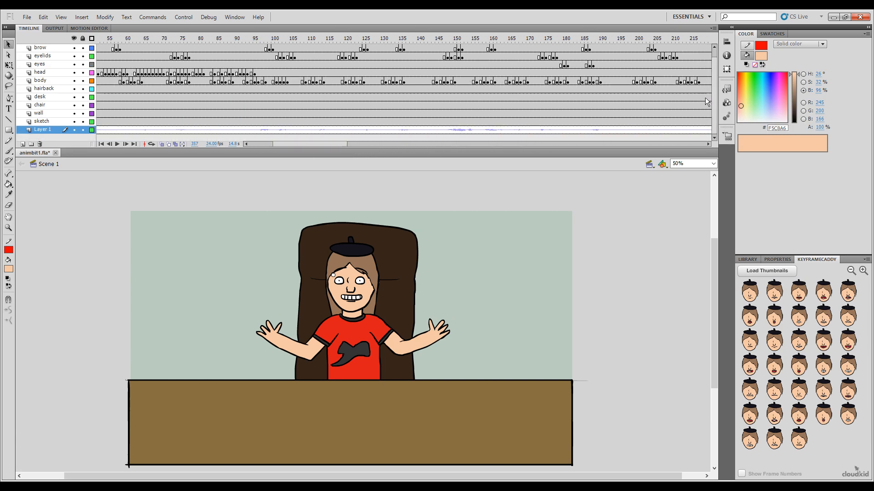
pyautogui.scroll(1, 717, 67)
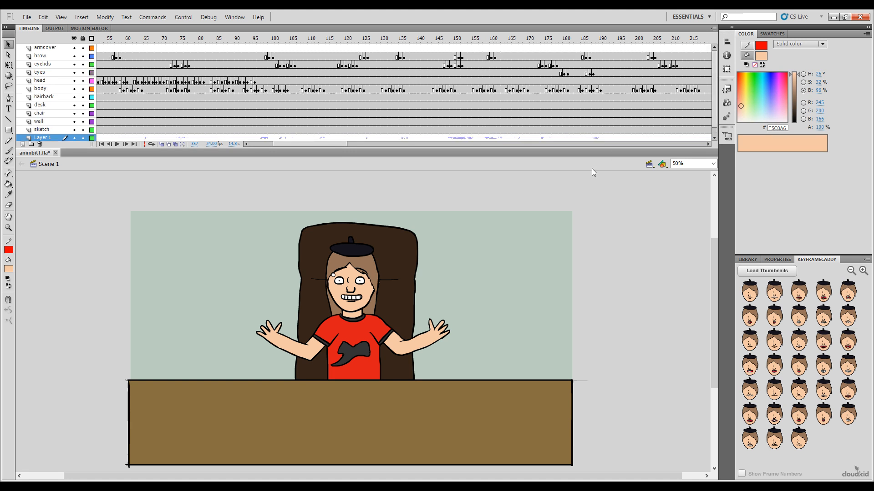
pyautogui.moveTo(598, 146); pyautogui.dragTo(599, 149)
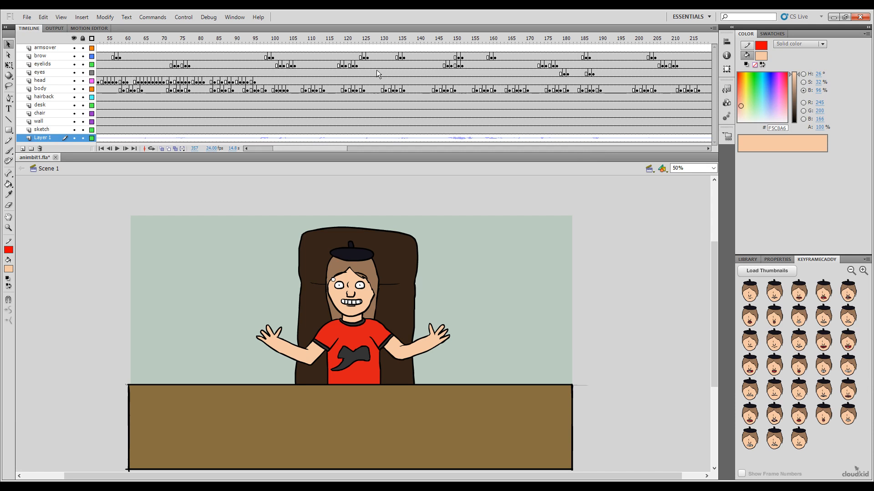
pyautogui.moveTo(307, 150); pyautogui.dragTo(273, 151)
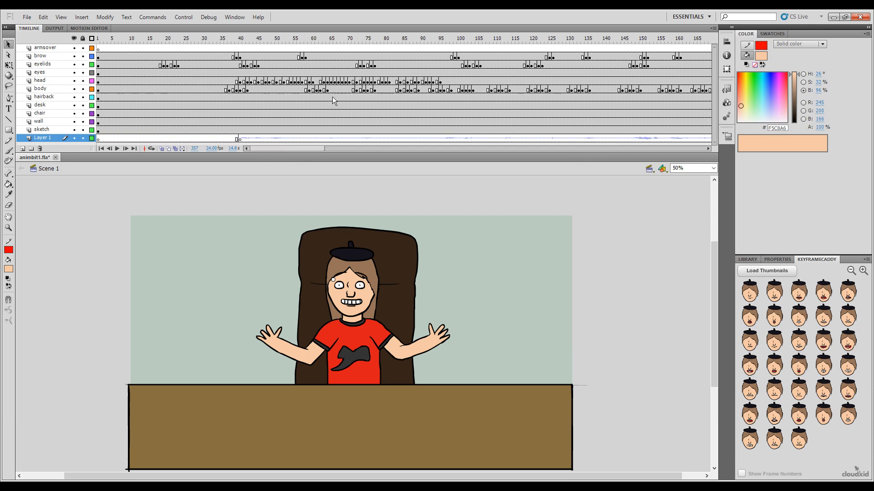
pyautogui.moveTo(452, 38); pyautogui.dragTo(440, 38)
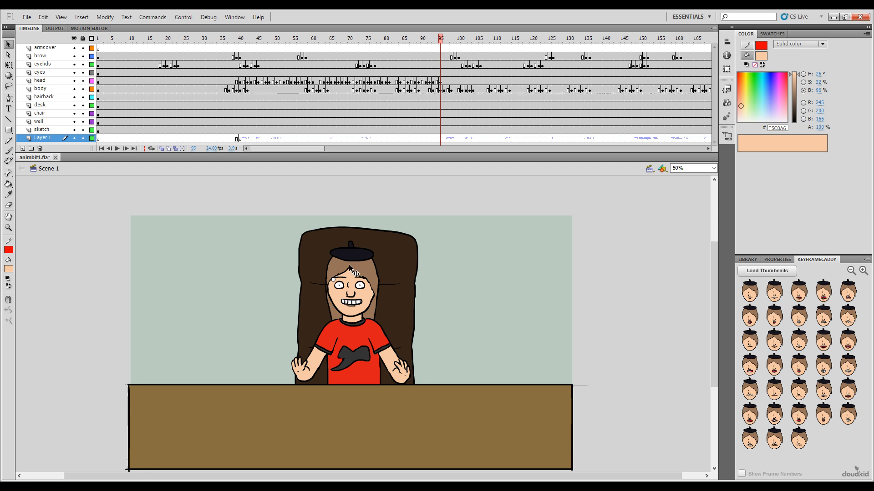
# Step: Try the Brush tool beside the stage, undo the test stroke, and set the fill colour to black (000000)
pyautogui.click(8, 151)
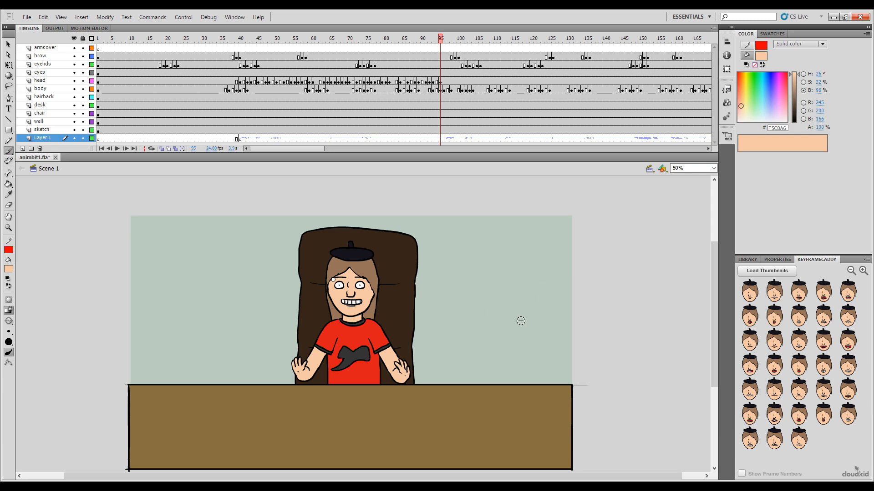
pyautogui.moveTo(490, 275)
pyautogui.mouseDown()
pyautogui.moveTo(517, 362)
pyautogui.moveTo(489, 357)
pyautogui.mouseUp()
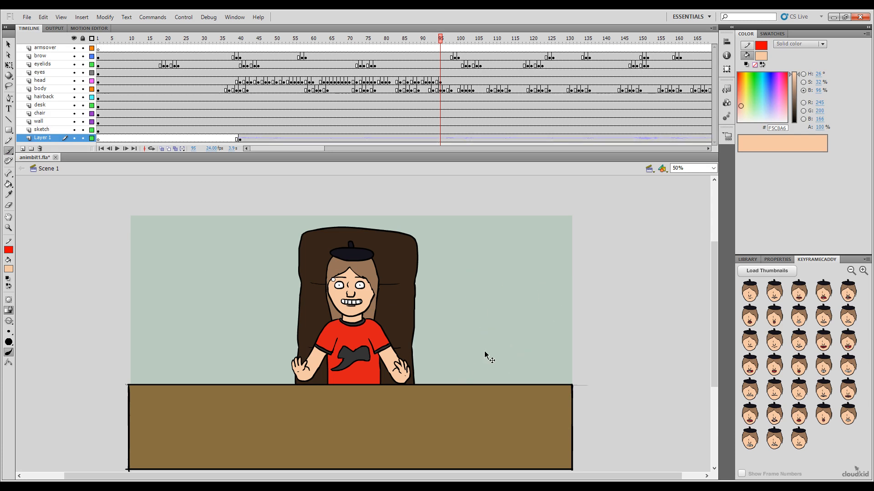
pyautogui.moveTo(614, 364)
pyautogui.mouseDown()
pyautogui.moveTo(596, 288)
pyautogui.moveTo(609, 376)
pyautogui.mouseUp()
pyautogui.hotkey('ctrl', 'z')
pyautogui.moveTo(798, 100); pyautogui.dragTo(787, 133)
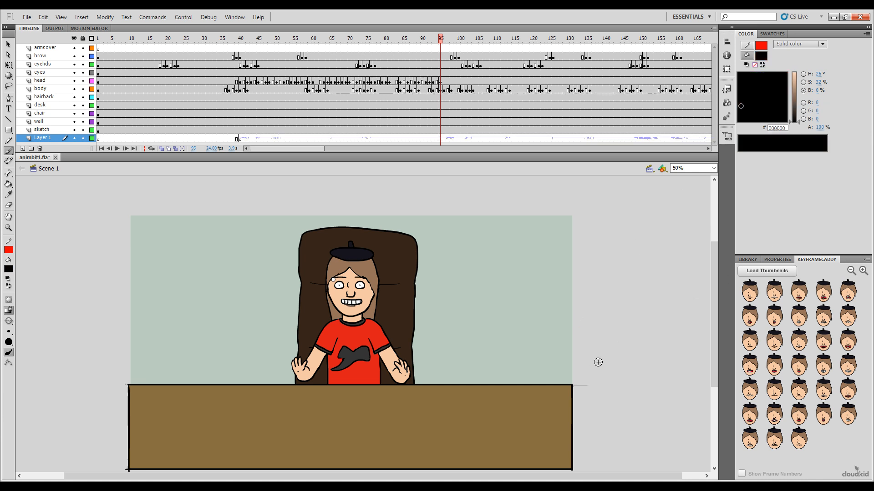
# Step: Hand-letter the note "BRB", "I PeePee" and ":3" with the brush on Layer 1, in the empty area right of the artwork
pyautogui.moveTo(598, 362)
pyautogui.mouseDown()
pyautogui.moveTo(630, 273)
pyautogui.moveTo(608, 384)
pyautogui.mouseUp()
pyautogui.moveTo(648, 364)
pyautogui.mouseDown()
pyautogui.moveTo(655, 275)
pyautogui.moveTo(641, 302)
pyautogui.moveTo(672, 245)
pyautogui.moveTo(691, 352)
pyautogui.mouseUp()
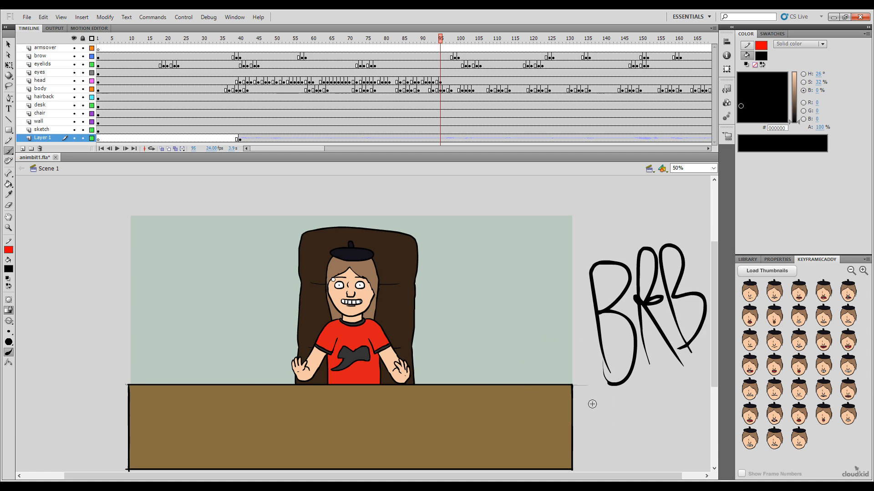
pyautogui.moveTo(585, 409)
pyautogui.mouseDown()
pyautogui.moveTo(599, 407)
pyautogui.moveTo(595, 425)
pyautogui.mouseUp()
pyautogui.moveTo(590, 426)
pyautogui.mouseDown()
pyautogui.moveTo(622, 425)
pyautogui.moveTo(620, 408)
pyautogui.mouseUp()
pyautogui.moveTo(631, 409)
pyautogui.mouseDown()
pyautogui.moveTo(641, 400)
pyautogui.moveTo(643, 412)
pyautogui.moveTo(656, 399)
pyautogui.moveTo(665, 412)
pyautogui.moveTo(658, 415)
pyautogui.moveTo(667, 397)
pyautogui.mouseUp()
pyautogui.moveTo(669, 401)
pyautogui.mouseDown()
pyautogui.moveTo(677, 390)
pyautogui.moveTo(683, 405)
pyautogui.mouseUp()
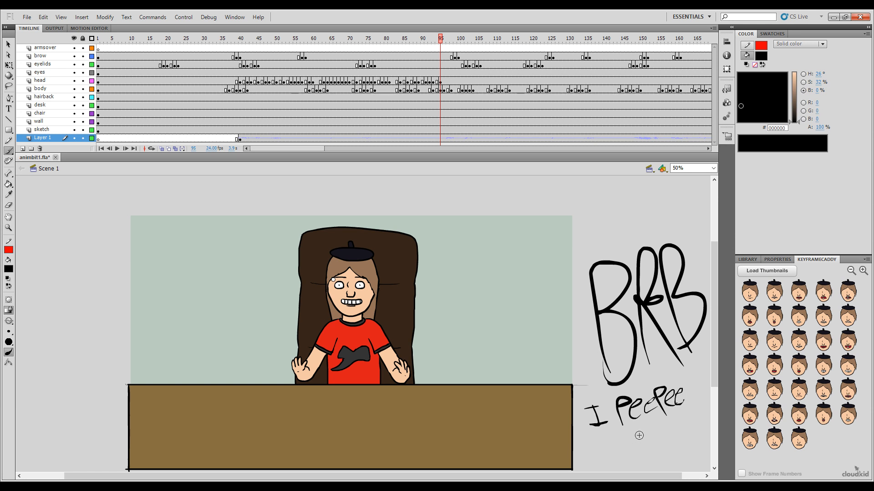
pyautogui.click(635, 436)
pyautogui.click(639, 449)
pyautogui.moveTo(642, 428)
pyautogui.mouseDown()
pyautogui.moveTo(658, 437)
pyautogui.moveTo(646, 448)
pyautogui.mouseUp()
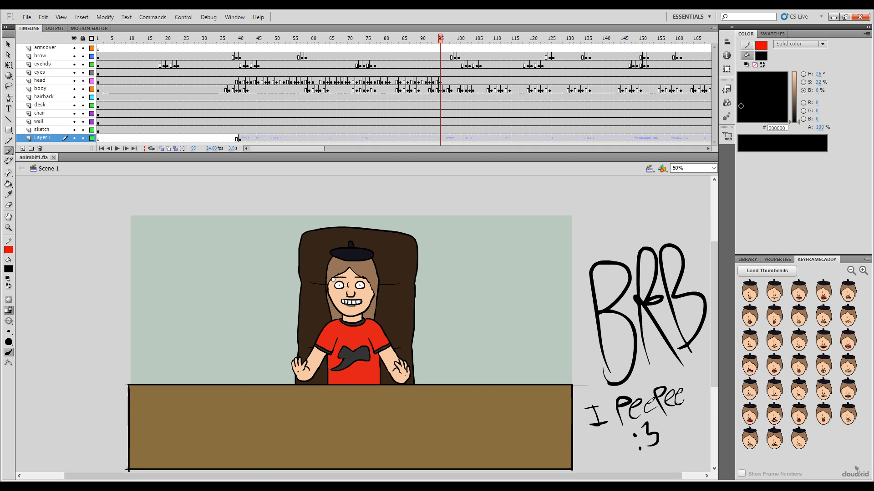
# Step: Delete the hand-lettered "BRB", "I PeePee" and ":3" note beside the artwork
pyautogui.click(227, 487)
pyautogui.click(8, 43)
pyautogui.moveTo(583, 223)
pyautogui.mouseDown()
pyautogui.moveTo(602, 328)
pyautogui.moveTo(673, 478)
pyautogui.moveTo(721, 473)
pyautogui.mouseUp()
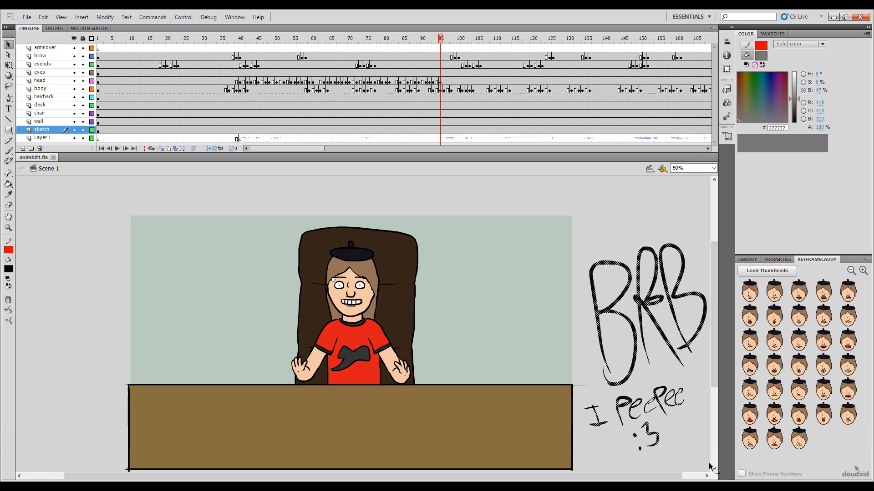
pyautogui.press('Delete')
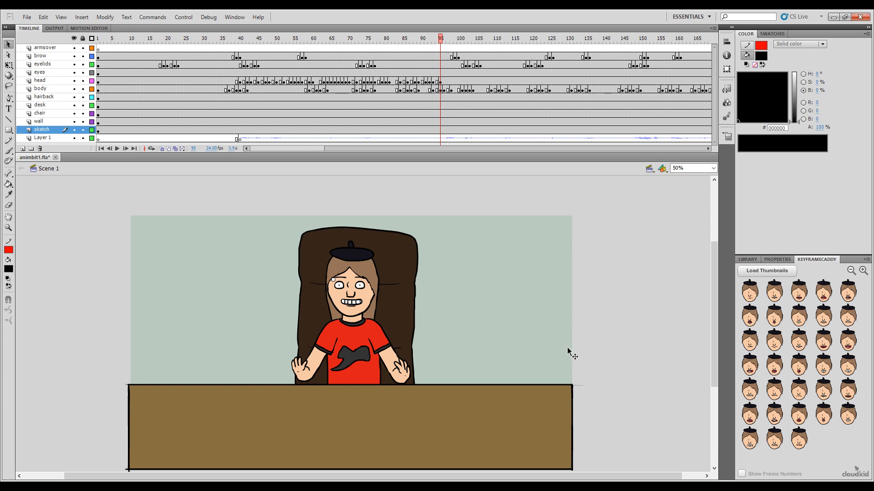
pyautogui.press('b')
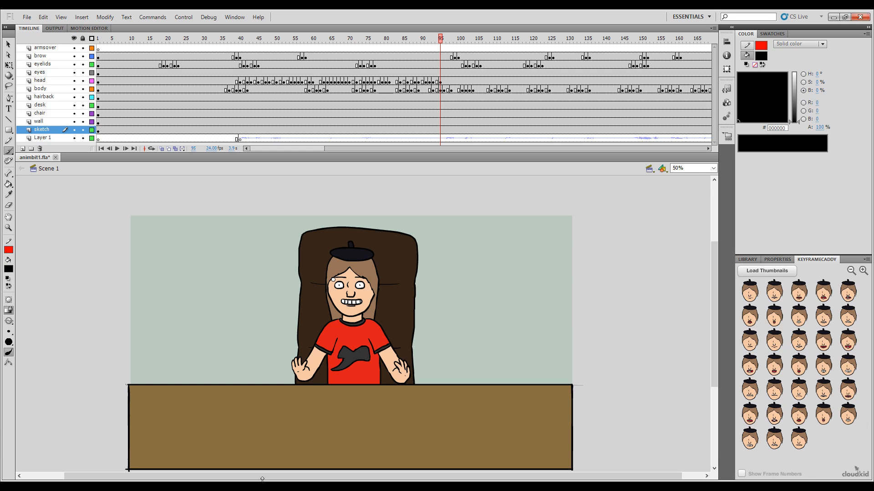
# Step: Key the square open mouth with teeth on the head layer at frame 97, and the small rounded open mouth at frame 98
pyautogui.moveTo(443, 39); pyautogui.dragTo(440, 37)
pyautogui.click(8, 44)
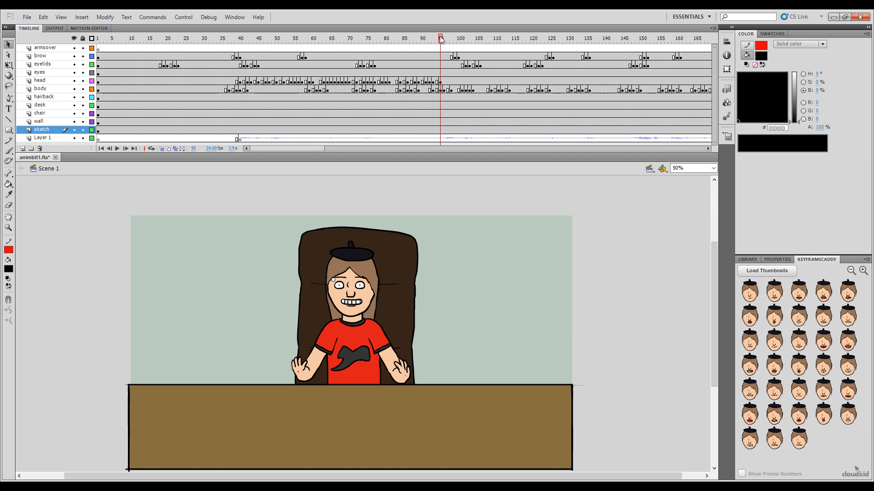
pyautogui.moveTo(440, 39); pyautogui.dragTo(447, 87)
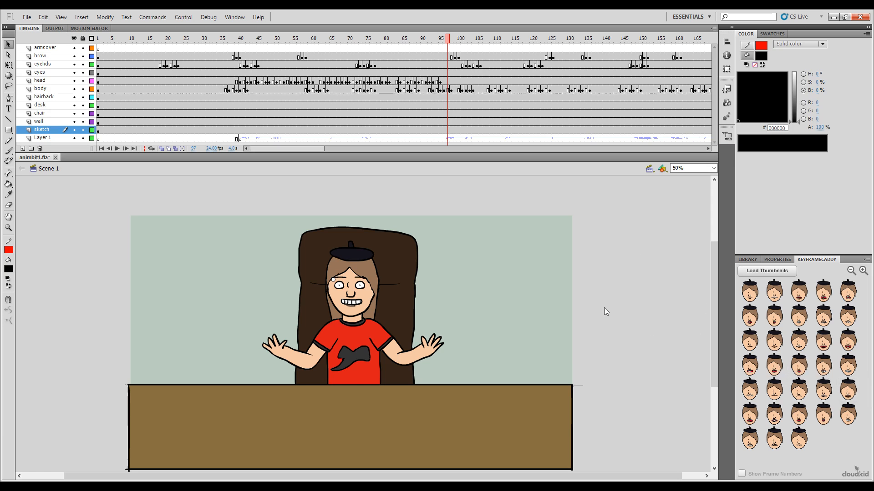
pyautogui.click(447, 80)
pyautogui.click(774, 365)
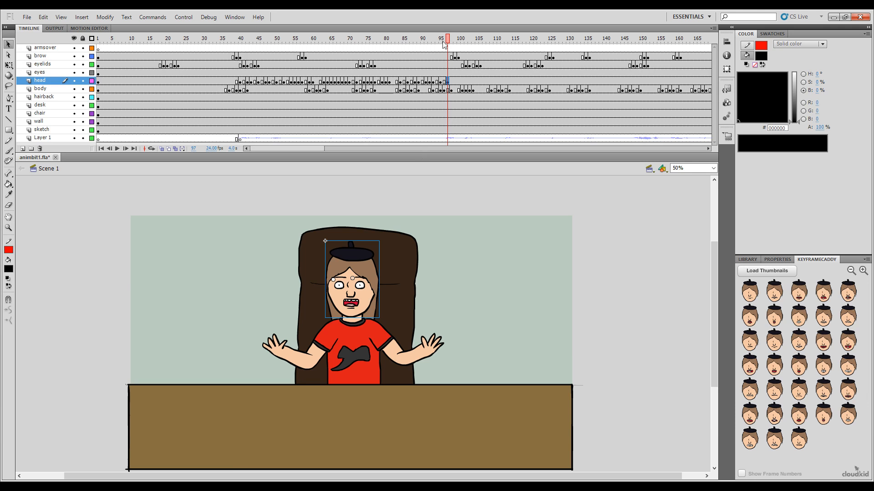
pyautogui.moveTo(447, 40); pyautogui.dragTo(451, 36)
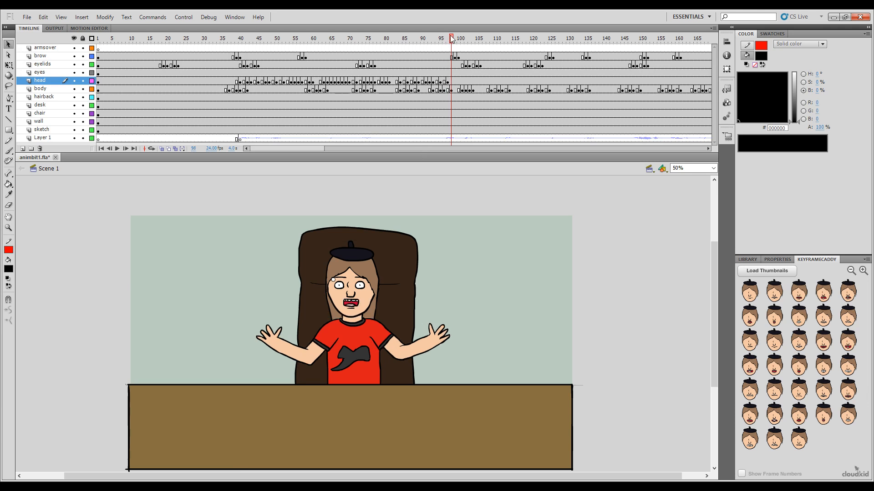
pyautogui.click(799, 364)
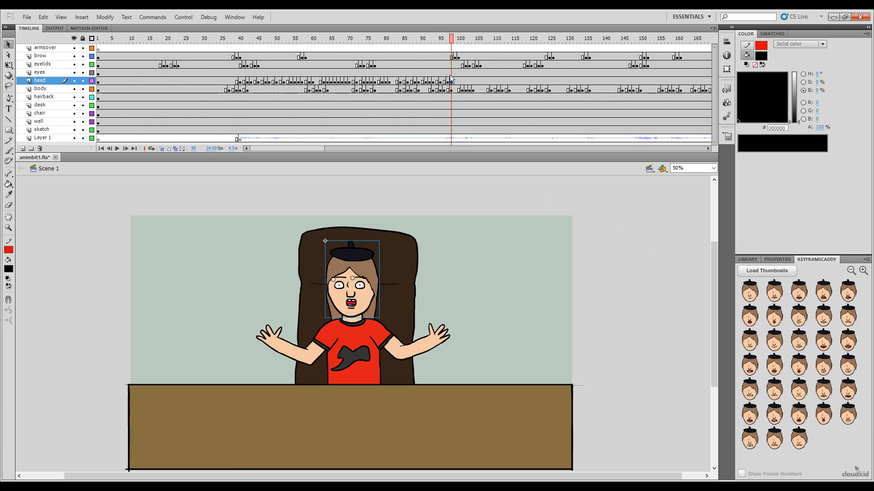
# Step: Recheck the mouth timing over frames 94 to 99, and key the clenched jagged-teeth pose on the head layer at frame 100
pyautogui.moveTo(450, 38)
pyautogui.mouseDown()
pyautogui.moveTo(438, 39)
pyautogui.moveTo(455, 39)
pyautogui.mouseUp()
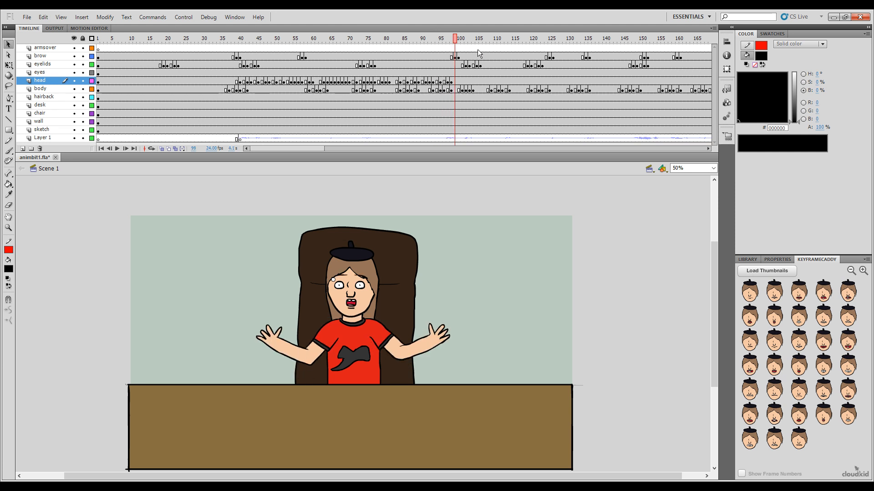
pyautogui.click(450, 39)
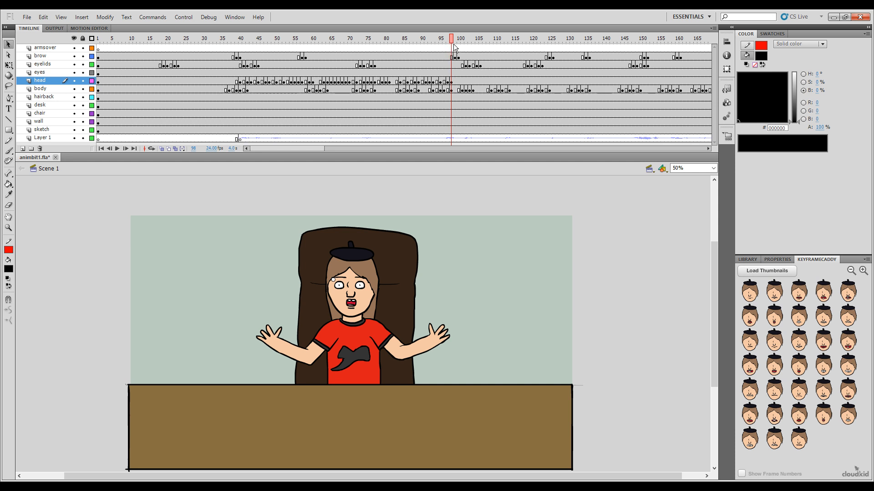
pyautogui.press(',')
pyautogui.press(',')
pyautogui.press(',')
pyautogui.press(',')
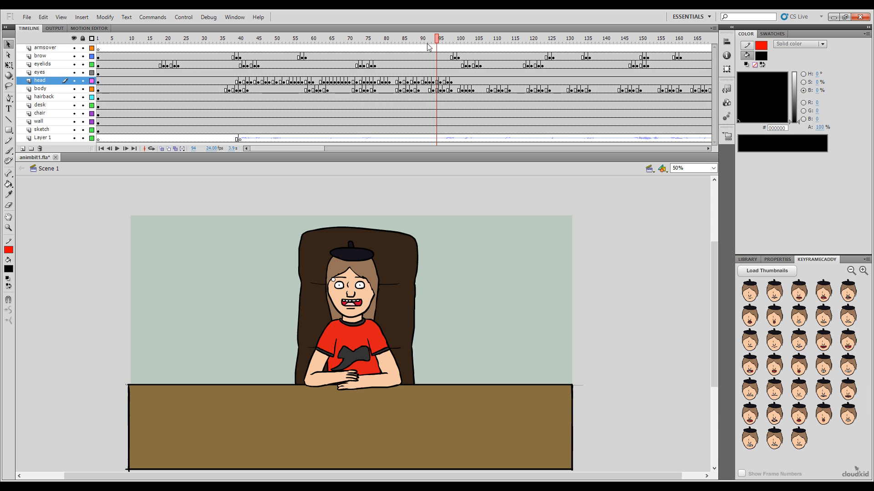
pyautogui.moveTo(438, 39); pyautogui.dragTo(458, 51)
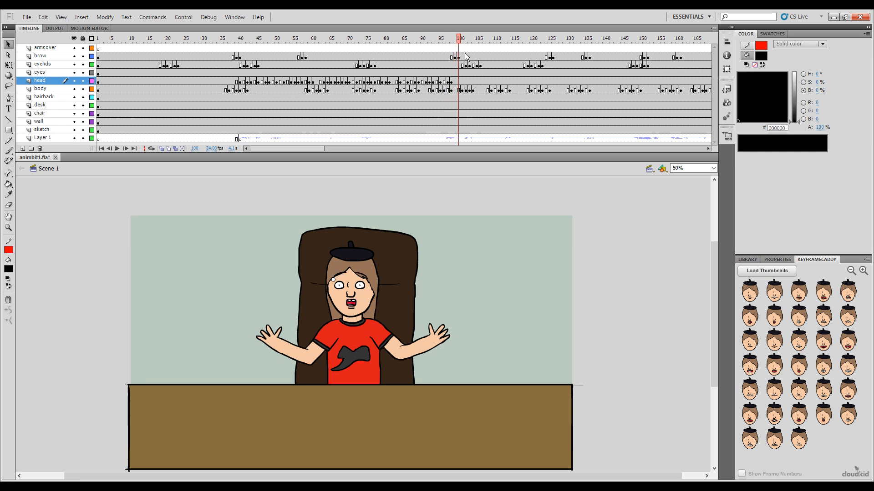
pyautogui.click(754, 397)
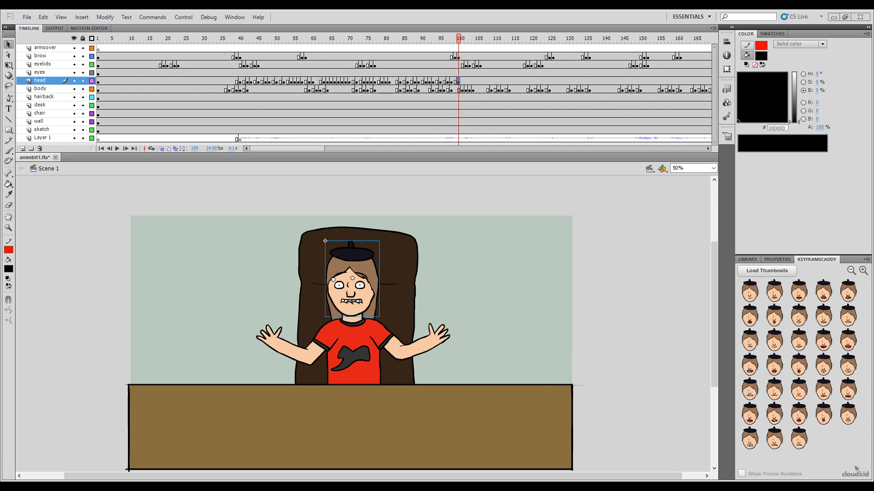
# Step: Key the wide red open smile on the head layer at frame 102, and the square open mouth with teeth at frame 104
pyautogui.moveTo(457, 45); pyautogui.dragTo(466, 45)
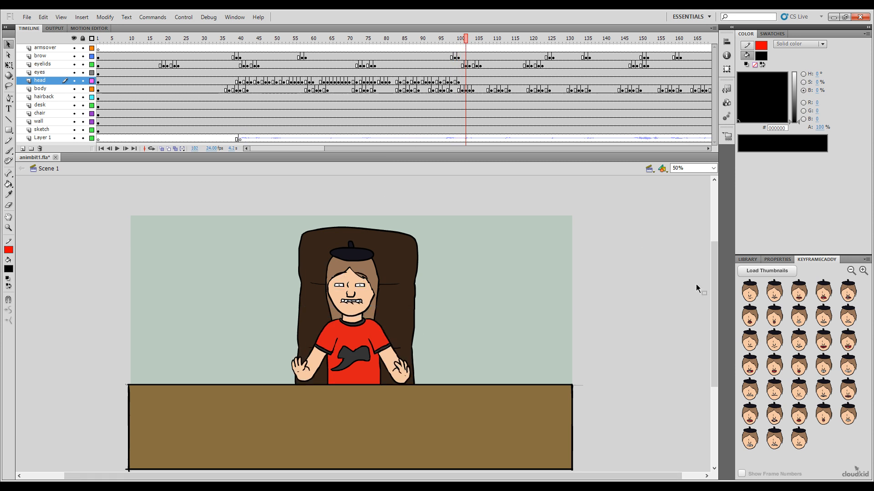
pyautogui.click(823, 341)
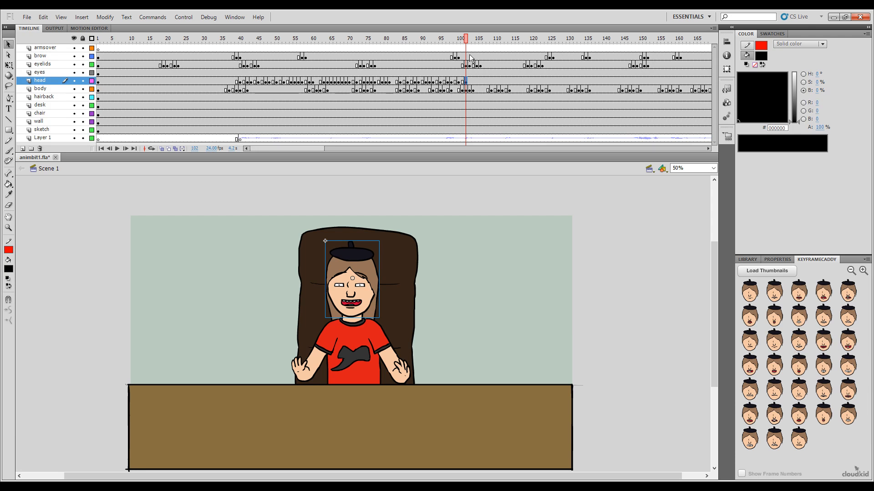
pyautogui.moveTo(470, 42); pyautogui.dragTo(476, 41)
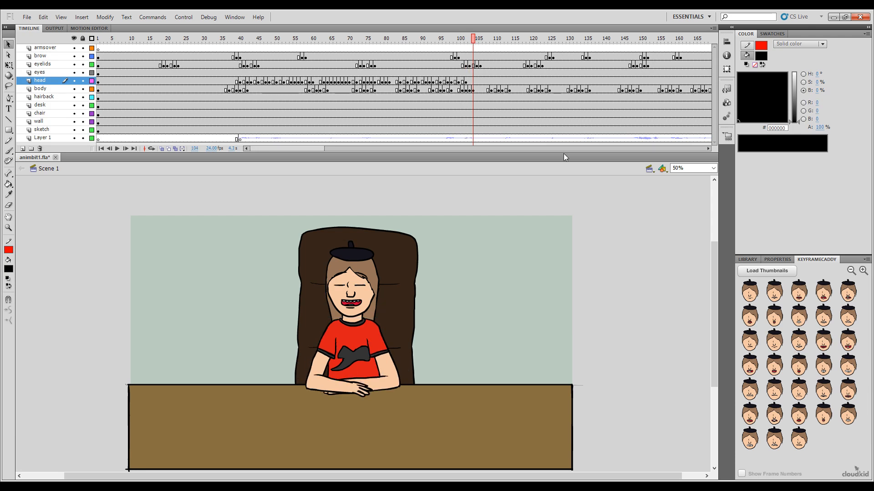
pyautogui.click(774, 364)
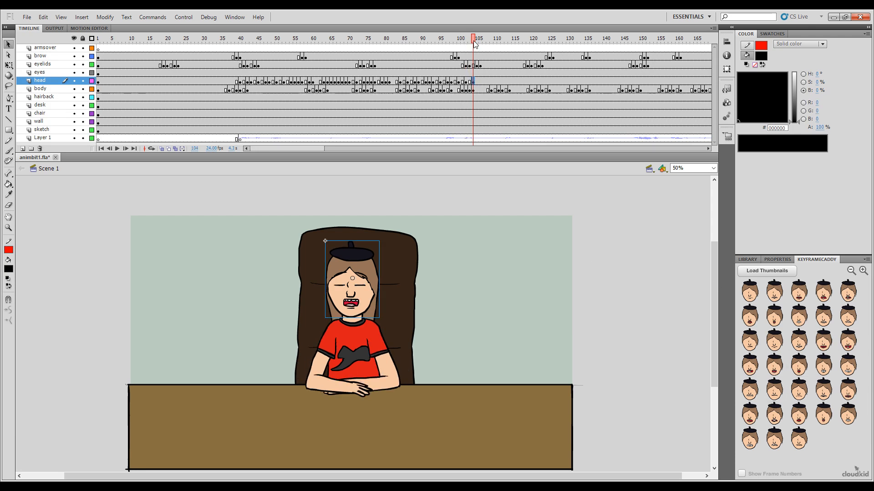
# Step: Key the small rounded open mouth on the head layer at frame 106, and the wide red open smile at frame 107
pyautogui.moveTo(474, 42); pyautogui.dragTo(481, 42)
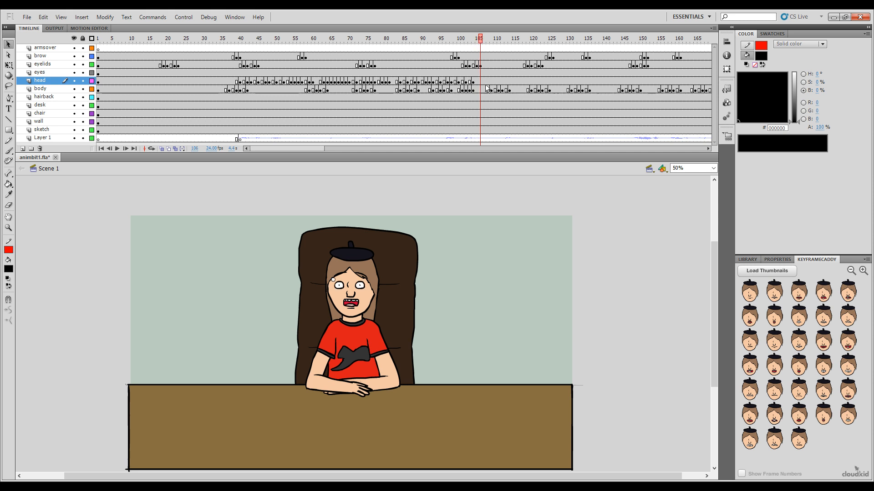
pyautogui.click(809, 376)
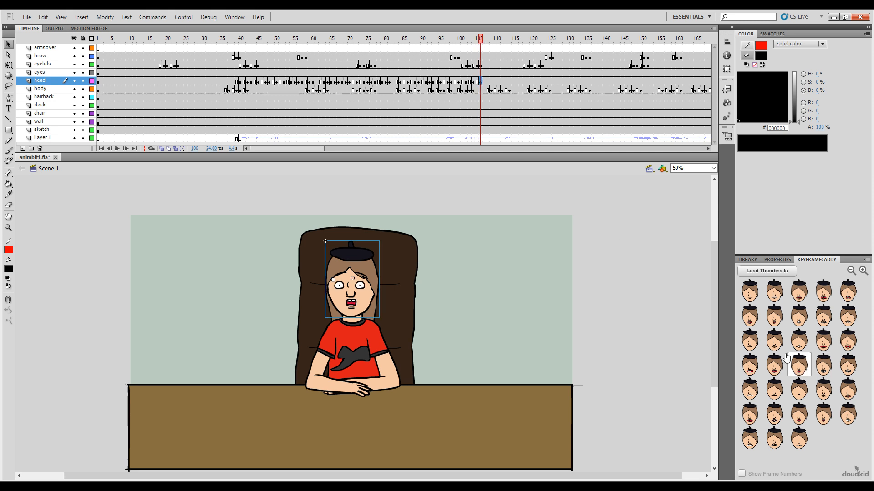
pyautogui.click(484, 39)
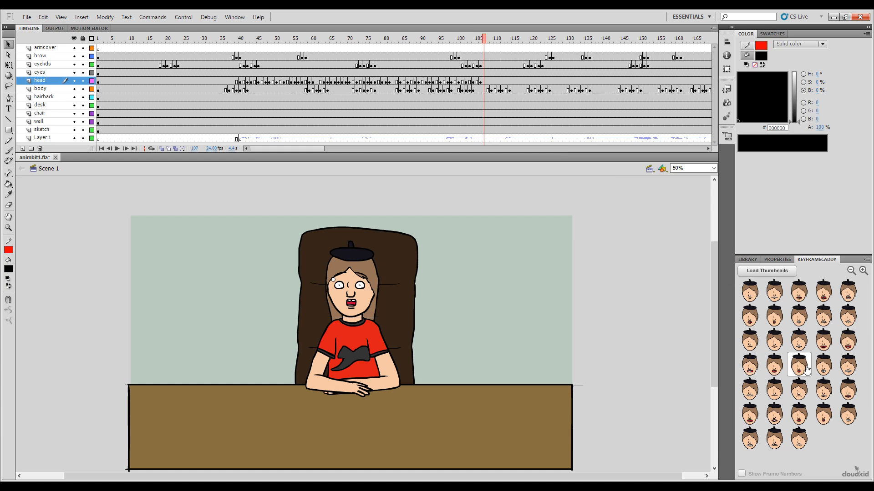
pyautogui.click(815, 351)
# Step: Key the clenched jagged-teeth pose on the head layer at frame 109, and the broad toothy grin at frame 110
pyautogui.moveTo(463, 40); pyautogui.dragTo(492, 67)
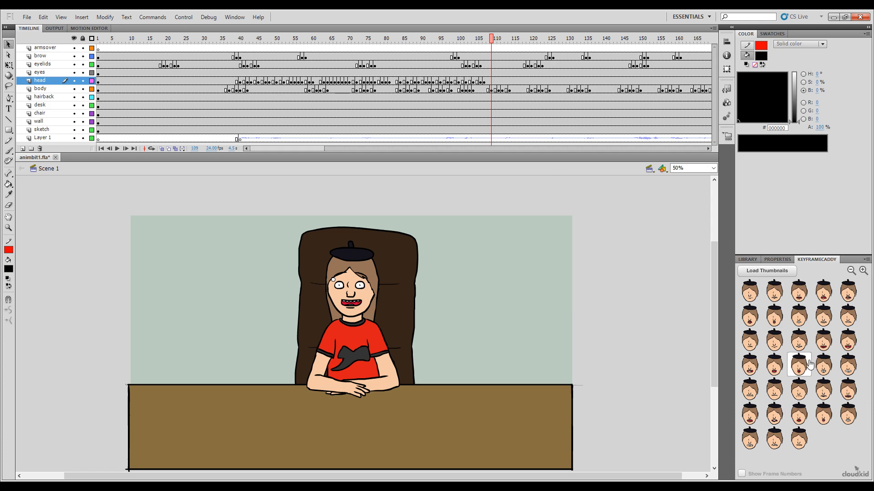
pyautogui.click(750, 390)
pyautogui.moveTo(491, 39); pyautogui.dragTo(497, 41)
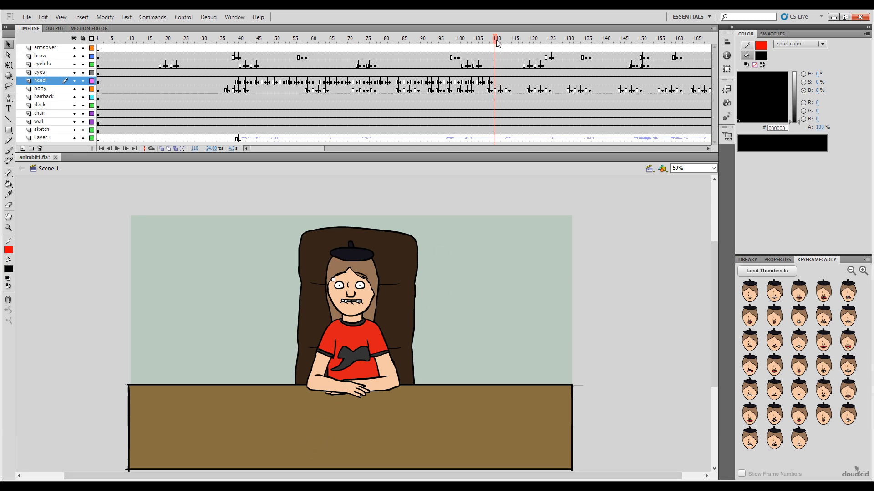
pyautogui.moveTo(497, 44)
pyautogui.mouseDown()
pyautogui.moveTo(486, 43)
pyautogui.moveTo(497, 49)
pyautogui.mouseUp()
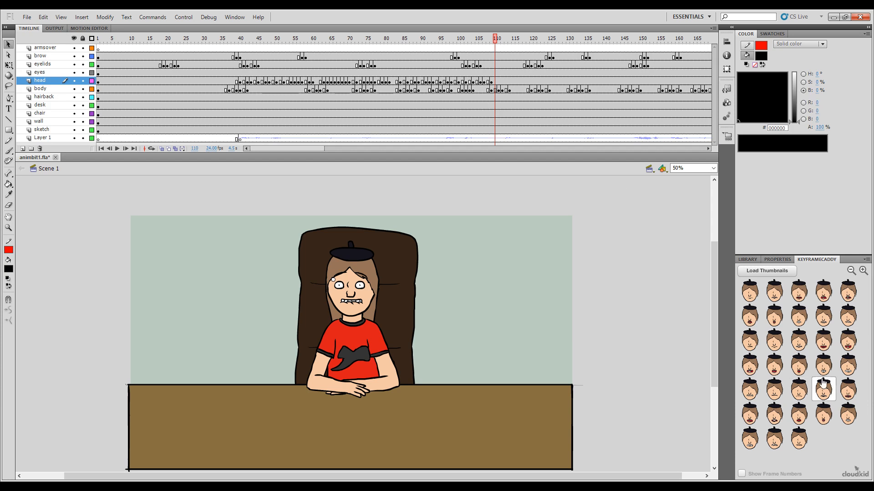
pyautogui.click(848, 367)
# Step: Play the animation from frame 82 to check the newly keyed mouth poses against the audio
pyautogui.moveTo(488, 42); pyautogui.dragTo(392, 98)
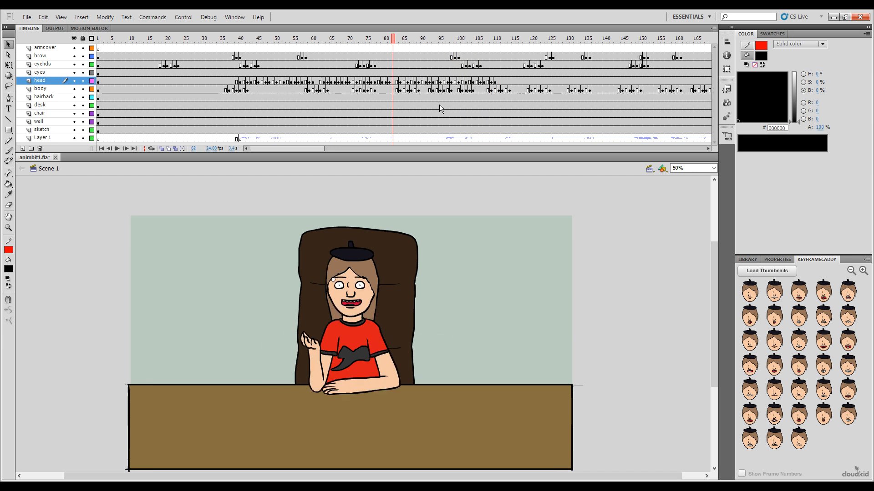
pyautogui.press('Return')
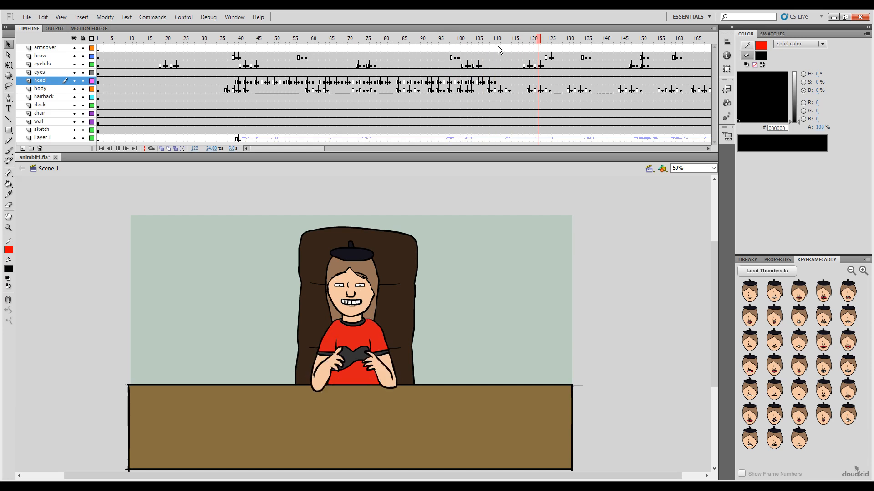
pyautogui.click(498, 46)
# Step: Key the thin toothy smile on the head layer at frame 112, and the wide laughing open mouth at frame 113
pyautogui.moveTo(500, 47); pyautogui.dragTo(504, 48)
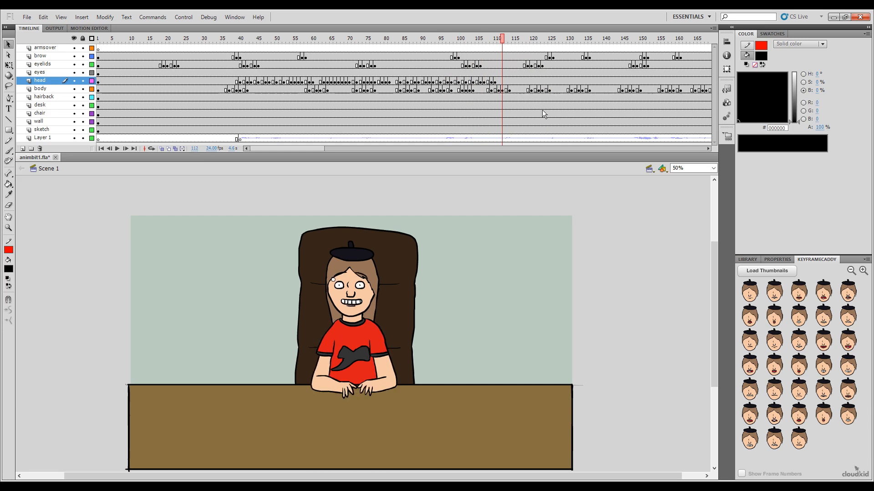
pyautogui.click(799, 340)
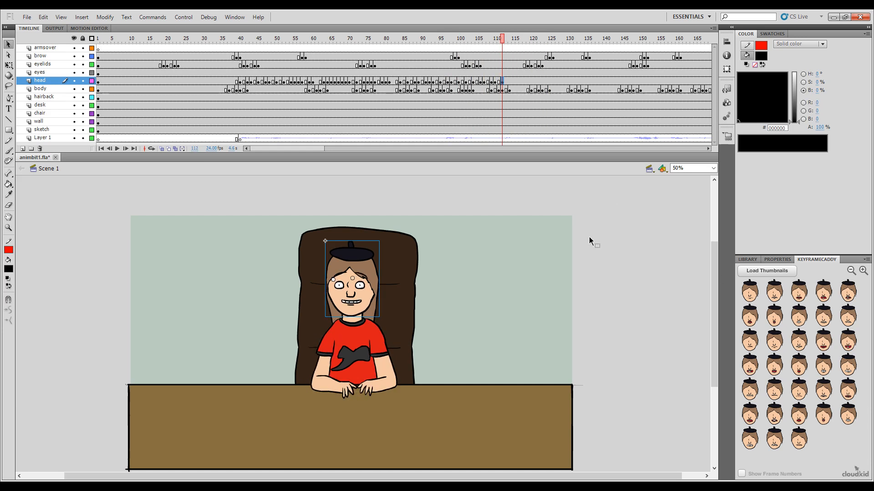
pyautogui.click(506, 42)
pyautogui.click(847, 340)
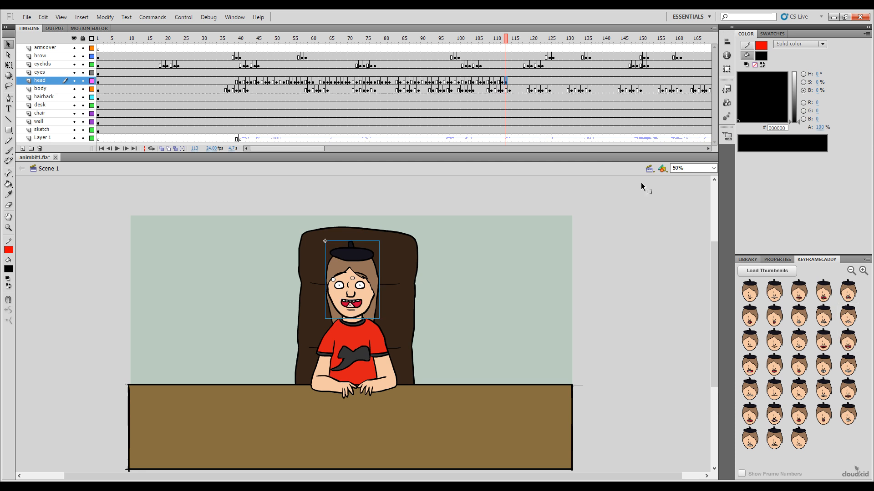
# Step: Key the red open mouth with upper teeth on the head layer at frame 115, and the clenched jagged-teeth pose at frame 116
pyautogui.click(510, 39)
pyautogui.click(513, 40)
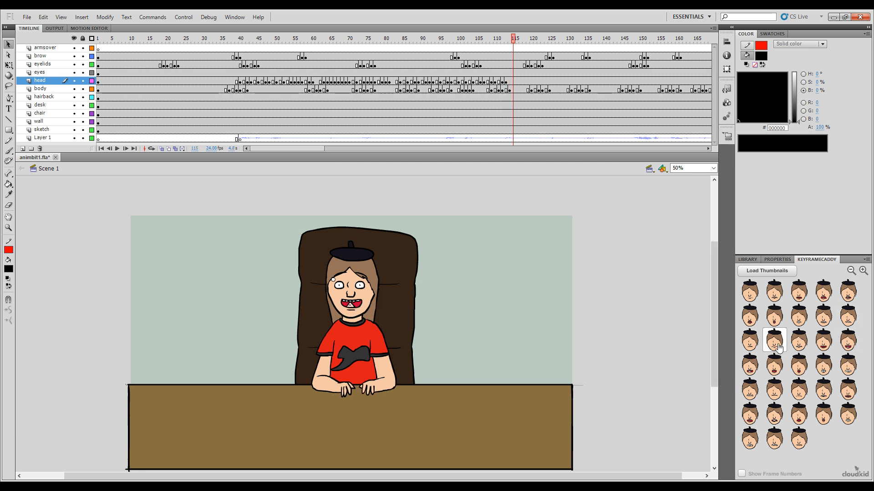
pyautogui.click(751, 364)
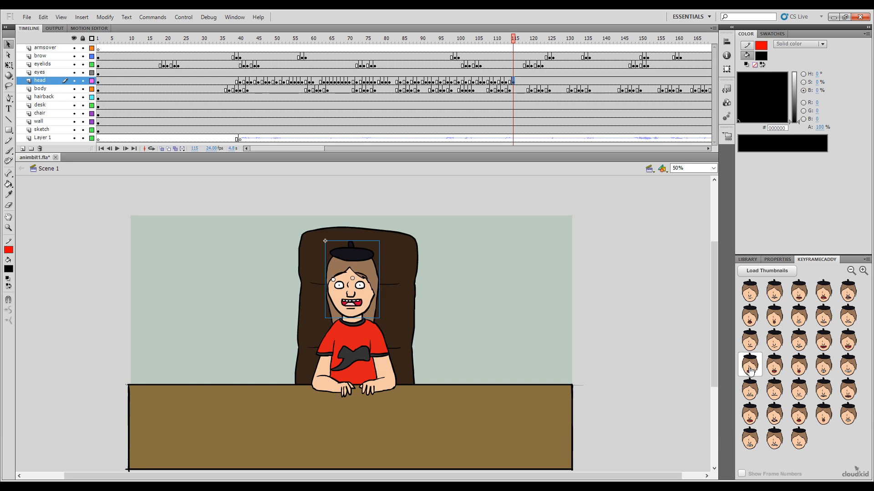
pyautogui.moveTo(516, 40)
pyautogui.mouseDown()
pyautogui.moveTo(493, 45)
pyautogui.moveTo(516, 49)
pyautogui.mouseUp()
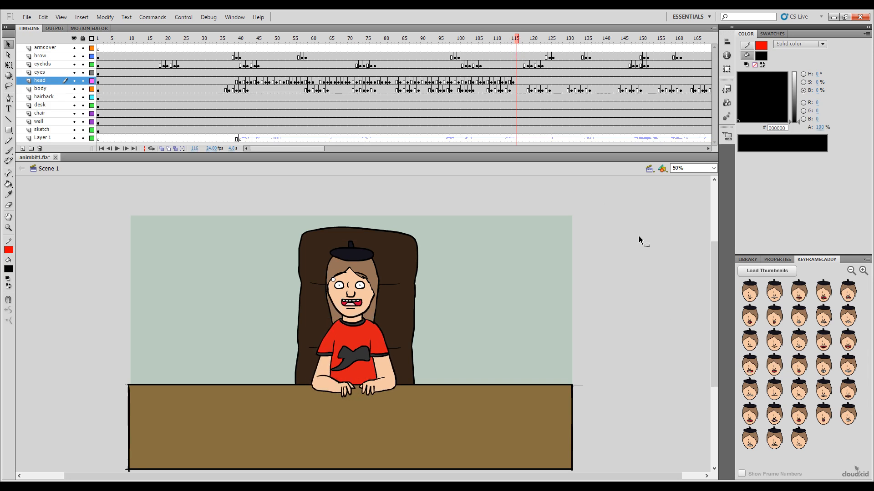
pyautogui.click(750, 390)
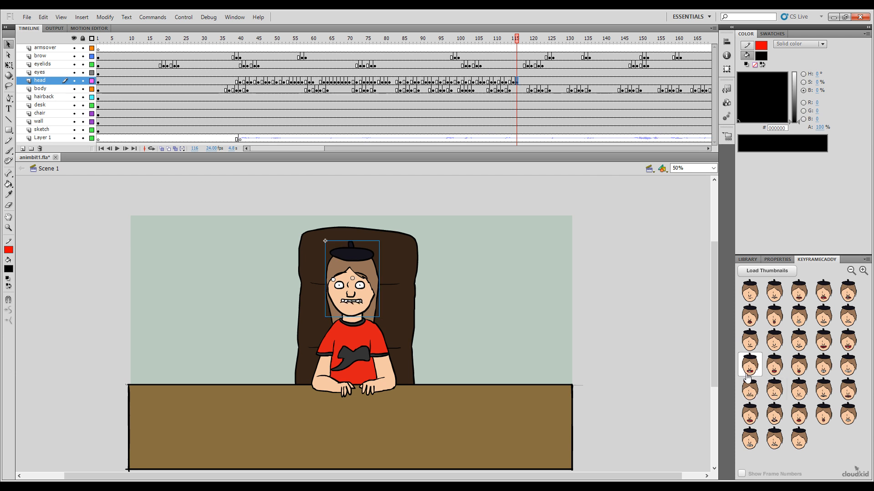
# Step: Key the wide red open smile on the head layer at frame 117, and the red open mouth with upper teeth at frame 118
pyautogui.moveTo(518, 42)
pyautogui.mouseDown()
pyautogui.moveTo(510, 44)
pyautogui.moveTo(526, 45)
pyautogui.mouseUp()
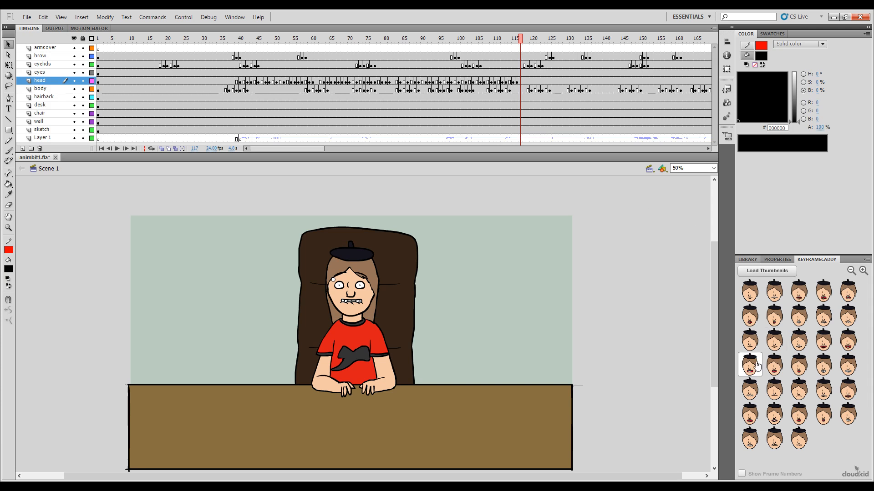
pyautogui.click(749, 374)
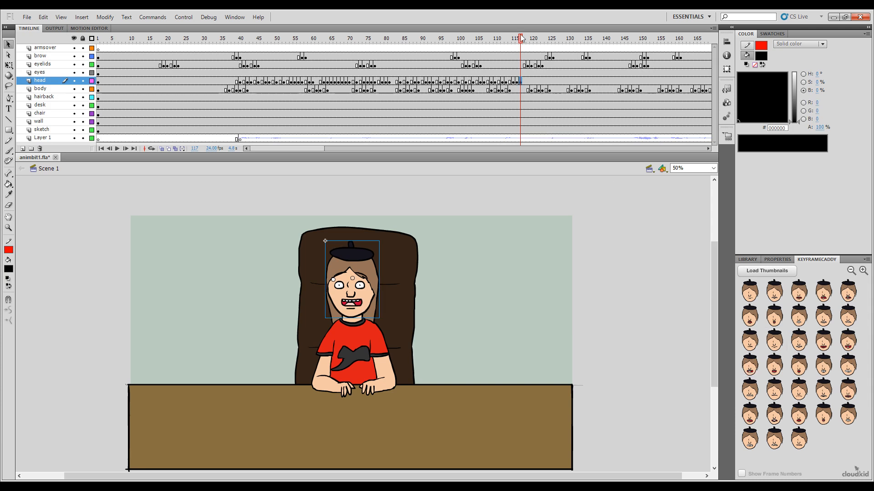
pyautogui.moveTo(520, 40)
pyautogui.mouseDown()
pyautogui.moveTo(507, 41)
pyautogui.moveTo(522, 49)
pyautogui.mouseUp()
pyautogui.click(800, 339)
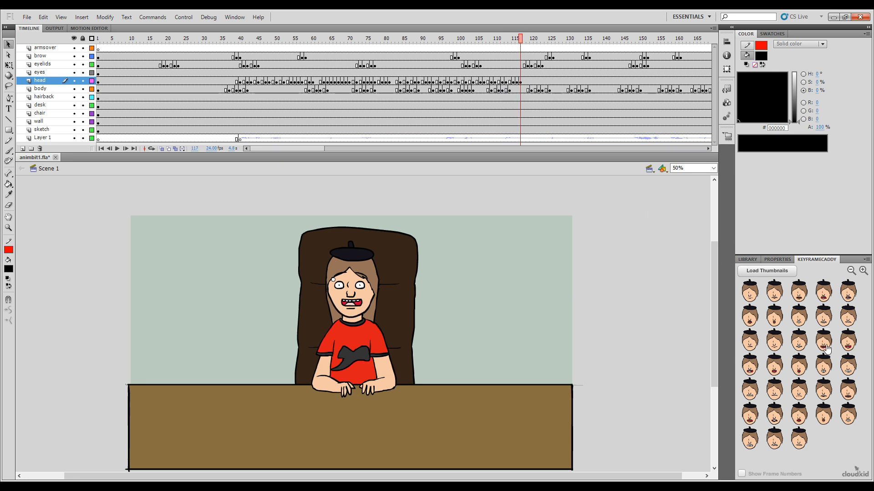
pyautogui.click(524, 45)
pyautogui.click(749, 365)
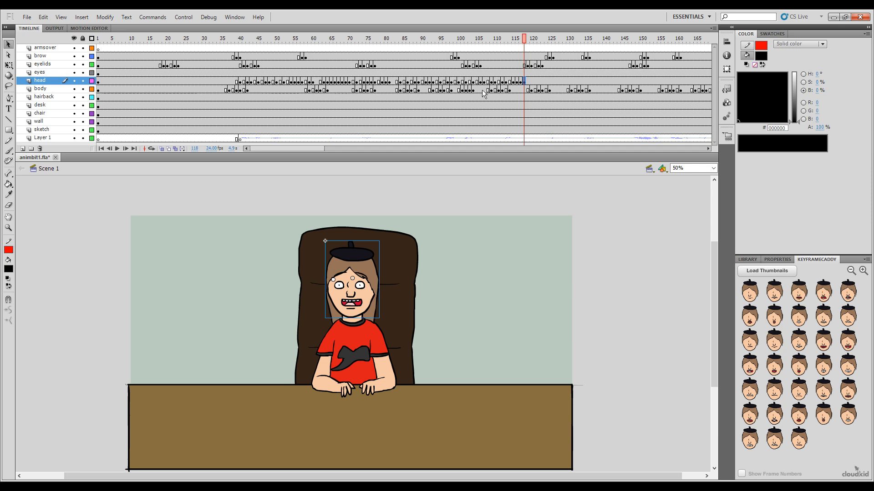
# Step: Key the wide clenched toothy grin on the head layer at frame 119
pyautogui.click(522, 39)
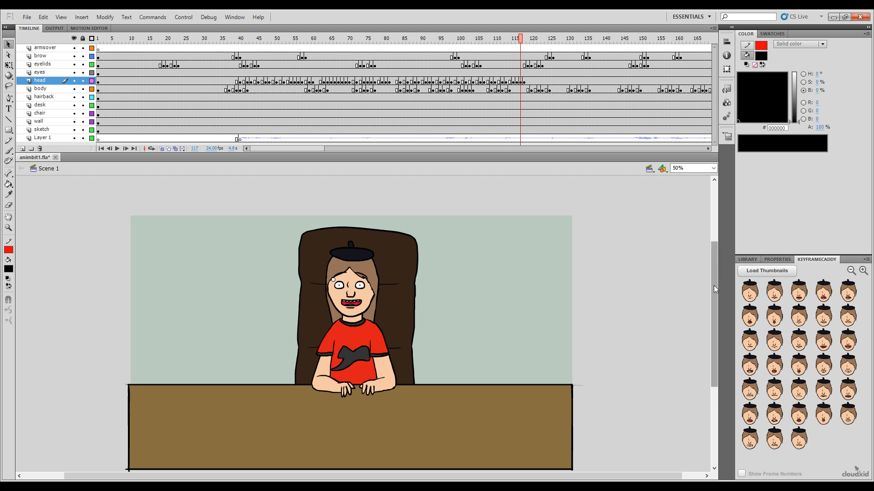
pyautogui.moveTo(713, 285); pyautogui.dragTo(717, 293)
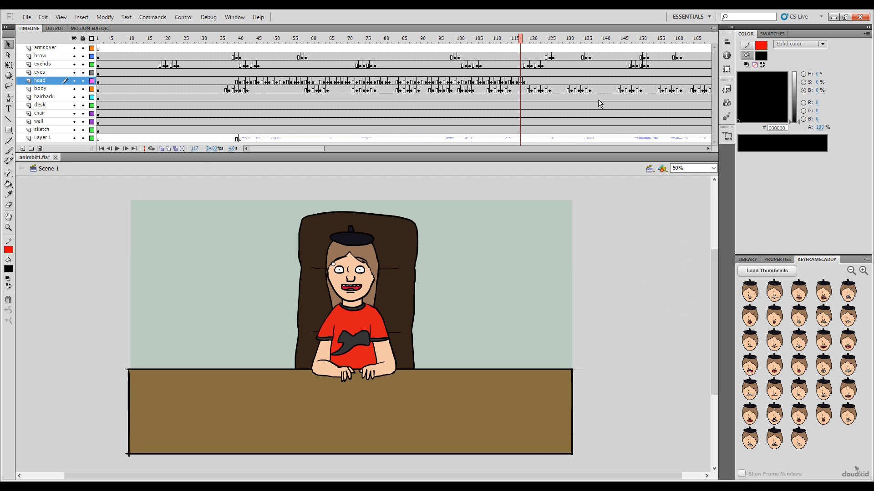
pyautogui.moveTo(521, 39); pyautogui.dragTo(523, 44)
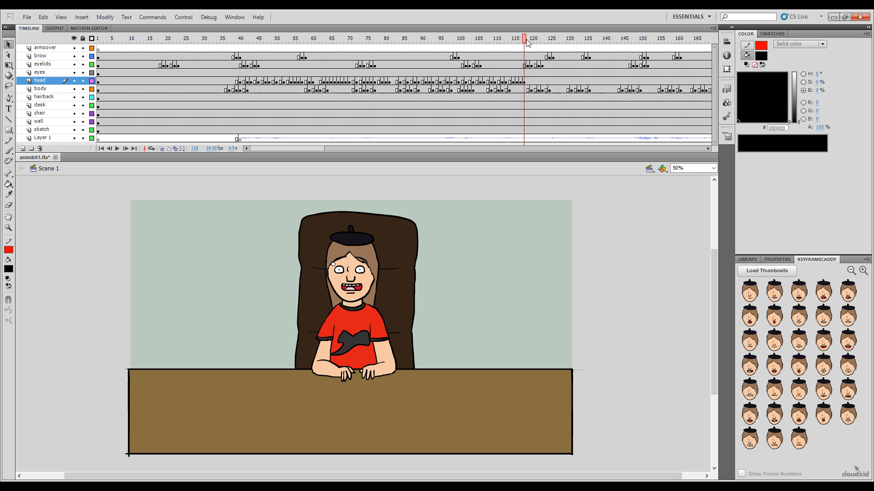
pyautogui.moveTo(521, 40)
pyautogui.mouseDown()
pyautogui.moveTo(539, 47)
pyautogui.moveTo(520, 46)
pyautogui.moveTo(528, 46)
pyautogui.mouseUp()
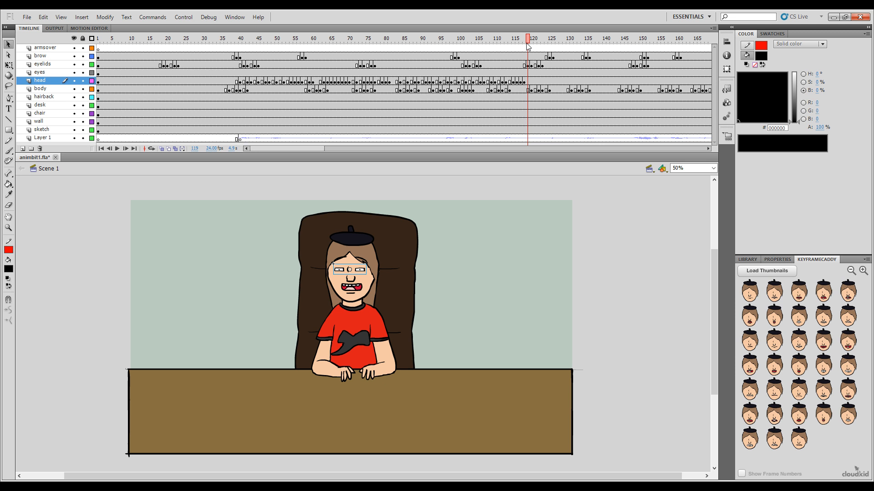
pyautogui.click(832, 372)
pyautogui.moveTo(529, 42)
pyautogui.mouseDown()
pyautogui.moveTo(513, 44)
pyautogui.moveTo(527, 43)
pyautogui.mouseUp()
pyautogui.moveTo(521, 46)
pyautogui.mouseDown()
pyautogui.moveTo(535, 48)
pyautogui.moveTo(528, 49)
pyautogui.mouseUp()
pyautogui.click(831, 382)
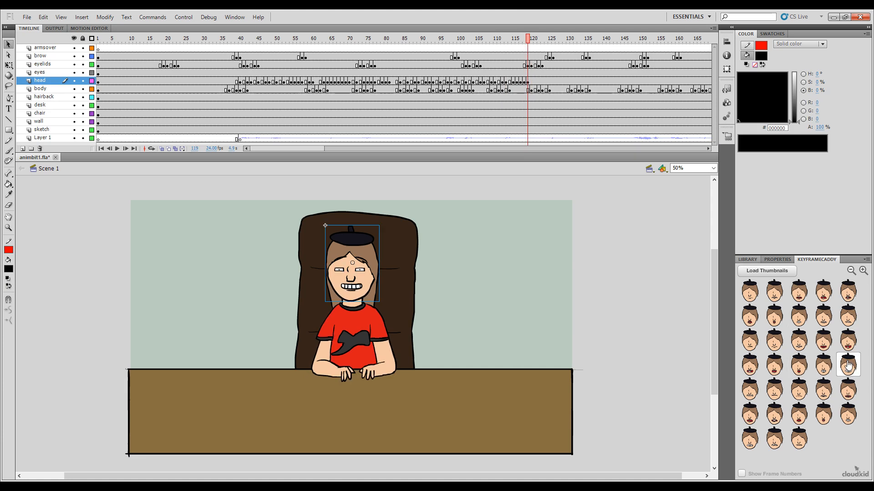
# Step: Key the narrow clenched-teeth mouth on the head layer at frame 120, and the small red open mouth at frame 121
pyautogui.click(524, 40)
pyautogui.moveTo(524, 40); pyautogui.dragTo(533, 39)
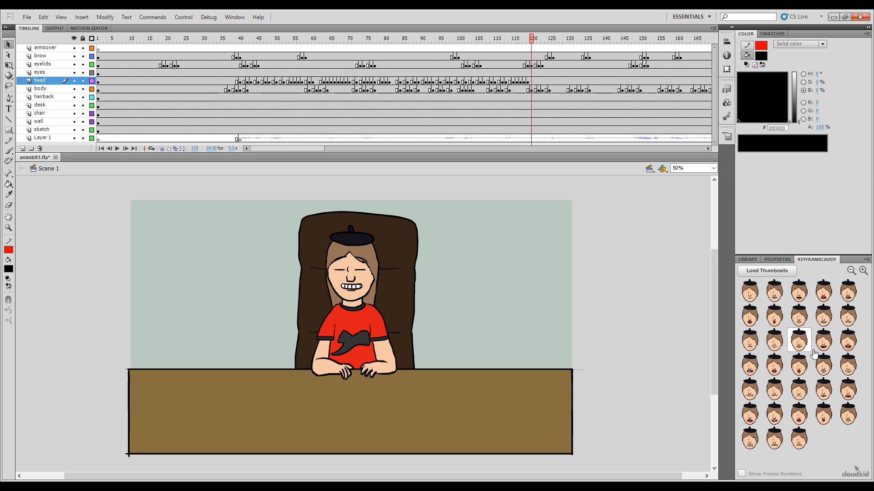
pyautogui.click(823, 365)
pyautogui.click(534, 40)
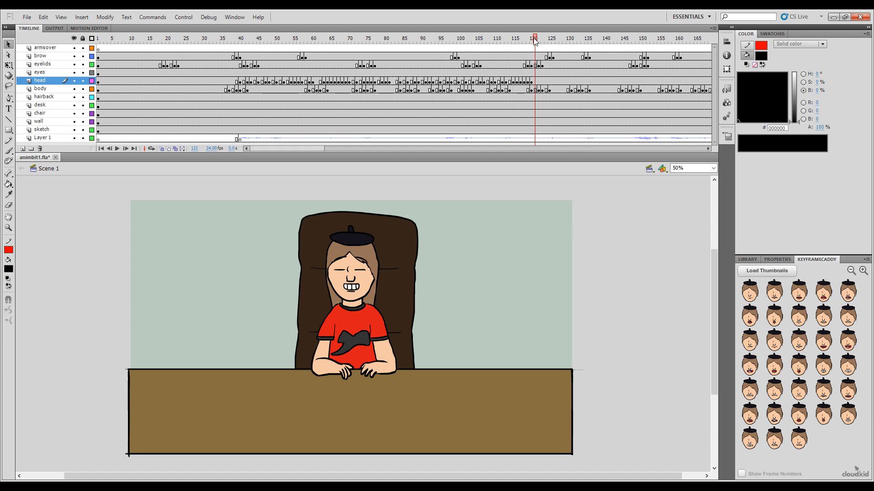
# Step: Key the red open mouth with upper teeth on the head layer at frames 123 and 124
pyautogui.moveTo(535, 41)
pyautogui.mouseDown()
pyautogui.moveTo(525, 42)
pyautogui.moveTo(543, 44)
pyautogui.mouseUp()
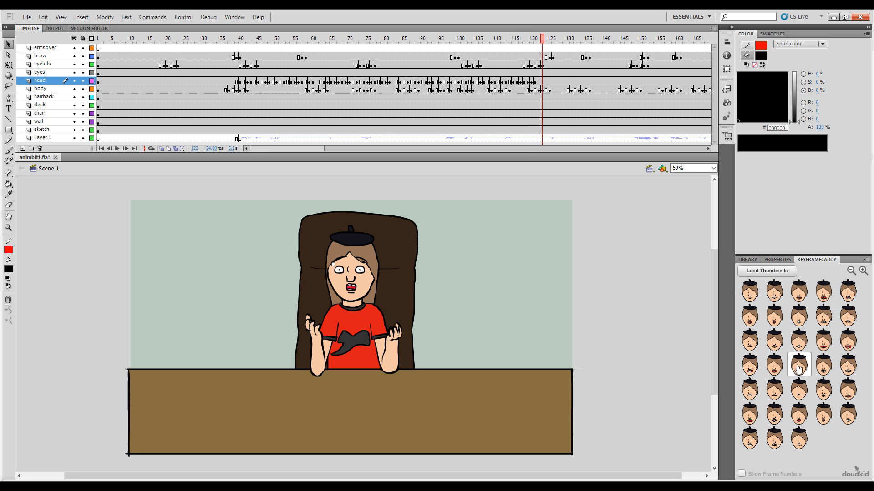
pyautogui.click(749, 371)
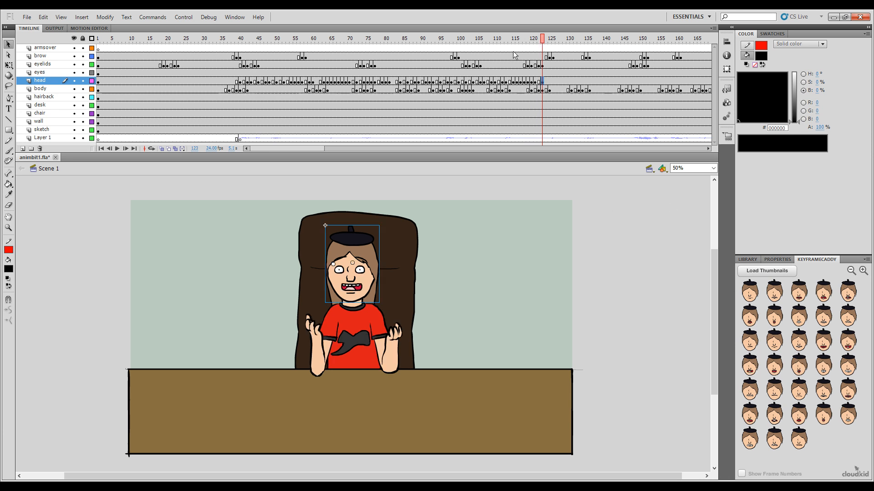
pyautogui.moveTo(511, 40); pyautogui.dragTo(549, 78)
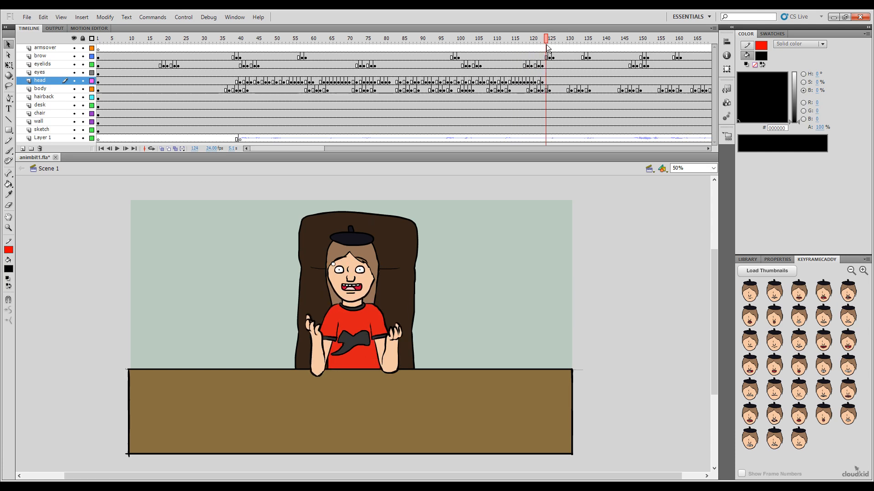
pyautogui.moveTo(546, 44); pyautogui.dragTo(546, 45)
pyautogui.click(799, 388)
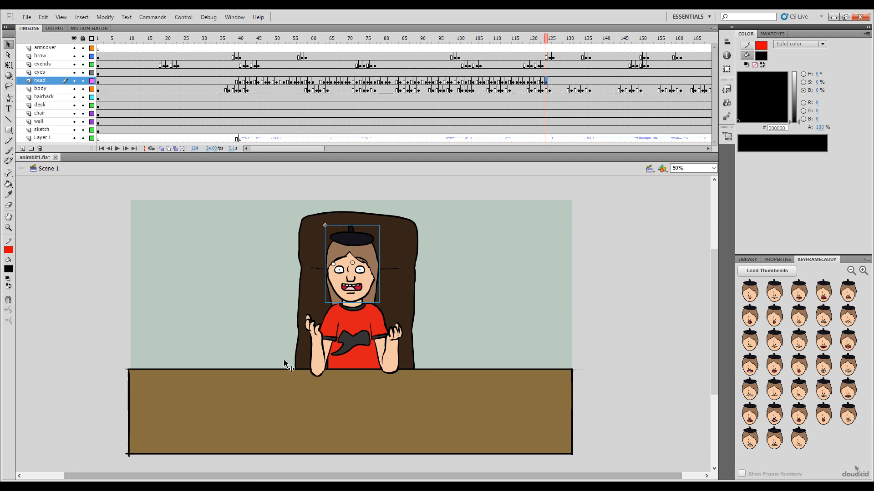
# Step: Key the wide red open smile on the head layer at frame 125, and the wide laughing open mouth at frame 127
pyautogui.click(542, 40)
pyautogui.moveTo(542, 40)
pyautogui.mouseDown()
pyautogui.moveTo(552, 41)
pyautogui.moveTo(527, 40)
pyautogui.moveTo(551, 43)
pyautogui.mouseUp()
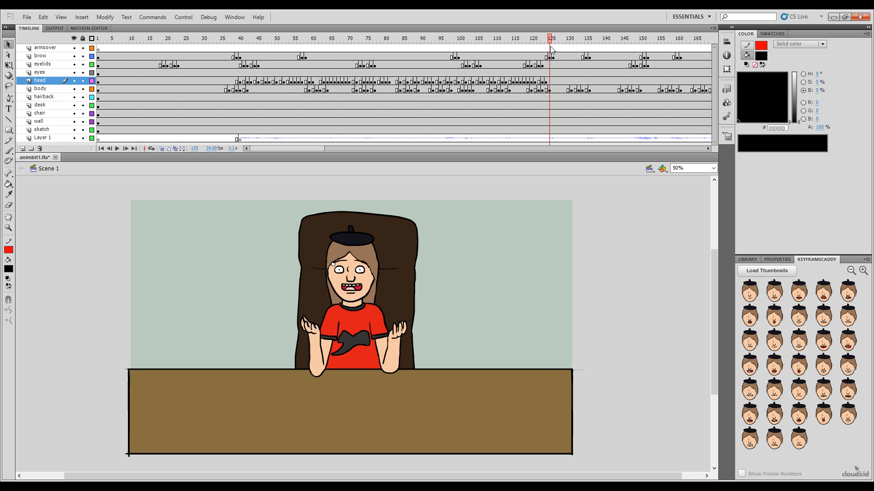
pyautogui.click(825, 301)
pyautogui.click(553, 40)
pyautogui.click(557, 40)
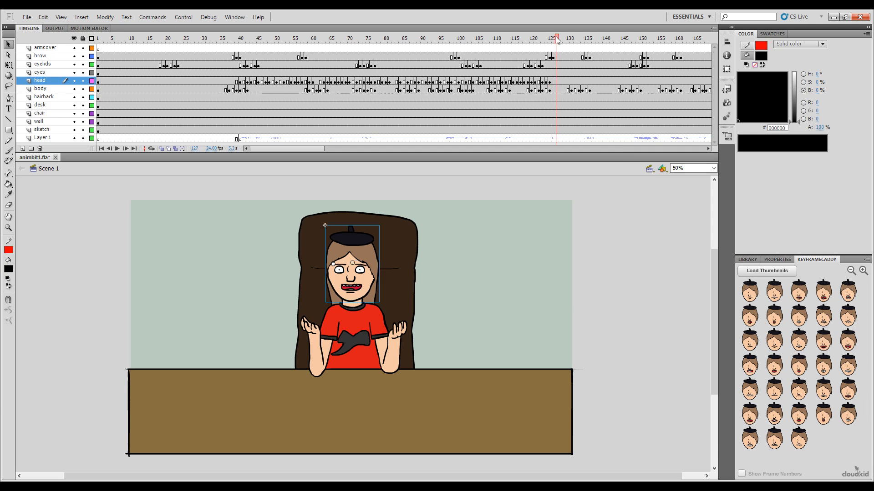
pyautogui.click(849, 338)
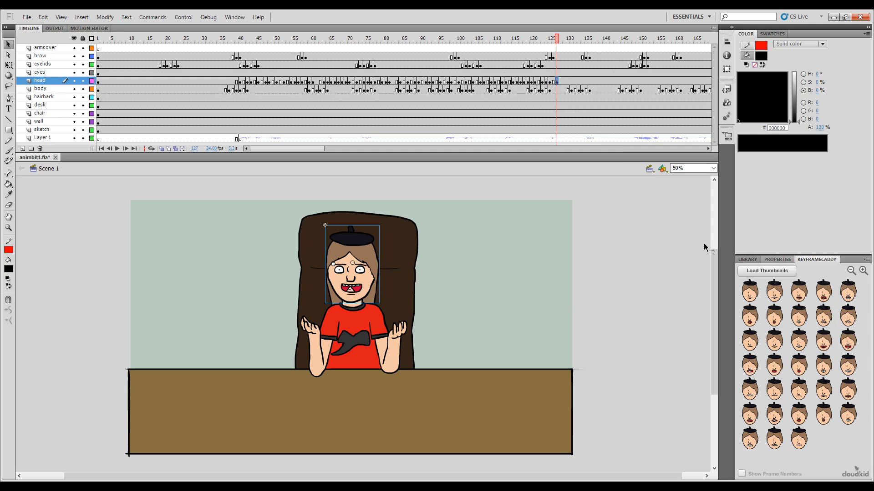
# Step: Key the wide red open smile on the head layer at frame 129, and the red open mouth with upper teeth at frame 130
pyautogui.click(560, 40)
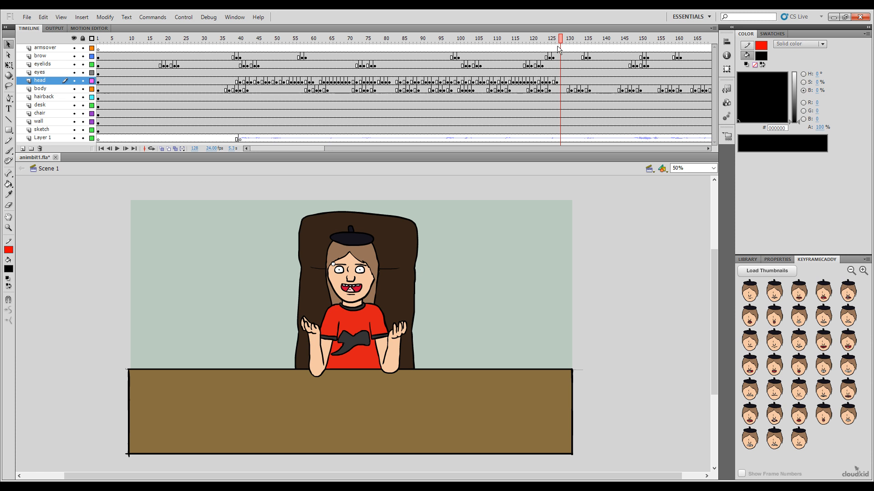
pyautogui.click(564, 40)
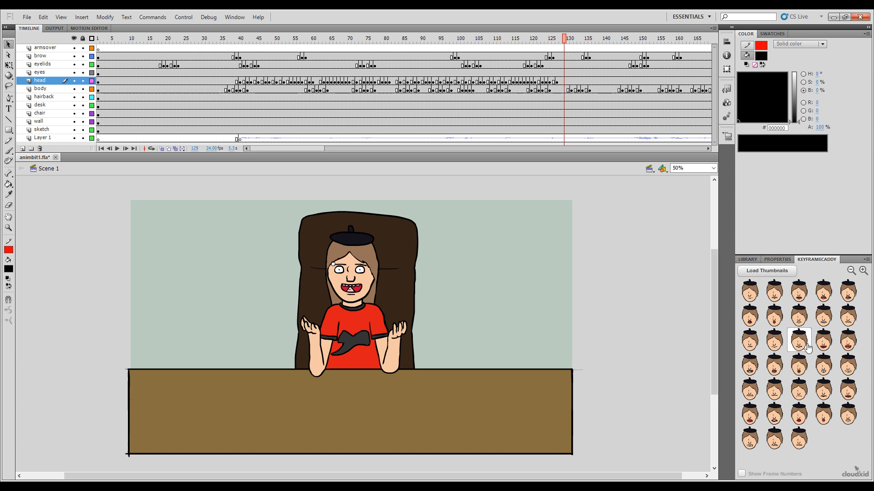
pyautogui.click(765, 281)
pyautogui.click(568, 40)
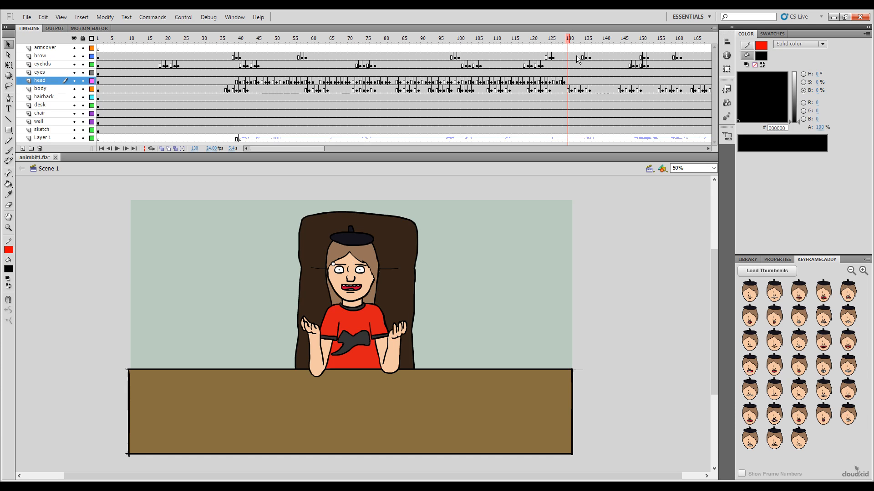
pyautogui.click(749, 371)
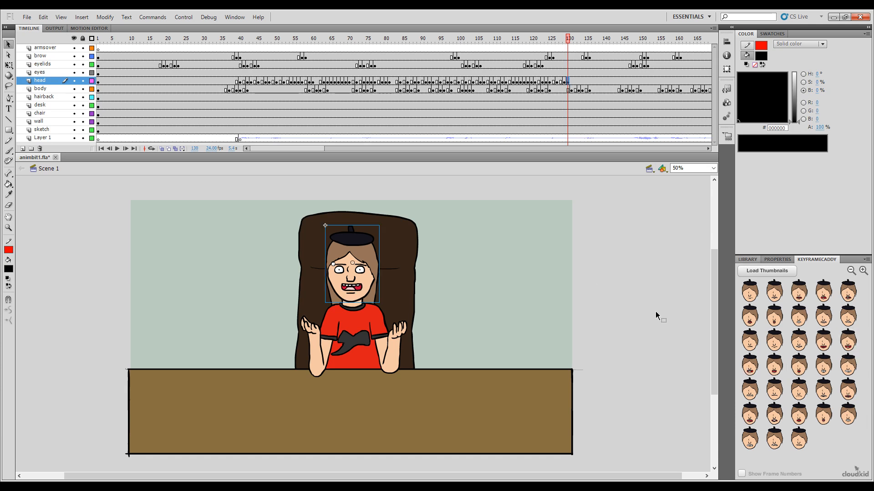
# Step: Key the wide red open smile on the head layer at frame 131, and the thin toothy smile at frame 133
pyautogui.moveTo(313, 148); pyautogui.dragTo(357, 149)
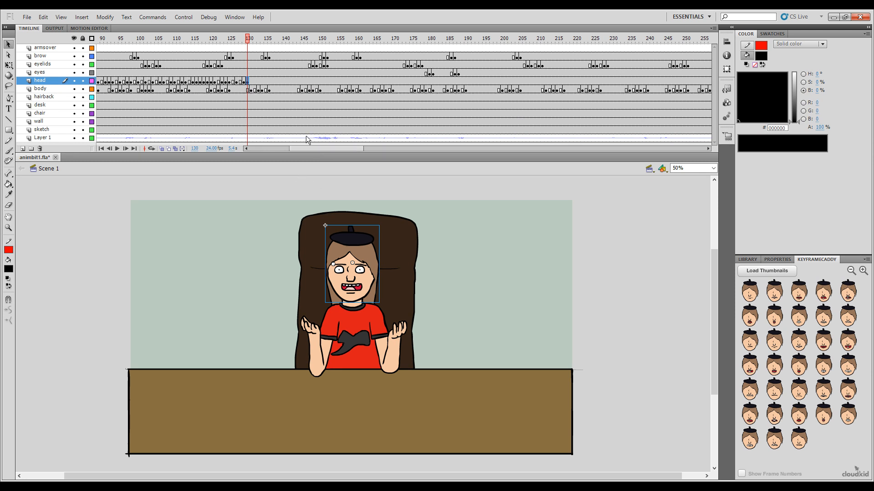
pyautogui.moveTo(321, 147); pyautogui.dragTo(307, 159)
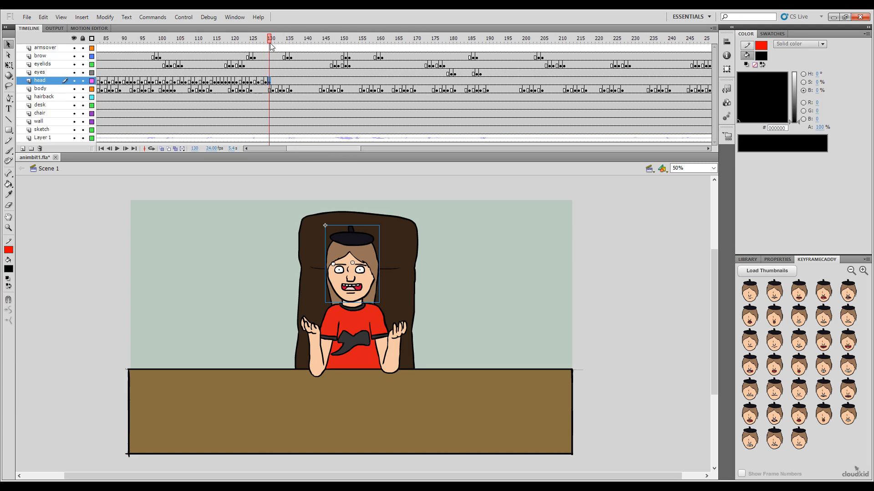
pyautogui.click(231, 488)
pyautogui.click(240, 488)
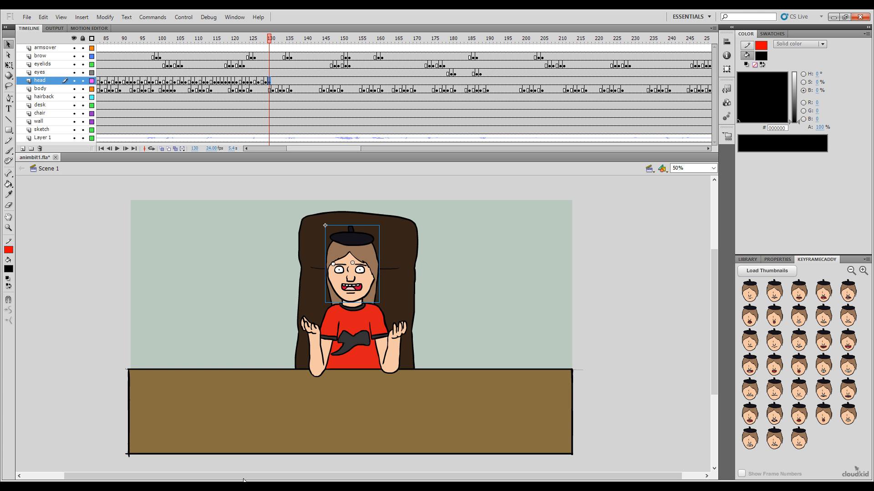
pyautogui.click(267, 41)
pyautogui.moveTo(266, 38); pyautogui.dragTo(273, 59)
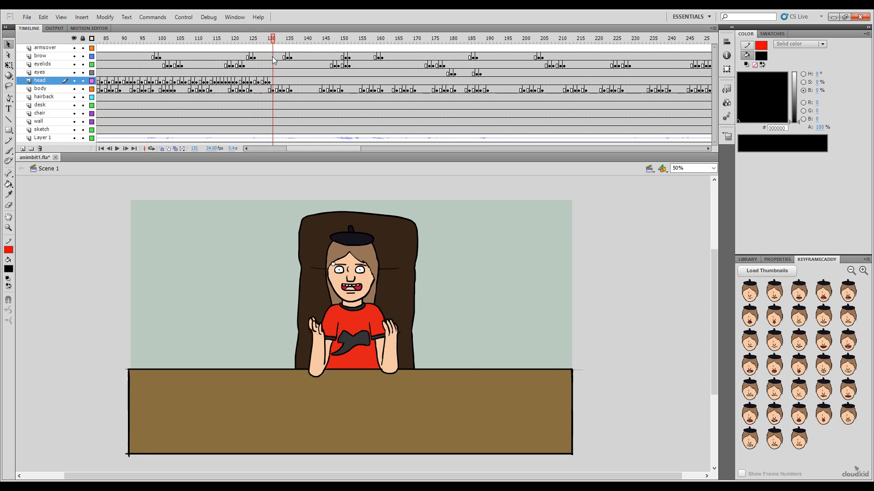
pyautogui.click(822, 343)
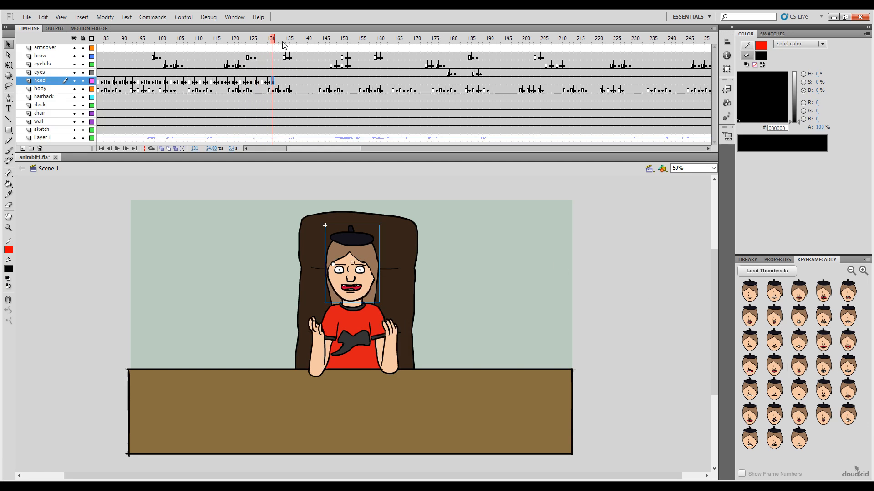
pyautogui.moveTo(275, 40); pyautogui.dragTo(282, 40)
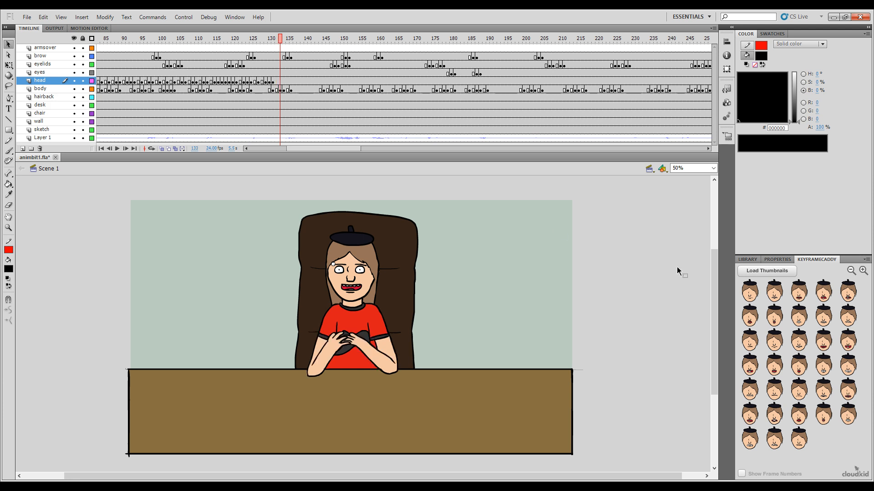
pyautogui.click(798, 340)
# Step: Key the wide red open smile on the head layer at frame 134, and the wide clenched toothy grin at frame 137
pyautogui.click(283, 40)
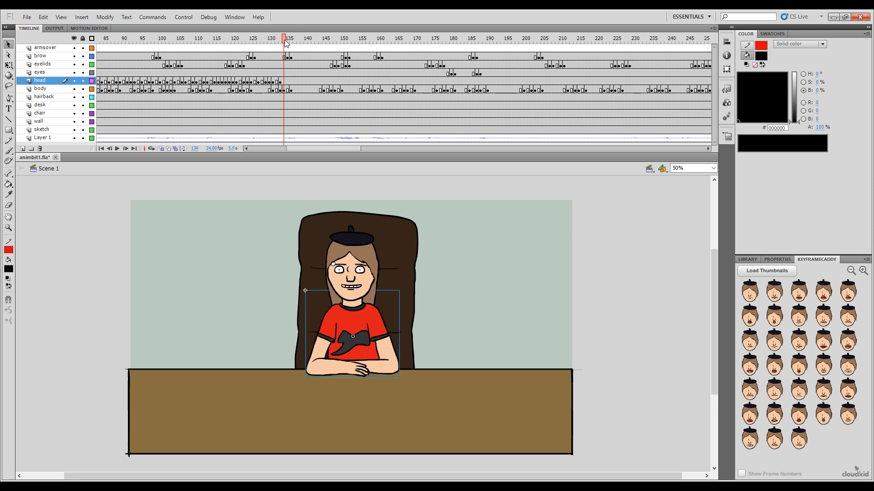
pyautogui.click(823, 340)
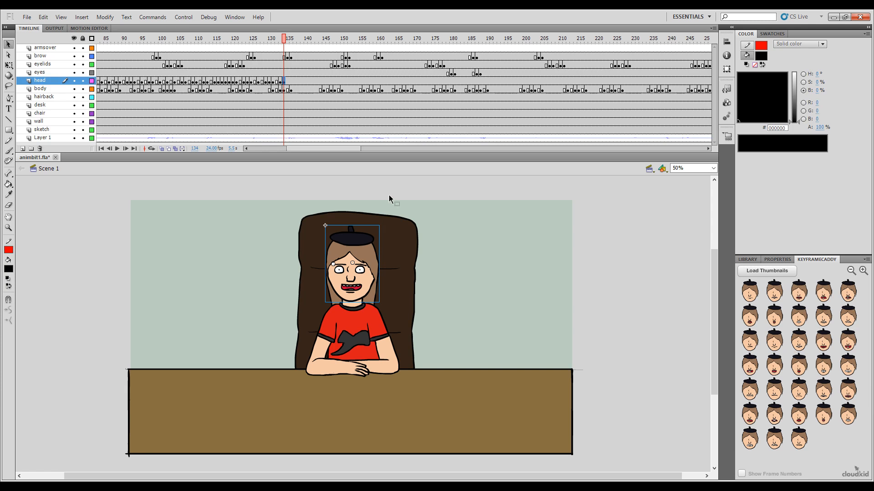
pyautogui.click(288, 40)
pyautogui.click(291, 41)
pyautogui.click(295, 41)
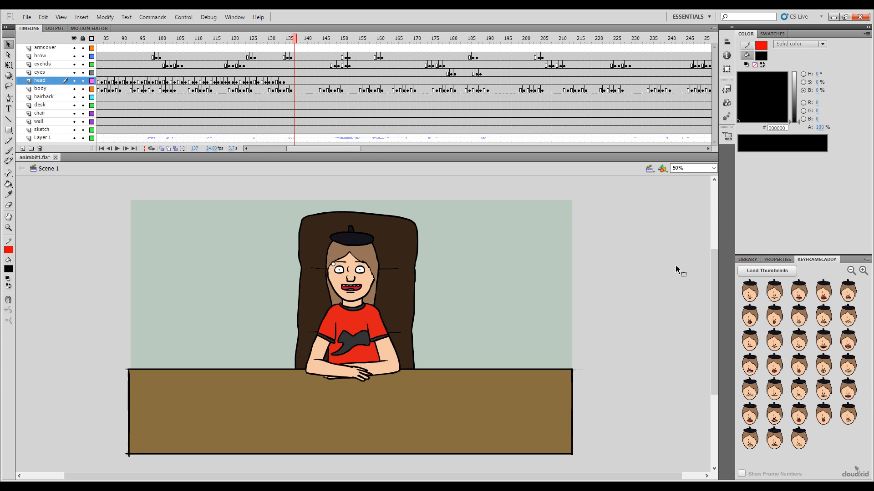
pyautogui.click(848, 366)
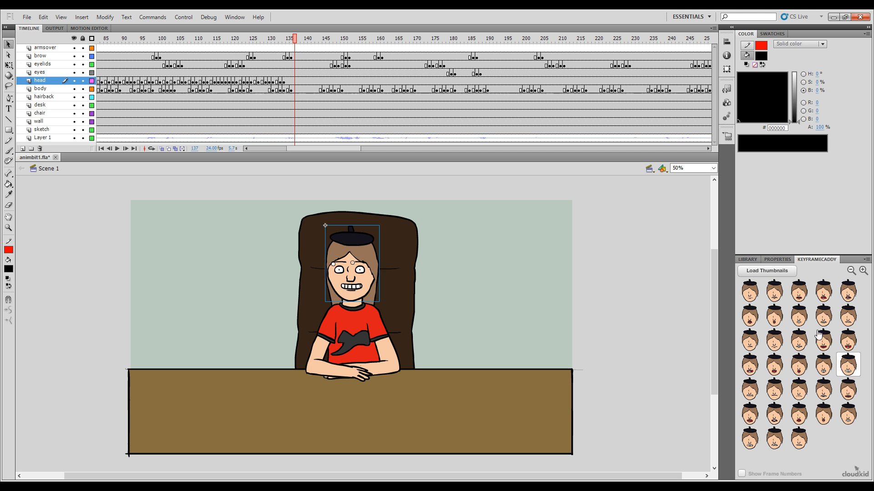
# Step: Key the wide red open smile on the head layer at frame 138, and the wide clenched toothy grin at frame 141
pyautogui.click(298, 40)
pyautogui.click(823, 341)
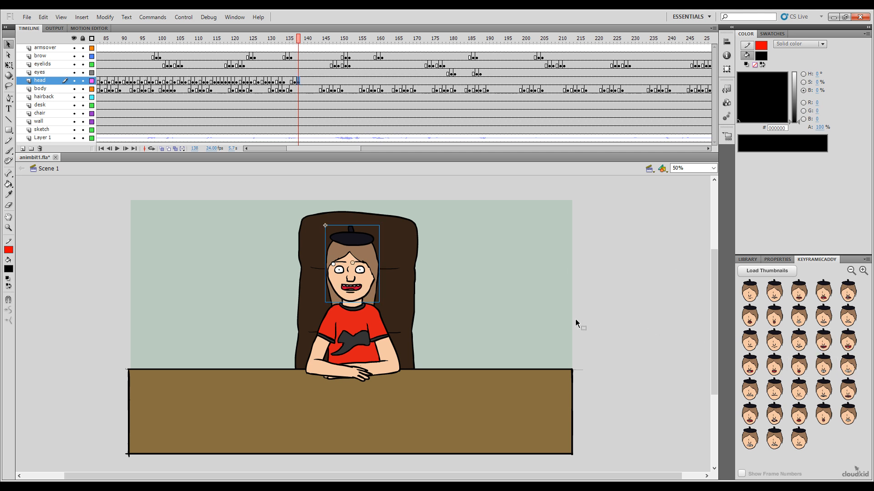
pyautogui.click(302, 42)
pyautogui.click(306, 41)
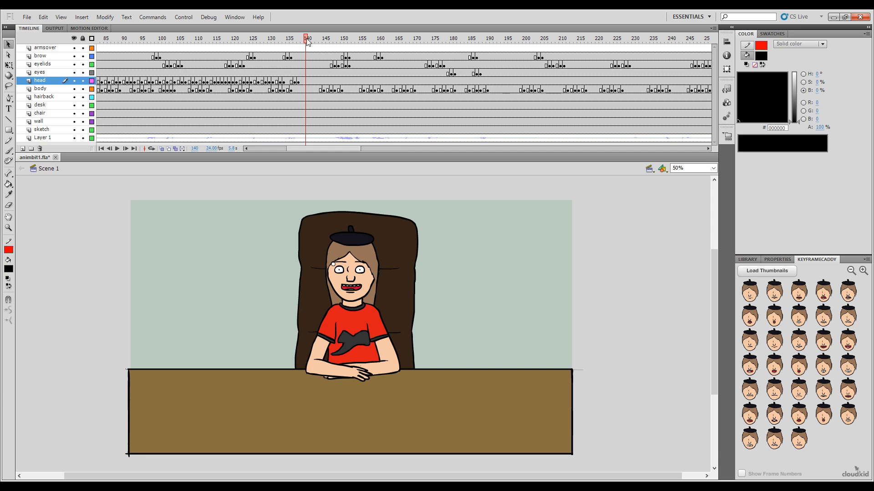
pyautogui.moveTo(307, 41); pyautogui.dragTo(310, 60)
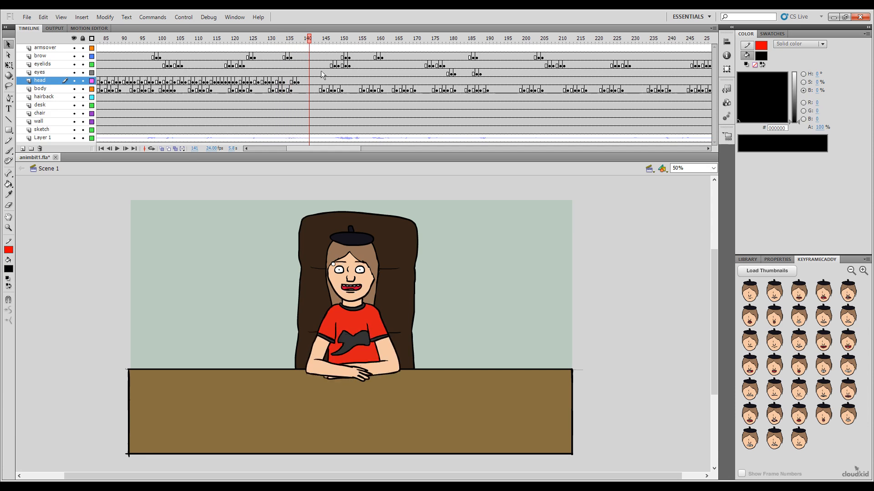
pyautogui.click(849, 367)
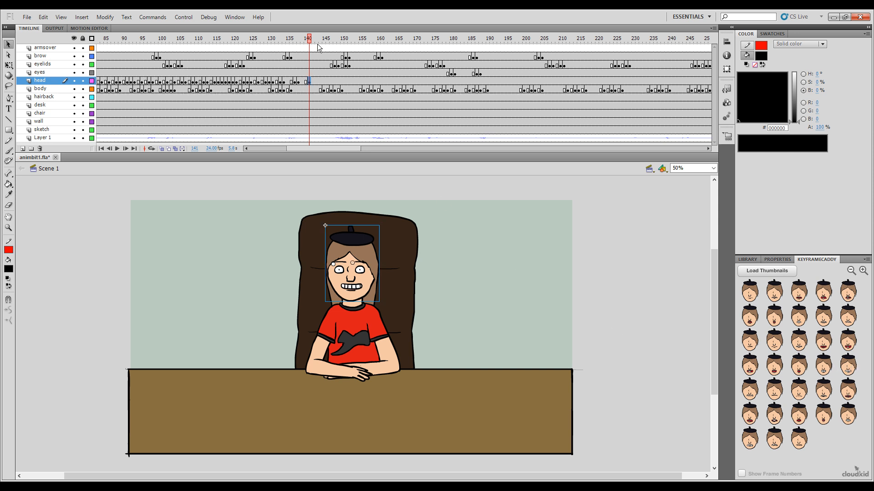
# Step: Key the thin toothy smile on the head layer at frame 142, and the first pose of the third thumbnail row at frame 143
pyautogui.moveTo(312, 41); pyautogui.dragTo(314, 88)
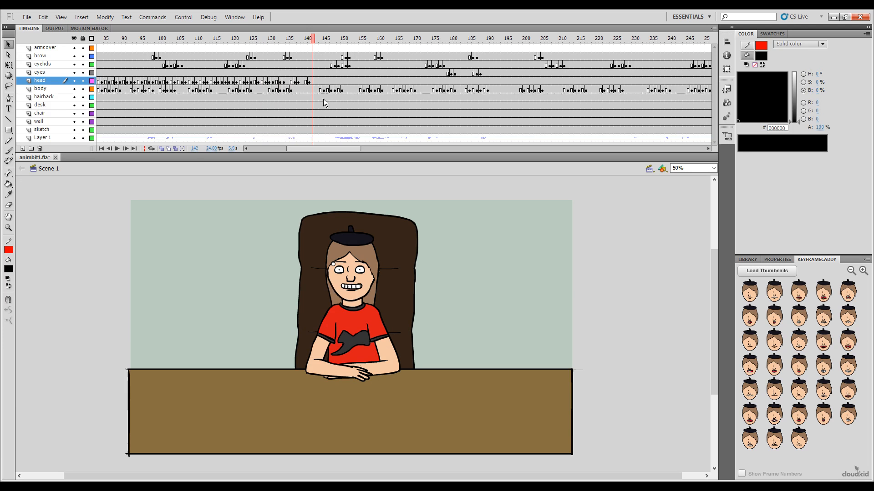
pyautogui.click(799, 342)
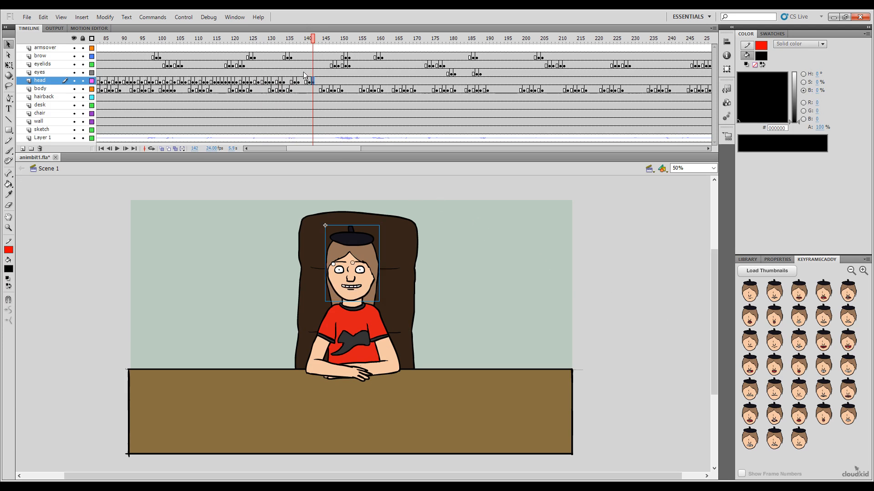
pyautogui.click(317, 44)
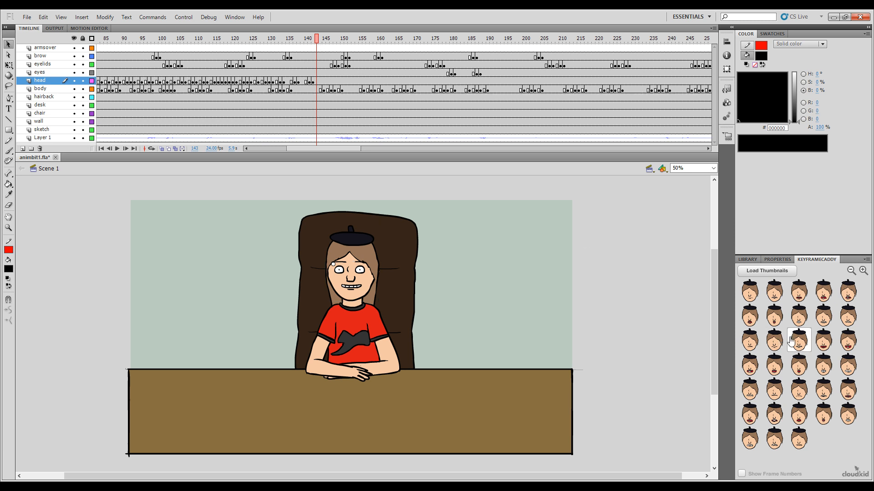
pyautogui.click(750, 340)
# Step: Play back the lip-sync from about frame 28 and again from frame 84 to check the mouth poses against the audio
pyautogui.moveTo(306, 41); pyautogui.dragTo(244, 82)
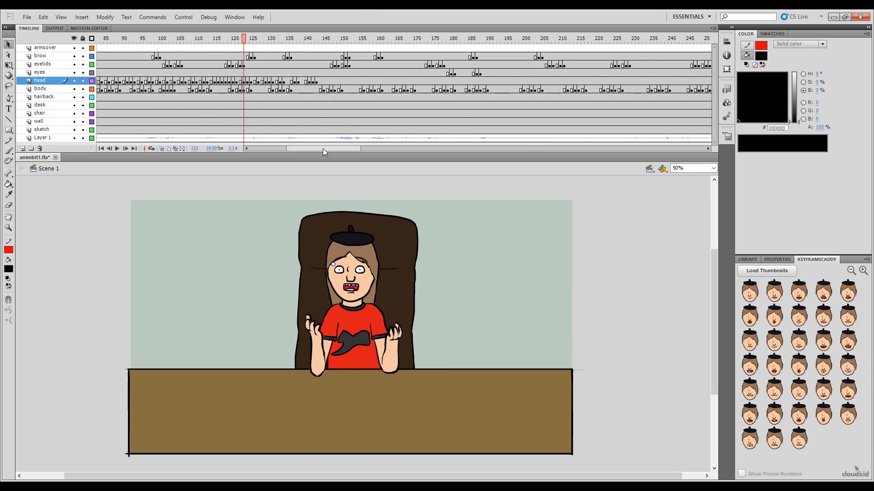
pyautogui.moveTo(324, 149); pyautogui.dragTo(279, 157)
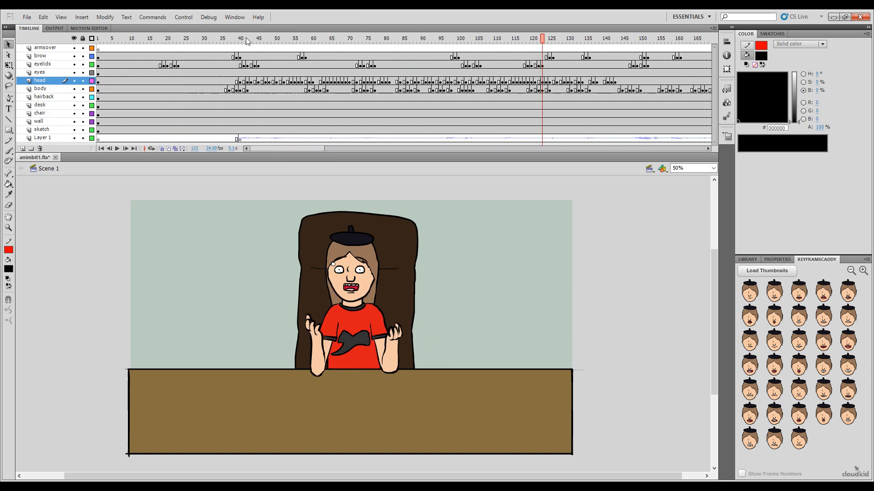
pyautogui.moveTo(247, 41); pyautogui.dragTo(194, 50)
pyautogui.press('Return')
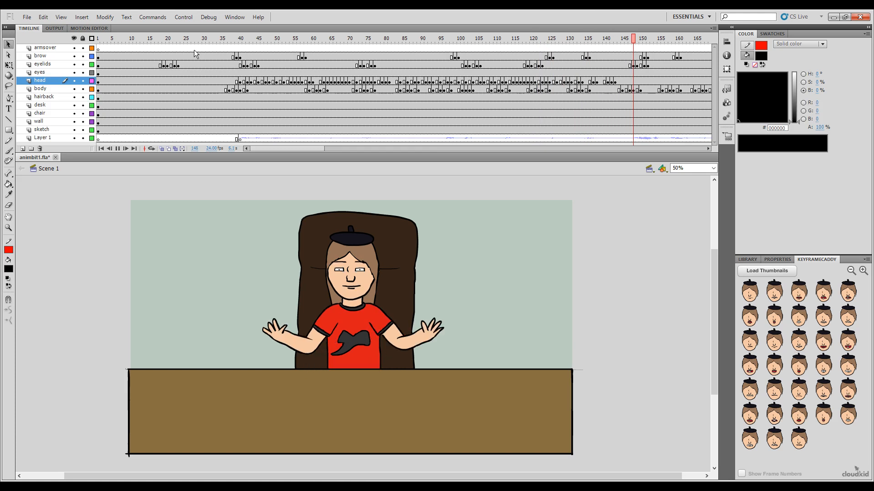
pyautogui.press('Return')
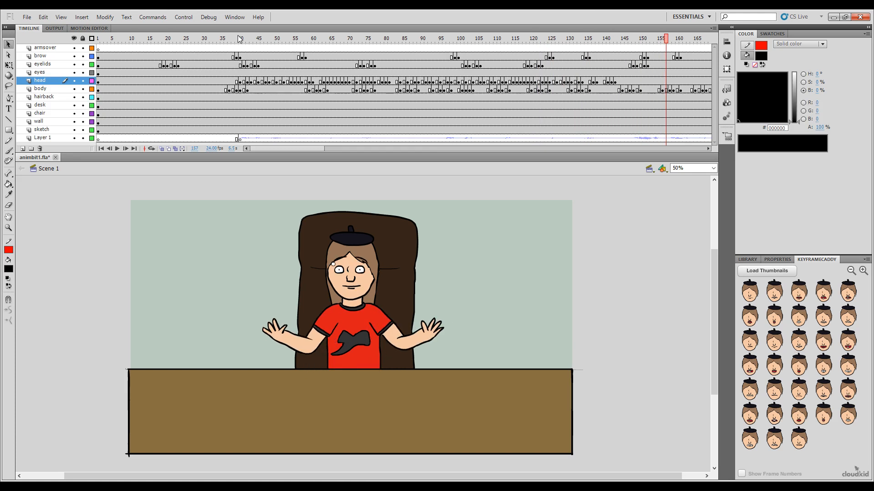
pyautogui.click(198, 38)
pyautogui.press('Return')
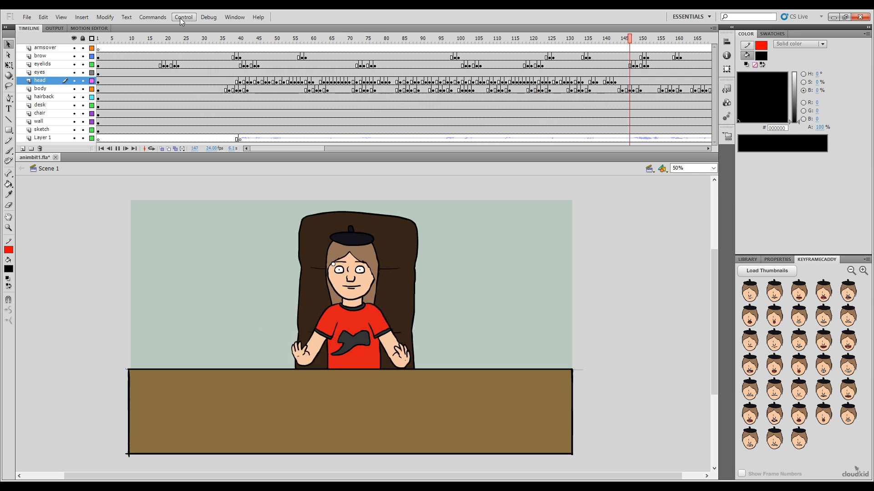
pyautogui.press('Return')
pyautogui.click(400, 39)
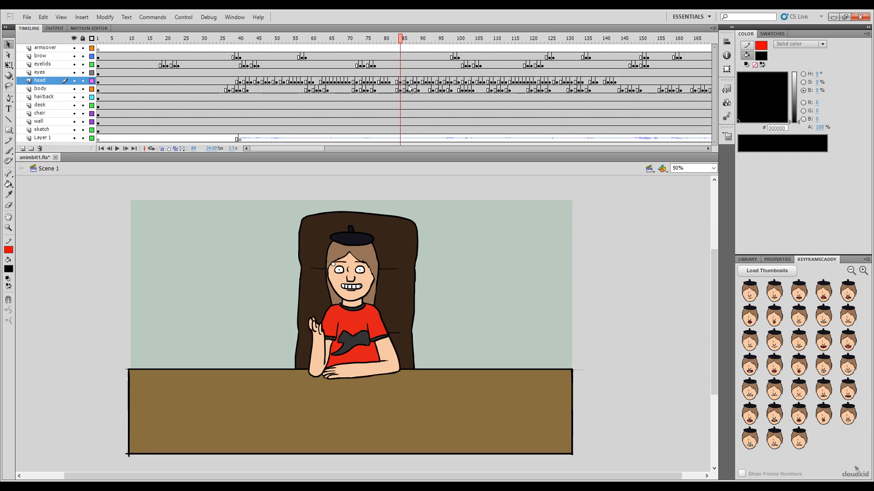
pyautogui.press('Return')
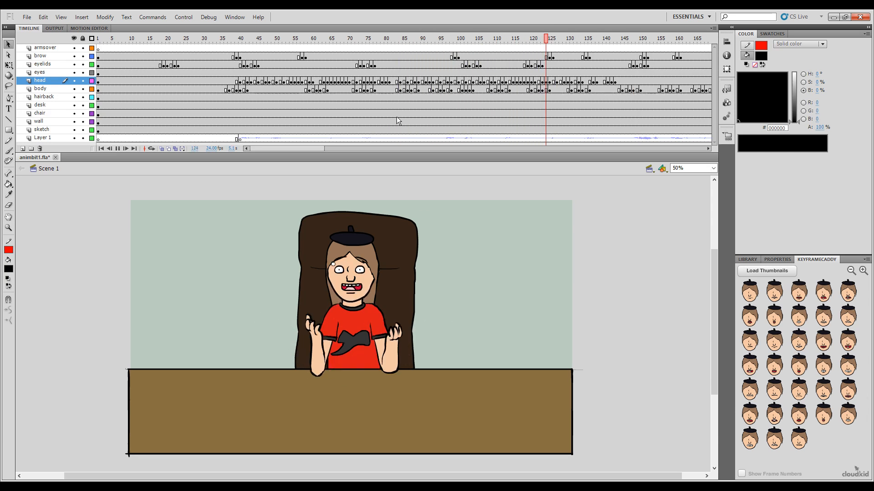
pyautogui.press('Return')
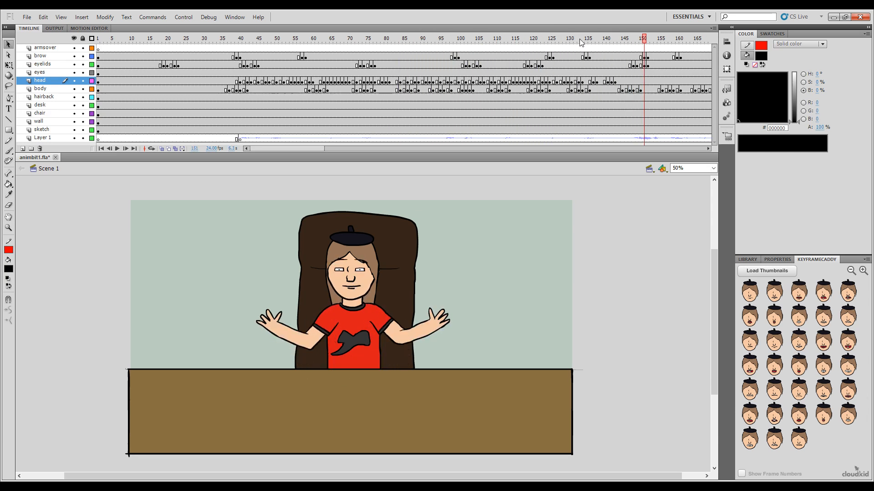
# Step: Shift the head layer's frames 137 to 143 one frame earlier
pyautogui.moveTo(581, 42); pyautogui.dragTo(590, 68)
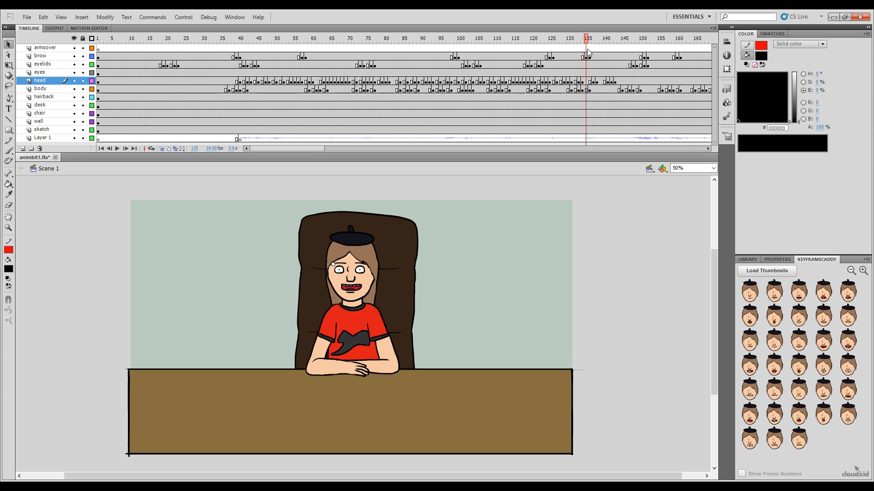
pyautogui.click(594, 81)
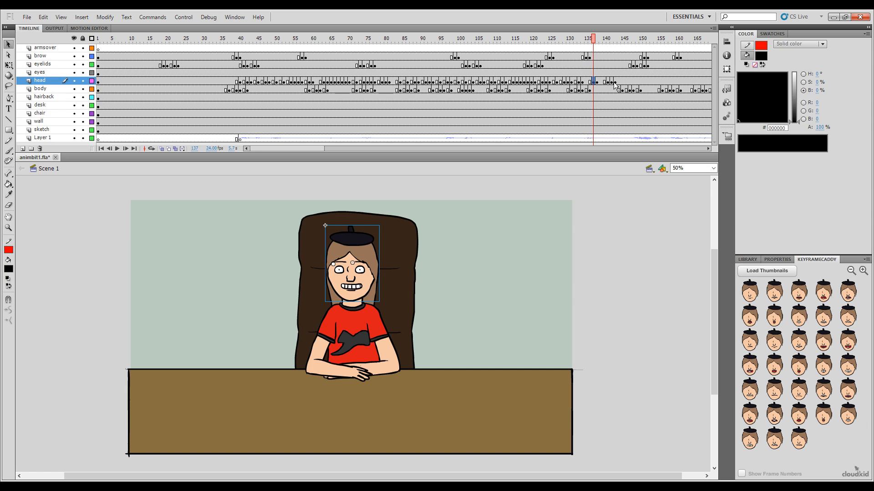
pyautogui.keyDown('shift'); pyautogui.click(615, 82); pyautogui.keyUp('shift')
pyautogui.moveTo(597, 86); pyautogui.dragTo(595, 85)
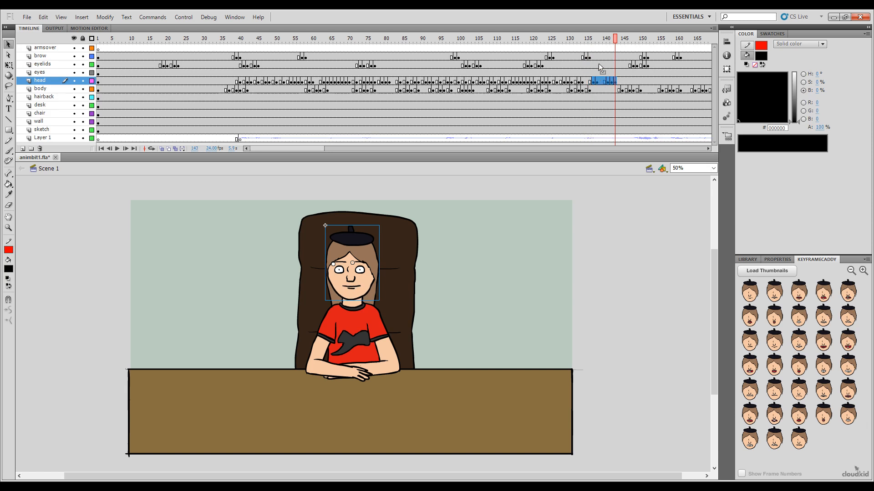
# Step: Replay the animation twice from about frame 96 to check the timing of the shifted head poses
pyautogui.moveTo(575, 44); pyautogui.dragTo(442, 139)
pyautogui.press('Return')
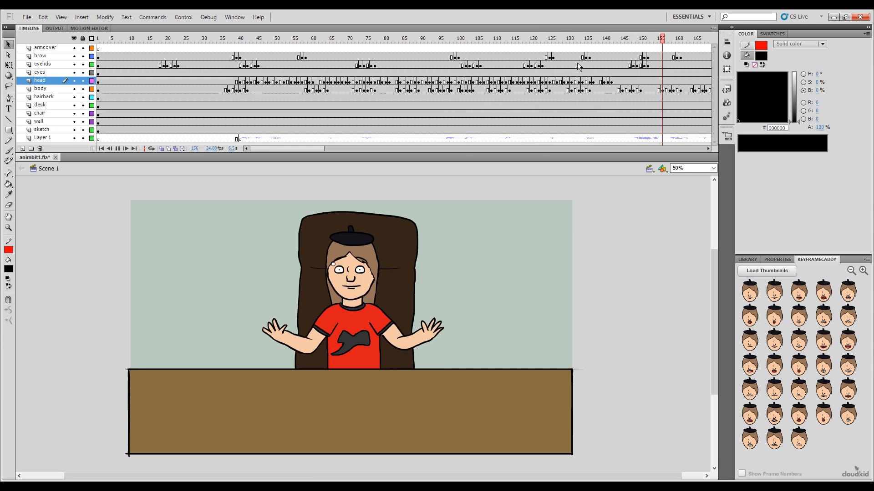
pyautogui.press('Return')
pyautogui.moveTo(577, 41); pyautogui.dragTo(449, 109)
pyautogui.press('Return')
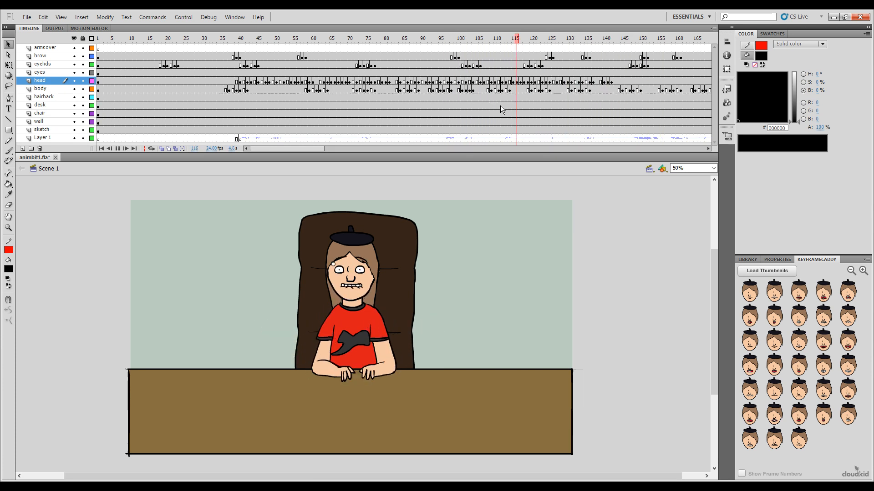
pyautogui.press('Return')
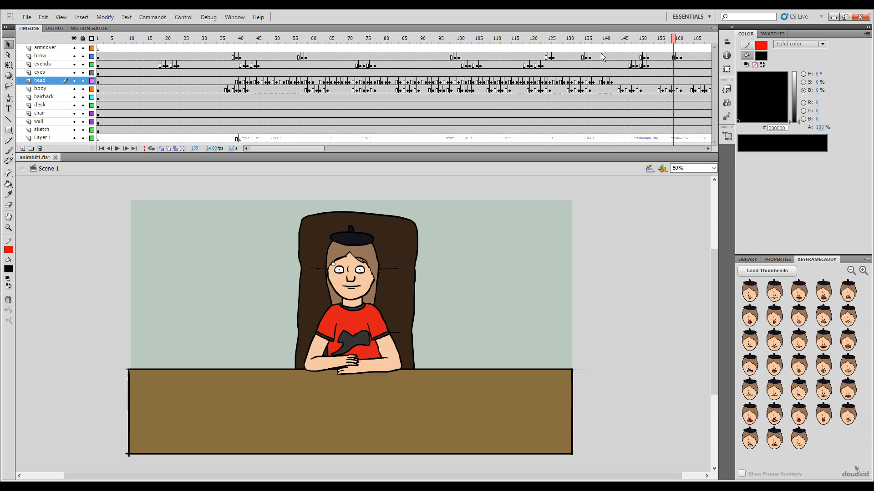
# Step: Move the final closed-mouth key on the head layer to frame 141, and apply the third pose of the third thumbnail row at frame 140
pyautogui.click(605, 82)
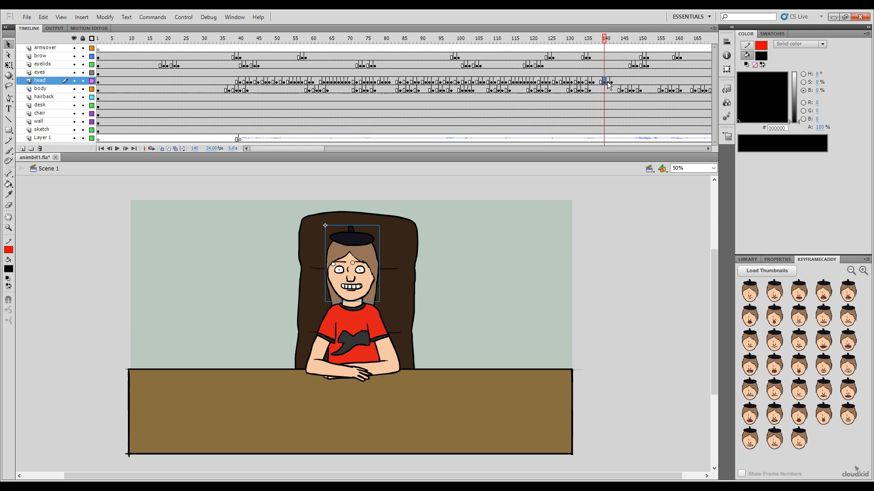
pyautogui.click(612, 81)
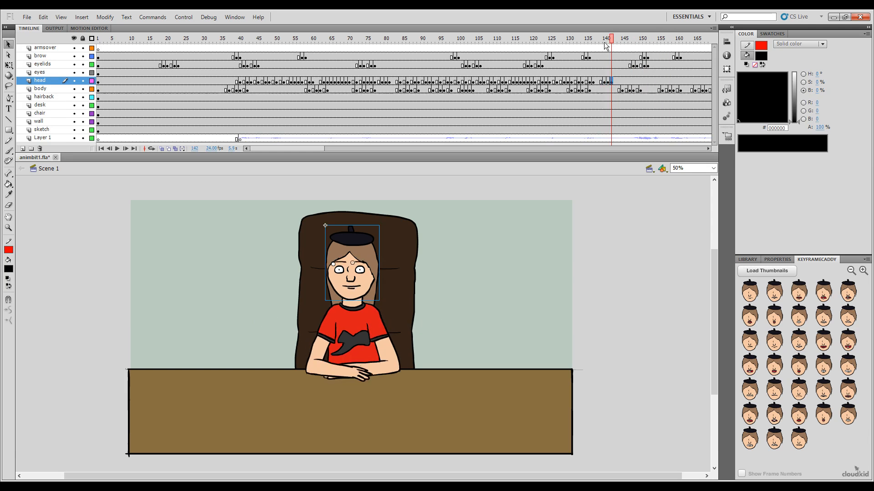
pyautogui.moveTo(610, 39); pyautogui.dragTo(463, 41)
pyautogui.press('Return')
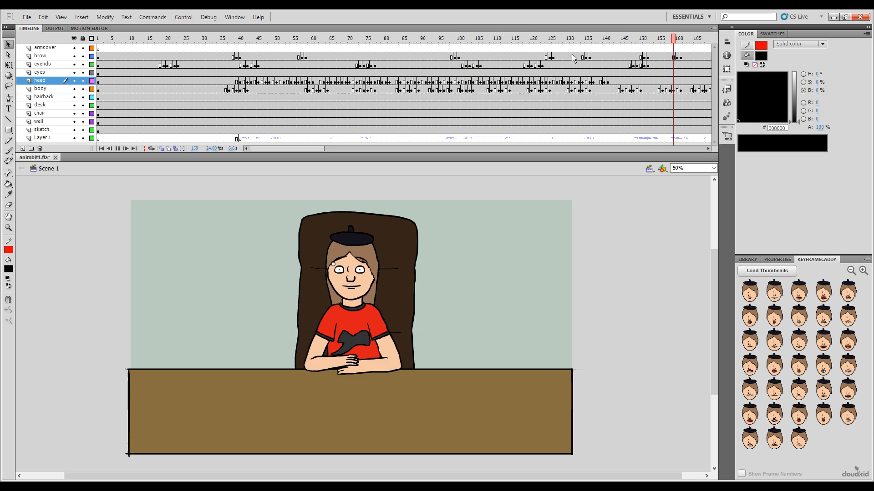
pyautogui.click(605, 82)
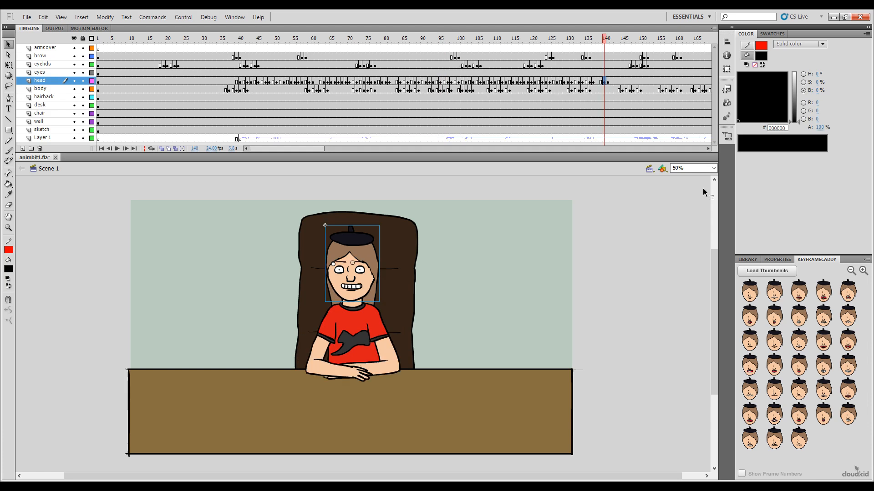
pyautogui.click(803, 344)
# Step: Replay the section leading past frame 141 to check the revised mouth poses against the audio
pyautogui.moveTo(585, 42); pyautogui.dragTo(396, 124)
pyautogui.press('Return')
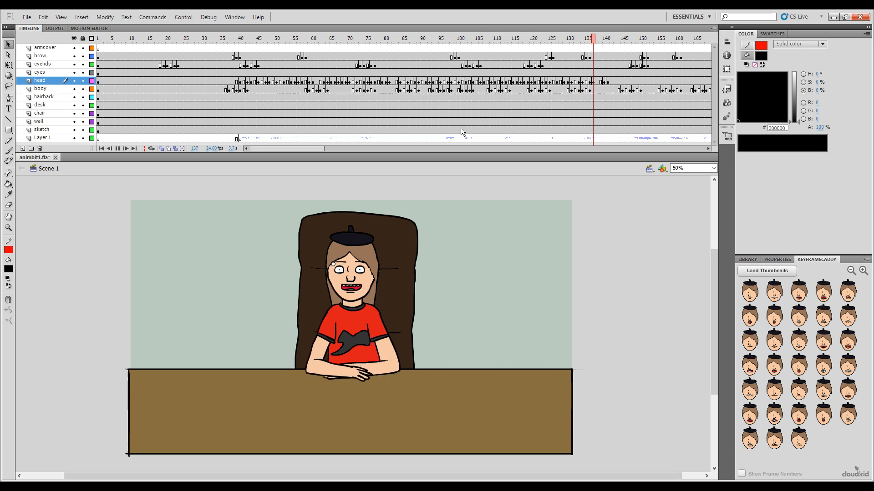
pyautogui.click(424, 116)
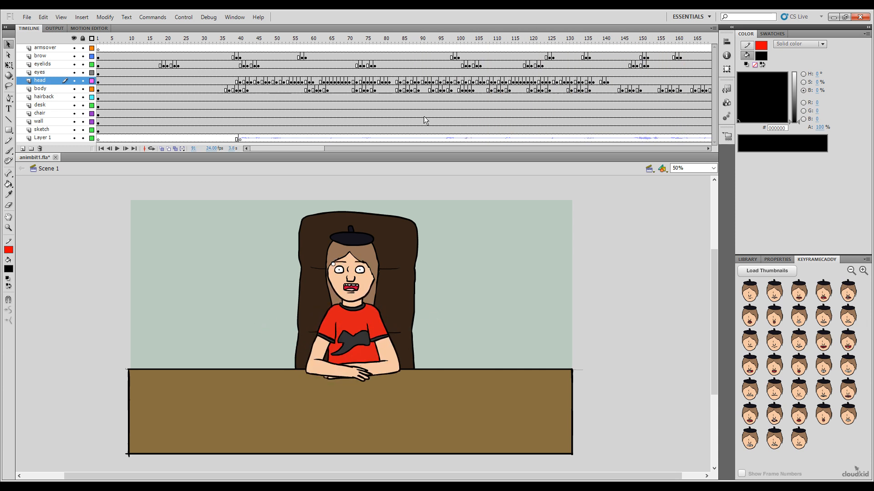
pyautogui.press('Return')
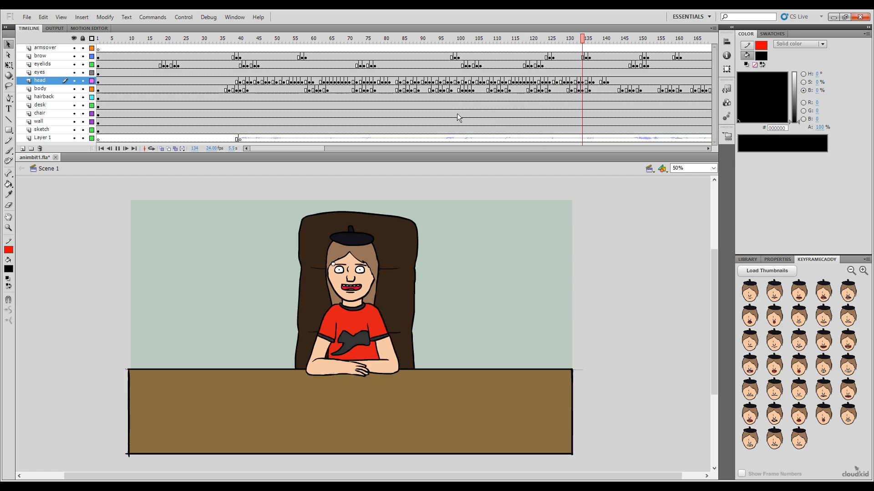
pyautogui.press('Return')
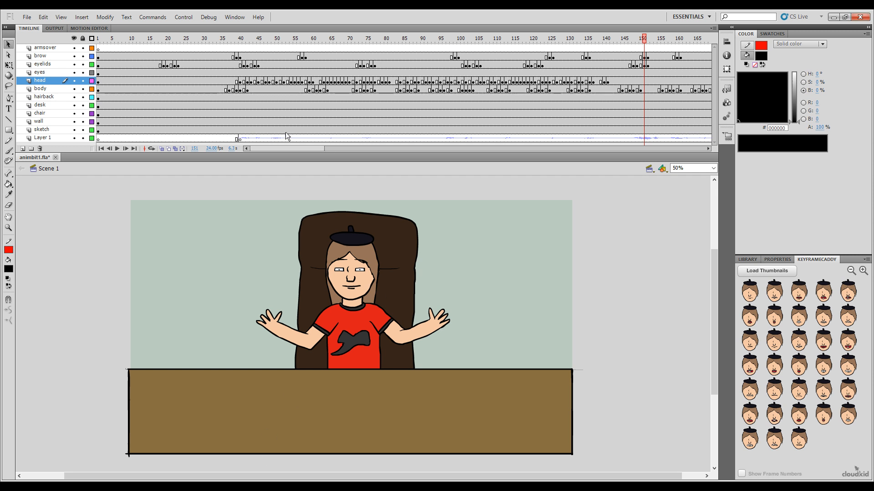
# Step: Key the head at frame 148 with the narrow mouth showing closed teeth
pyautogui.moveTo(287, 149); pyautogui.dragTo(300, 151)
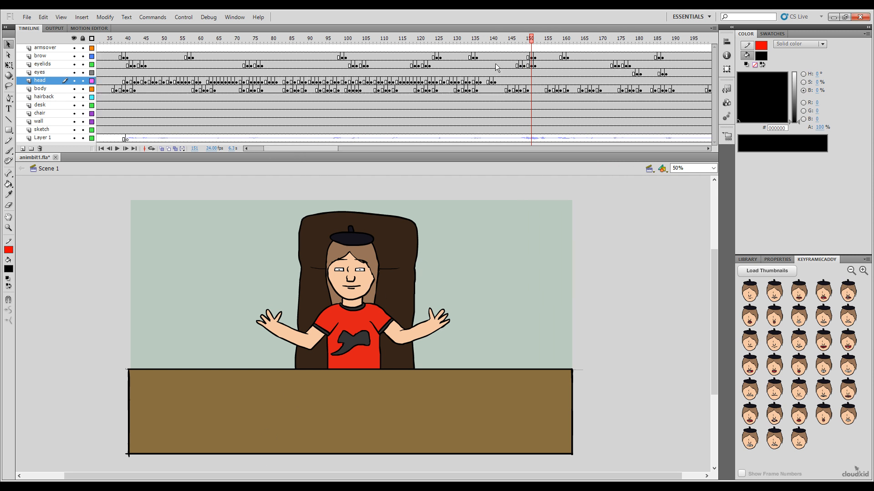
pyautogui.click(527, 36)
pyautogui.press(',')
pyautogui.press(',')
pyautogui.click(517, 40)
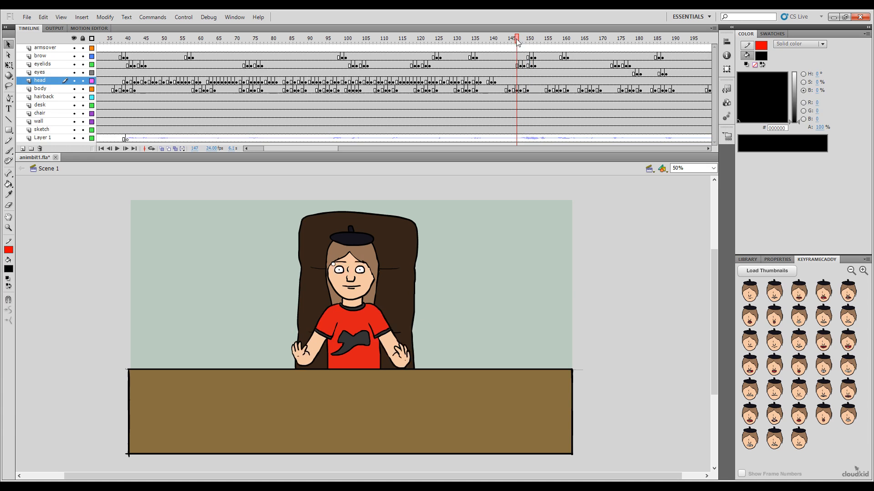
pyautogui.moveTo(484, 50); pyautogui.dragTo(521, 69)
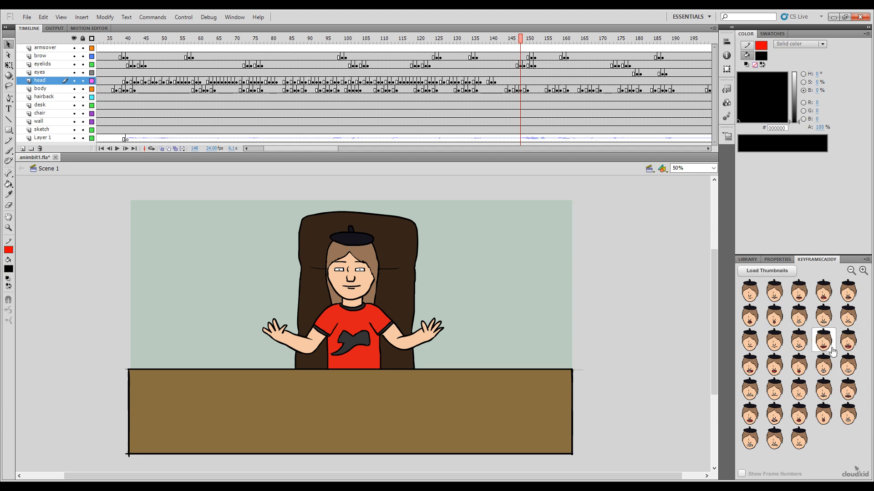
pyautogui.click(791, 371)
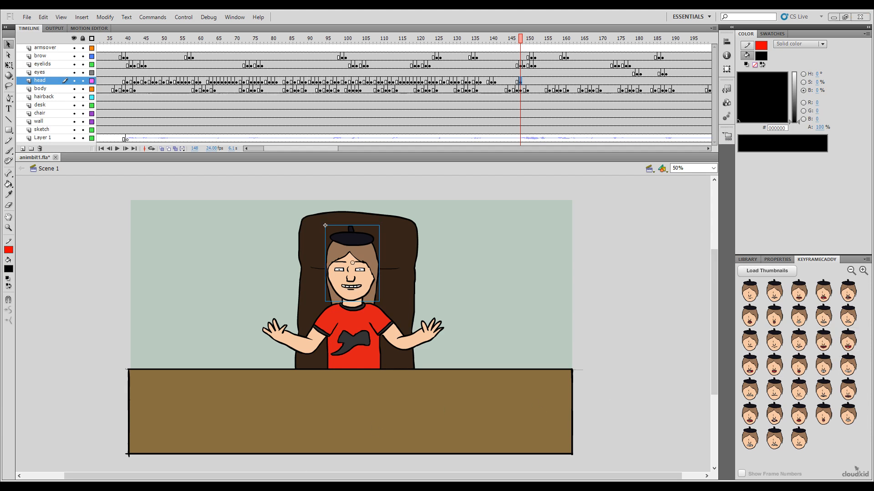
# Step: Key the head with a wide-open mouth at frame 149 and an open mouth showing both rows of teeth at frame 150
pyautogui.click(518, 40)
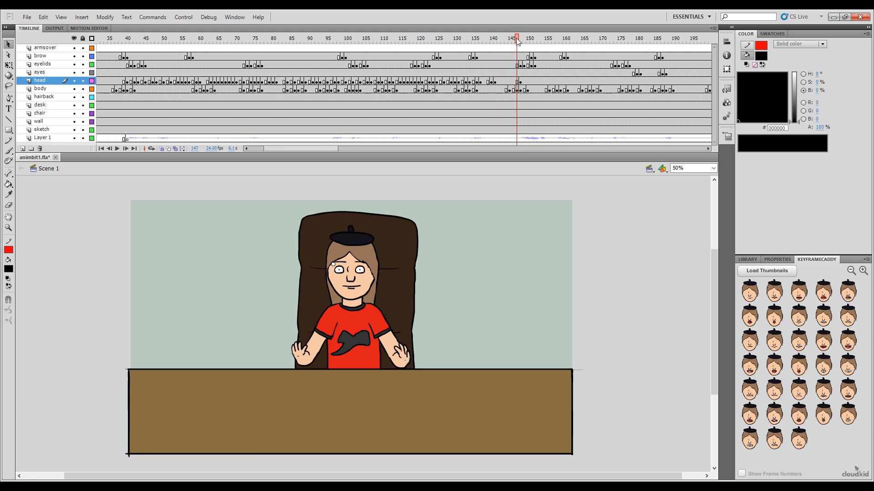
pyautogui.moveTo(517, 40)
pyautogui.mouseDown()
pyautogui.moveTo(578, 51)
pyautogui.moveTo(513, 54)
pyautogui.moveTo(528, 59)
pyautogui.moveTo(524, 45)
pyautogui.mouseUp()
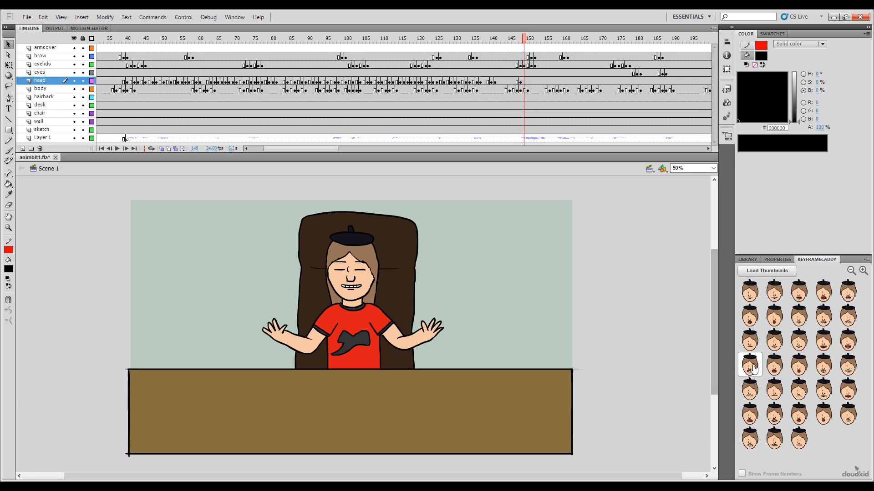
pyautogui.click(752, 367)
pyautogui.click(527, 46)
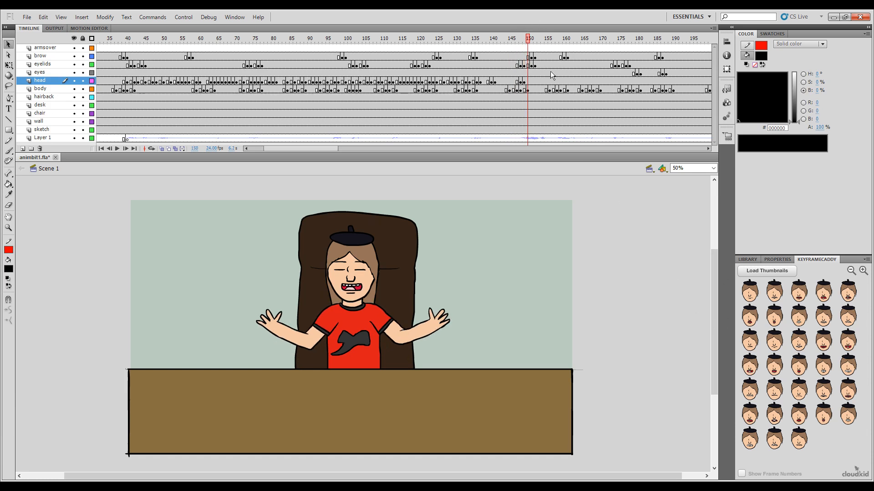
pyautogui.click(823, 340)
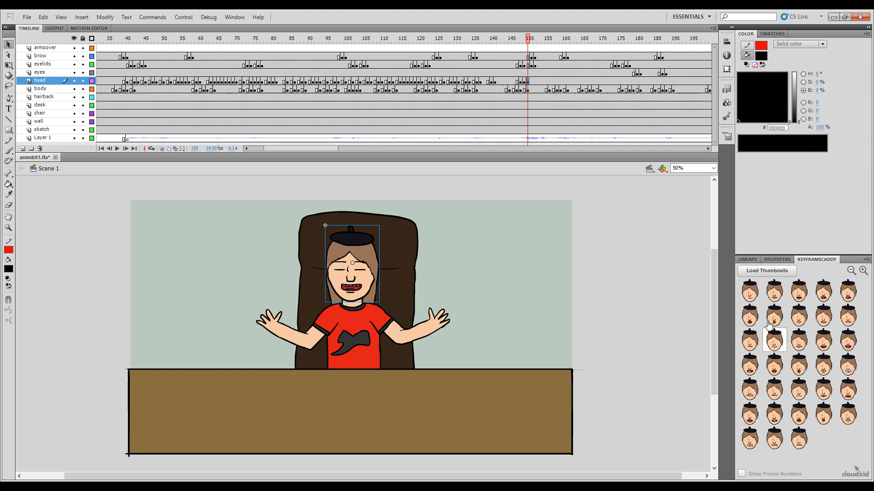
# Step: Key the head with the biggest wide-open mouth at frame 151 and a smaller open mouth at frame 153
pyautogui.click(532, 40)
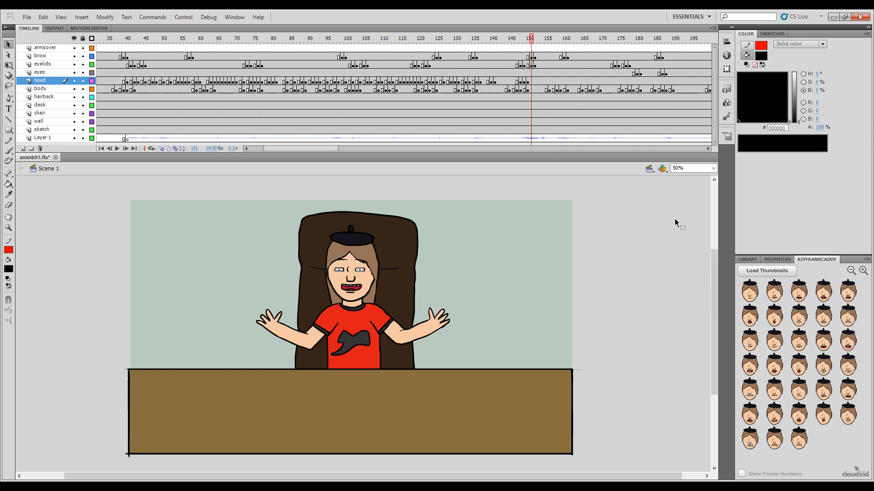
pyautogui.click(848, 340)
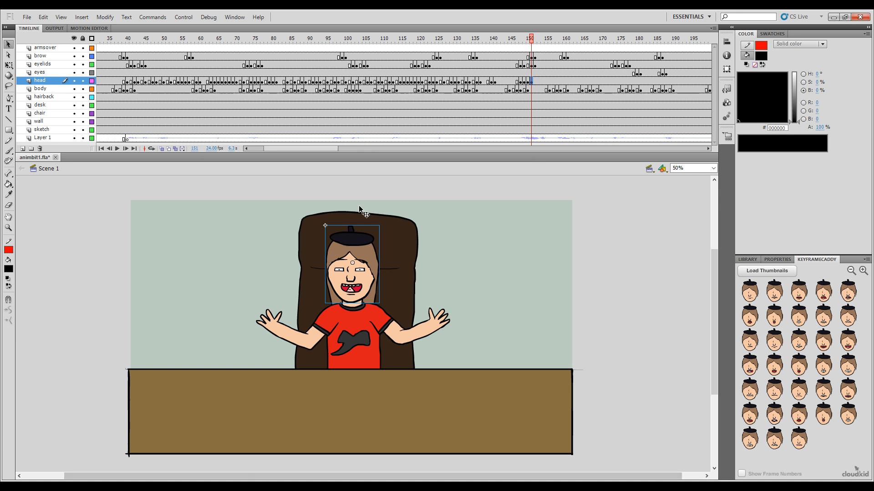
pyautogui.click(533, 54)
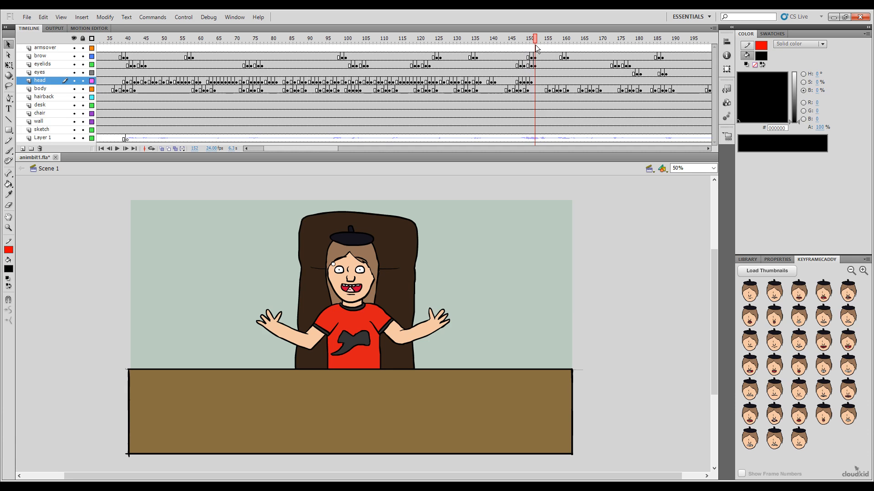
pyautogui.click(537, 43)
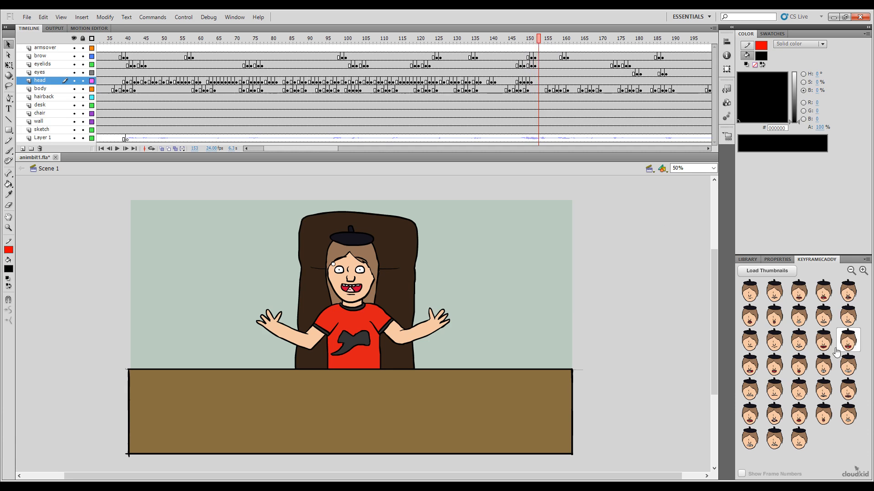
pyautogui.click(776, 371)
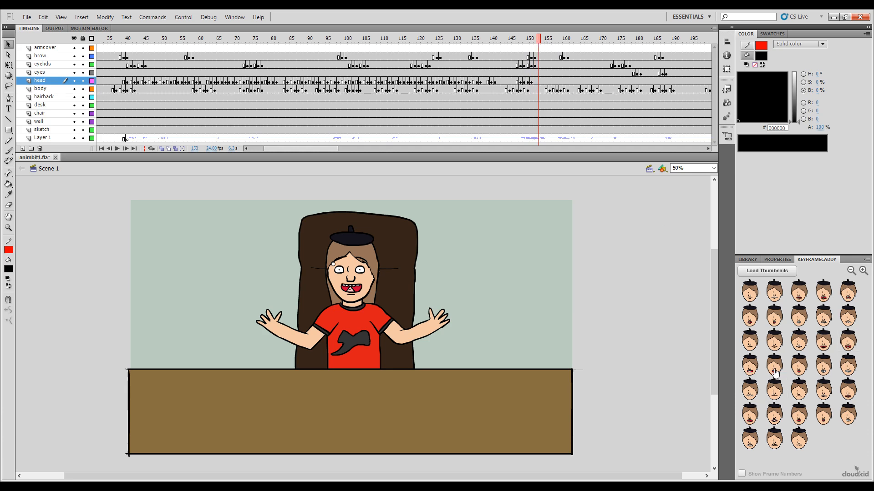
# Step: Key the head with an open mouth showing both rows of teeth at frame 154 and a wide-open mouth at frame 157
pyautogui.click(542, 39)
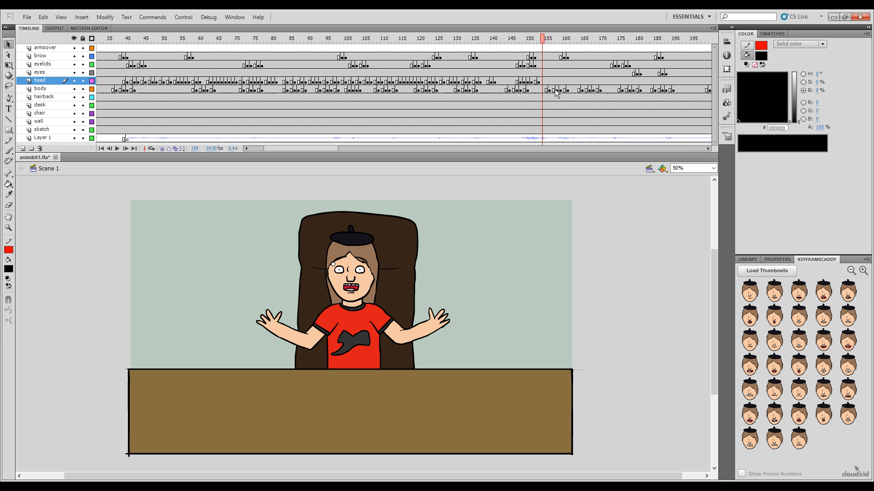
pyautogui.click(825, 344)
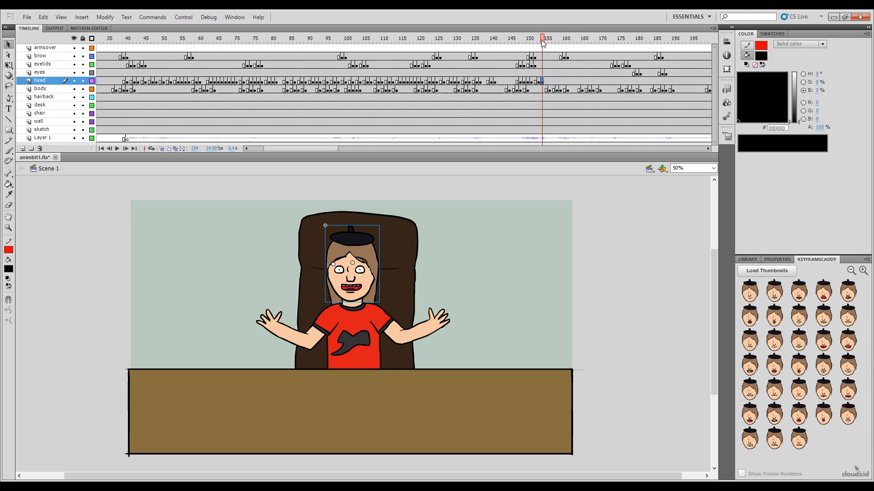
pyautogui.moveTo(543, 42); pyautogui.dragTo(553, 40)
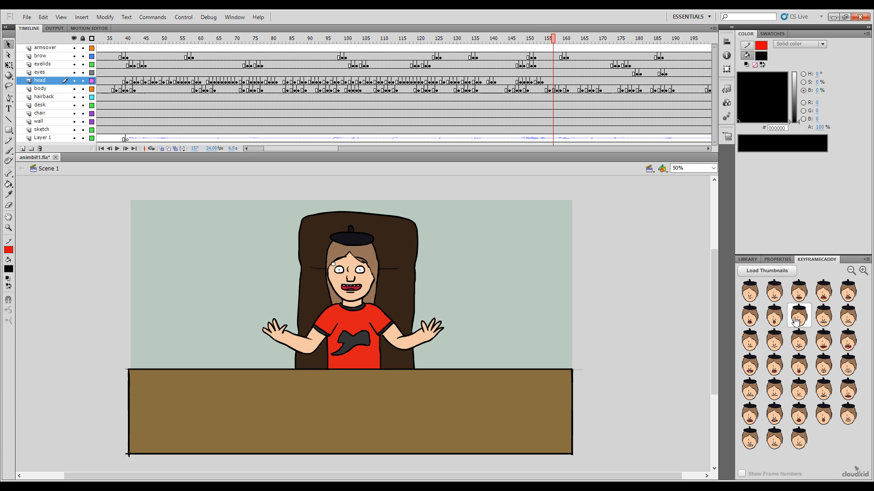
pyautogui.click(749, 371)
# Step: Key the head with the small rounded mouth at frame 159 and the medium open mouth at frame 158
pyautogui.click(554, 47)
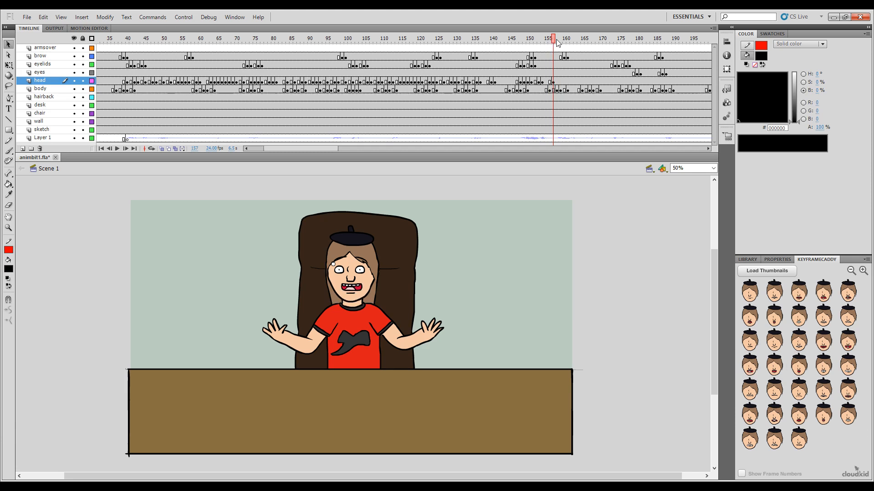
pyautogui.click(556, 39)
pyautogui.moveTo(558, 38); pyautogui.dragTo(561, 40)
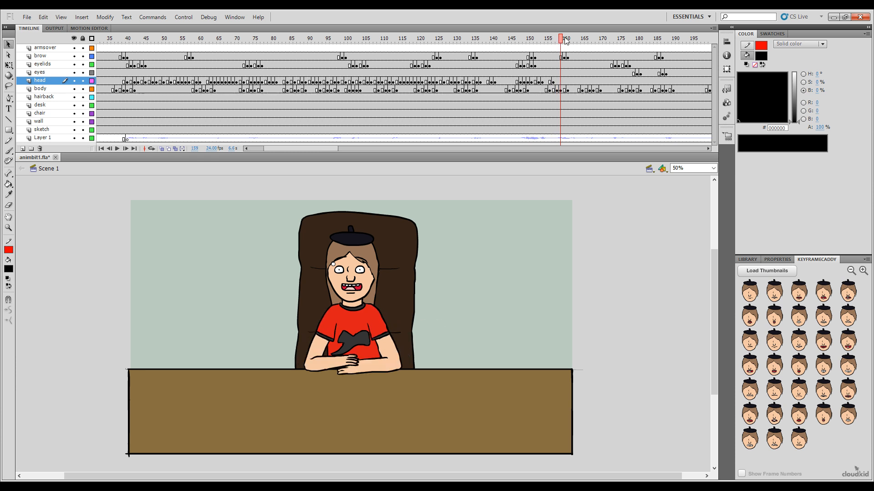
pyautogui.click(799, 365)
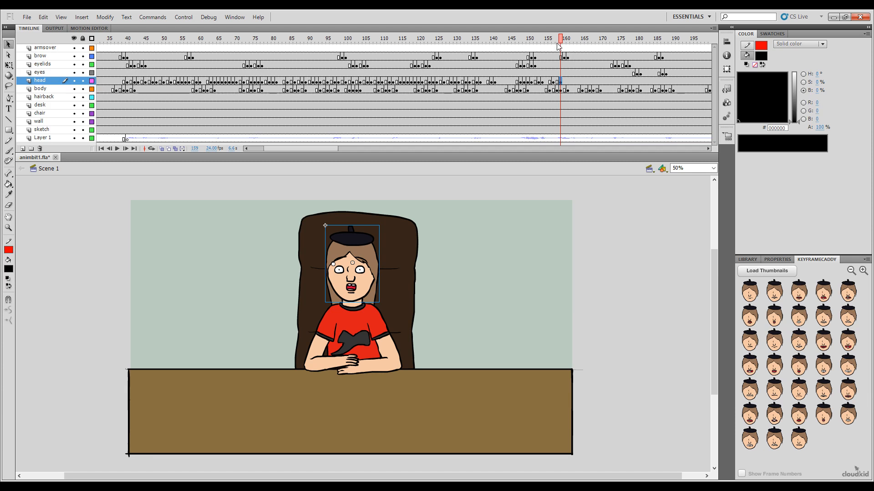
pyautogui.moveTo(559, 40)
pyautogui.mouseDown()
pyautogui.moveTo(524, 40)
pyautogui.moveTo(565, 41)
pyautogui.moveTo(556, 40)
pyautogui.mouseUp()
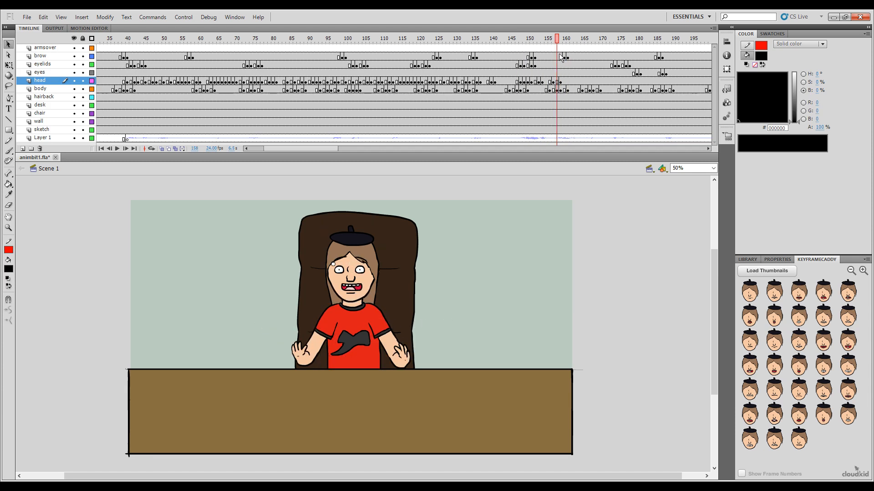
pyautogui.click(774, 365)
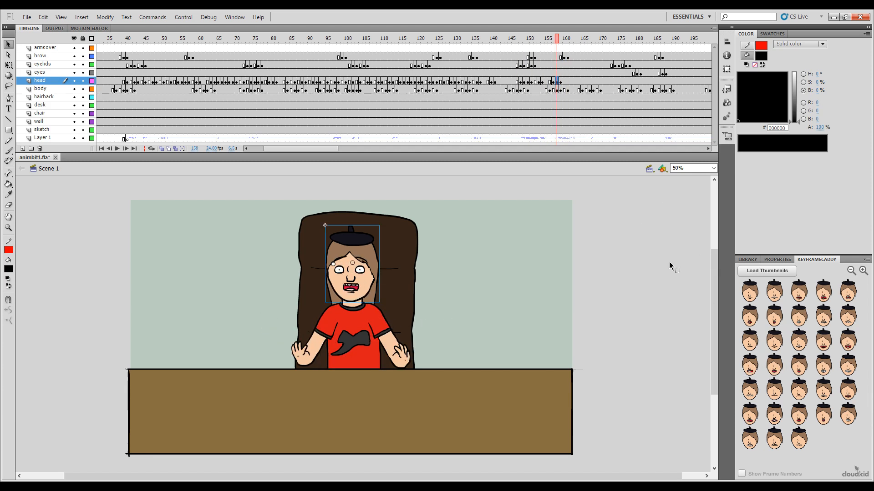
# Step: Key the next head mouth shapes after frame 159, ending with a wide closed-teeth grin at frame 164
pyautogui.moveTo(556, 40); pyautogui.dragTo(579, 68)
pyautogui.click(824, 314)
pyautogui.click(799, 366)
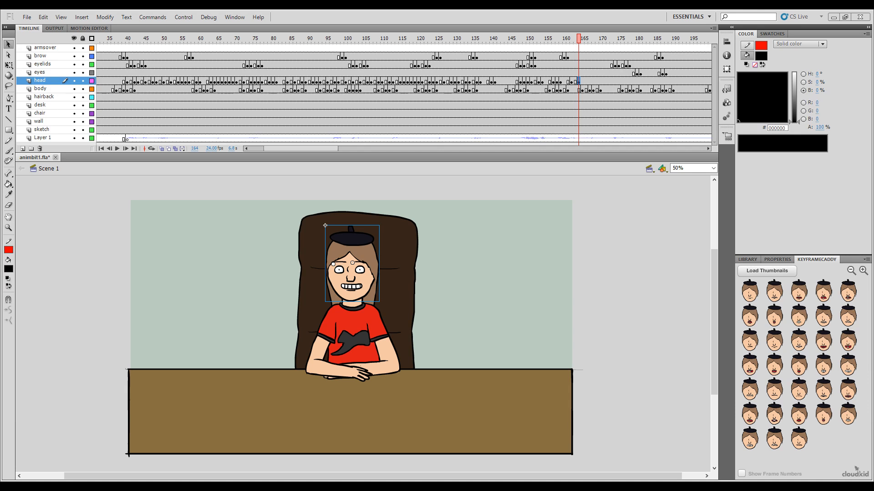
# Step: Key the head with the biggest wide-open mouth at frame 166 and a wide closed-teeth grin at frame 167
pyautogui.click(255, 460)
pyautogui.moveTo(319, 149); pyautogui.dragTo(346, 147)
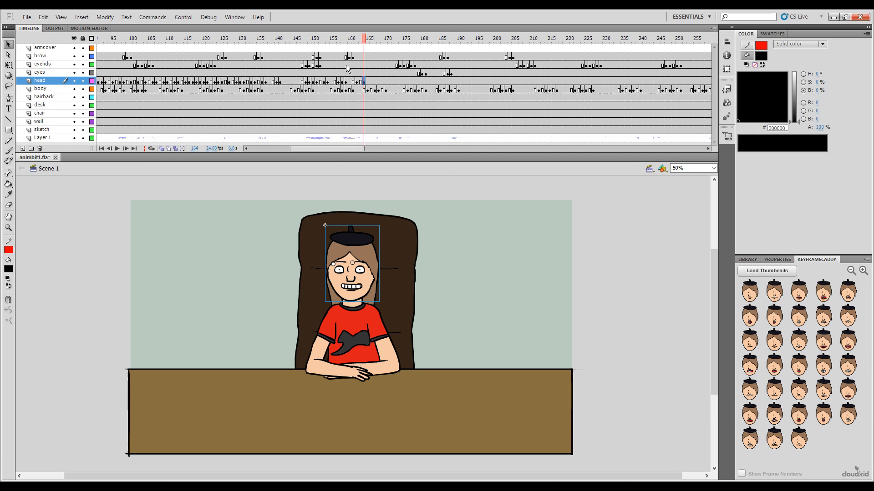
pyautogui.moveTo(363, 44)
pyautogui.mouseDown()
pyautogui.moveTo(337, 53)
pyautogui.moveTo(337, 44)
pyautogui.moveTo(382, 50)
pyautogui.moveTo(353, 55)
pyautogui.moveTo(367, 52)
pyautogui.mouseUp()
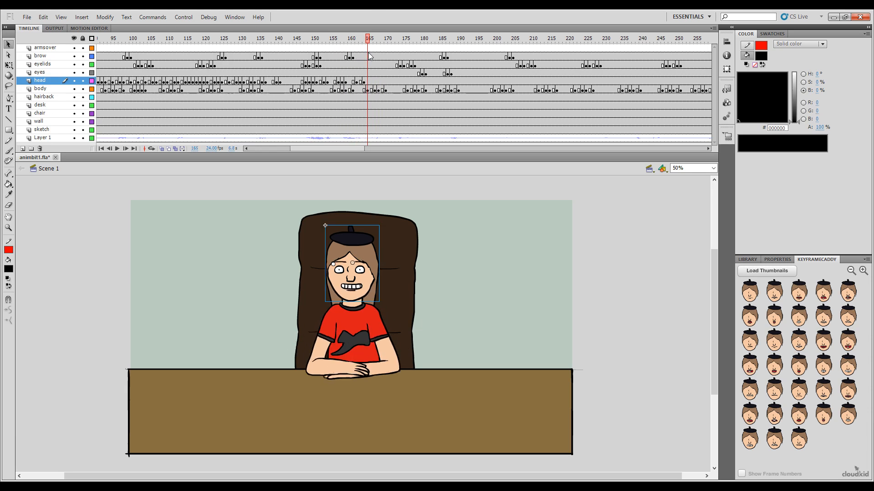
pyautogui.click(371, 81)
pyautogui.click(832, 339)
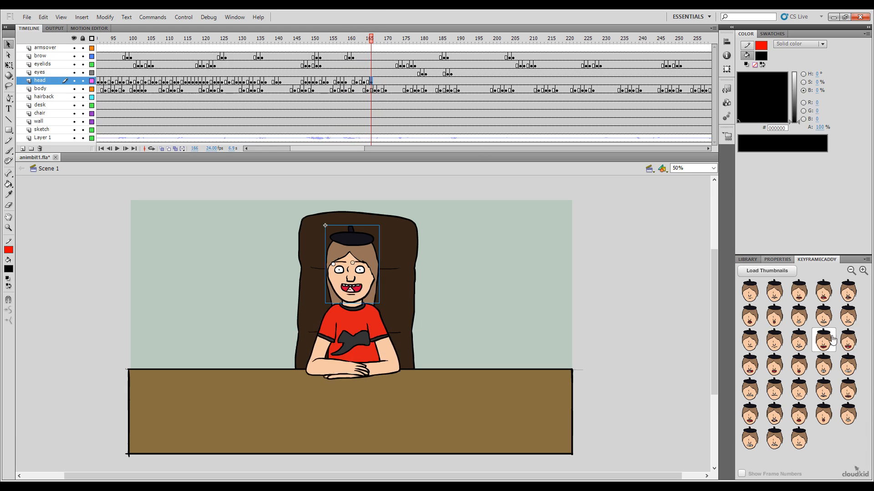
pyautogui.moveTo(371, 43); pyautogui.dragTo(374, 42)
pyautogui.click(847, 364)
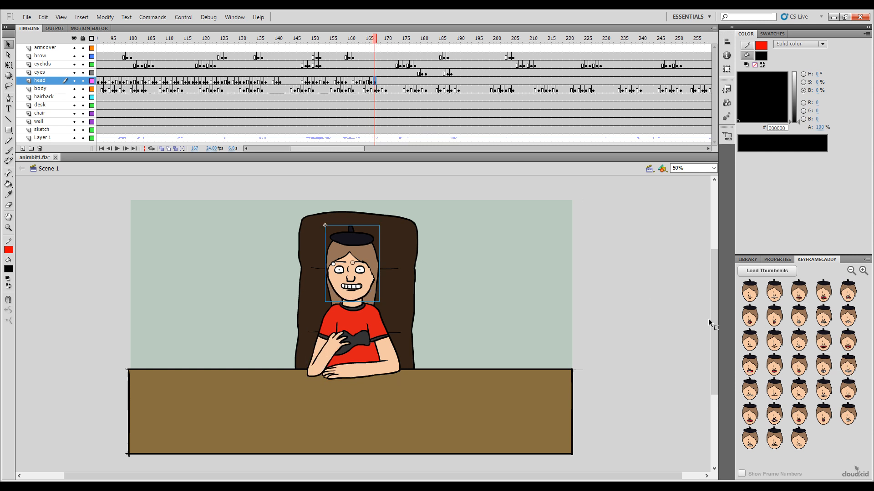
# Step: Key the head with an open mouth showing both rows of teeth at frame 168 and a wide closed-teeth grin at frame 169
pyautogui.click(378, 41)
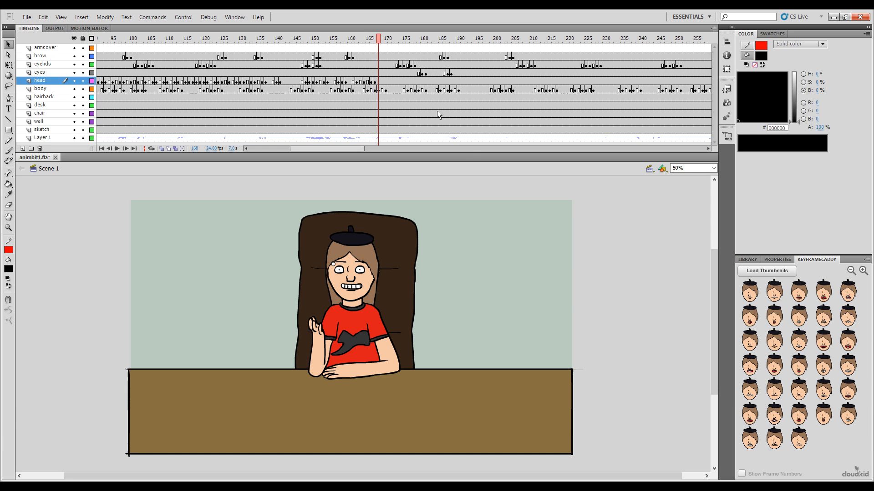
pyautogui.click(823, 340)
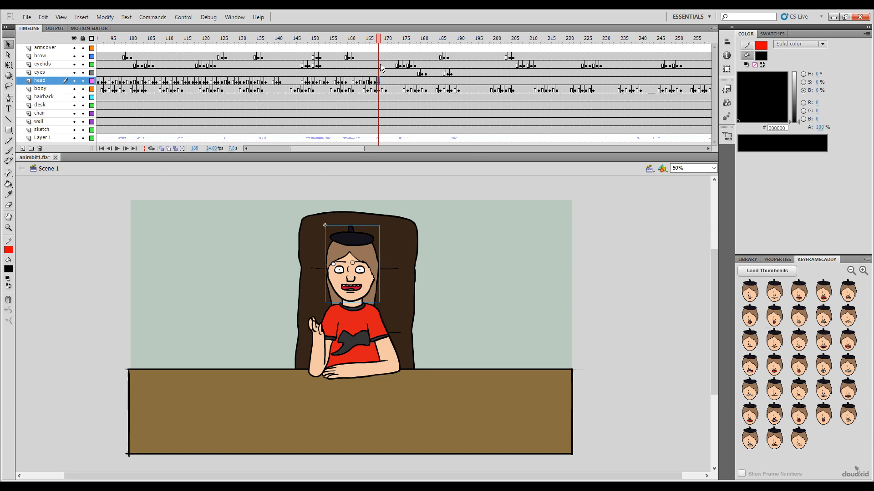
pyautogui.moveTo(378, 40); pyautogui.dragTo(383, 39)
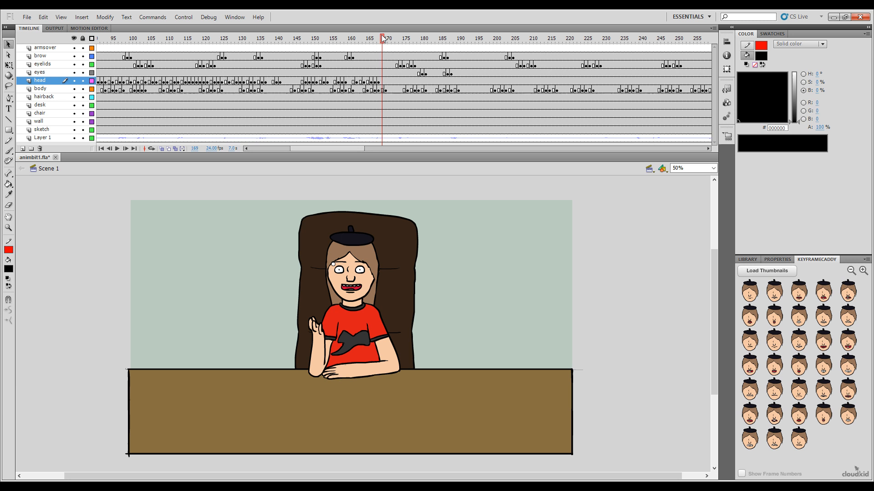
pyautogui.click(848, 364)
# Step: Key the head with the narrow closed-teeth mouth after frame 169 and an open mouth showing both rows of teeth at frame 173
pyautogui.moveTo(384, 41); pyautogui.dragTo(388, 42)
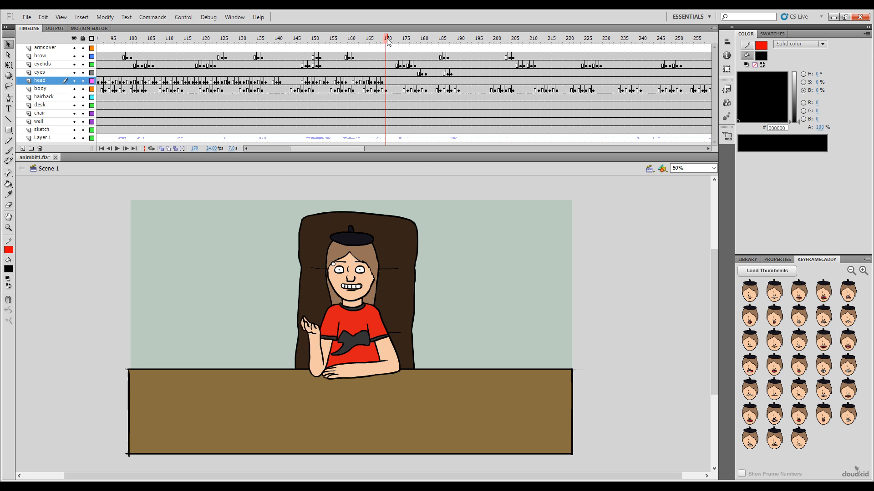
pyautogui.moveTo(355, 146); pyautogui.dragTo(376, 124)
pyautogui.moveTo(248, 40); pyautogui.dragTo(255, 41)
pyautogui.click(799, 348)
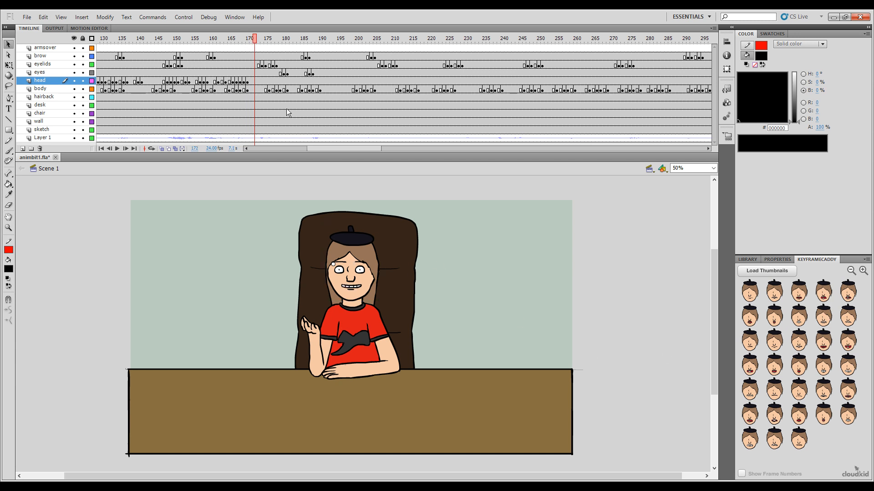
pyautogui.click(258, 40)
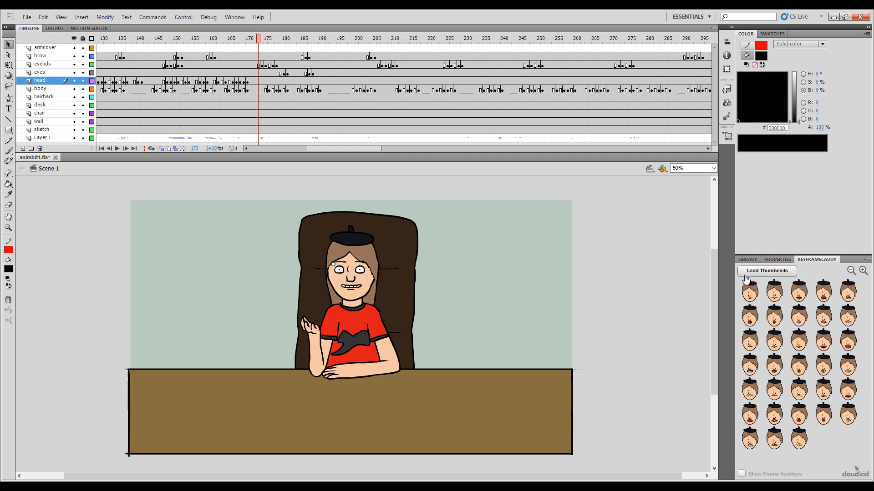
pyautogui.click(816, 350)
# Step: Play back the lip sync from around frame 148, and return to the head keyframe at frame 173
pyautogui.click(236, 40)
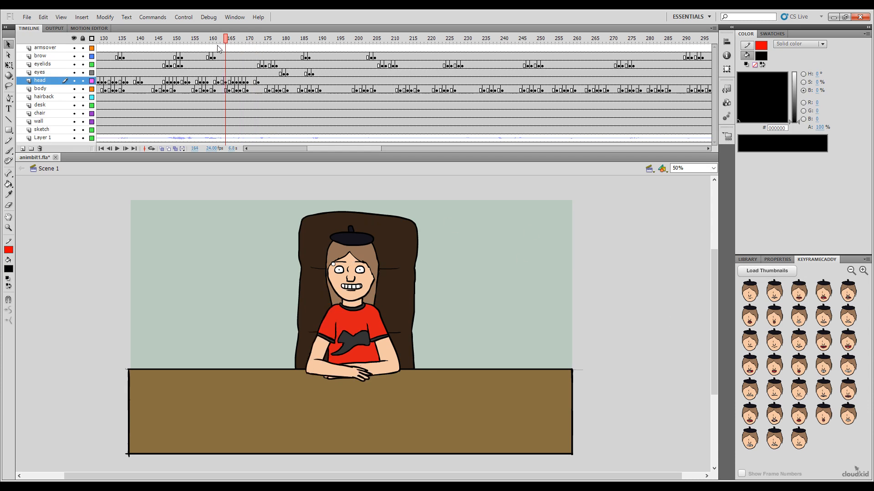
pyautogui.press('Return')
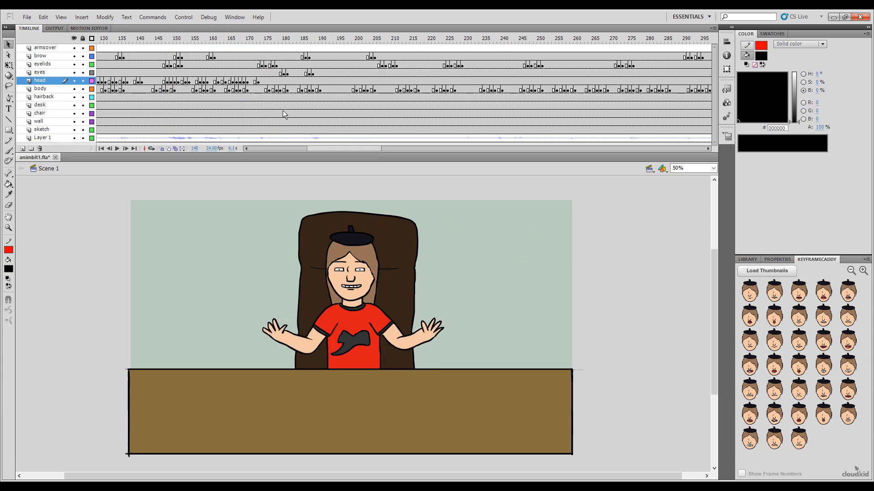
pyautogui.moveTo(262, 48); pyautogui.dragTo(259, 48)
pyautogui.click(258, 79)
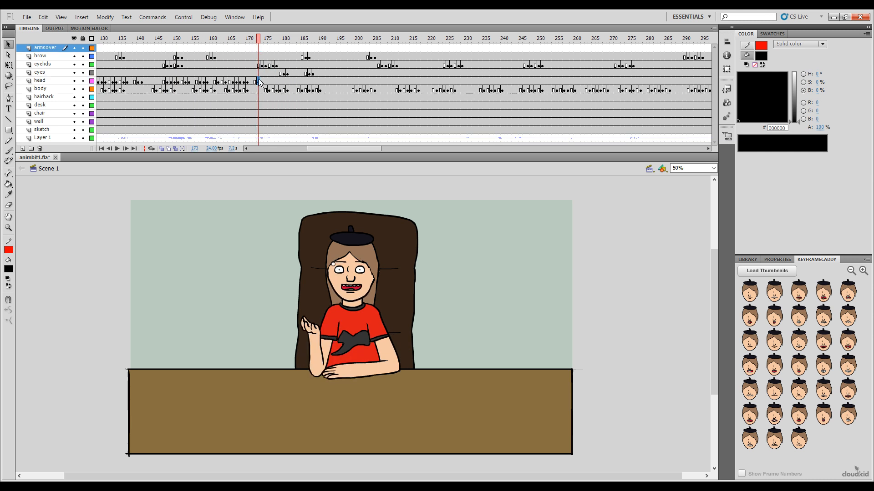
# Step: Key the head with the flat, downturned closed mouth at frame 175 and an open mouth showing both rows of teeth at frame 176
pyautogui.click(263, 40)
pyautogui.click(265, 41)
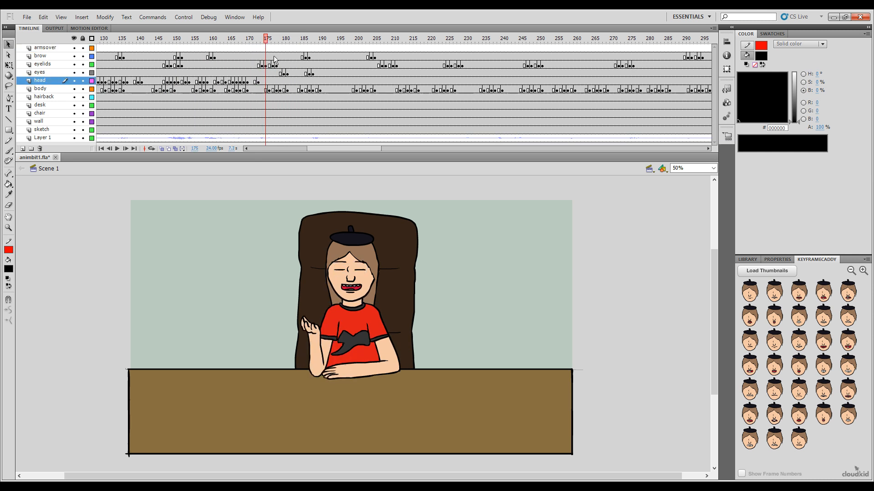
pyautogui.click(774, 390)
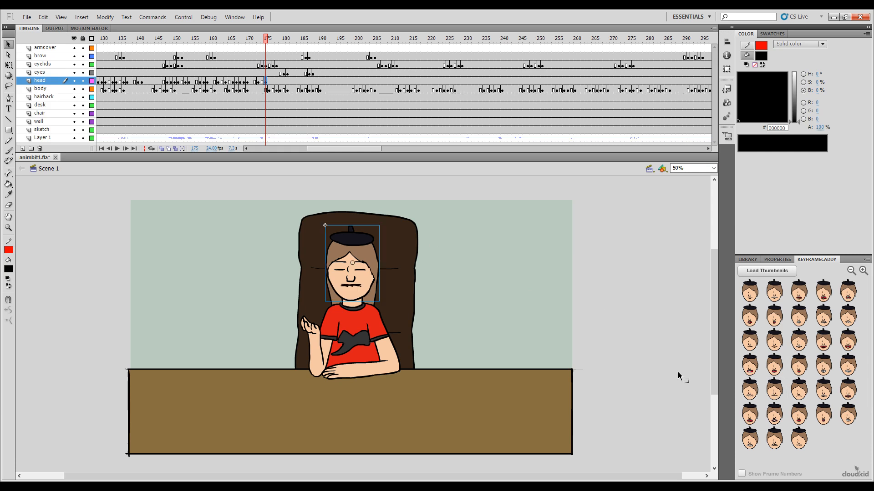
pyautogui.click(269, 41)
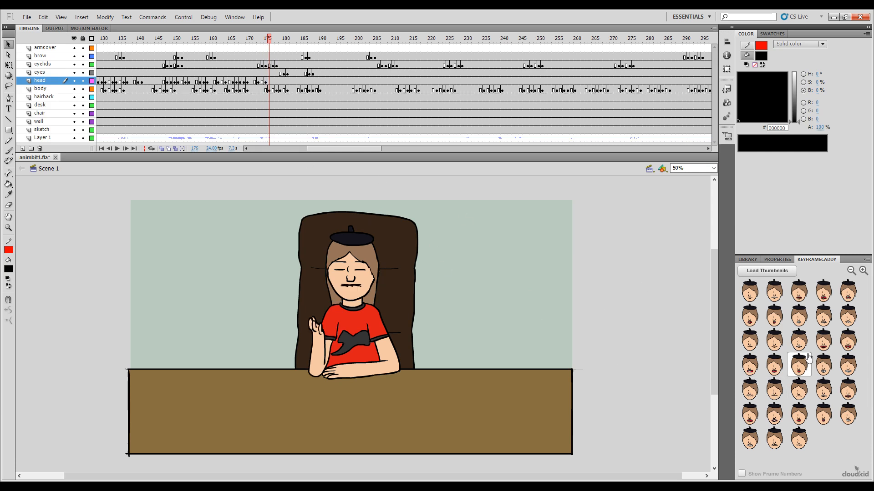
pyautogui.click(825, 348)
# Step: Play back the lip sync from around frame 152, and key the head with a wide-open mouth showing teeth and tongue at frame 178
pyautogui.moveTo(262, 41); pyautogui.dragTo(181, 68)
pyautogui.press('Return')
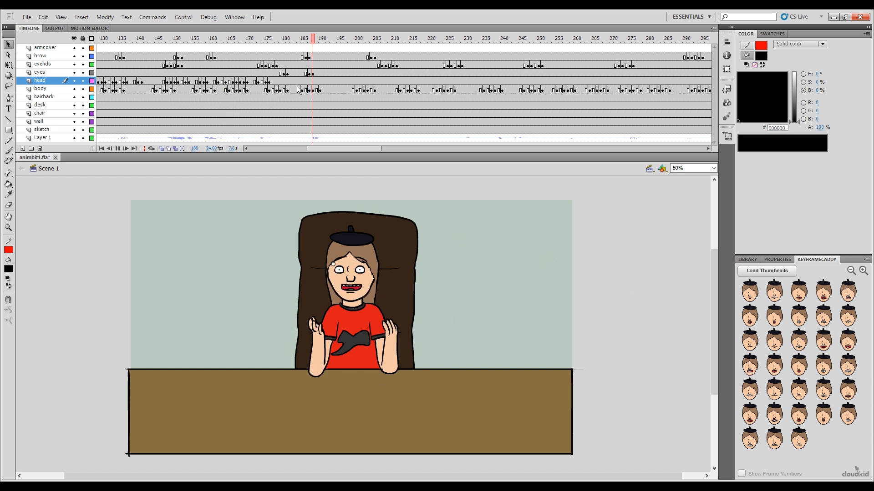
pyautogui.moveTo(287, 46)
pyautogui.mouseDown()
pyautogui.moveTo(266, 42)
pyautogui.moveTo(276, 57)
pyautogui.moveTo(285, 45)
pyautogui.mouseUp()
pyautogui.click(271, 81)
pyautogui.click(750, 369)
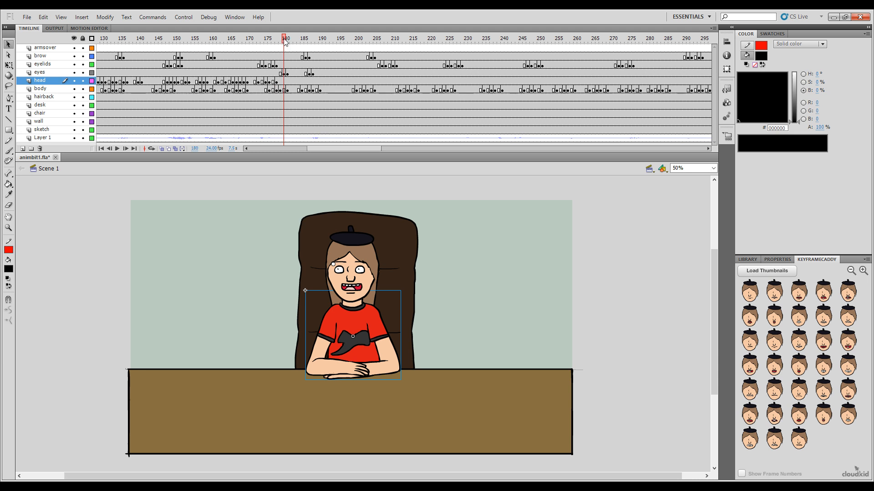
# Step: Key the head with the narrow closed-teeth mouth at frame 180 and the small closed-lips mouth at frame 182
pyautogui.click(805, 347)
pyautogui.moveTo(286, 41); pyautogui.dragTo(292, 42)
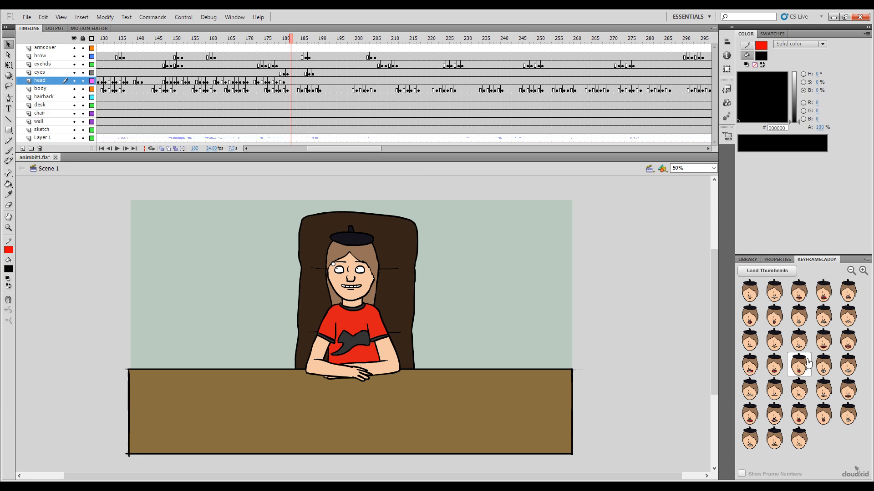
pyautogui.click(777, 346)
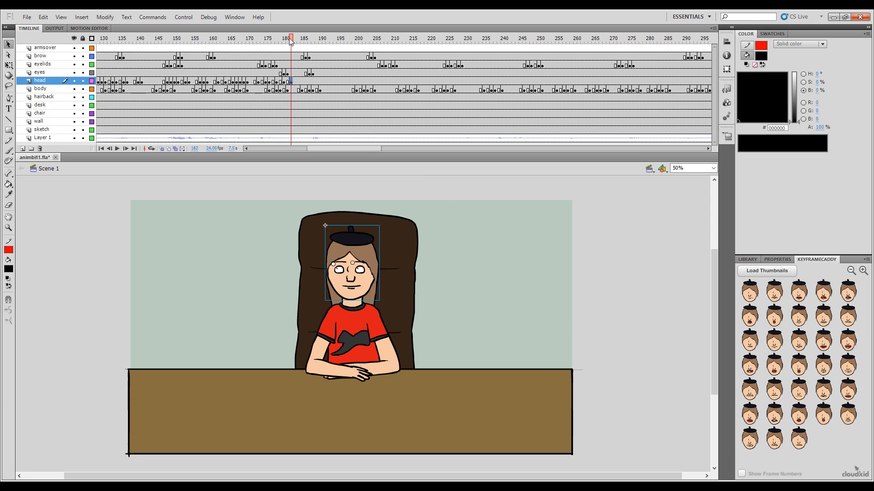
# Step: Play back the lip sync from around frame 163, and key the head with the narrow closed-teeth mouth at frame 184
pyautogui.moveTo(291, 41); pyautogui.dragTo(222, 42)
pyautogui.press('Return')
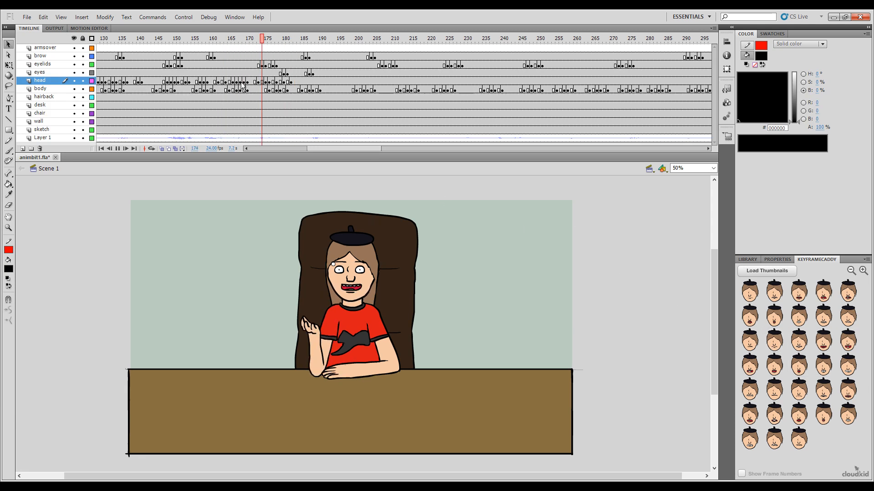
pyautogui.moveTo(296, 41); pyautogui.dragTo(298, 44)
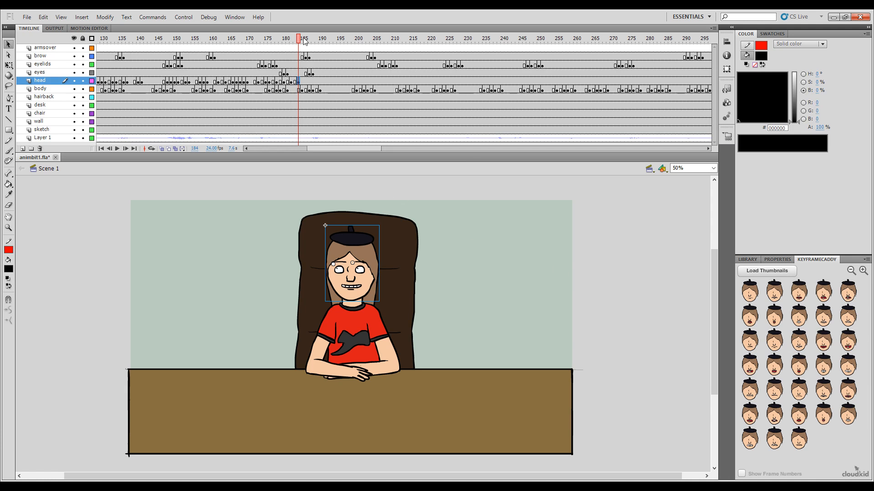
# Step: Key the head with an open mouth showing both rows of teeth at frame 185, and compare it with frame 184
pyautogui.press('.')
pyautogui.click(825, 339)
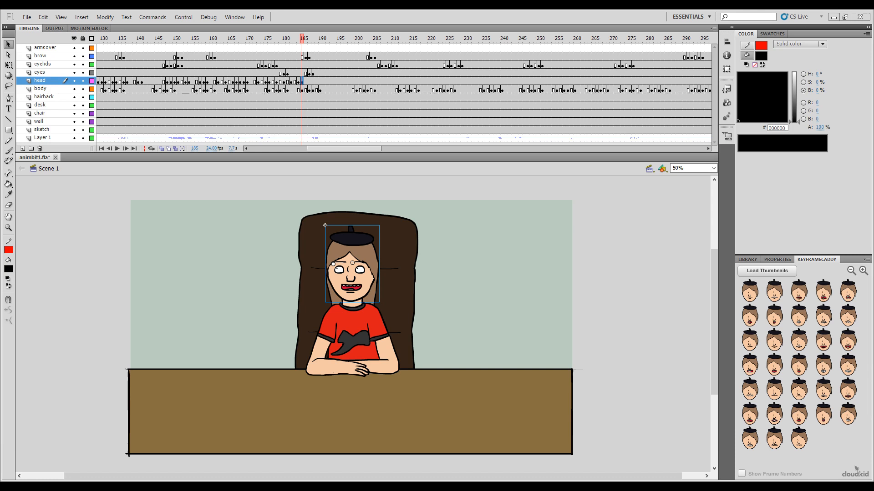
pyautogui.click(299, 40)
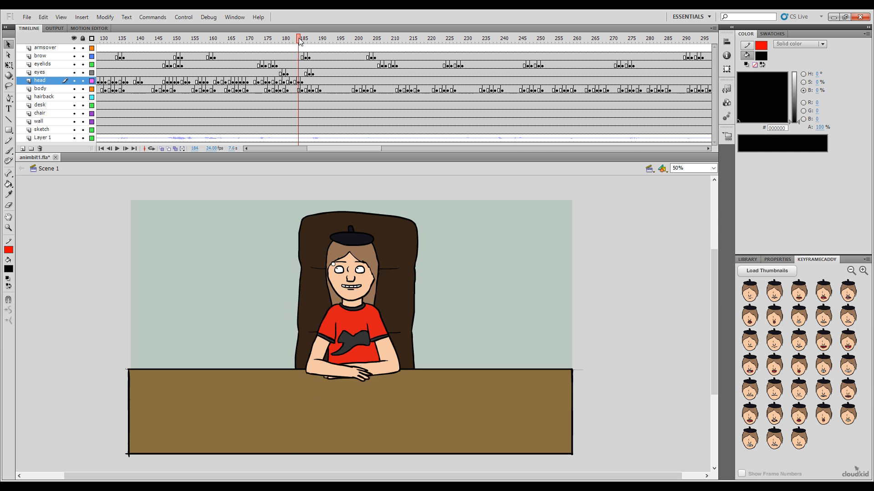
pyautogui.click(302, 39)
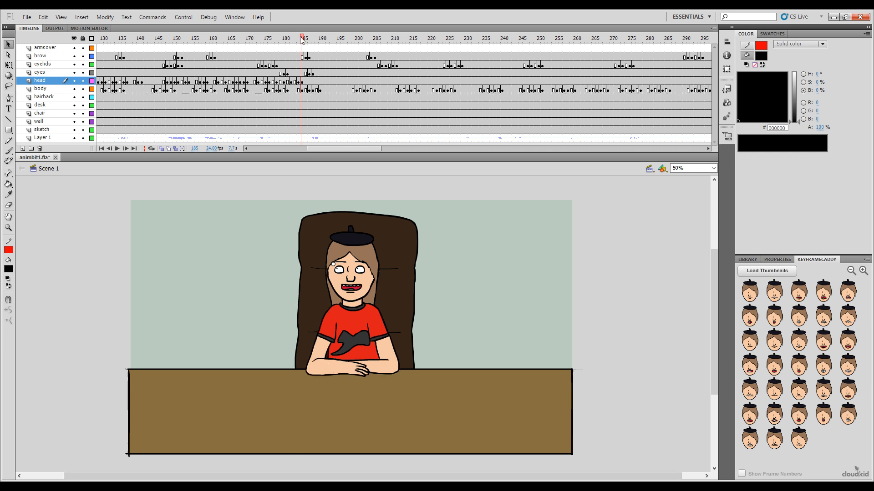
# Step: Key the head with the laughing wide-open mouth at frame 187 and an open mouth showing both rows of teeth at frame 188
pyautogui.moveTo(301, 39)
pyautogui.mouseDown()
pyautogui.moveTo(282, 39)
pyautogui.moveTo(310, 41)
pyautogui.moveTo(299, 62)
pyautogui.moveTo(310, 59)
pyautogui.moveTo(309, 41)
pyautogui.mouseUp()
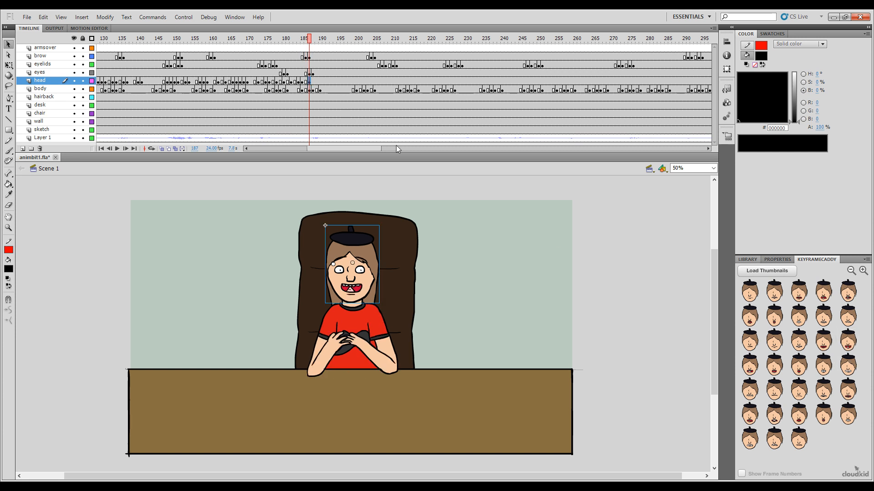
pyautogui.click(313, 39)
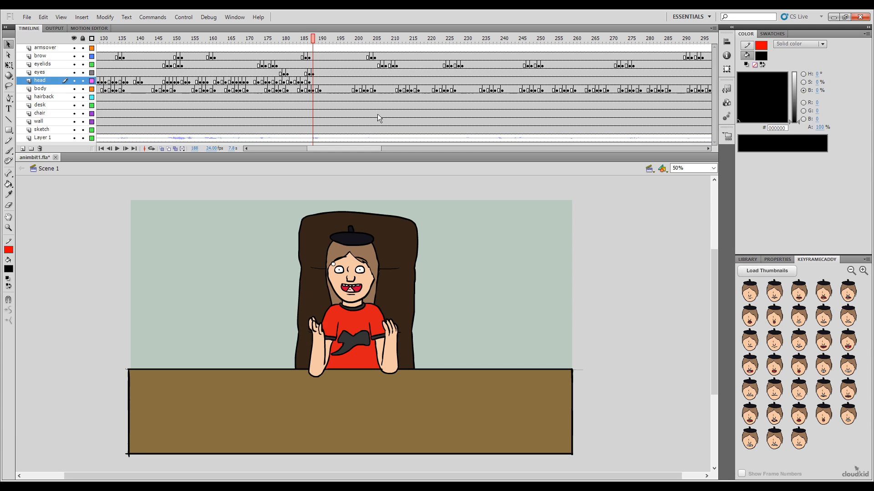
pyautogui.click(351, 262)
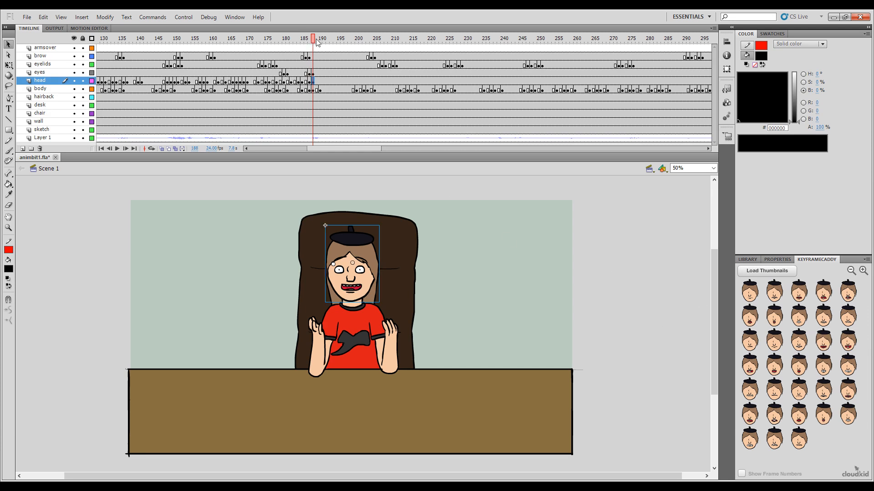
# Step: Key the head with a wide-open mouth showing teeth and tongue at frame 190 and the tall clenched-teeth mouth at frame 191
pyautogui.moveTo(316, 39); pyautogui.dragTo(321, 39)
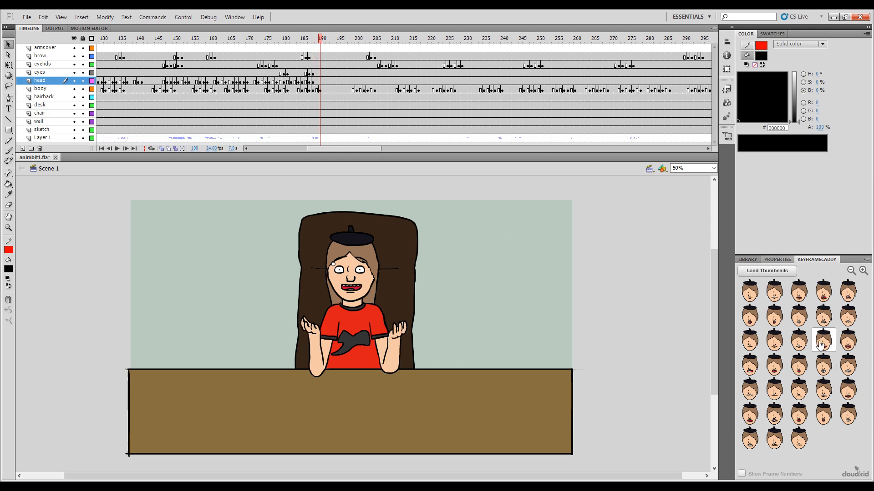
pyautogui.click(750, 366)
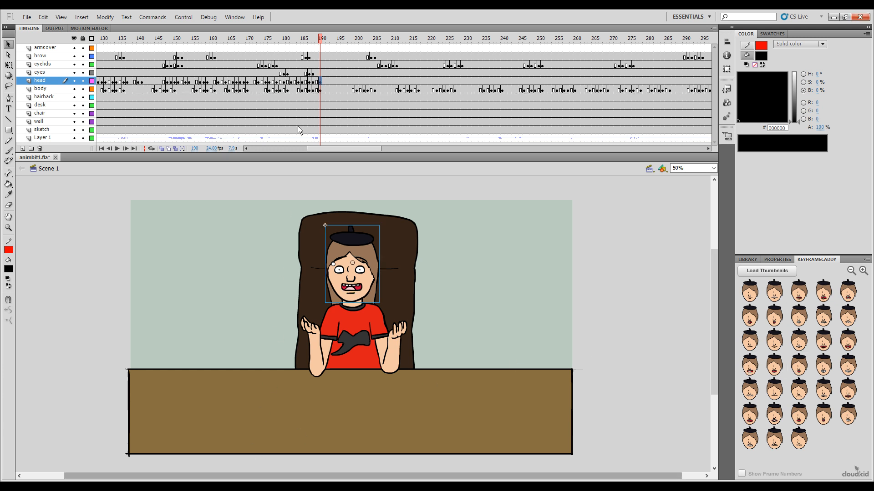
pyautogui.click(325, 41)
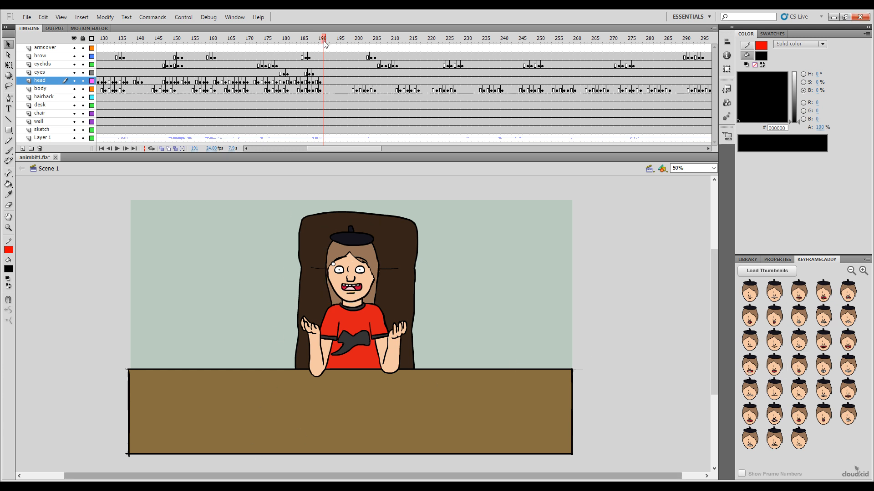
pyautogui.click(823, 367)
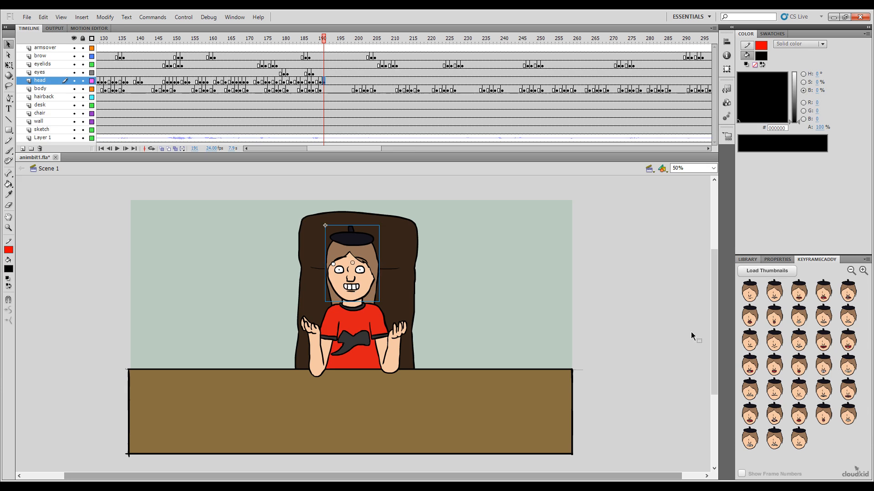
# Step: Key the head with an open mouth showing both rows of teeth at frame 193 and the laughing wide-open mouth at frame 194
pyautogui.click(327, 41)
pyautogui.click(331, 41)
pyautogui.click(839, 336)
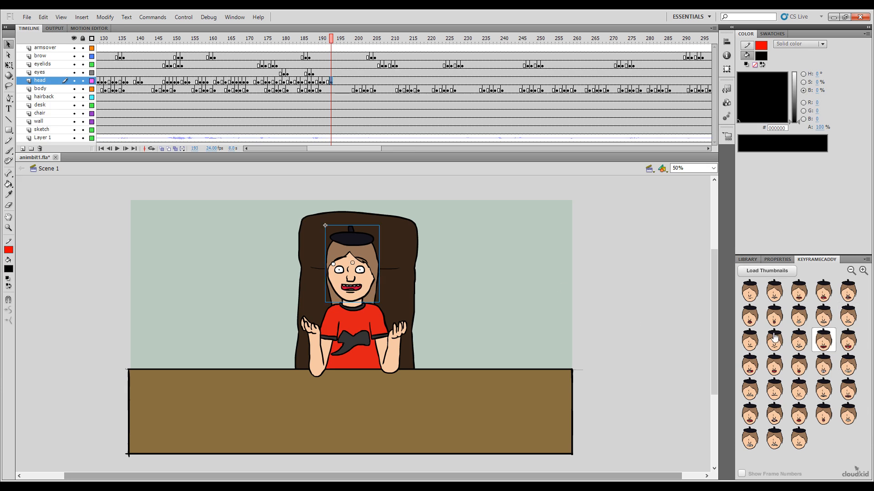
pyautogui.click(335, 41)
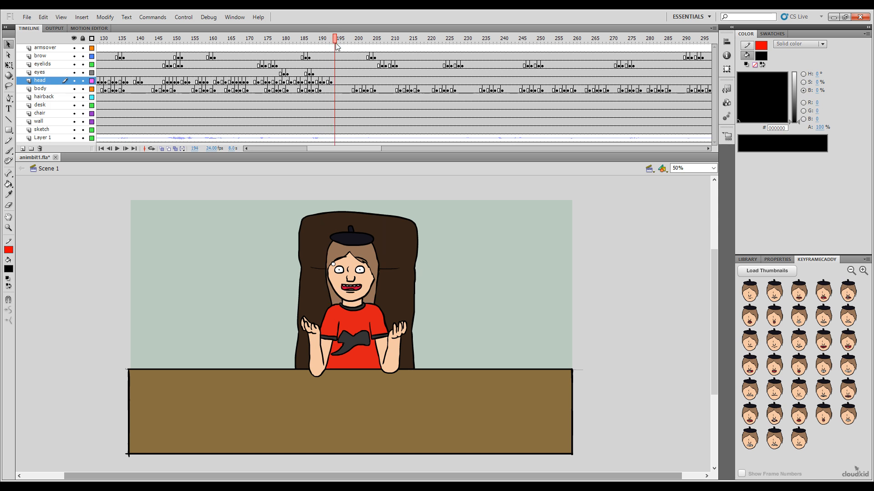
pyautogui.click(823, 315)
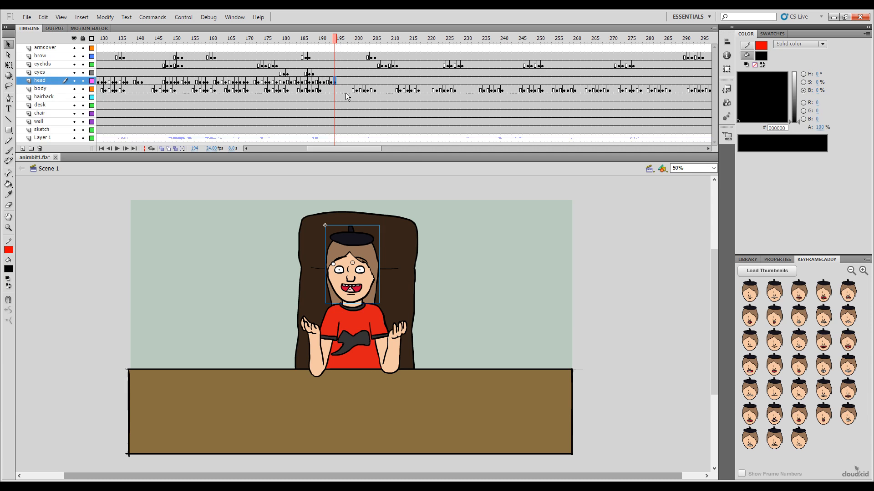
# Step: Key the head with an open mouth showing both rows of teeth at frame 196 and the narrow closed-teeth mouth at frame 198
pyautogui.click(338, 40)
pyautogui.click(342, 41)
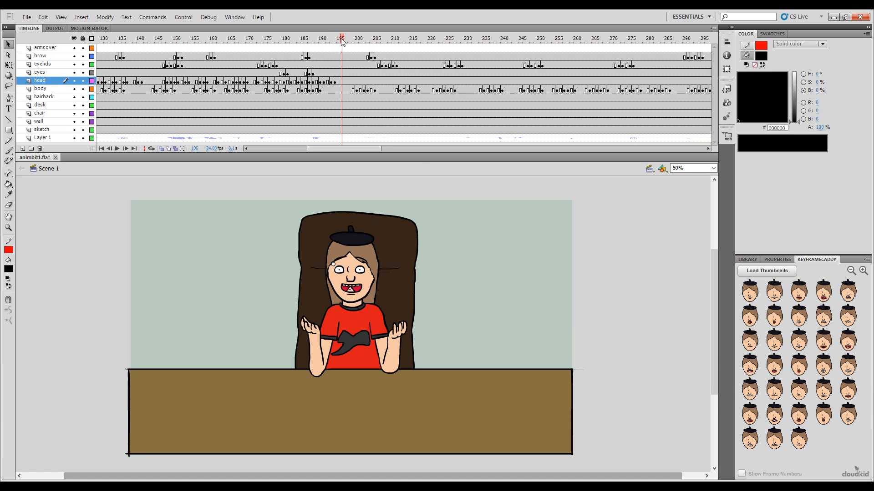
pyautogui.click(823, 340)
pyautogui.moveTo(333, 40); pyautogui.dragTo(349, 51)
pyautogui.click(591, 218)
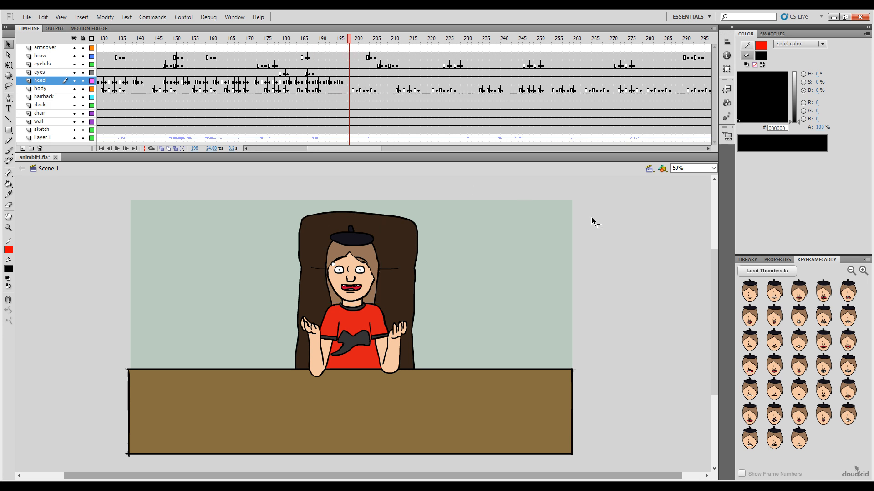
pyautogui.click(800, 343)
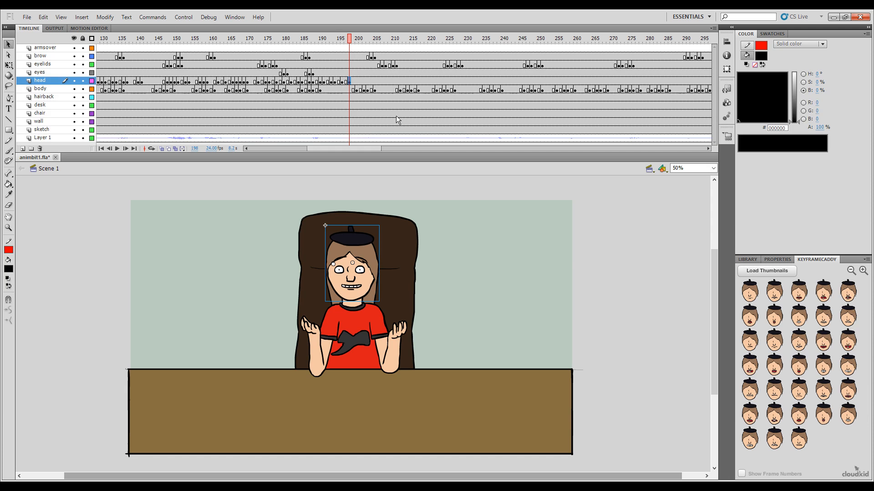
# Step: Key the head with a wide-open mouth showing teeth and tongue at frame 199 and a wide closed-teeth grin at frame 201
pyautogui.click(353, 41)
pyautogui.click(749, 365)
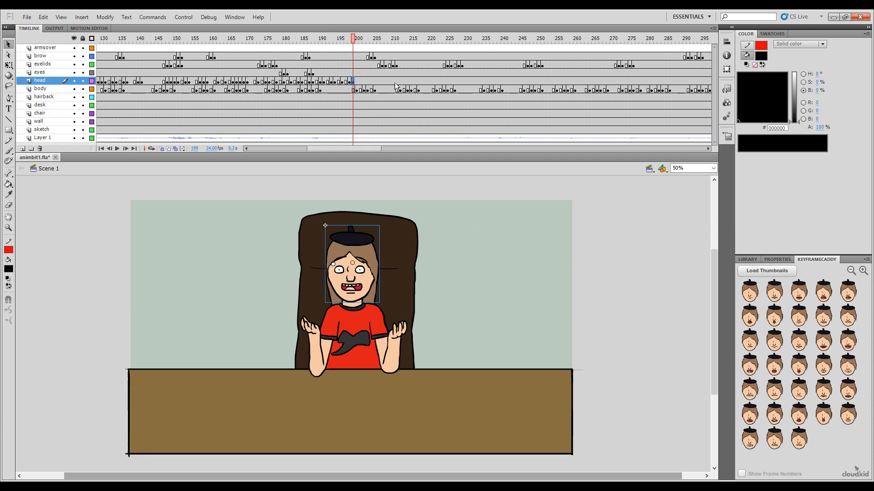
pyautogui.click(357, 40)
pyautogui.click(360, 41)
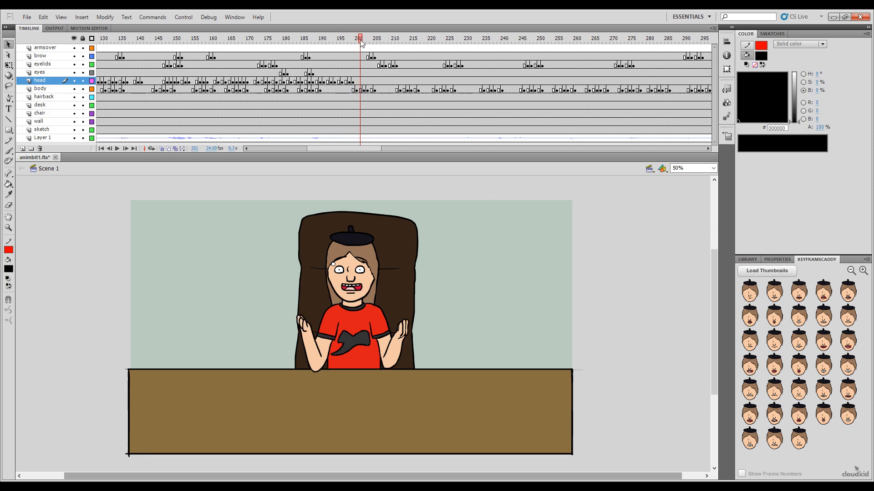
pyautogui.click(848, 367)
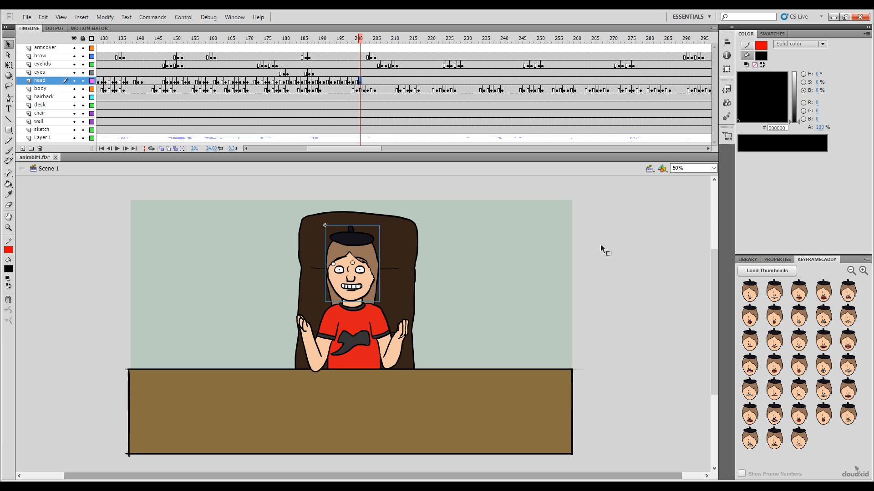
# Step: Key the head with the tall clenched-teeth mouth at frame 202 and the small rounded open mouth at frame 203
pyautogui.click(364, 40)
pyautogui.click(823, 366)
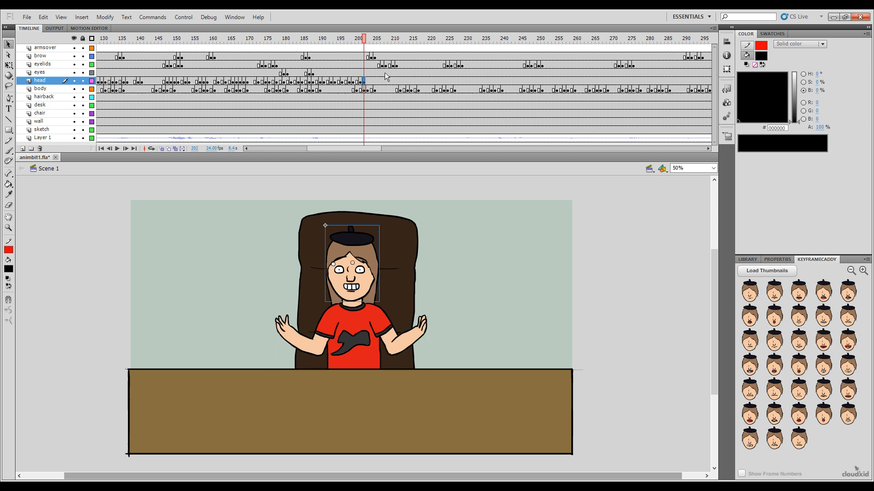
pyautogui.click(367, 40)
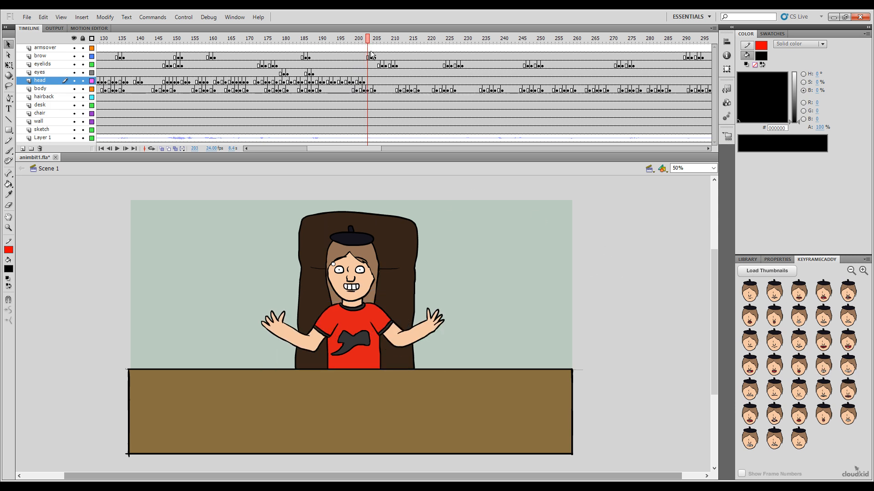
pyautogui.click(799, 365)
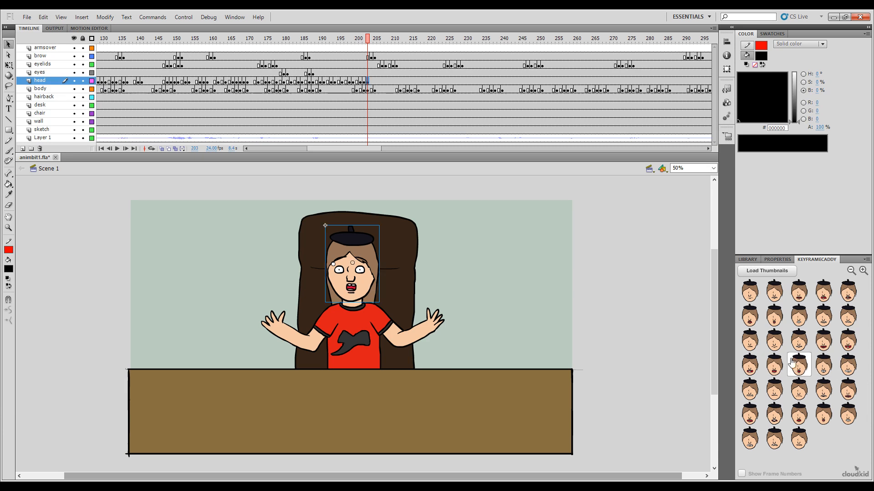
# Step: Key the head with a wide closed-teeth grin at frame 204 and an open mouth showing both rows of teeth at frame 205
pyautogui.click(370, 40)
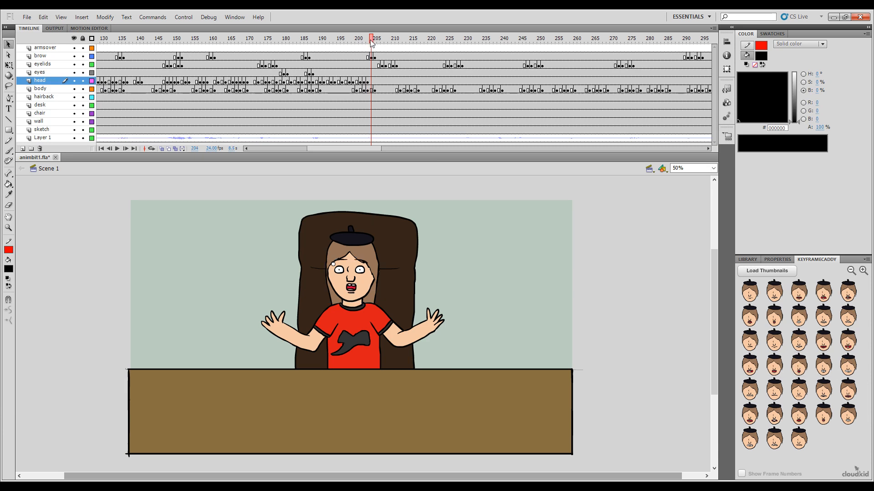
pyautogui.click(847, 365)
pyautogui.click(375, 38)
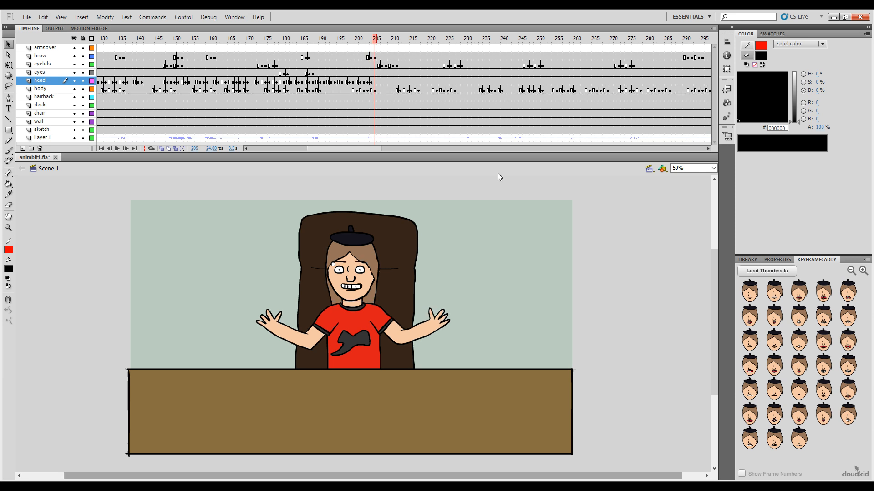
pyautogui.click(798, 315)
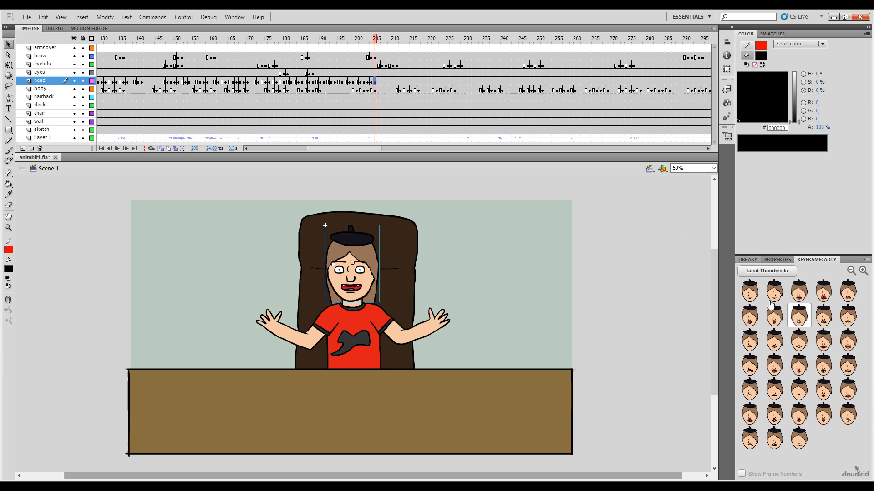
# Step: Key the head with an open mouth showing teeth and tongue at frame 207 and the open mouth showing both rows of teeth at frame 208
pyautogui.click(379, 40)
pyautogui.click(383, 41)
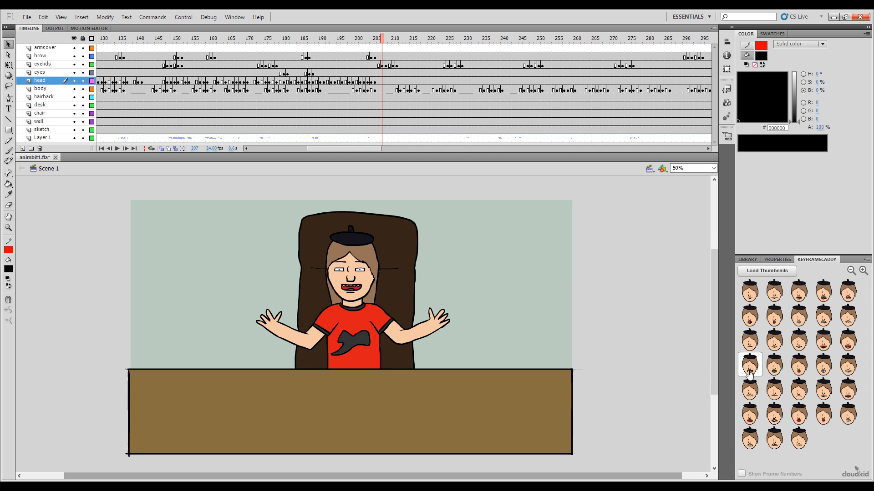
pyautogui.click(750, 366)
pyautogui.click(385, 40)
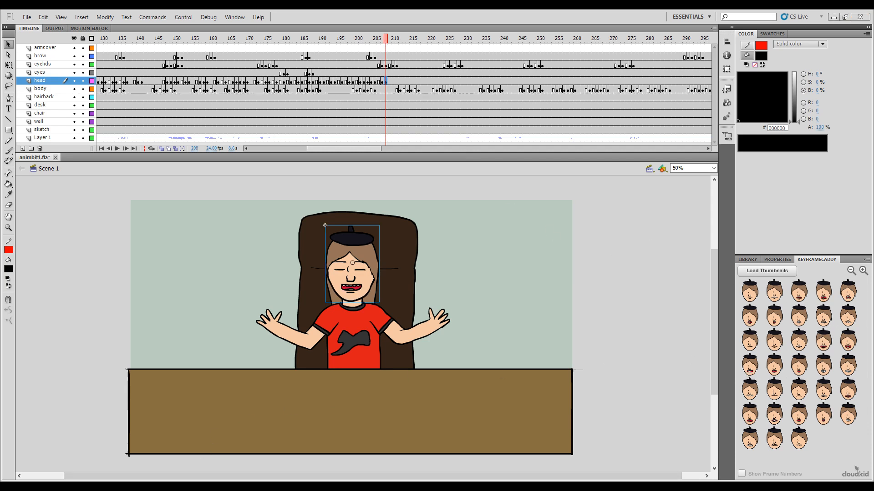
# Step: Key the head with an open mouth showing teeth and tongue at frame 210
pyautogui.click(385, 41)
pyautogui.moveTo(386, 41); pyautogui.dragTo(390, 42)
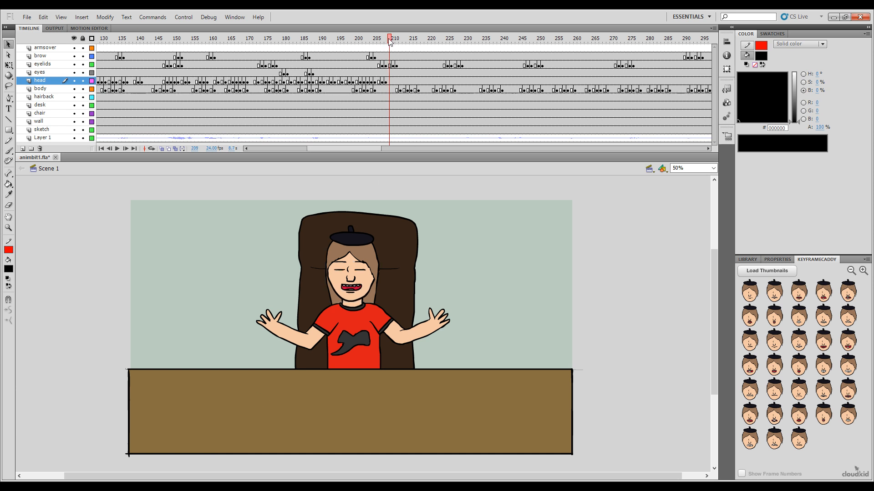
pyautogui.click(394, 45)
pyautogui.click(750, 366)
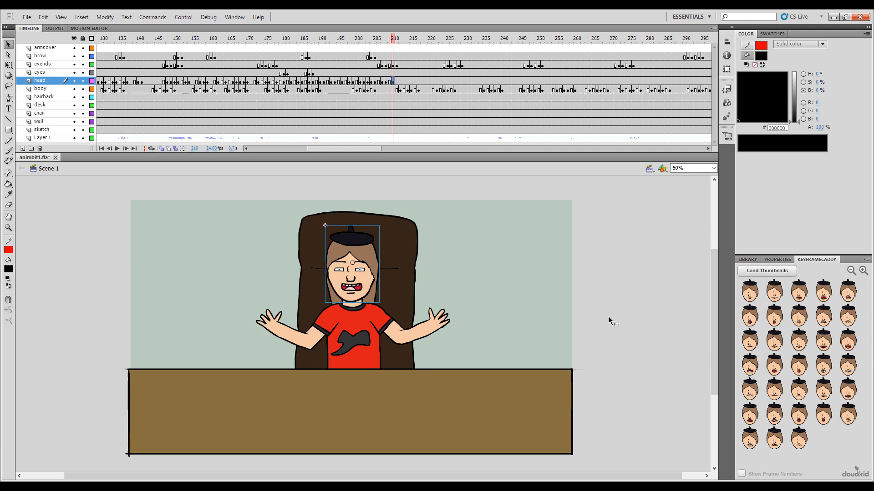
# Step: Key the head with a wide closed-teeth grin at frame 212 and an open mouth showing both rows of teeth at frame 214
pyautogui.moveTo(356, 148); pyautogui.dragTo(372, 149)
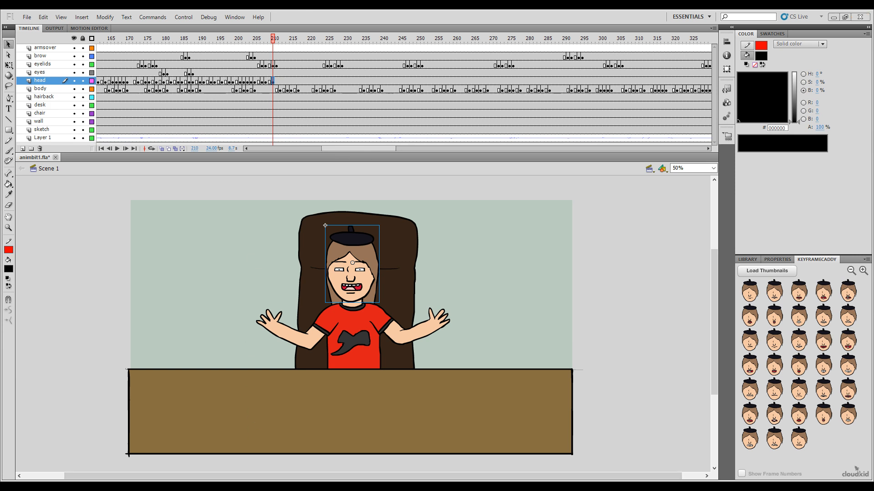
pyautogui.click(270, 39)
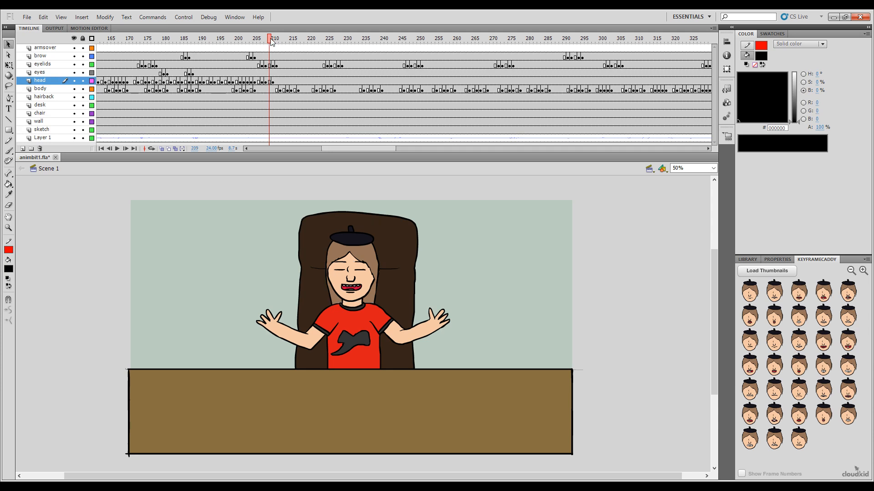
pyautogui.click(274, 41)
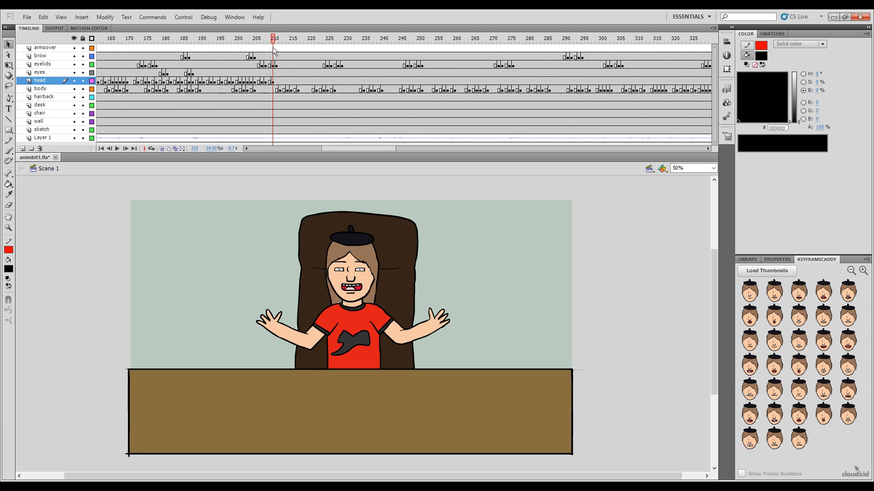
pyautogui.moveTo(274, 45); pyautogui.dragTo(280, 45)
pyautogui.click(847, 364)
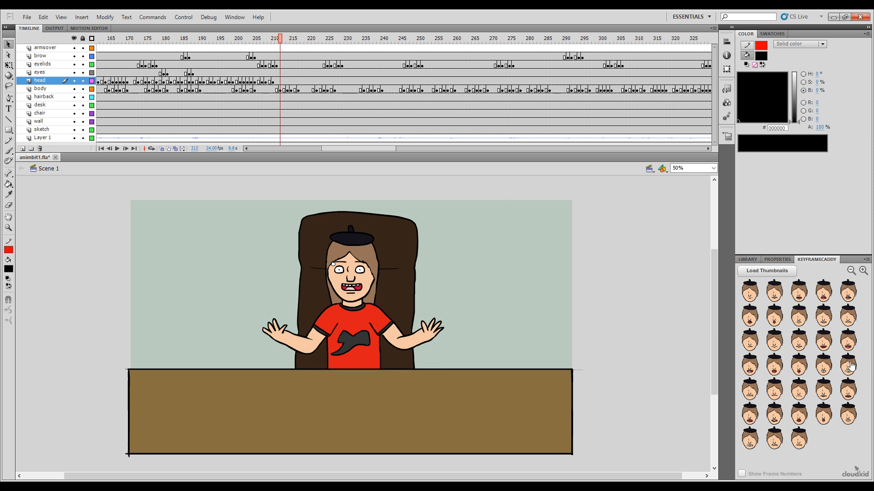
pyautogui.press('.')
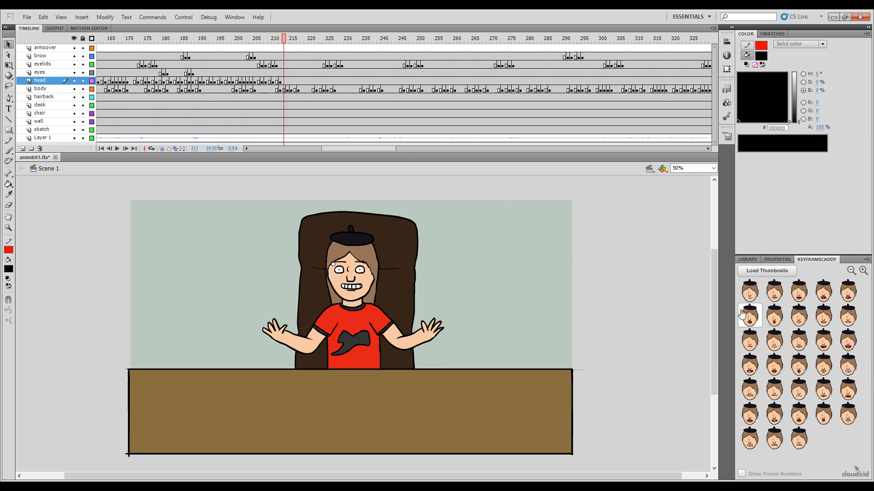
pyautogui.press('.')
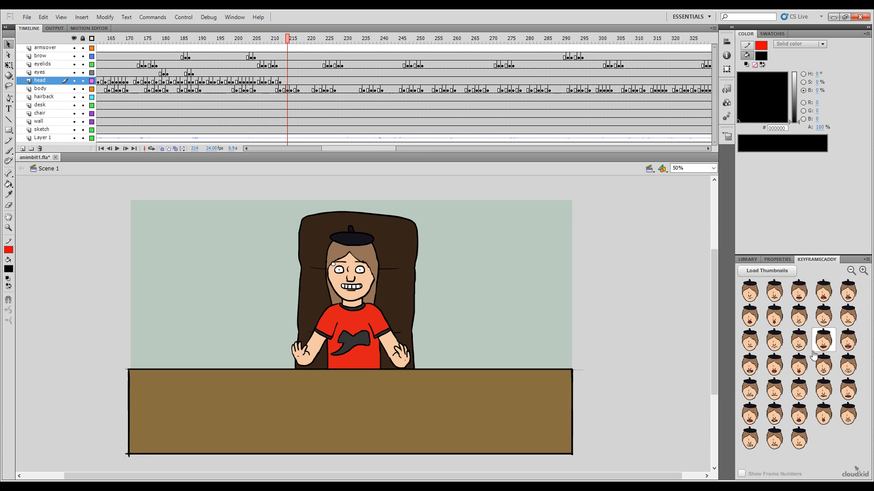
pyautogui.click(823, 346)
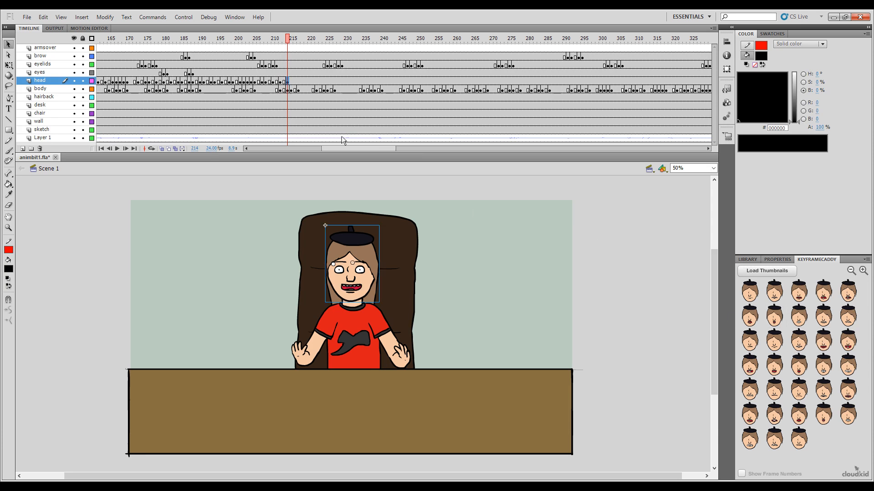
# Step: Key the head with an open mouth showing teeth and tongue at frame 217
pyautogui.click(292, 40)
pyautogui.click(296, 40)
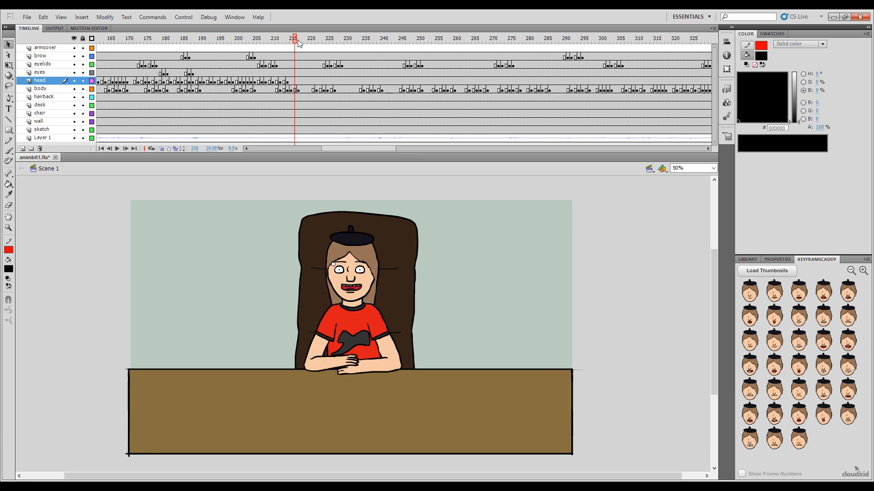
pyautogui.click(299, 40)
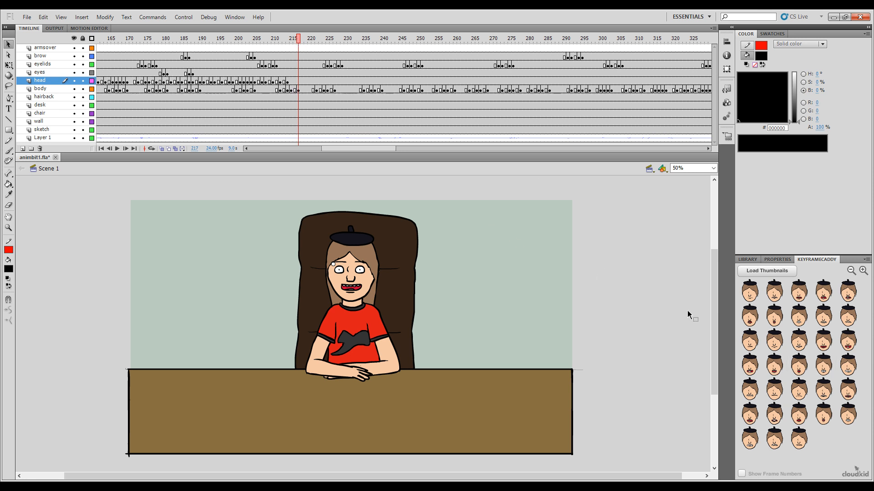
pyautogui.moveTo(750, 367); pyautogui.dragTo(625, 321)
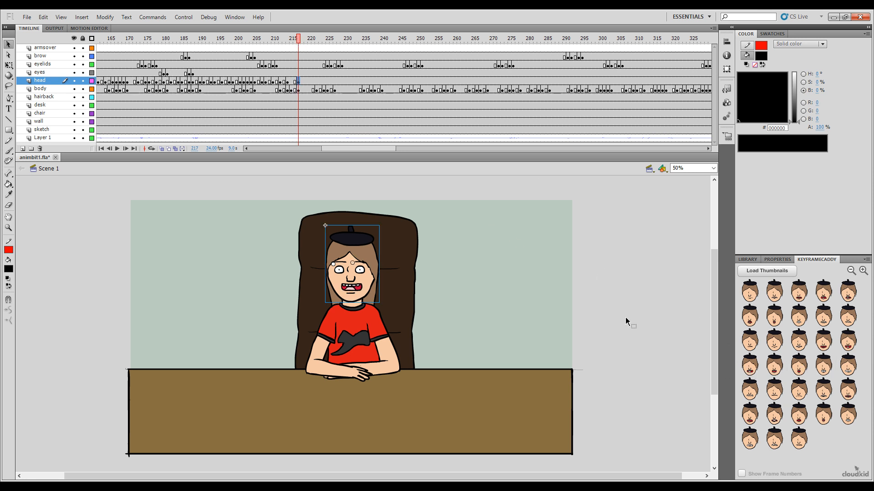
# Step: Key the head with the narrow closed-teeth mouth at frame 219 and the closed-lips mouth at frame 221
pyautogui.click(301, 39)
pyautogui.click(305, 37)
pyautogui.moveTo(816, 330); pyautogui.dragTo(413, 201)
pyautogui.click(309, 38)
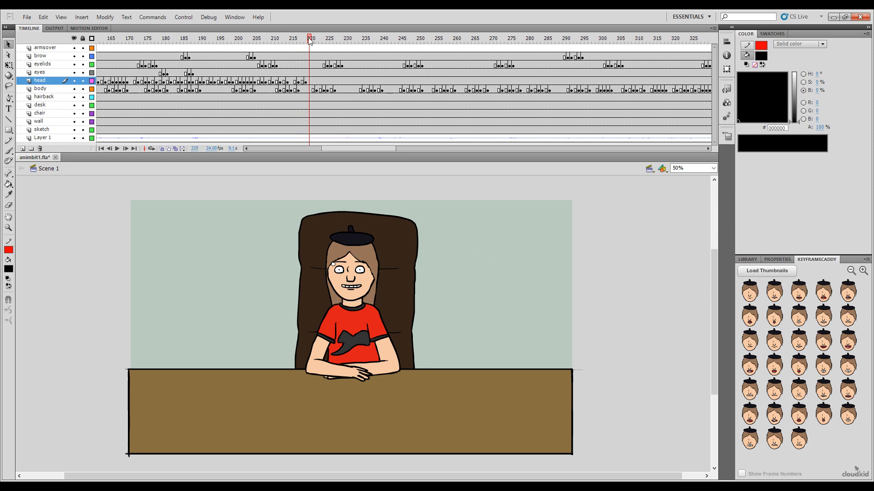
pyautogui.click(313, 40)
pyautogui.click(775, 340)
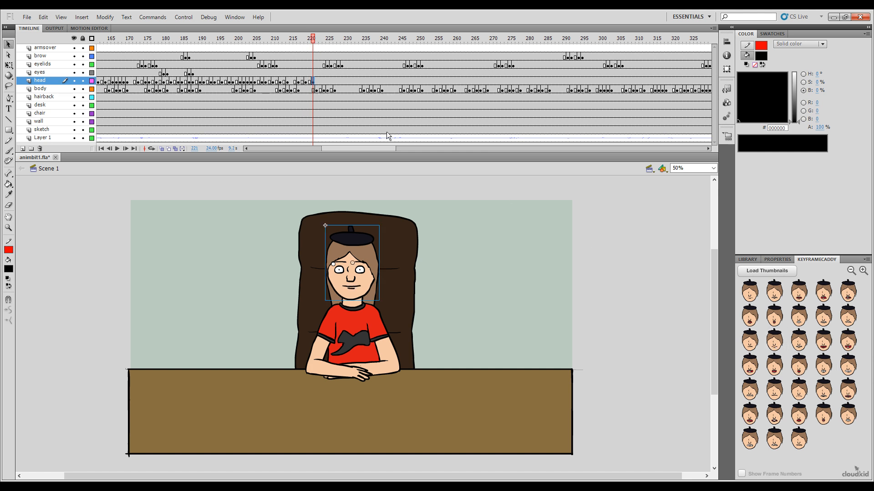
# Step: Play the animation from frame 136 to check the keyed mouth shapes against the audio
pyautogui.moveTo(314, 39); pyautogui.dragTo(132, 40)
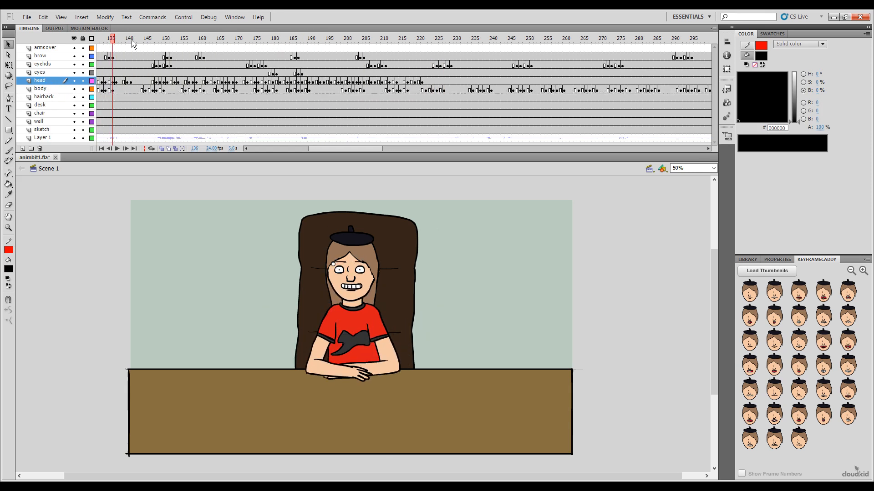
pyautogui.press('Return')
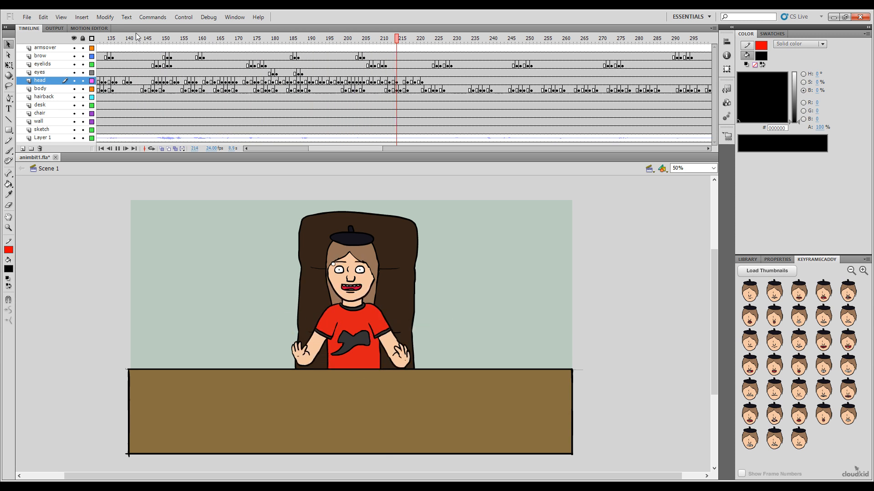
pyautogui.press('Return')
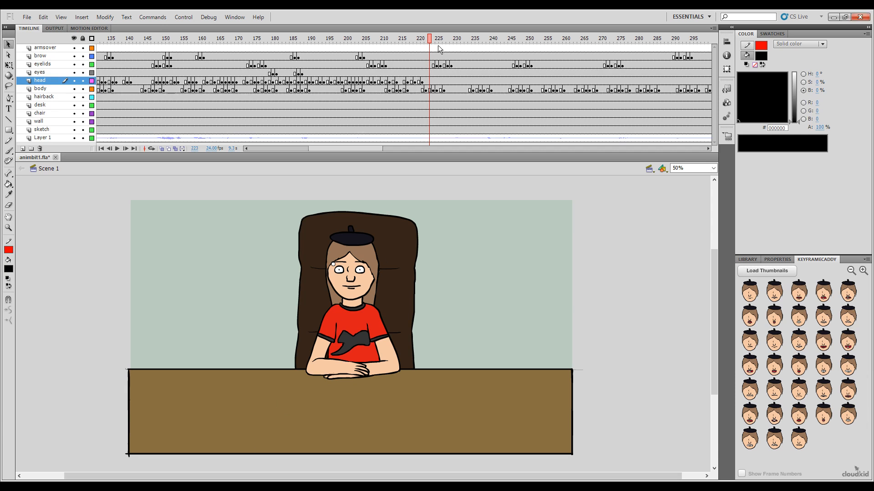
# Step: Key the head with the narrow closed-teeth mouth at frame 225 and the small rounded open mouth at frame 226
pyautogui.moveTo(432, 41)
pyautogui.mouseDown()
pyautogui.moveTo(445, 42)
pyautogui.moveTo(427, 42)
pyautogui.moveTo(437, 49)
pyautogui.mouseUp()
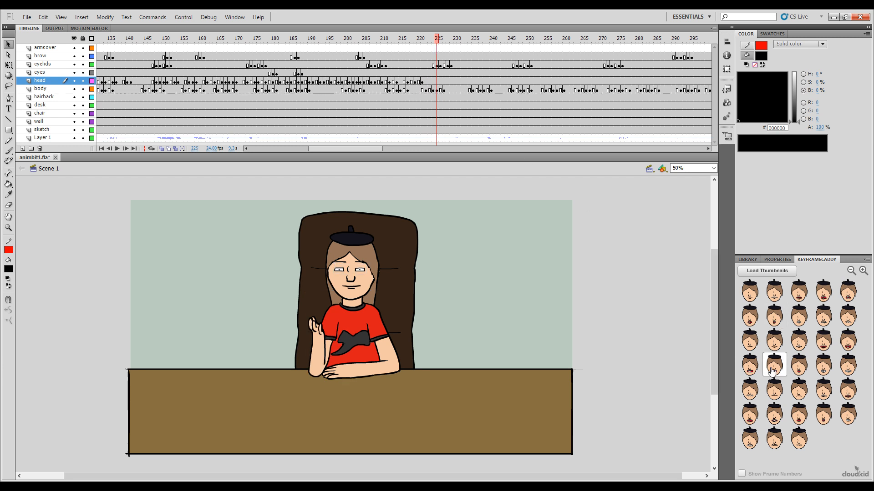
pyautogui.click(796, 350)
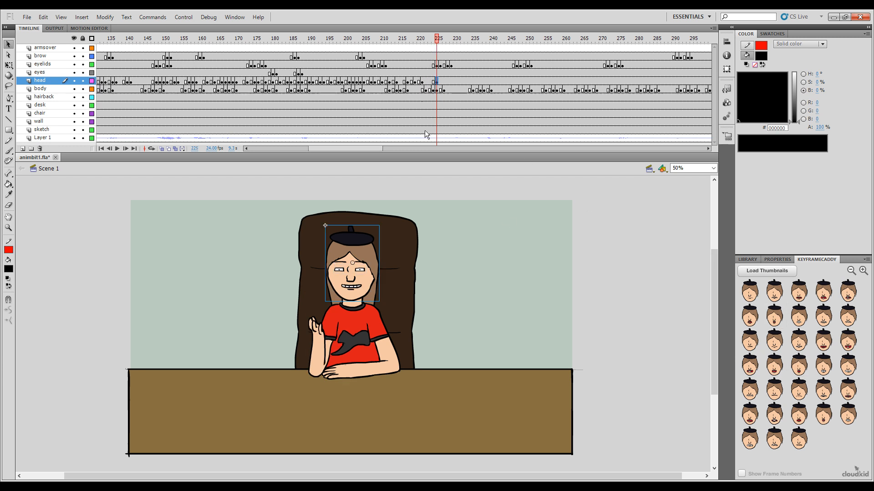
pyautogui.click(440, 39)
pyautogui.click(799, 366)
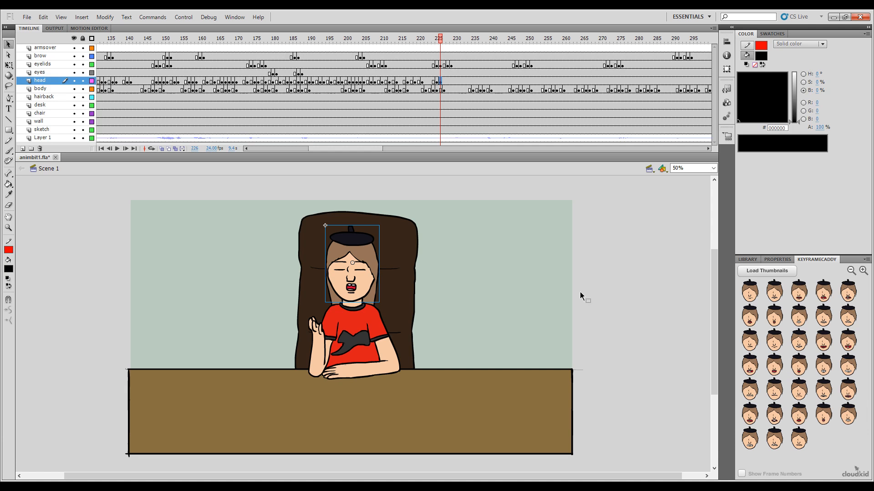
# Step: Change the head at frame 226 to the medium open mouth showing teeth and key a wide closed-teeth grin at frame 227
pyautogui.click(444, 46)
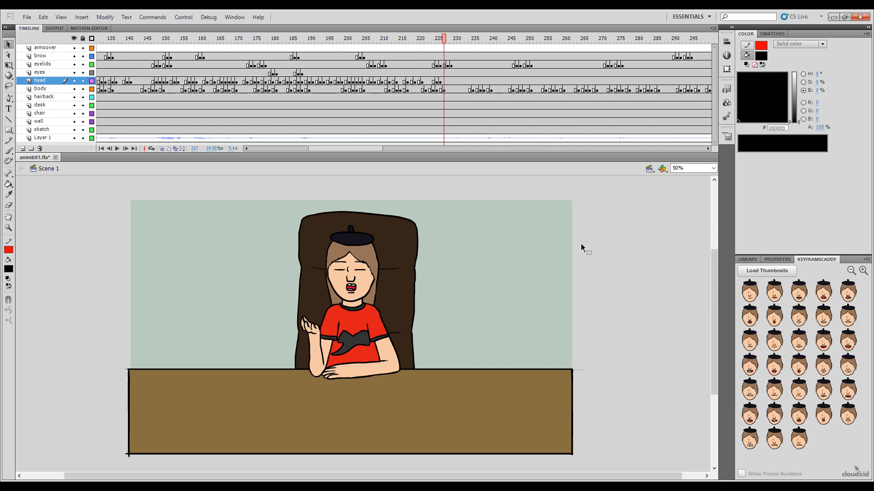
pyautogui.click(440, 46)
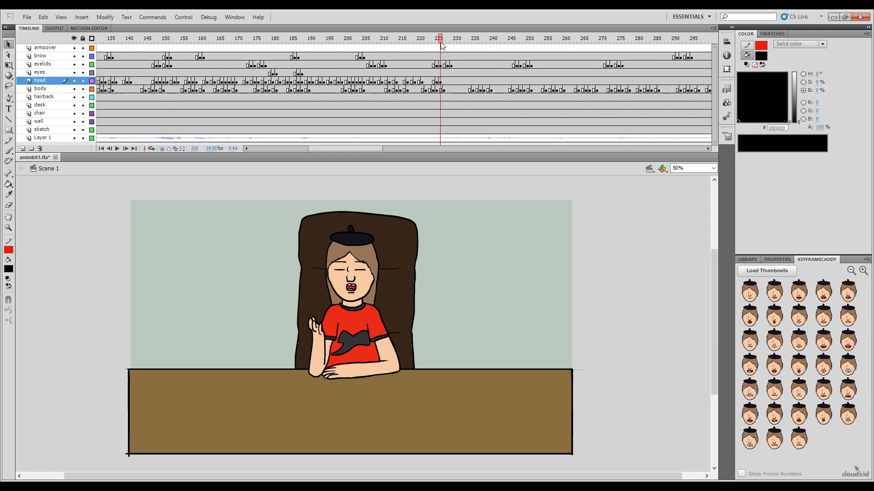
pyautogui.click(780, 371)
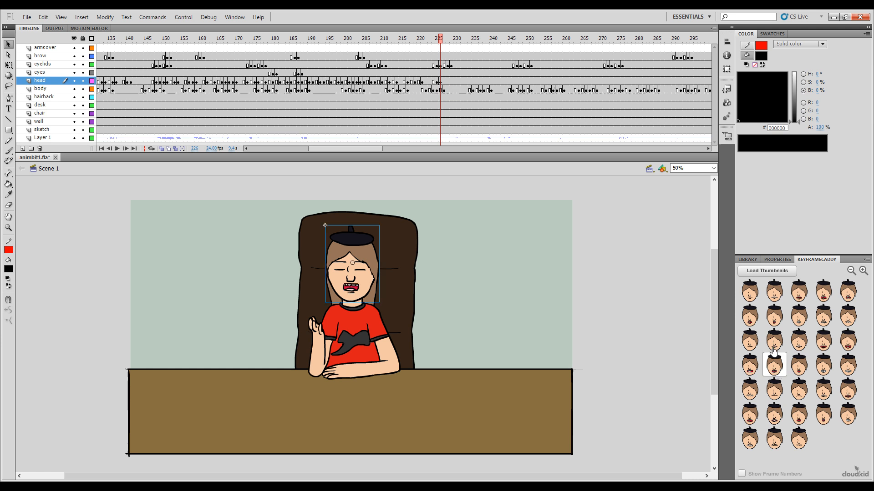
pyautogui.click(444, 46)
pyautogui.click(824, 366)
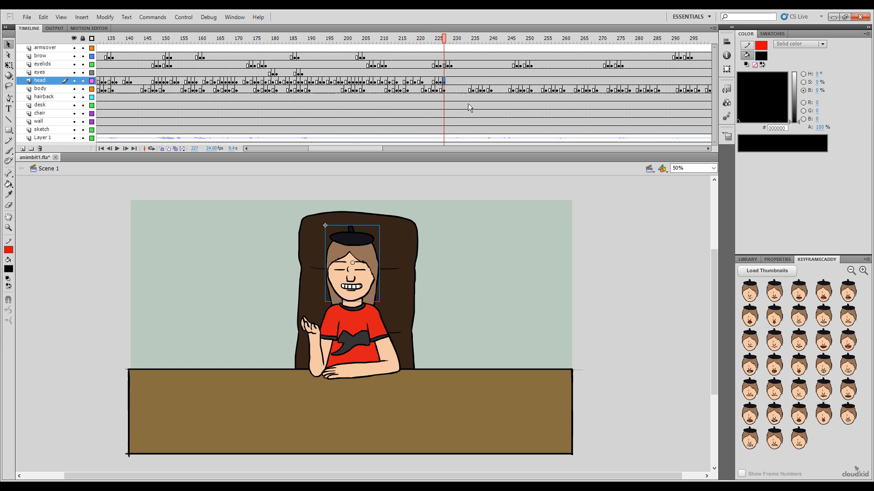
# Step: Key the head with the tall clenched-teeth mouth at frame 228 and the upper-teeth-on-lip mouth at frame 229
pyautogui.click(447, 40)
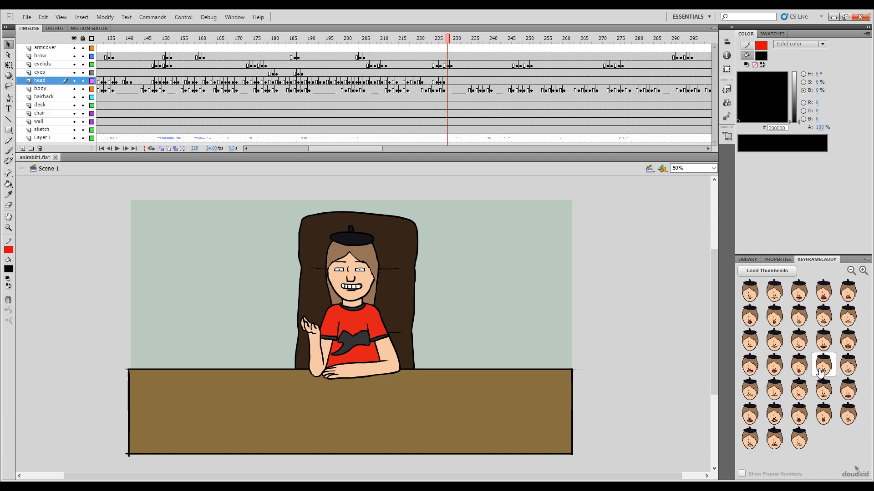
pyautogui.click(451, 40)
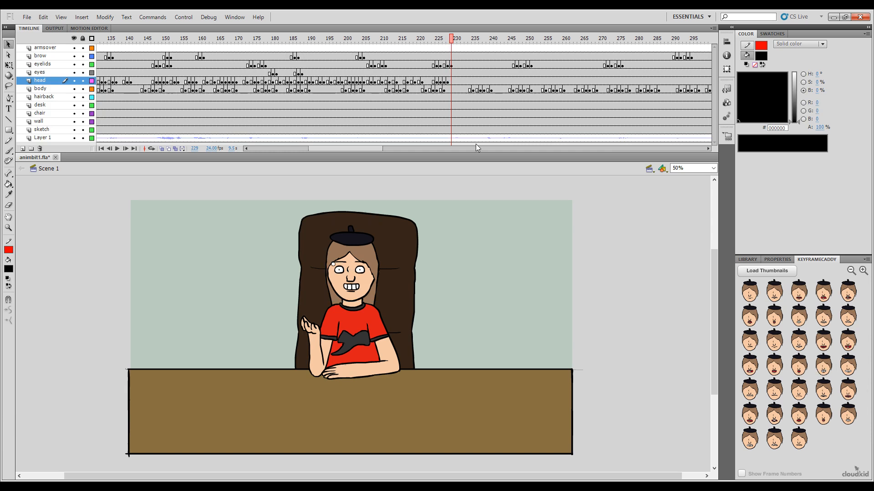
pyautogui.click(749, 390)
# Step: Key the head with an open mouth showing both rows of teeth at frame 230 and a wide closed-teeth grin at frame 232
pyautogui.moveTo(451, 39); pyautogui.dragTo(455, 40)
pyautogui.click(822, 341)
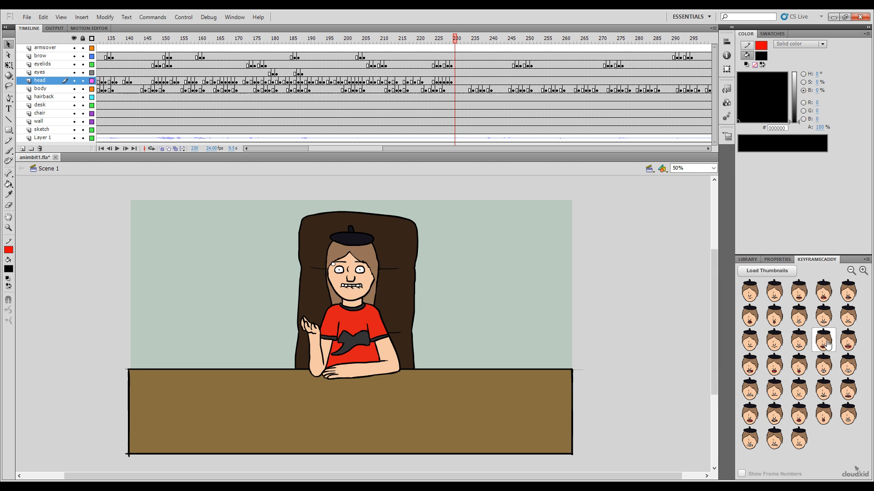
pyautogui.click(460, 42)
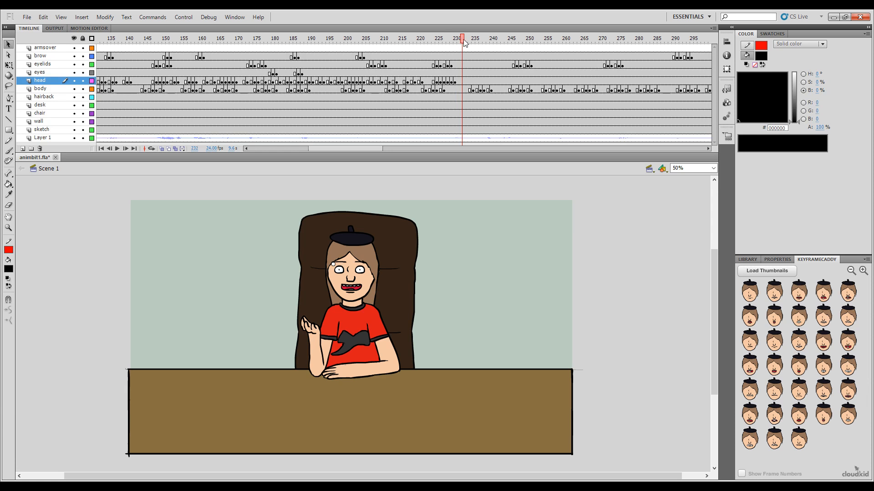
pyautogui.click(849, 366)
# Step: Key the head with a wide-open tongue mouth at frame 234, the medium open toothy mouth at 235 and a wide closed-teeth grin at 236
pyautogui.moveTo(462, 42); pyautogui.dragTo(468, 64)
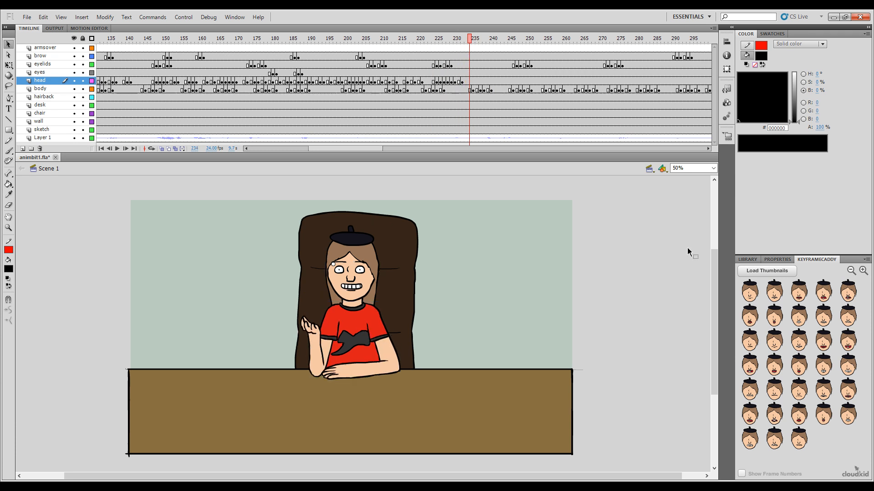
pyautogui.click(848, 340)
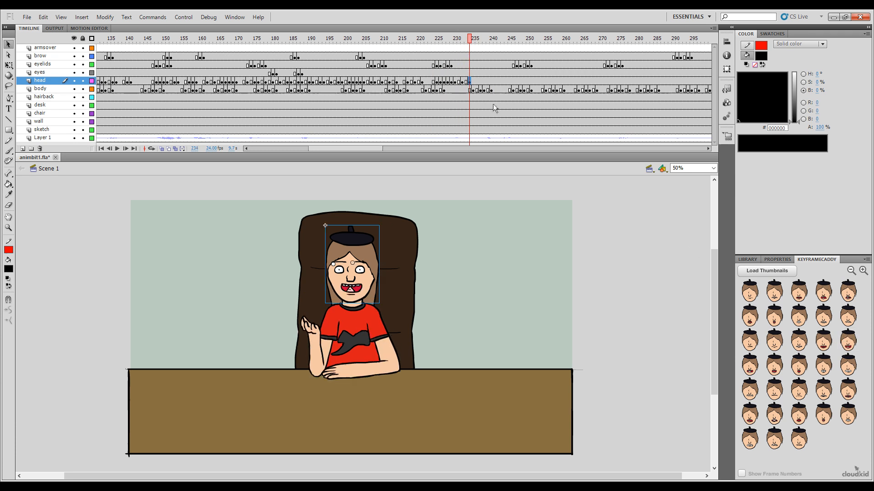
pyautogui.click(473, 41)
pyautogui.click(777, 374)
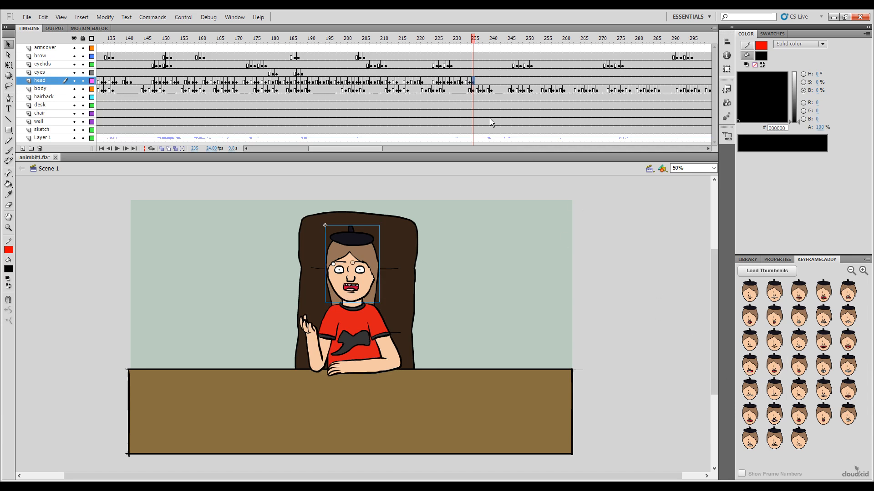
pyautogui.press('.')
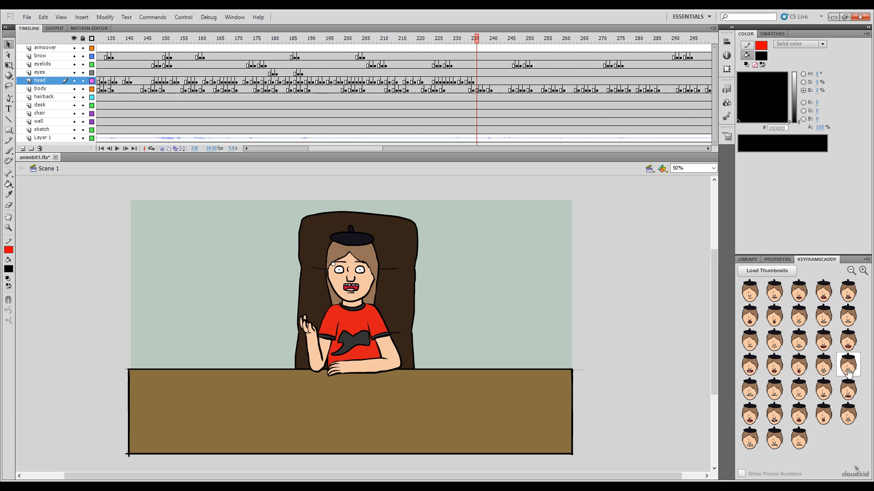
pyautogui.click(823, 364)
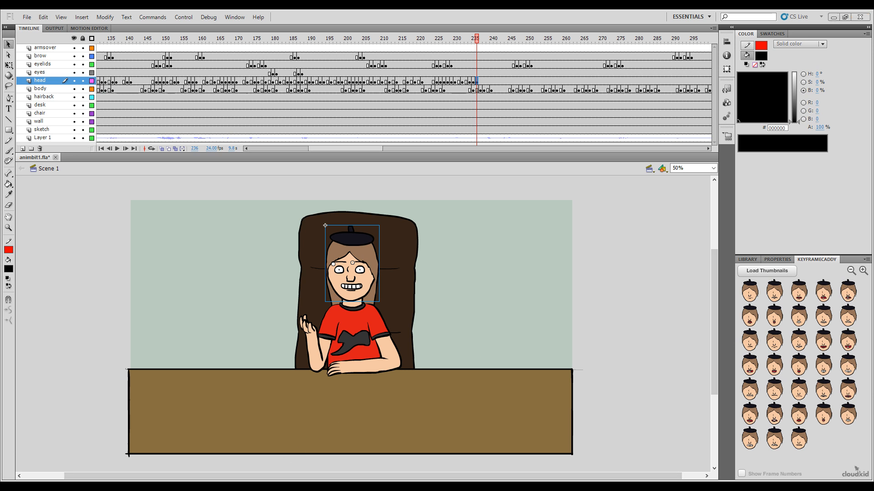
# Step: Key the head with the wide-open tongue mouth at frame 239 and a wide closed-teeth grin at frame 242
pyautogui.moveTo(476, 44)
pyautogui.mouseDown()
pyautogui.moveTo(468, 40)
pyautogui.moveTo(492, 40)
pyautogui.mouseUp()
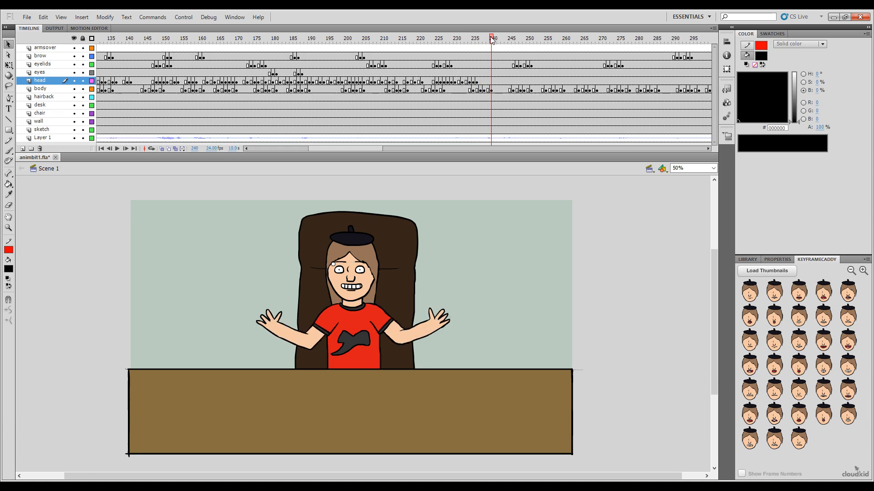
pyautogui.click(488, 81)
pyautogui.click(795, 319)
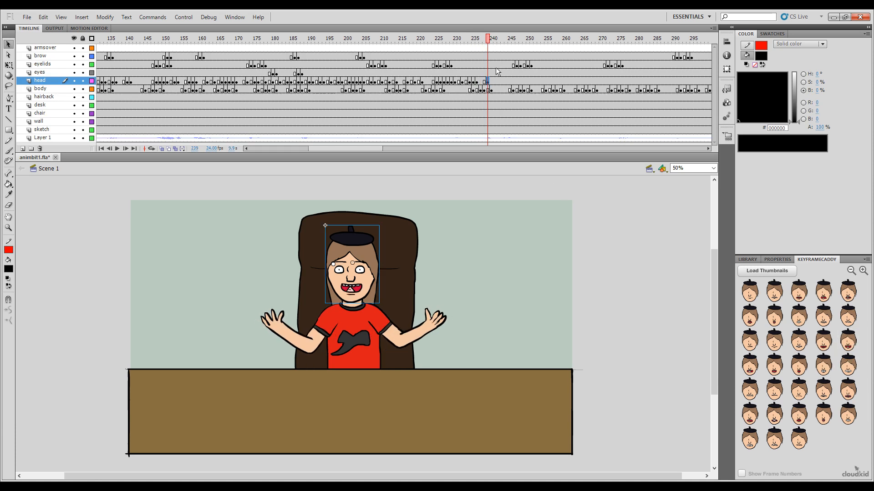
pyautogui.click(486, 39)
pyautogui.moveTo(488, 40); pyautogui.dragTo(496, 41)
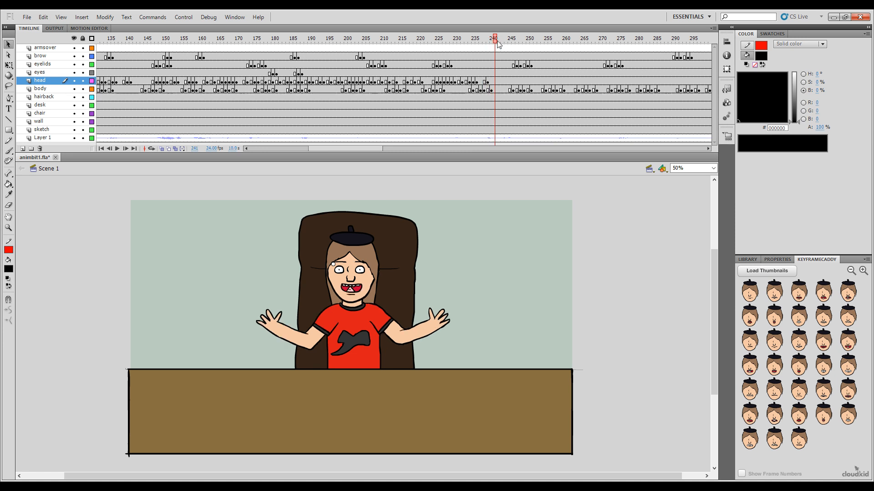
pyautogui.click(499, 81)
pyautogui.click(848, 365)
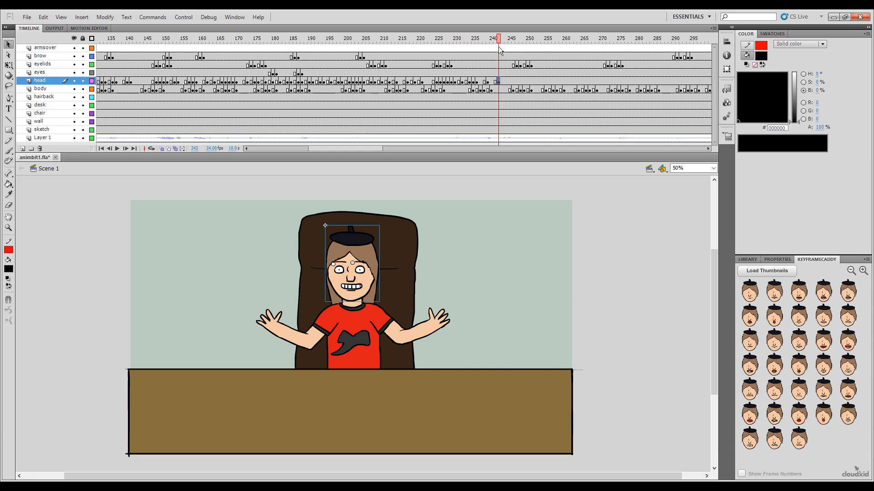
# Step: Play back the lip sync from frame 210 to check the recent mouth shapes
pyautogui.moveTo(498, 41); pyautogui.dragTo(366, 142)
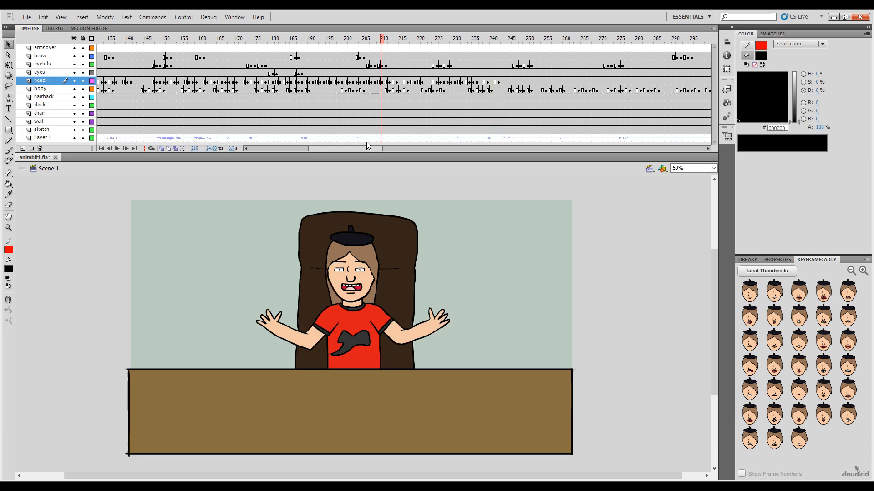
pyautogui.press('Return')
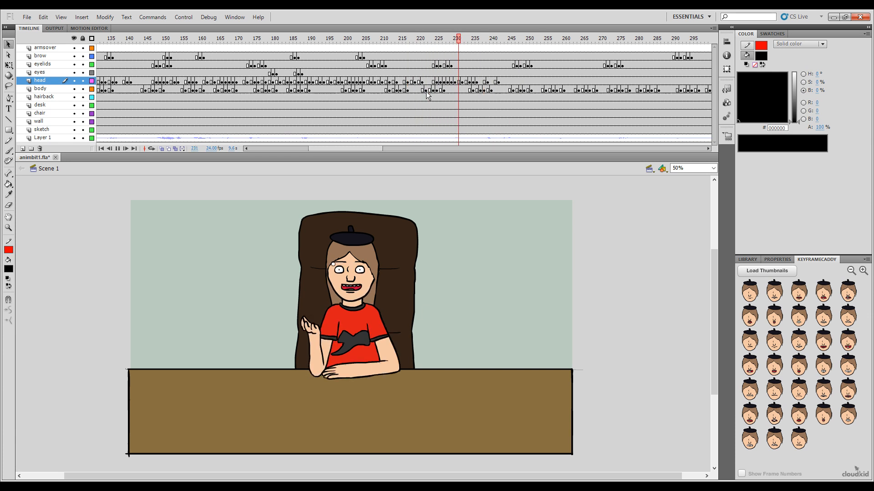
pyautogui.press('Return')
# Step: Key the head with an open mouth showing teeth and tongue at frame 241 and replay the preceding frames
pyautogui.moveTo(494, 41)
pyautogui.mouseDown()
pyautogui.moveTo(482, 51)
pyautogui.moveTo(496, 56)
pyautogui.mouseUp()
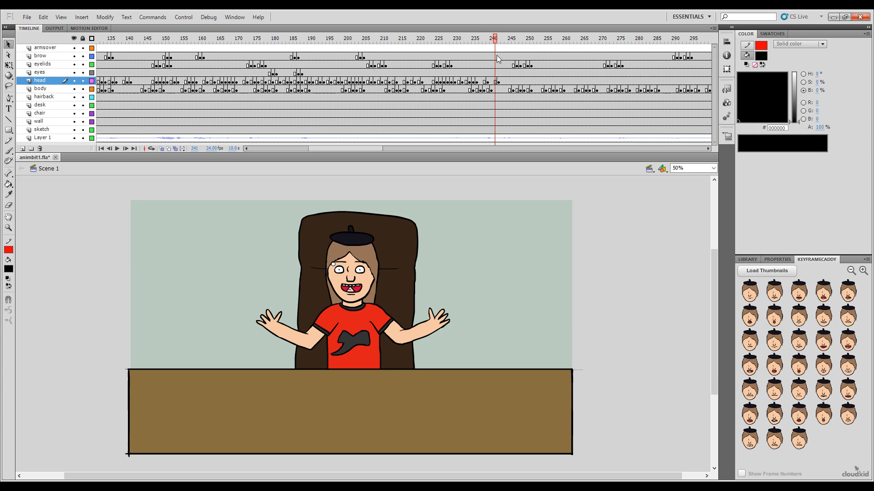
pyautogui.click(750, 365)
pyautogui.moveTo(494, 44); pyautogui.dragTo(400, 45)
pyautogui.press('Return')
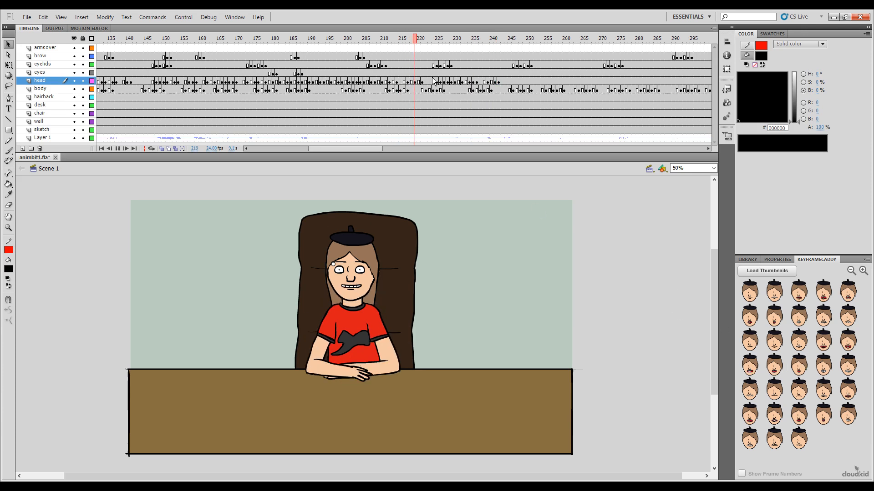
# Step: Key the head with an open mouth showing both rows of teeth at frame 243, a flat closed mouth at 246 and a wide closed-teeth grin at 247
pyautogui.click(502, 42)
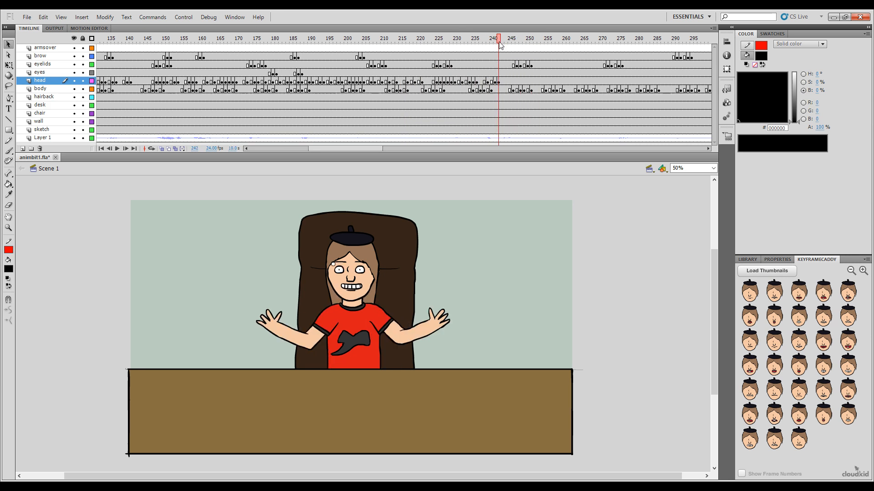
pyautogui.click(824, 340)
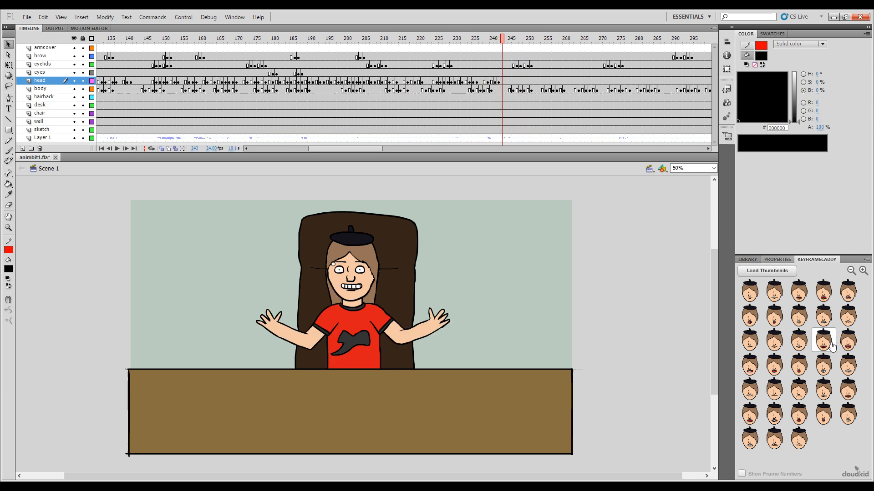
pyautogui.moveTo(506, 41); pyautogui.dragTo(513, 41)
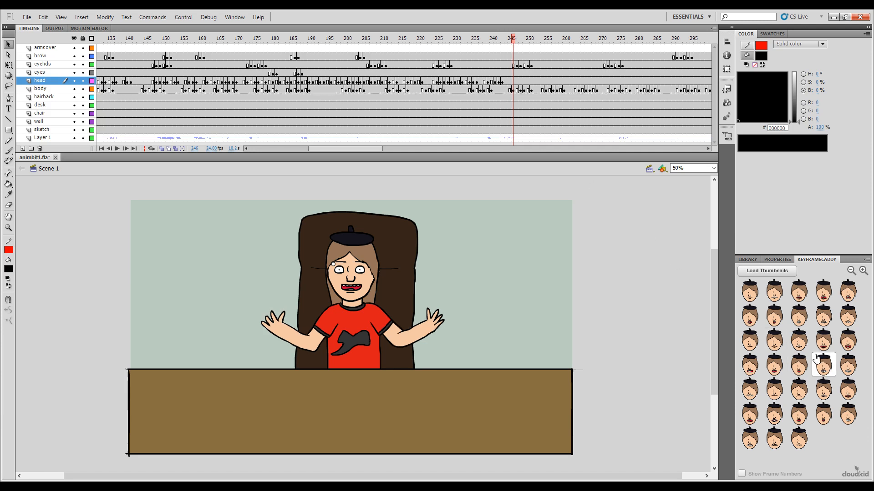
pyautogui.click(771, 392)
pyautogui.moveTo(511, 41)
pyautogui.mouseDown()
pyautogui.moveTo(504, 41)
pyautogui.moveTo(517, 55)
pyautogui.mouseUp()
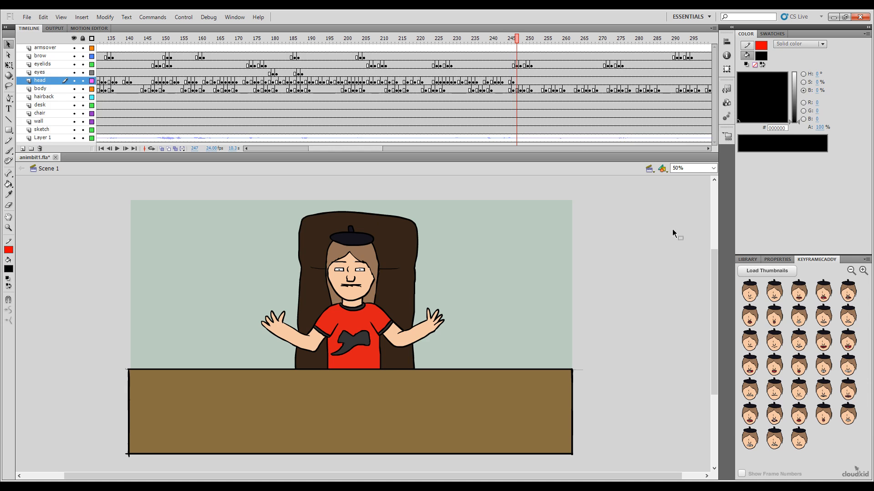
pyautogui.click(841, 360)
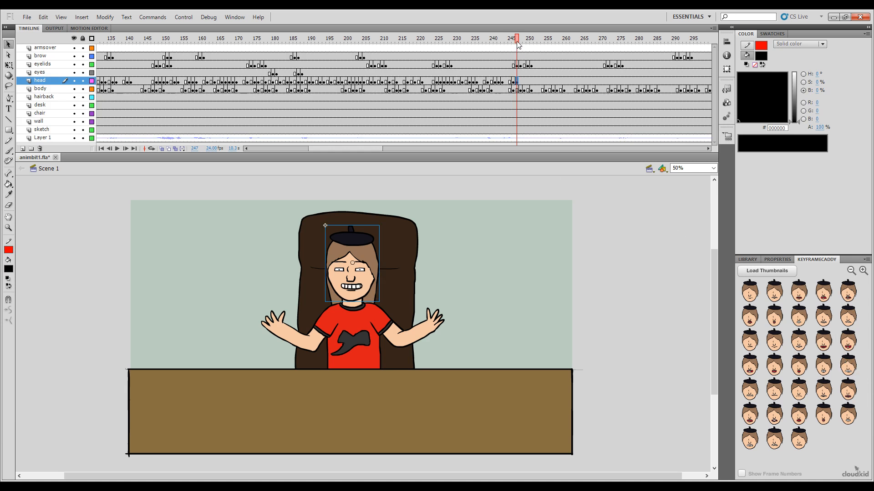
# Step: Key the head with an open mouth showing both rows of teeth at frames 248 and 250, and an open teeth-and-tongue mouth at frame 249
pyautogui.moveTo(517, 44); pyautogui.dragTo(524, 44)
pyautogui.click(823, 340)
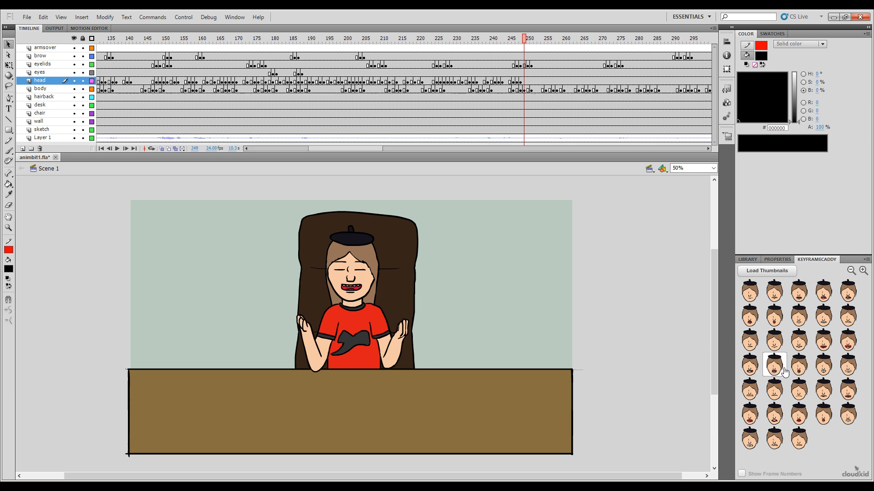
pyautogui.click(750, 364)
pyautogui.click(528, 41)
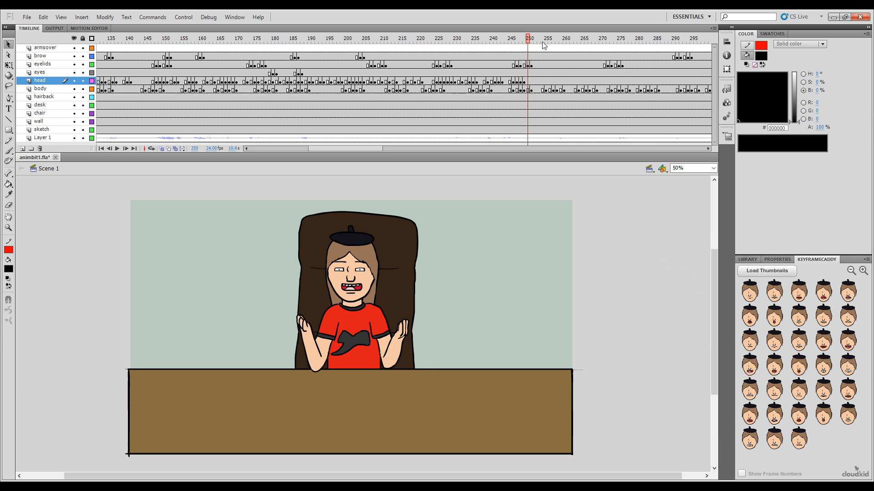
pyautogui.click(824, 341)
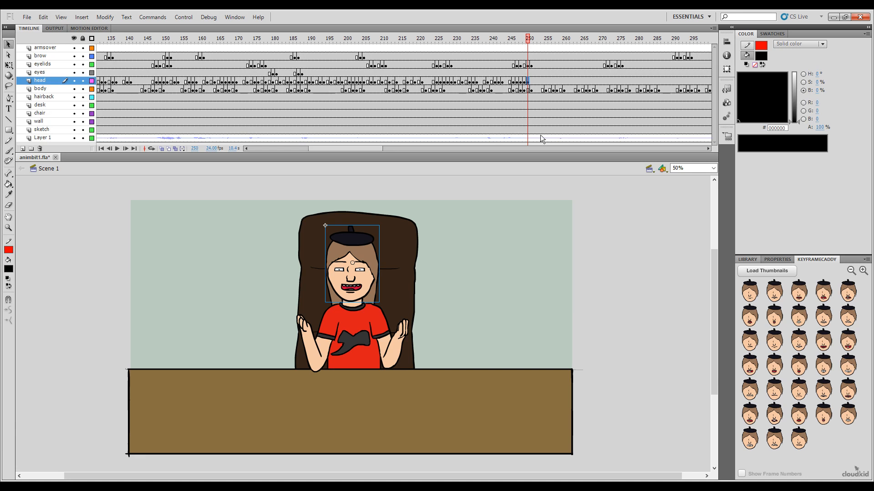
# Step: Change the head at frame 250 to another open-mouth shape and key an open mouth showing teeth and tongue at frame 251
pyautogui.moveTo(530, 40)
pyautogui.mouseDown()
pyautogui.moveTo(537, 41)
pyautogui.moveTo(528, 41)
pyautogui.mouseUp()
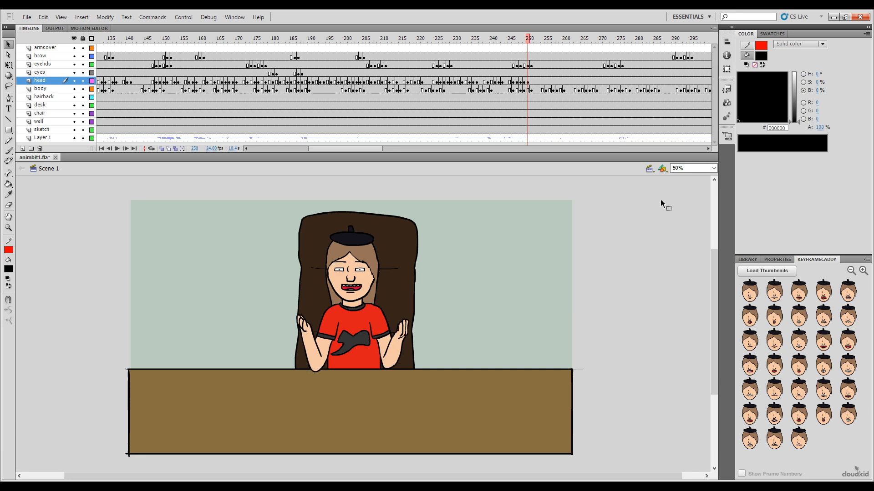
pyautogui.click(847, 389)
pyautogui.click(521, 40)
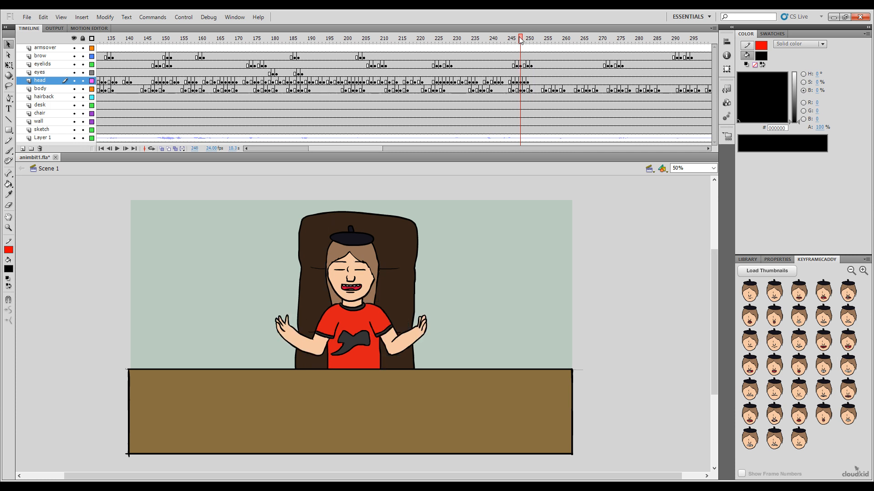
pyautogui.moveTo(520, 40); pyautogui.dragTo(531, 39)
pyautogui.click(774, 364)
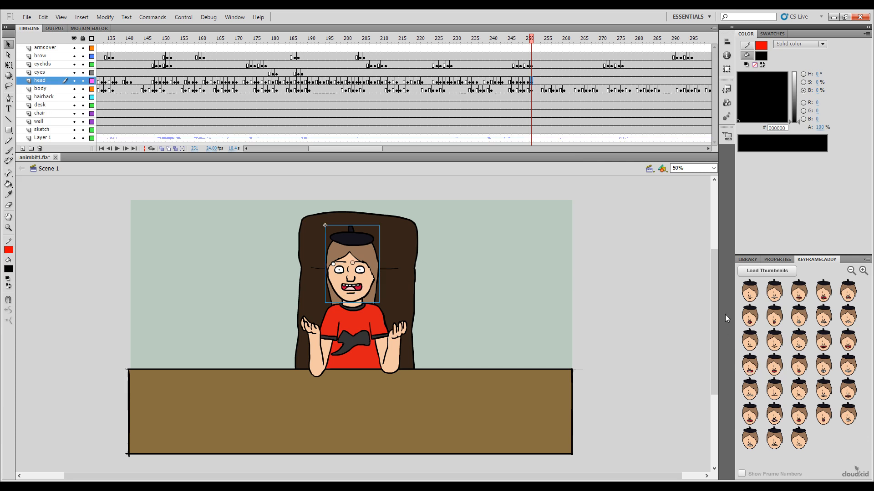
# Step: Key the head with the medium open toothy mouth at frame 253 and a bared-upper-teeth mouth at frame 255
pyautogui.click(534, 40)
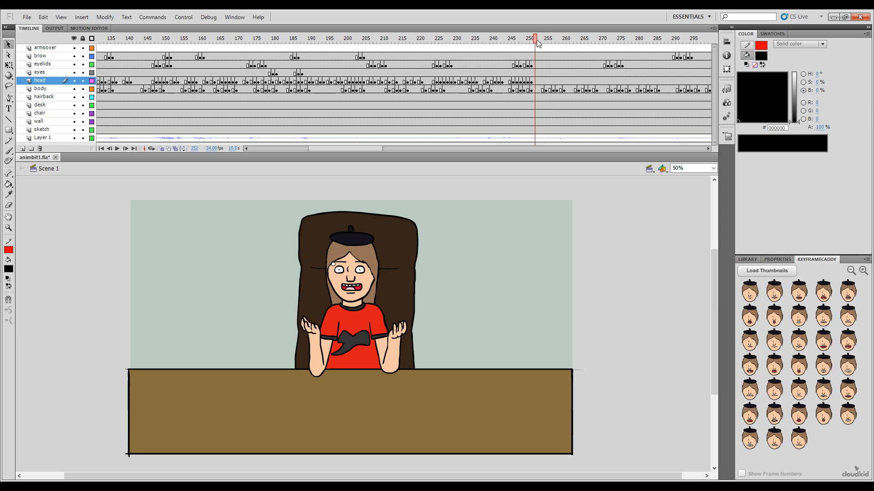
pyautogui.click(538, 41)
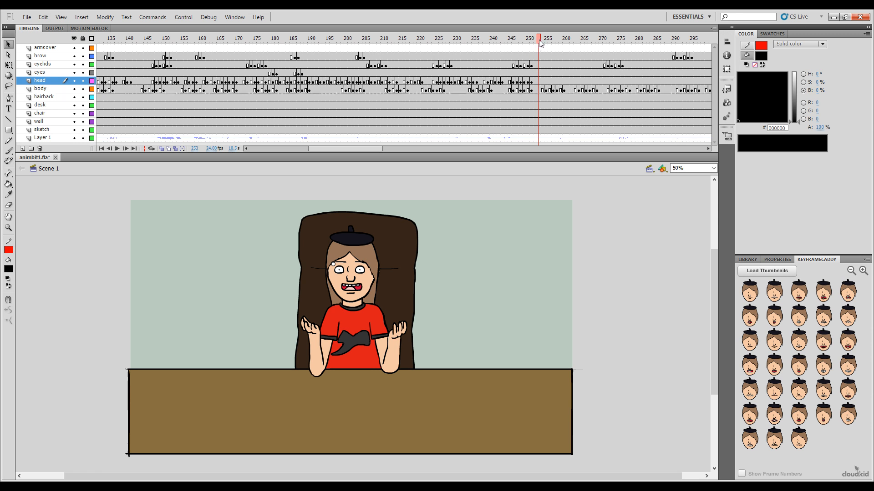
pyautogui.click(784, 376)
pyautogui.moveTo(534, 45)
pyautogui.mouseDown()
pyautogui.moveTo(526, 48)
pyautogui.moveTo(541, 54)
pyautogui.moveTo(546, 45)
pyautogui.mouseUp()
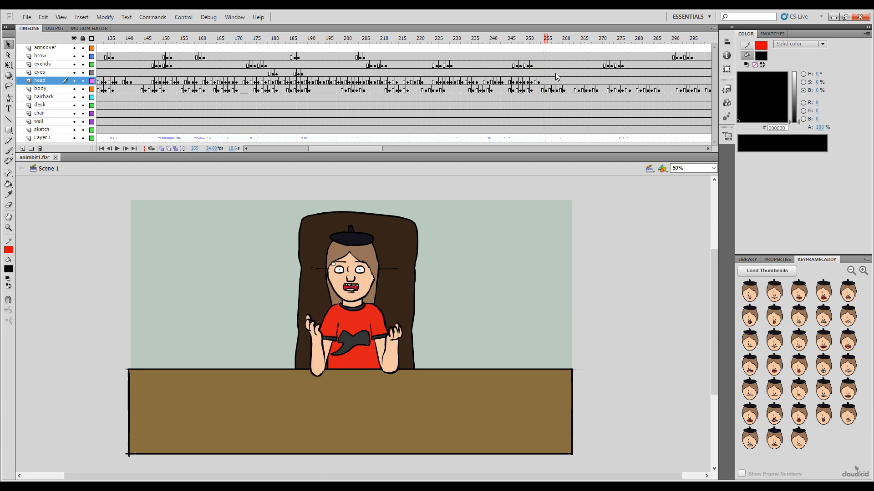
pyautogui.click(798, 346)
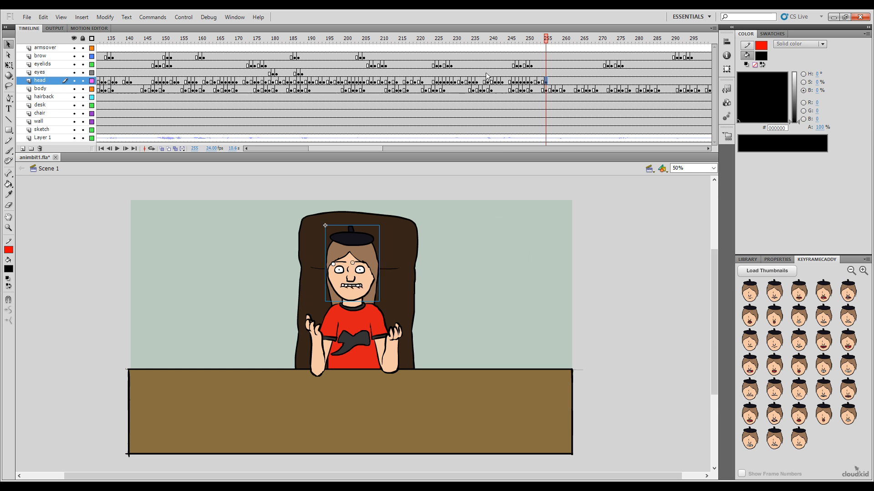
# Step: Key the head with the medium open toothy mouth at frame 256 and an open mouth showing both rows of teeth at frame 257
pyautogui.click(548, 43)
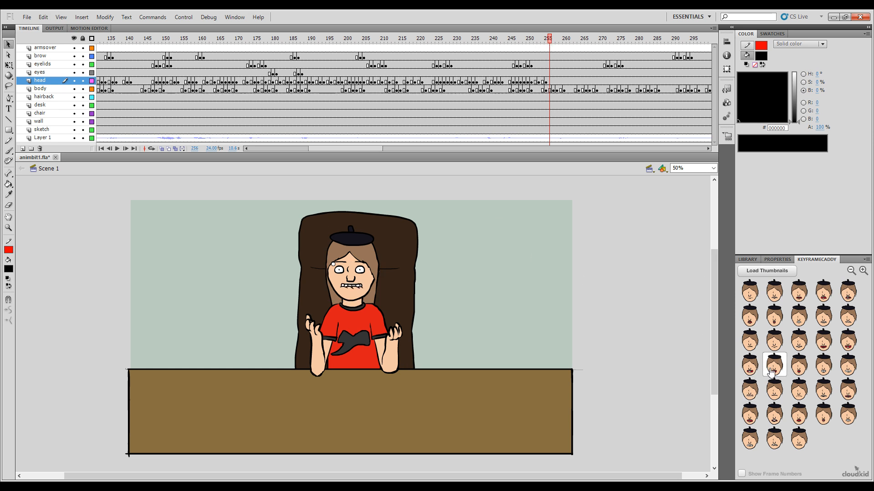
pyautogui.click(771, 372)
pyautogui.click(553, 41)
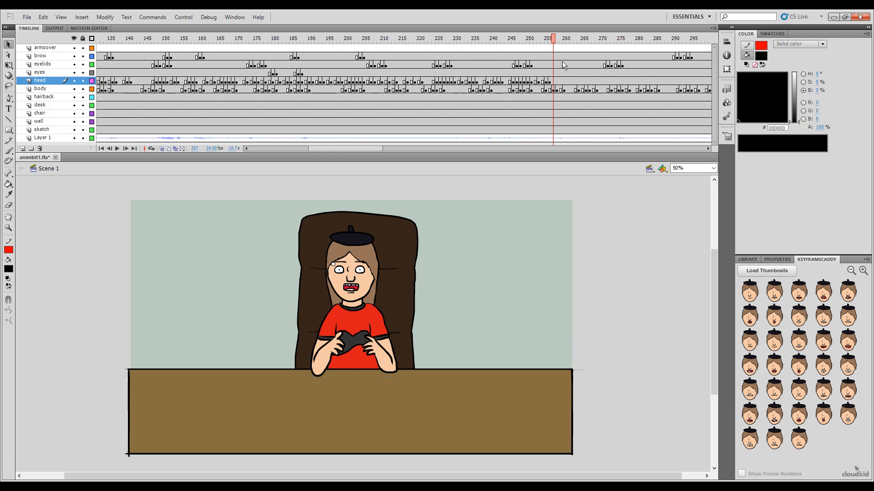
pyautogui.click(823, 342)
# Step: Key the head with a narrow closed-teeth smile at frame 258 and an open mouth showing both rows of teeth at frame 259
pyautogui.click(550, 40)
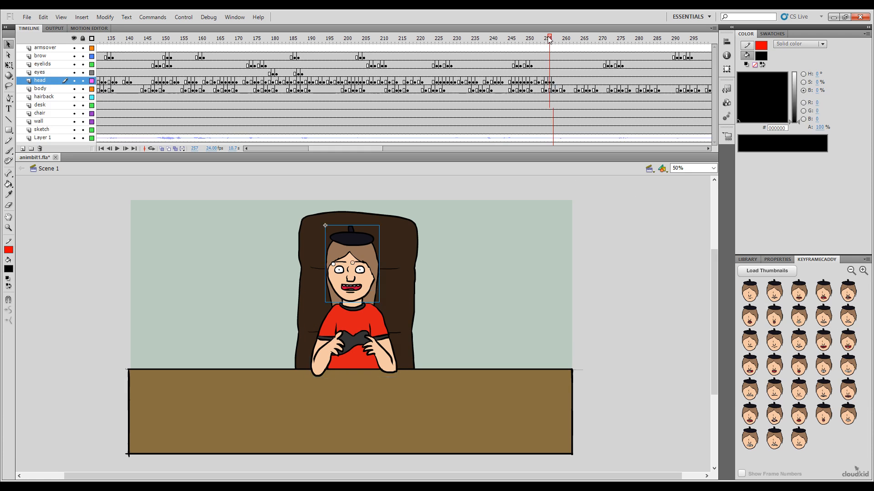
pyautogui.click(556, 40)
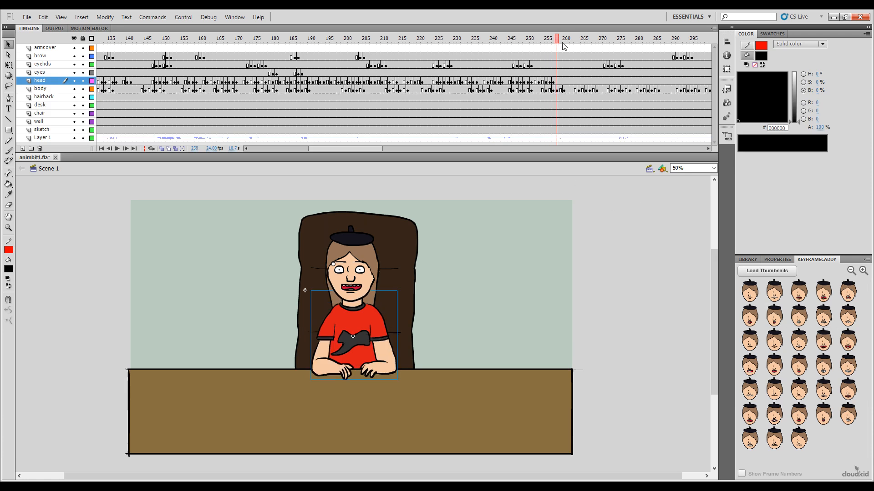
pyautogui.click(800, 346)
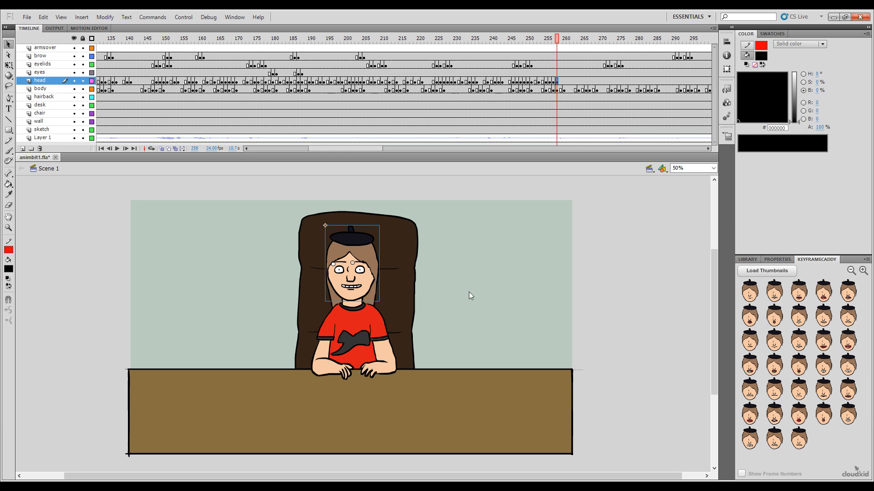
pyautogui.moveTo(557, 42)
pyautogui.mouseDown()
pyautogui.moveTo(527, 45)
pyautogui.moveTo(561, 48)
pyautogui.mouseUp()
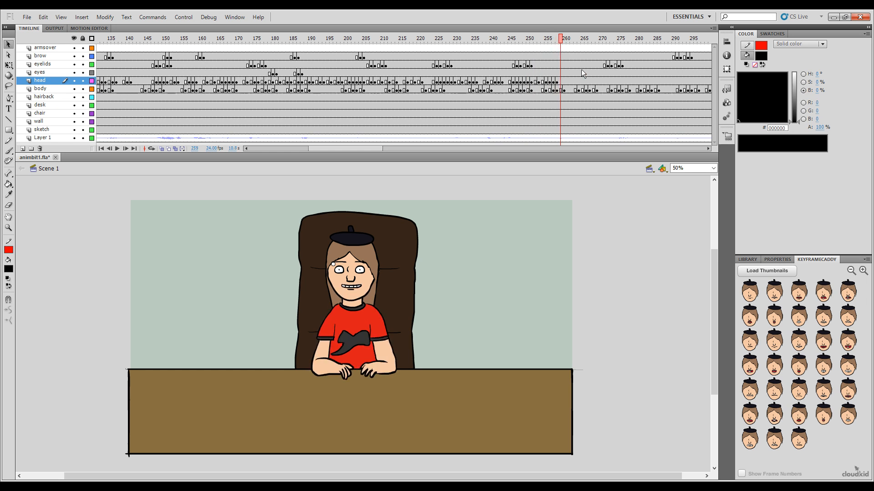
pyautogui.click(823, 341)
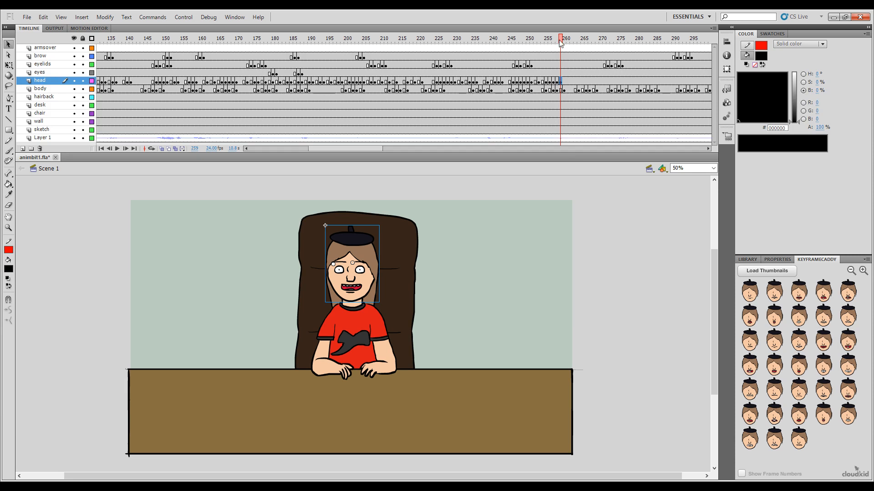
# Step: Key the head with the tall clenched-teeth mouth at frame 261 and a wide closed-teeth grin at frame 262
pyautogui.moveTo(560, 43); pyautogui.dragTo(566, 41)
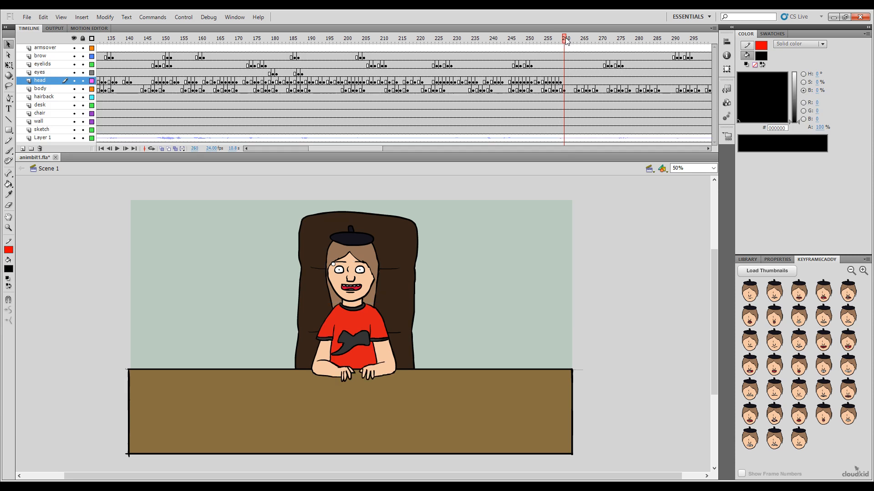
pyautogui.click(567, 40)
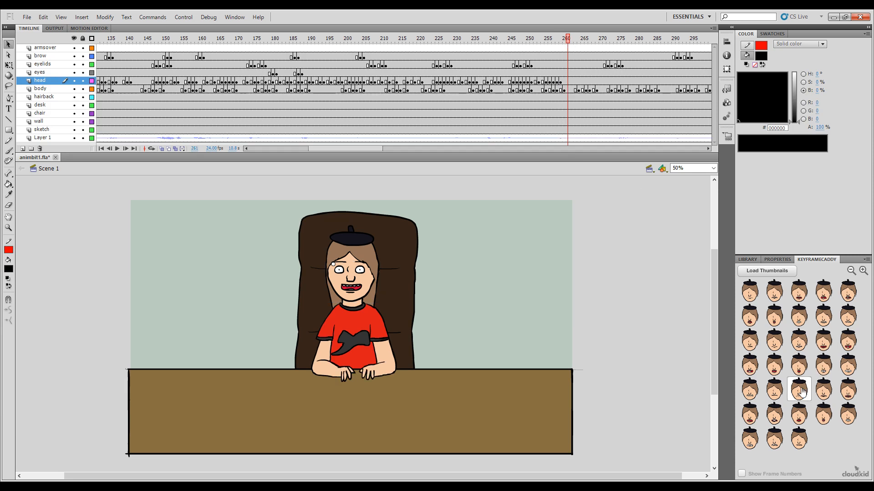
pyautogui.click(825, 373)
pyautogui.click(572, 39)
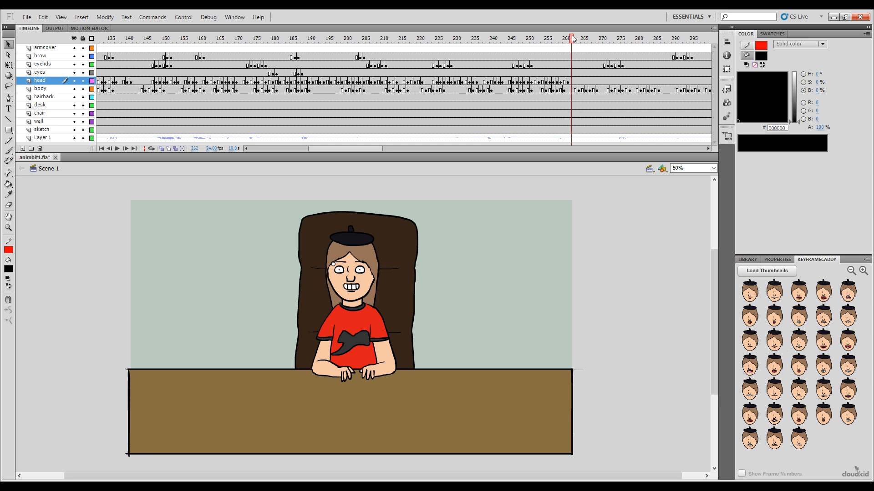
pyautogui.click(848, 365)
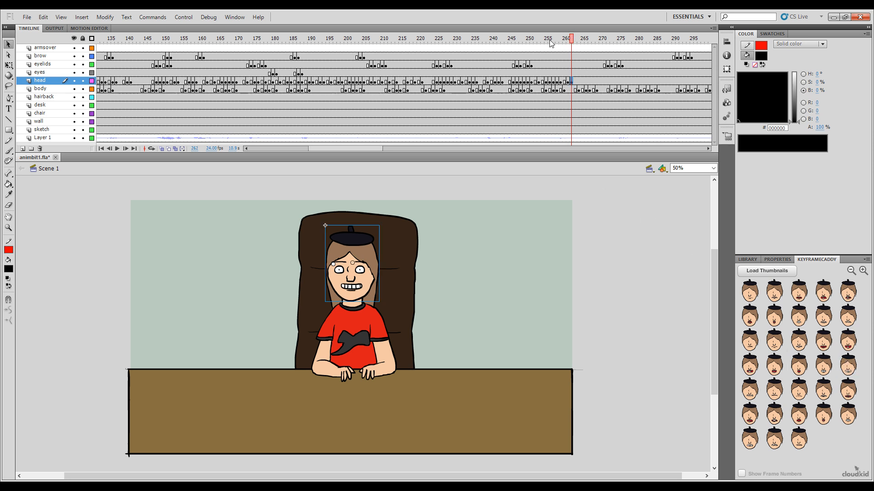
pyautogui.click(574, 39)
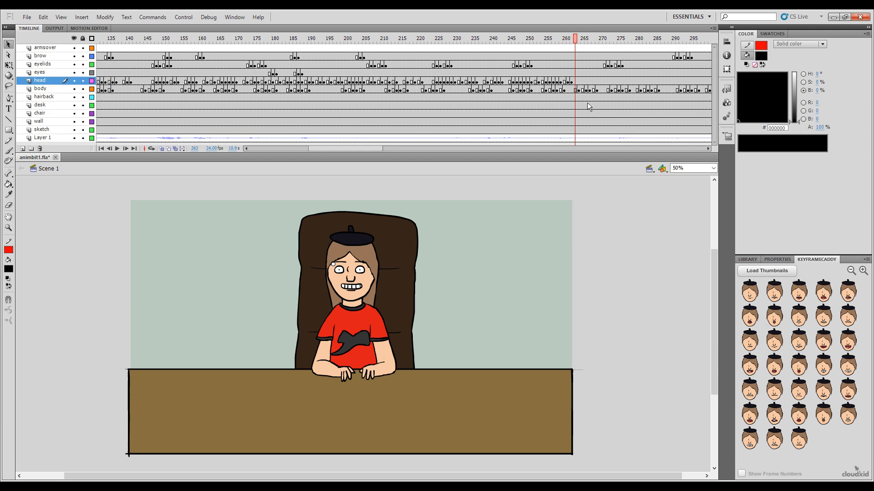
# Step: Key the head with the tall open mouth showing both rows of teeth at frame 263 and the wide closed-teeth grin at frame 265
pyautogui.click(758, 369)
pyautogui.click(580, 39)
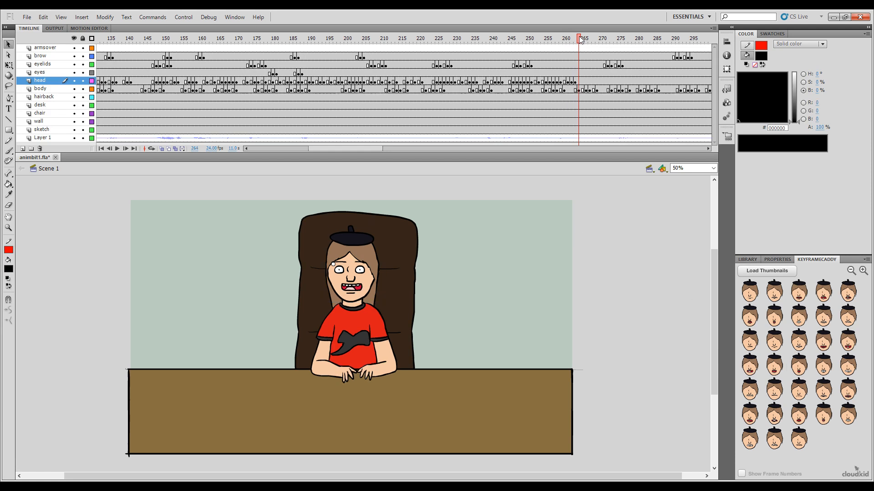
pyautogui.click(584, 39)
pyautogui.click(848, 364)
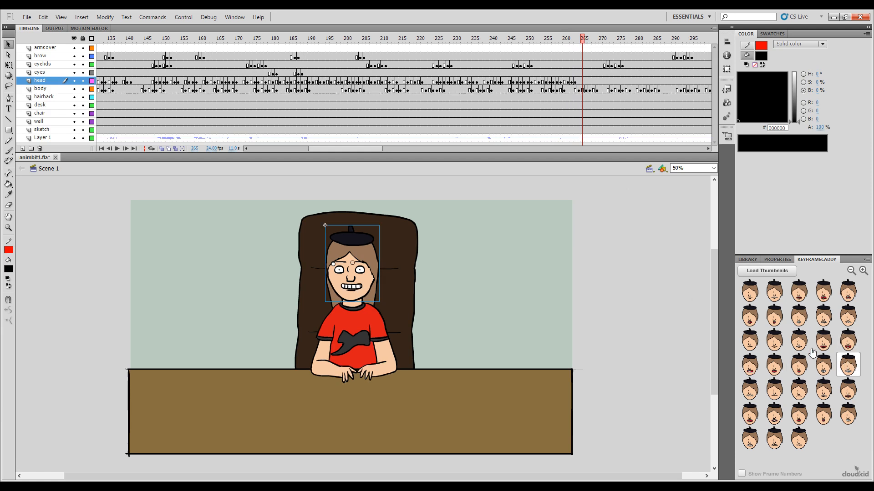
# Step: Key the head with the wide open grin, followed by the tall open mouth showing both rows of teeth, between frames 266 and 269
pyautogui.click(586, 39)
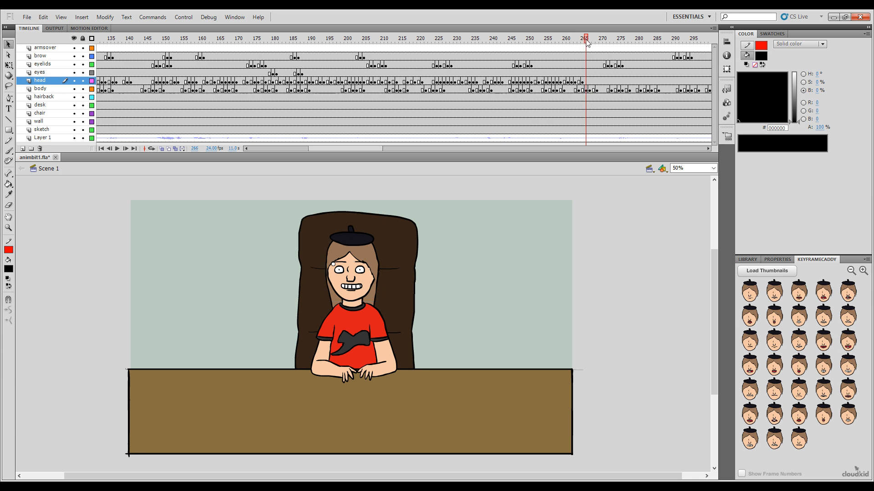
pyautogui.moveTo(587, 39); pyautogui.dragTo(588, 70)
pyautogui.click(823, 340)
pyautogui.moveTo(589, 40); pyautogui.dragTo(600, 40)
pyautogui.click(750, 365)
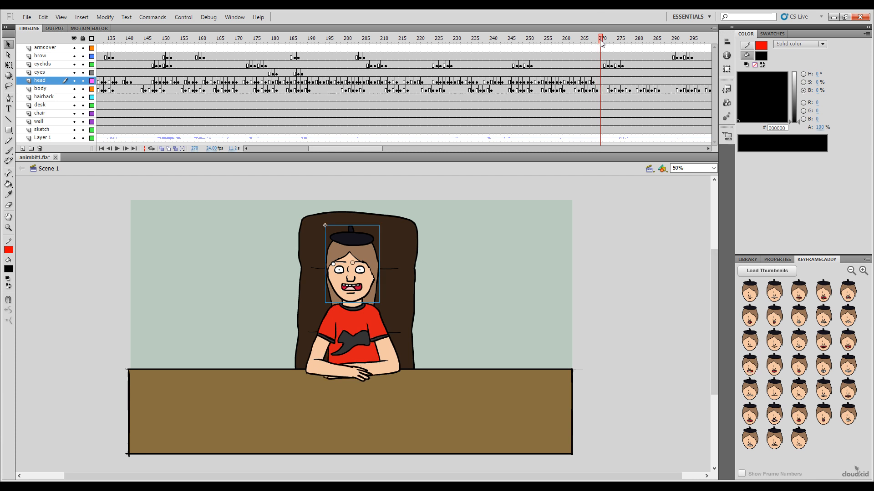
# Step: Key the head with the bared-upper-teeth mouth at frame 270 and the medium open toothy mouth at frame 271
pyautogui.click(772, 396)
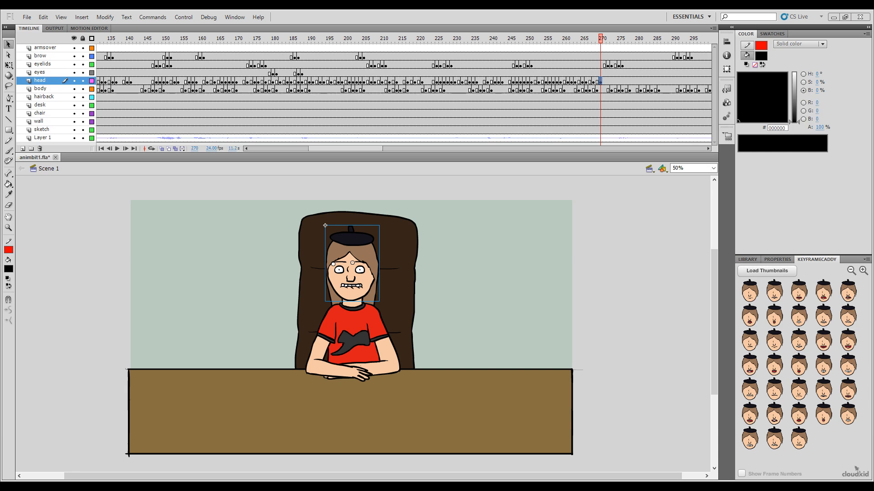
pyautogui.click(601, 40)
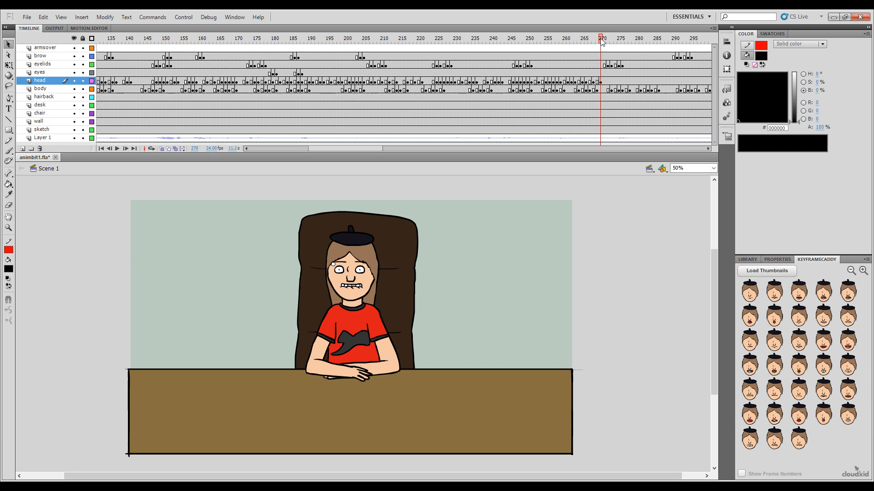
pyautogui.click(604, 39)
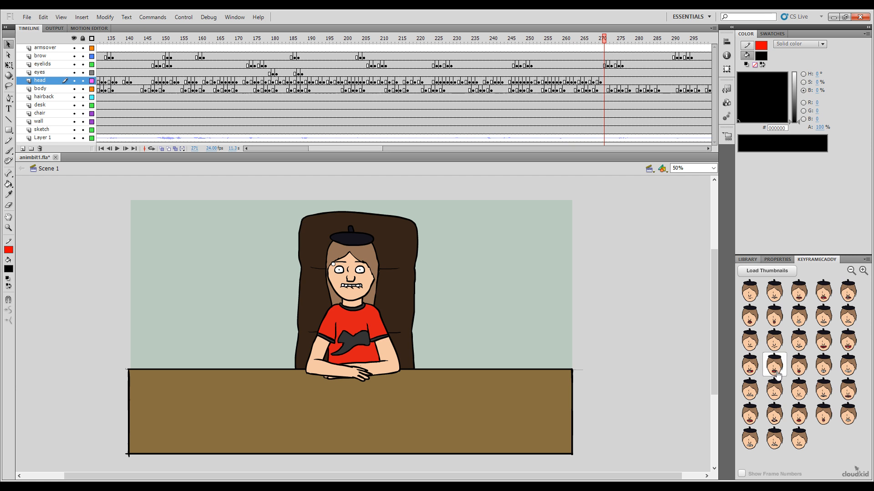
pyautogui.click(777, 374)
# Step: Scrub the audio around frame 272 and key the head with the small rounded open mouth at frame 273
pyautogui.click(608, 40)
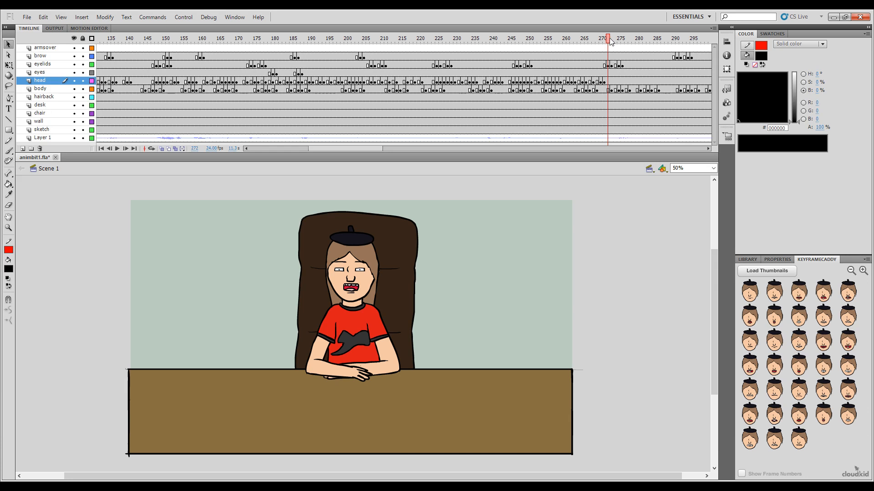
pyautogui.click(601, 39)
pyautogui.click(603, 38)
pyautogui.moveTo(604, 40); pyautogui.dragTo(609, 42)
pyautogui.moveTo(607, 39); pyautogui.dragTo(612, 39)
pyautogui.click(799, 369)
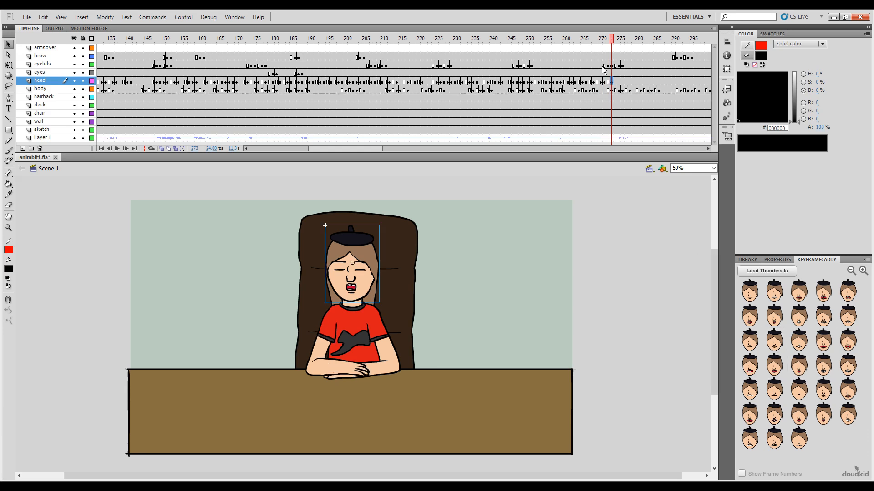
# Step: Key the head with the wide open grin at frame 275 and the wide closed-teeth grin at frame 276
pyautogui.moveTo(613, 44); pyautogui.dragTo(619, 42)
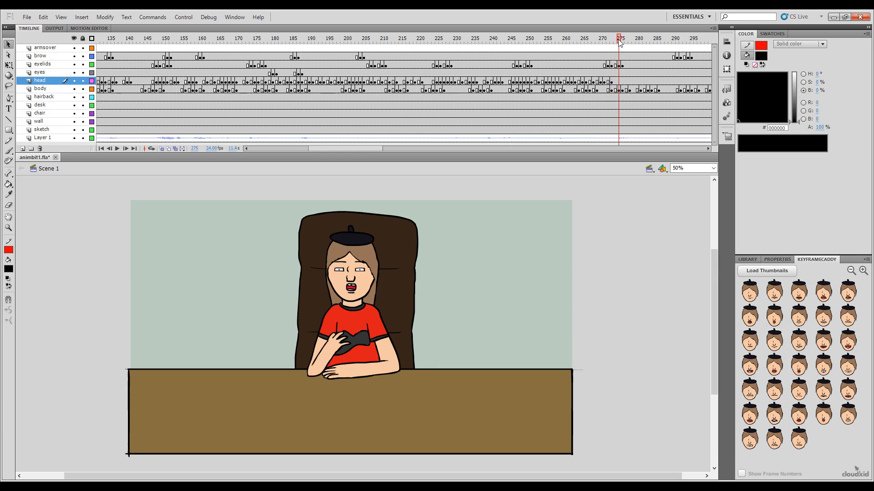
pyautogui.click(823, 340)
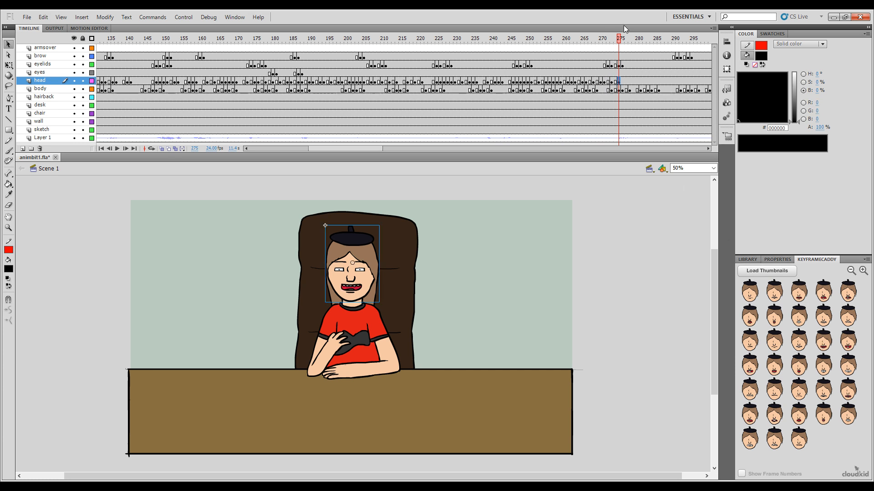
pyautogui.moveTo(621, 42); pyautogui.dragTo(627, 43)
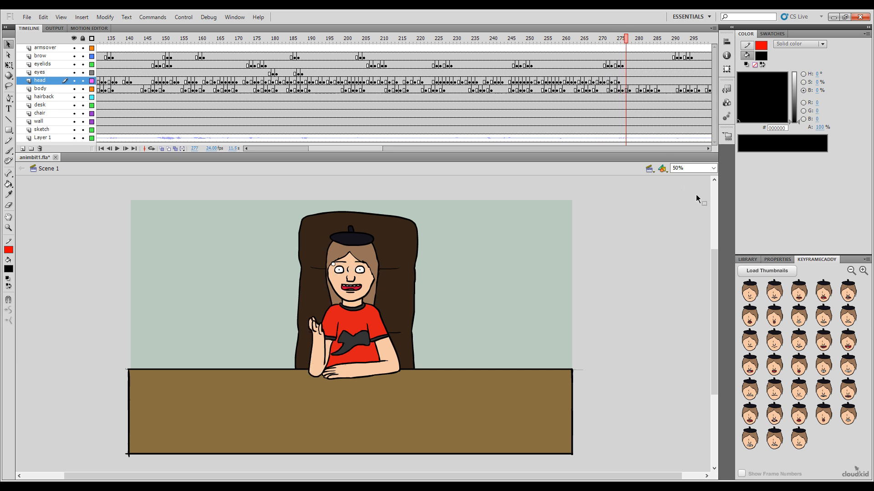
pyautogui.click(622, 40)
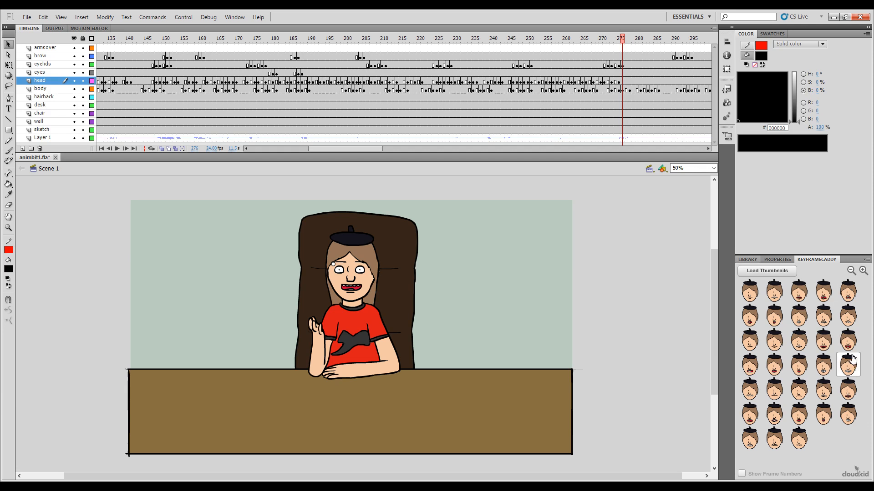
pyautogui.click(848, 364)
# Step: Key the head with the wide open grin at frame 277 and the wide closed-teeth grin at frame 278
pyautogui.click(626, 41)
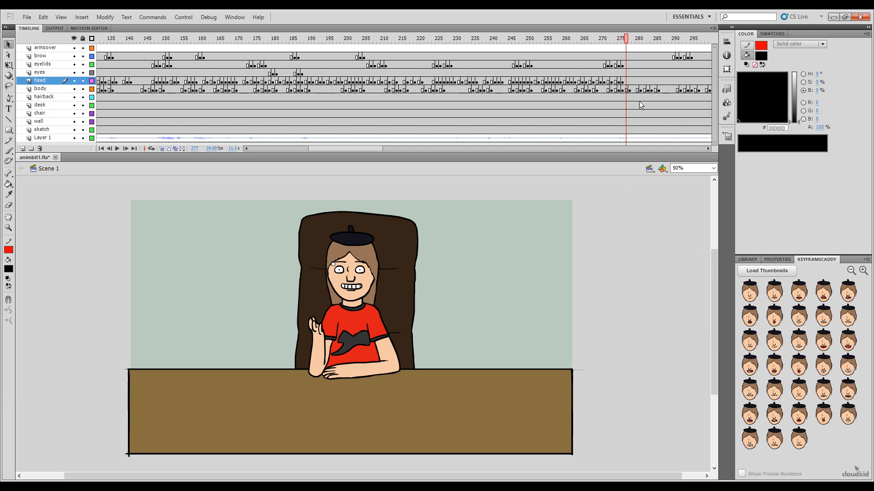
pyautogui.click(820, 348)
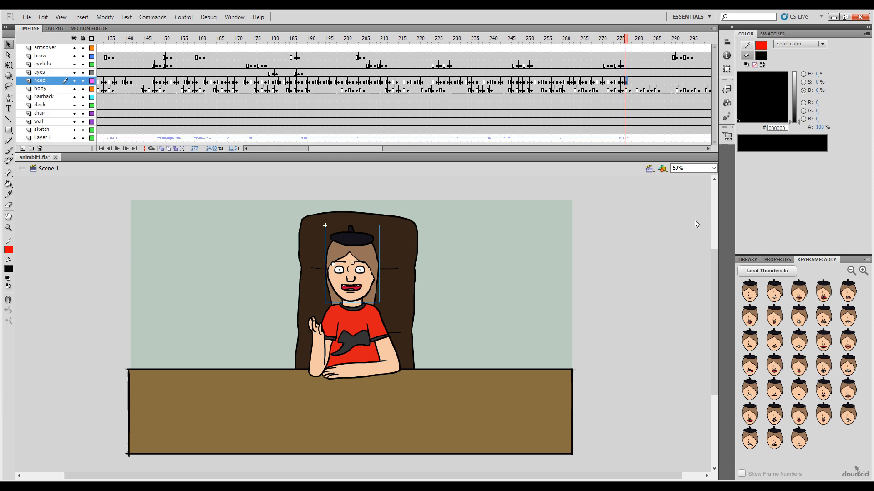
pyautogui.click(629, 40)
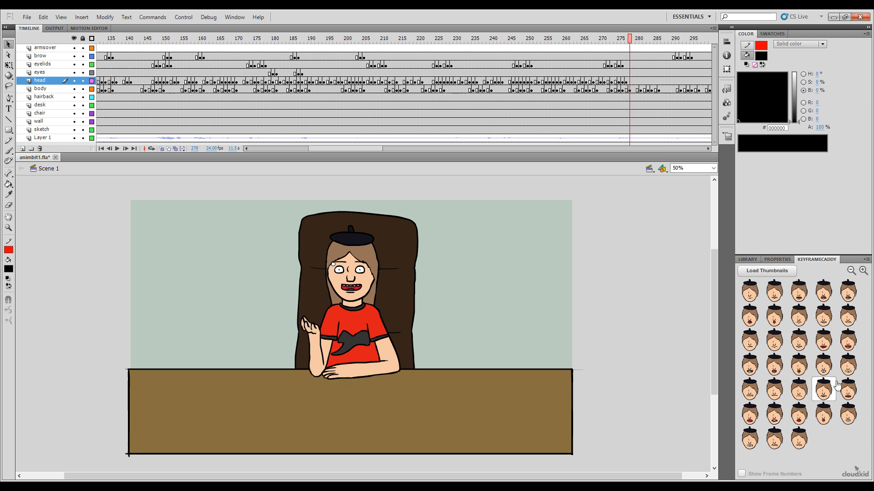
pyautogui.click(837, 386)
# Step: Key the head with the medium open toothy mouth at frame 279 and the wide open grin at frame 280
pyautogui.click(633, 40)
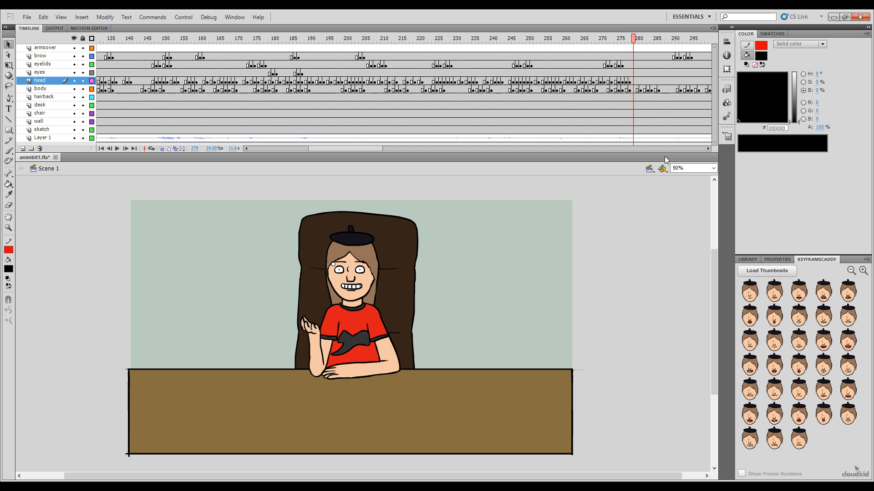
pyautogui.click(773, 364)
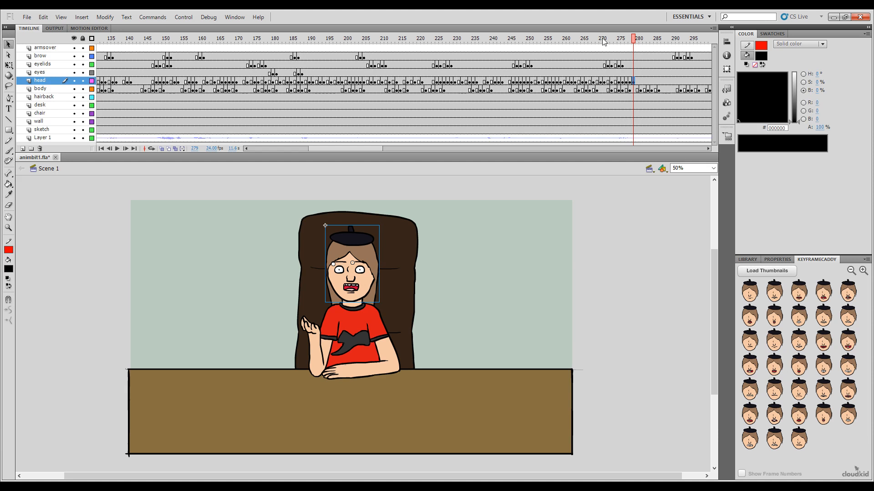
pyautogui.click(636, 40)
pyautogui.click(823, 340)
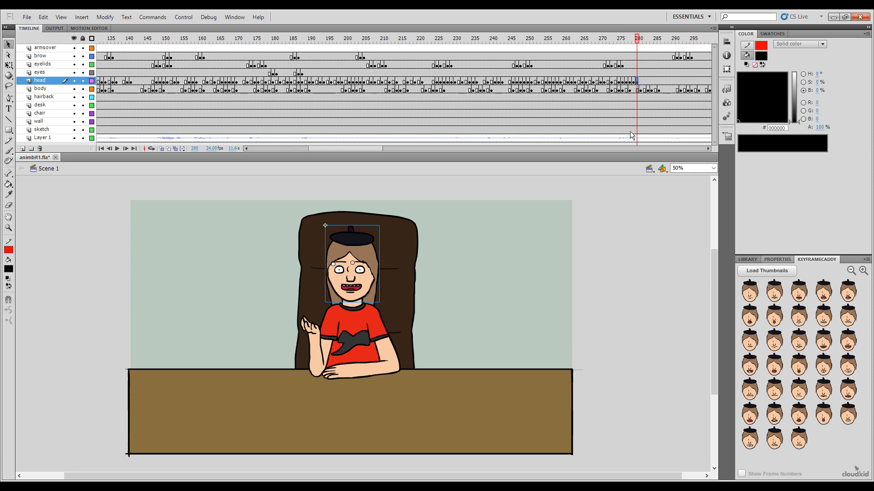
# Step: Key the head with the broad laughing open mouth at frame 281 and the bared-upper-teeth mouth at frame 283
pyautogui.click(641, 40)
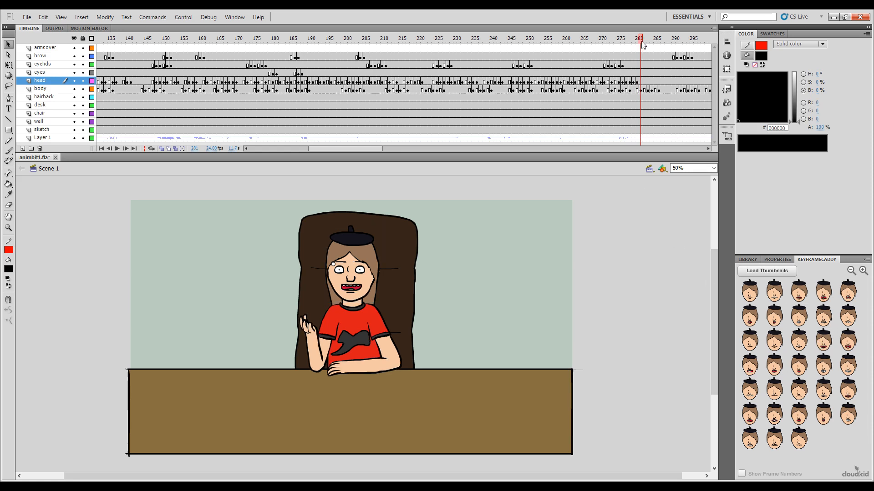
pyautogui.click(798, 315)
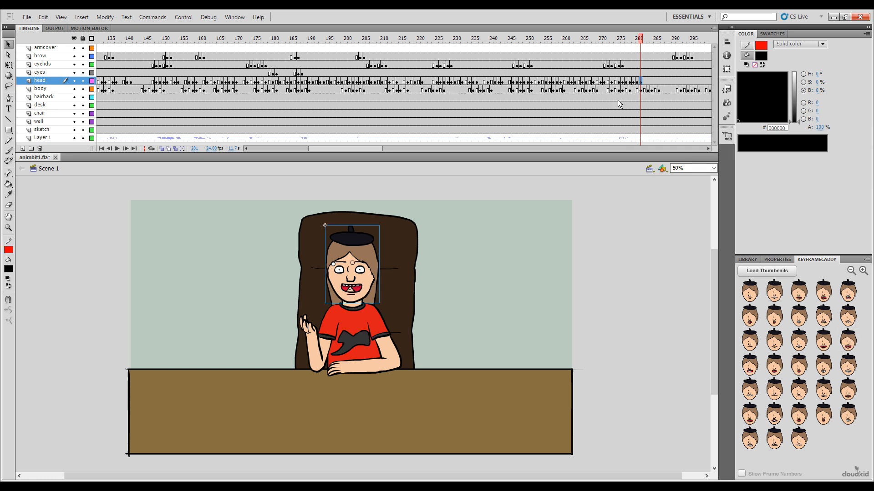
pyautogui.click(645, 40)
pyautogui.moveTo(645, 41); pyautogui.dragTo(645, 43)
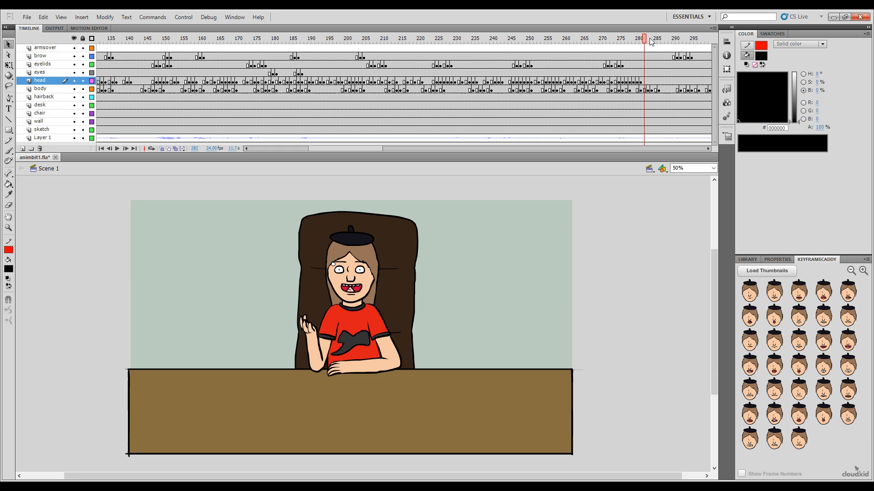
pyautogui.moveTo(644, 42)
pyautogui.mouseDown()
pyautogui.moveTo(634, 50)
pyautogui.moveTo(648, 53)
pyautogui.mouseUp()
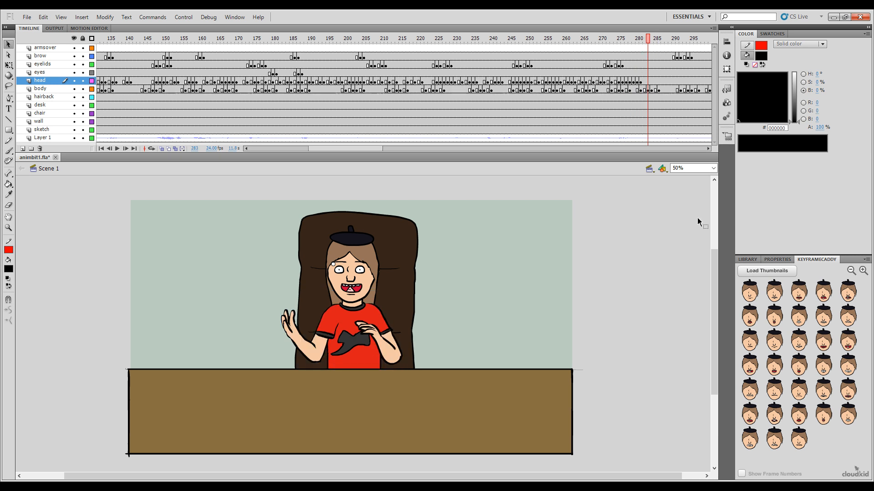
pyautogui.click(774, 392)
# Step: Key the head with the wide open grin at frame 284 and the narrow closed-teeth smile at frame 289
pyautogui.moveTo(636, 44); pyautogui.dragTo(669, 96)
pyautogui.click(834, 351)
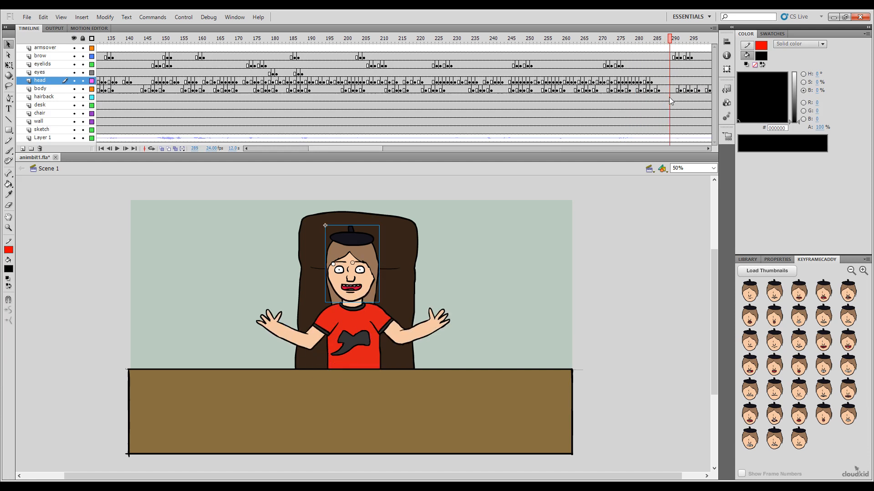
pyautogui.click(774, 292)
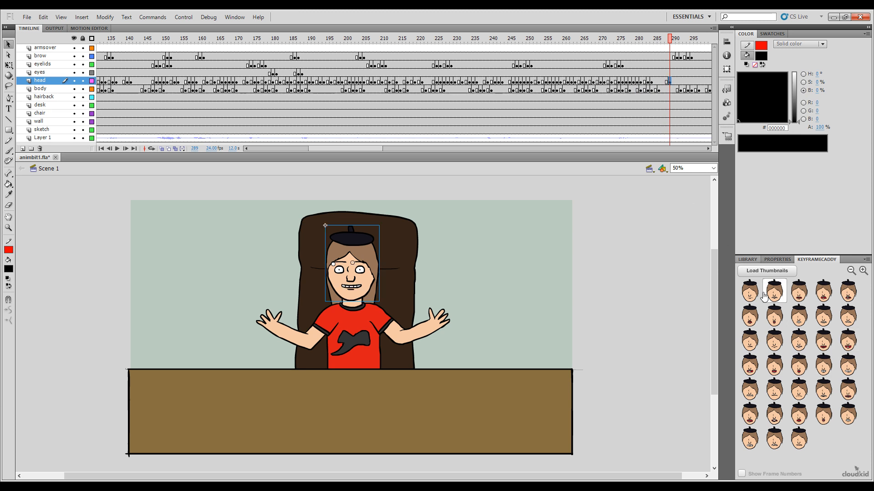
# Step: Key the head with the medium open toothy mouth between frames 290 and 295 and the closed neutral mouth at frame 296
pyautogui.click(675, 43)
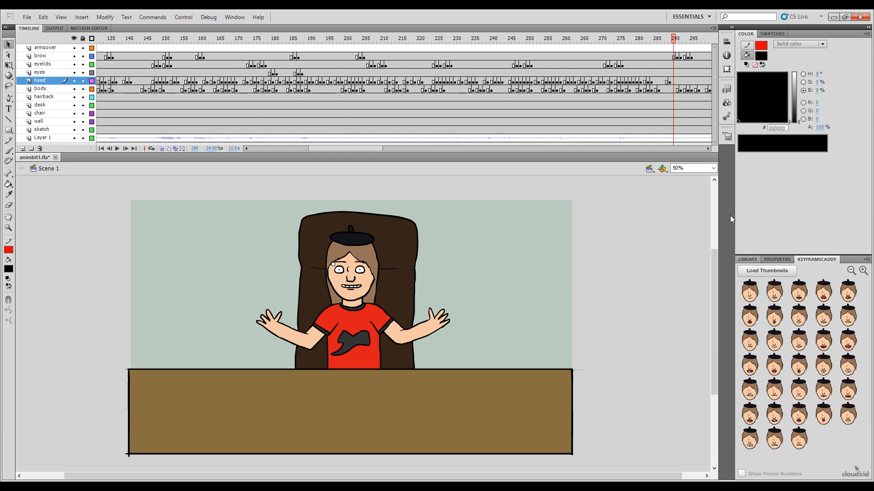
pyautogui.moveTo(670, 43); pyautogui.dragTo(640, 75)
pyautogui.click(776, 370)
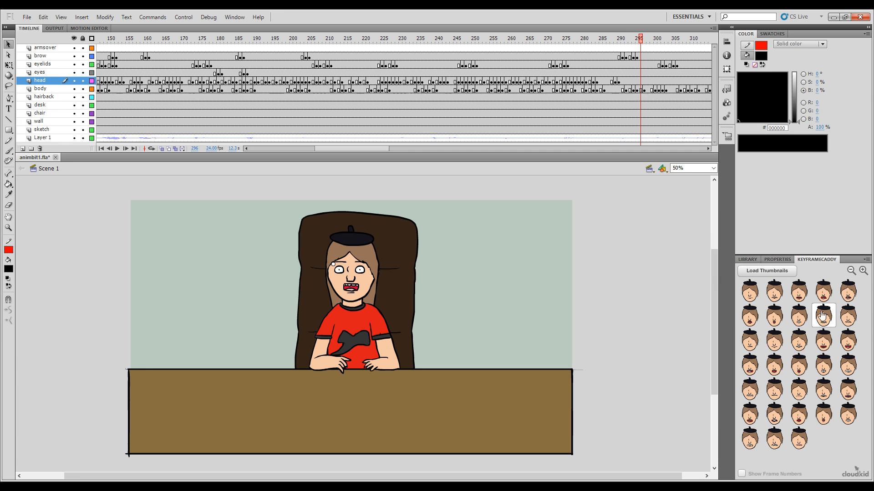
pyautogui.click(775, 341)
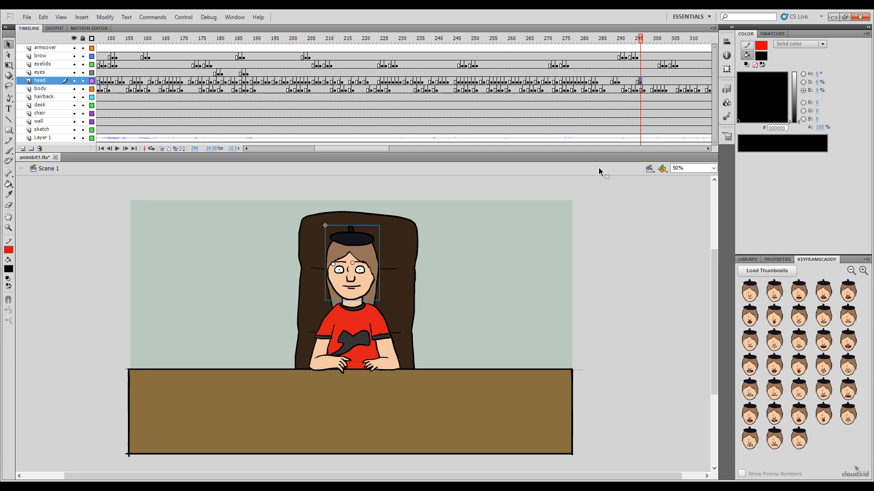
# Step: Play back the lip-sync and scrub the audio between frames 296 and 312 to find the next mouth position
pyautogui.moveTo(643, 47); pyautogui.dragTo(486, 86)
pyautogui.click(799, 340)
pyautogui.press('Return')
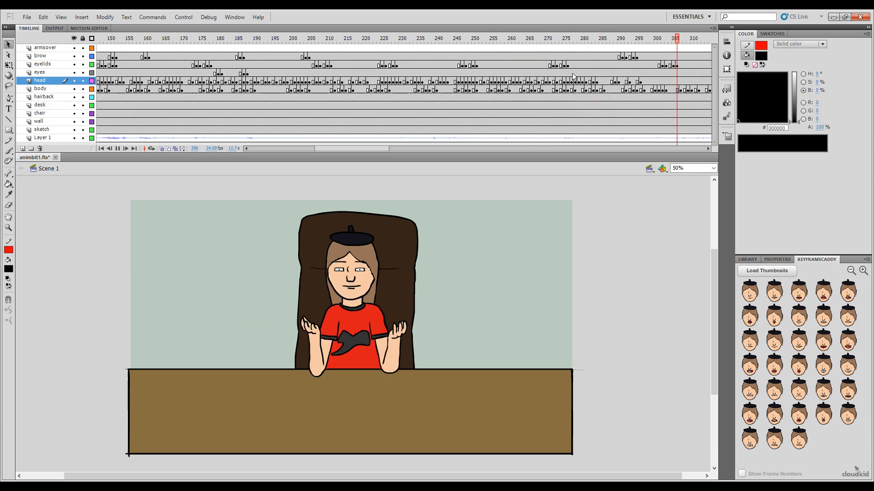
pyautogui.press('Return')
pyautogui.moveTo(387, 149); pyautogui.dragTo(417, 160)
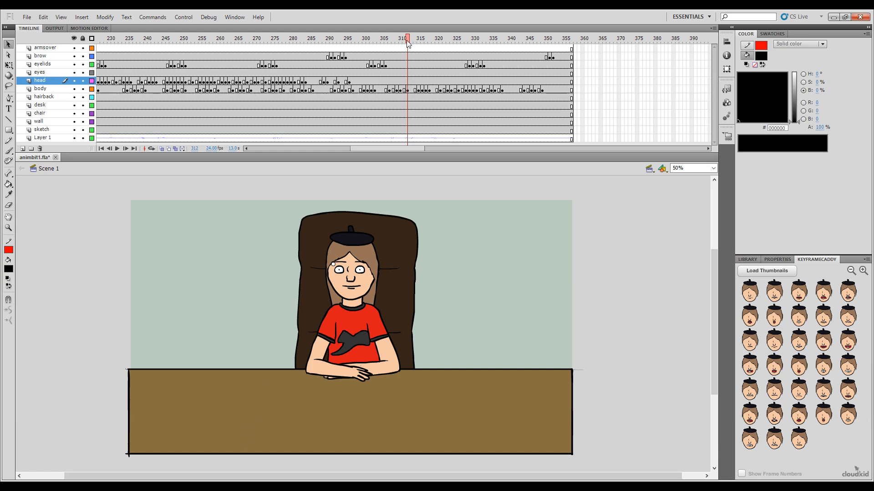
pyautogui.moveTo(407, 43); pyautogui.dragTo(353, 89)
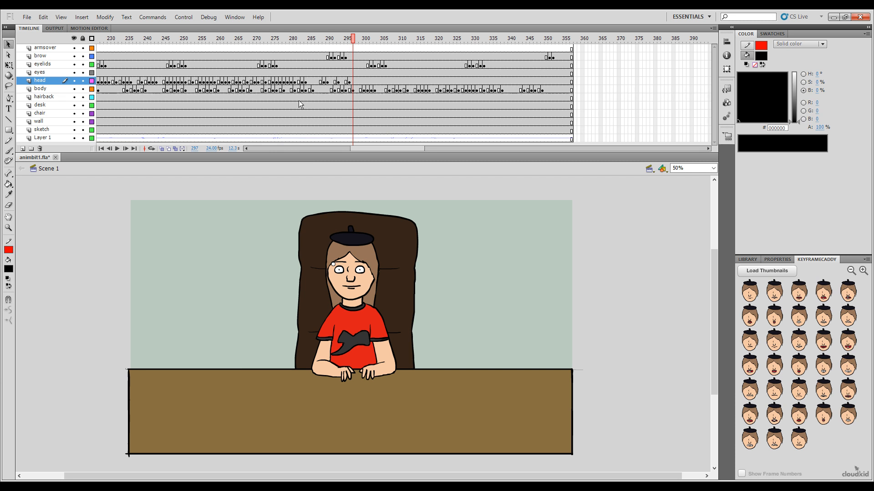
pyautogui.moveTo(356, 41); pyautogui.dragTo(350, 42)
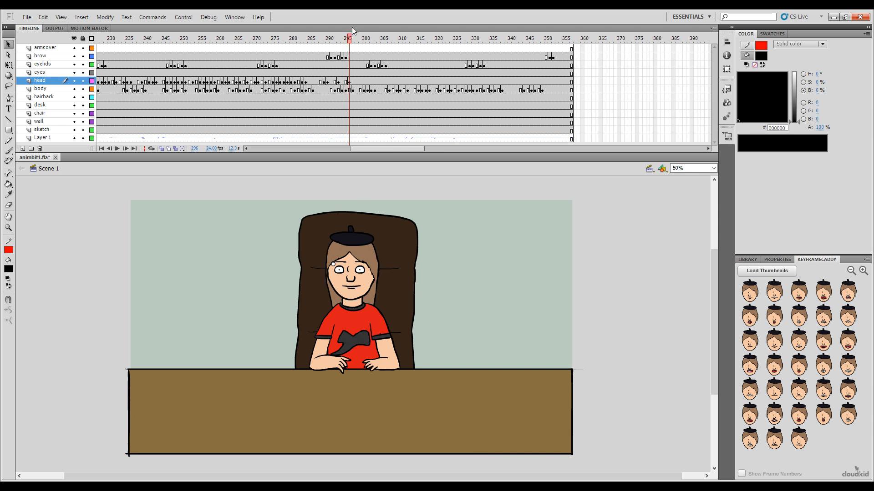
pyautogui.moveTo(353, 37); pyautogui.dragTo(357, 96)
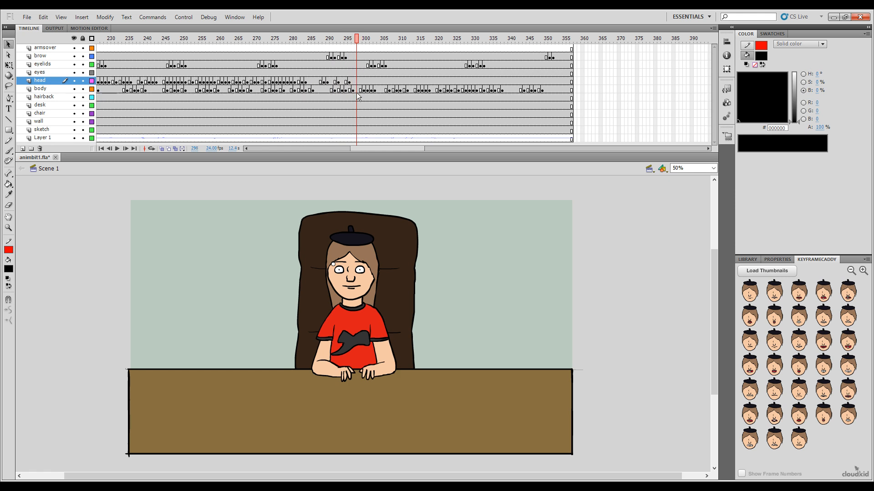
pyautogui.click(798, 340)
pyautogui.moveTo(359, 41); pyautogui.dragTo(359, 66)
pyautogui.click(357, 82)
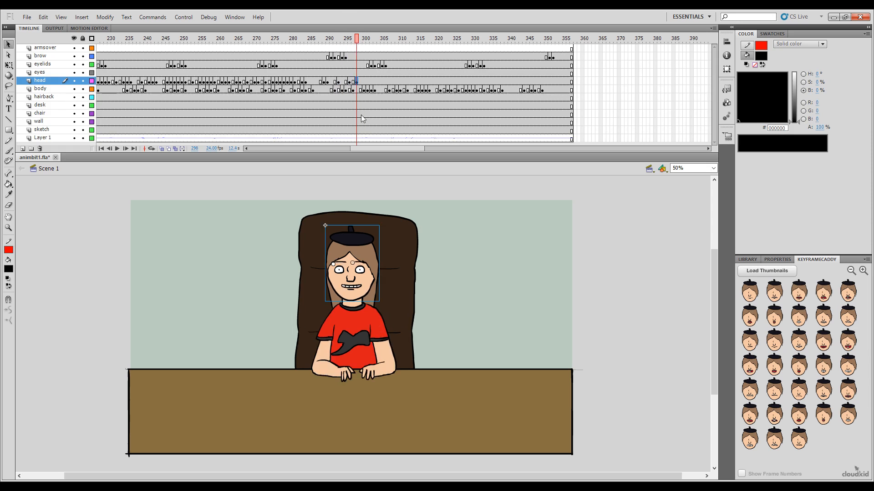
pyautogui.hotkey('shift', 'F6')
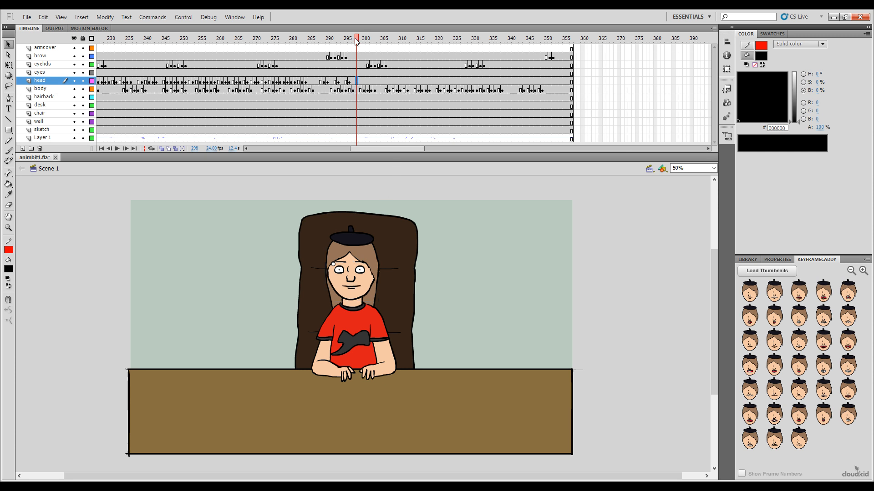
# Step: Key the head with the clenched square-teeth mouth at frame 299 and the medium open toothy mouth at frame 300
pyautogui.moveTo(355, 39)
pyautogui.mouseDown()
pyautogui.moveTo(338, 41)
pyautogui.moveTo(365, 52)
pyautogui.mouseUp()
pyautogui.click(819, 343)
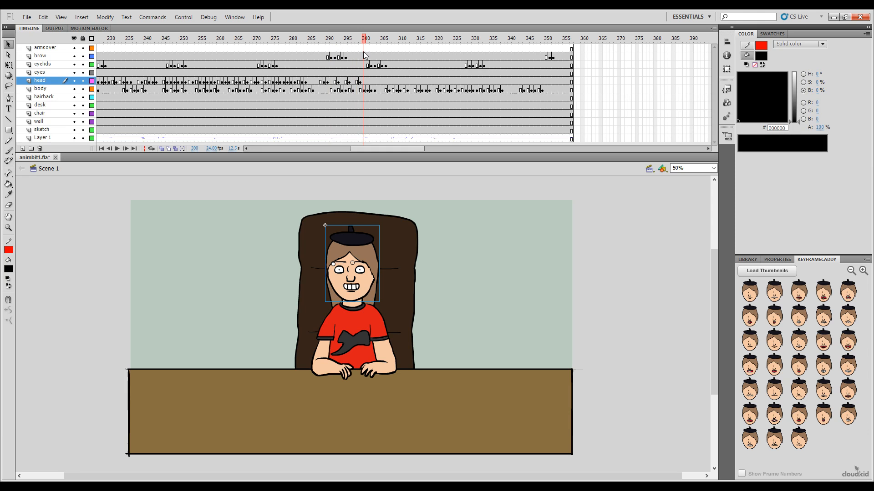
pyautogui.click(823, 340)
# Step: Key the head with the wide clenched-teeth grin at frame 301 and the narrow toothy smile at frame 303
pyautogui.moveTo(364, 50); pyautogui.dragTo(363, 69)
pyautogui.moveTo(364, 39); pyautogui.dragTo(368, 41)
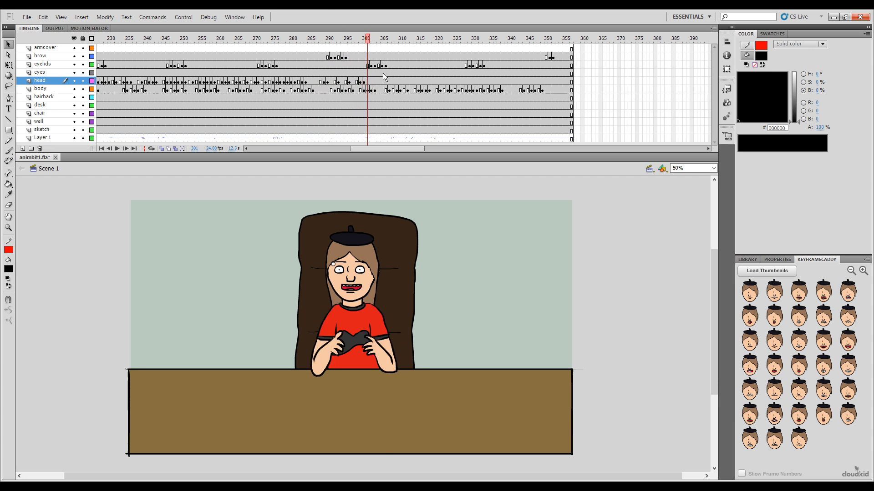
pyautogui.click(848, 365)
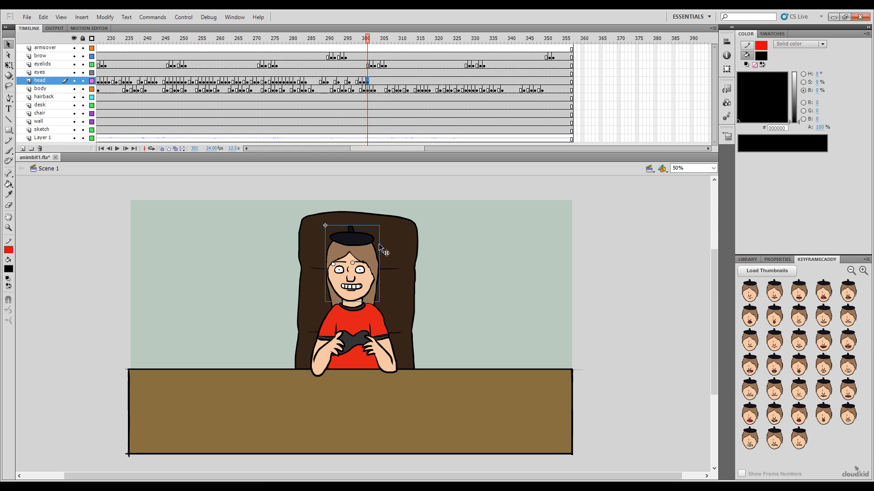
pyautogui.moveTo(369, 40); pyautogui.dragTo(376, 69)
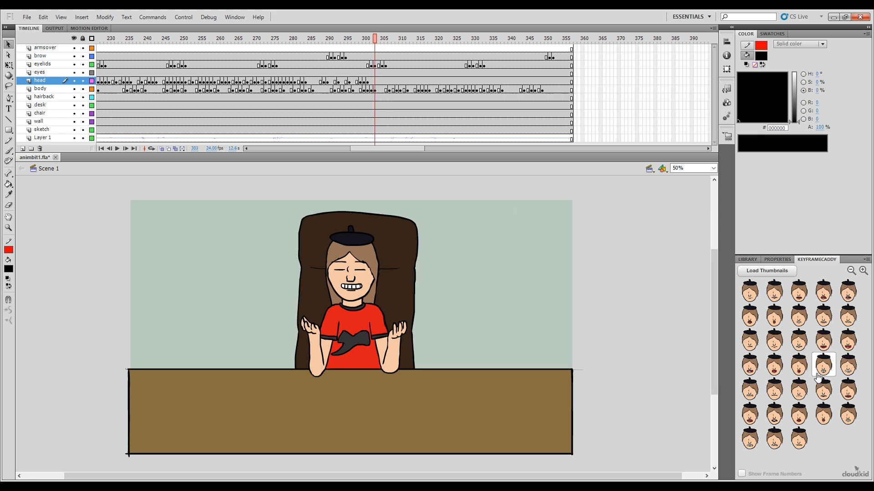
pyautogui.click(799, 342)
# Step: Key the head with the tight-lipped mouth at frame 304 and the medium open toothy mouth at frame 305
pyautogui.click(378, 41)
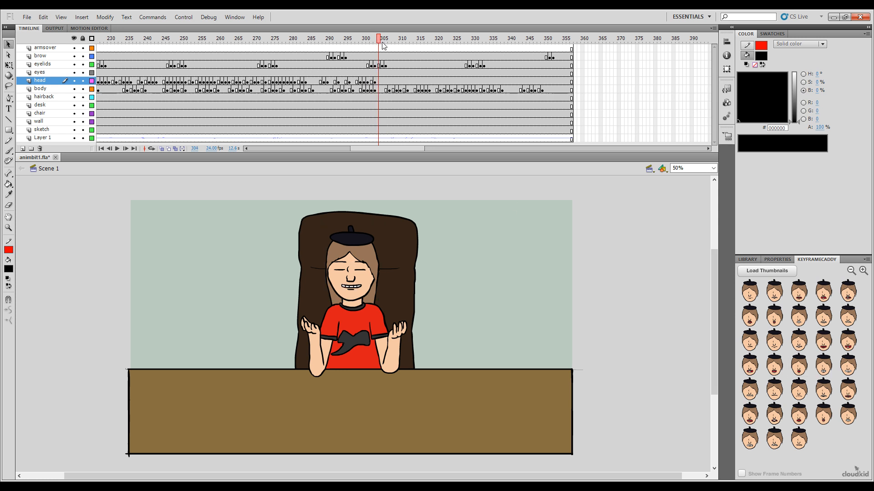
pyautogui.click(773, 389)
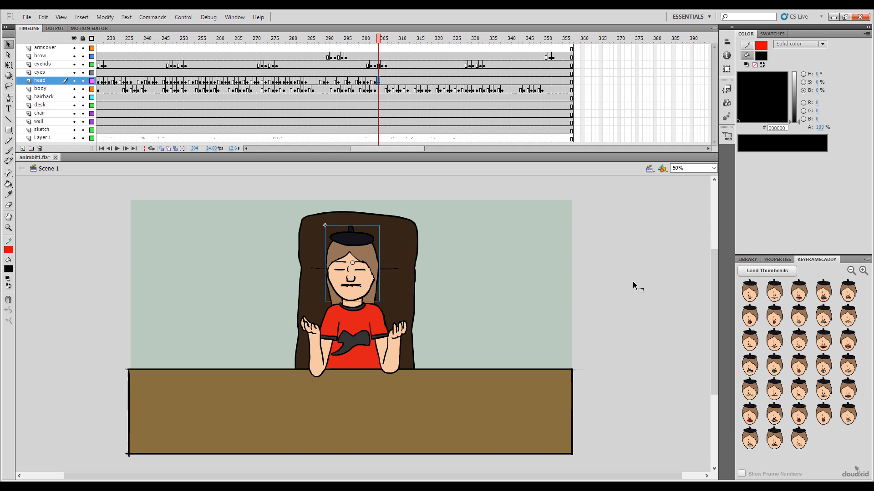
pyautogui.click(384, 41)
pyautogui.click(823, 341)
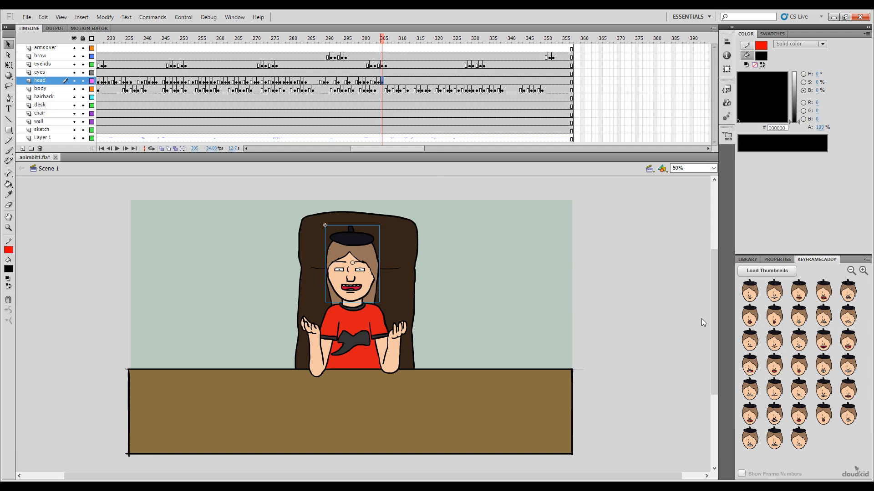
# Step: Key the head with the narrow toothy smile at frame 307 and the medium open toothy mouth at frame 308
pyautogui.click(386, 40)
pyautogui.click(392, 40)
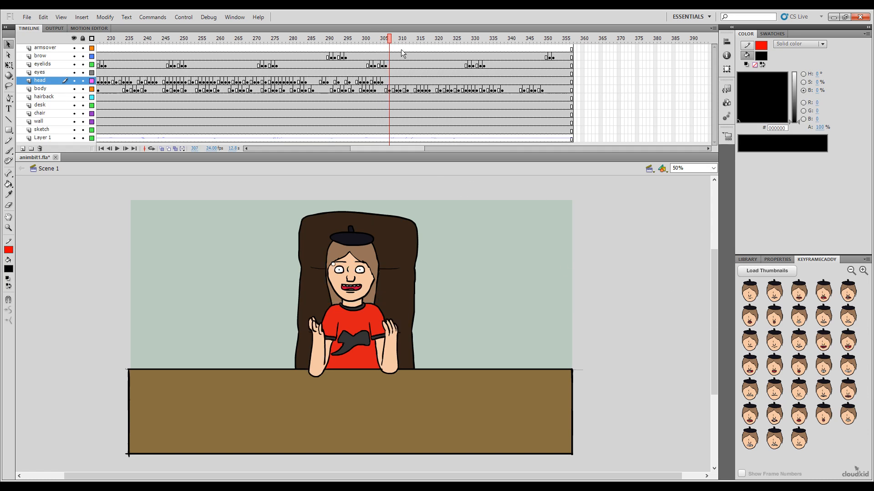
pyautogui.click(799, 341)
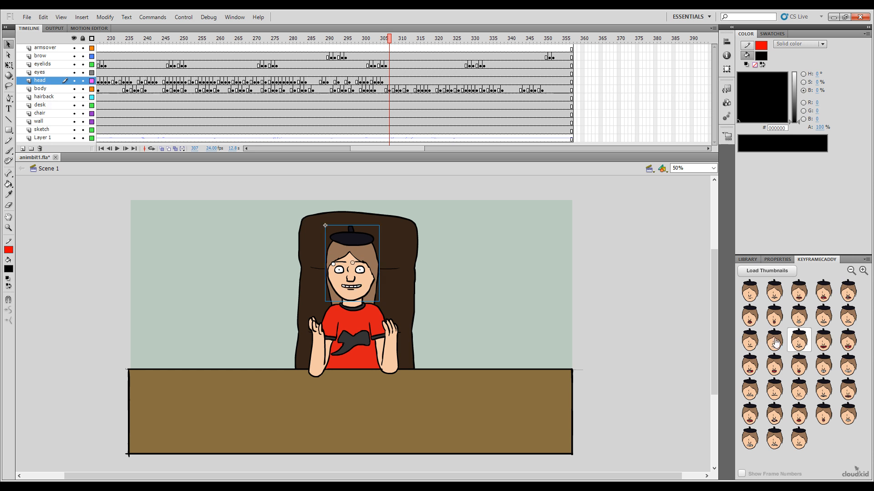
pyautogui.click(393, 40)
pyautogui.click(823, 342)
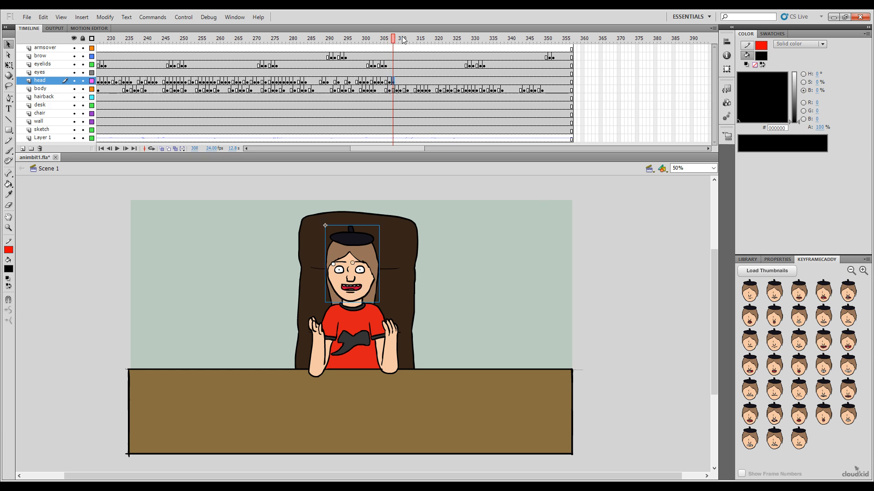
# Step: Key the head with the wide clenched-teeth grin at frame 310 and the medium open toothy mouth at frame 311
pyautogui.moveTo(394, 41); pyautogui.dragTo(400, 41)
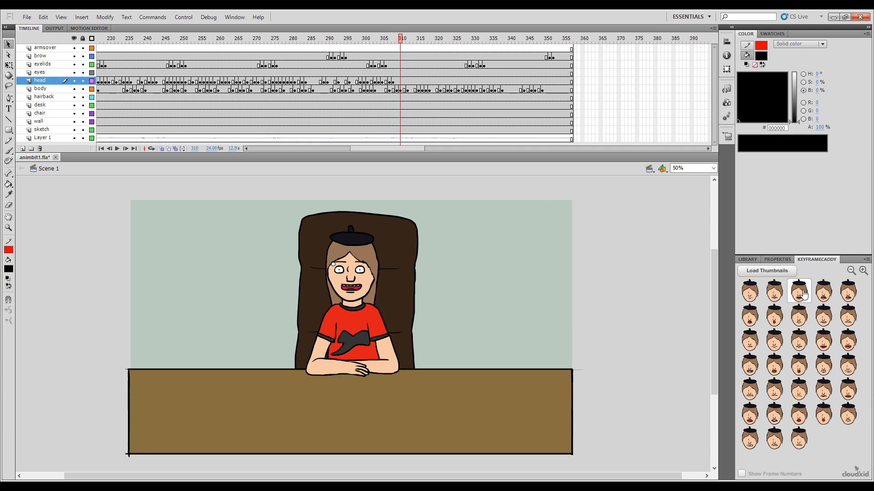
pyautogui.click(848, 372)
pyautogui.click(405, 41)
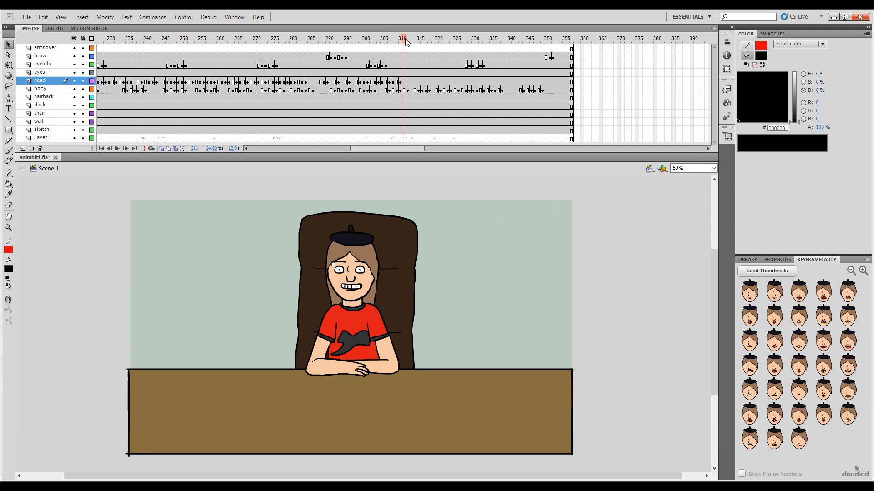
pyautogui.click(823, 341)
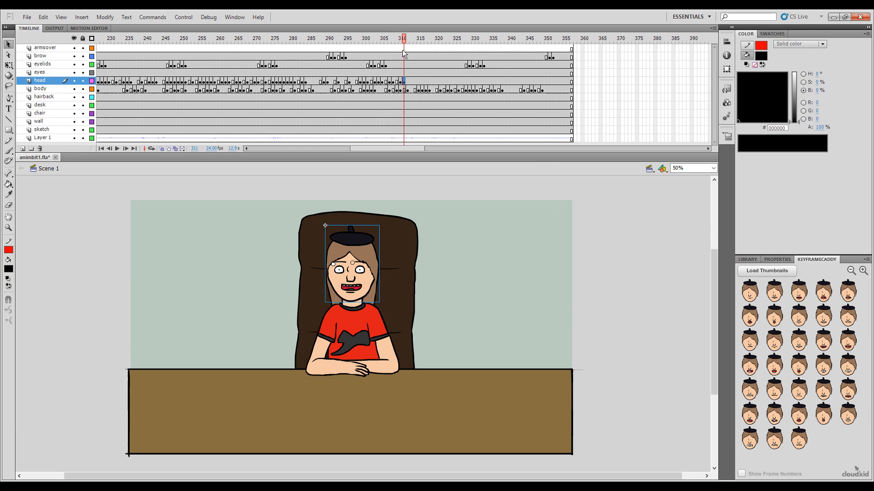
# Step: Key the head with the wide laughing open mouth at frame 312 and the medium open toothy mouth at frame 313
pyautogui.click(407, 41)
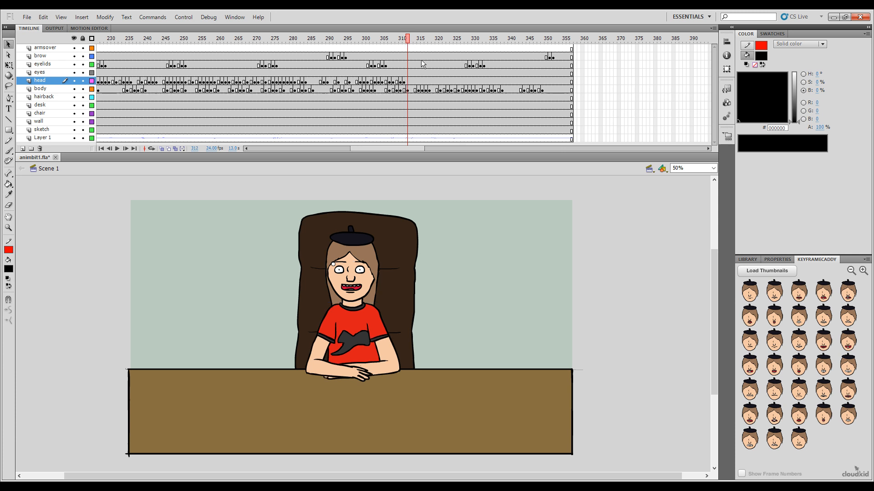
pyautogui.click(755, 368)
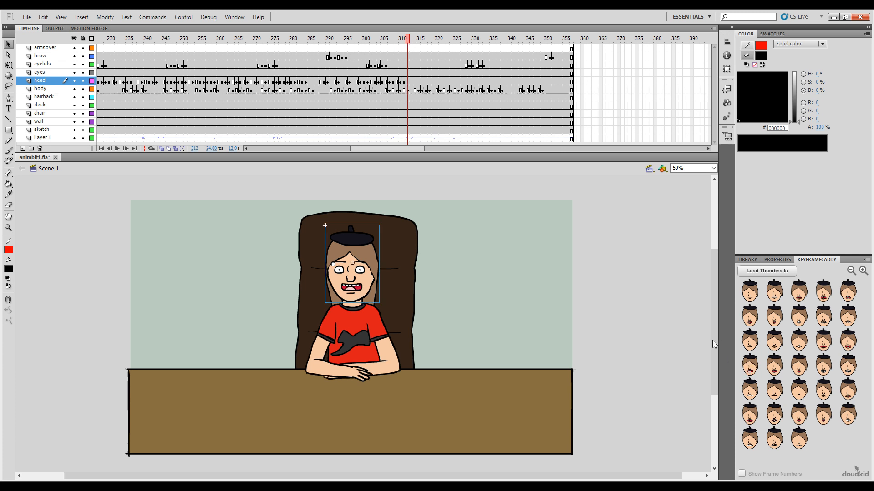
pyautogui.click(411, 41)
pyautogui.click(827, 345)
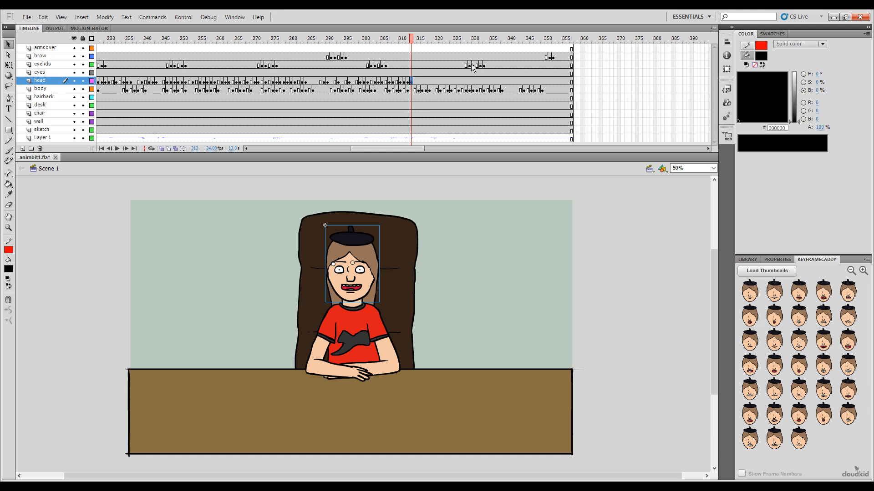
# Step: Key the head with the bared-upper-teeth mouth at frame 314 and the medium open toothy mouth at frame 316
pyautogui.click(415, 41)
pyautogui.moveTo(415, 40); pyautogui.dragTo(415, 40)
pyautogui.click(741, 393)
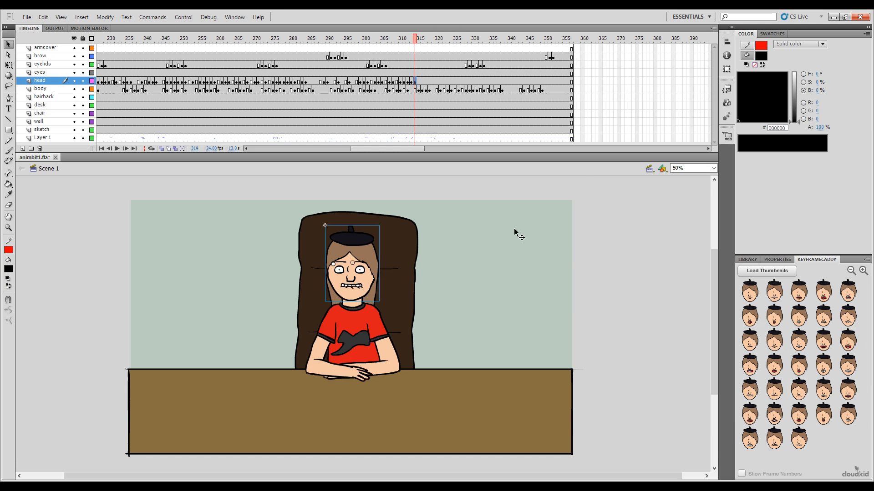
pyautogui.click(418, 40)
pyautogui.moveTo(419, 39); pyautogui.dragTo(422, 40)
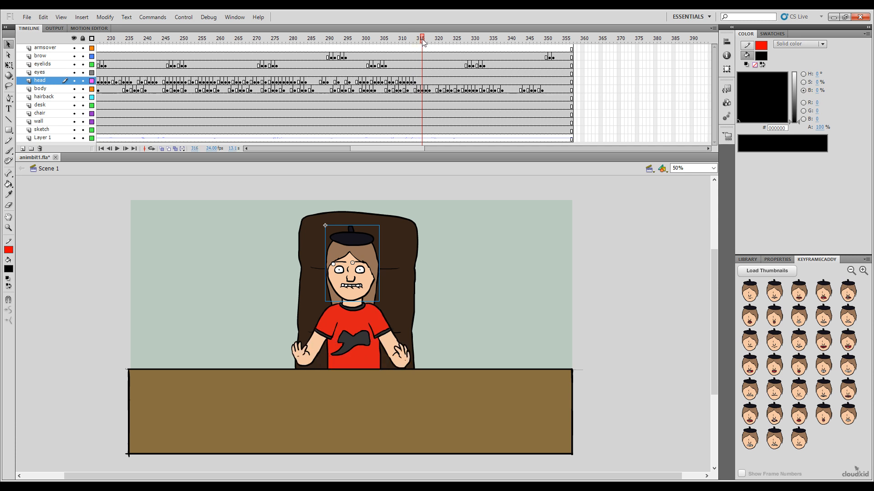
pyautogui.click(817, 339)
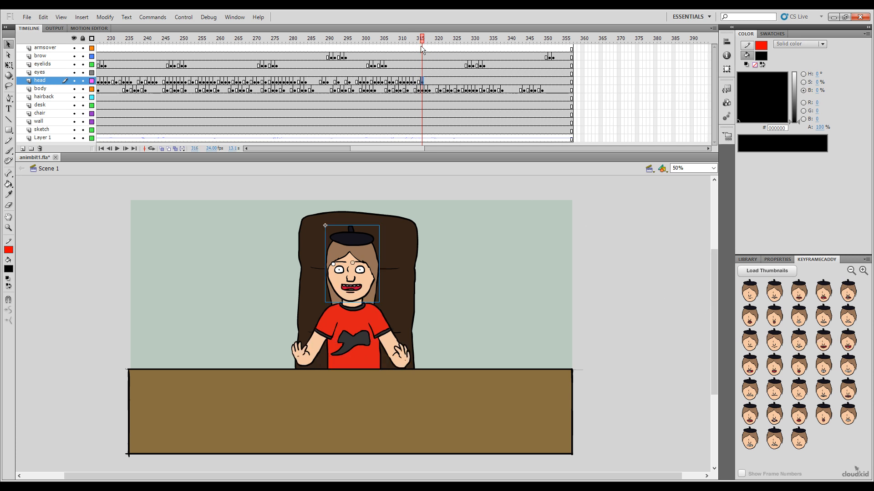
# Step: Key the head with the narrow toothy smile at frame 317 and the medium open toothy mouth at frame 318
pyautogui.moveTo(426, 41); pyautogui.dragTo(426, 42)
pyautogui.click(774, 329)
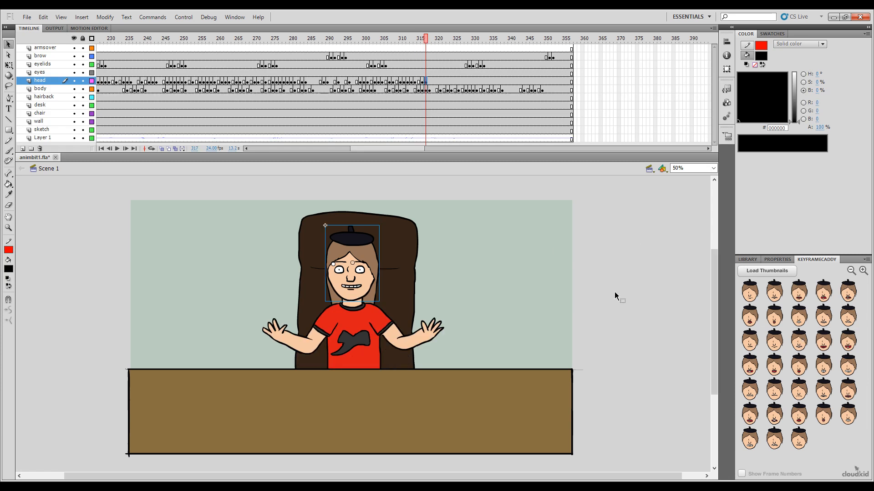
pyautogui.click(430, 42)
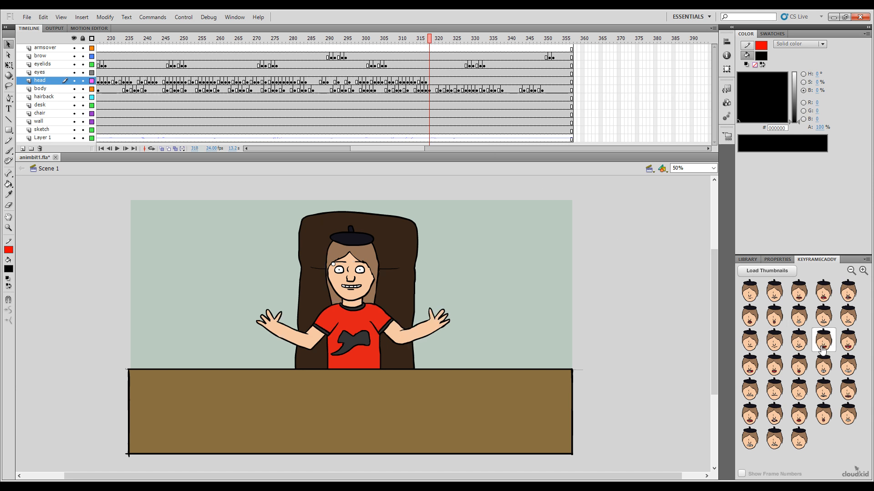
pyautogui.click(824, 340)
# Step: Key the head with the squarish open mouth at frame 319 and the wide clenched-teeth grin at frame 321
pyautogui.click(433, 42)
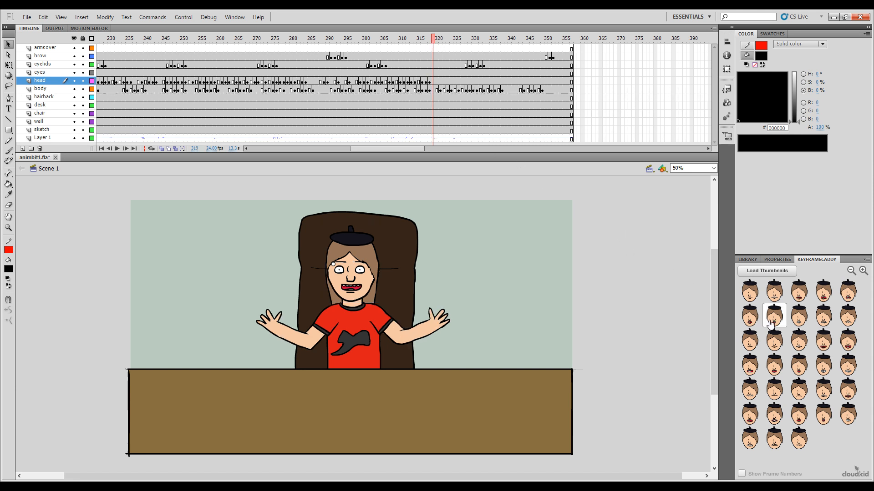
pyautogui.click(774, 365)
pyautogui.click(438, 40)
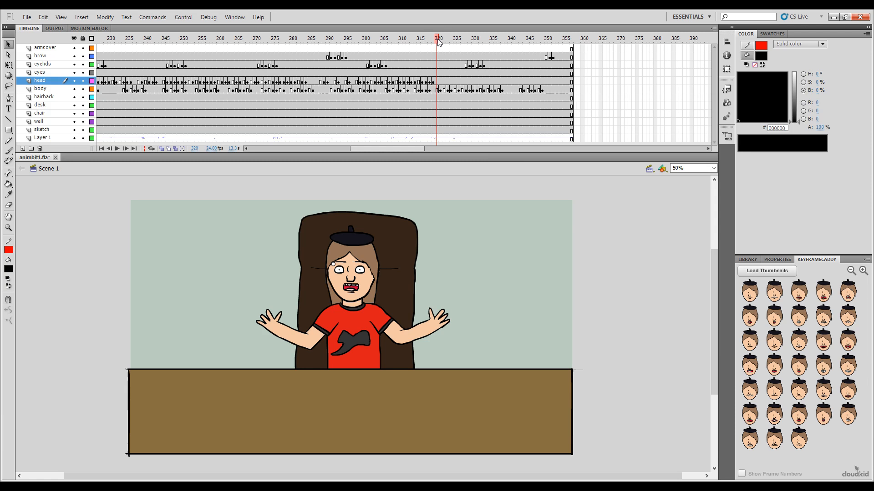
pyautogui.moveTo(442, 40)
pyautogui.mouseDown()
pyautogui.moveTo(434, 41)
pyautogui.moveTo(441, 37)
pyautogui.mouseUp()
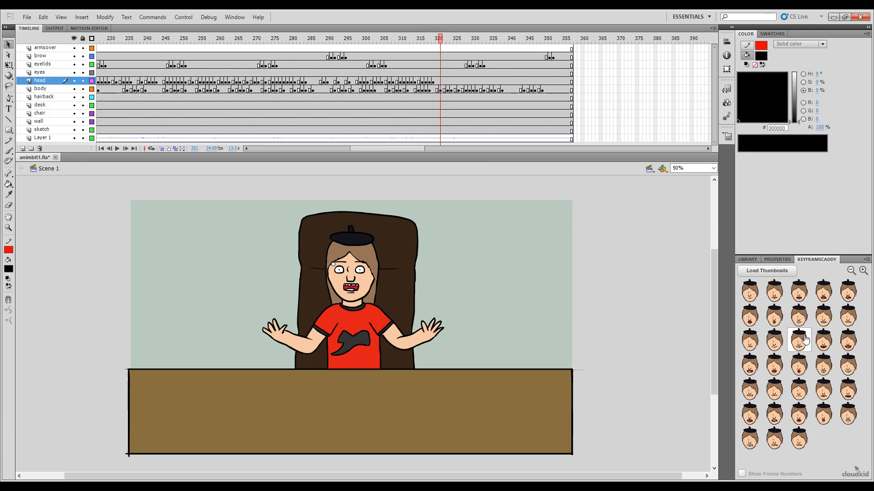
pyautogui.click(847, 373)
# Step: Key the head with the medium open toothy mouth at frame 322 and the tight-lipped mouth at frame 324
pyautogui.click(444, 40)
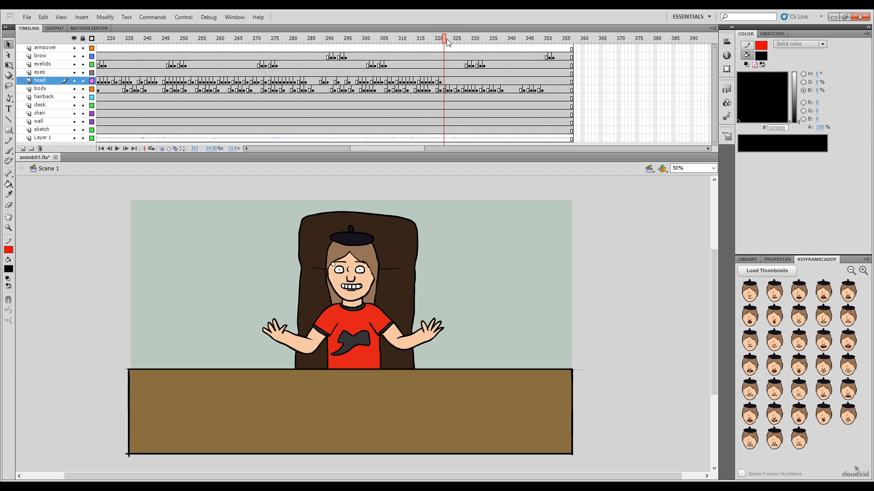
pyautogui.moveTo(444, 42); pyautogui.dragTo(447, 40)
pyautogui.click(831, 345)
pyautogui.click(447, 41)
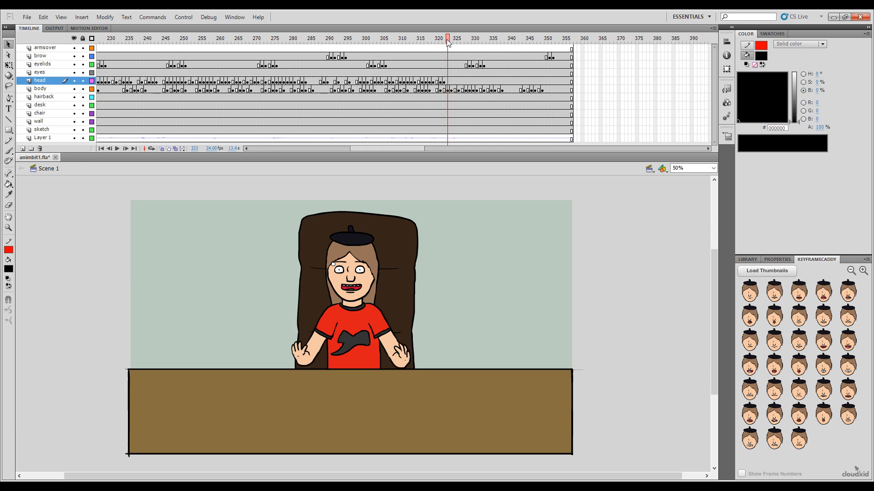
pyautogui.click(451, 40)
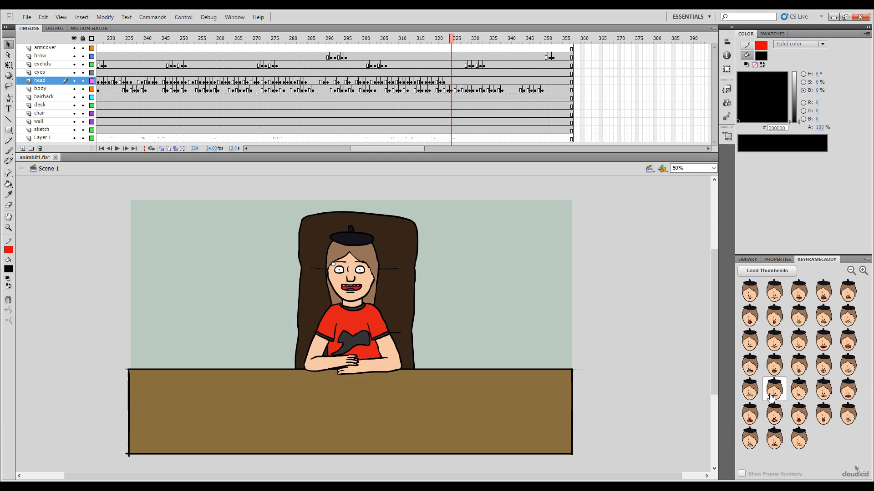
pyautogui.click(774, 390)
# Step: Key the head with the squarish open mouth at frame 325 and the wide clenched-teeth grin at frame 326
pyautogui.click(454, 41)
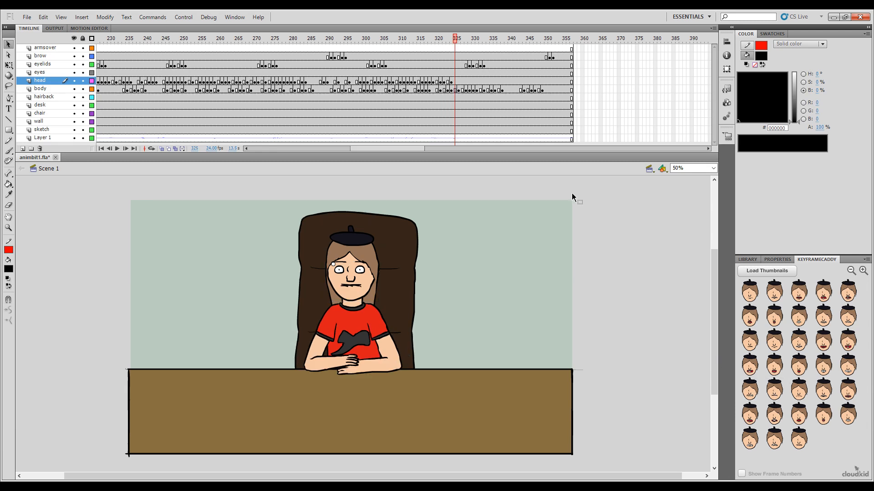
pyautogui.click(774, 366)
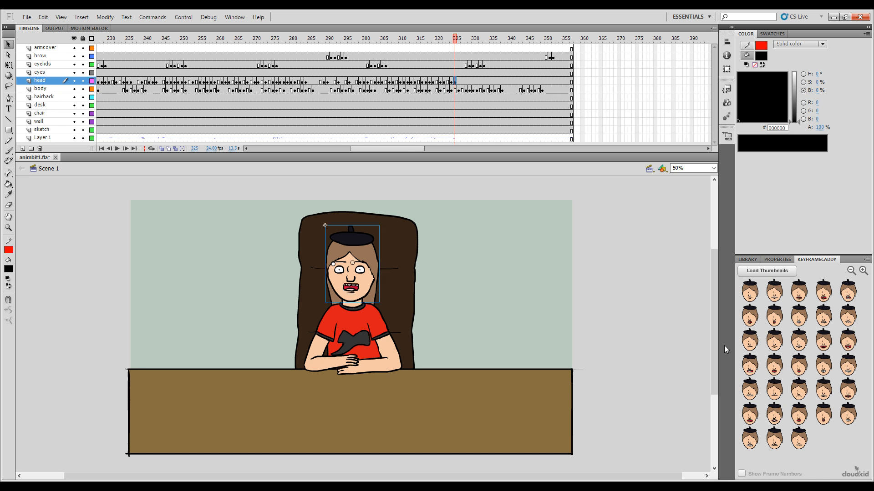
pyautogui.click(458, 40)
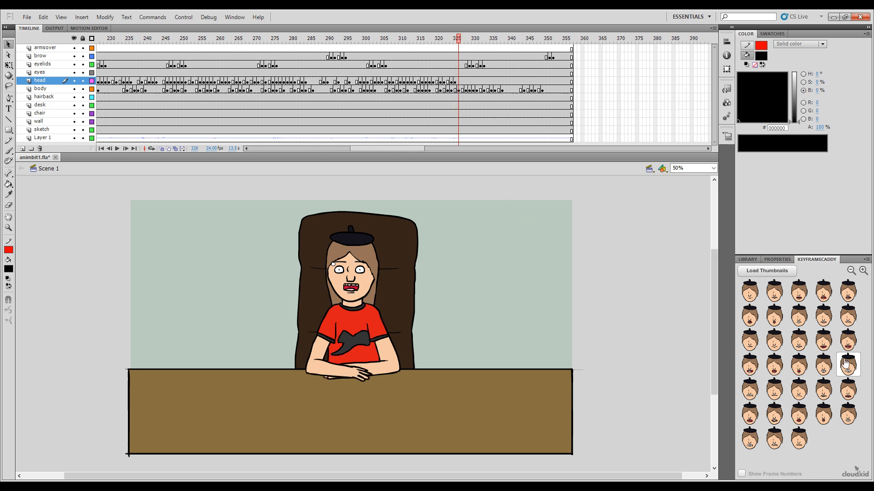
pyautogui.click(791, 341)
# Step: Key the head with the squarish open mouth at frame 328
pyautogui.click(462, 41)
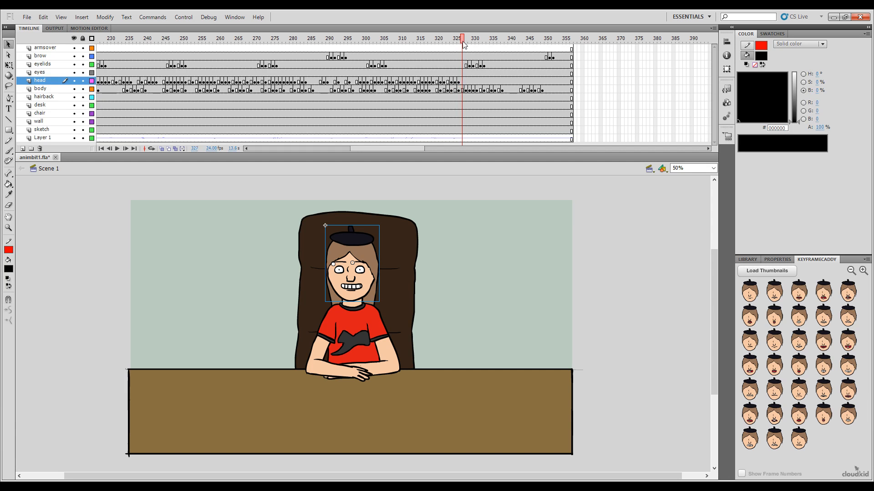
pyautogui.click(466, 42)
pyautogui.moveTo(466, 44)
pyautogui.mouseDown()
pyautogui.moveTo(440, 43)
pyautogui.moveTo(466, 48)
pyautogui.mouseUp()
pyautogui.click(792, 351)
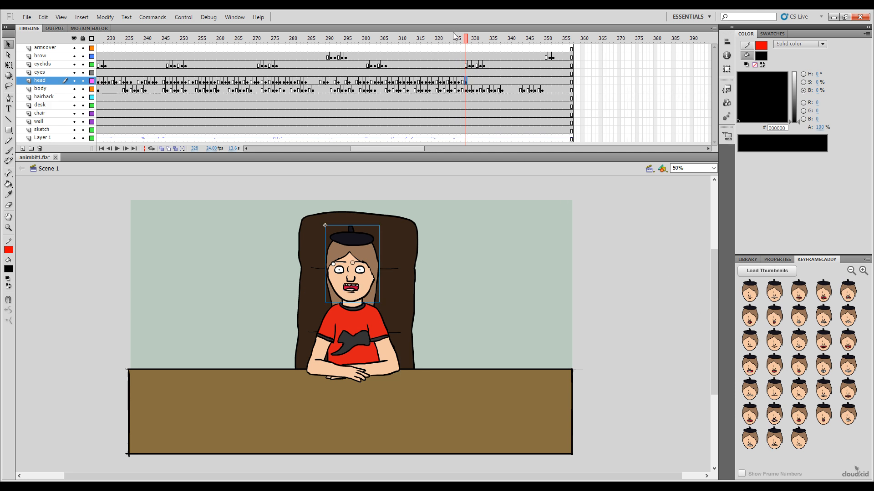
# Step: Key the head with the medium open toothy mouth at frame 329 and the wide laughing open mouth at frame 330
pyautogui.click(469, 44)
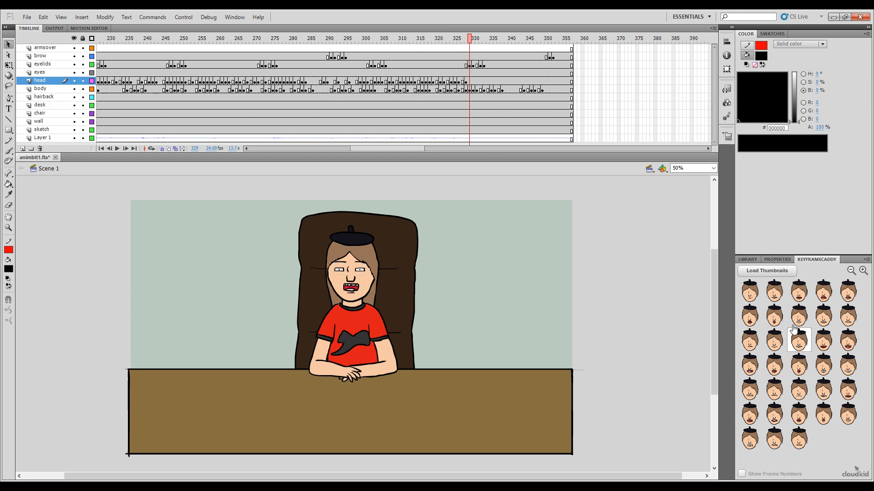
pyautogui.moveTo(471, 40); pyautogui.dragTo(470, 40)
pyautogui.click(823, 341)
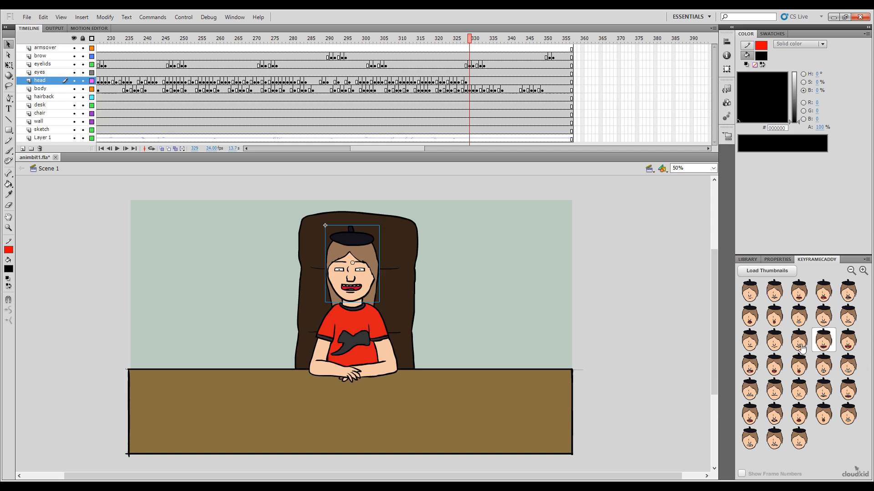
pyautogui.click(473, 40)
pyautogui.click(750, 366)
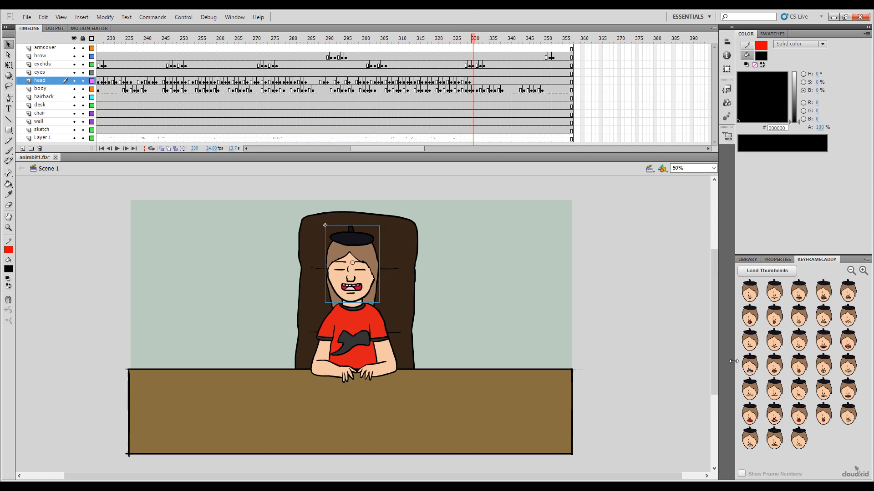
# Step: Key the head with the squarish open mouth at frame 333 and the medium open toothy mouth at frame 334
pyautogui.moveTo(473, 40); pyautogui.dragTo(485, 53)
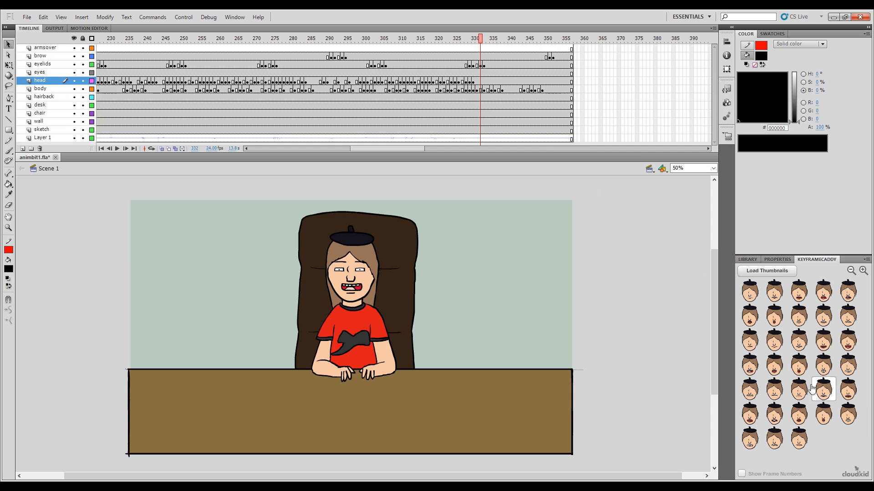
pyautogui.click(775, 366)
pyautogui.moveTo(485, 45); pyautogui.dragTo(487, 44)
pyautogui.click(825, 347)
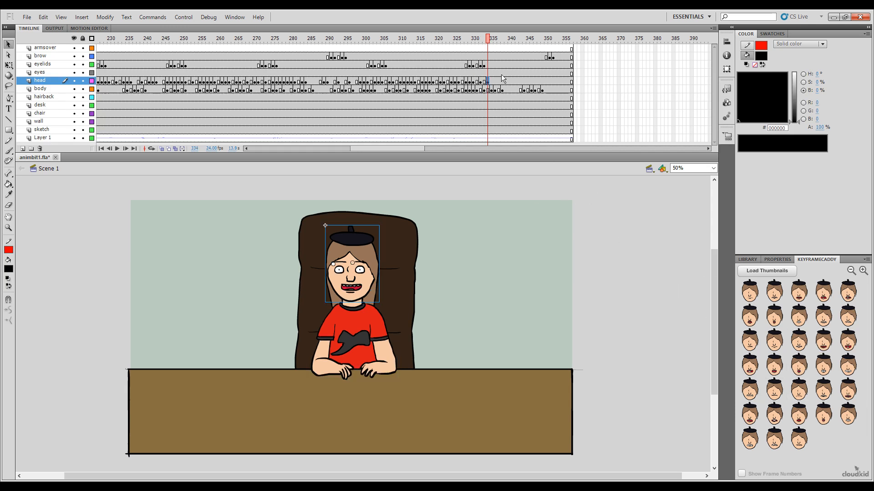
# Step: Key the head with the open mouth showing both rows of teeth at frame 335 and the medium open toothy mouth at frame 336
pyautogui.click(492, 40)
pyautogui.moveTo(493, 41); pyautogui.dragTo(492, 42)
pyautogui.click(749, 366)
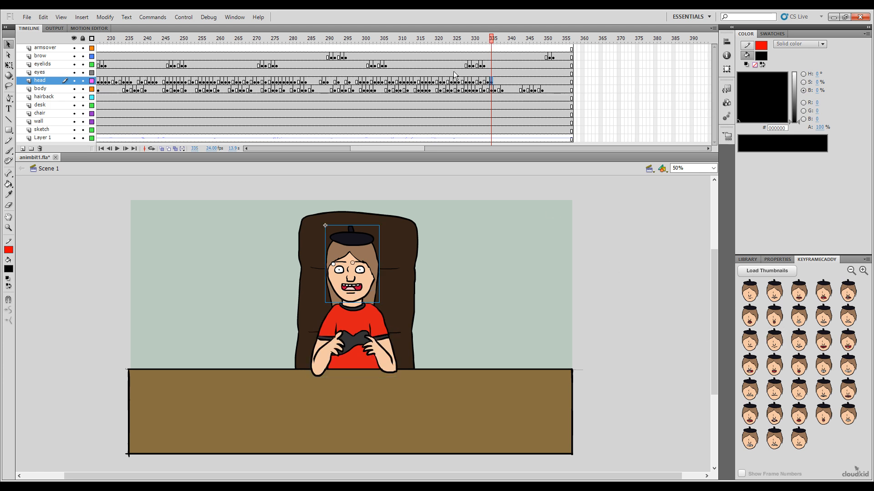
pyautogui.click(495, 42)
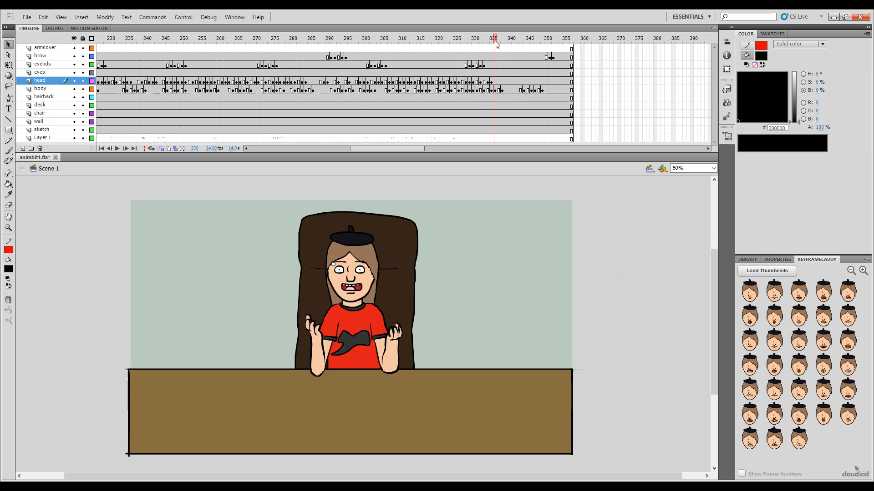
pyautogui.click(824, 337)
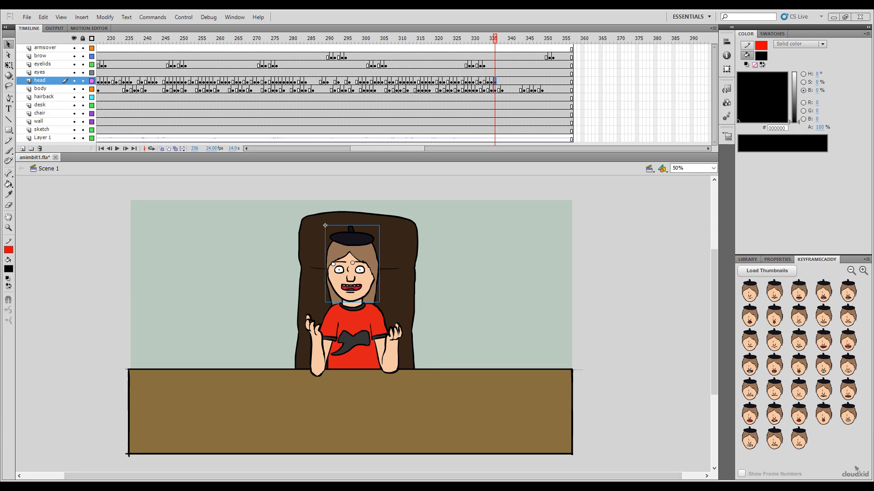
# Step: Key the head with the wide clenched-teeth grin at frame 337 and the medium open toothy mouth at frame 340
pyautogui.click(495, 39)
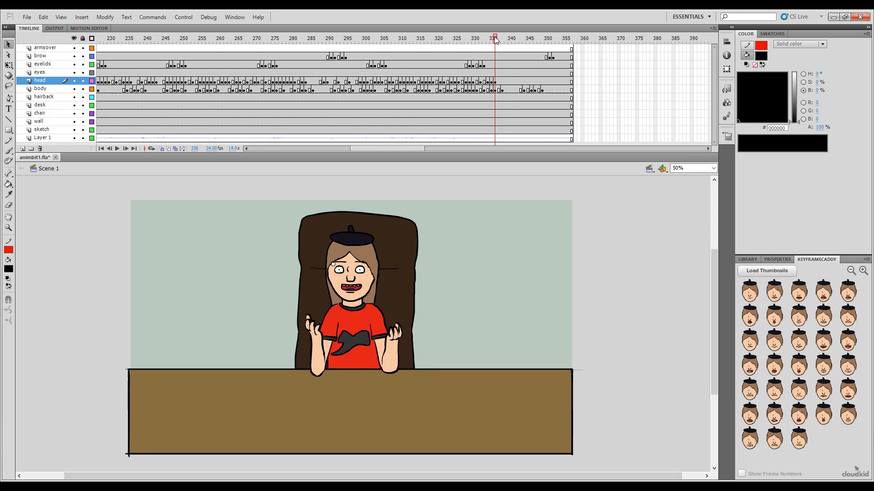
pyautogui.moveTo(495, 37); pyautogui.dragTo(498, 37)
pyautogui.click(850, 364)
pyautogui.click(502, 39)
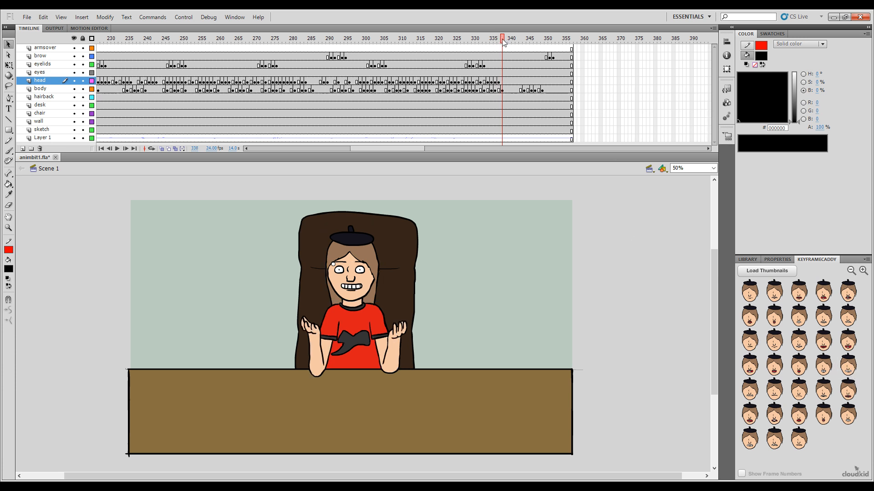
pyautogui.click(505, 40)
pyautogui.click(509, 39)
pyautogui.click(823, 342)
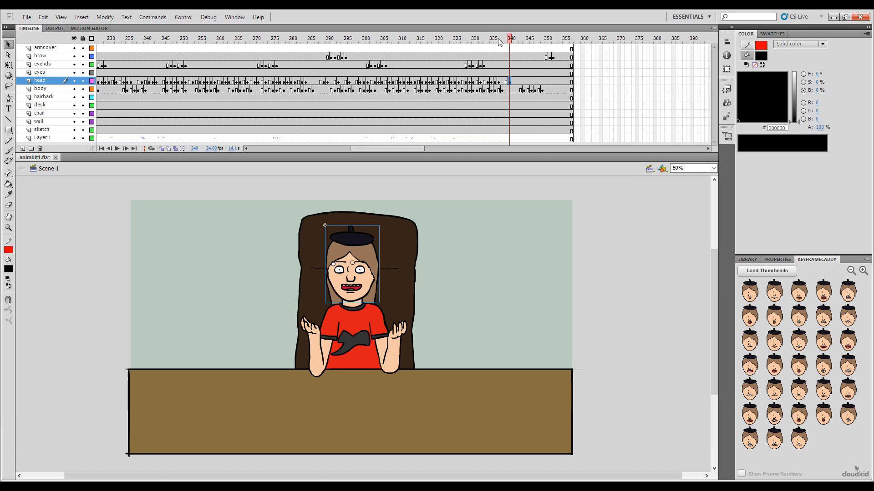
# Step: Try the slight toothy smile at frame 341 and the medium open toothy mouth at frame 342 on the head, and undo both
pyautogui.click(513, 40)
pyautogui.click(518, 41)
pyautogui.moveTo(517, 39)
pyautogui.mouseDown()
pyautogui.moveTo(472, 43)
pyautogui.moveTo(514, 51)
pyautogui.mouseUp()
pyautogui.click(797, 342)
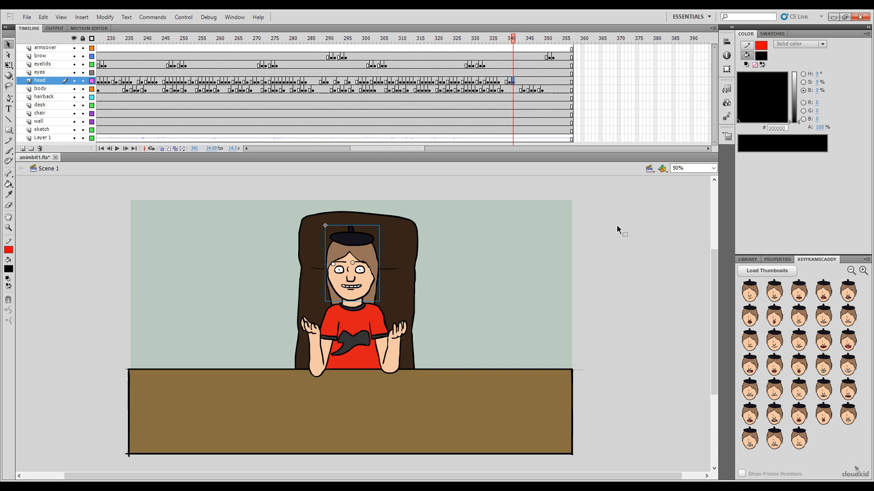
pyautogui.click(518, 40)
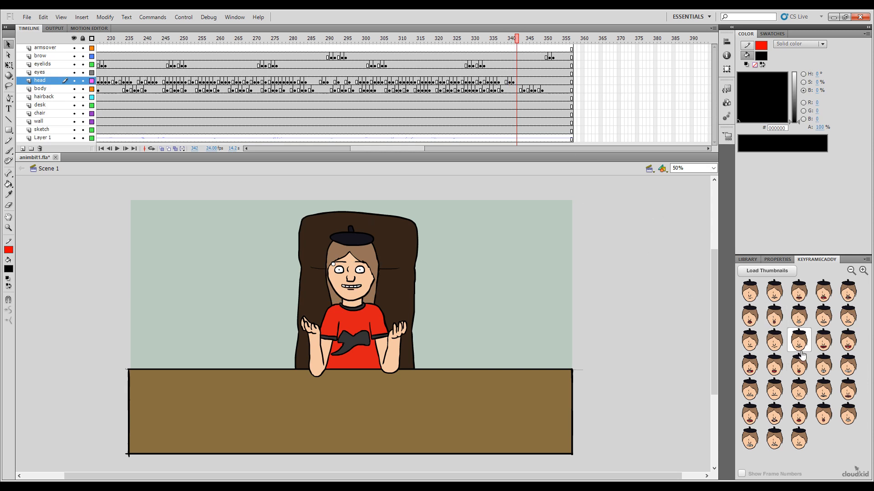
pyautogui.click(823, 341)
pyautogui.click(521, 39)
pyautogui.hotkey('ctrl', 'z')
pyautogui.hotkey('ctrl', 'z')
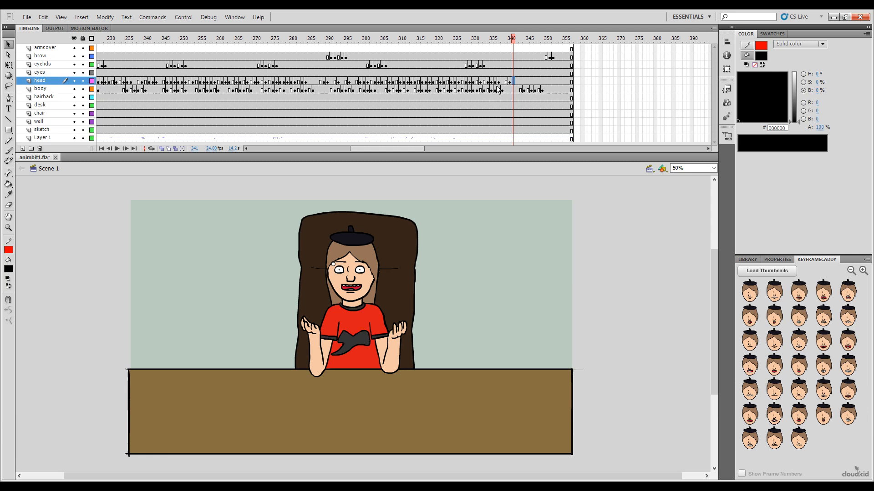
# Step: Key the head with the open mouth showing both rows of teeth at frame 342 and the widest smiling open mouth at frame 344
pyautogui.click(516, 41)
pyautogui.click(751, 368)
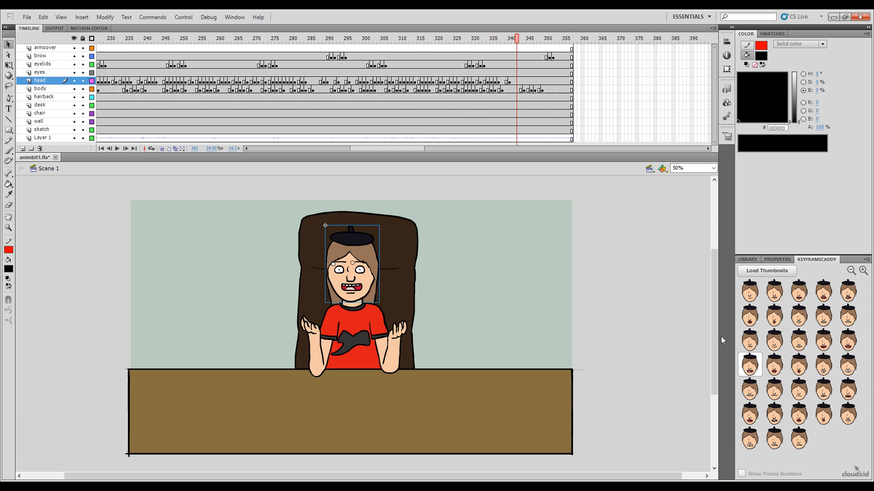
pyautogui.click(523, 40)
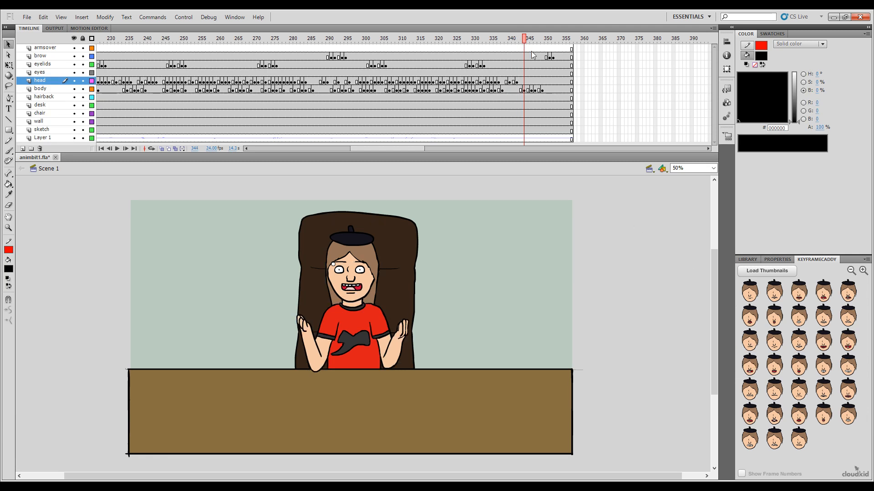
pyautogui.click(847, 340)
# Step: Key the head with the medium open toothy mouth at frame 345 and the open mouth showing both rows of teeth at frame 346
pyautogui.click(529, 39)
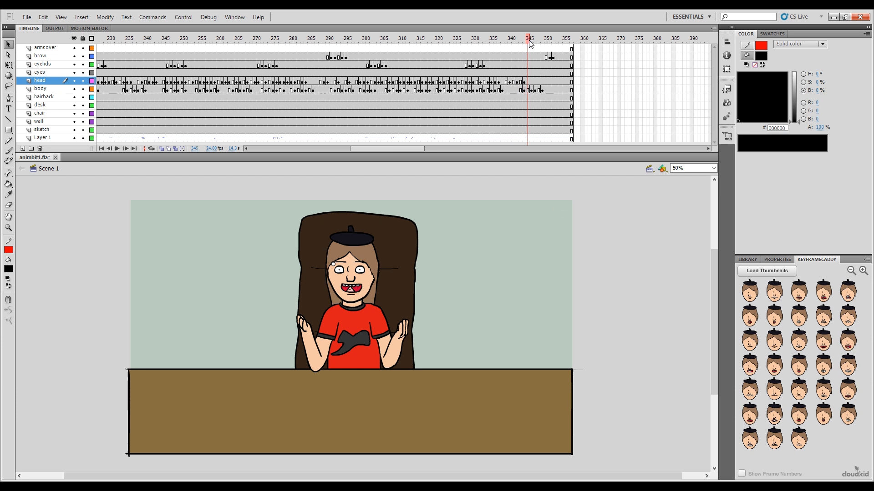
pyautogui.click(820, 345)
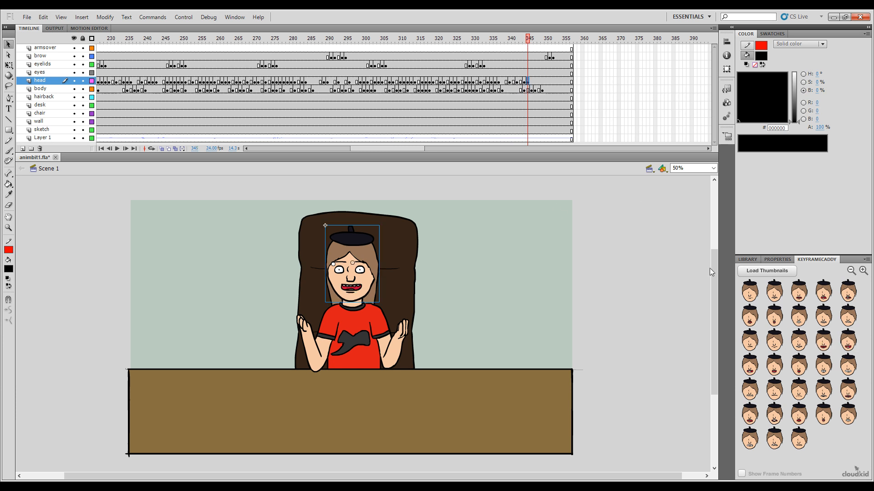
pyautogui.click(531, 41)
pyautogui.click(750, 365)
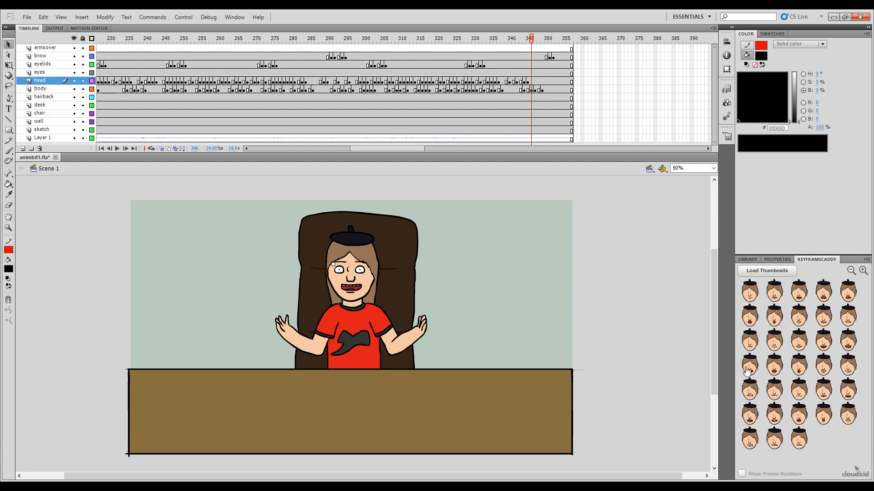
# Step: Key the head with the medium open toothy mouth at frame 348
pyautogui.click(535, 40)
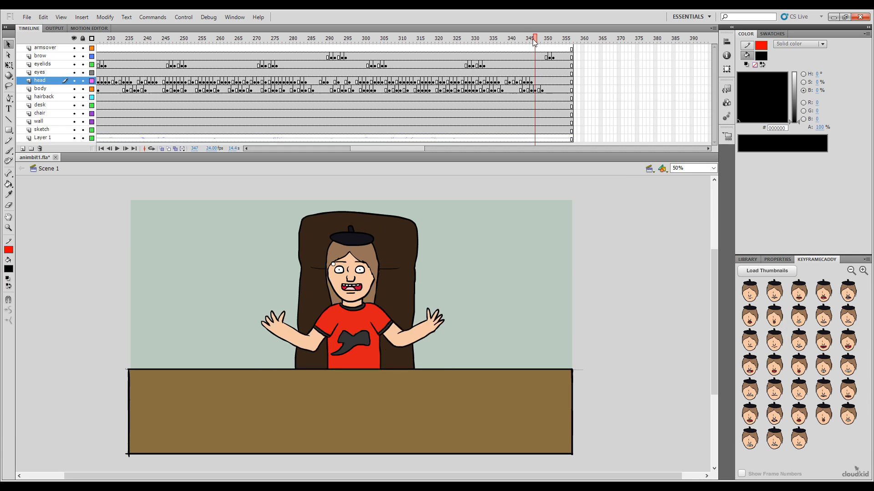
pyautogui.click(539, 40)
pyautogui.click(823, 340)
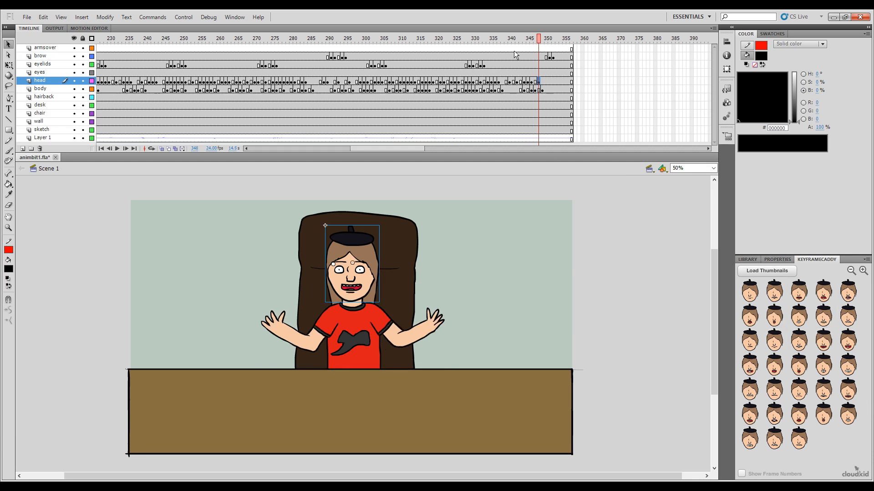
# Step: Key the head with the slight toothy smile at frame 351
pyautogui.click(543, 40)
pyautogui.click(546, 40)
pyautogui.click(550, 41)
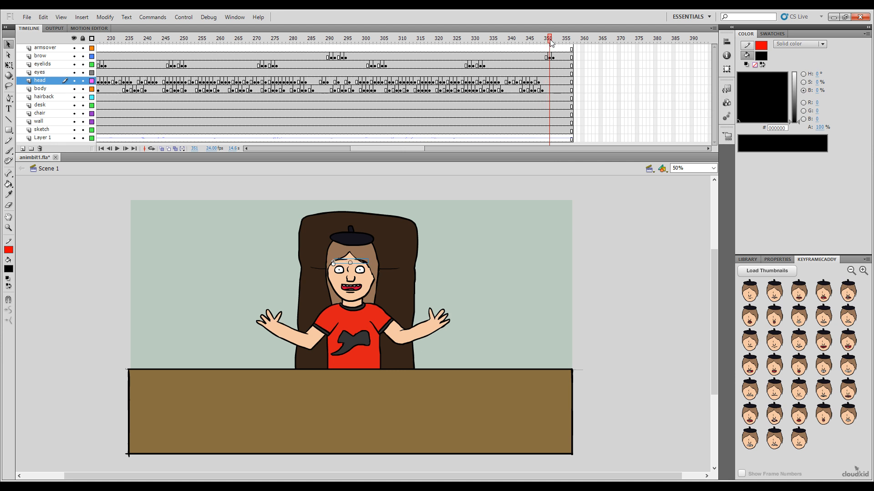
pyautogui.click(546, 42)
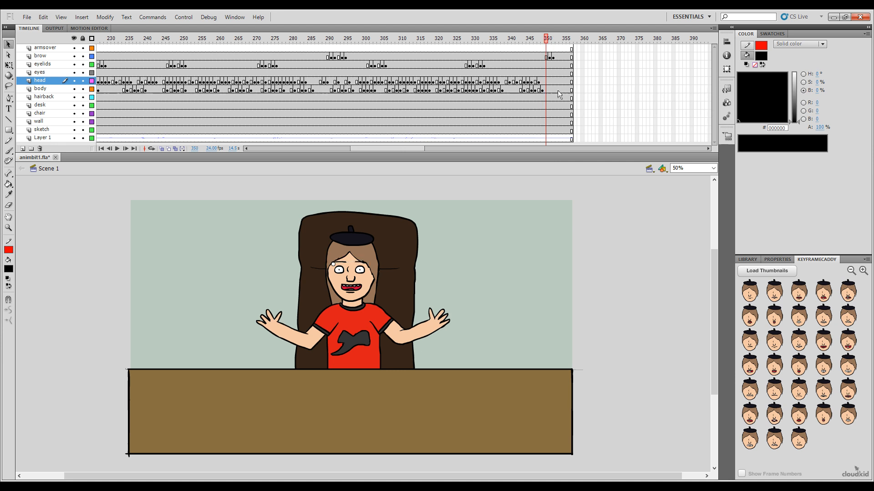
pyautogui.click(549, 40)
pyautogui.click(799, 340)
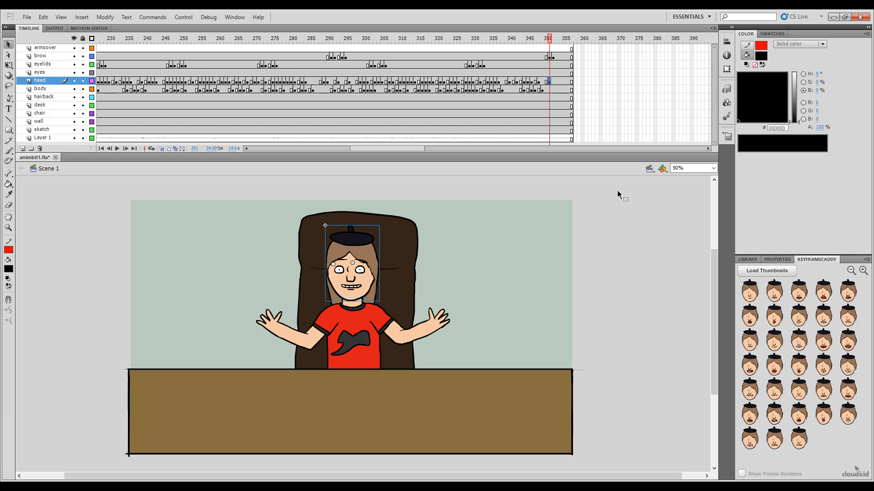
# Step: Key the head with the tight-lipped mouth at frame 352 and the slight toothy smile at frame 354
pyautogui.click(554, 44)
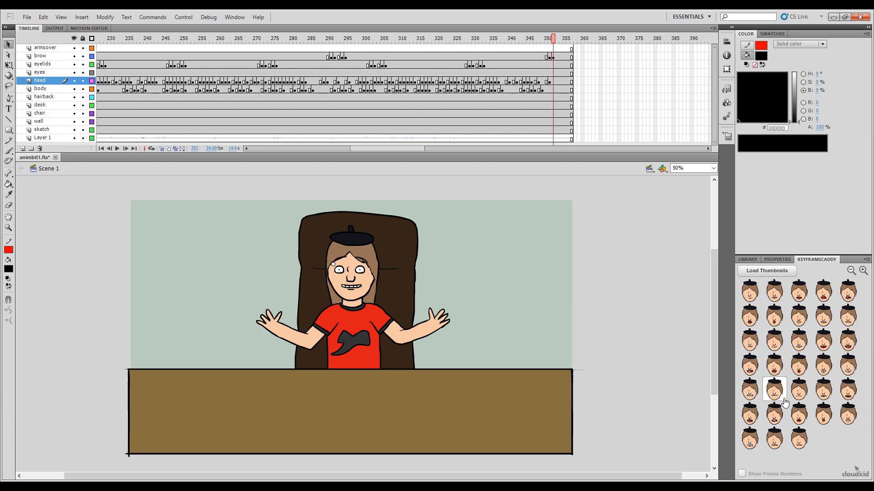
pyautogui.click(776, 395)
pyautogui.click(558, 41)
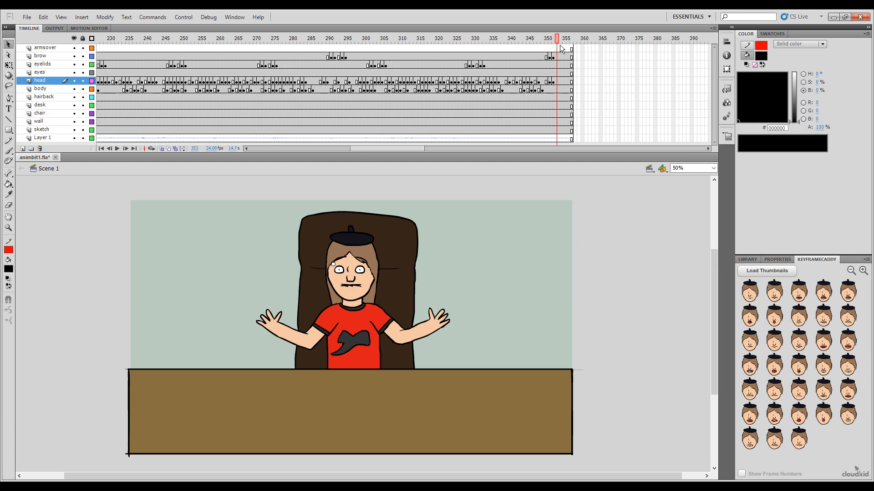
pyautogui.click(559, 42)
pyautogui.click(799, 340)
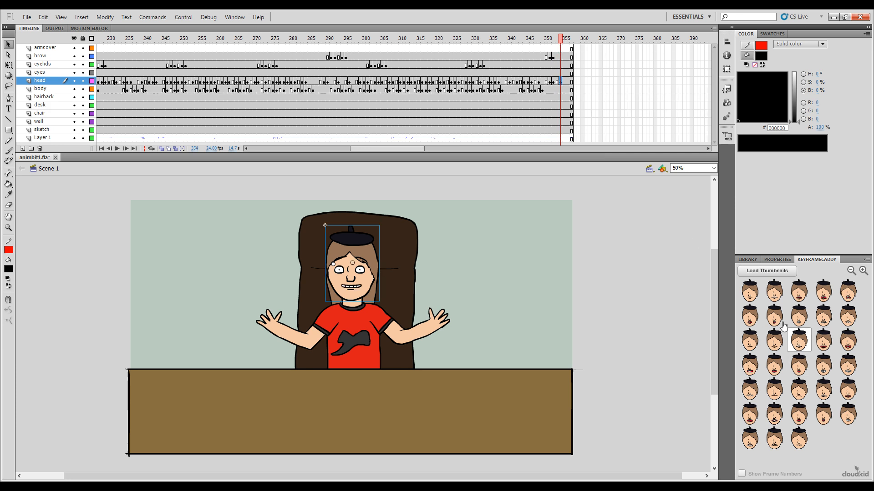
# Step: Key the head with the closed mouth at frame 355 and play back the ending from frame 344
pyautogui.moveTo(561, 41)
pyautogui.mouseDown()
pyautogui.moveTo(535, 41)
pyautogui.moveTo(563, 47)
pyautogui.mouseUp()
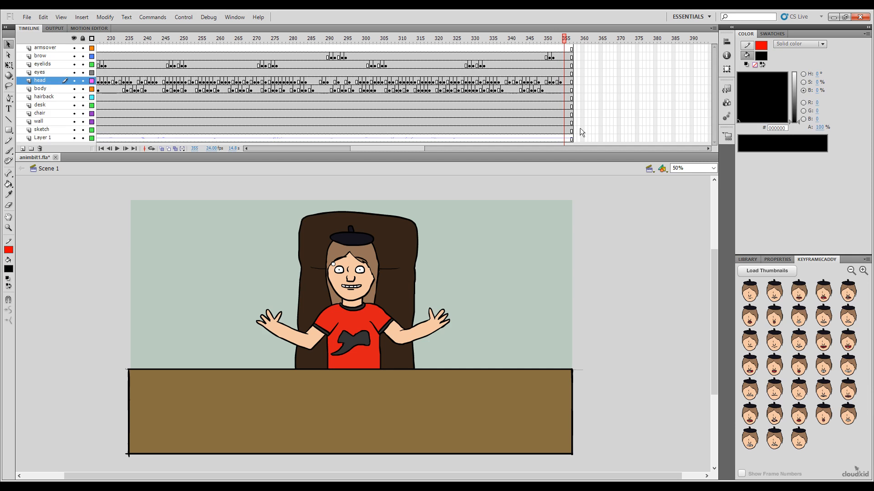
pyautogui.click(779, 353)
pyautogui.click(524, 40)
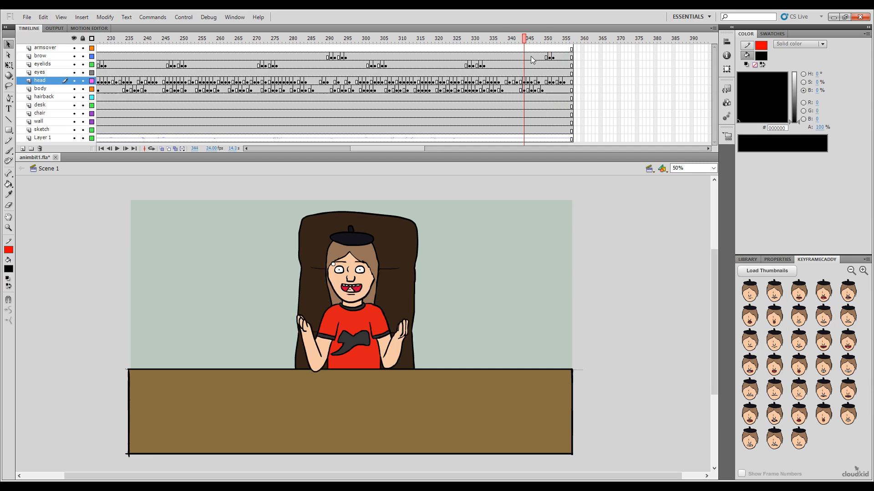
pyautogui.press('Return')
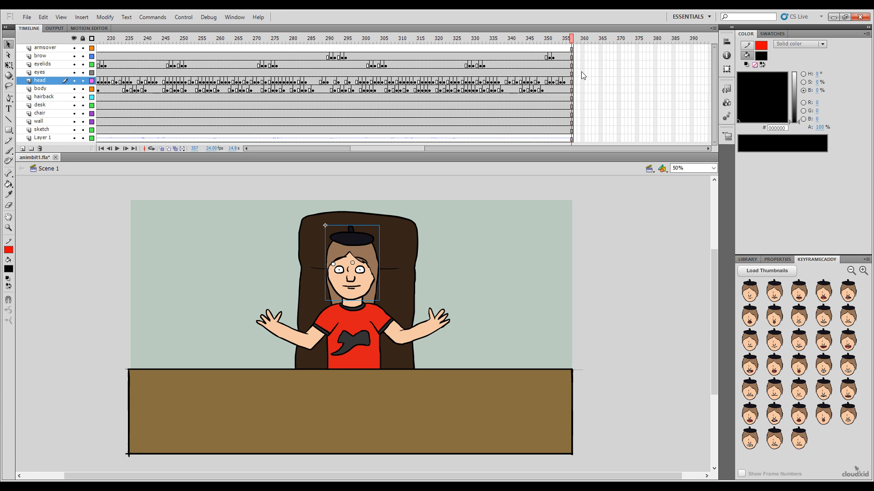
# Step: Change the head at frame 355 to the wide clenched-teeth grin
pyautogui.press(',')
pyautogui.press(',')
pyautogui.press(',')
pyautogui.press(',')
pyautogui.press('.')
pyautogui.press('.')
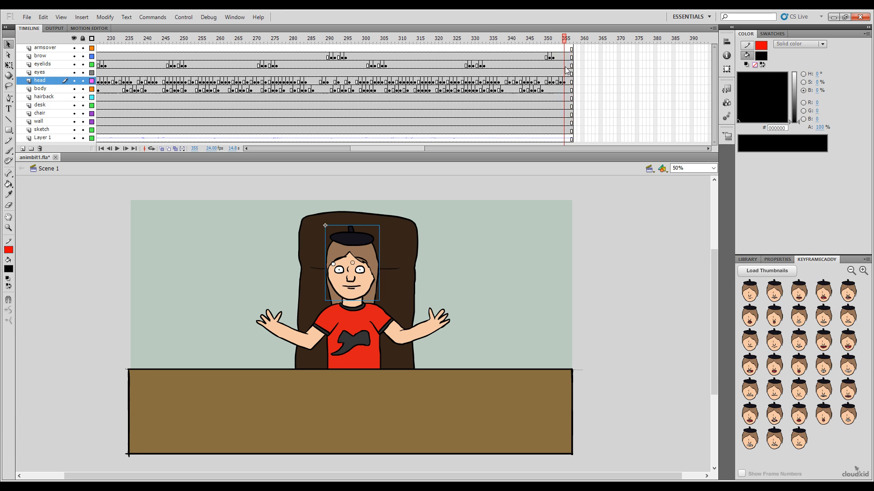
pyautogui.click(848, 366)
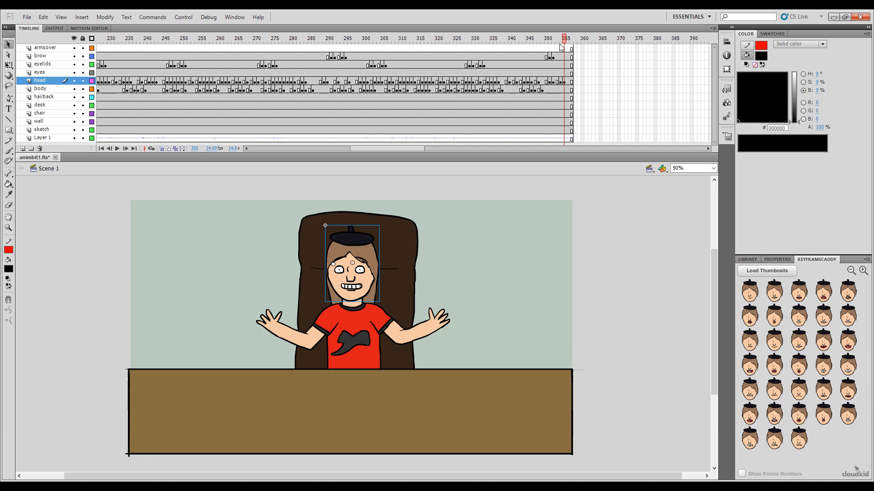
# Step: Play back the ending from about frame 332 and the whole animation from frame 1 to check the lip sync
pyautogui.moveTo(563, 40); pyautogui.dragTo(480, 58)
pyautogui.press('Return')
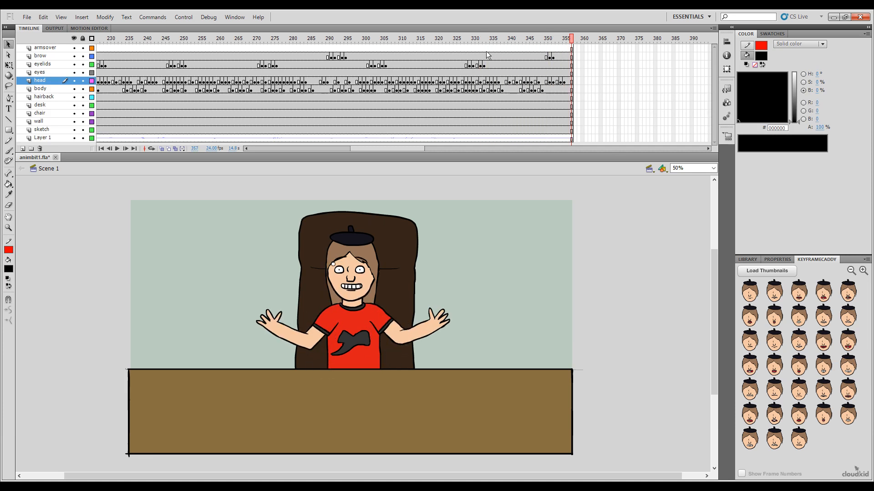
pyautogui.moveTo(386, 149); pyautogui.dragTo(255, 153)
pyautogui.moveTo(226, 41); pyautogui.dragTo(55, 94)
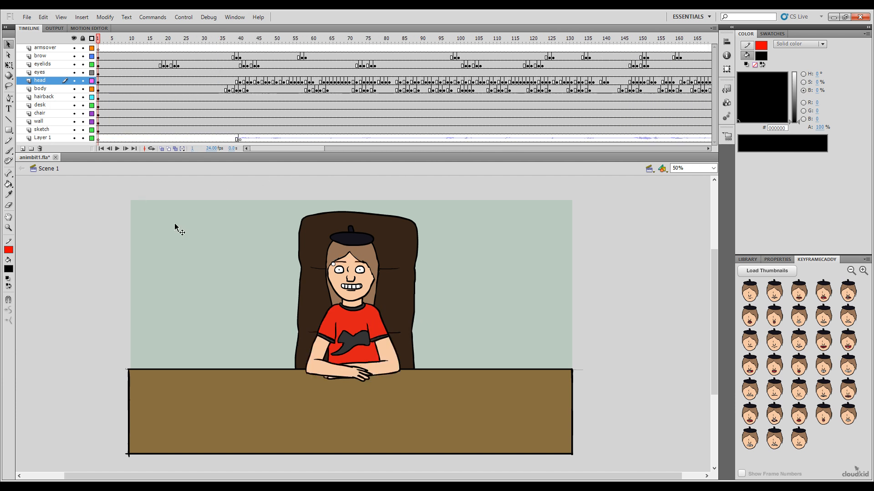
pyautogui.press('Return')
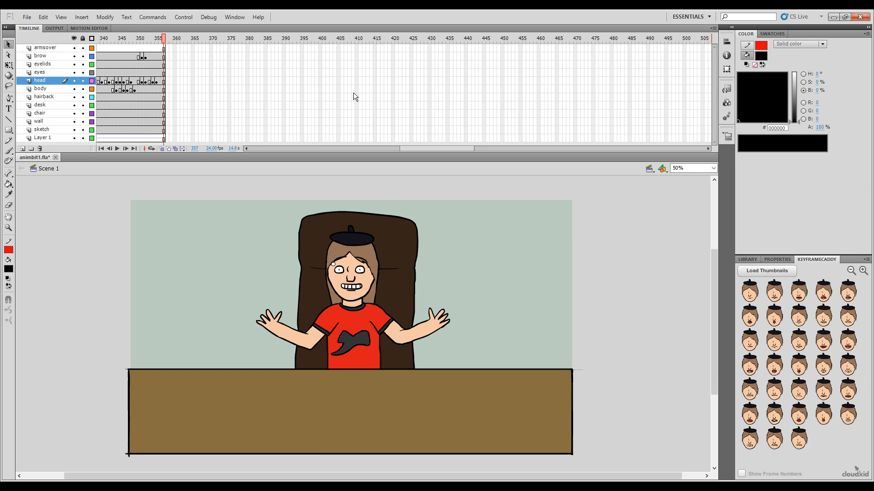
# Step: Save the finished animbit1.fla animation and close the document
pyautogui.click(26, 18)
pyautogui.click(497, 284)
pyautogui.hotkey('ctrl', 's')
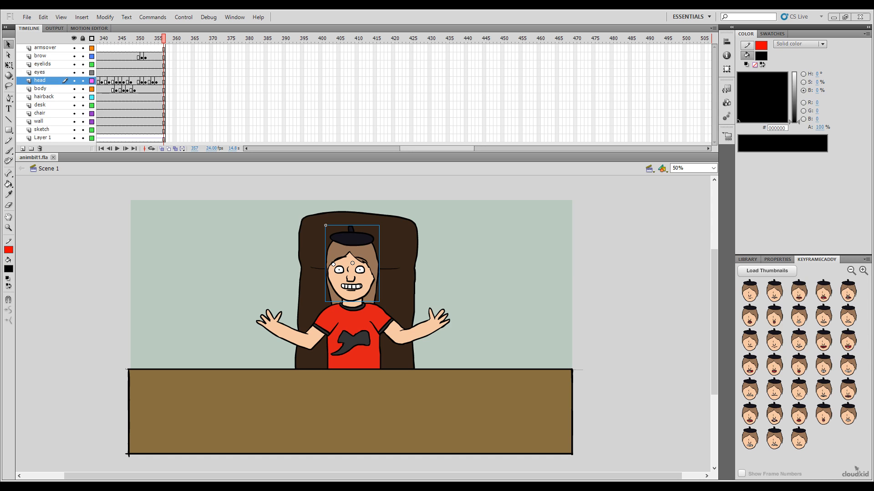
pyautogui.click(344, 10)
pyautogui.click(53, 157)
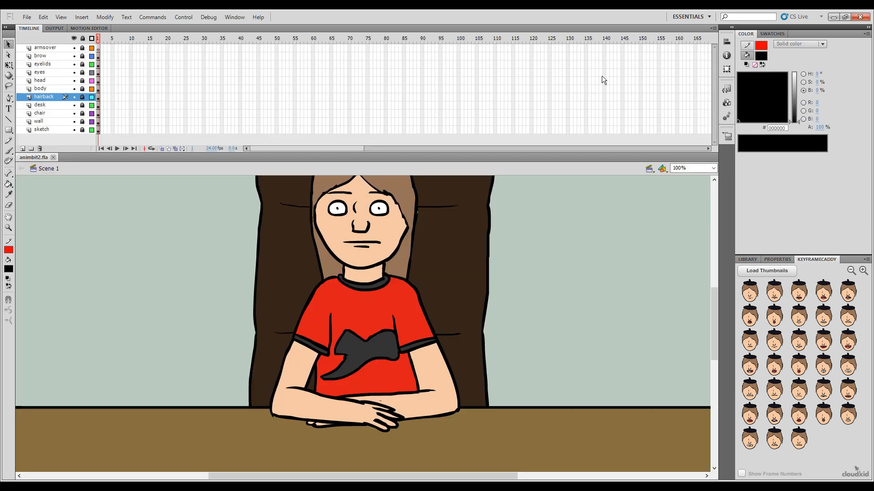
# Step: Show the library of animbit2.fla, select the animbit2.wav sound and close the document
pyautogui.click(744, 260)
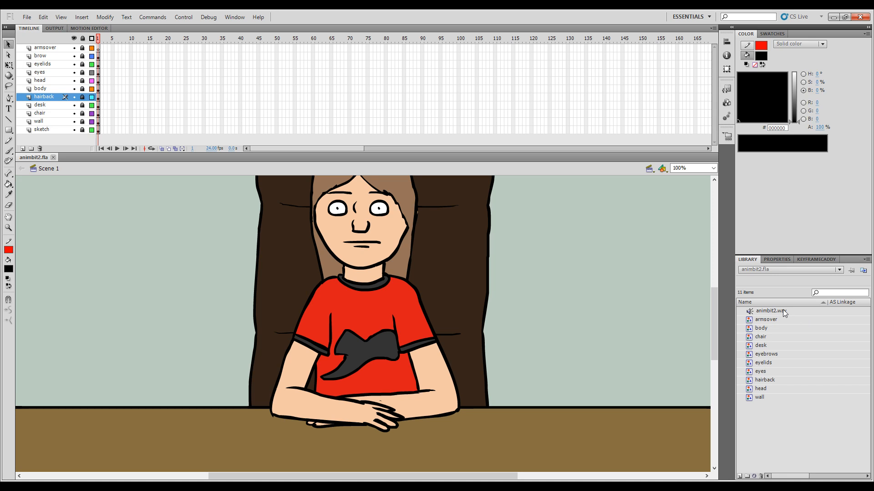
pyautogui.click(782, 311)
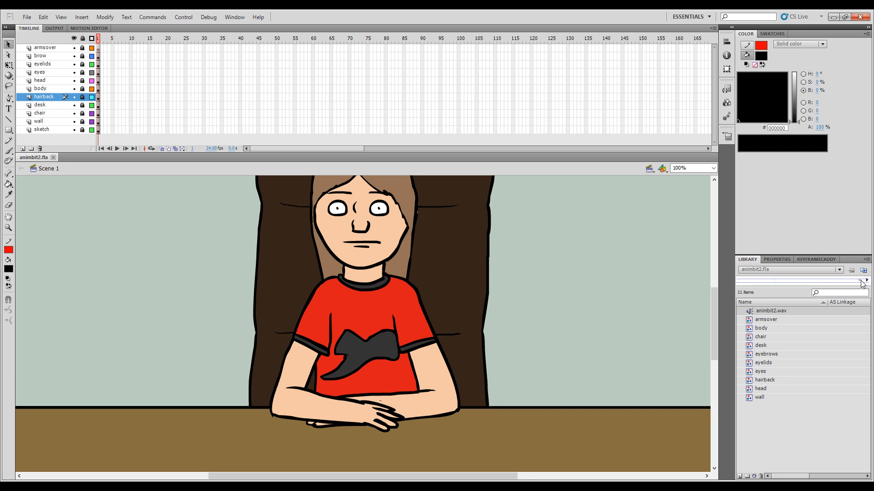
pyautogui.click(53, 158)
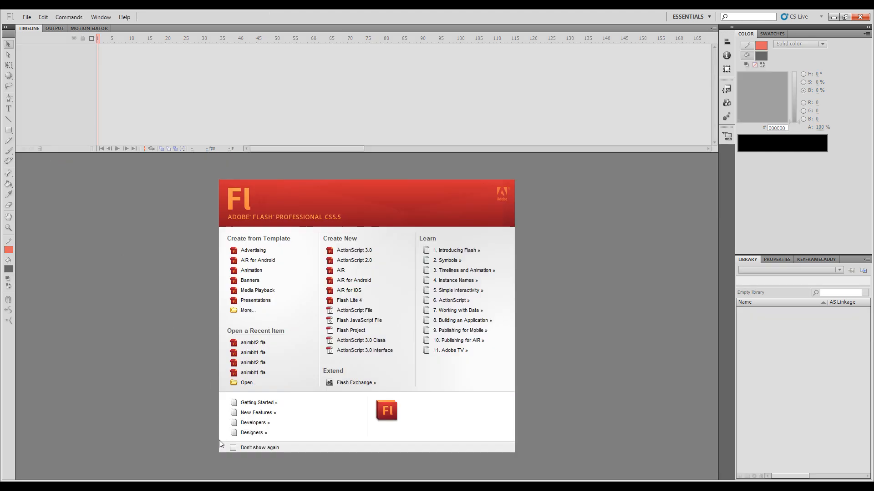
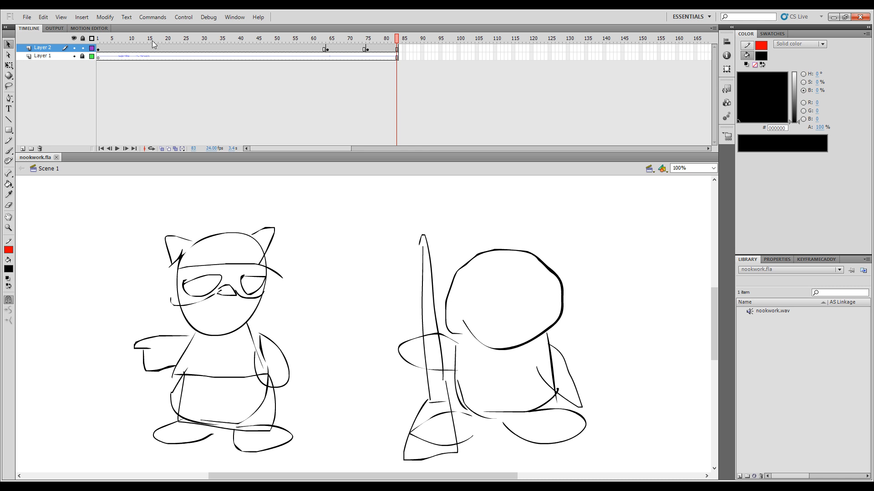
# Step: Play back the nookwork.fla rough animation from frame 1 with the whole stage in view and return to frame 1
pyautogui.moveTo(143, 43); pyautogui.dragTo(98, 44)
pyautogui.hotkey('ctrl', '-')
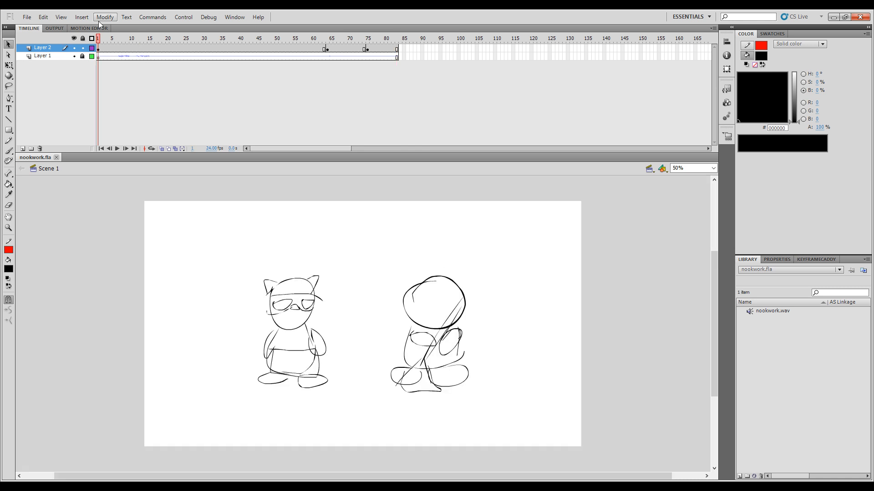
pyautogui.press('Return')
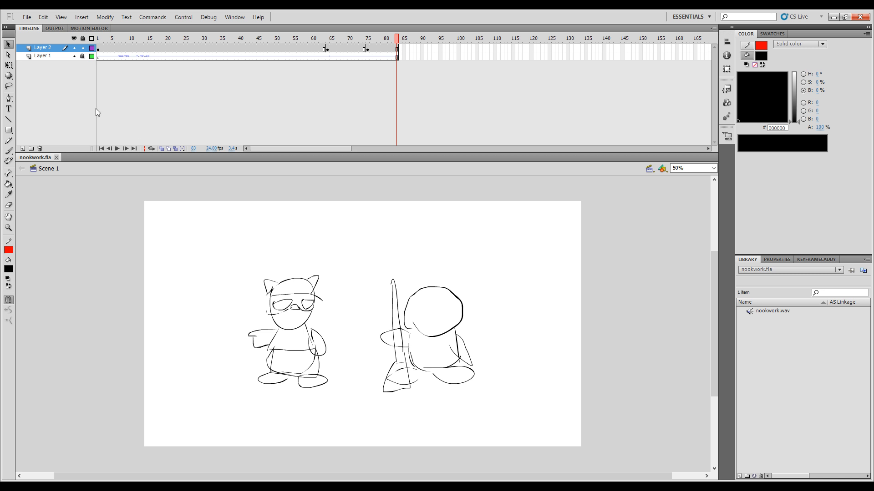
pyautogui.moveTo(156, 45); pyautogui.dragTo(81, 62)
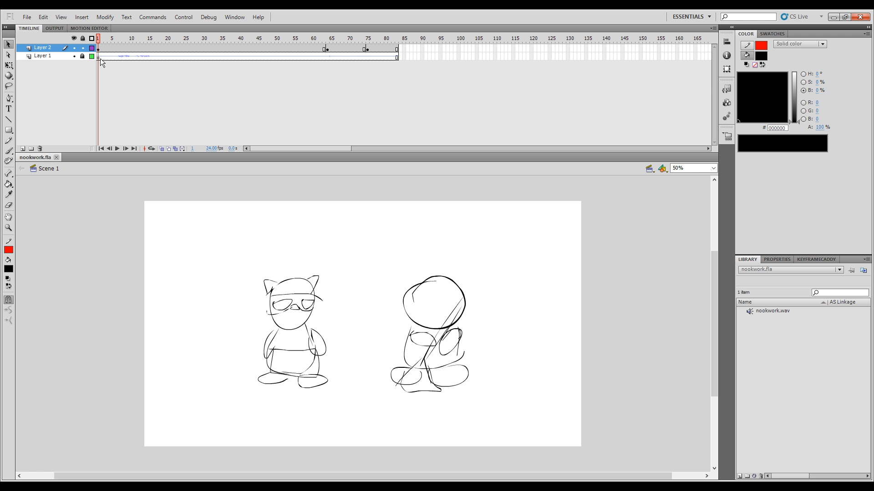
# Step: Recolour the rough sketches on Layer 2 to grey #747474 across all frames at once by editing multiple frames
pyautogui.click(176, 148)
pyautogui.moveTo(108, 41); pyautogui.dragTo(404, 55)
pyautogui.moveTo(530, 186); pyautogui.dragTo(146, 473)
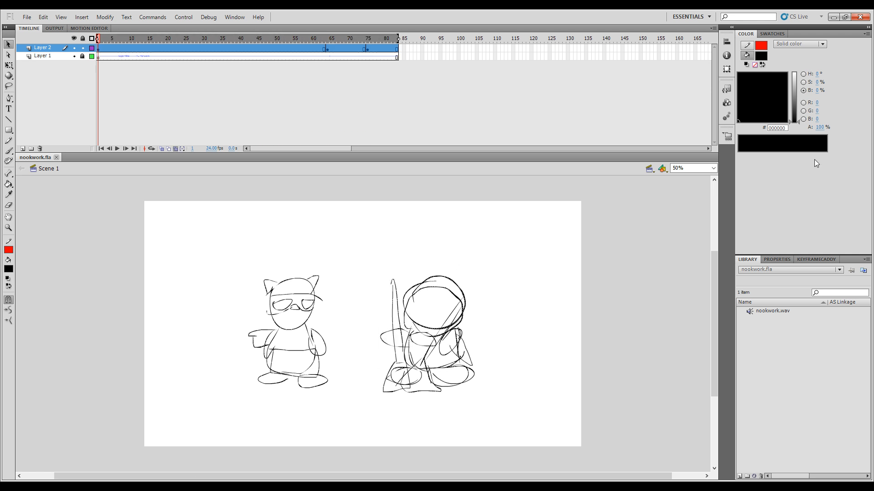
pyautogui.click(794, 100)
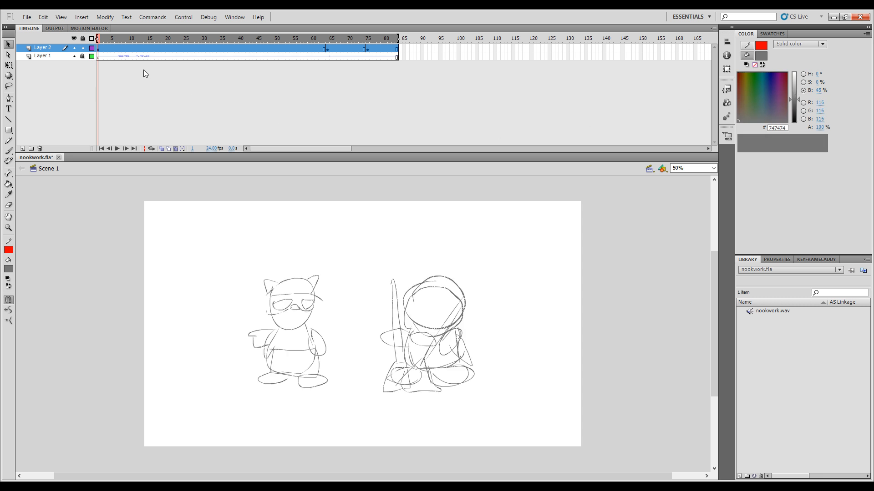
# Step: Lock Layer 2, add a new layer above it and stop editing multiple frames
pyautogui.click(82, 48)
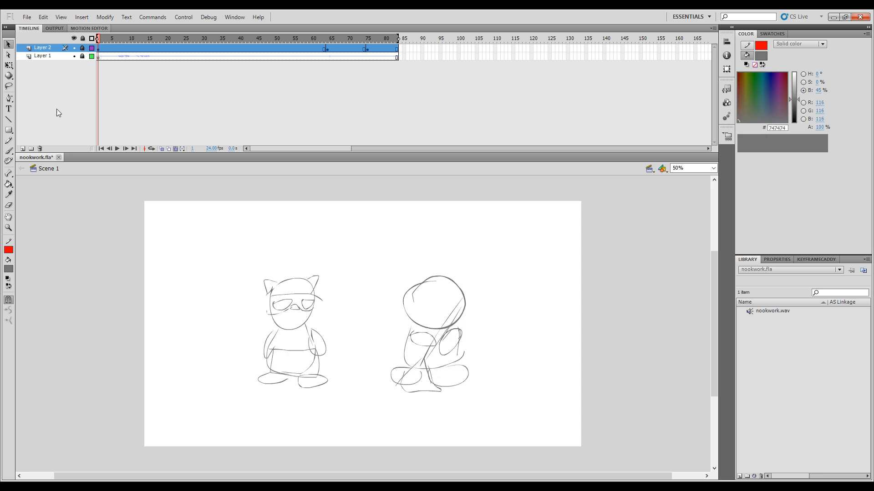
pyautogui.click(23, 149)
pyautogui.click(169, 150)
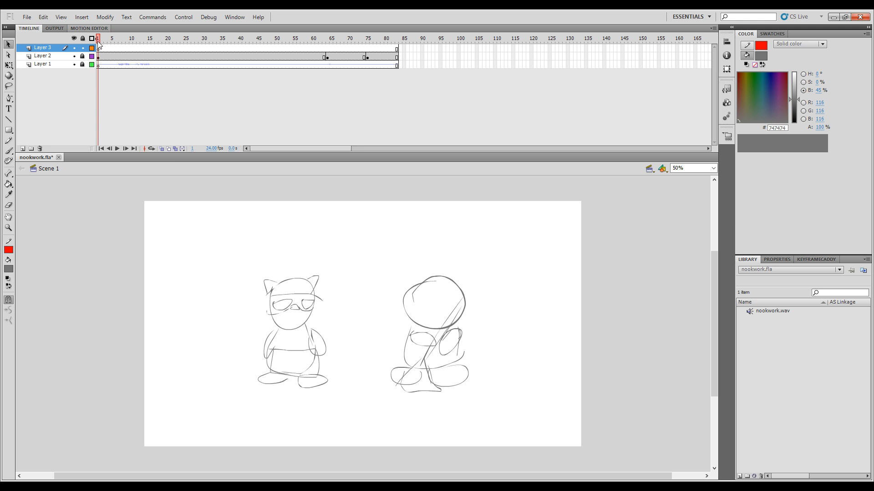
# Step: Paste the copied raccoon reference picture onto the new layer and place it beside the left rough figure
pyautogui.click(231, 487)
pyautogui.hotkey('ctrl', 'v')
pyautogui.moveTo(367, 326); pyautogui.dragTo(136, 320)
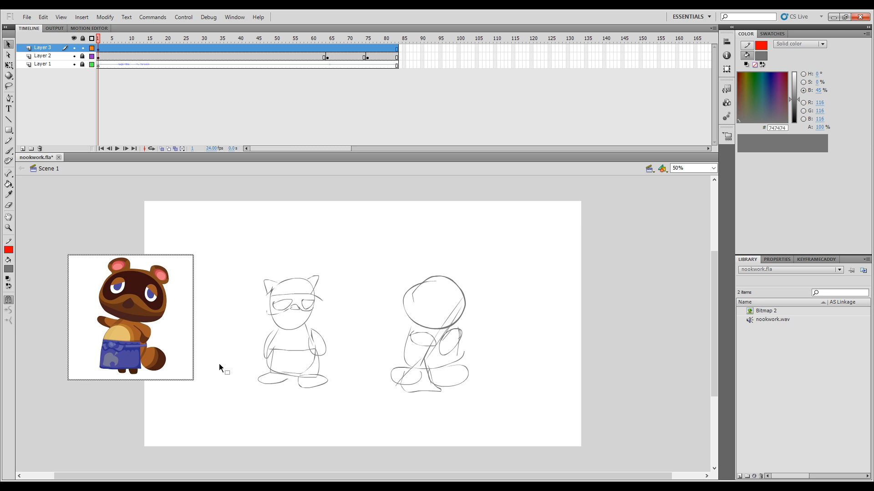
pyautogui.click(248, 372)
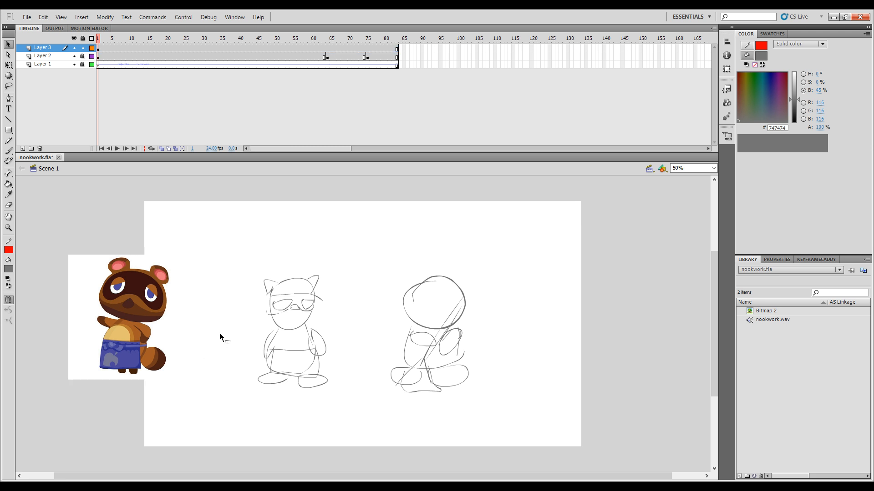
# Step: Choose the Brush tool and set its fill colour to black #000000
pyautogui.hotkey('ctrl', '=')
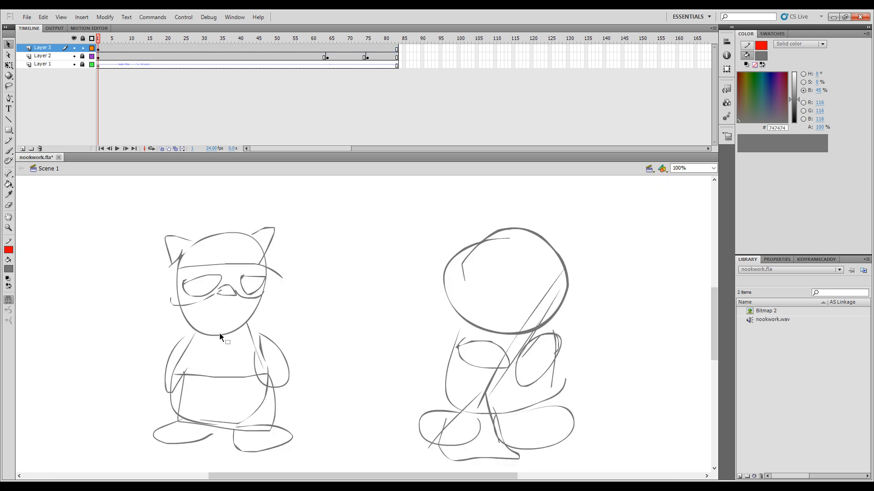
pyautogui.moveTo(245, 370); pyautogui.dragTo(430, 356)
pyautogui.press('b')
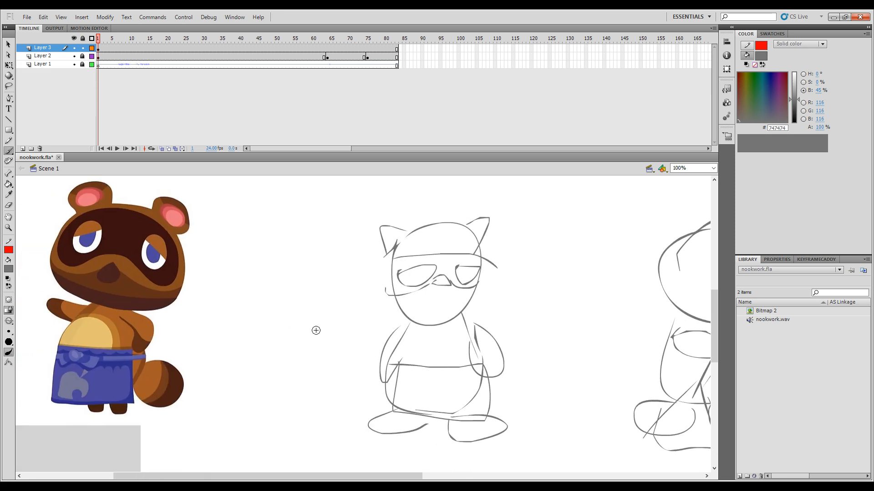
pyautogui.moveTo(794, 100); pyautogui.dragTo(794, 123)
pyautogui.moveTo(304, 285)
pyautogui.mouseDown()
pyautogui.moveTo(309, 302)
pyautogui.moveTo(304, 287)
pyautogui.mouseUp()
pyautogui.hotkey('ctrl', 'z')
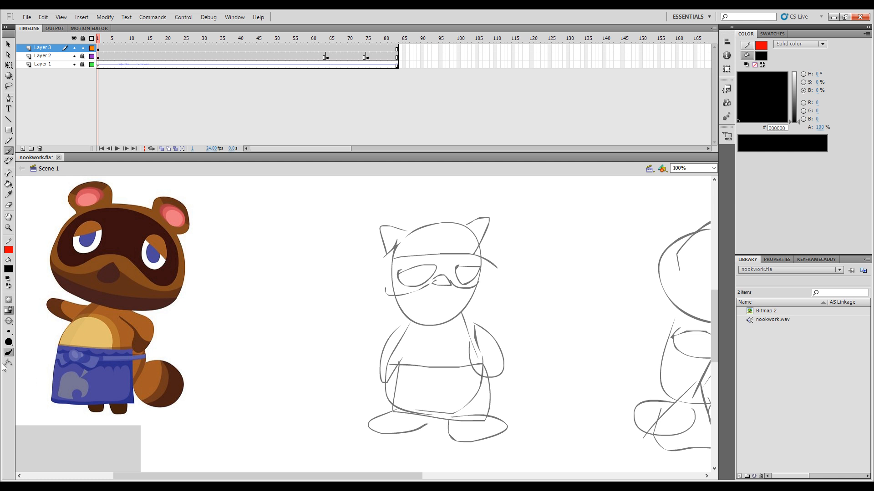
pyautogui.moveTo(380, 327); pyautogui.dragTo(378, 311)
pyautogui.hotkey('ctrl', 'z')
# Step: Sketch the raccoon's wide round head in black over the head of the left rough figure
pyautogui.hotkey('ctrl', '-')
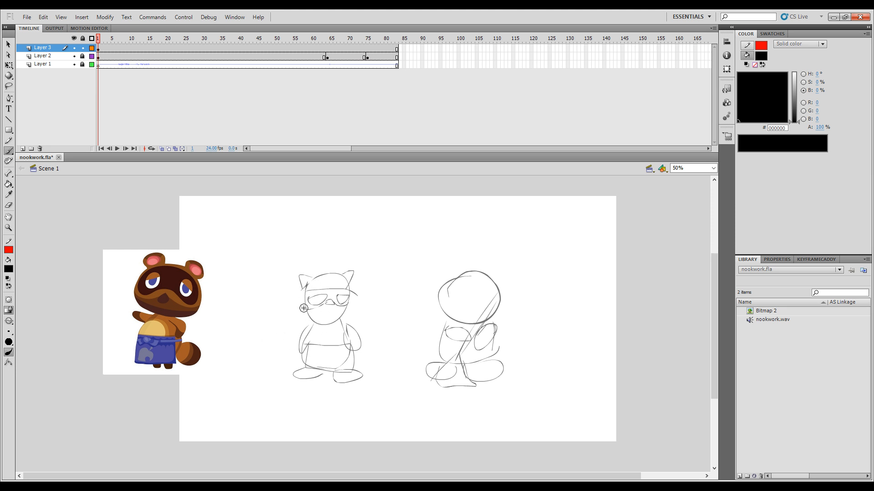
pyautogui.moveTo(294, 301)
pyautogui.mouseDown()
pyautogui.moveTo(307, 283)
pyautogui.moveTo(342, 273)
pyautogui.moveTo(310, 284)
pyautogui.moveTo(330, 274)
pyautogui.moveTo(354, 286)
pyautogui.moveTo(338, 281)
pyautogui.moveTo(361, 305)
pyautogui.moveTo(354, 287)
pyautogui.moveTo(352, 316)
pyautogui.mouseUp()
pyautogui.moveTo(300, 294)
pyautogui.mouseDown()
pyautogui.moveTo(322, 318)
pyautogui.moveTo(317, 323)
pyautogui.moveTo(341, 324)
pyautogui.mouseUp()
pyautogui.moveTo(316, 323); pyautogui.dragTo(347, 318)
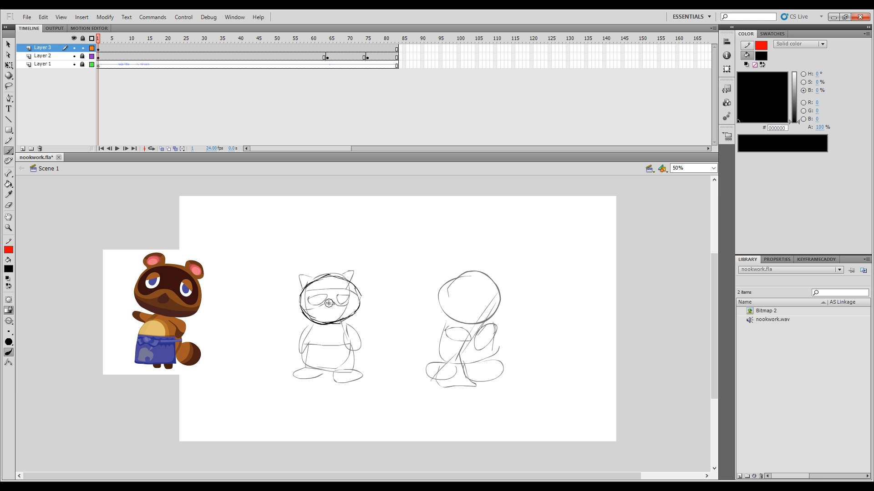
# Step: Sketch the raccoon's nose in the middle of the head, replacing the rotated triangular attempt with a rounder shape
pyautogui.moveTo(328, 303); pyautogui.dragTo(333, 299)
pyautogui.moveTo(328, 300)
pyautogui.mouseDown()
pyautogui.moveTo(335, 310)
pyautogui.moveTo(331, 300)
pyautogui.mouseUp()
pyautogui.hotkey('ctrl', 'z')
pyautogui.moveTo(319, 282); pyautogui.dragTo(303, 310)
pyautogui.hotkey('ctrl', 'z')
pyautogui.moveTo(307, 304); pyautogui.dragTo(311, 283)
pyautogui.hotkey('ctrl', 'z')
pyautogui.moveTo(320, 295); pyautogui.dragTo(339, 318)
pyautogui.press('w')
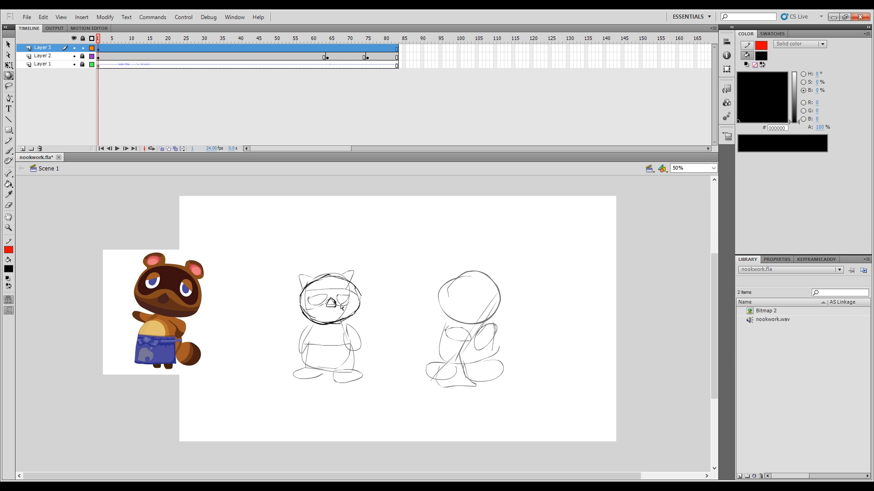
pyautogui.press('q')
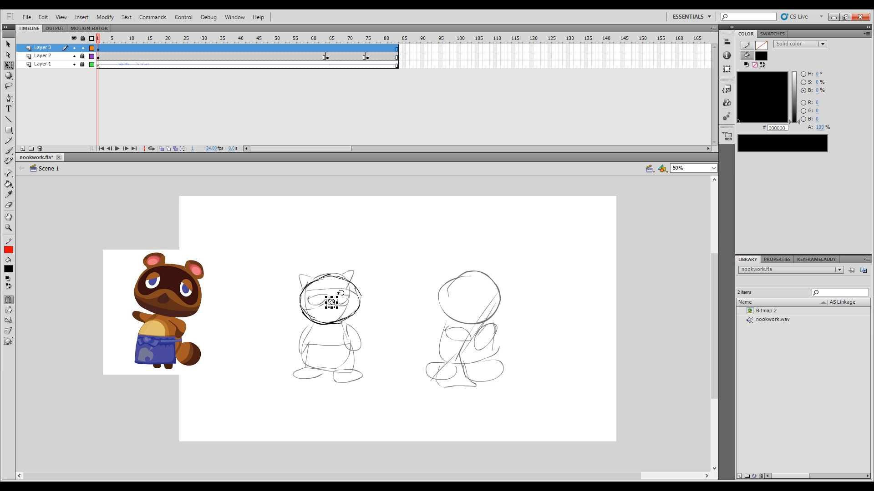
pyautogui.press('b')
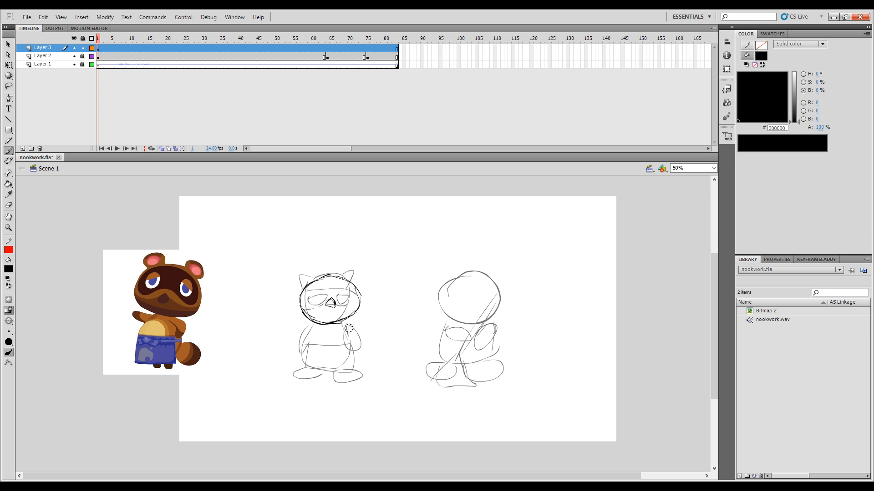
pyautogui.press('Delete')
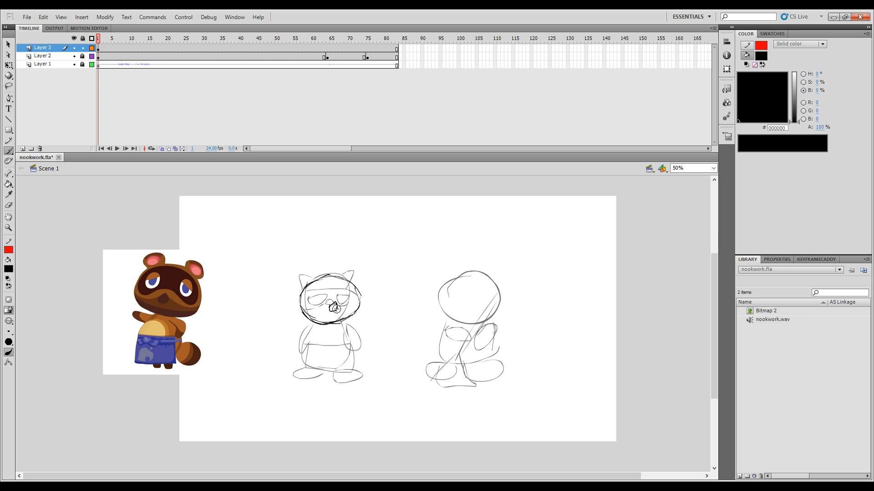
# Step: Sketch the raccoon's face mask around the nose and both eyes with half-closed lids and pupils
pyautogui.moveTo(324, 301); pyautogui.dragTo(342, 299)
pyautogui.hotkey('ctrl', 'z')
pyautogui.moveTo(320, 302); pyautogui.dragTo(326, 299)
pyautogui.hotkey('ctrl', 'z')
pyautogui.moveTo(351, 307); pyautogui.dragTo(350, 305)
pyautogui.moveTo(312, 297); pyautogui.dragTo(353, 290)
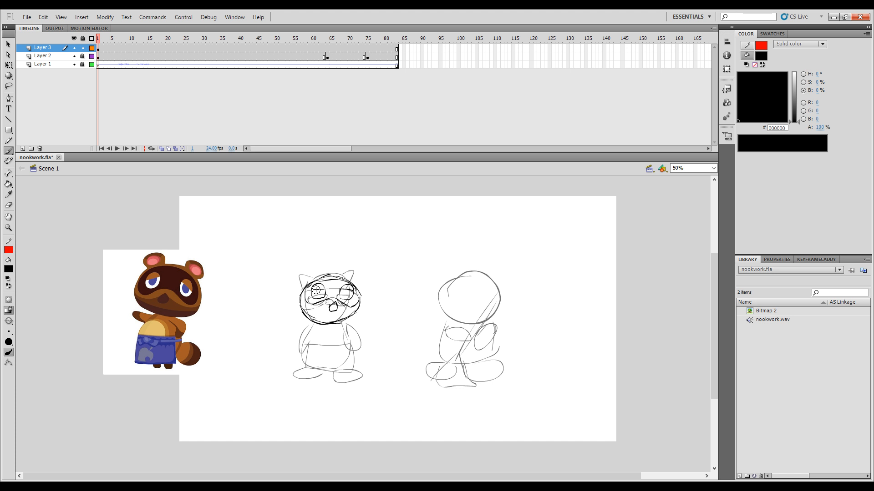
pyautogui.moveTo(318, 296); pyautogui.dragTo(324, 287)
# Step: Sketch two round ears with inner outlines on the raccoon's head and check it with Layer 2 briefly hidden
pyautogui.moveTo(298, 288); pyautogui.dragTo(315, 276)
pyautogui.moveTo(361, 276); pyautogui.dragTo(360, 285)
pyautogui.moveTo(305, 275); pyautogui.dragTo(348, 272)
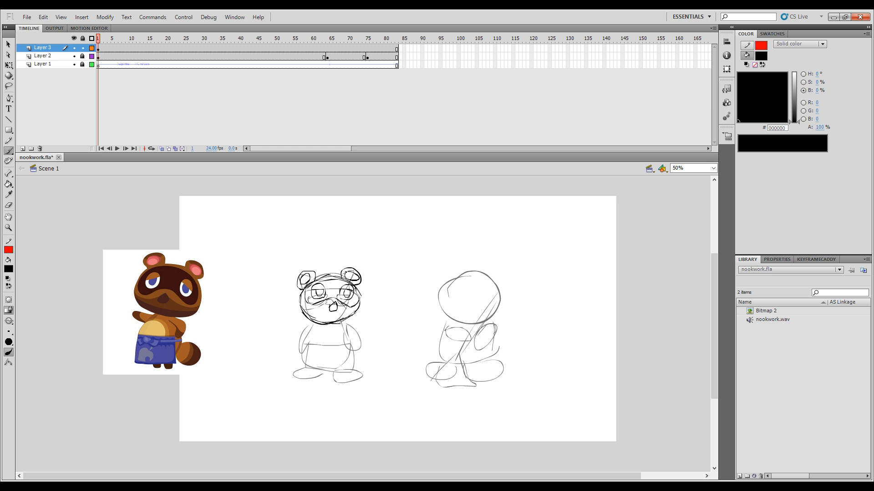
pyautogui.click(74, 56)
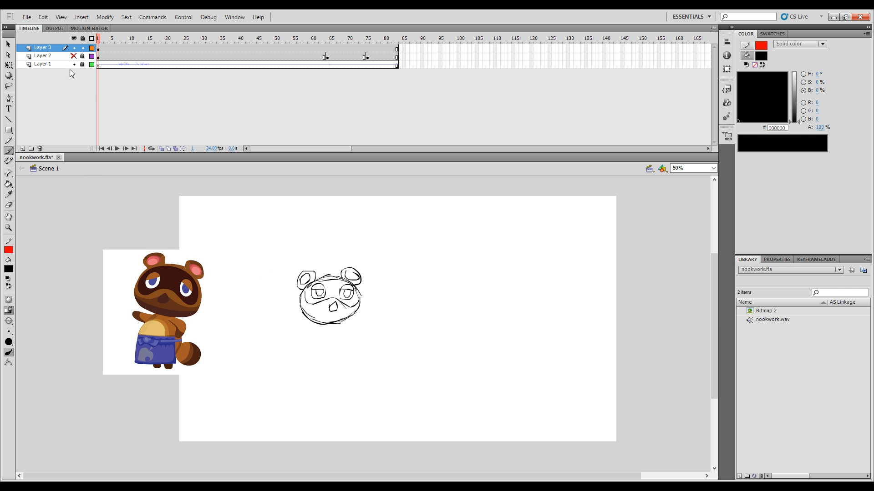
pyautogui.click(74, 56)
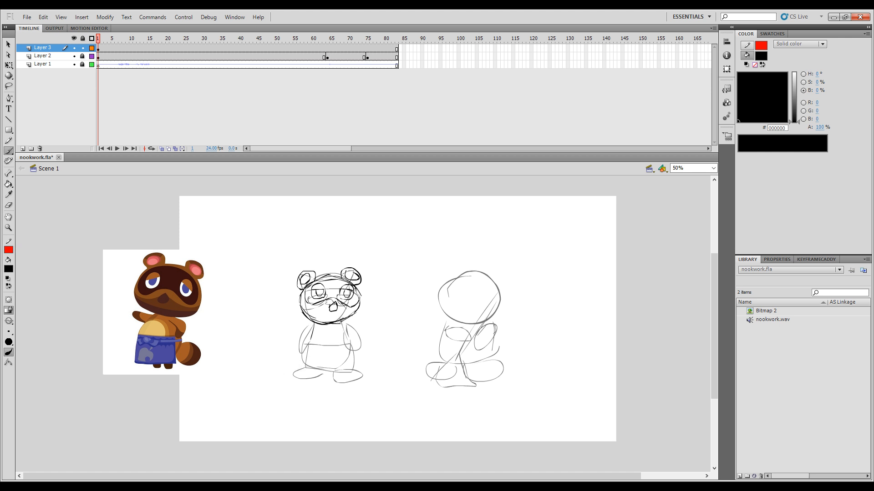
# Step: Sketch the raccoon's rounded body and two short legs beneath the head
pyautogui.moveTo(352, 338)
pyautogui.mouseDown()
pyautogui.moveTo(348, 358)
pyautogui.moveTo(334, 365)
pyautogui.moveTo(312, 361)
pyautogui.moveTo(310, 337)
pyautogui.mouseUp()
pyautogui.moveTo(310, 359); pyautogui.dragTo(316, 382)
pyautogui.moveTo(318, 382); pyautogui.dragTo(319, 363)
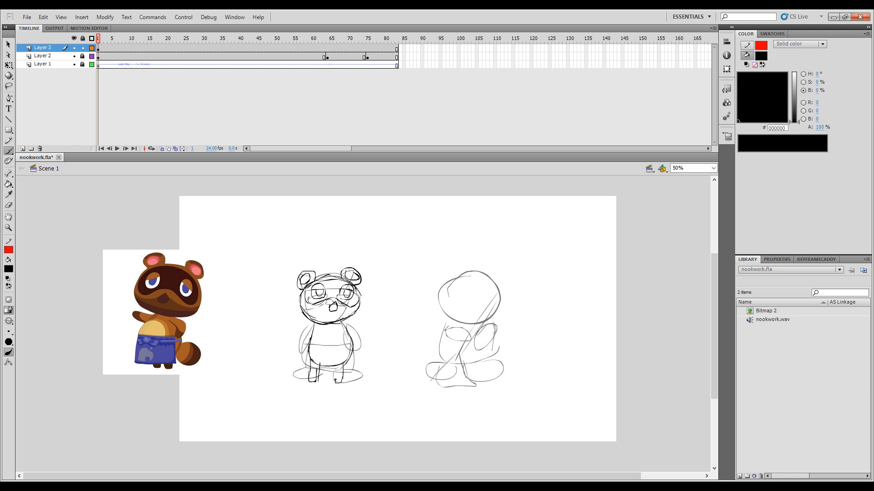
pyautogui.moveTo(336, 381); pyautogui.dragTo(335, 382)
pyautogui.moveTo(335, 383); pyautogui.dragTo(333, 364)
pyautogui.hotkey('ctrl', 'z')
# Step: Sketch the raccoon's apron with a waistband and a bow at the centre of the waist
pyautogui.moveTo(321, 345)
pyautogui.mouseDown()
pyautogui.moveTo(311, 344)
pyautogui.moveTo(313, 377)
pyautogui.moveTo(349, 375)
pyautogui.mouseUp()
pyautogui.moveTo(330, 353); pyautogui.dragTo(324, 347)
pyautogui.moveTo(337, 355)
pyautogui.mouseDown()
pyautogui.moveTo(320, 350)
pyautogui.moveTo(355, 346)
pyautogui.mouseUp()
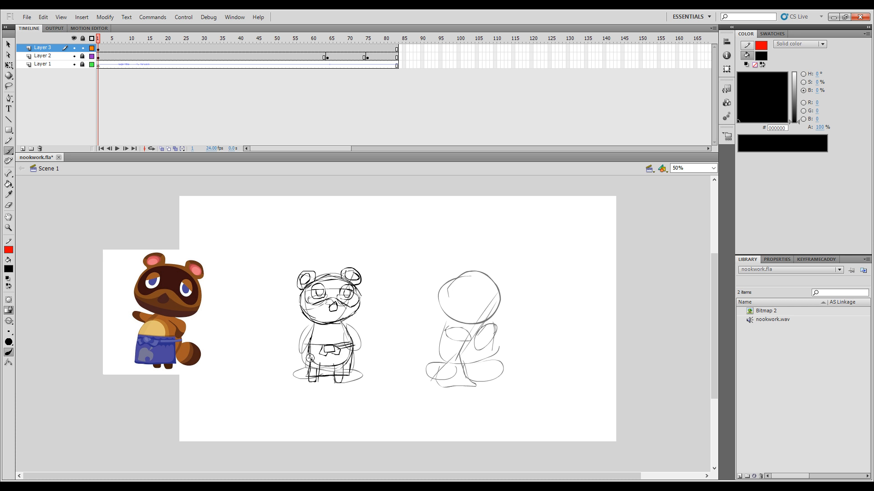
pyautogui.moveTo(324, 347); pyautogui.dragTo(308, 346)
pyautogui.moveTo(349, 346); pyautogui.dragTo(349, 348)
pyautogui.hotkey('ctrl', 'z')
# Step: Sketch the raccoon's belly patch, hanging arms and round tail, and check the figure with Layer 2 briefly hidden
pyautogui.hotkey('ctrl', 'z')
pyautogui.moveTo(311, 340); pyautogui.dragTo(350, 340)
pyautogui.moveTo(300, 373); pyautogui.dragTo(309, 371)
pyautogui.hotkey('ctrl', 'z')
pyautogui.moveTo(291, 363); pyautogui.dragTo(308, 371)
pyautogui.hotkey('ctrl', 'z')
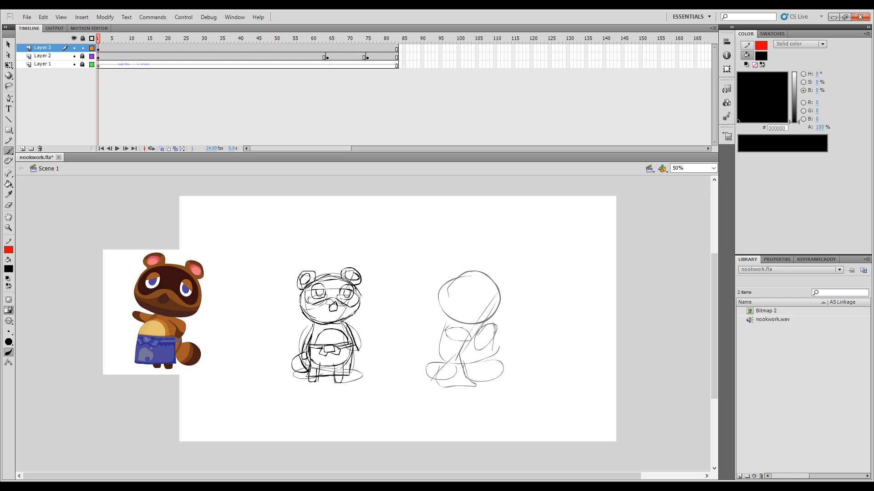
pyautogui.moveTo(357, 350); pyautogui.dragTo(358, 360)
pyautogui.click(74, 56)
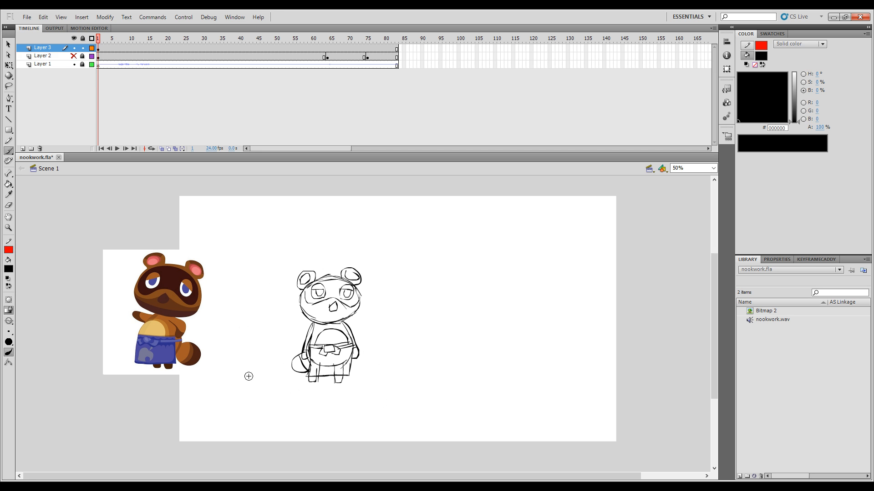
pyautogui.click(73, 56)
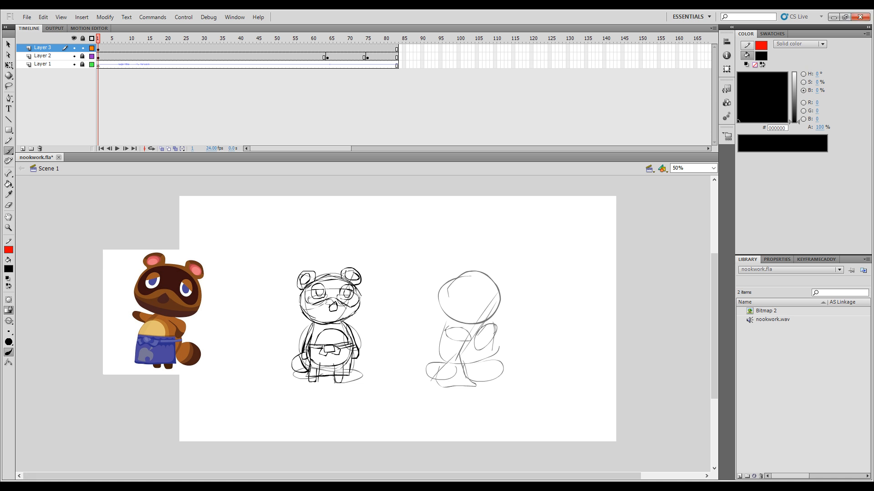
# Step: Add another layer on top and sketch the second character's round head over the right rough figure
pyautogui.moveTo(99, 41); pyautogui.dragTo(71, 57)
pyautogui.click(22, 149)
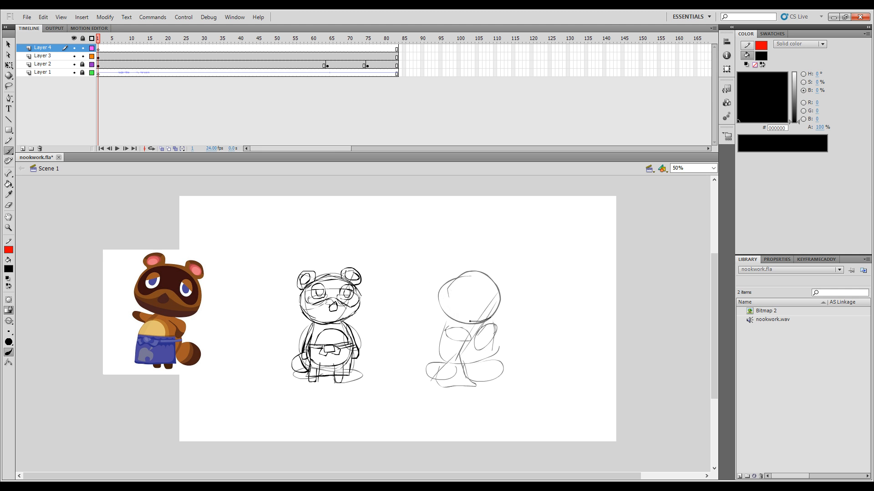
pyautogui.hotkey('ctrl', 'z')
pyautogui.moveTo(442, 303)
pyautogui.mouseDown()
pyautogui.moveTo(460, 276)
pyautogui.moveTo(490, 278)
pyautogui.moveTo(500, 304)
pyautogui.moveTo(482, 318)
pyautogui.mouseUp()
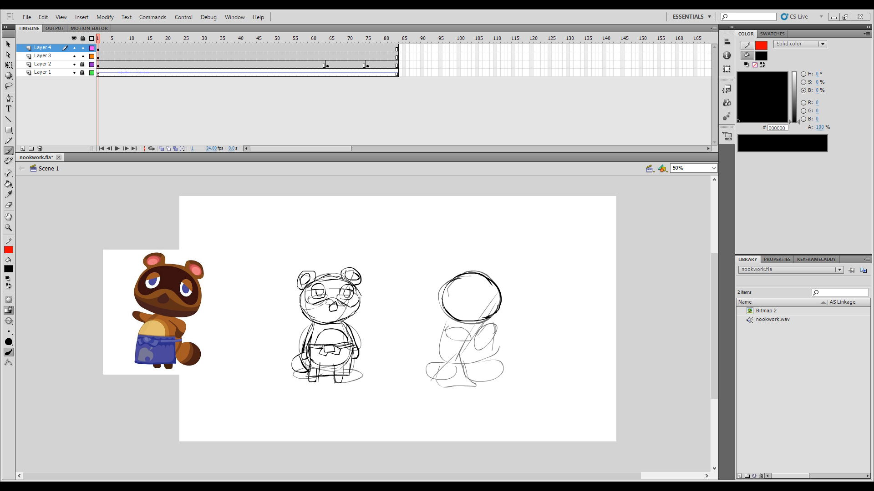
pyautogui.click(444, 352)
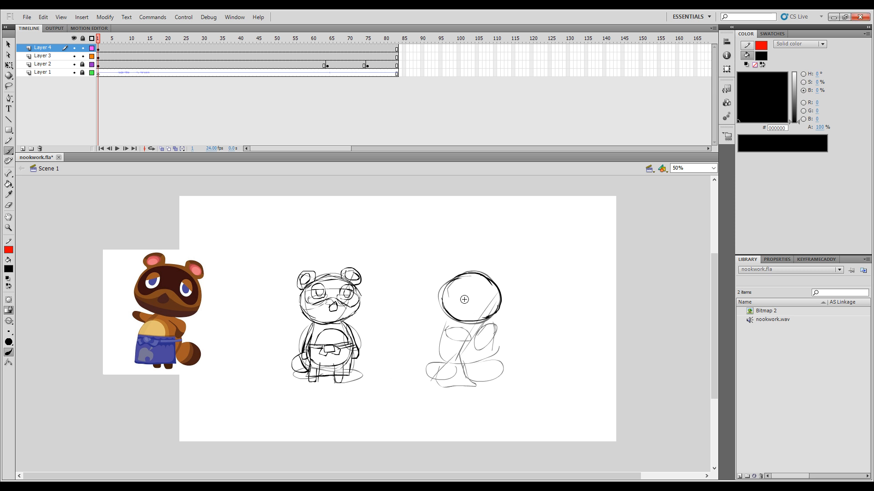
# Step: Sketch the second character's triangular nose, smiling mouth and two oval eyes with pupils
pyautogui.moveTo(464, 300); pyautogui.dragTo(469, 294)
pyautogui.hotkey('ctrl', 'z')
pyautogui.moveTo(462, 303); pyautogui.dragTo(483, 309)
pyautogui.moveTo(476, 287); pyautogui.dragTo(483, 295)
pyautogui.hotkey('ctrl', 'z')
pyautogui.hotkey('ctrl', 'z')
pyautogui.moveTo(449, 296); pyautogui.dragTo(452, 300)
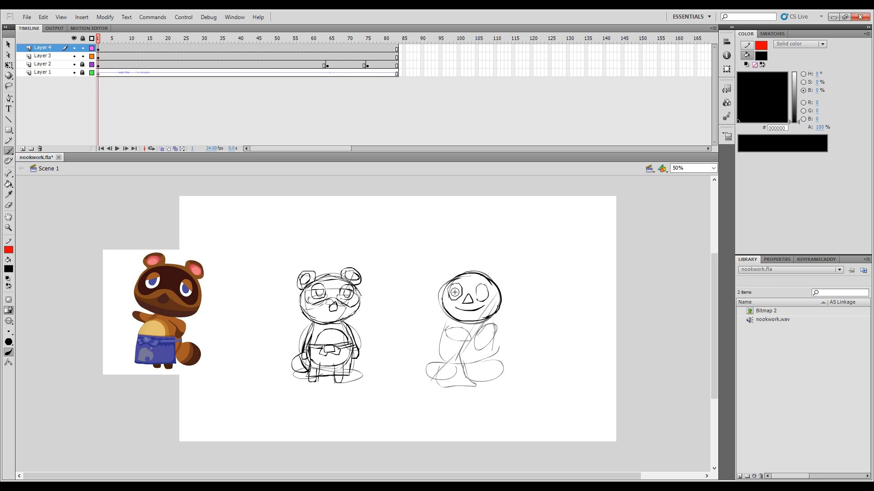
pyautogui.moveTo(455, 297)
pyautogui.mouseDown()
pyautogui.moveTo(454, 285)
pyautogui.moveTo(456, 293)
pyautogui.mouseUp()
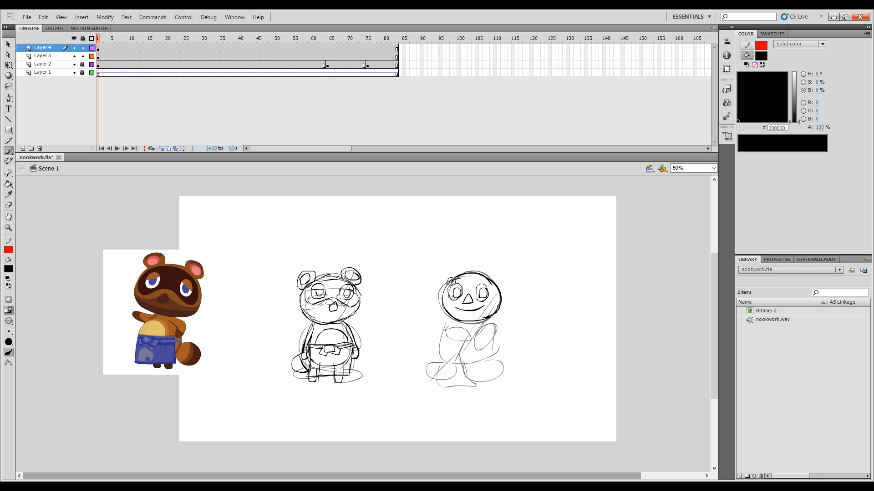
# Step: Sketch a helmet with a curved brim and two upward-pointing horns on the second character's head
pyautogui.moveTo(448, 283); pyautogui.dragTo(479, 281)
pyautogui.hotkey('ctrl', 'z')
pyautogui.hotkey('ctrl', 'z')
pyautogui.moveTo(497, 285); pyautogui.dragTo(503, 305)
pyautogui.hotkey('ctrl', 'z')
pyautogui.moveTo(459, 277)
pyautogui.mouseDown()
pyautogui.moveTo(437, 256)
pyautogui.moveTo(447, 281)
pyautogui.moveTo(501, 260)
pyautogui.moveTo(493, 286)
pyautogui.mouseUp()
pyautogui.hotkey('ctrl', 'z')
pyautogui.moveTo(502, 253)
pyautogui.mouseDown()
pyautogui.moveTo(495, 281)
pyautogui.moveTo(452, 278)
pyautogui.moveTo(470, 268)
pyautogui.moveTo(495, 283)
pyautogui.mouseUp()
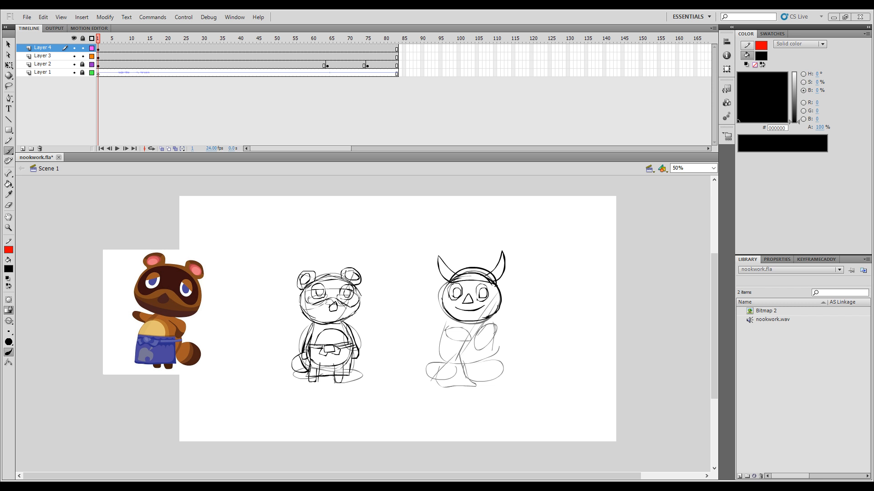
# Step: Sketch the second character's flared shirt, shorts, legs and shoes over the rough body
pyautogui.moveTo(450, 318)
pyautogui.mouseDown()
pyautogui.moveTo(431, 347)
pyautogui.moveTo(450, 322)
pyautogui.mouseUp()
pyautogui.hotkey('ctrl', 'z')
pyautogui.moveTo(452, 353)
pyautogui.mouseDown()
pyautogui.moveTo(484, 351)
pyautogui.moveTo(489, 337)
pyautogui.moveTo(493, 351)
pyautogui.moveTo(450, 366)
pyautogui.moveTo(471, 363)
pyautogui.mouseUp()
pyautogui.hotkey('ctrl', 'z')
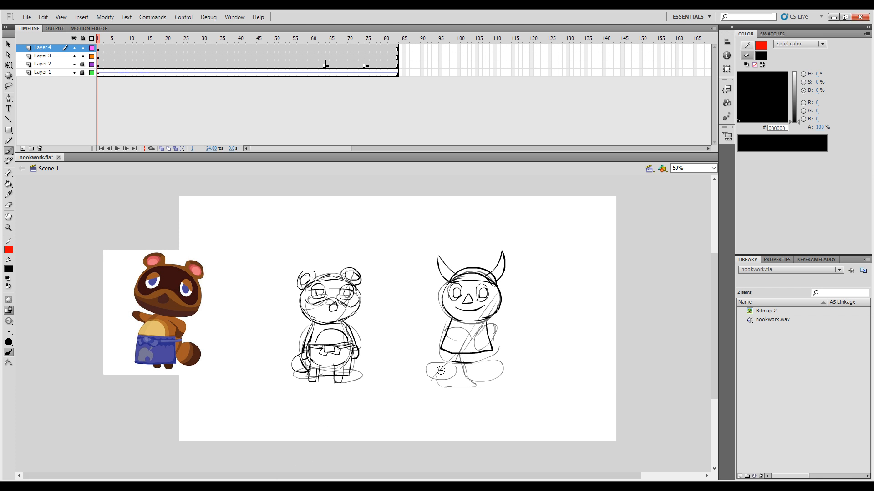
pyautogui.moveTo(441, 349)
pyautogui.mouseDown()
pyautogui.moveTo(463, 369)
pyautogui.moveTo(488, 351)
pyautogui.moveTo(493, 367)
pyautogui.moveTo(466, 364)
pyautogui.mouseUp()
pyautogui.moveTo(455, 384)
pyautogui.mouseDown()
pyautogui.moveTo(497, 383)
pyautogui.moveTo(445, 373)
pyautogui.moveTo(455, 388)
pyautogui.moveTo(474, 381)
pyautogui.mouseUp()
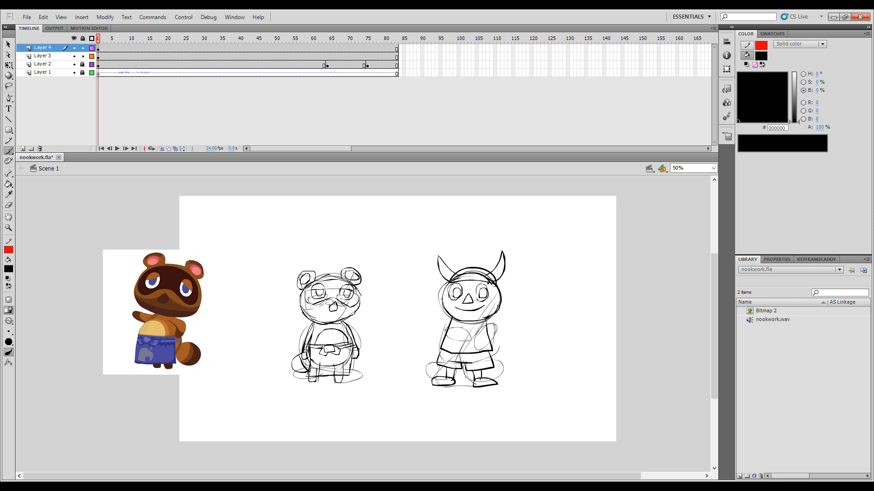
# Step: Sketch the second character's arms folded across the shirt, with sleeves and a hand by the shoulder
pyautogui.hotkey('ctrl', 'z')
pyautogui.moveTo(473, 336)
pyautogui.mouseDown()
pyautogui.moveTo(487, 325)
pyautogui.moveTo(489, 324)
pyautogui.mouseUp()
pyautogui.hotkey('ctrl', 'z')
pyautogui.moveTo(461, 343); pyautogui.dragTo(446, 333)
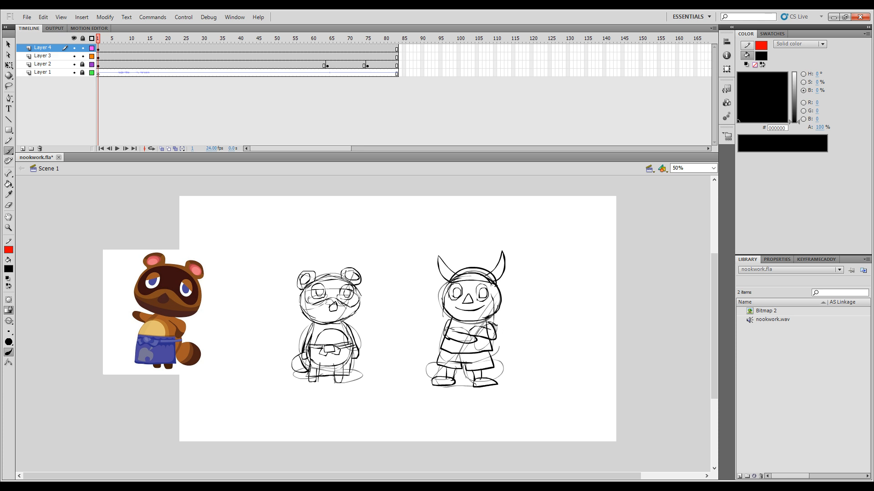
pyautogui.moveTo(492, 324); pyautogui.dragTo(496, 339)
pyautogui.moveTo(484, 317); pyautogui.dragTo(474, 326)
# Step: Sketch a broom slanting diagonally across the second character's body, with its bristled head over the foot
pyautogui.moveTo(474, 338)
pyautogui.mouseDown()
pyautogui.moveTo(451, 373)
pyautogui.moveTo(450, 366)
pyautogui.moveTo(425, 386)
pyautogui.mouseUp()
pyautogui.hotkey('ctrl', 'z')
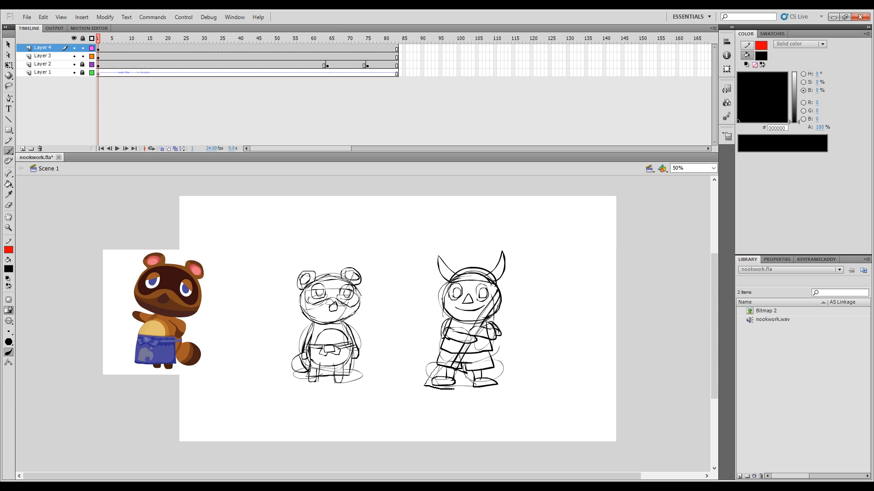
pyautogui.moveTo(467, 374); pyautogui.dragTo(431, 386)
pyautogui.moveTo(451, 371)
pyautogui.mouseDown()
pyautogui.moveTo(435, 390)
pyautogui.moveTo(459, 388)
pyautogui.mouseUp()
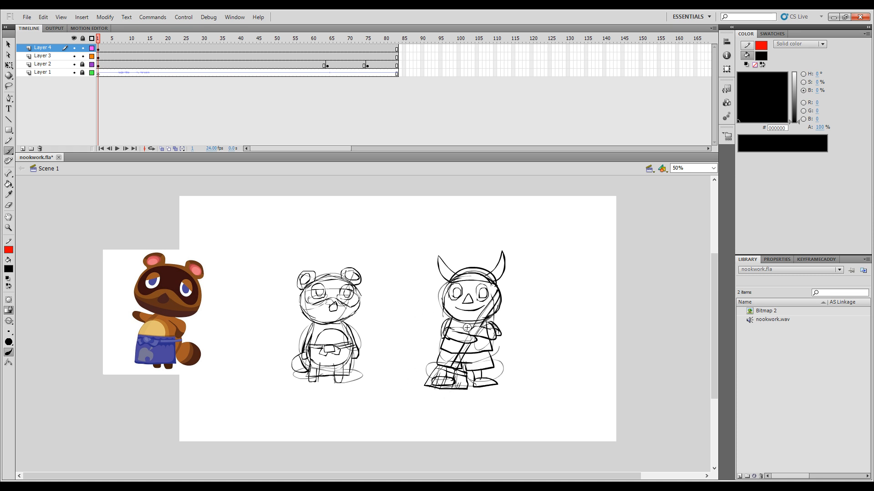
# Step: Sketch long hair strands down both sides of the second character's head
pyautogui.moveTo(500, 298); pyautogui.dragTo(497, 288)
pyautogui.hotkey('ctrl', 'z')
pyautogui.moveTo(441, 332); pyautogui.dragTo(443, 337)
# Step: Delete the colored raccoon reference picture beside the stage
pyautogui.hotkey('ctrl', 'a')
pyautogui.press('Delete')
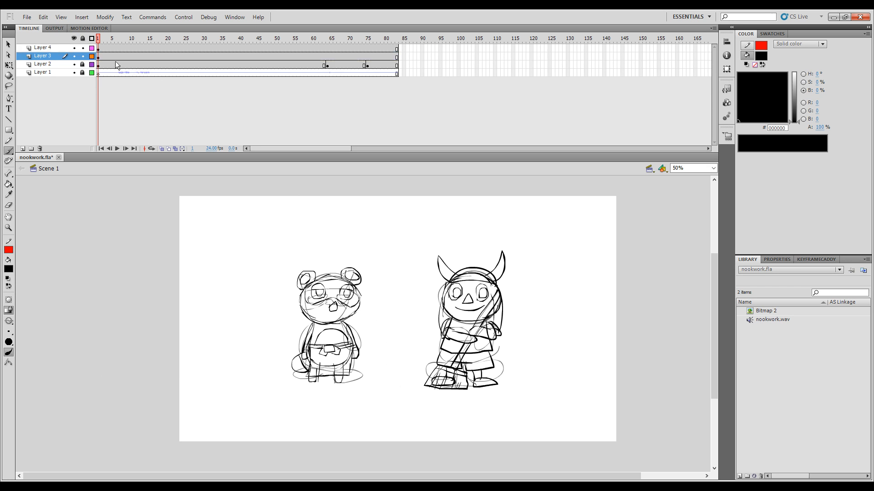
# Step: Add a keyframe at frame 64 of Layer 3 and erase the raccoon's arm on the tail side
pyautogui.moveTo(100, 42)
pyautogui.mouseDown()
pyautogui.moveTo(229, 63)
pyautogui.moveTo(329, 95)
pyautogui.moveTo(392, 91)
pyautogui.moveTo(308, 87)
pyautogui.moveTo(328, 85)
pyautogui.moveTo(321, 73)
pyautogui.moveTo(328, 42)
pyautogui.moveTo(411, 64)
pyautogui.moveTo(351, 67)
pyautogui.moveTo(332, 48)
pyautogui.mouseUp()
pyautogui.click(328, 57)
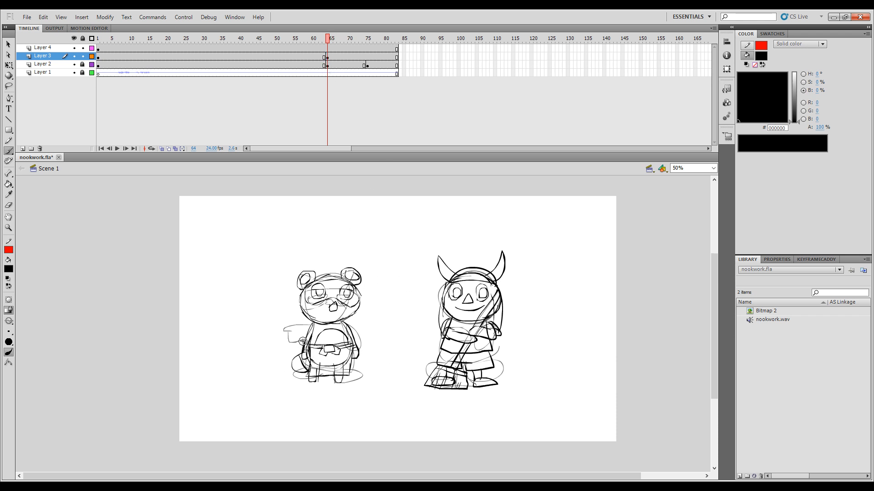
pyautogui.press('e')
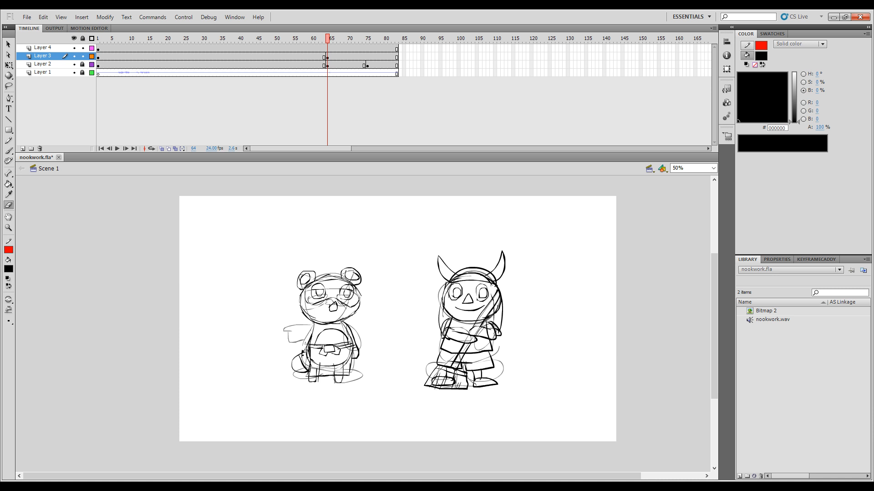
# Step: Sketch the raccoon's arm stretched out sideways with a pointing hand, cleaning up the finger lines
pyautogui.press('b')
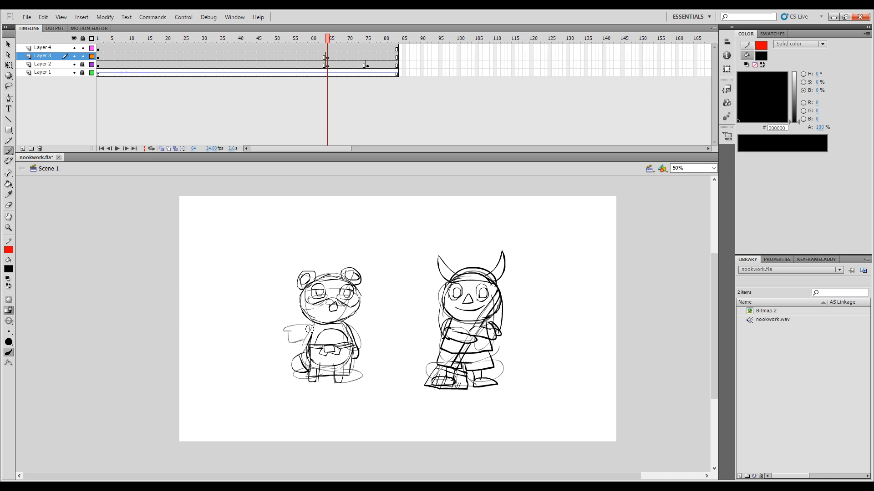
pyautogui.moveTo(314, 325); pyautogui.dragTo(288, 332)
pyautogui.hotkey('ctrl', 'z')
pyautogui.hotkey('ctrl', 'z')
pyautogui.moveTo(278, 326); pyautogui.dragTo(271, 327)
pyautogui.hotkey('ctrl', 'z')
pyautogui.press('e')
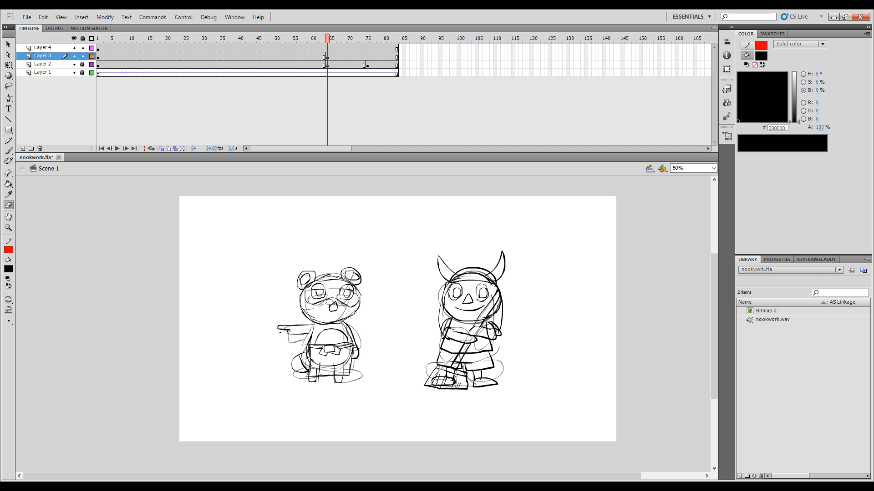
pyautogui.press('b')
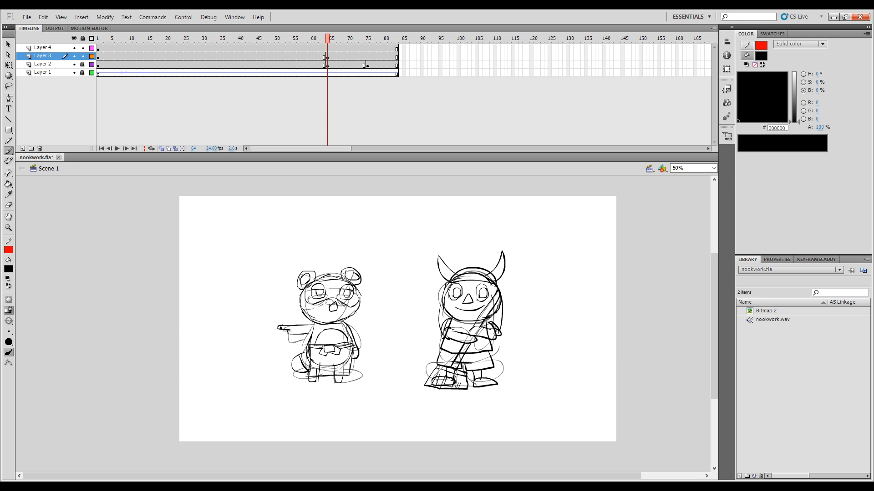
pyautogui.press('e')
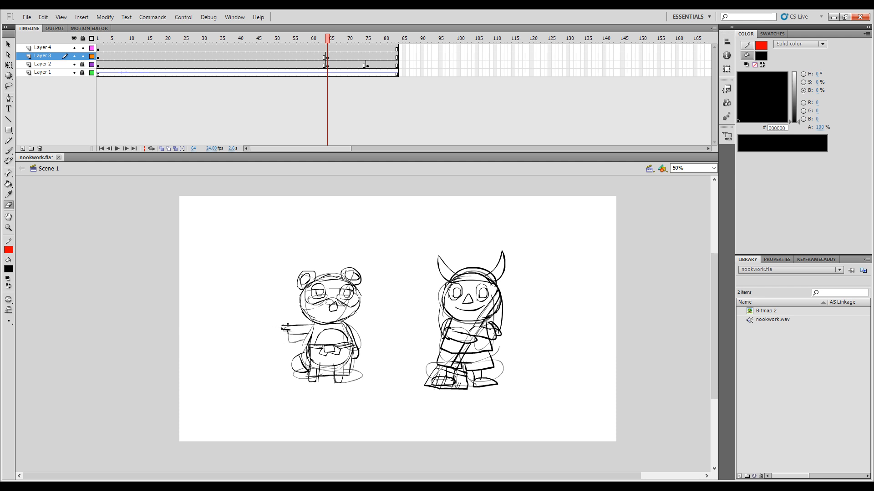
pyautogui.press('b')
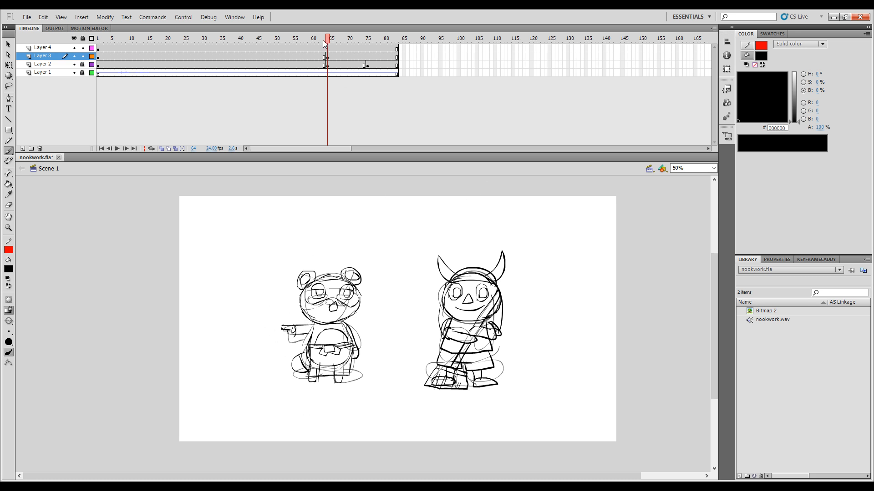
# Step: Review the raccoon's pose change around frame 64 with the rough sketch on Layer 2 temporarily hidden
pyautogui.click(74, 64)
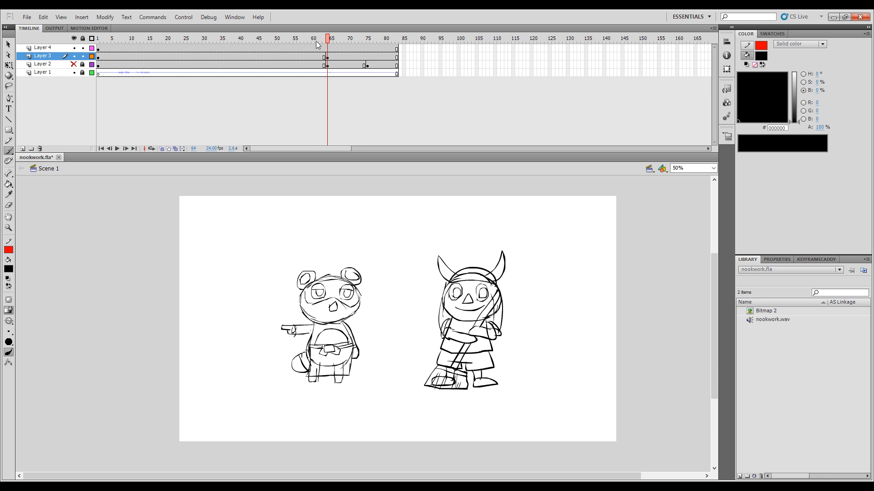
pyautogui.click(320, 39)
pyautogui.moveTo(321, 42); pyautogui.dragTo(401, 58)
pyautogui.moveTo(341, 41)
pyautogui.mouseDown()
pyautogui.moveTo(326, 43)
pyautogui.moveTo(368, 46)
pyautogui.moveTo(330, 47)
pyautogui.mouseUp()
pyautogui.click(74, 64)
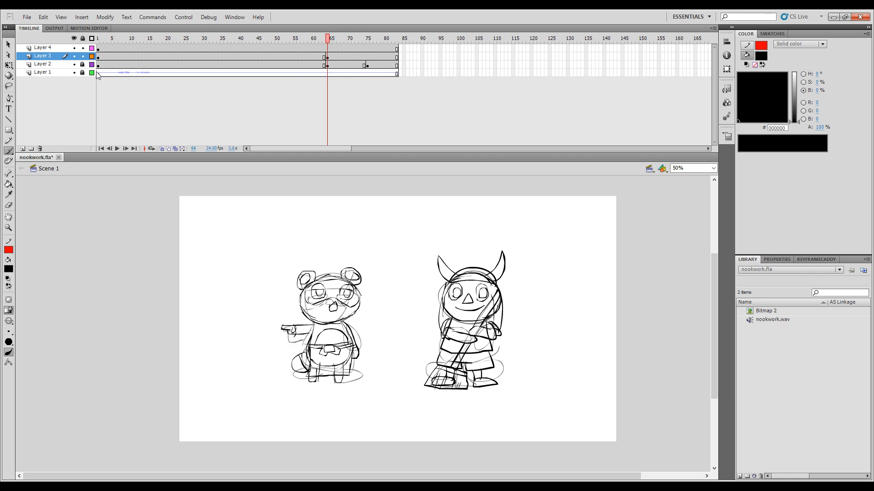
# Step: Insert a blank keyframe at frame 75 of Layer 4 and enable onion skinning limited to the previous frame
pyautogui.click(328, 48)
pyautogui.moveTo(328, 41)
pyautogui.mouseDown()
pyautogui.moveTo(318, 42)
pyautogui.moveTo(371, 50)
pyautogui.moveTo(324, 53)
pyautogui.moveTo(379, 59)
pyautogui.moveTo(368, 48)
pyautogui.mouseUp()
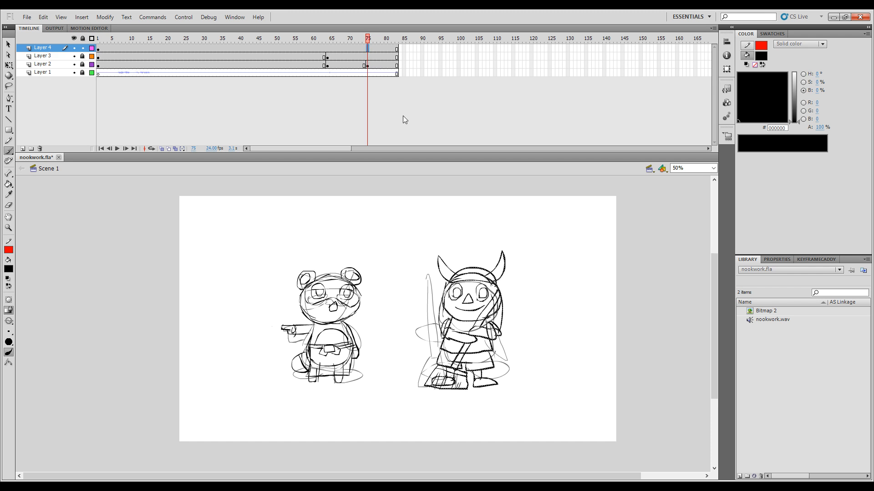
pyautogui.press('F7')
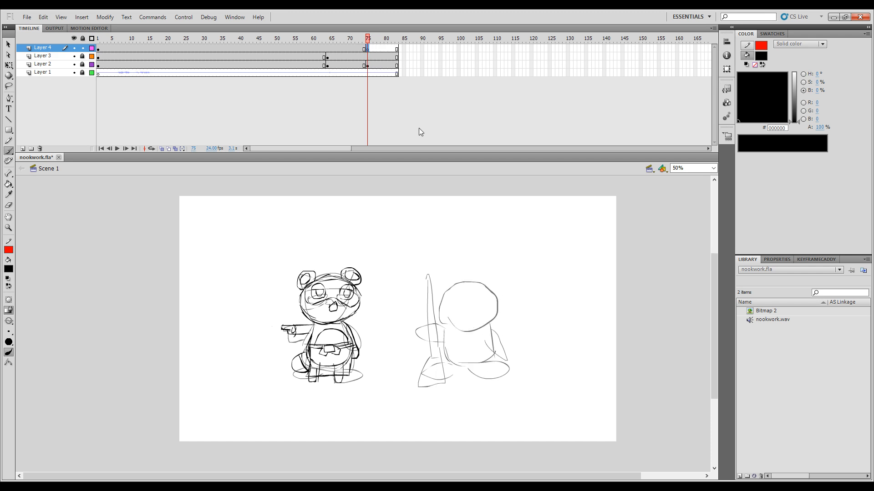
pyautogui.click(162, 148)
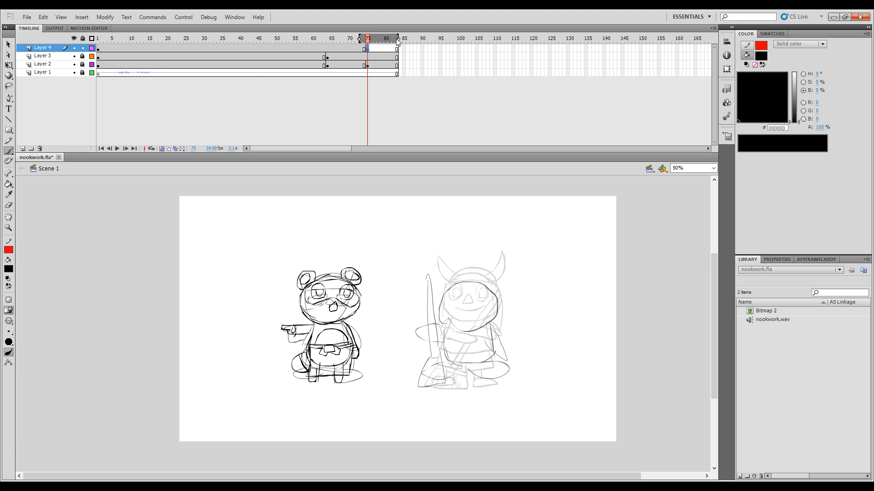
pyautogui.moveTo(399, 38); pyautogui.dragTo(364, 39)
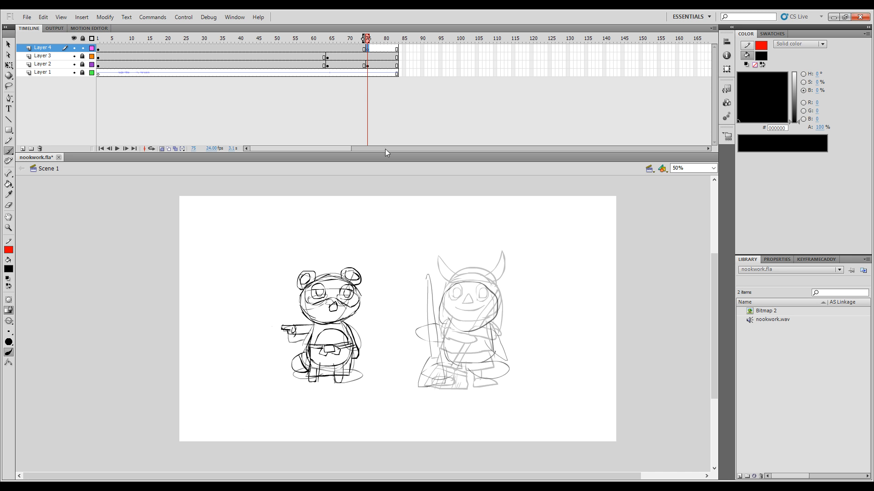
pyautogui.press('.')
# Step: Sketch the second character's round head outline at frame 75 and shift it slightly downward
pyautogui.moveTo(497, 307); pyautogui.dragTo(479, 319)
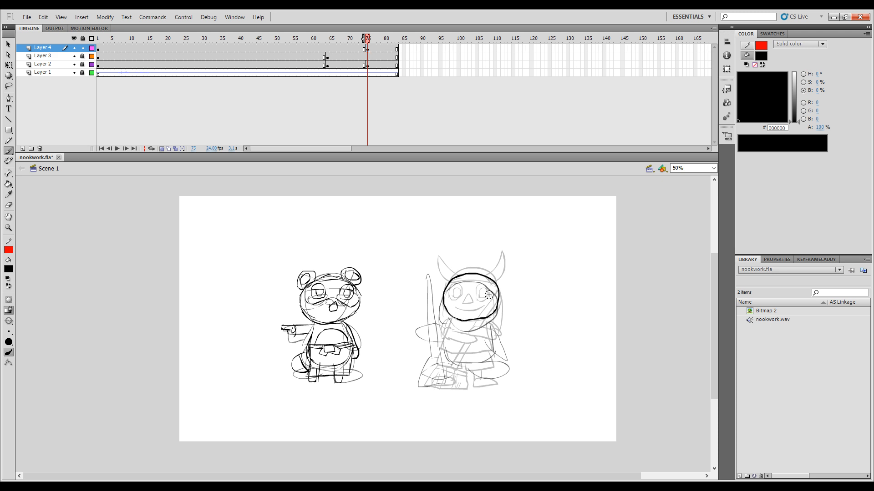
pyautogui.moveTo(509, 256); pyautogui.dragTo(432, 348)
pyautogui.moveTo(468, 322); pyautogui.dragTo(469, 328)
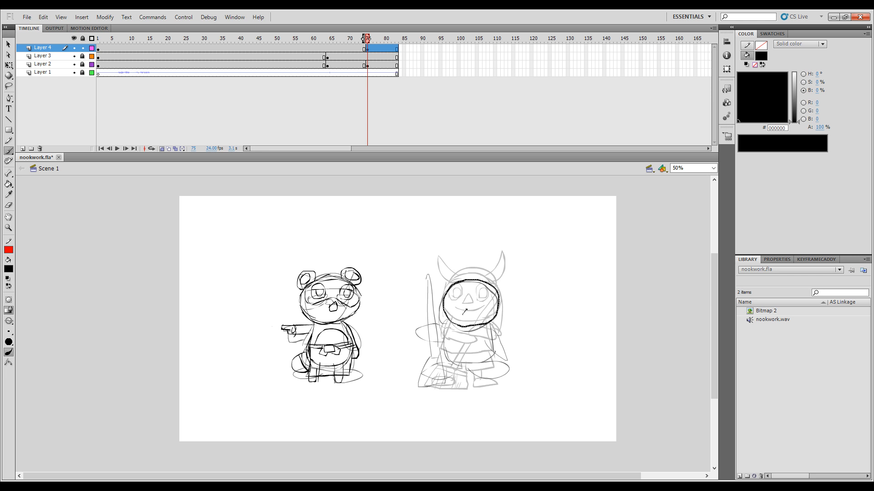
# Step: Sketch a triangular nose, frowning mouth and half-lidded eyes on the new head at frame 75
pyautogui.click(459, 320)
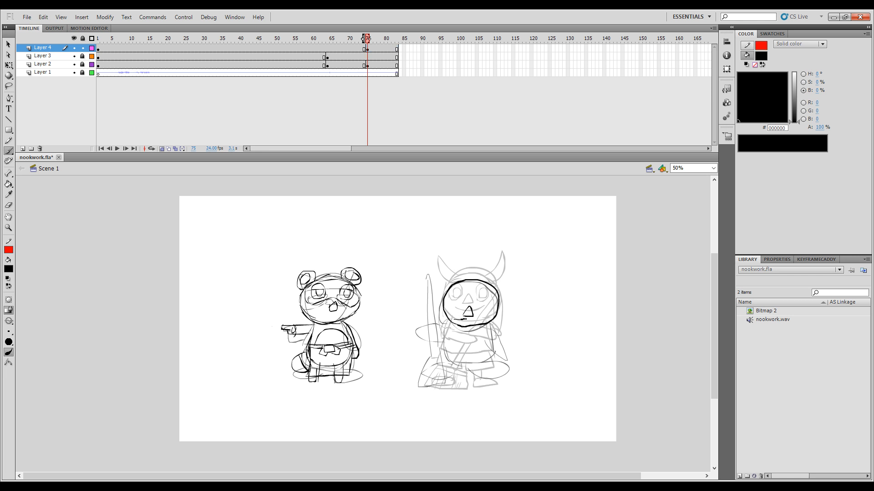
pyautogui.moveTo(462, 319); pyautogui.dragTo(484, 325)
pyautogui.moveTo(449, 312)
pyautogui.mouseDown()
pyautogui.moveTo(460, 297)
pyautogui.moveTo(451, 313)
pyautogui.moveTo(491, 301)
pyautogui.moveTo(476, 312)
pyautogui.moveTo(462, 306)
pyautogui.moveTo(491, 304)
pyautogui.moveTo(483, 313)
pyautogui.moveTo(460, 311)
pyautogui.mouseUp()
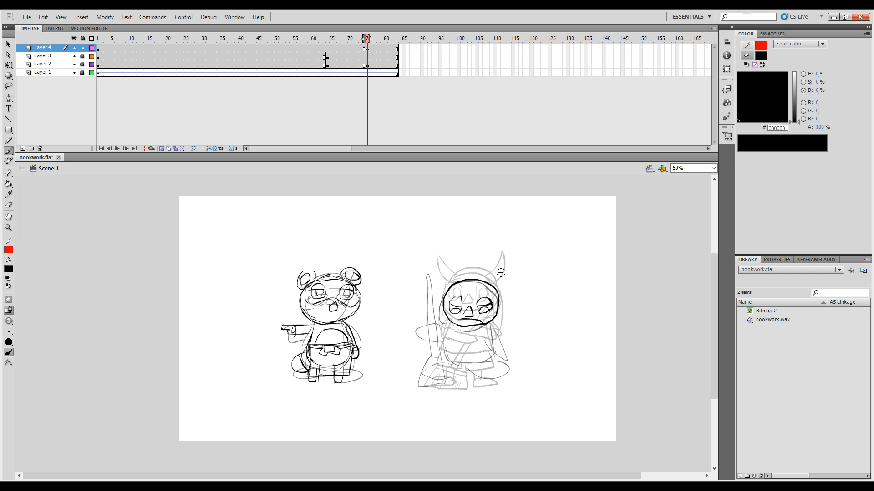
# Step: Sketch the helmet brim, dome and two horns on the frame 75 head, comparing them with the previous frame
pyautogui.moveTo(454, 293)
pyautogui.mouseDown()
pyautogui.moveTo(486, 291)
pyautogui.moveTo(449, 289)
pyautogui.moveTo(452, 276)
pyautogui.moveTo(480, 272)
pyautogui.moveTo(497, 288)
pyautogui.moveTo(435, 263)
pyautogui.moveTo(447, 282)
pyautogui.moveTo(438, 261)
pyautogui.moveTo(443, 282)
pyautogui.moveTo(500, 261)
pyautogui.moveTo(496, 287)
pyautogui.mouseUp()
pyautogui.hotkey('ctrl', 'z')
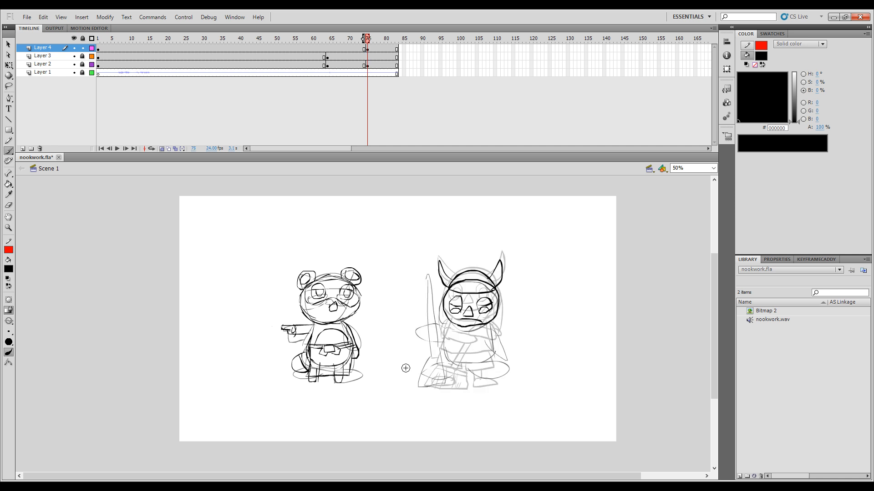
pyautogui.press(',')
pyautogui.press('.')
pyautogui.press(',')
pyautogui.press('.')
# Step: Sketch the second character's flared shirt below the head at frame 75, checking it against the previous frame
pyautogui.moveTo(450, 323)
pyautogui.mouseDown()
pyautogui.moveTo(443, 350)
pyautogui.moveTo(463, 358)
pyautogui.moveTo(491, 353)
pyautogui.moveTo(487, 322)
pyautogui.mouseUp()
pyautogui.press(',')
pyautogui.press('.')
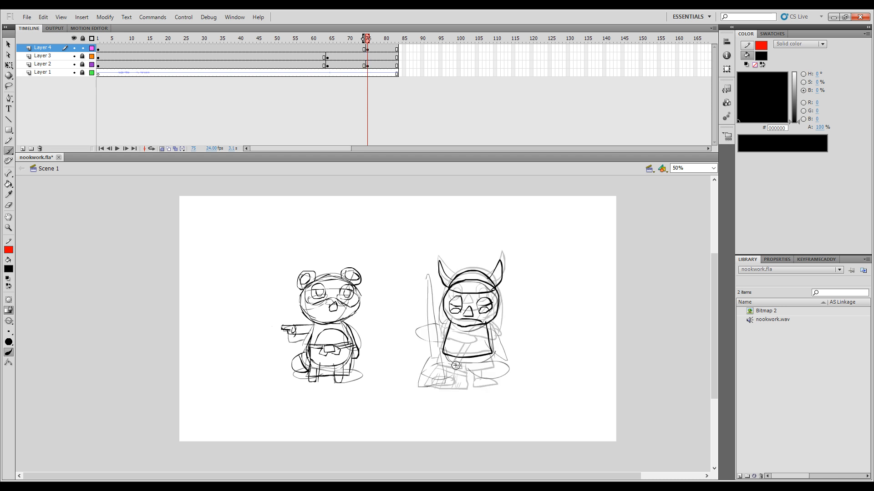
pyautogui.press(',')
pyautogui.press('.')
# Step: Sketch the second character's shorts plus the leg and shoe nearest the raccoon at frame 75
pyautogui.moveTo(468, 374)
pyautogui.mouseDown()
pyautogui.moveTo(486, 374)
pyautogui.moveTo(489, 356)
pyautogui.mouseUp()
pyautogui.press(',')
pyautogui.press('.')
pyautogui.hotkey('ctrl', 'z')
pyautogui.moveTo(491, 373)
pyautogui.mouseDown()
pyautogui.moveTo(490, 356)
pyautogui.moveTo(443, 364)
pyautogui.moveTo(451, 372)
pyautogui.moveTo(465, 367)
pyautogui.moveTo(433, 387)
pyautogui.moveTo(452, 389)
pyautogui.moveTo(455, 376)
pyautogui.mouseUp()
pyautogui.press(',')
pyautogui.press('.')
pyautogui.press(',')
pyautogui.press('.')
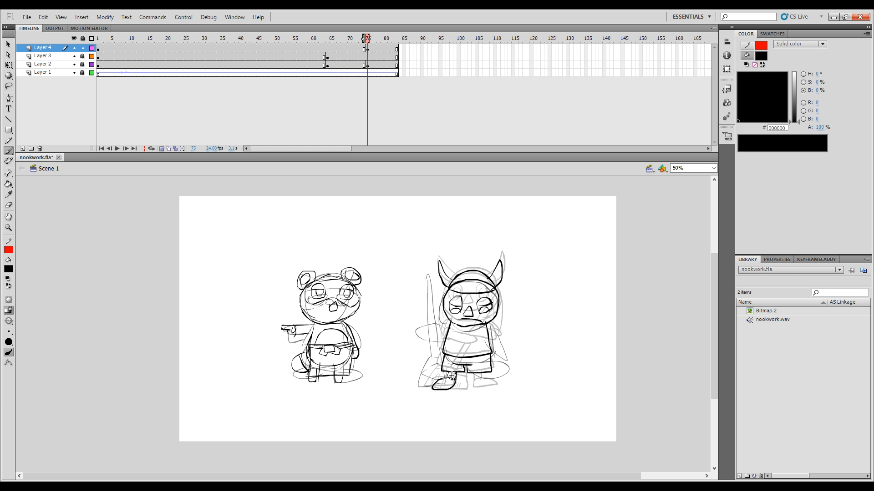
# Step: Sketch the second character's remaining leg and shoe at frame 75, comparing with the previous frame
pyautogui.press(',')
pyautogui.press('.')
pyautogui.press(',')
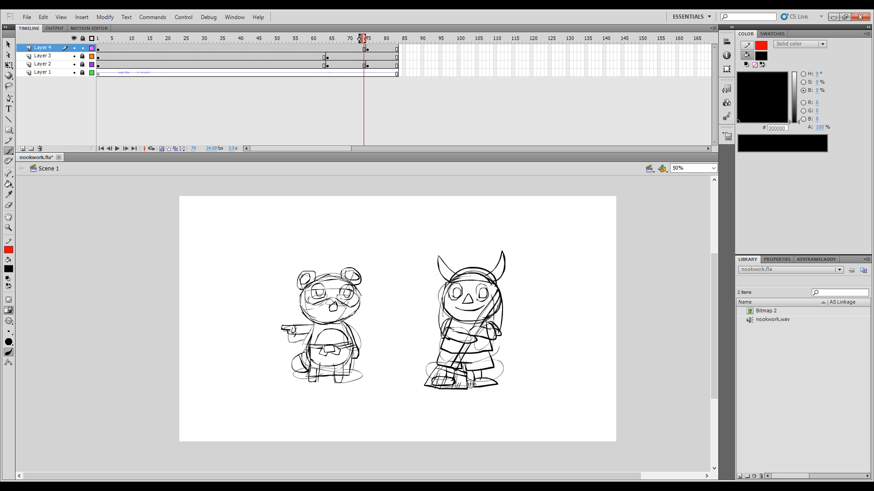
pyautogui.press('.')
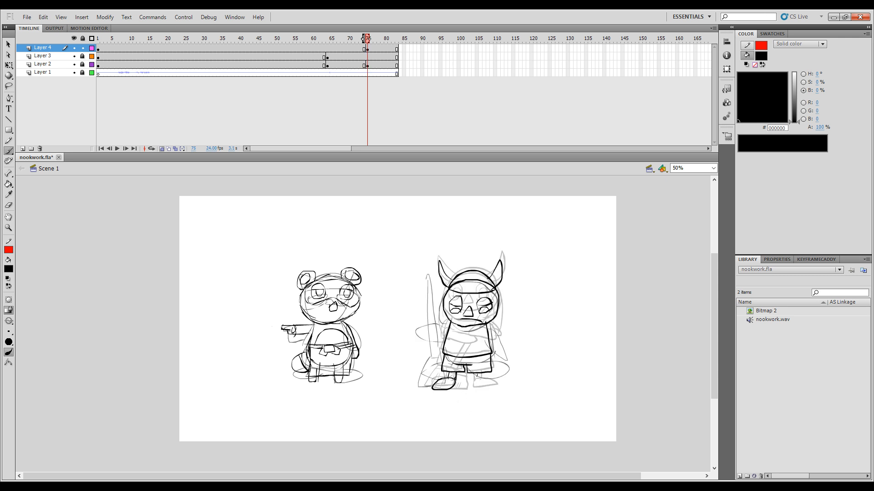
pyautogui.moveTo(477, 376)
pyautogui.mouseDown()
pyautogui.moveTo(478, 390)
pyautogui.moveTo(490, 384)
pyautogui.mouseUp()
pyautogui.press(',')
pyautogui.press('.')
# Step: Sketch one arm hanging at the second character's side and the other stretched out toward the raccoon
pyautogui.moveTo(490, 325); pyautogui.dragTo(501, 352)
pyautogui.press(',')
pyautogui.press('.')
pyautogui.press(',')
pyautogui.press('.')
pyautogui.moveTo(447, 324)
pyautogui.mouseDown()
pyautogui.moveTo(422, 333)
pyautogui.moveTo(427, 340)
pyautogui.moveTo(445, 340)
pyautogui.moveTo(447, 330)
pyautogui.moveTo(498, 333)
pyautogui.mouseUp()
pyautogui.press(',')
pyautogui.press('.')
pyautogui.press(',')
pyautogui.press('.')
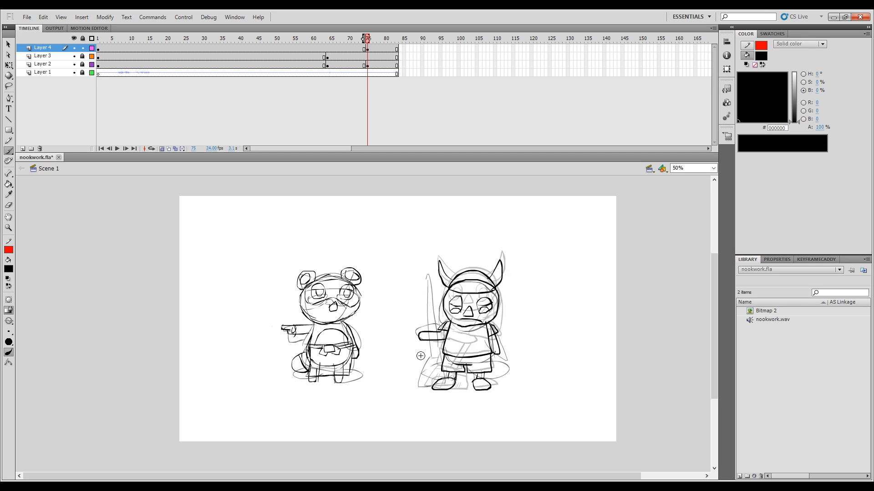
# Step: Sketch an upright broom with a long handle and bristled head at the second character's outstretched hand
pyautogui.moveTo(422, 278); pyautogui.dragTo(428, 363)
pyautogui.moveTo(421, 277)
pyautogui.mouseDown()
pyautogui.moveTo(428, 363)
pyautogui.moveTo(417, 363)
pyautogui.moveTo(430, 362)
pyautogui.moveTo(410, 369)
pyautogui.moveTo(403, 389)
pyautogui.moveTo(421, 389)
pyautogui.moveTo(436, 363)
pyautogui.moveTo(431, 386)
pyautogui.moveTo(420, 389)
pyautogui.moveTo(429, 380)
pyautogui.moveTo(409, 366)
pyautogui.moveTo(413, 386)
pyautogui.mouseUp()
pyautogui.press(',')
pyautogui.press('.')
pyautogui.moveTo(419, 368); pyautogui.dragTo(419, 383)
pyautogui.moveTo(425, 369)
pyautogui.mouseDown()
pyautogui.moveTo(425, 380)
pyautogui.moveTo(439, 377)
pyautogui.mouseUp()
pyautogui.press(',')
pyautogui.press('.')
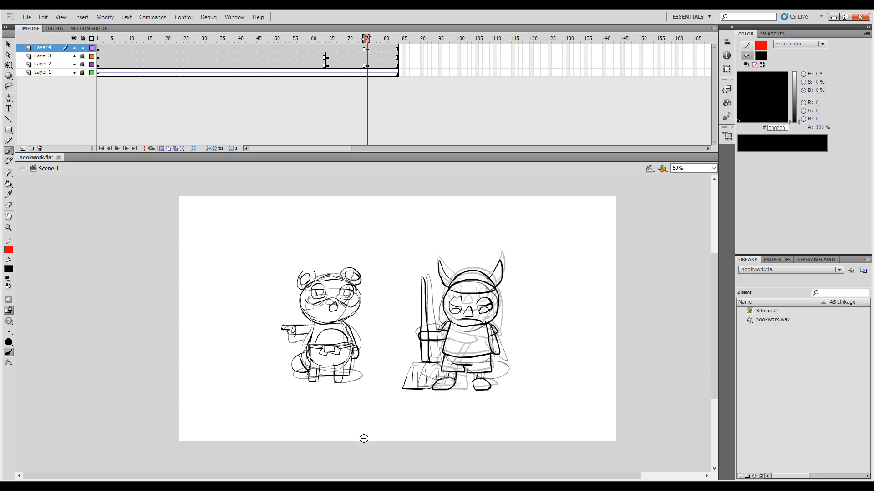
pyautogui.press(',')
pyautogui.press('.')
# Step: Turn off onion skinning and move Layer 4's second keyframe from frame 75 to frame 71
pyautogui.click(161, 149)
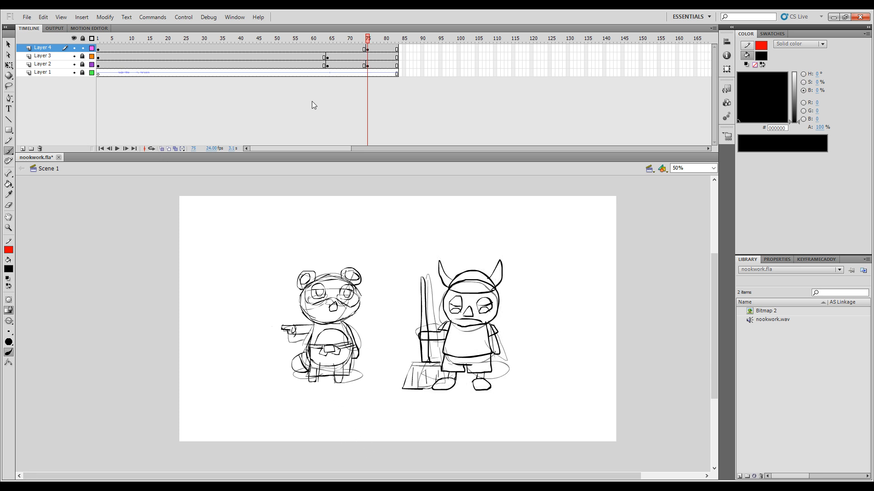
pyautogui.moveTo(368, 44)
pyautogui.mouseDown()
pyautogui.moveTo(322, 50)
pyautogui.moveTo(364, 64)
pyautogui.moveTo(328, 69)
pyautogui.moveTo(351, 76)
pyautogui.moveTo(352, 47)
pyautogui.moveTo(336, 45)
pyautogui.moveTo(353, 47)
pyautogui.moveTo(317, 52)
pyautogui.moveTo(337, 60)
pyautogui.mouseUp()
pyautogui.click(368, 50)
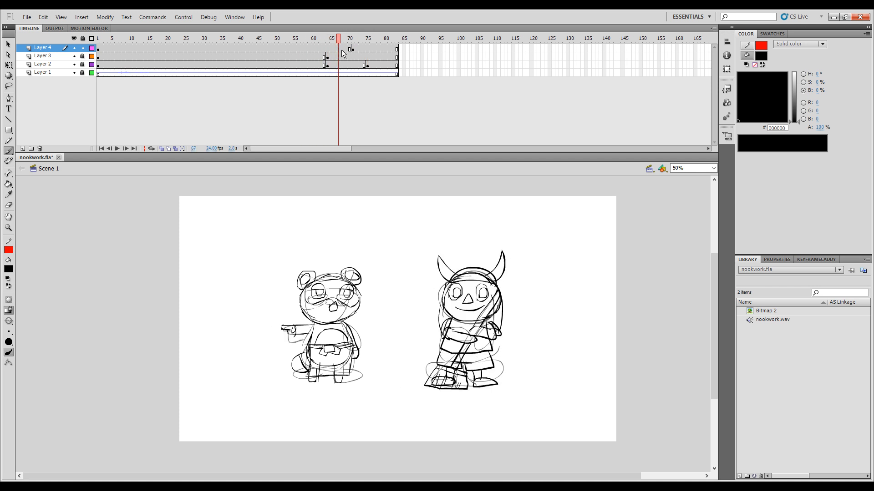
# Step: On a new Layer 4 keyframe at frame 67, redraw the second character's pupils toward the raccoon and save the file
pyautogui.press('F6')
pyautogui.press('e')
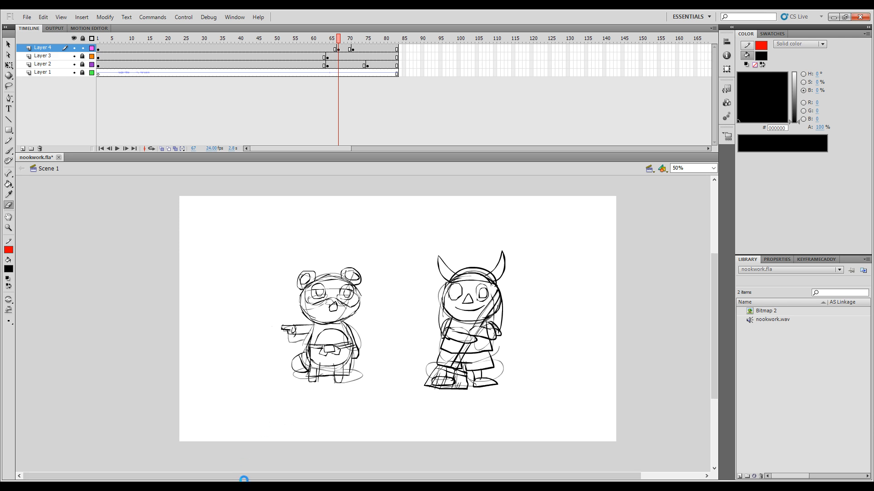
pyautogui.hotkey('ctrl', 's')
pyautogui.moveTo(486, 297); pyautogui.dragTo(484, 290)
pyautogui.press('b')
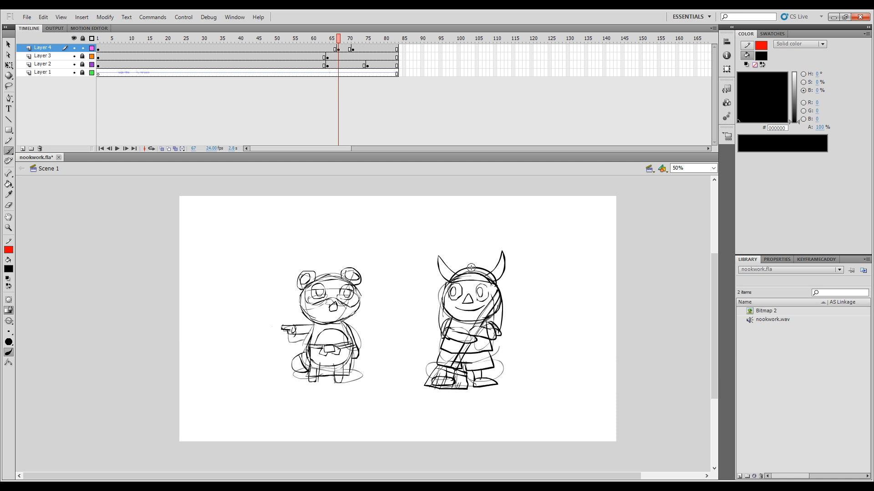
# Step: Move the Layer 4 keyframe at frame 71 to frame 73 and play the animation to check the timing
pyautogui.moveTo(337, 36); pyautogui.dragTo(279, 42)
pyautogui.click(352, 48)
pyautogui.click(352, 39)
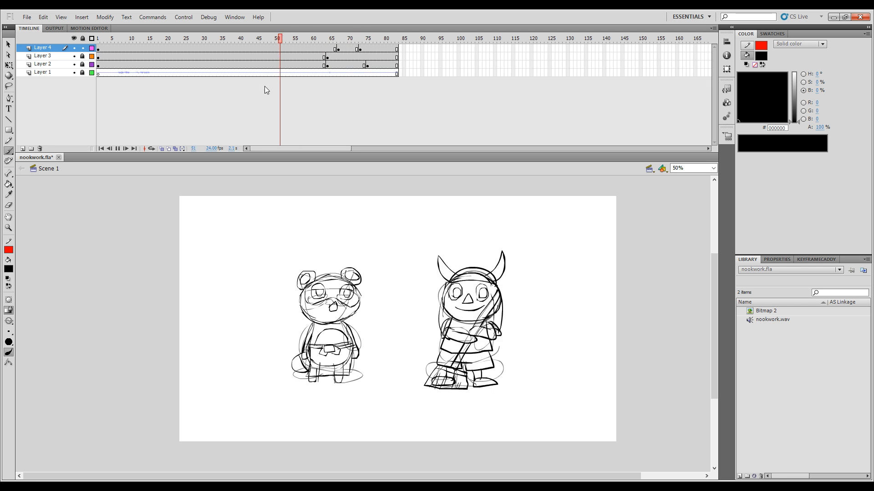
pyautogui.press('Return')
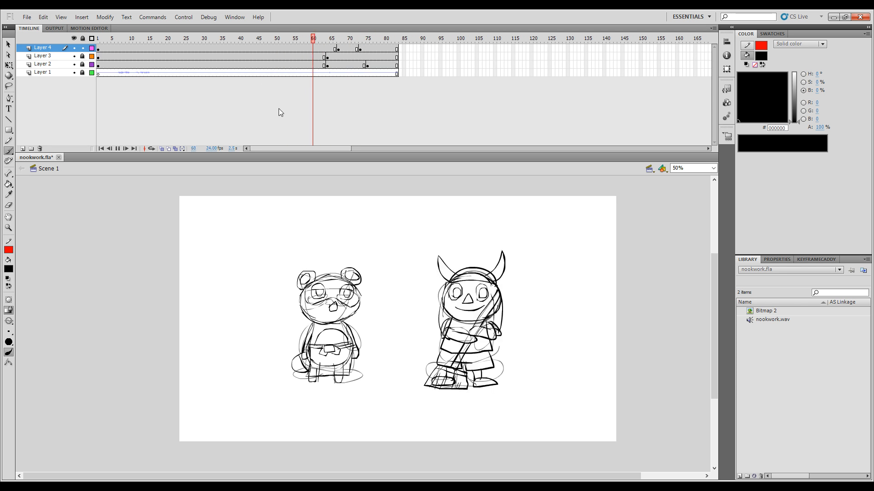
pyautogui.press('Return')
# Step: Shift Layer 4's keyframes at frames 67 and 73 three frames later, to 70 and 76, and play the animation
pyautogui.click(338, 49)
pyautogui.keyDown('shift'); pyautogui.click(360, 49); pyautogui.keyUp('shift')
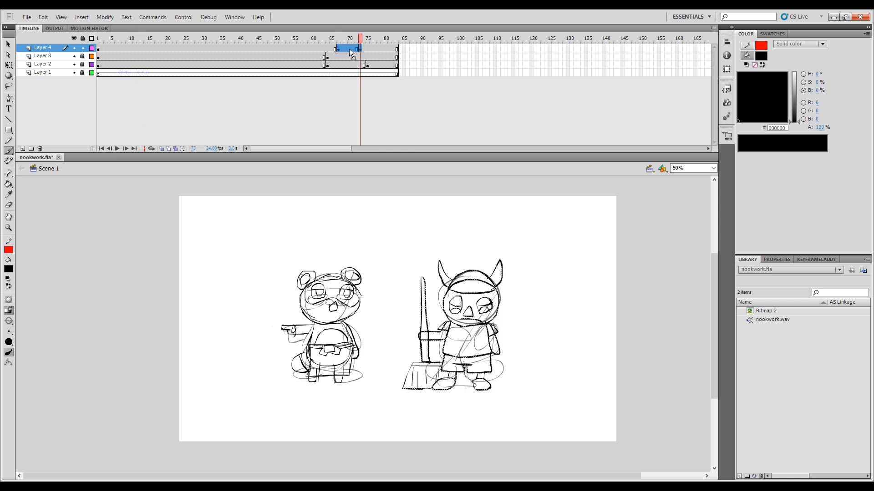
pyautogui.moveTo(345, 50); pyautogui.dragTo(356, 49)
pyautogui.moveTo(357, 41); pyautogui.dragTo(233, 97)
pyautogui.press('Return')
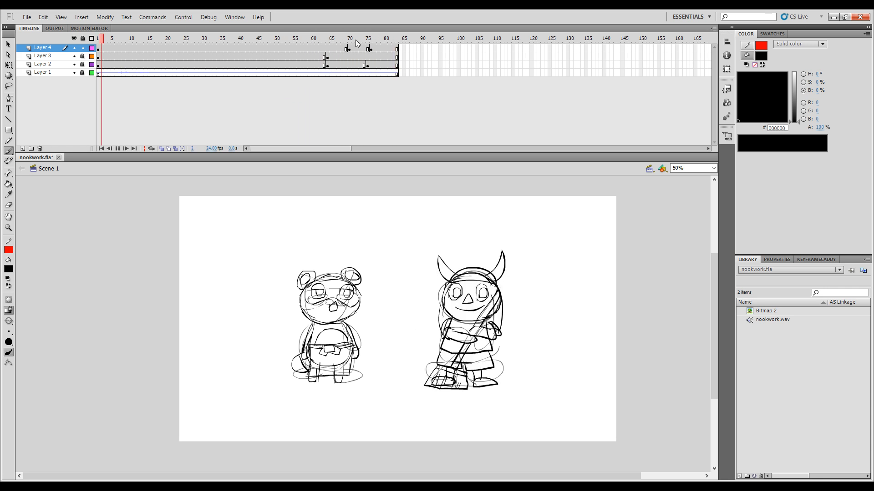
# Step: Move Layer 4's last keyframe from frame 76 to frame 79 and play the animation to check the timing
pyautogui.click(371, 49)
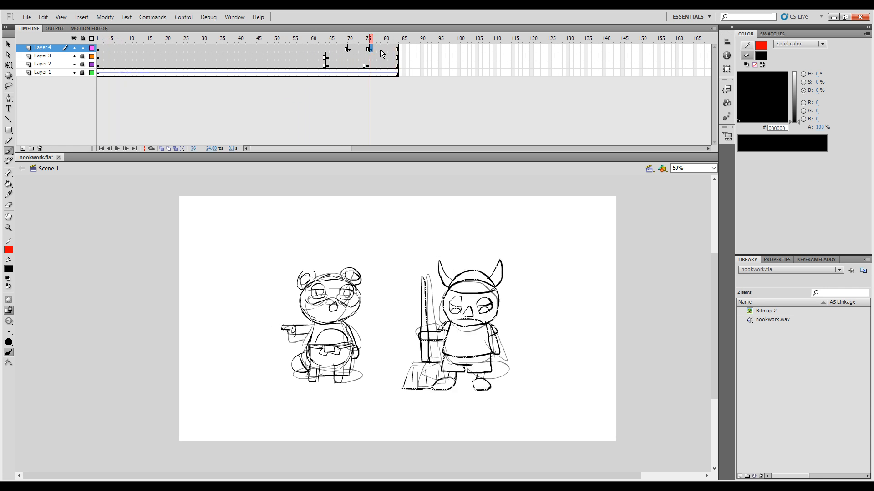
pyautogui.press('Return')
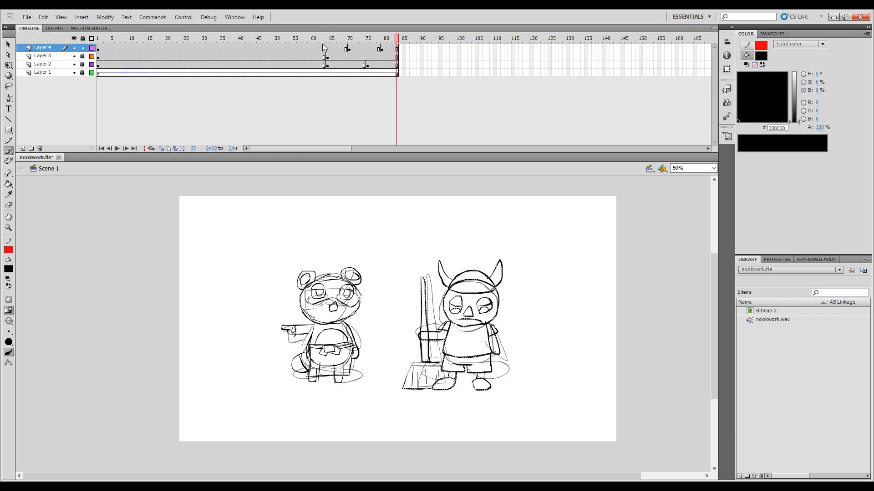
pyautogui.moveTo(321, 39); pyautogui.dragTo(209, 129)
pyautogui.press('Return')
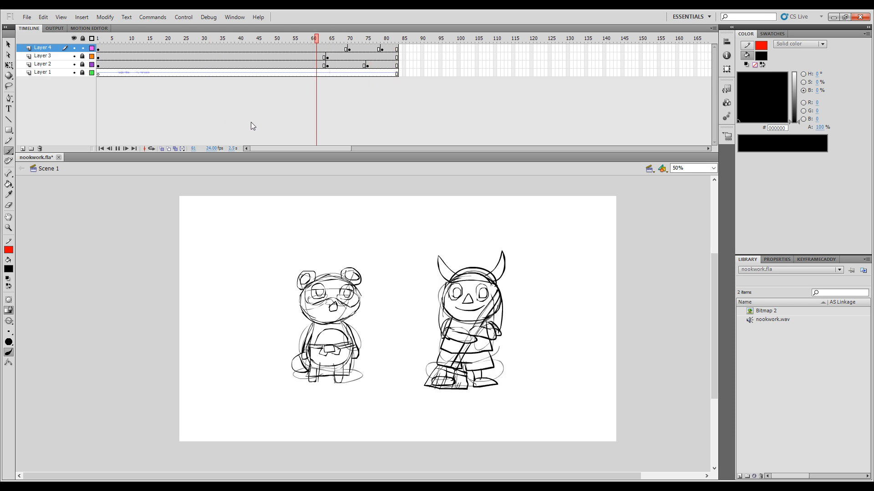
# Step: Hide the rough drawings on Layer 2 and replay the animation with only the detailed poses showing
pyautogui.click(75, 65)
pyautogui.click(203, 38)
pyautogui.press('Return')
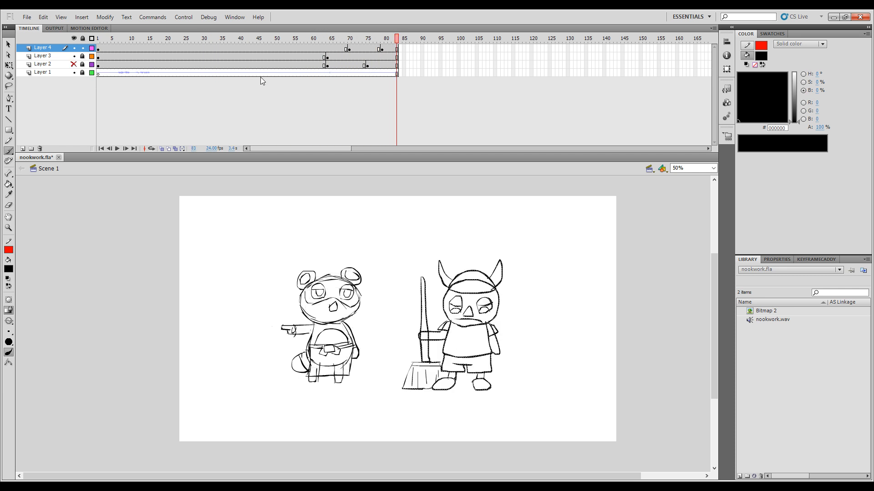
pyautogui.moveTo(365, 39); pyautogui.dragTo(229, 40)
pyautogui.press('Return')
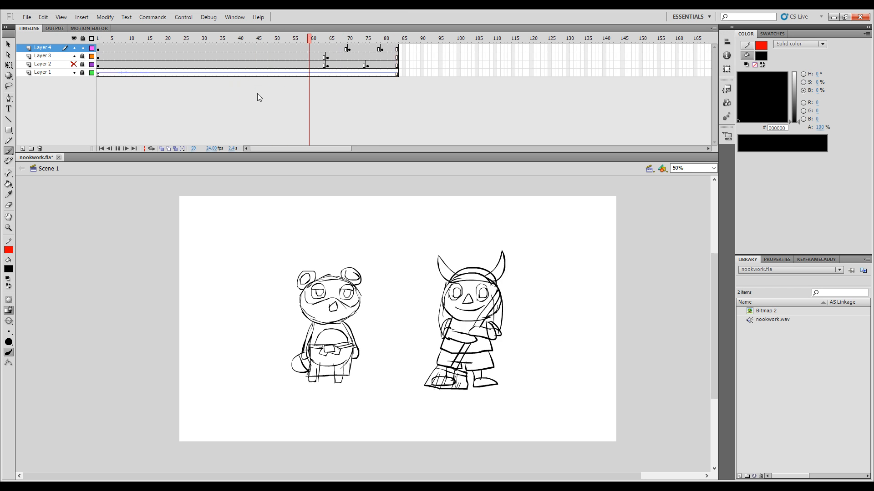
# Step: Move Layer 4's last keyframe from frame 79 to frame 80 and replay the animation
pyautogui.click(383, 49)
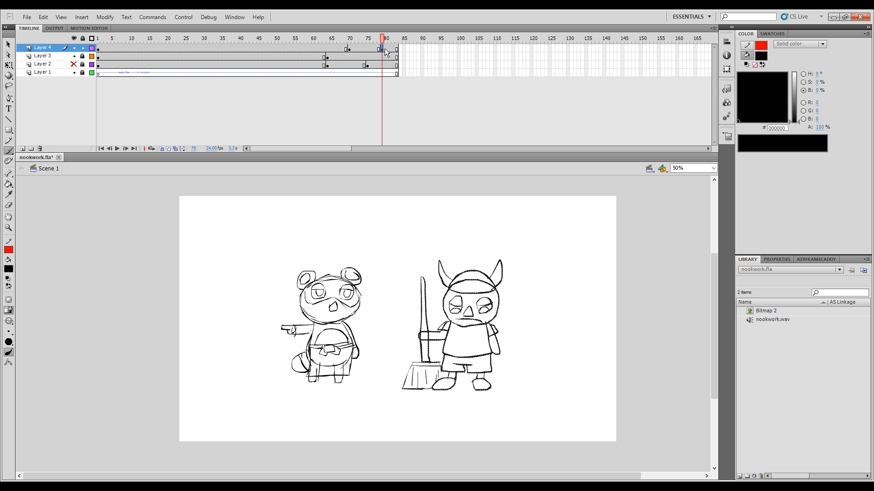
pyautogui.moveTo(383, 49); pyautogui.dragTo(387, 49)
pyautogui.click(210, 124)
pyautogui.press('Return')
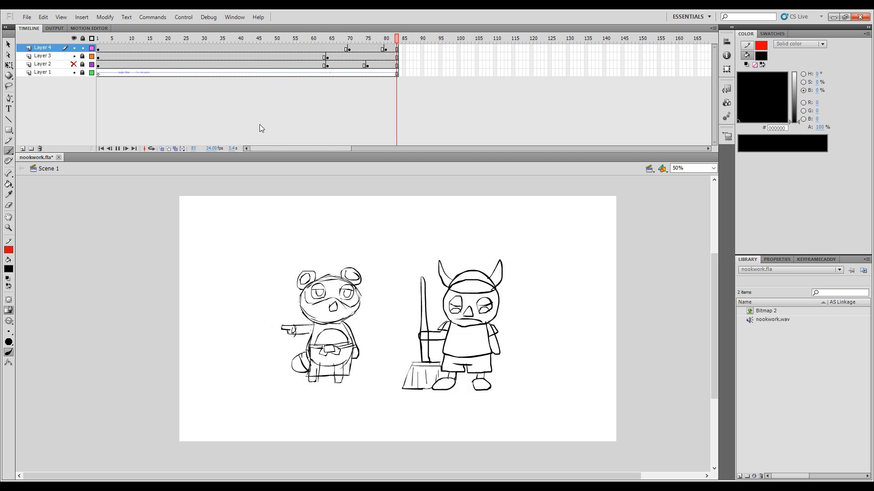
pyautogui.press('Return')
pyautogui.moveTo(276, 41); pyautogui.dragTo(102, 40)
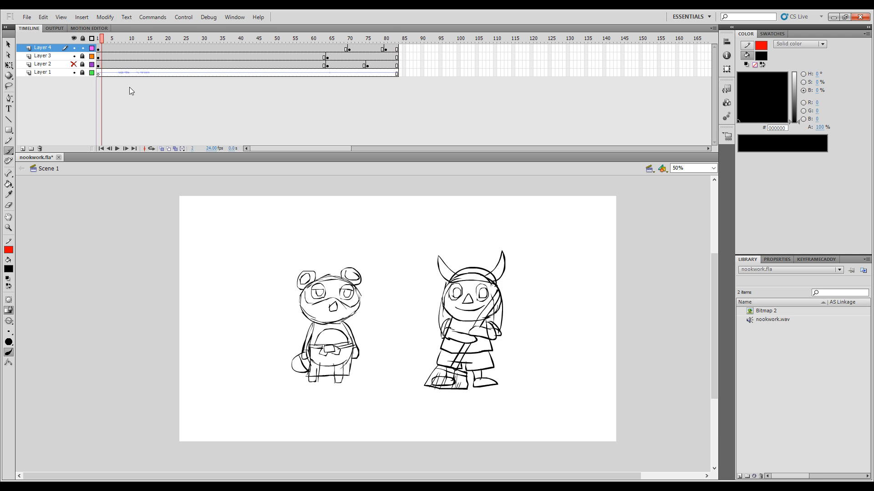
# Step: Convert the helmeted character's drawing on Layer 4's first keyframe into a symbol named sweeprough and open it for editing
pyautogui.click(98, 47)
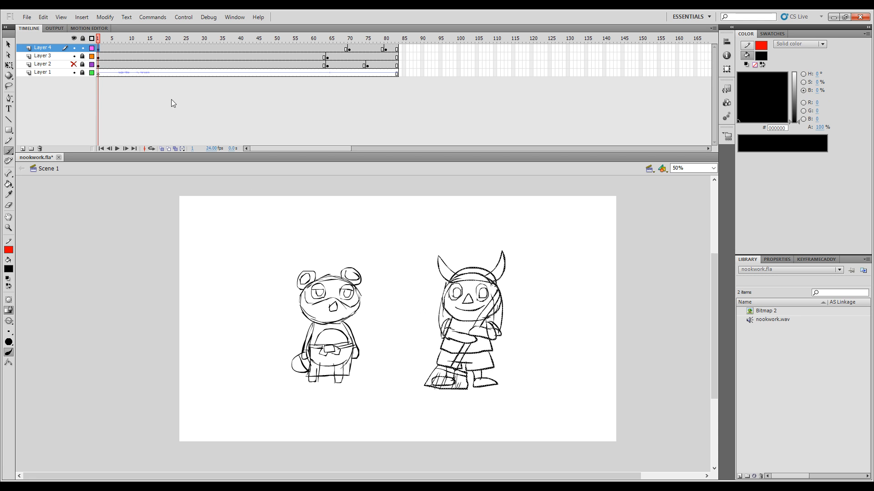
pyautogui.moveTo(98, 40)
pyautogui.mouseDown()
pyautogui.moveTo(139, 51)
pyautogui.moveTo(82, 55)
pyautogui.mouseUp()
pyautogui.click(100, 47)
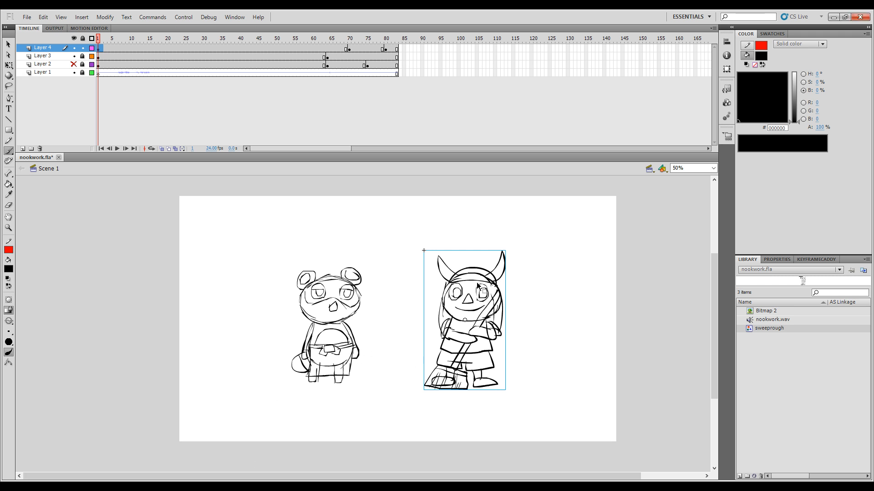
pyautogui.doubleClick(496, 292)
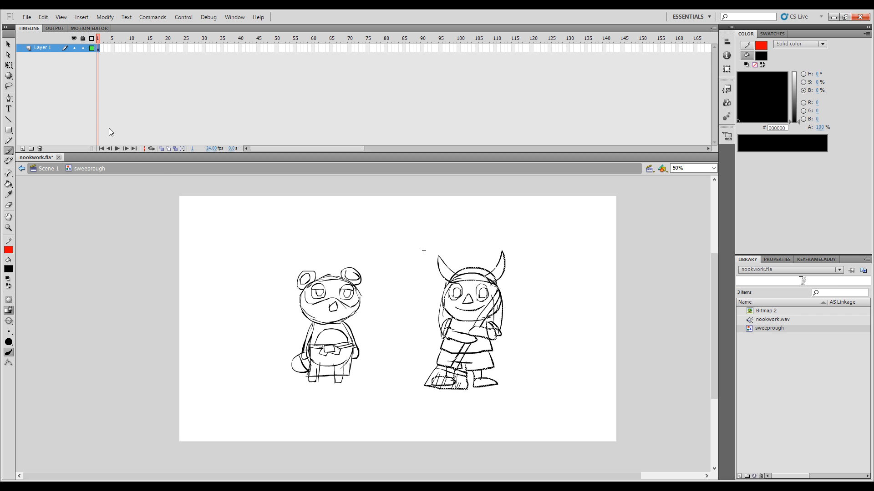
# Step: Insert a keyframe at frame 2 of the symbol and erase the character's broom and arms there
pyautogui.click(116, 86)
pyautogui.press('F6')
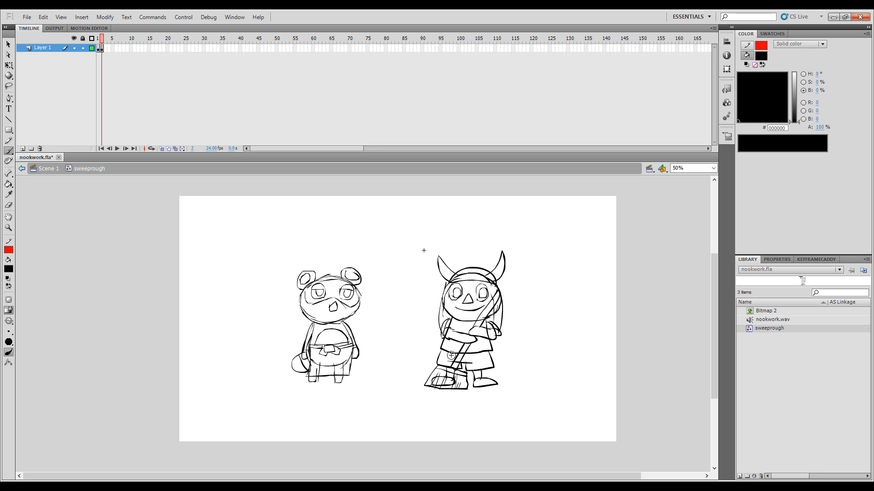
pyautogui.press('e')
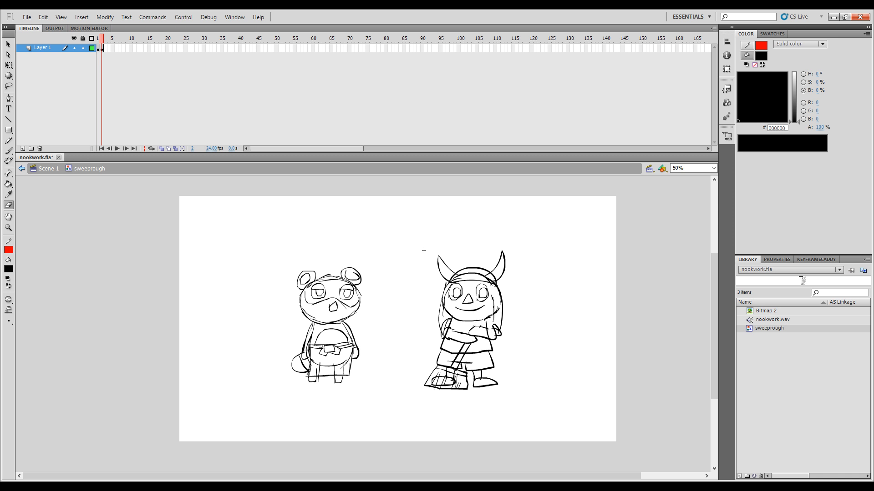
pyautogui.moveTo(494, 325)
pyautogui.mouseDown()
pyautogui.moveTo(495, 335)
pyautogui.moveTo(491, 324)
pyautogui.moveTo(485, 333)
pyautogui.moveTo(446, 324)
pyautogui.moveTo(441, 334)
pyautogui.mouseUp()
pyautogui.moveTo(463, 349); pyautogui.dragTo(457, 355)
pyautogui.moveTo(428, 385)
pyautogui.mouseDown()
pyautogui.moveTo(463, 384)
pyautogui.moveTo(443, 381)
pyautogui.mouseUp()
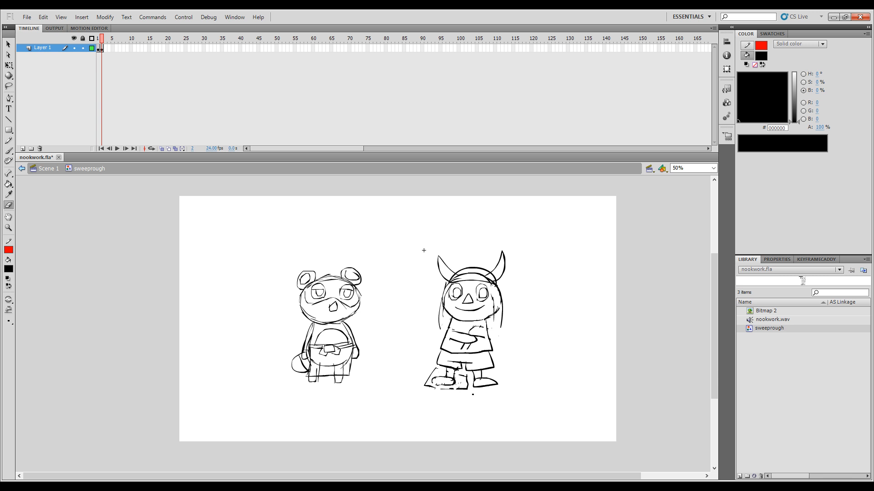
pyautogui.keyDown('ctrl'); pyautogui.click(466, 388); pyautogui.keyUp('ctrl')
pyautogui.press('Delete')
pyautogui.keyDown('ctrl'); pyautogui.click(468, 348); pyautogui.keyUp('ctrl')
pyautogui.press('Delete')
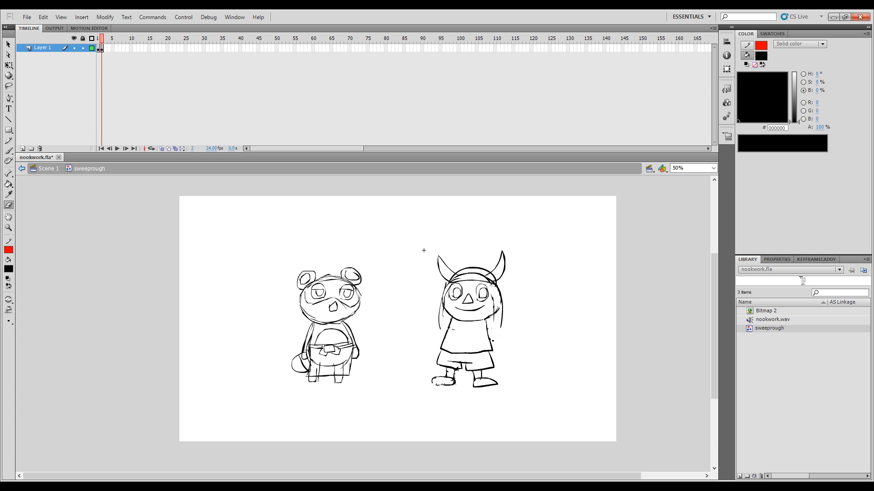
# Step: Turn on onion skinning, compare frames 1 and 2, and try a first stroke for the new broom handle
pyautogui.press('b')
pyautogui.click(161, 149)
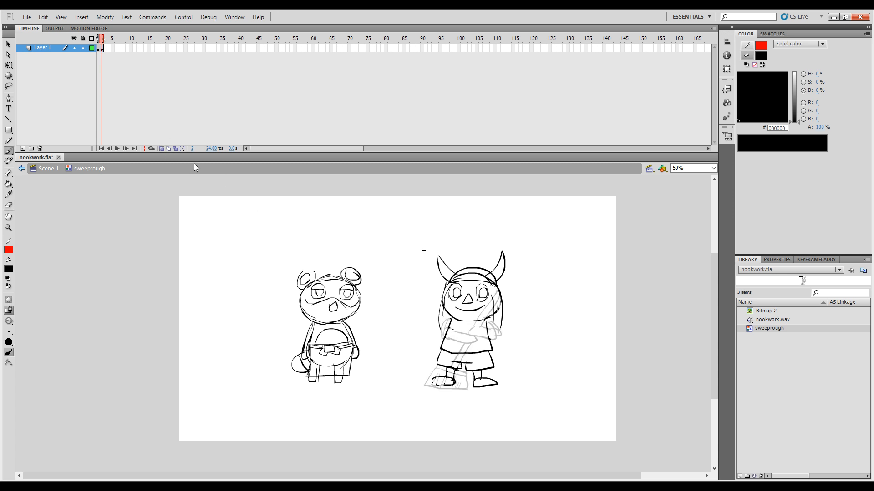
pyautogui.press(',')
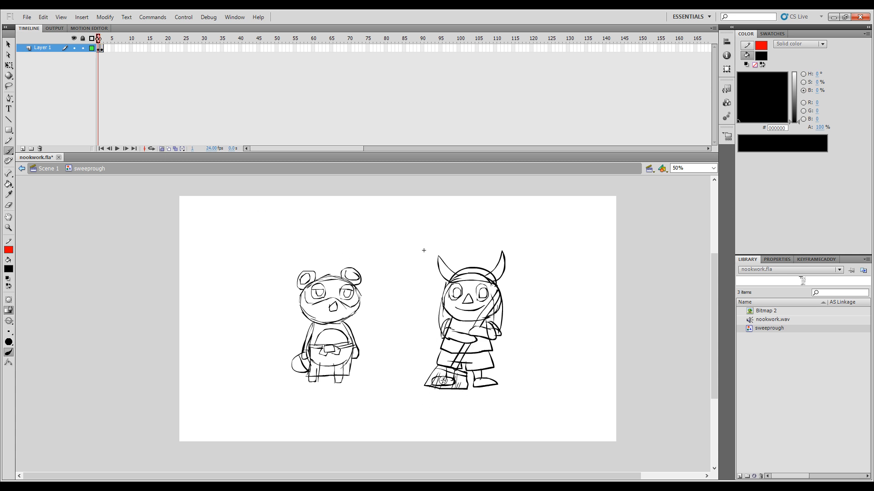
pyautogui.press('.')
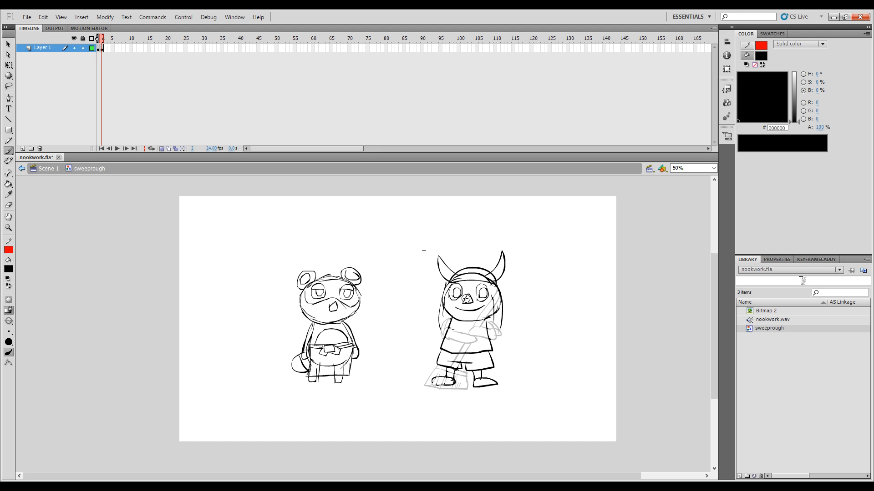
pyautogui.press(',')
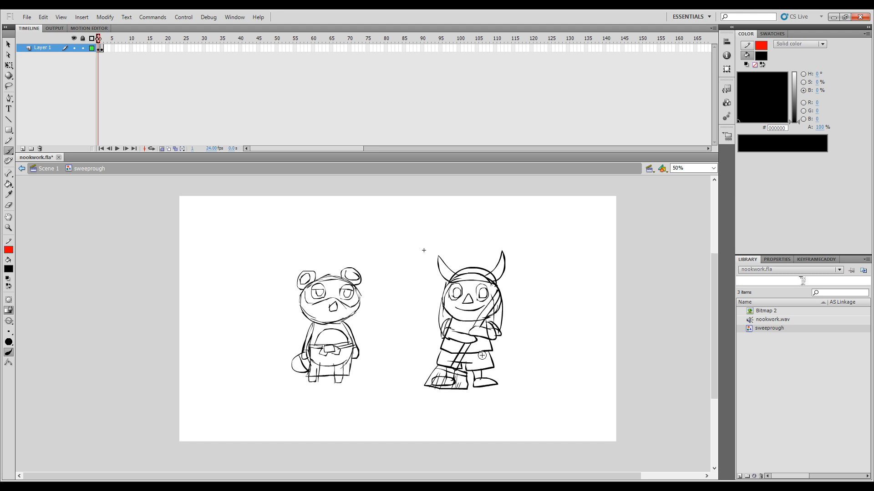
pyautogui.press('.')
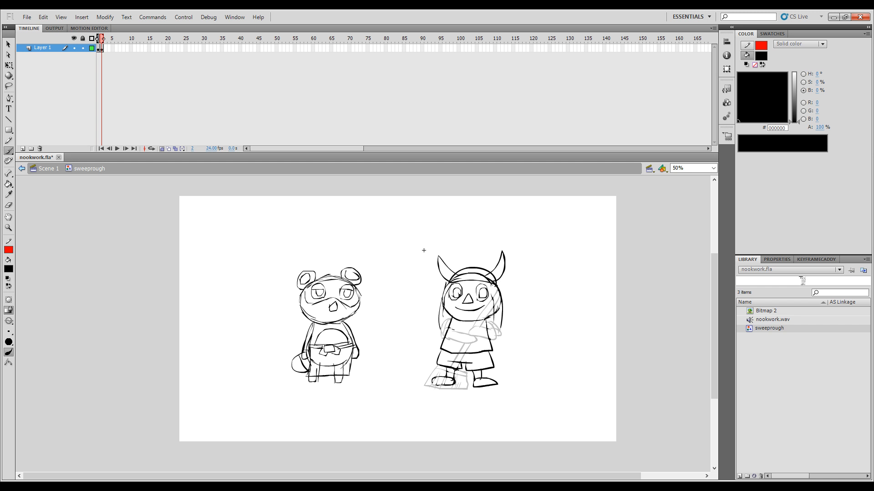
pyautogui.moveTo(460, 299); pyautogui.dragTo(470, 364)
pyautogui.hotkey('ctrl', 'z')
pyautogui.press(',')
pyautogui.press('.')
# Step: On frame 2, draw the broom slanting the opposite way, with its handle and head outline between the character's feet
pyautogui.moveTo(480, 367); pyautogui.dragTo(452, 368)
pyautogui.moveTo(451, 390); pyautogui.dragTo(489, 389)
pyautogui.moveTo(460, 369); pyautogui.dragTo(443, 335)
pyautogui.hotkey('ctrl', 'z')
pyautogui.moveTo(459, 370); pyautogui.dragTo(457, 318)
pyautogui.hotkey('ctrl', 'z')
pyautogui.moveTo(459, 370)
pyautogui.mouseDown()
pyautogui.moveTo(445, 276)
pyautogui.moveTo(446, 319)
pyautogui.moveTo(449, 295)
pyautogui.moveTo(466, 369)
pyautogui.mouseUp()
pyautogui.press(',')
pyautogui.press('.')
pyautogui.press(',')
pyautogui.press('.')
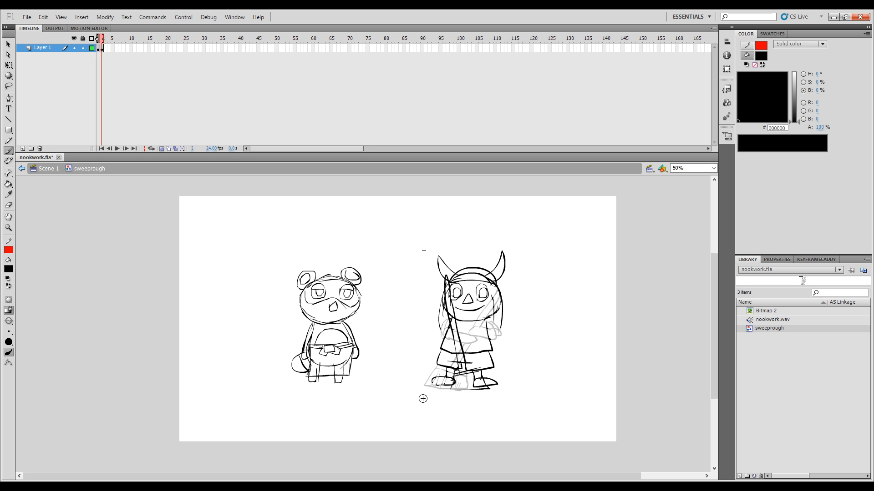
pyautogui.press(',')
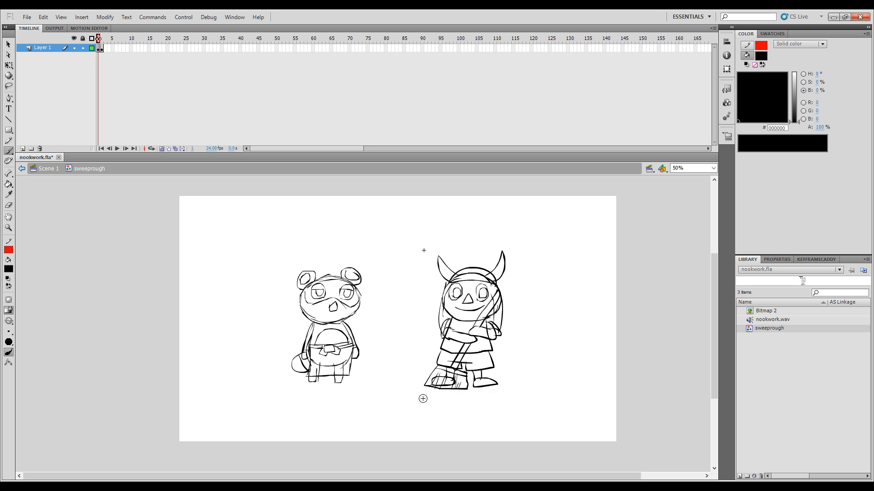
pyautogui.press('.')
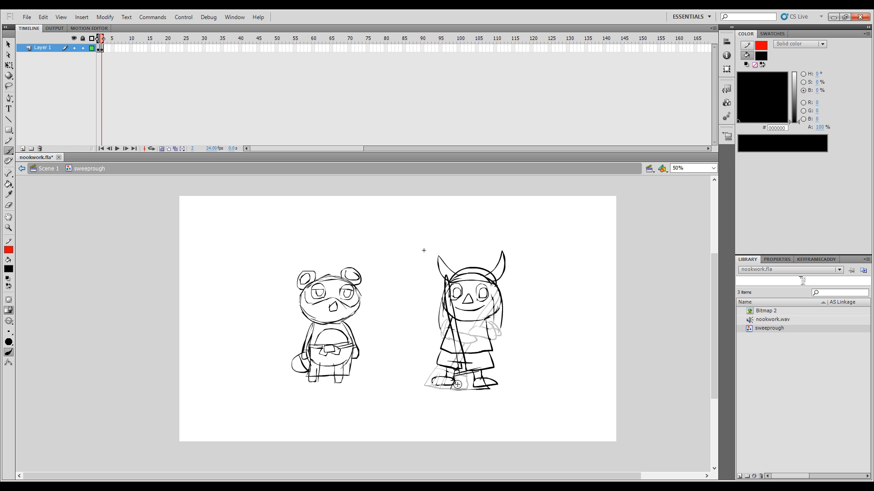
# Step: Add bristle lines to the broom head on frame 2 and flip between both frames to check the sweep
pyautogui.moveTo(462, 376); pyautogui.dragTo(463, 392)
pyautogui.moveTo(468, 376); pyautogui.dragTo(468, 390)
pyautogui.moveTo(475, 375); pyautogui.dragTo(472, 392)
pyautogui.press(',')
pyautogui.press('.')
pyautogui.press(',')
pyautogui.press('.')
# Step: Draw the character's arms reaching across the body to the slanted broom handle and compare both frames
pyautogui.moveTo(458, 324)
pyautogui.mouseDown()
pyautogui.moveTo(479, 325)
pyautogui.moveTo(450, 331)
pyautogui.moveTo(473, 330)
pyautogui.mouseUp()
pyautogui.press(',')
pyautogui.press('.')
pyautogui.press(',')
pyautogui.press('.')
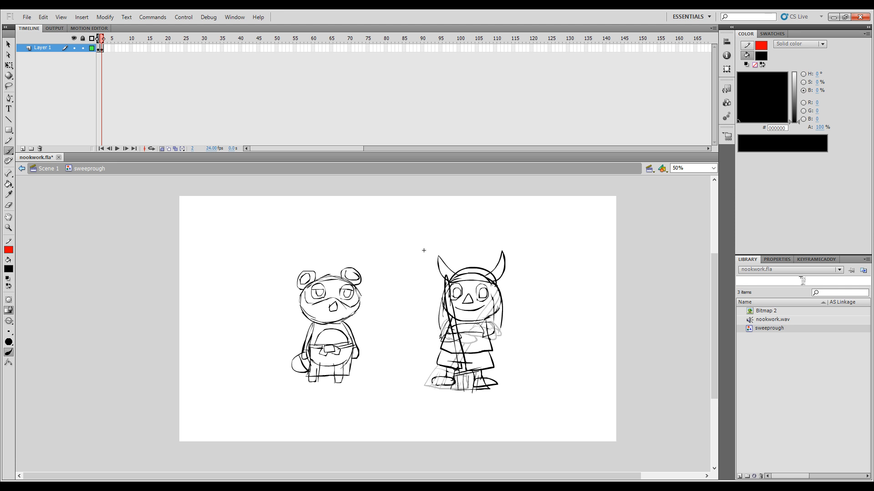
# Step: Turn off onion skinning and extend the two sweeping poses to six frames each, ending at frame 12
pyautogui.click(162, 148)
pyautogui.moveTo(101, 40)
pyautogui.mouseDown()
pyautogui.moveTo(113, 45)
pyautogui.moveTo(78, 54)
pyautogui.mouseUp()
pyautogui.press('F5')
pyautogui.press('F5')
pyautogui.press('F5')
pyautogui.press('F5')
pyautogui.press('F5')
pyautogui.click(119, 39)
pyautogui.press('F5')
pyautogui.press('F5')
pyautogui.press('F5')
pyautogui.press('F5')
pyautogui.press('F5')
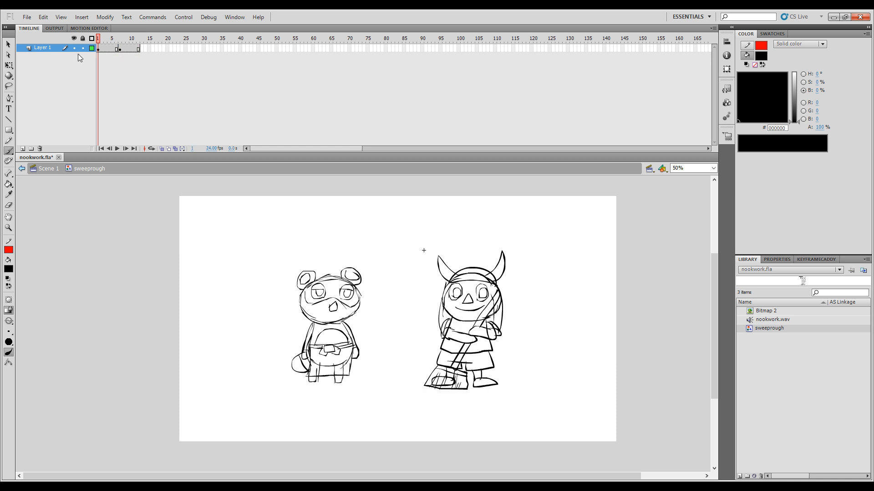
# Step: Preview the 12-frame sweeping cycle with looped playback
pyautogui.click(152, 149)
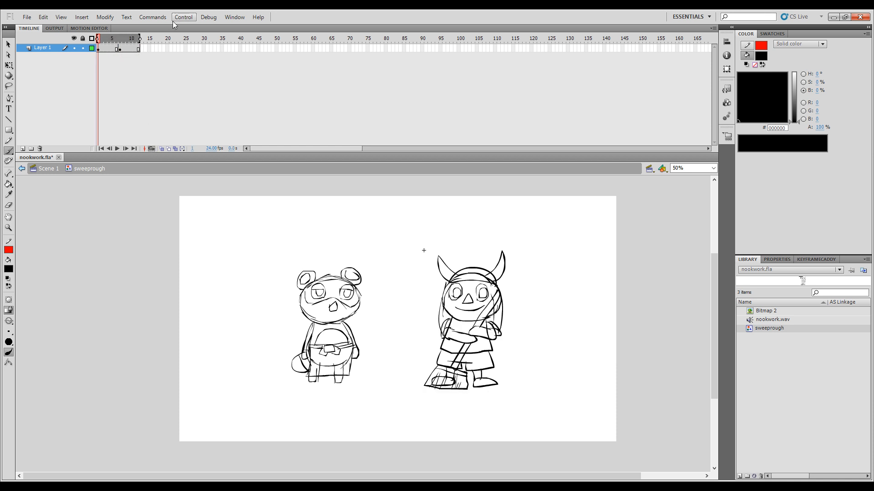
pyautogui.press('Return')
pyautogui.press('Return')
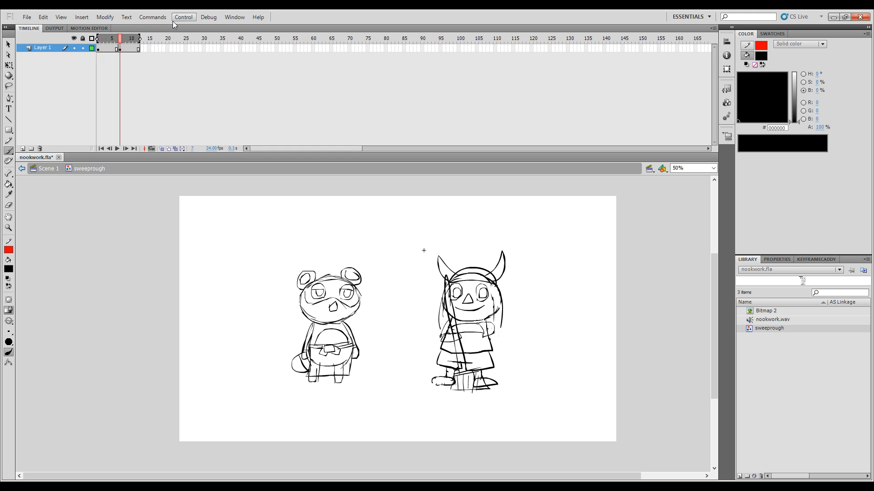
pyautogui.click(152, 149)
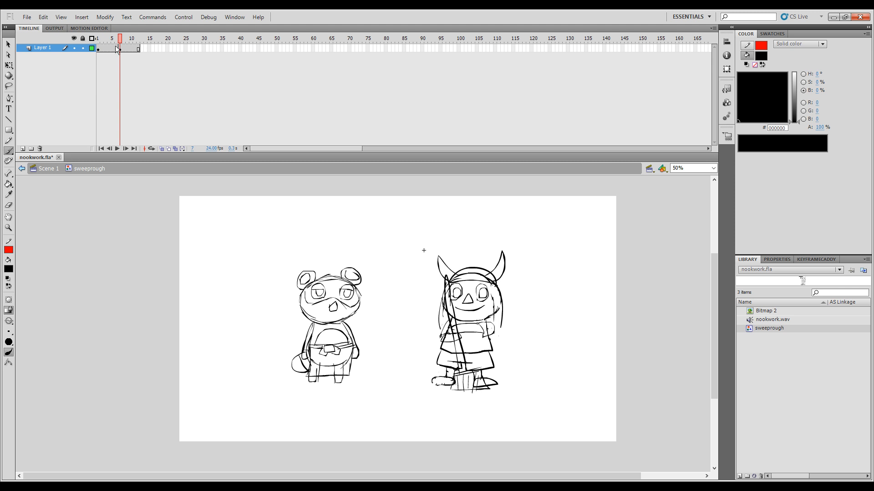
# Step: Lengthen both sweeping poses to eight frames each, ending at frame 16, and preview the cycle in a loop
pyautogui.click(113, 47)
pyautogui.press('F5')
pyautogui.press('F5')
pyautogui.press('Return')
pyautogui.click(153, 149)
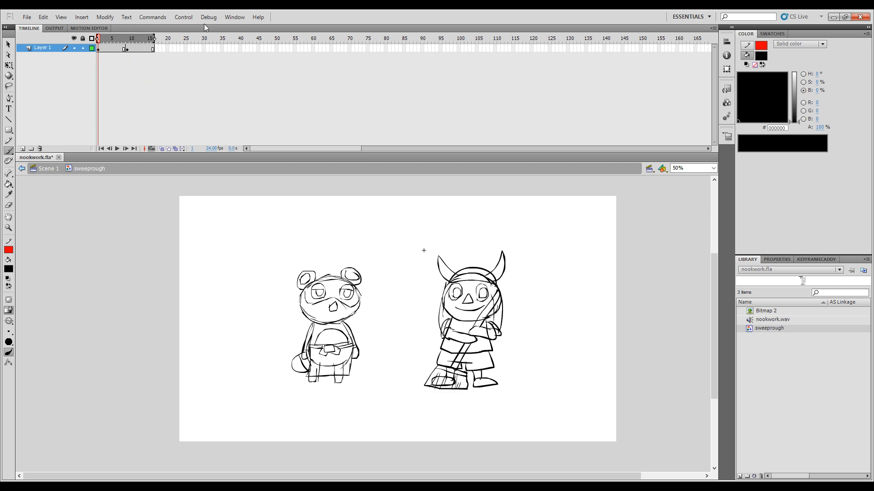
pyautogui.press('Return')
pyautogui.press('Return')
pyautogui.click(149, 149)
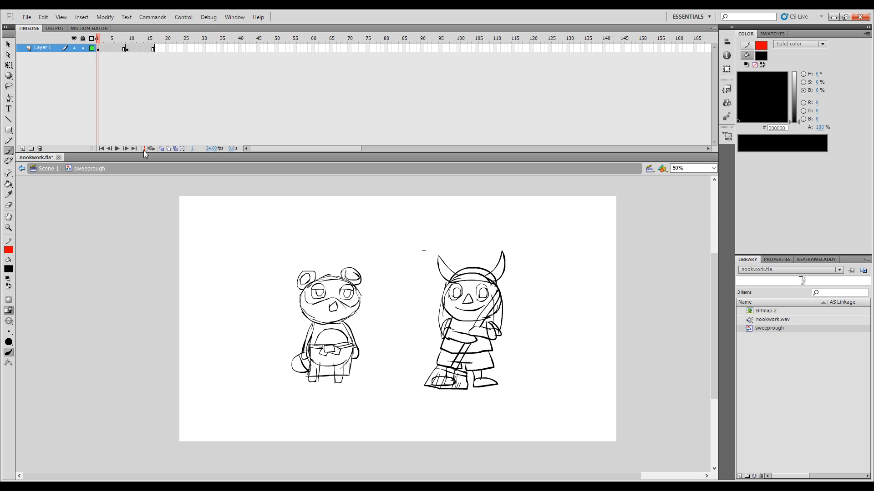
# Step: Return to Scene 1, play the full animation from frame 1, lock Layer 4 and save the file
pyautogui.click(22, 168)
pyautogui.moveTo(203, 40); pyautogui.dragTo(61, 53)
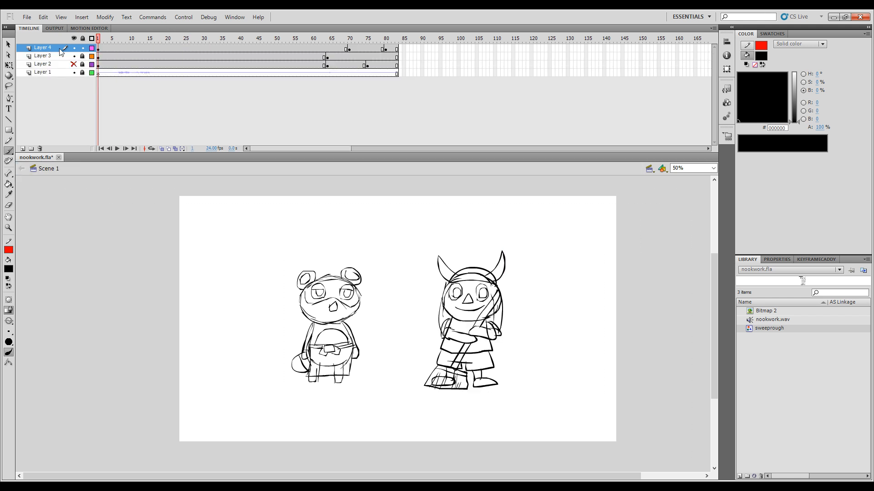
pyautogui.press('Return')
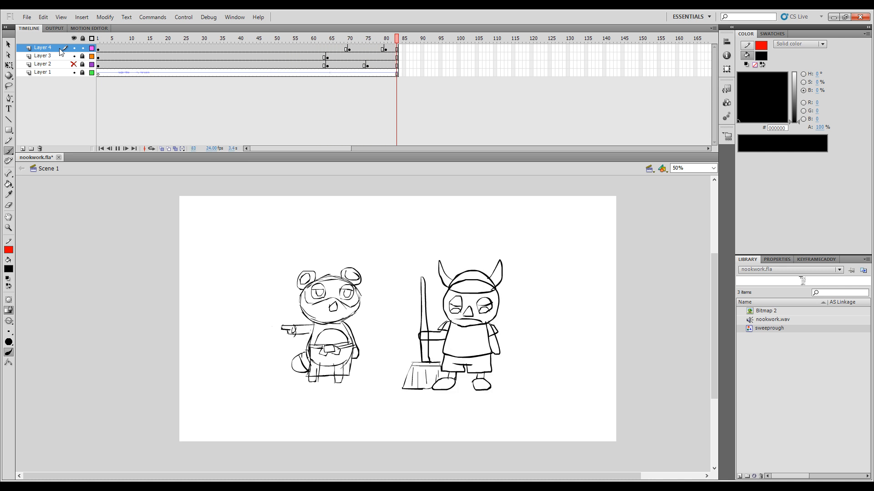
pyautogui.press('Return')
pyautogui.click(82, 48)
pyautogui.hotkey('ctrl', 's')
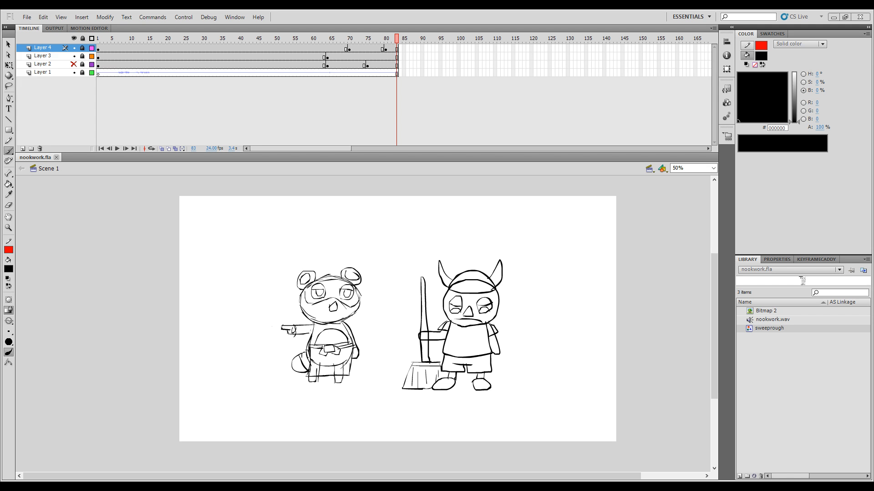
# Step: Scrub back to frame 1, unlock Layer 4 and open the sweeprough symbol for editing
pyautogui.moveTo(385, 41); pyautogui.dragTo(183, 41)
pyautogui.moveTo(333, 40)
pyautogui.mouseDown()
pyautogui.moveTo(321, 40)
pyautogui.moveTo(354, 45)
pyautogui.moveTo(98, 51)
pyautogui.mouseUp()
pyautogui.click(82, 48)
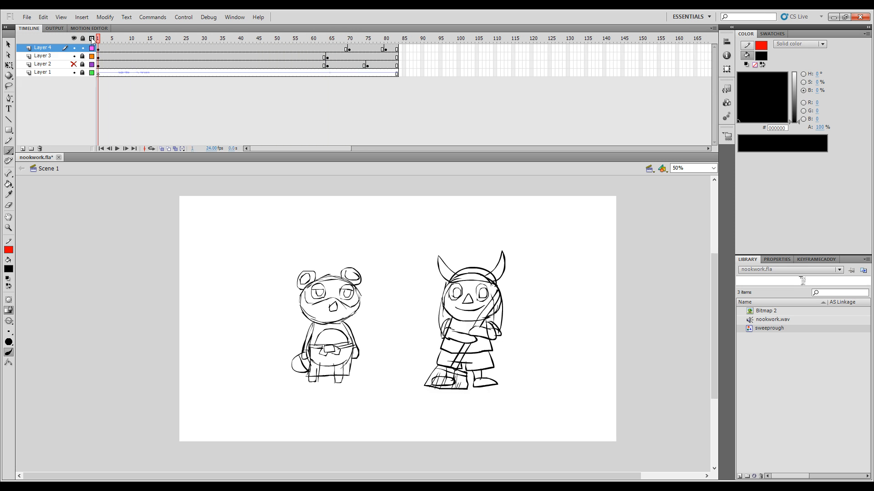
pyautogui.click(97, 49)
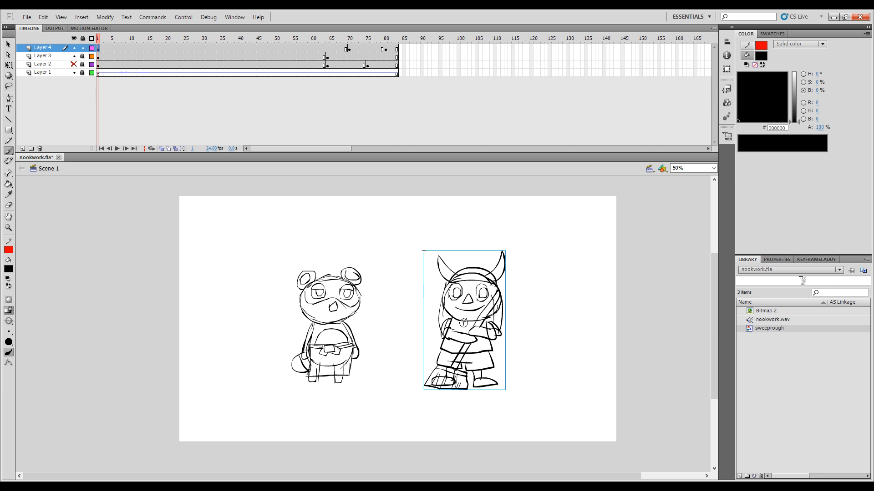
pyautogui.hotkey('ctrl', 'e')
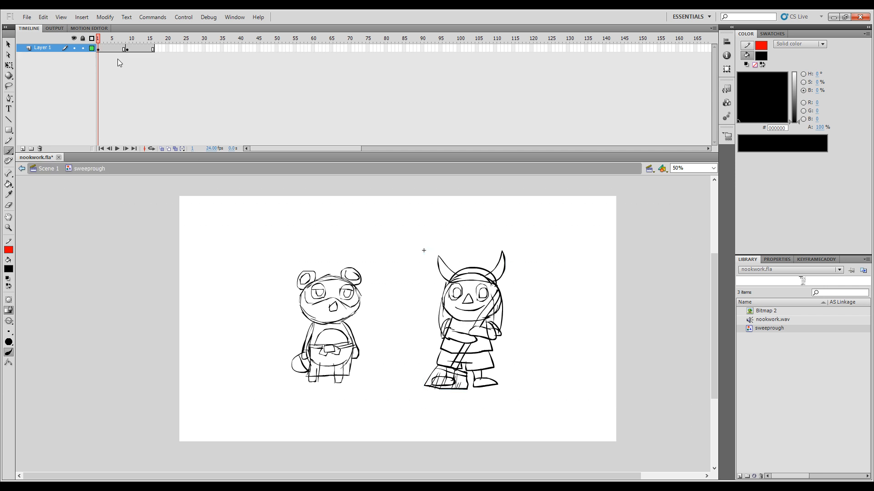
# Step: Insert a keyframe at frame 8 of the sweeping cycle and compare it with its neighbouring frames using onion skinning
pyautogui.moveTo(99, 41)
pyautogui.mouseDown()
pyautogui.moveTo(126, 45)
pyautogui.moveTo(101, 48)
pyautogui.moveTo(127, 51)
pyautogui.moveTo(109, 53)
pyautogui.mouseUp()
pyautogui.moveTo(117, 51); pyautogui.dragTo(121, 51)
pyautogui.click(124, 49)
pyautogui.click(161, 149)
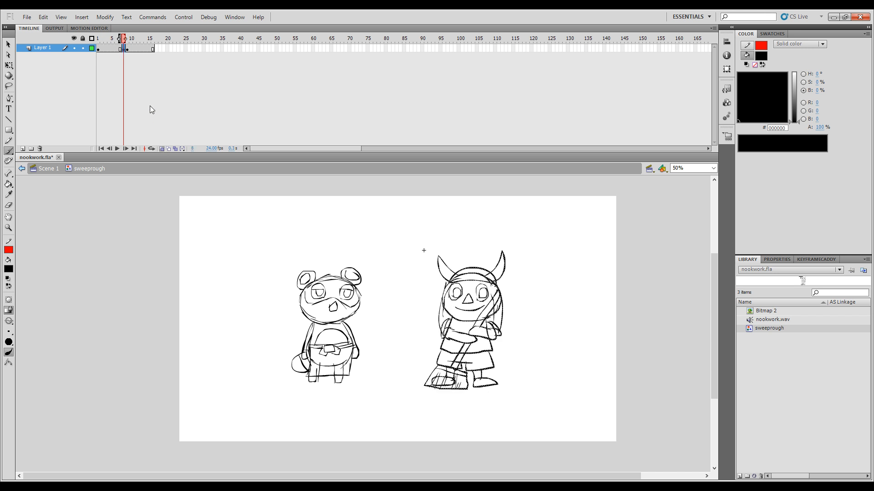
pyautogui.moveTo(125, 38); pyautogui.dragTo(130, 38)
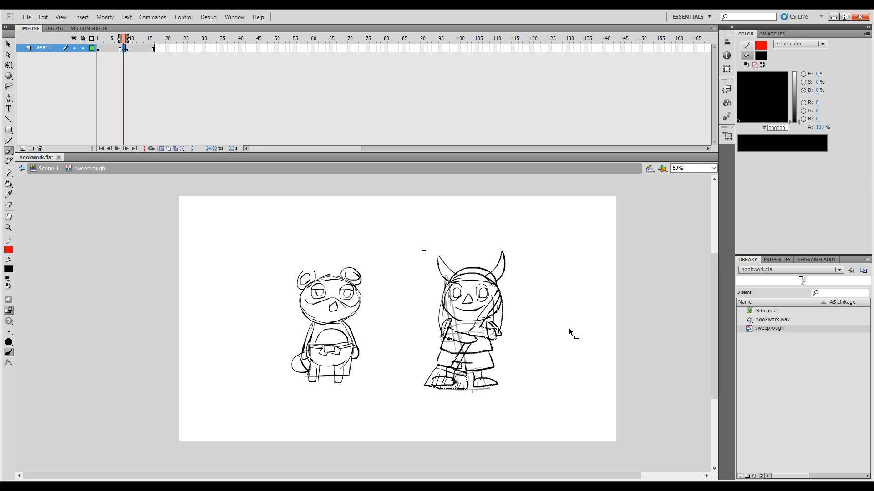
pyautogui.press('e')
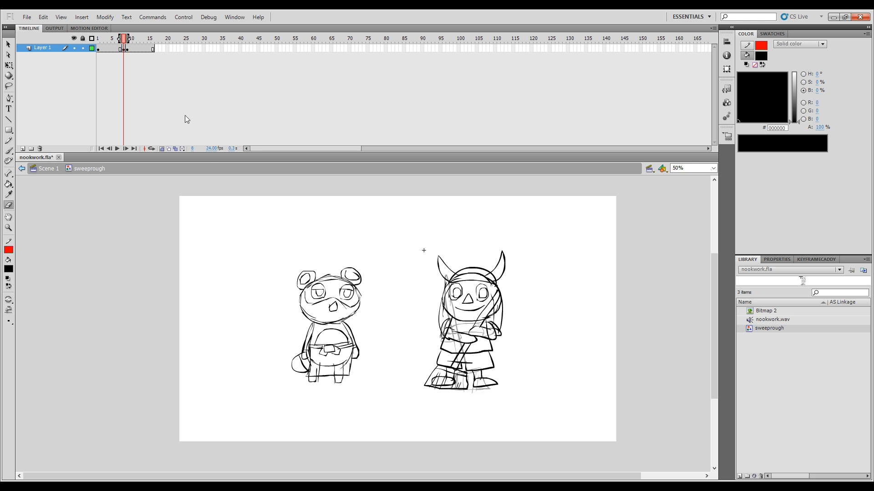
# Step: Turn off onion skinning and erase the horned character's arms and broom from frame 8
pyautogui.click(162, 148)
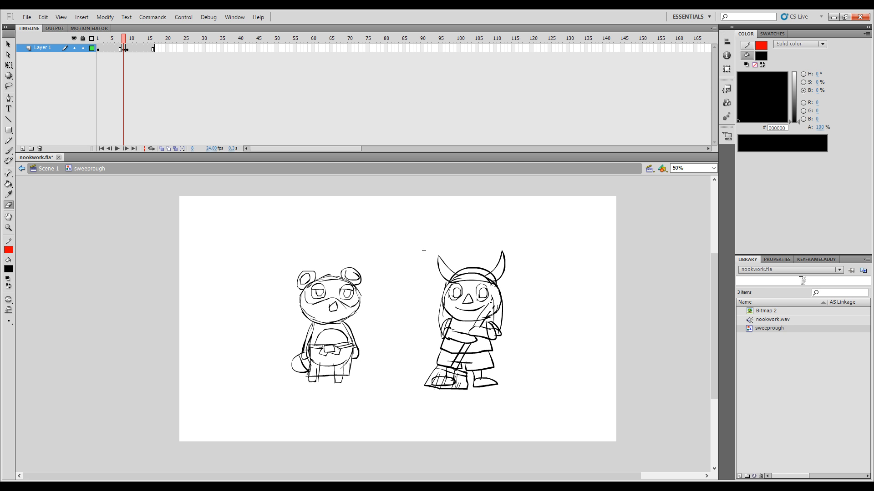
pyautogui.moveTo(490, 312); pyautogui.dragTo(483, 320)
pyautogui.moveTo(499, 327); pyautogui.dragTo(500, 334)
pyautogui.moveTo(448, 339); pyautogui.dragTo(445, 328)
pyautogui.moveTo(449, 323); pyautogui.dragTo(445, 326)
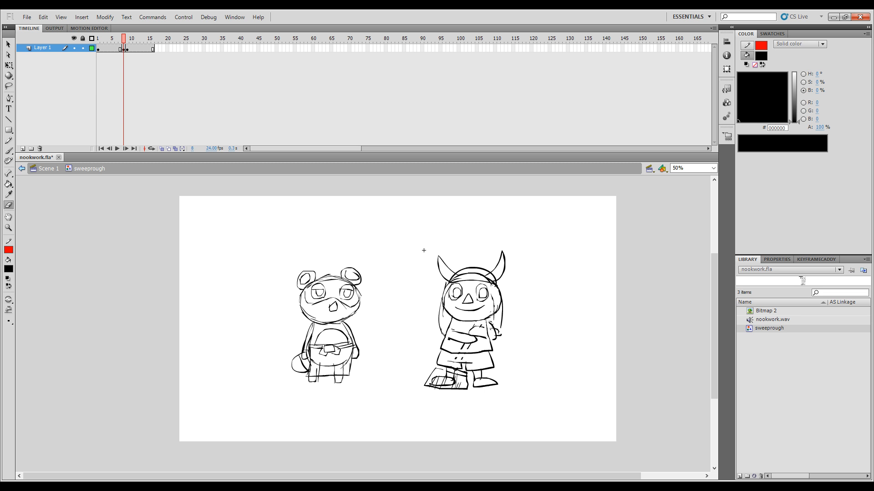
pyautogui.moveTo(434, 387); pyautogui.dragTo(444, 389)
pyautogui.click(466, 388)
pyautogui.press('Delete')
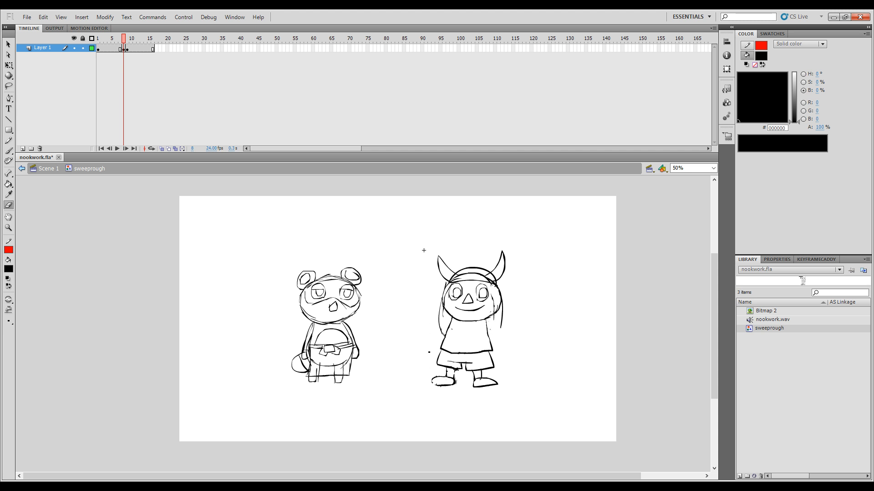
# Step: With onion skinning on, brush the outline of an in-between broom head at the character's feet on frame 8
pyautogui.press('b')
pyautogui.click(162, 149)
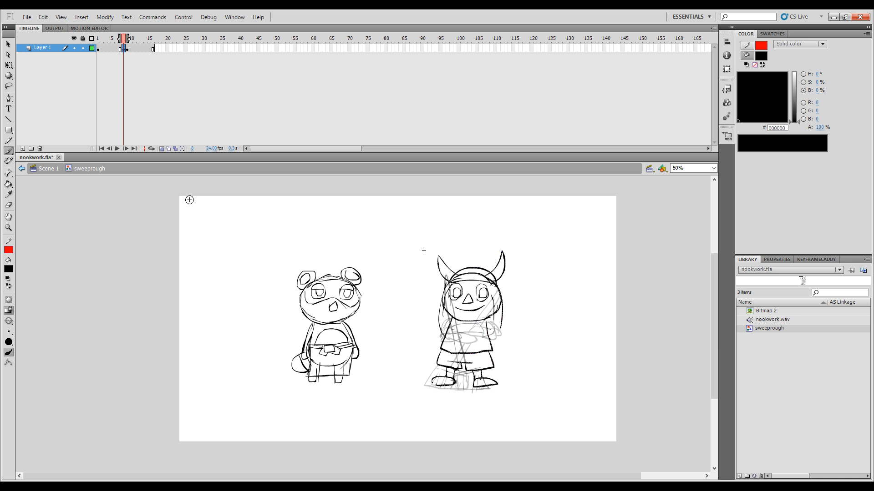
pyautogui.press(',')
pyautogui.press('.')
pyautogui.press('.')
pyautogui.press(',')
pyautogui.press(',')
pyautogui.press('.')
pyautogui.press(',')
pyautogui.press('.')
pyautogui.moveTo(431, 387); pyautogui.dragTo(444, 389)
pyautogui.press(',')
pyautogui.press('.')
pyautogui.press(',')
pyautogui.press('.')
pyautogui.press(',')
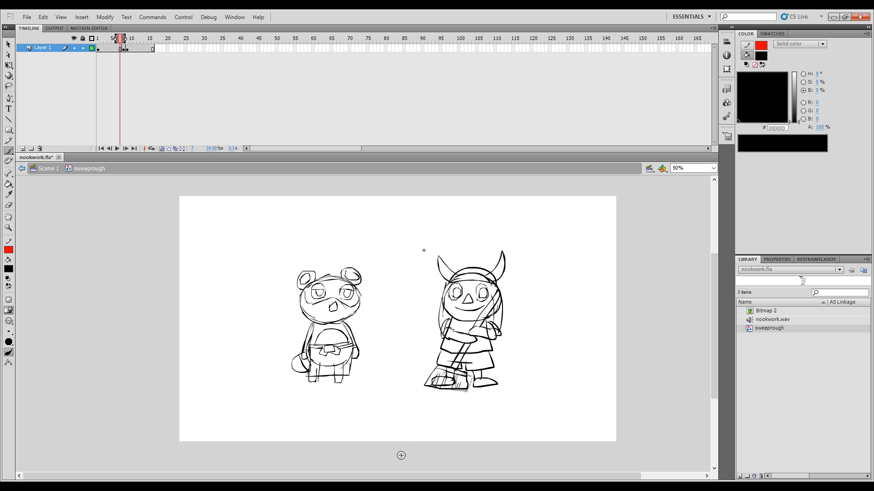
pyautogui.press('.')
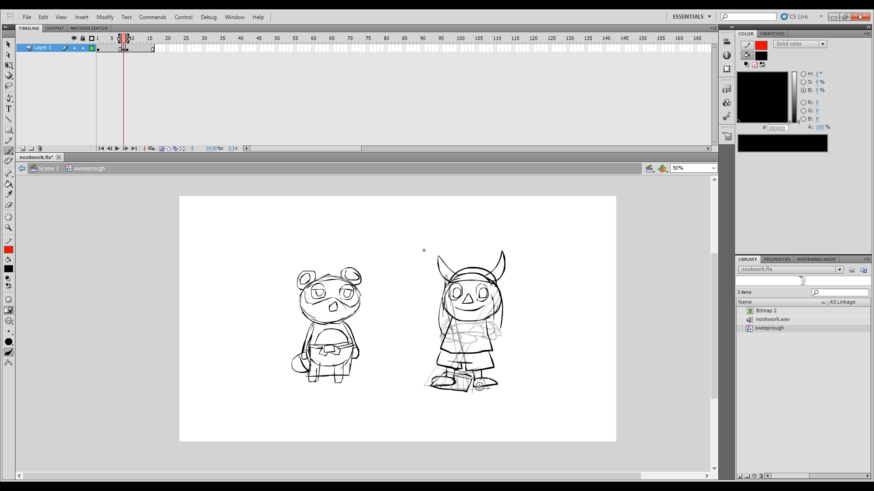
# Step: Add bristles to the in-between broom head and draw a nearly upright handle reaching up to the helmet
pyautogui.press(',')
pyautogui.press('.')
pyautogui.press(',')
pyautogui.press('.')
pyautogui.moveTo(459, 365)
pyautogui.mouseDown()
pyautogui.moveTo(472, 271)
pyautogui.moveTo(466, 362)
pyautogui.mouseUp()
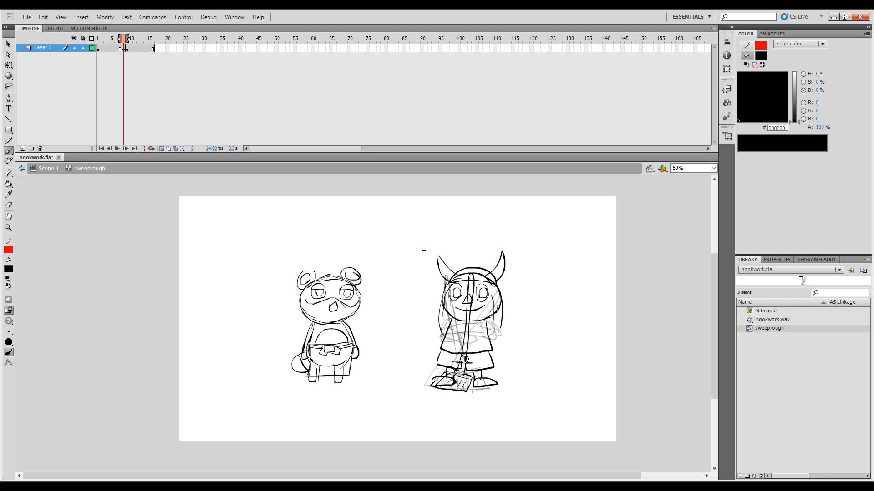
# Step: Flip between neighbouring frames and sketch the arm beneath the chin that grips the upright broom handle
pyautogui.press('Return')
pyautogui.press(',')
pyautogui.press('.')
pyautogui.press('.')
pyautogui.press(',')
pyautogui.press(',')
pyautogui.press('.')
pyautogui.press(',')
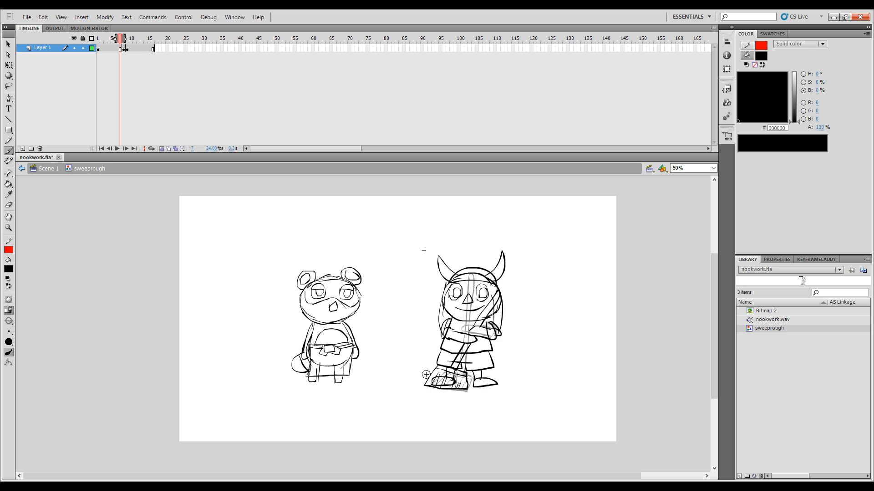
pyautogui.press('.')
pyautogui.press(',')
pyautogui.press('.')
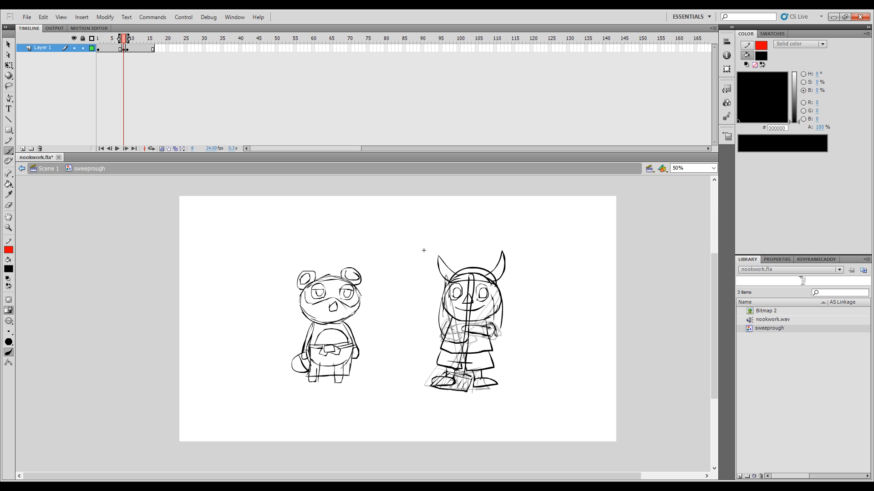
# Step: Draw the character's other arm and sleeve on the in-between pose and check it against the neighbouring frames
pyautogui.moveTo(467, 339); pyautogui.dragTo(467, 336)
pyautogui.moveTo(444, 333)
pyautogui.mouseDown()
pyautogui.moveTo(467, 337)
pyautogui.moveTo(439, 337)
pyautogui.mouseUp()
pyautogui.moveTo(454, 325); pyautogui.dragTo(441, 336)
pyautogui.press(',')
pyautogui.press('.')
pyautogui.press('.')
pyautogui.press(',')
pyautogui.press(',')
pyautogui.press('.')
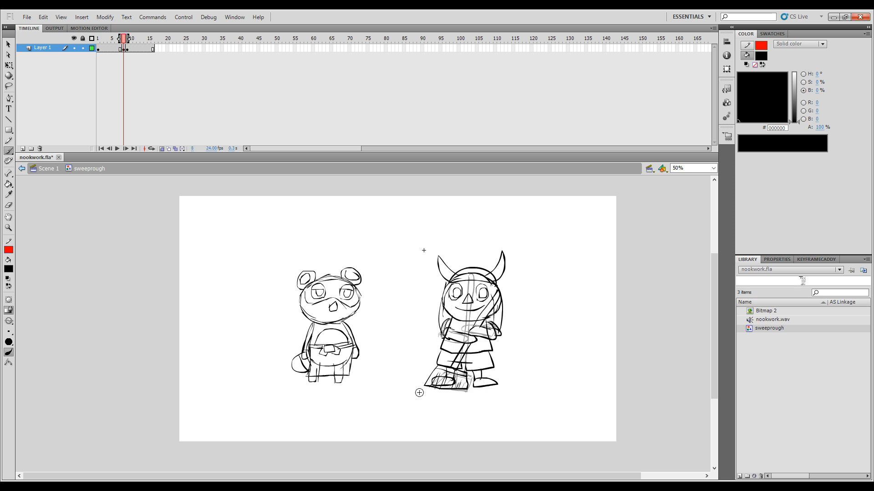
# Step: Turn off onion skinning and retime the in-between pose to start at frame 6 and hold through frame 8
pyautogui.click(161, 149)
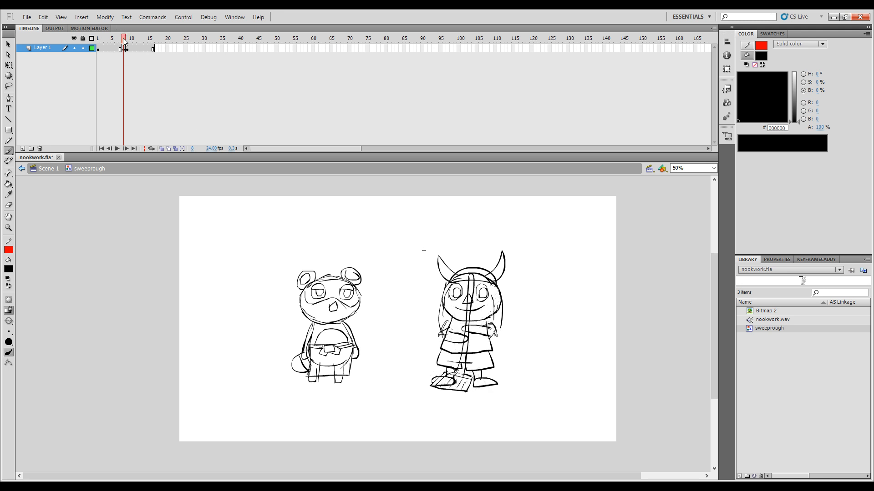
pyautogui.moveTo(123, 38)
pyautogui.mouseDown()
pyautogui.moveTo(127, 47)
pyautogui.moveTo(120, 47)
pyautogui.moveTo(131, 46)
pyautogui.moveTo(117, 47)
pyautogui.moveTo(131, 44)
pyautogui.moveTo(123, 42)
pyautogui.mouseUp()
pyautogui.moveTo(126, 44); pyautogui.dragTo(91, 59)
pyautogui.click(123, 49)
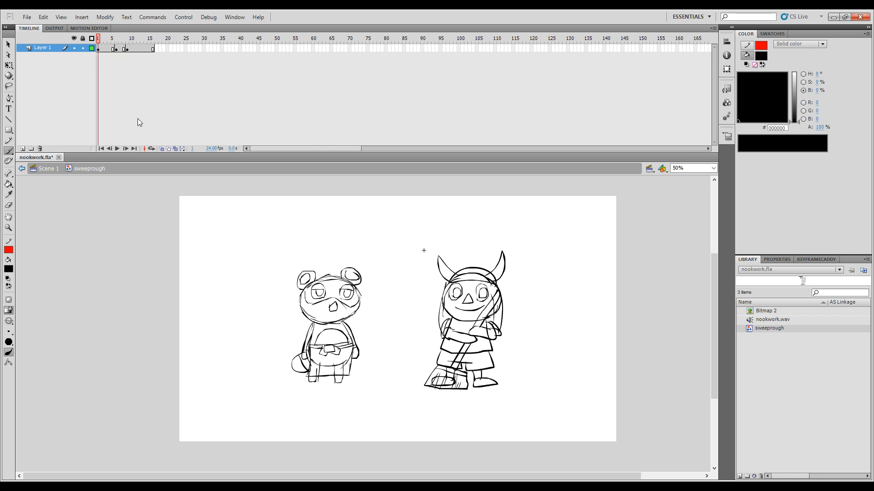
# Step: Preview the retimed sweeping cycle with looped playback over frames 1 to 16, ending with looping turned off
pyautogui.press('Return')
pyautogui.click(152, 148)
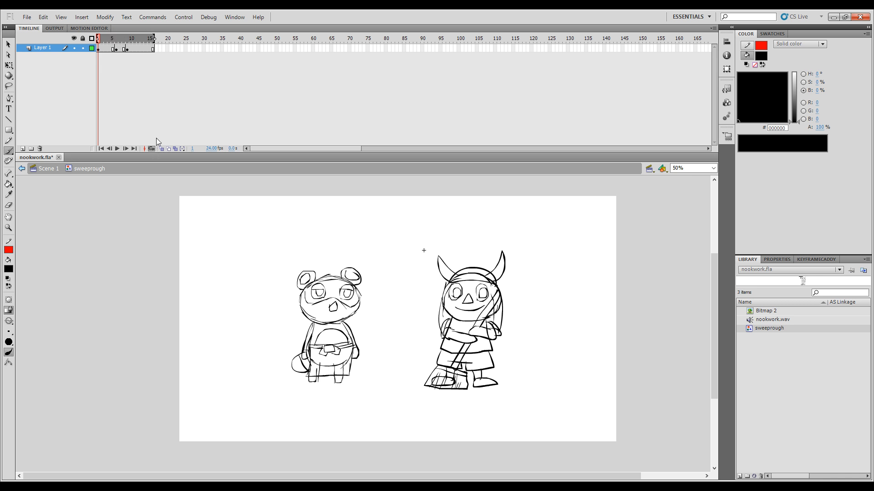
pyautogui.press('Return')
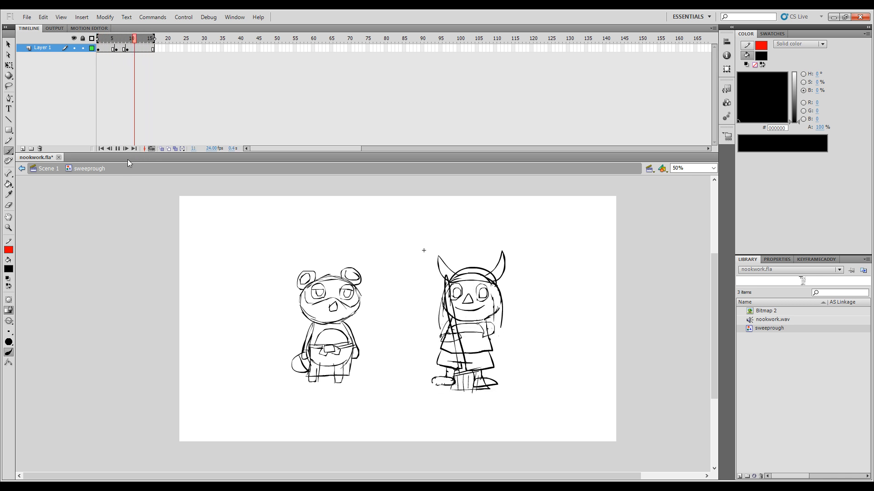
pyautogui.click(151, 148)
# Step: Shift the in-between pose to frame 7 and give frame 6 a keyframe holding the character without arms or broom
pyautogui.click(109, 47)
pyautogui.moveTo(107, 44); pyautogui.dragTo(117, 45)
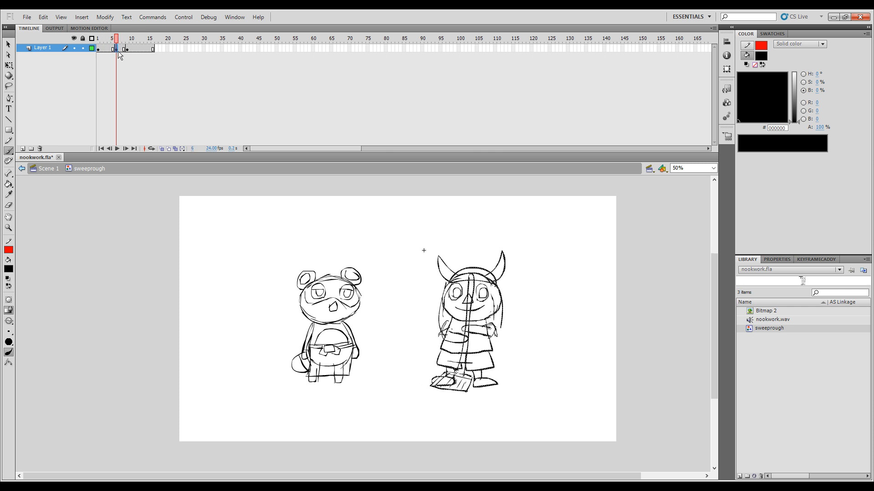
pyautogui.click(120, 48)
pyautogui.click(117, 49)
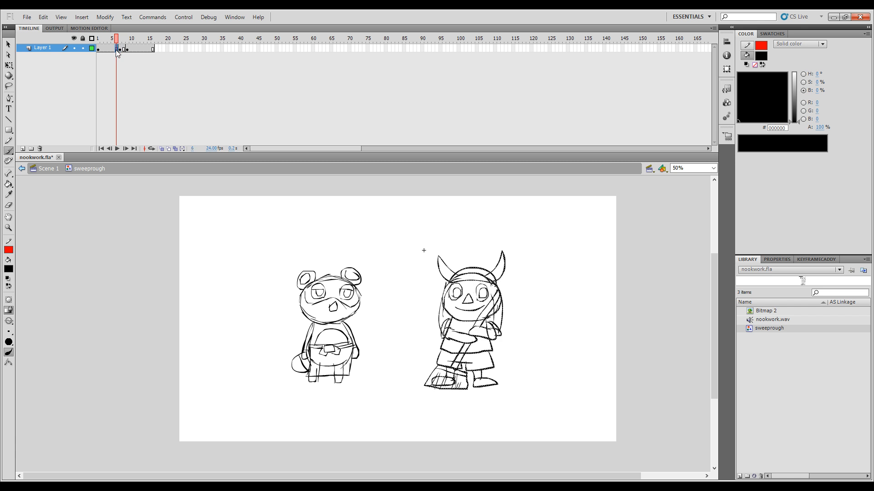
pyautogui.hotkey('ctrl', 'alt', 'v')
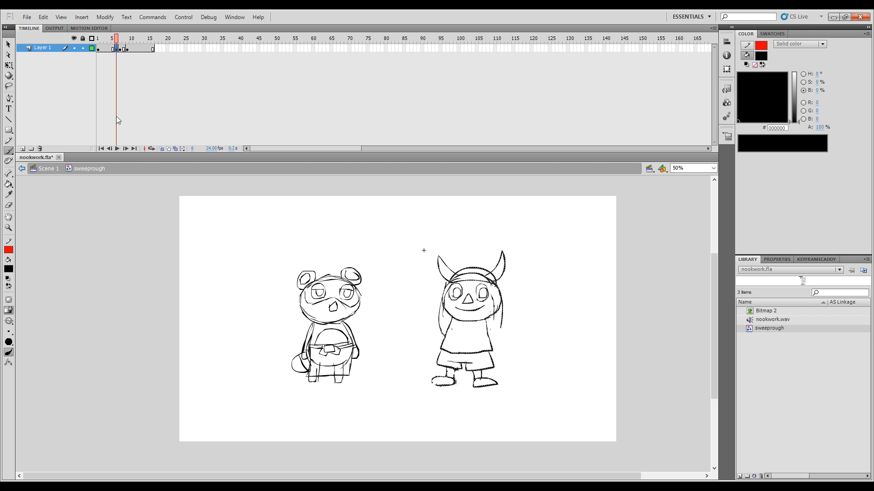
# Step: With onion skinning on, sketch the broom head on frame 6 between its positions in the adjacent poses
pyautogui.click(162, 150)
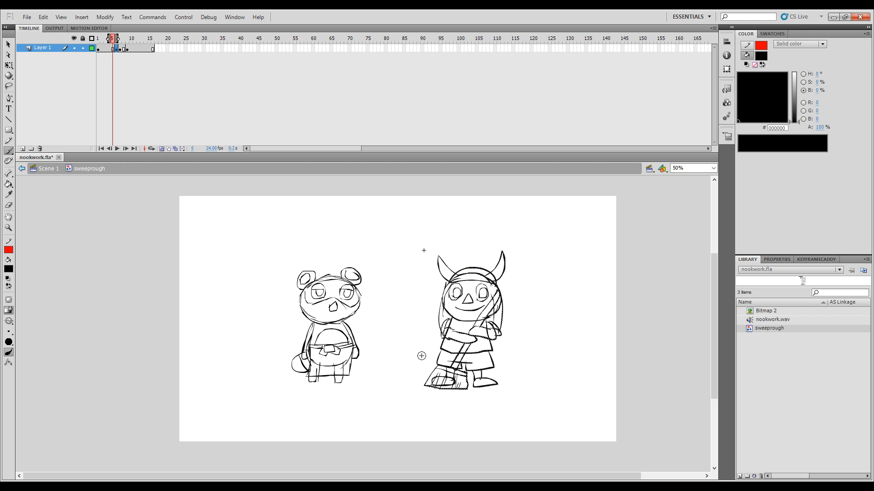
pyautogui.press('.')
pyautogui.press('.')
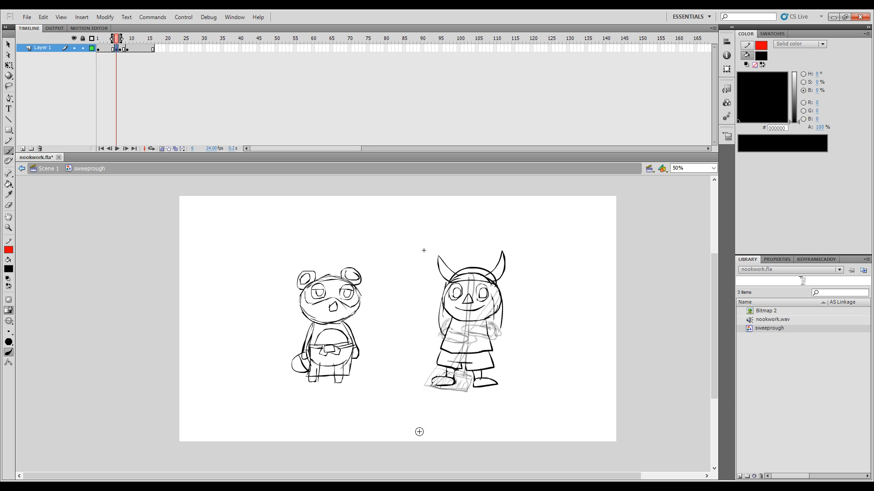
pyautogui.press('.')
pyautogui.press('.')
pyautogui.press('.')
pyautogui.moveTo(439, 367); pyautogui.dragTo(427, 387)
pyautogui.moveTo(469, 375); pyautogui.dragTo(466, 391)
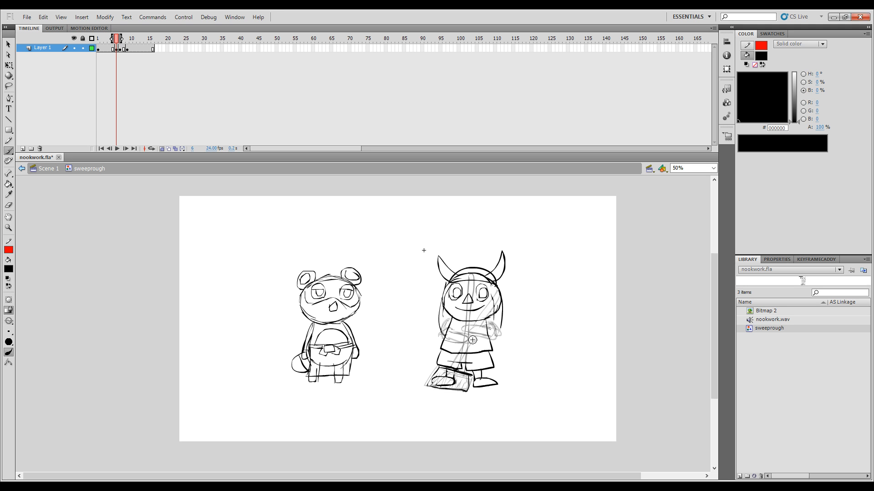
# Step: Finish the broom head's bristles and draw the slanted handle on frame 6, checking against the previous pose
pyautogui.press(',')
pyautogui.press('.')
pyautogui.moveTo(438, 368)
pyautogui.mouseDown()
pyautogui.moveTo(472, 376)
pyautogui.moveTo(437, 385)
pyautogui.mouseUp()
pyautogui.press(',')
pyautogui.press('.')
pyautogui.moveTo(447, 372)
pyautogui.mouseDown()
pyautogui.moveTo(445, 384)
pyautogui.moveTo(458, 389)
pyautogui.mouseUp()
pyautogui.press(',')
pyautogui.press('.')
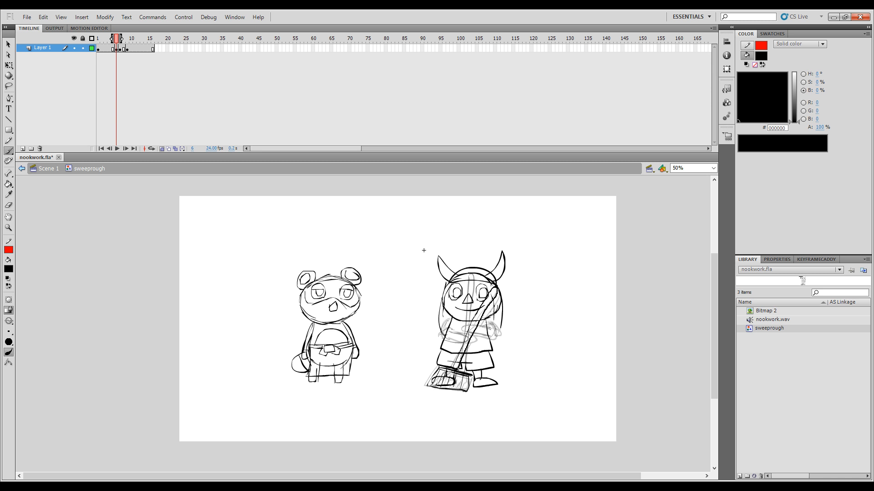
pyautogui.moveTo(456, 369); pyautogui.dragTo(455, 370)
pyautogui.press(',')
pyautogui.press('.')
# Step: Draw the horned character's arm on the viewer's right gripping the broom on frame 6, between its adjacent positions
pyautogui.press('.')
pyautogui.press(',')
pyautogui.press(',')
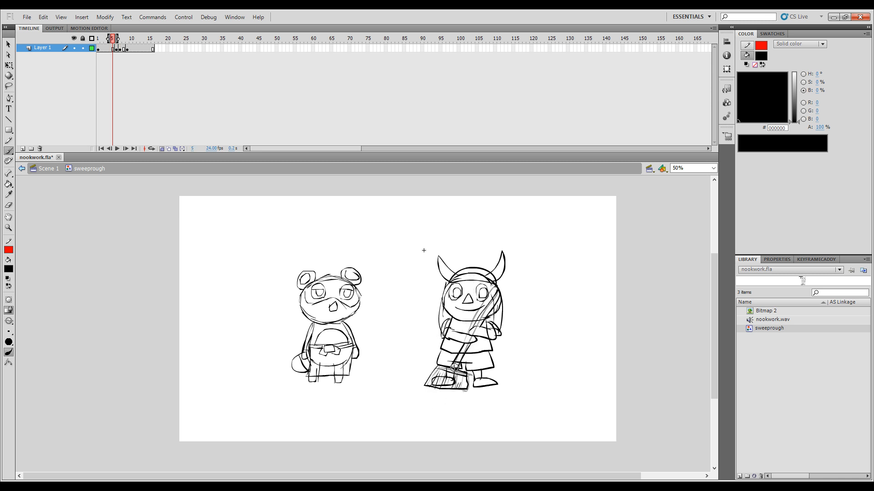
pyautogui.press('.')
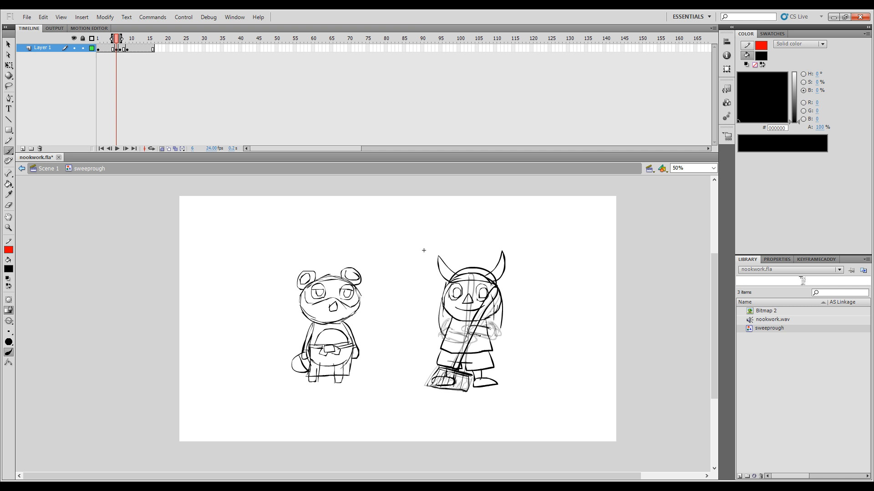
pyautogui.press(',')
pyautogui.press('.')
pyautogui.moveTo(495, 330); pyautogui.dragTo(490, 338)
pyautogui.press(',')
pyautogui.press('.')
pyautogui.press(',')
pyautogui.press('.')
pyautogui.press(',')
pyautogui.press('.')
pyautogui.press(',')
pyautogui.press('.')
# Step: Draw the horned character's arm on the viewer's left on frame 6, matching the spacing of the adjacent poses
pyautogui.moveTo(448, 320)
pyautogui.mouseDown()
pyautogui.moveTo(446, 340)
pyautogui.moveTo(472, 342)
pyautogui.moveTo(446, 328)
pyautogui.mouseUp()
pyautogui.press(',')
pyautogui.press('.')
pyautogui.moveTo(441, 334); pyautogui.dragTo(443, 338)
pyautogui.press(',')
pyautogui.press('.')
pyautogui.press(',')
pyautogui.press('.')
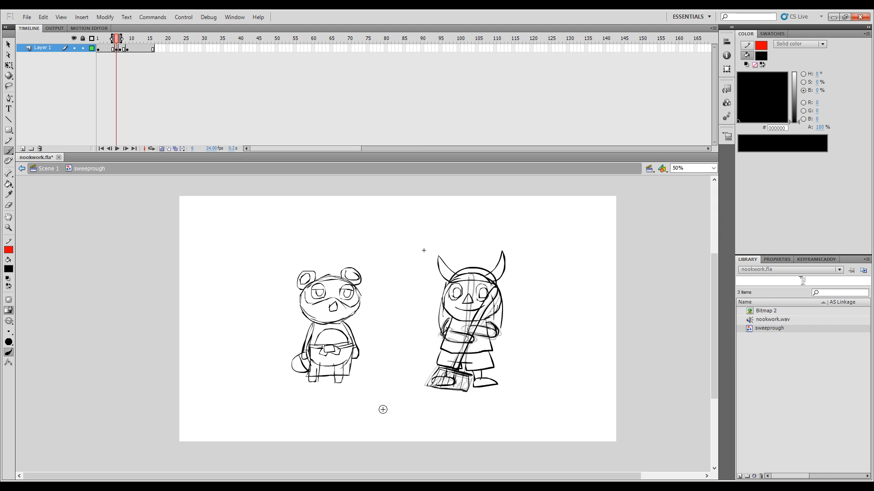
pyautogui.press(',')
pyautogui.press('.')
# Step: Give frame 8 a keyframe holding the character without arms or broom, with onion skinning showing the adjacent poses
pyautogui.click(161, 149)
pyautogui.click(113, 41)
pyautogui.moveTo(112, 42)
pyautogui.mouseDown()
pyautogui.moveTo(124, 41)
pyautogui.moveTo(105, 44)
pyautogui.moveTo(134, 46)
pyautogui.moveTo(112, 52)
pyautogui.moveTo(136, 53)
pyautogui.moveTo(113, 54)
pyautogui.moveTo(123, 52)
pyautogui.mouseUp()
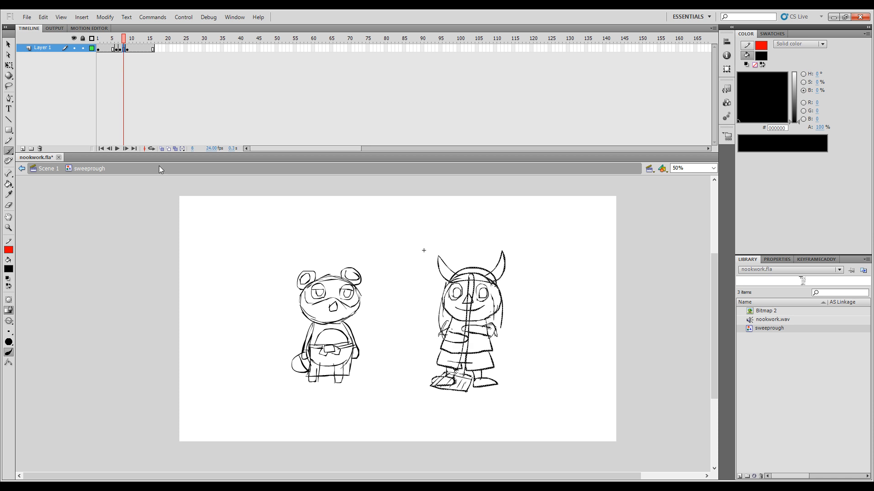
pyautogui.click(162, 148)
pyautogui.press(',')
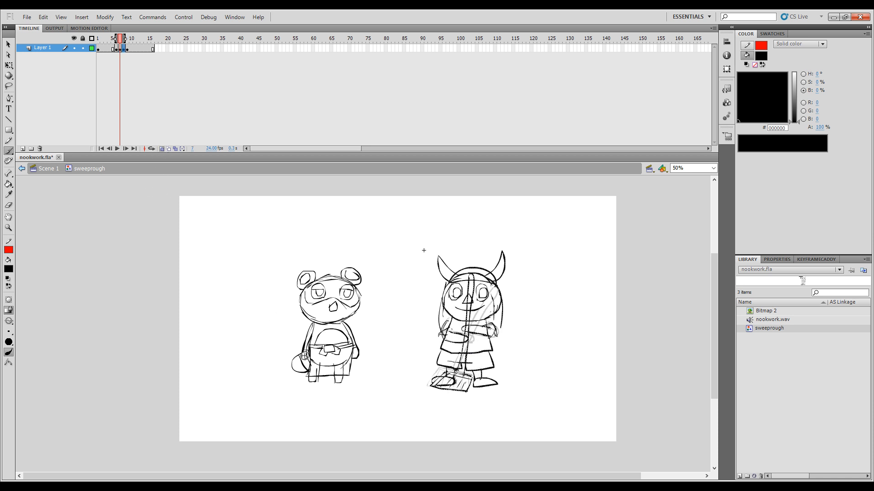
pyautogui.press(',')
pyautogui.press('.')
pyautogui.press('.')
pyautogui.press(',')
# Step: Sketch the broom head's outline on frame 8 between its positions on frames 7 and 9
pyautogui.press('.')
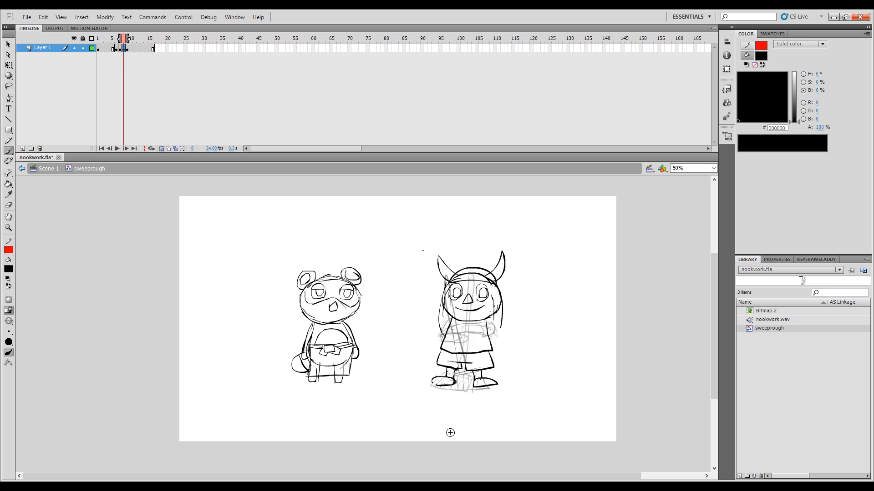
pyautogui.press(',')
pyautogui.press('.')
pyautogui.press(',')
pyautogui.press('.')
pyautogui.press(',')
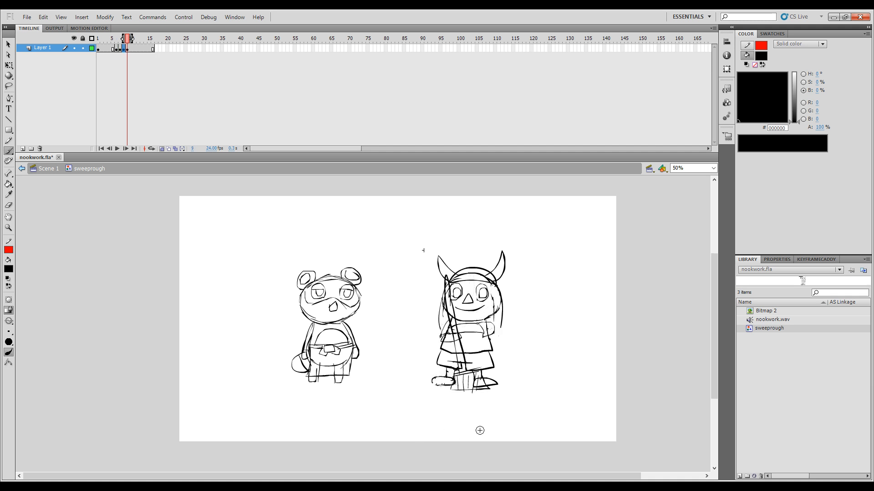
pyautogui.press('.')
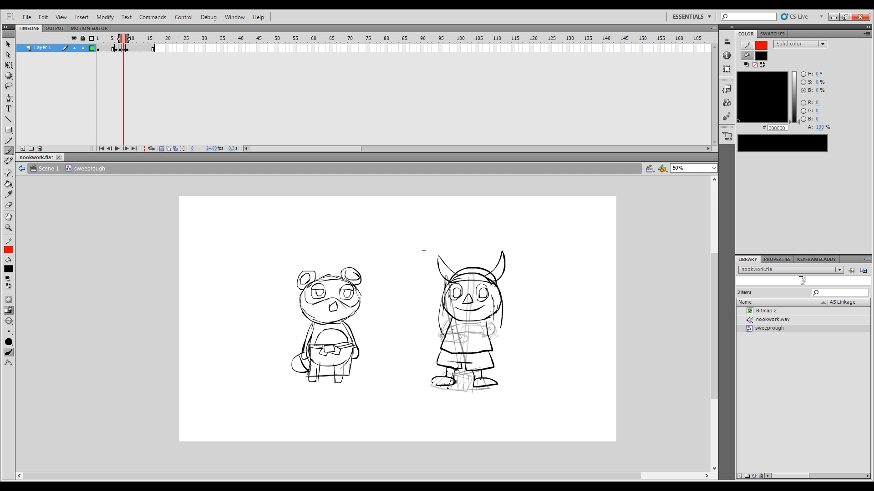
pyautogui.moveTo(455, 389); pyautogui.dragTo(475, 389)
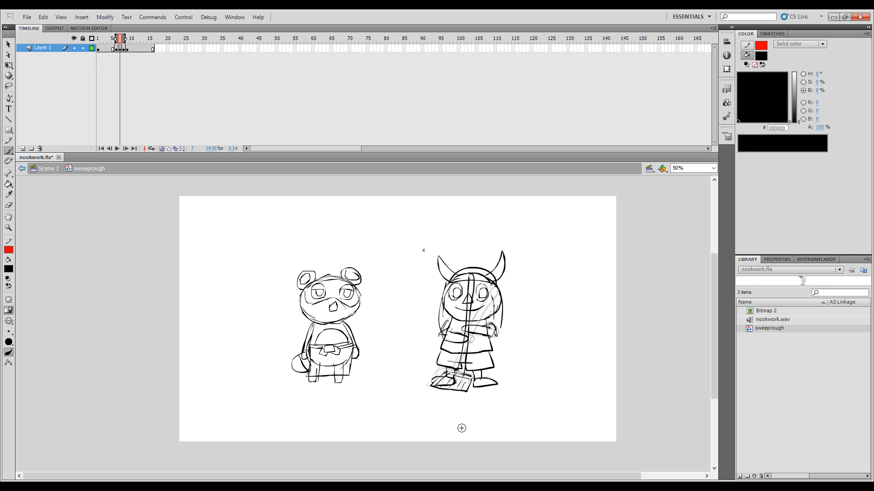
pyautogui.press('.')
pyautogui.hotkey('ctrl', 'z')
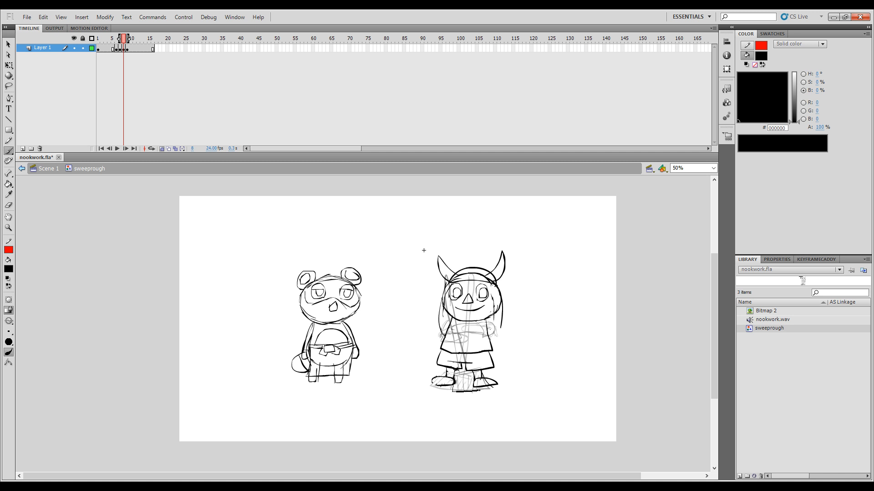
pyautogui.press('.')
pyautogui.press('.')
pyautogui.moveTo(454, 378); pyautogui.dragTo(479, 372)
pyautogui.press(',')
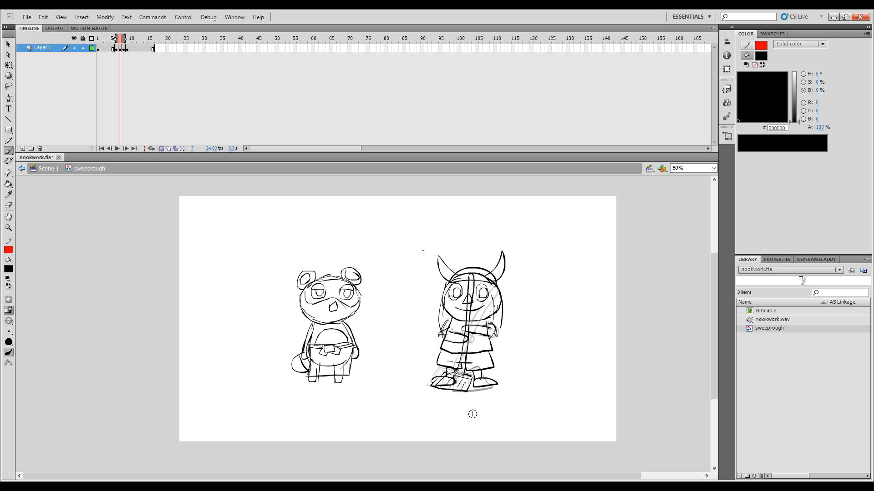
pyautogui.press('.')
pyautogui.press('.')
pyautogui.press(',')
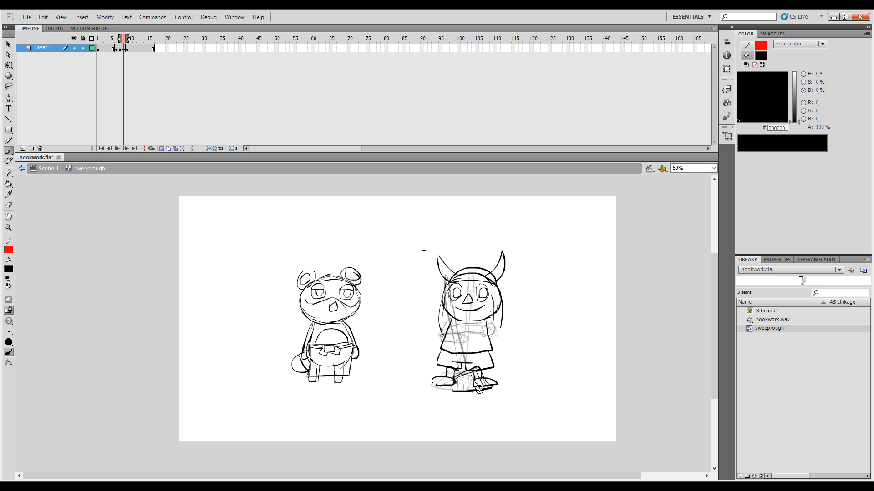
# Step: Add the bristles and draw the tilted broom handle on frame 8, redoing strokes that miss the in-between position
pyautogui.press(',')
pyautogui.press('.')
pyautogui.press(',')
pyautogui.press('.')
pyautogui.press(',')
pyautogui.press('.')
pyautogui.hotkey('ctrl', 'z')
pyautogui.hotkey('ctrl', 'z')
pyautogui.hotkey('ctrl', 'z')
pyautogui.moveTo(446, 277); pyautogui.dragTo(449, 274)
pyautogui.hotkey('ctrl', 'z')
pyautogui.moveTo(461, 335); pyautogui.dragTo(467, 368)
pyautogui.press(',')
pyautogui.press('.')
pyautogui.press('.')
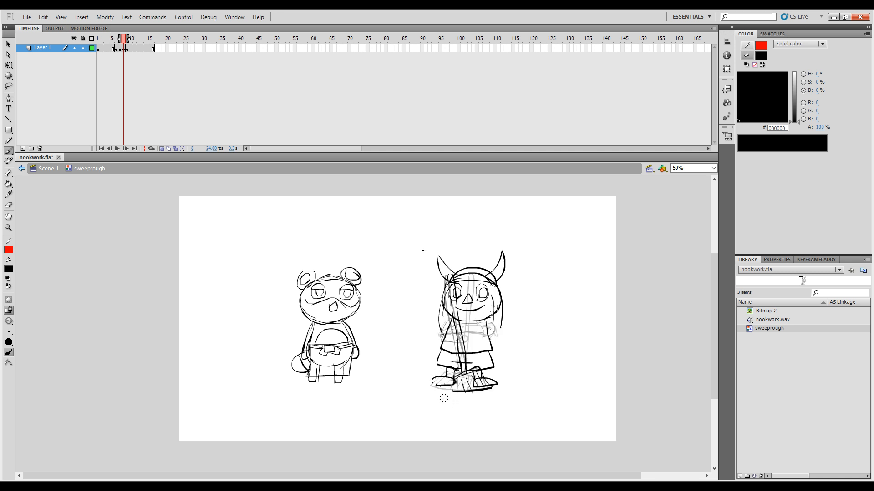
# Step: Draw the character's arms holding the broom on frame 8, comparing them with frames 7 and 9
pyautogui.press(',')
pyautogui.press(',')
pyautogui.press('.')
pyautogui.press('.')
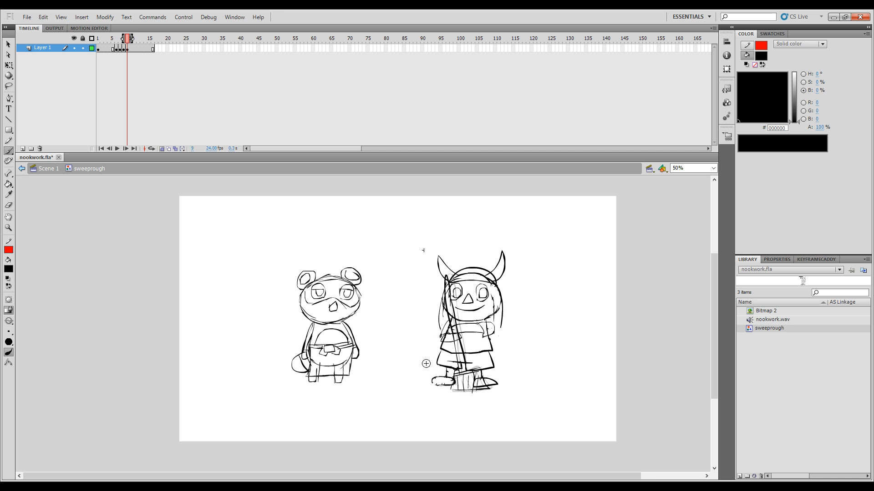
pyautogui.press(',')
pyautogui.press(',')
pyautogui.press('.')
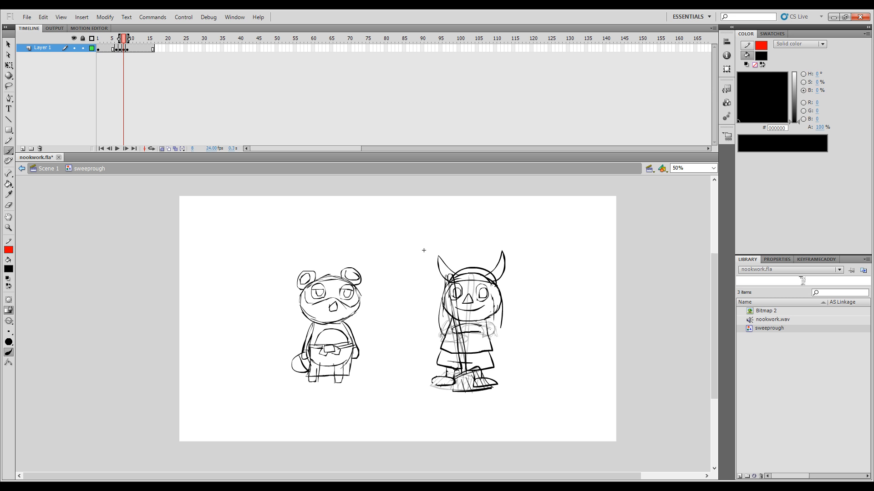
pyautogui.press('.')
pyautogui.press(',')
pyautogui.press(',')
pyautogui.press('.')
pyautogui.press('.')
pyautogui.press(',')
pyautogui.hotkey('ctrl', 'z')
pyautogui.press(',')
pyautogui.press('.')
# Step: Turn off onion skinning and retime the three in-between poses so they spread over frames 4 to 8
pyautogui.moveTo(131, 40)
pyautogui.mouseDown()
pyautogui.moveTo(121, 40)
pyautogui.moveTo(132, 42)
pyautogui.moveTo(121, 40)
pyautogui.moveTo(131, 41)
pyautogui.moveTo(124, 51)
pyautogui.moveTo(87, 50)
pyautogui.mouseUp()
pyautogui.click(124, 49)
pyautogui.click(112, 50)
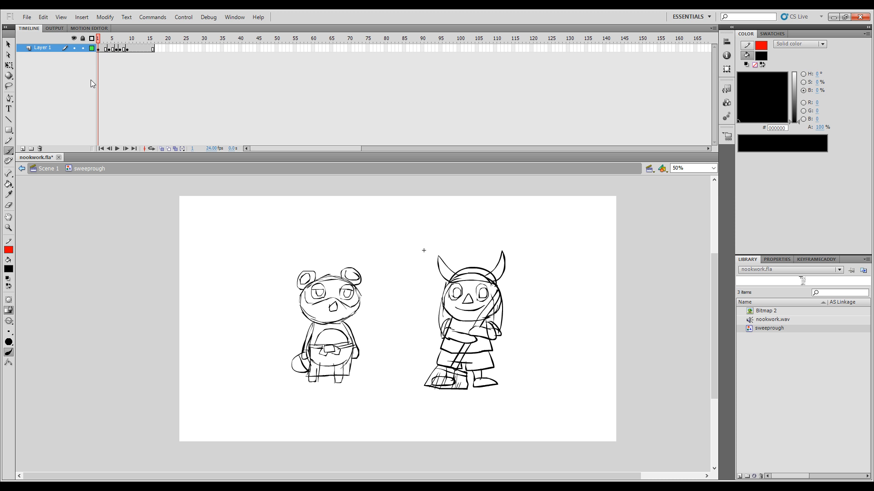
# Step: Preview the sweeping cycle from frame 1, first once and then looped, ending with looping turned off
pyautogui.press('Return')
pyautogui.click(98, 39)
pyautogui.click(151, 149)
pyautogui.press('Return')
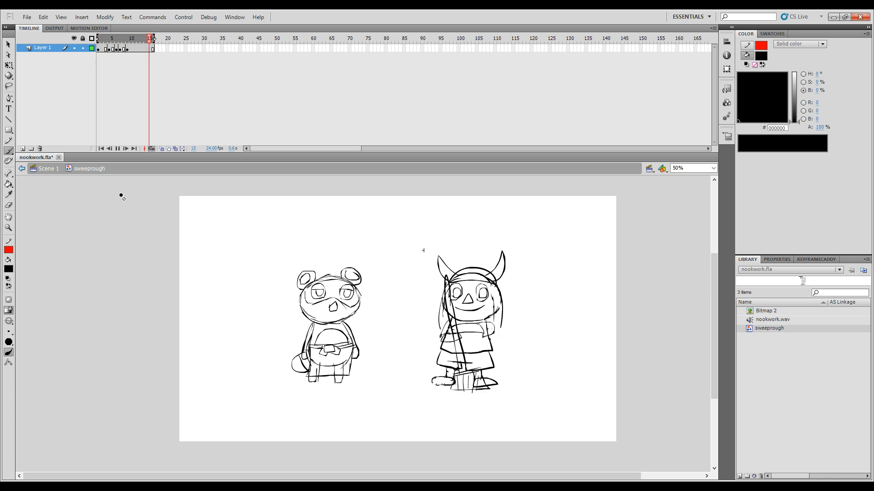
pyautogui.press('Return')
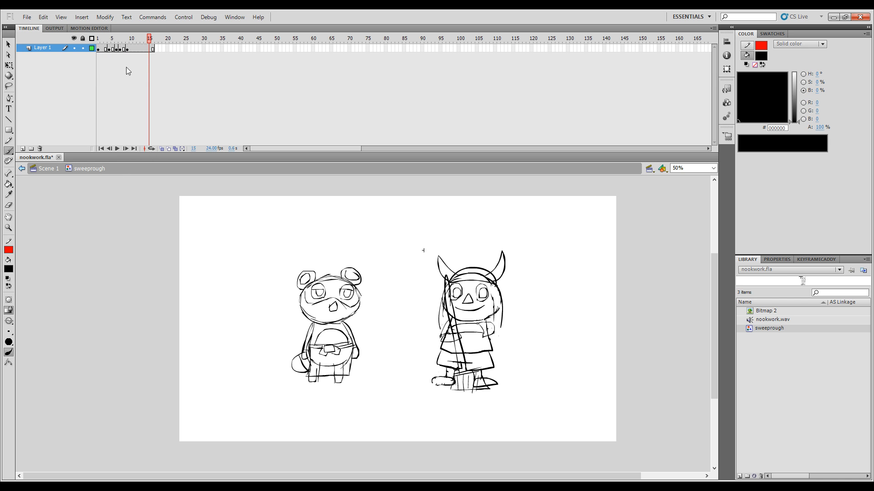
# Step: Copy the in-between poses on frames 4 to 8 onto frames 12 to 16 and reverse their order
pyautogui.moveTo(107, 49)
pyautogui.mouseDown()
pyautogui.moveTo(138, 56)
pyautogui.moveTo(101, 58)
pyautogui.moveTo(133, 54)
pyautogui.moveTo(112, 55)
pyautogui.moveTo(124, 54)
pyautogui.mouseUp()
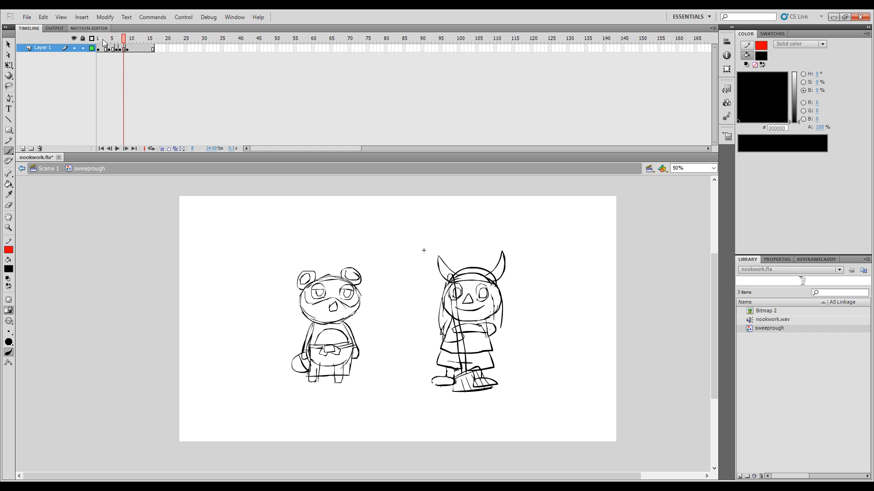
pyautogui.click(111, 52)
pyautogui.keyDown('shift'); pyautogui.click(124, 50); pyautogui.keyUp('shift')
pyautogui.click(153, 48)
pyautogui.click(137, 49)
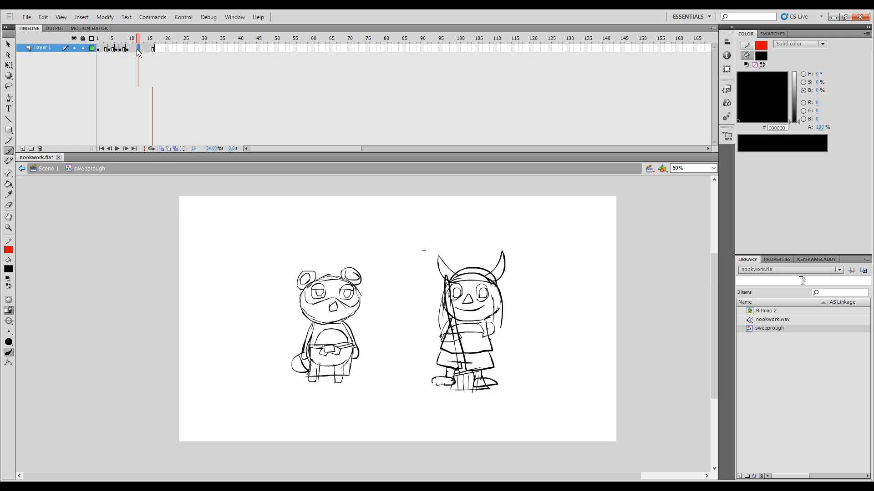
pyautogui.keyDown('shift'); pyautogui.click(152, 48); pyautogui.keyUp('shift')
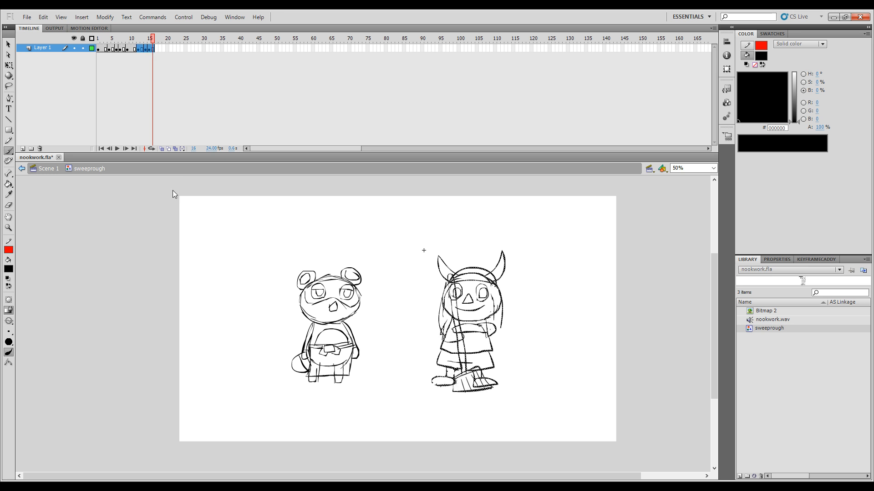
pyautogui.click(192, 261)
pyautogui.moveTo(148, 42)
pyautogui.mouseDown()
pyautogui.moveTo(136, 44)
pyautogui.moveTo(155, 48)
pyautogui.moveTo(121, 49)
pyautogui.moveTo(151, 53)
pyautogui.moveTo(97, 62)
pyautogui.moveTo(151, 66)
pyautogui.moveTo(139, 62)
pyautogui.mouseUp()
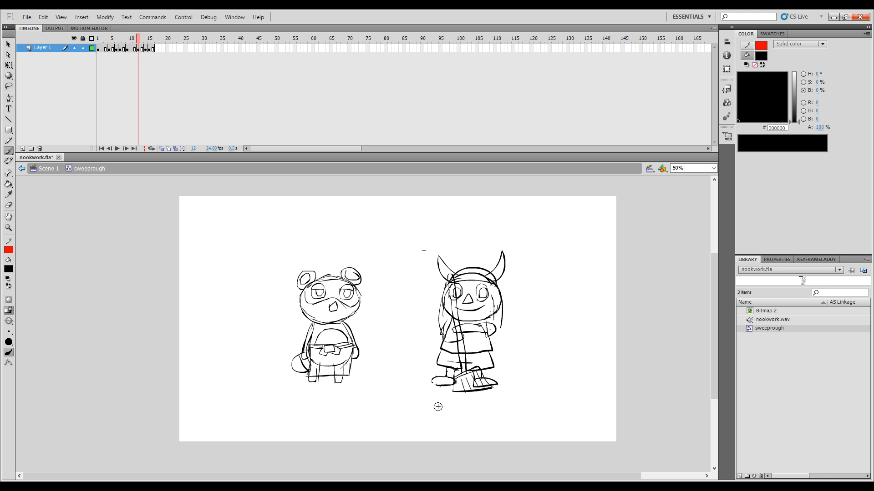
# Step: Erase the broom head from the pose on frame 12, keeping the feet and handle
pyautogui.press('e')
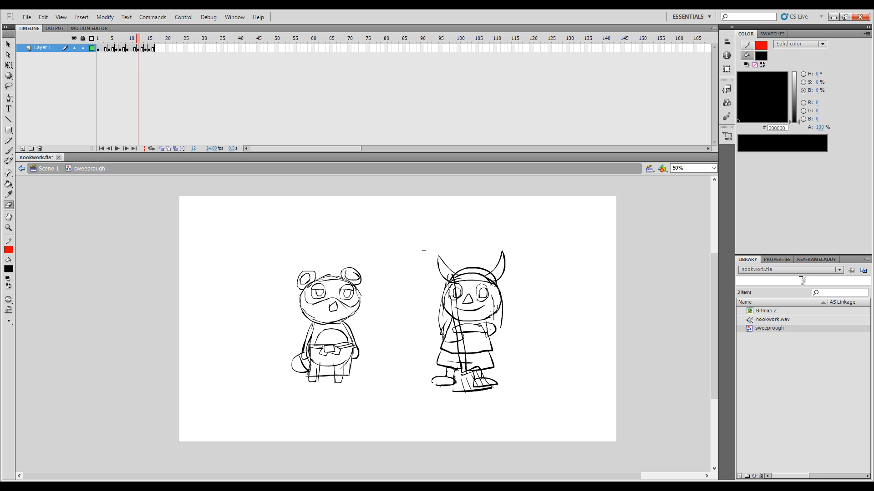
pyautogui.moveTo(468, 369); pyautogui.dragTo(474, 369)
pyautogui.moveTo(487, 387); pyautogui.dragTo(489, 388)
pyautogui.click(479, 390)
pyautogui.press('Delete')
# Step: Erase the broom heads from the poses on frames 14 and 15, keeping the feet and handles
pyautogui.press('.')
pyautogui.press('.')
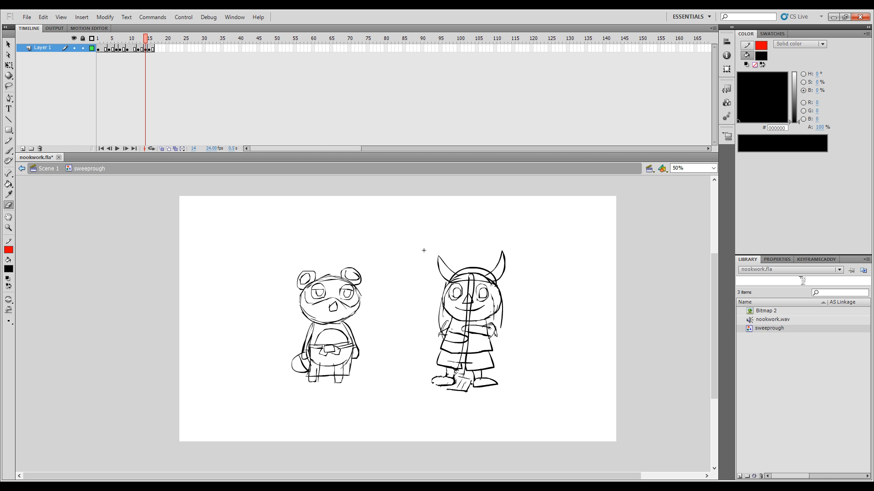
pyautogui.hotkey('ctrl', 'z')
pyautogui.hotkey('ctrl', 'z')
pyautogui.hotkey('ctrl', 'z')
pyautogui.press('.')
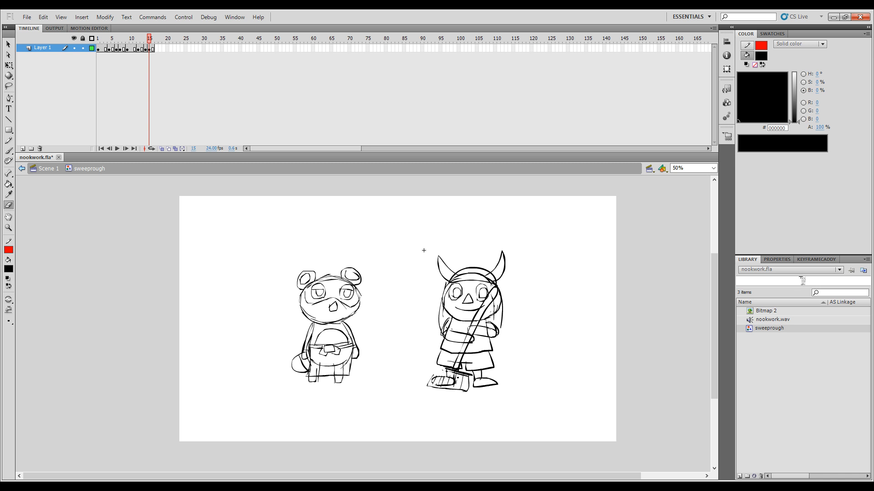
pyautogui.moveTo(455, 372); pyautogui.dragTo(459, 374)
pyautogui.keyDown('ctrl'); pyautogui.click(456, 391); pyautogui.keyUp('ctrl')
pyautogui.press('Delete')
# Step: Copy the frame 1 pose to a new keyframe on frame 17 and turn on onion skinning
pyautogui.click(99, 49)
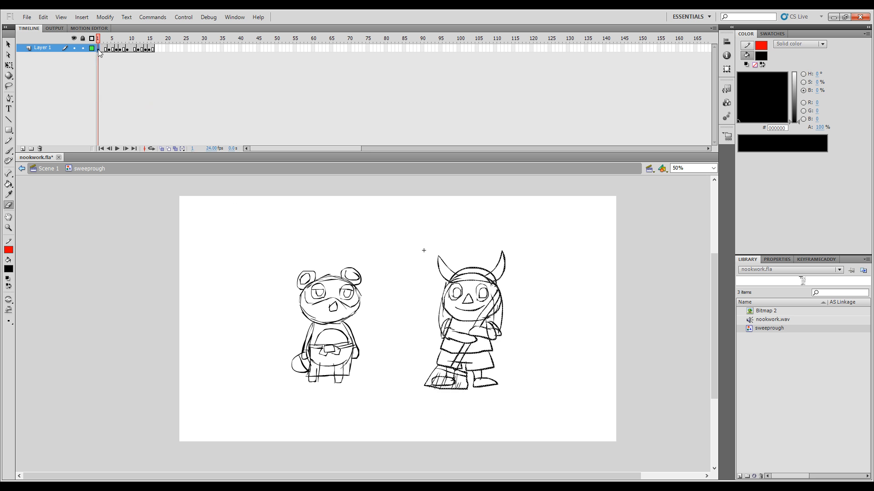
pyautogui.click(154, 50)
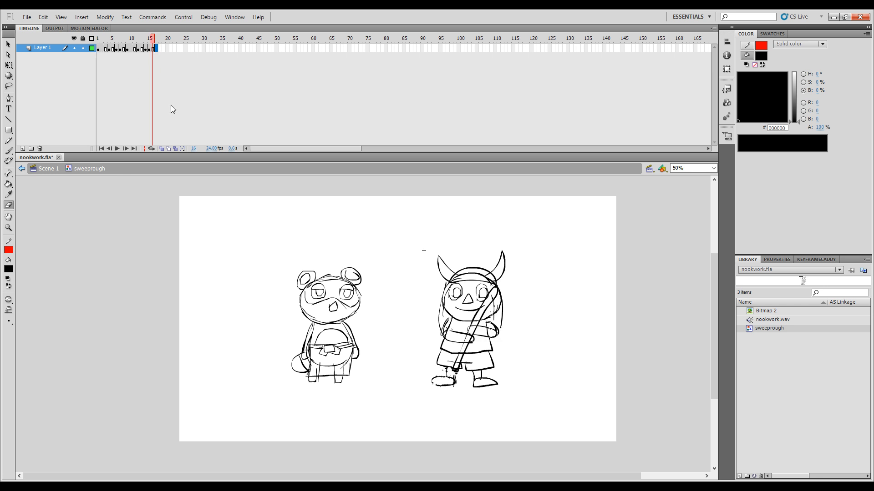
pyautogui.moveTo(153, 43)
pyautogui.mouseDown()
pyautogui.moveTo(128, 48)
pyautogui.moveTo(153, 48)
pyautogui.moveTo(134, 38)
pyautogui.moveTo(158, 39)
pyautogui.mouseUp()
pyautogui.click(161, 149)
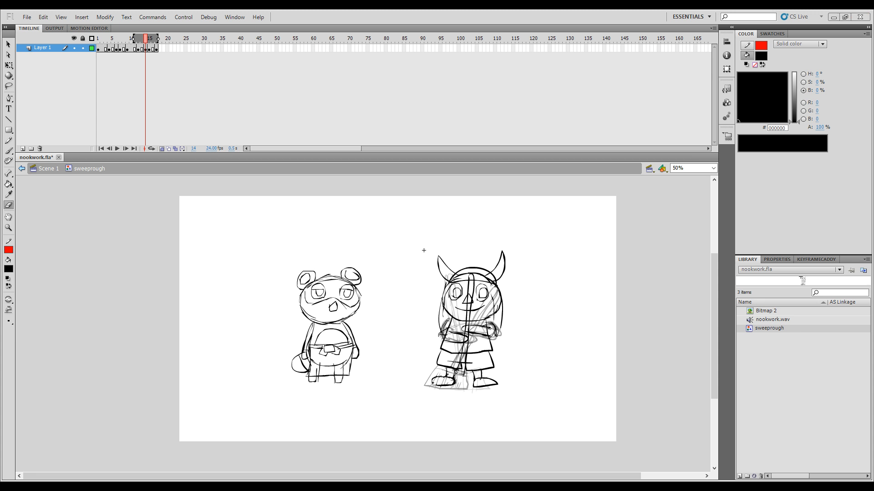
# Step: With the Brush tool ready, flip through the return and forward sweep frames to compare the broom's positions
pyautogui.press('b')
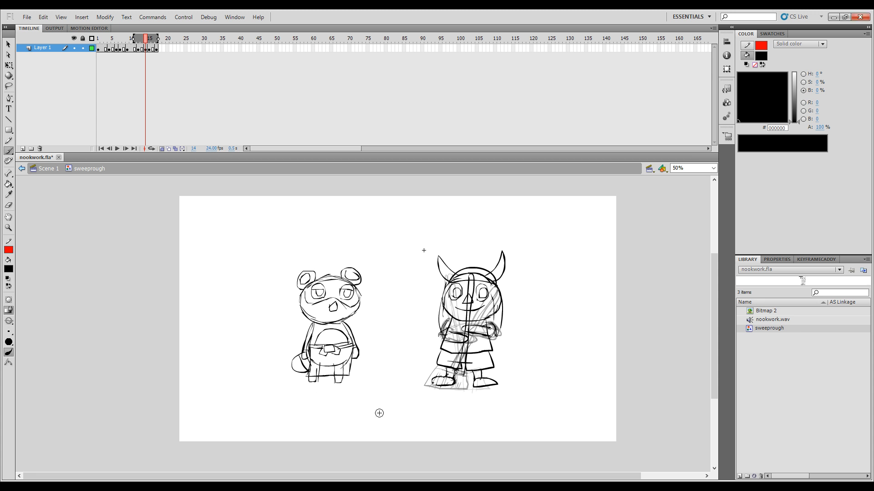
pyautogui.press(',')
pyautogui.press('.')
pyautogui.press(',')
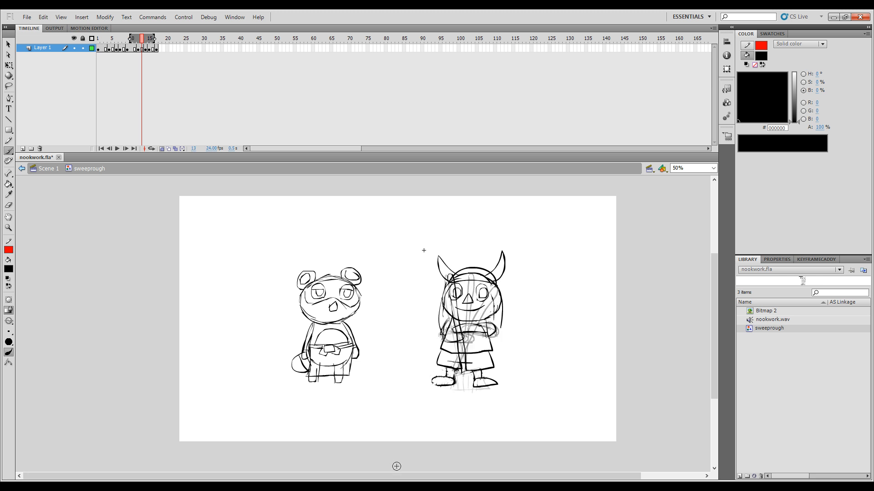
pyautogui.press('.')
pyautogui.press('.')
pyautogui.press(',')
pyautogui.press(',')
pyautogui.press('.')
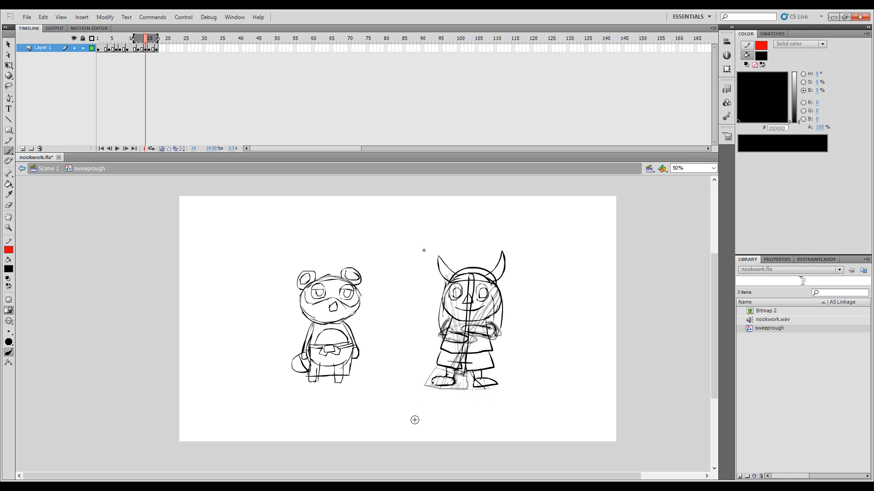
pyautogui.press(',')
pyautogui.press(',')
pyautogui.press(',')
pyautogui.press(',')
pyautogui.press(',')
pyautogui.press(',')
pyautogui.press(',')
pyautogui.press(',')
pyautogui.press(',')
pyautogui.press(',')
pyautogui.press(',')
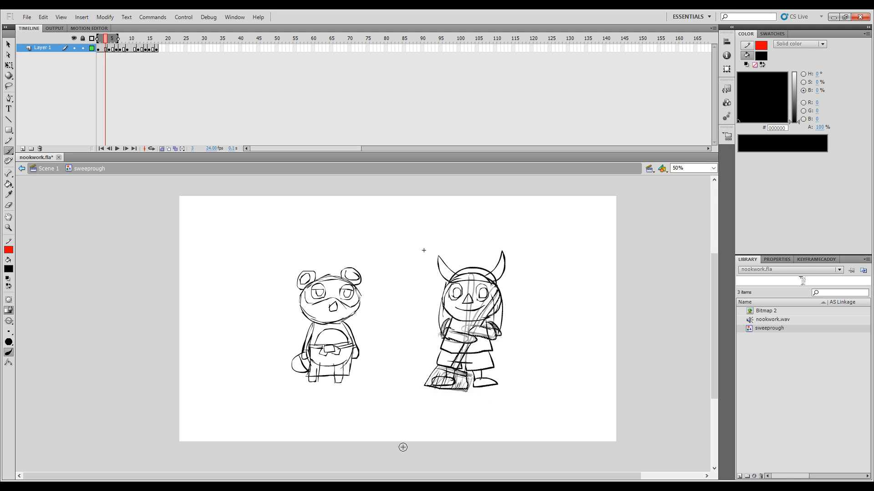
pyautogui.press('.')
pyautogui.press('.')
pyautogui.press('.')
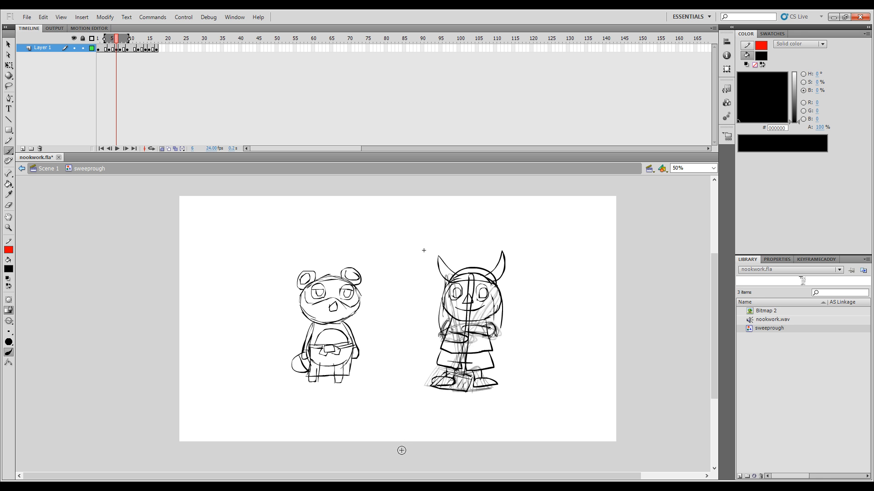
pyautogui.press('.')
pyautogui.press('.')
pyautogui.press('.')
pyautogui.press('.')
pyautogui.press('.')
pyautogui.press('.')
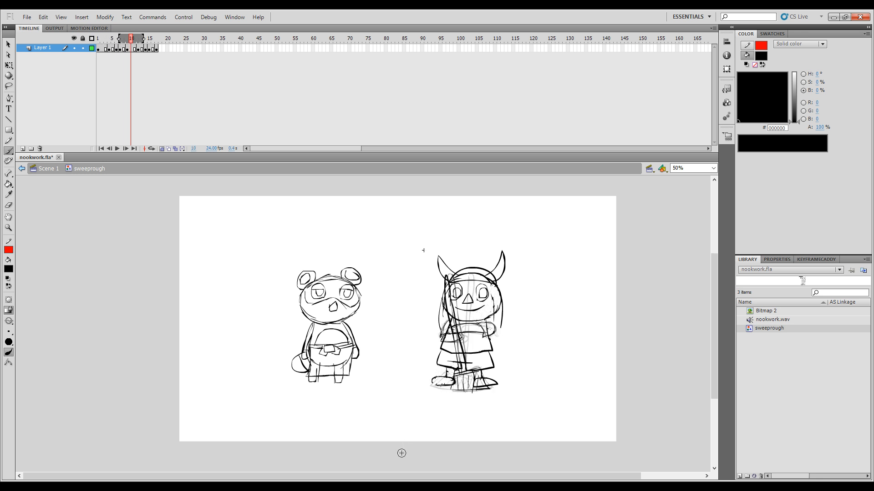
# Step: Flip between the return frames and the forward sweep frames around frame 6 to compare the broom's position for frame 14
pyautogui.press('.')
pyautogui.press('.')
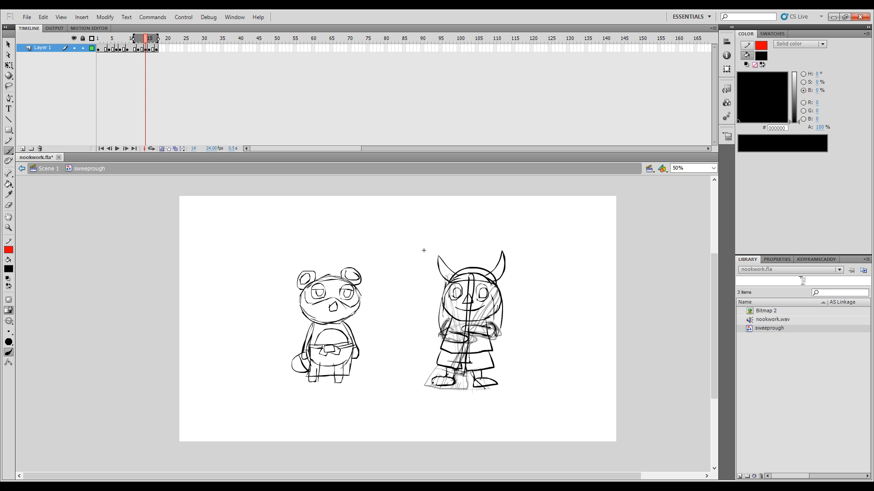
pyautogui.press(',')
pyautogui.press(',')
pyautogui.press(',')
pyautogui.press(',')
pyautogui.press(',')
pyautogui.press(',')
pyautogui.press(',')
pyautogui.press(',')
pyautogui.press(',')
pyautogui.press(',')
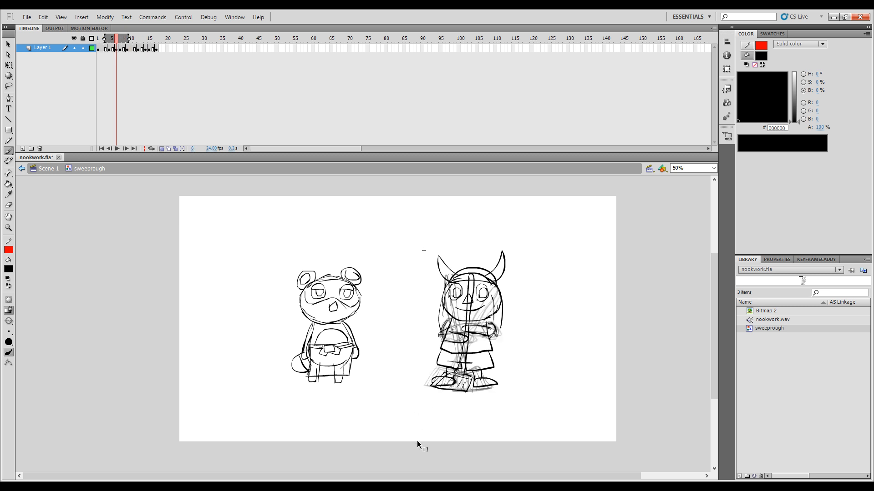
pyautogui.press('.')
pyautogui.press('.')
pyautogui.press('.')
pyautogui.press('.')
pyautogui.press('.')
pyautogui.press('.')
pyautogui.press('.')
pyautogui.press('.')
pyautogui.press('.')
pyautogui.press('.')
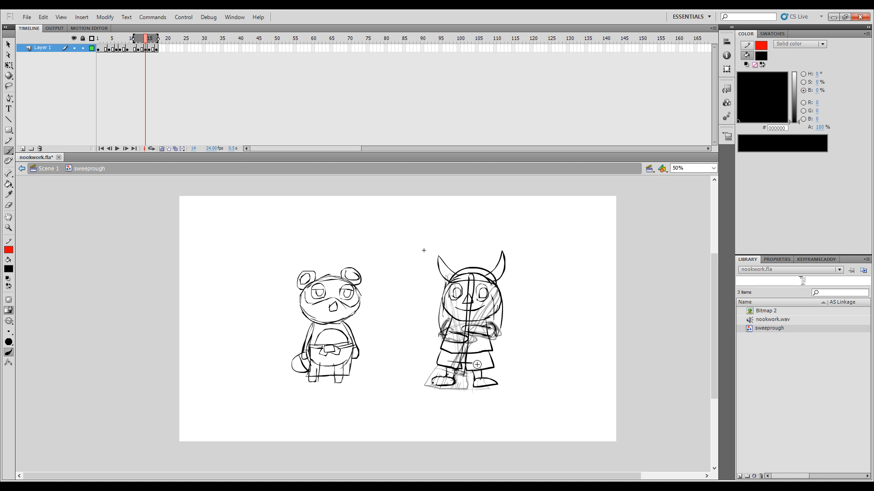
# Step: Brush a broom head at the base of the handle on frame 14, erasing and redrawing its lower edge
pyautogui.moveTo(469, 332); pyautogui.dragTo(472, 368)
pyautogui.press('e')
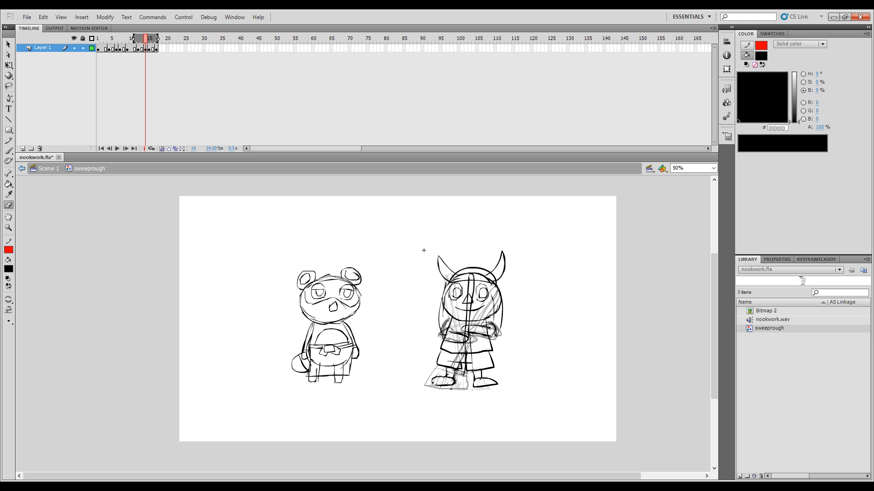
pyautogui.press('b')
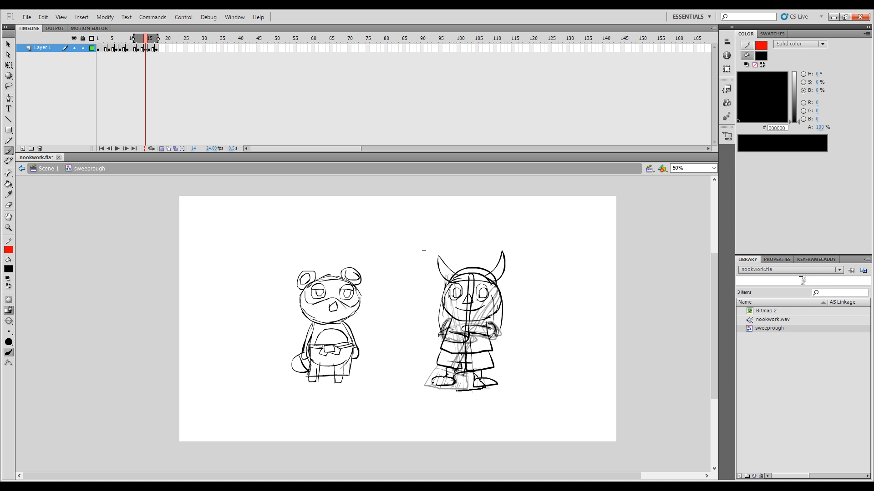
pyautogui.moveTo(456, 391); pyautogui.dragTo(452, 389)
# Step: Flip back and forth through frames 10 to 15 to check frame 14's broom head against the neighbouring poses
pyautogui.press(',')
pyautogui.press(',')
pyautogui.press(',')
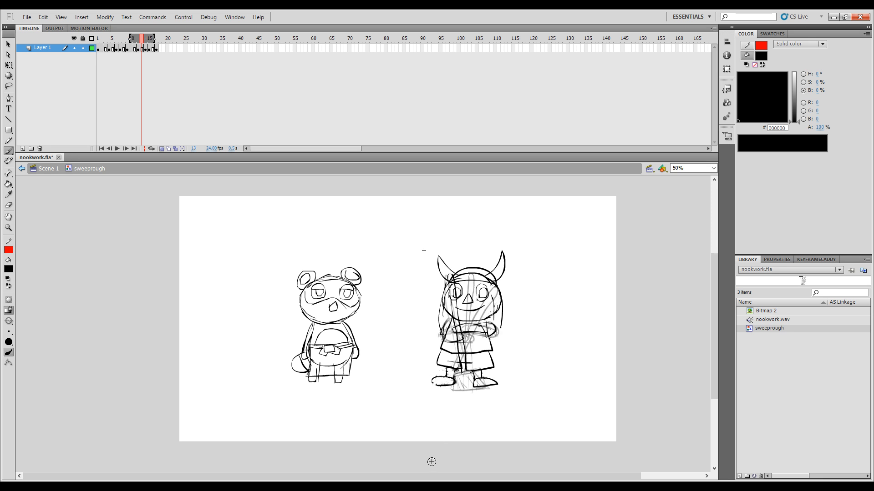
pyautogui.press('.')
pyautogui.press('.')
pyautogui.press('.')
pyautogui.press('.')
pyautogui.press('.')
pyautogui.press('.')
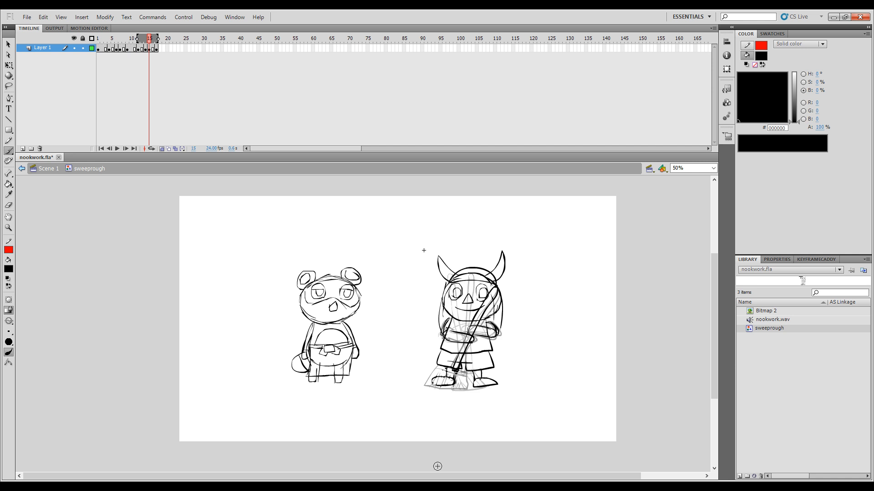
pyautogui.press(',')
pyautogui.press(',')
pyautogui.press(',')
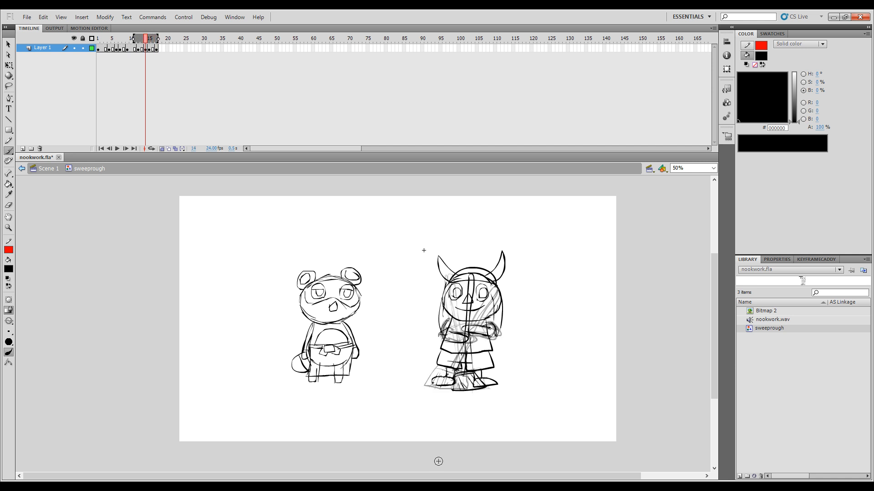
pyautogui.press(',')
pyautogui.press(',')
pyautogui.press(',')
pyautogui.press(',')
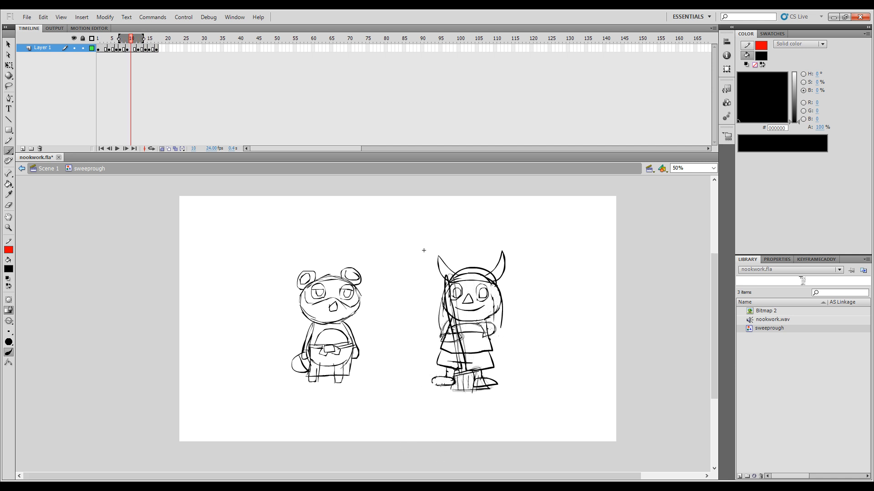
pyautogui.press('.')
pyautogui.press('.')
pyautogui.press('.')
pyautogui.press('.')
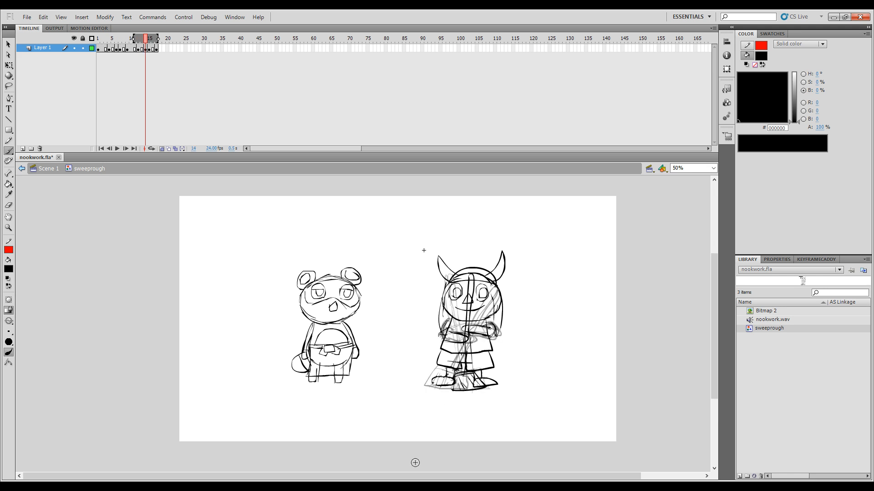
pyautogui.press(',')
pyautogui.press(',')
pyautogui.press(',')
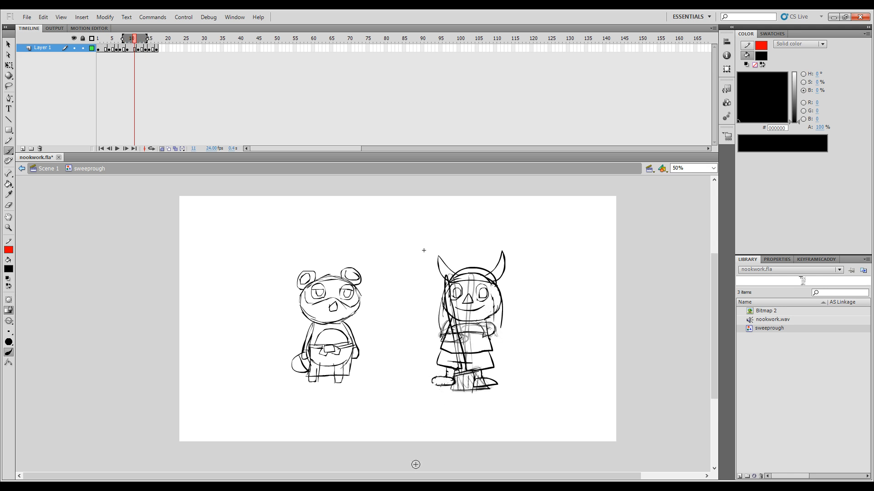
pyautogui.press('.')
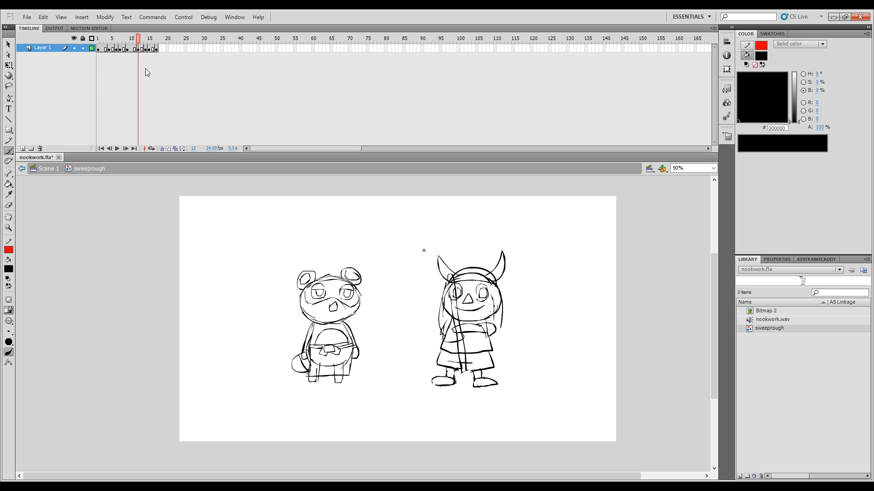
# Step: Play back the sweep, return to frame 12, and turn on onion skinning with a narrower range around that frame
pyautogui.moveTo(153, 48)
pyautogui.mouseDown()
pyautogui.moveTo(98, 50)
pyautogui.moveTo(154, 65)
pyautogui.moveTo(140, 56)
pyautogui.moveTo(167, 59)
pyautogui.mouseUp()
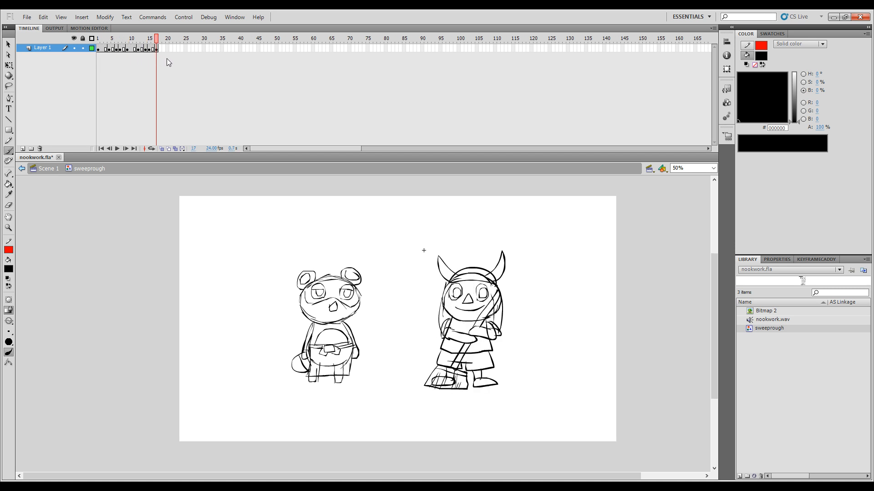
pyautogui.press('Return')
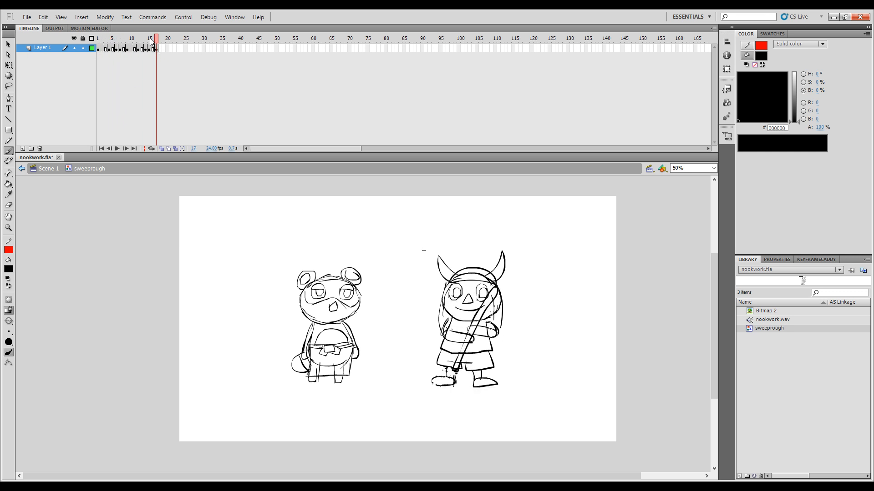
pyautogui.moveTo(156, 38); pyautogui.dragTo(140, 43)
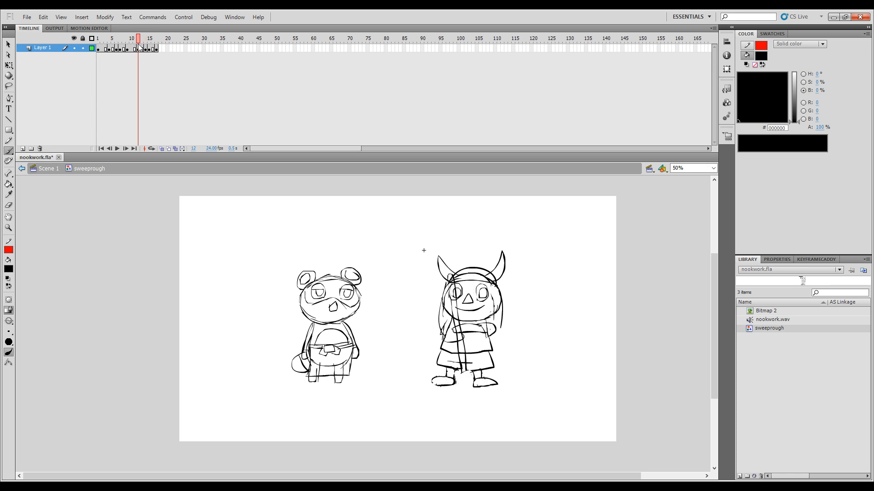
pyautogui.click(161, 149)
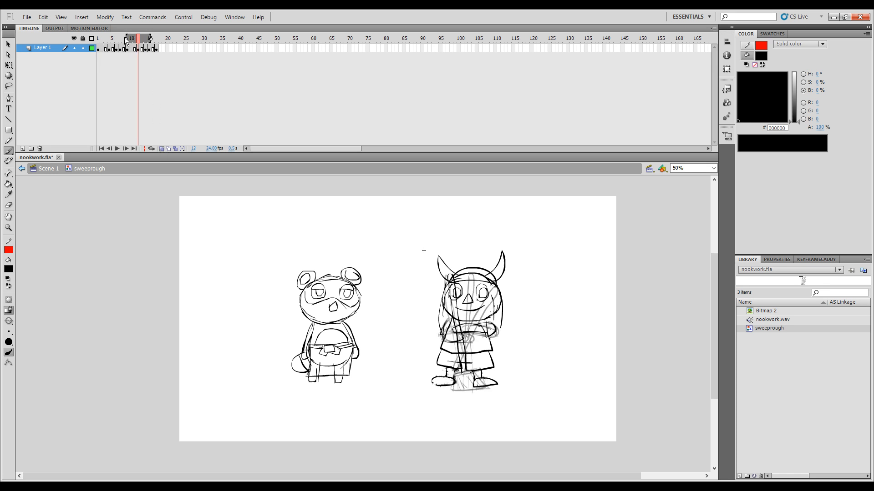
pyautogui.moveTo(126, 40); pyautogui.dragTo(146, 40)
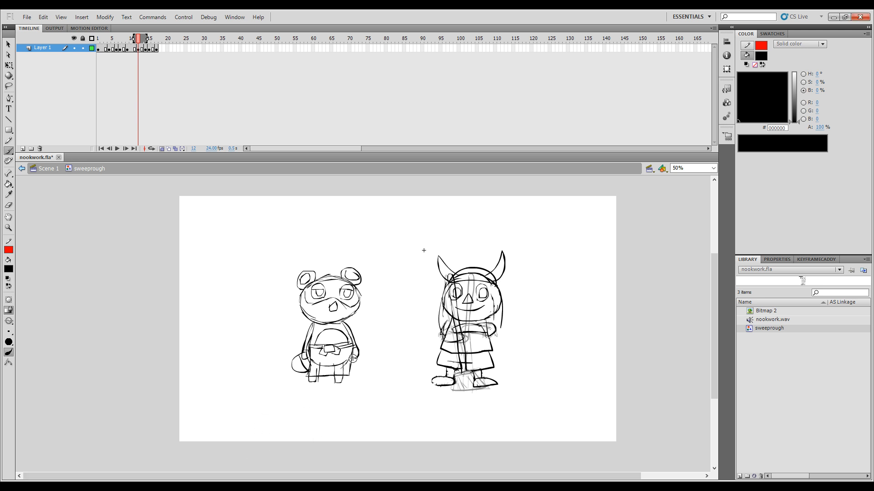
# Step: Brush the outline of the broom head on frame 12 between the feet, using frame 11 as reference
pyautogui.press(',')
pyautogui.press('.')
pyautogui.press(',')
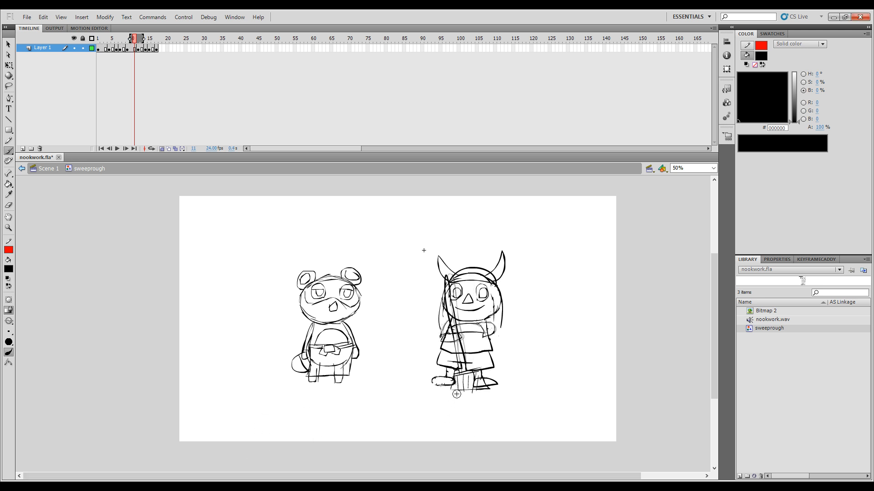
pyautogui.press('.')
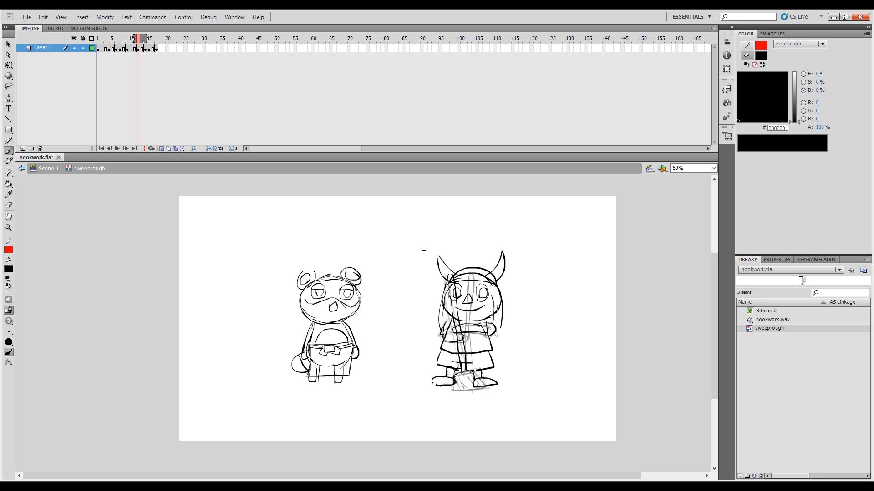
pyautogui.press(',')
pyautogui.press('.')
pyautogui.press(',')
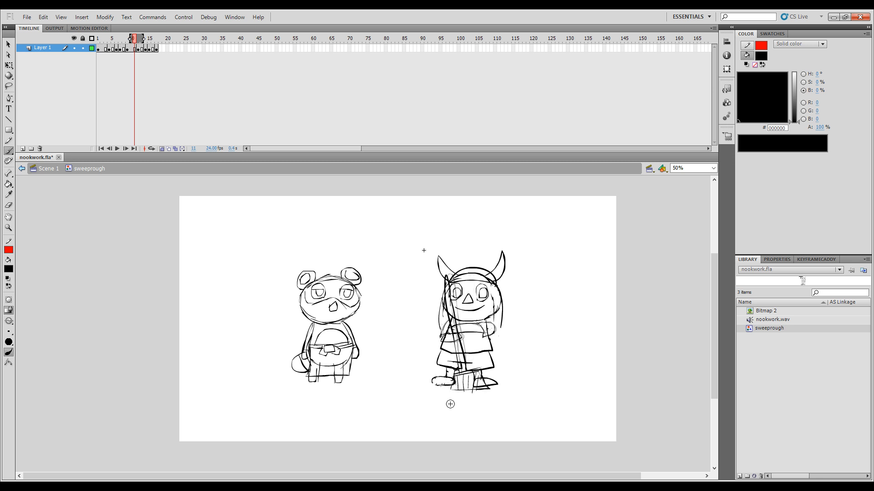
pyautogui.press('.')
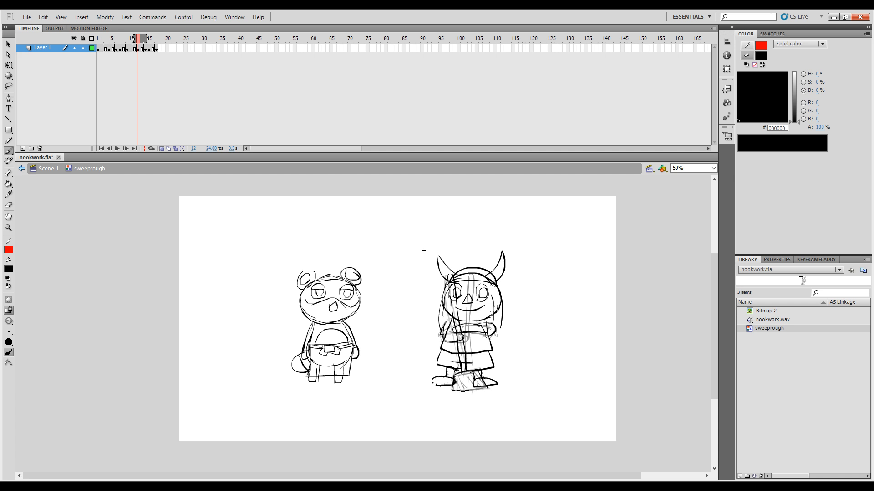
# Step: Flip through the frames before frame 12 to compare the broom head with the earlier sweep poses around frames 8 to 11
pyautogui.press(',')
pyautogui.press('.')
pyautogui.press(',')
pyautogui.press(',')
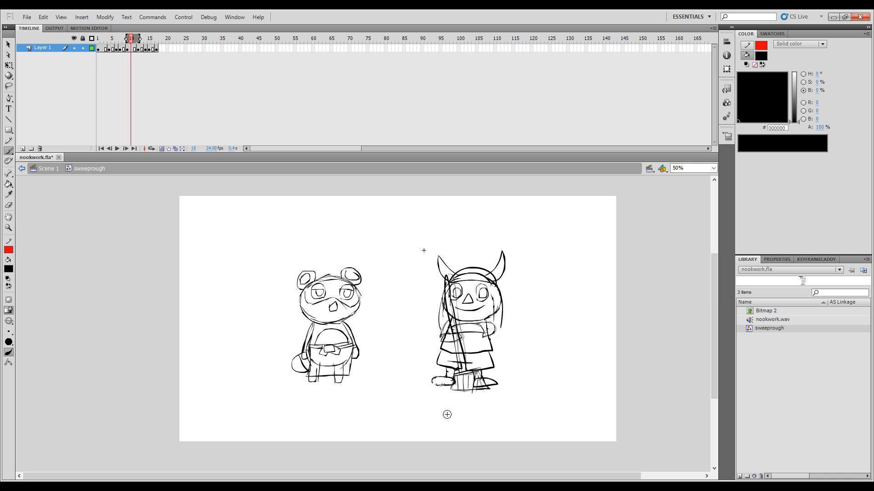
pyautogui.press(',')
pyautogui.press('.')
pyautogui.press(',')
pyautogui.press(',')
pyautogui.press(',')
pyautogui.press('.')
pyautogui.press('.')
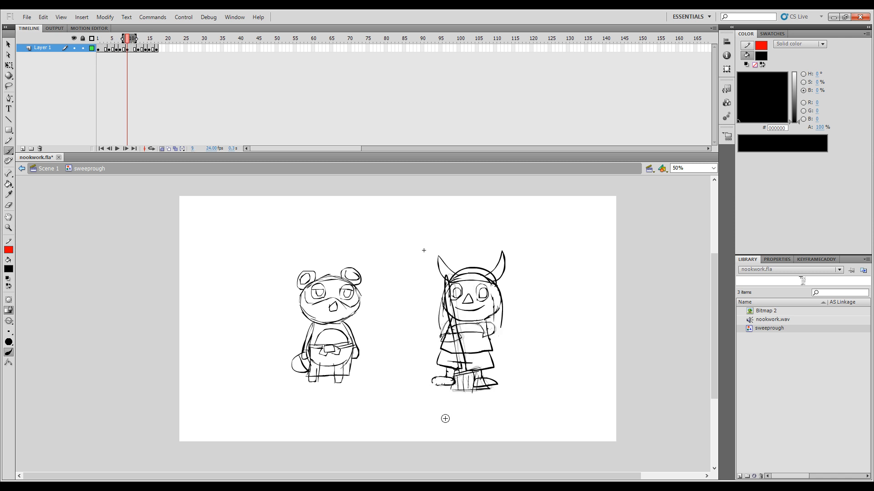
pyautogui.press(',')
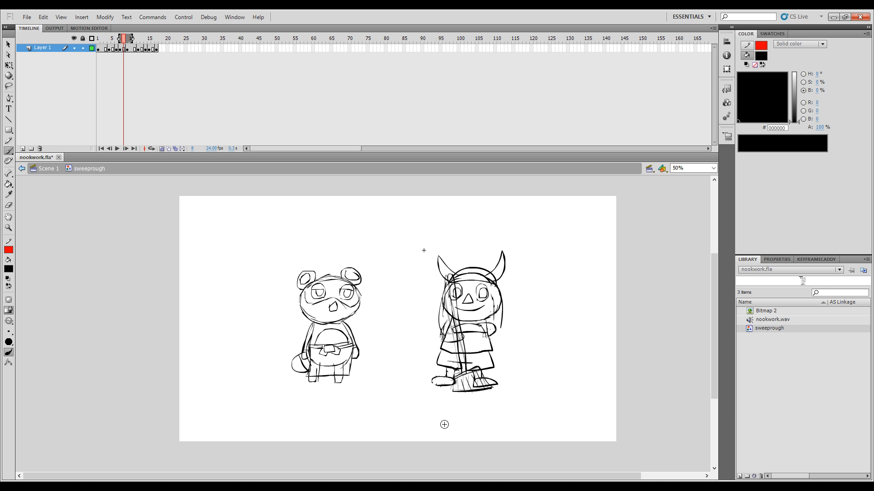
# Step: Complete the broom head on frame 12 with bristle strokes, checking it against frame 11
pyautogui.press('.')
pyautogui.press('.')
pyautogui.press('.')
pyautogui.press('.')
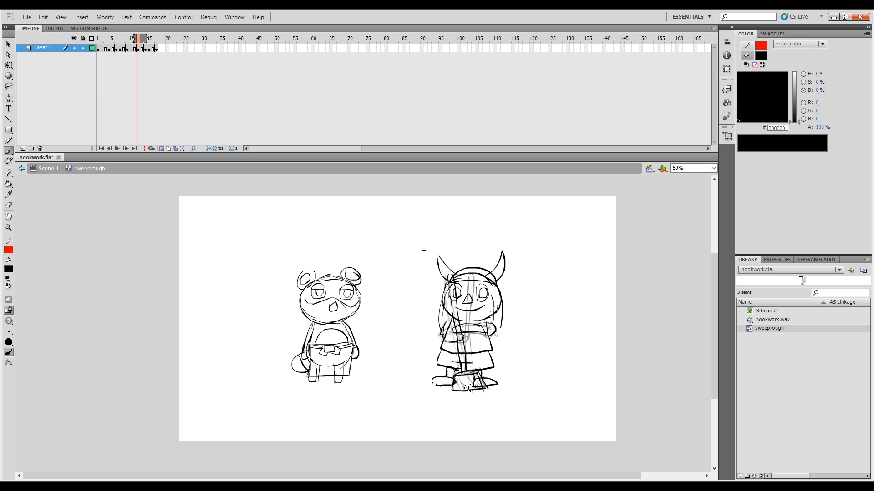
pyautogui.press(',')
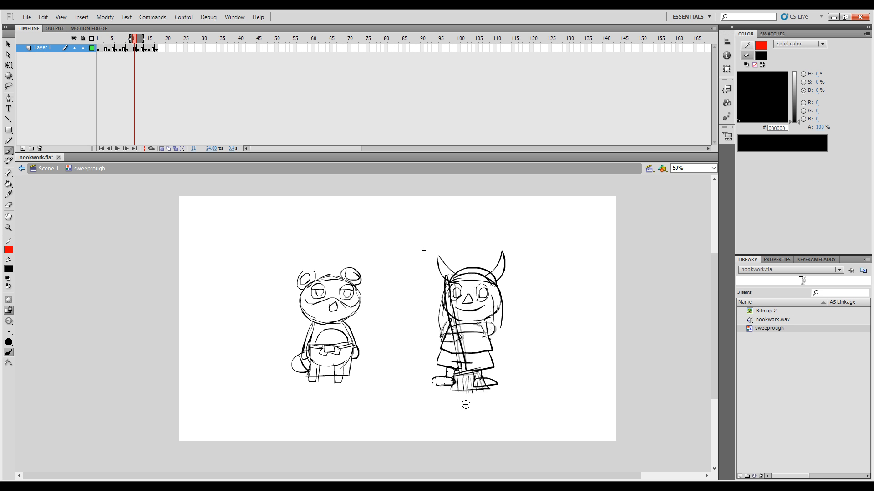
pyautogui.press('.')
pyautogui.press(',')
# Step: Flip through frames 11 to 15 to examine how the broom head moves between the frame 12 and frame 14 poses
pyautogui.press('.')
pyautogui.press('.')
pyautogui.press('.')
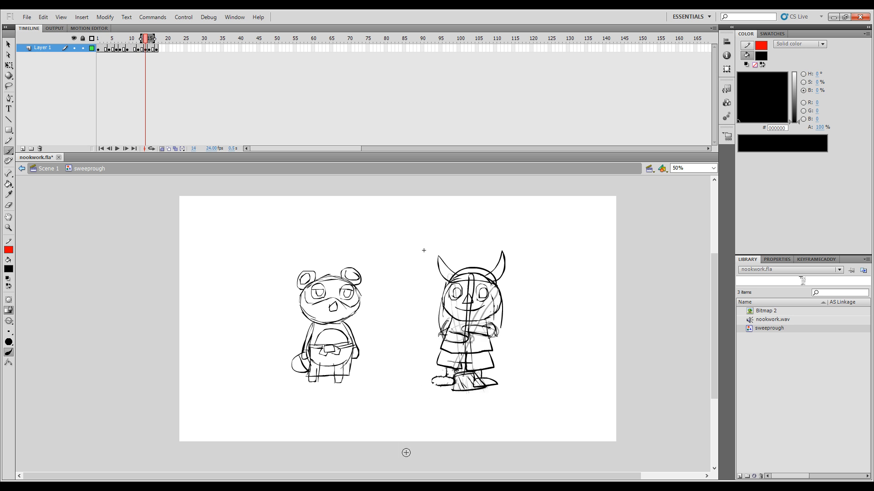
pyautogui.press(',')
pyautogui.press(',')
pyautogui.press(',')
pyautogui.press('.')
pyautogui.press('.')
pyautogui.press('.')
pyautogui.press('.')
pyautogui.press(',')
pyautogui.press(',')
pyautogui.press(',')
pyautogui.press('.')
pyautogui.press('.')
# Step: Erase the broom head from the pose on frame 14, keeping the feet and handle
pyautogui.press('e')
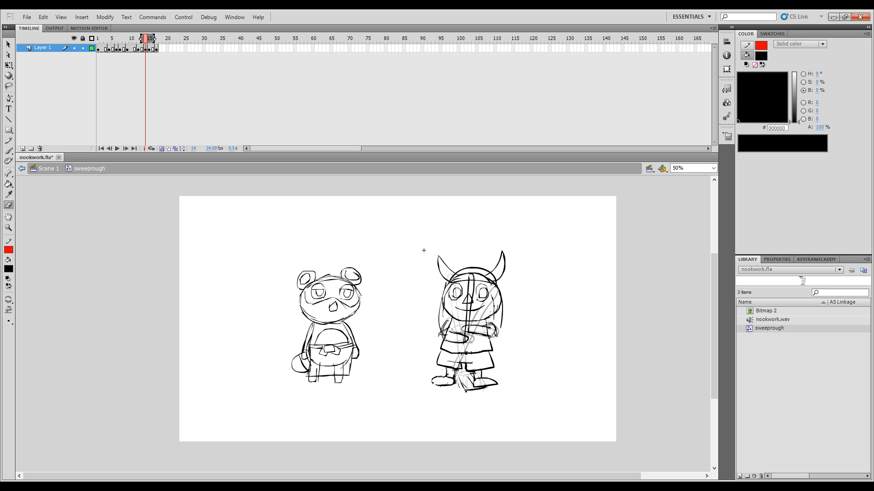
pyautogui.moveTo(468, 390); pyautogui.dragTo(490, 388)
pyautogui.press('b')
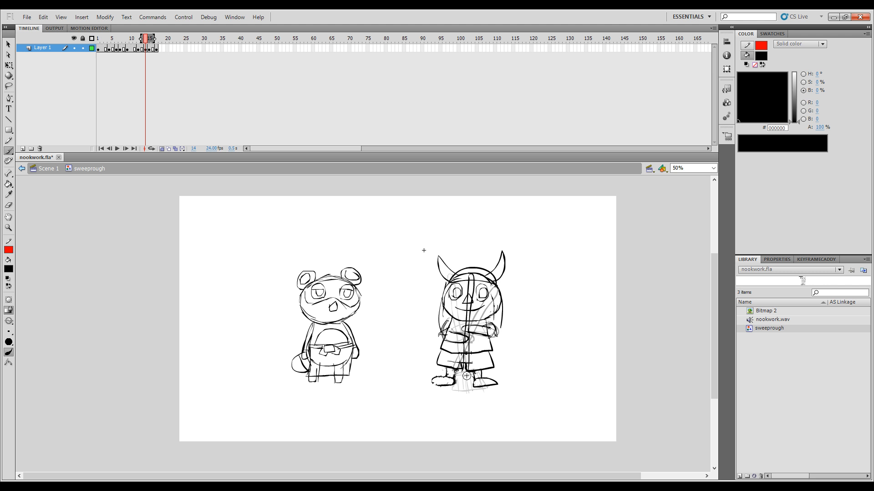
# Step: Redraw the broom head with bristles between the feet on frame 14 and extend the onion skin range to earlier frames
pyautogui.press(',')
pyautogui.press('.')
pyautogui.moveTo(146, 47); pyautogui.dragTo(132, 39)
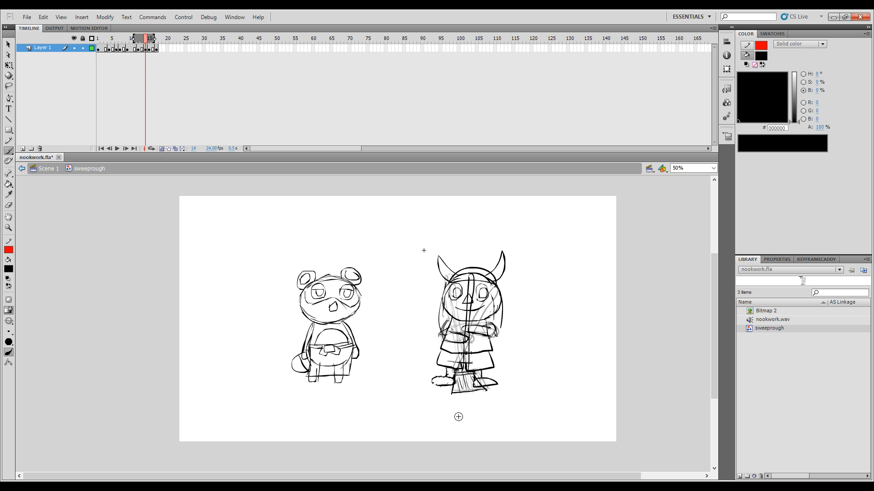
# Step: Draw a wide, fanned broom head with bristles over the foot at the handle's base on frame 15, undoing a stray stroke
pyautogui.press('Return')
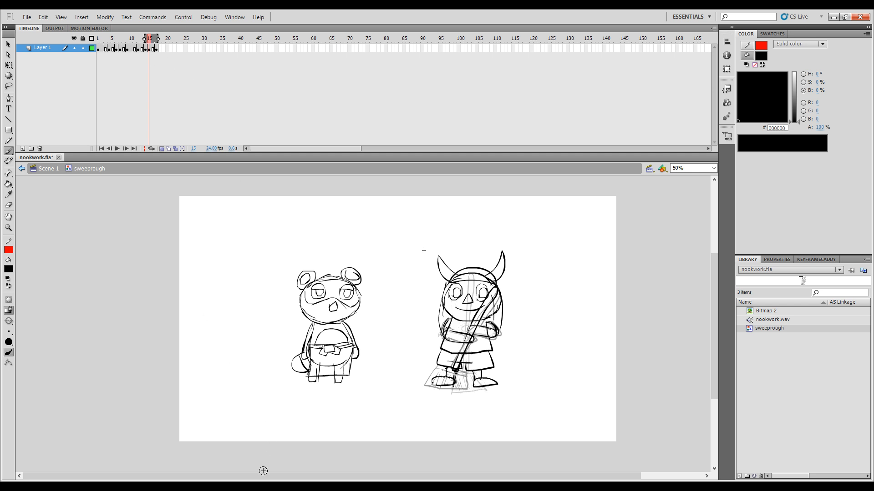
pyautogui.click(272, 487)
pyautogui.click(382, 385)
pyautogui.press(',')
pyautogui.press('.')
pyautogui.press(',')
pyautogui.press('.')
pyautogui.press(',')
pyautogui.press('.')
pyautogui.hotkey('ctrl', 'z')
pyautogui.moveTo(446, 368)
pyautogui.mouseDown()
pyautogui.moveTo(462, 375)
pyautogui.moveTo(428, 377)
pyautogui.moveTo(461, 392)
pyautogui.mouseUp()
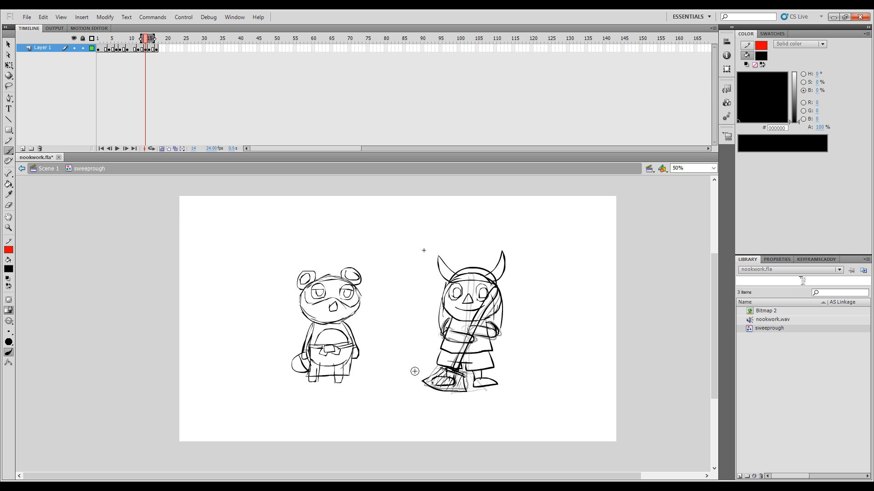
# Step: Turn off onion skinning and play the sweep from the last frame to check the new broom heads
pyautogui.click(161, 149)
pyautogui.moveTo(150, 40); pyautogui.dragTo(162, 45)
pyautogui.press('Return')
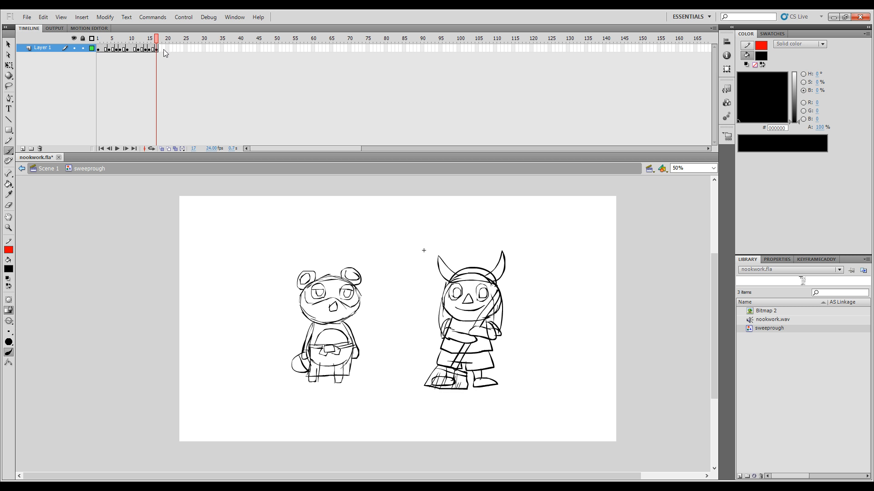
# Step: Enable looped playback over frames 1 to 16 and play the sweeping cycle
pyautogui.click(150, 148)
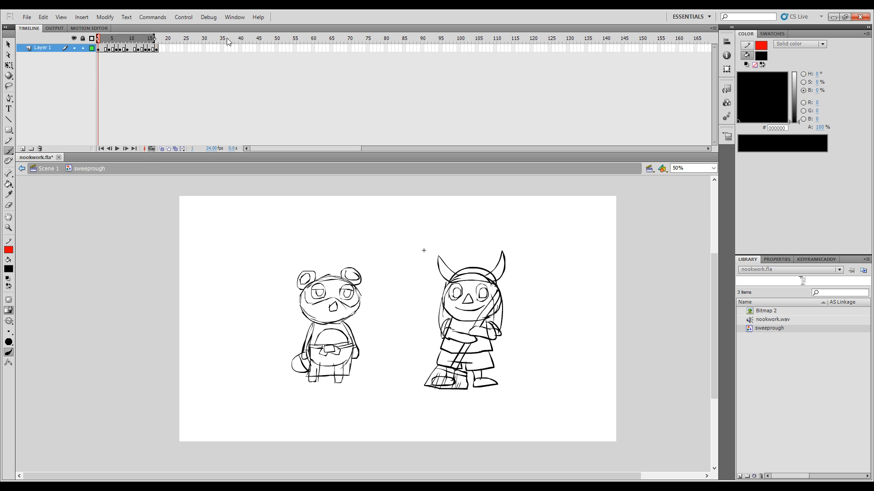
pyautogui.press('Return')
pyautogui.press('Return')
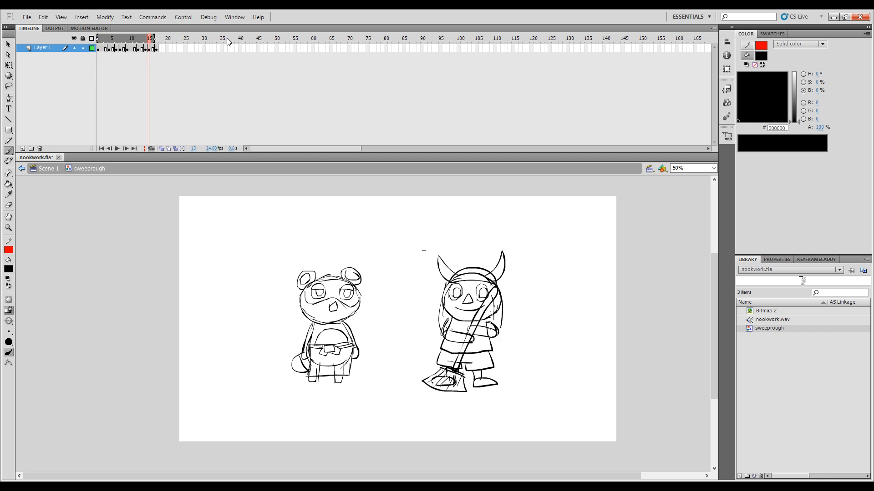
# Step: Turn off looped playback, remove the sweep's extra frame 17, and return to Scene 1
pyautogui.click(151, 149)
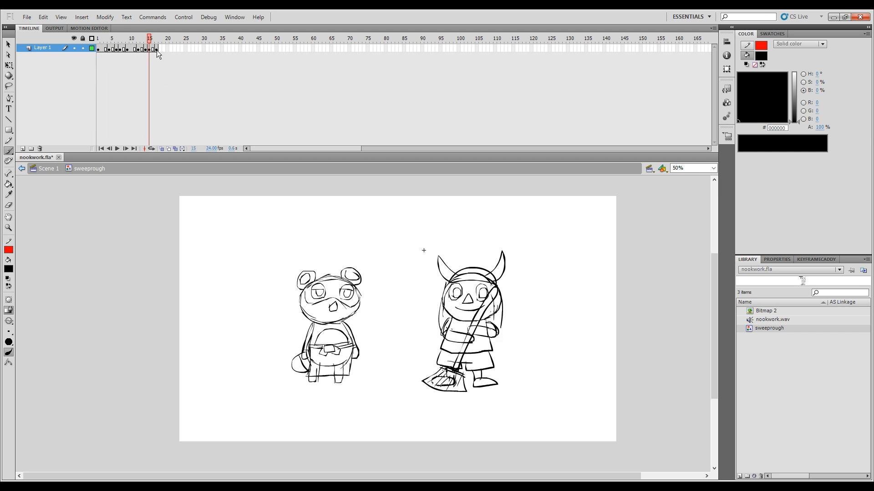
pyautogui.click(156, 48)
pyautogui.hotkey('shift', 'F5')
pyautogui.moveTo(139, 40); pyautogui.dragTo(80, 55)
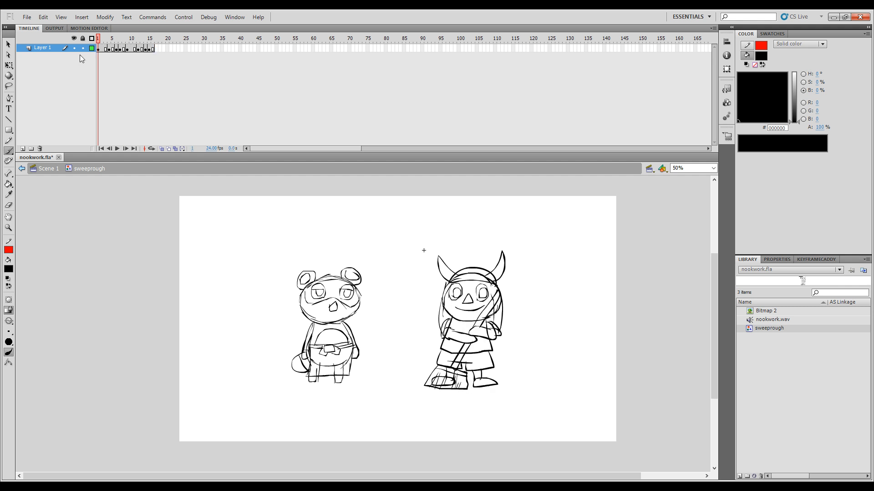
pyautogui.click(44, 168)
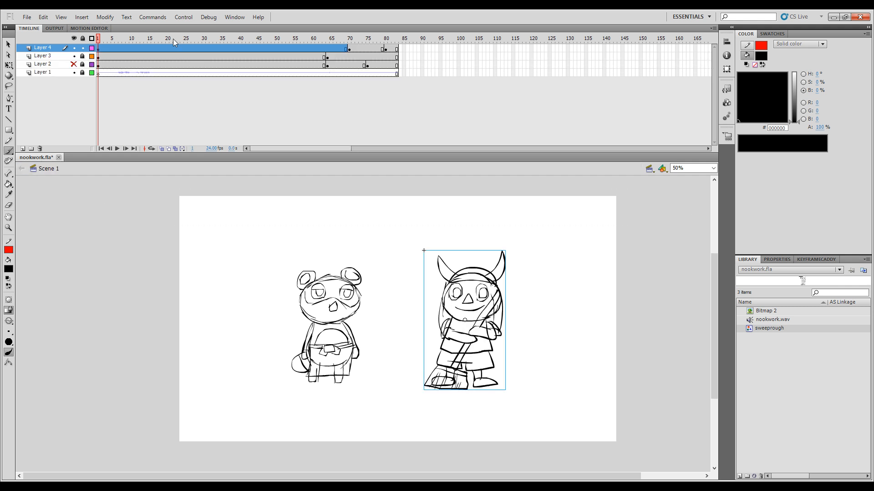
# Step: Play the main timeline repeatedly to review how the sweeping cycle changes into the standing pose after the raccoon points
pyautogui.press('Return')
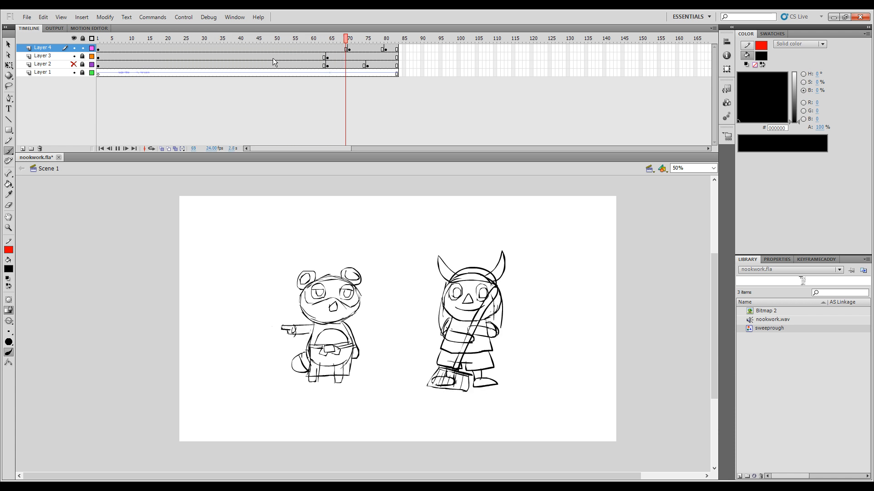
pyautogui.click(328, 48)
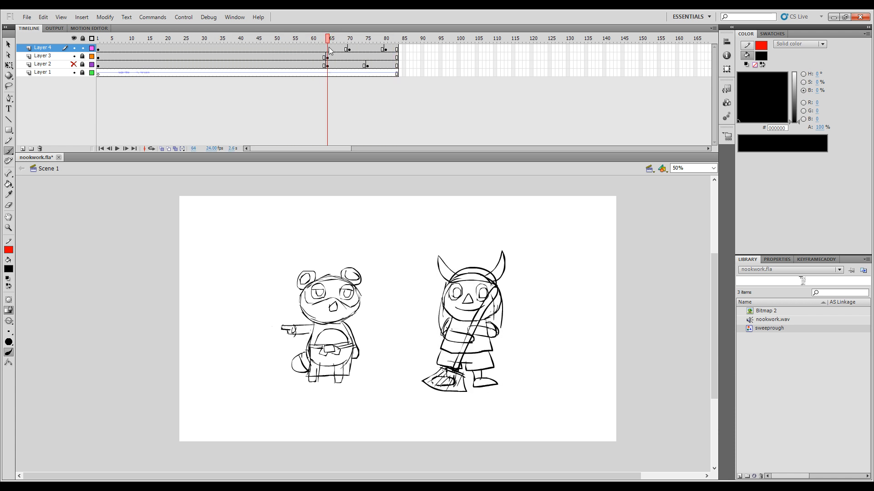
pyautogui.moveTo(328, 48); pyautogui.dragTo(264, 64)
pyautogui.press('Return')
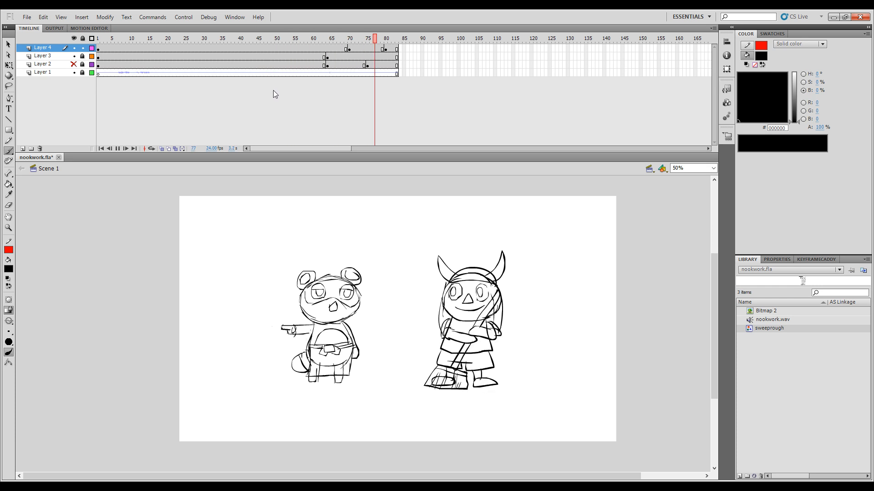
pyautogui.click(379, 48)
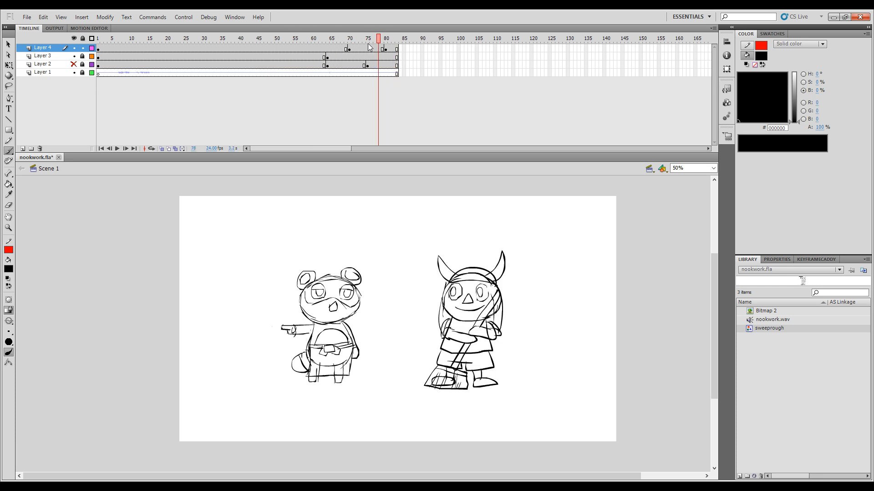
pyautogui.moveTo(367, 43); pyautogui.dragTo(336, 47)
pyautogui.press('Return')
# Step: Insert a blank keyframe at frame 75 on Layer 4 and play the transition
pyautogui.moveTo(397, 42)
pyautogui.mouseDown()
pyautogui.moveTo(338, 60)
pyautogui.moveTo(359, 48)
pyautogui.moveTo(397, 61)
pyautogui.moveTo(357, 68)
pyautogui.moveTo(384, 68)
pyautogui.moveTo(327, 71)
pyautogui.moveTo(387, 92)
pyautogui.moveTo(367, 86)
pyautogui.mouseUp()
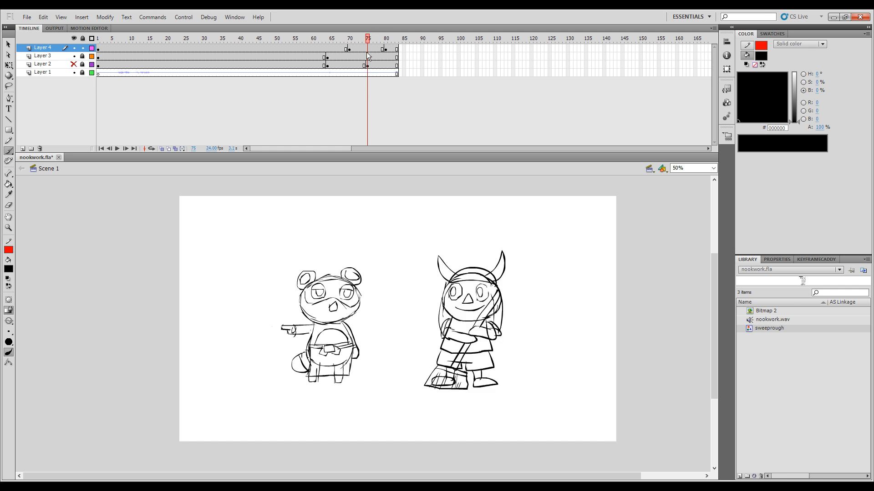
pyautogui.press('F7')
pyautogui.moveTo(349, 39); pyautogui.dragTo(294, 54)
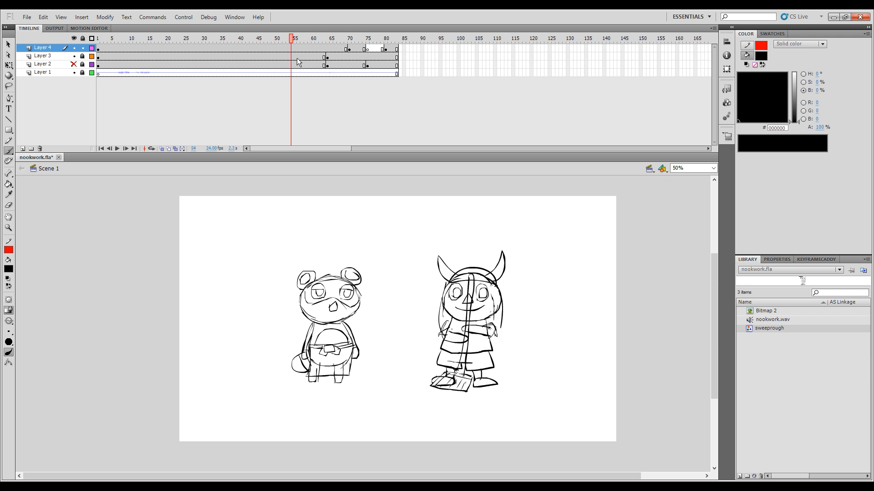
pyautogui.press('Return')
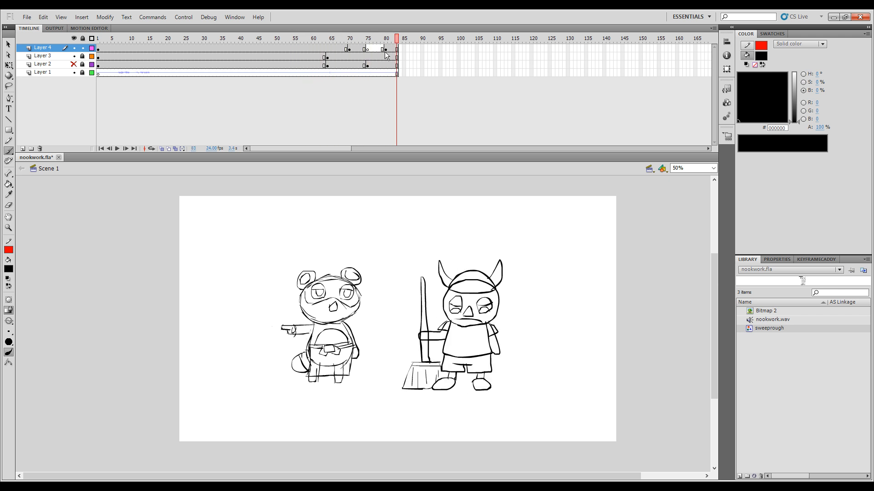
pyautogui.moveTo(386, 39); pyautogui.dragTo(268, 114)
pyautogui.press('Return')
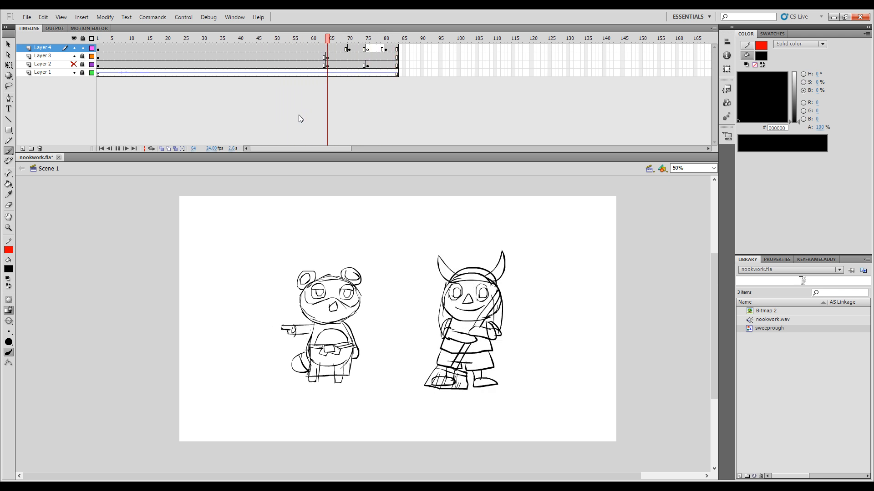
# Step: Shift Layer 4's blank keyframe to frame 76 and the standing-pose keyframe to frame 81, checking the timing in playback
pyautogui.moveTo(354, 48); pyautogui.dragTo(375, 51)
pyautogui.keyDown('shift'); pyautogui.click(368, 49); pyautogui.keyUp('shift')
pyautogui.click(269, 101)
pyautogui.press('Return')
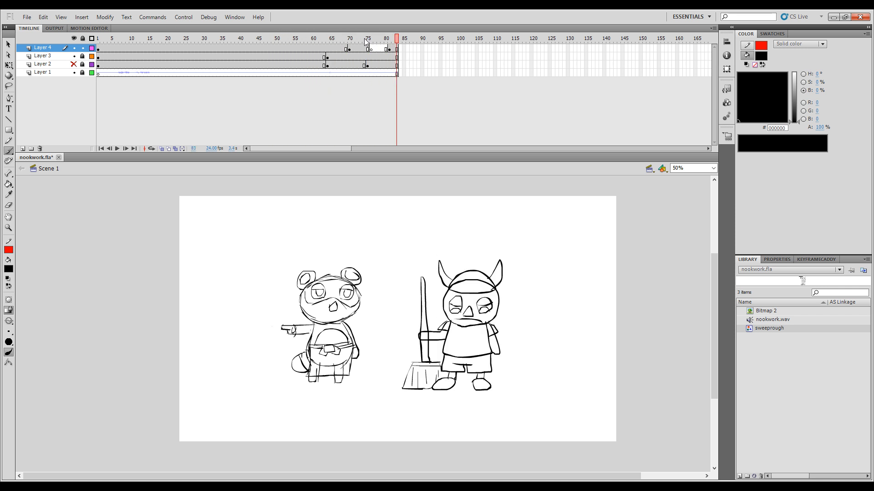
pyautogui.moveTo(368, 40); pyautogui.dragTo(287, 92)
pyautogui.press('Return')
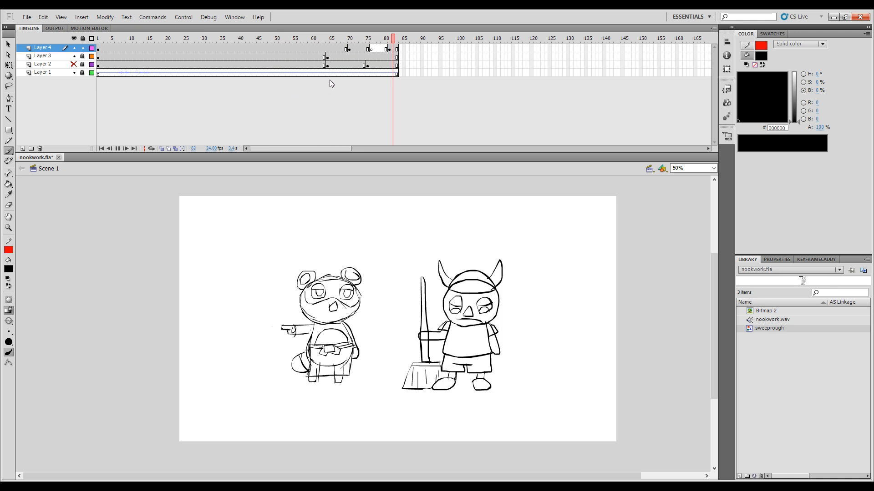
# Step: Move Layer 4's frame 70 keyframe to frame 69 and play back the scene
pyautogui.click(348, 49)
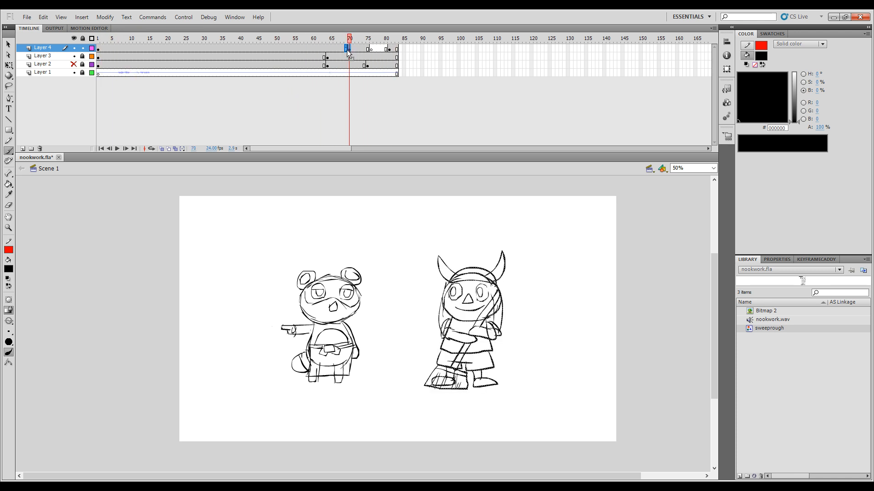
pyautogui.moveTo(348, 50); pyautogui.dragTo(255, 82)
pyautogui.press('Return')
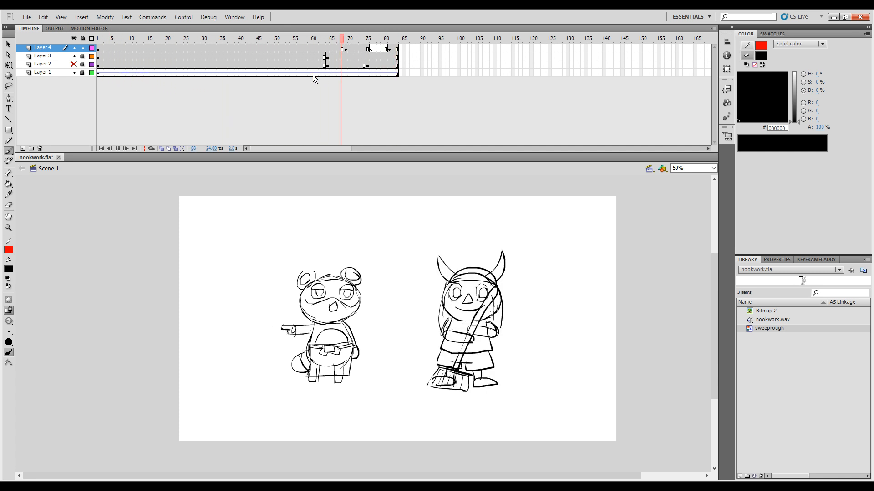
pyautogui.press('Return')
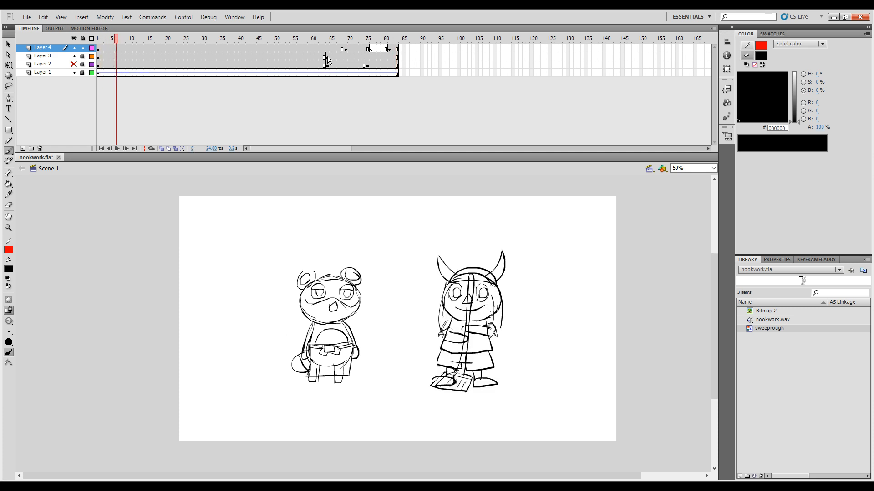
# Step: Move Layer 3's frame 64 keyframe to frame 61 and play back the raccoon's pointing
pyautogui.click(327, 58)
pyautogui.moveTo(328, 58); pyautogui.dragTo(98, 86)
pyautogui.press('Return')
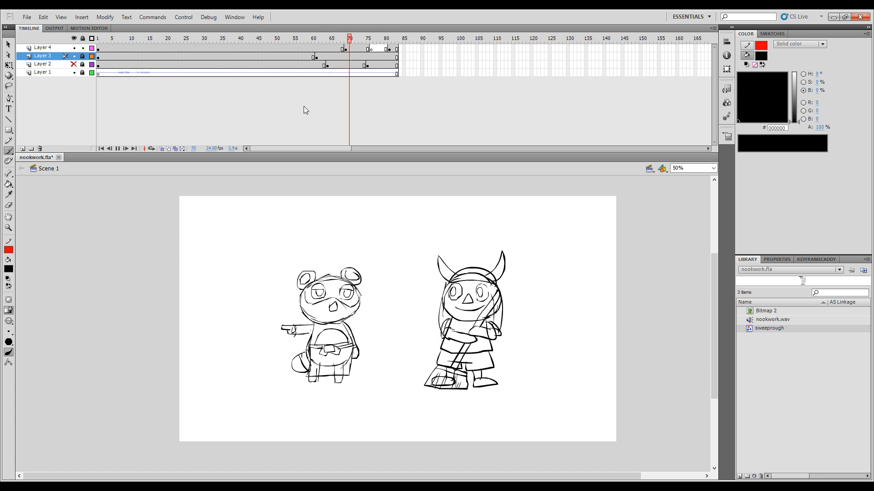
# Step: Move Layer 4's frame 69 keyframe to frame 68 and play back the scene to check the timing
pyautogui.click(346, 49)
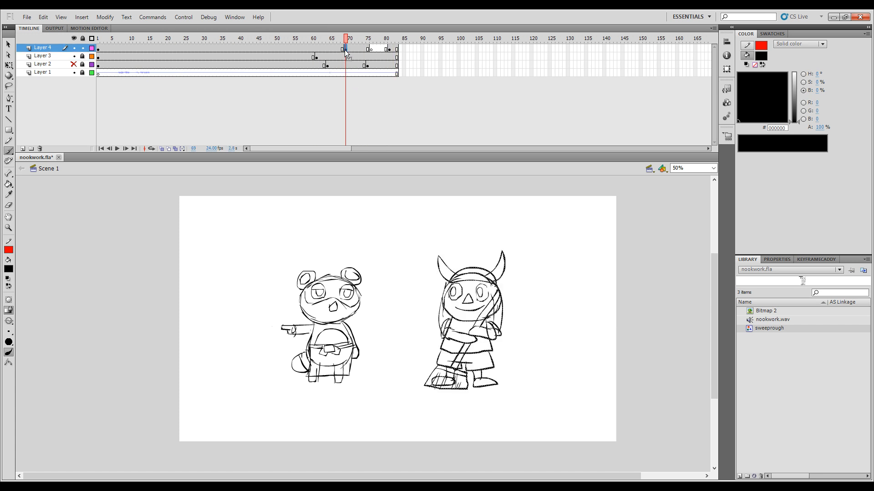
pyautogui.click(337, 49)
pyautogui.click(341, 48)
pyautogui.moveTo(342, 39); pyautogui.dragTo(94, 114)
pyautogui.press('Return')
pyautogui.click(378, 46)
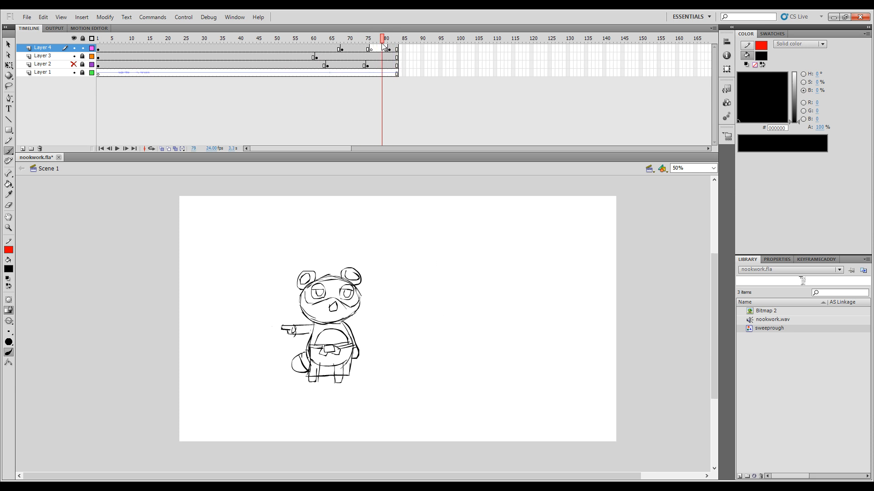
# Step: Move Layer 4's blank keyframe to frame 80 and turn on onion skinning limited to the adjacent frames
pyautogui.moveTo(370, 50); pyautogui.dragTo(386, 49)
pyautogui.click(161, 149)
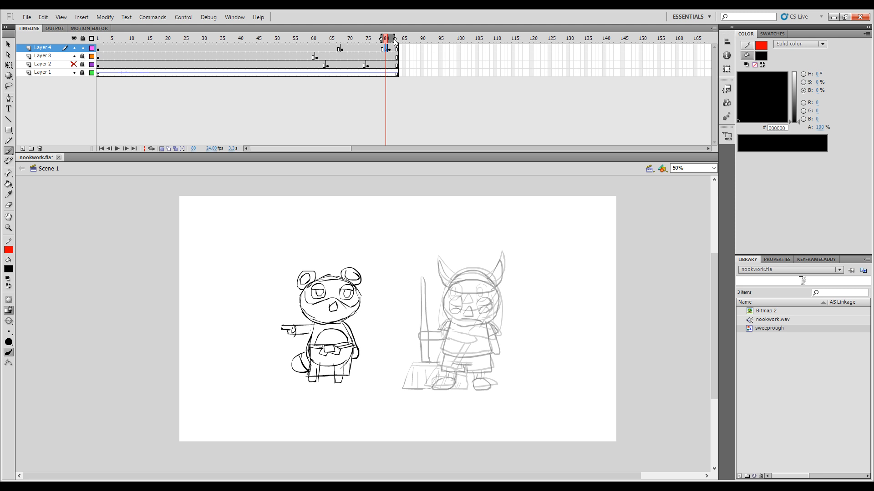
pyautogui.moveTo(394, 39); pyautogui.dragTo(392, 36)
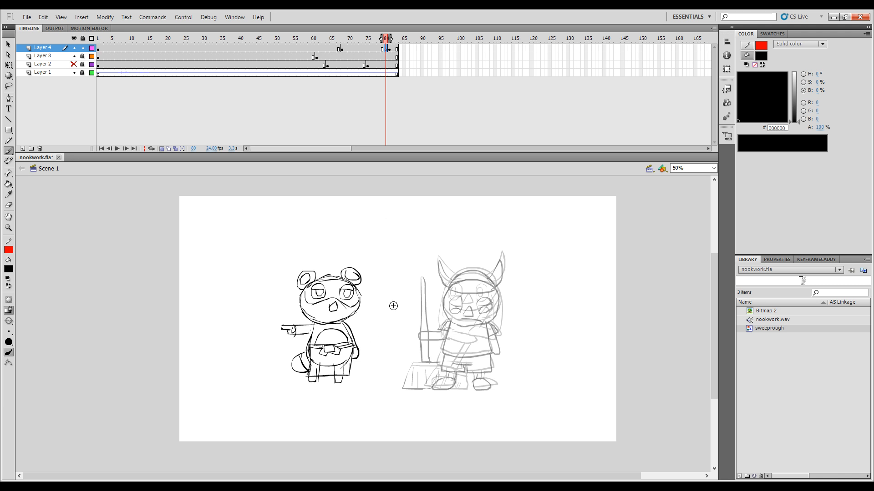
pyautogui.click(223, 487)
# Step: Draw the in-between's round head outline on frame 80, flipping to the neighbouring frame to compare
pyautogui.press('.')
pyautogui.moveTo(475, 276); pyautogui.dragTo(497, 287)
pyautogui.press(',')
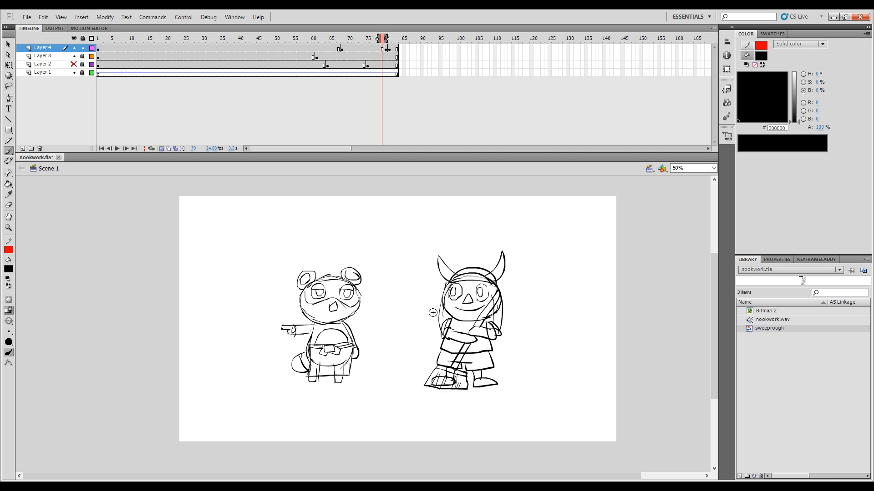
pyautogui.press('.')
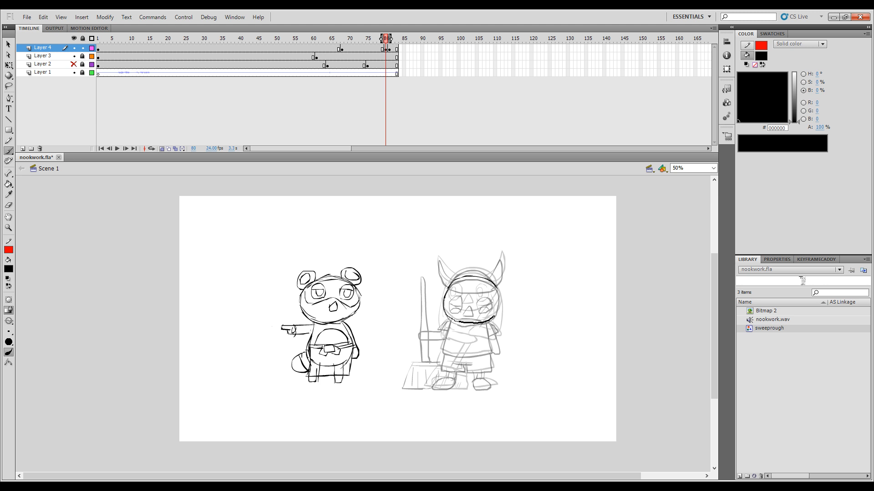
pyautogui.moveTo(444, 298); pyautogui.dragTo(500, 295)
pyautogui.press(',')
pyautogui.press('.')
# Step: Draw the helmet's dome and band across the forehead on frame 80, undoing a stray stroke and comparing adjacent frames
pyautogui.moveTo(460, 289); pyautogui.dragTo(493, 287)
pyautogui.hotkey('ctrl', 'z')
pyautogui.moveTo(495, 284); pyautogui.dragTo(496, 286)
pyautogui.press(',')
pyautogui.press('.')
pyautogui.press('.')
pyautogui.press(',')
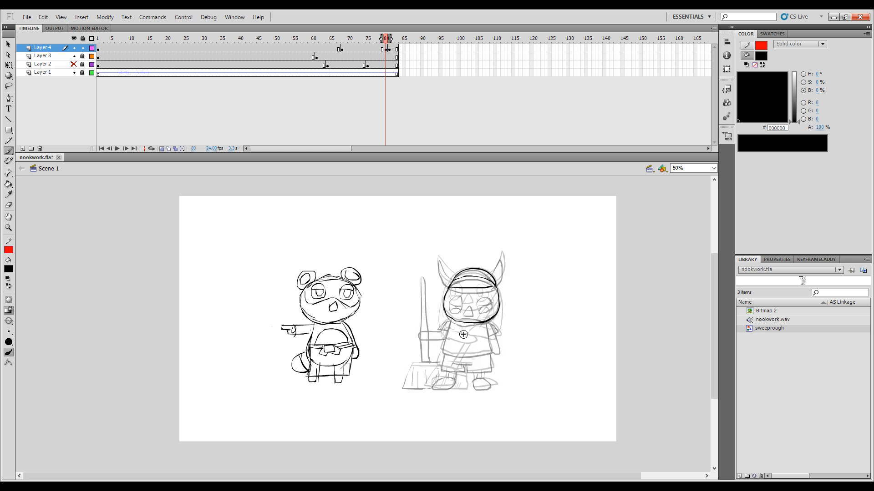
pyautogui.press(',')
pyautogui.press('.')
# Step: Draw both helmet horns on frame 80, undoing a stray stroke and flipping through adjacent frames to check them
pyautogui.press('.')
pyautogui.press(',')
pyautogui.press(',')
pyautogui.press('.')
pyautogui.hotkey('ctrl', 'z')
pyautogui.press('.')
pyautogui.press(',')
pyautogui.press('.')
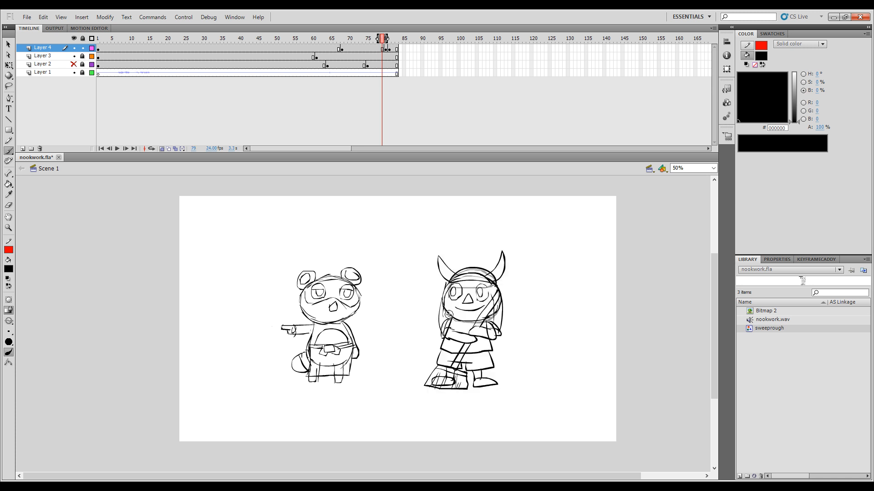
pyautogui.press(',')
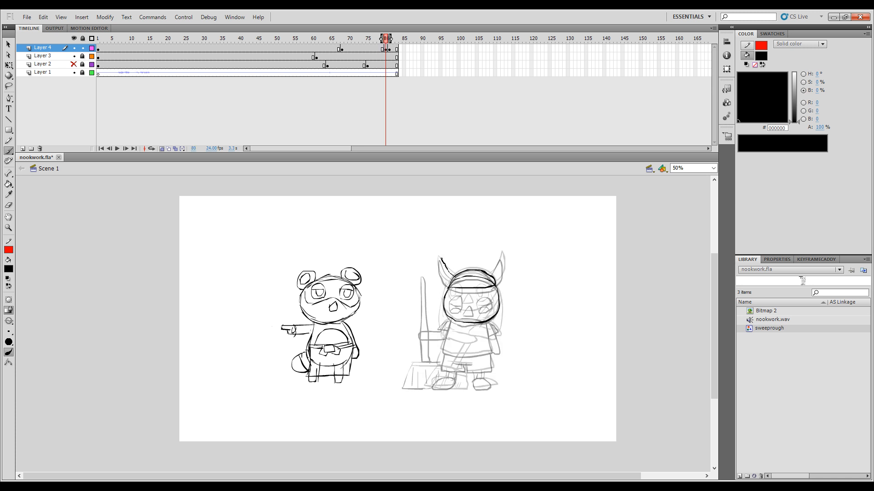
pyautogui.moveTo(438, 258)
pyautogui.mouseDown()
pyautogui.moveTo(446, 283)
pyautogui.moveTo(497, 284)
pyautogui.mouseUp()
pyautogui.press(',')
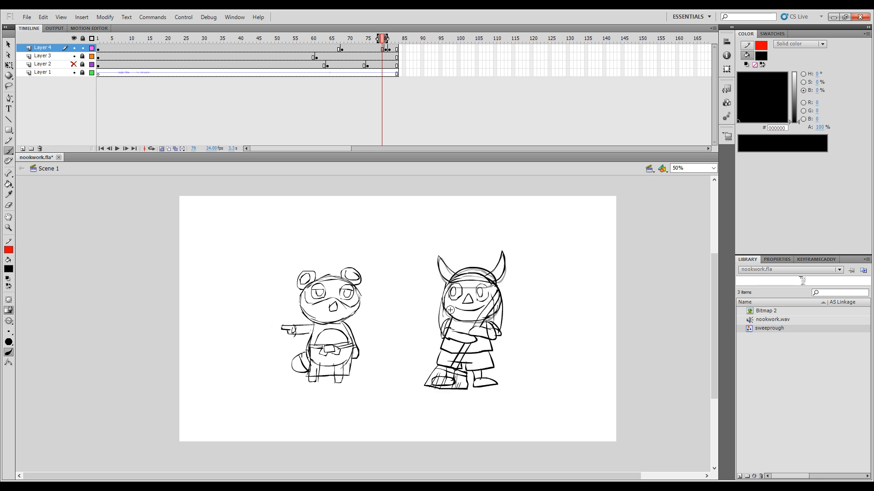
pyautogui.press('.')
pyautogui.press('.')
pyautogui.press(',')
pyautogui.press(',')
pyautogui.press('.')
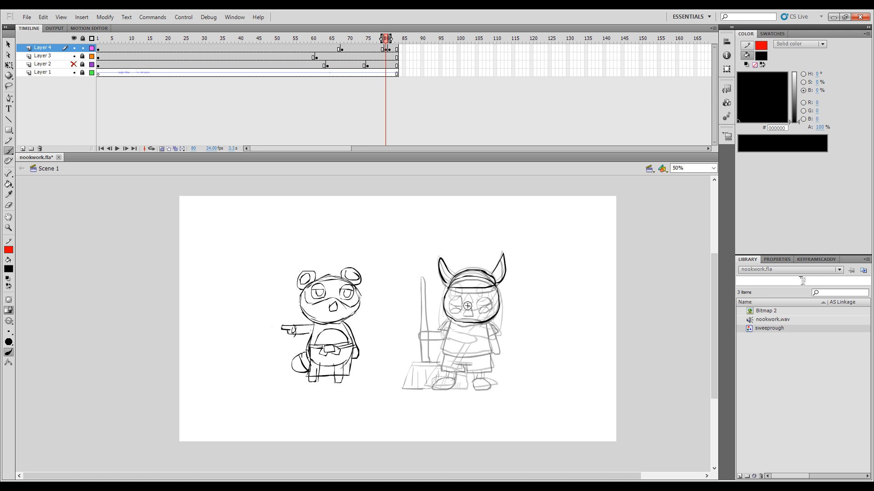
# Step: Draw the triangular nose and two round eyes on frame 80, comparing their placement with adjacent frames
pyautogui.press('.')
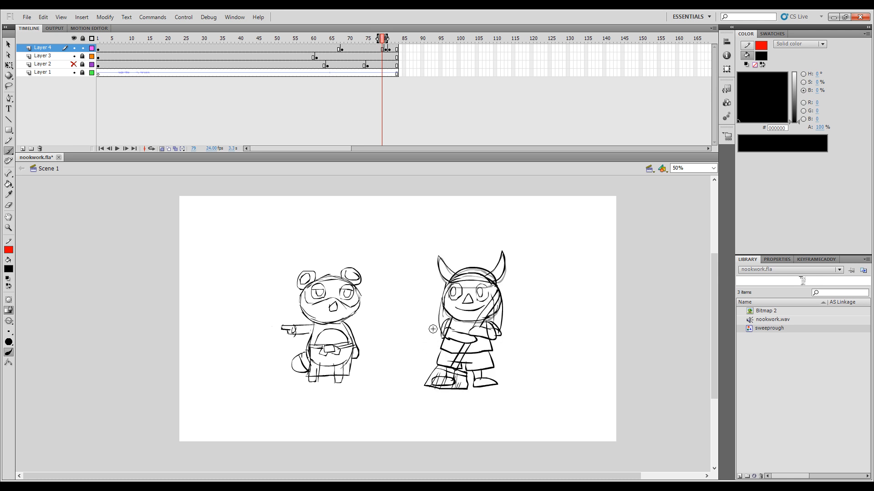
pyautogui.press(',')
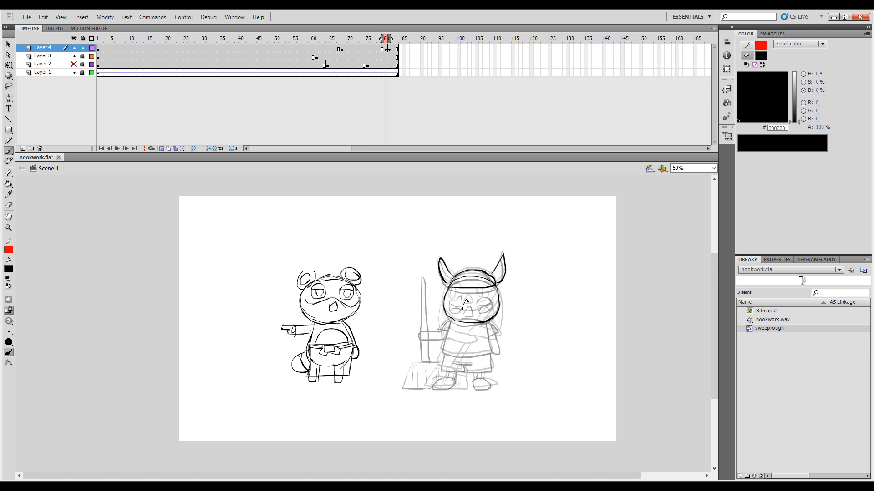
pyautogui.press(',')
pyautogui.moveTo(472, 310)
pyautogui.mouseDown()
pyautogui.moveTo(462, 311)
pyautogui.moveTo(476, 301)
pyautogui.moveTo(458, 307)
pyautogui.mouseUp()
pyautogui.press('.')
pyautogui.press(',')
pyautogui.press('.')
pyautogui.press(',')
pyautogui.press('.')
# Step: Lasso the horned helmet on frame 80, rotate it slightly counterclockwise, shift it over the head, and compare adjacent frames
pyautogui.press('l')
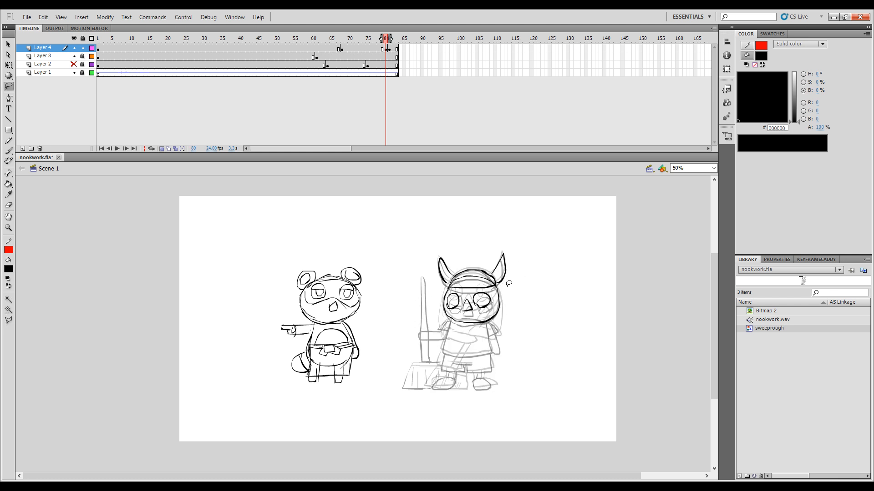
pyautogui.moveTo(508, 284)
pyautogui.mouseDown()
pyautogui.moveTo(439, 246)
pyautogui.moveTo(434, 283)
pyautogui.mouseUp()
pyautogui.moveTo(499, 284); pyautogui.dragTo(505, 279)
pyautogui.press('q')
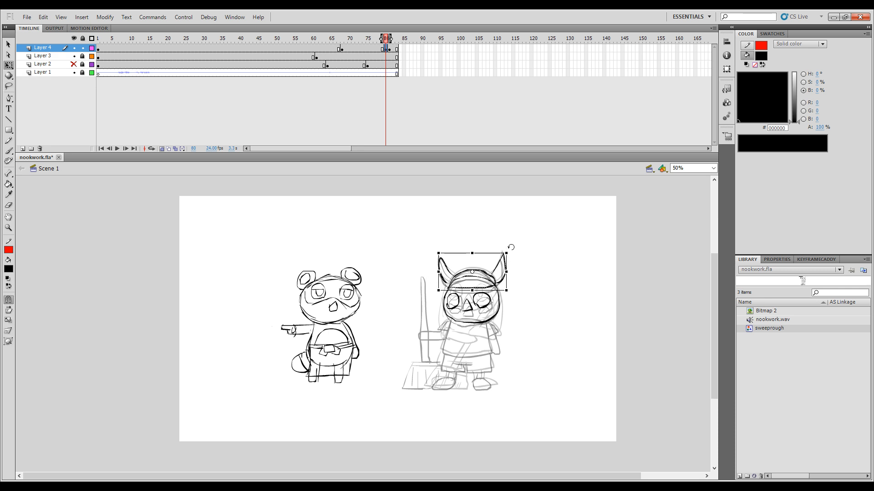
pyautogui.moveTo(504, 246); pyautogui.dragTo(502, 247)
pyautogui.hotkey('ctrl', '=')
pyautogui.hotkey('ctrl', '=')
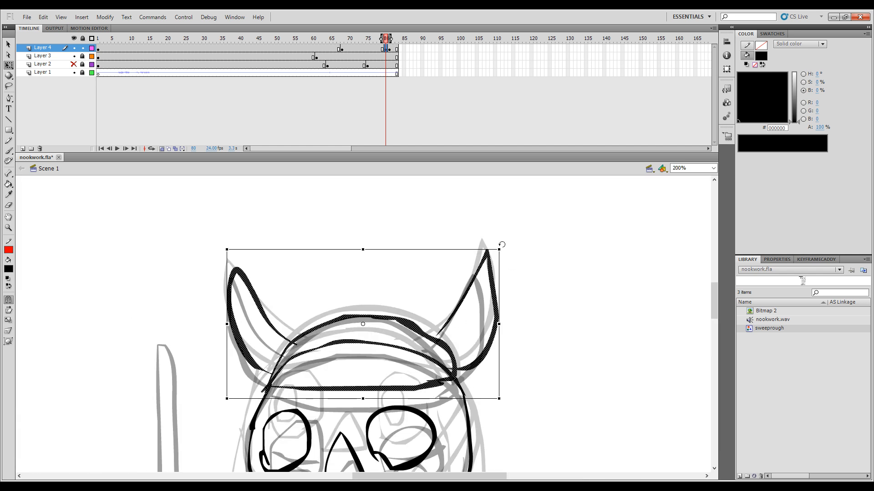
pyautogui.moveTo(502, 245); pyautogui.dragTo(496, 236)
pyautogui.moveTo(459, 381); pyautogui.dragTo(443, 379)
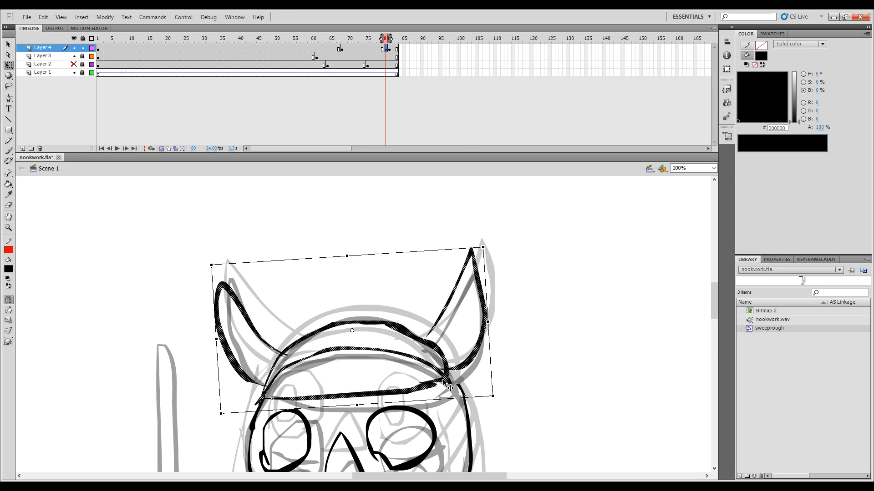
pyautogui.press(',')
pyautogui.press('.')
pyautogui.press('.')
pyautogui.press(',')
pyautogui.press(',')
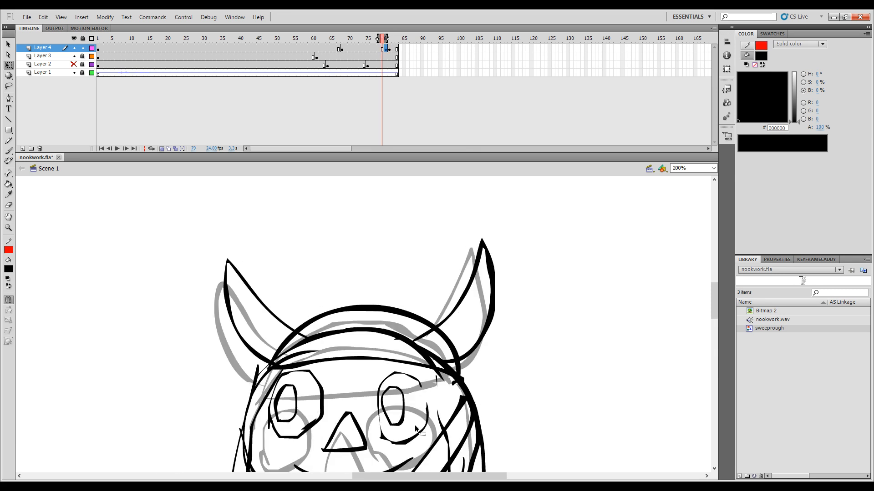
# Step: Select the horned helmet on frame 80 and shift it slightly upward on the head
pyautogui.press('.')
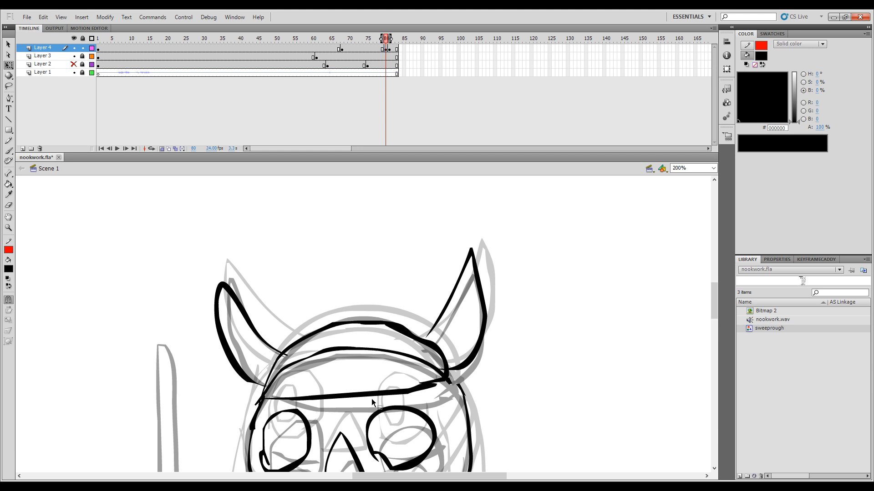
pyautogui.click(316, 395)
pyautogui.moveTo(343, 398); pyautogui.dragTo(343, 390)
pyautogui.press('Left')
pyautogui.press('Left')
pyautogui.press('Left')
pyautogui.press('Left')
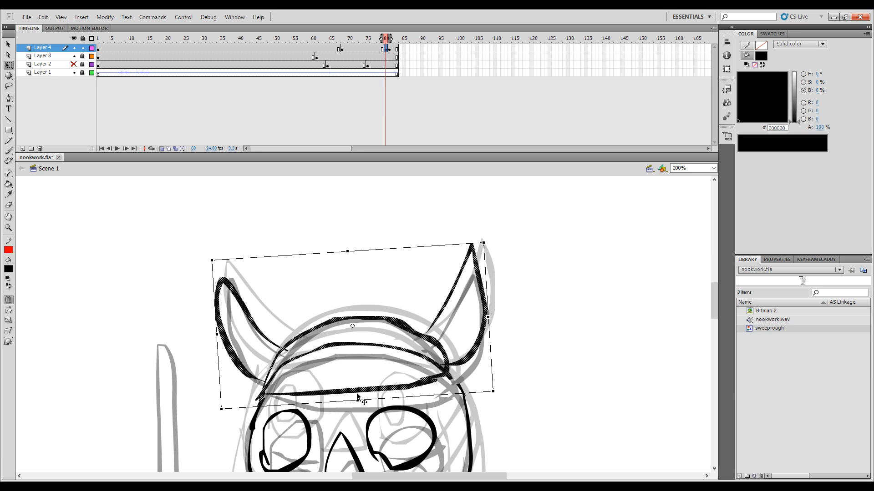
pyautogui.press('.')
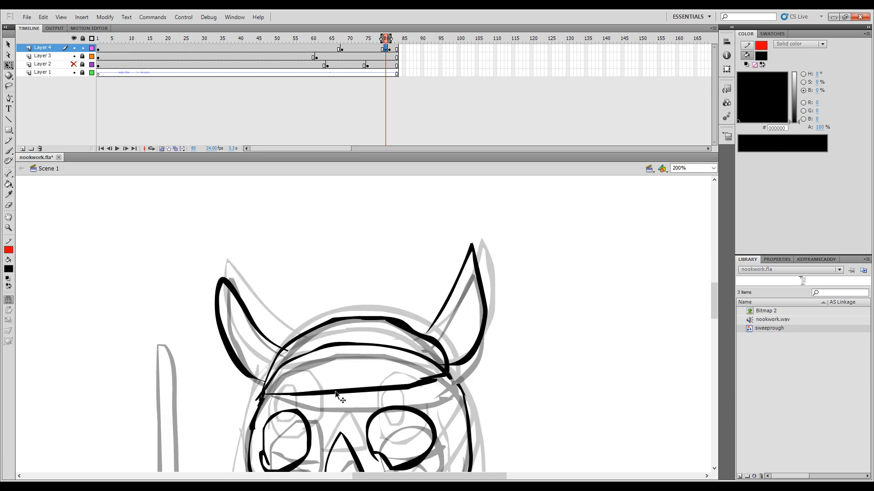
# Step: Flip through frames 79 to 81 to examine how the raised helmet and head fit between the two poses
pyautogui.hotkey('ctrl', '-')
pyautogui.press(',')
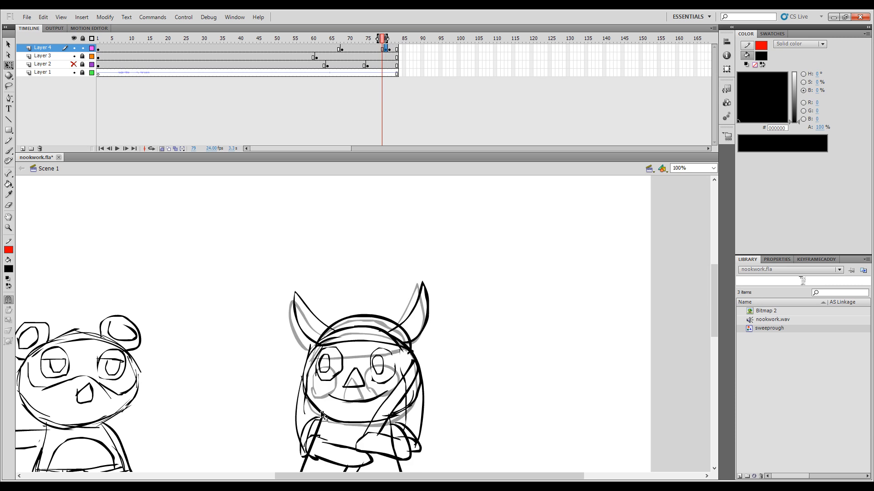
pyautogui.press('.')
pyautogui.press('.')
pyautogui.press(',')
pyautogui.press(',')
pyautogui.press('.')
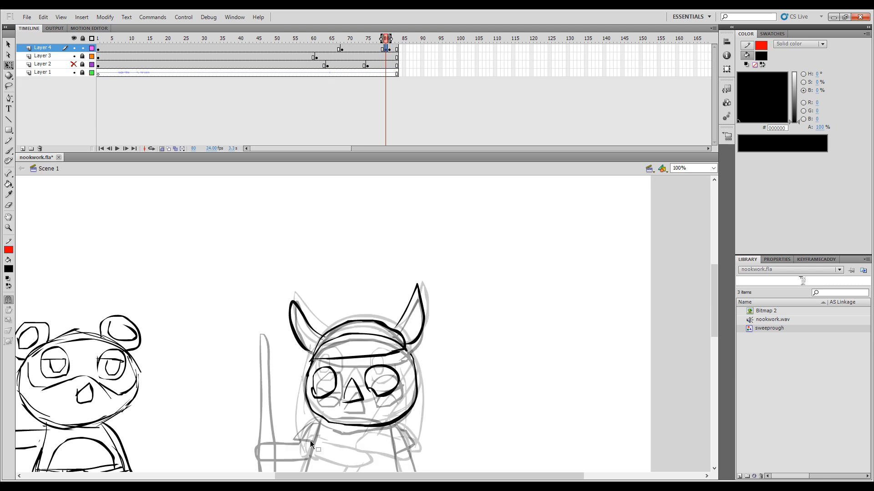
pyautogui.press('.')
pyautogui.press(',')
pyautogui.press(',')
pyautogui.press('.')
pyautogui.press(',')
pyautogui.press('.')
pyautogui.press('.')
pyautogui.press(',')
pyautogui.press(',')
pyautogui.press('.')
# Step: Compare the whole figure's sweeping and standing poses on frames 79 to 81 as reference for brushing in the body
pyautogui.press('b')
pyautogui.hotkey('ctrl', '-')
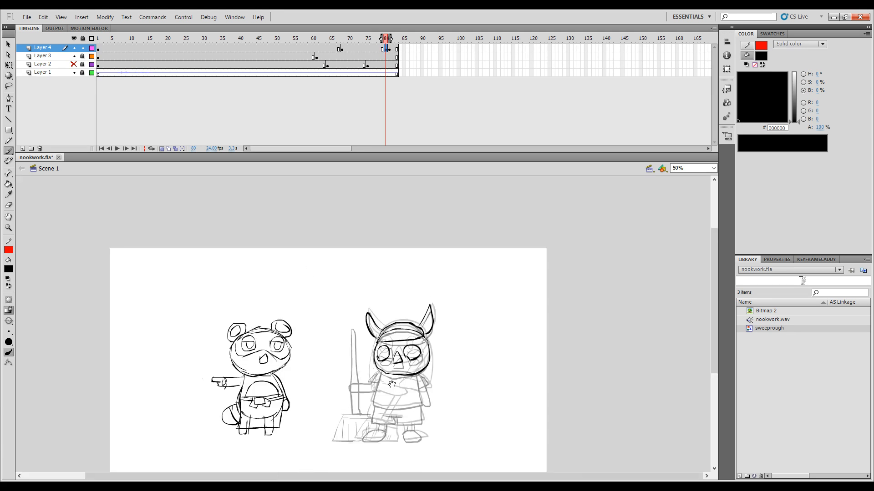
pyautogui.moveTo(392, 384); pyautogui.dragTo(394, 379)
pyautogui.press('.')
pyautogui.press(',')
pyautogui.press('.')
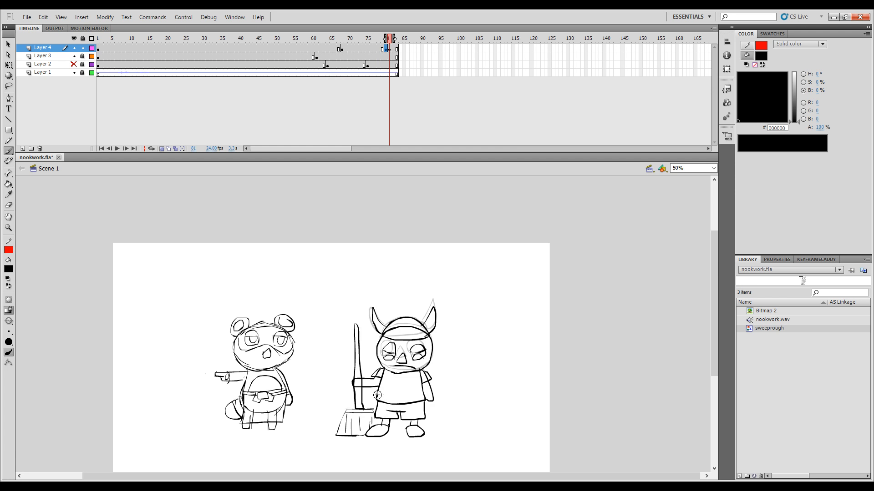
pyautogui.press(',')
pyautogui.press(',')
pyautogui.press('.')
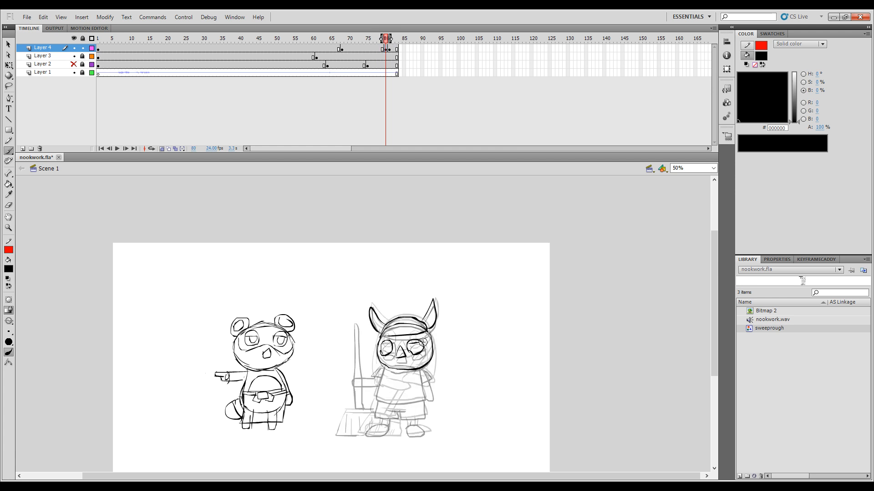
pyautogui.press('.')
pyautogui.press(',')
pyautogui.press(',')
pyautogui.press('.')
pyautogui.press('.')
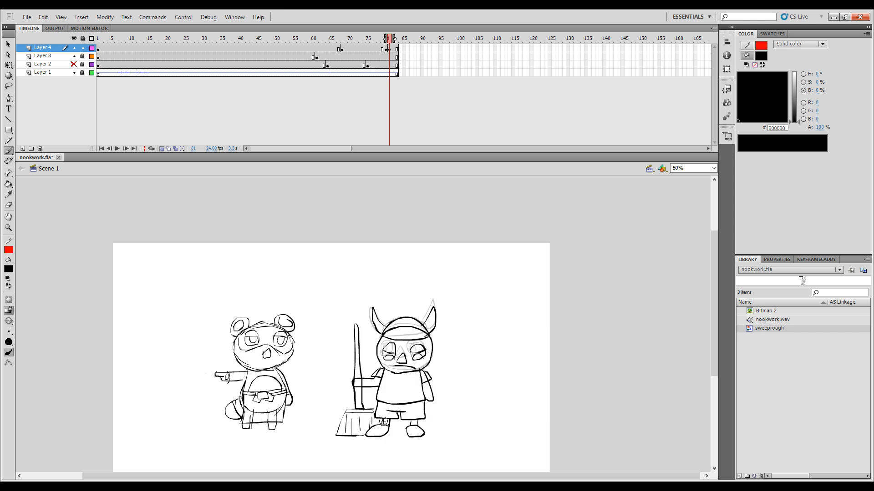
pyautogui.press(',')
pyautogui.press(',')
pyautogui.press('.')
pyautogui.press('.')
pyautogui.press(',')
pyautogui.press(',')
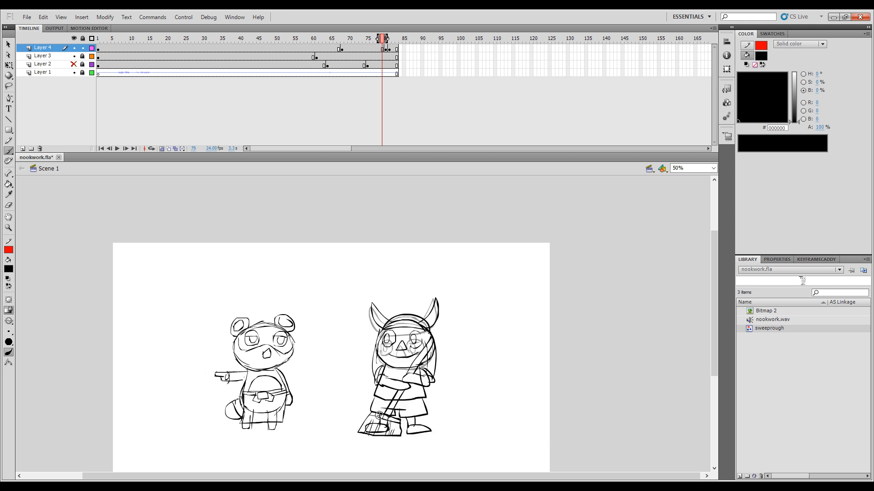
pyautogui.press('.')
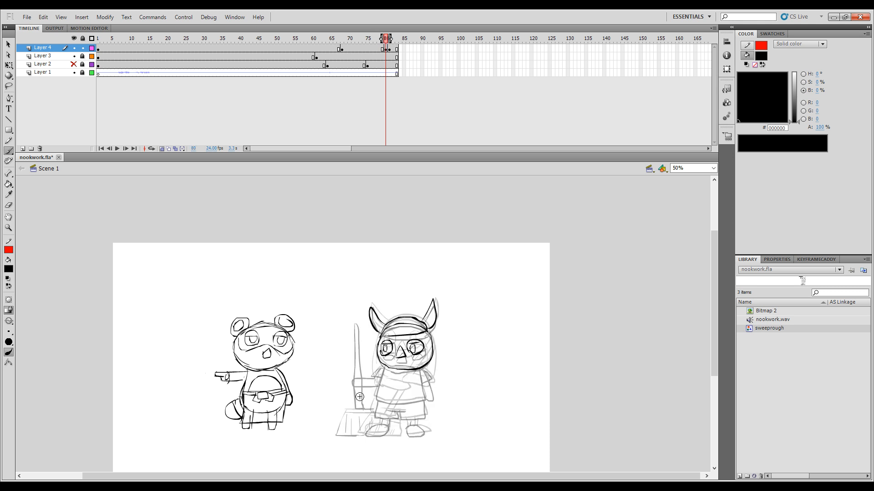
# Step: Undo the stray strokes and brush a short straight mouth below the nose on frame 80
pyautogui.hotkey('ctrl', 'z')
pyautogui.hotkey('ctrl', 'z')
pyautogui.hotkey('ctrl', 'z')
pyautogui.press('.')
pyautogui.press(',')
pyautogui.press('.')
pyautogui.press(',')
pyautogui.moveTo(410, 362); pyautogui.dragTo(415, 363)
# Step: Draw the shirt's sides and bottom hem on frame 80, comparing the torso with adjacent frames
pyautogui.press(',')
pyautogui.press('.')
pyautogui.press('.')
pyautogui.press(',')
pyautogui.press(',')
pyautogui.press('.')
pyautogui.moveTo(376, 391)
pyautogui.mouseDown()
pyautogui.moveTo(376, 400)
pyautogui.moveTo(424, 401)
pyautogui.mouseUp()
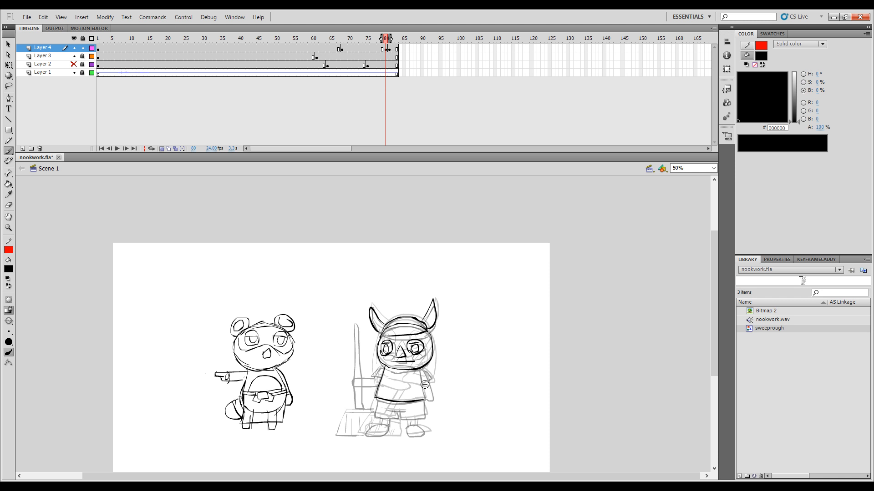
pyautogui.press(',')
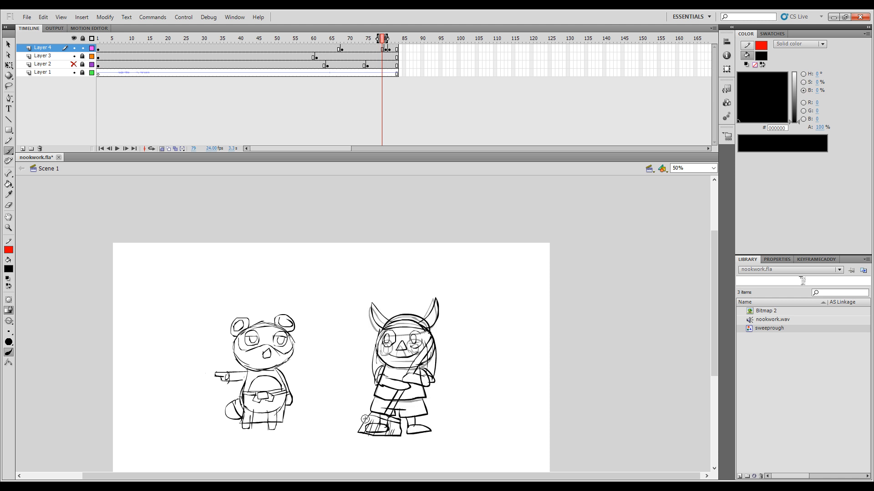
pyautogui.press('.')
pyautogui.press('.')
pyautogui.press(',')
pyautogui.press(',')
pyautogui.press('.')
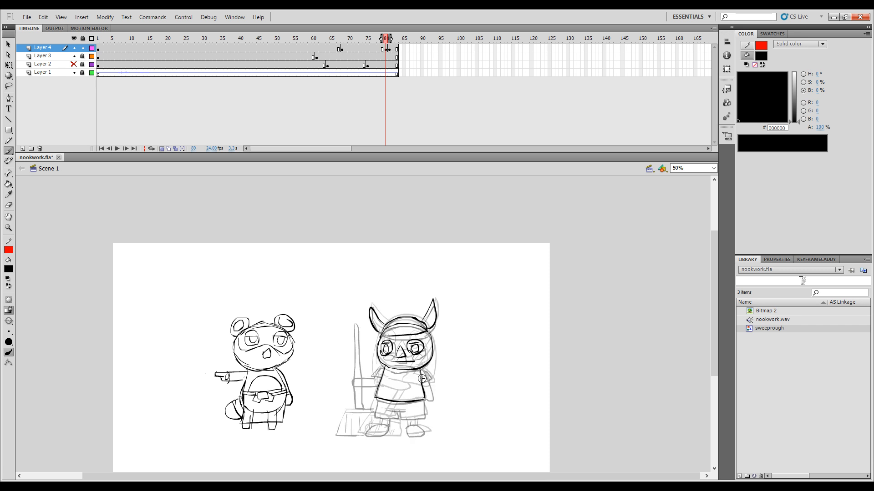
# Step: Draw the bent arm and sleeve along the shirt's right edge on frame 80, checking against frame 79
pyautogui.press(',')
pyautogui.press('.')
pyautogui.press(',')
pyautogui.press('.')
pyautogui.press(',')
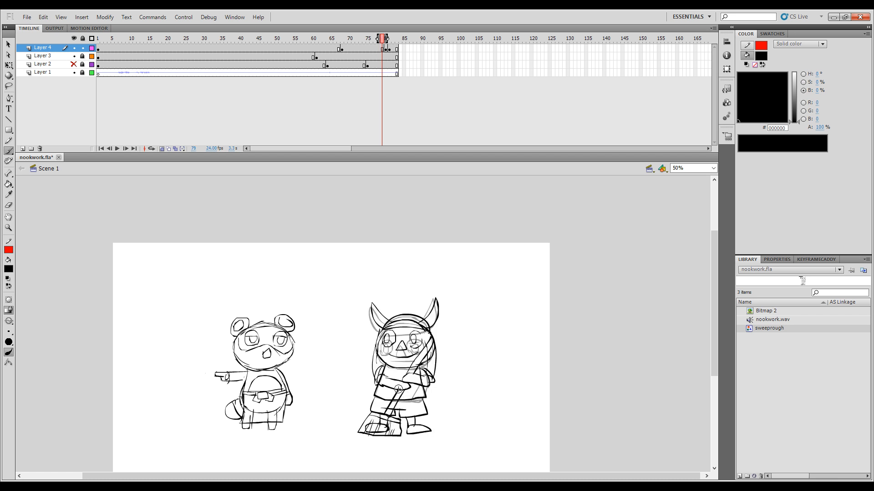
pyautogui.press('.')
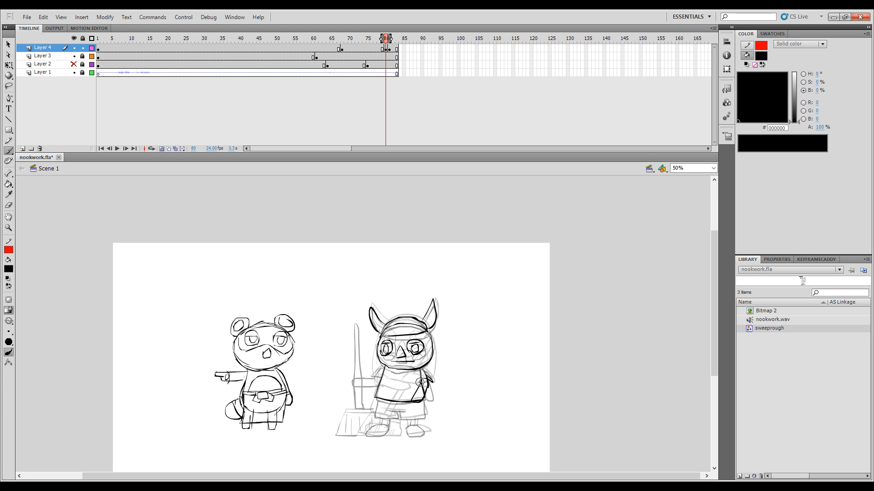
# Step: Flip between frames 79, 80 and 81 to examine the arm and the lower body's position
pyautogui.press(',')
pyautogui.press('.')
pyautogui.press(',')
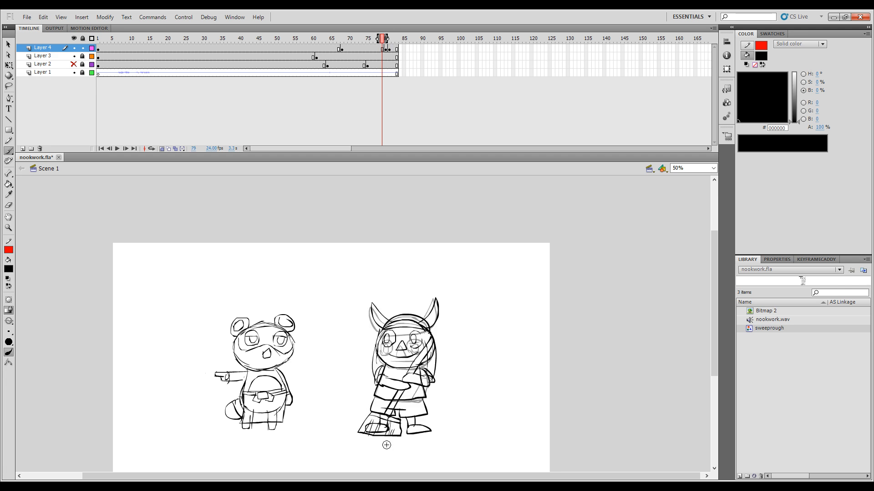
pyautogui.press('.')
pyautogui.press(',')
pyautogui.press('.')
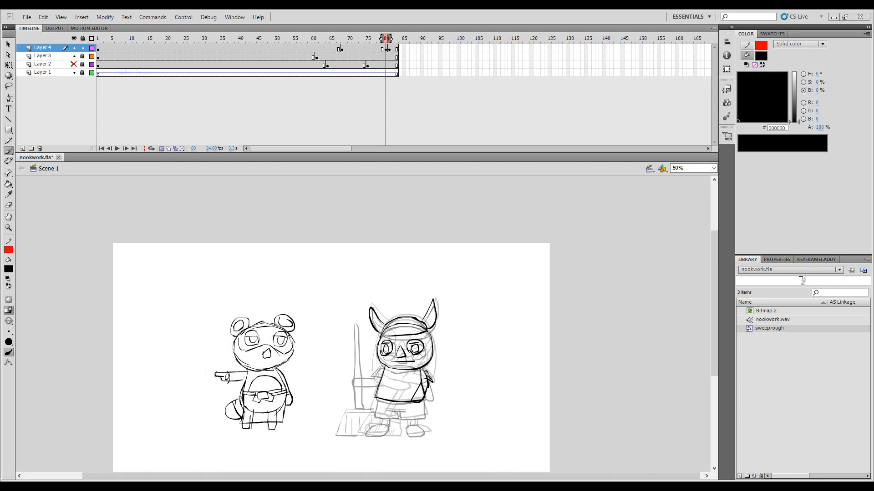
pyautogui.press(',')
pyautogui.press('.')
pyautogui.press(',')
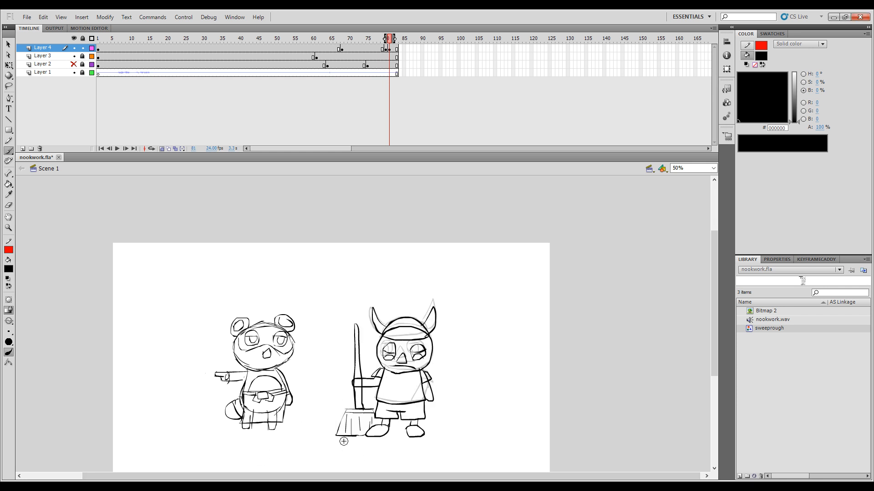
pyautogui.press('.')
pyautogui.press(',')
pyautogui.press('.')
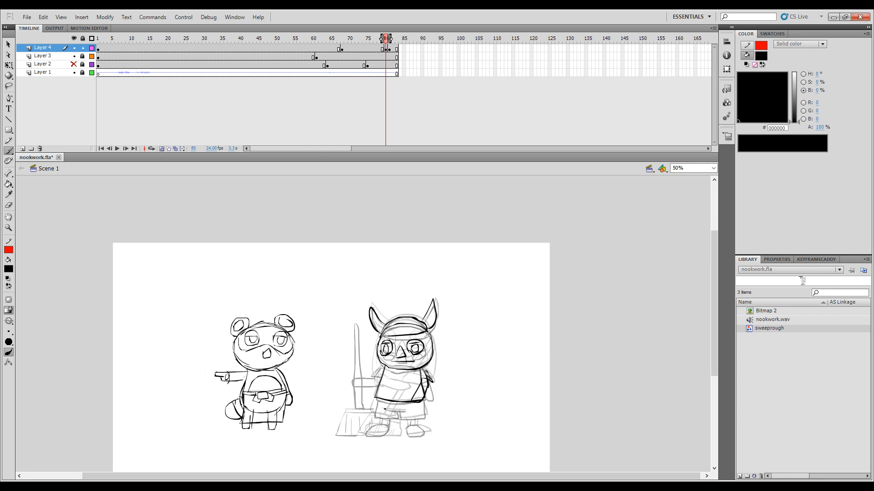
# Step: Draw the shorts beneath the shirt on frame 80, with their leg openings and centre seam
pyautogui.moveTo(384, 410); pyautogui.dragTo(406, 411)
pyautogui.press(',')
pyautogui.press('.')
pyautogui.moveTo(426, 417); pyautogui.dragTo(426, 416)
pyautogui.moveTo(396, 418); pyautogui.dragTo(399, 412)
# Step: Draw the arm on the broom side with its hand bent across the shirt on frame 80, comparing adjacent frames
pyautogui.press(',')
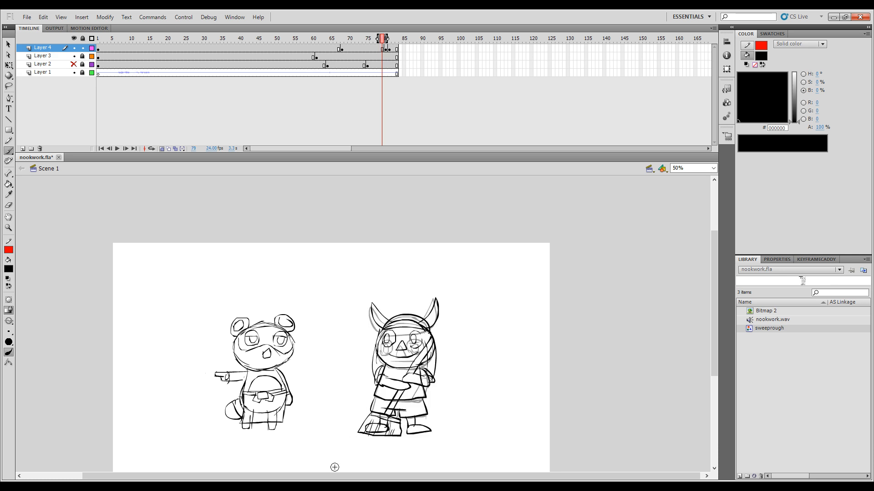
pyautogui.press('.')
pyautogui.press(',')
pyautogui.press('.')
pyautogui.press(',')
pyautogui.press('.')
pyautogui.press(',')
pyautogui.press('.')
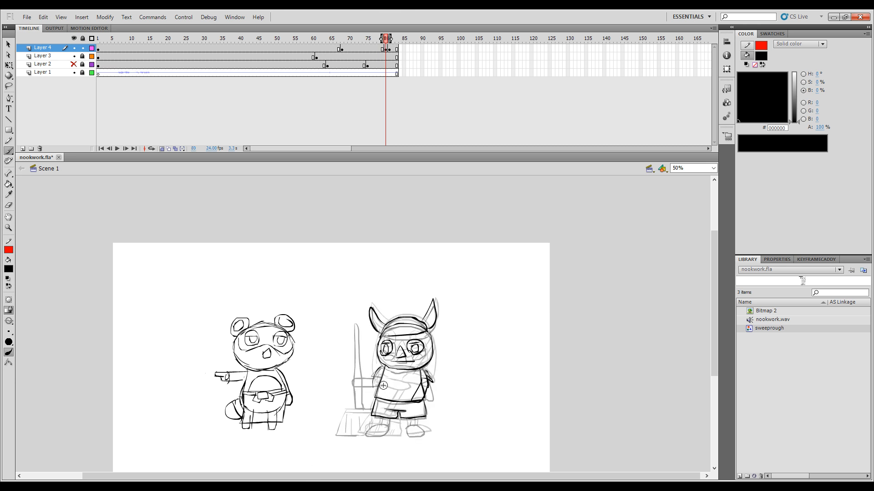
pyautogui.press(',')
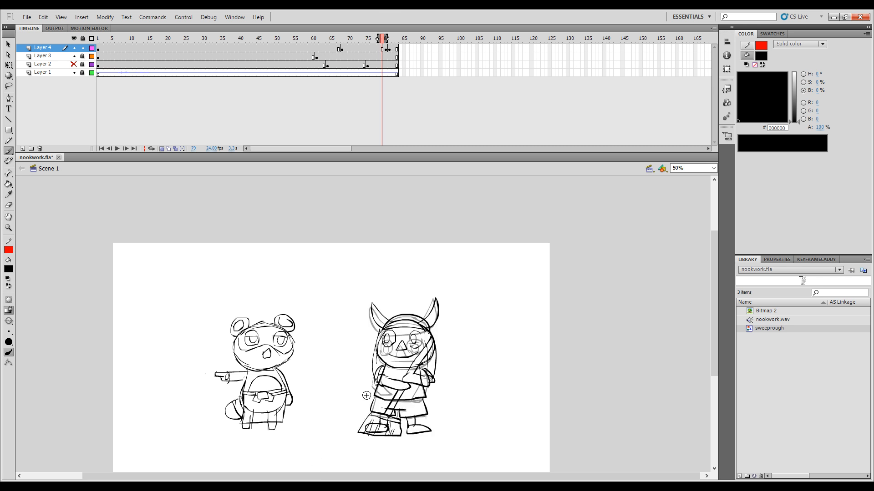
pyautogui.press('.')
pyautogui.press(',')
pyautogui.press('.')
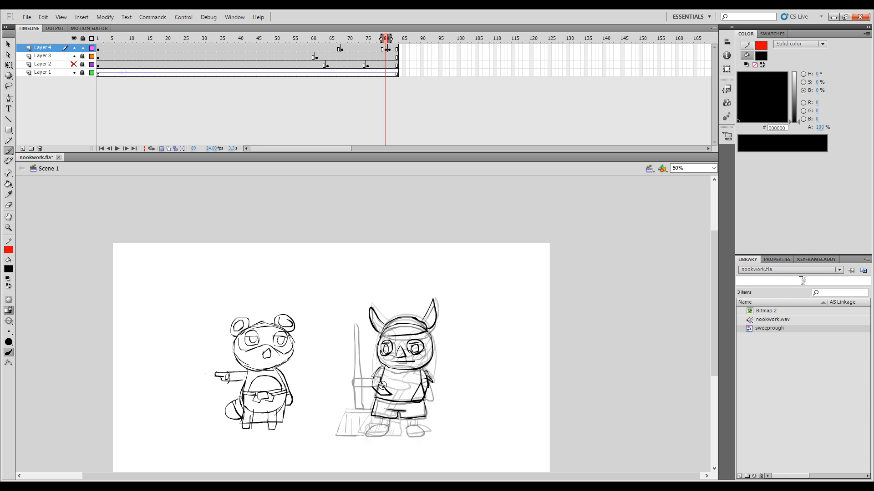
# Step: Draw the slanted broom handle running from the face through the hand past the shorts on frame 80
pyautogui.moveTo(383, 387); pyautogui.dragTo(391, 332)
pyautogui.press(',')
pyautogui.press('.')
pyautogui.moveTo(386, 371); pyautogui.dragTo(385, 386)
pyautogui.moveTo(392, 352)
pyautogui.mouseDown()
pyautogui.moveTo(371, 417)
pyautogui.moveTo(379, 417)
pyautogui.mouseUp()
pyautogui.press(',')
pyautogui.press('.')
# Step: Draw the narrow, angled broom head with bristle lines at the handle's lower end on frame 80
pyautogui.press('.')
pyautogui.press(',')
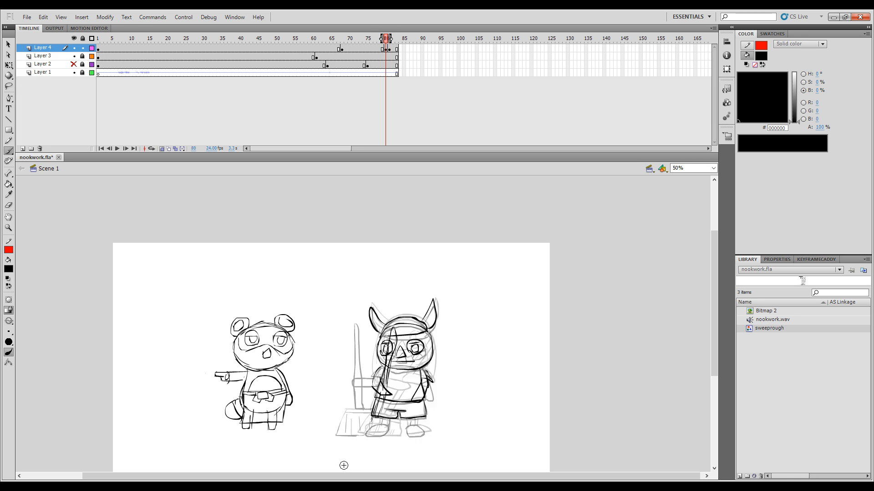
pyautogui.moveTo(367, 415)
pyautogui.mouseDown()
pyautogui.moveTo(363, 437)
pyautogui.moveTo(372, 440)
pyautogui.mouseUp()
pyautogui.moveTo(369, 421); pyautogui.dragTo(369, 441)
pyautogui.press(',')
# Step: Draw the legs and both shoes below the shorts on frame 80, comparing them with adjacent frames
pyautogui.press('.')
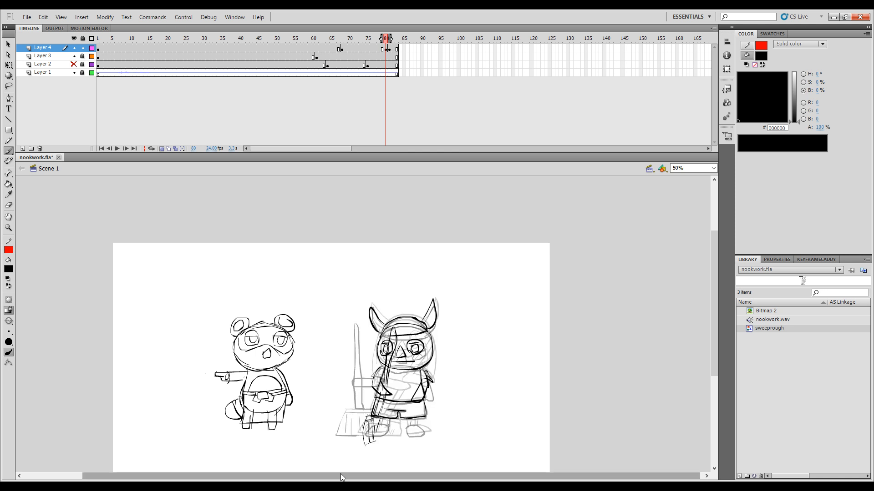
pyautogui.press('.')
pyautogui.press(',')
pyautogui.press(',')
pyautogui.press('.')
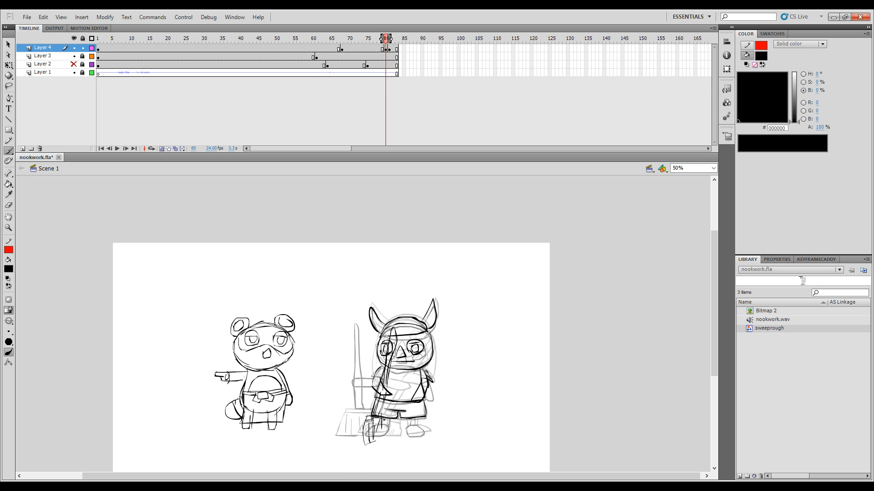
pyautogui.press(',')
pyautogui.press('.')
pyautogui.moveTo(365, 439); pyautogui.dragTo(369, 446)
pyautogui.press('.')
pyautogui.press(',')
pyautogui.press(',')
pyautogui.press('.')
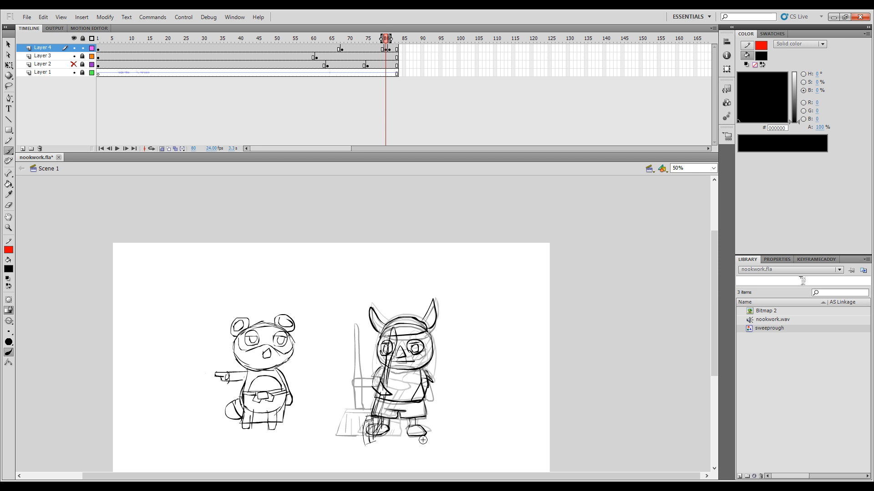
# Step: Check frame 80 without onion skinning, restore it, and add the sleeve's edge across the broom-side arm
pyautogui.click(162, 147)
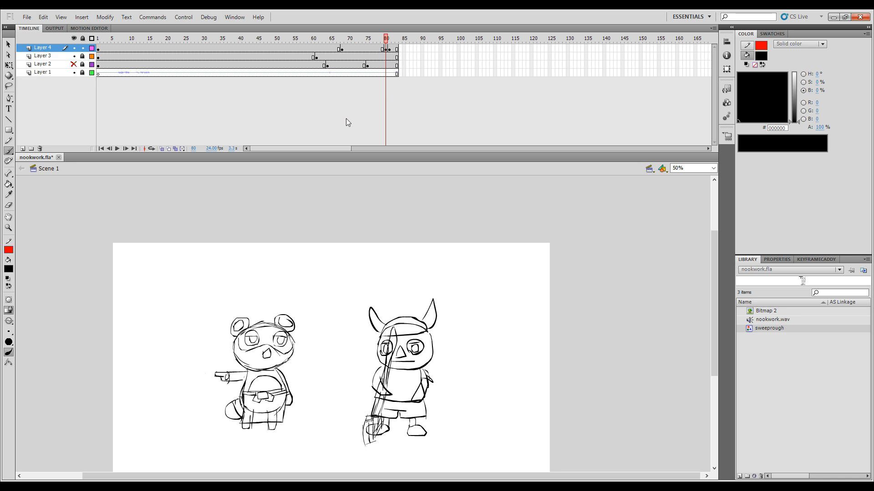
pyautogui.click(162, 149)
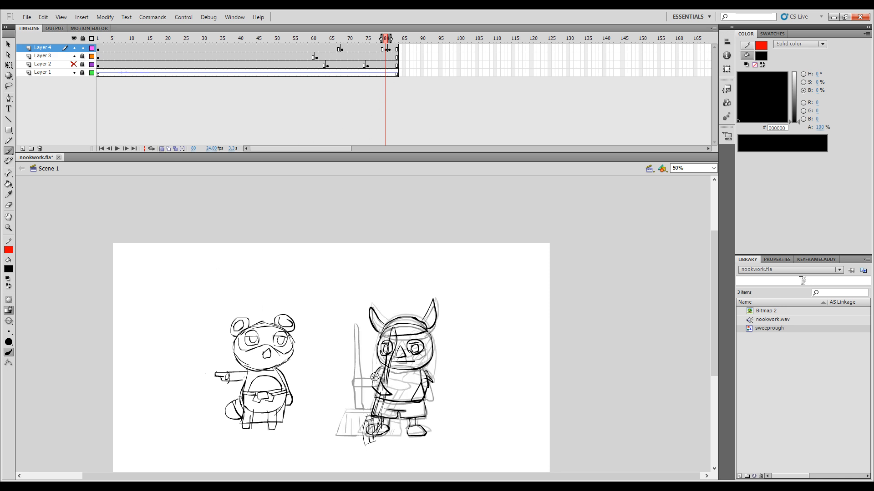
pyautogui.moveTo(383, 374); pyautogui.dragTo(375, 376)
pyautogui.press('.')
pyautogui.press('.')
pyautogui.press('.')
# Step: Play the animation with onion skinning off and move the in-between drawing from frame 80 to frame 79 on Layer 4
pyautogui.click(162, 149)
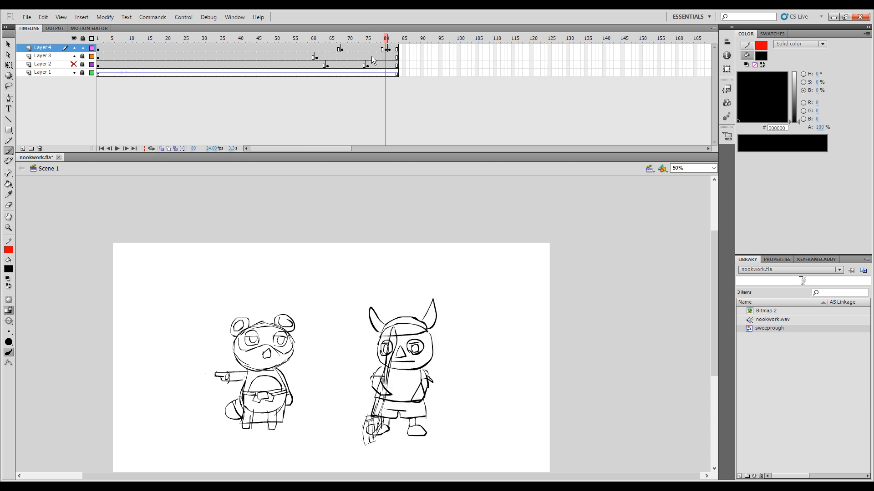
pyautogui.moveTo(386, 41); pyautogui.dragTo(385, 42)
pyautogui.press('Return')
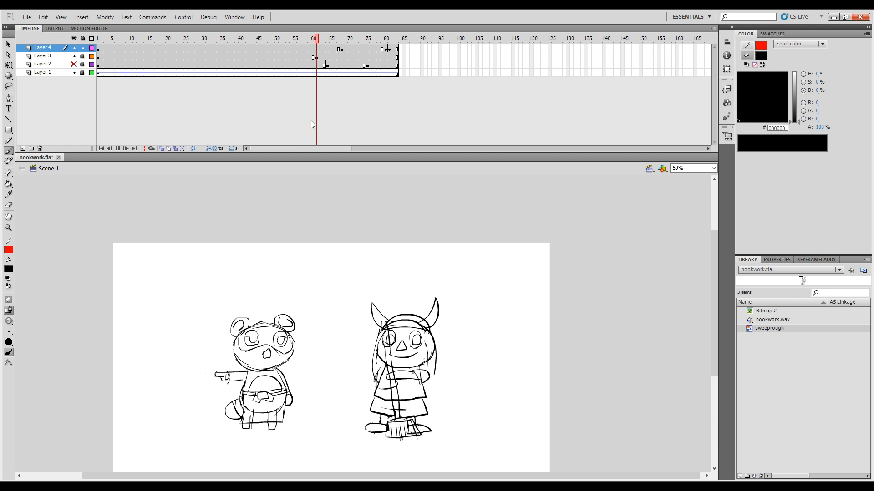
pyautogui.click(386, 48)
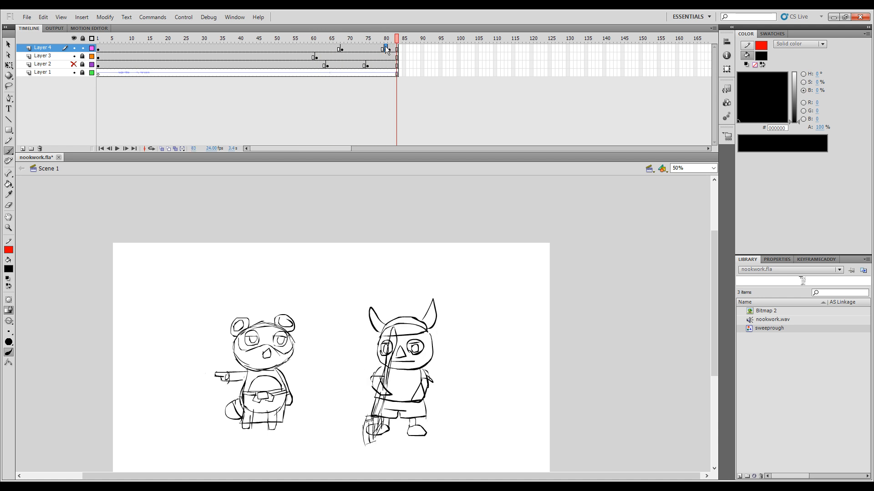
pyautogui.moveTo(385, 48); pyautogui.dragTo(382, 49)
# Step: Insert blank keyframes at frames 78 and 80 of Layer 4 and replay the transition
pyautogui.click(379, 49)
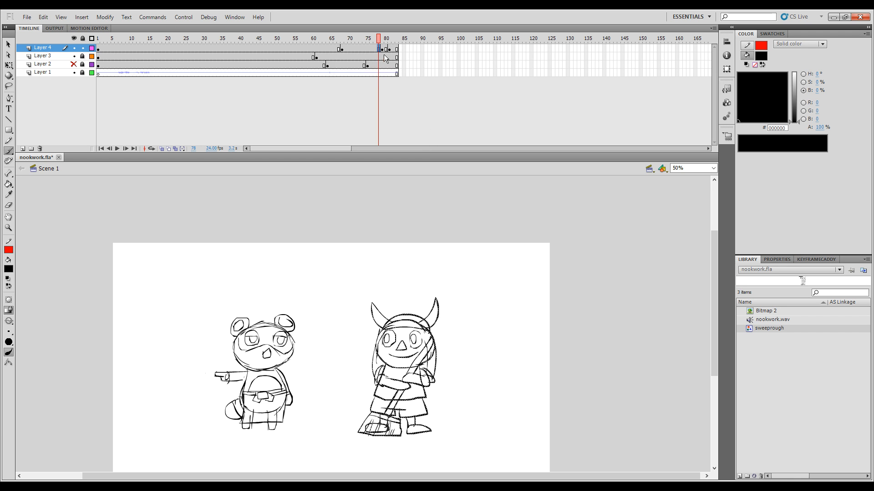
pyautogui.press('F7')
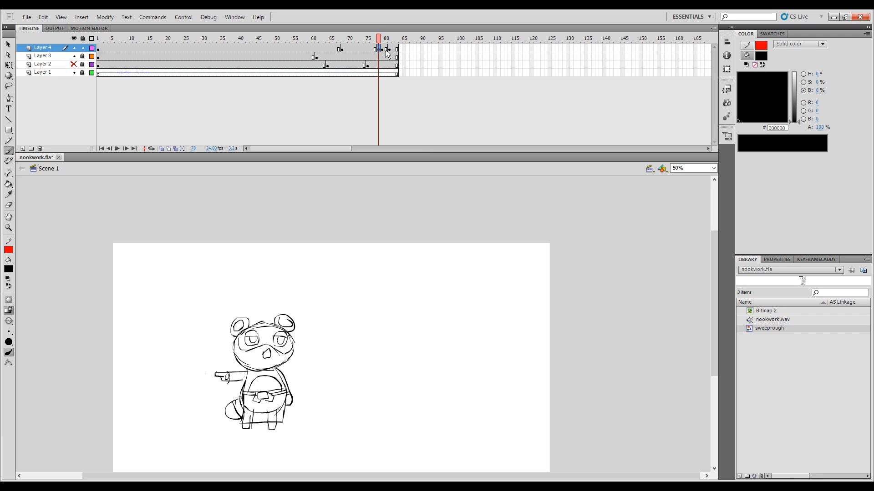
pyautogui.click(386, 49)
pyautogui.press('F7')
pyautogui.moveTo(387, 43); pyautogui.dragTo(307, 113)
pyautogui.press('Return')
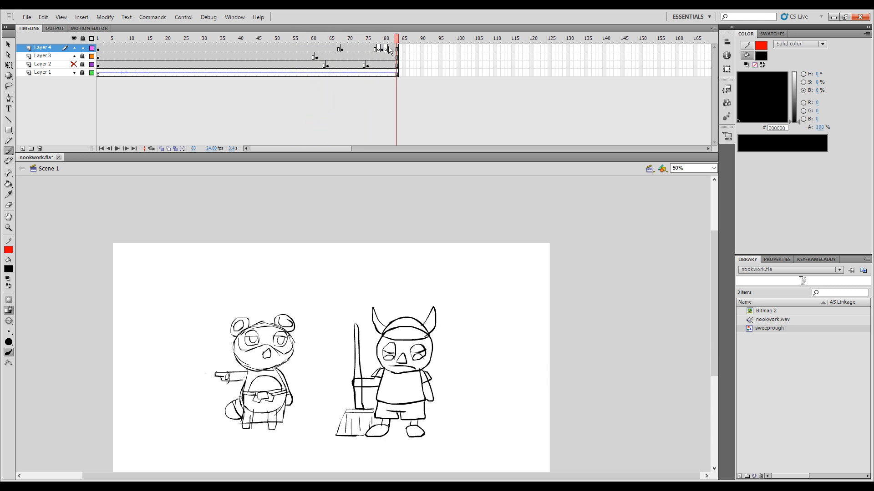
# Step: Replay the transition and turn on onion skinning at the blank frame 78 of Layer 4
pyautogui.moveTo(389, 39)
pyautogui.mouseDown()
pyautogui.moveTo(318, 42)
pyautogui.moveTo(396, 71)
pyautogui.moveTo(362, 70)
pyautogui.mouseUp()
pyautogui.press('Return')
pyautogui.click(382, 38)
pyautogui.press(',')
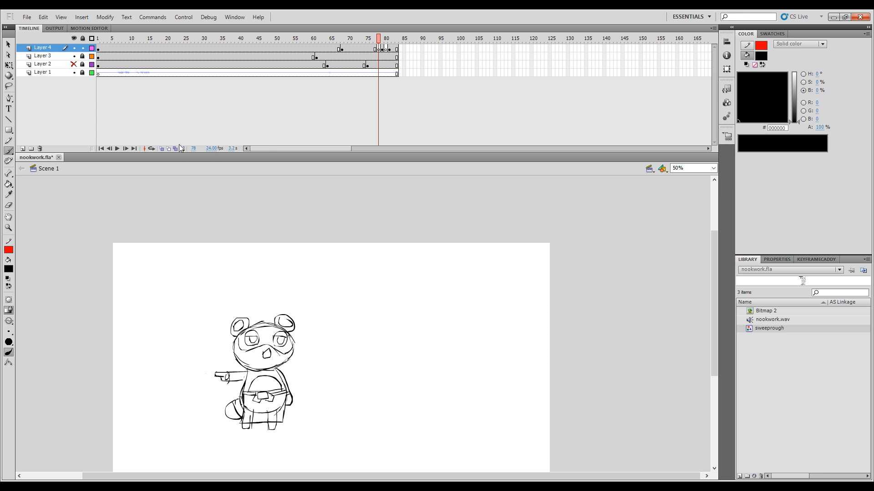
pyautogui.click(162, 150)
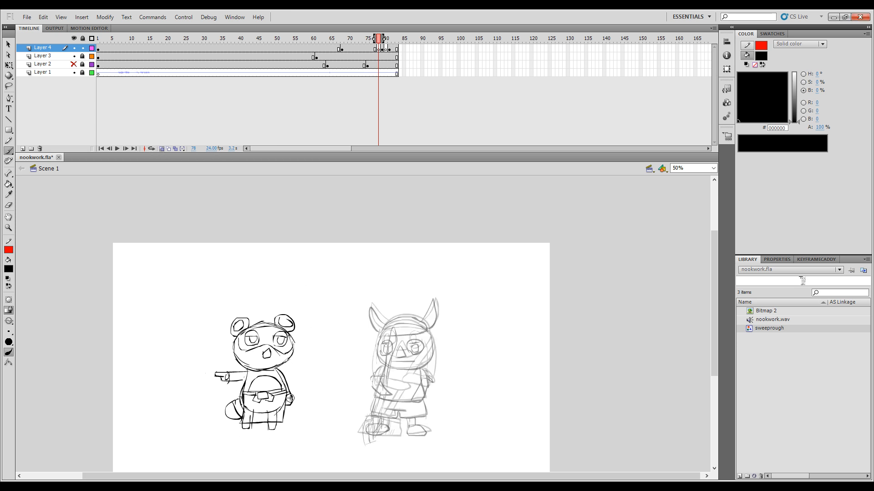
pyautogui.press(',')
pyautogui.press('.')
pyautogui.hotkey('ctrl', '=')
pyautogui.press('space')
pyautogui.moveTo(477, 369); pyautogui.dragTo(401, 292)
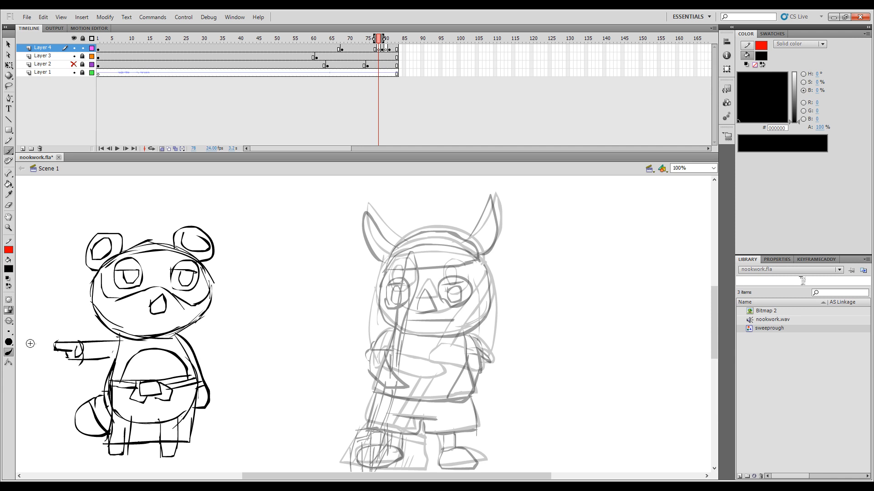
pyautogui.moveTo(355, 257); pyautogui.dragTo(334, 310)
pyautogui.hotkey('ctrl', 'z')
pyautogui.moveTo(397, 248); pyautogui.dragTo(380, 286)
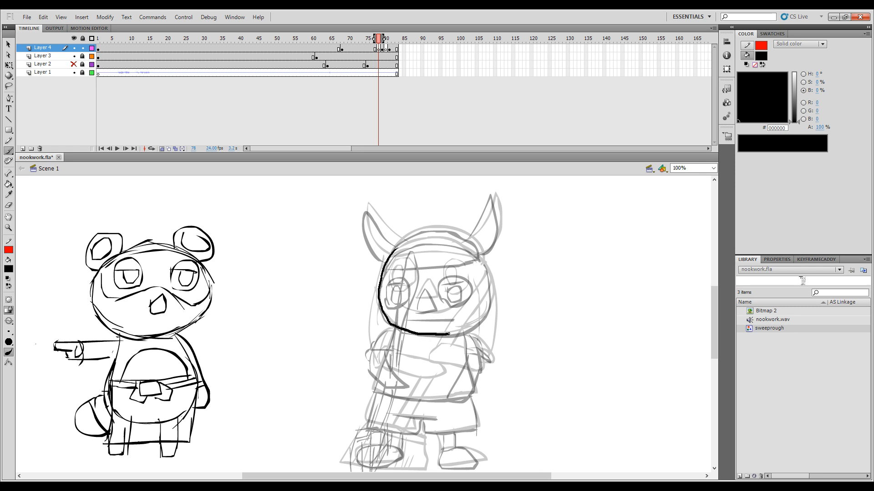
pyautogui.moveTo(449, 334); pyautogui.dragTo(450, 335)
pyautogui.press(',')
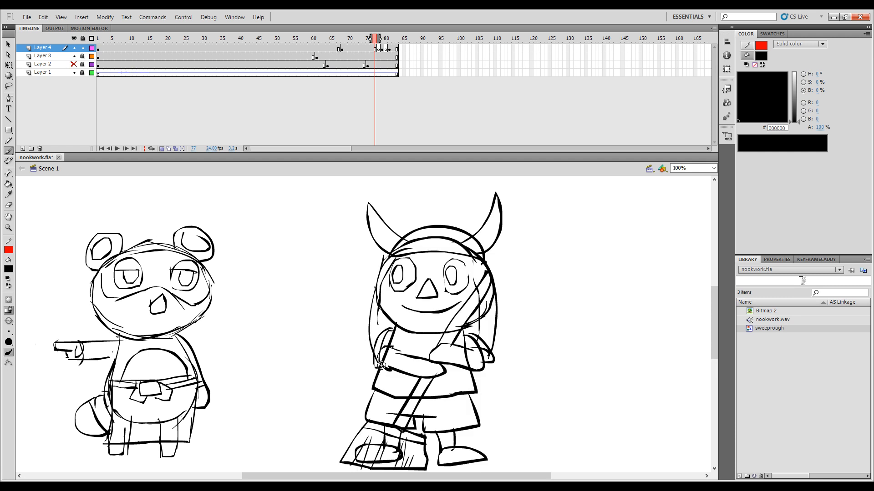
pyautogui.press('.')
pyautogui.press(',')
pyautogui.press('.')
pyautogui.press(',')
pyautogui.press('.')
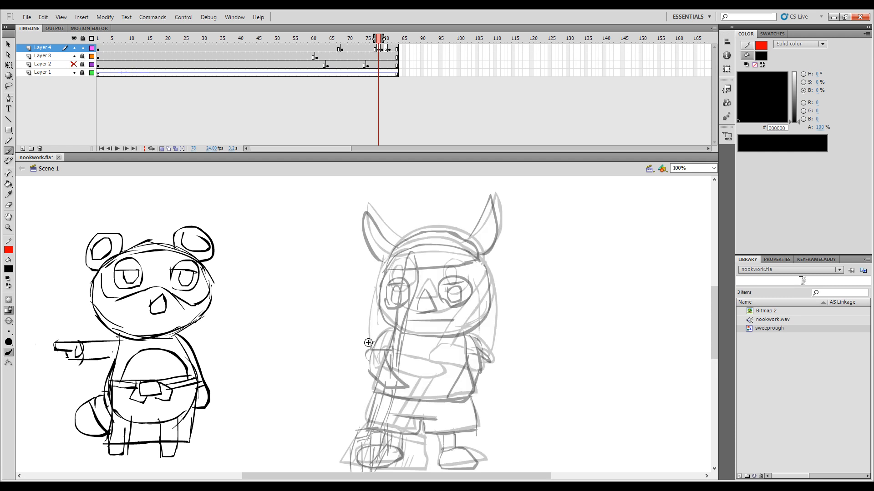
# Step: Draw the broom handle with a rounded tip diagonally across the character on frame 78, checking it against frame 77
pyautogui.press(',')
pyautogui.press('.')
pyautogui.scroll(-2, 470, 247)
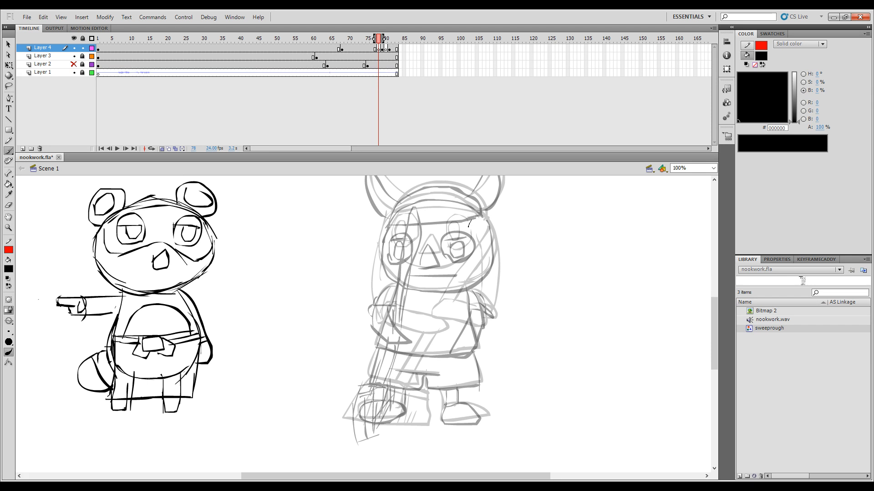
pyautogui.moveTo(473, 221); pyautogui.dragTo(389, 376)
pyautogui.moveTo(485, 222); pyautogui.dragTo(394, 383)
pyautogui.press(',')
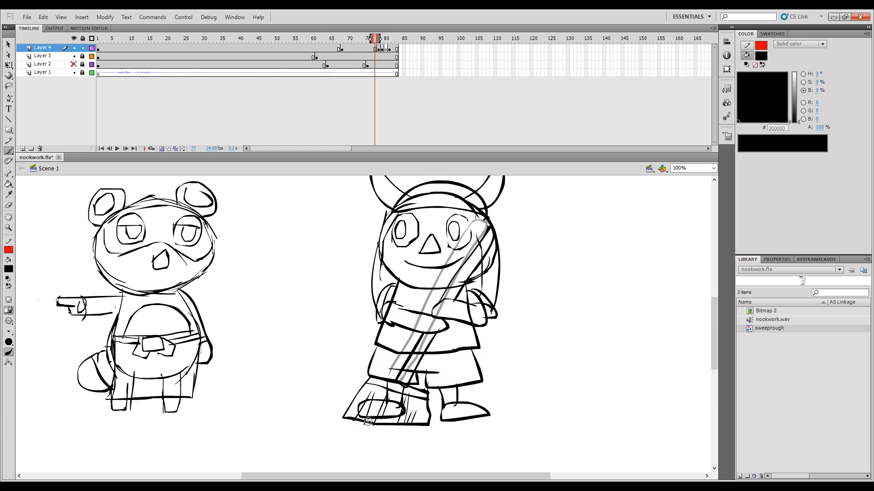
pyautogui.press('.')
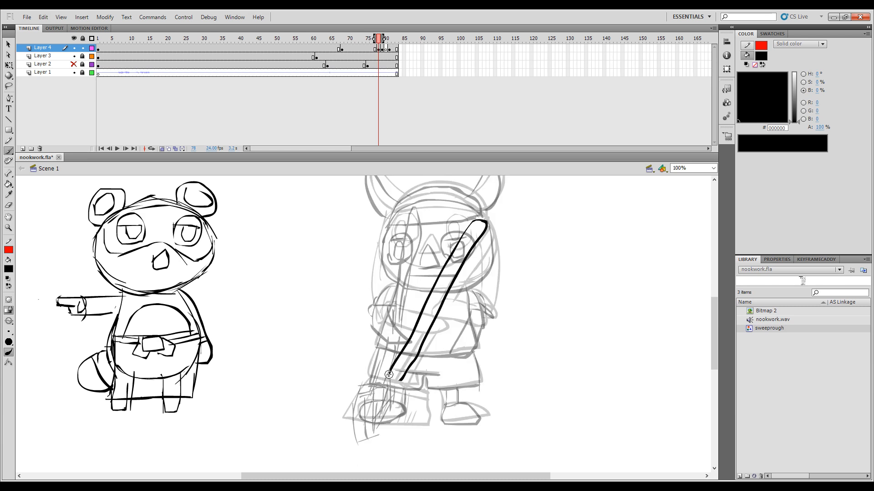
# Step: Outline the broom head at the lower end of the handle on frame 78, comparing it with frame 77
pyautogui.moveTo(394, 385)
pyautogui.mouseDown()
pyautogui.moveTo(422, 402)
pyautogui.moveTo(418, 443)
pyautogui.mouseUp()
pyautogui.press(',')
pyautogui.press('.')
pyautogui.press(',')
pyautogui.press('.')
pyautogui.moveTo(376, 380)
pyautogui.mouseDown()
pyautogui.moveTo(350, 421)
pyautogui.moveTo(414, 441)
pyautogui.mouseUp()
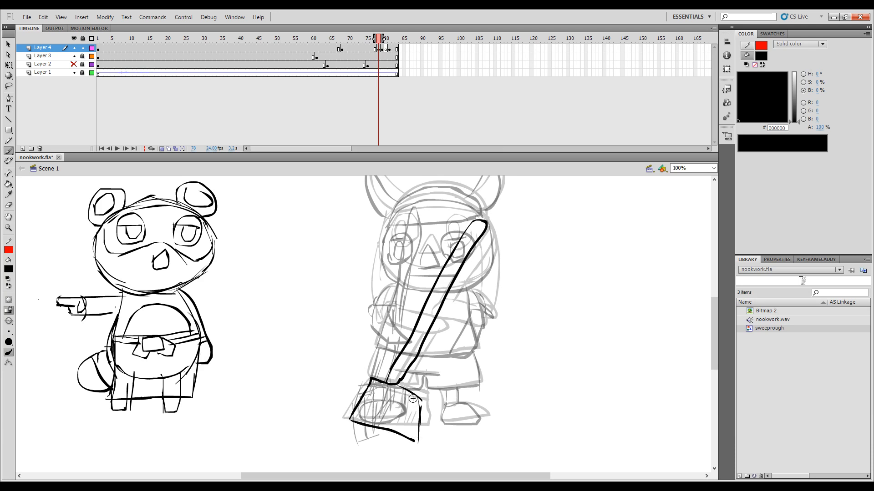
# Step: Fill the broom head with bristle lines and compare its pose with the adjacent frames
pyautogui.moveTo(373, 381)
pyautogui.mouseDown()
pyautogui.moveTo(414, 404)
pyautogui.moveTo(414, 442)
pyautogui.moveTo(380, 434)
pyautogui.mouseUp()
pyautogui.moveTo(381, 395)
pyautogui.mouseDown()
pyautogui.moveTo(362, 413)
pyautogui.moveTo(378, 385)
pyautogui.moveTo(394, 384)
pyautogui.moveTo(379, 423)
pyautogui.mouseUp()
pyautogui.press(',')
pyautogui.press('.')
pyautogui.press('.')
pyautogui.press(',')
pyautogui.press(',')
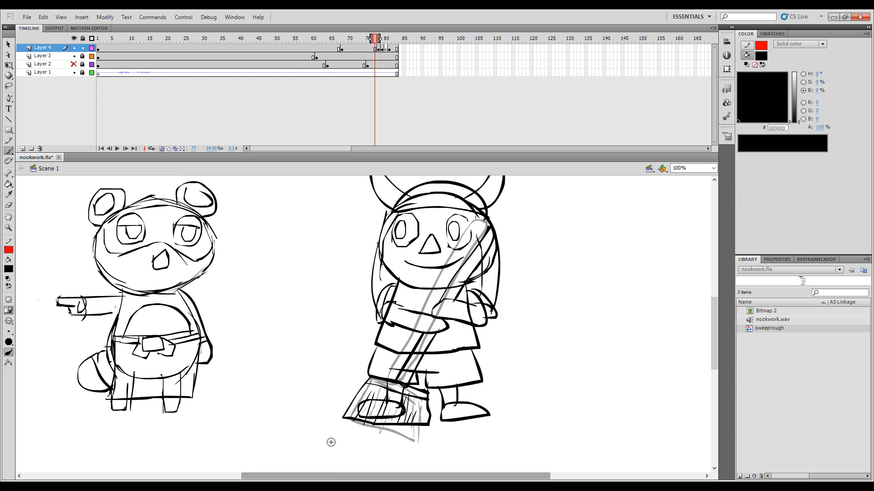
pyautogui.press('.')
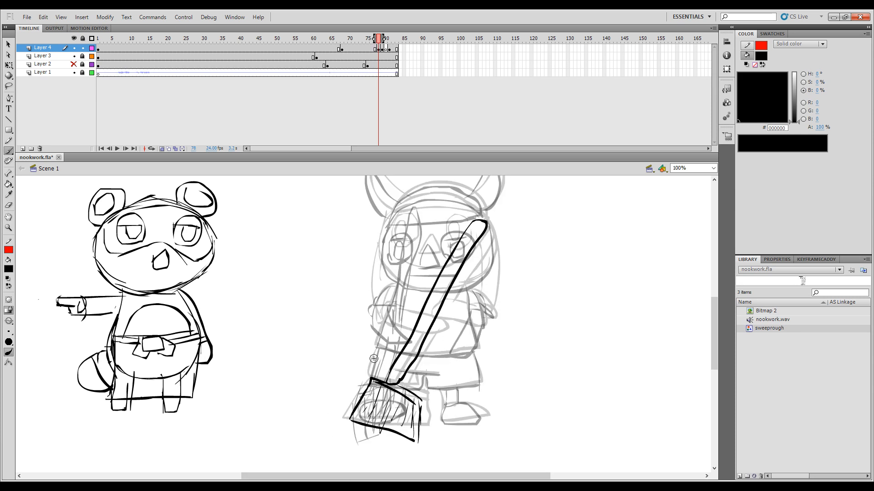
# Step: Draw the arm gripping the upper part of the broom handle on frame 78, flipping against frame 77 for placement
pyautogui.press(',')
pyautogui.press('.')
pyautogui.press(',')
pyautogui.press('.')
pyautogui.moveTo(454, 330); pyautogui.dragTo(478, 330)
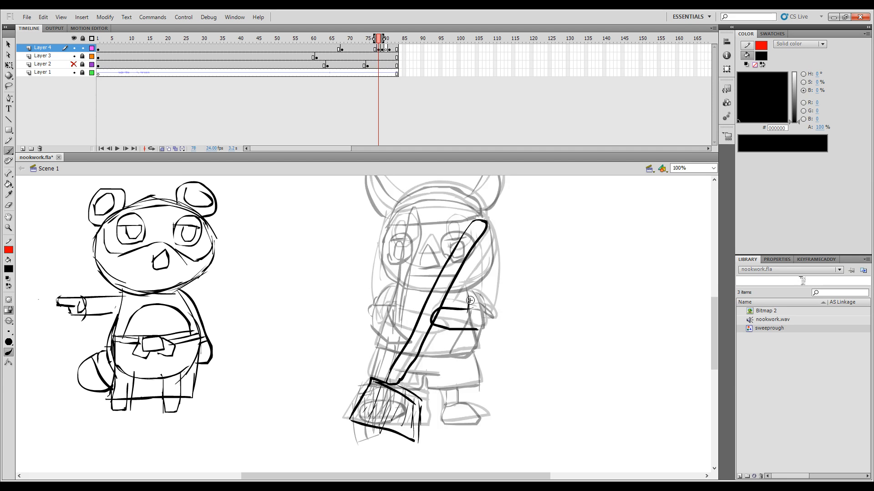
pyautogui.press(',')
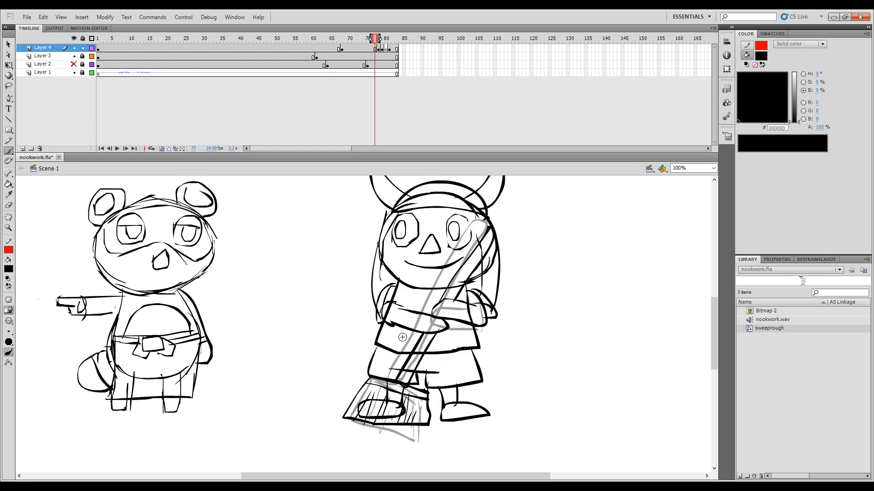
pyautogui.press('.')
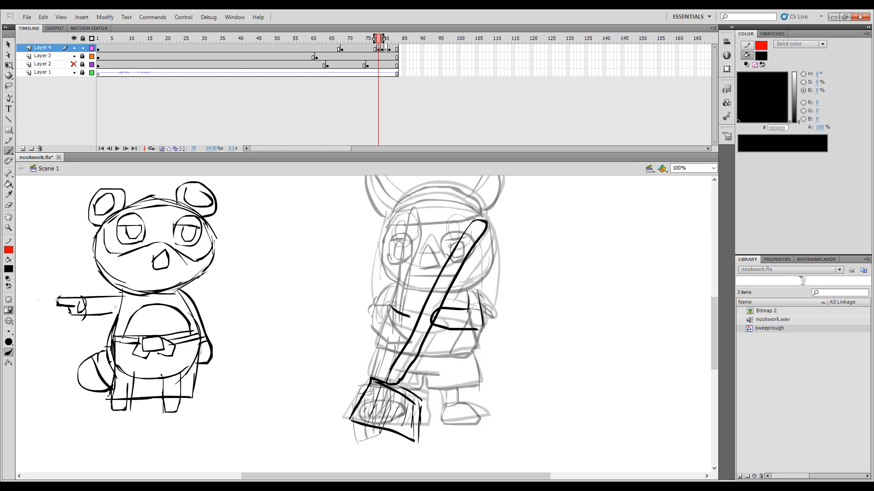
# Step: Draw the other arm and its shoulder curve, reaching across the broom handle on frame 78
pyautogui.moveTo(384, 322); pyautogui.dragTo(425, 323)
pyautogui.hotkey('ctrl', 'z')
pyautogui.moveTo(381, 306); pyautogui.dragTo(382, 298)
pyautogui.moveTo(382, 320)
pyautogui.mouseDown()
pyautogui.moveTo(391, 285)
pyautogui.moveTo(376, 317)
pyautogui.mouseUp()
pyautogui.press(',')
pyautogui.press('.')
pyautogui.moveTo(396, 345); pyautogui.dragTo(376, 365)
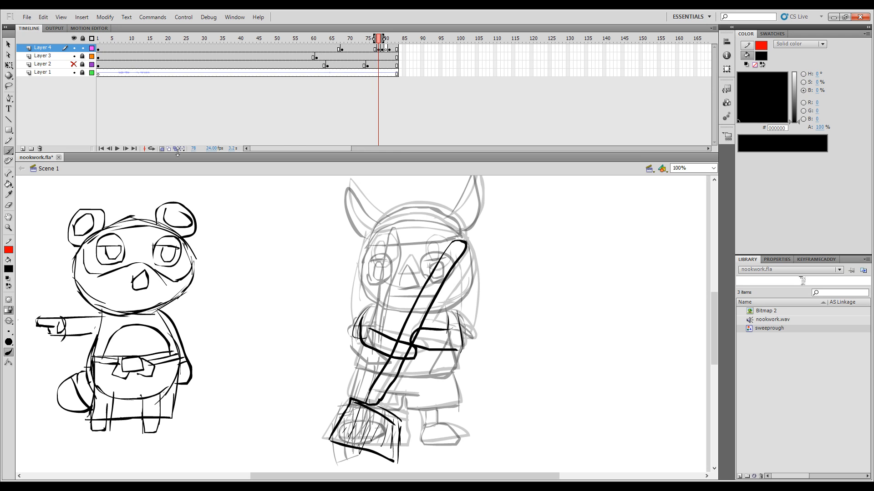
# Step: Turn off onion skinning and play the transition repeatedly to check the broom and arm movement
pyautogui.click(160, 149)
pyautogui.press(',')
pyautogui.press('.')
pyautogui.press('.')
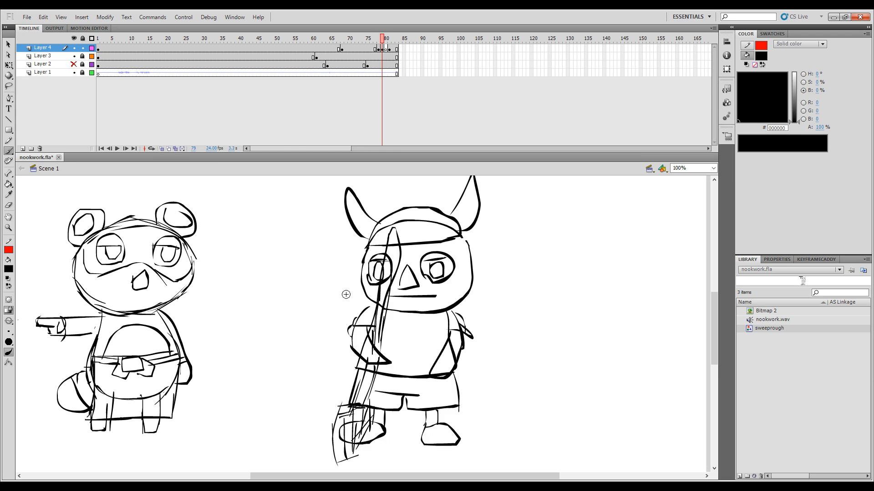
pyautogui.moveTo(382, 39)
pyautogui.mouseDown()
pyautogui.moveTo(346, 40)
pyautogui.moveTo(350, 72)
pyautogui.mouseUp()
pyautogui.press('Return')
pyautogui.press('Return')
pyautogui.press('Return')
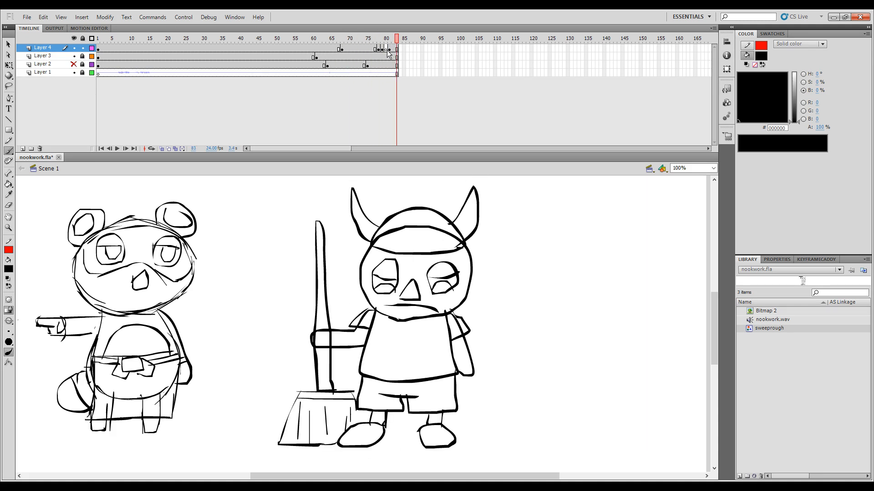
pyautogui.click(371, 41)
pyautogui.press('Return')
pyautogui.moveTo(385, 41); pyautogui.dragTo(335, 84)
pyautogui.press('Return')
# Step: Restore onion skinning at frame 78 and draw the round outline of the head above the arms
pyautogui.click(381, 42)
pyautogui.moveTo(383, 44)
pyautogui.mouseDown()
pyautogui.moveTo(370, 48)
pyautogui.moveTo(379, 48)
pyautogui.mouseUp()
pyautogui.click(151, 149)
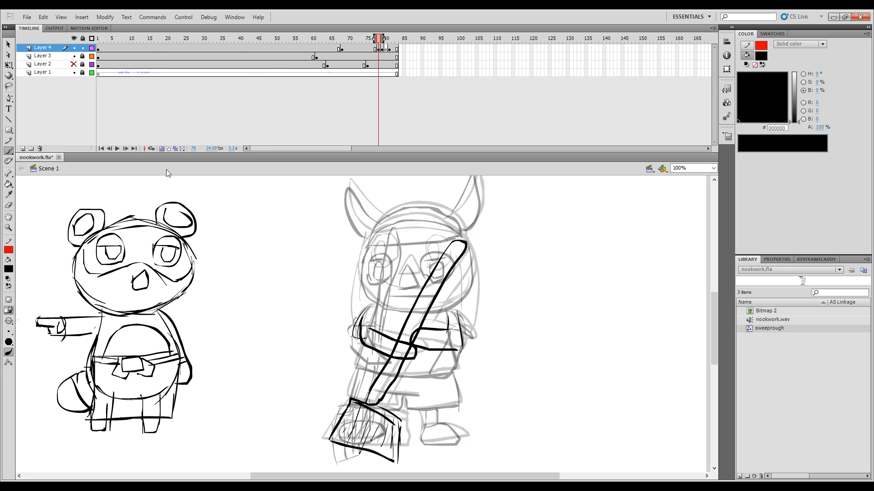
pyautogui.moveTo(400, 262); pyautogui.dragTo(411, 291)
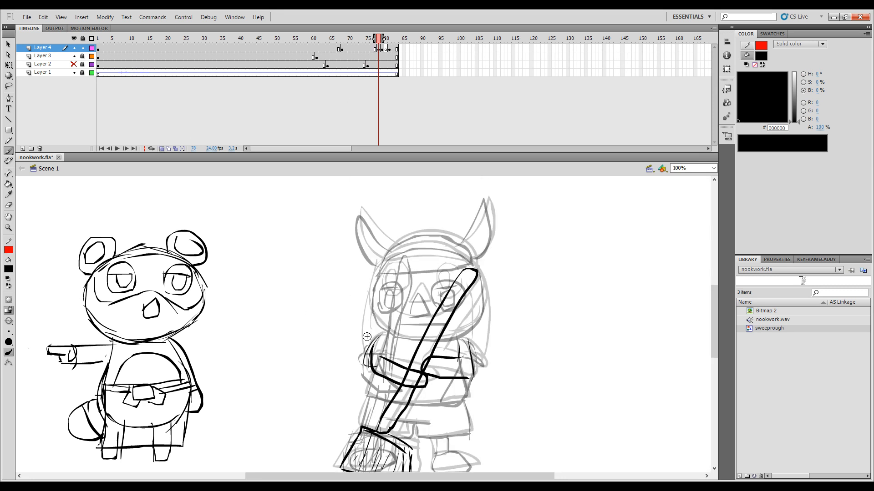
pyautogui.press(',')
pyautogui.press('.')
pyautogui.moveTo(371, 304); pyautogui.dragTo(374, 314)
pyautogui.hotkey('ctrl', 'z')
pyautogui.moveTo(372, 282); pyautogui.dragTo(374, 311)
pyautogui.moveTo(414, 339); pyautogui.dragTo(421, 339)
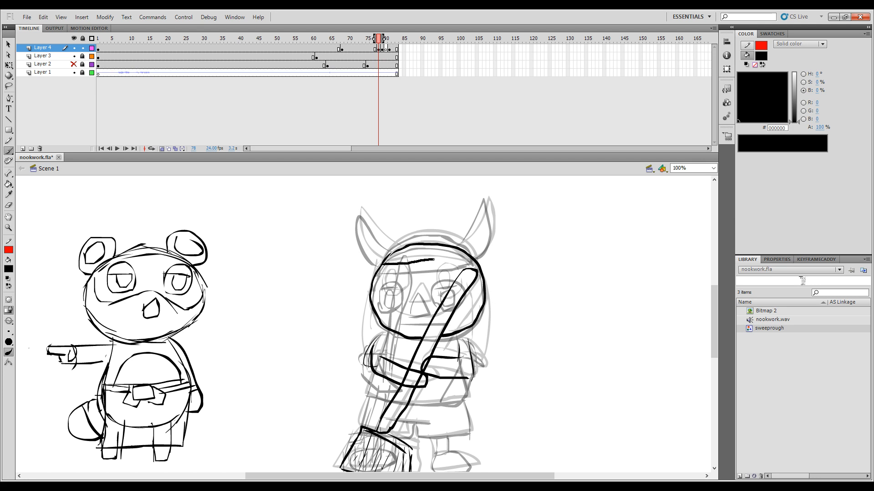
# Step: Draw the cap's crown and brow band across the top of the head on frame 78
pyautogui.moveTo(434, 260); pyautogui.dragTo(469, 263)
pyautogui.moveTo(455, 240)
pyautogui.mouseDown()
pyautogui.moveTo(472, 248)
pyautogui.moveTo(468, 264)
pyautogui.mouseUp()
pyautogui.hotkey('ctrl', 'z')
pyautogui.press(',')
pyautogui.press('.')
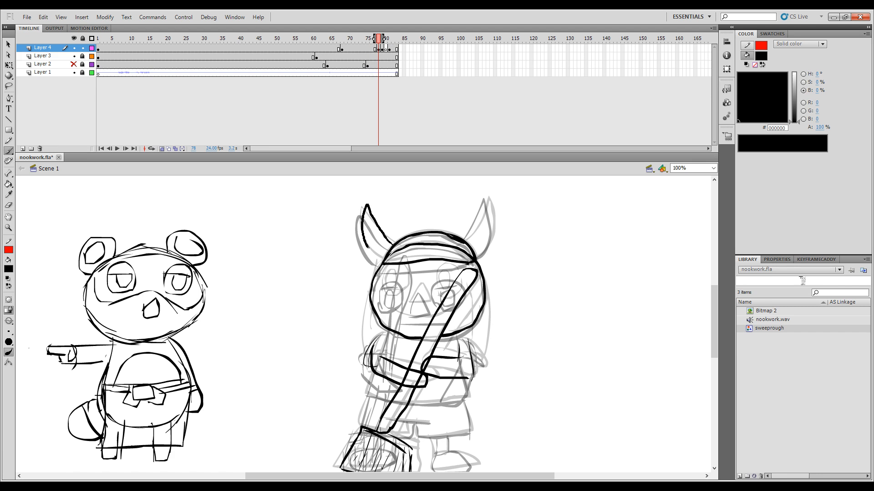
# Step: Draw both curved horns on the sides of the cap on frame 78, comparing them with frame 77
pyautogui.moveTo(369, 248); pyautogui.dragTo(385, 259)
pyautogui.press(',')
pyautogui.press('.')
pyautogui.press(',')
pyautogui.press('.')
pyautogui.press(',')
pyautogui.press('.')
pyautogui.press(',')
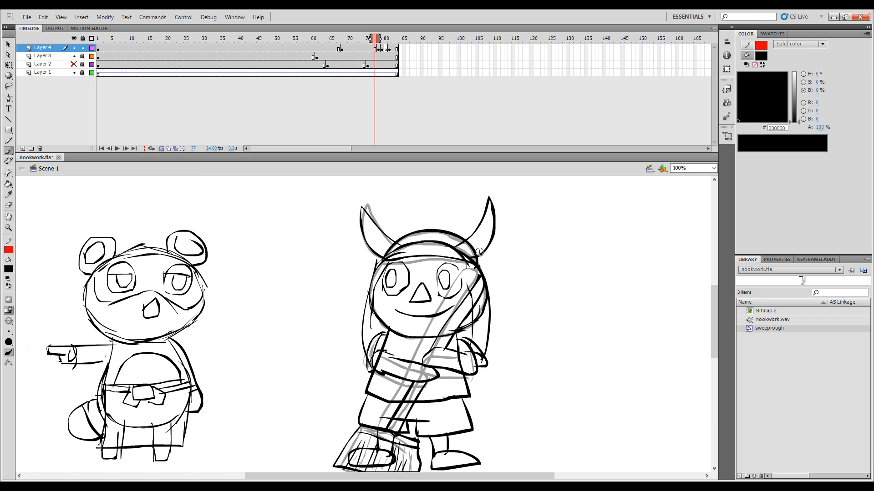
pyautogui.press('.')
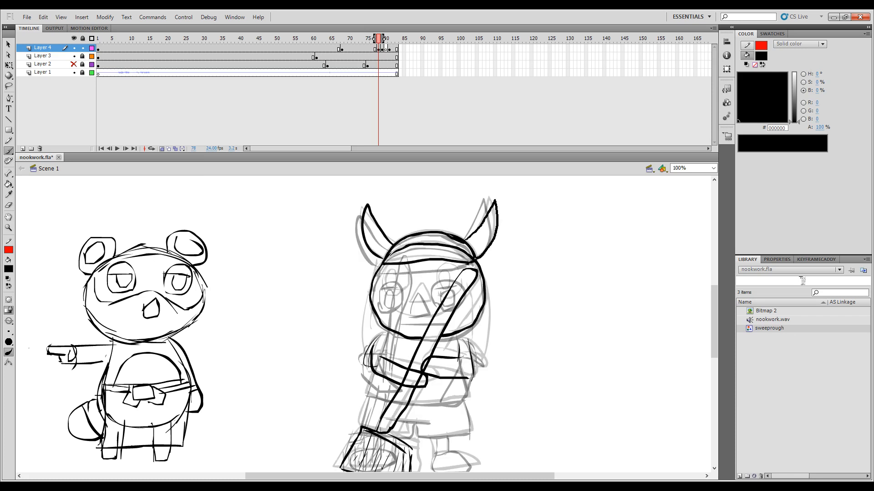
# Step: Compare frame 78 with its neighbours and replay the transition with onion skinning off
pyautogui.press(',')
pyautogui.press('.')
pyautogui.press(',')
pyautogui.press('.')
pyautogui.press('.')
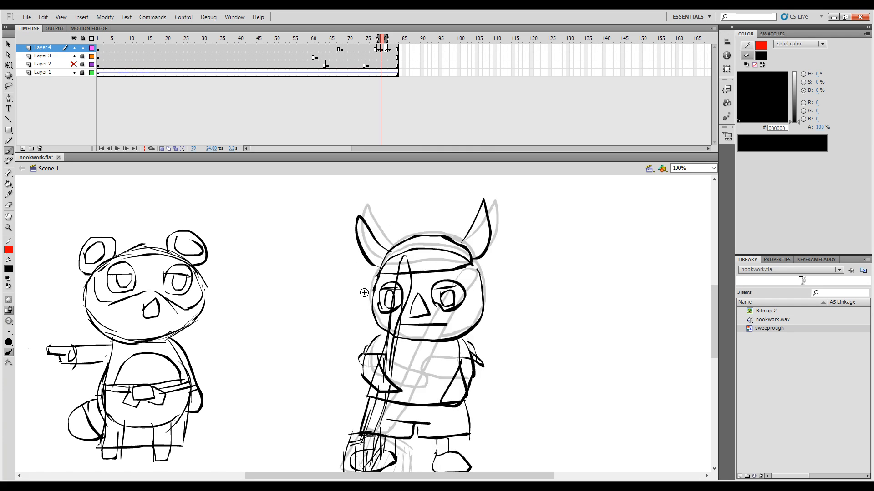
pyautogui.press(',')
pyautogui.click(162, 149)
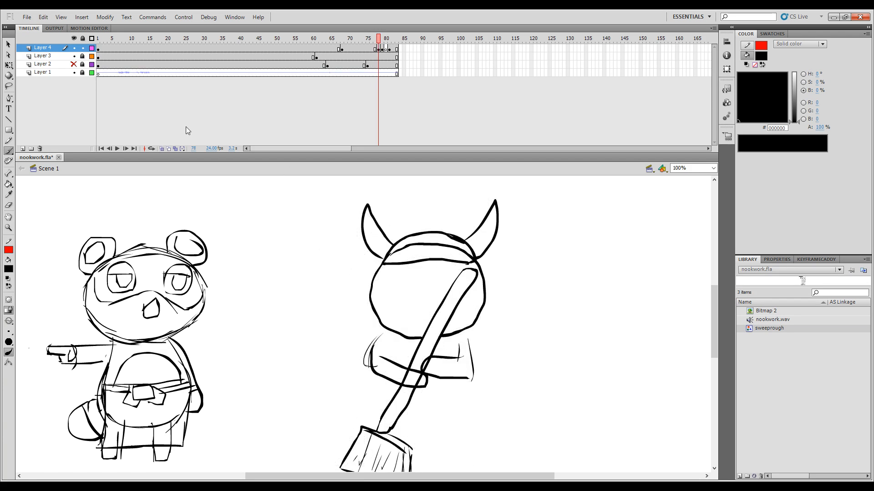
pyautogui.moveTo(382, 38)
pyautogui.mouseDown()
pyautogui.moveTo(371, 42)
pyautogui.moveTo(398, 48)
pyautogui.moveTo(363, 51)
pyautogui.moveTo(385, 45)
pyautogui.moveTo(372, 50)
pyautogui.moveTo(392, 68)
pyautogui.moveTo(350, 91)
pyautogui.mouseUp()
pyautogui.press('Return')
pyautogui.press('Return')
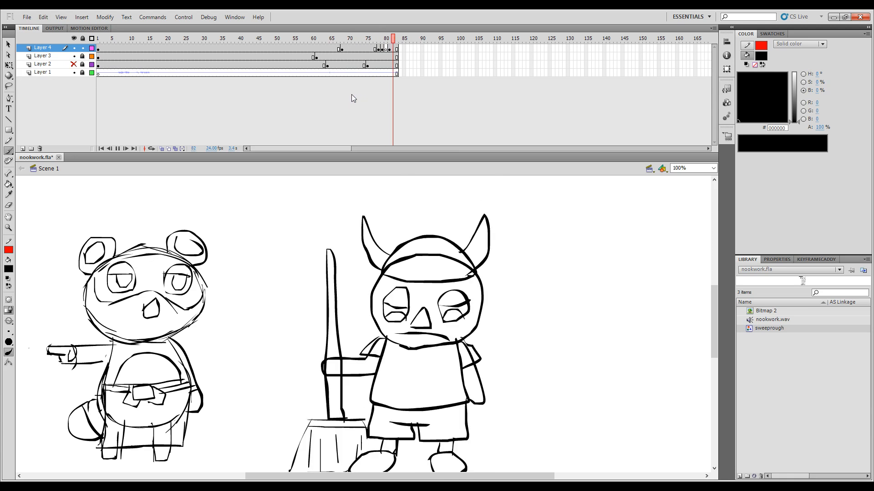
# Step: Return to frame 78, try onion skin outlines, and restore regular onion skinning
pyautogui.moveTo(384, 50)
pyautogui.mouseDown()
pyautogui.moveTo(366, 50)
pyautogui.moveTo(396, 50)
pyautogui.moveTo(370, 50)
pyautogui.moveTo(391, 51)
pyautogui.moveTo(380, 51)
pyautogui.mouseUp()
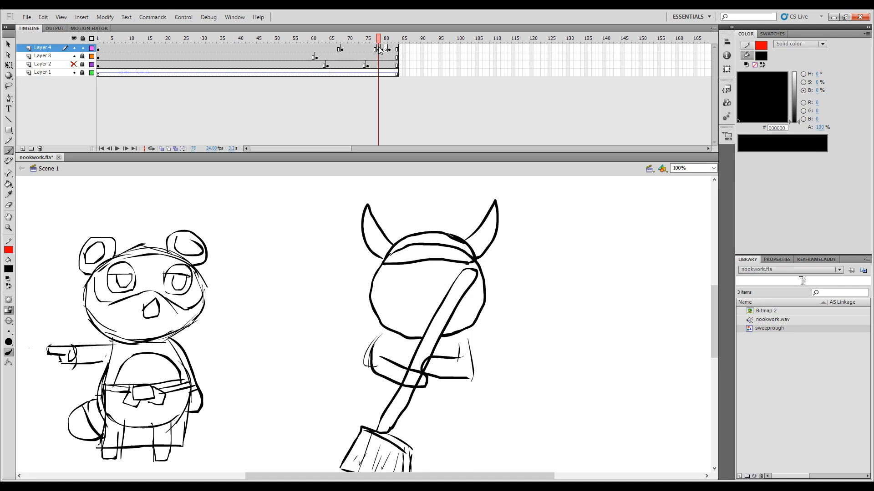
pyautogui.click(168, 149)
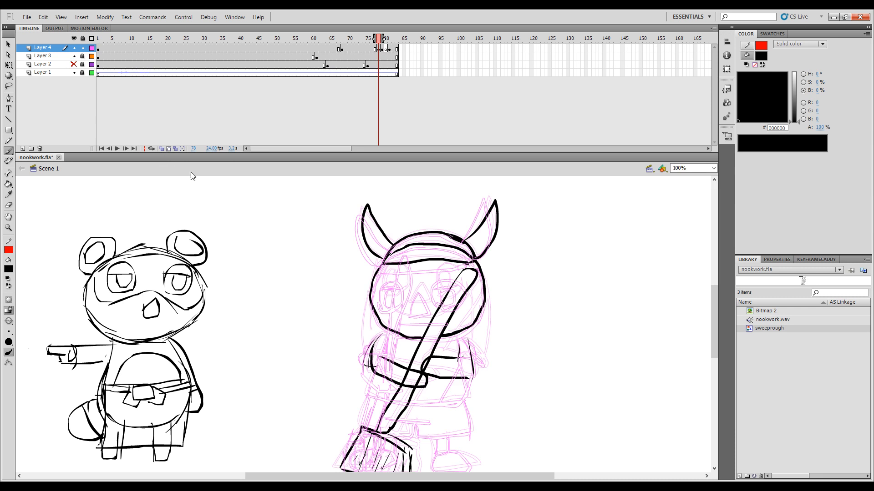
pyautogui.click(168, 149)
pyautogui.click(162, 149)
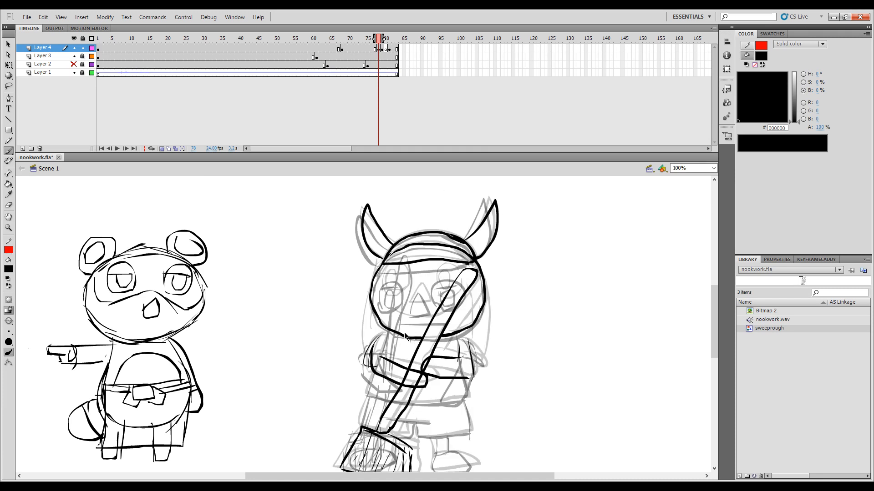
# Step: Undo both cap horns on frame 78 and redraw the left horn, using frame 77 as reference
pyautogui.hotkey('ctrl', 'z')
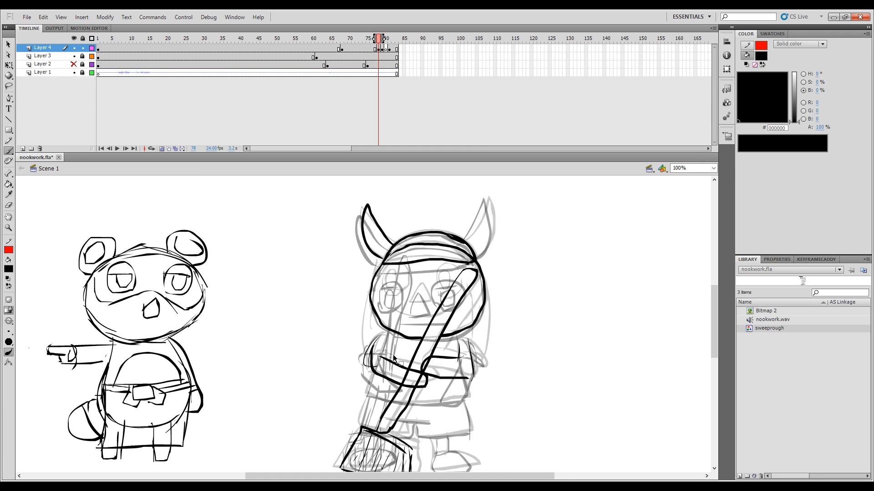
pyautogui.hotkey('ctrl', 'z')
pyautogui.press(',')
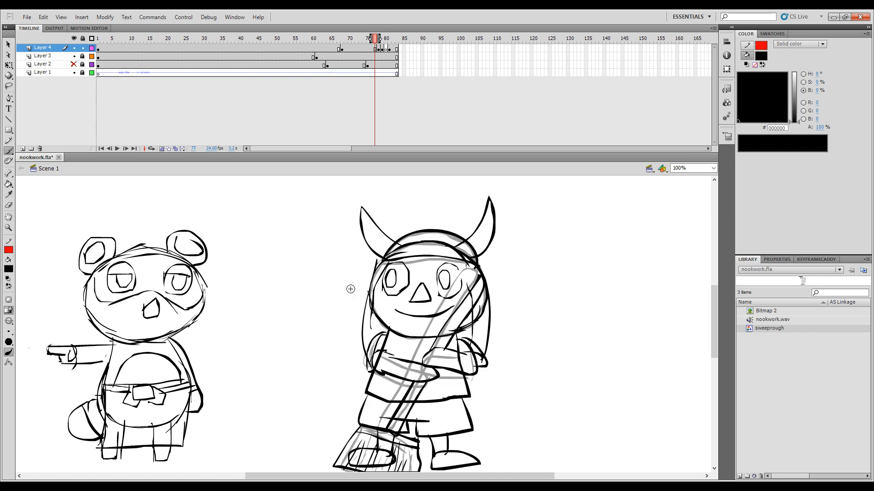
pyautogui.press('.')
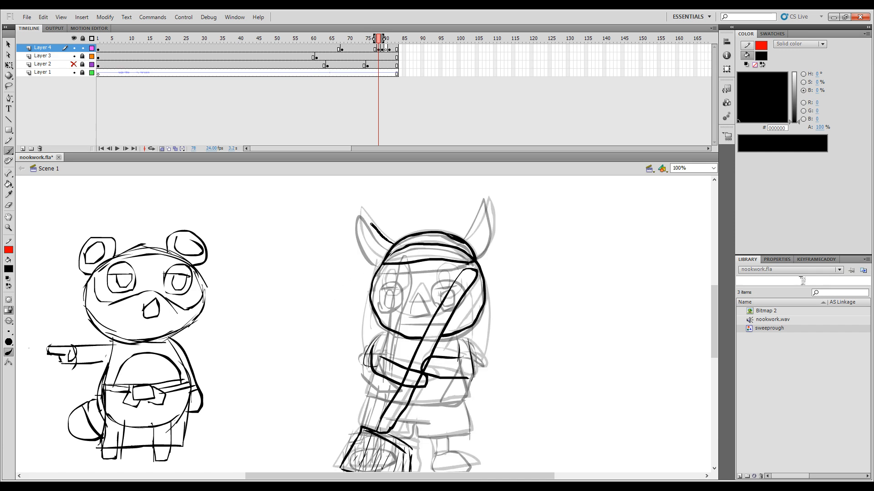
pyautogui.moveTo(360, 227)
pyautogui.mouseDown()
pyautogui.moveTo(369, 251)
pyautogui.moveTo(392, 244)
pyautogui.mouseUp()
pyautogui.press('.')
pyautogui.press(',')
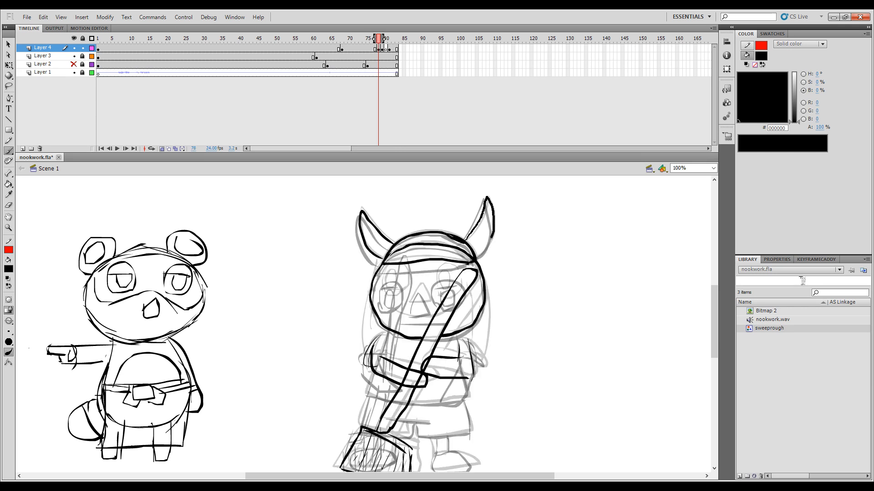
# Step: Redraw the cap's right horn on frame 78 and compare its curve with the adjacent frame
pyautogui.moveTo(492, 236); pyautogui.dragTo(483, 252)
pyautogui.press('.')
pyautogui.press(',')
pyautogui.hotkey('ctrl', 'z')
pyautogui.moveTo(465, 239); pyautogui.dragTo(488, 201)
pyautogui.press('.')
pyautogui.press(',')
pyautogui.press('.')
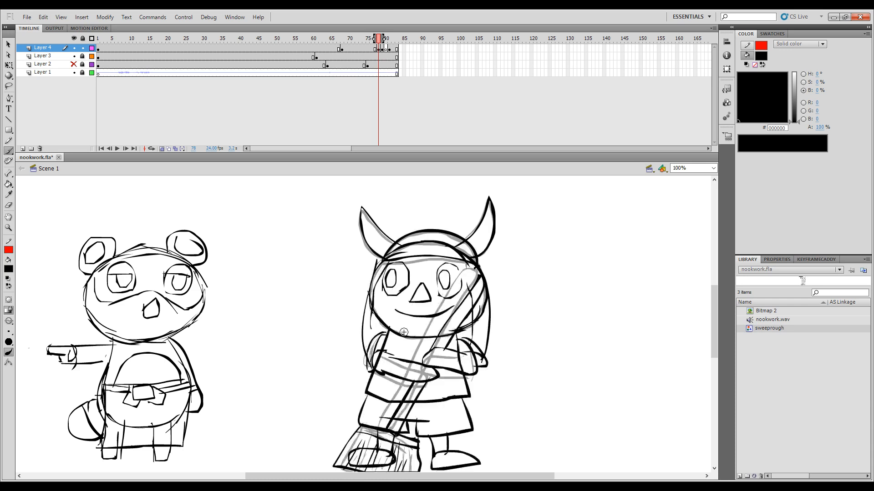
# Step: Draw the triangular nose and the mouth line on the face in frame 78
pyautogui.press(',')
pyautogui.press('.')
pyautogui.press(',')
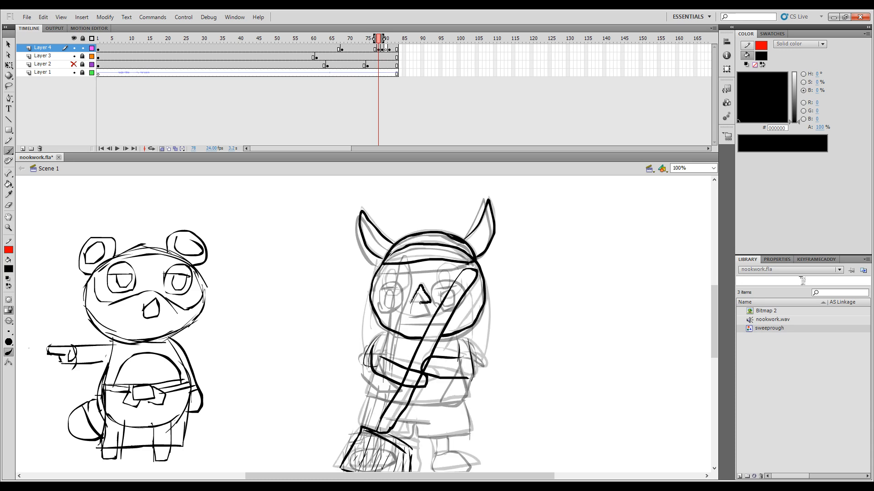
pyautogui.moveTo(419, 302)
pyautogui.mouseDown()
pyautogui.moveTo(401, 314)
pyautogui.moveTo(440, 318)
pyautogui.mouseUp()
pyautogui.press('.')
pyautogui.press(',')
# Step: Draw both eyes with their pupils on frame 78, checking their placement against frame 77
pyautogui.moveTo(406, 272)
pyautogui.mouseDown()
pyautogui.moveTo(397, 295)
pyautogui.moveTo(383, 294)
pyautogui.mouseUp()
pyautogui.press('.')
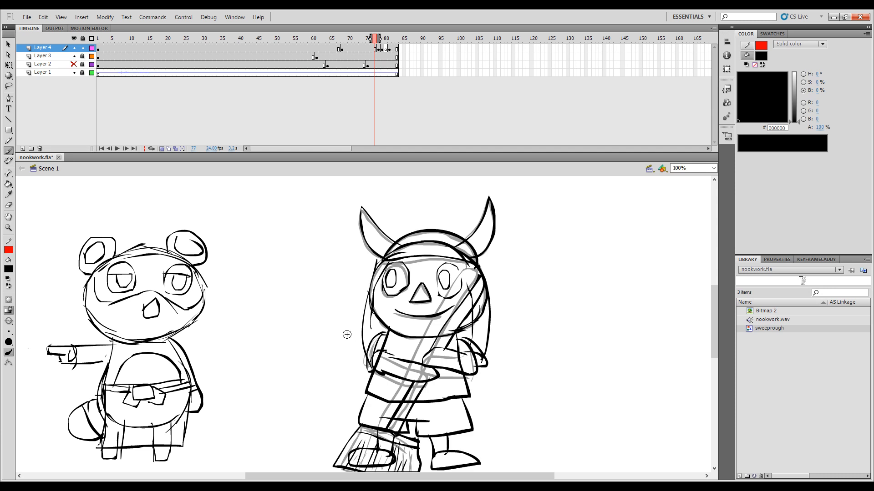
pyautogui.press(',')
pyautogui.press('.')
pyautogui.press(',')
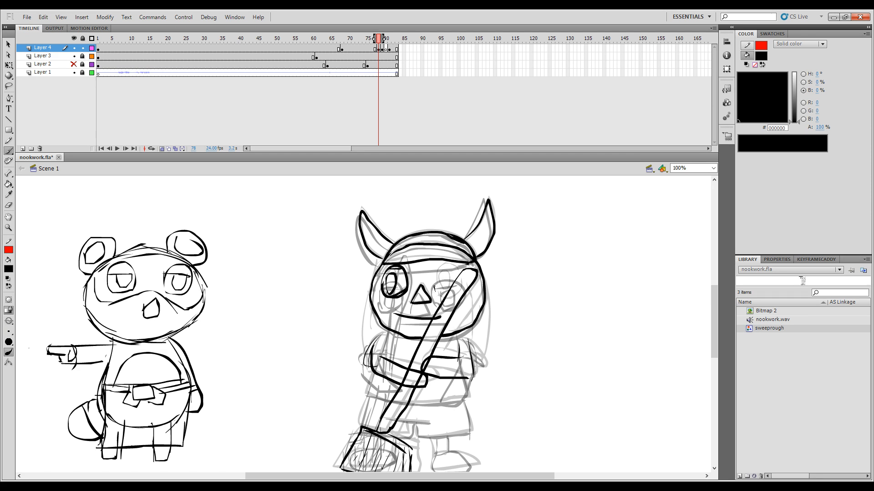
pyautogui.moveTo(459, 276); pyautogui.dragTo(459, 277)
pyautogui.moveTo(455, 268); pyautogui.dragTo(457, 268)
pyautogui.press(',')
pyautogui.press('.')
# Step: Draw the shirt's lower sides, hem and right sleeve on frame 78, following the pose on frame 77
pyautogui.moveTo(473, 376); pyautogui.dragTo(471, 331)
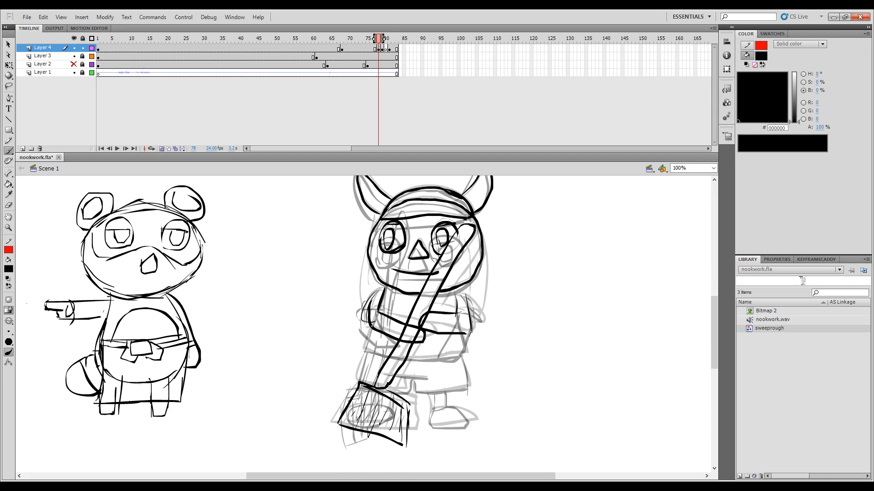
pyautogui.moveTo(380, 353); pyautogui.dragTo(393, 356)
pyautogui.moveTo(462, 354); pyautogui.dragTo(463, 354)
pyautogui.press(',')
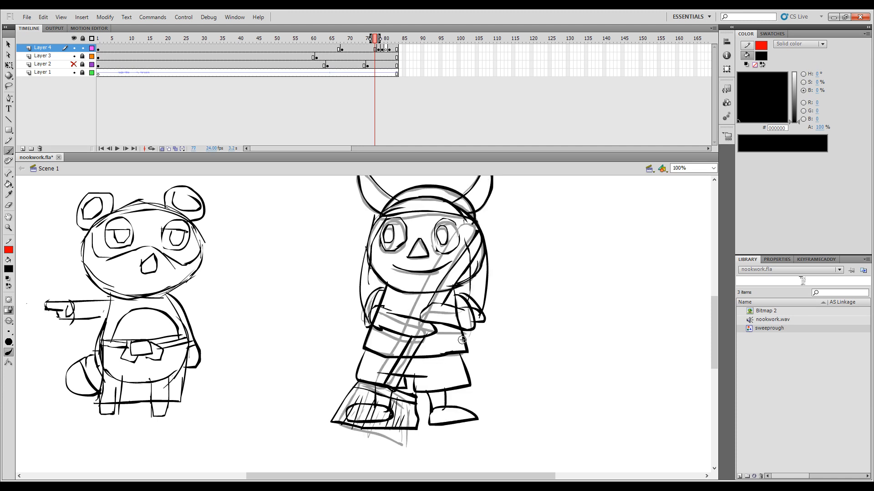
pyautogui.press('.')
pyautogui.moveTo(465, 323); pyautogui.dragTo(467, 354)
pyautogui.press(',')
pyautogui.press('.')
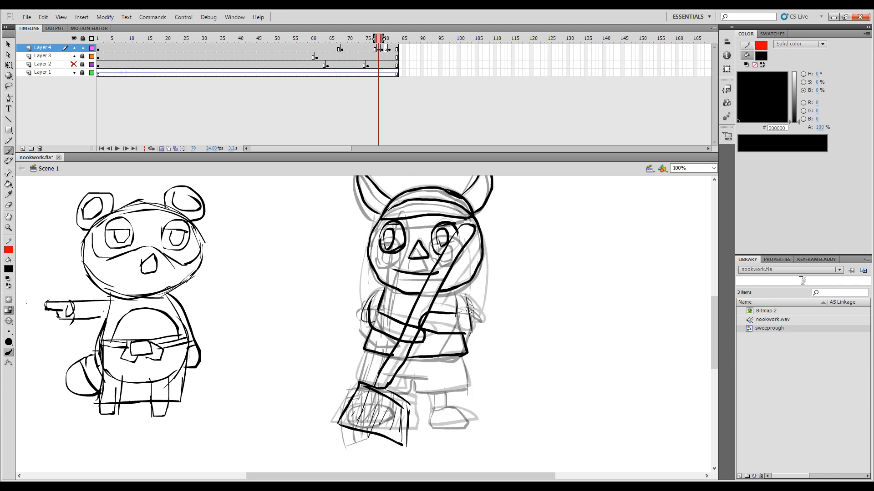
pyautogui.moveTo(456, 292)
pyautogui.mouseDown()
pyautogui.moveTo(469, 296)
pyautogui.moveTo(479, 320)
pyautogui.mouseUp()
# Step: Draw the shorts and the right leg with its shoe on frame 78
pyautogui.moveTo(363, 387)
pyautogui.mouseDown()
pyautogui.moveTo(412, 397)
pyautogui.moveTo(392, 378)
pyautogui.moveTo(417, 383)
pyautogui.moveTo(387, 388)
pyautogui.moveTo(408, 380)
pyautogui.mouseUp()
pyautogui.moveTo(467, 388)
pyautogui.mouseDown()
pyautogui.moveTo(462, 359)
pyautogui.moveTo(469, 387)
pyautogui.mouseUp()
pyautogui.hotkey('ctrl', 'z')
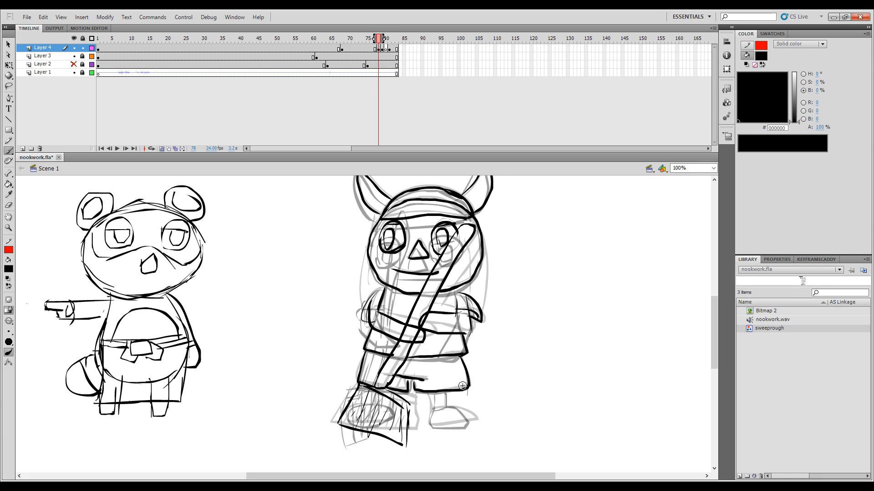
pyautogui.press(',')
pyautogui.press('.')
pyautogui.moveTo(474, 417); pyautogui.dragTo(476, 419)
pyautogui.moveTo(476, 421)
pyautogui.mouseDown()
pyautogui.moveTo(433, 409)
pyautogui.moveTo(444, 412)
pyautogui.mouseUp()
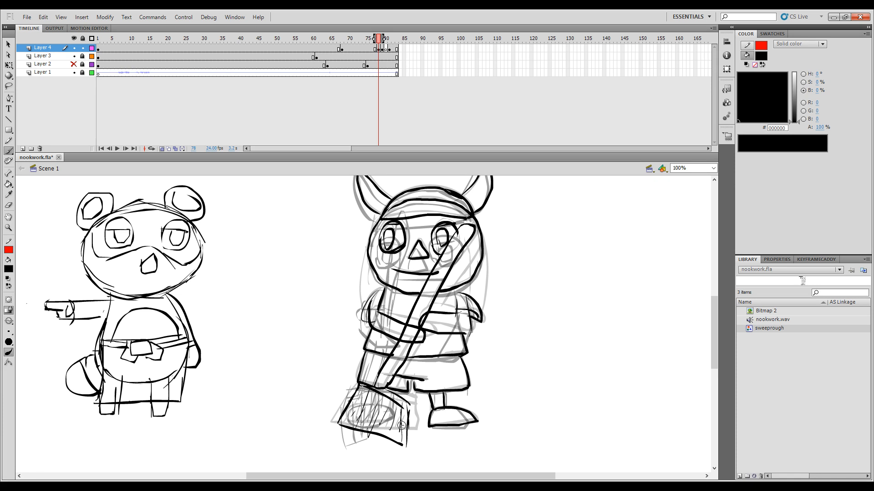
# Step: Flip between frame 78 and its neighbours to check the motion of the new in-between
pyautogui.press(',')
pyautogui.press('.')
pyautogui.press(',')
pyautogui.press('.')
pyautogui.press(',')
pyautogui.press('.')
pyautogui.press('.')
pyautogui.press('.')
# Step: Go to frame 80 and insert a blank keyframe on Layer 4 for another in-between
pyautogui.press('.')
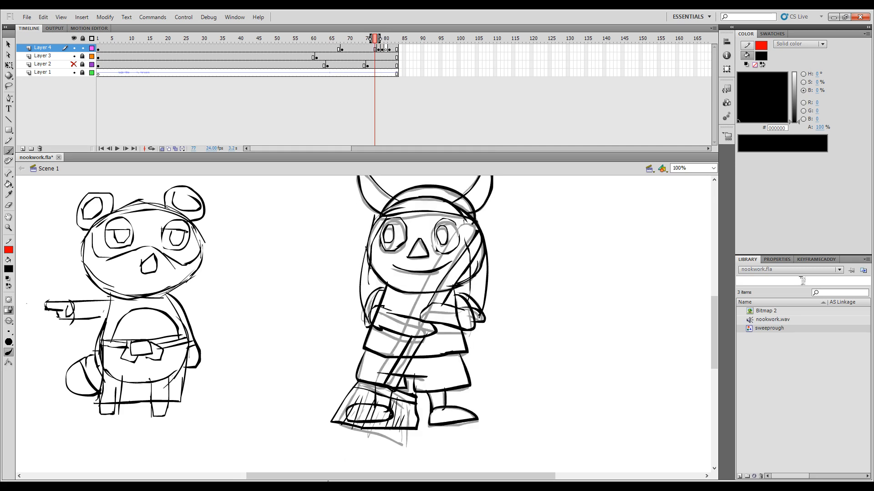
pyautogui.press('.')
pyautogui.press('.')
pyautogui.press('.')
pyautogui.press('.')
pyautogui.press('.')
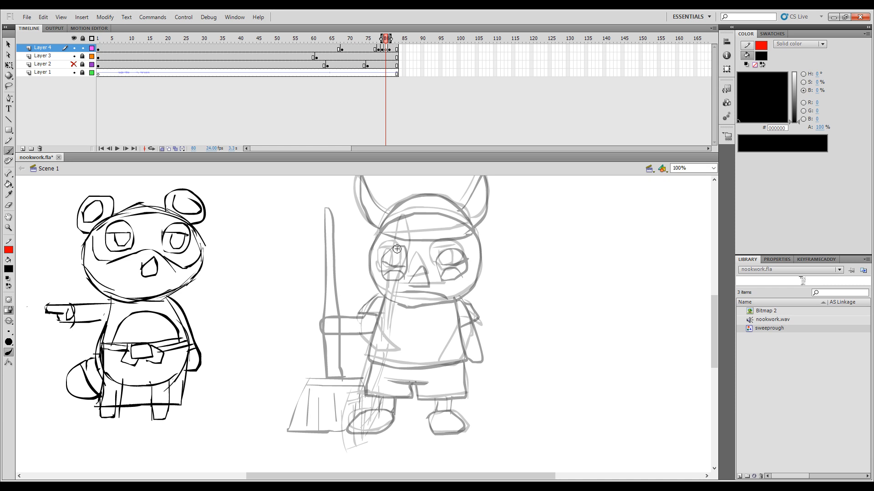
# Step: Compare frame 80 with frame 79 and draw the round head outline on frame 80
pyautogui.press(',')
pyautogui.press('.')
pyautogui.moveTo(402, 303); pyautogui.dragTo(414, 302)
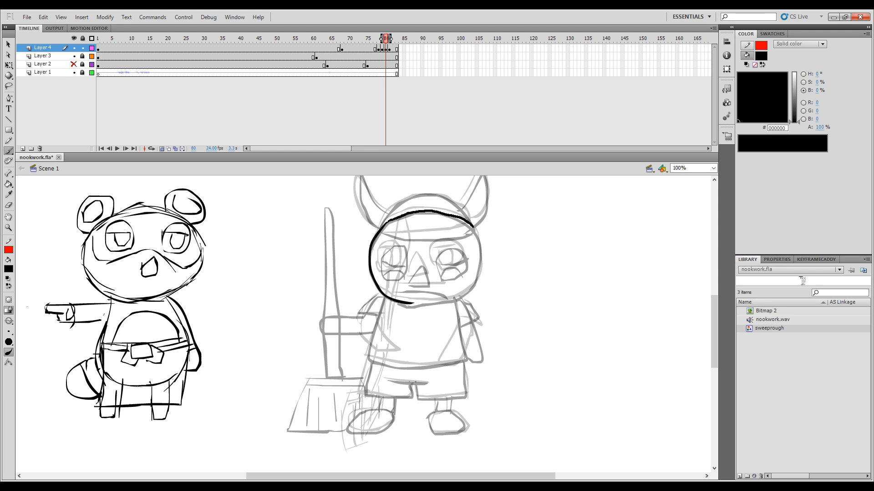
pyautogui.moveTo(481, 257); pyautogui.dragTo(481, 269)
pyautogui.moveTo(445, 301)
pyautogui.mouseDown()
pyautogui.moveTo(469, 294)
pyautogui.moveTo(482, 263)
pyautogui.mouseUp()
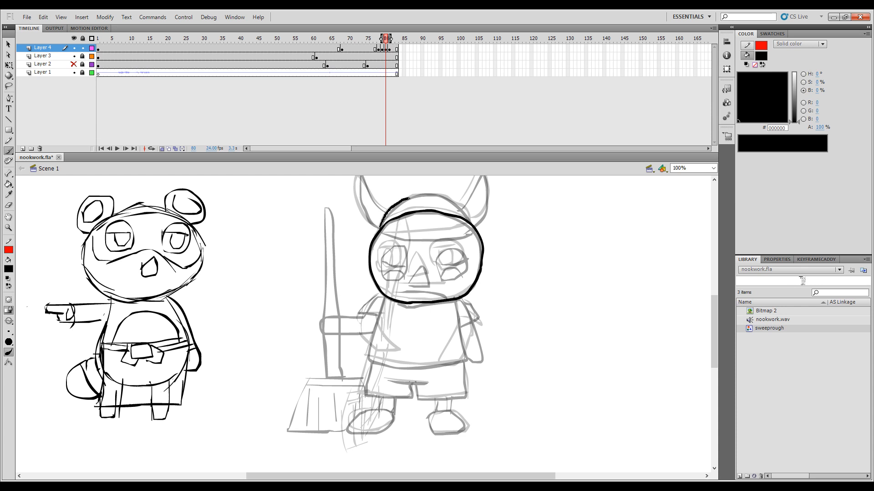
# Step: Draw the cap's crown and brow band across the head on frame 80, redoing the crown stroke
pyautogui.moveTo(408, 199)
pyautogui.mouseDown()
pyautogui.moveTo(441, 195)
pyautogui.moveTo(468, 218)
pyautogui.moveTo(382, 234)
pyautogui.moveTo(472, 225)
pyautogui.mouseUp()
pyautogui.hotkey('ctrl', 'z')
pyautogui.moveTo(364, 219); pyautogui.dragTo(376, 271)
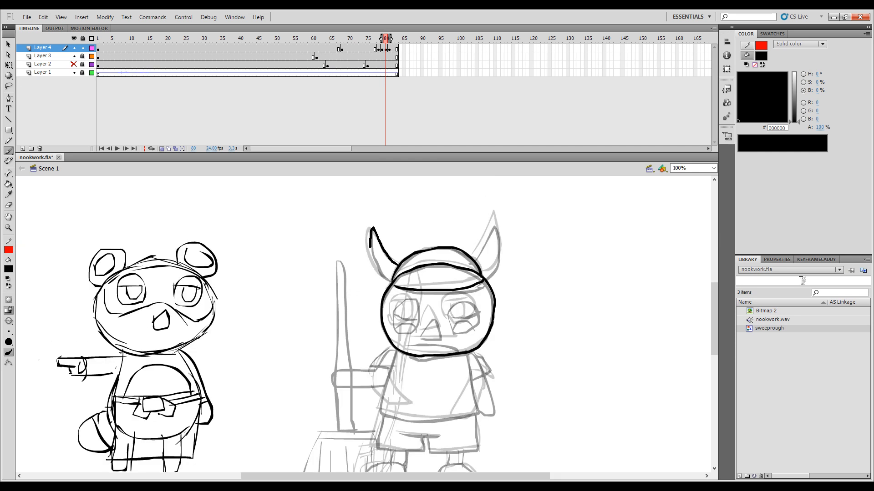
# Step: Draw both curved horns on the sides of the cap on frame 80 and compare them with frame 79
pyautogui.moveTo(395, 279); pyautogui.dragTo(397, 280)
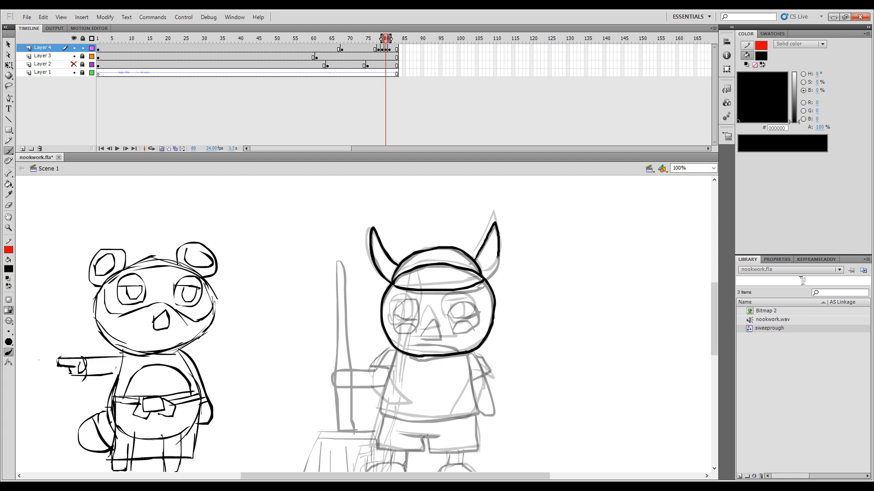
pyautogui.moveTo(488, 276); pyautogui.dragTo(484, 279)
pyautogui.press(',')
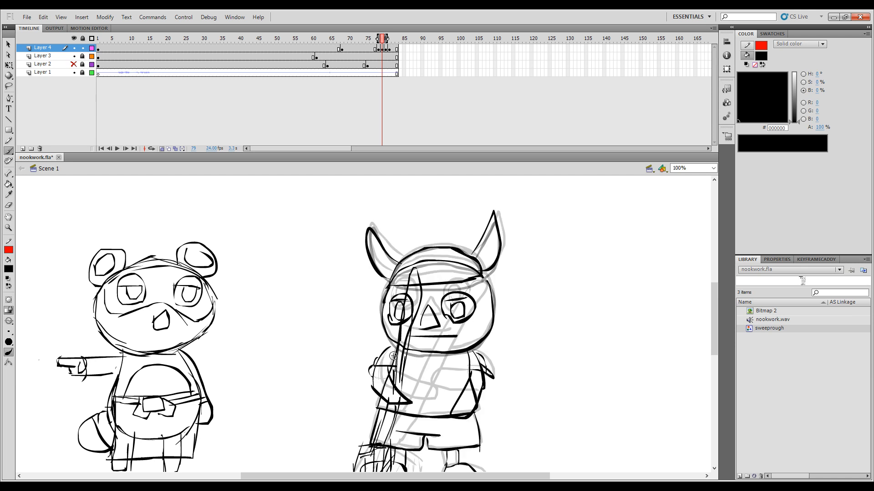
pyautogui.press('.')
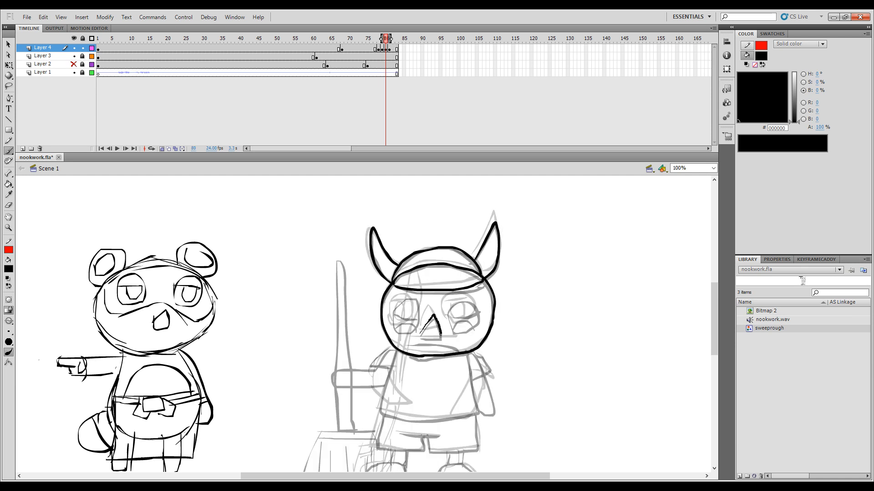
# Step: Draw the nose, the frowning mouth and both half-closed eyes on frame 80, checking them against the adjacent frames
pyautogui.moveTo(431, 337)
pyautogui.mouseDown()
pyautogui.moveTo(413, 343)
pyautogui.moveTo(454, 348)
pyautogui.mouseUp()
pyautogui.moveTo(478, 318)
pyautogui.mouseDown()
pyautogui.moveTo(445, 318)
pyautogui.moveTo(449, 306)
pyautogui.moveTo(468, 317)
pyautogui.moveTo(453, 324)
pyautogui.moveTo(477, 307)
pyautogui.mouseUp()
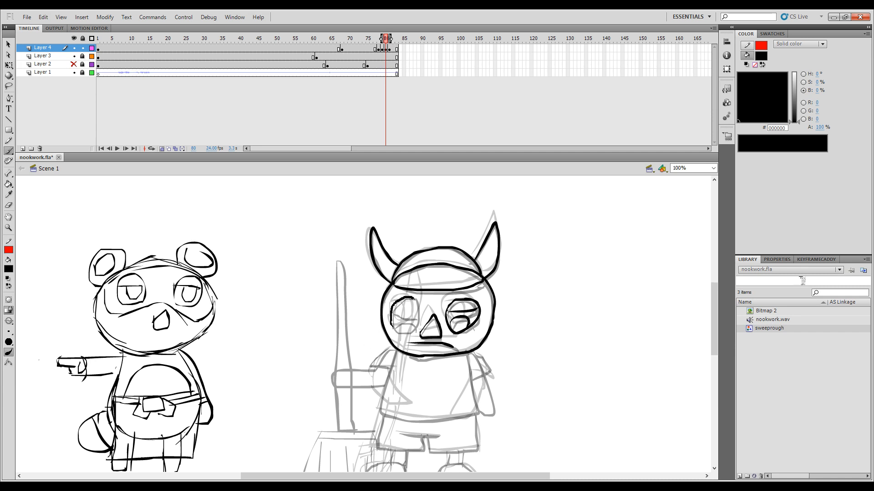
pyautogui.moveTo(417, 322)
pyautogui.mouseDown()
pyautogui.moveTo(398, 332)
pyautogui.moveTo(392, 321)
pyautogui.moveTo(416, 315)
pyautogui.mouseUp()
pyautogui.press(',')
pyautogui.press('.')
pyautogui.press('.')
pyautogui.press(',')
pyautogui.press(',')
pyautogui.press('.')
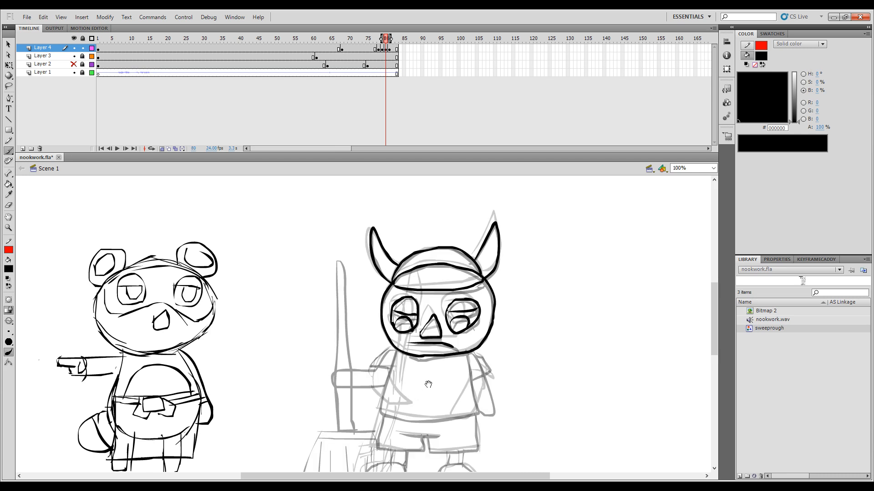
# Step: Flip through frames 77 to 80 to examine how the head and body move between poses
pyautogui.moveTo(428, 385); pyautogui.dragTo(433, 330)
pyautogui.press(',')
pyautogui.press('.')
pyautogui.press(',')
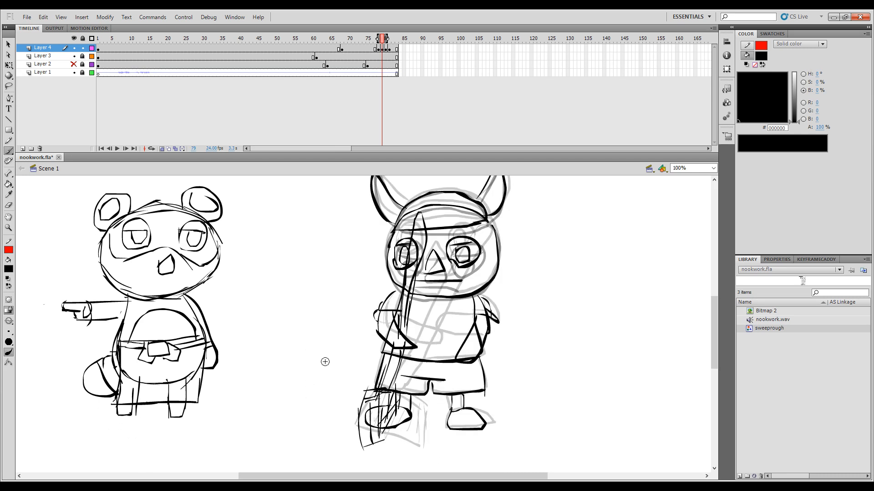
pyautogui.press('.')
pyautogui.press(',')
pyautogui.press(',')
pyautogui.press(',')
pyautogui.press('.')
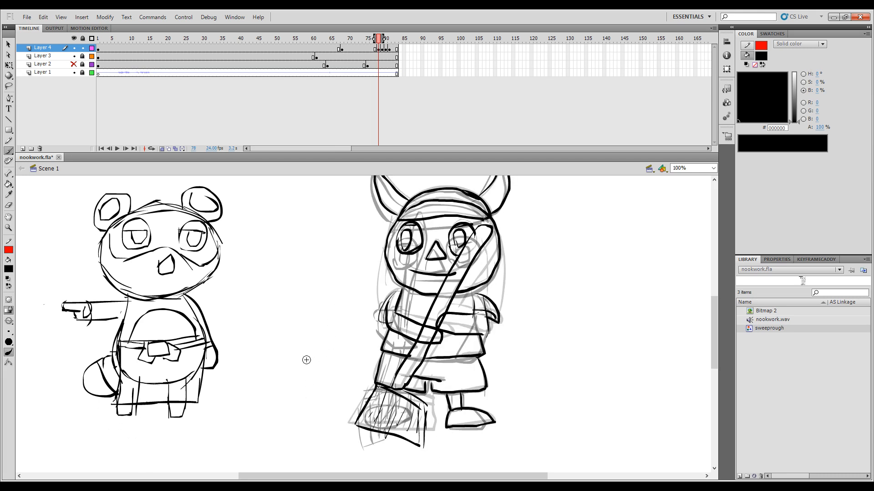
pyautogui.press('.')
pyautogui.press('.')
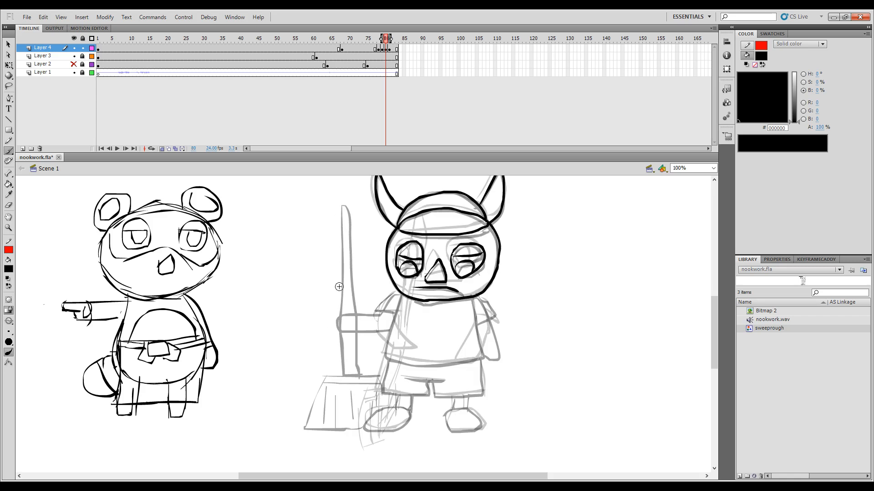
# Step: Draw the upright broom handle beside the character on frame 80, redoing the stroke of its left edge
pyautogui.press(',')
pyautogui.press('.')
pyautogui.moveTo(359, 269); pyautogui.dragTo(364, 360)
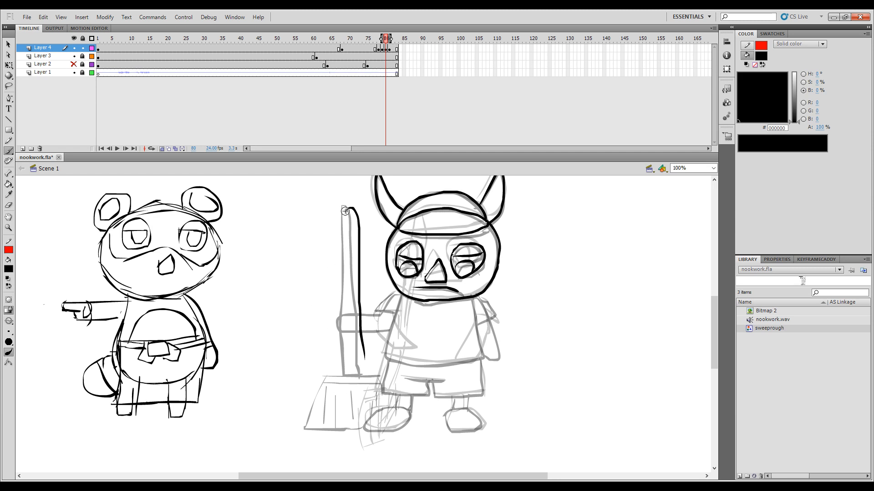
pyautogui.moveTo(346, 244); pyautogui.dragTo(347, 337)
pyautogui.hotkey('ctrl', 'z')
pyautogui.moveTo(347, 209)
pyautogui.mouseDown()
pyautogui.moveTo(352, 383)
pyautogui.moveTo(364, 341)
pyautogui.mouseUp()
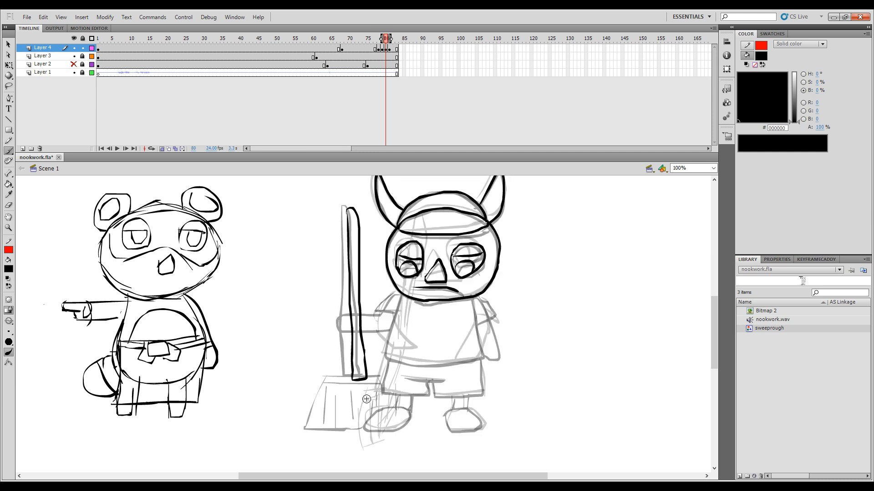
# Step: Draw the slanted broom head below the handle on frame 80 and fill it with bristle lines
pyautogui.moveTo(345, 378)
pyautogui.mouseDown()
pyautogui.moveTo(321, 392)
pyautogui.moveTo(321, 438)
pyautogui.moveTo(341, 436)
pyautogui.mouseUp()
pyautogui.moveTo(364, 378); pyautogui.dragTo(383, 376)
pyautogui.moveTo(385, 418); pyautogui.dragTo(335, 438)
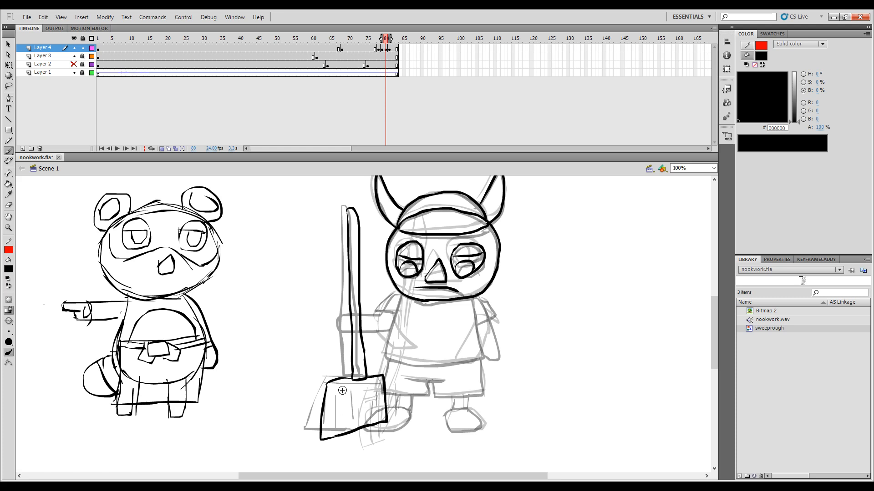
pyautogui.moveTo(336, 385); pyautogui.dragTo(334, 429)
pyautogui.moveTo(338, 385)
pyautogui.mouseDown()
pyautogui.moveTo(328, 385)
pyautogui.moveTo(383, 382)
pyautogui.mouseUp()
pyautogui.hotkey('ctrl', 'z')
pyautogui.moveTo(331, 390)
pyautogui.mouseDown()
pyautogui.moveTo(327, 426)
pyautogui.moveTo(346, 439)
pyautogui.mouseUp()
pyautogui.moveTo(351, 386)
pyautogui.mouseDown()
pyautogui.moveTo(354, 422)
pyautogui.moveTo(364, 416)
pyautogui.mouseUp()
pyautogui.moveTo(373, 390); pyautogui.dragTo(376, 415)
# Step: Flip between frames 79 and 80 to examine the broom's movement
pyautogui.press(',')
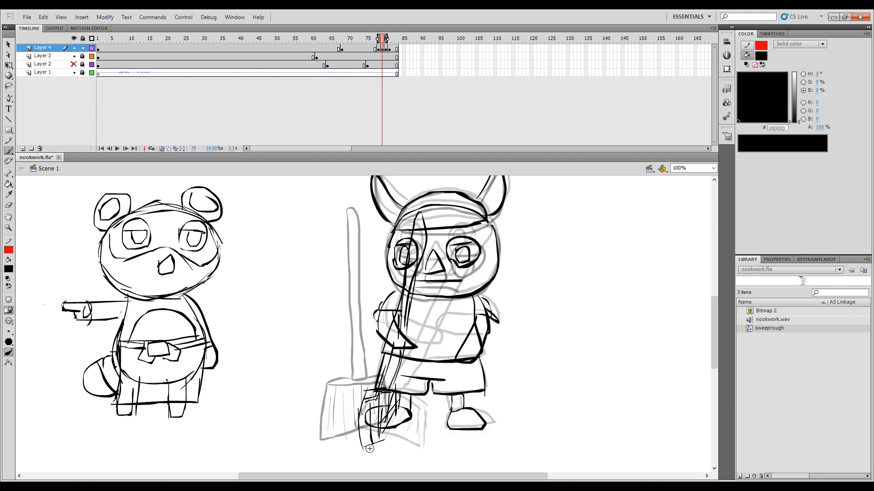
pyautogui.press('.')
pyautogui.press(',')
pyautogui.press('.')
pyautogui.press(',')
pyautogui.press('.')
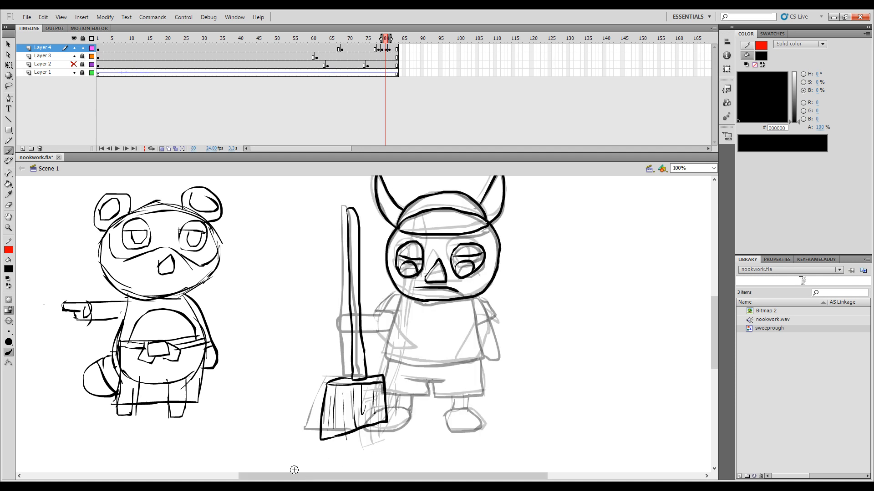
pyautogui.press(',')
pyautogui.press('.')
# Step: Draw the arm gripping the broom handle and the shirt's sides and hem on frame 80
pyautogui.moveTo(343, 336)
pyautogui.mouseDown()
pyautogui.moveTo(379, 316)
pyautogui.moveTo(397, 297)
pyautogui.moveTo(383, 355)
pyautogui.mouseUp()
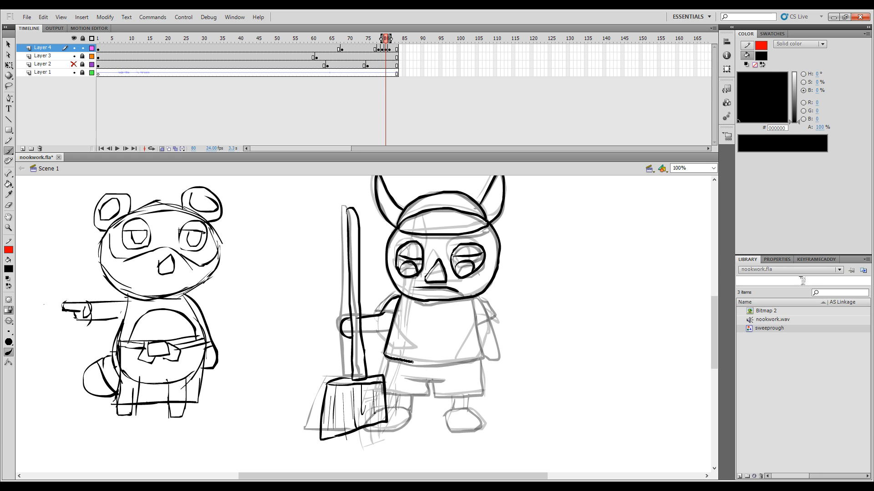
pyautogui.moveTo(444, 364); pyautogui.dragTo(478, 359)
pyautogui.moveTo(473, 299); pyautogui.dragTo(482, 360)
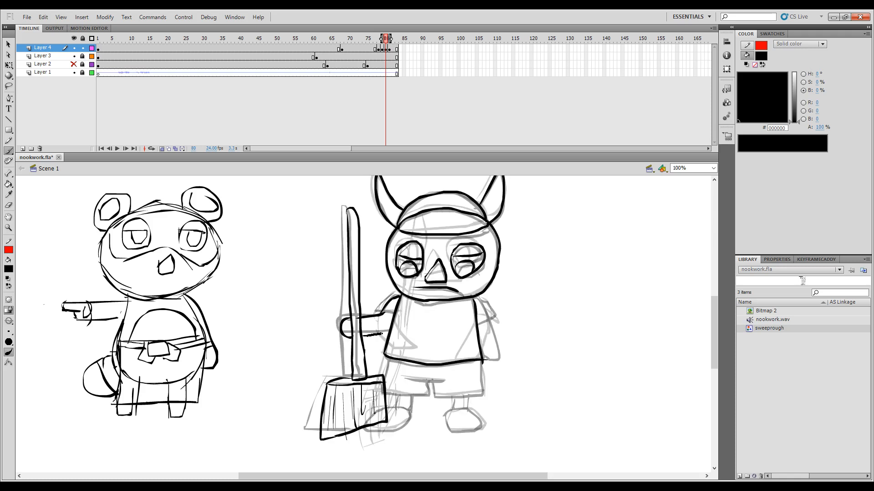
# Step: Finish the left sleeve's edge and draw the right sleeve with its hanging arm on frame 80
pyautogui.moveTo(381, 334); pyautogui.dragTo(399, 313)
pyautogui.moveTo(475, 323); pyautogui.dragTo(482, 369)
pyautogui.moveTo(477, 299); pyautogui.dragTo(495, 320)
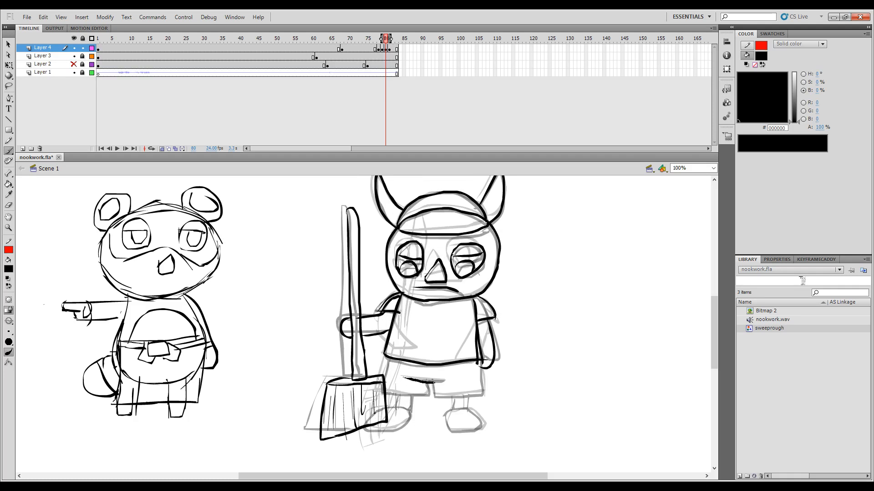
# Step: Draw the character's lower body on frame 80 of Layer 4, from the shorts down to both legs and feet
pyautogui.moveTo(434, 382)
pyautogui.mouseDown()
pyautogui.moveTo(400, 399)
pyautogui.moveTo(388, 359)
pyautogui.moveTo(386, 398)
pyautogui.moveTo(384, 390)
pyautogui.moveTo(483, 394)
pyautogui.mouseUp()
pyautogui.hotkey('ctrl', 'z')
pyautogui.hotkey('ctrl', 'z')
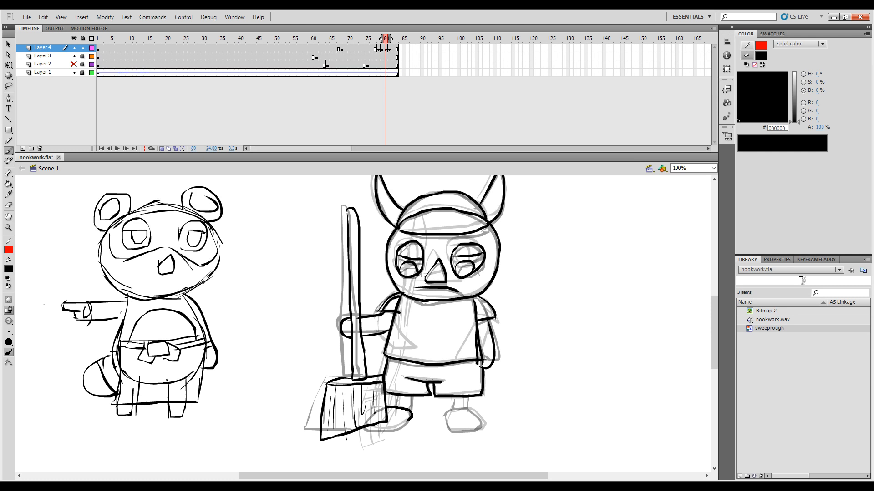
pyautogui.moveTo(408, 420)
pyautogui.mouseDown()
pyautogui.moveTo(396, 428)
pyautogui.moveTo(396, 407)
pyautogui.mouseUp()
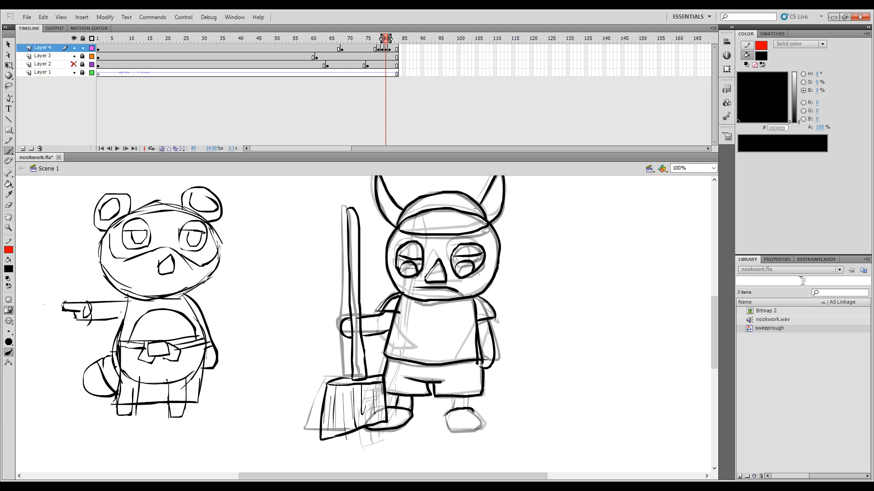
pyautogui.moveTo(473, 412); pyautogui.dragTo(476, 416)
pyautogui.hotkey('ctrl', 'z')
pyautogui.moveTo(444, 409); pyautogui.dragTo(482, 427)
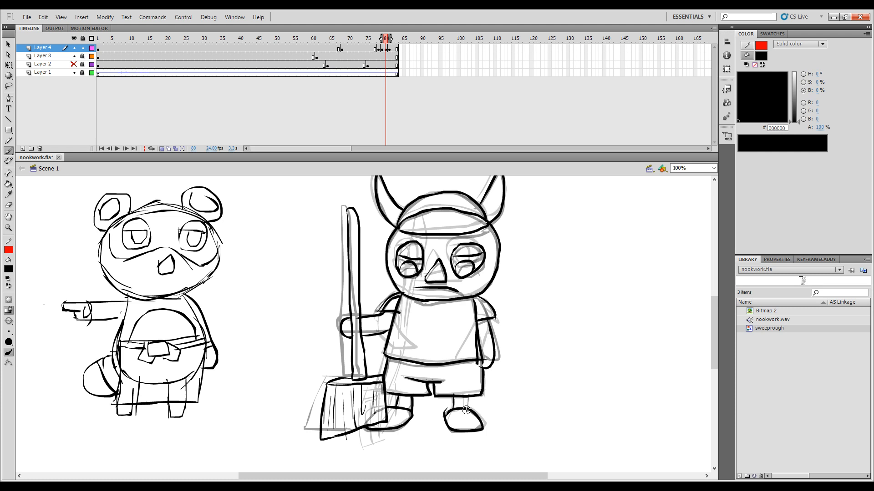
# Step: Turn off onion skinning and shift the in-between keyframes on Layer 4 slightly earlier in the timeline
pyautogui.scroll(2, 434, 376)
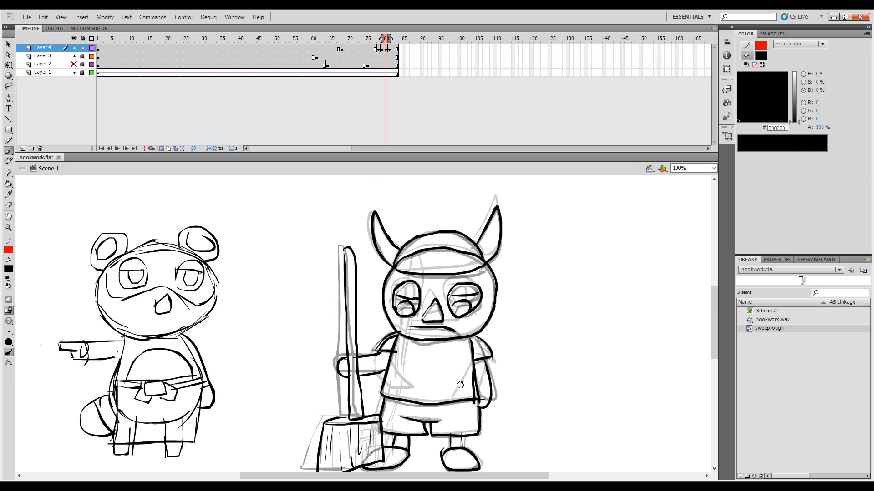
pyautogui.click(162, 147)
pyautogui.hotkey('ctrl', '-')
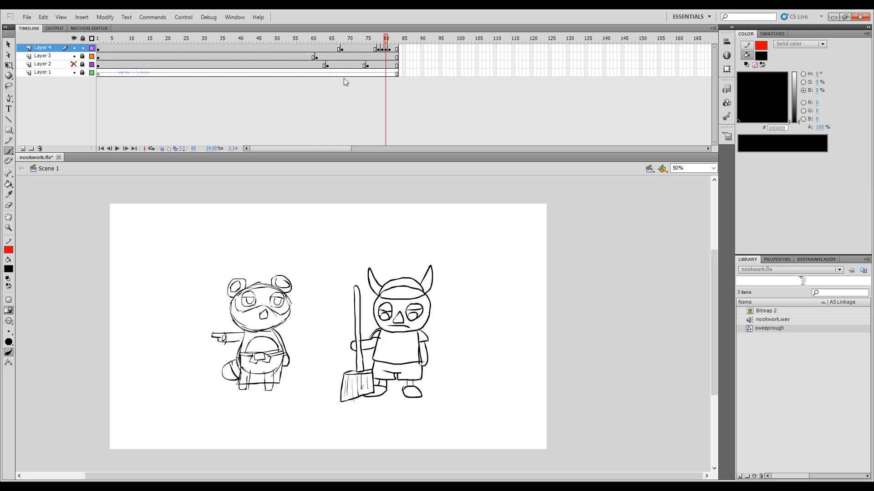
pyautogui.click(379, 48)
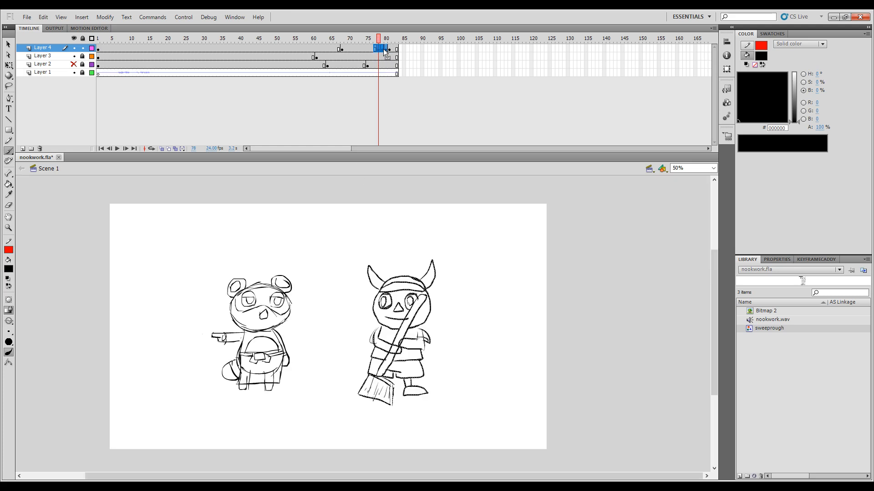
# Step: Play back the animation from around frame 60 several times to examine the timing of the sweep-to-standing transition
pyautogui.moveTo(381, 38)
pyautogui.mouseDown()
pyautogui.moveTo(361, 41)
pyautogui.moveTo(392, 38)
pyautogui.moveTo(302, 39)
pyautogui.moveTo(313, 49)
pyautogui.mouseUp()
pyautogui.press('Return')
pyautogui.press('Return')
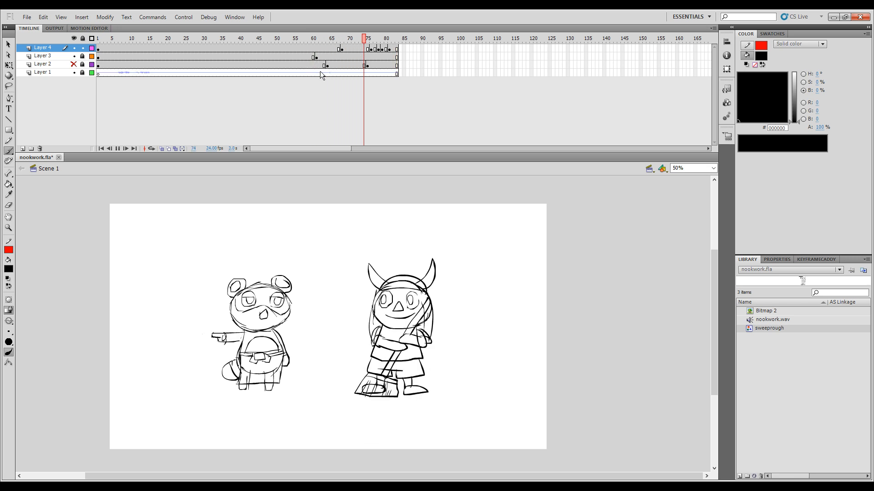
pyautogui.press('Return')
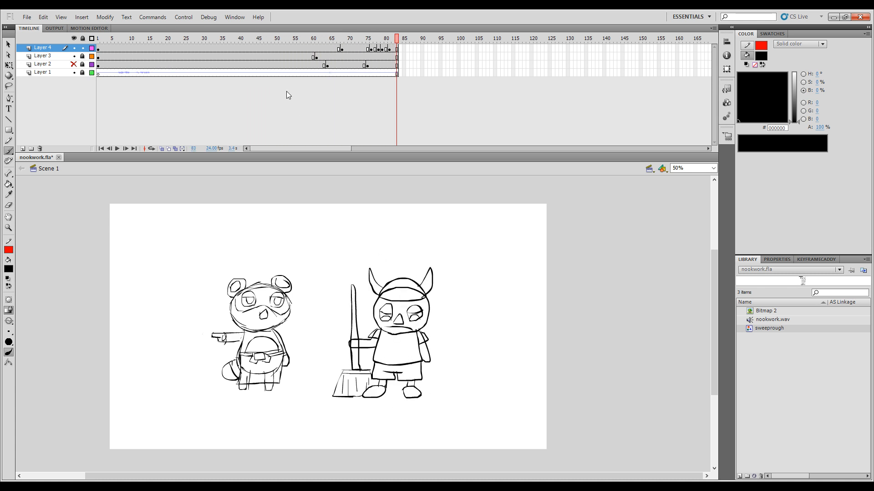
pyautogui.press('Return')
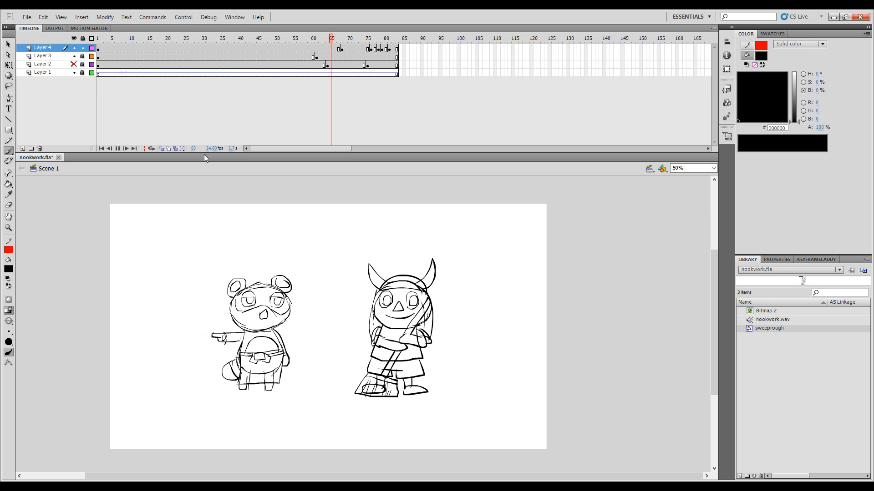
pyautogui.press('Return')
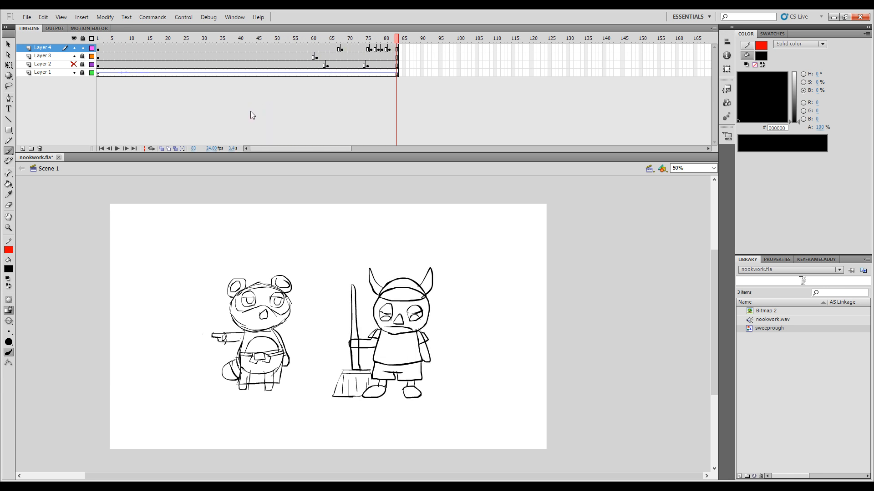
# Step: Play the whole animation from frame 1 and save nookwork.fla
pyautogui.moveTo(332, 39); pyautogui.dragTo(97, 69)
pyautogui.press('Return')
pyautogui.press('Return')
pyautogui.hotkey('ctrl', 's')
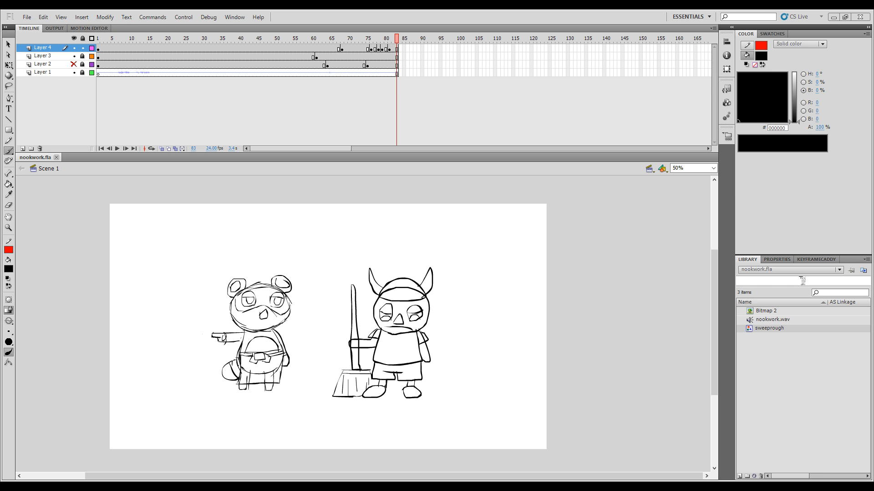